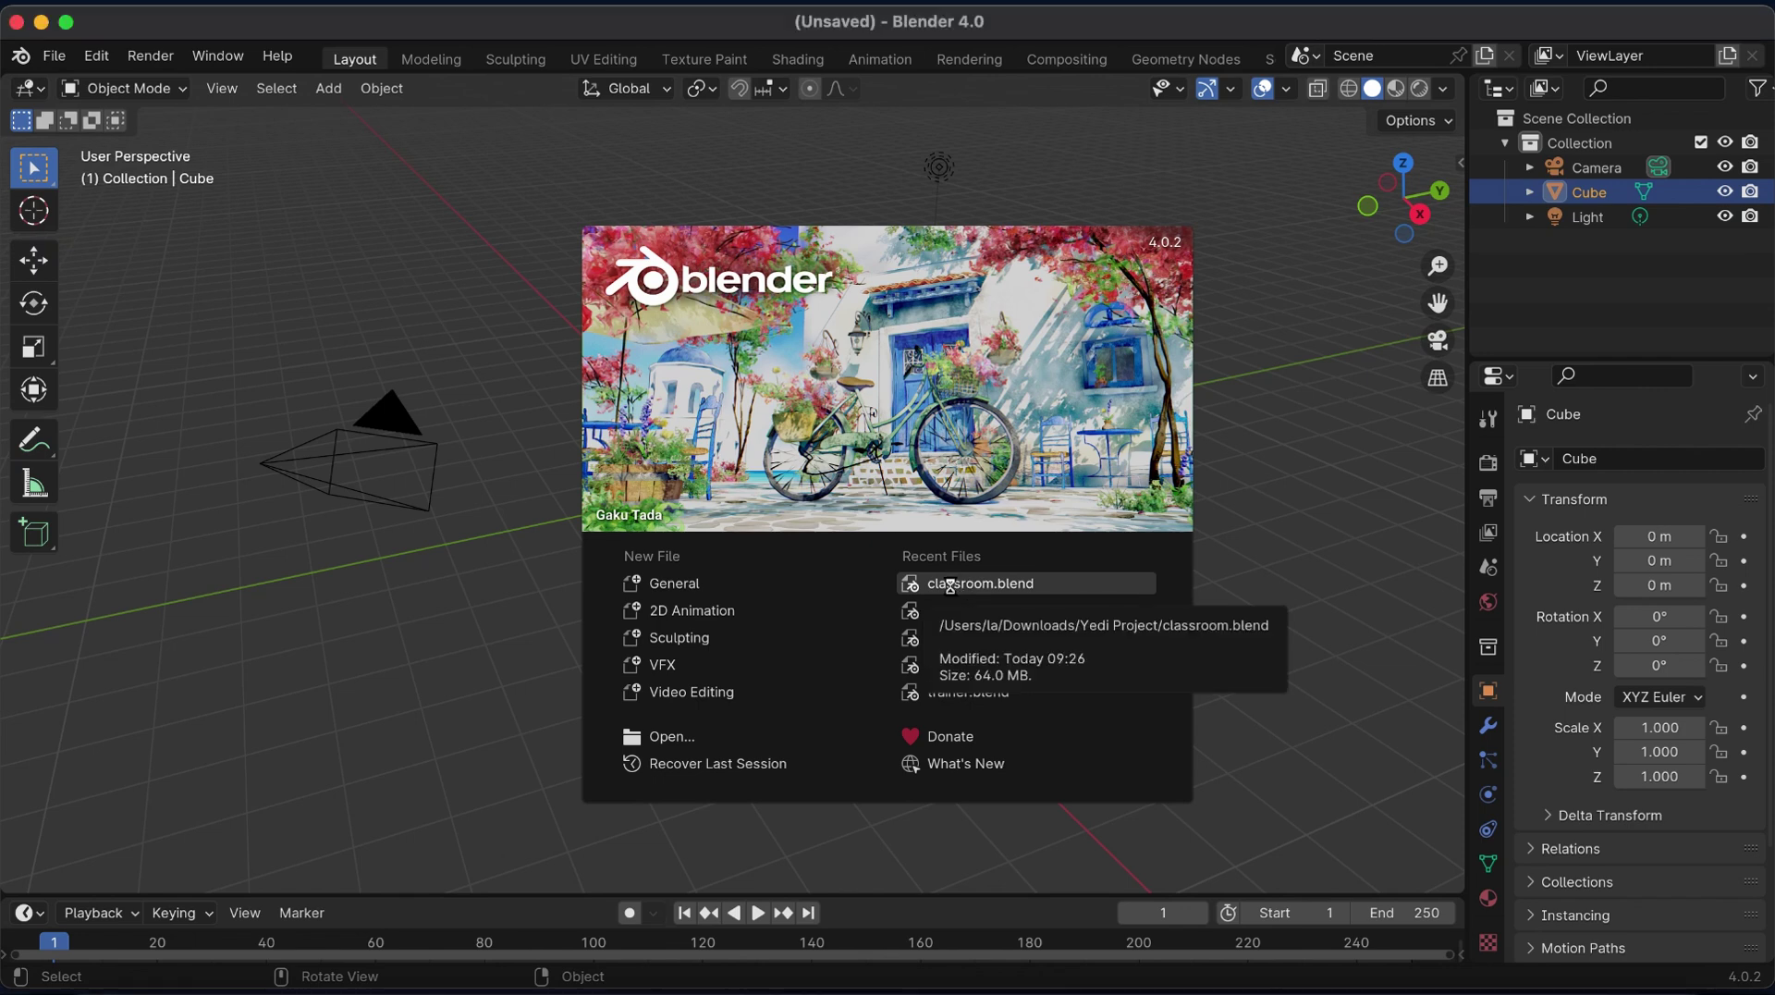
Open classroom.blend from Recent Files and dismiss the script security warning.
{"action": "left_click", "coordinate": [963, 584]}
{"action": "left_click", "coordinate": [1148, 592]}
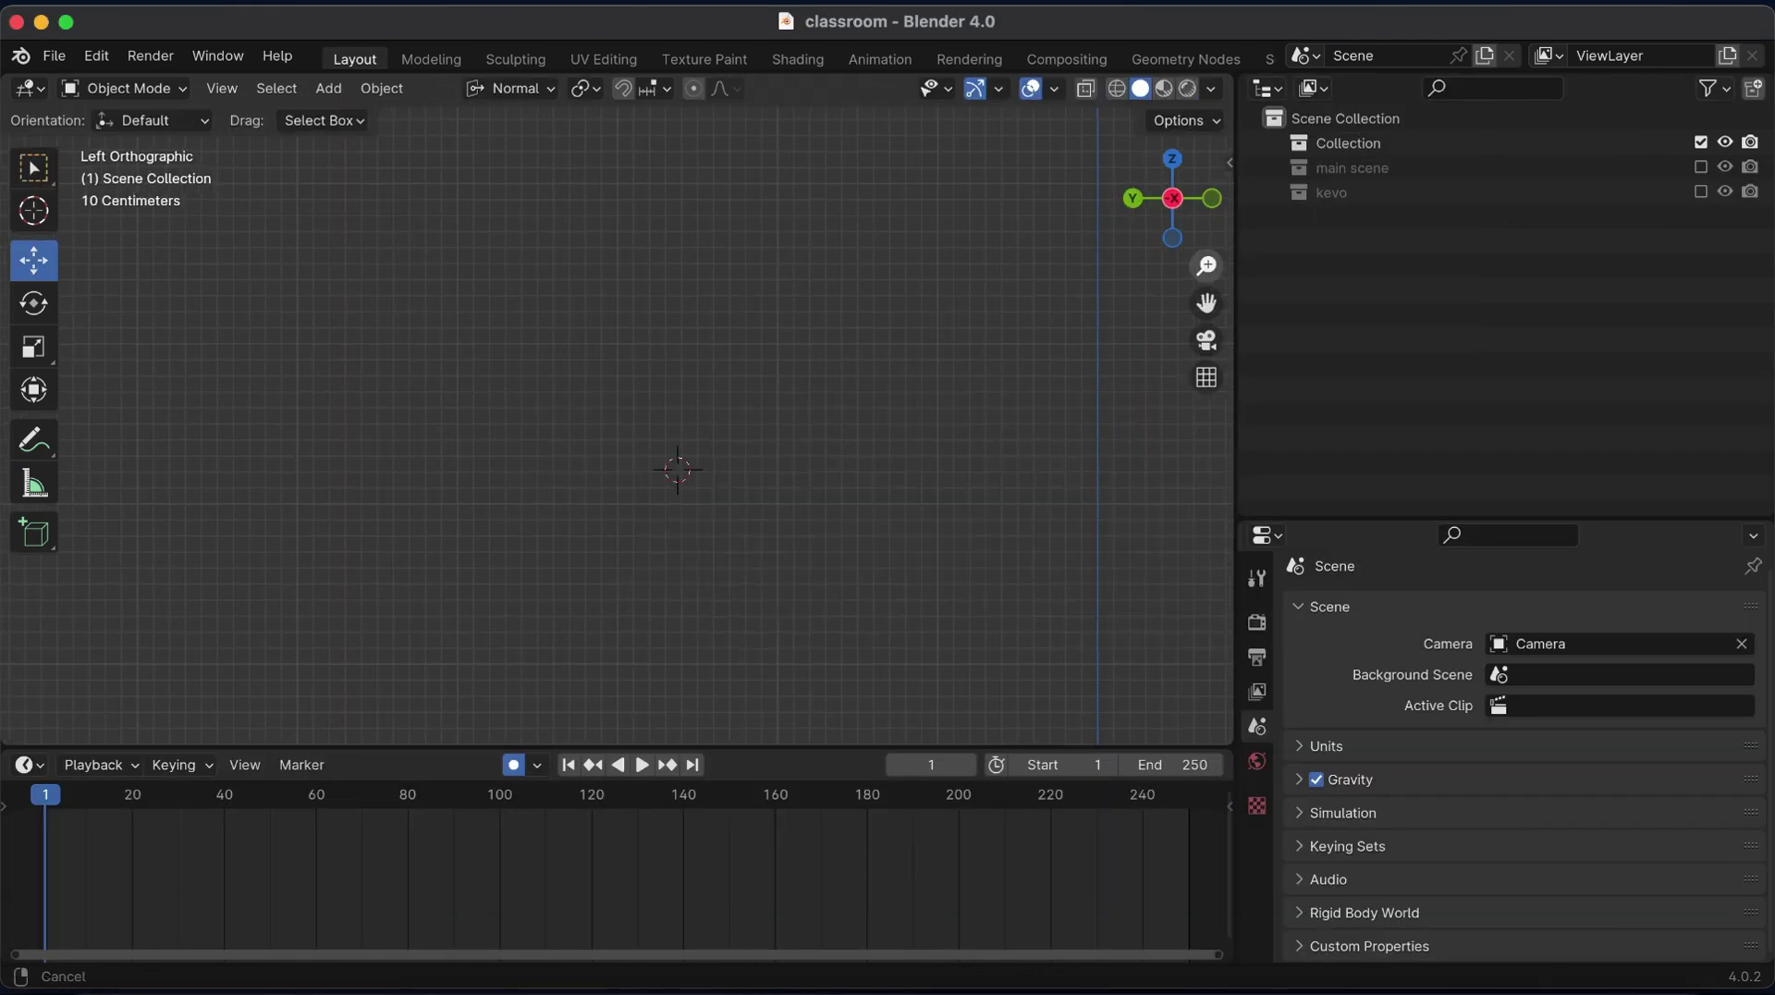
{"action": "left_click_drag", "start_coordinate": [1172, 198], "coordinate": [1155, 185]}
Snap the 3D cursor to the world origin using the Shift+S snap menu.
{"action": "key", "text": "shift+s"}
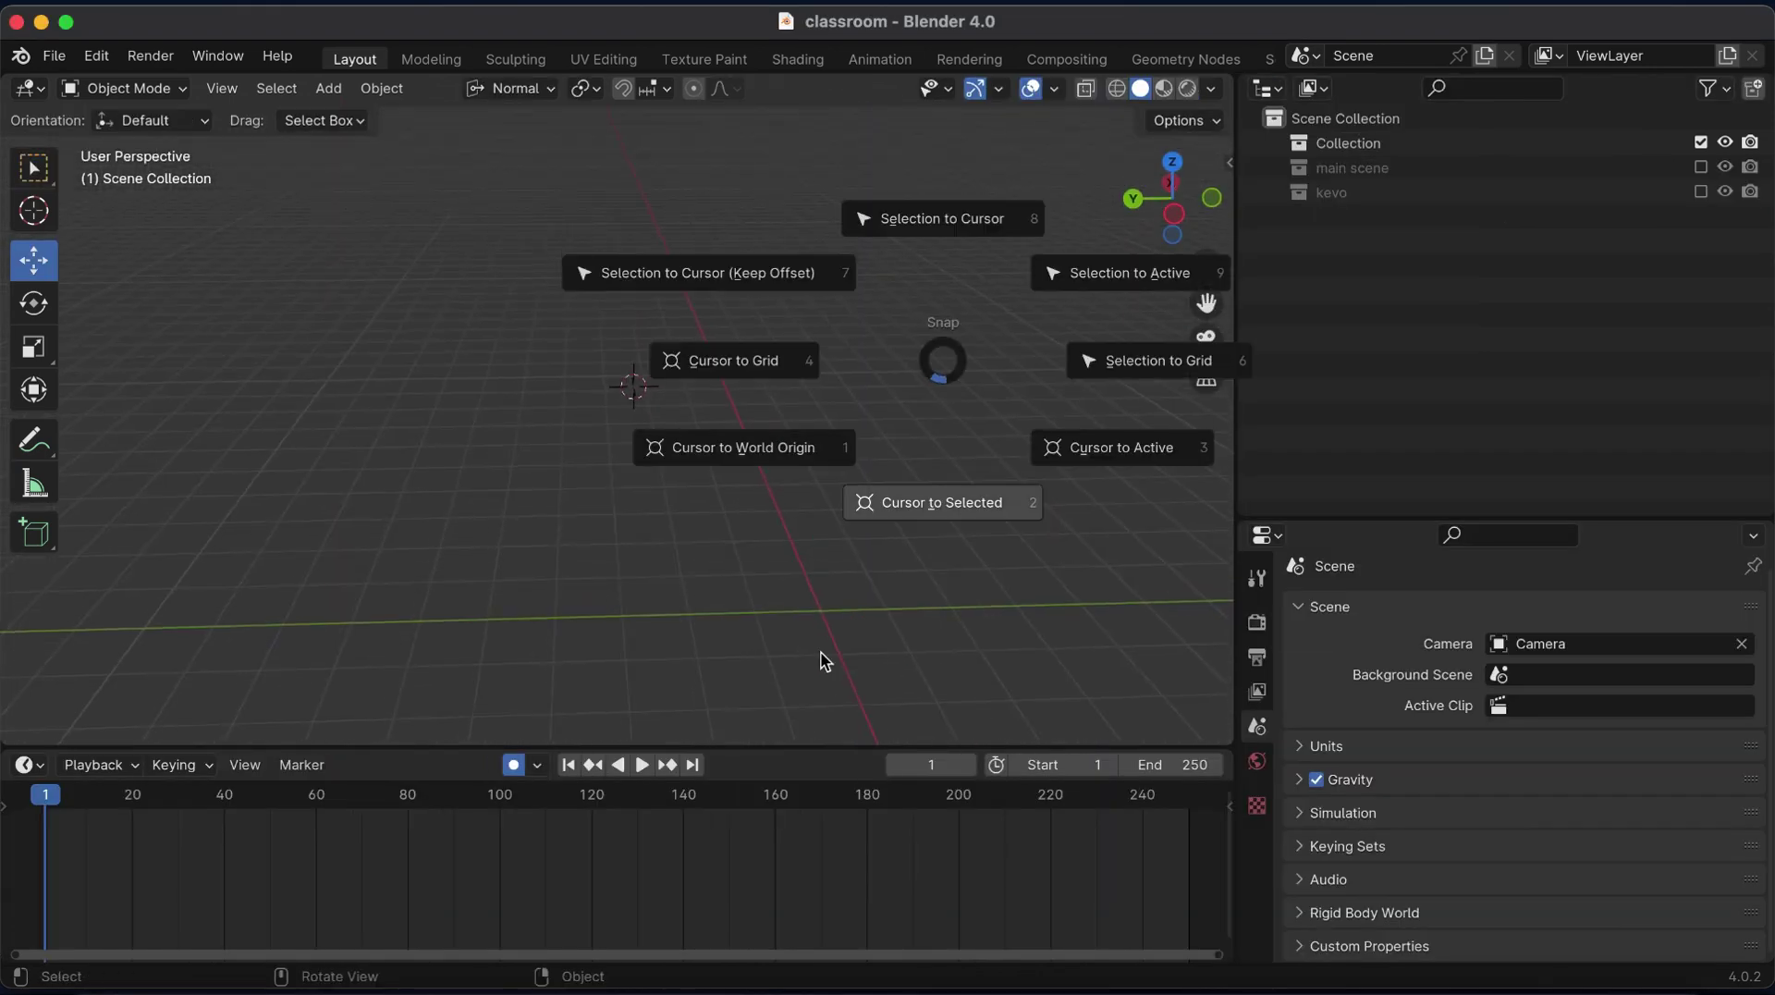
{"action": "left_click", "coordinate": [751, 453]}
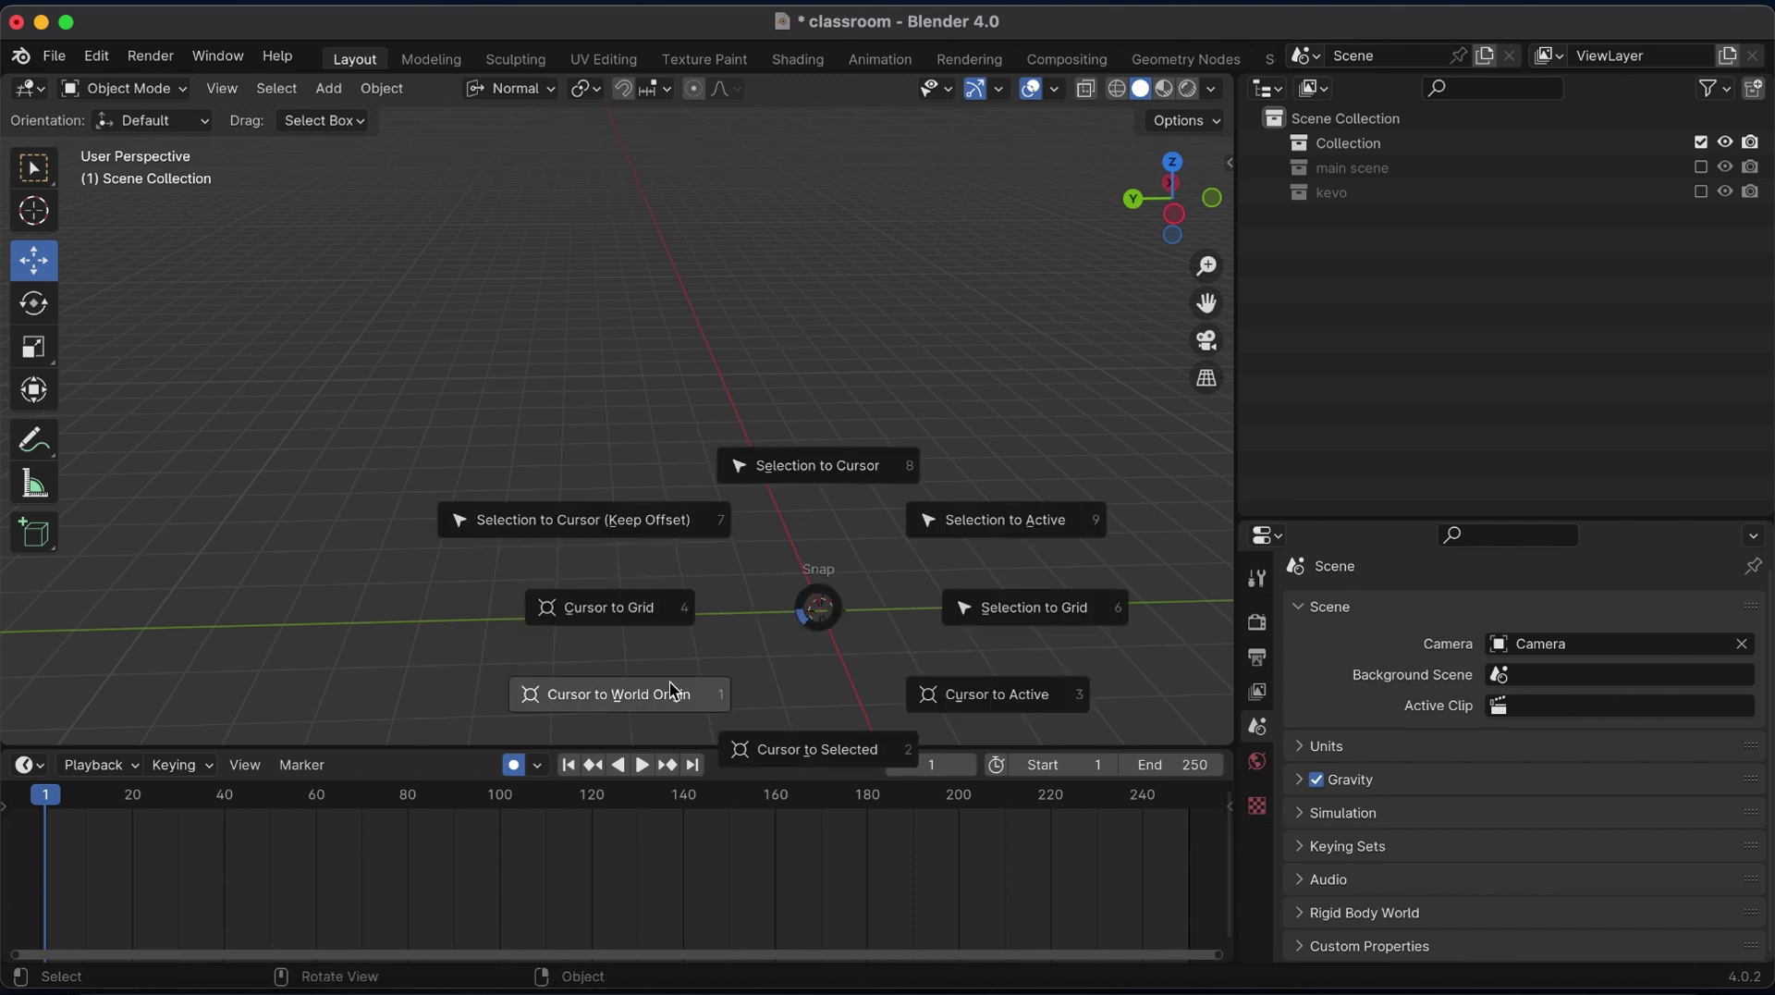
{"action": "left_click", "coordinate": [674, 692]}
{"action": "left_click_drag", "start_coordinate": [1206, 303], "coordinate": [1007, 198]}
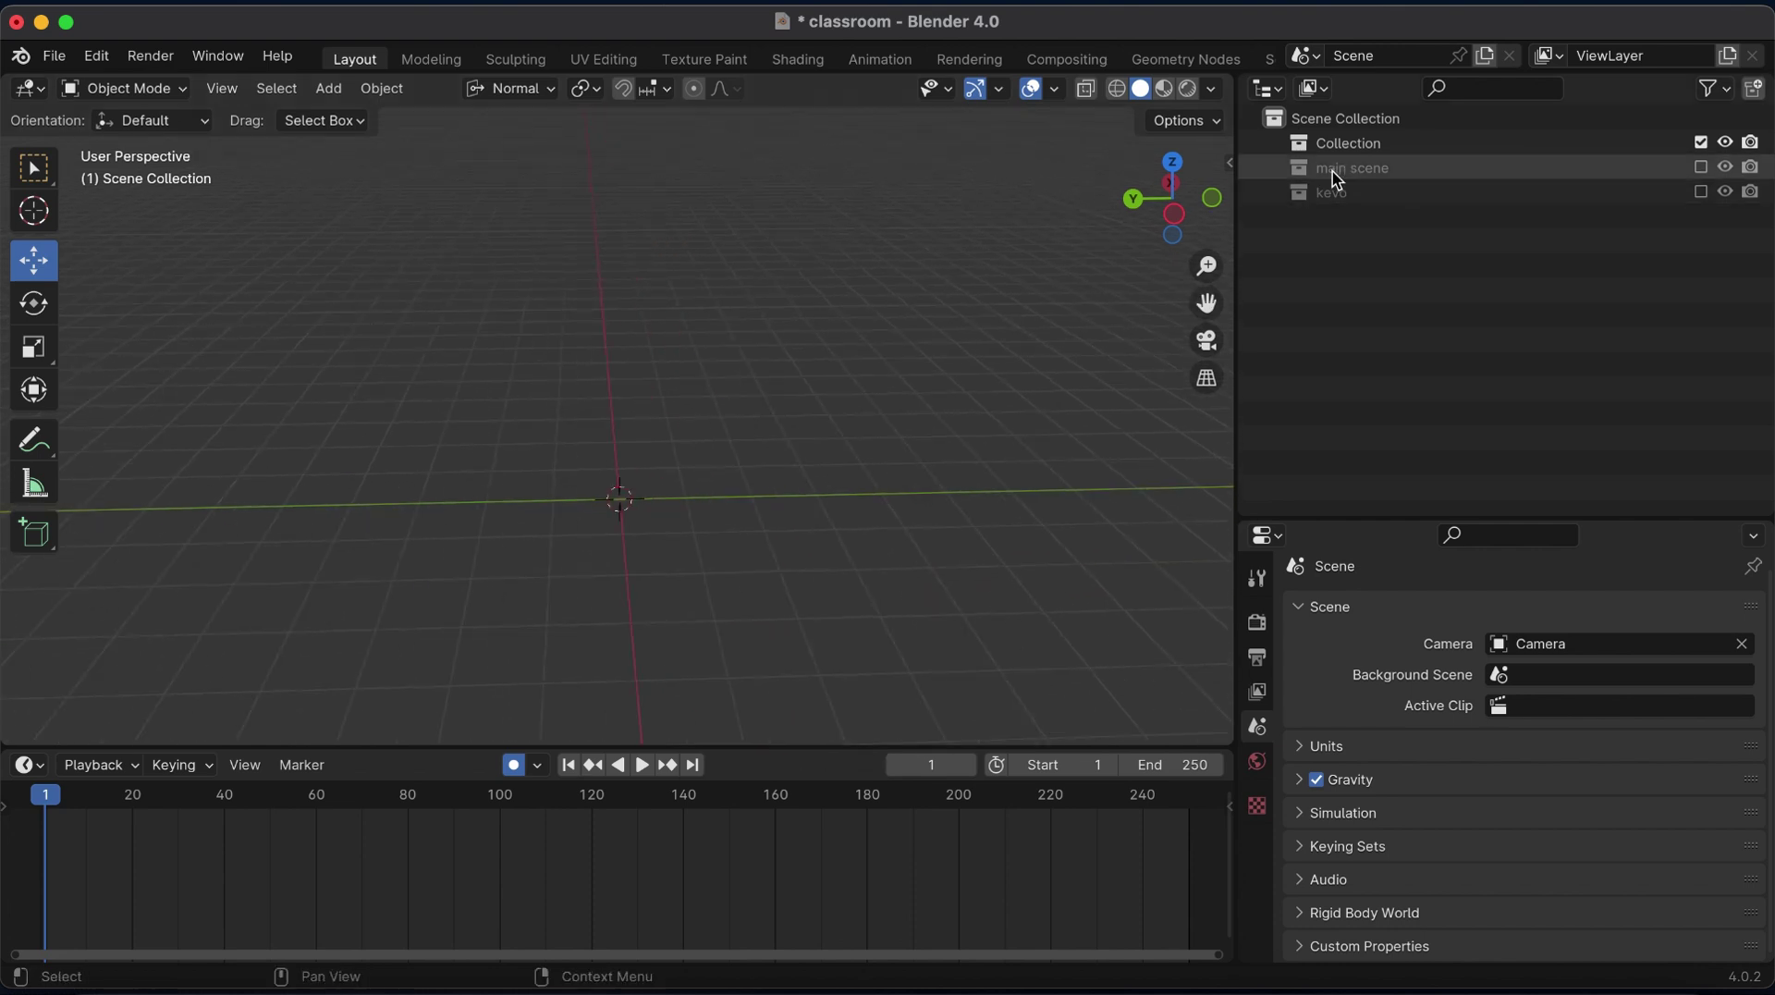
Include the main scene collection and look at the table through the scene camera.
{"action": "left_click", "coordinate": [1700, 166]}
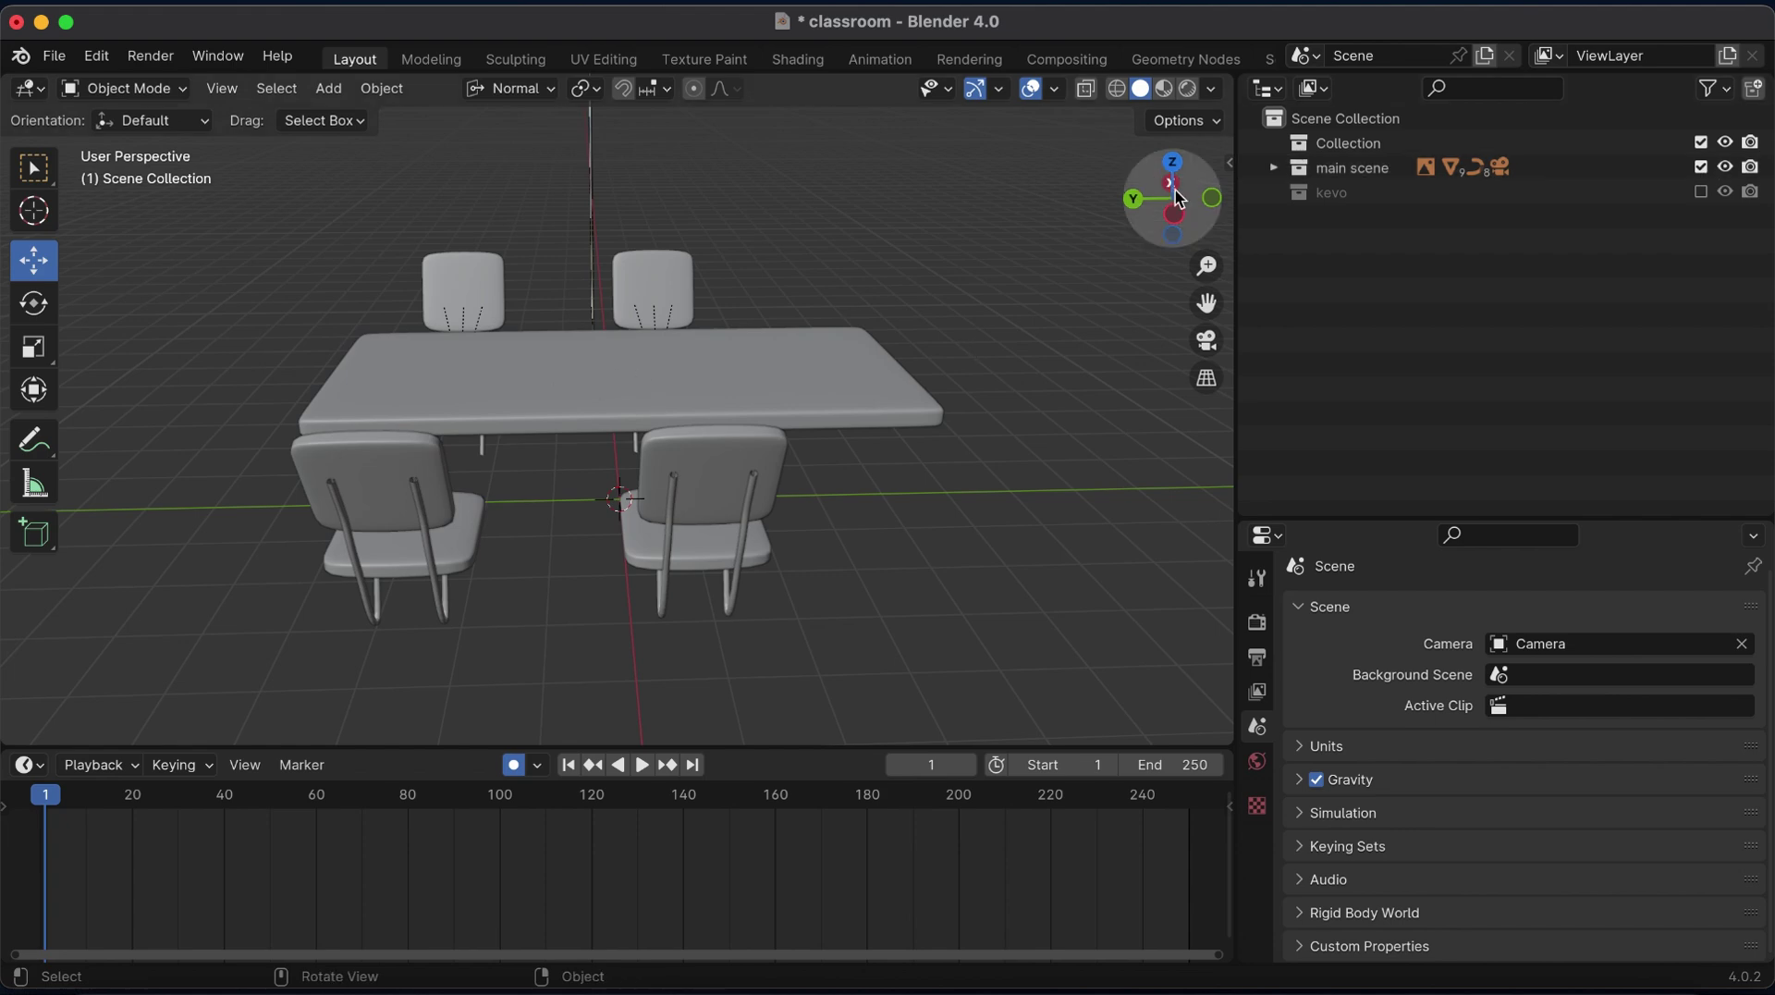
{"action": "mouse_move", "coordinate": [1181, 199]}
{"action": "left_mouse_down"}
{"action": "mouse_move", "coordinate": [1063, 176]}
{"action": "mouse_move", "coordinate": [347, 195]}
{"action": "left_mouse_up"}
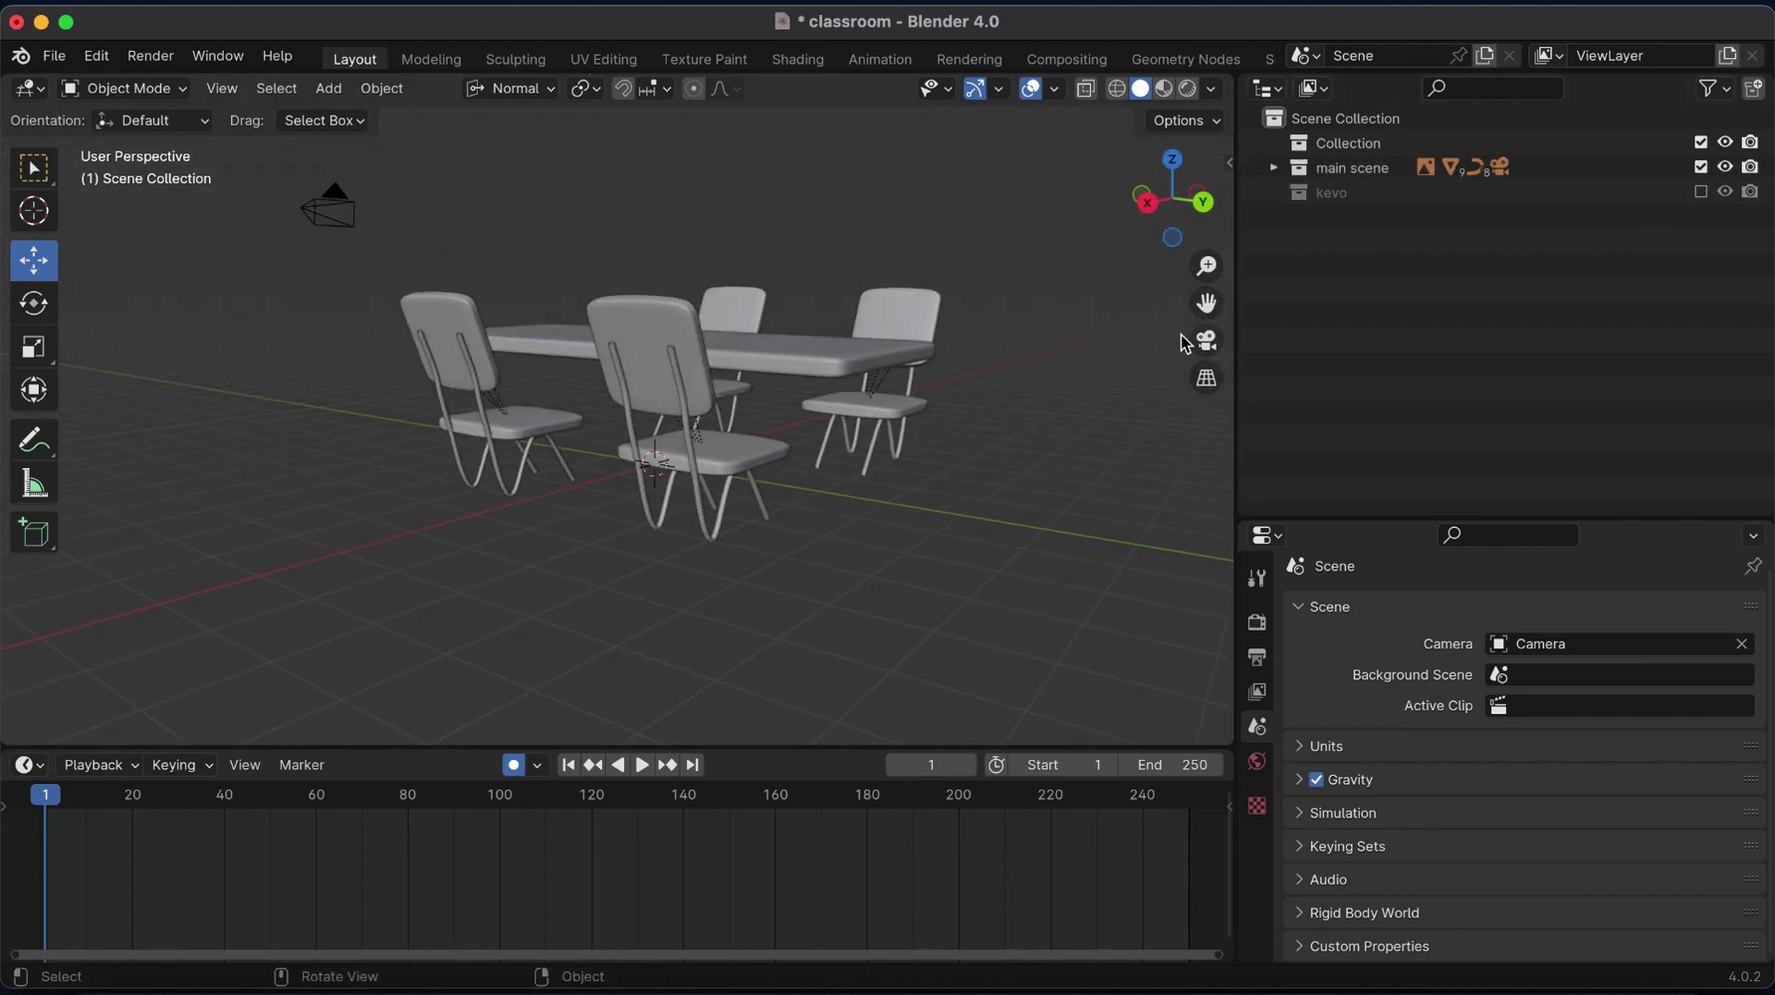
{"action": "left_click", "coordinate": [1208, 342]}
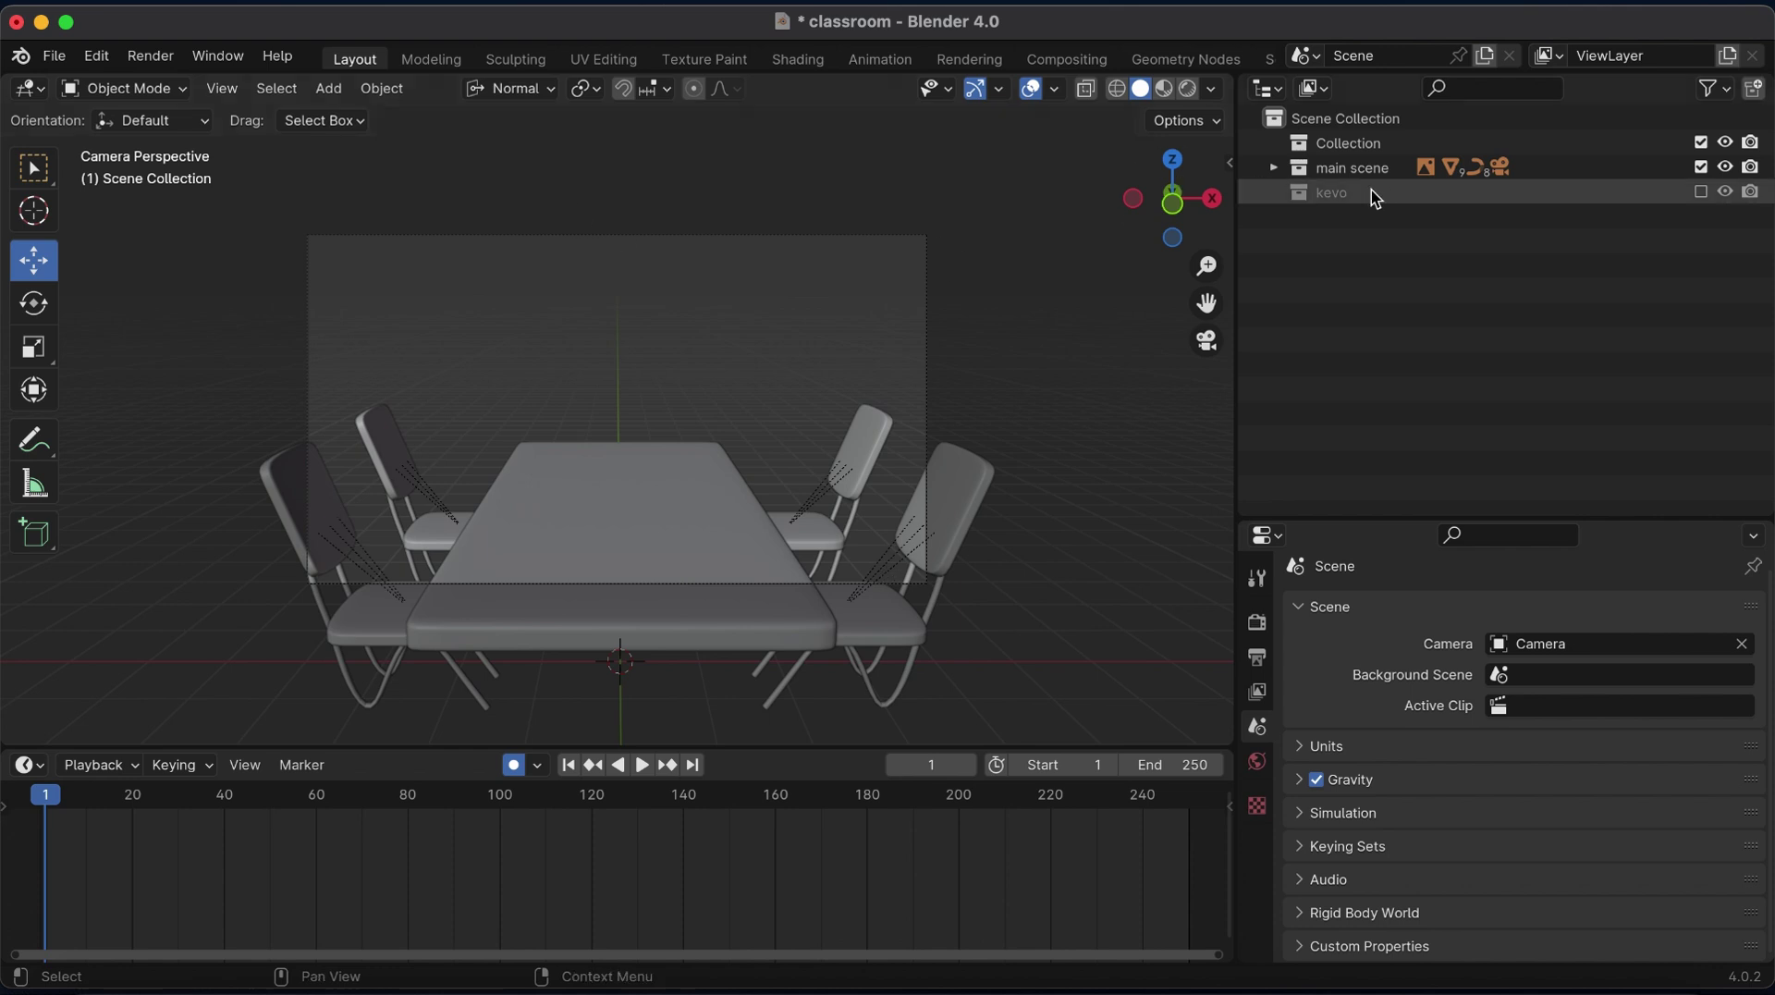
Include the kevo collection and inspect the character around the table, toggling overlays.
{"action": "left_click", "coordinate": [1702, 194]}
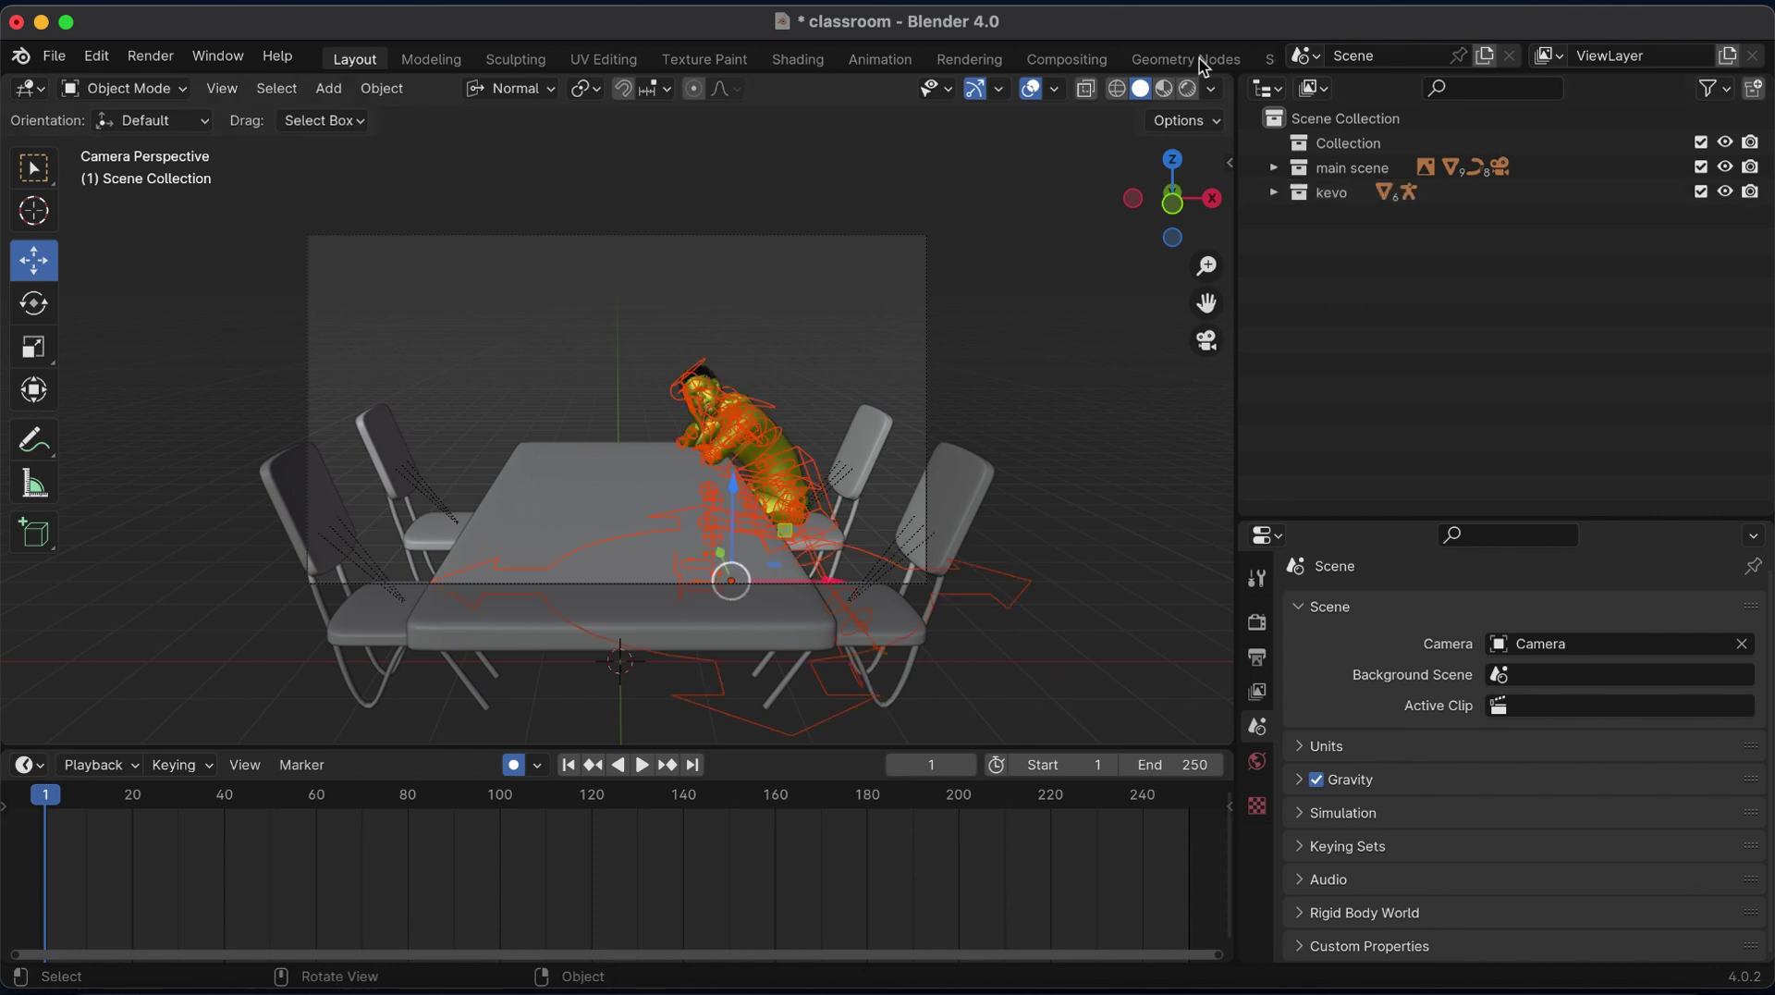
{"action": "left_click", "coordinate": [1034, 89]}
{"action": "scroll", "coordinate": [862, 423], "scroll_direction": "up", "scroll_amount": 1}
{"action": "scroll", "coordinate": [861, 423], "scroll_direction": "up", "scroll_amount": 3}
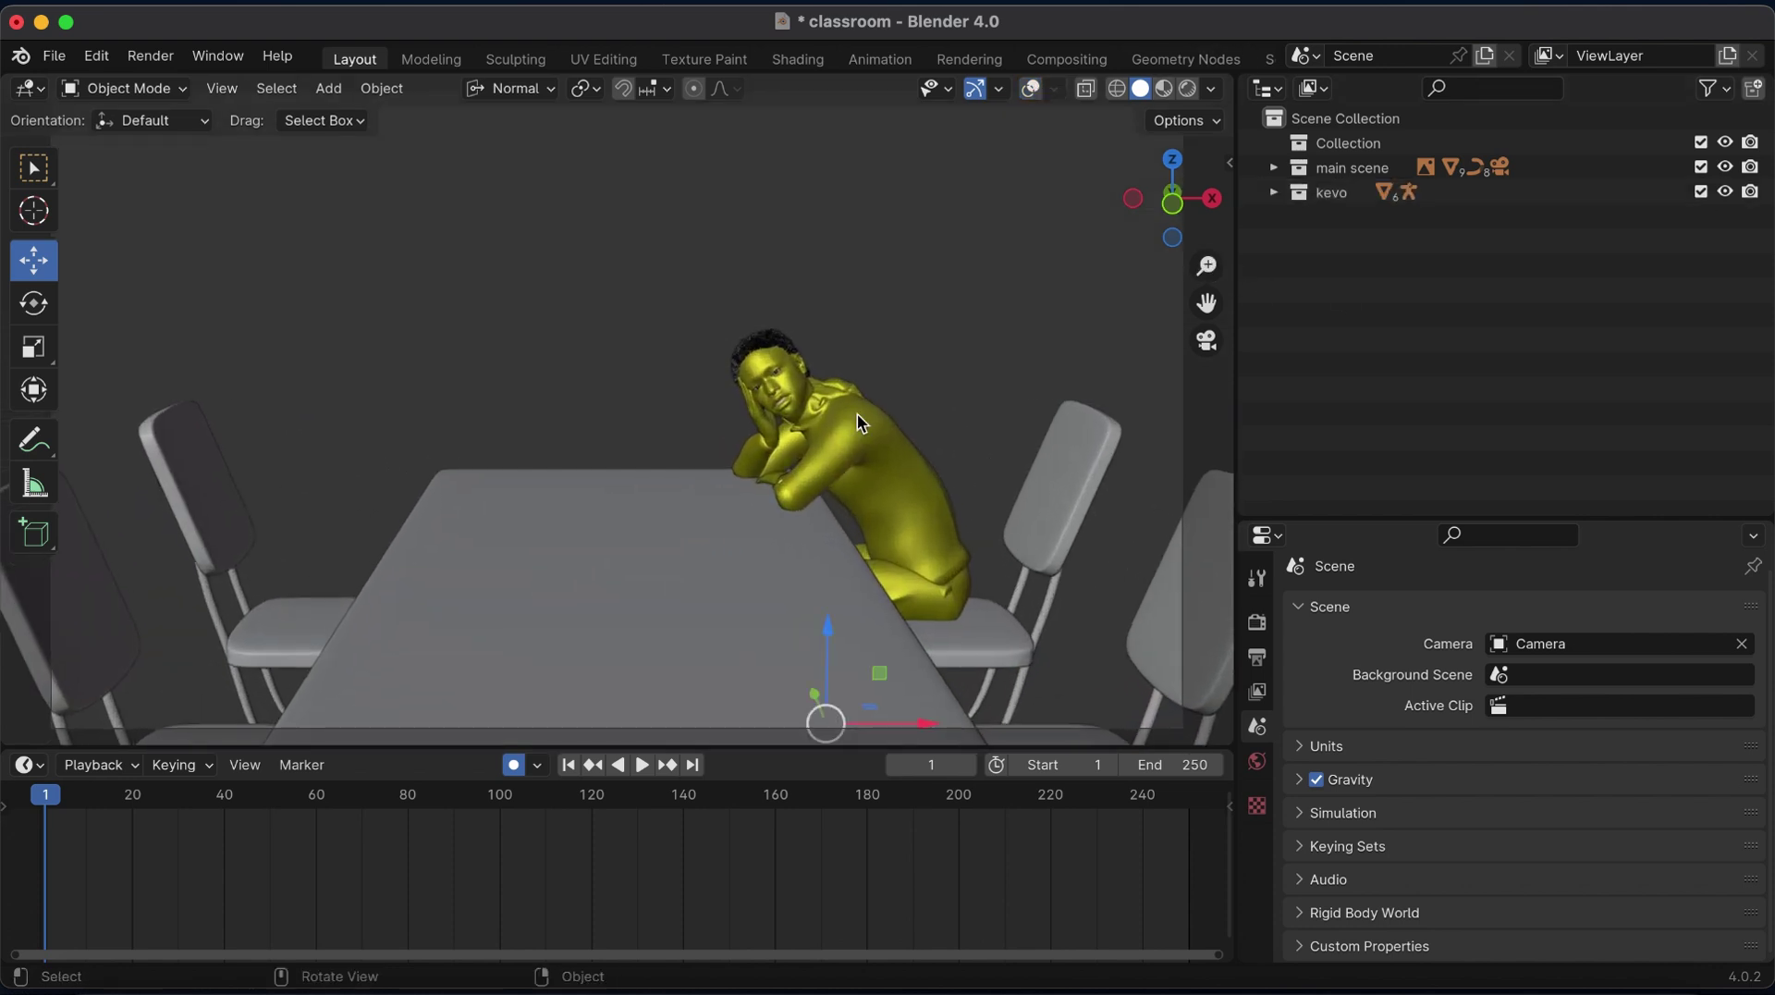
{"action": "scroll", "coordinate": [487, 443], "scroll_direction": "down", "scroll_amount": 2}
{"action": "scroll", "coordinate": [487, 444], "scroll_direction": "down", "scroll_amount": 3}
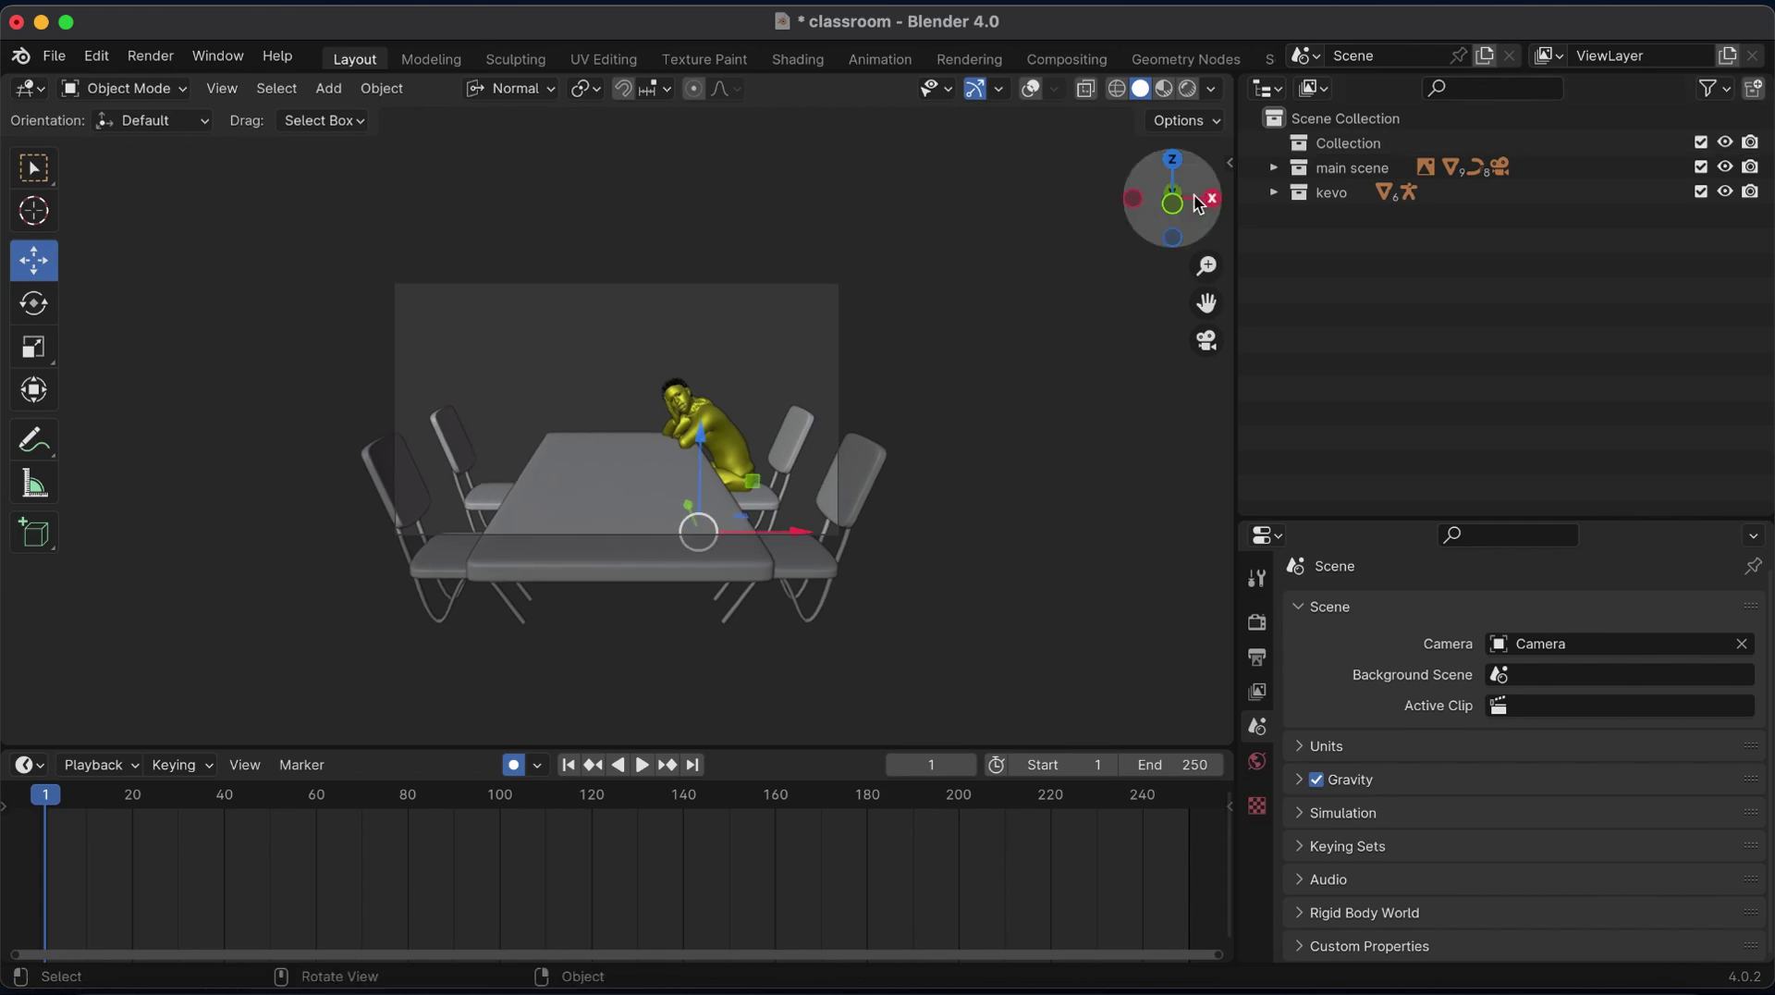
{"action": "left_click", "coordinate": [1033, 89]}
{"action": "middle_click_drag", "start_coordinate": [832, 388], "coordinate": [729, 504]}
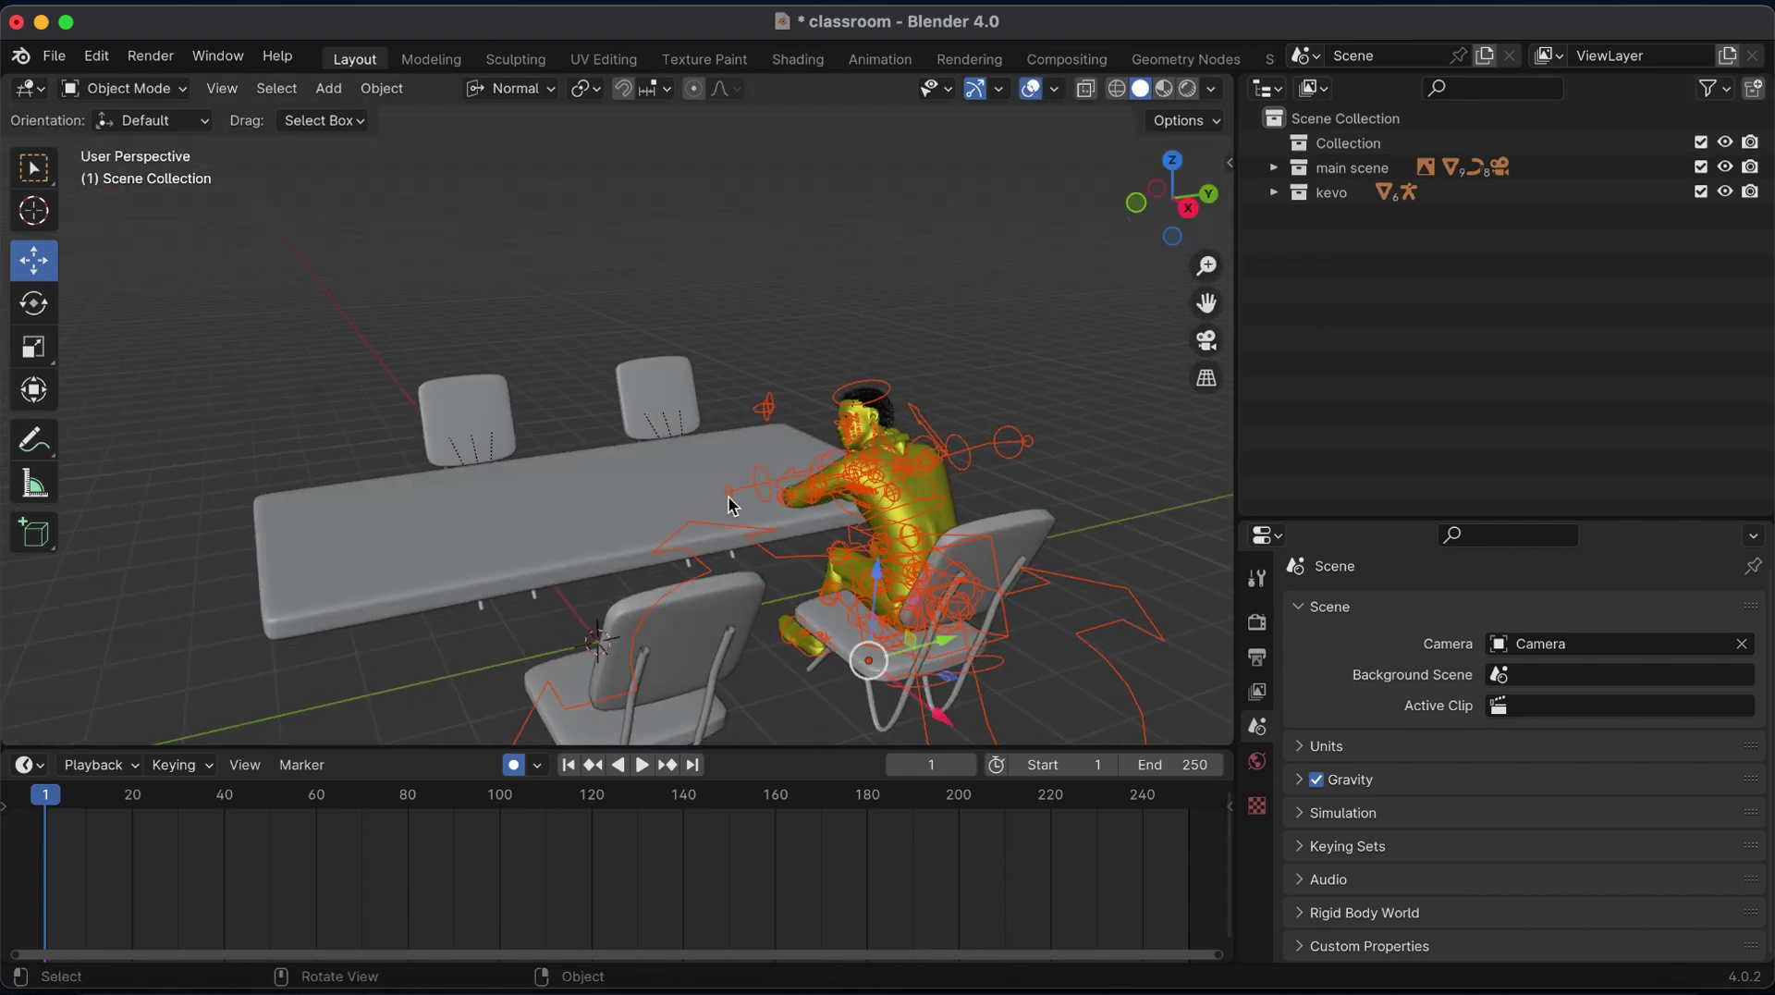
{"action": "mouse_move", "coordinate": [1179, 236]}
{"action": "left_mouse_down"}
{"action": "mouse_move", "coordinate": [1137, 213]}
{"action": "mouse_move", "coordinate": [1193, 198]}
{"action": "left_mouse_up"}
{"action": "left_click", "coordinate": [1033, 90]}
{"action": "left_click", "coordinate": [1034, 89]}
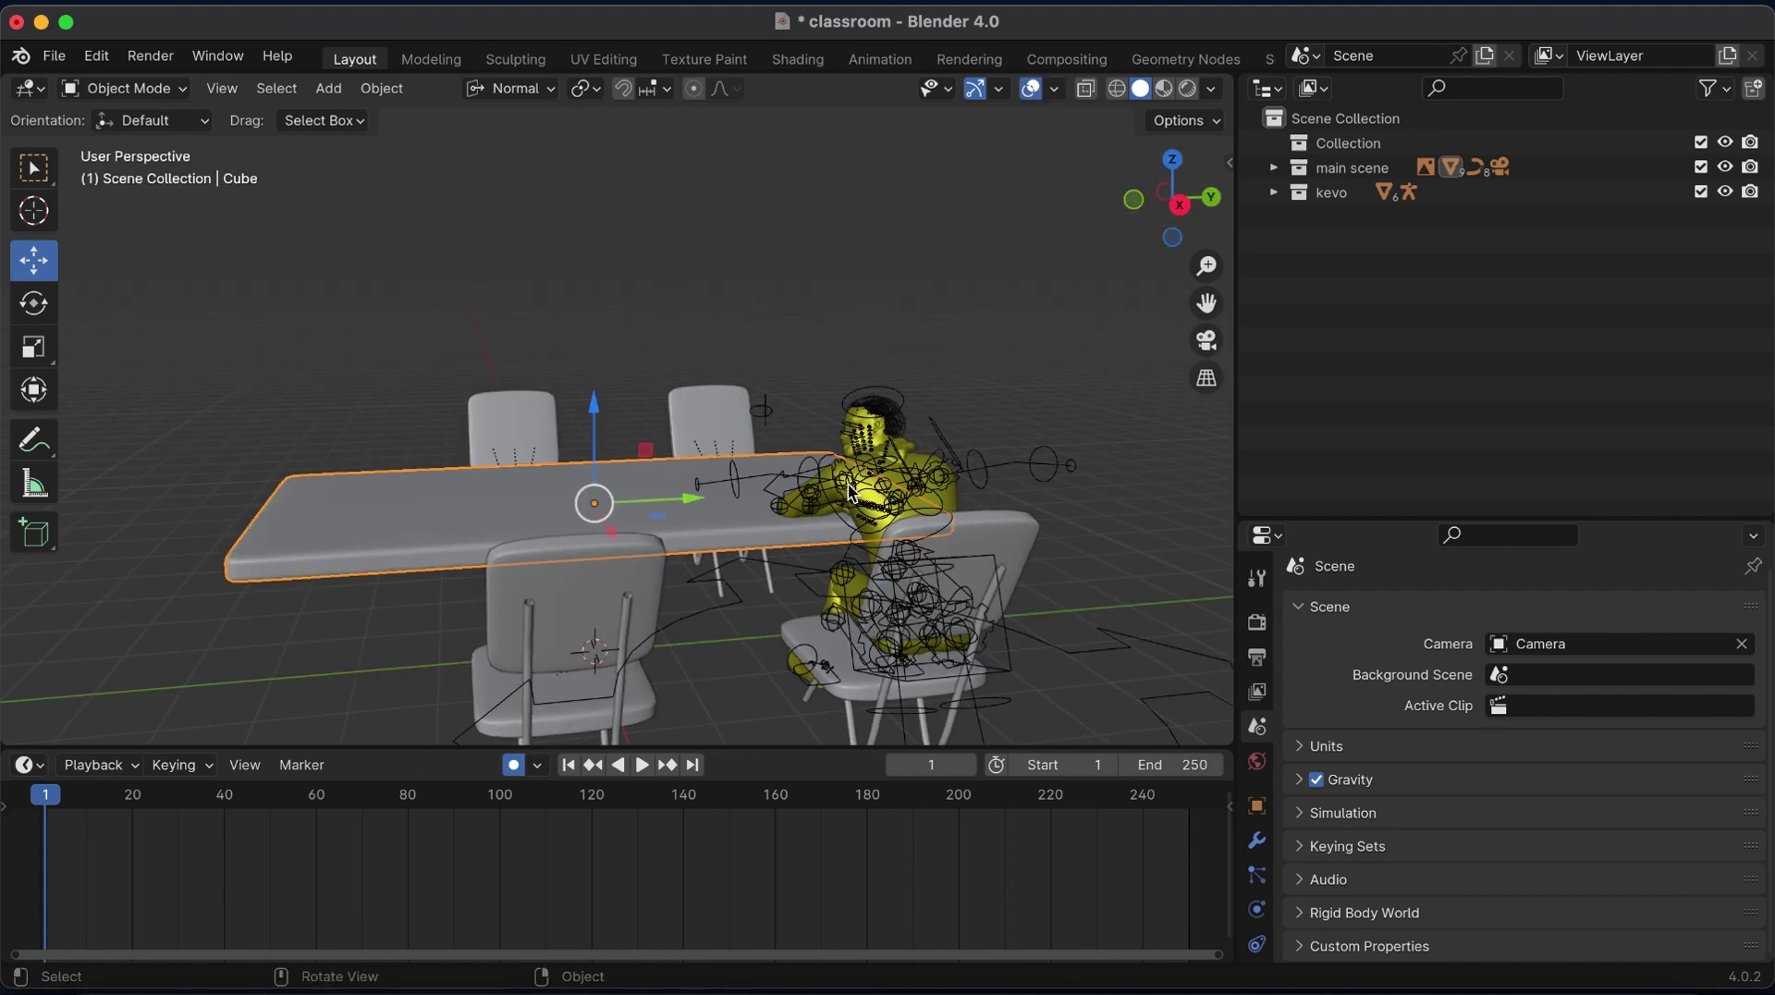
Move the kevo character rig to a new spot, then exclude the kevo and main scene collections.
{"action": "left_click", "coordinate": [1055, 653]}
{"action": "key", "text": "g"}
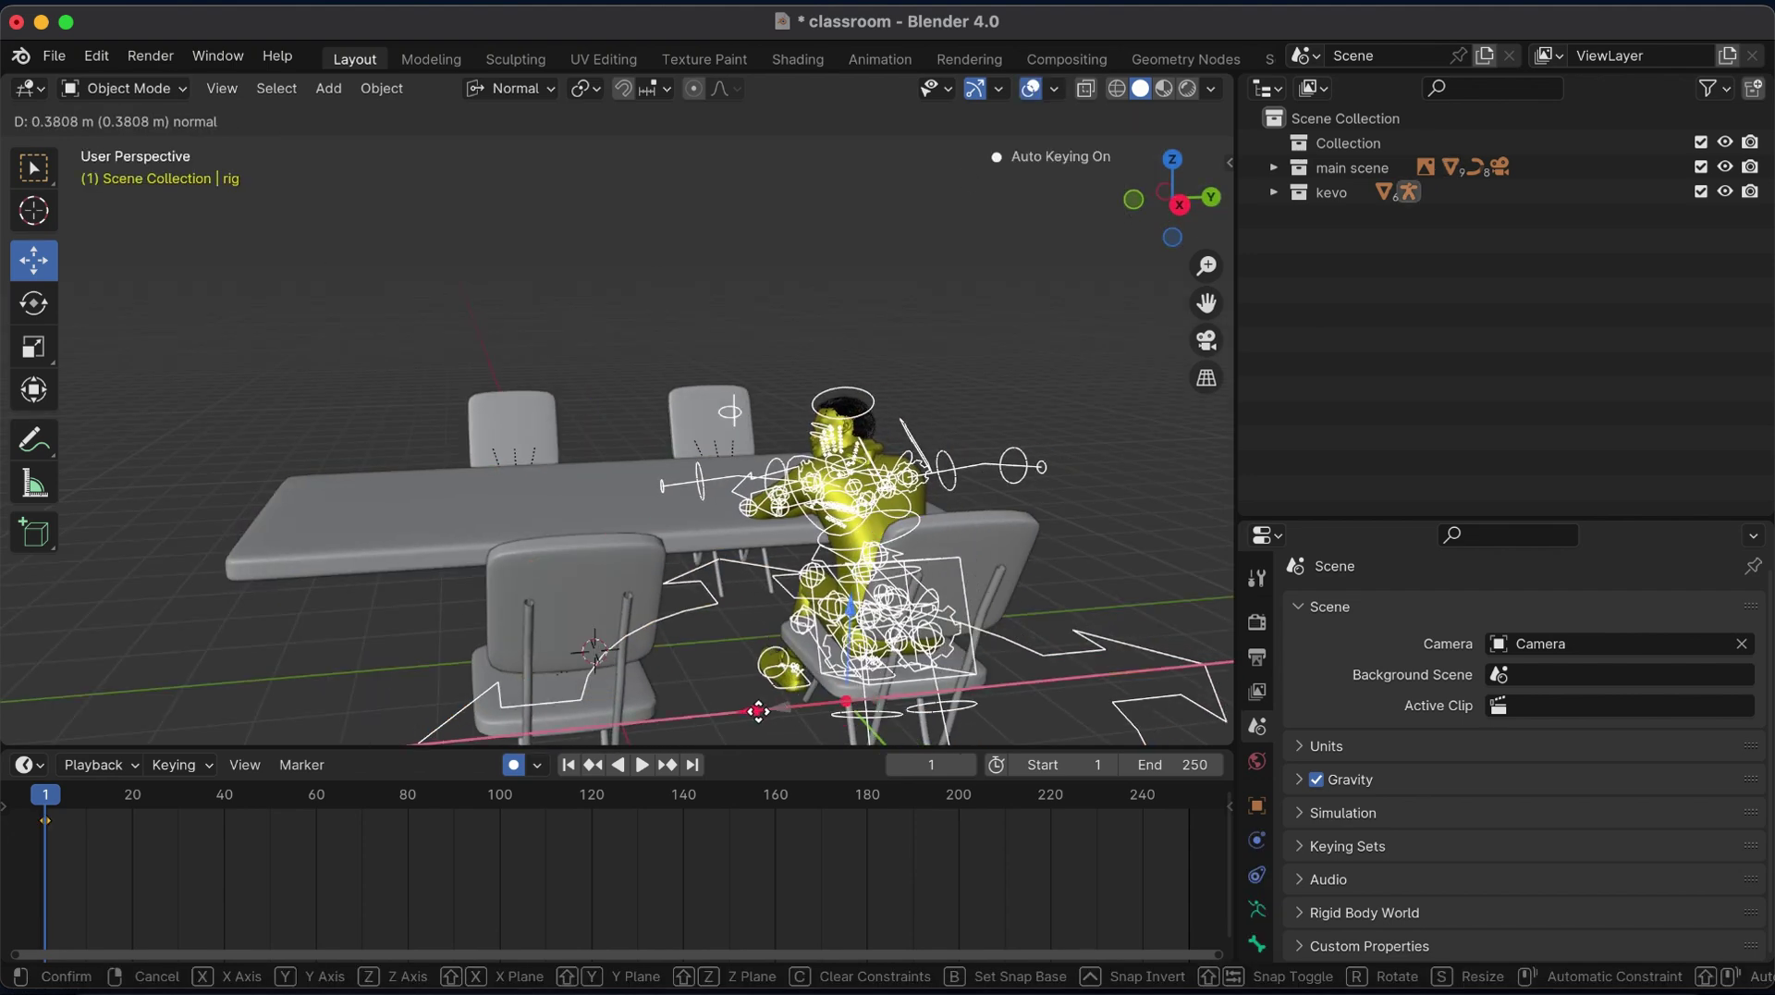
{"action": "left_click", "coordinate": [751, 711]}
{"action": "mouse_move", "coordinate": [1169, 198]}
{"action": "left_mouse_down"}
{"action": "mouse_move", "coordinate": [1186, 198]}
{"action": "mouse_move", "coordinate": [1172, 231]}
{"action": "left_mouse_up"}
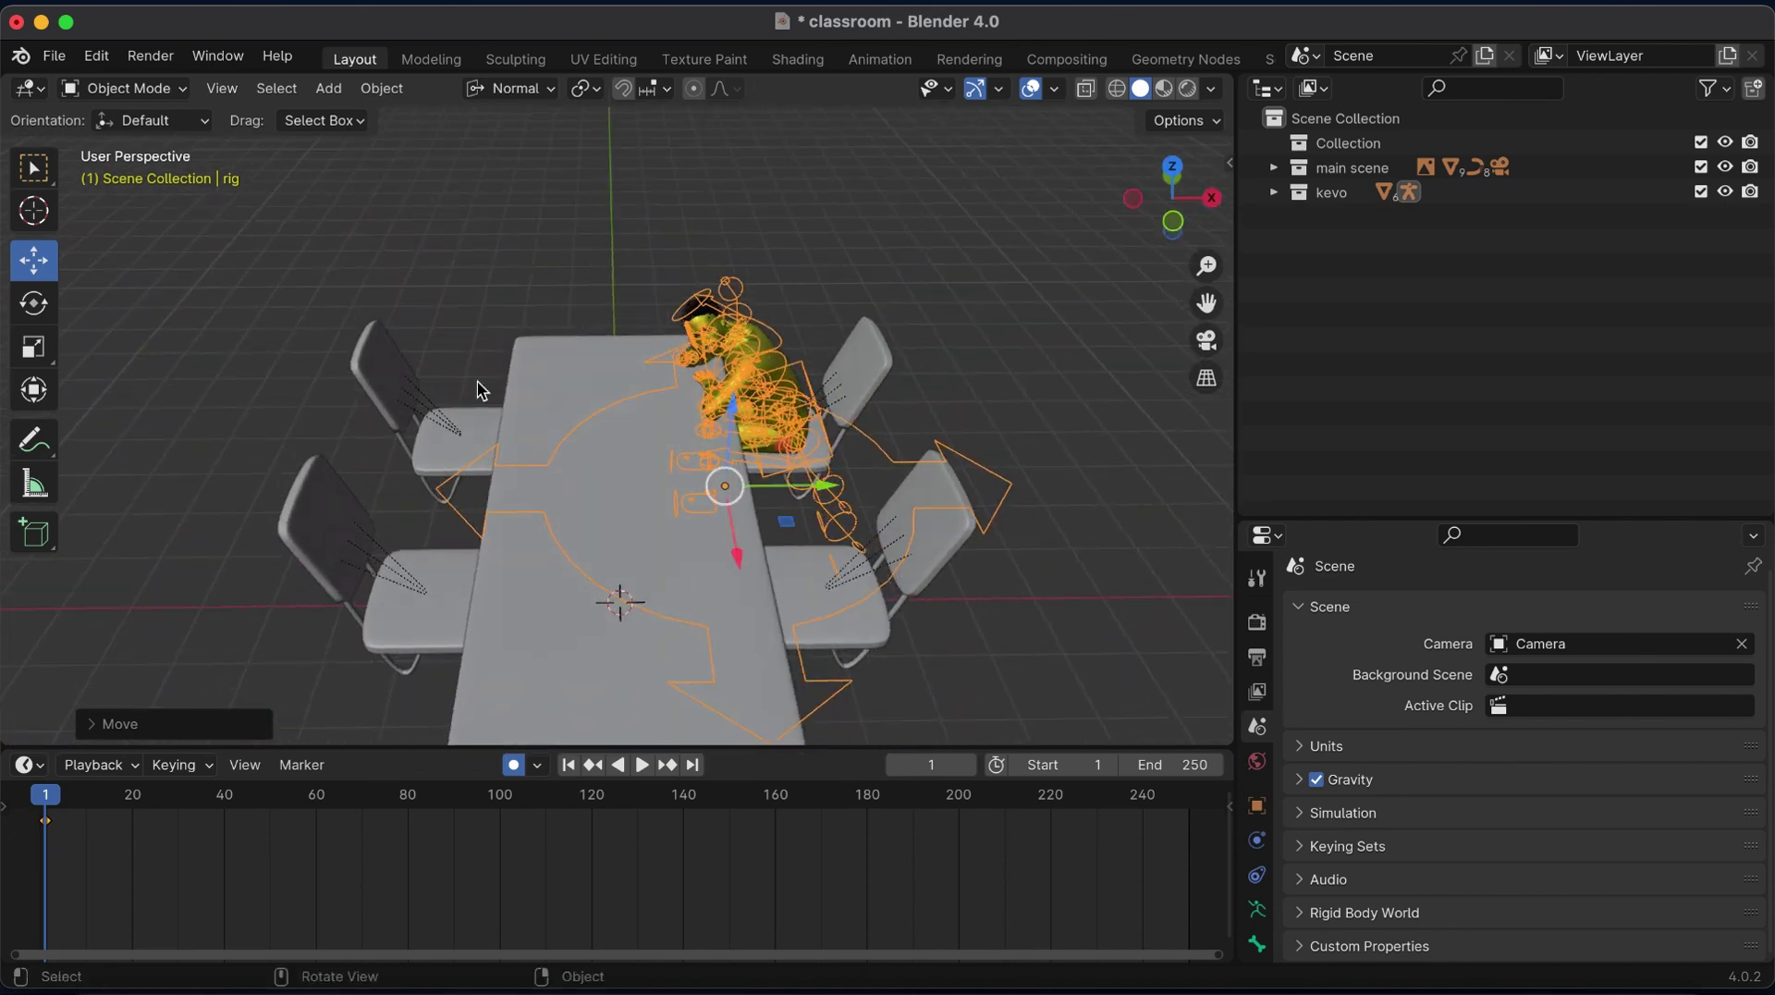
{"action": "left_click", "coordinate": [1701, 192]}
{"action": "left_click", "coordinate": [1701, 168]}
Append every object in Peter.blend's Object folder into the scene.
{"action": "left_click", "coordinate": [53, 57]}
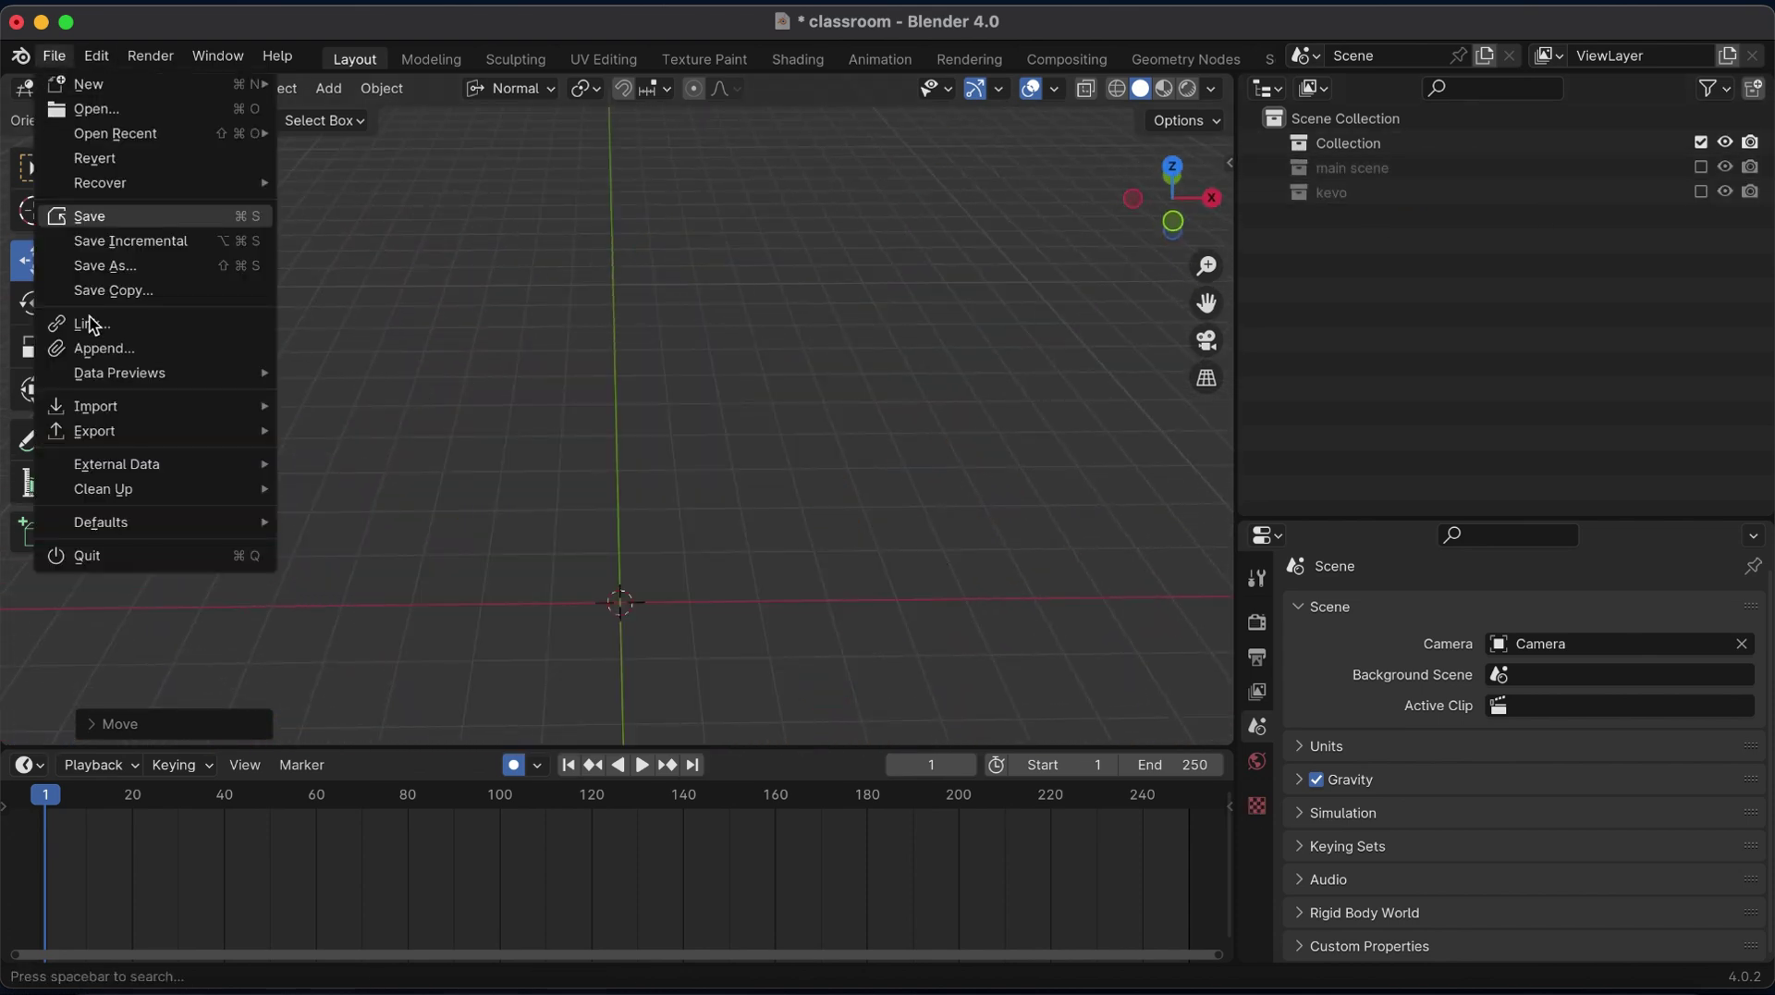
{"action": "left_click", "coordinate": [93, 351]}
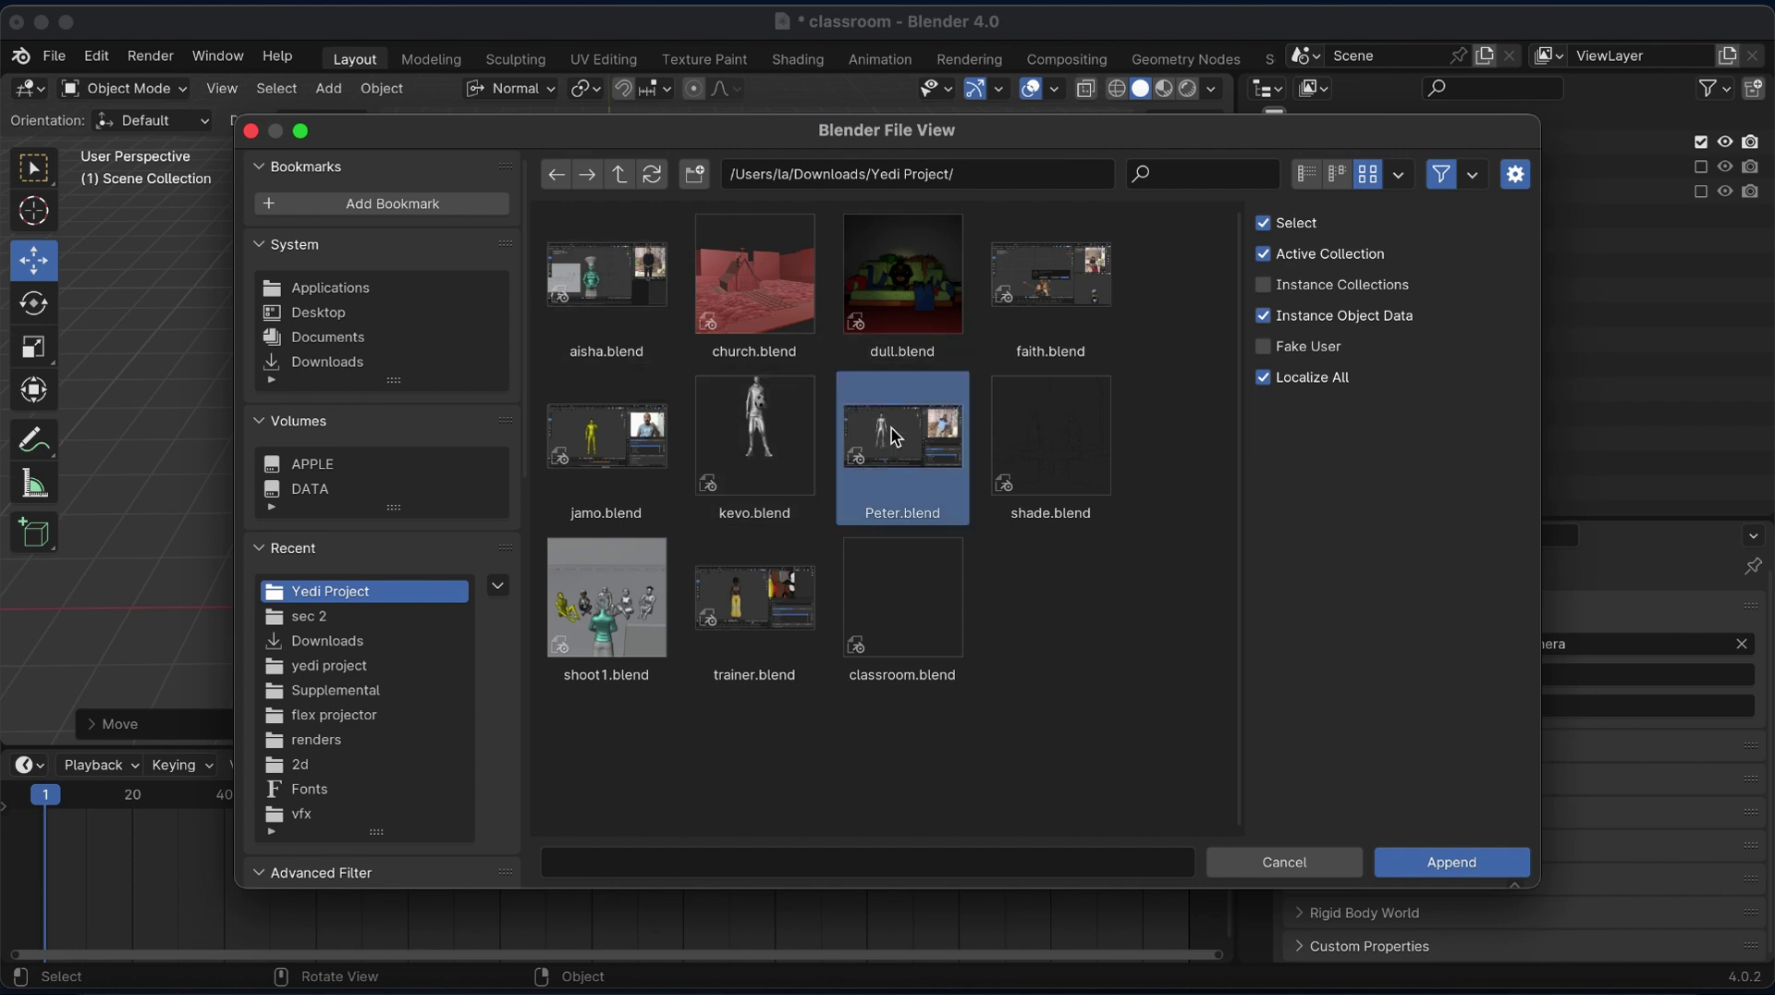
{"action": "left_click", "coordinate": [1438, 868]}
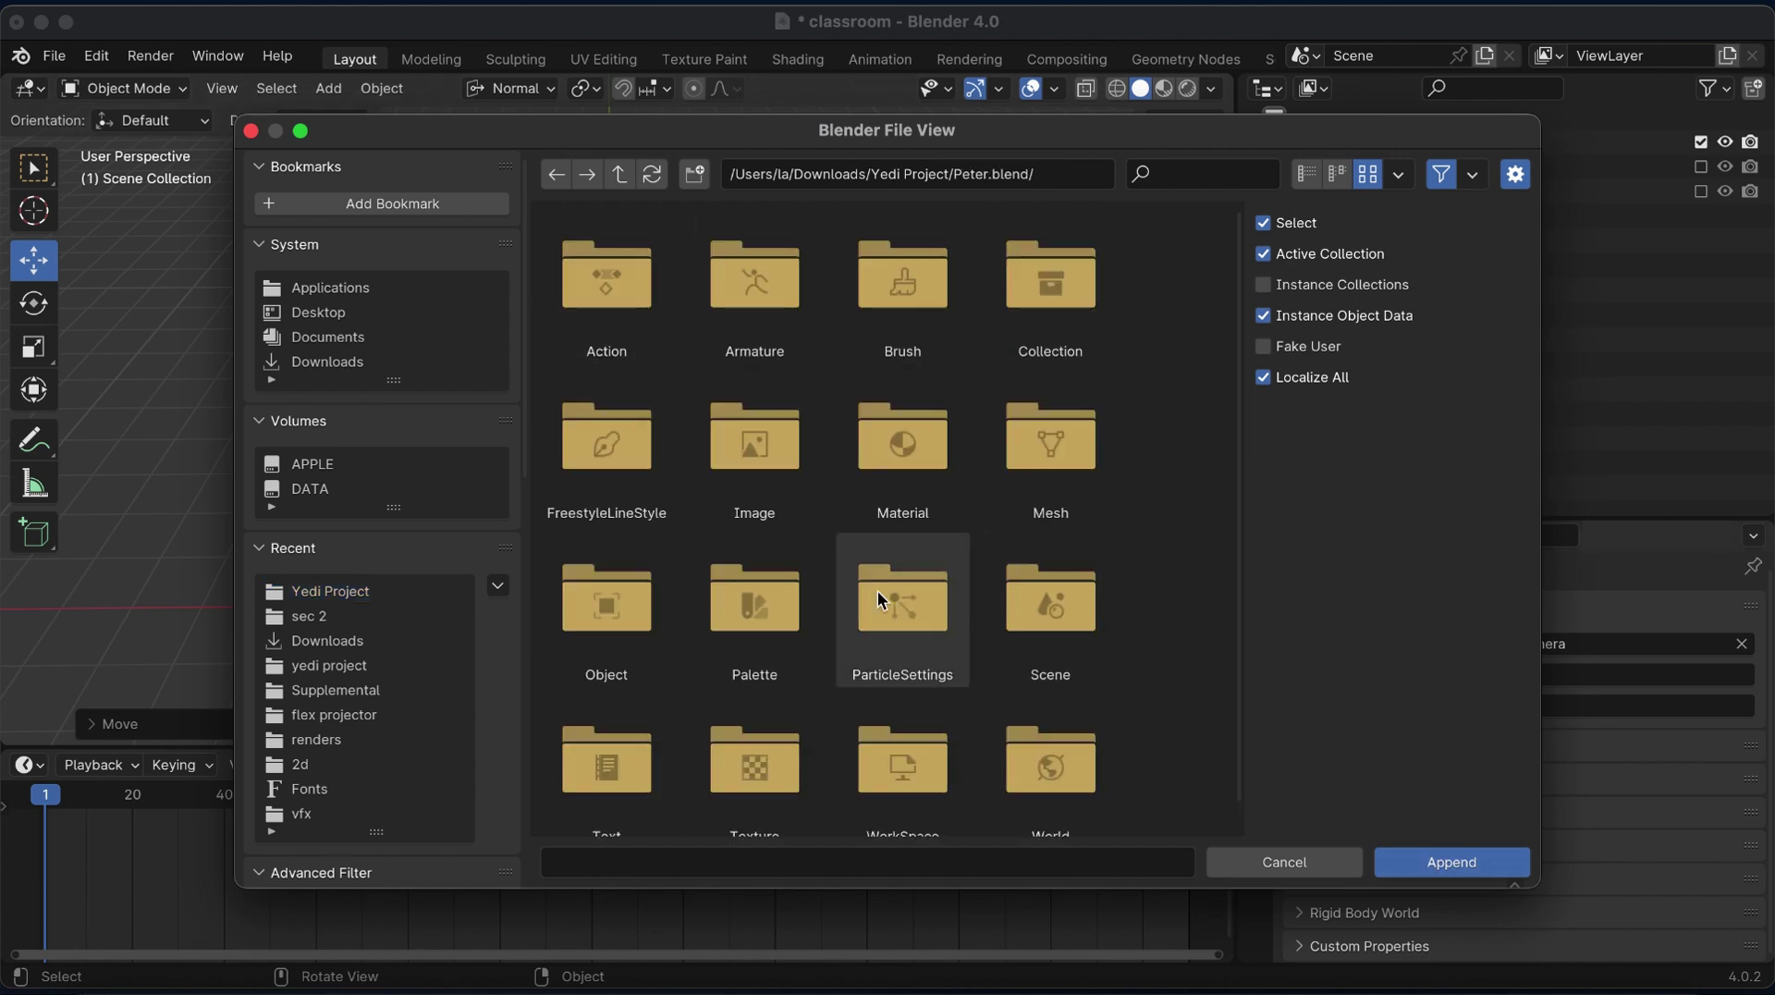
{"action": "scroll", "coordinate": [774, 626], "scroll_direction": "down", "scroll_amount": 1}
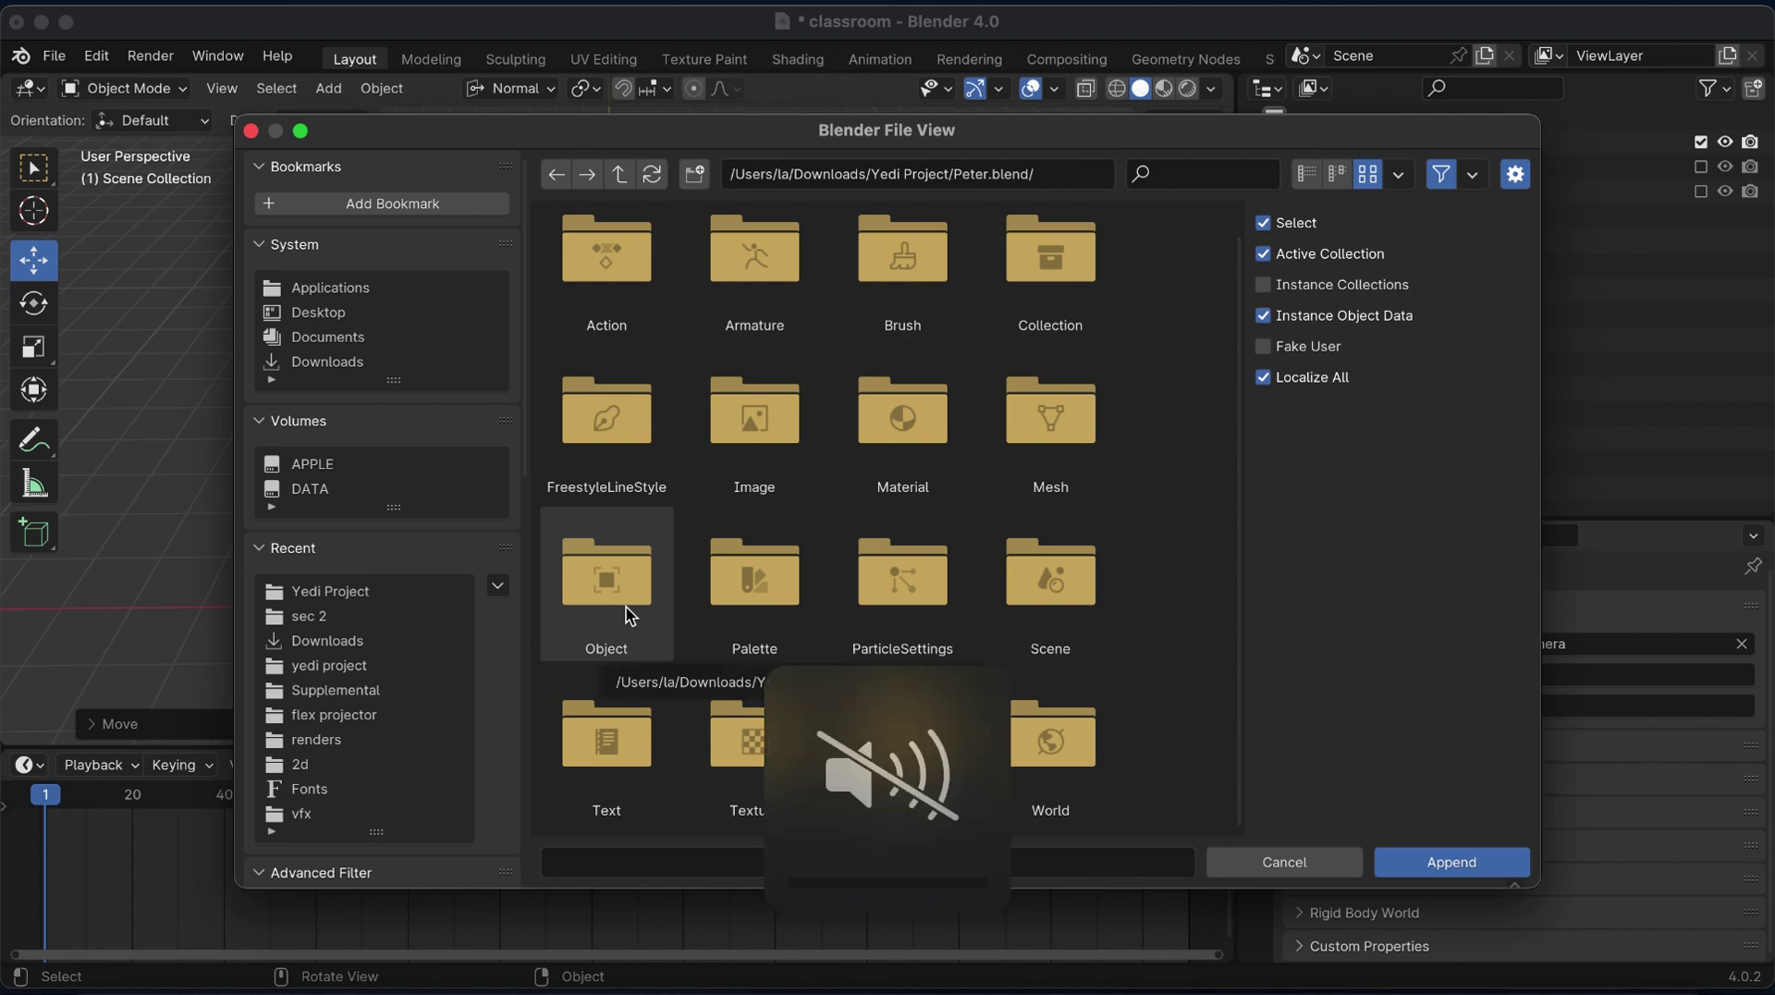
{"action": "double_click", "coordinate": [606, 582]}
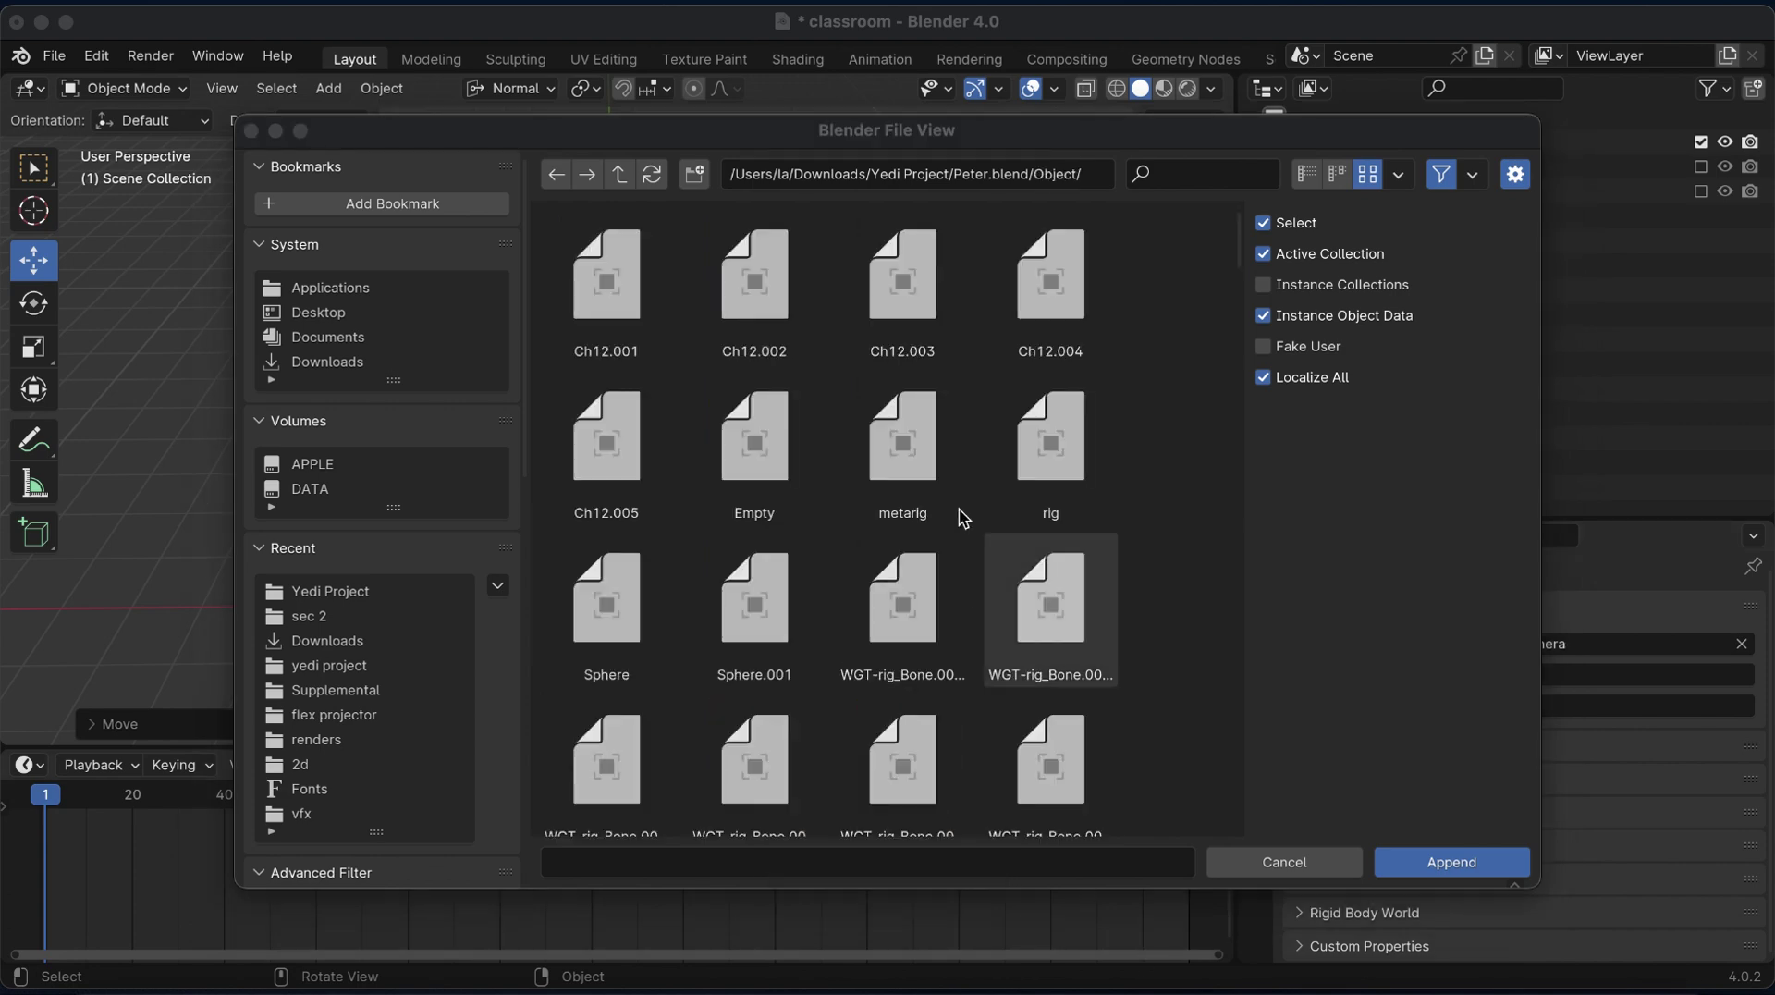
{"action": "key", "text": "a"}
{"action": "left_click", "coordinate": [1452, 861]}
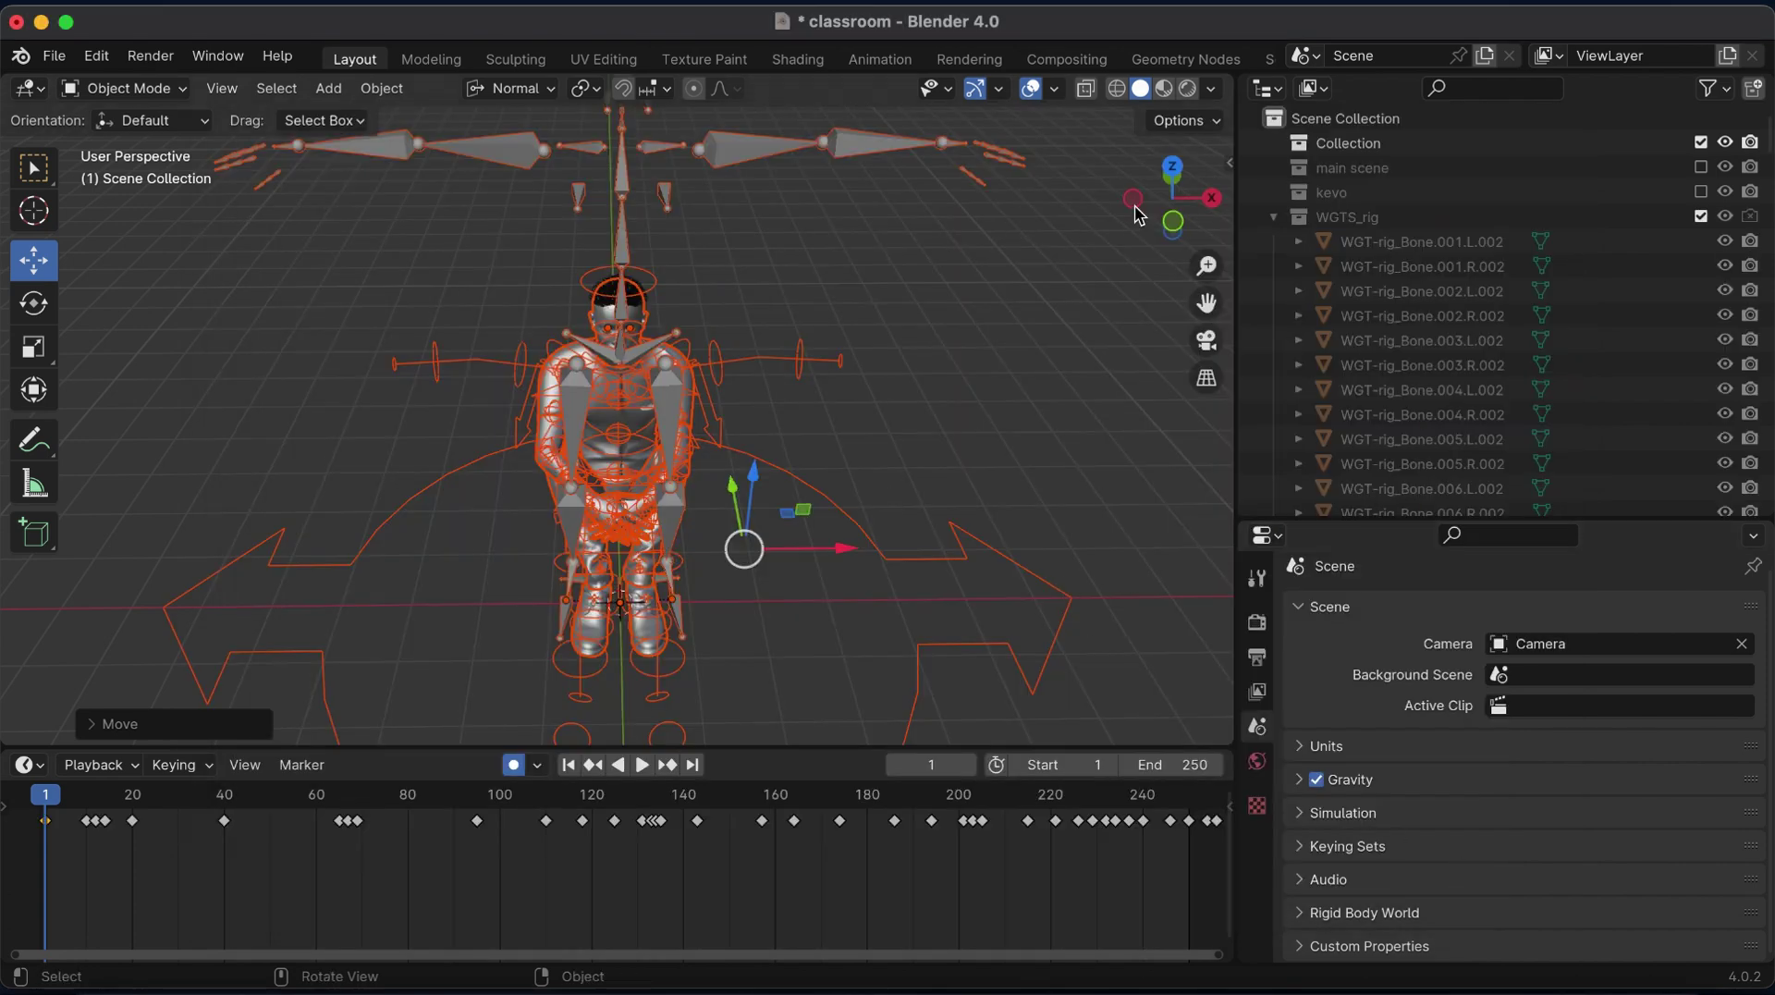
Delete the appended metarig and the stray image plane.
{"action": "left_click_drag", "start_coordinate": [1139, 215], "coordinate": [1100, 226]}
{"action": "left_click", "coordinate": [610, 305]}
{"action": "key", "text": "x"}
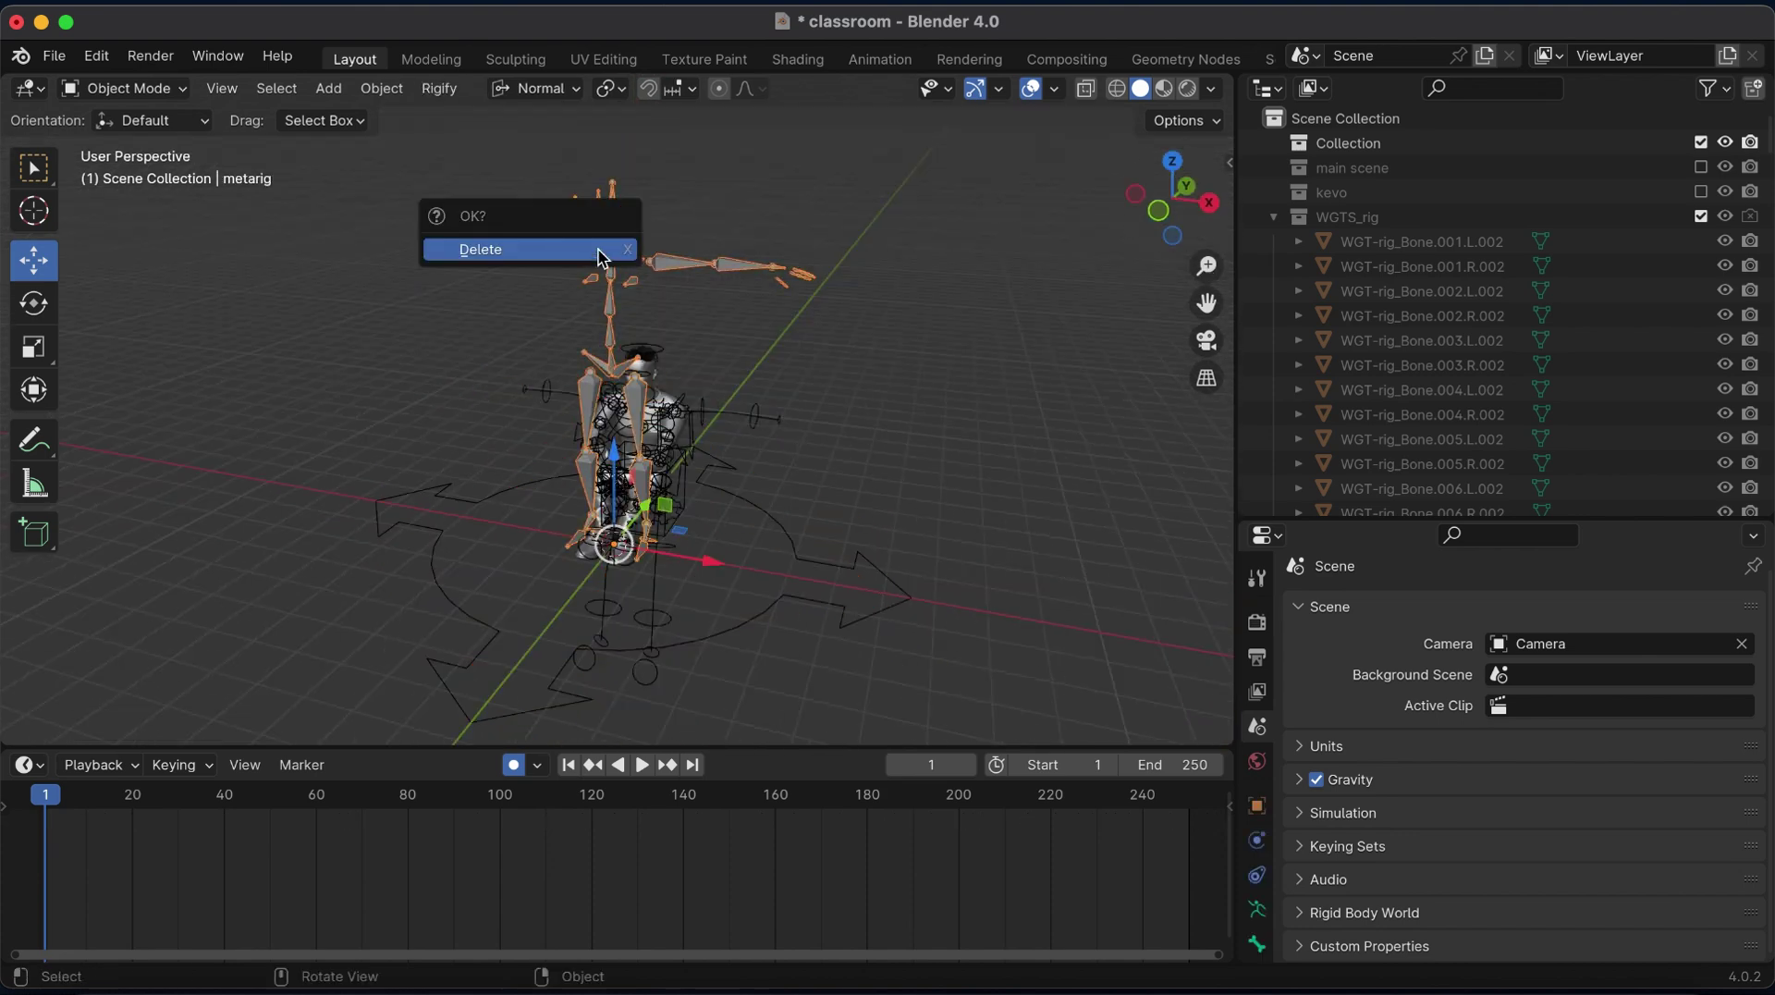
{"action": "left_click", "coordinate": [603, 250]}
{"action": "scroll", "coordinate": [832, 462], "scroll_direction": "down", "scroll_amount": 3}
{"action": "left_click", "coordinate": [901, 448]}
{"action": "key", "text": "x"}
{"action": "left_click", "coordinate": [896, 448]}
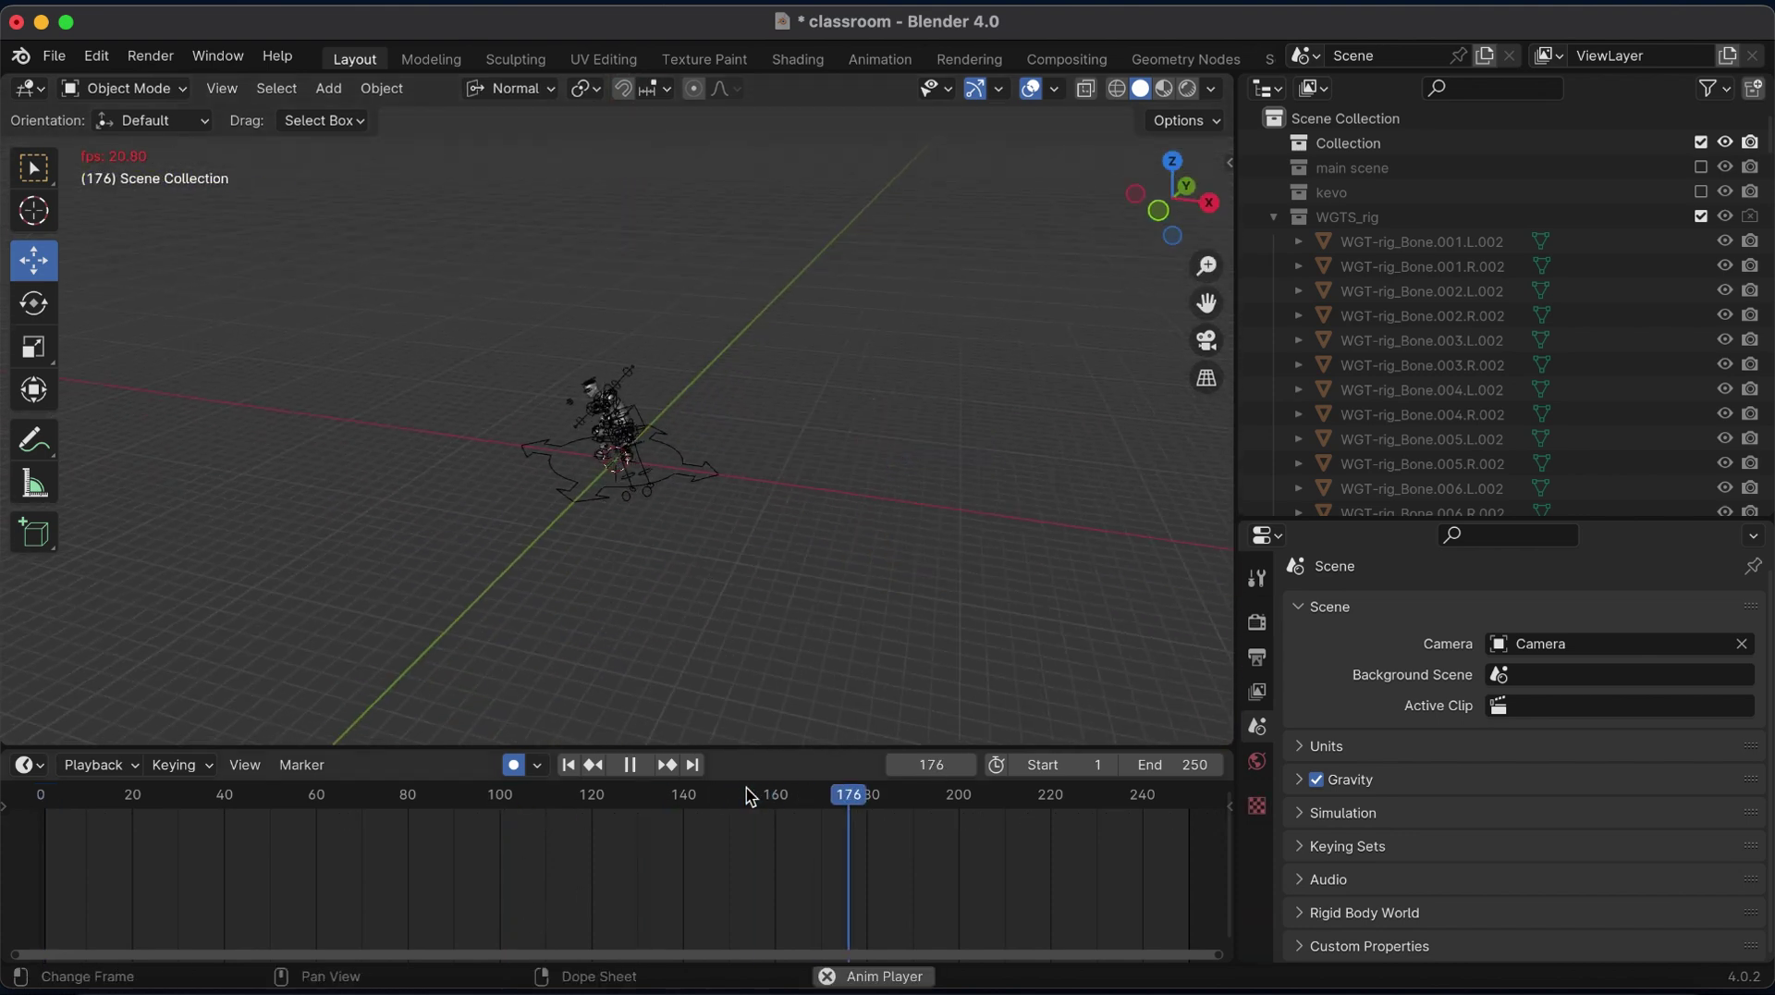
Play back the appended animation, then return to the first frame.
{"action": "key", "text": "space"}
{"action": "left_click_drag", "start_coordinate": [1172, 235], "coordinate": [1177, 196]}
{"action": "key", "text": "space"}
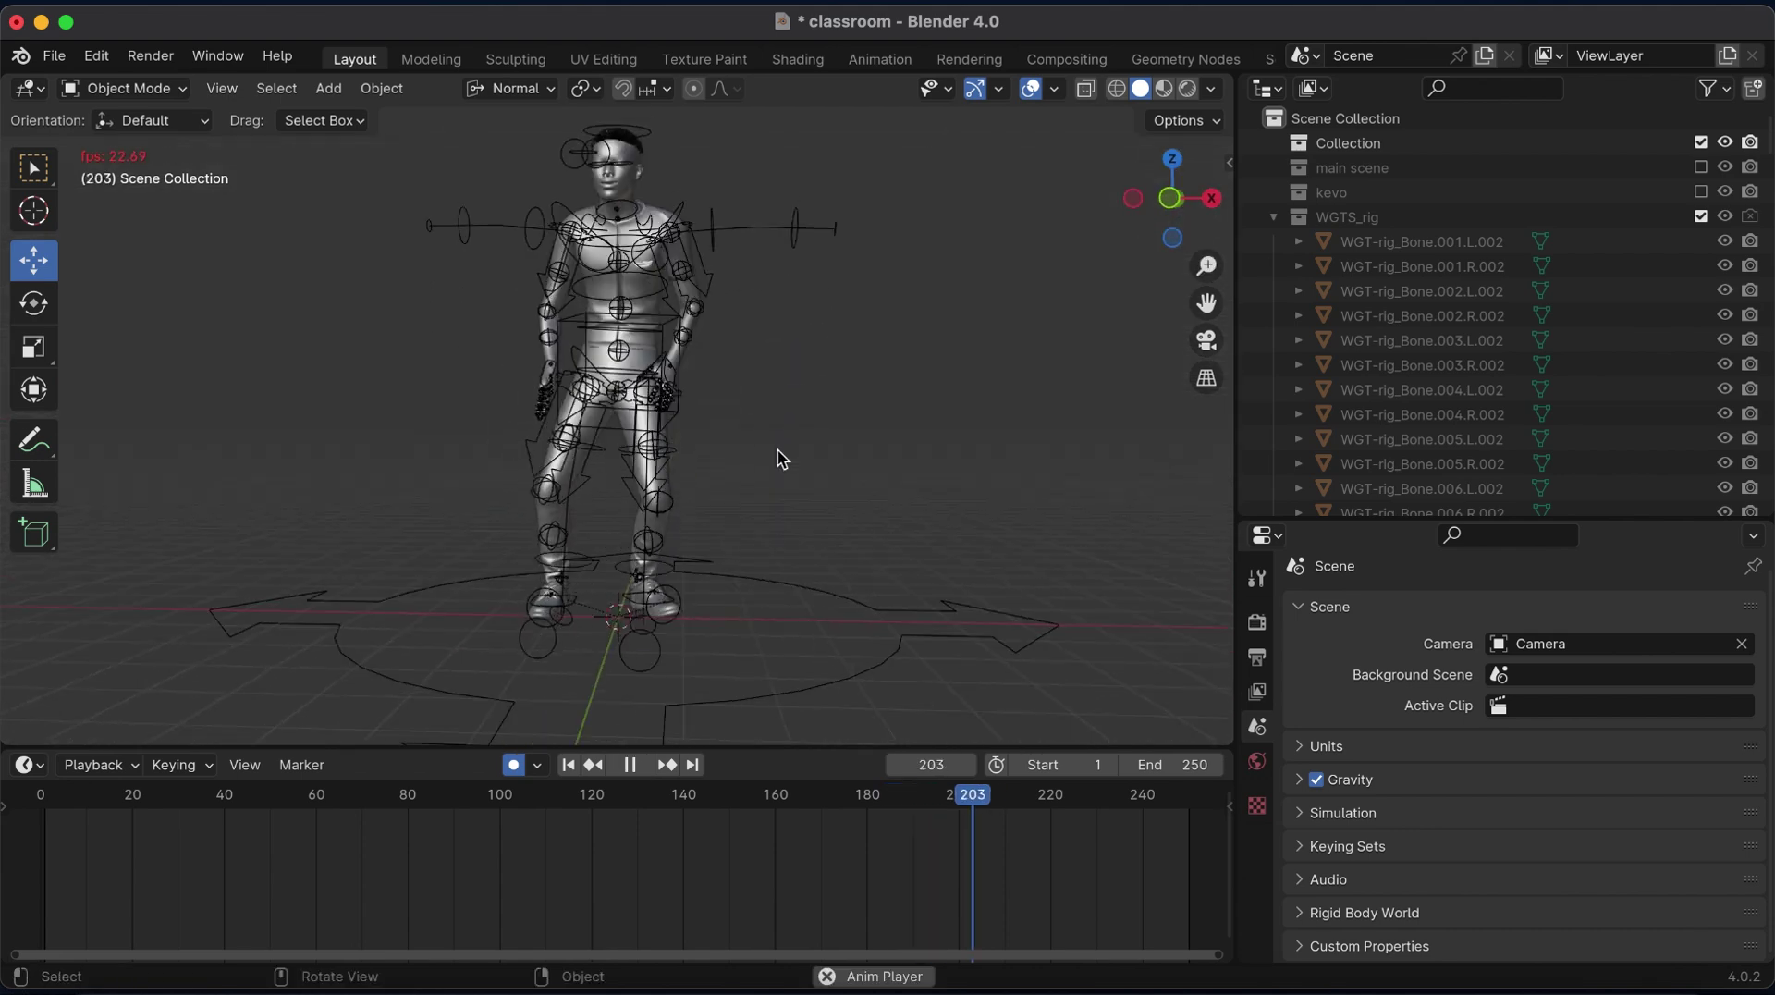
{"action": "left_click", "coordinate": [567, 765]}
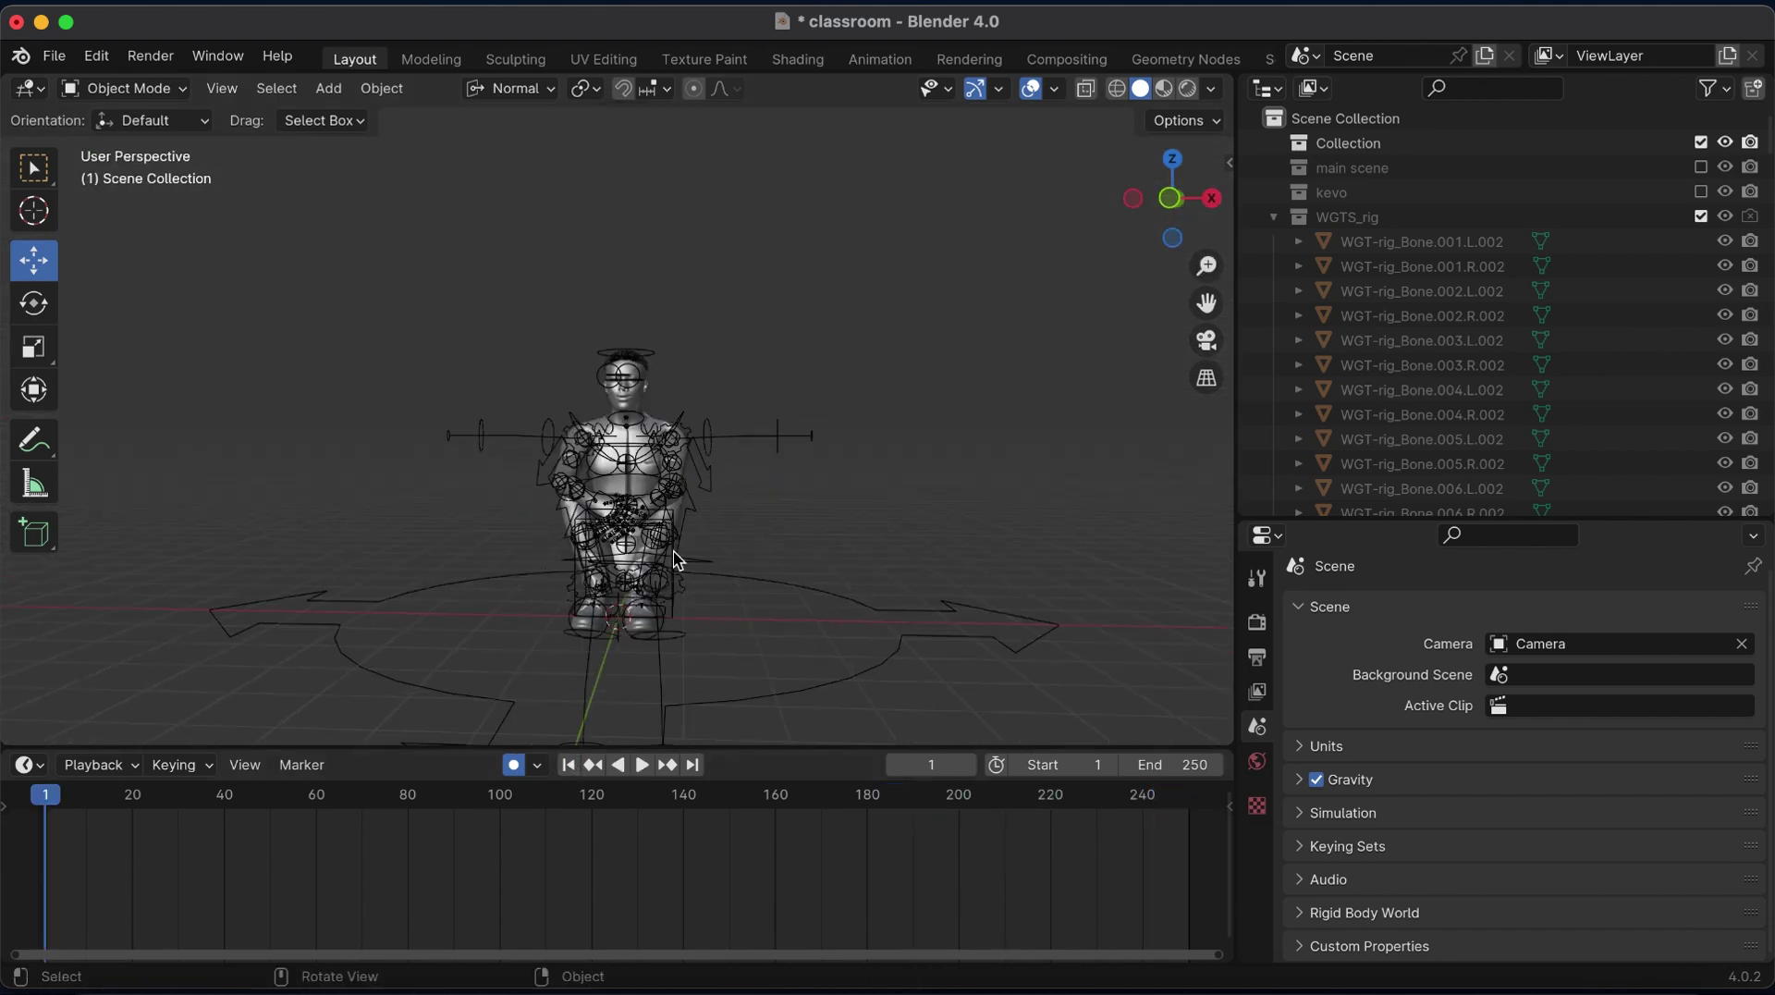
Delete all of the Peter rig's keyframes in Pose Mode, then return to Object Mode.
{"action": "left_click", "coordinate": [457, 406]}
{"action": "left_click", "coordinate": [125, 87]}
{"action": "left_click", "coordinate": [139, 170]}
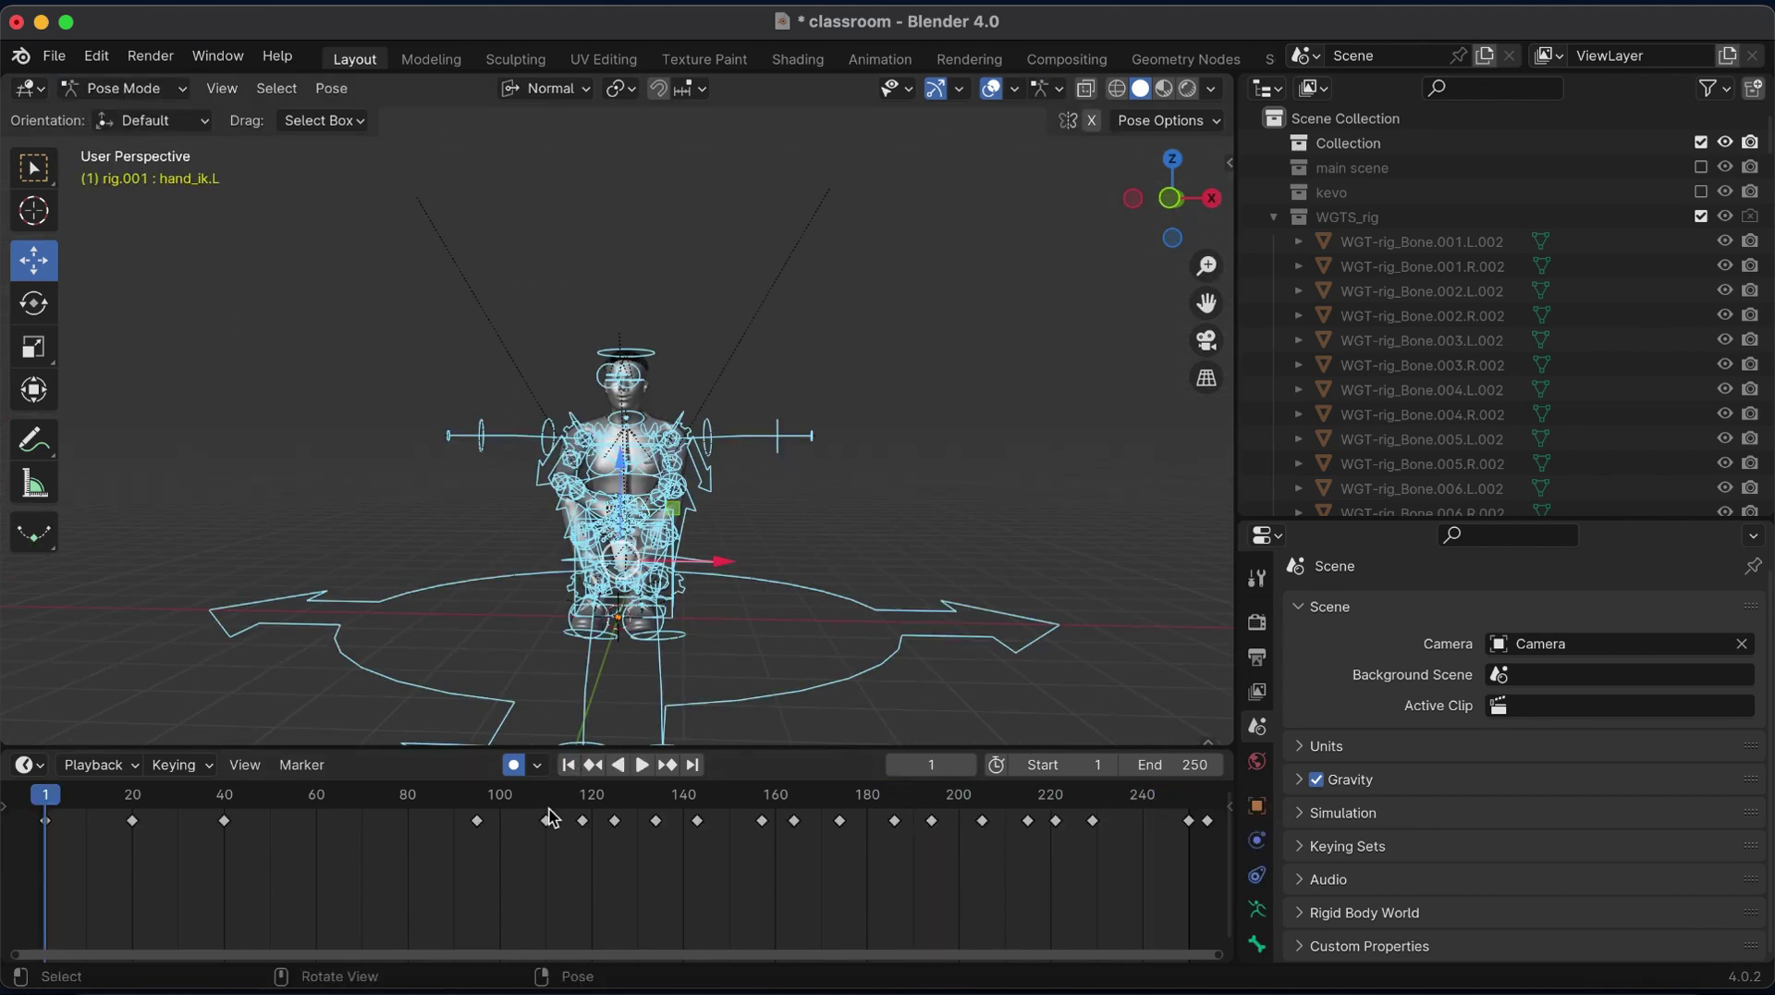
{"action": "key", "text": "Home"}
{"action": "key", "text": "x"}
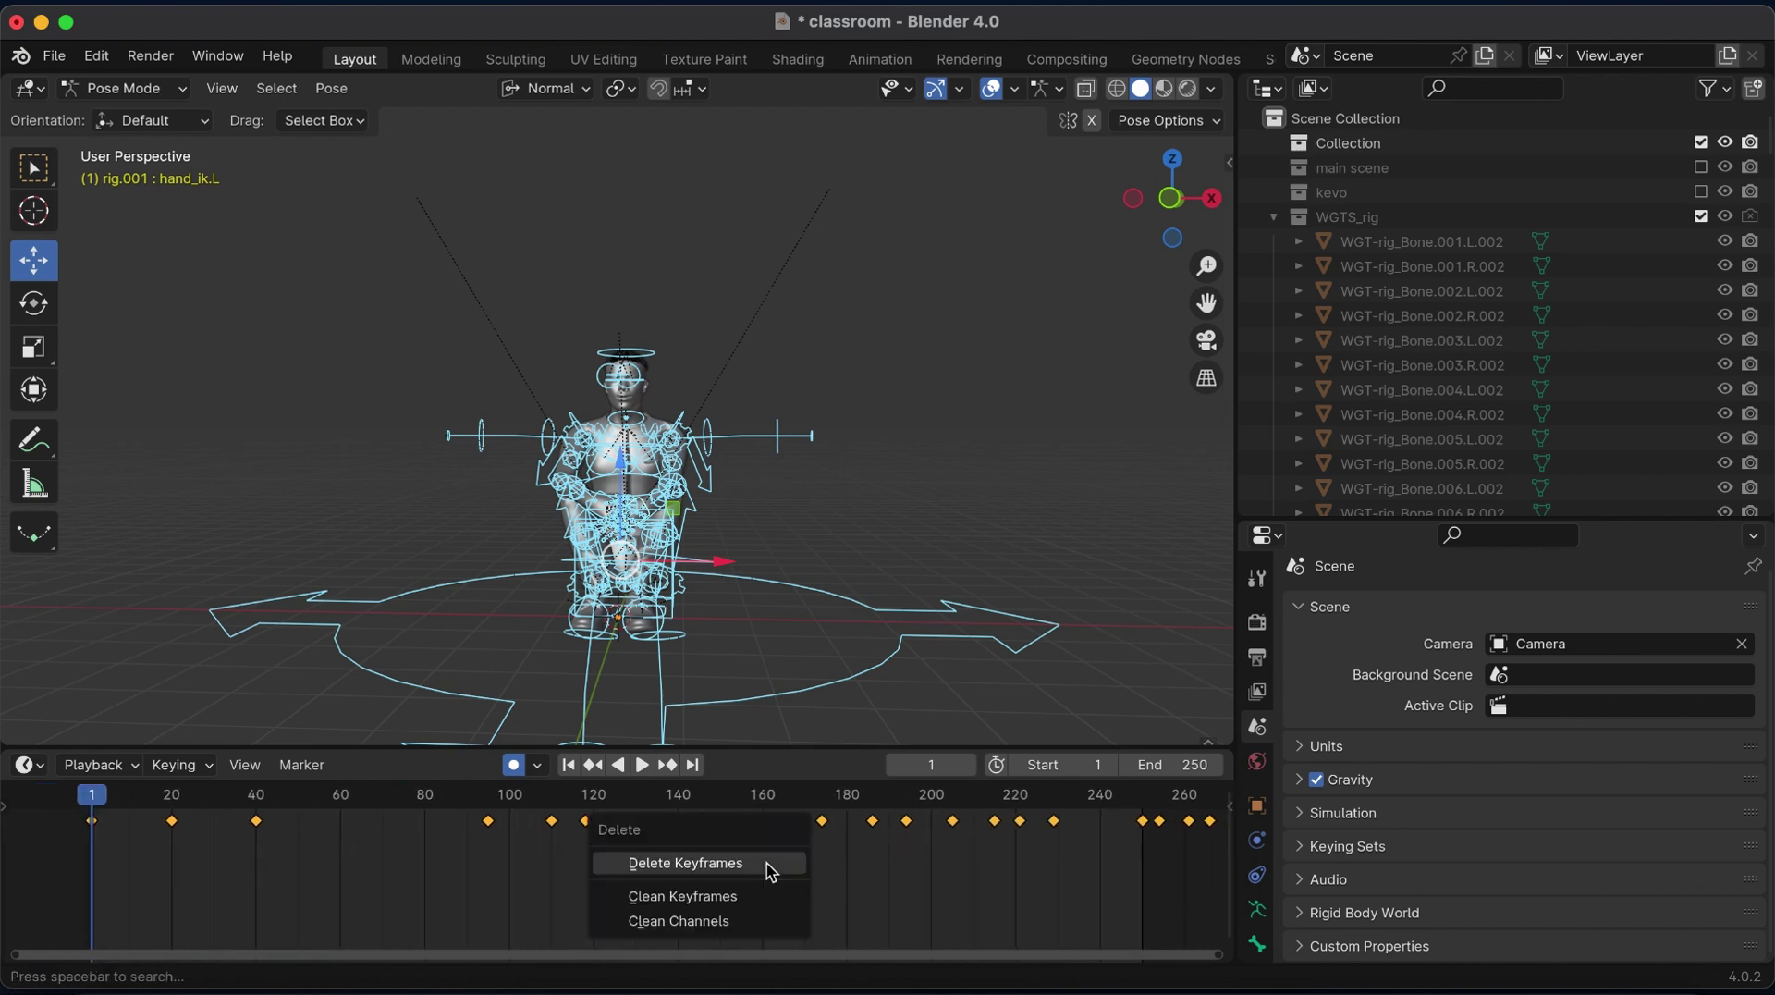
{"action": "left_click", "coordinate": [772, 860]}
{"action": "left_click", "coordinate": [125, 88]}
{"action": "left_click", "coordinate": [139, 111]}
Delete the shape-key keyframes on the character mesh Ch12.001.
{"action": "left_click", "coordinate": [636, 402]}
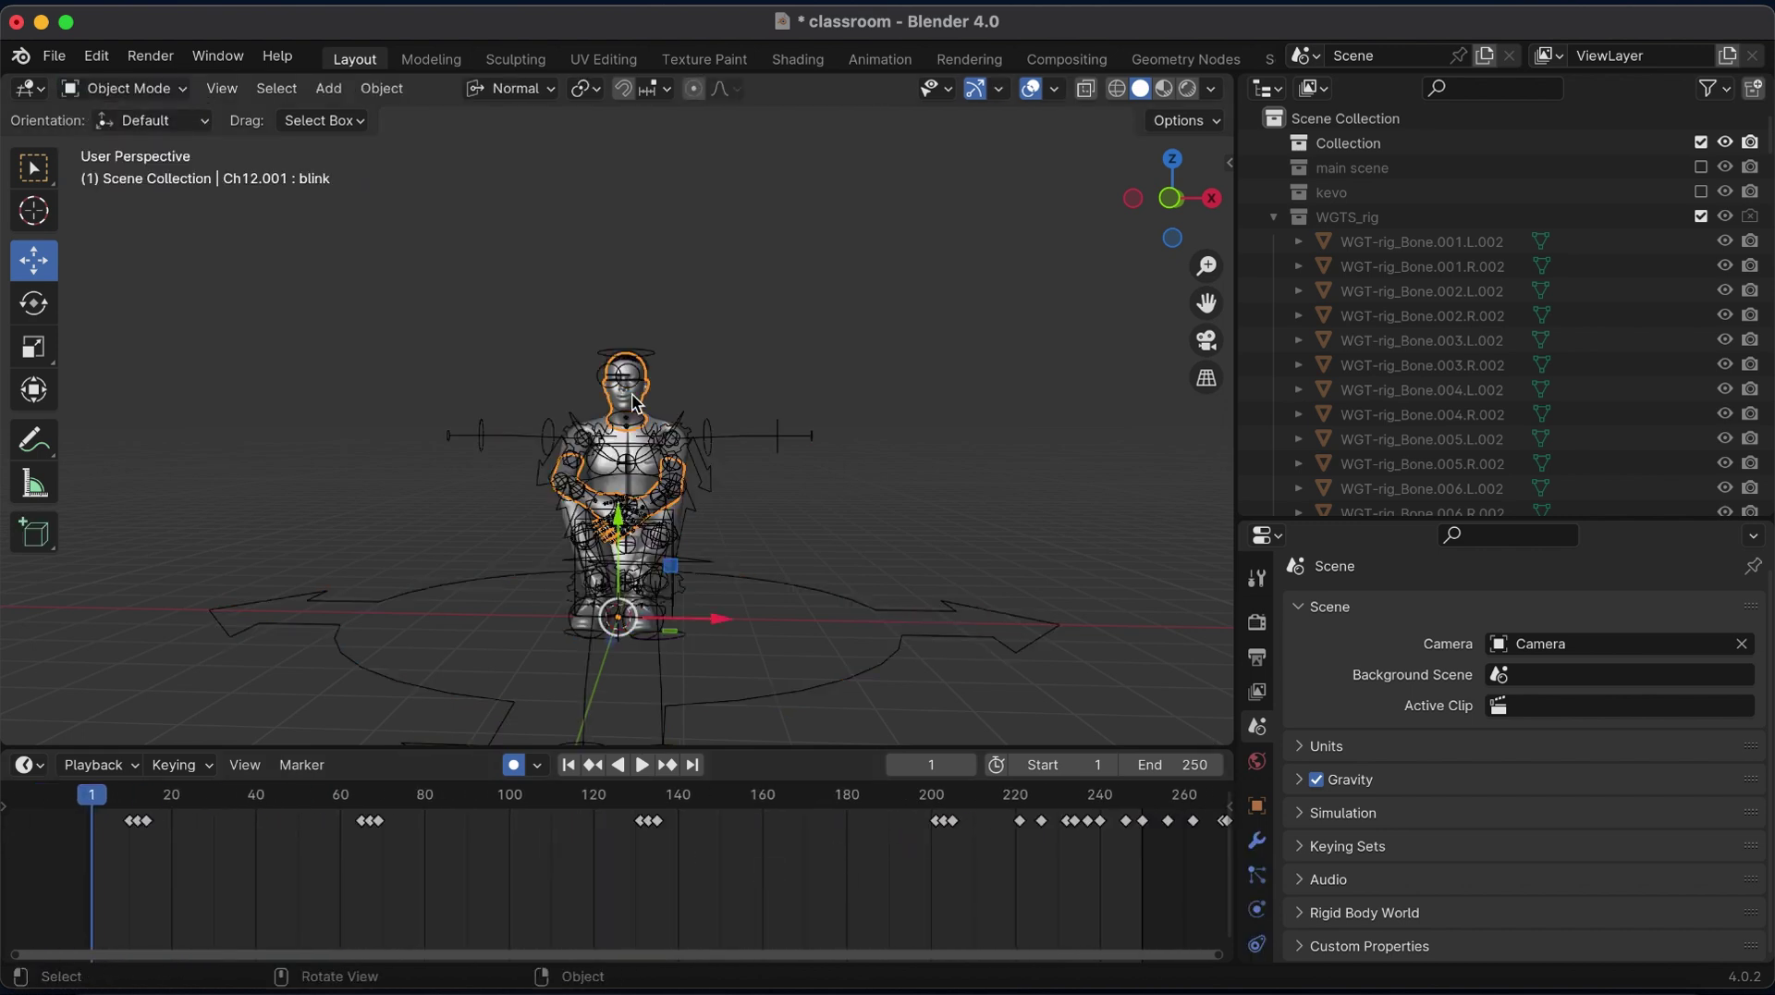
{"action": "left_click", "coordinate": [1256, 855]}
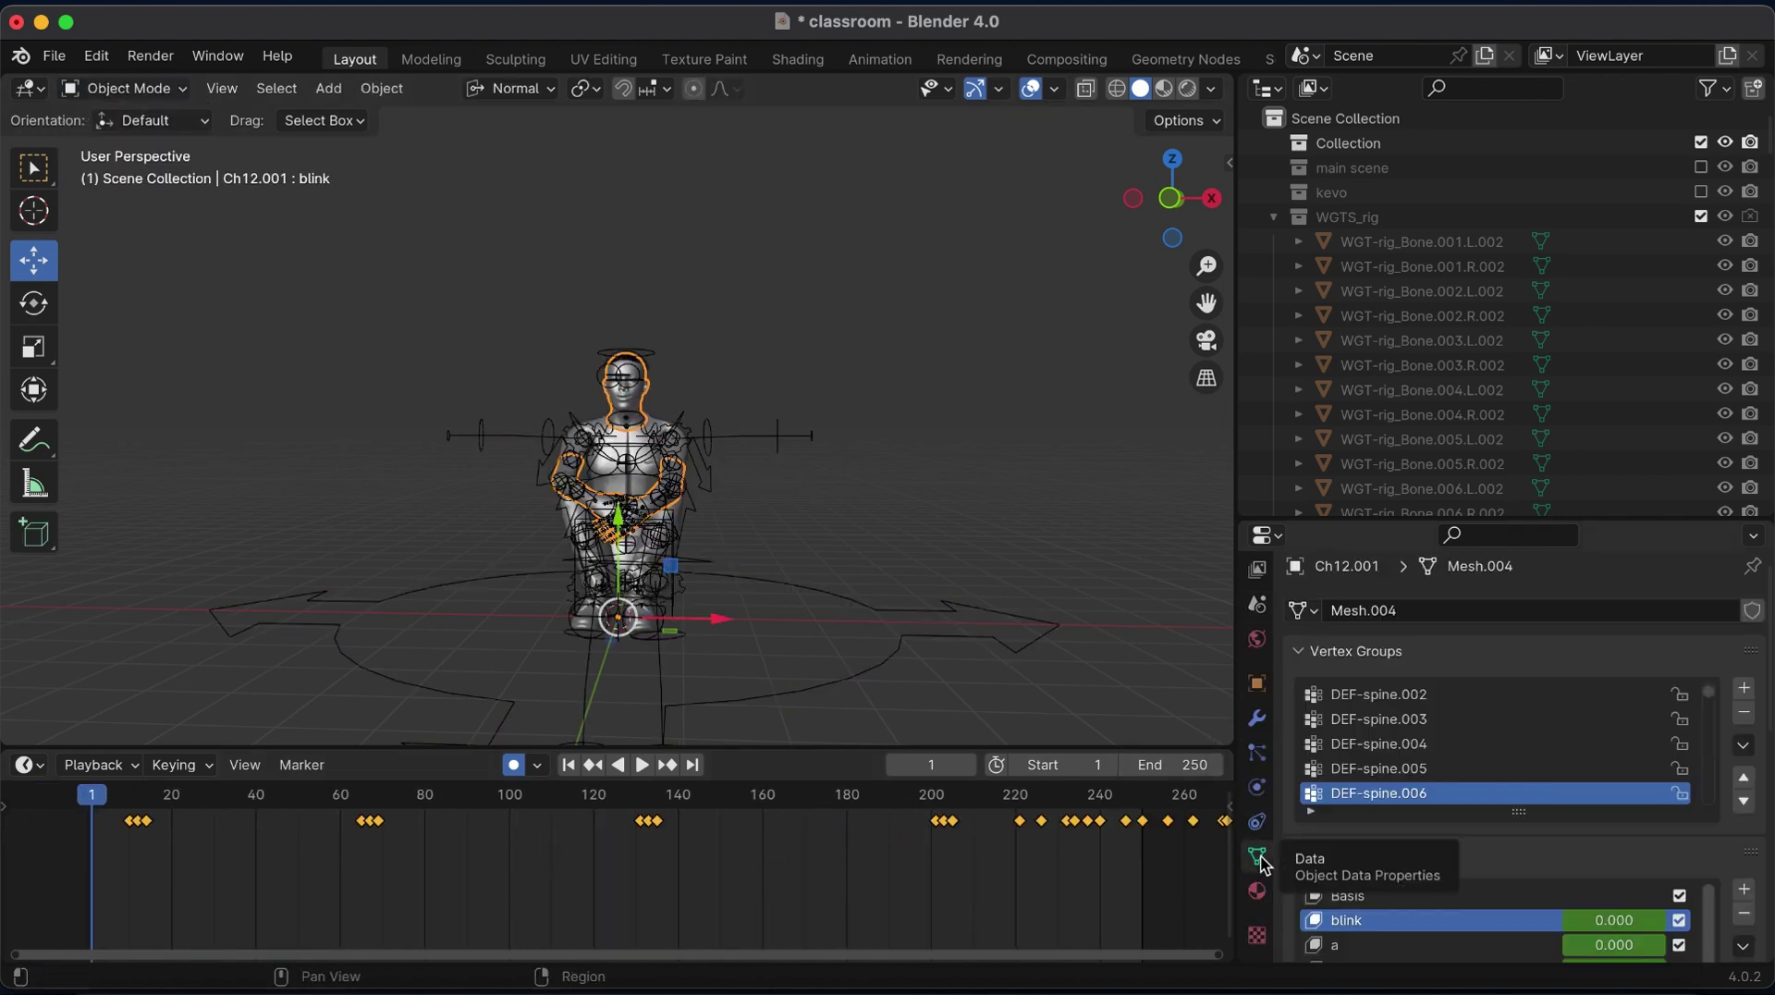
{"action": "scroll", "coordinate": [1447, 799], "scroll_direction": "down", "scroll_amount": 3}
{"action": "scroll", "coordinate": [1447, 800], "scroll_direction": "down", "scroll_amount": 3}
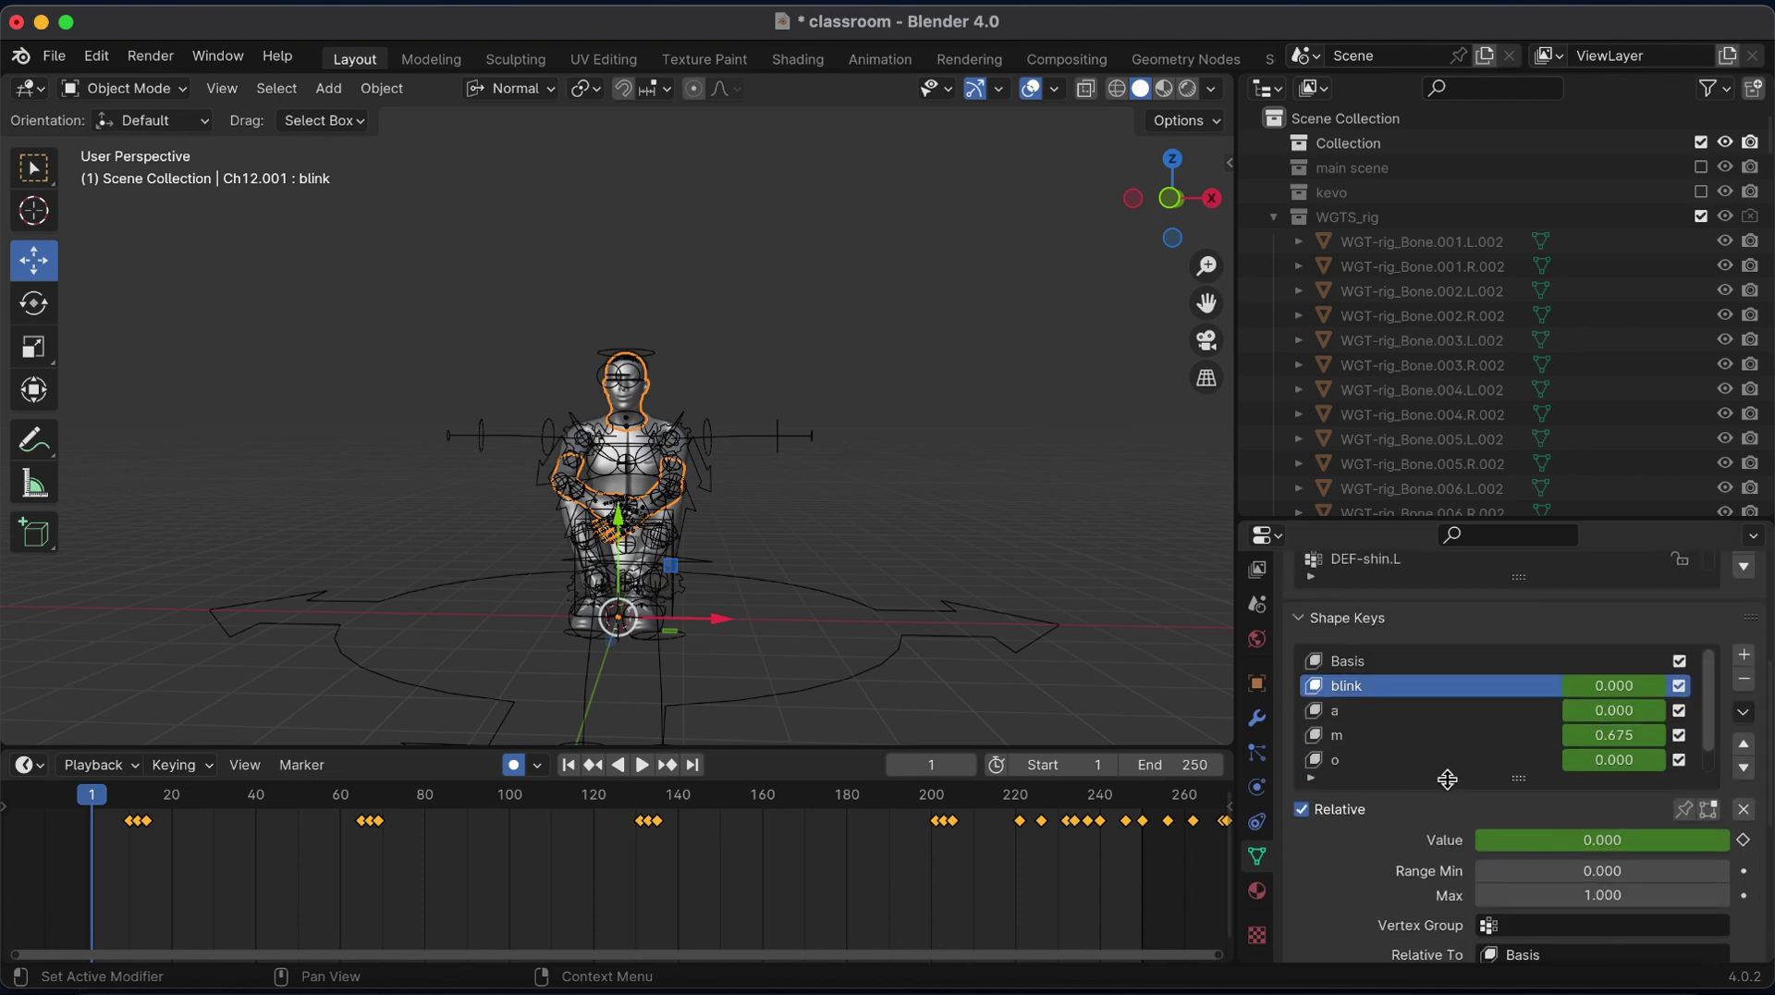
{"action": "scroll", "coordinate": [1368, 730], "scroll_direction": "down", "scroll_amount": 3, "text": "ctrl"}
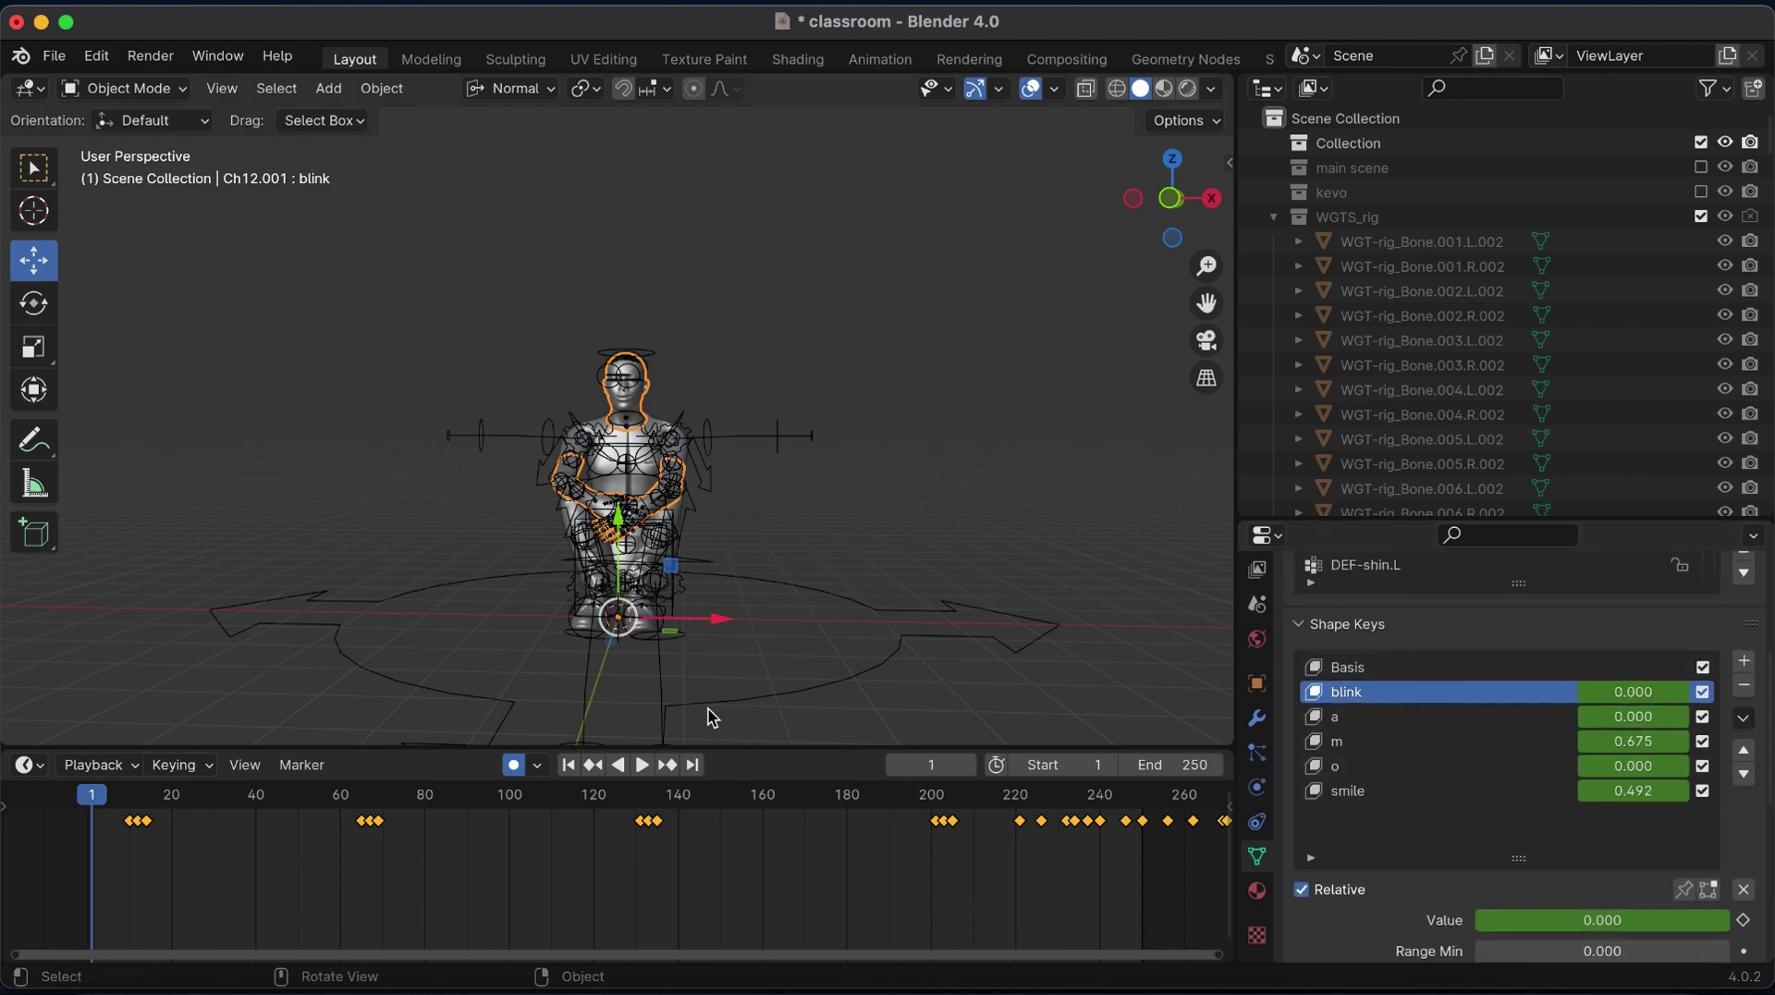
{"action": "key", "text": "x"}
{"action": "left_click", "coordinate": [741, 840]}
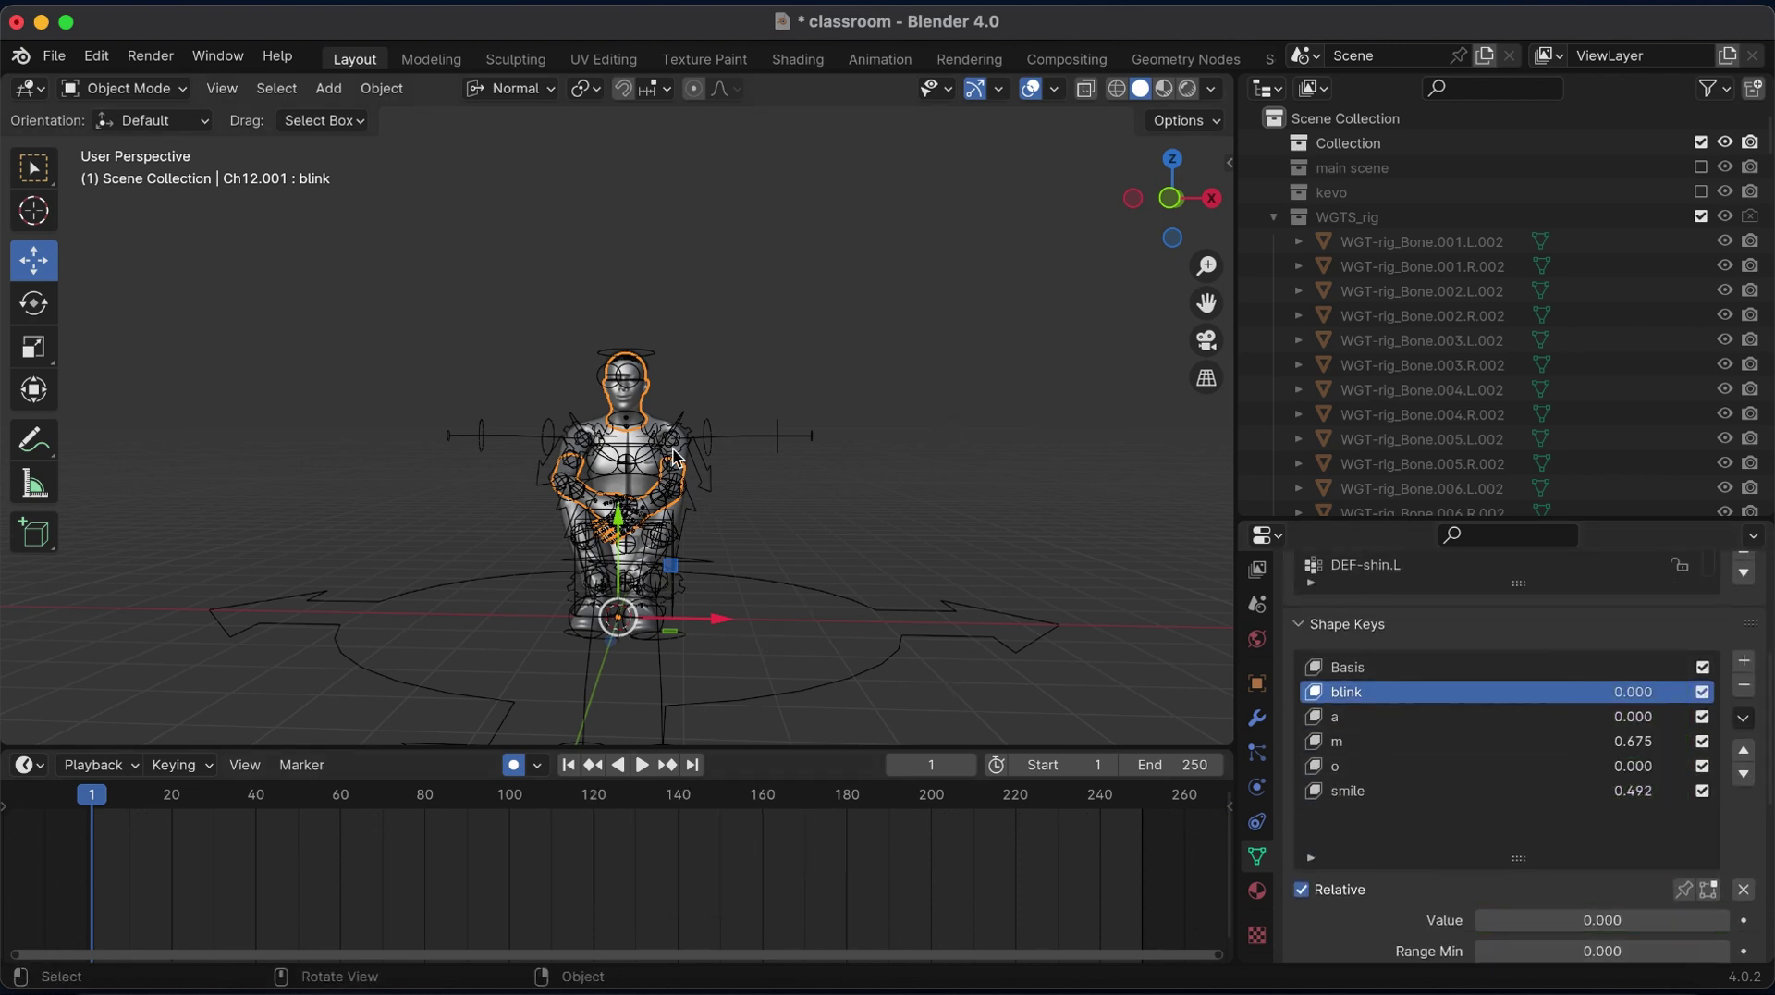
Select the character's rig and switch it into Pose Mode.
{"action": "left_click", "coordinate": [677, 456]}
{"action": "left_click", "coordinate": [180, 90]}
{"action": "left_click", "coordinate": [111, 176]}
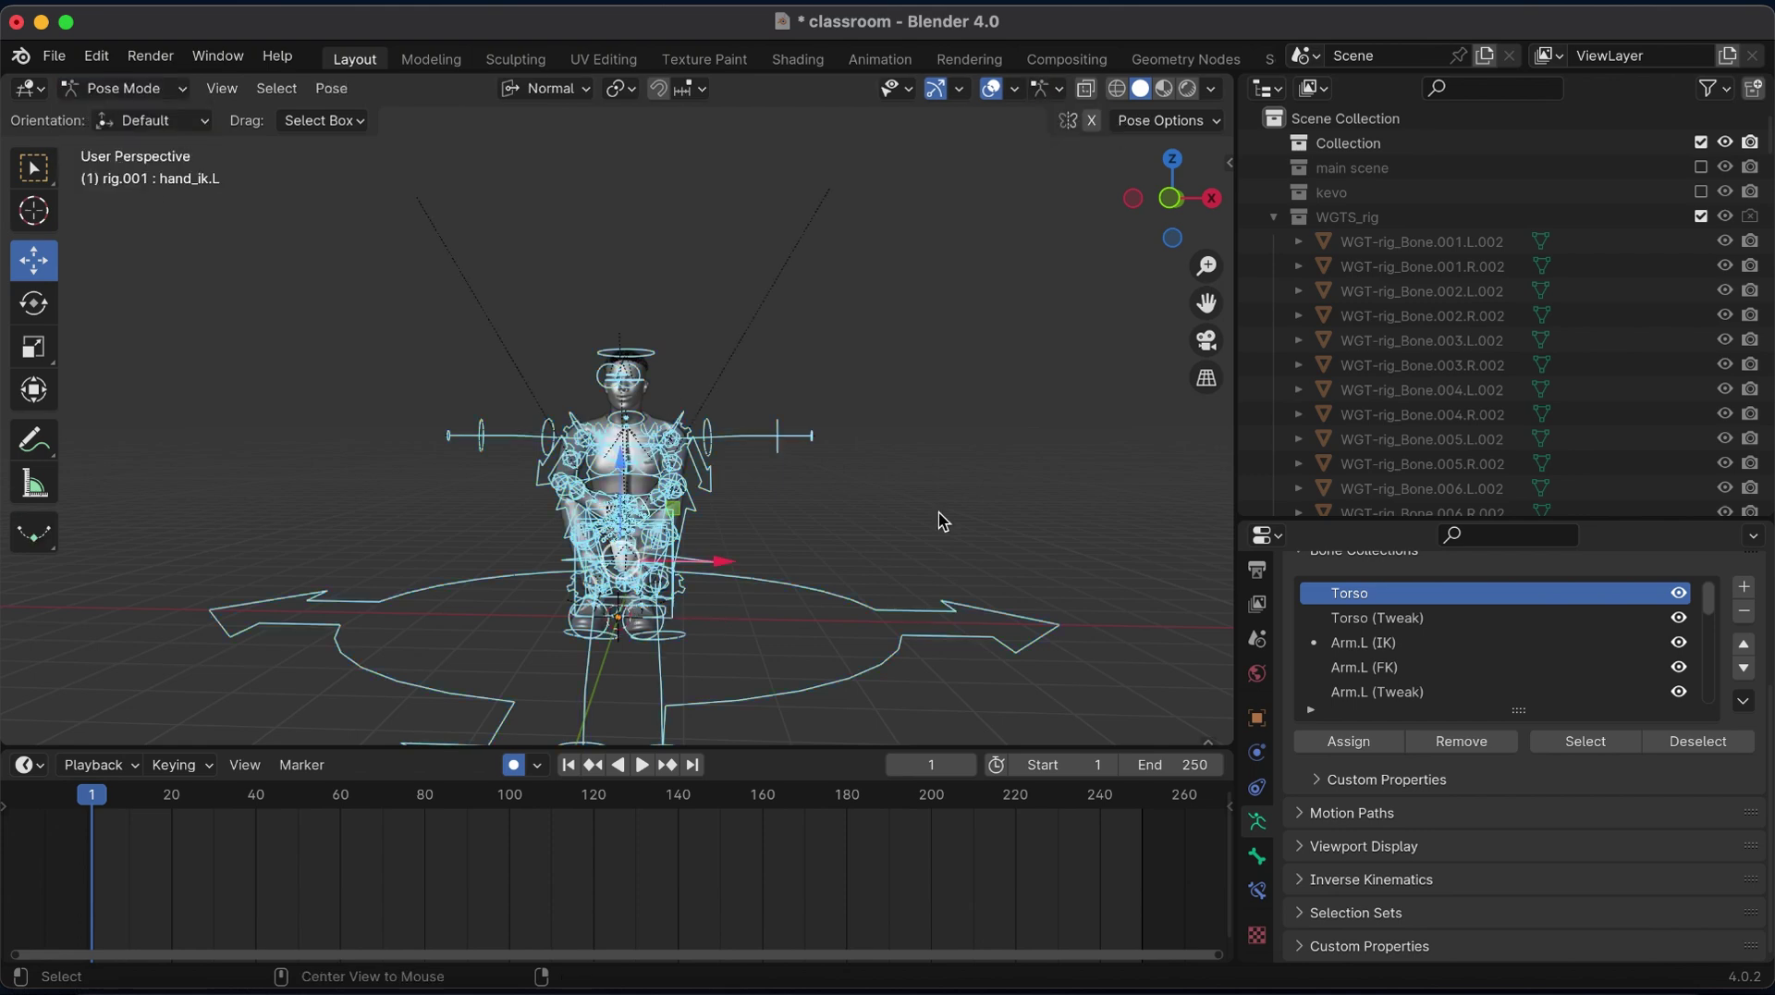
Select all bones and clear their rotation and location to reset the rig to a T-pose.
{"action": "left_click", "coordinate": [656, 503]}
{"action": "key", "text": "a"}
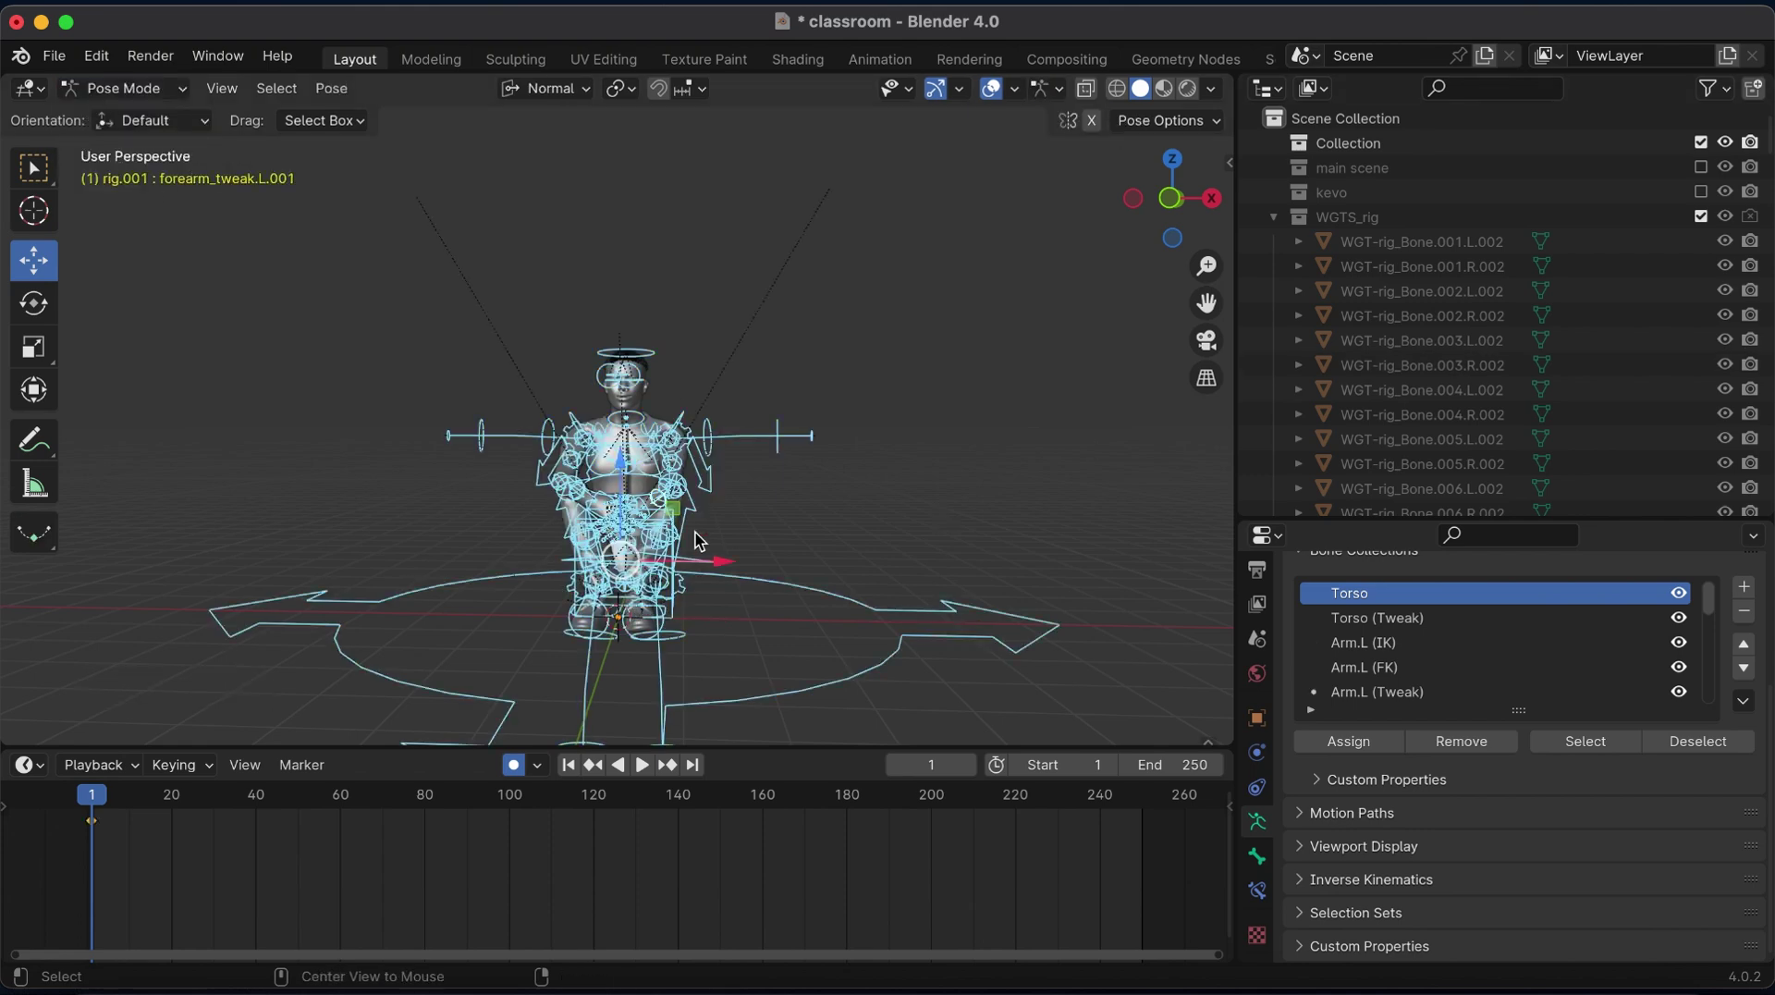
{"action": "key", "text": "alt+r"}
{"action": "key", "text": "alt+g"}
{"action": "left_click_drag", "start_coordinate": [1191, 205], "coordinate": [542, 806]}
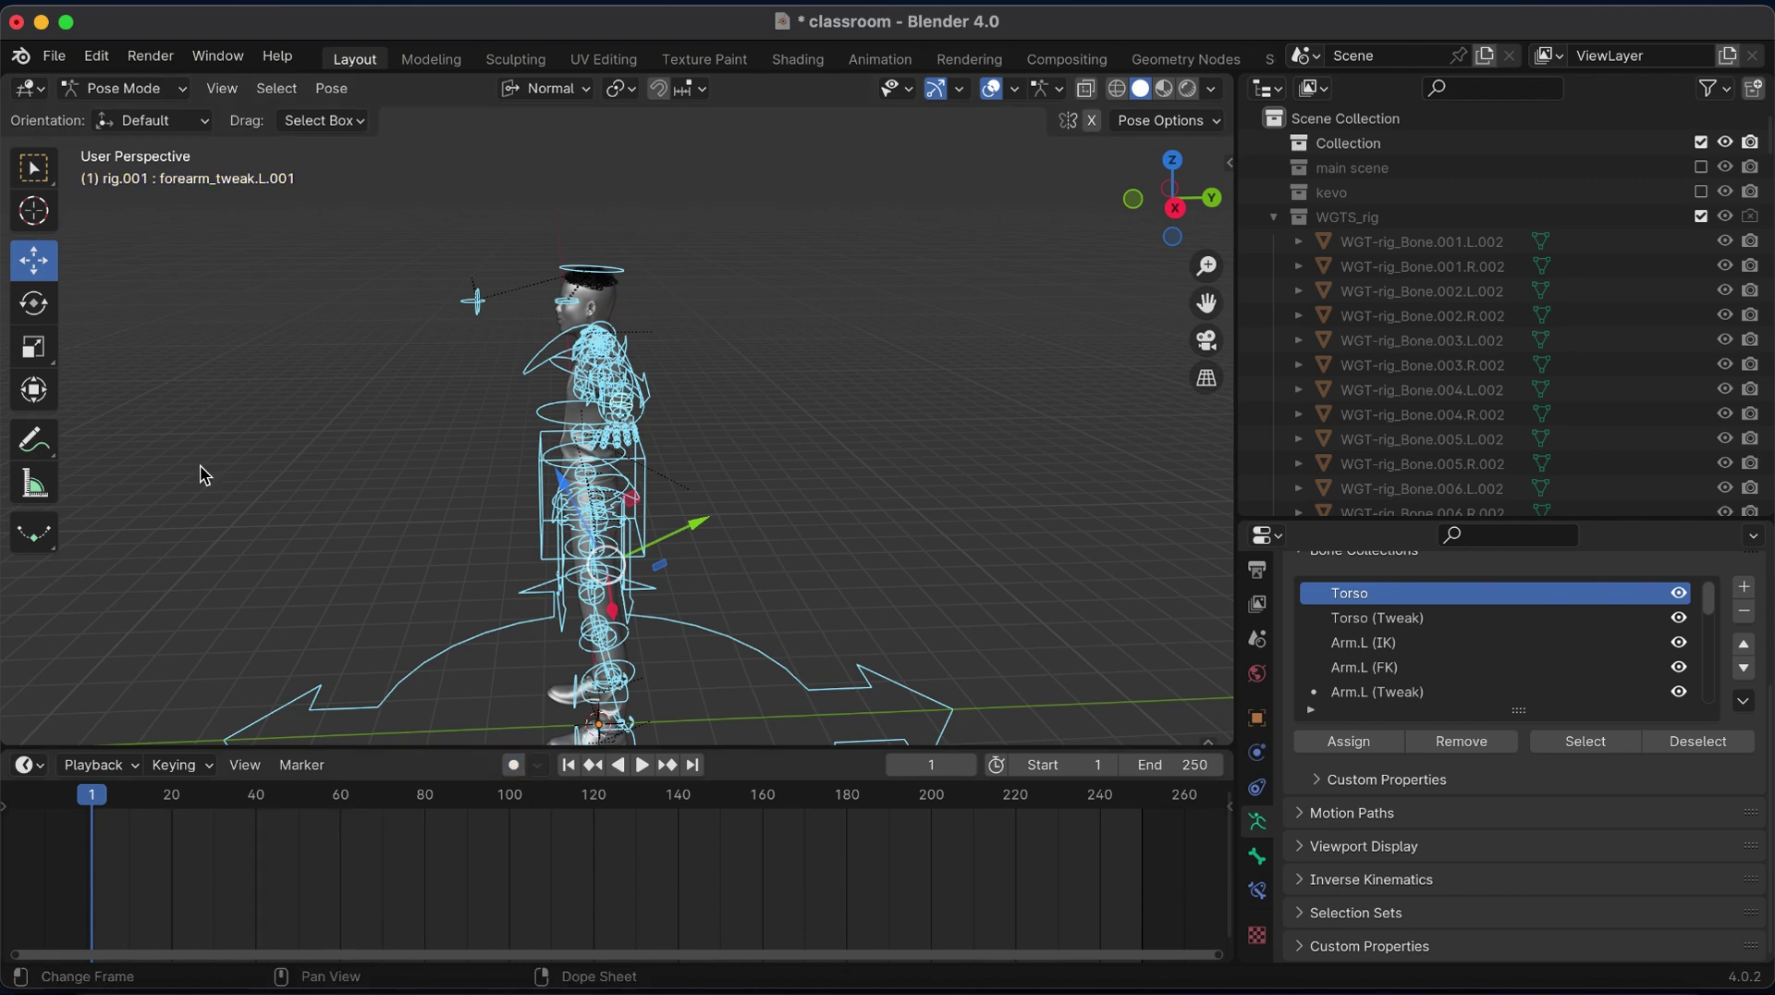
Move the rig into a new collection named Peter from Object Mode.
{"action": "left_click", "coordinate": [125, 88]}
{"action": "left_click", "coordinate": [139, 116]}
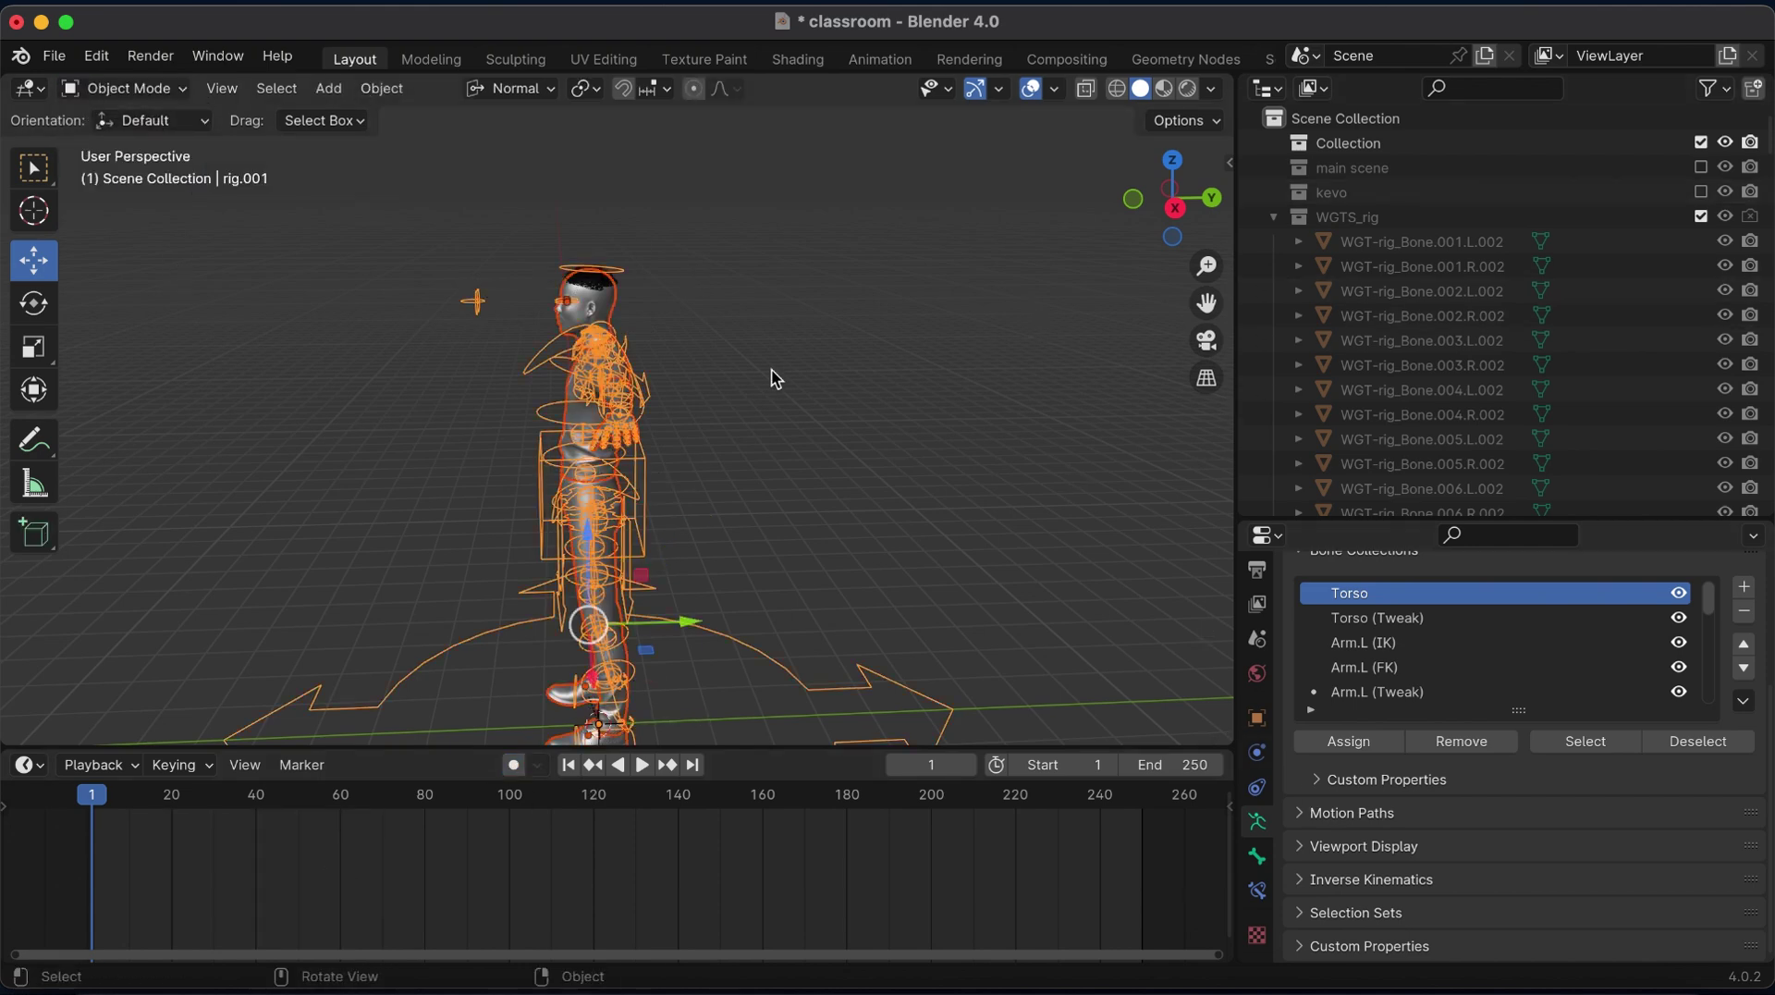
{"action": "key", "text": "m"}
{"action": "left_click", "coordinate": [712, 370]}
{"action": "type", "text": "Peter"}
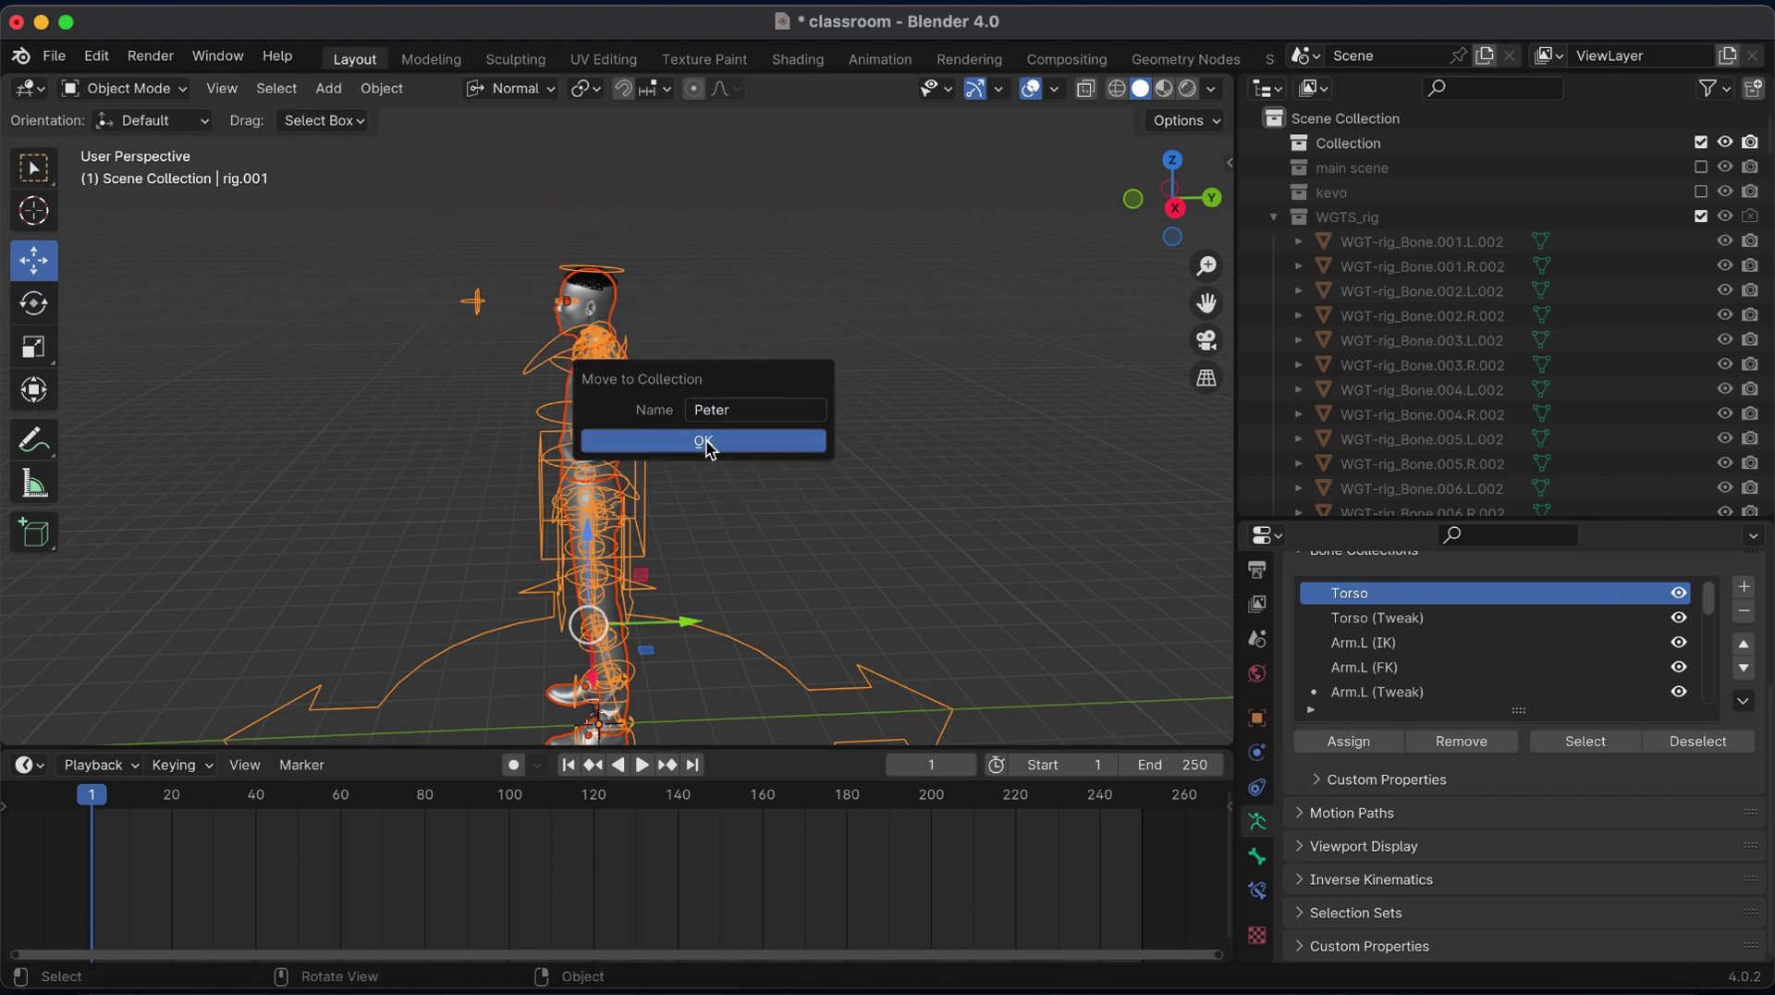
{"action": "left_click", "coordinate": [704, 441]}
Exclude the Peter collection from the view layer.
{"action": "scroll", "coordinate": [1405, 342], "scroll_direction": "down", "scroll_amount": 5}
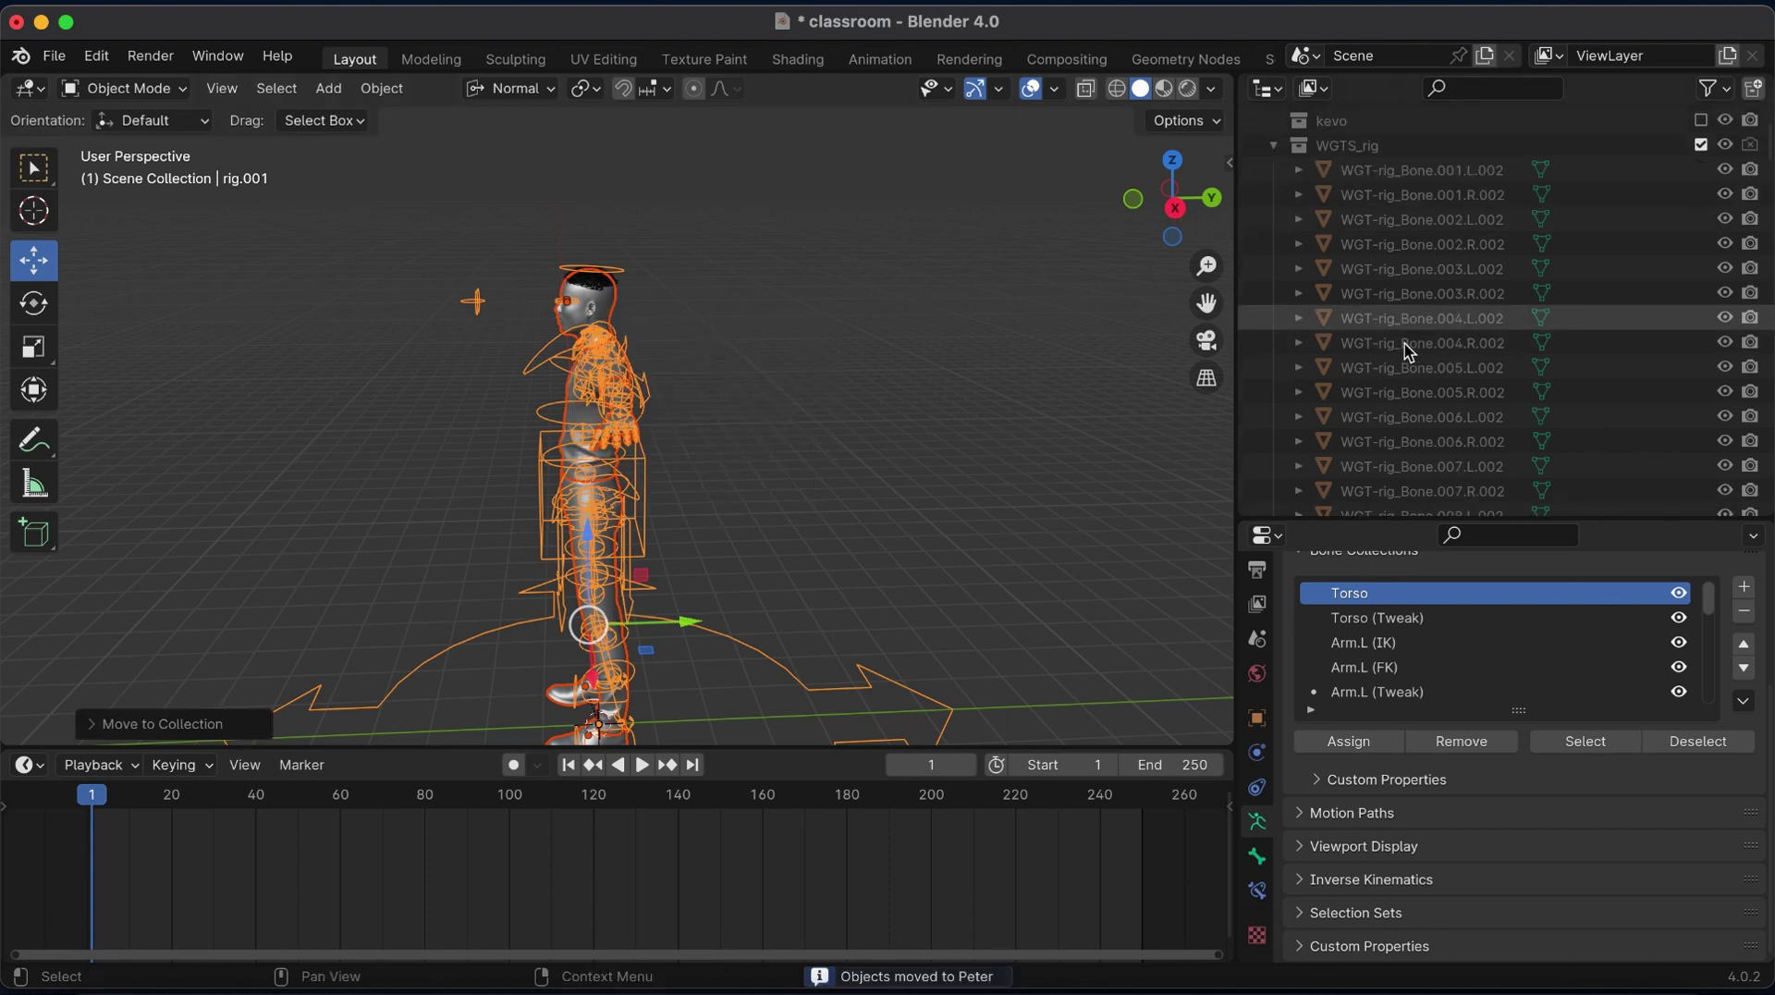
{"action": "scroll", "coordinate": [1405, 342], "scroll_direction": "down", "scroll_amount": 5}
{"action": "scroll", "coordinate": [1405, 342], "scroll_direction": "down", "scroll_amount": 5}
{"action": "left_click", "coordinate": [1701, 466]}
Delete the WGTS_rig collection and its leftover widget objects, then re-include Peter.
{"action": "scroll", "coordinate": [1673, 349], "scroll_direction": "up", "scroll_amount": 5}
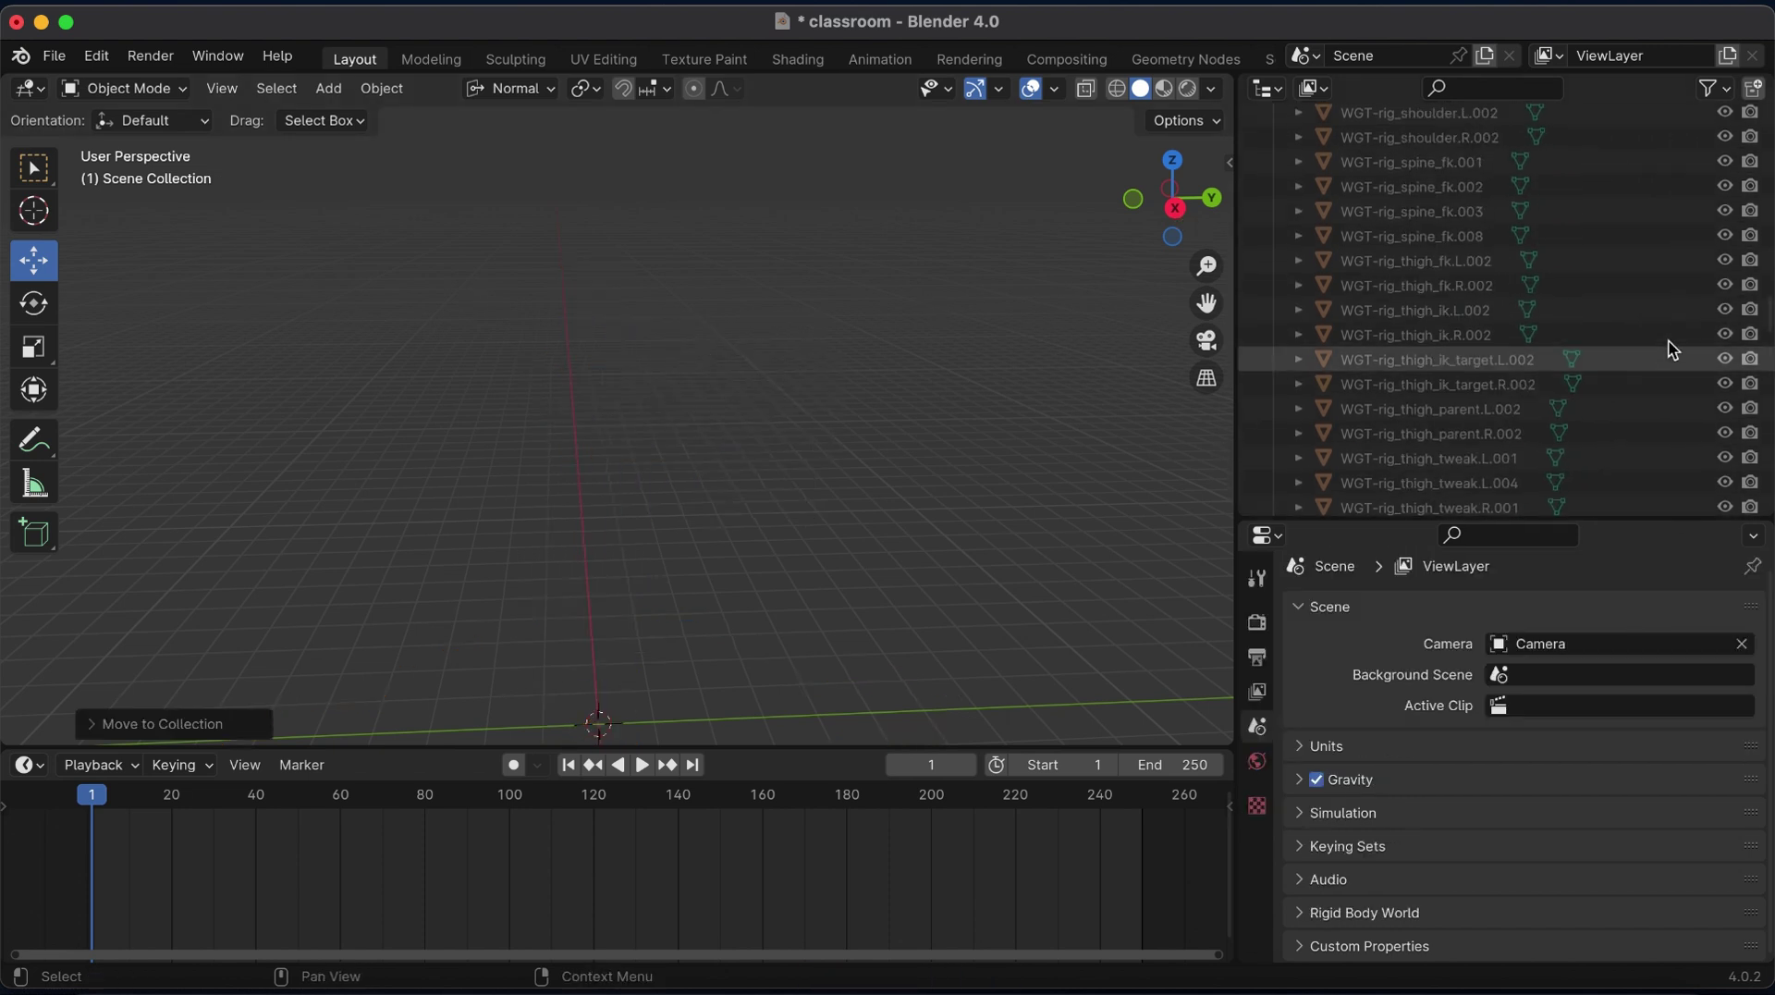
{"action": "scroll", "coordinate": [1673, 350], "scroll_direction": "up", "scroll_amount": 5}
{"action": "scroll", "coordinate": [1673, 349], "scroll_direction": "up", "scroll_amount": 5}
{"action": "right_click", "coordinate": [1345, 217]}
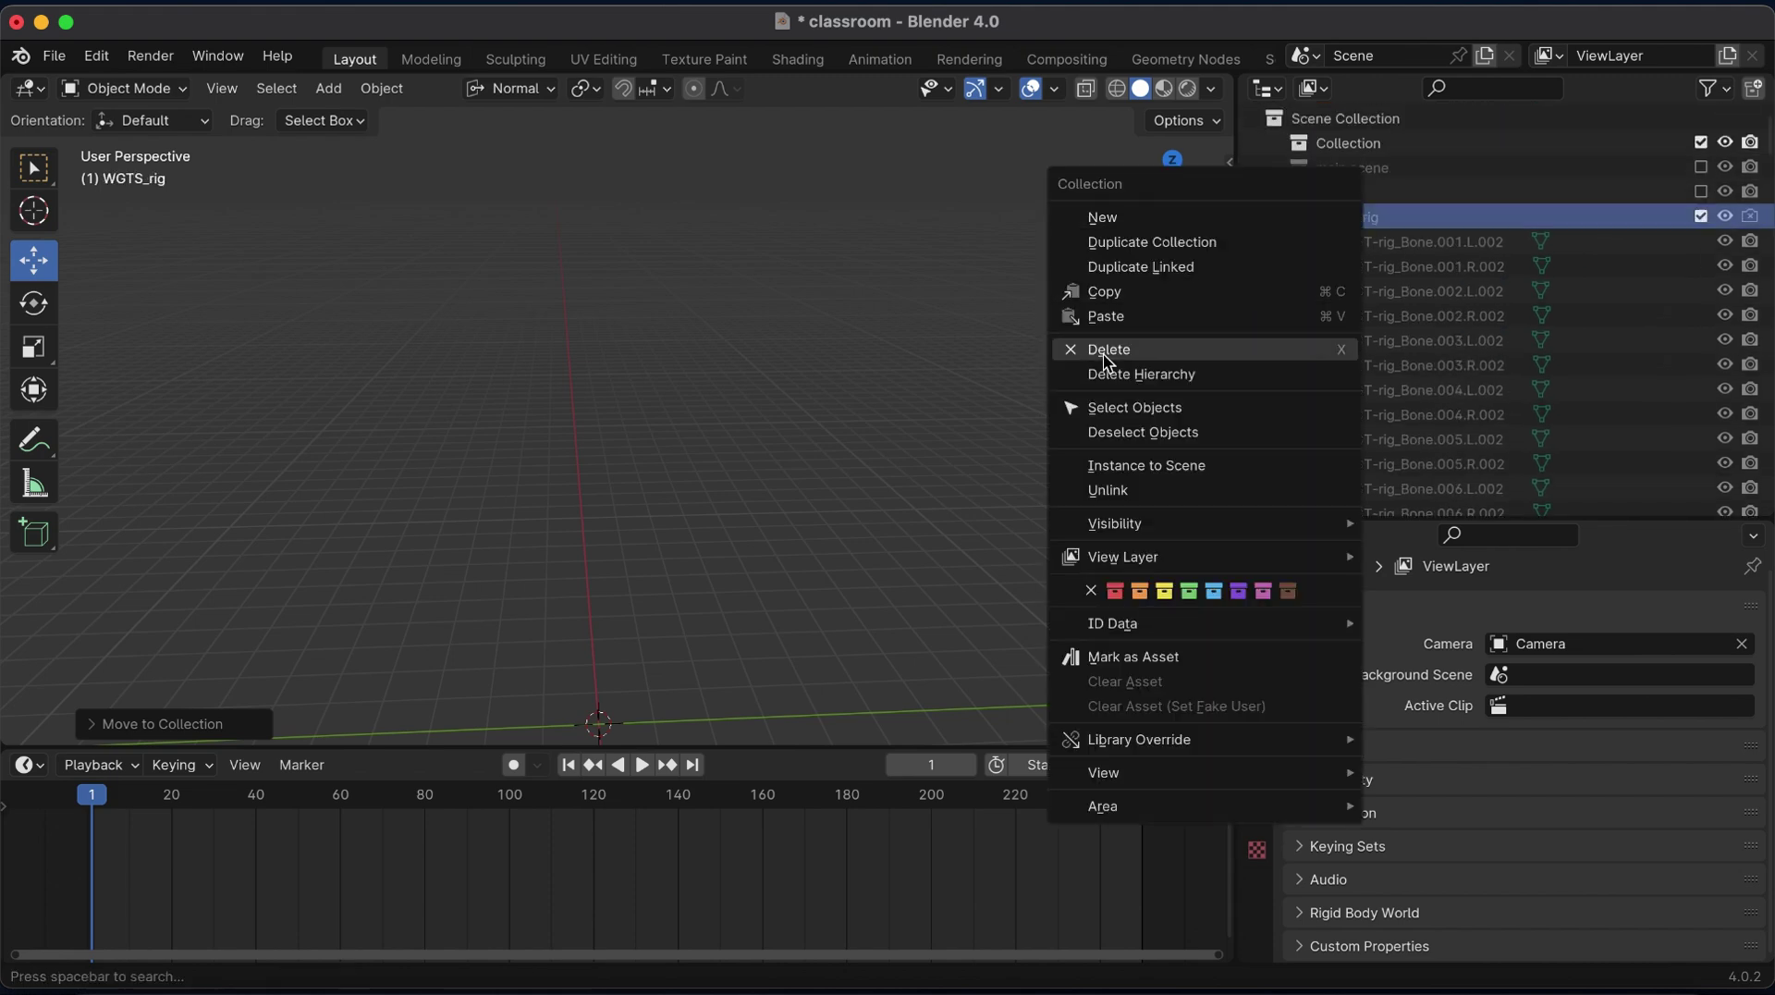
{"action": "left_click", "coordinate": [1155, 355]}
{"action": "key", "text": "a"}
{"action": "key", "text": "Delete"}
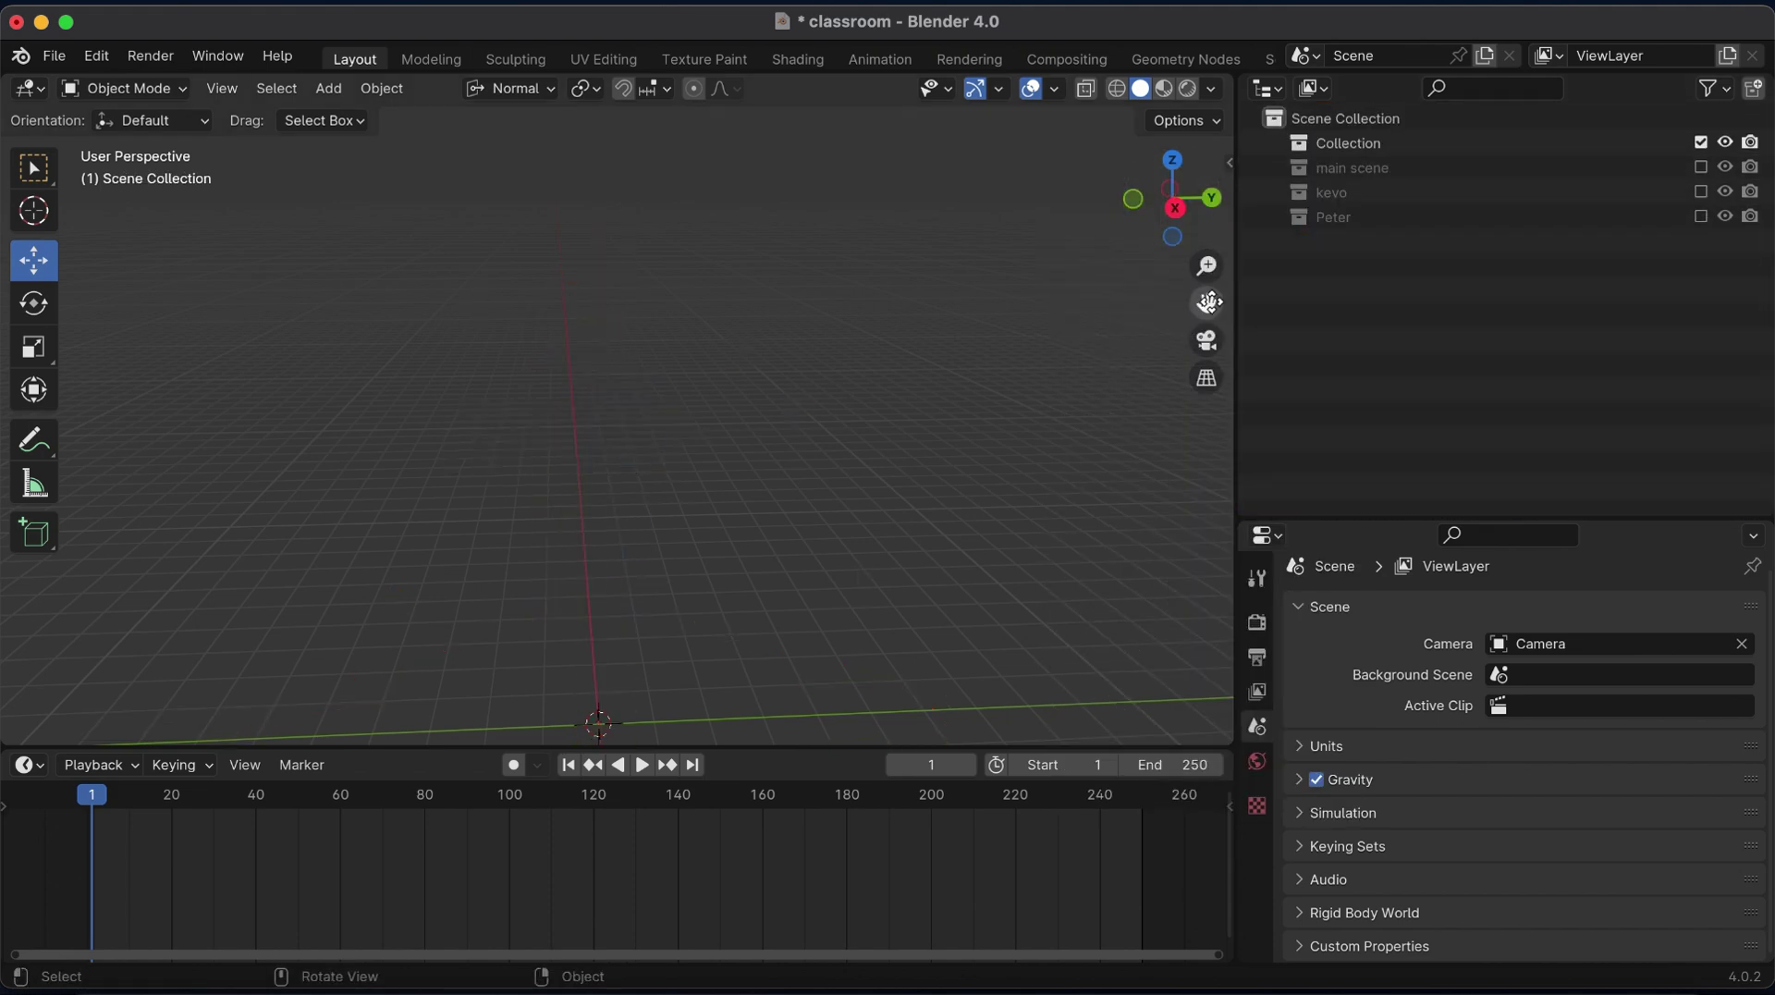
{"action": "left_click_drag", "start_coordinate": [1208, 302], "coordinate": [1018, 308]}
{"action": "left_click", "coordinate": [1700, 216]}
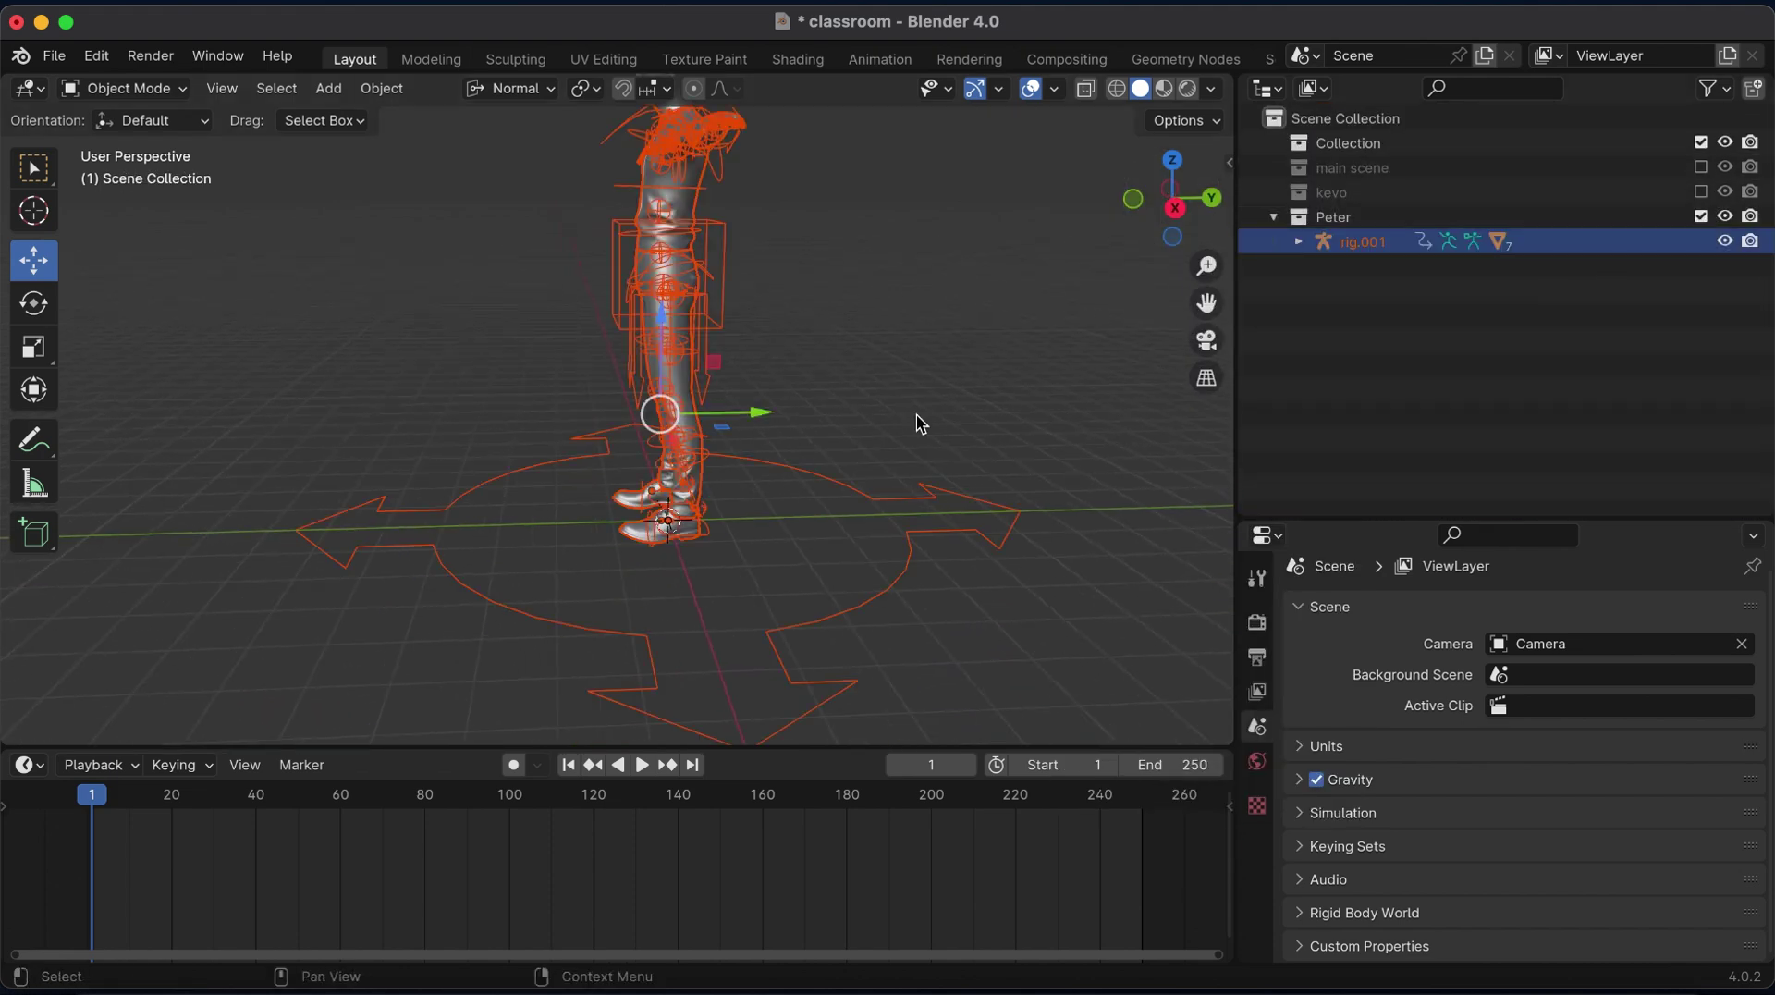
Include the kevo collection and show kevo's rig in its Rest Position T-pose.
{"action": "left_click", "coordinate": [1700, 192]}
{"action": "left_click", "coordinate": [572, 618]}
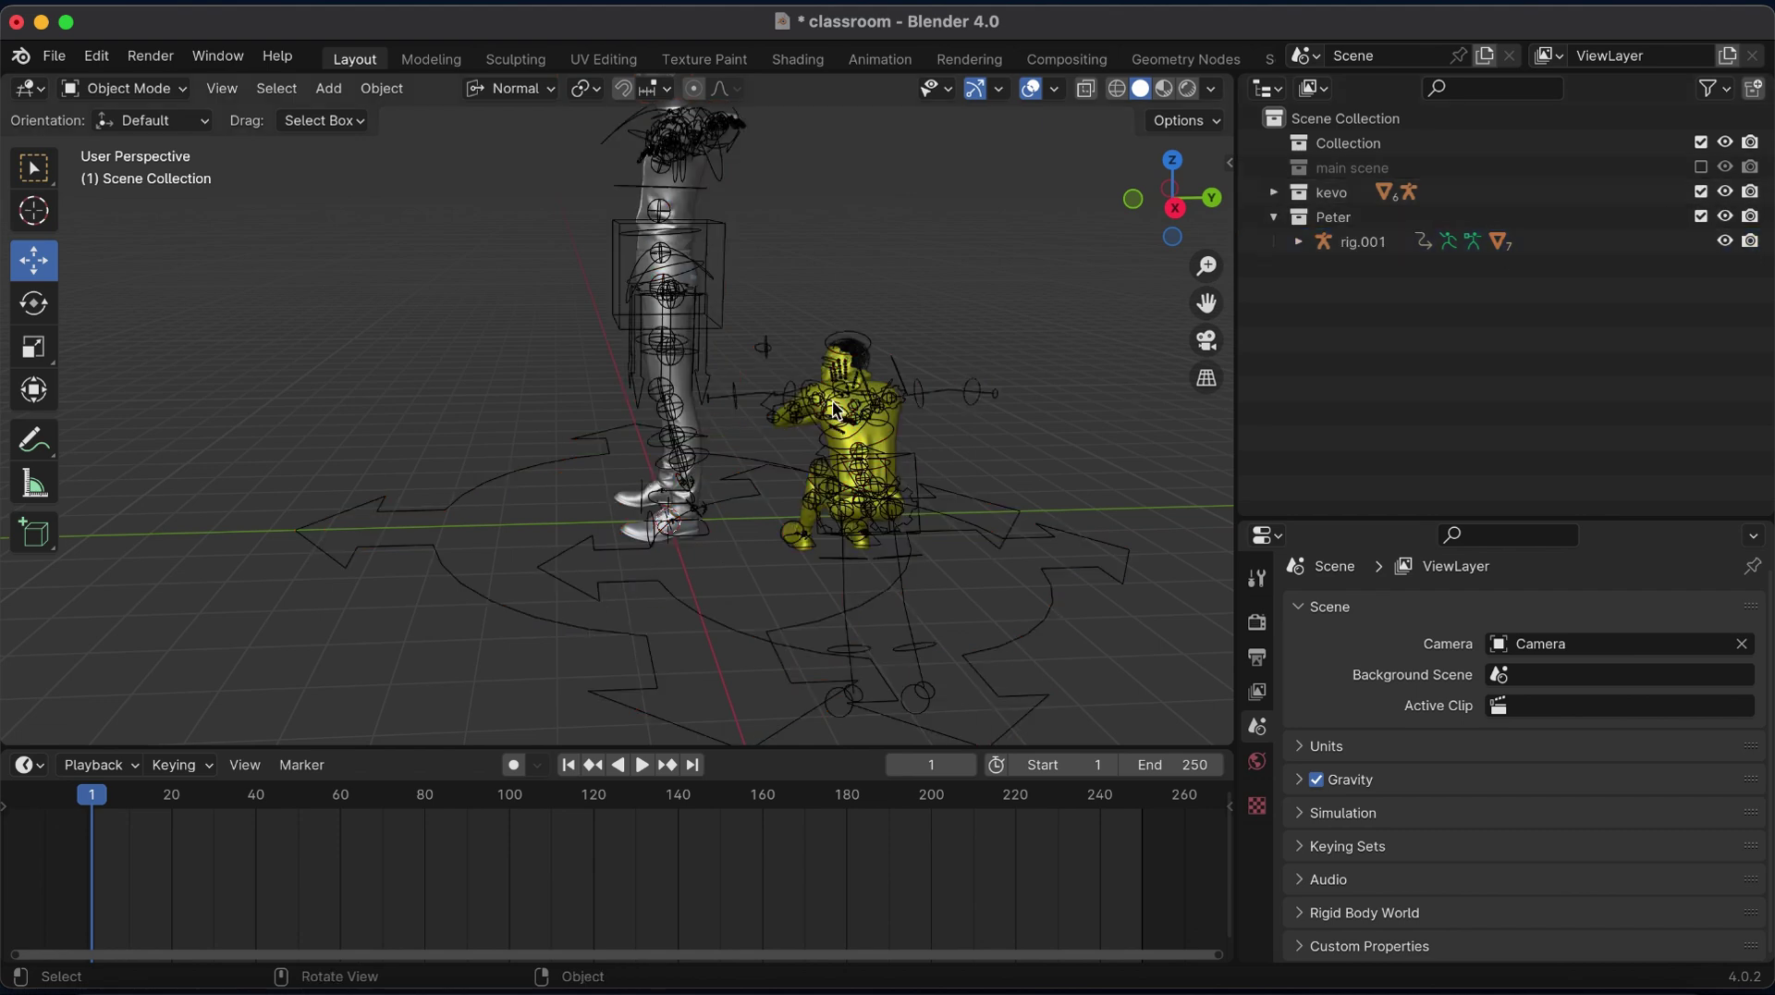
{"action": "left_click", "coordinate": [1126, 566]}
{"action": "left_click", "coordinate": [1612, 689]}
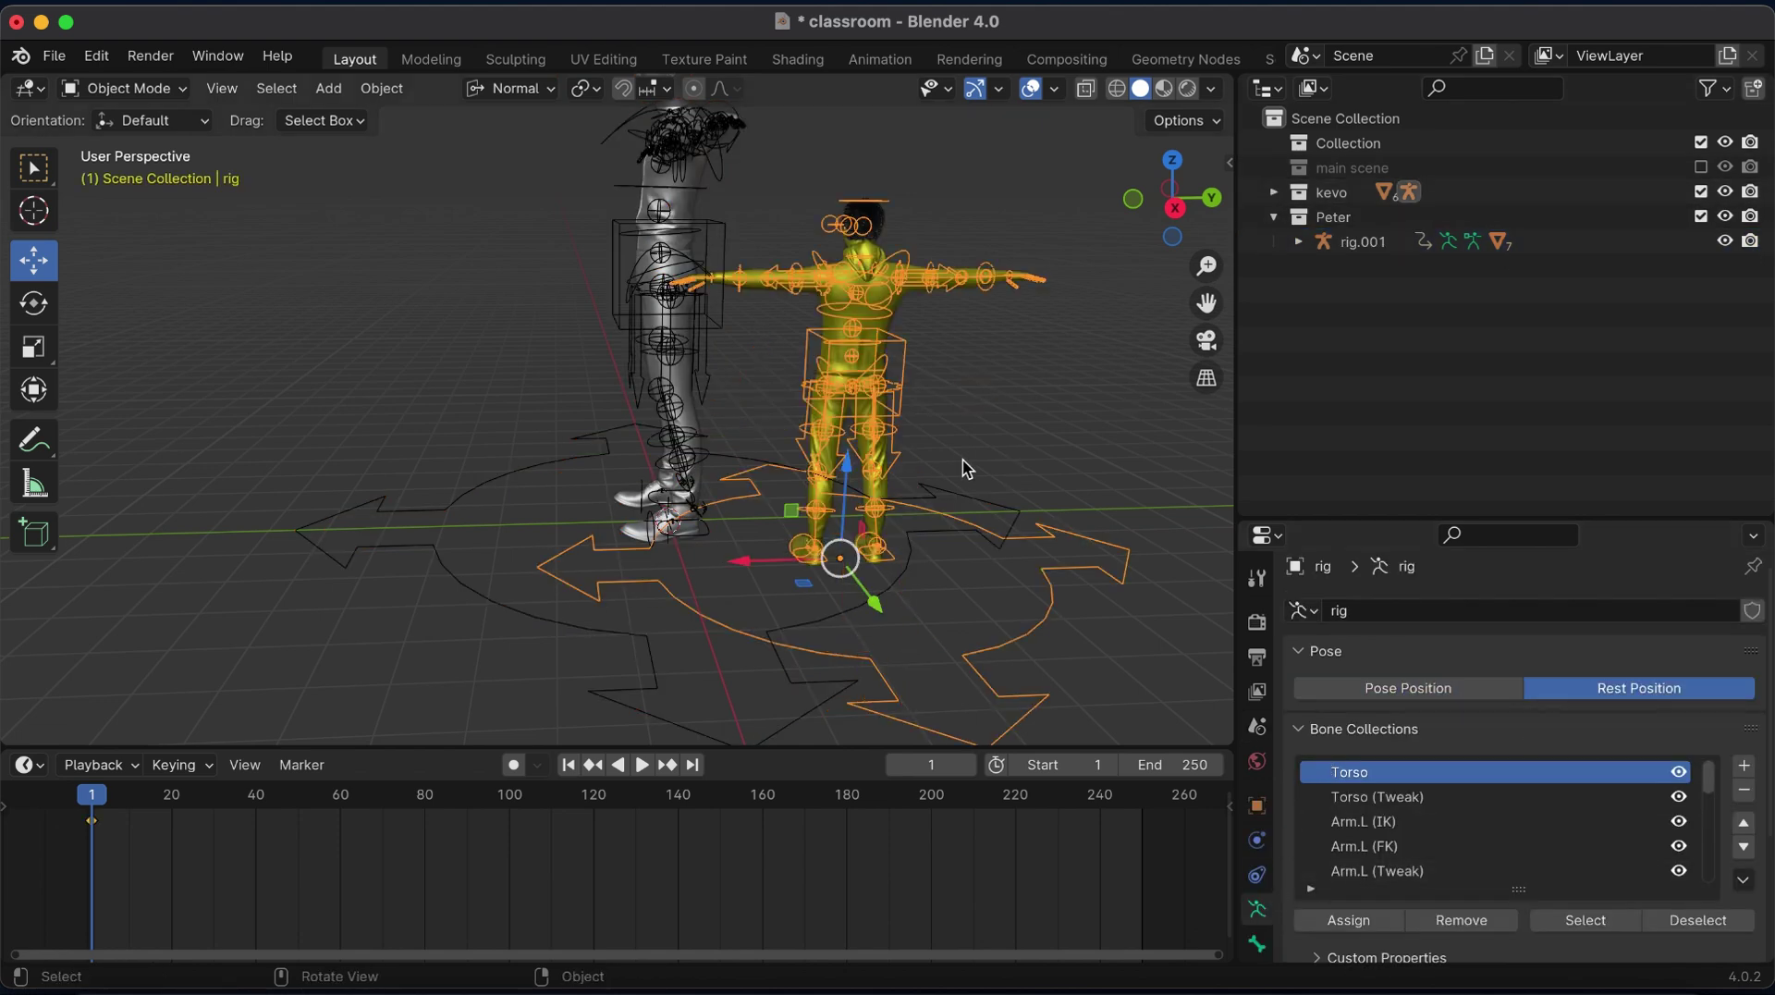
Scale Peter's rig to 0.6884 in front view, then restore kevo's Pose Position.
{"action": "left_click", "coordinate": [573, 455]}
{"action": "key", "text": "KP_5"}
{"action": "left_click", "coordinate": [1133, 199]}
{"action": "key", "text": "s"}
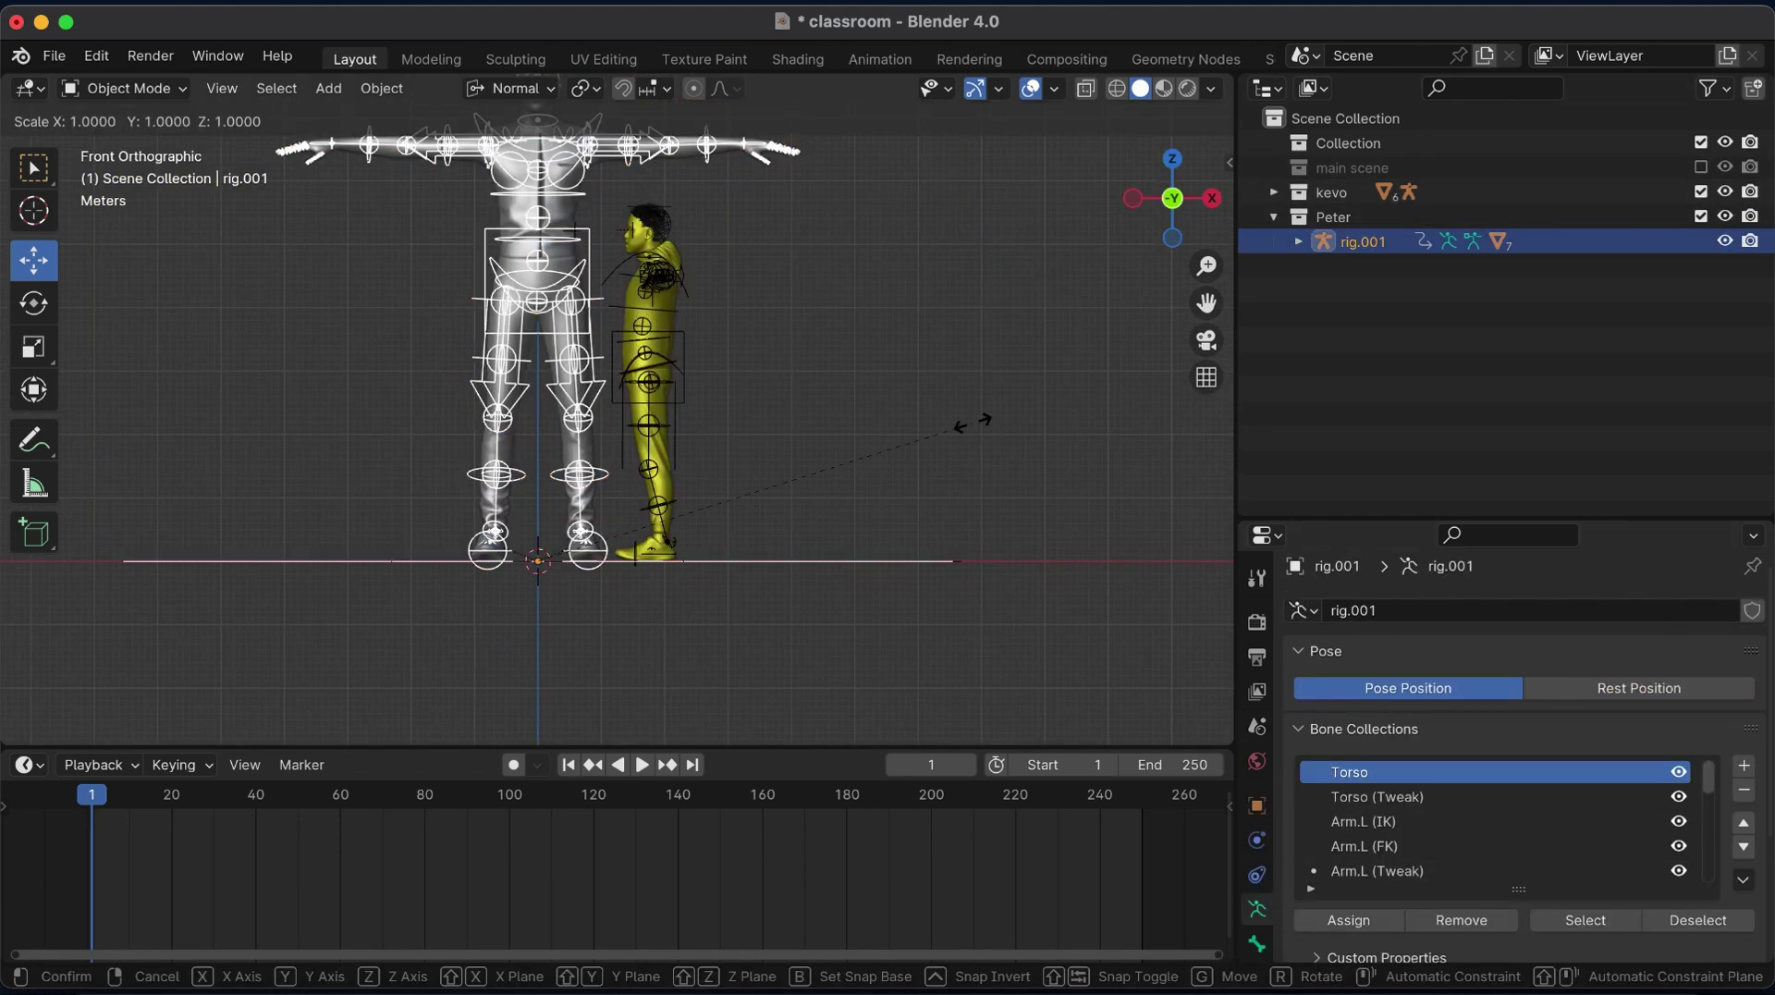
{"action": "left_click", "coordinate": [832, 488]}
{"action": "left_click", "coordinate": [649, 380]}
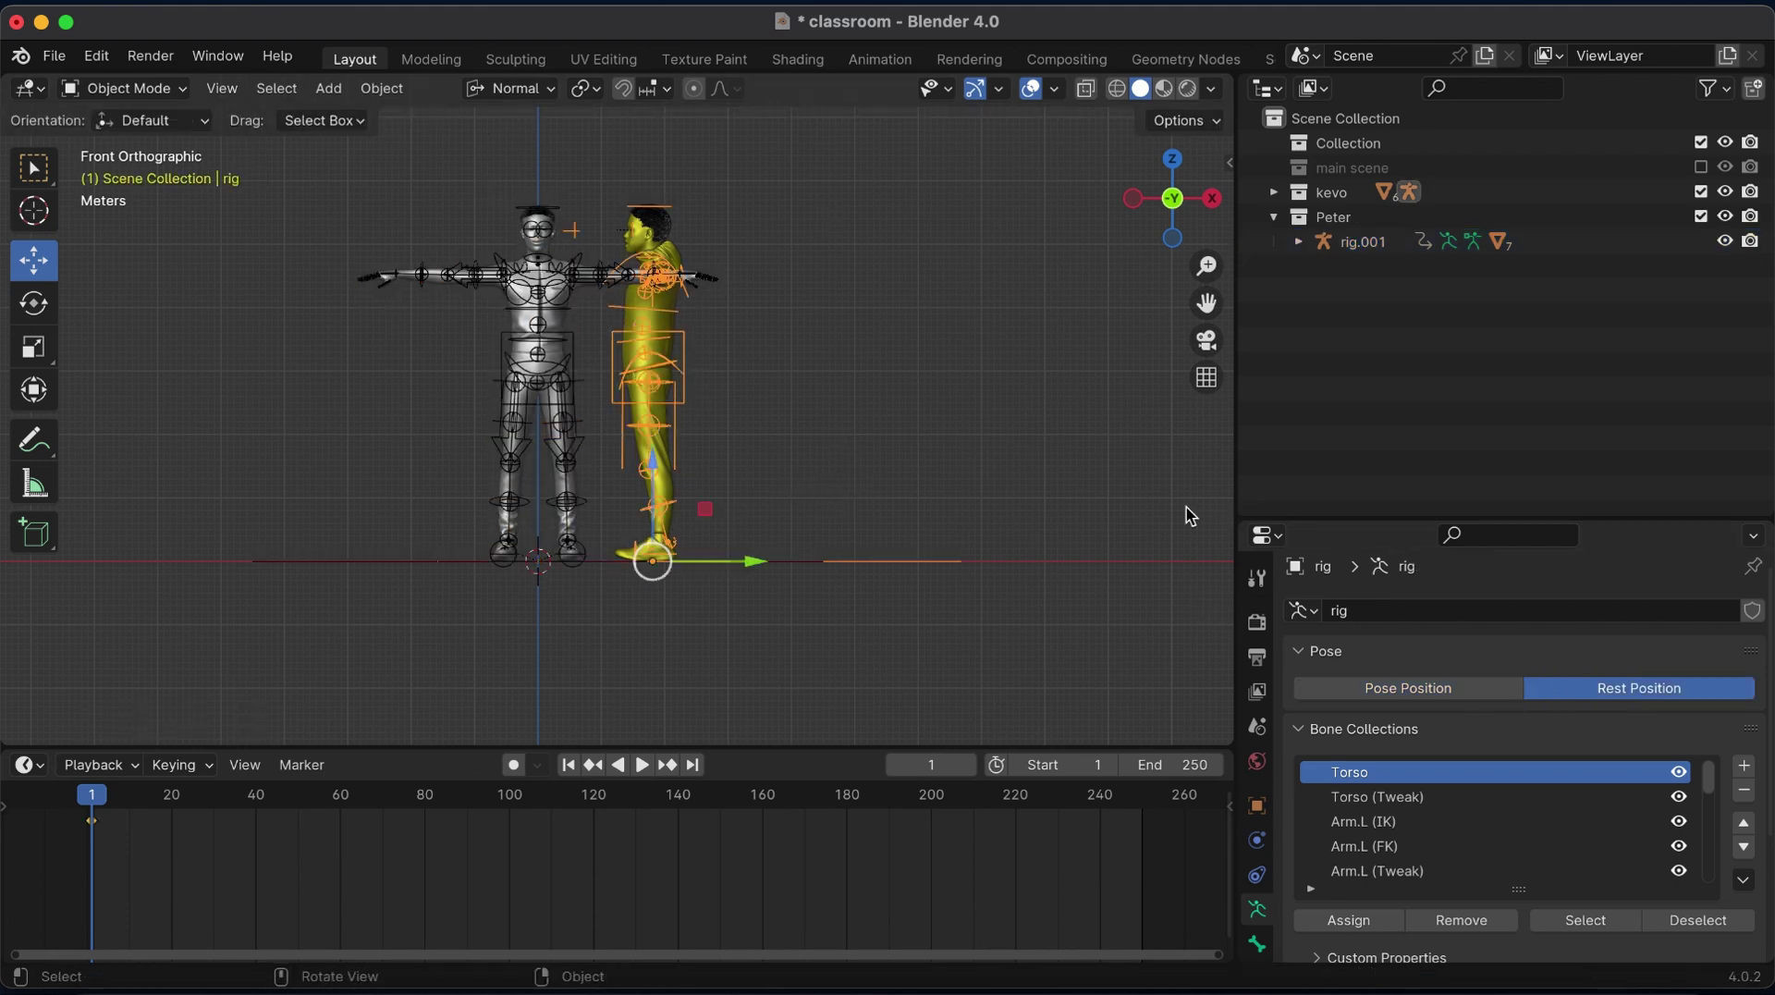
{"action": "left_click", "coordinate": [1467, 698]}
{"action": "left_click", "coordinate": [553, 402]}
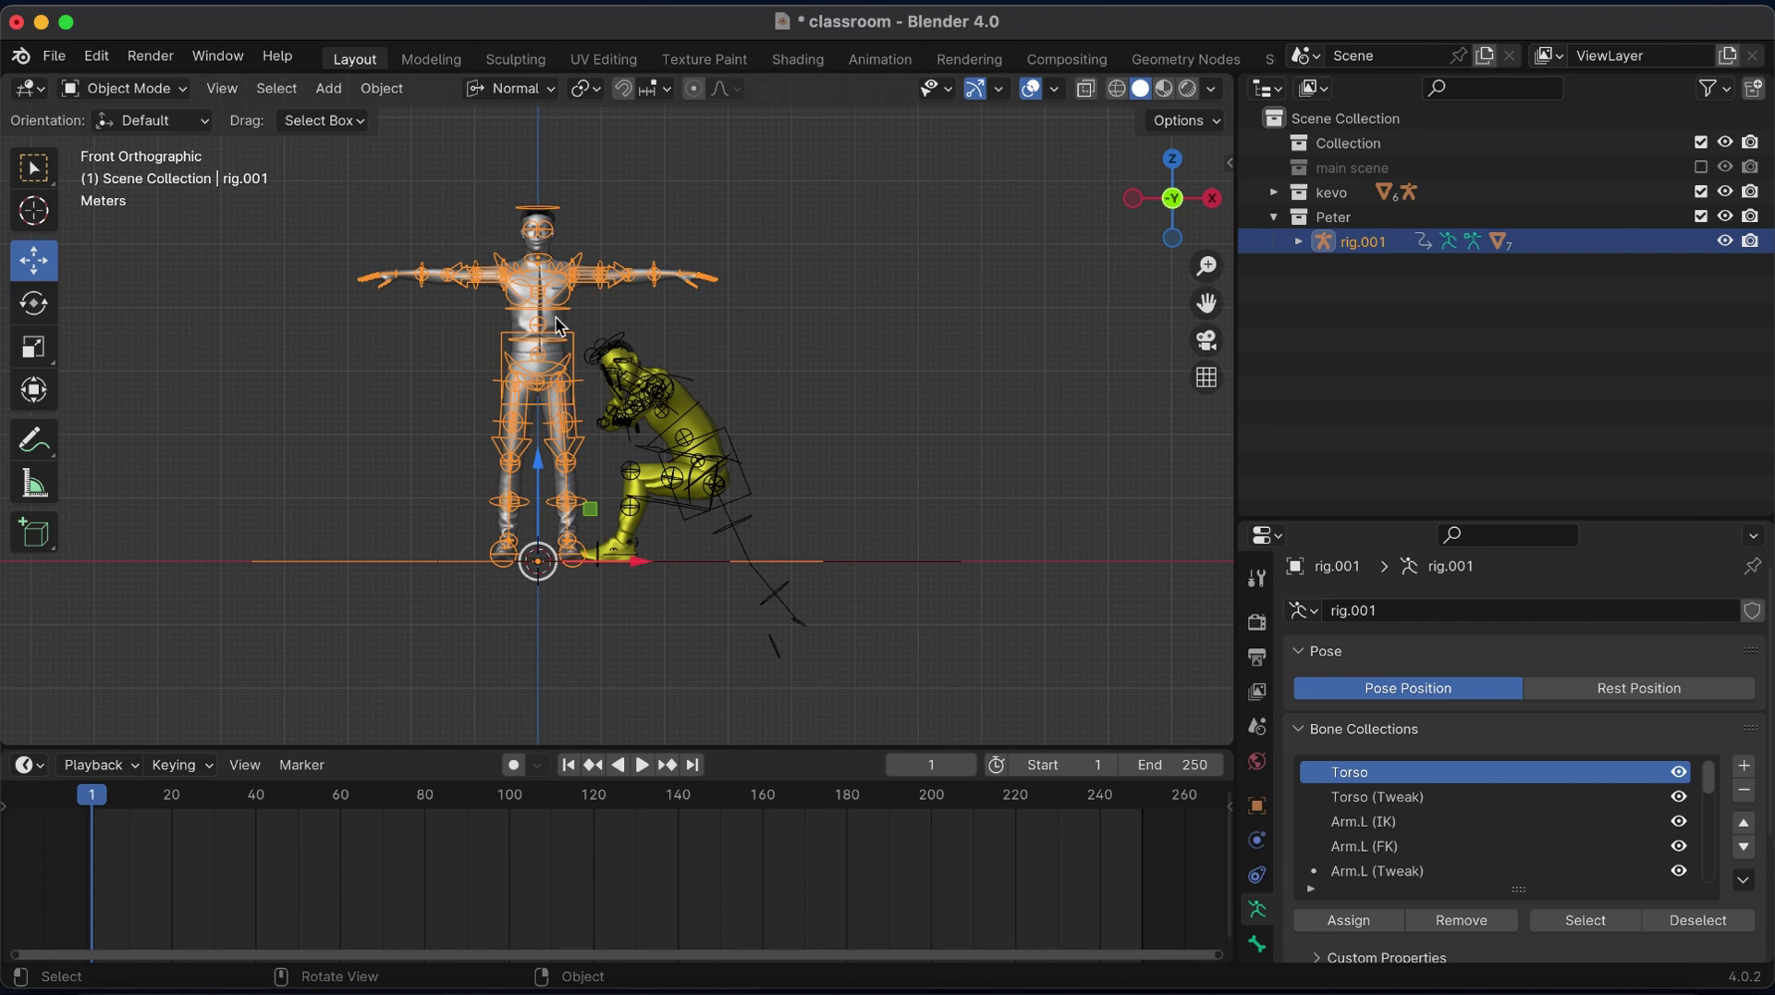
Include the main scene table and chairs and view them from the top orthographically.
{"action": "left_click", "coordinate": [1700, 167]}
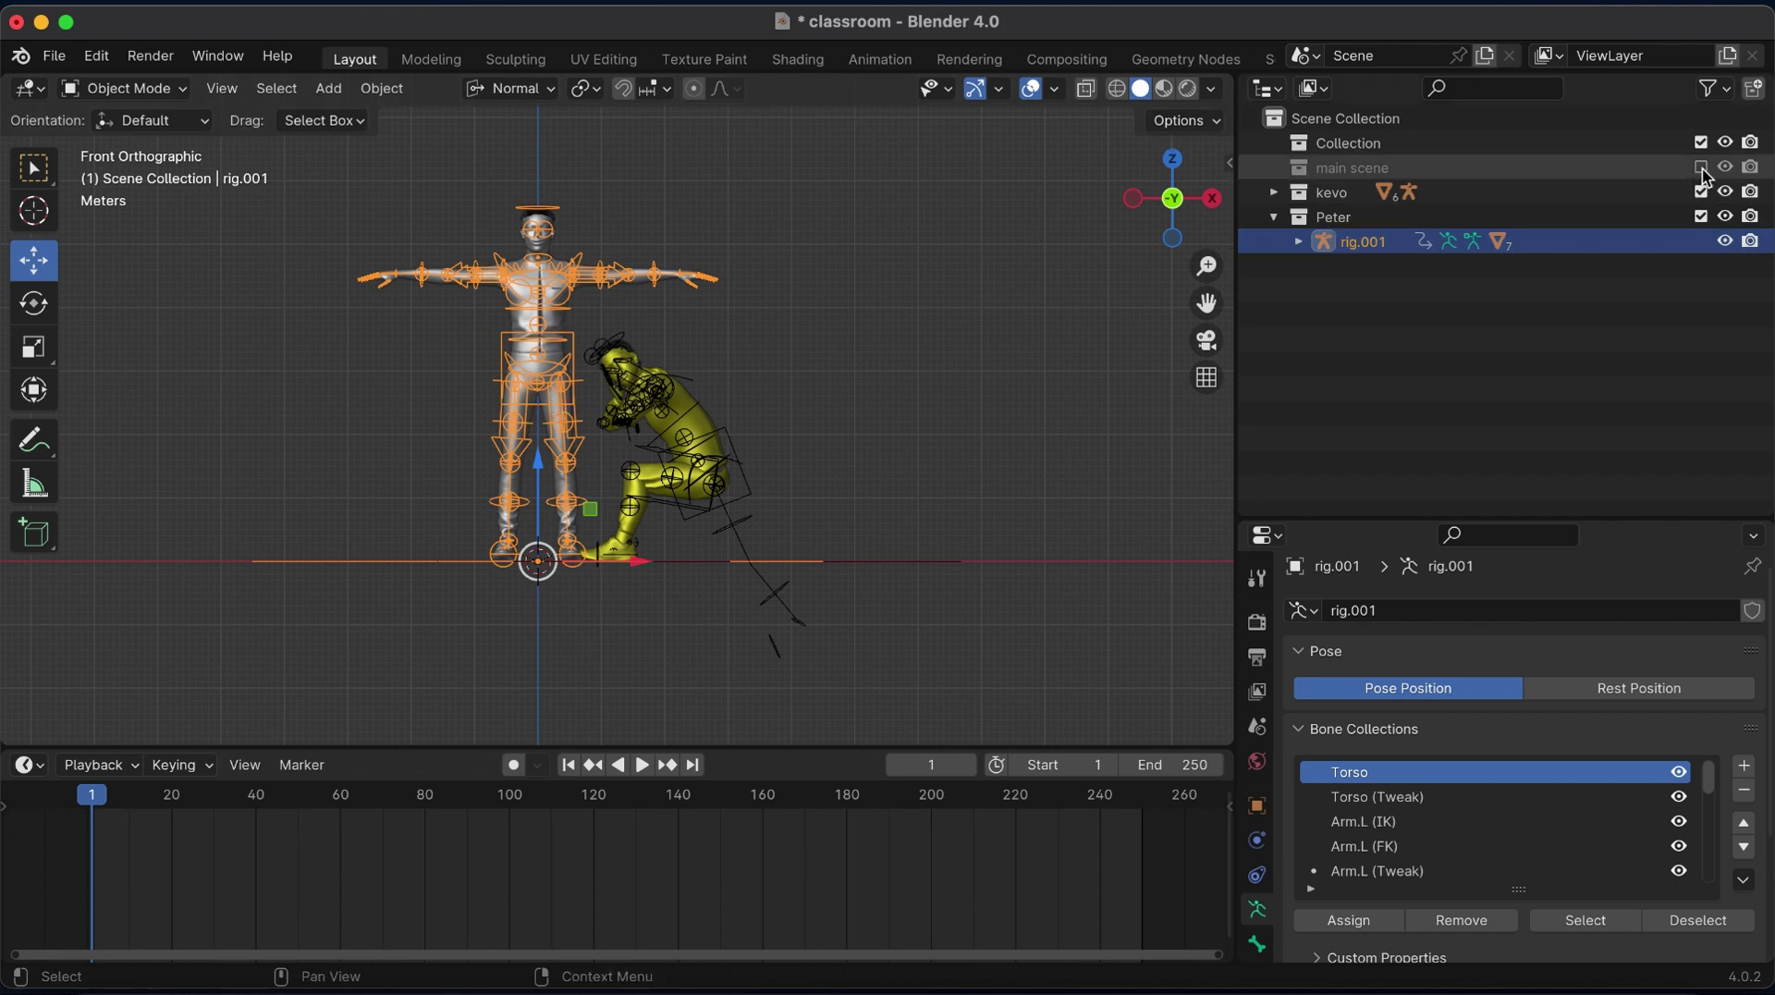
{"action": "left_click", "coordinate": [1172, 159]}
{"action": "left_click_drag", "start_coordinate": [1206, 303], "coordinate": [1206, 444]}
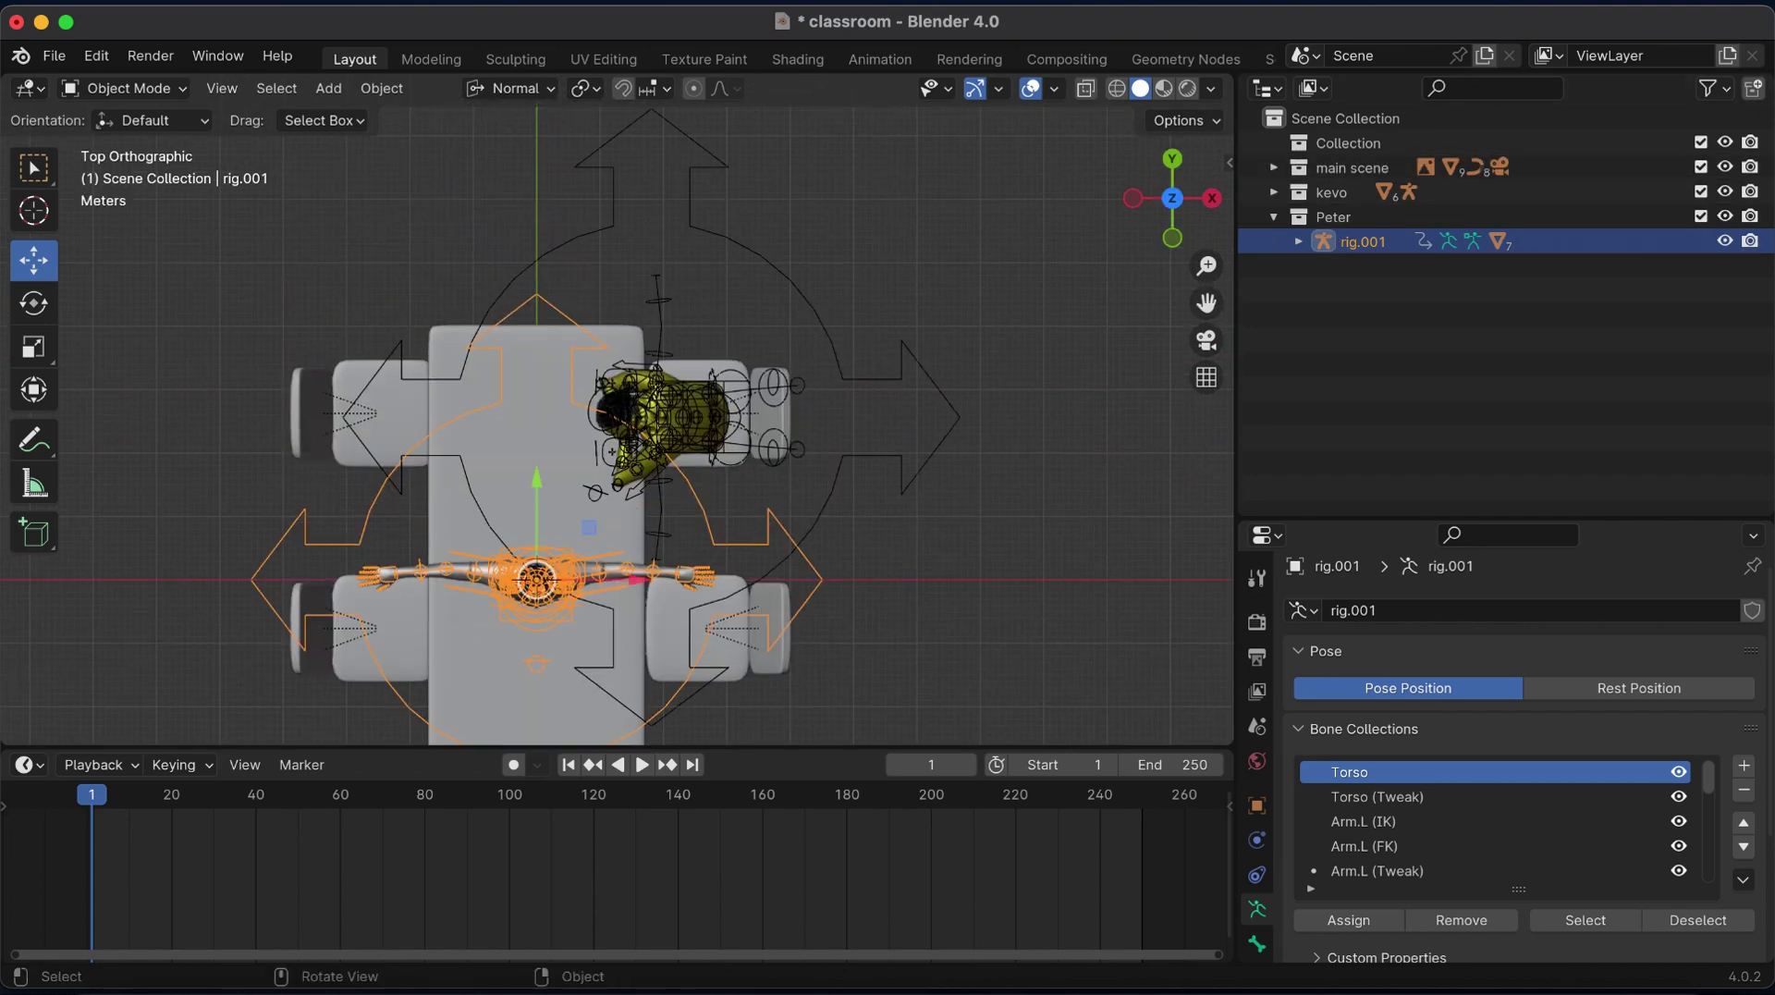
Rotate Peter's rig 90° and place it beside the empty chair.
{"action": "key", "text": "g"}
{"action": "right_click", "coordinate": [761, 536]}
{"action": "type", "text": "r90"}
{"action": "key", "text": "Return"}
{"action": "key", "text": "g"}
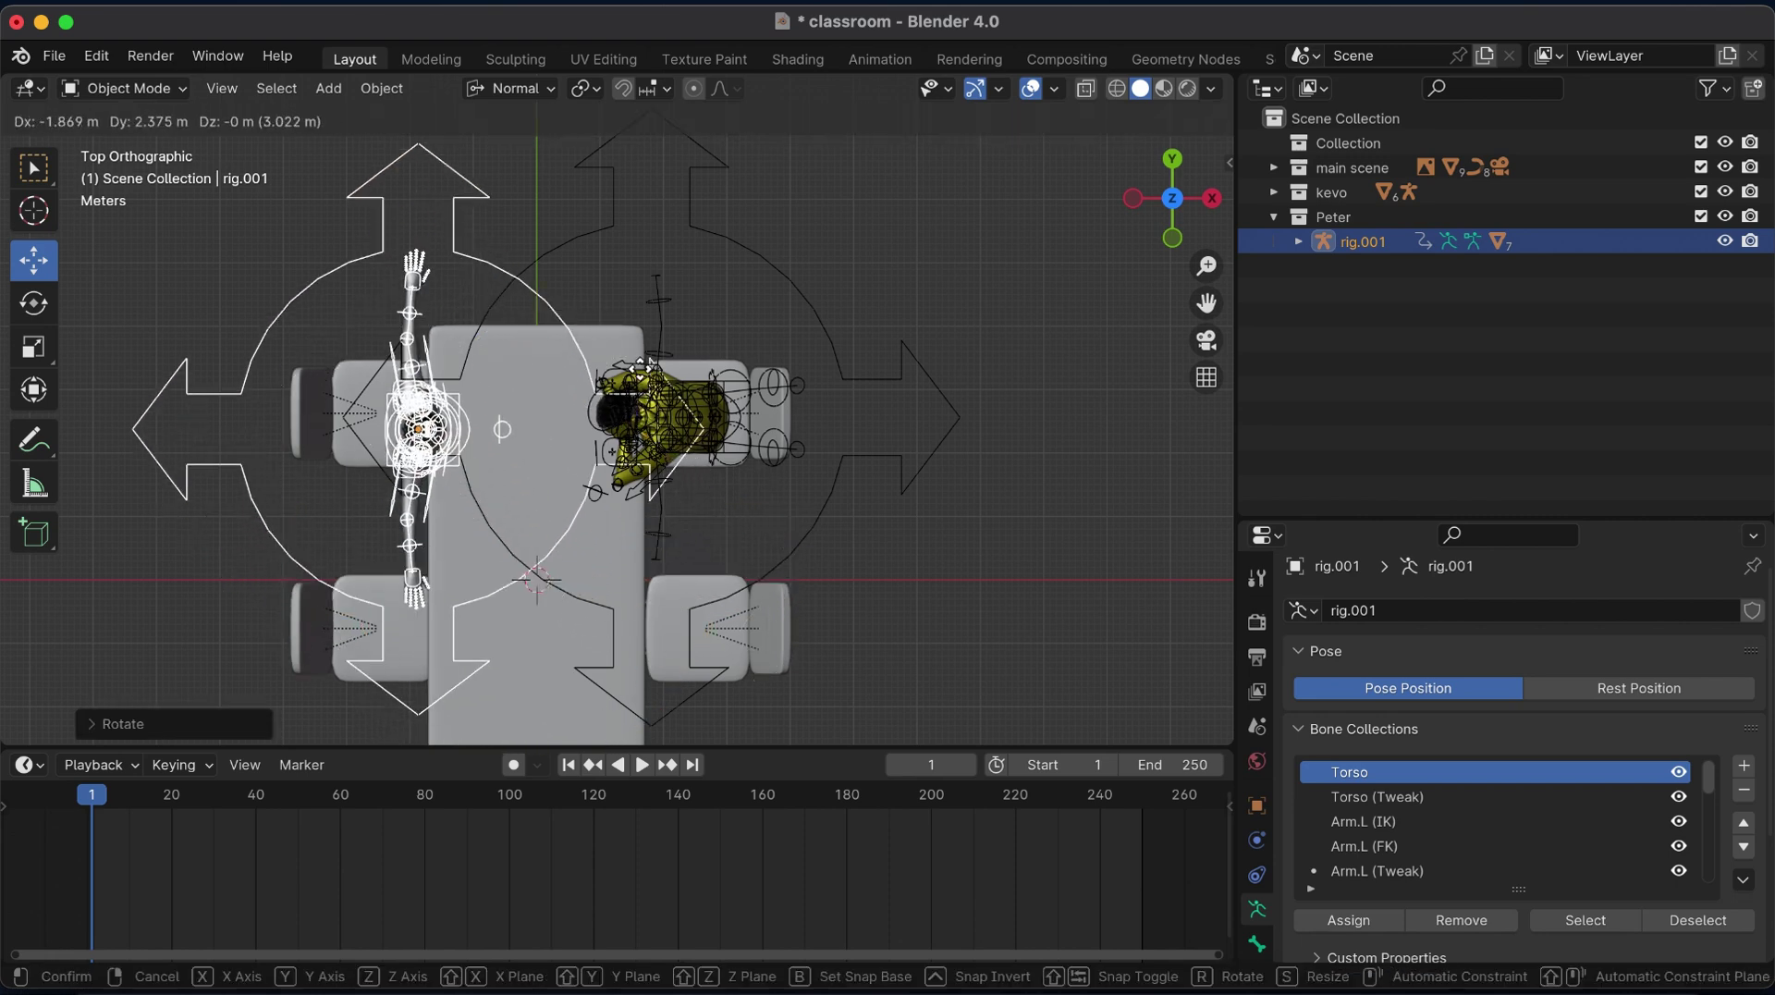
{"action": "left_click", "coordinate": [640, 365]}
Switch to Back Orthographic view and zoom in on the table and chairs.
{"action": "left_click", "coordinate": [1212, 198]}
{"action": "left_click", "coordinate": [1212, 198]}
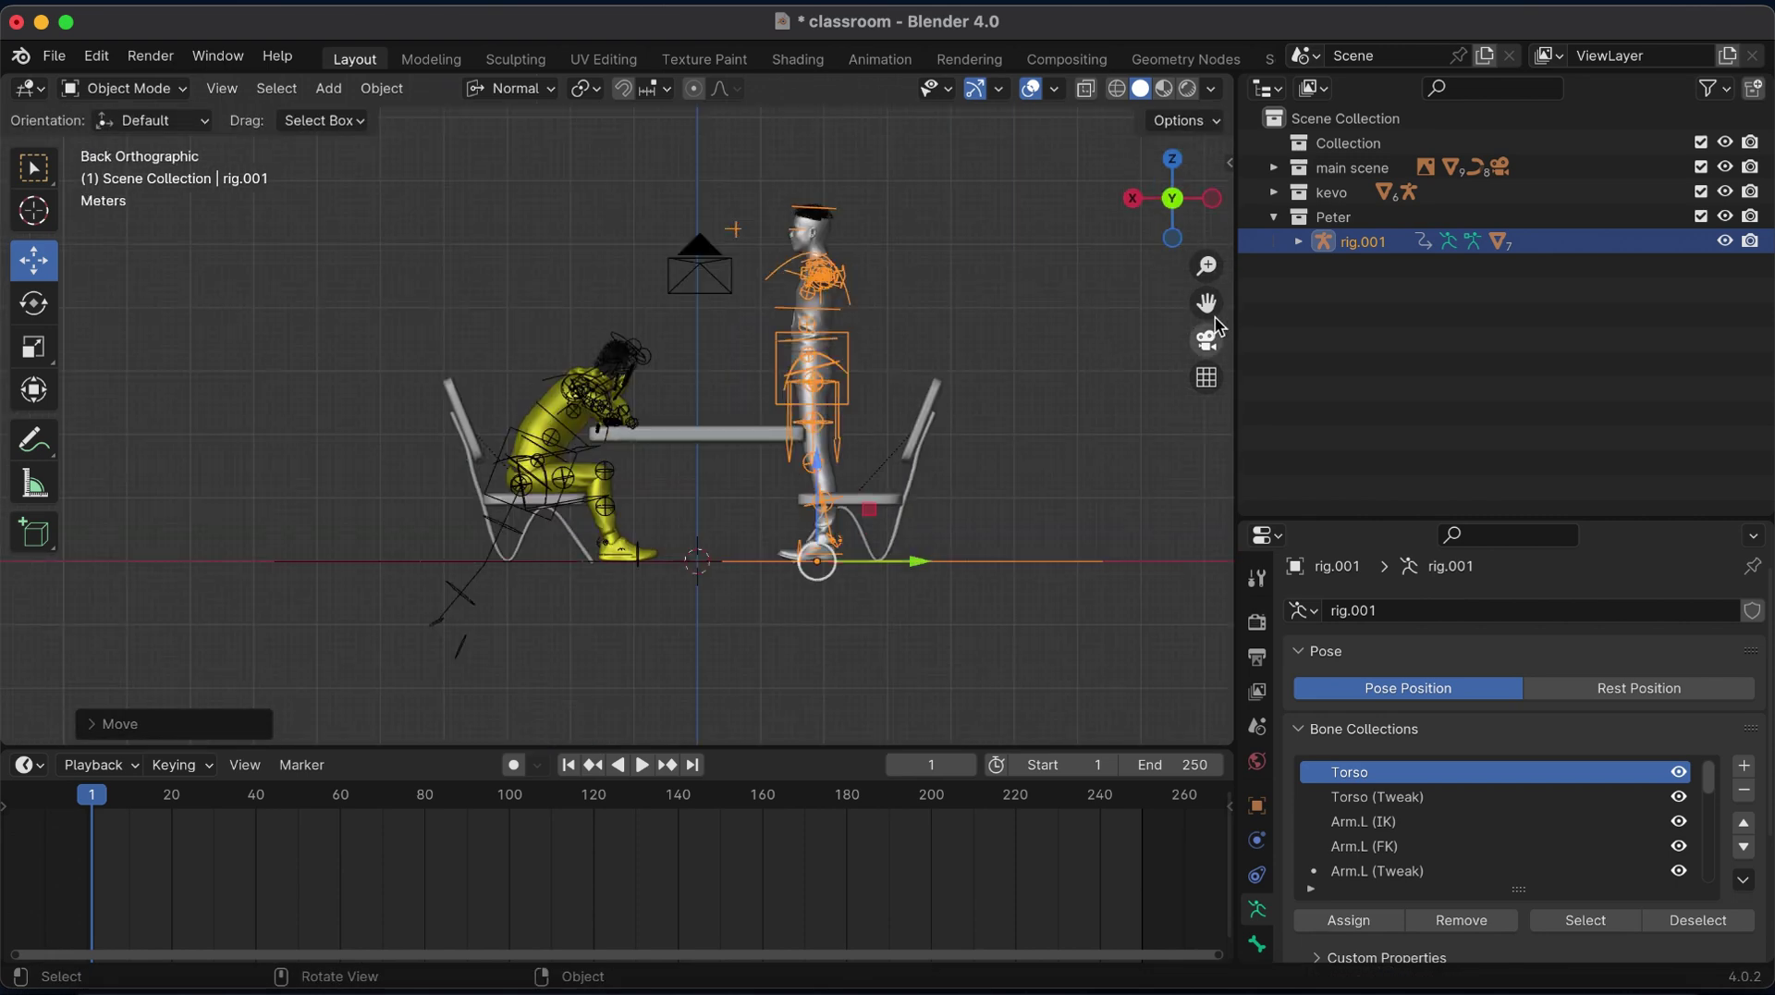
{"action": "left_click_drag", "start_coordinate": [1206, 305], "coordinate": [1104, 299]}
{"action": "left_click_drag", "start_coordinate": [1206, 265], "coordinate": [795, 385]}
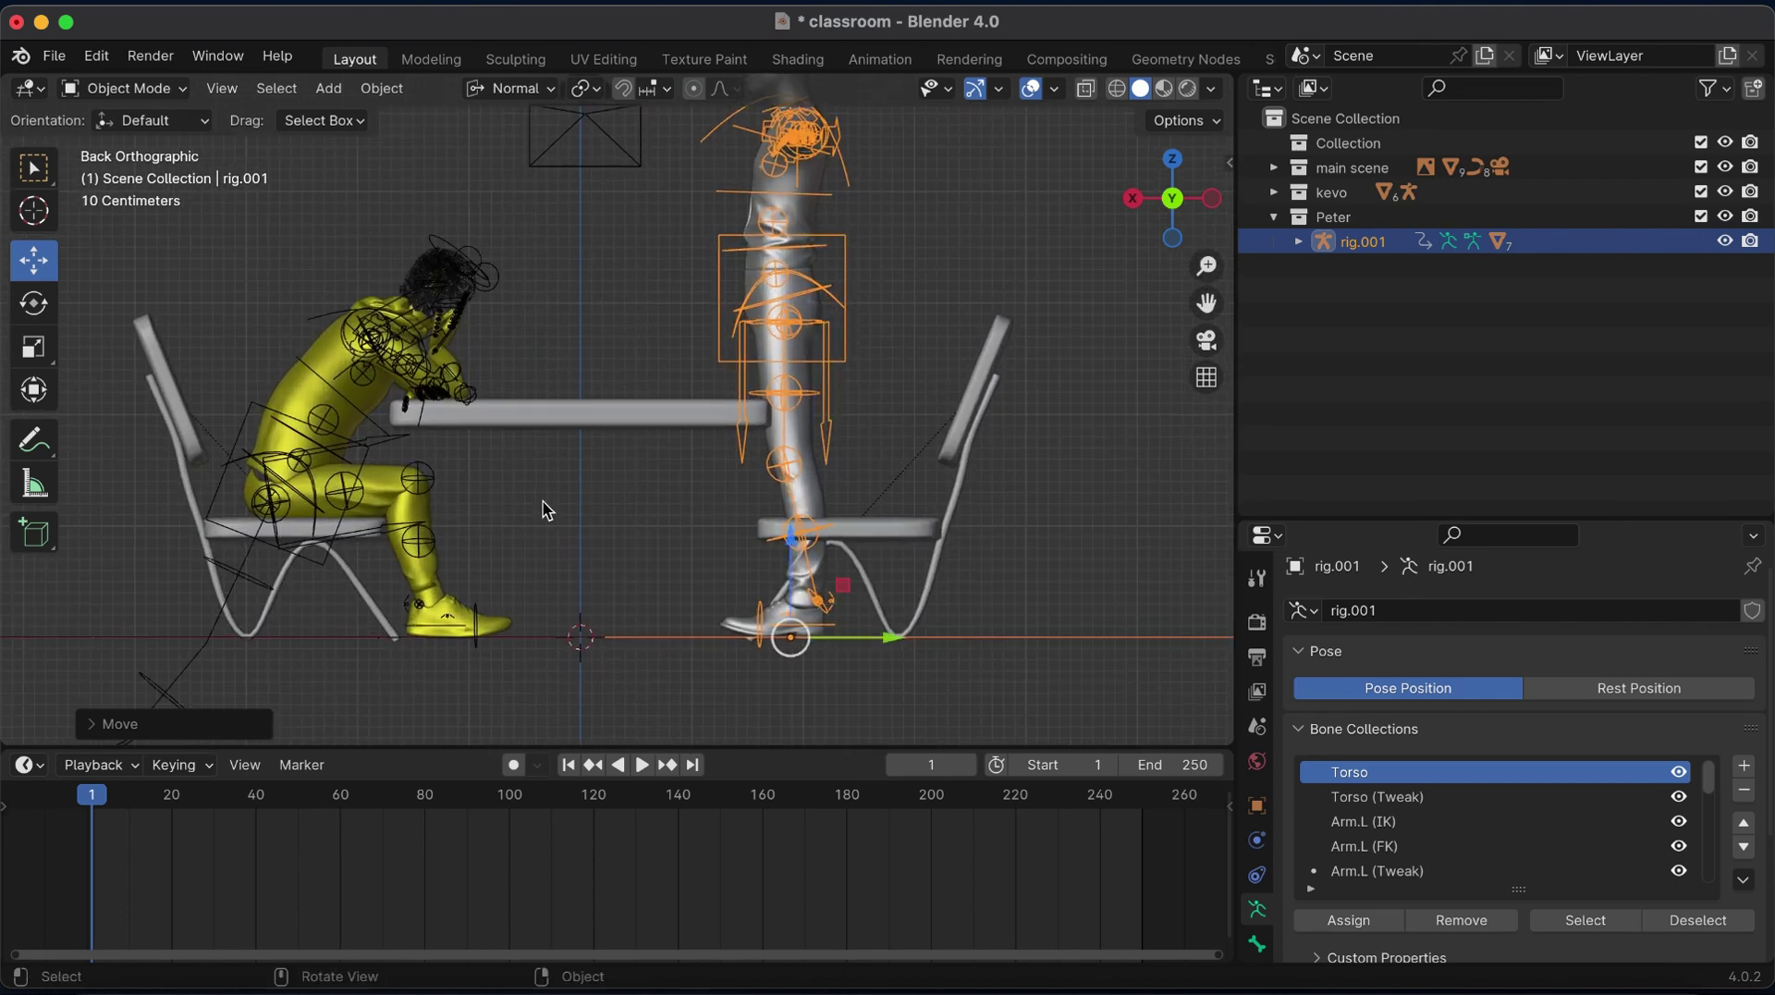
In Pose Mode, lower Peter's torso control onto the chair.
{"action": "left_click", "coordinate": [183, 89]}
{"action": "left_click", "coordinate": [120, 170]}
{"action": "left_click", "coordinate": [855, 280]}
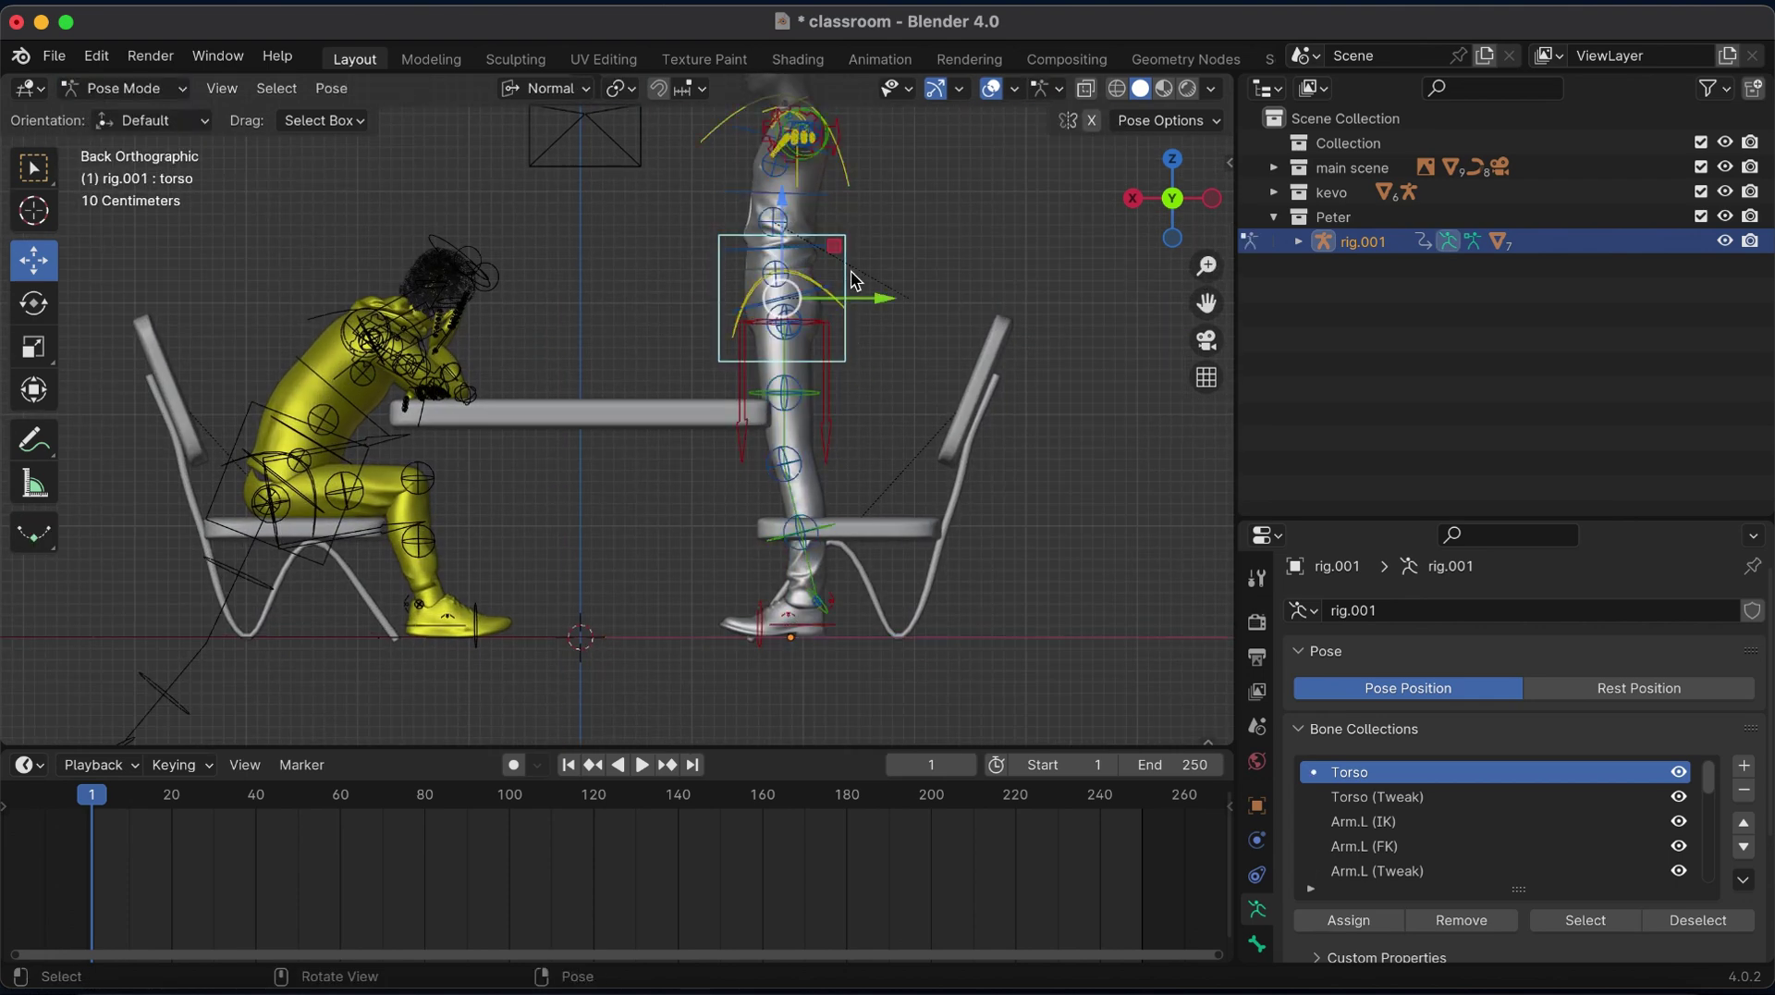
{"action": "key", "text": "g"}
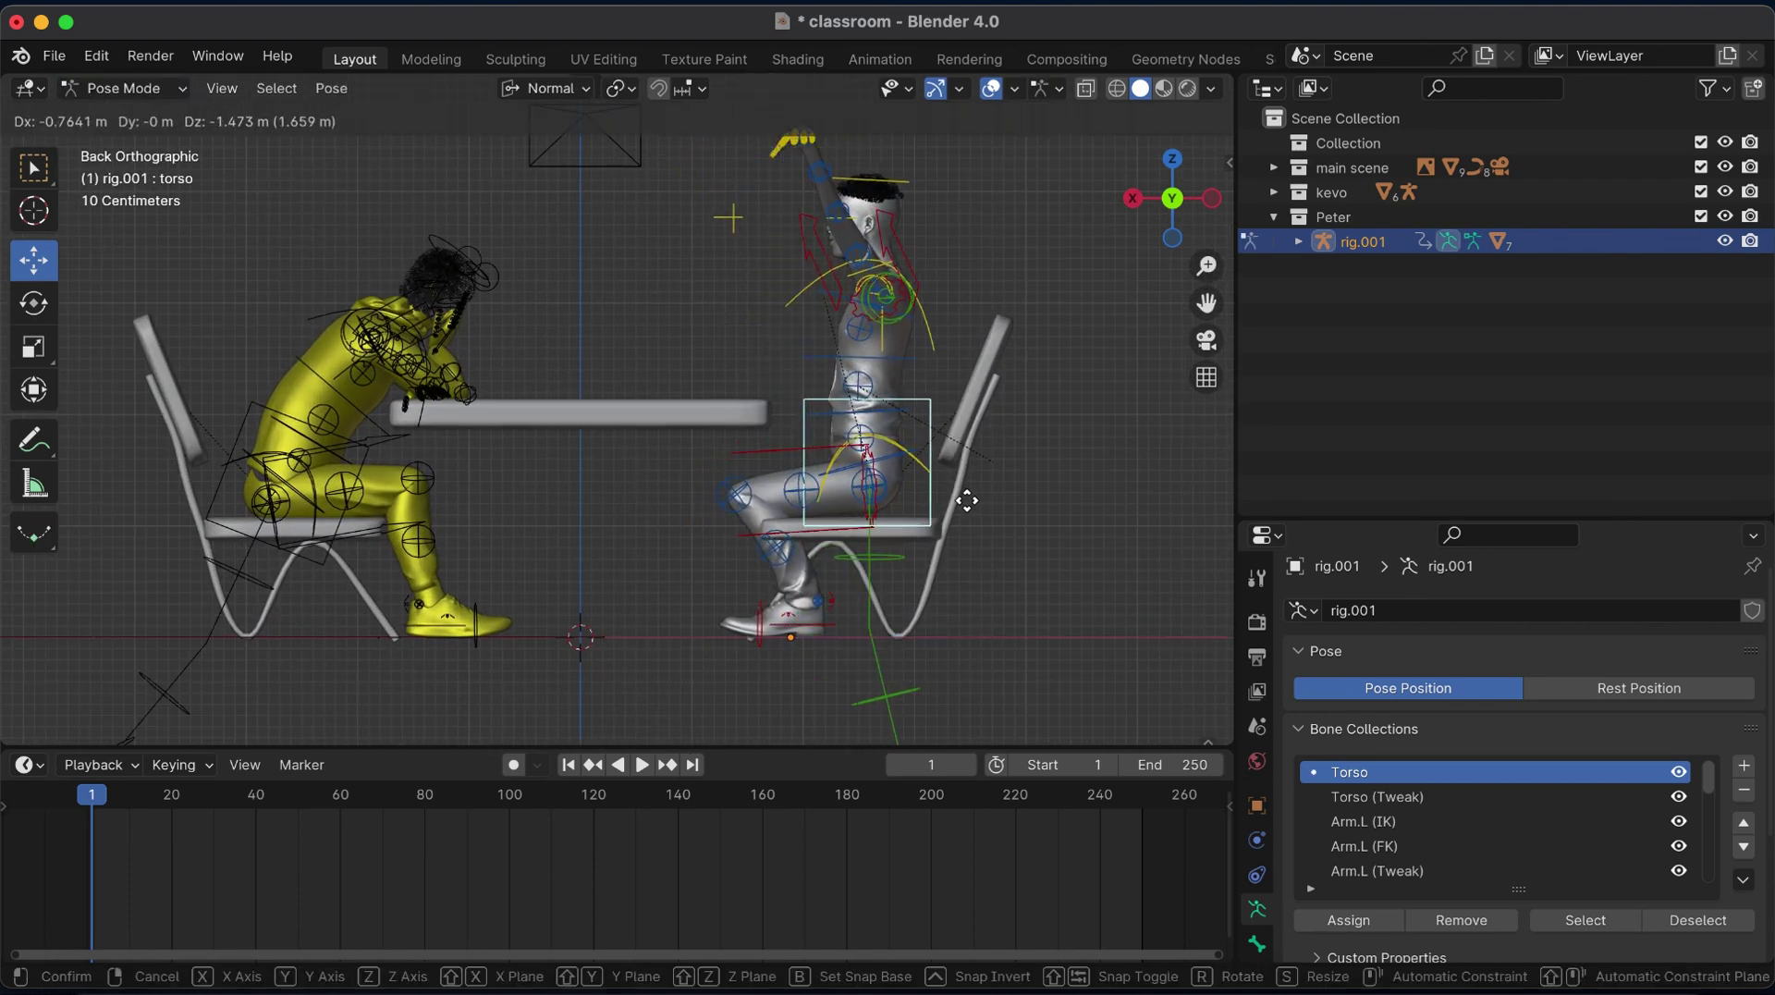
{"action": "left_click", "coordinate": [964, 500]}
Push the left foot control forward and slide it out sideways.
{"action": "left_click", "coordinate": [795, 618]}
{"action": "key", "text": "g"}
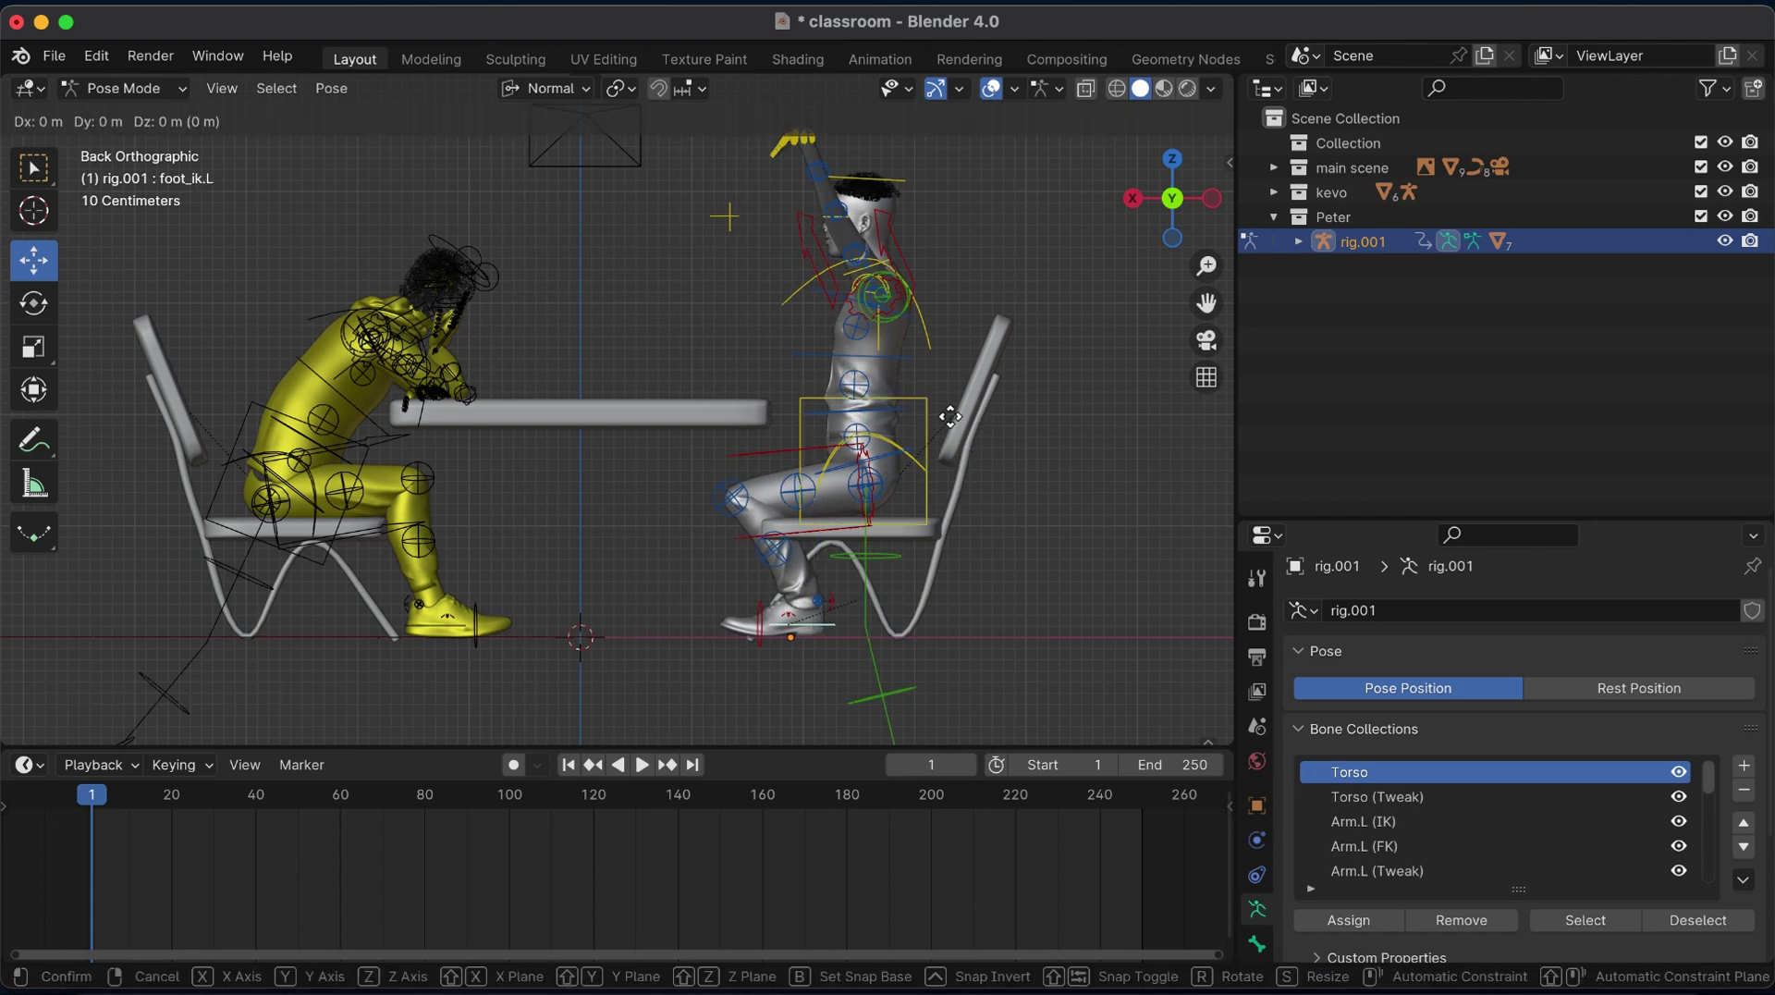
{"action": "left_click", "coordinate": [832, 481]}
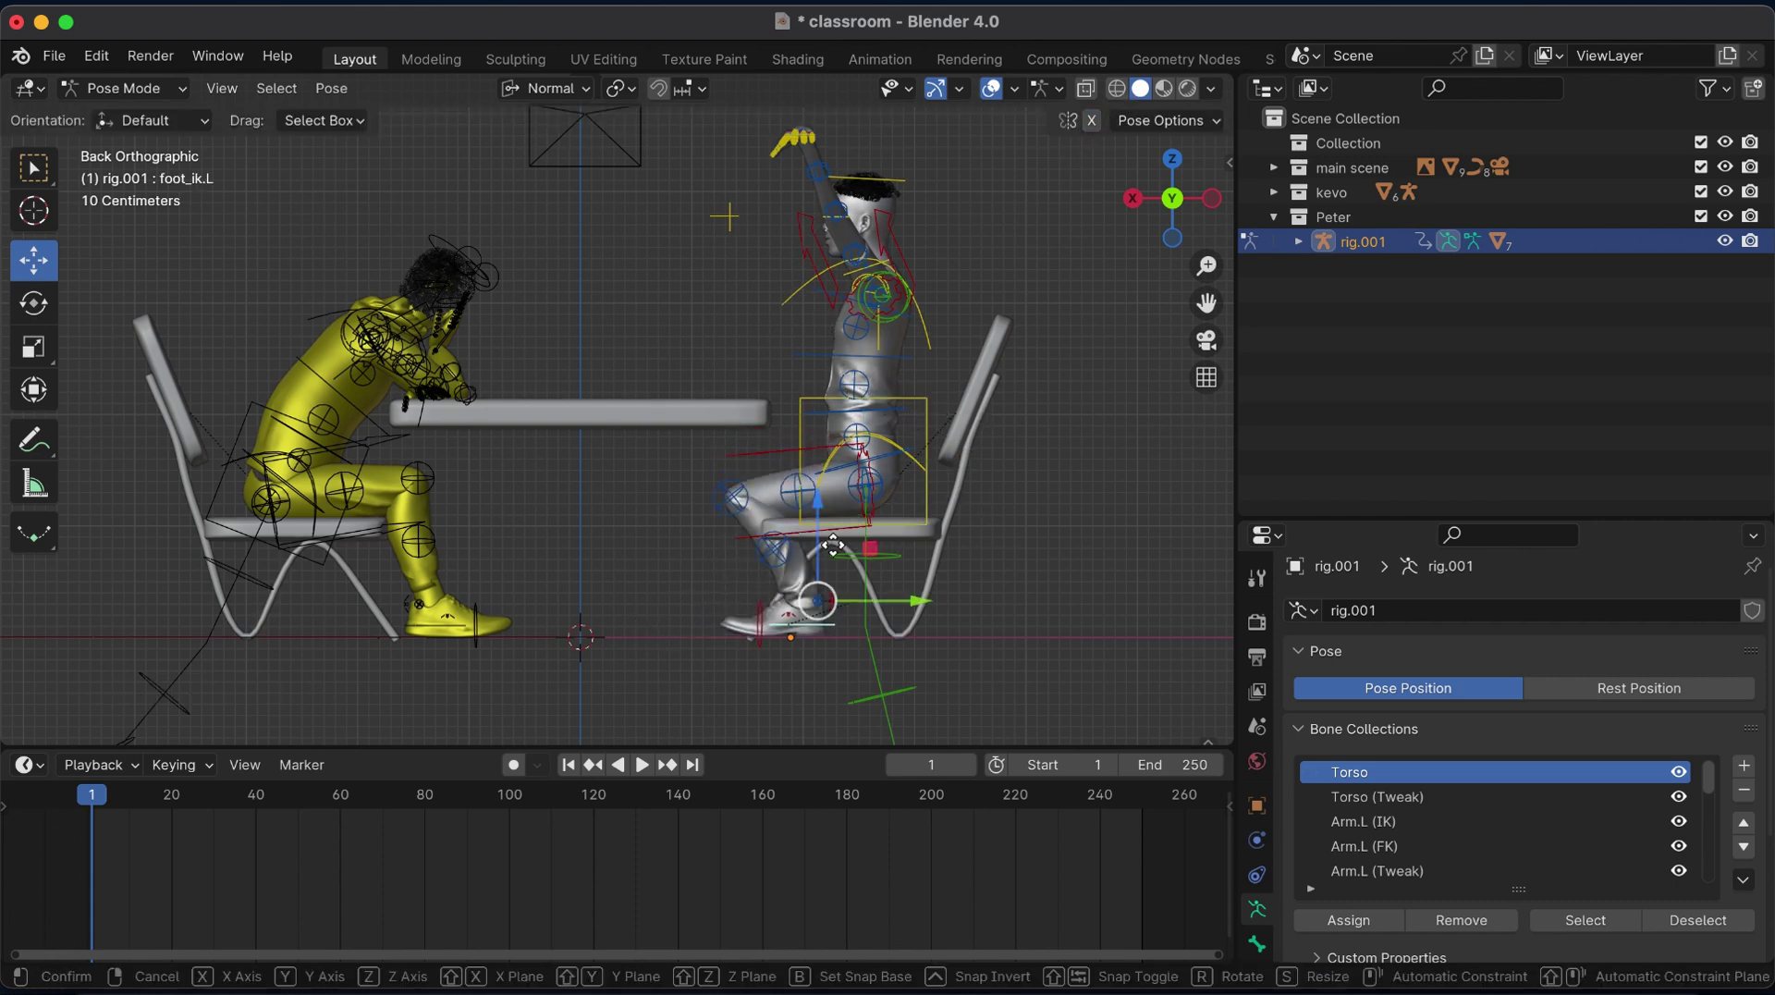
{"action": "key", "text": "g"}
{"action": "left_click", "coordinate": [795, 642]}
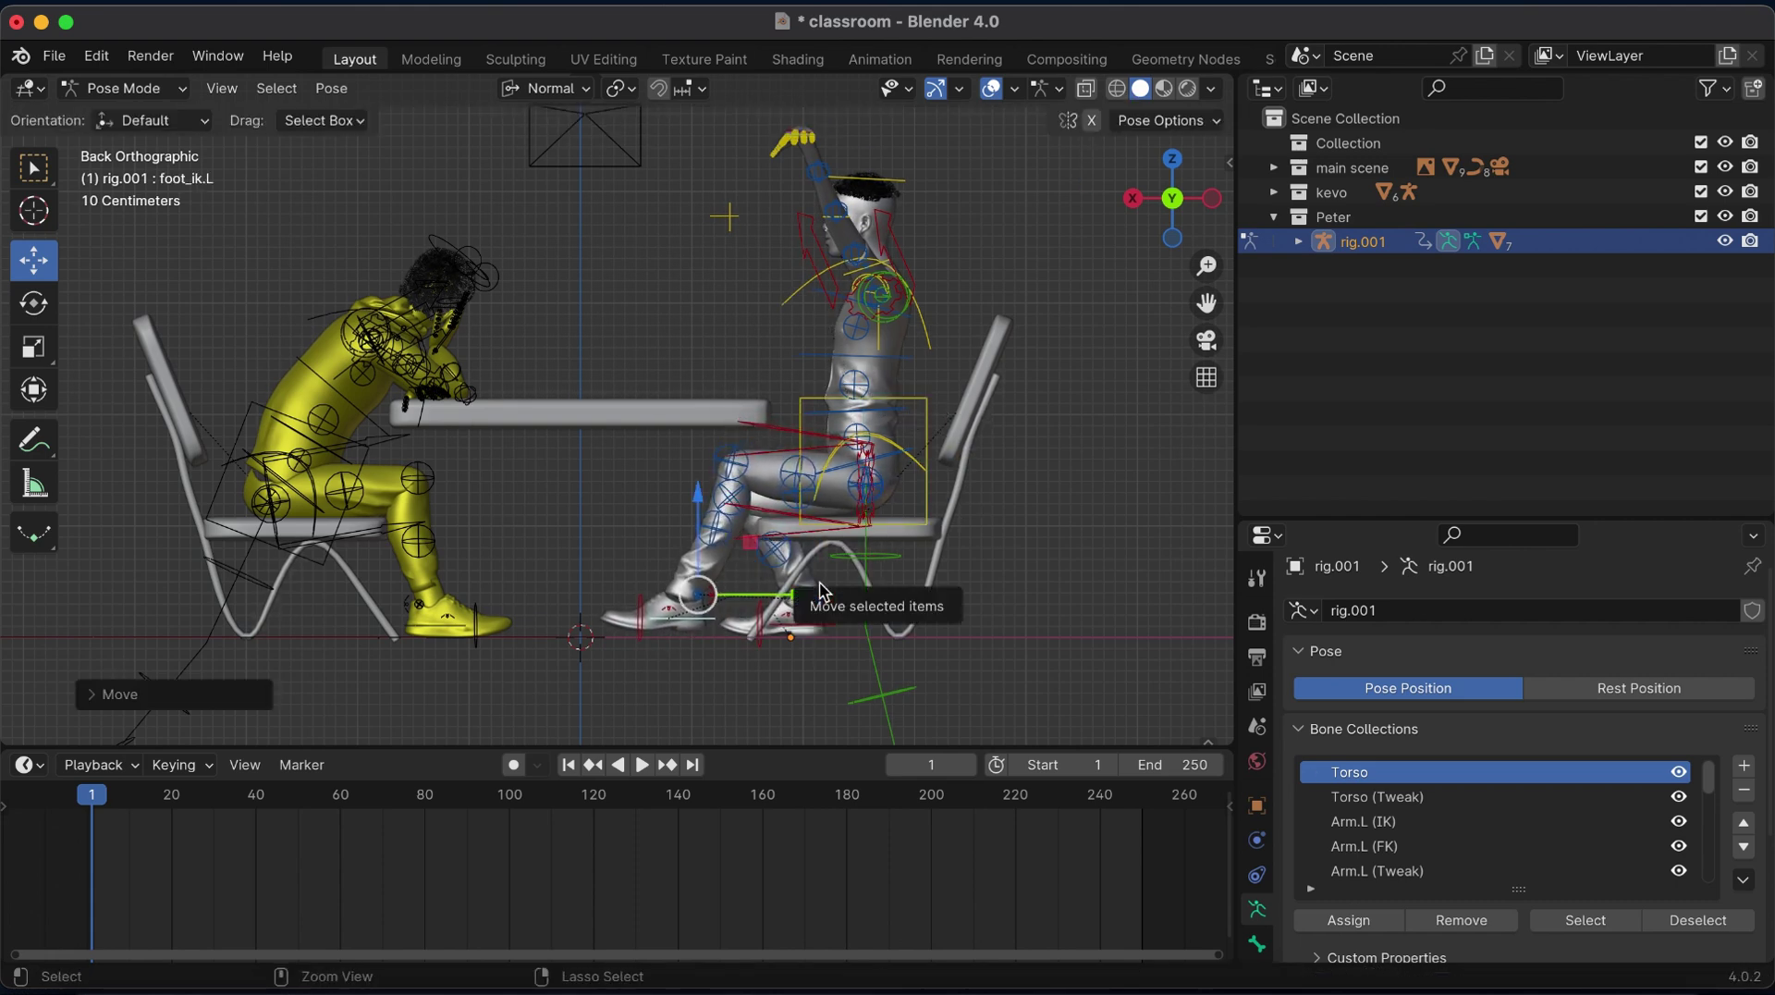
{"action": "key", "text": "ctrl+z"}
{"action": "key", "text": "g"}
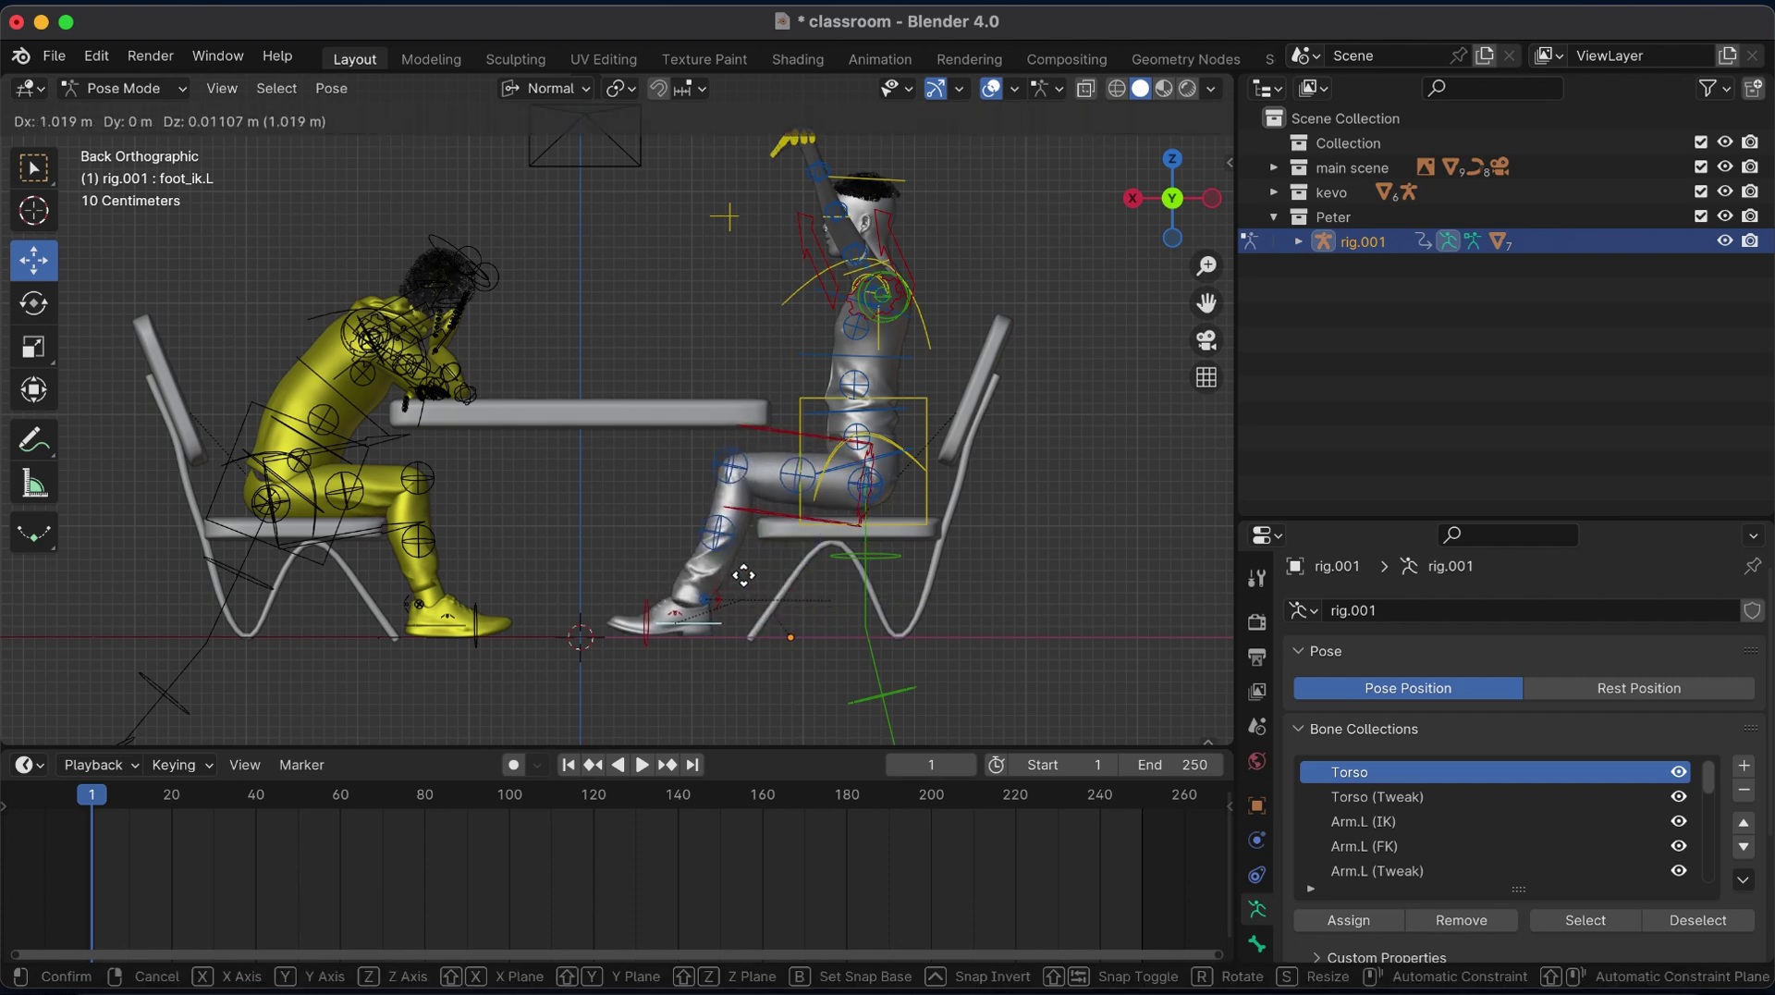
{"action": "left_click", "coordinate": [749, 574]}
Shift and tilt the torso back, then turn the Outliner into a second 3D Viewport.
{"action": "key", "text": "g"}
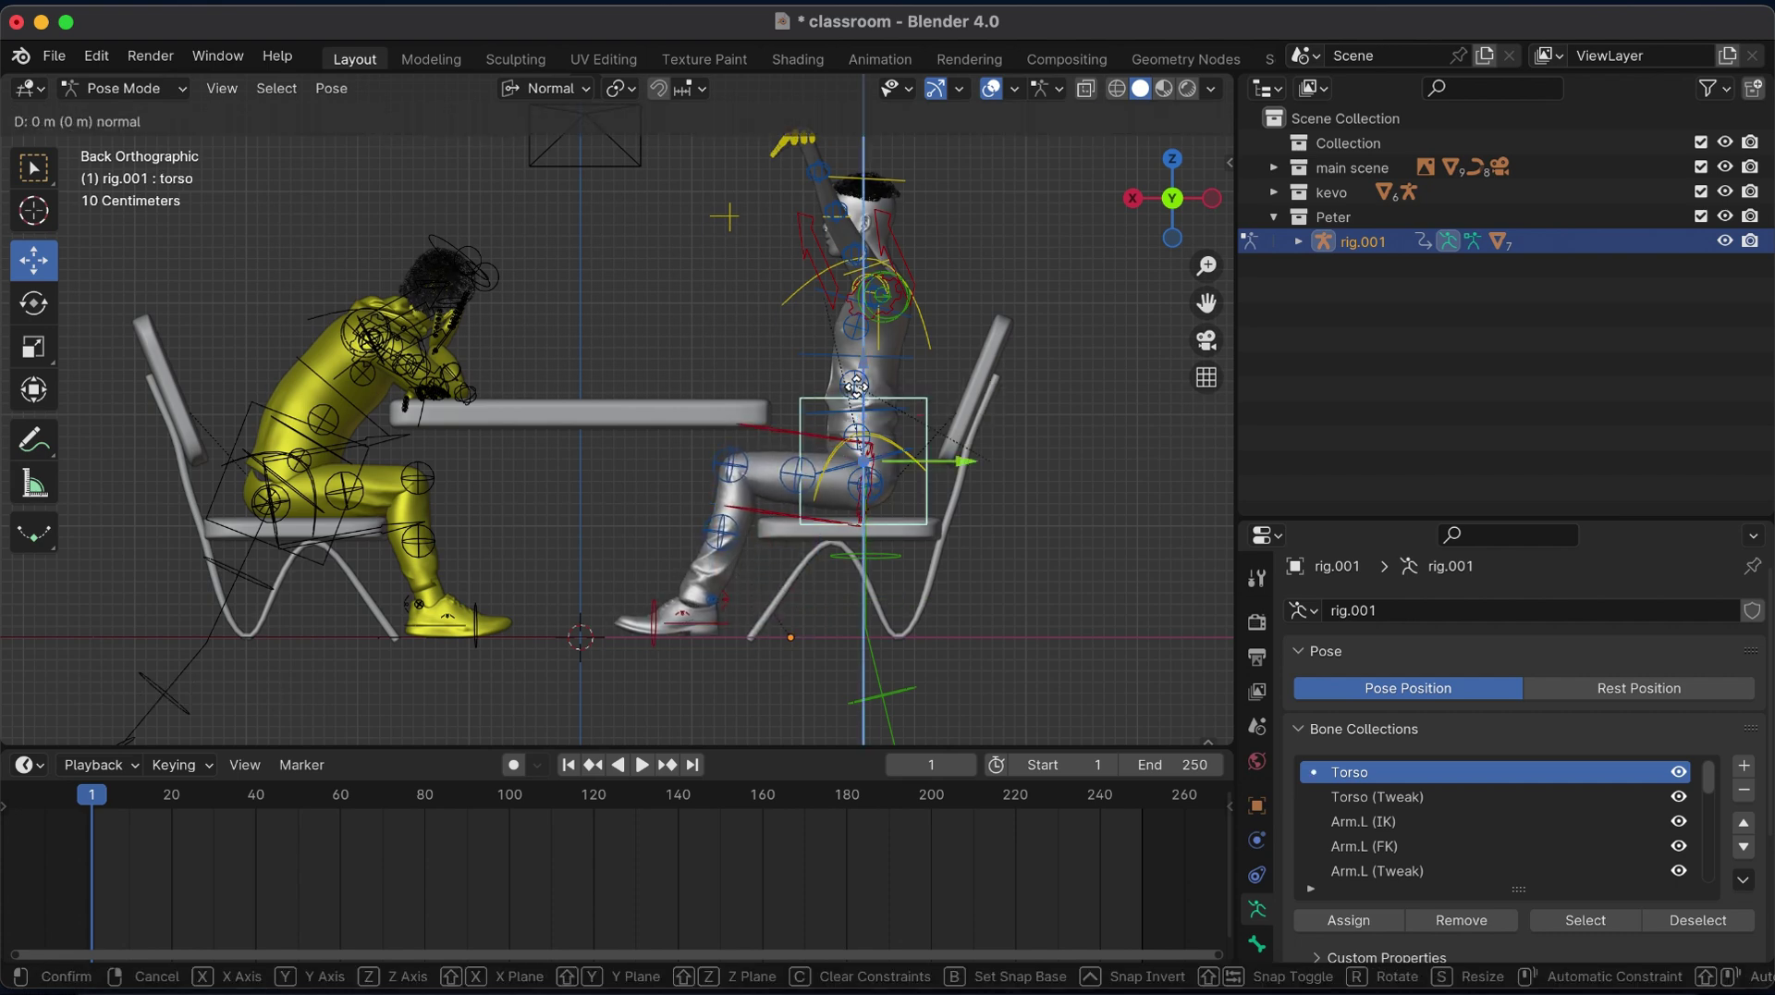
{"action": "left_click", "coordinate": [979, 434]}
{"action": "key", "text": "r"}
{"action": "left_click", "coordinate": [1005, 428]}
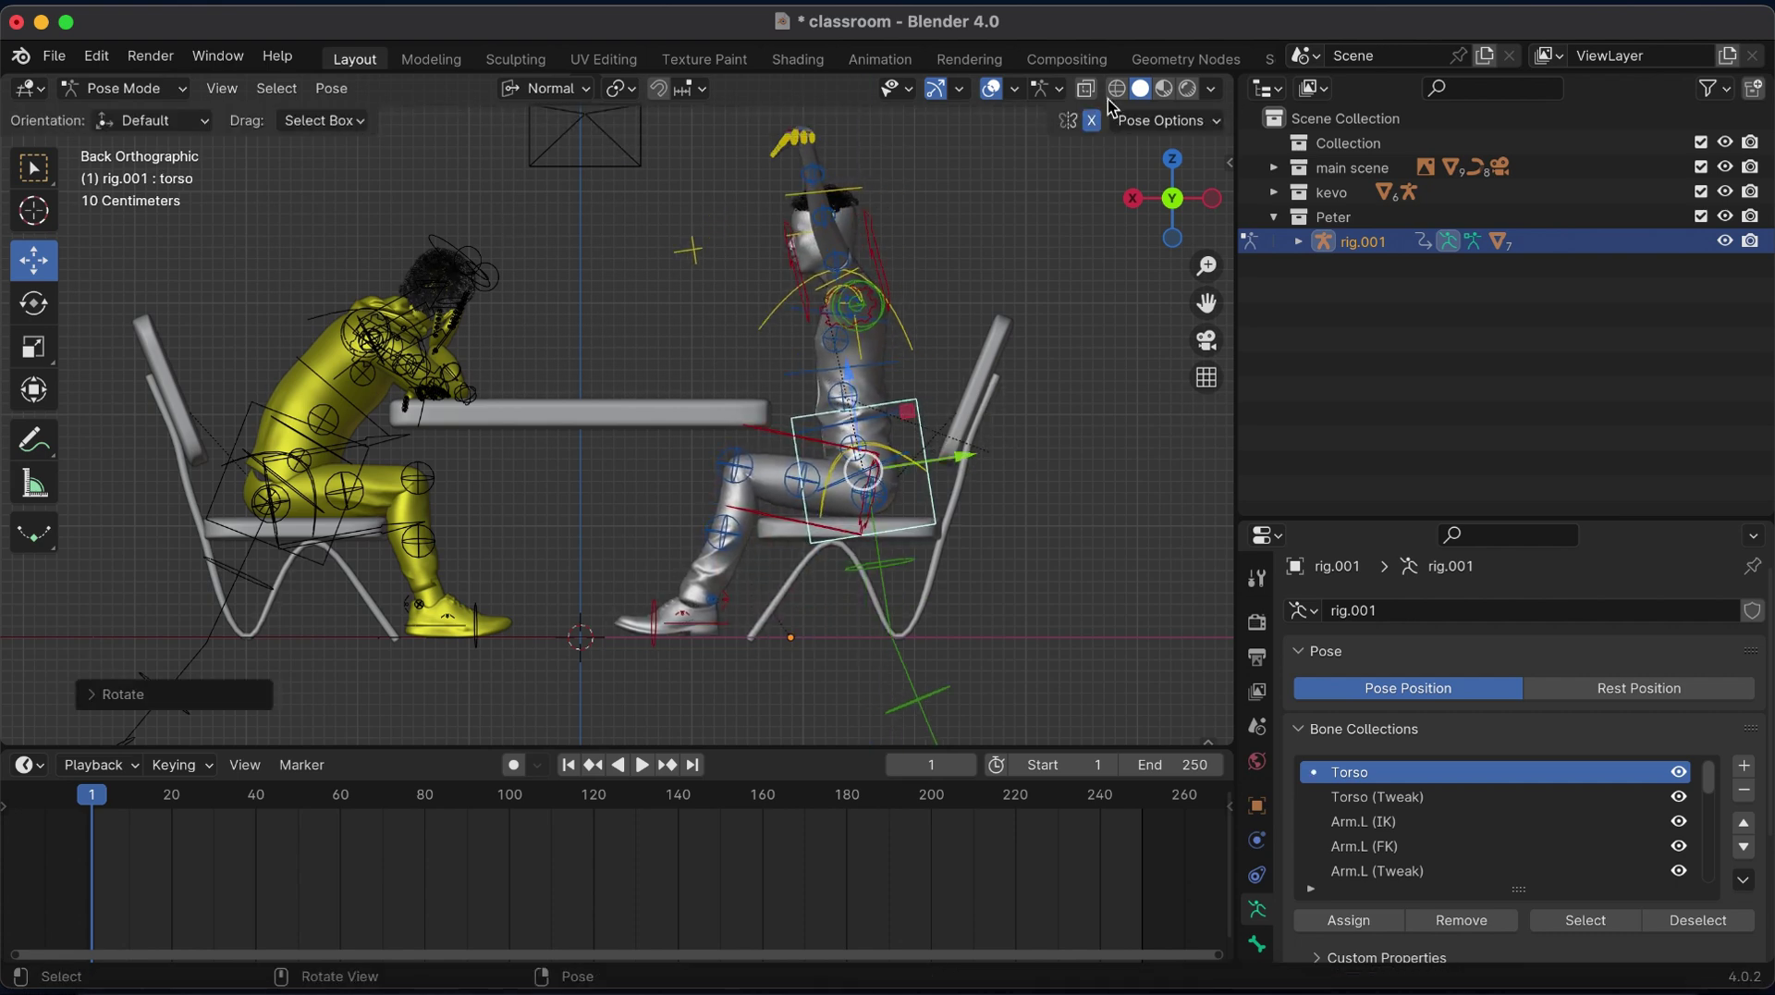
{"action": "left_click", "coordinate": [1266, 88]}
{"action": "left_click", "coordinate": [490, 159]}
In the side view, lower the left hand control and rotate it on X and Y.
{"action": "middle_click_drag", "start_coordinate": [1479, 266], "coordinate": [1510, 265]}
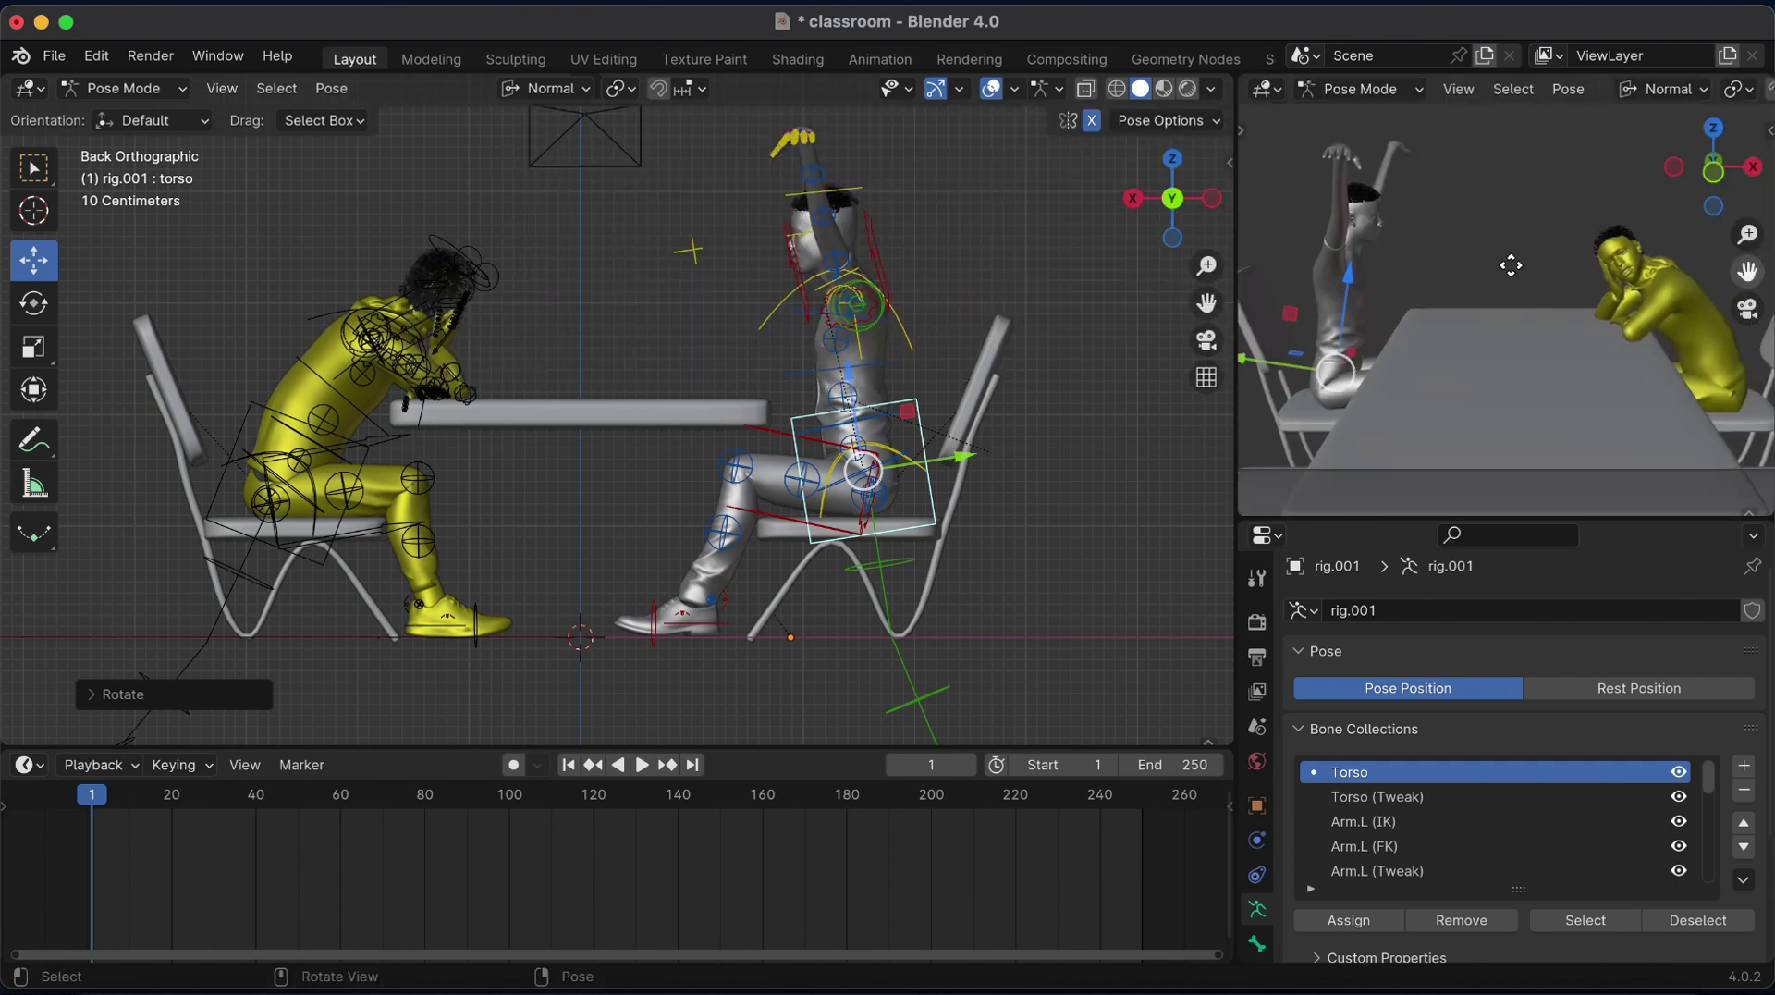
{"action": "left_click", "coordinate": [1134, 198]}
{"action": "left_click", "coordinate": [849, 132]}
{"action": "key", "text": "g"}
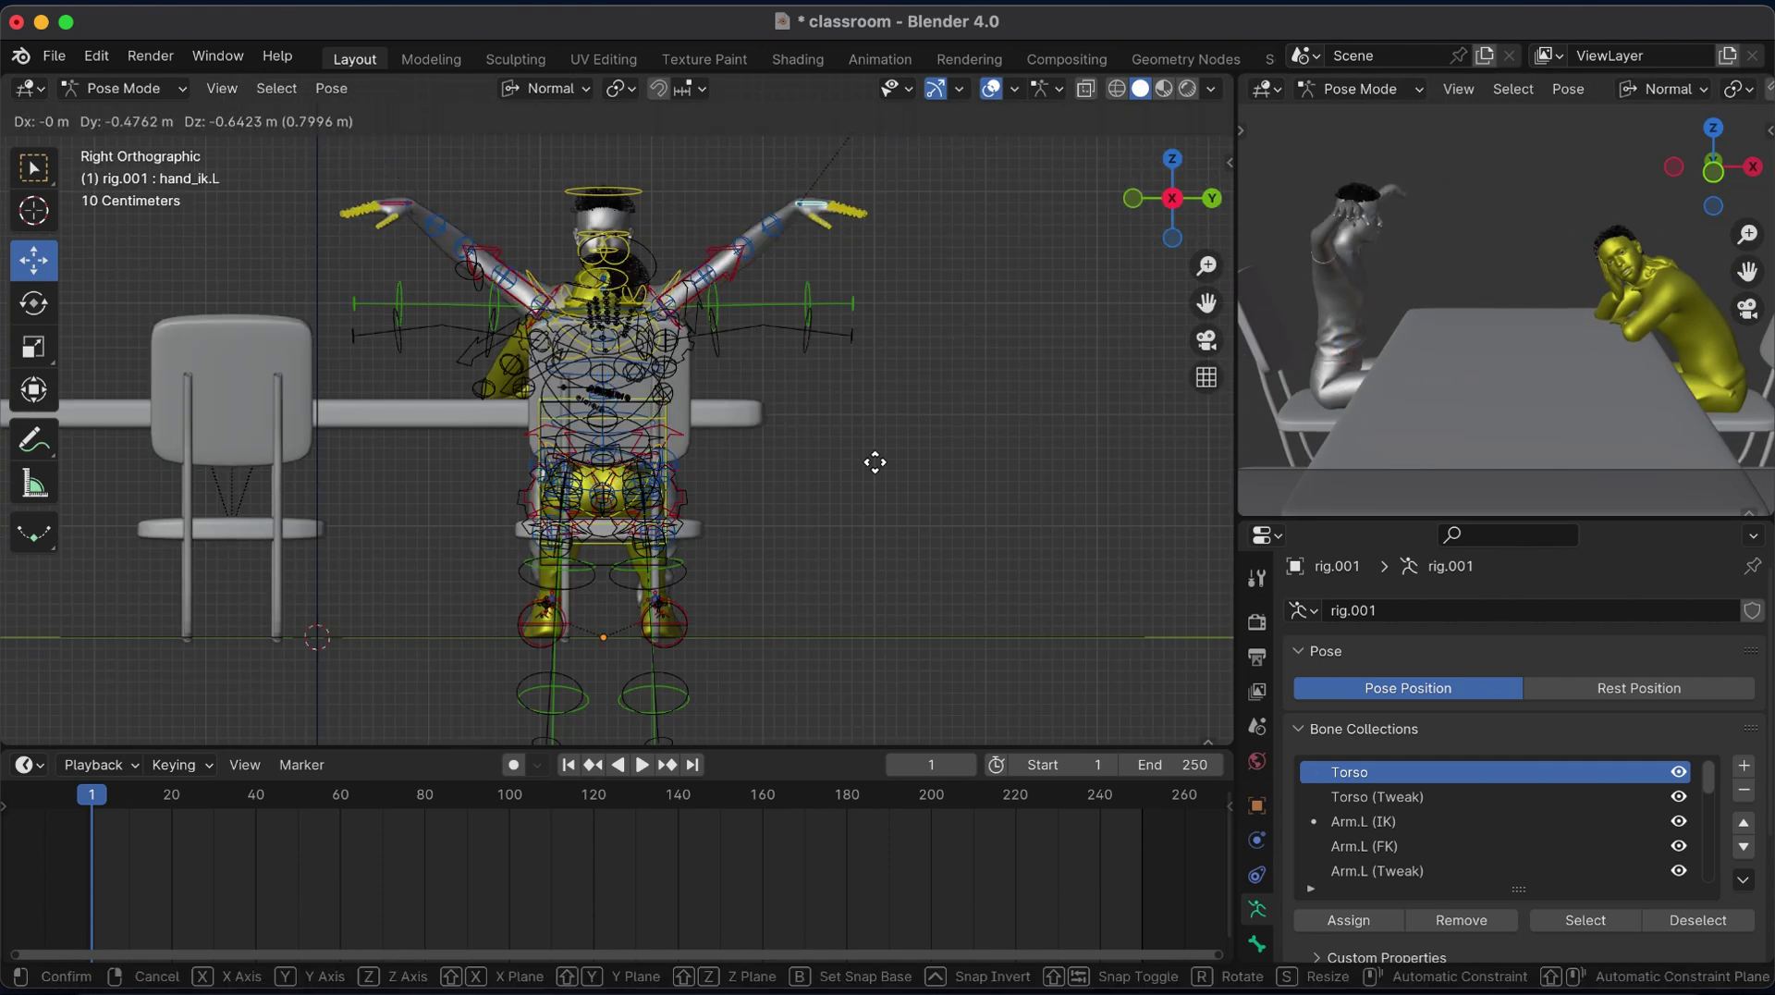
{"action": "left_click", "coordinate": [808, 601]}
{"action": "key", "text": "r"}
{"action": "key", "text": "x"}
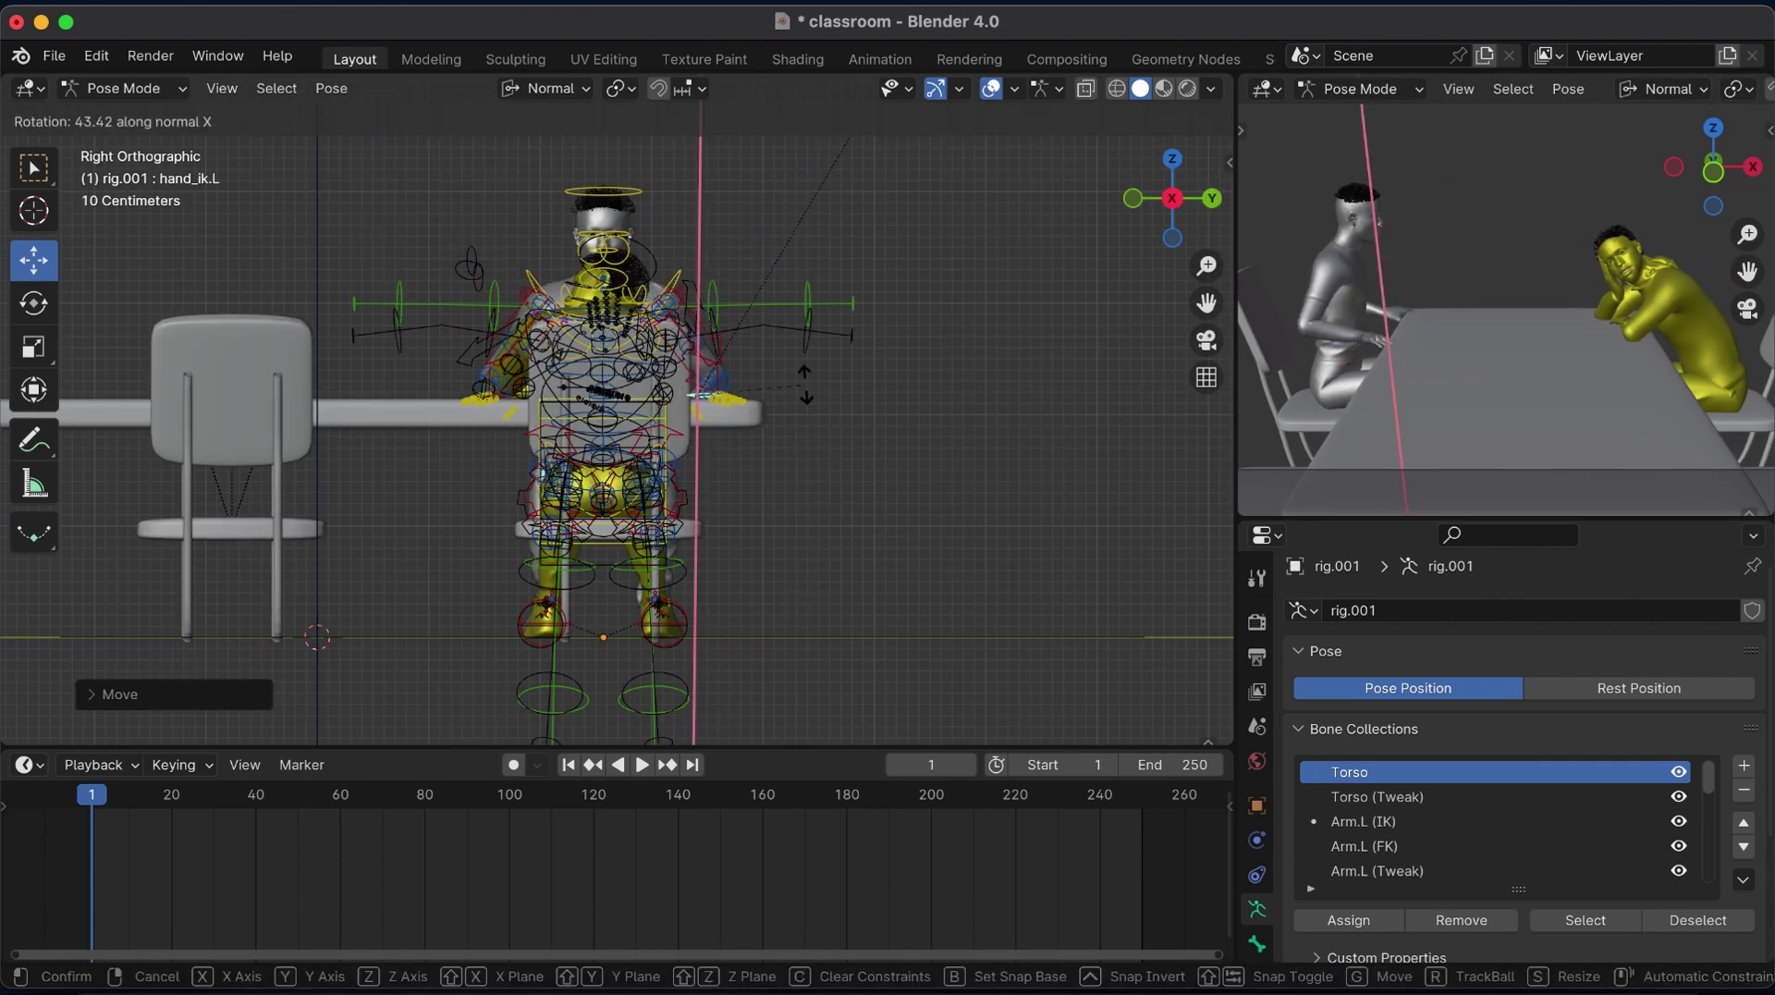
{"action": "left_click", "coordinate": [764, 335]}
{"action": "key", "text": "r"}
{"action": "key", "text": "y"}
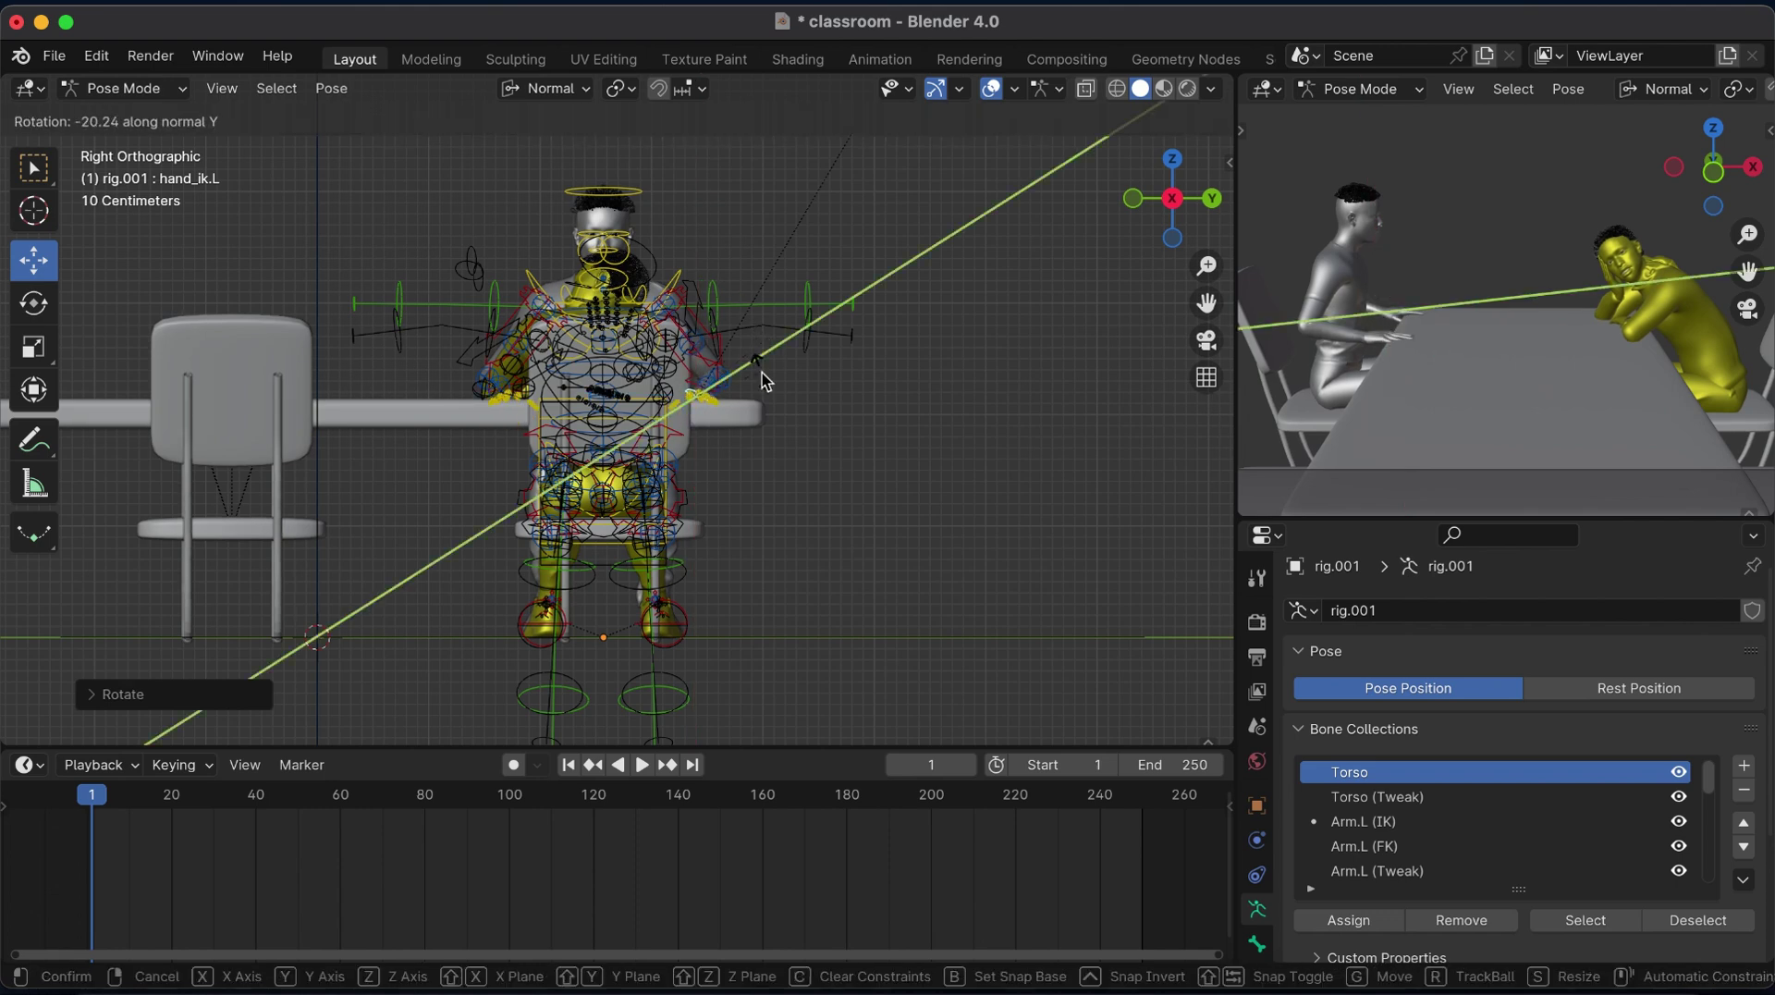
{"action": "left_click", "coordinate": [762, 374]}
From the top view, move the hands over the table and rotate them on Y.
{"action": "left_click", "coordinate": [554, 88]}
{"action": "left_click", "coordinate": [1172, 158]}
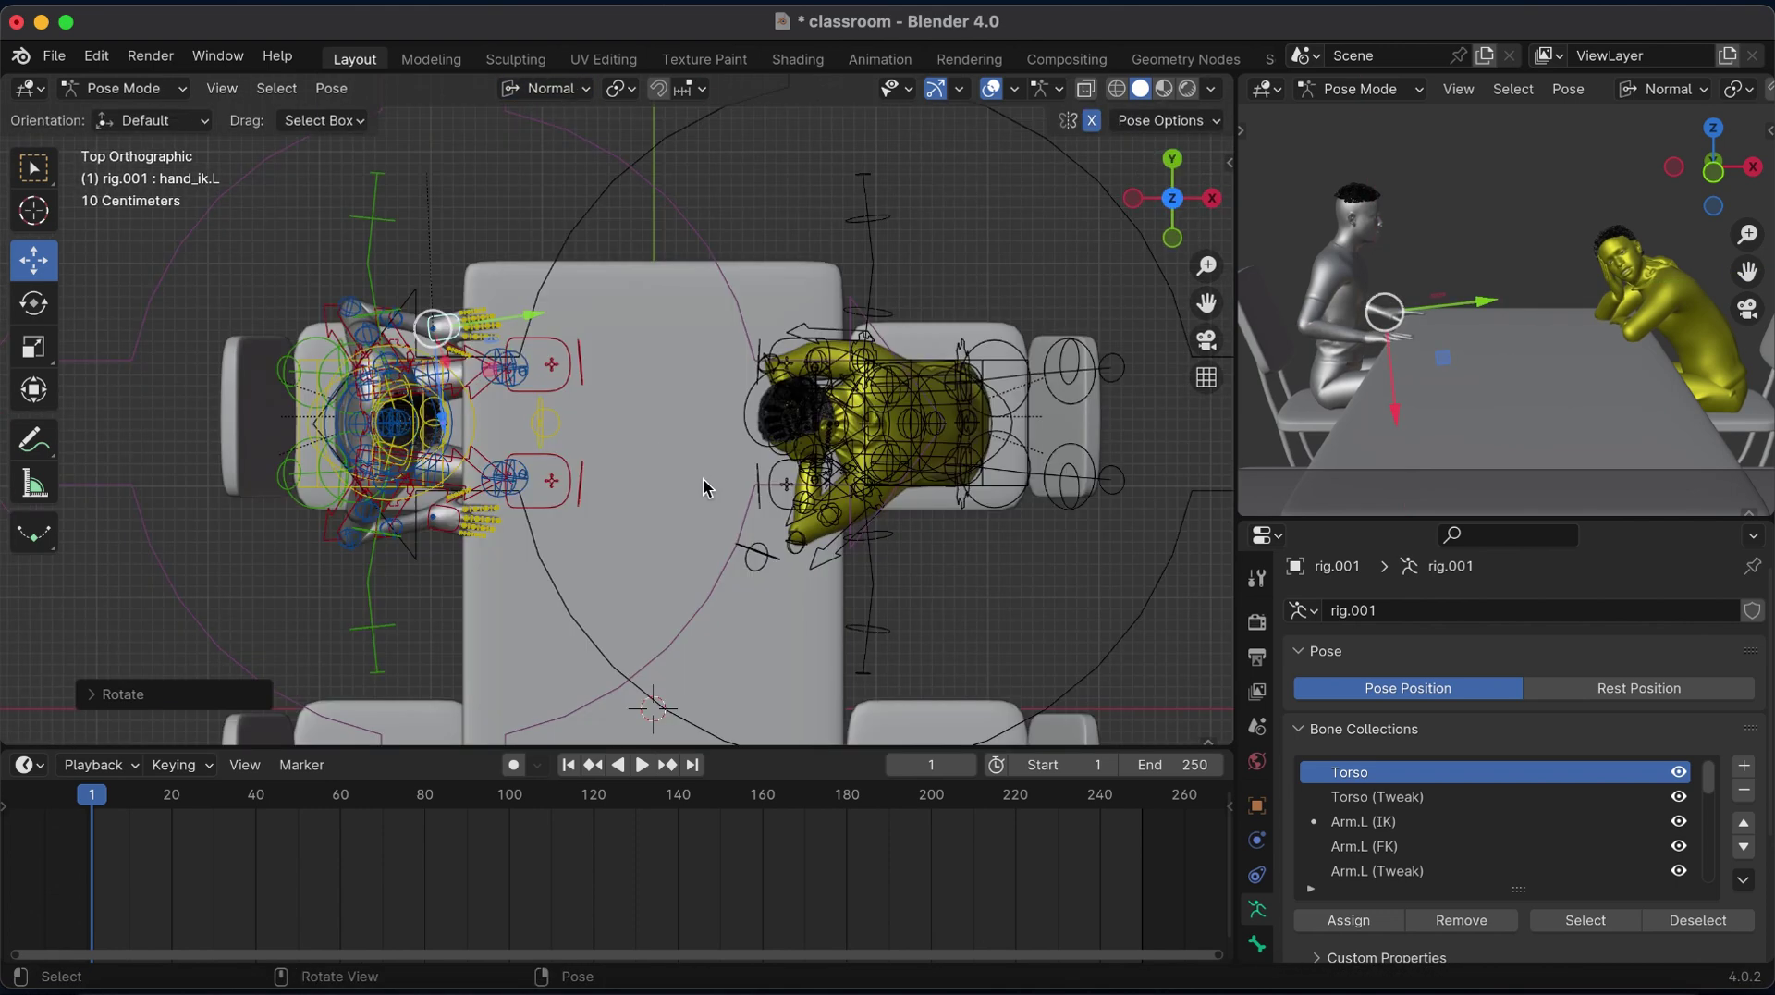
{"action": "key", "text": "g"}
{"action": "left_click", "coordinate": [736, 524]}
{"action": "key", "text": "g"}
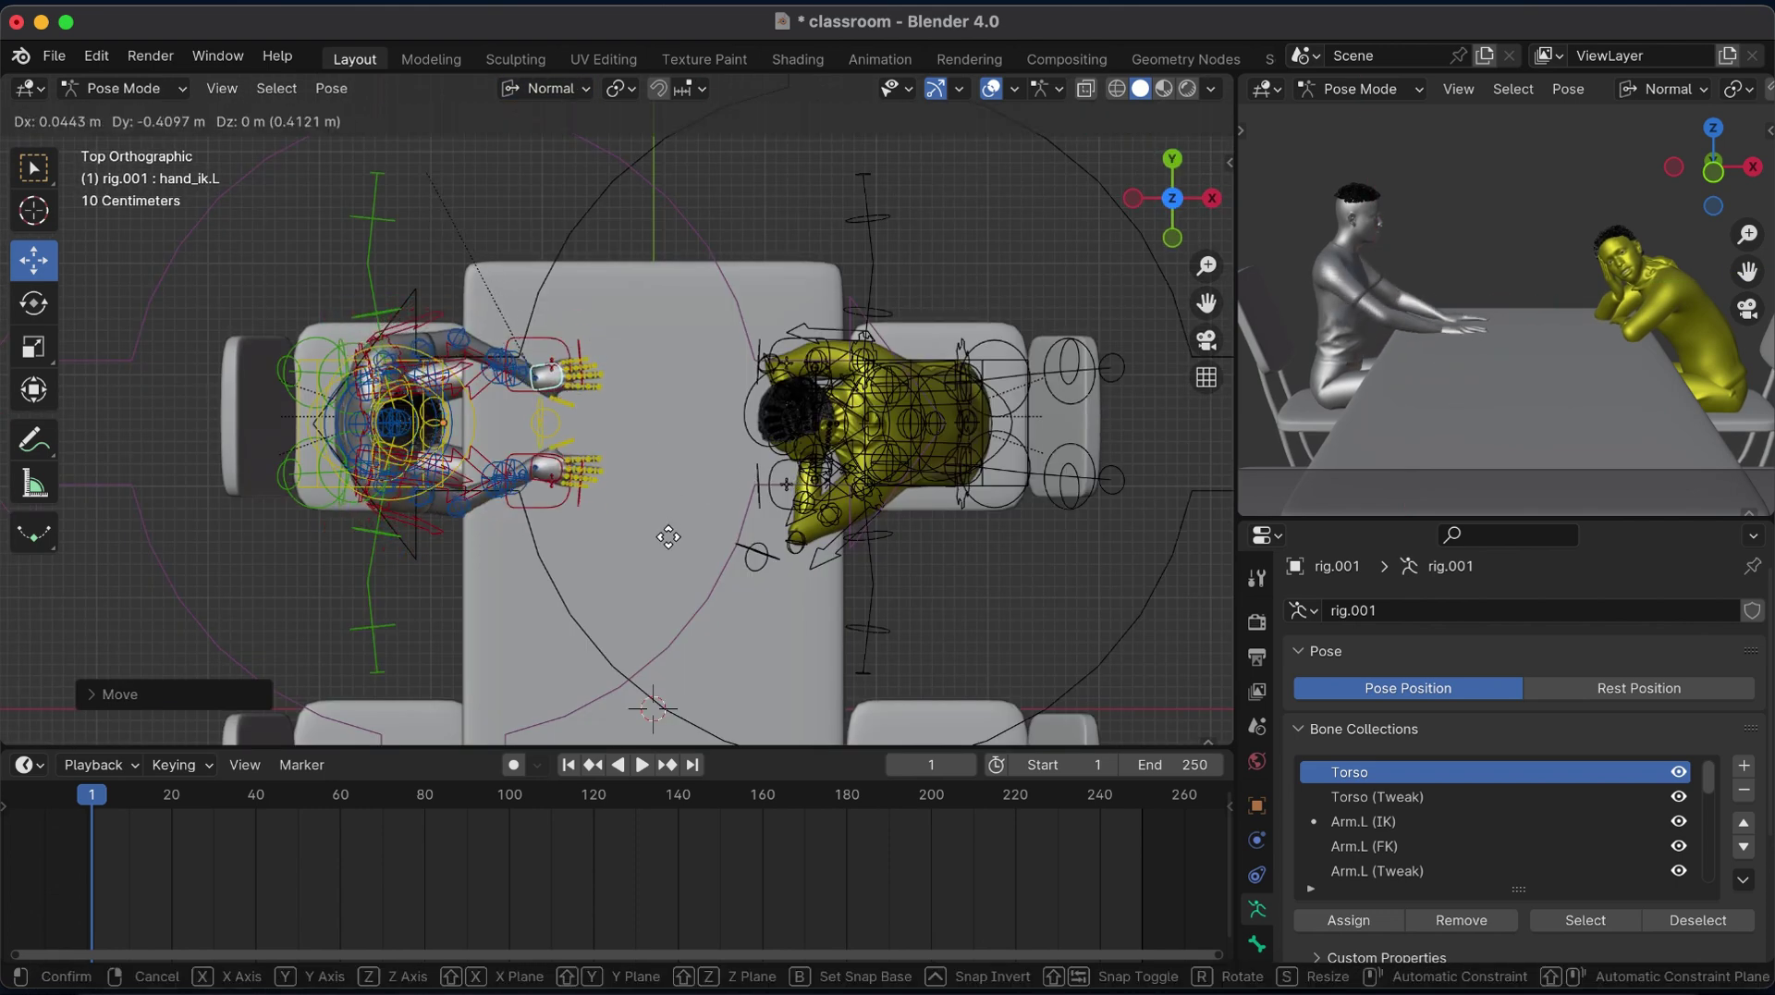
{"action": "left_click", "coordinate": [535, 388]}
{"action": "key", "text": "r"}
{"action": "key", "text": "y"}
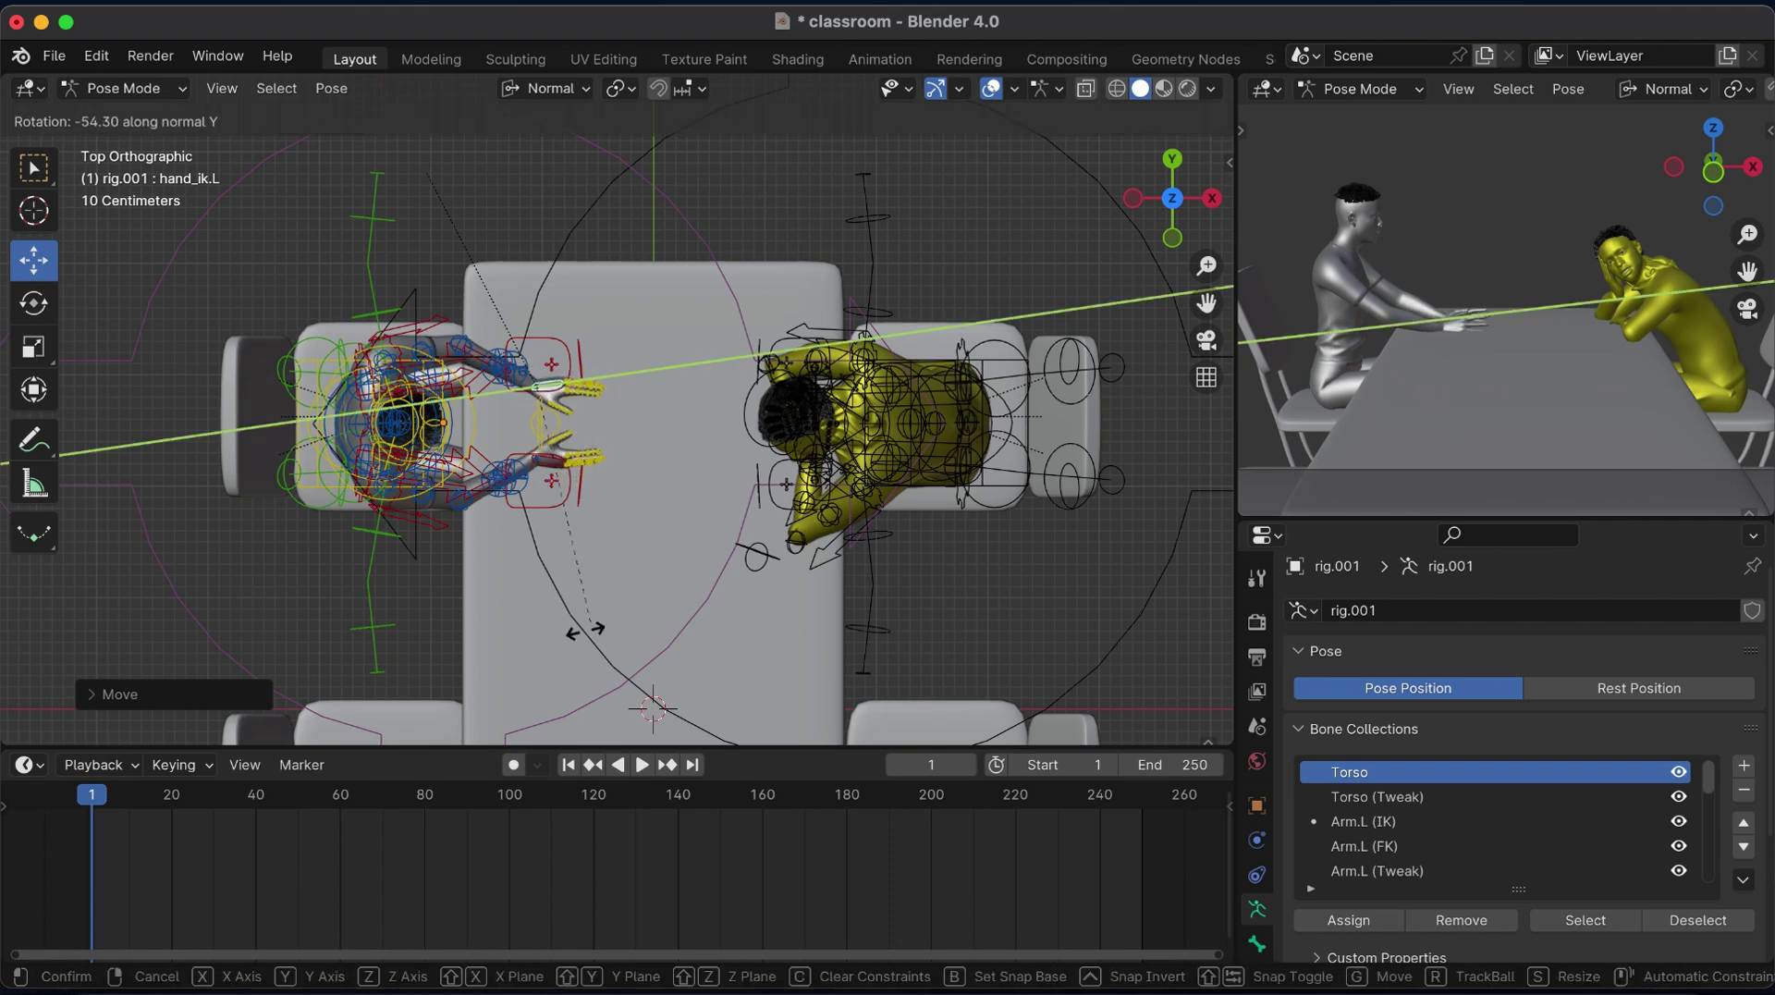
{"action": "left_click", "coordinate": [584, 628]}
Fine-tune the hands' rotation and placement so they rest on the table.
{"action": "key", "text": "r"}
{"action": "left_click", "coordinate": [717, 637]}
{"action": "key", "text": "g"}
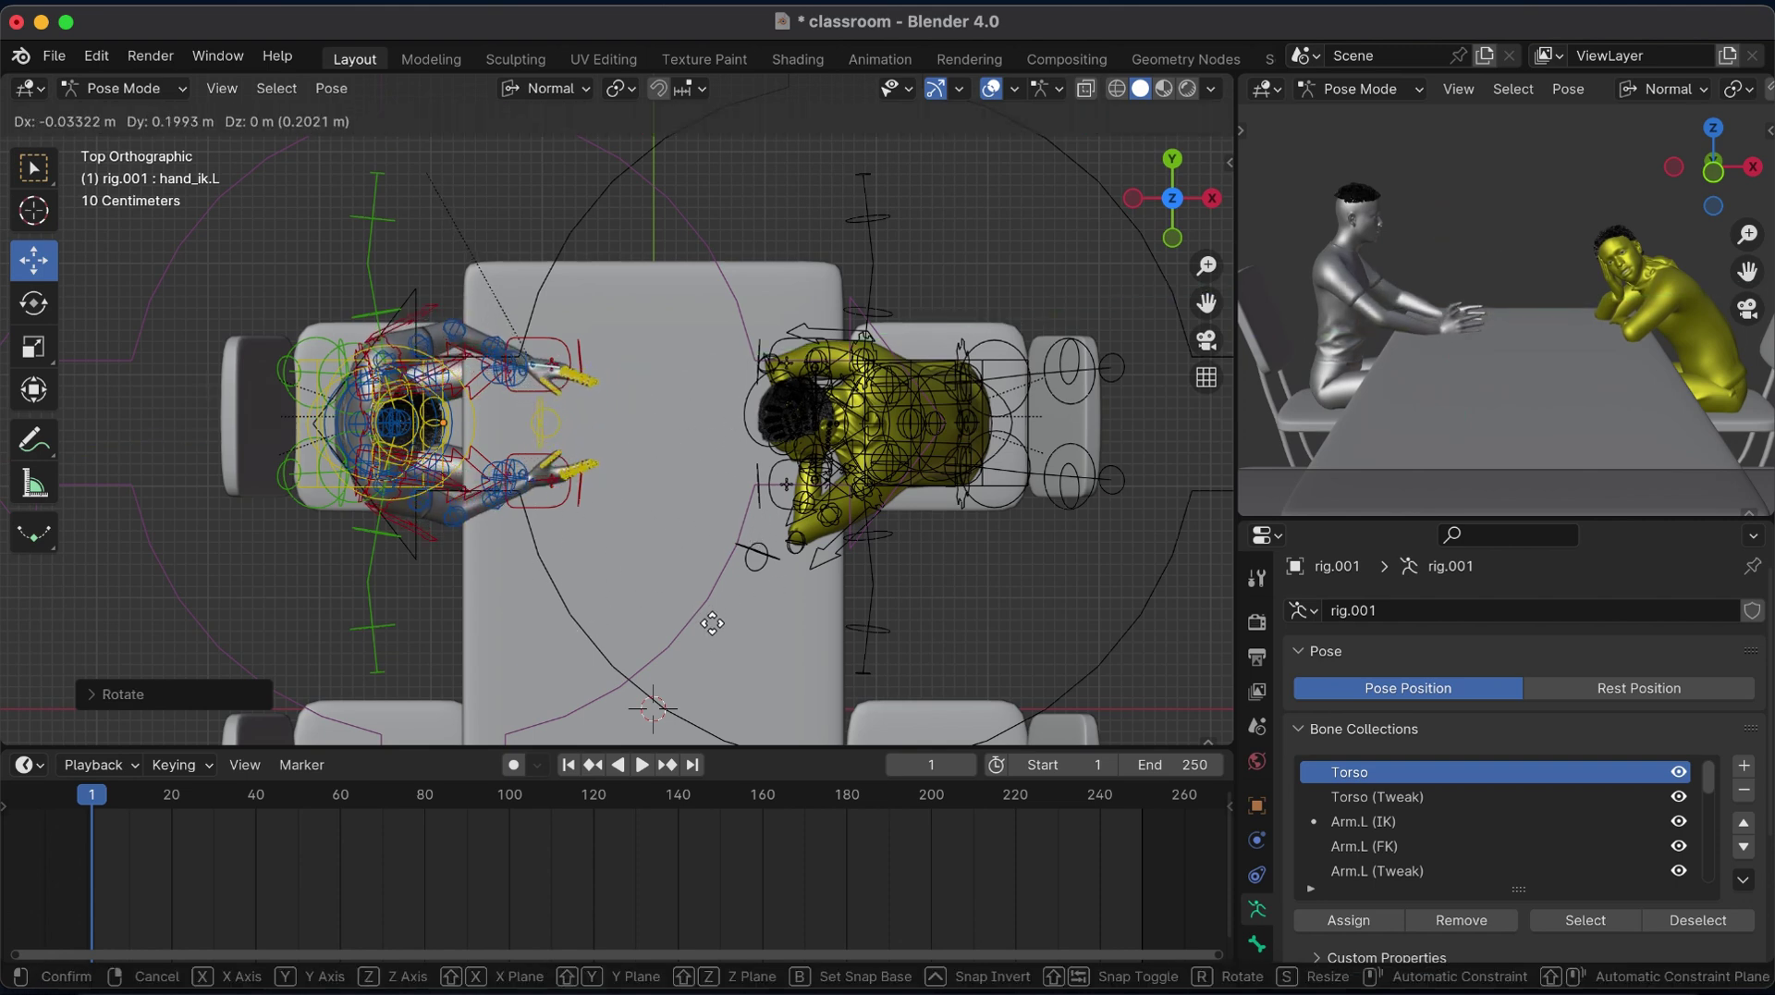
{"action": "left_click", "coordinate": [705, 646]}
{"action": "left_click_drag", "start_coordinate": [1436, 237], "coordinate": [1435, 242]}
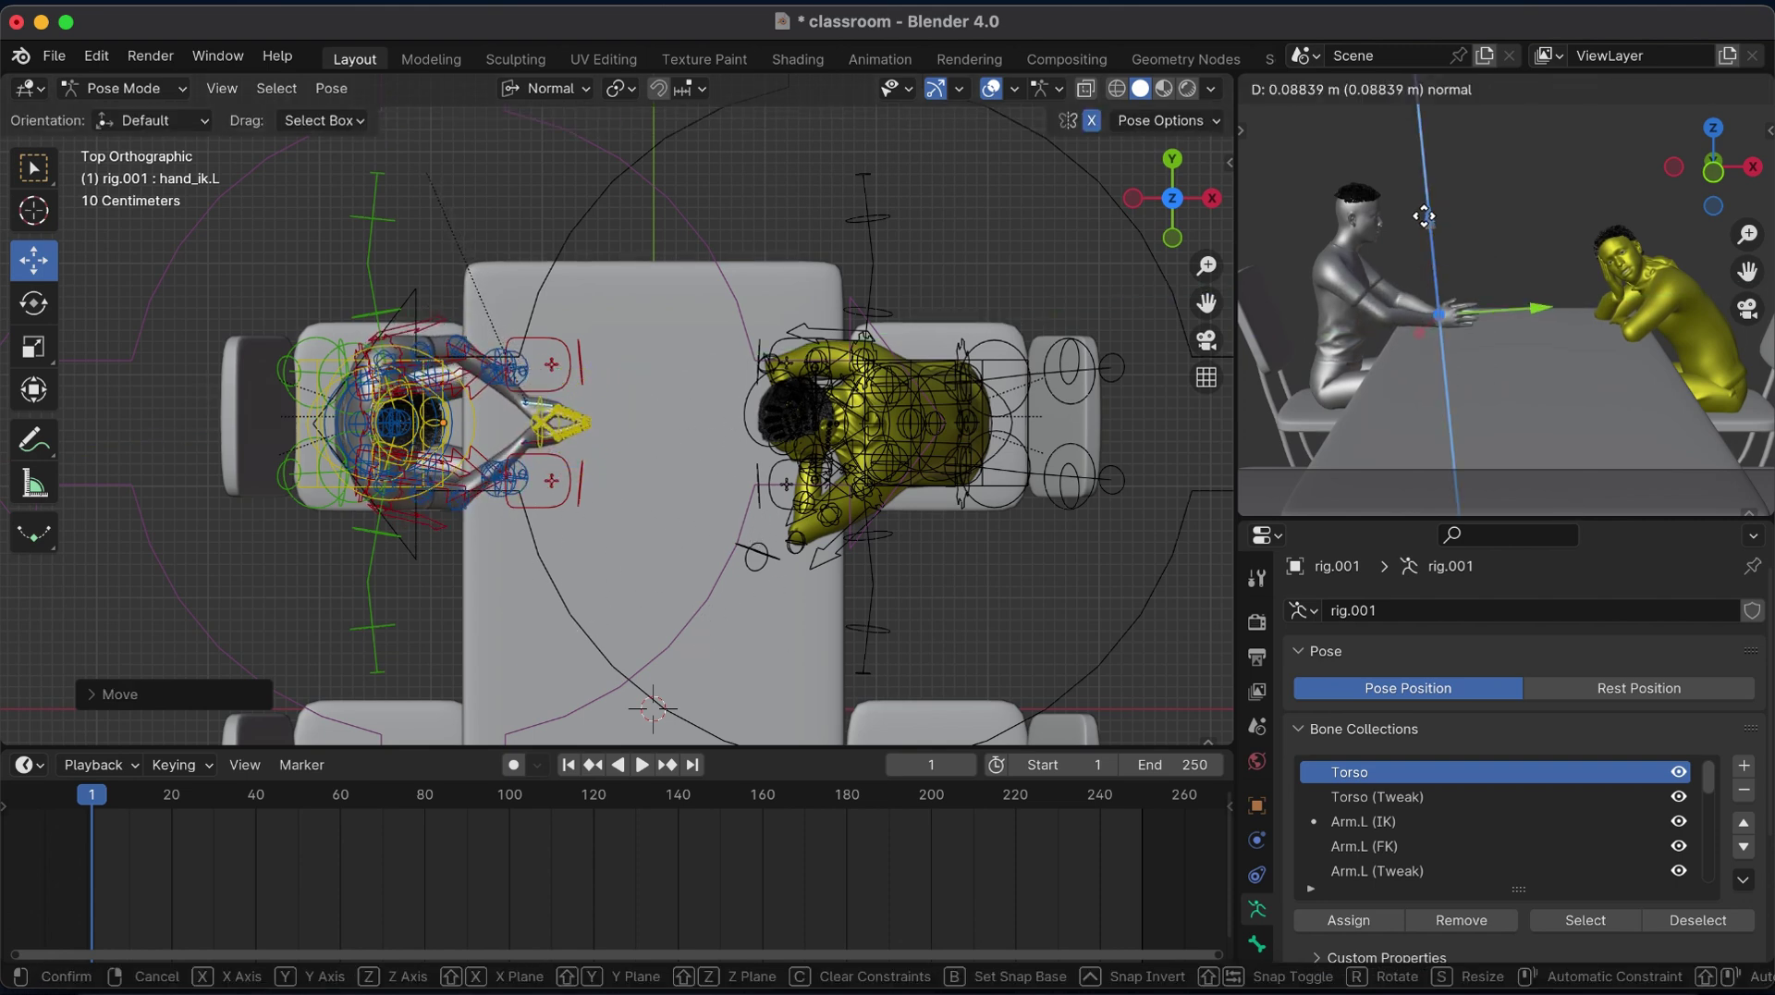
{"action": "middle_click_drag", "start_coordinate": [674, 365], "coordinate": [679, 399]}
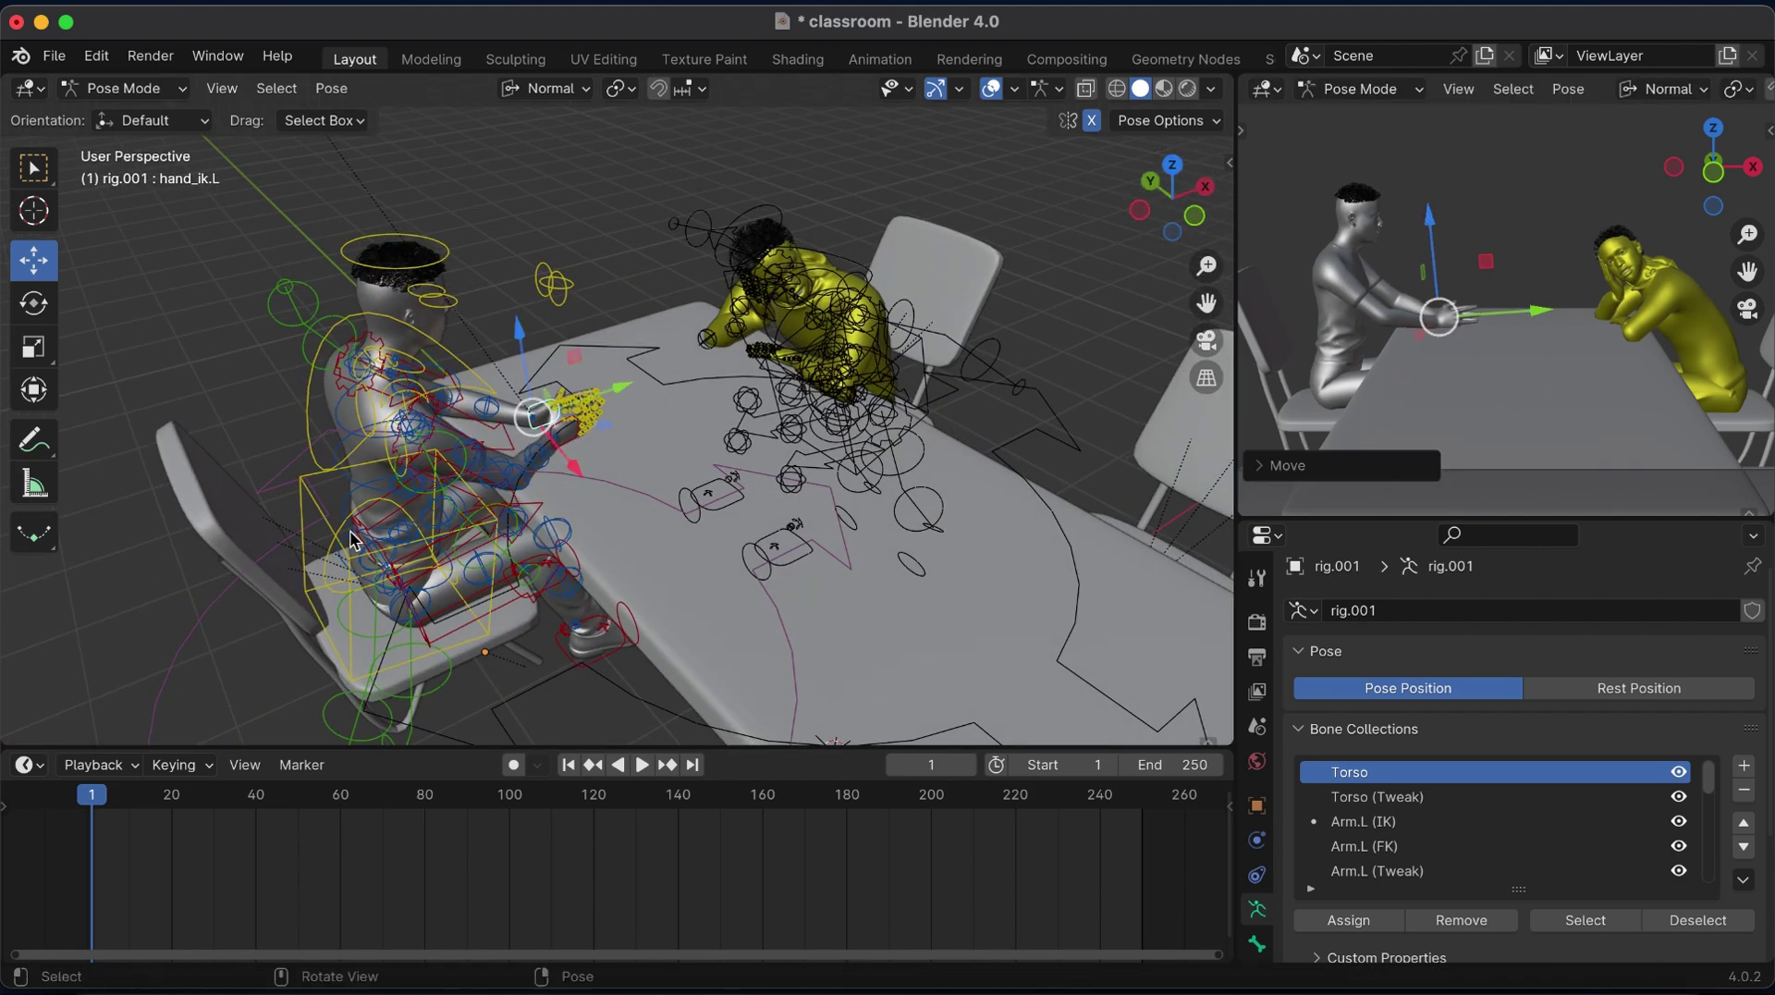
Rotate the torso to lean the upper body and nudge the right hand slightly.
{"action": "left_click", "coordinate": [321, 504]}
{"action": "key", "text": "r"}
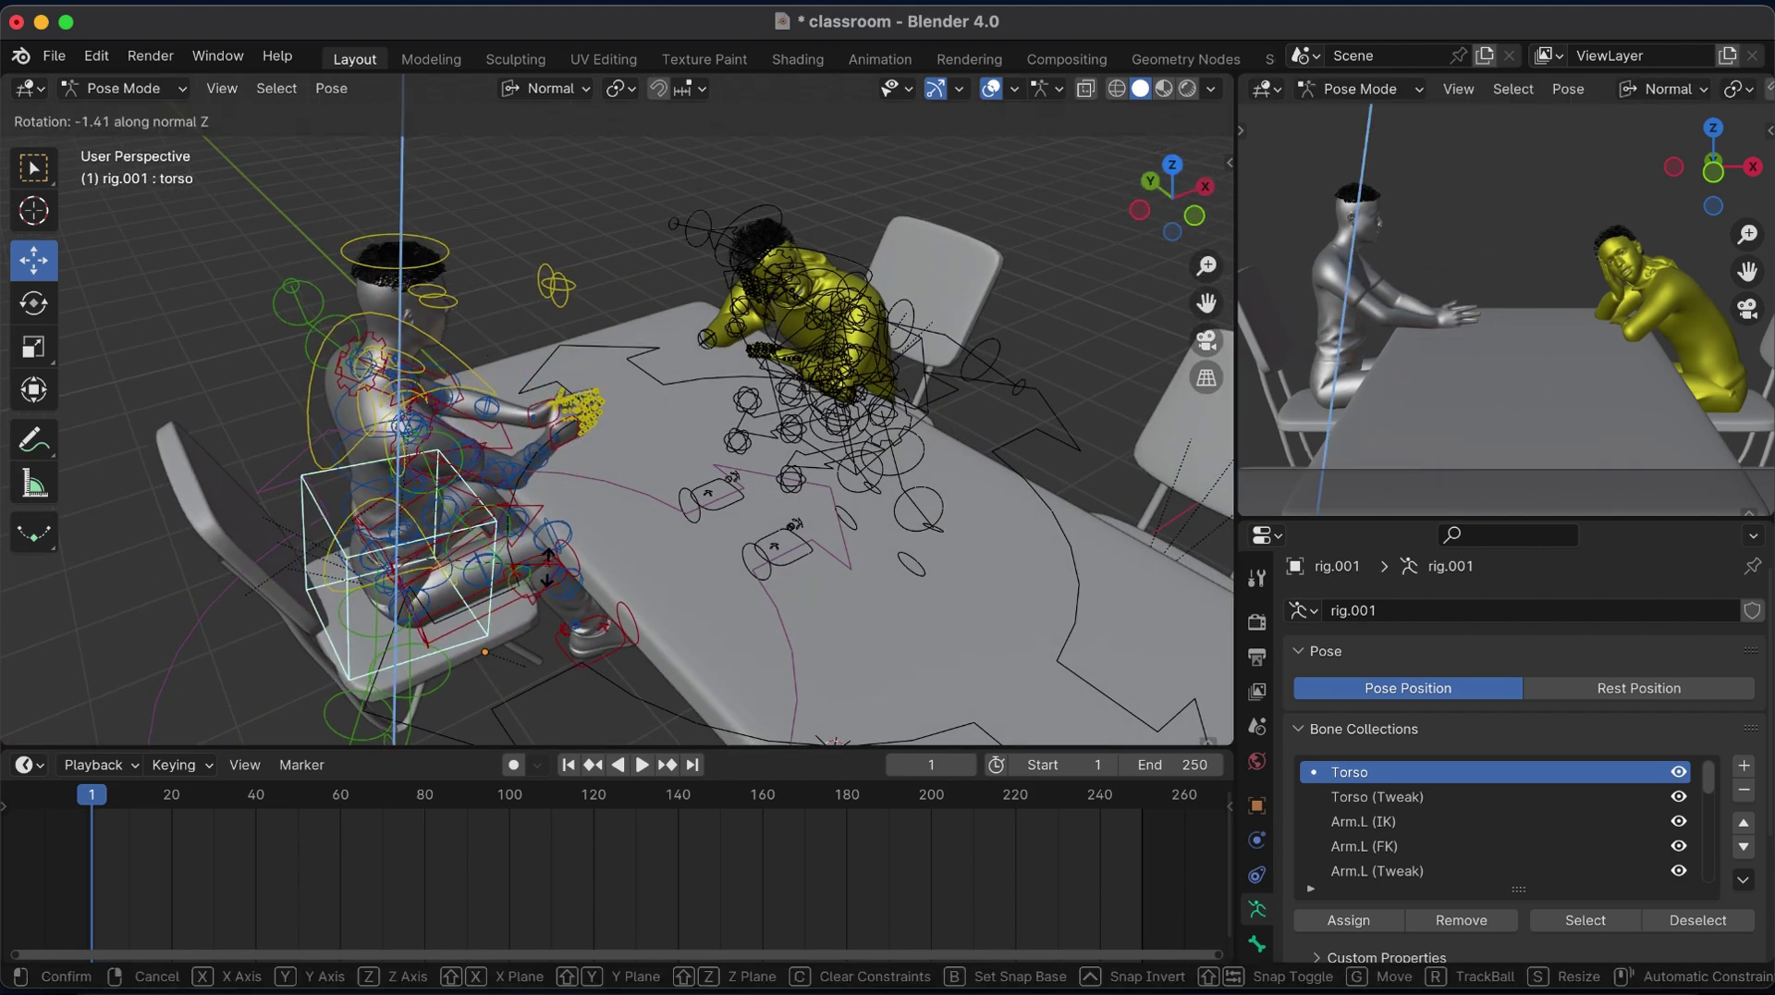
{"action": "left_click", "coordinate": [790, 478]}
{"action": "left_click", "coordinate": [559, 453]}
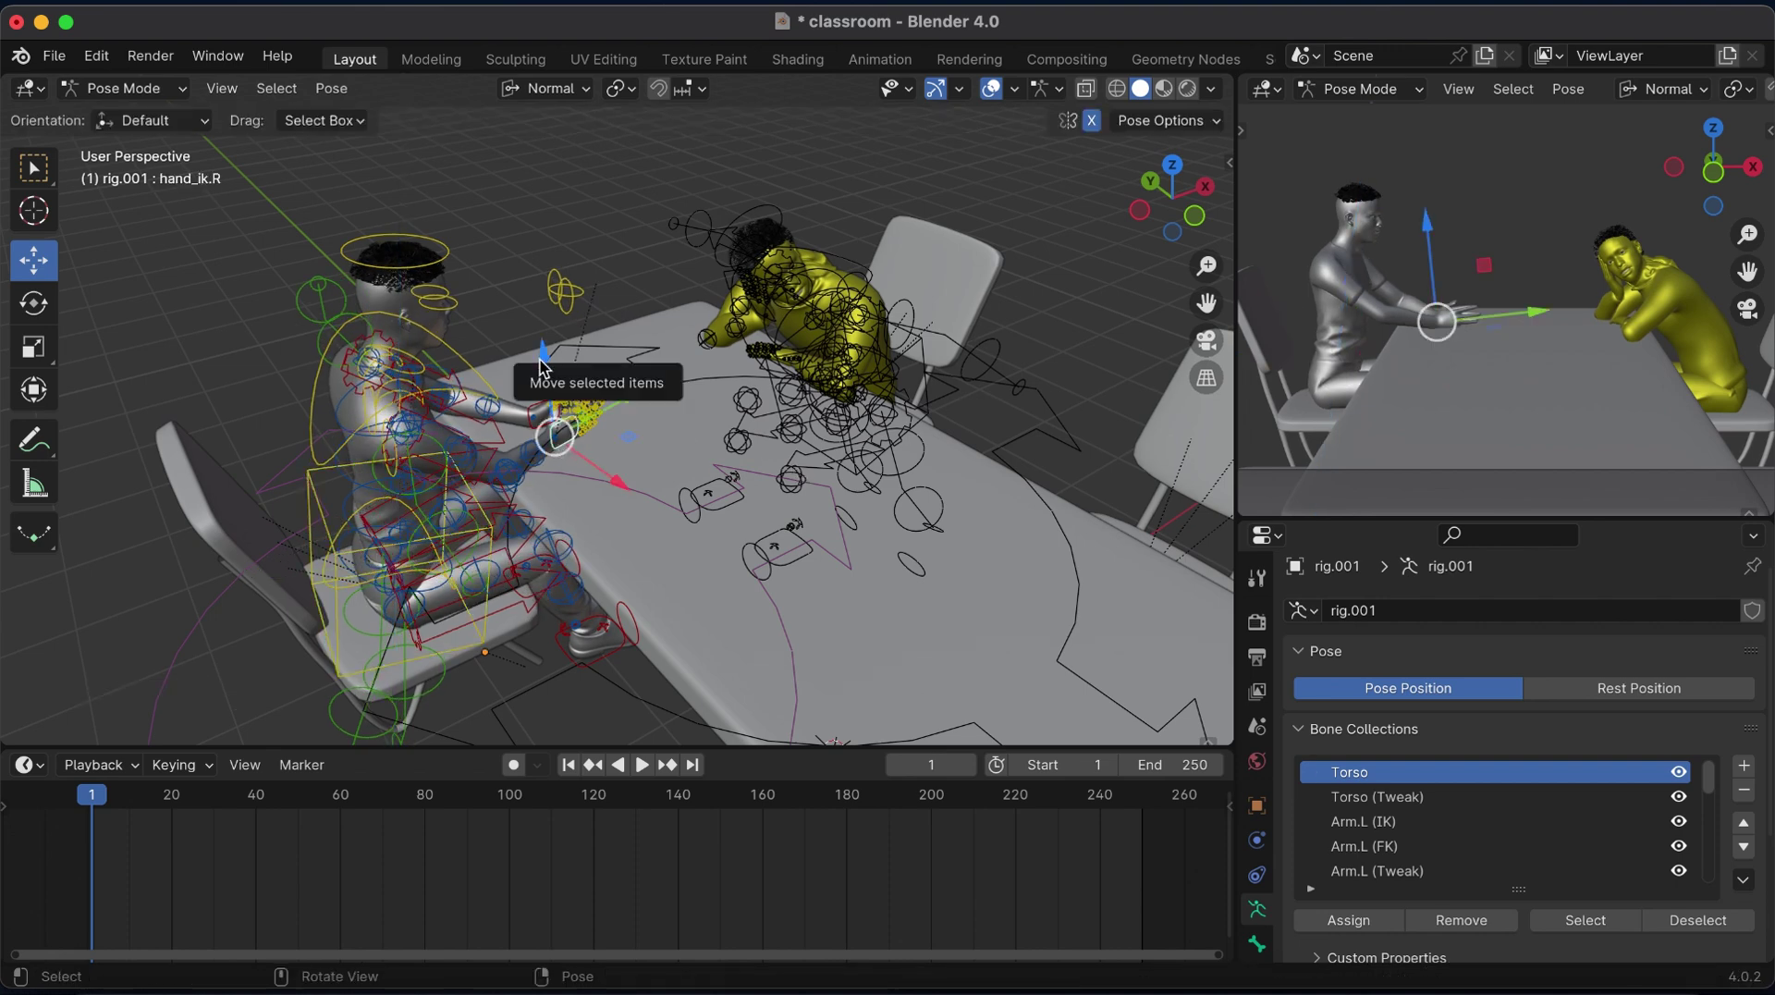
{"action": "left_click_drag", "start_coordinate": [546, 360], "coordinate": [545, 356]}
Try a chest rotation, undo it, and preview the scene in rendered shading.
{"action": "left_click", "coordinate": [445, 269]}
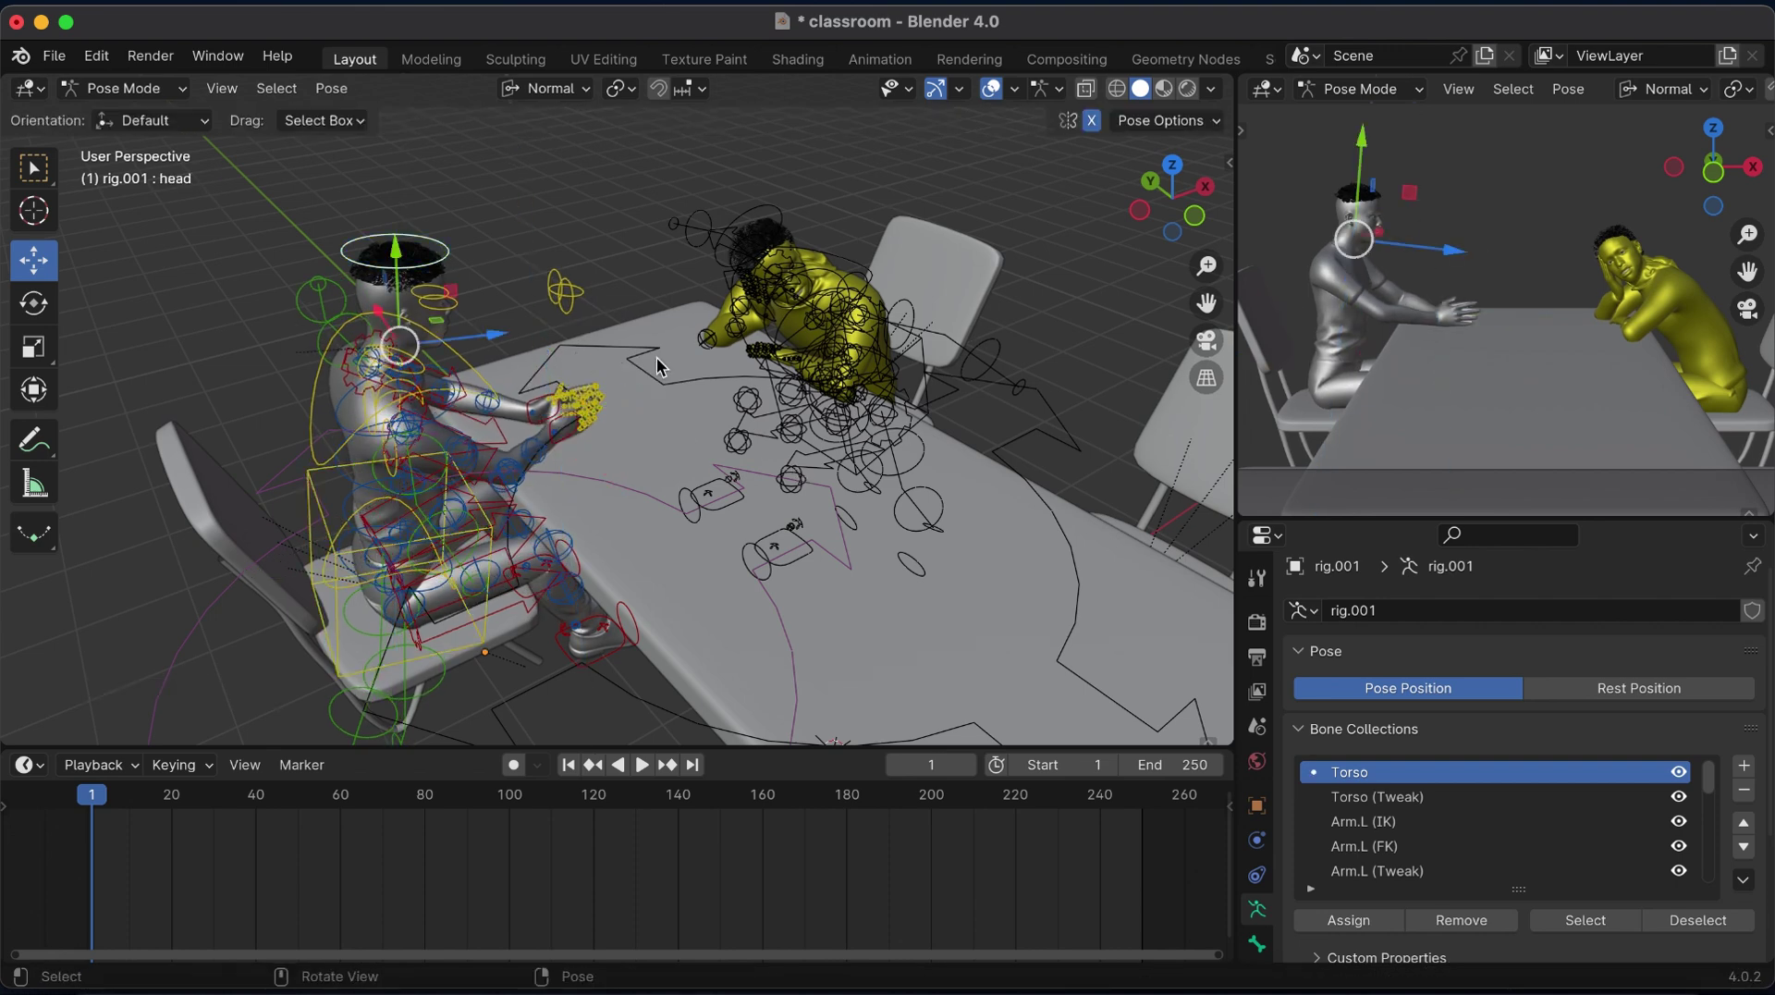
{"action": "left_click", "coordinate": [352, 451]}
{"action": "key", "text": "r"}
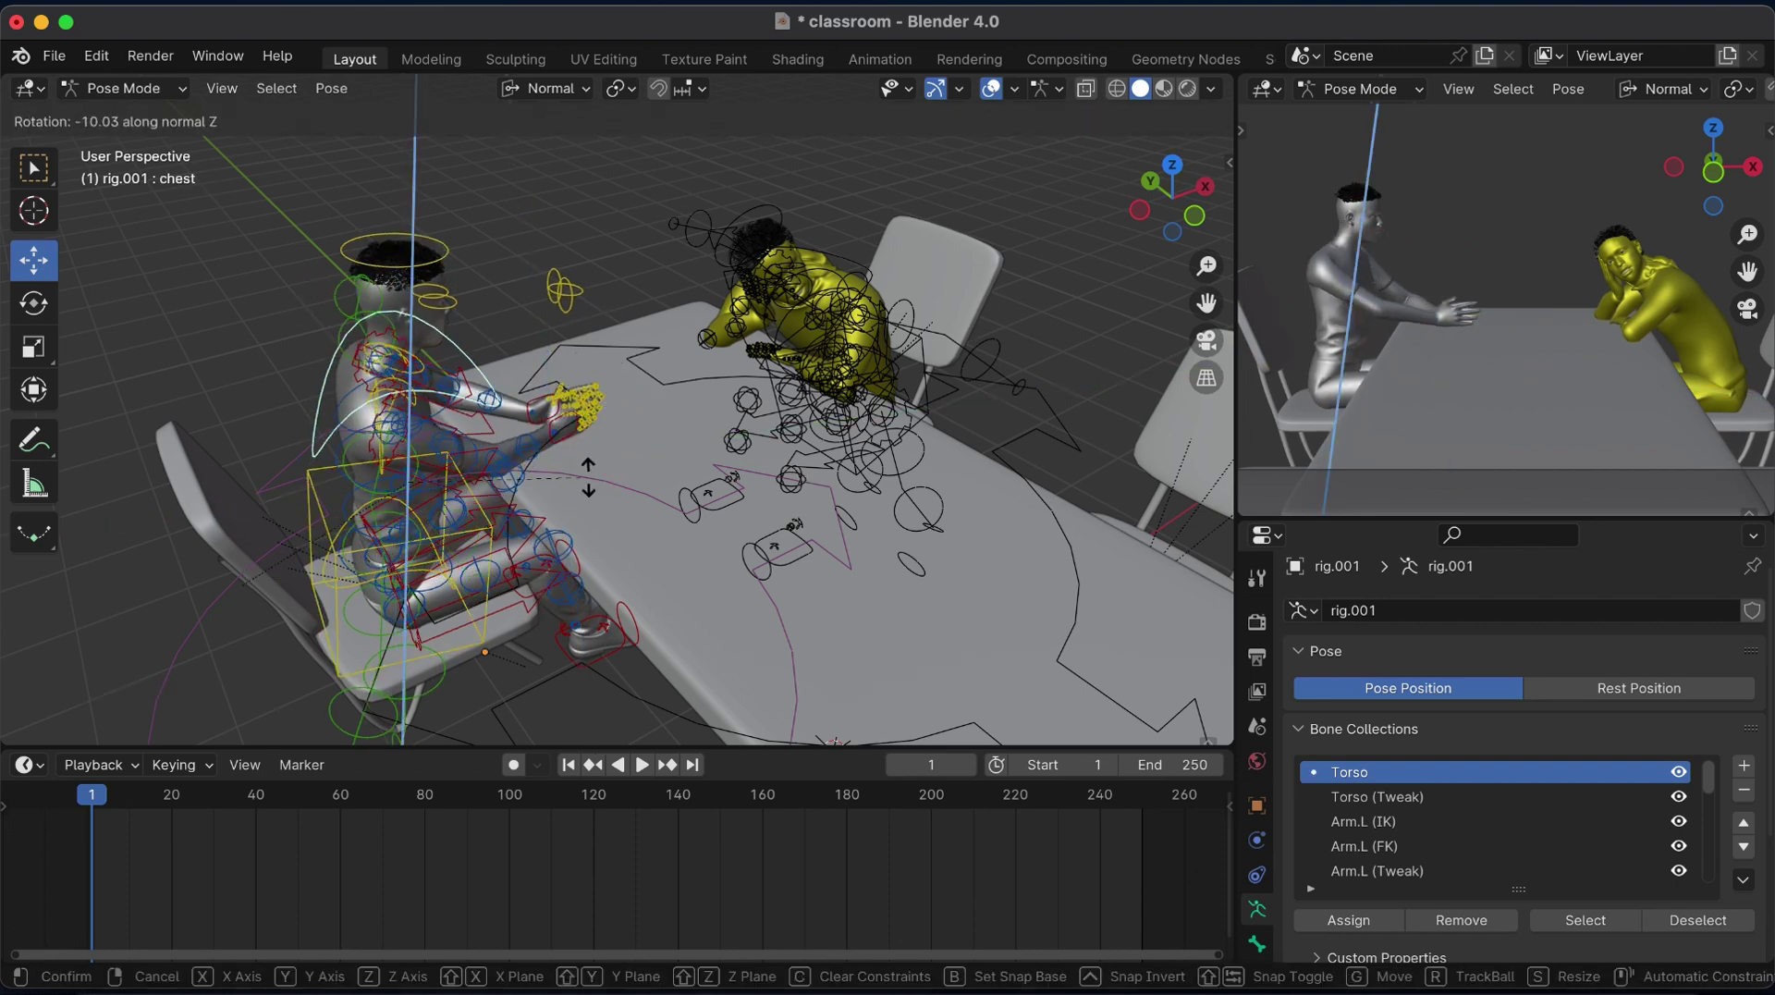
{"action": "left_click", "coordinate": [444, 254]}
{"action": "key", "text": "ctrl+z"}
{"action": "key", "text": "ctrl+z"}
{"action": "key", "text": "z"}
{"action": "left_click", "coordinate": [570, 388]}
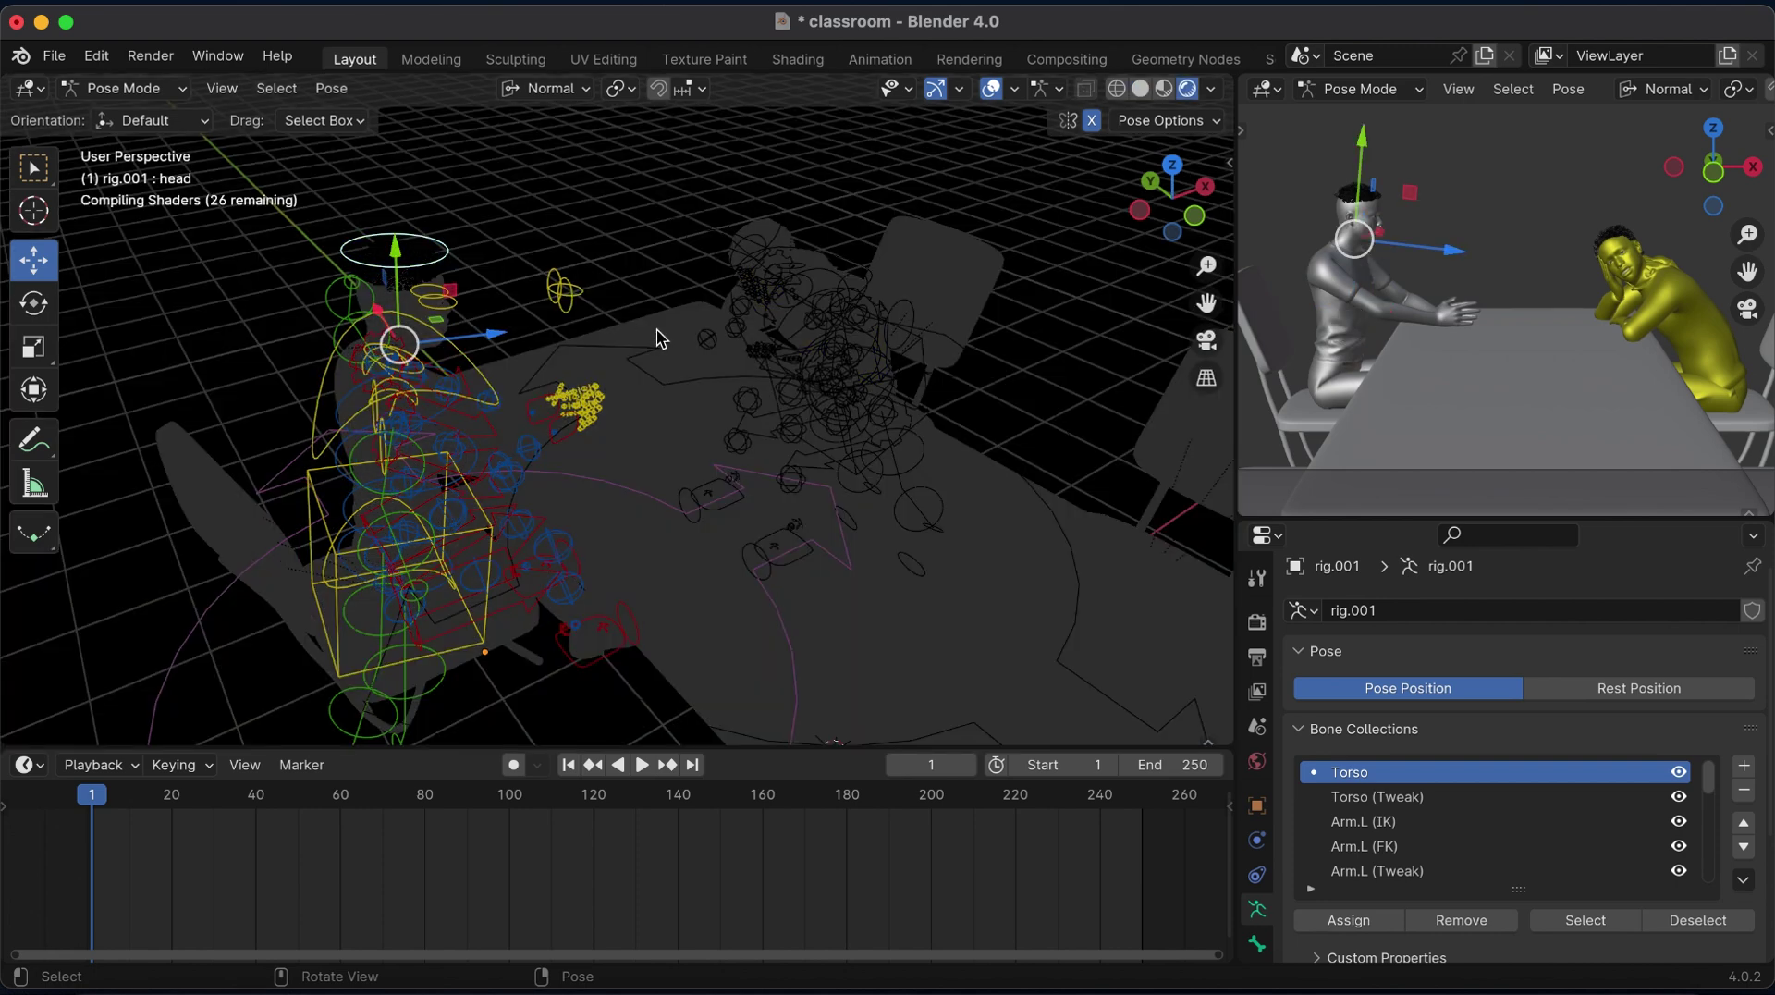
{"action": "left_click", "coordinate": [1142, 89]}
Turn the head around its Y axis.
{"action": "key", "text": "r"}
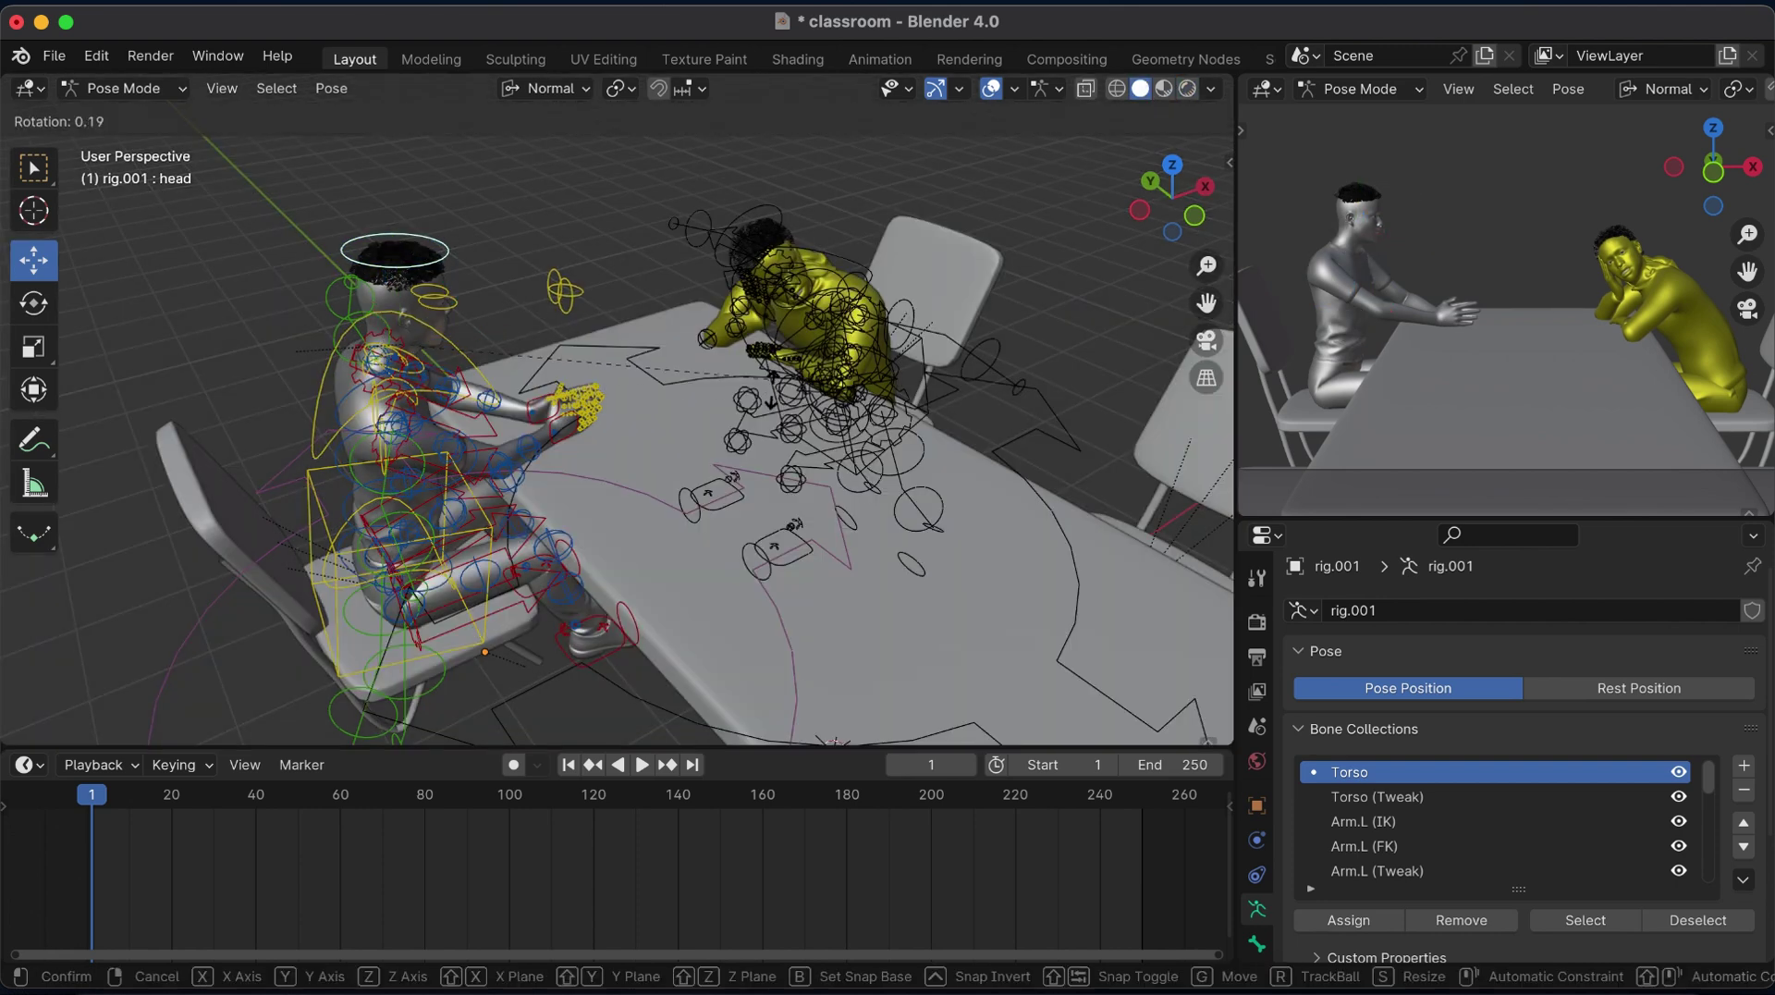
{"action": "key", "text": "y"}
{"action": "key", "text": "y"}
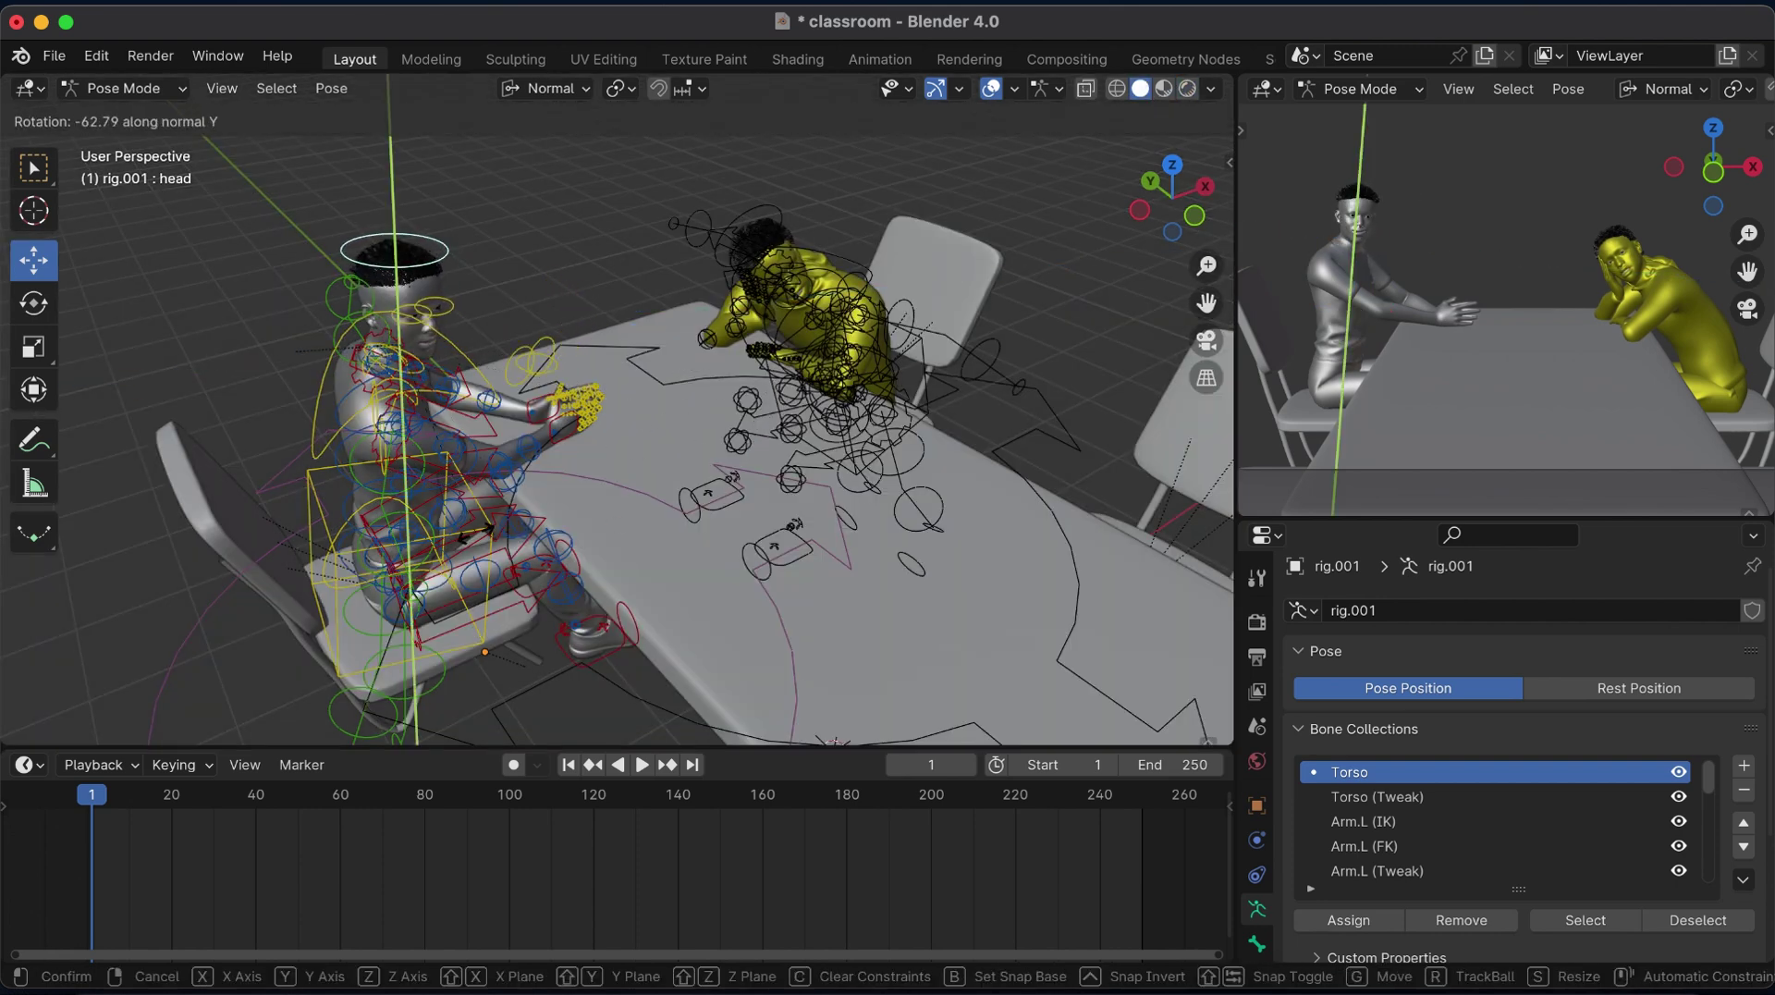
{"action": "left_click", "coordinate": [499, 532]}
{"action": "key", "text": "r"}
{"action": "key", "text": "z"}
{"action": "key", "text": "z"}
{"action": "key", "text": "Escape"}
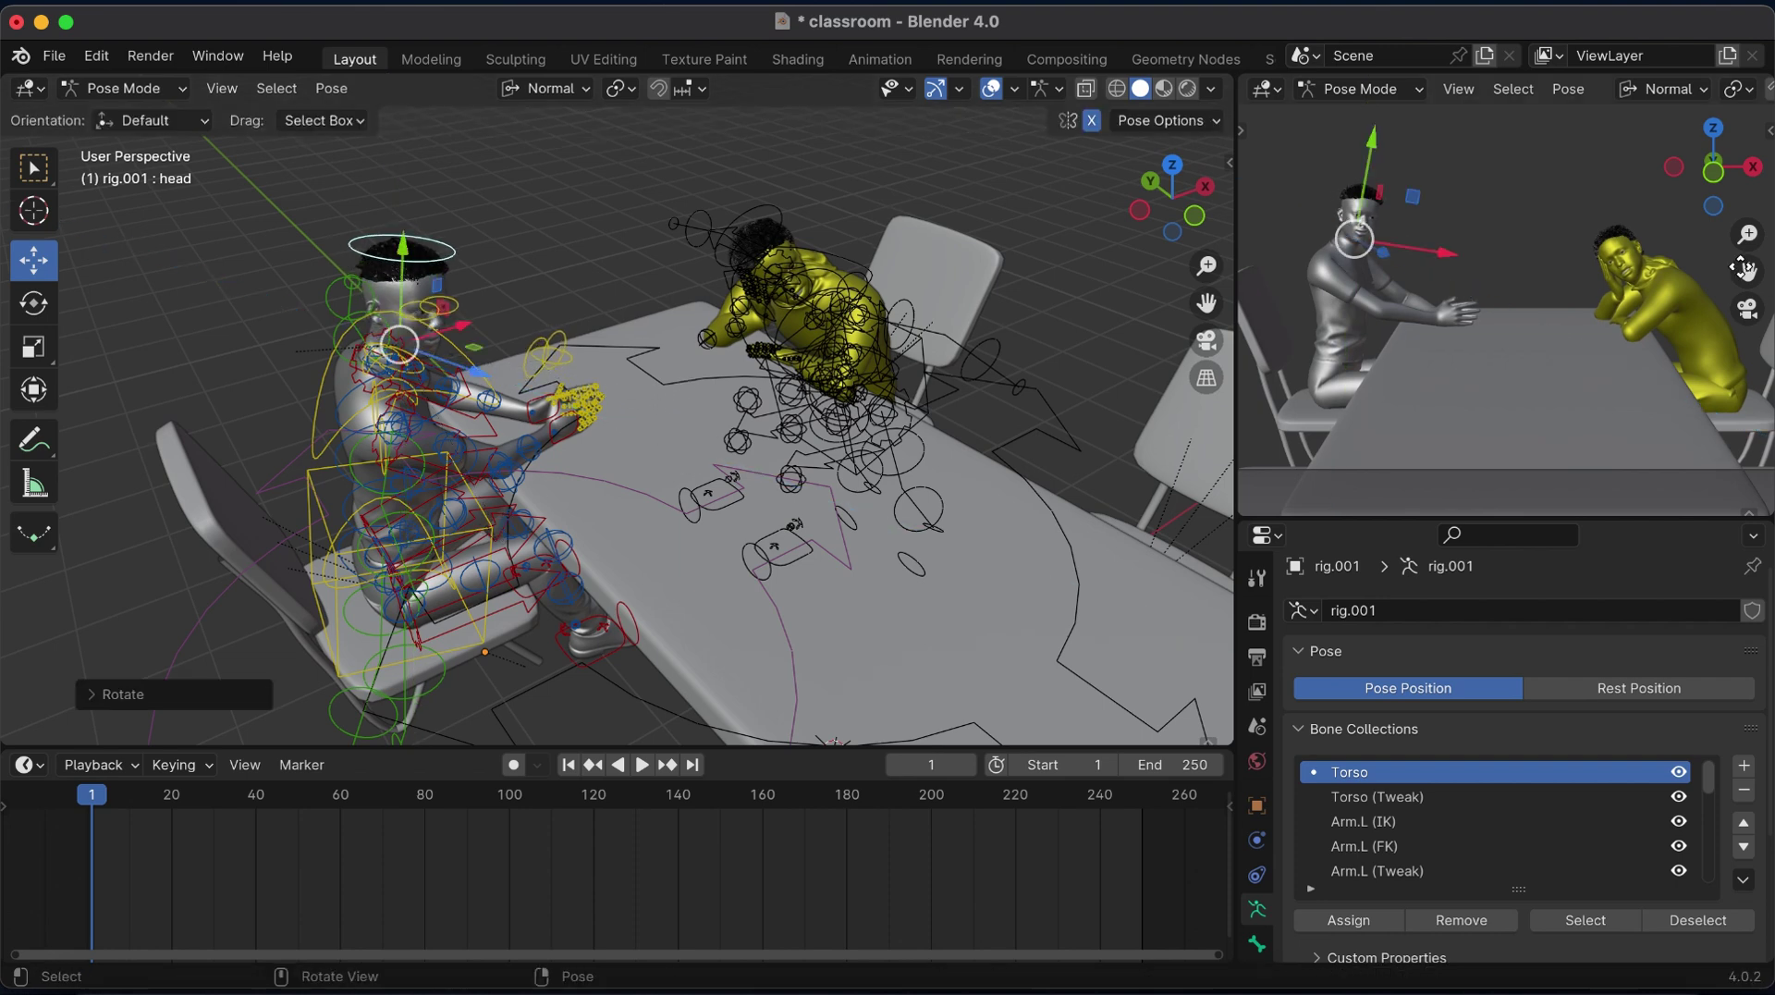
{"action": "left_click_drag", "start_coordinate": [1747, 270], "coordinate": [1715, 281]}
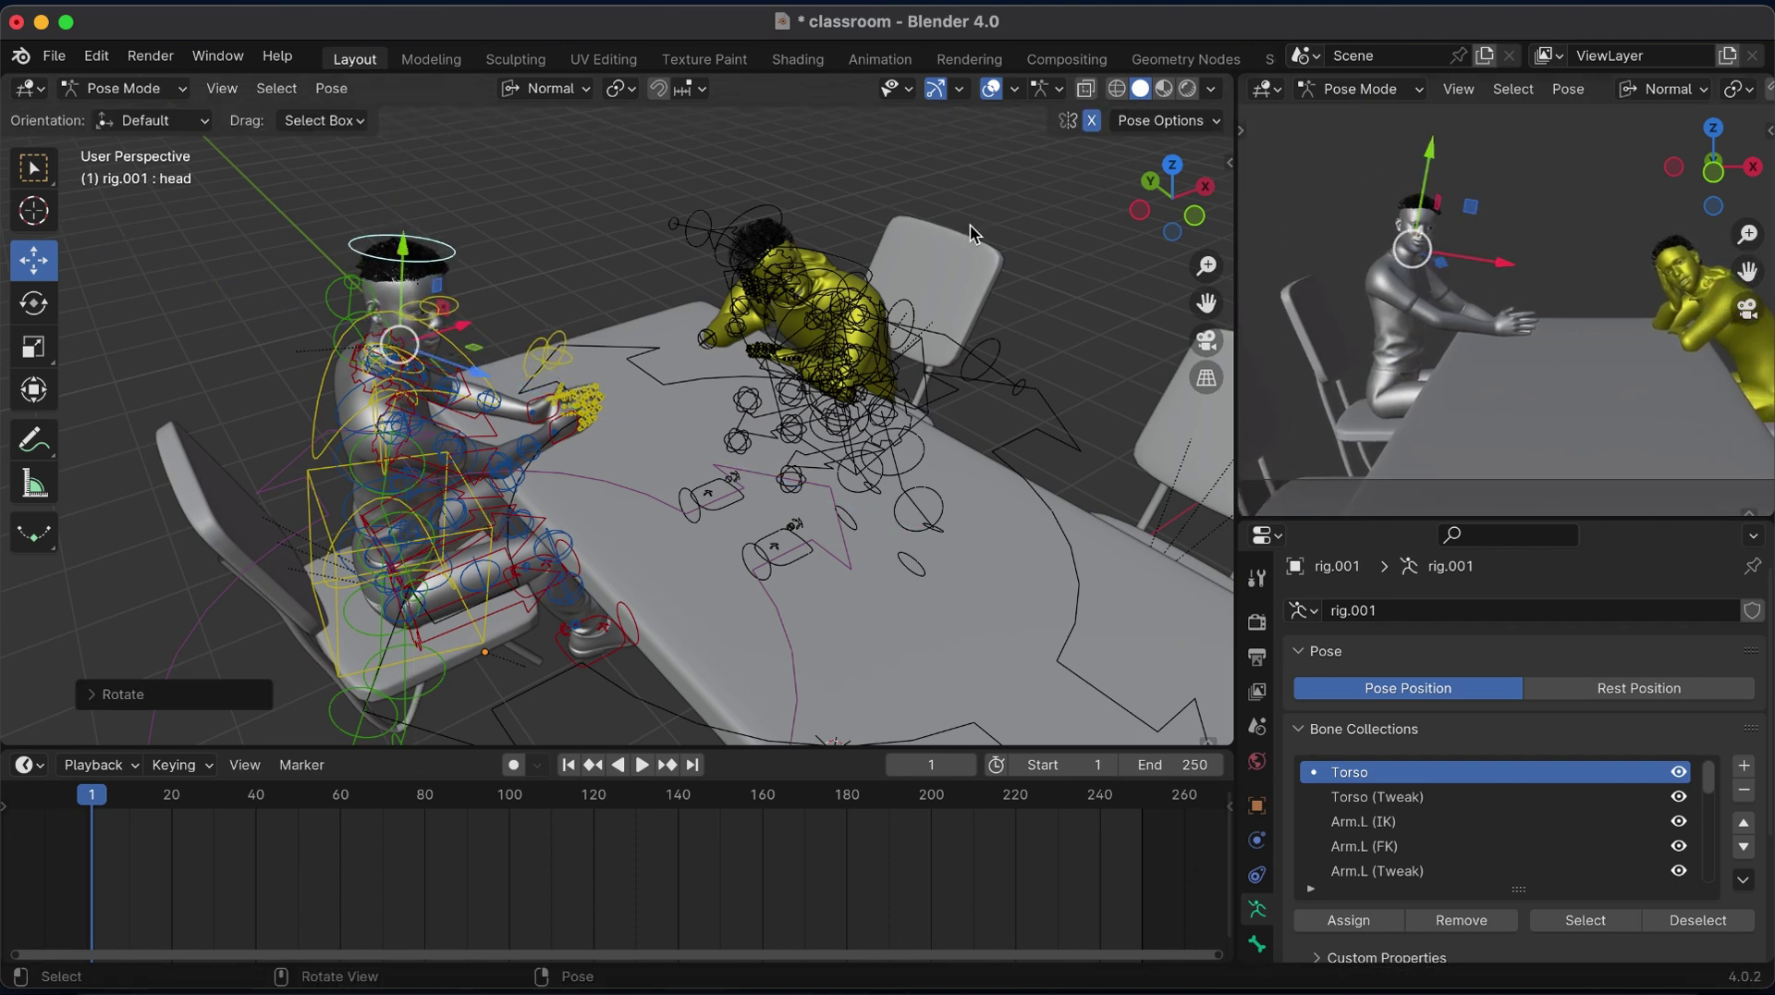
Rotate the upper spine control, redoing the first attempt.
{"action": "left_click", "coordinate": [344, 460]}
{"action": "key", "text": "r"}
{"action": "left_click", "coordinate": [407, 404]}
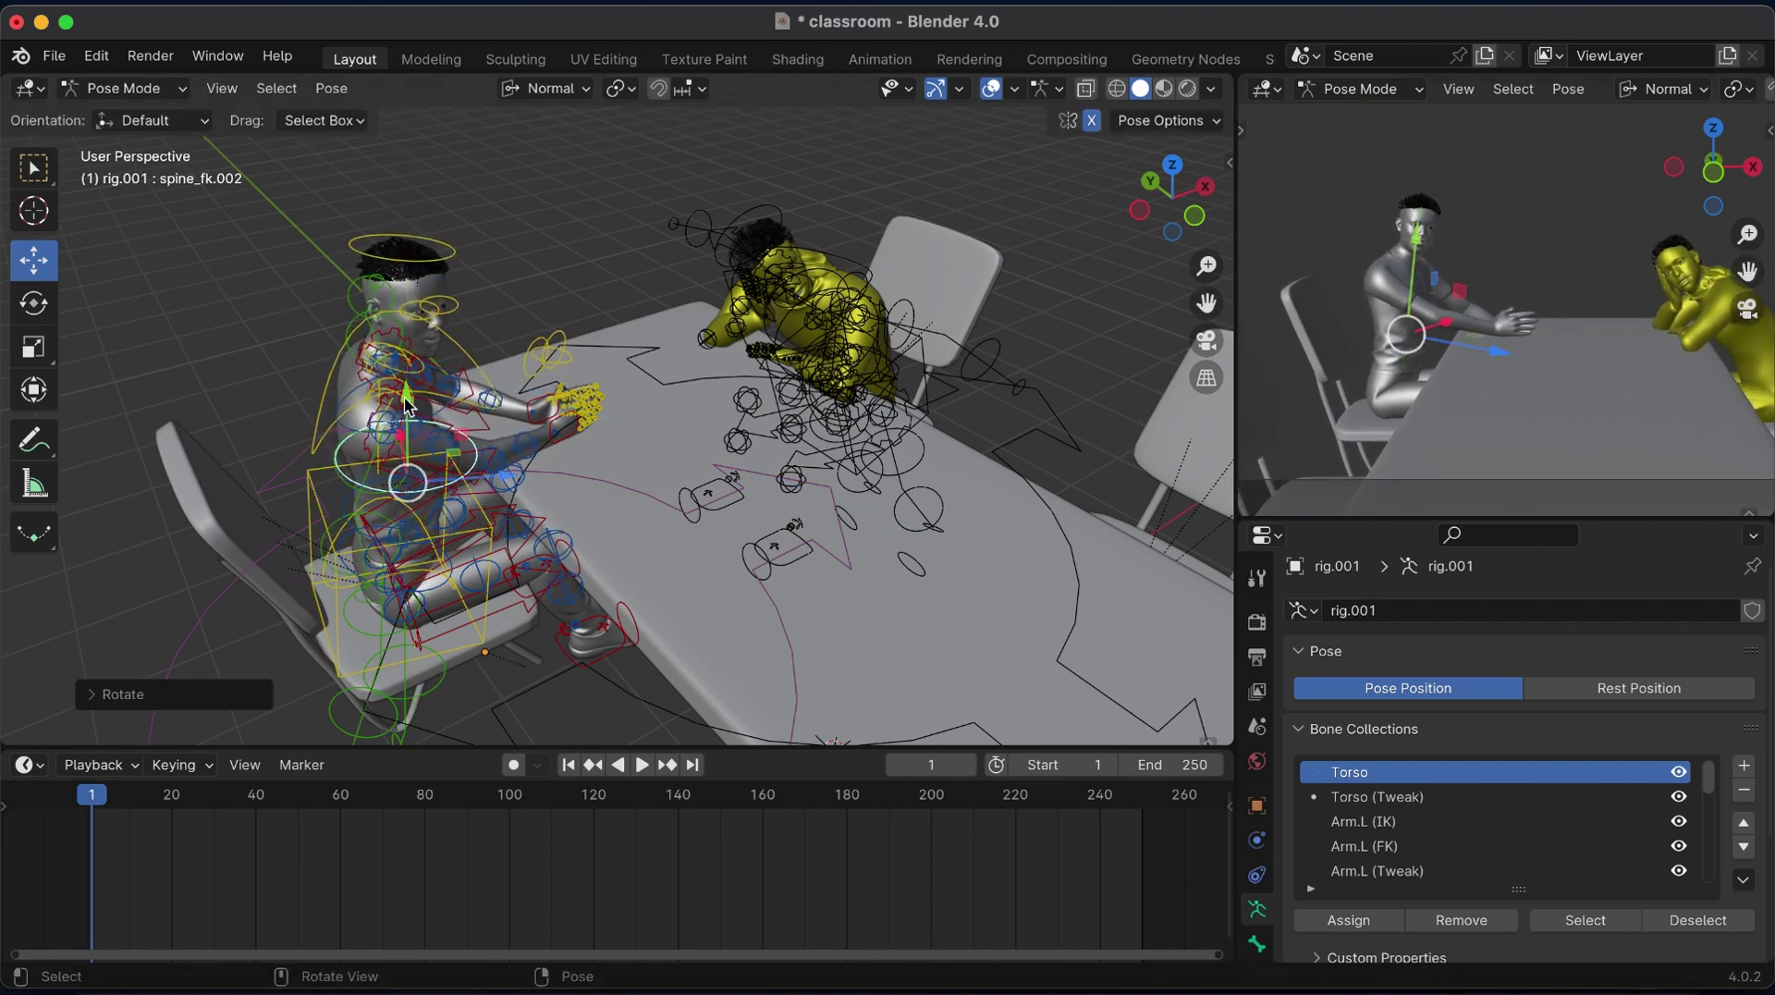
{"action": "key", "text": "ctrl+z"}
{"action": "key", "text": "r"}
{"action": "left_click", "coordinate": [553, 495]}
Turn the head again on its Z axis, then on its Y axis.
{"action": "left_click", "coordinate": [430, 227]}
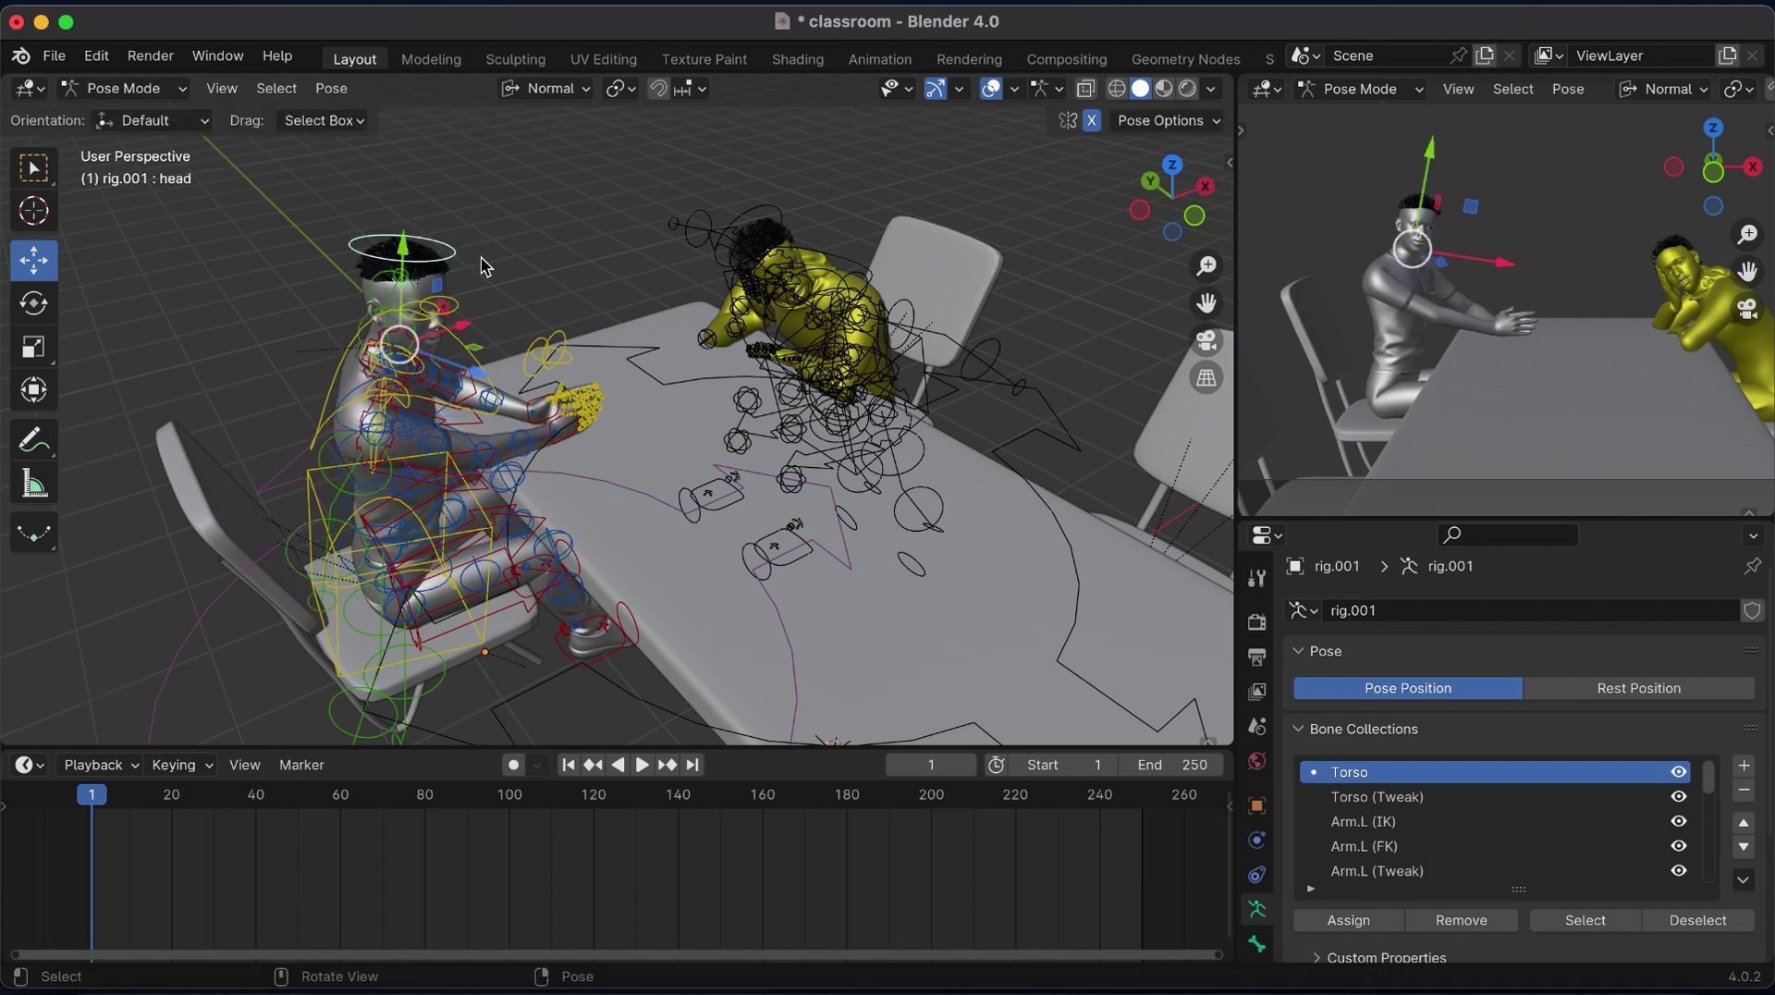
{"action": "key", "text": "r"}
{"action": "key", "text": "z"}
{"action": "left_click", "coordinate": [646, 382]}
{"action": "key", "text": "r"}
{"action": "key", "text": "y"}
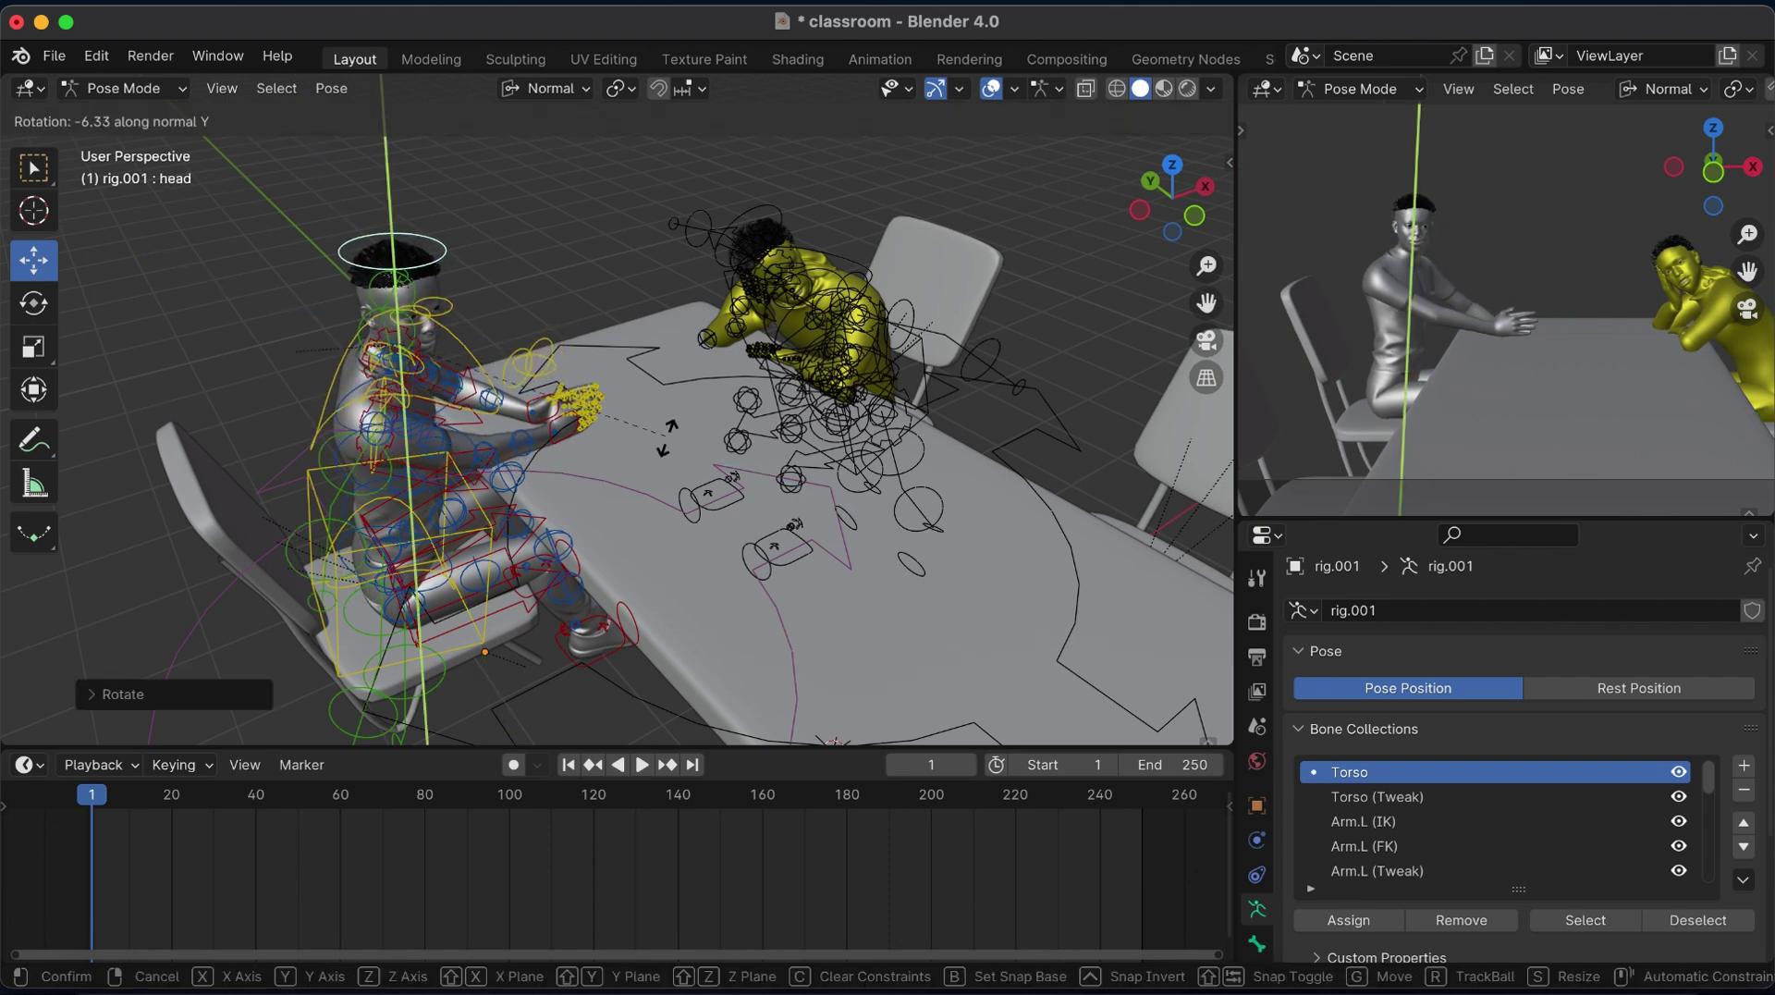
{"action": "left_click", "coordinate": [670, 425]}
Move the left chest control breast.L.003 to a new position.
{"action": "left_click", "coordinate": [562, 371]}
{"action": "key", "text": "g"}
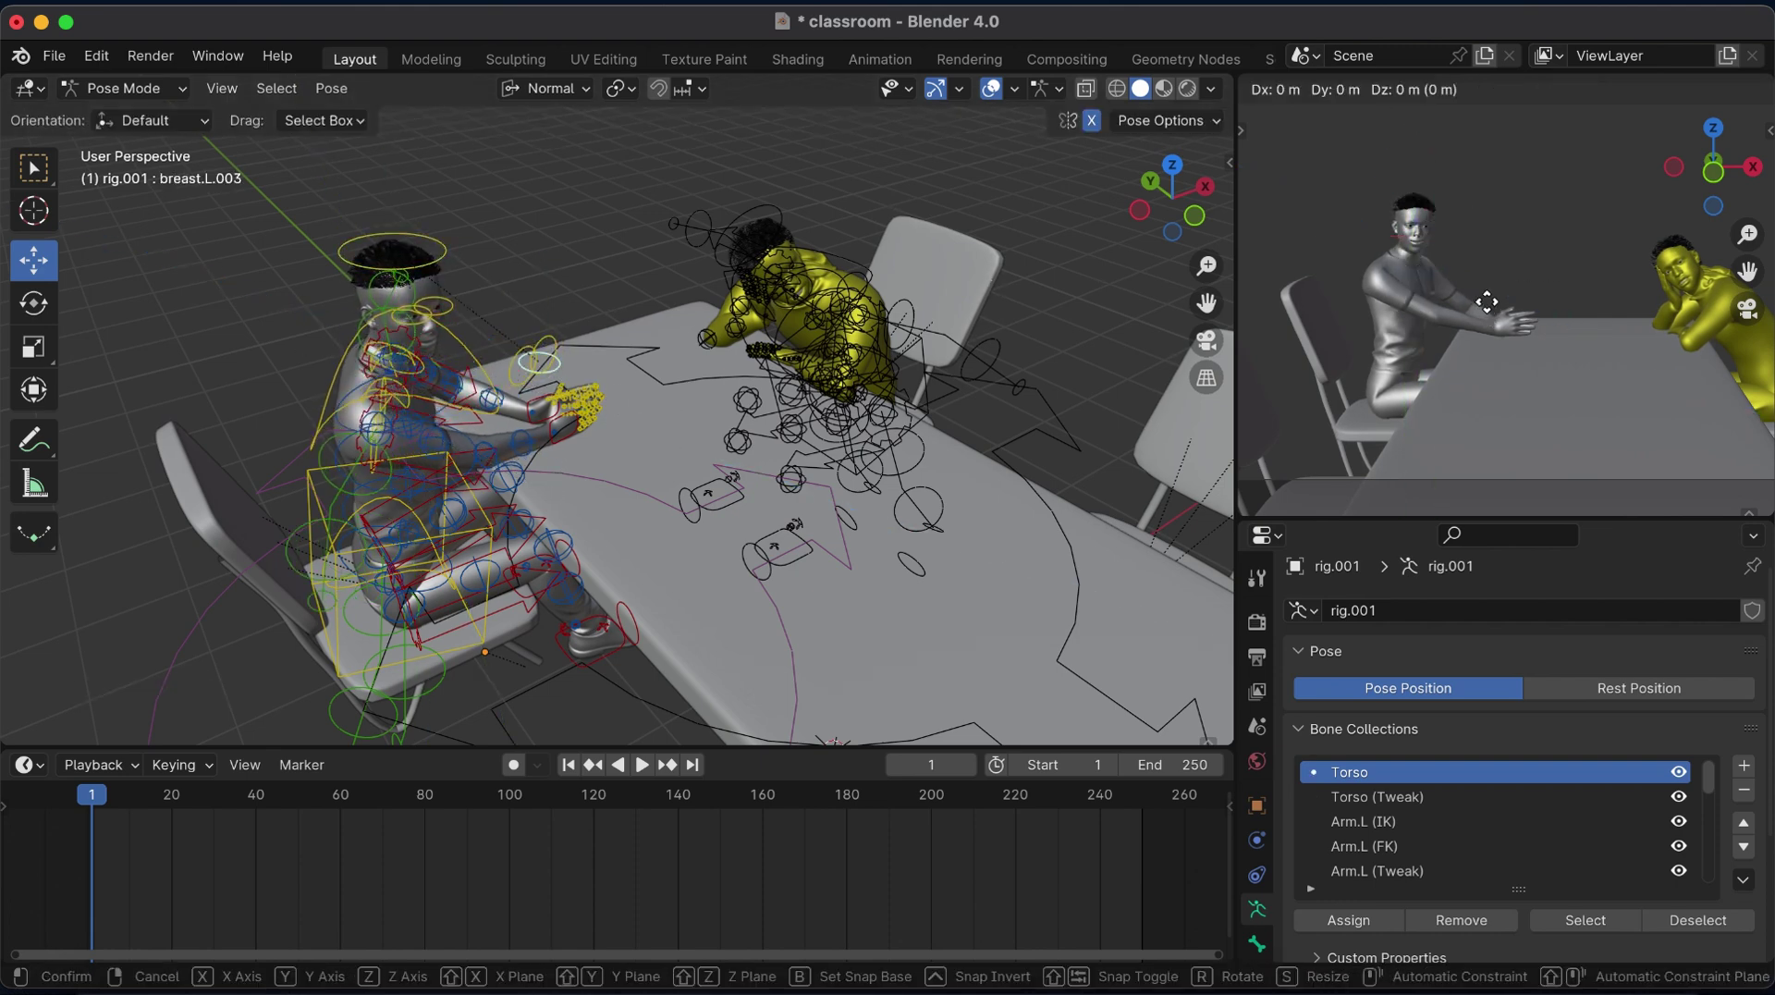
{"action": "left_click", "coordinate": [1474, 292]}
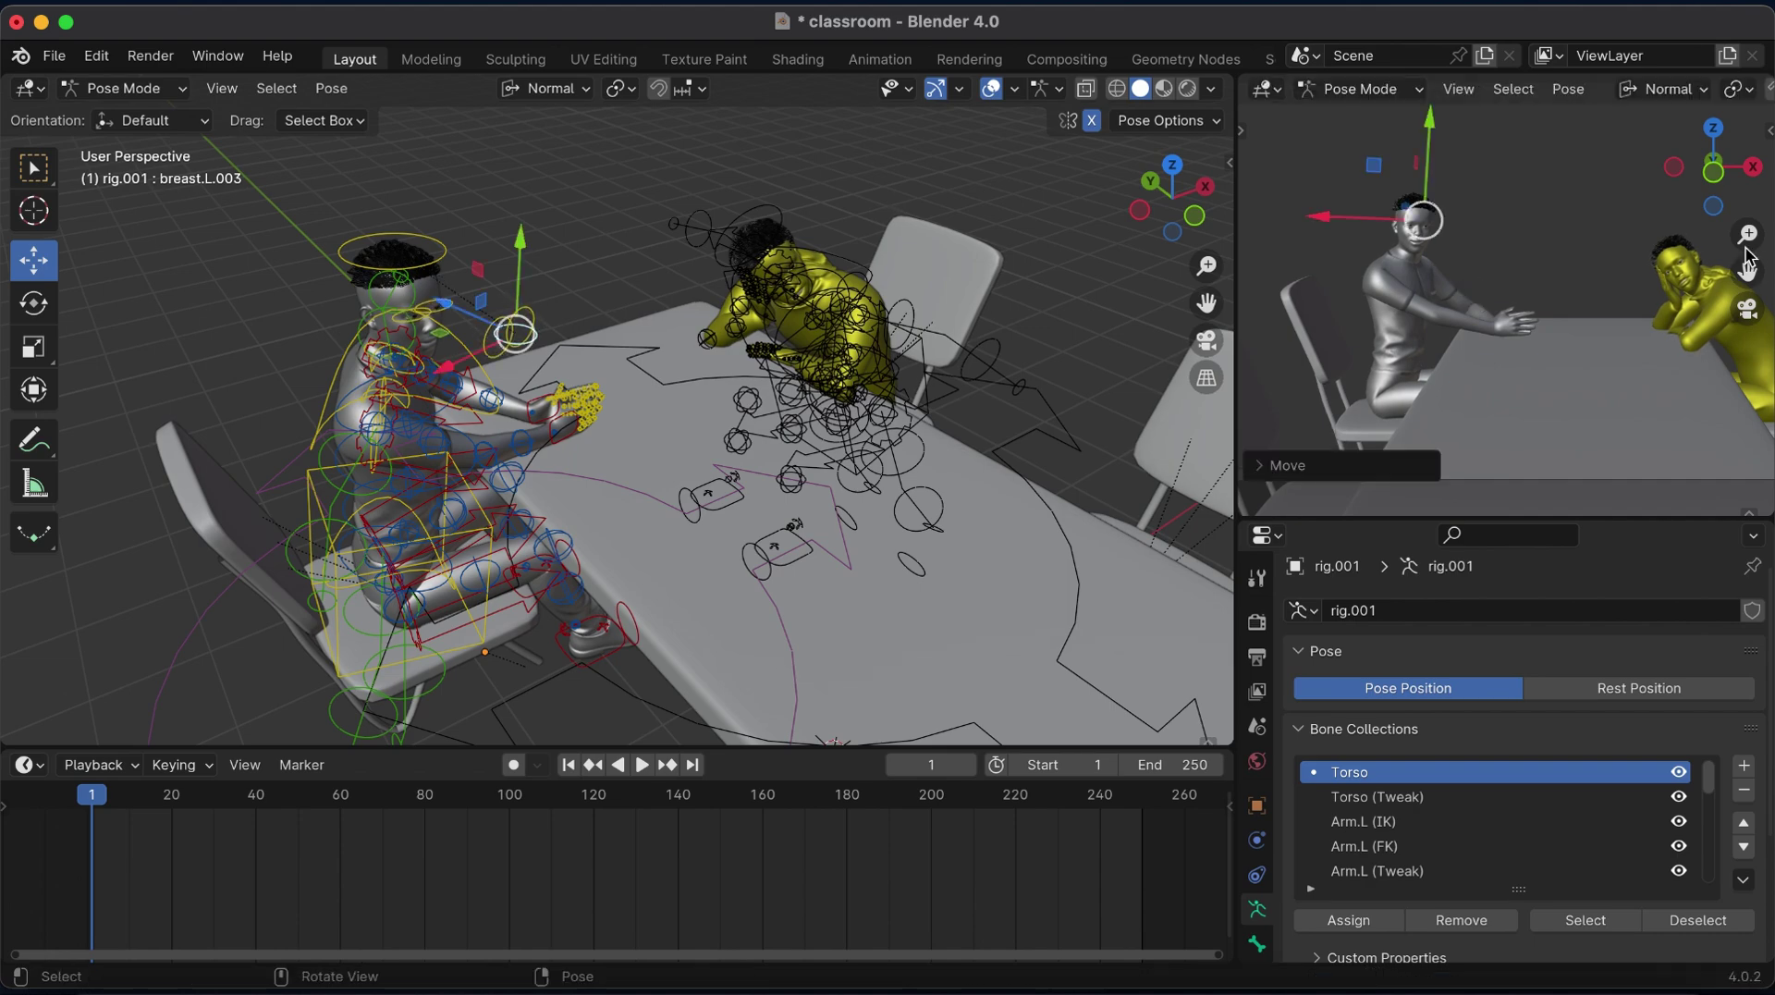
{"action": "left_click_drag", "start_coordinate": [1747, 234], "coordinate": [1747, 243]}
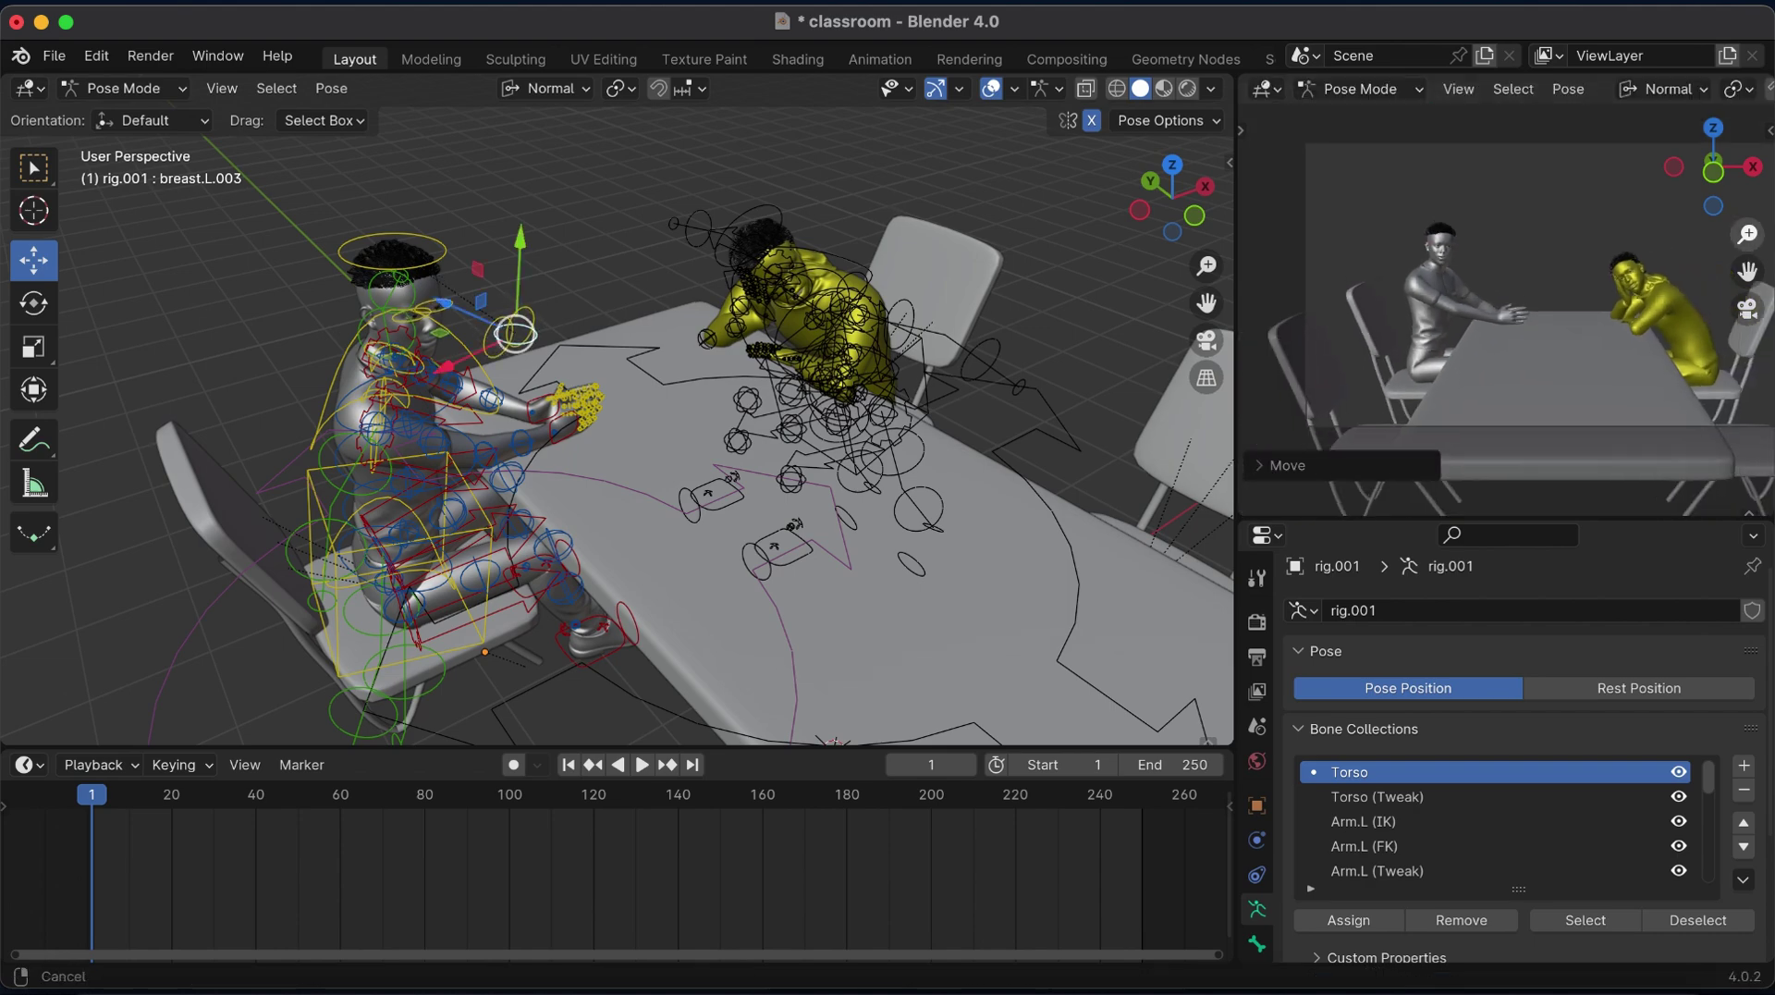
{"action": "left_click", "coordinate": [490, 466]}
{"action": "middle_click_drag", "start_coordinate": [490, 467], "coordinate": [571, 438]}
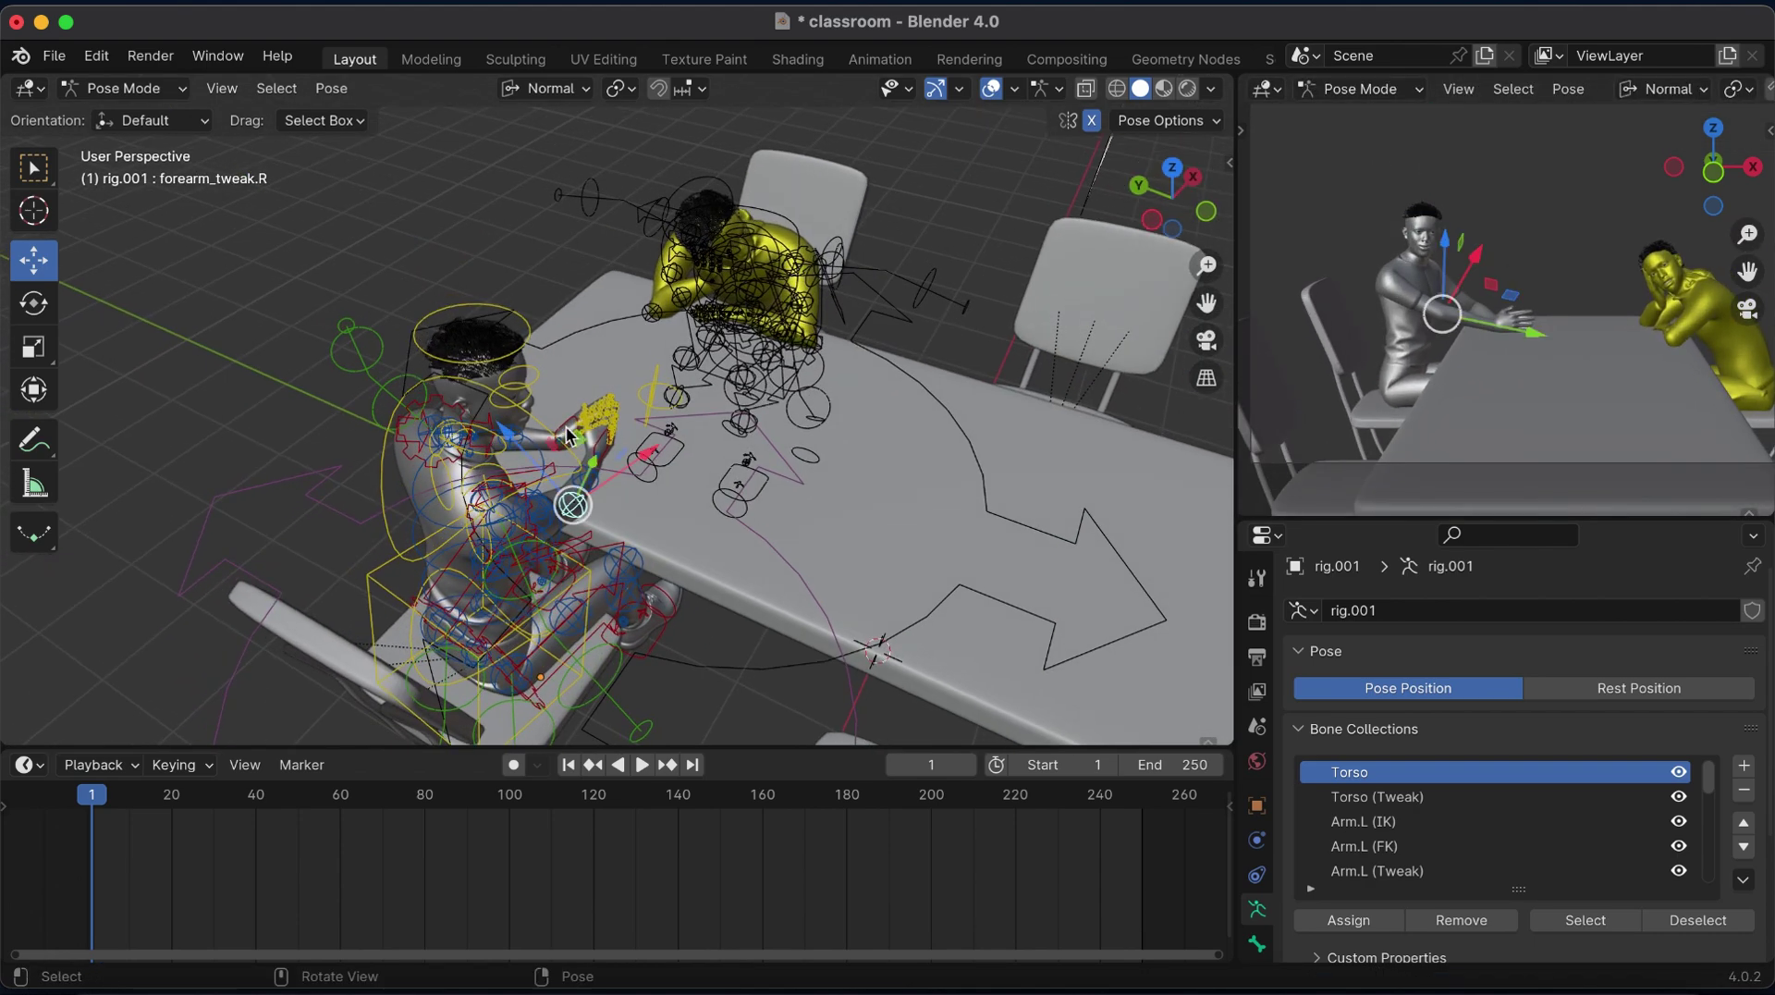
From the top view, move and rotate the right hand control hand_ik.R on the table.
{"action": "left_click", "coordinate": [573, 434]}
{"action": "left_click", "coordinate": [1172, 167]}
{"action": "key", "text": "g"}
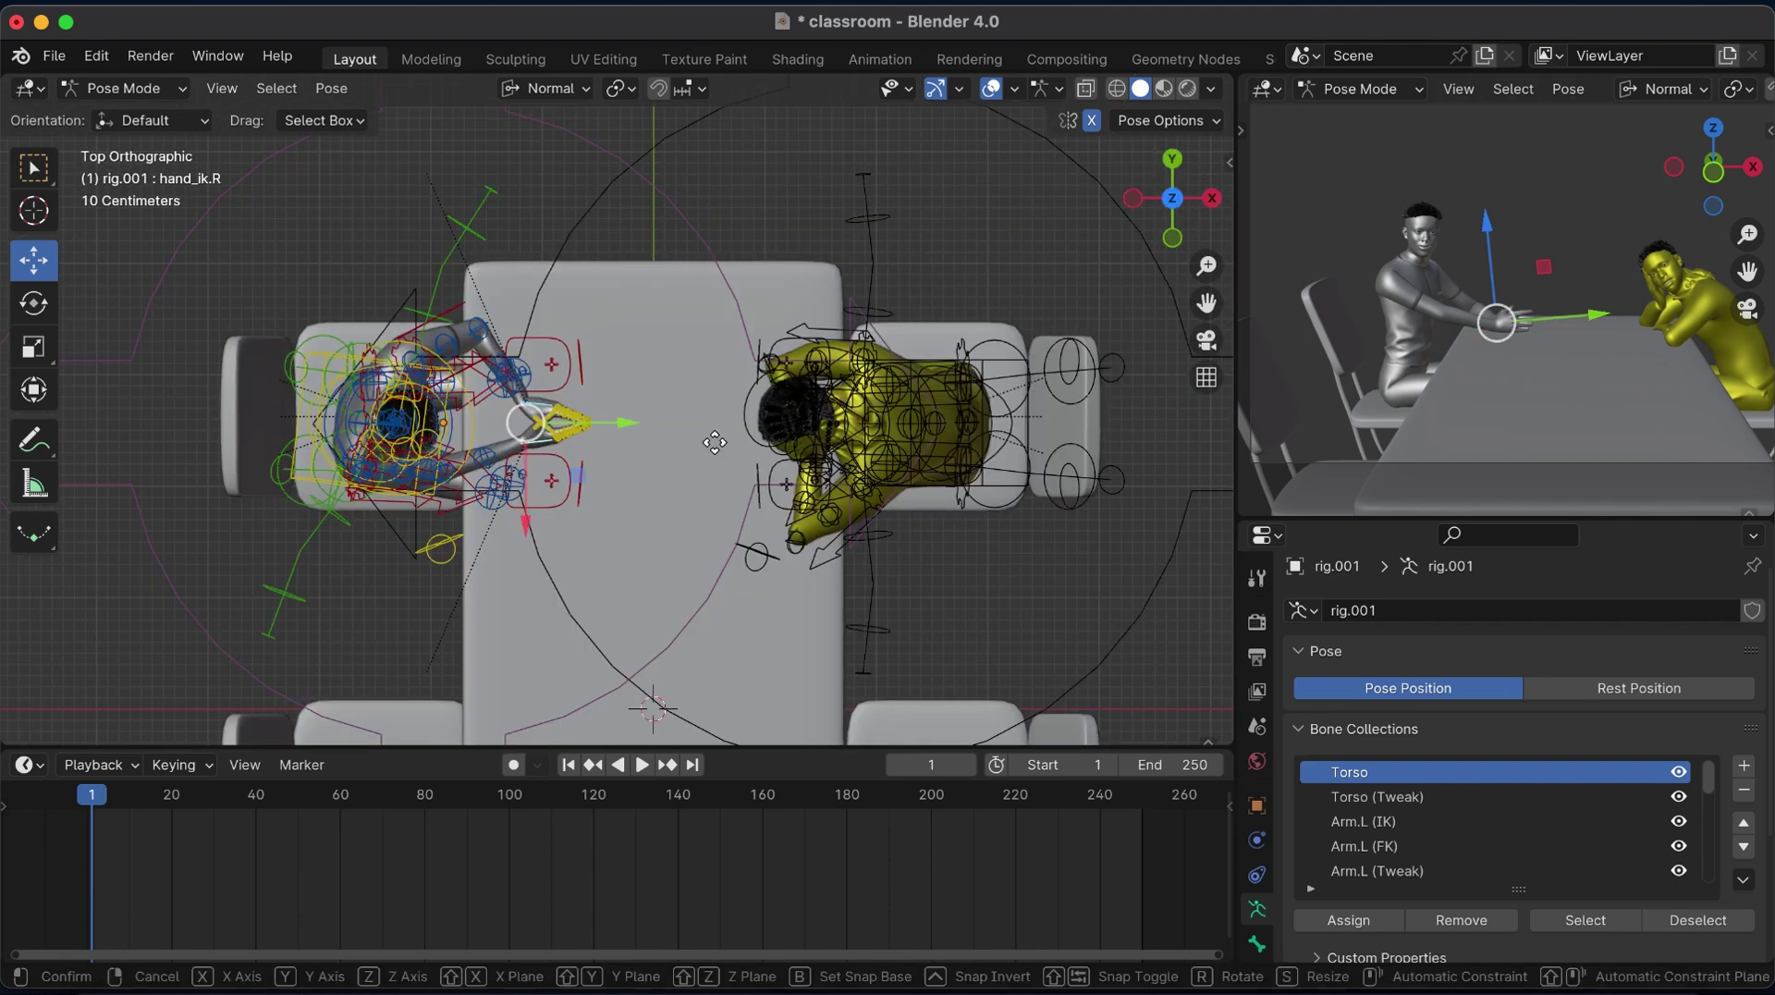
{"action": "key", "text": "Escape"}
{"action": "key", "text": "g"}
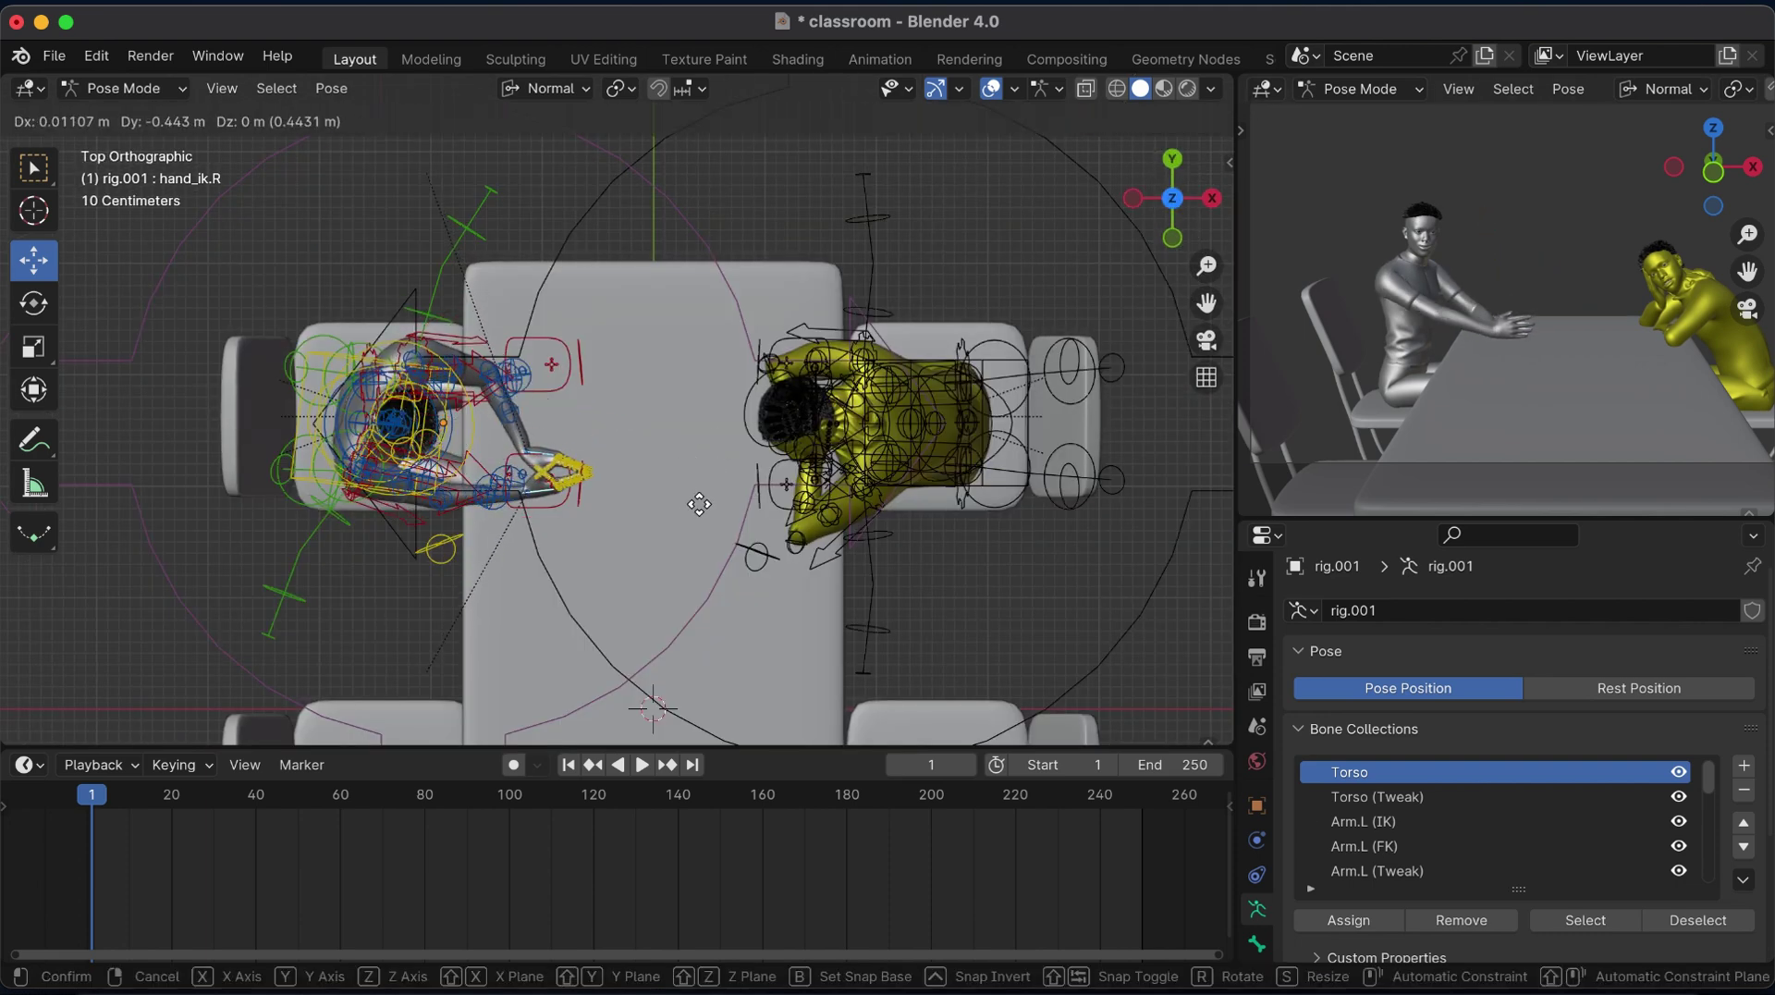
{"action": "left_click", "coordinate": [674, 496]}
{"action": "key", "text": "r"}
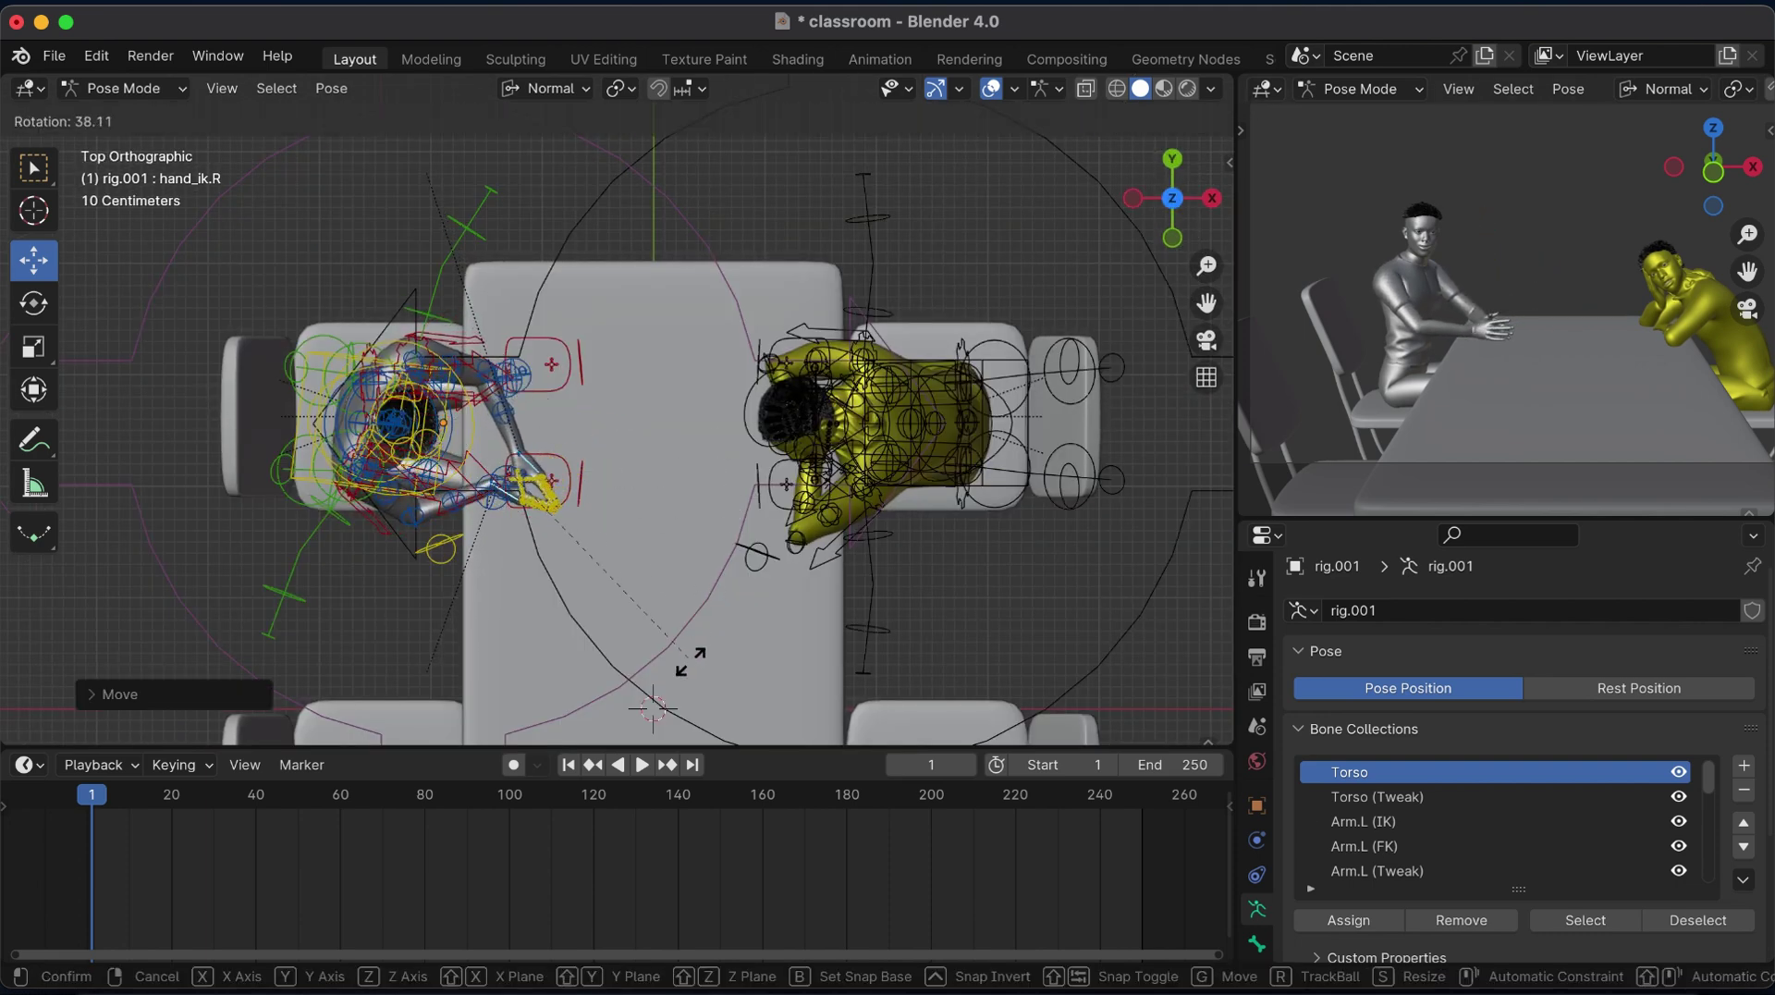
{"action": "left_click", "coordinate": [691, 662]}
Reposition the left forearm tweak bone forearm_tweak.L.
{"action": "left_click", "coordinate": [494, 383]}
{"action": "middle_click_drag", "start_coordinate": [564, 375], "coordinate": [753, 349]}
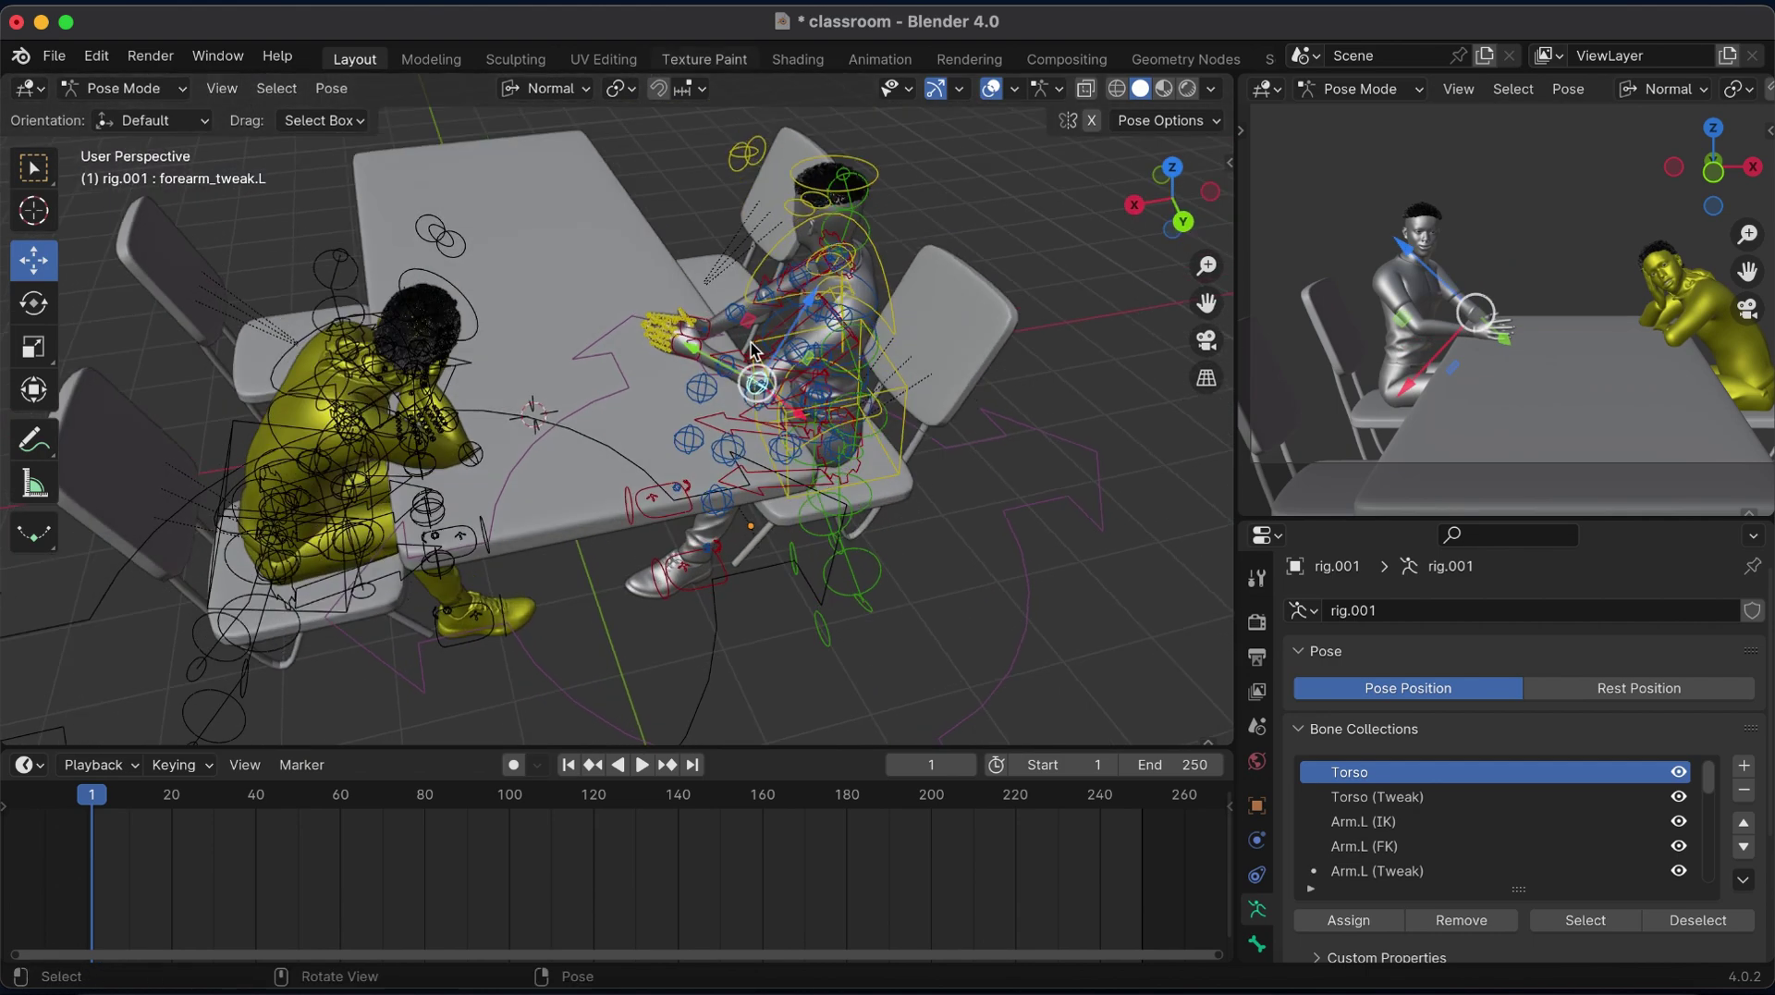
{"action": "left_click_drag", "start_coordinate": [1157, 190], "coordinate": [1178, 176]}
{"action": "key", "text": "g"}
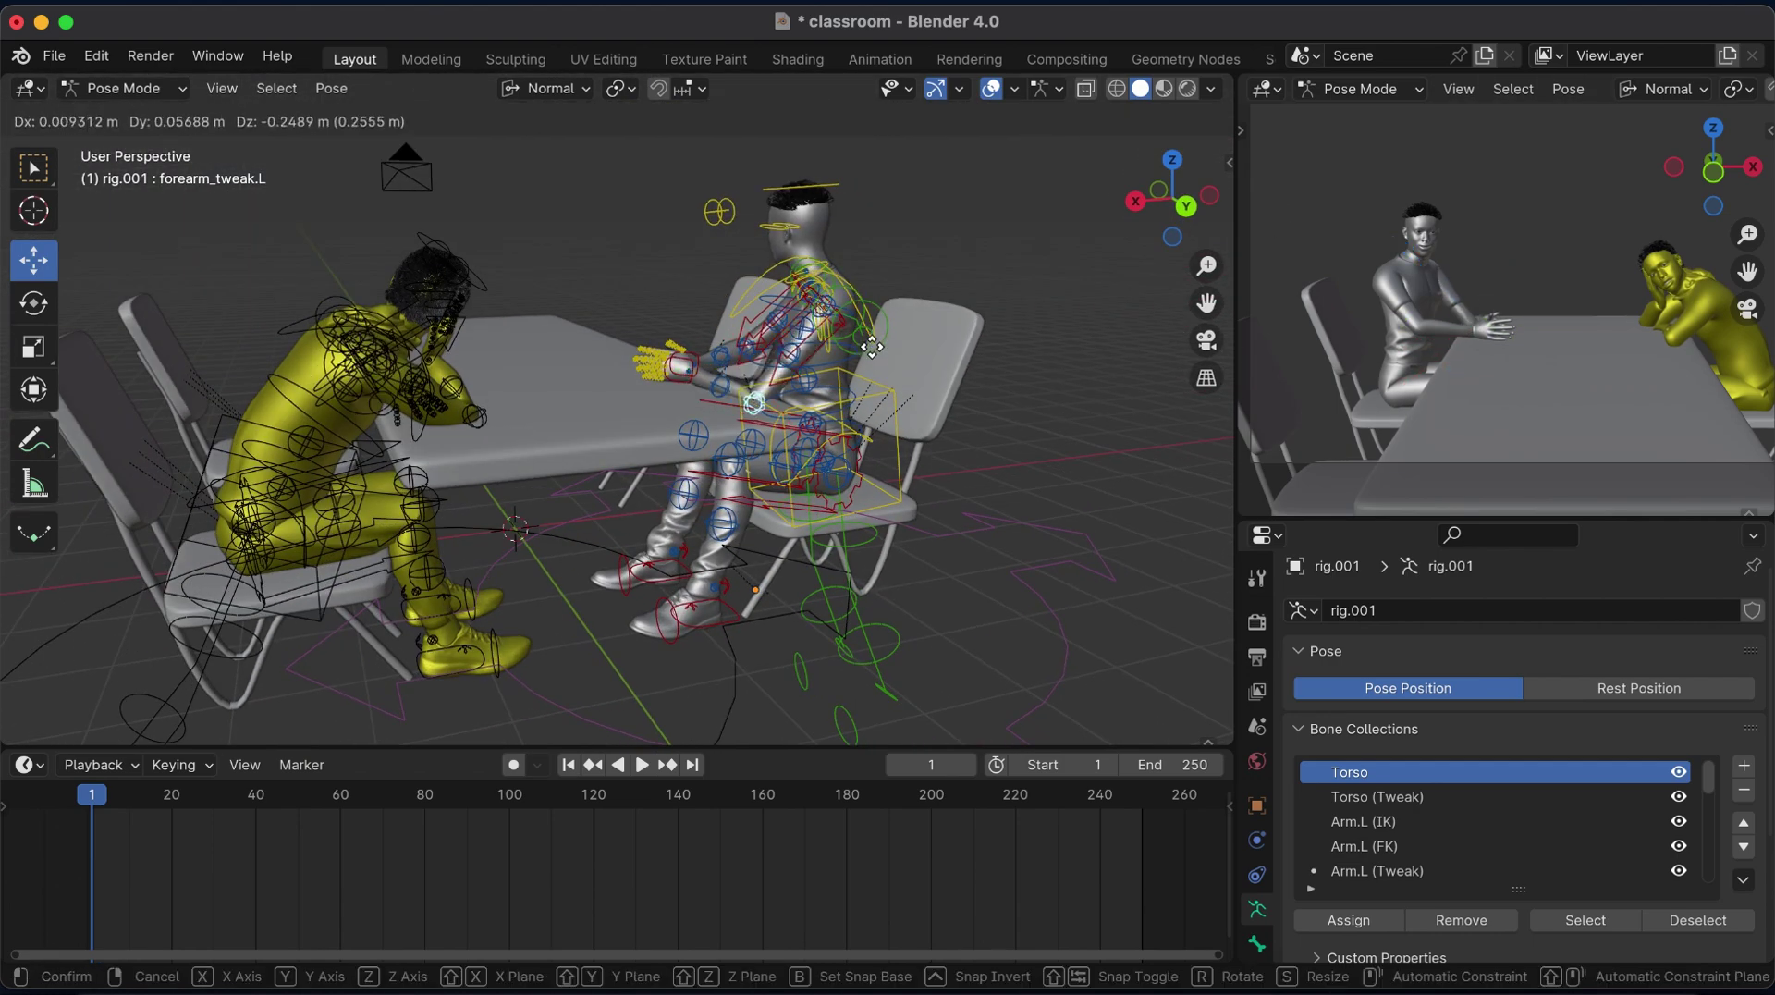
{"action": "left_click", "coordinate": [871, 341]}
Move the right forearm tweak bone forearm_tweak.R along the X axis.
{"action": "left_click", "coordinate": [756, 355]}
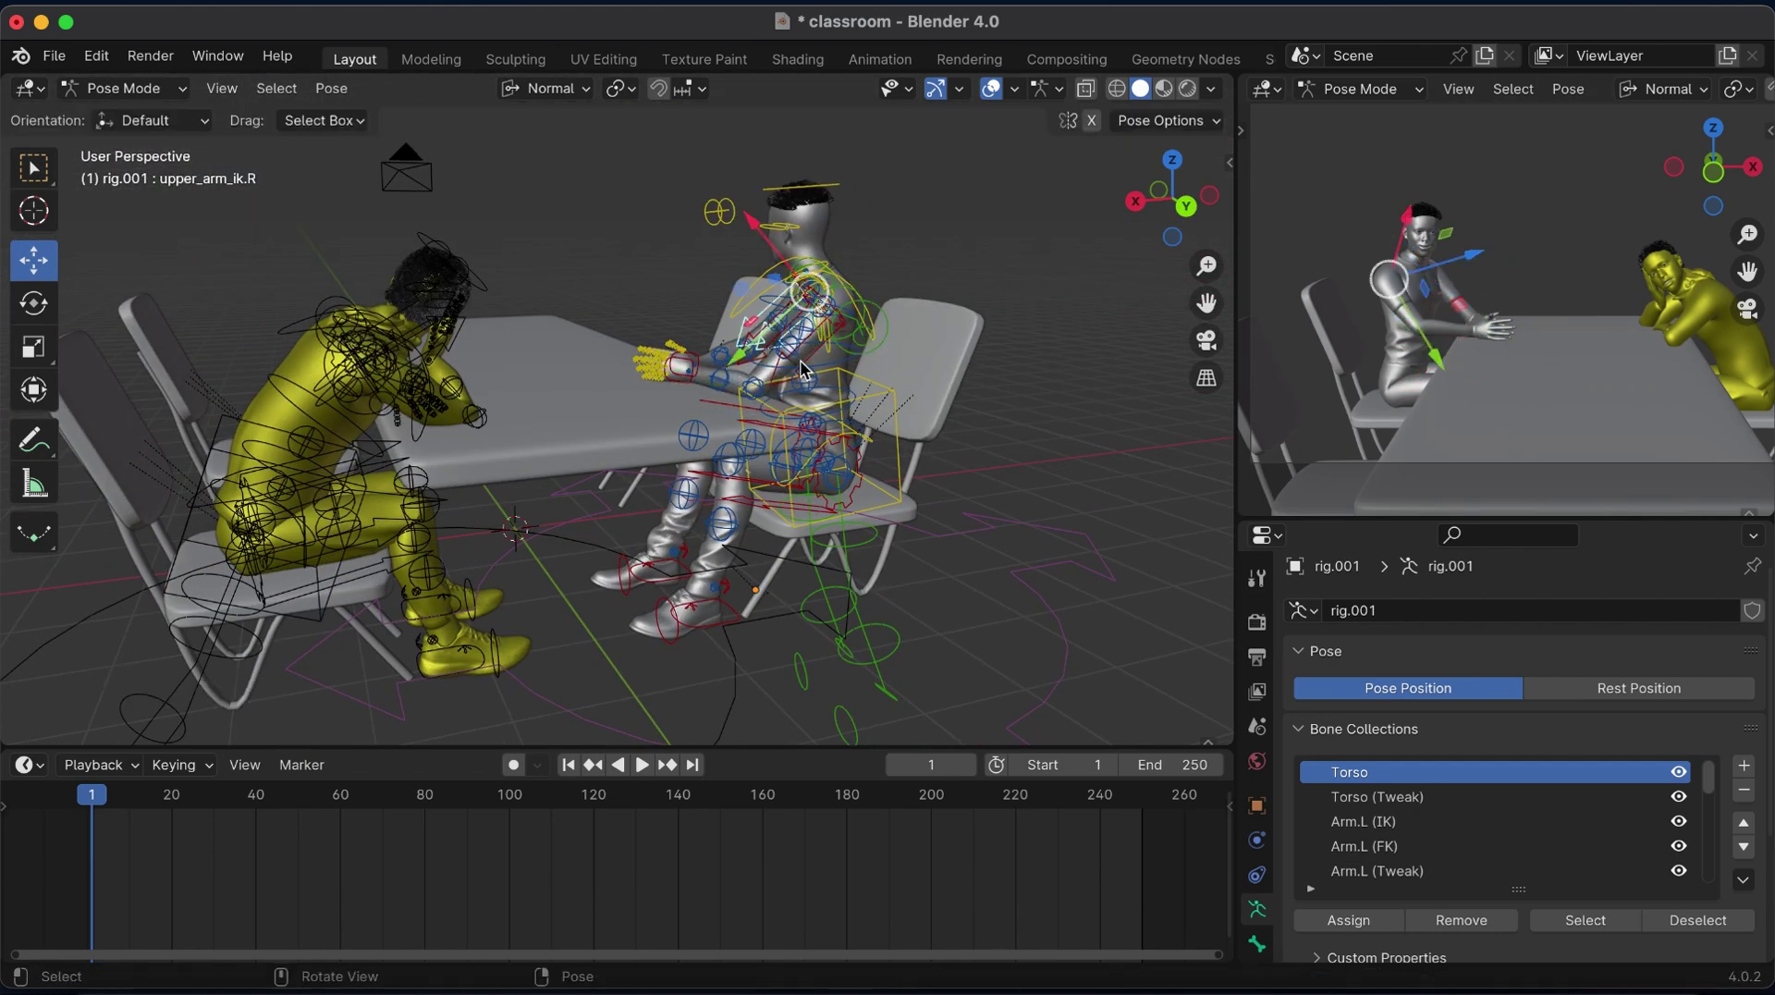
{"action": "left_click", "coordinate": [749, 359]}
{"action": "left_click", "coordinate": [749, 359]}
{"action": "left_click_drag", "start_coordinate": [1170, 198], "coordinate": [672, 427]}
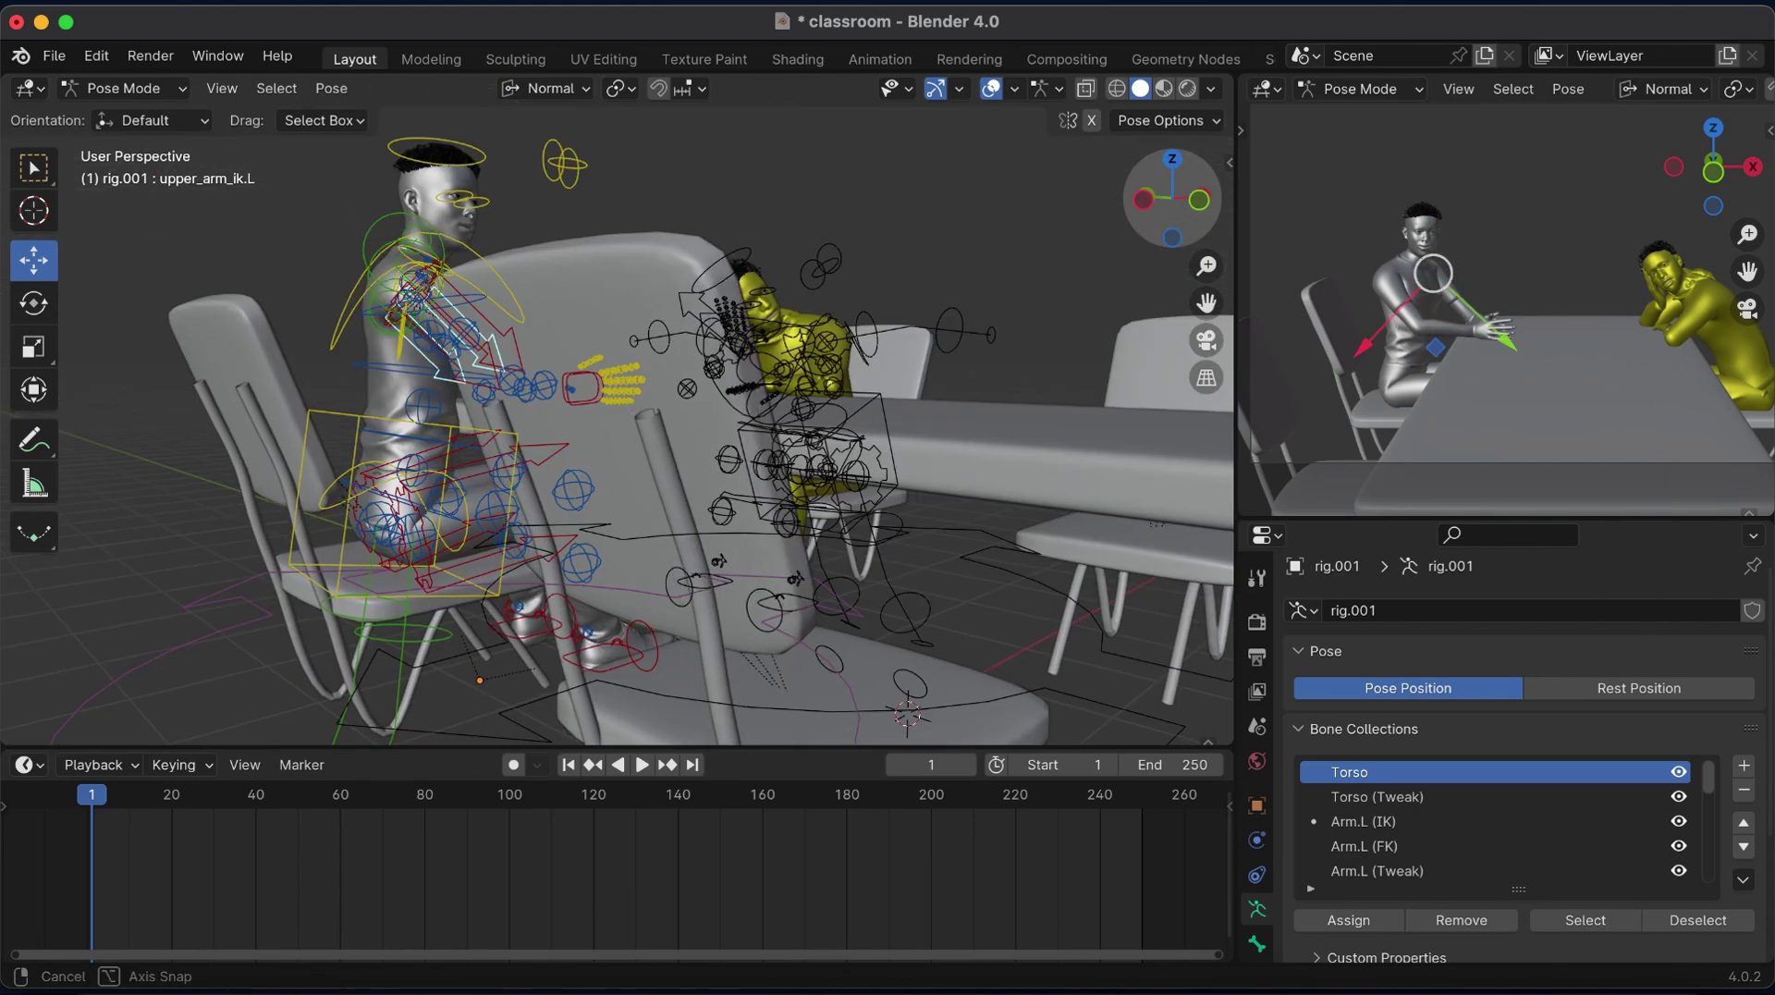
{"action": "left_click", "coordinate": [665, 421]}
{"action": "key", "text": "g"}
{"action": "key", "text": "x"}
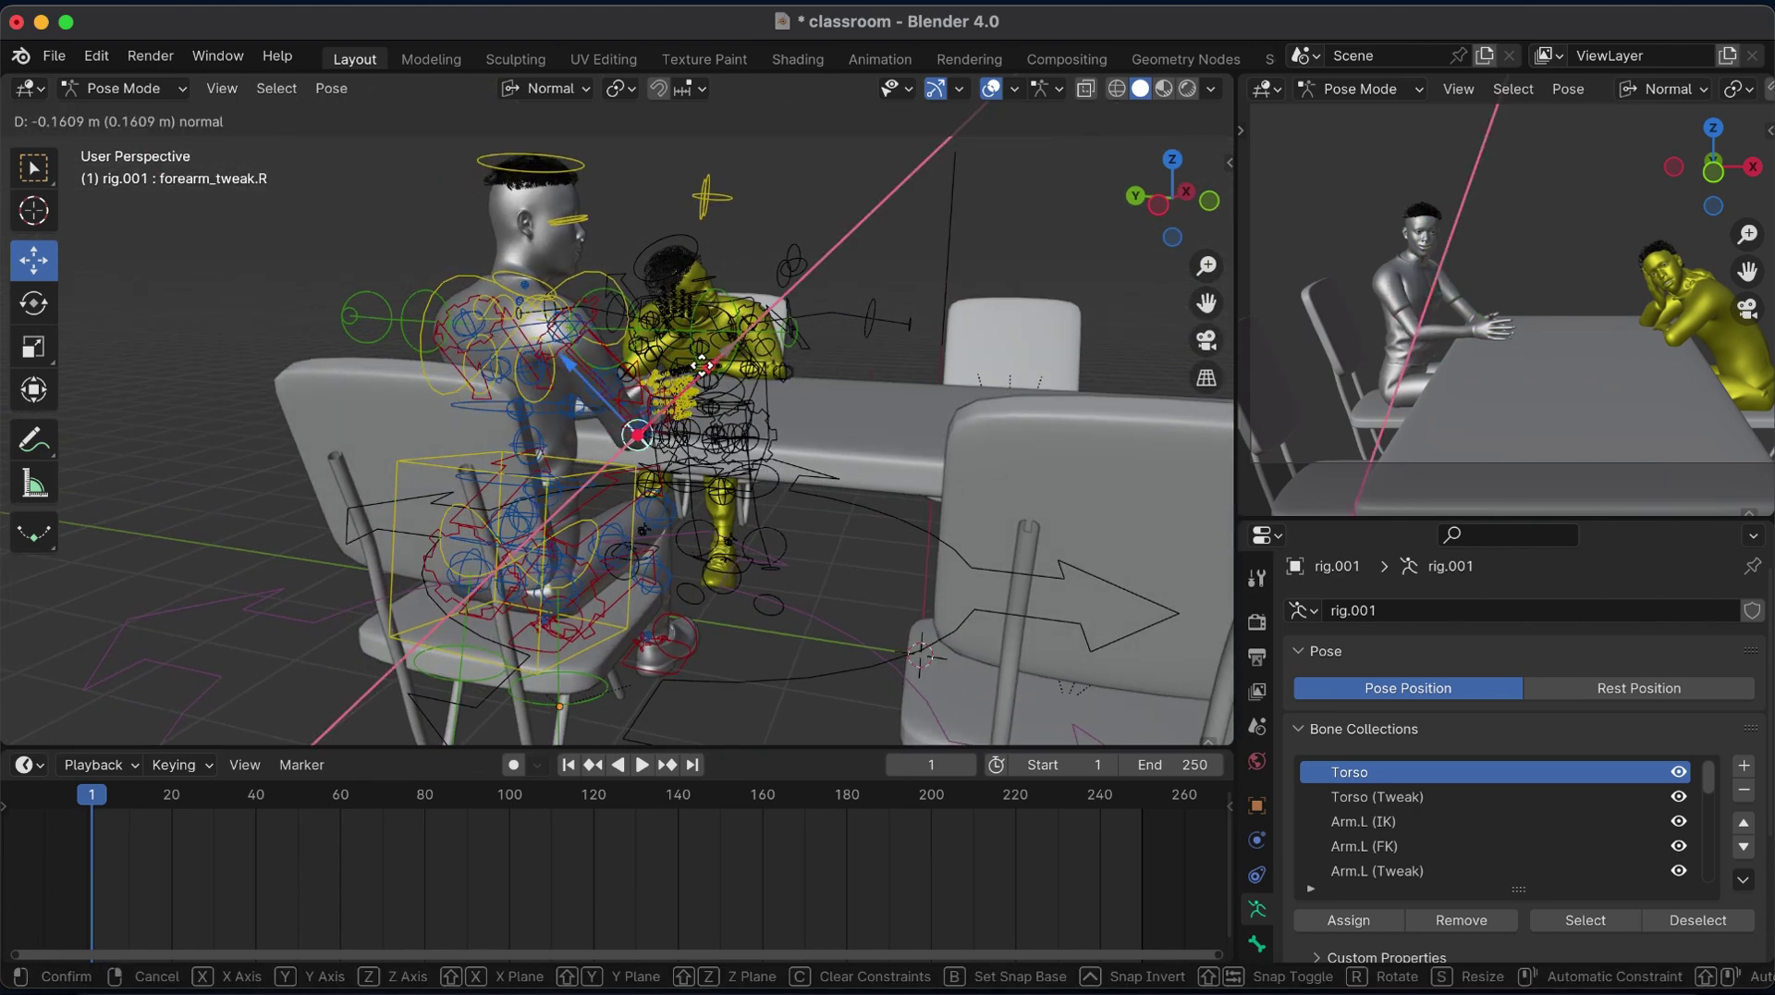
{"action": "left_click", "coordinate": [707, 363]}
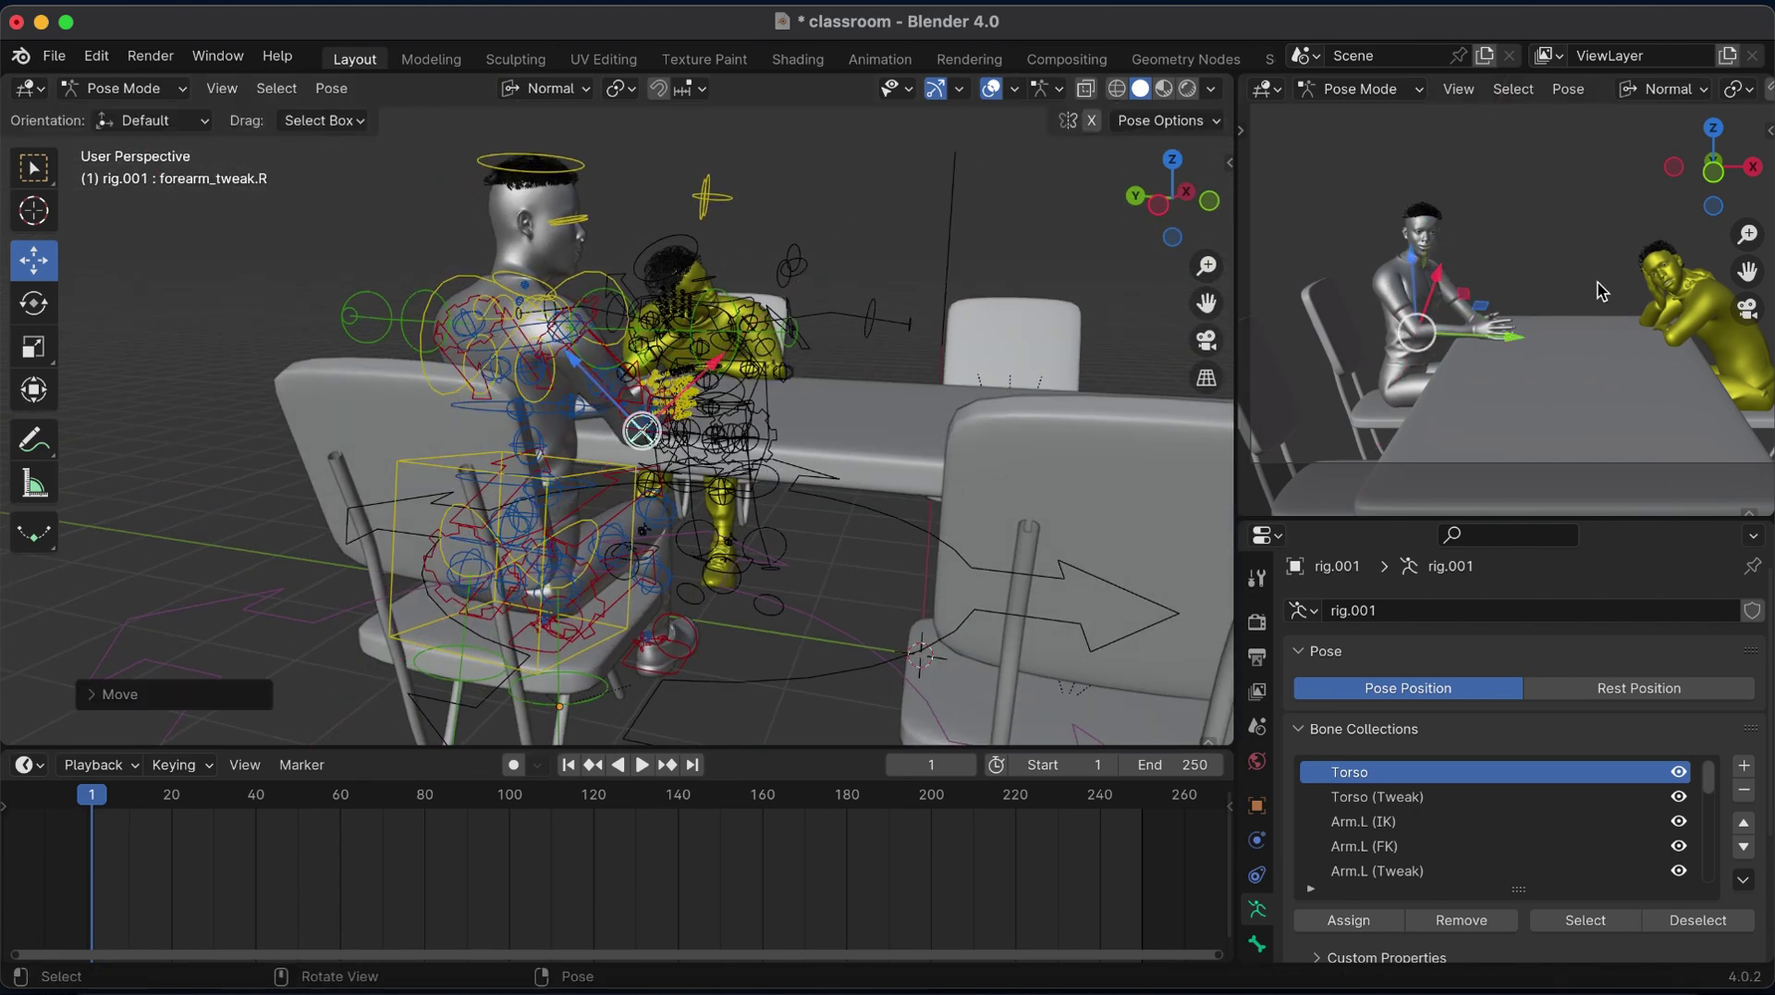
Check the pose through the scene camera with rig overlays hidden.
{"action": "left_click_drag", "start_coordinate": [1748, 234], "coordinate": [1629, 277]}
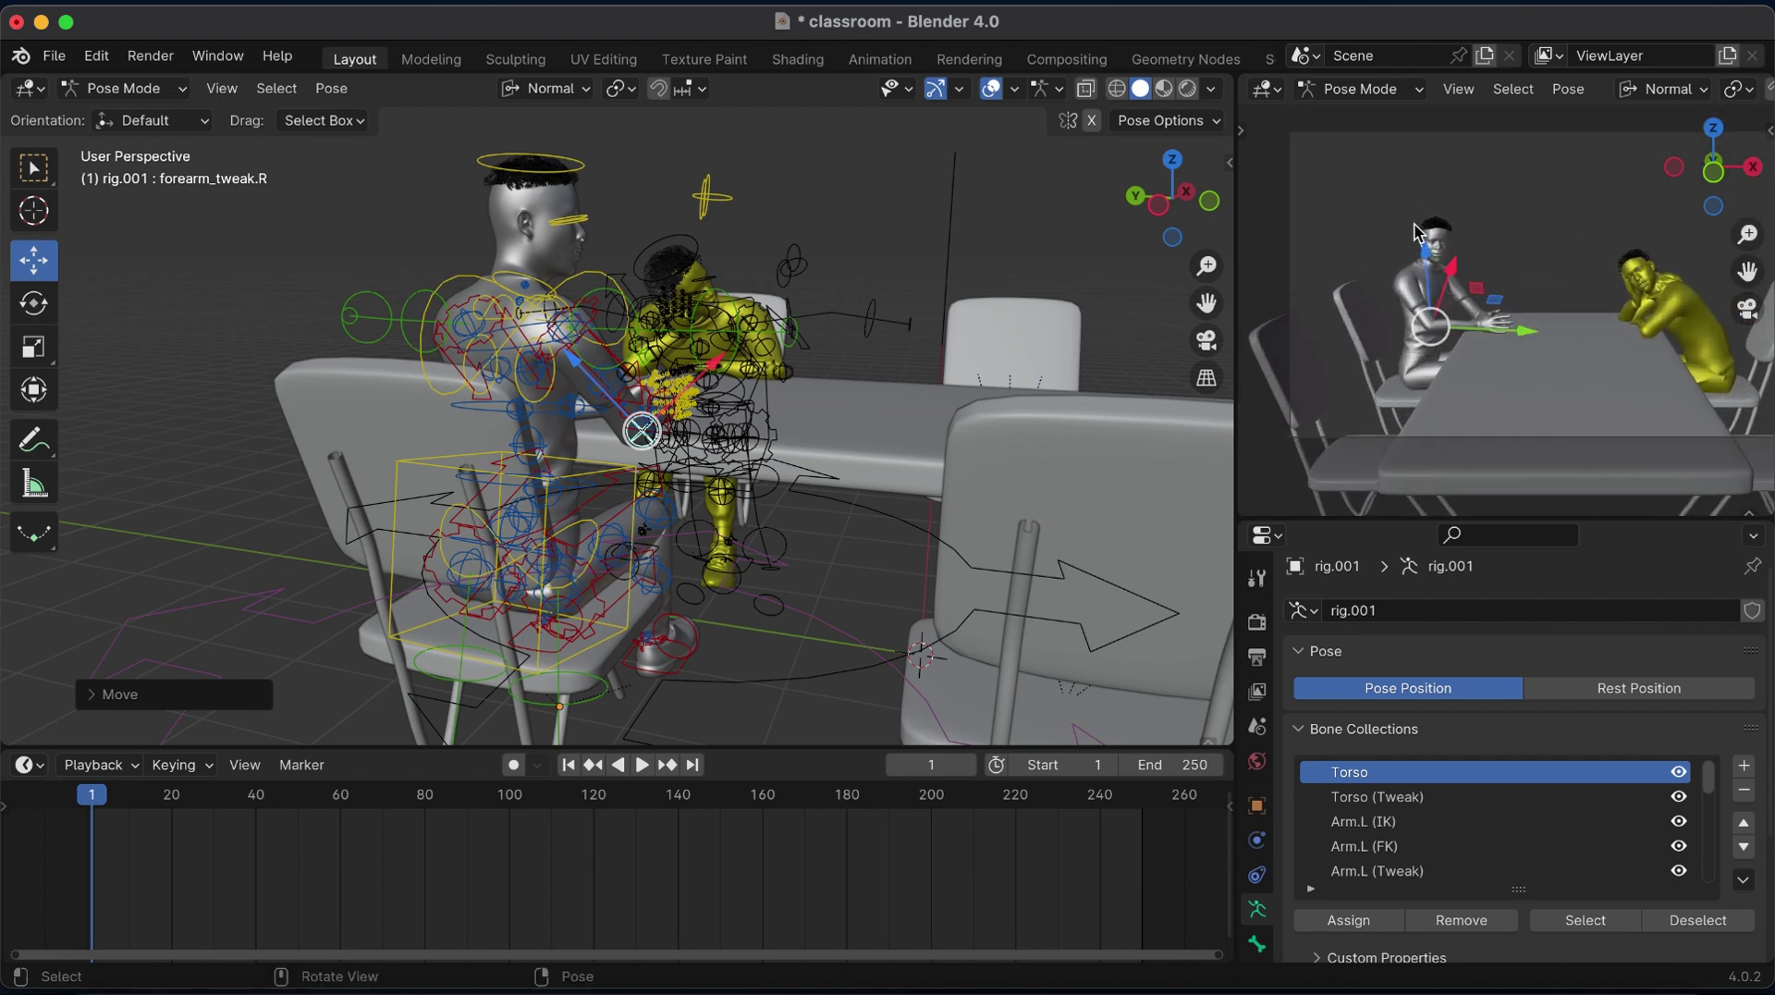
{"action": "left_click", "coordinate": [1207, 340]}
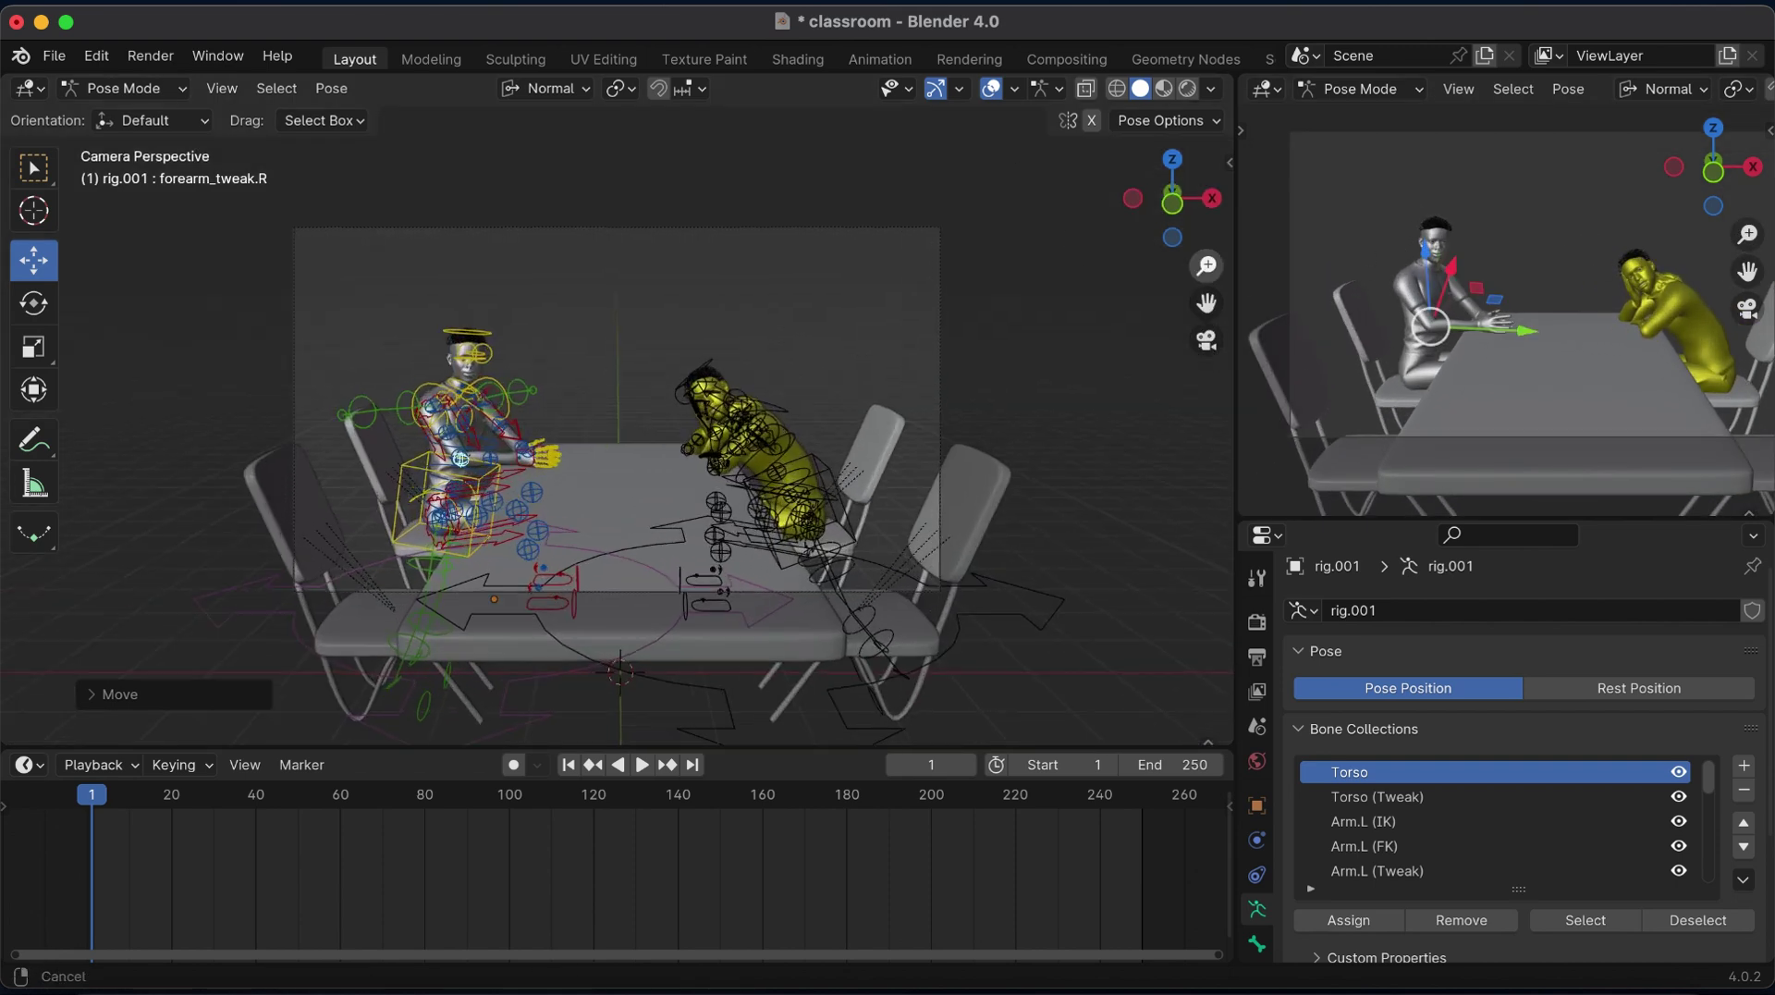
{"action": "left_click", "coordinate": [992, 92]}
{"action": "left_click_drag", "start_coordinate": [1207, 266], "coordinate": [1205, 270]}
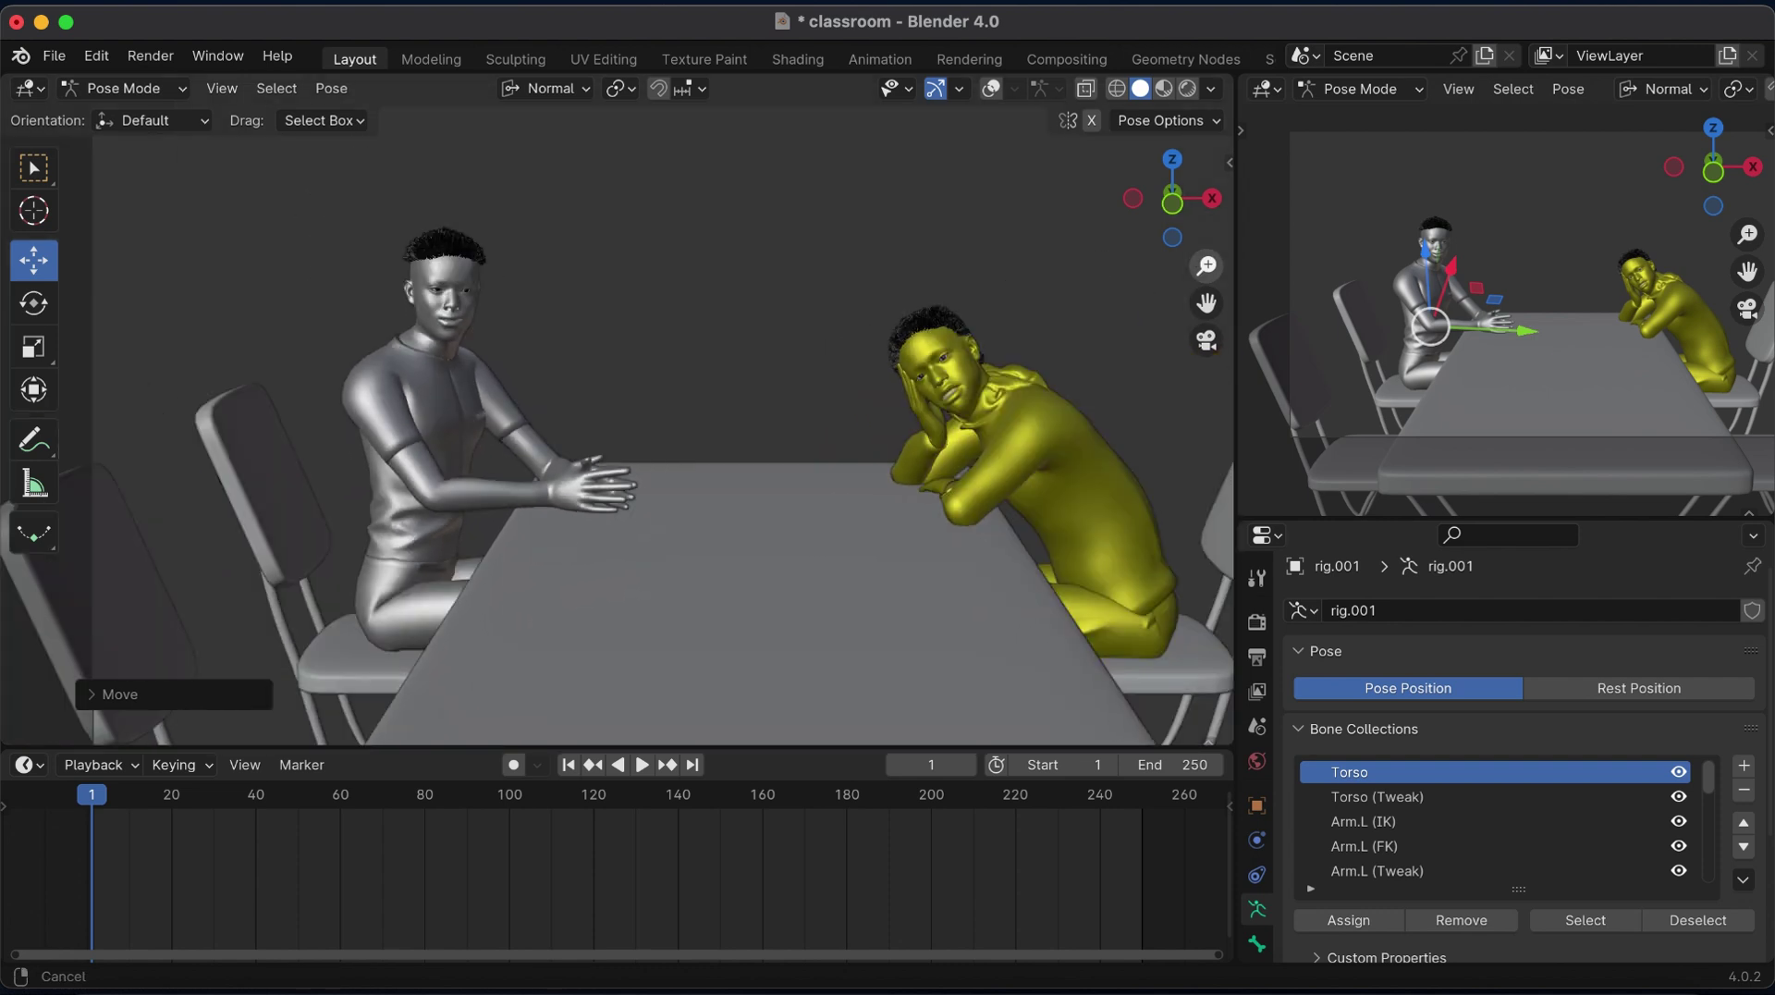
{"action": "left_click", "coordinate": [991, 92]}
Nudge the silver character's head bone about 0.11 m.
{"action": "left_click", "coordinate": [504, 308]}
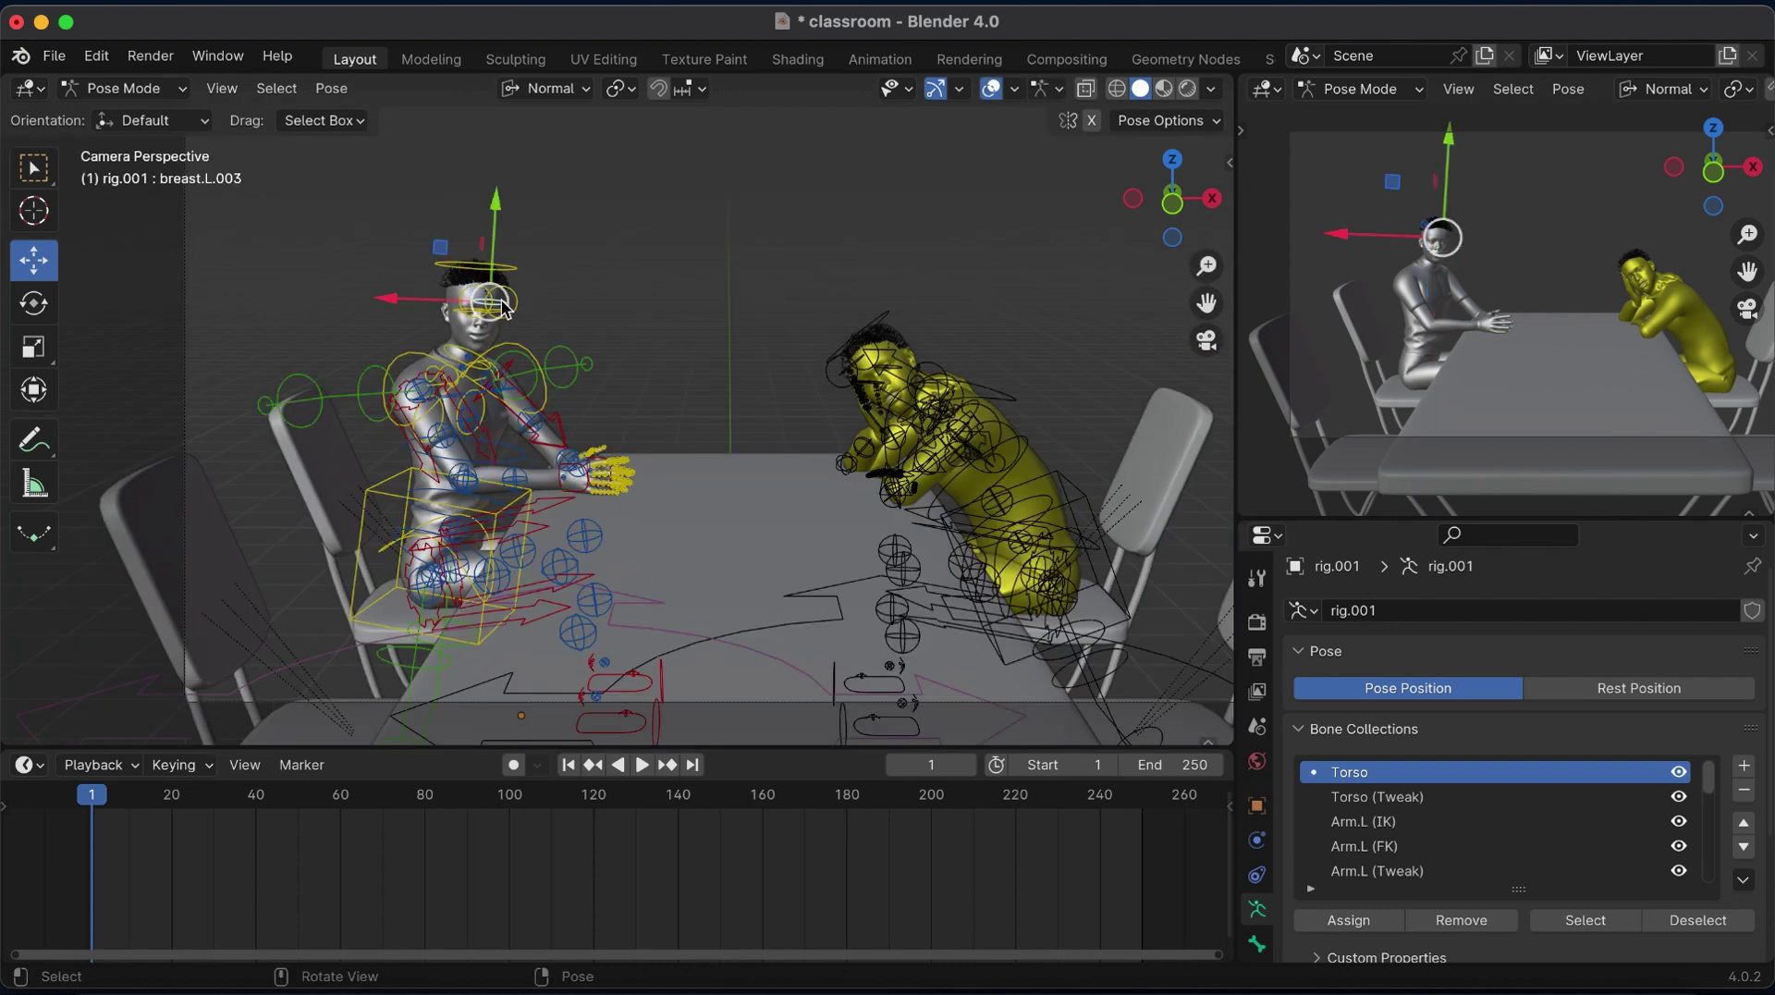
{"action": "left_click", "coordinate": [993, 94]}
{"action": "key", "text": "g"}
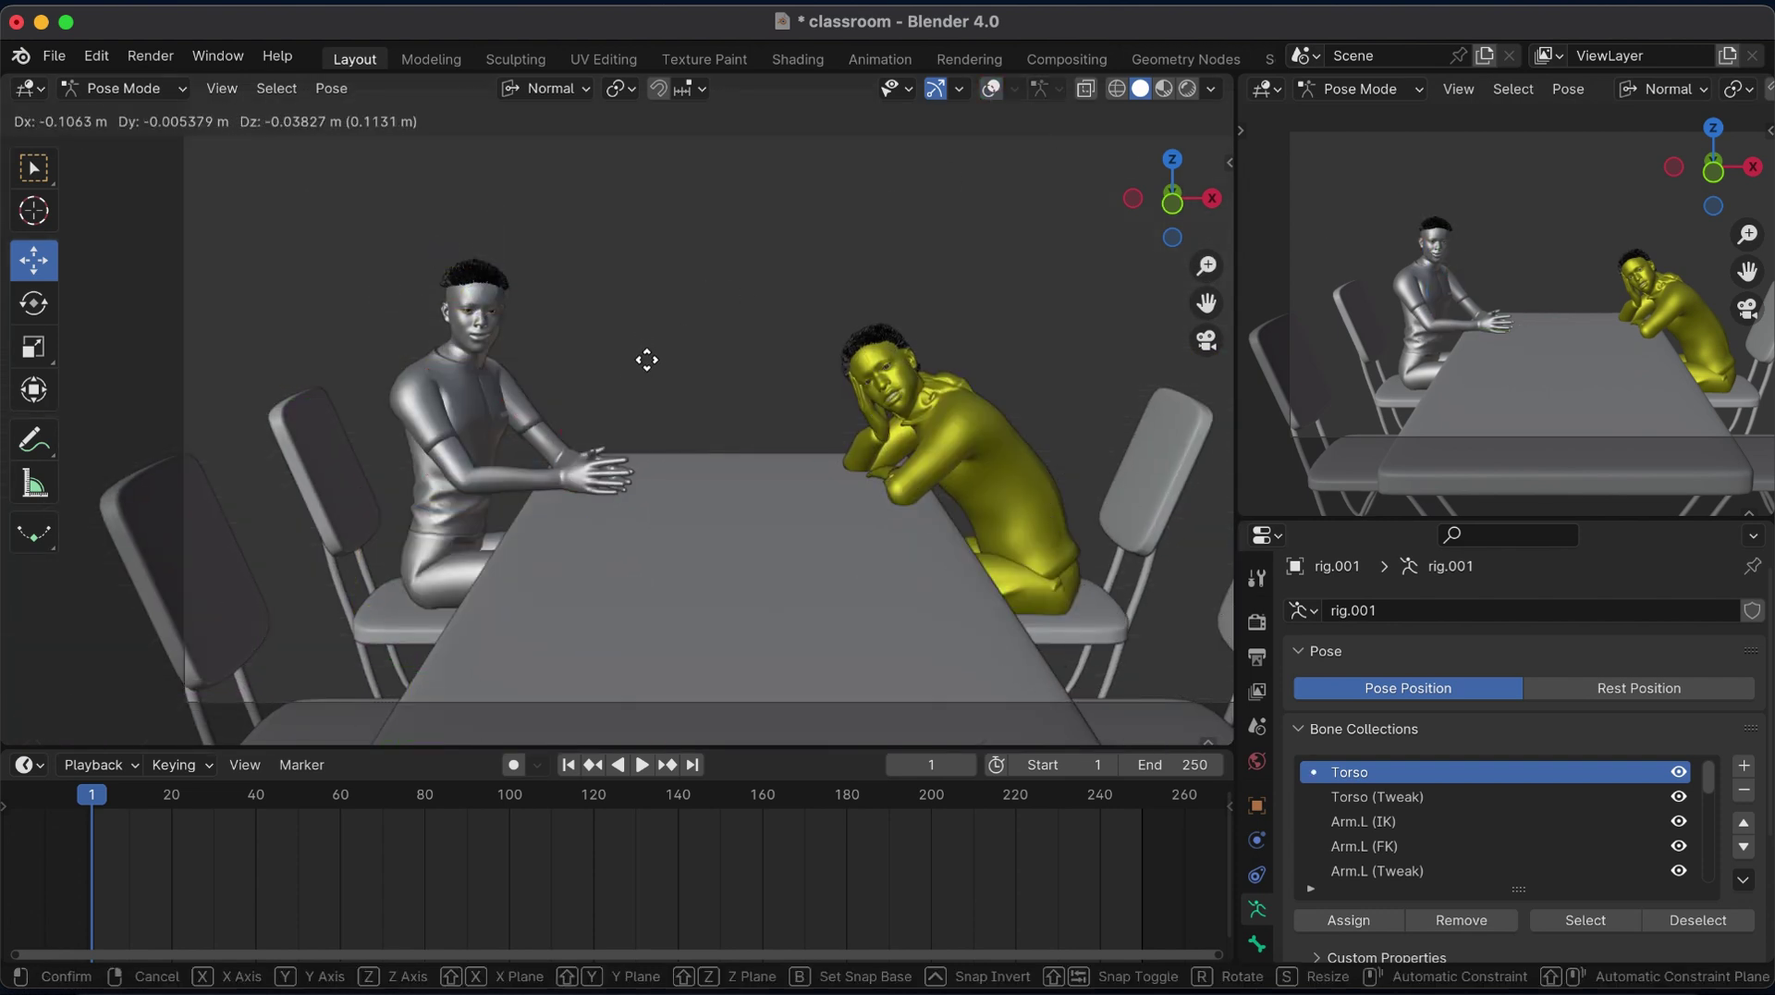
{"action": "left_click", "coordinate": [651, 362]}
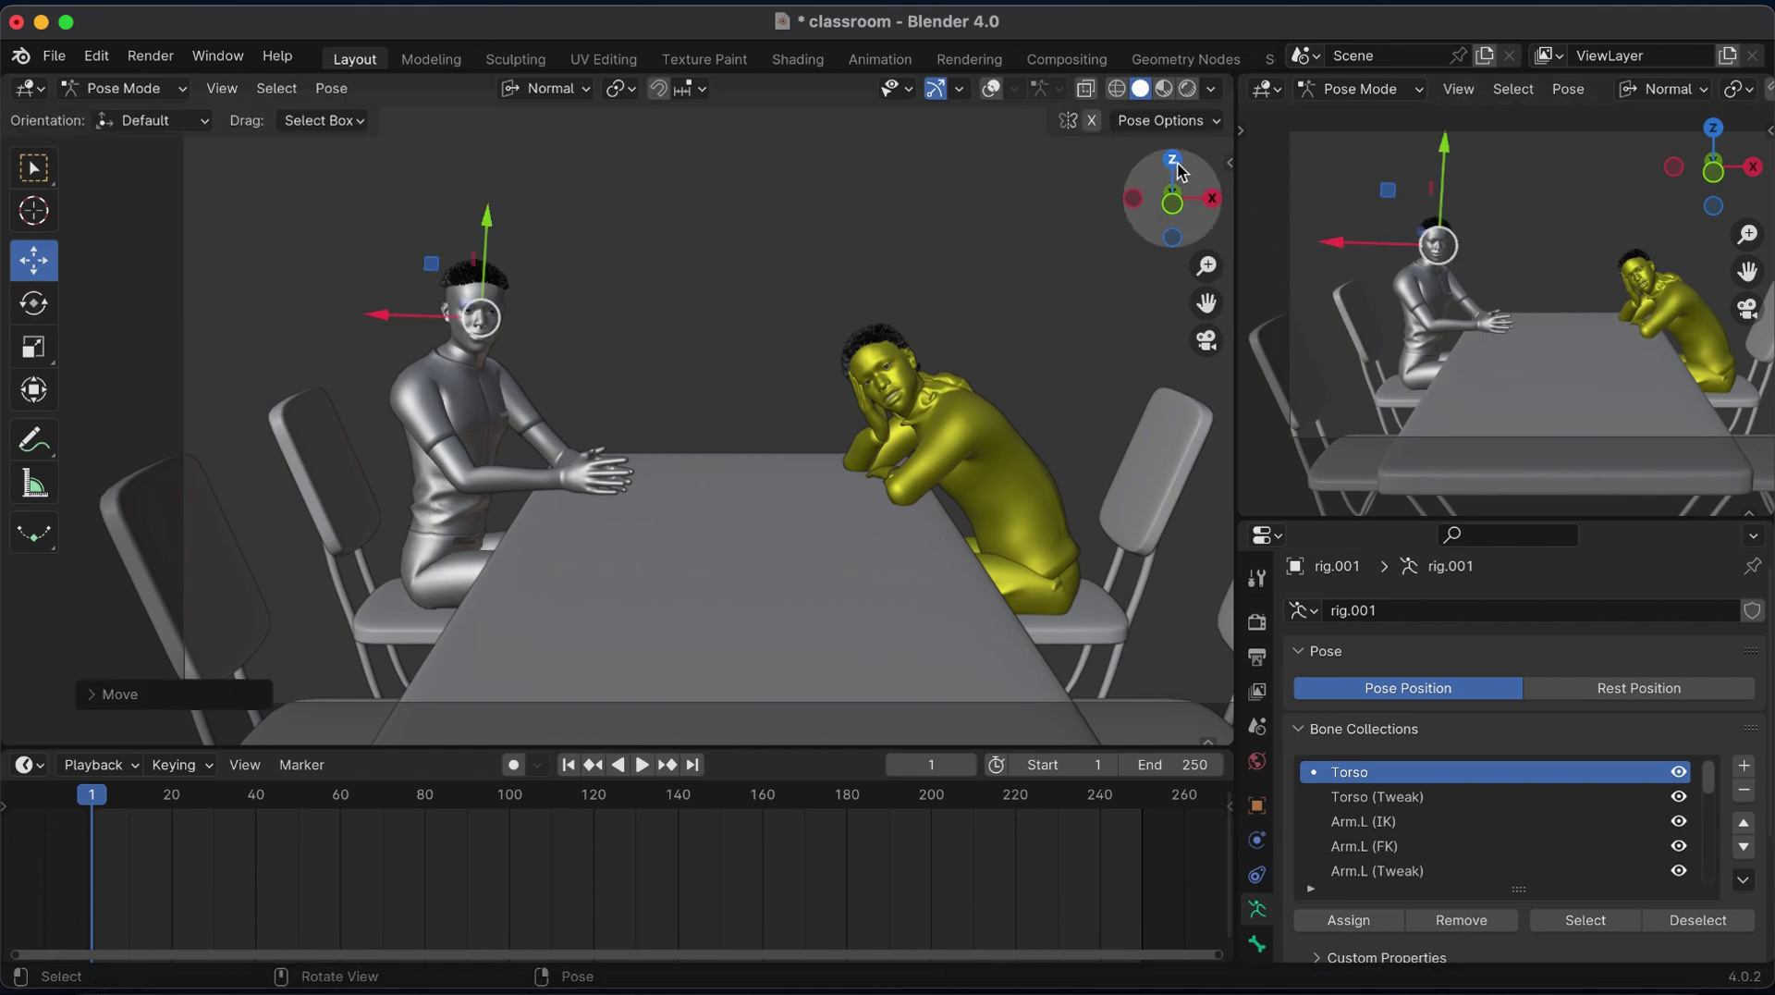
Key all of Peter's bones with Location, Rotation & Scale, and make it the active keying set.
{"action": "left_click", "coordinate": [991, 89]}
{"action": "key", "text": "a"}
{"action": "key", "text": "i"}
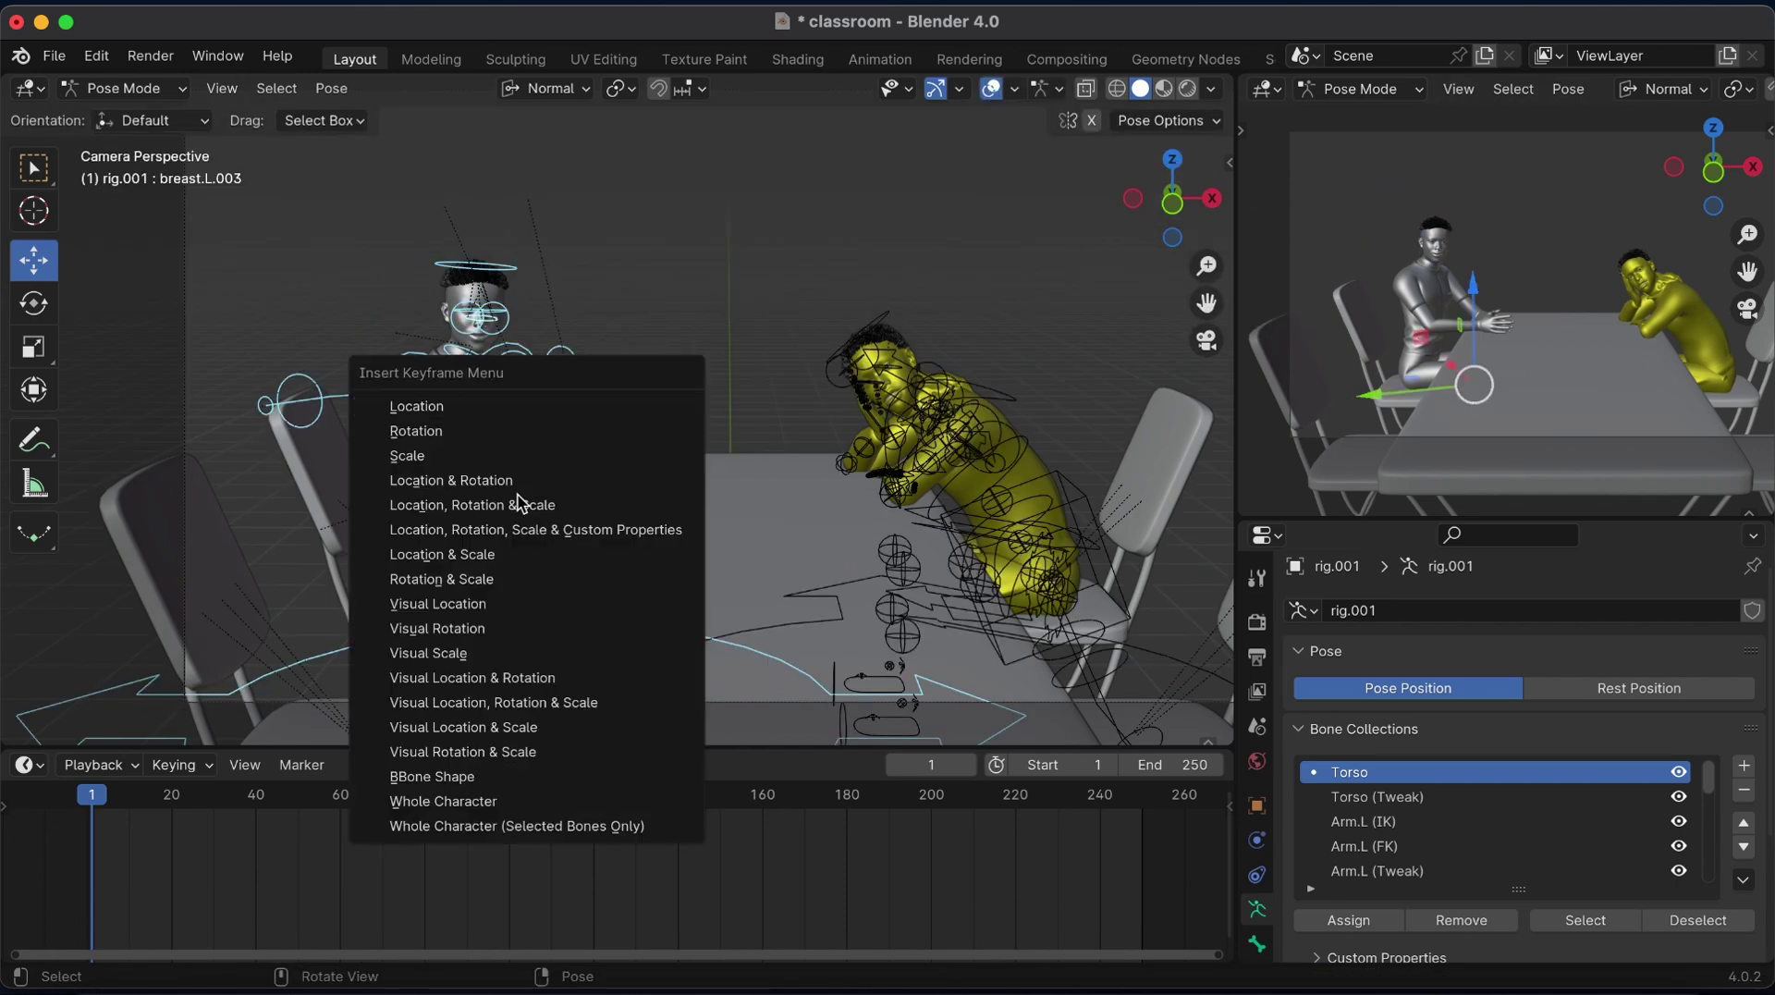
{"action": "left_click", "coordinate": [514, 507]}
{"action": "left_click", "coordinate": [182, 765]}
{"action": "left_click", "coordinate": [148, 627]}
{"action": "left_click", "coordinate": [139, 791]}
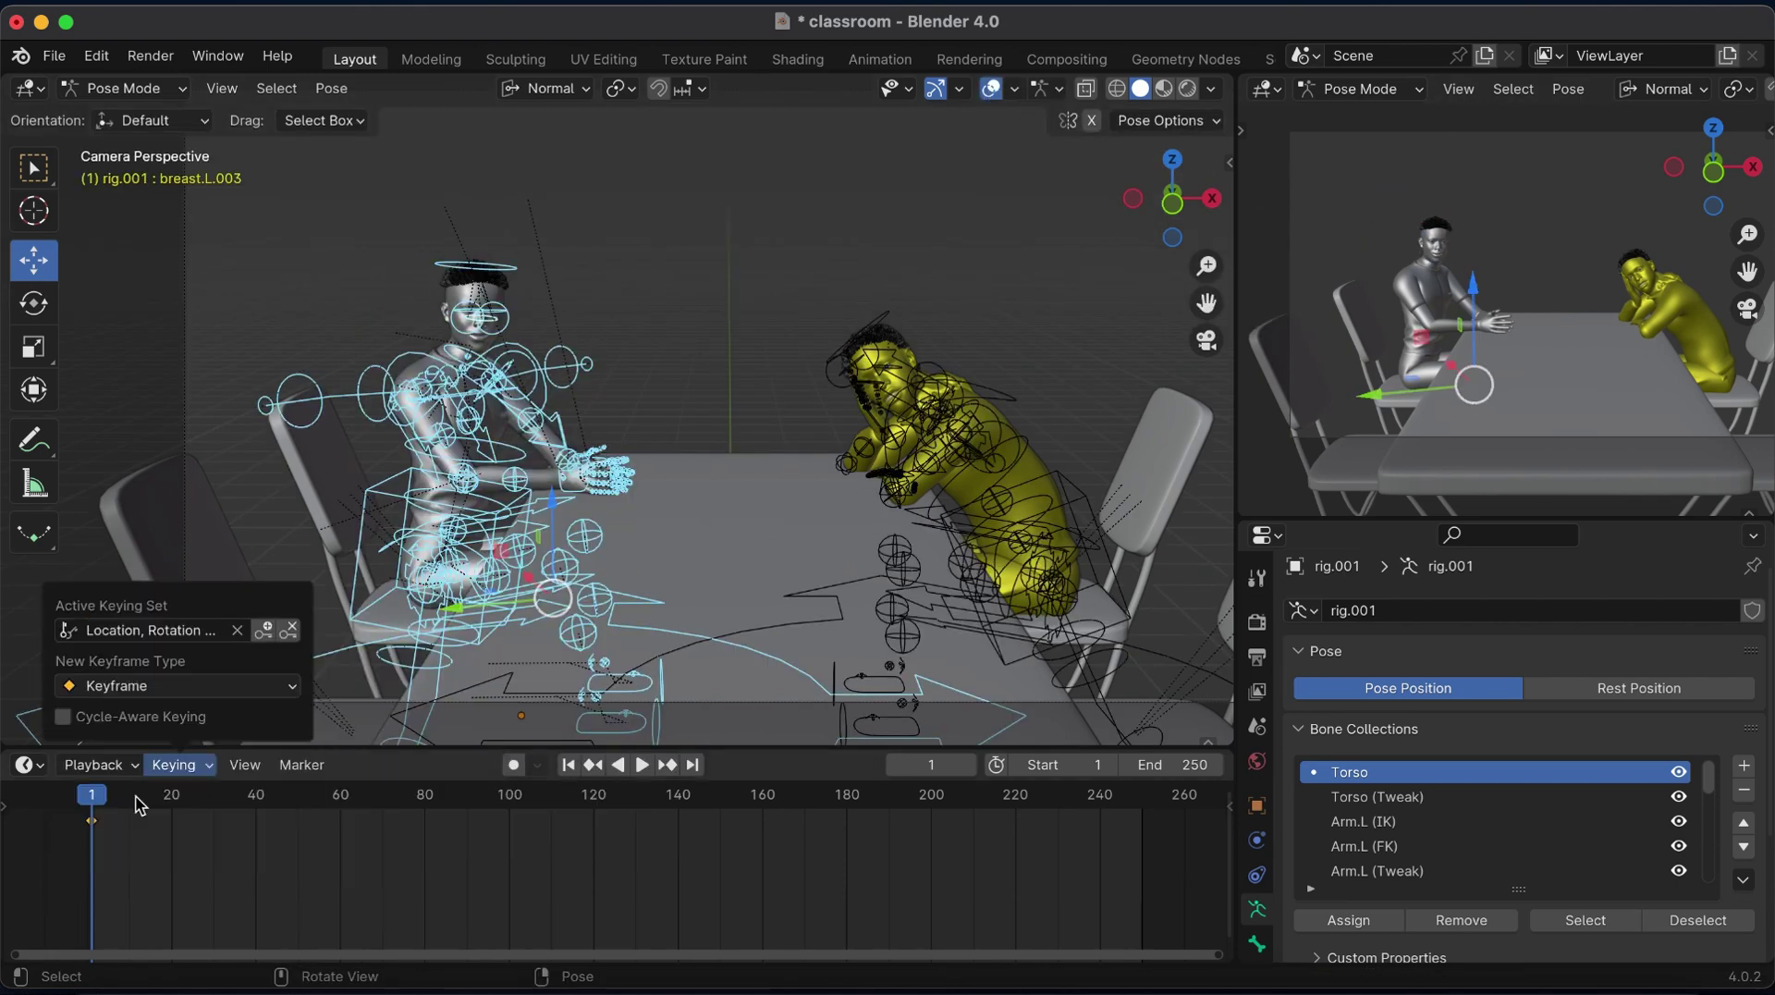
Key kevo's full rig pose at frame 1 in Pose Mode, then return to Object Mode.
{"action": "left_click", "coordinate": [162, 88]}
{"action": "left_click", "coordinate": [130, 115]}
{"action": "left_click", "coordinate": [985, 453]}
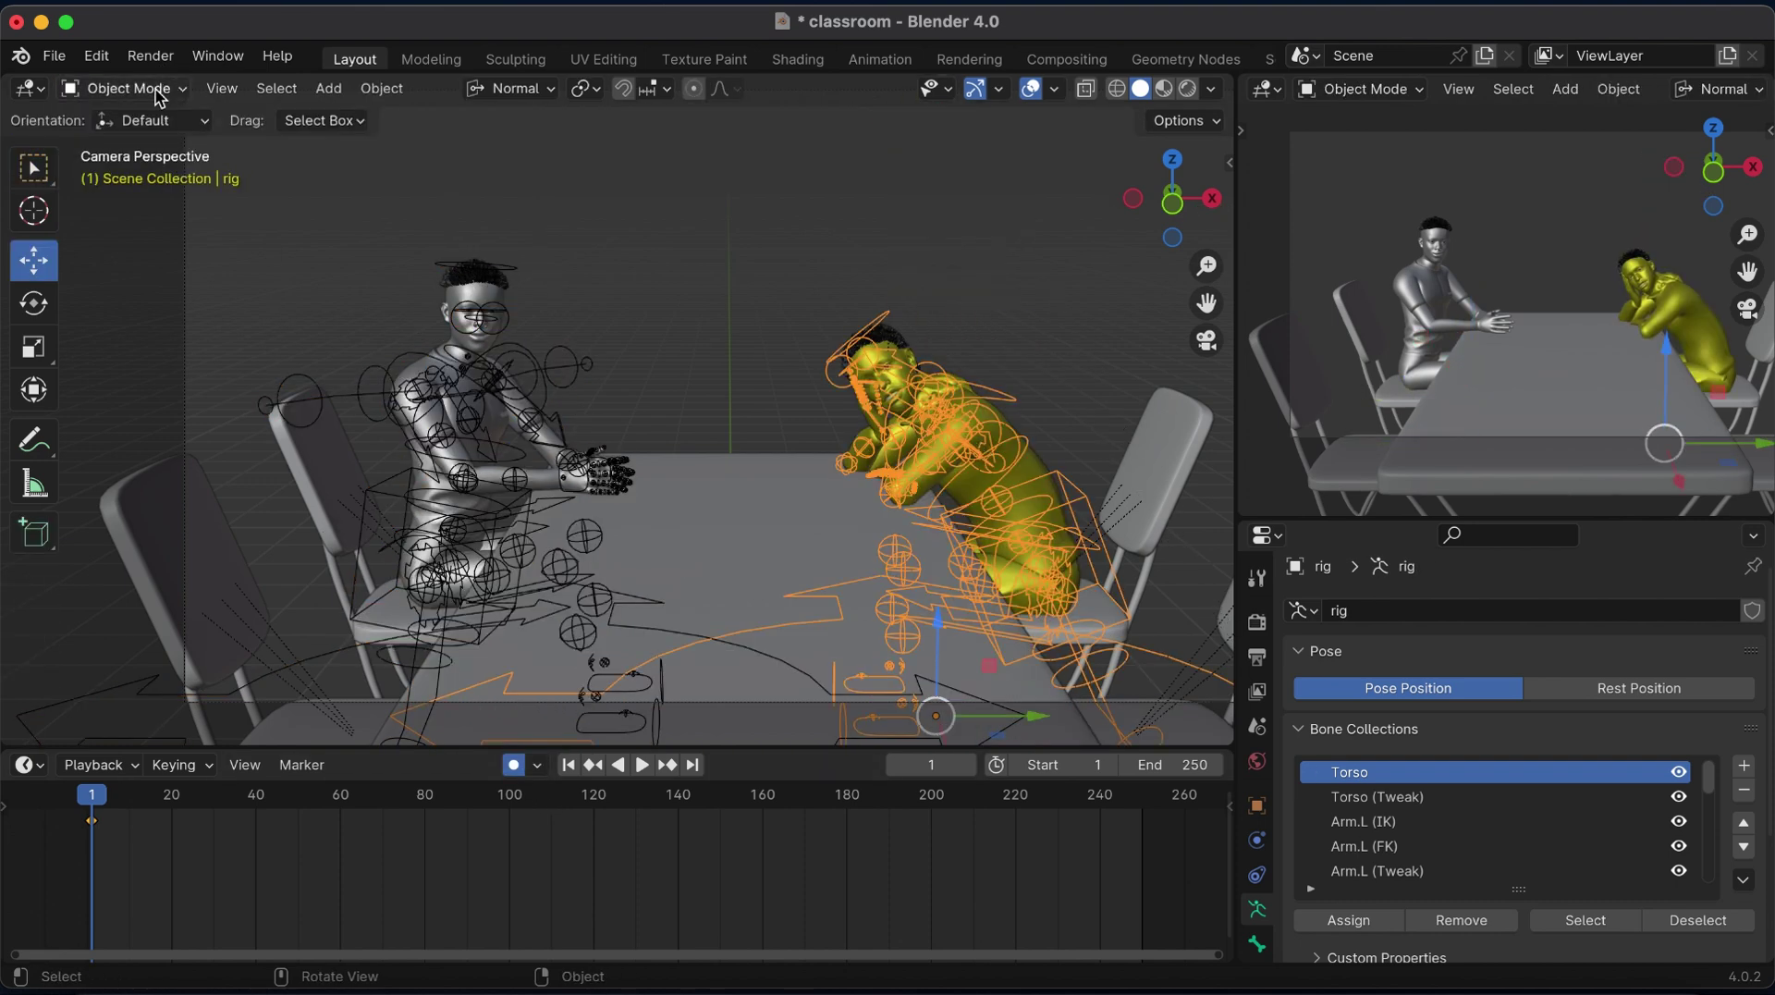
{"action": "key", "text": "ctrl+Tab"}
{"action": "key", "text": "i"}
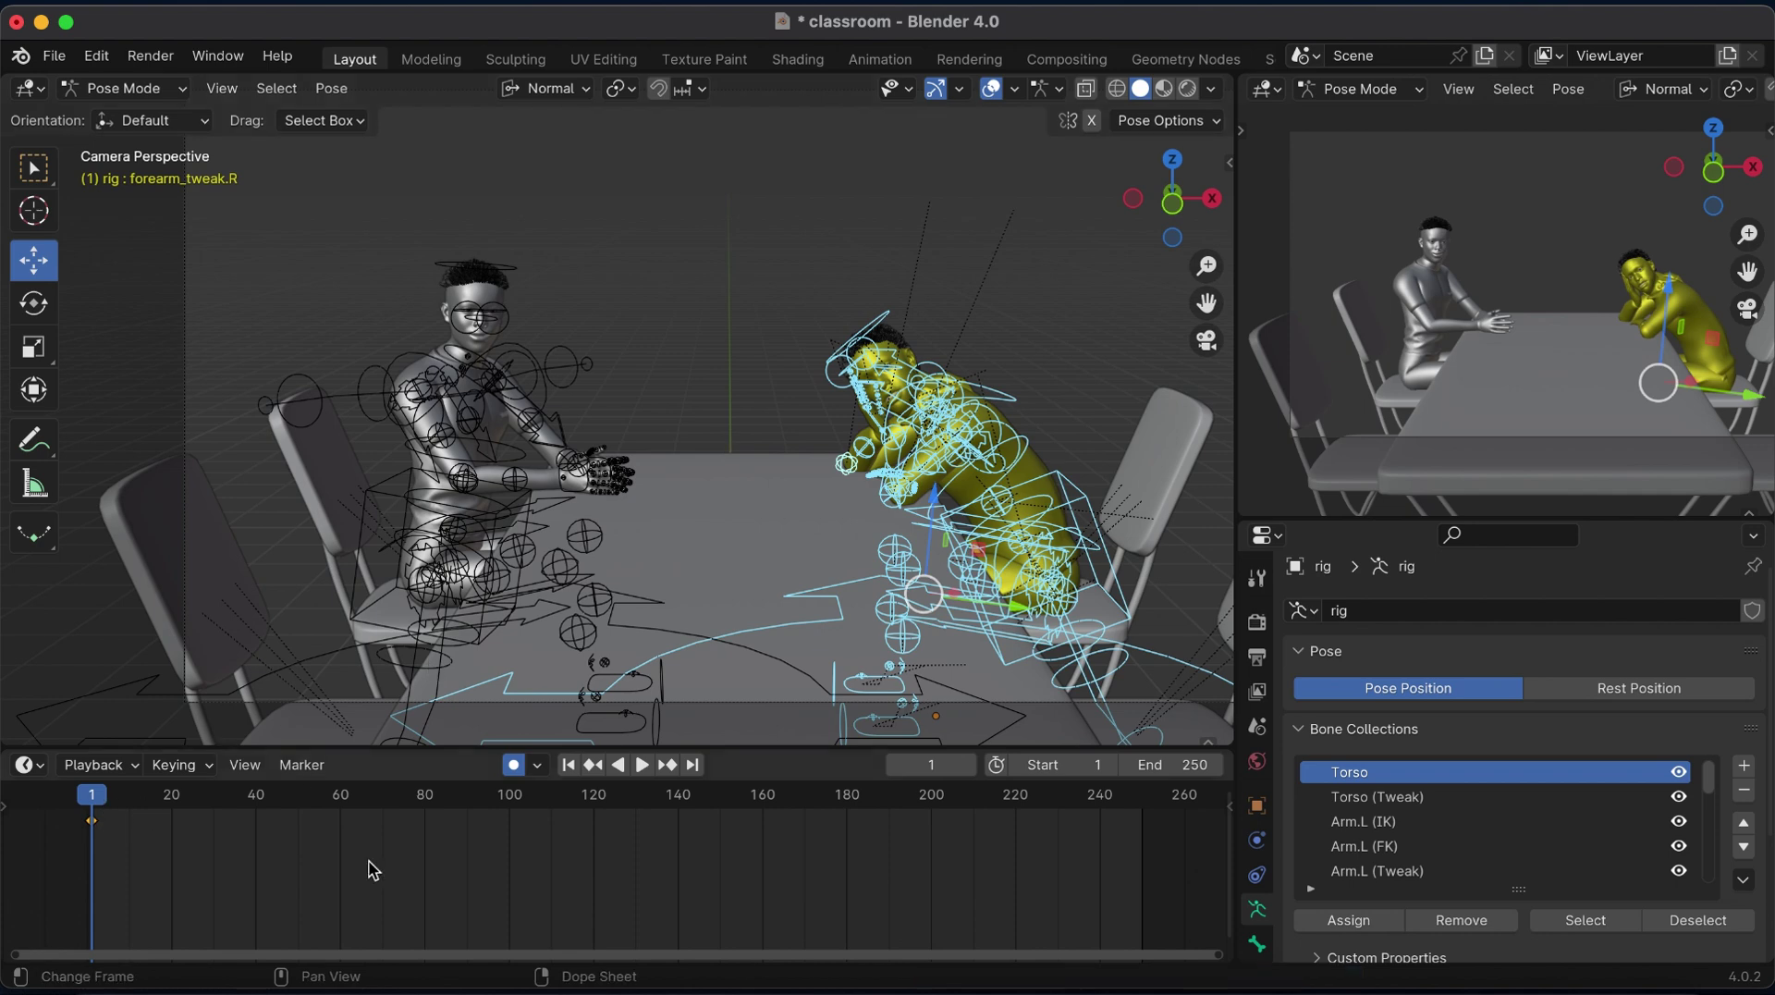
{"action": "scroll", "coordinate": [372, 870], "scroll_direction": "up", "scroll_amount": 3}
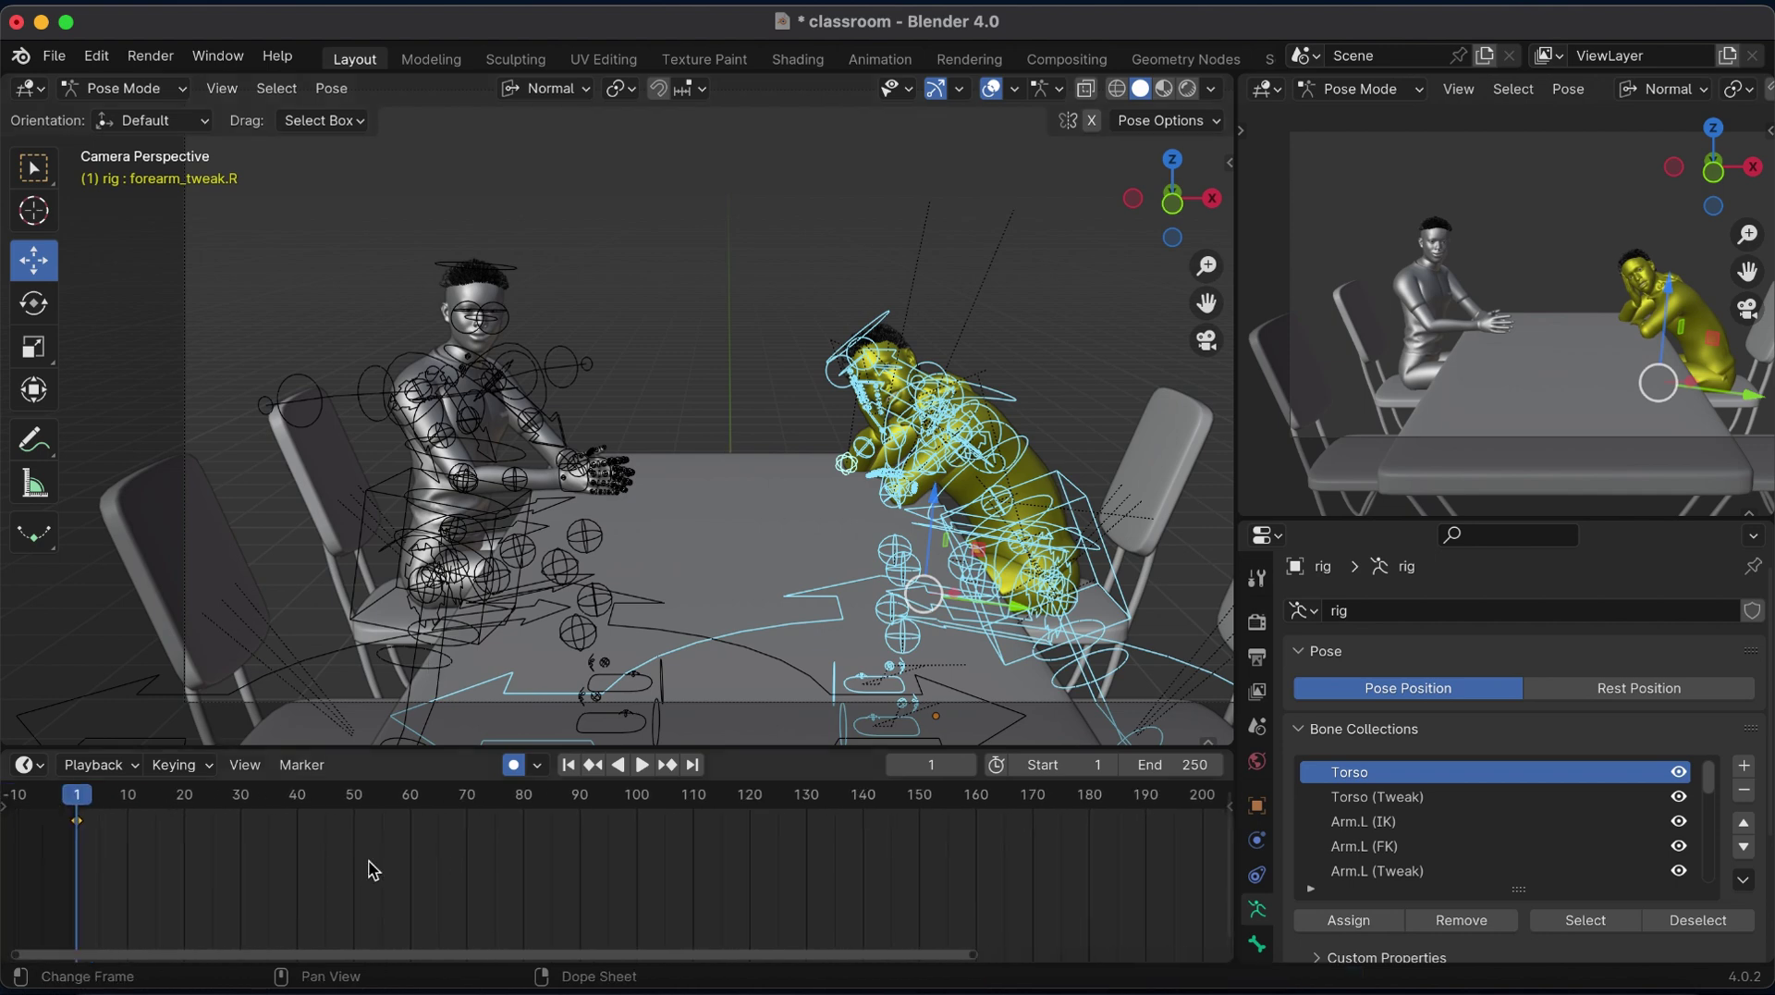
{"action": "left_click", "coordinate": [174, 89]}
{"action": "left_click", "coordinate": [172, 115]}
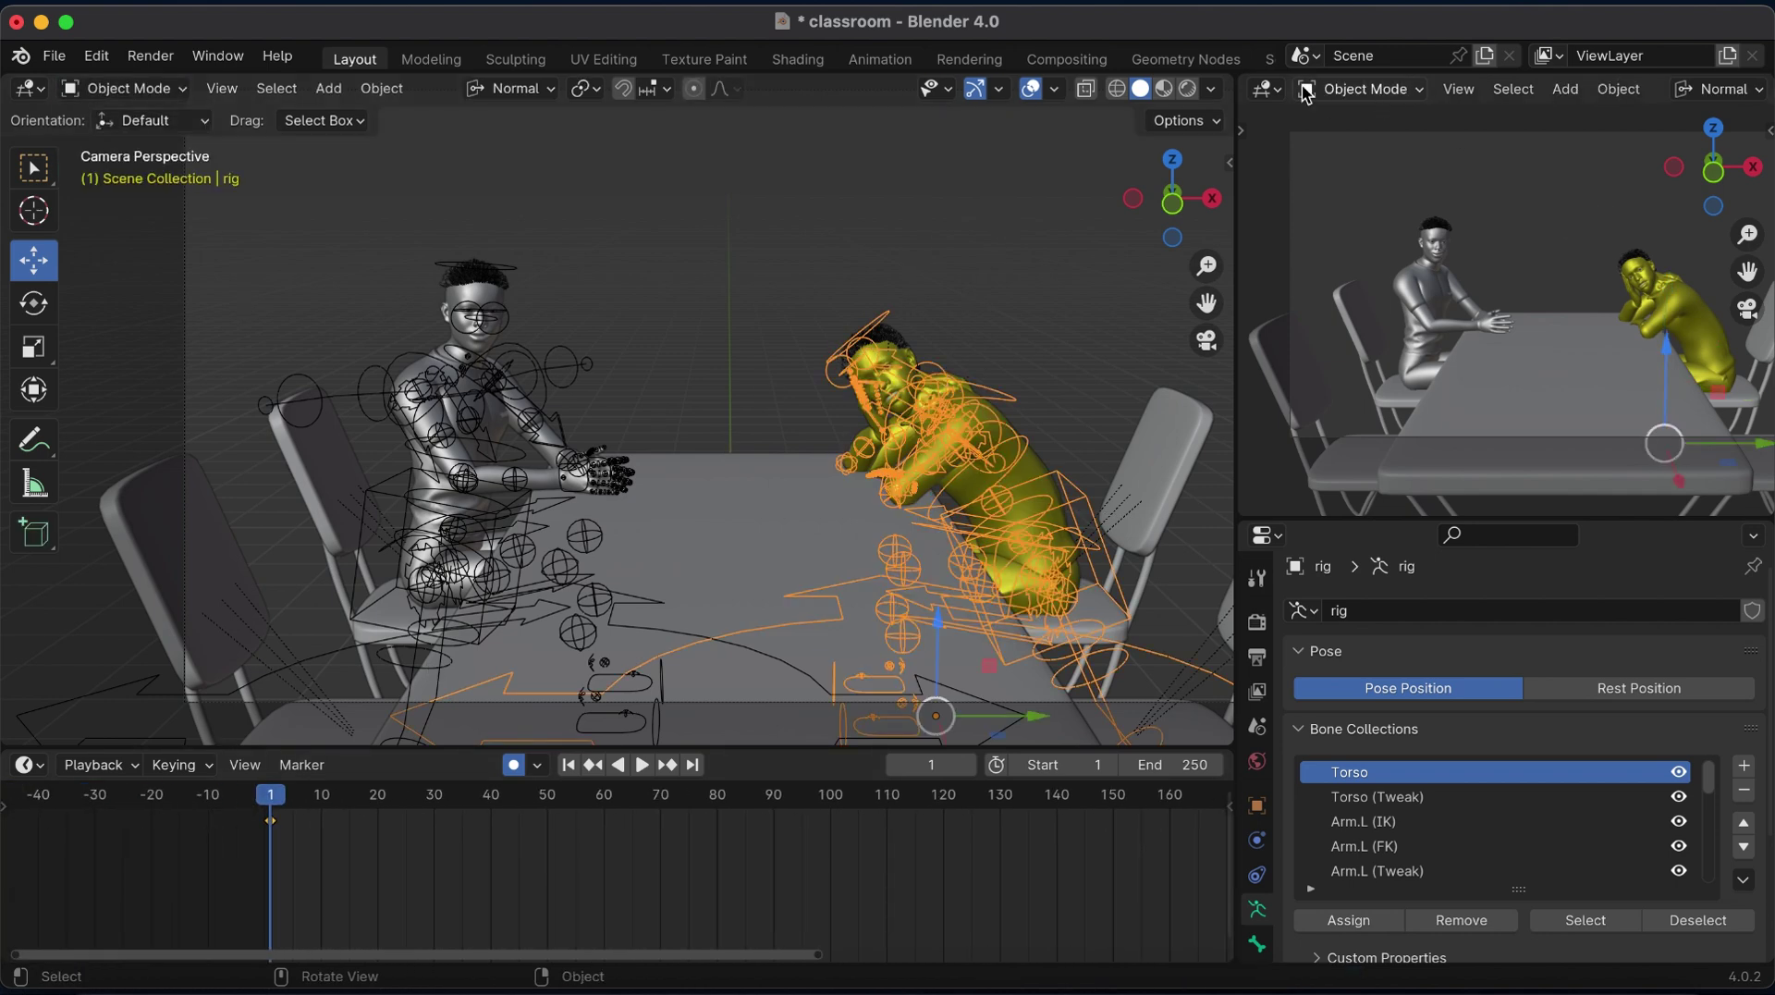
Exclude the kevo collection in the Outliner, then restore the side area's 3D Viewport.
{"action": "left_click", "coordinate": [1268, 88]}
{"action": "left_click", "coordinate": [1155, 153]}
{"action": "left_click", "coordinate": [1700, 191]}
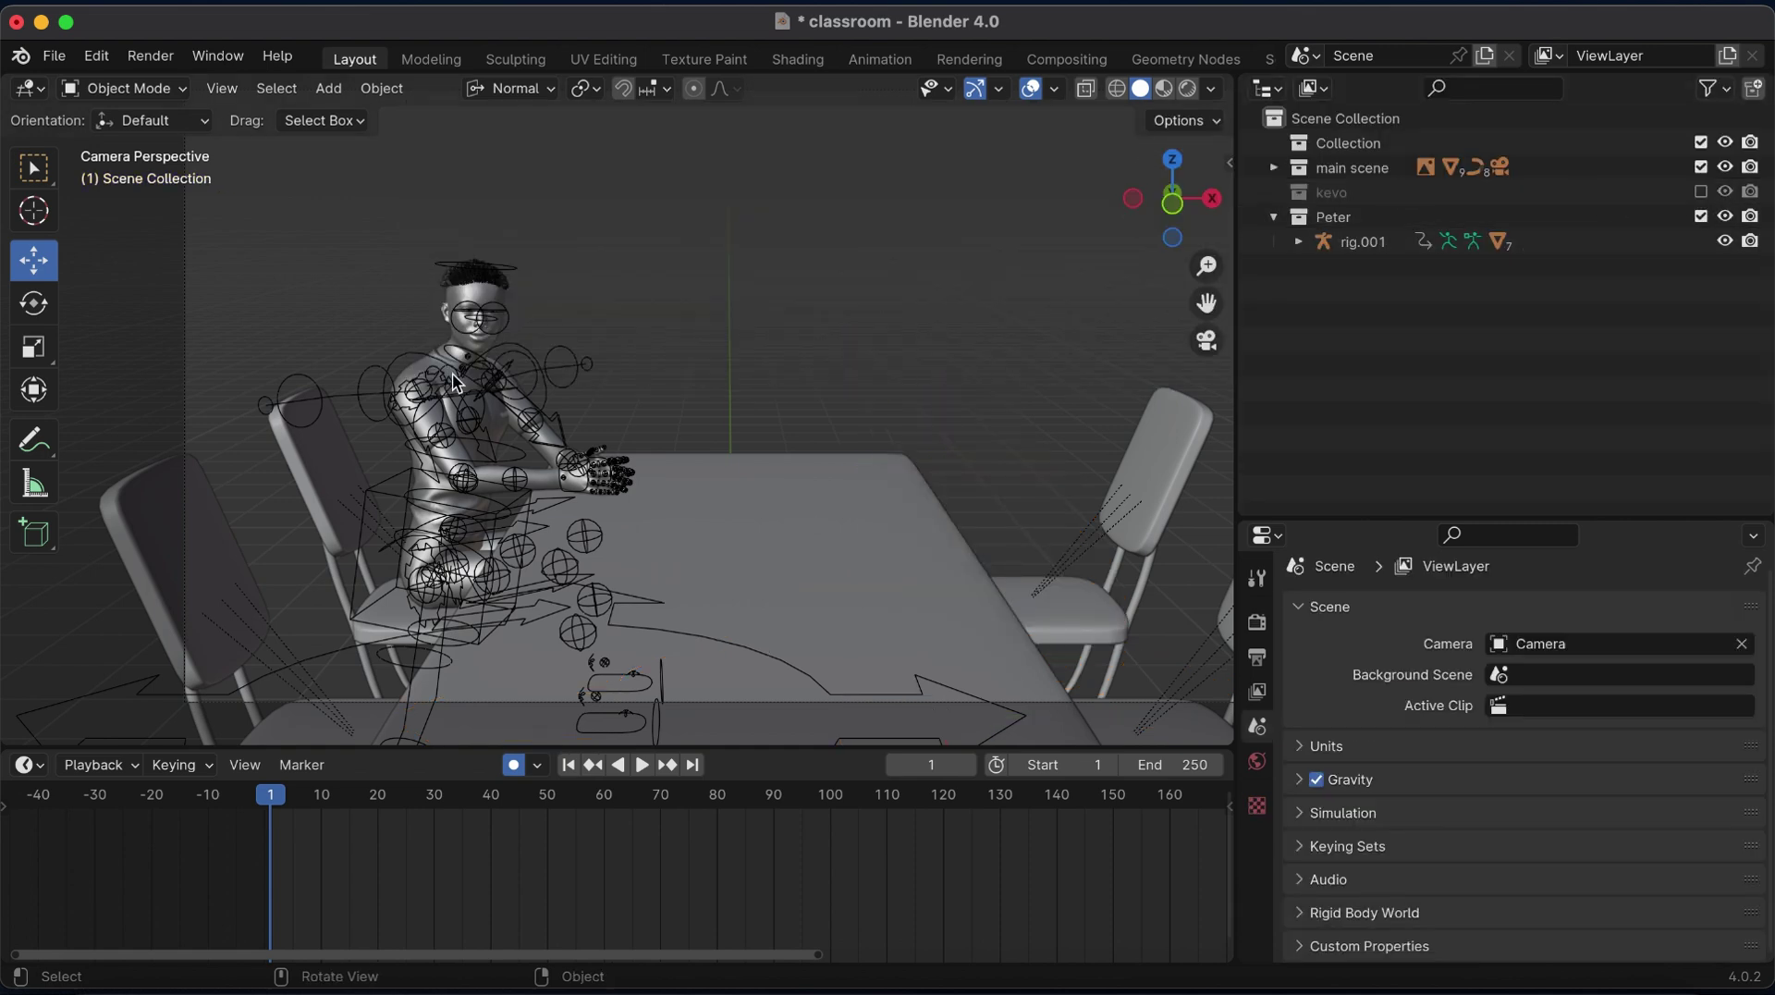
{"action": "left_click", "coordinate": [1268, 89]}
{"action": "left_click", "coordinate": [503, 153]}
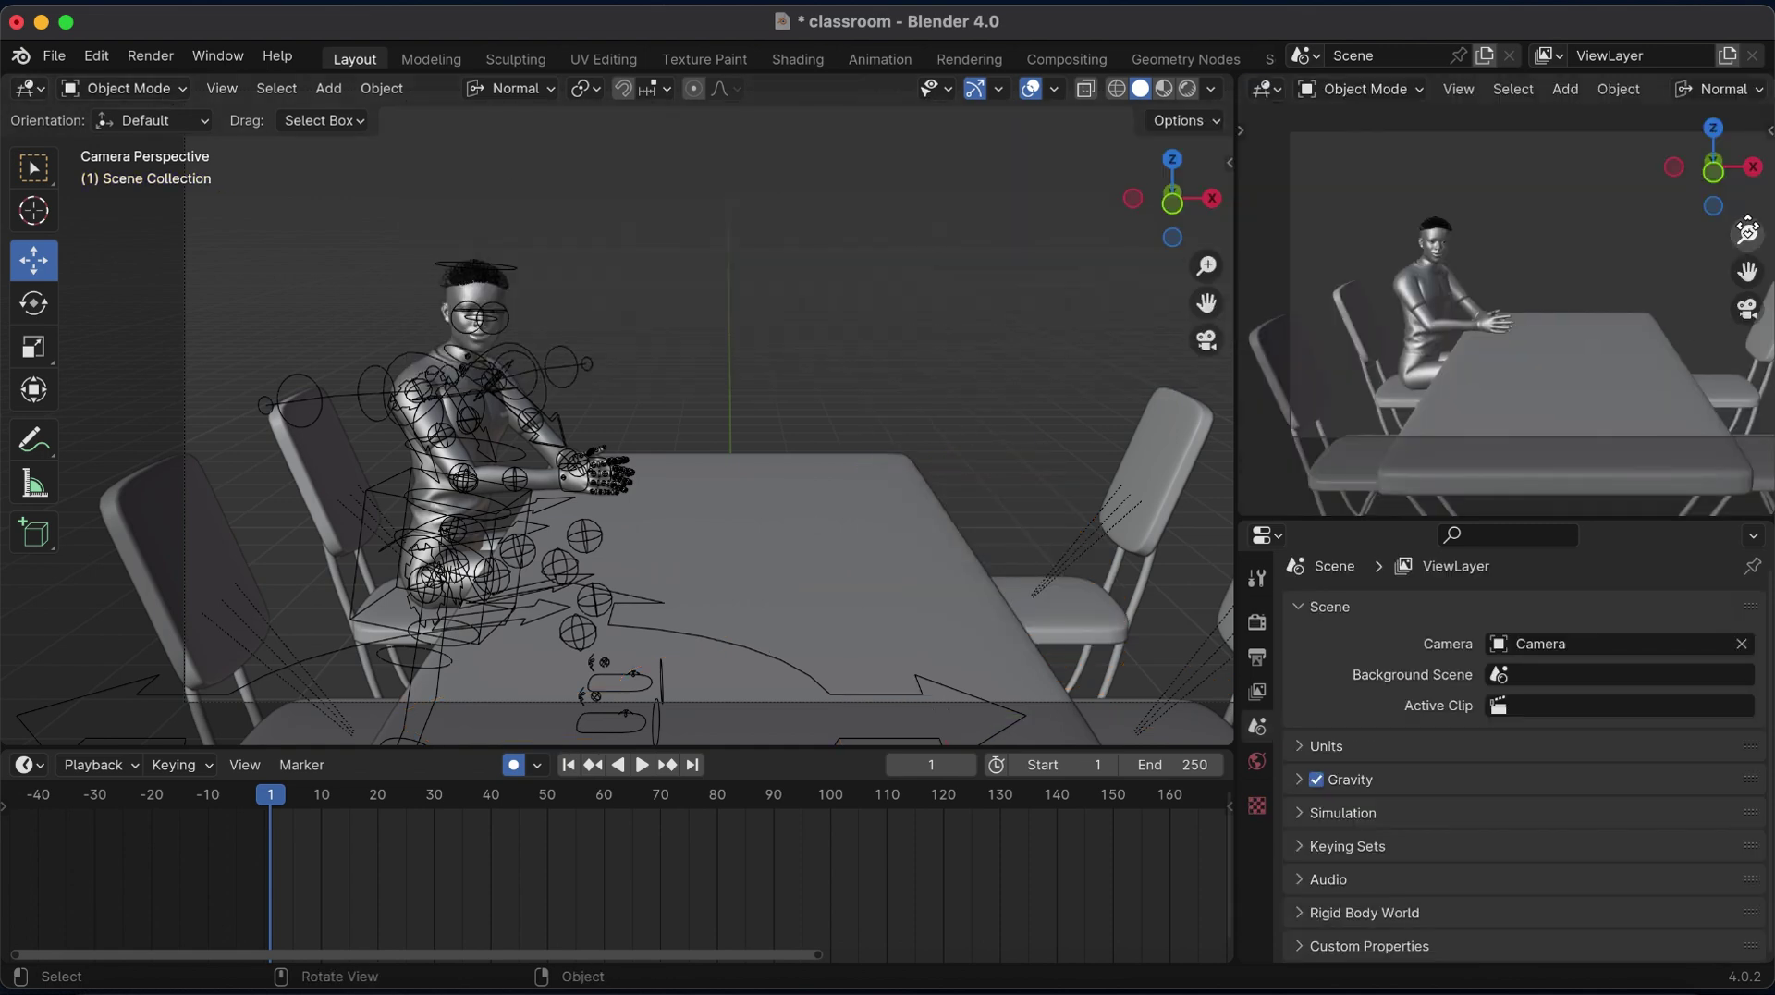
Zoom in on the silver character and put rig.001 into Pose Mode.
{"action": "left_click_drag", "start_coordinate": [1747, 231], "coordinate": [1574, 284]}
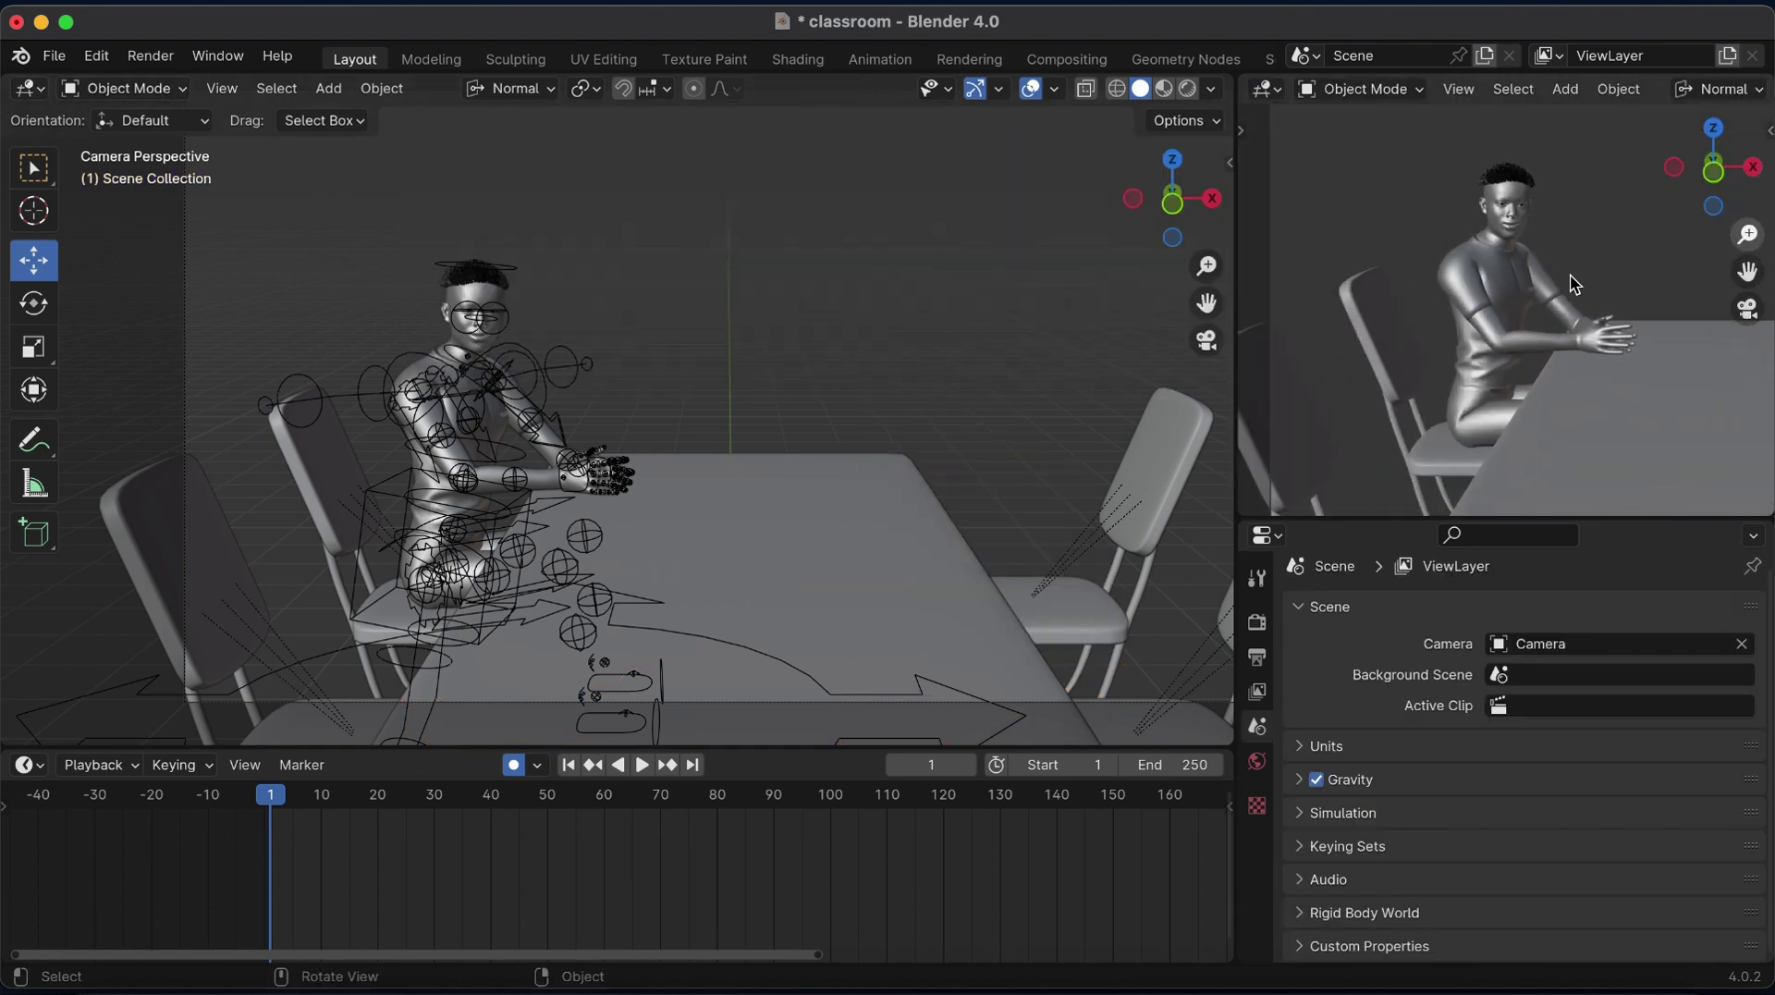
{"action": "left_click", "coordinate": [454, 409]}
{"action": "left_click", "coordinate": [129, 88]}
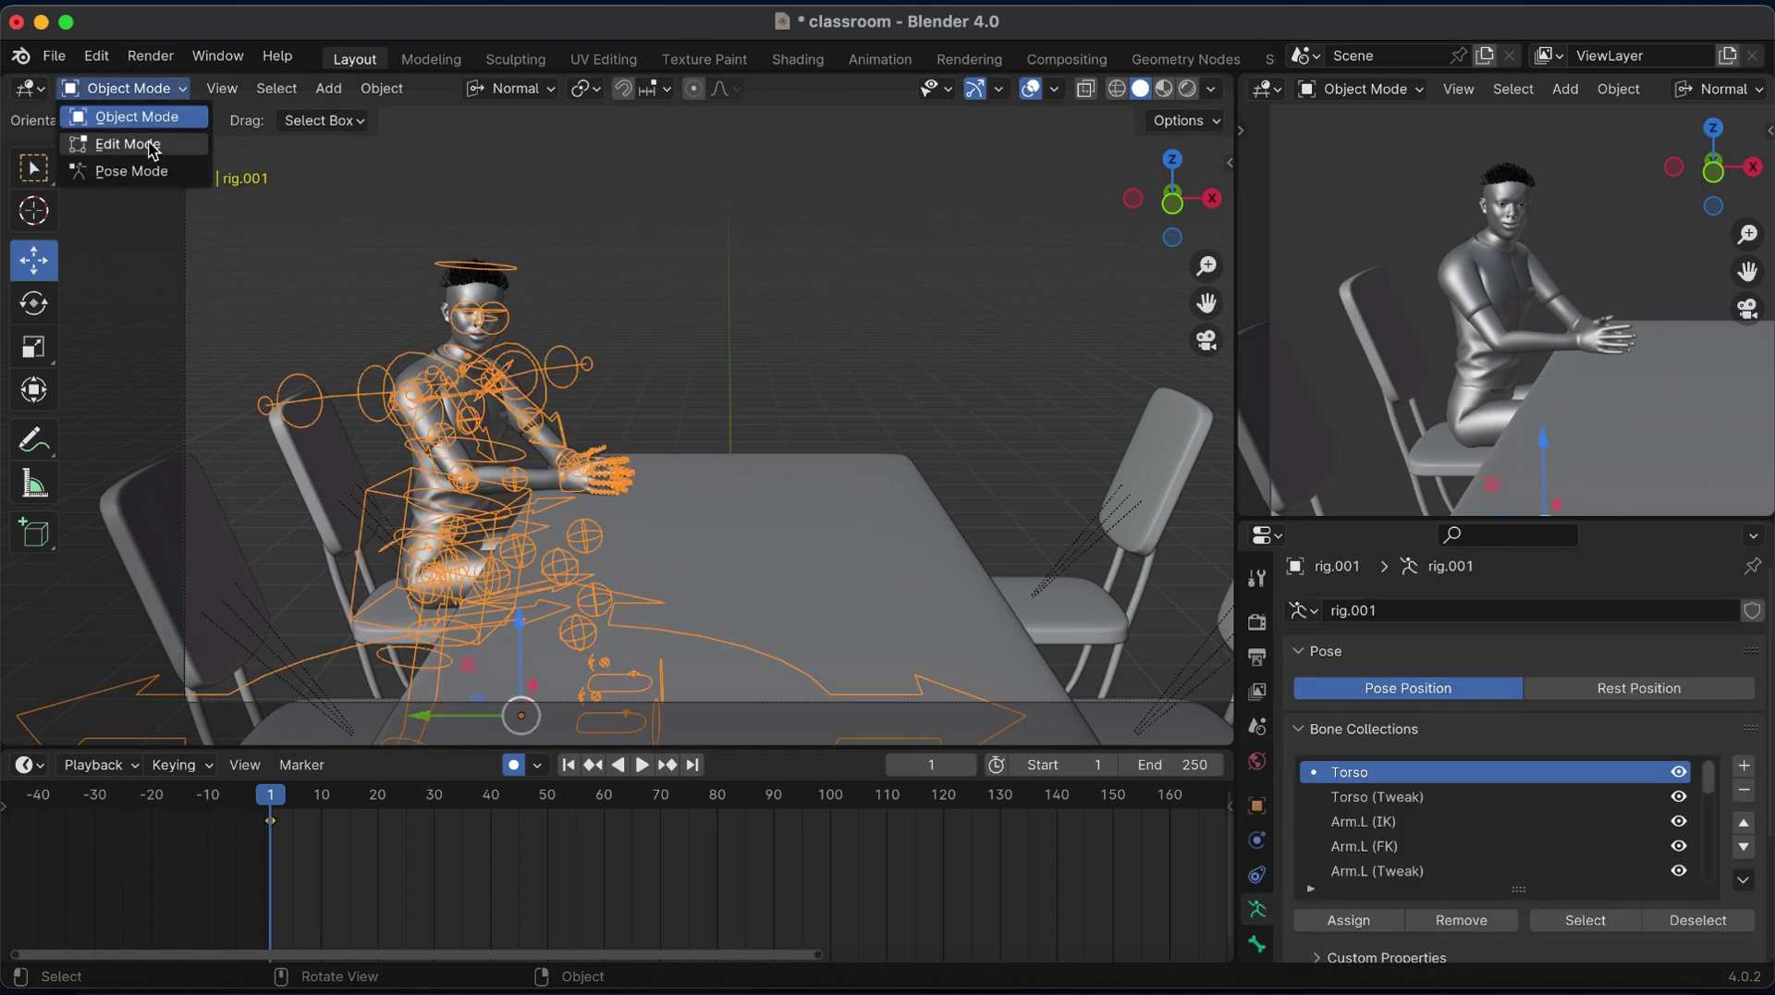
{"action": "left_click", "coordinate": [139, 172]}
Turn the head bone at frame 10 and again at frame 17.
{"action": "left_click", "coordinate": [505, 287]}
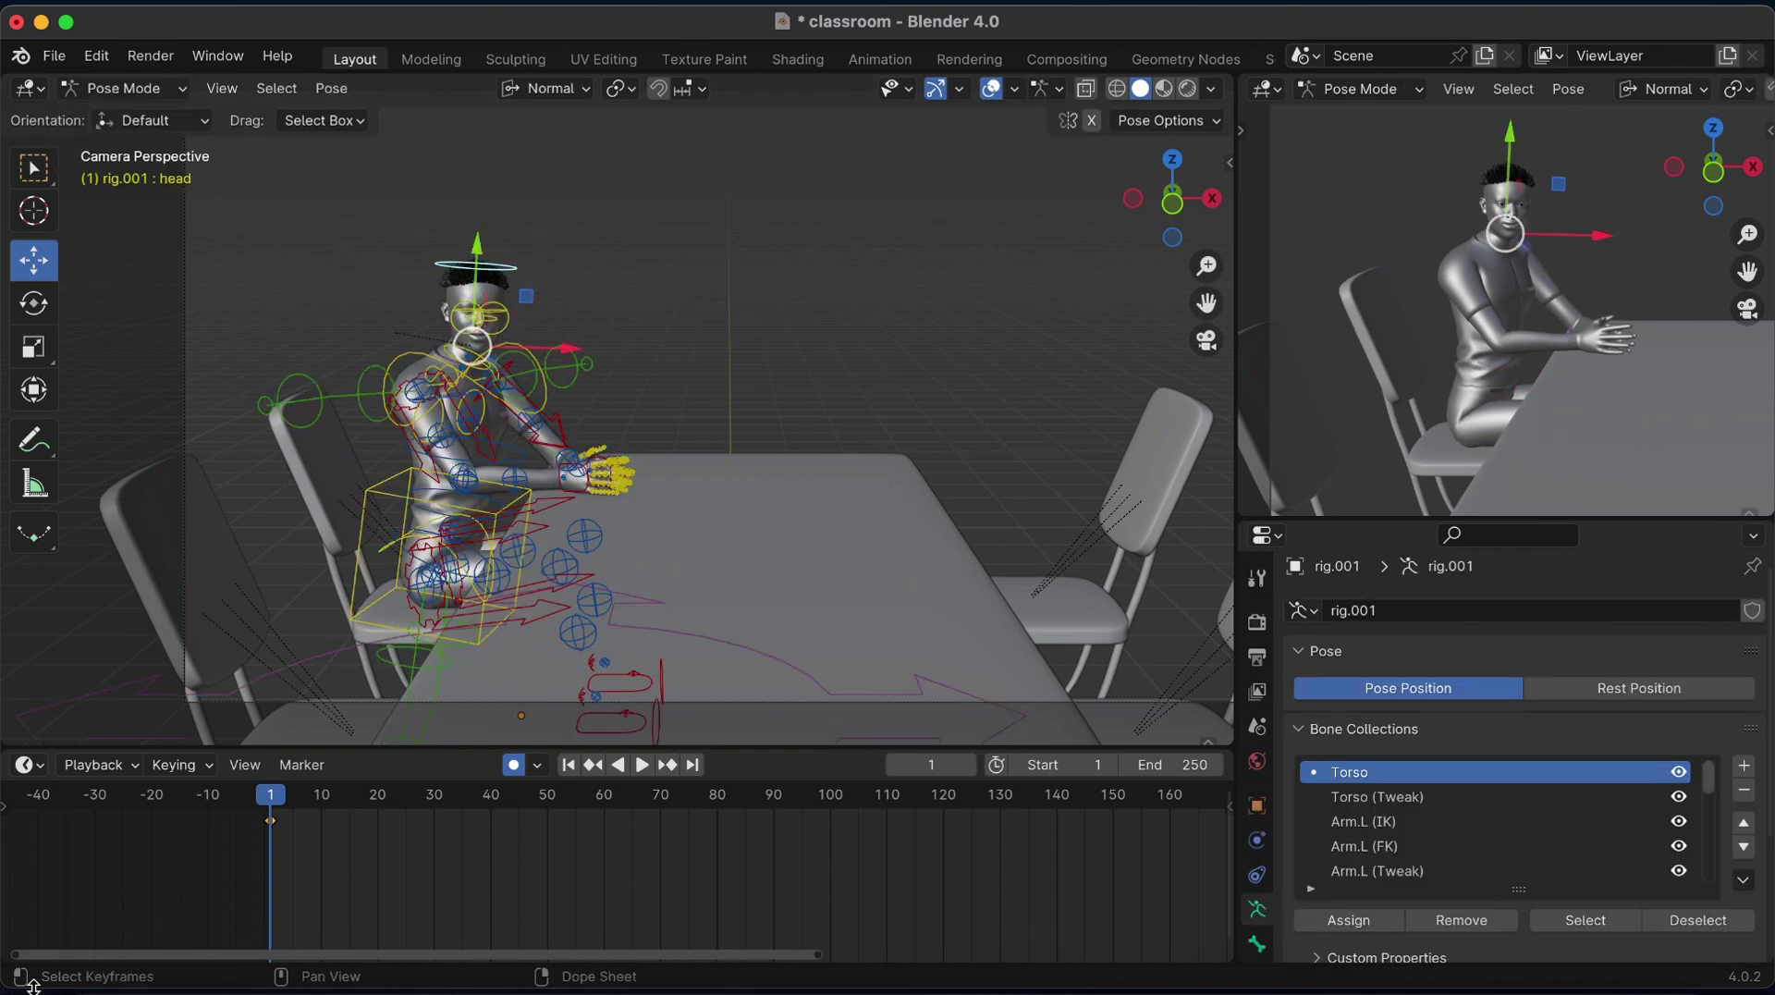
{"action": "key", "text": "space"}
{"action": "key", "text": "r"}
{"action": "left_click", "coordinate": [520, 466]}
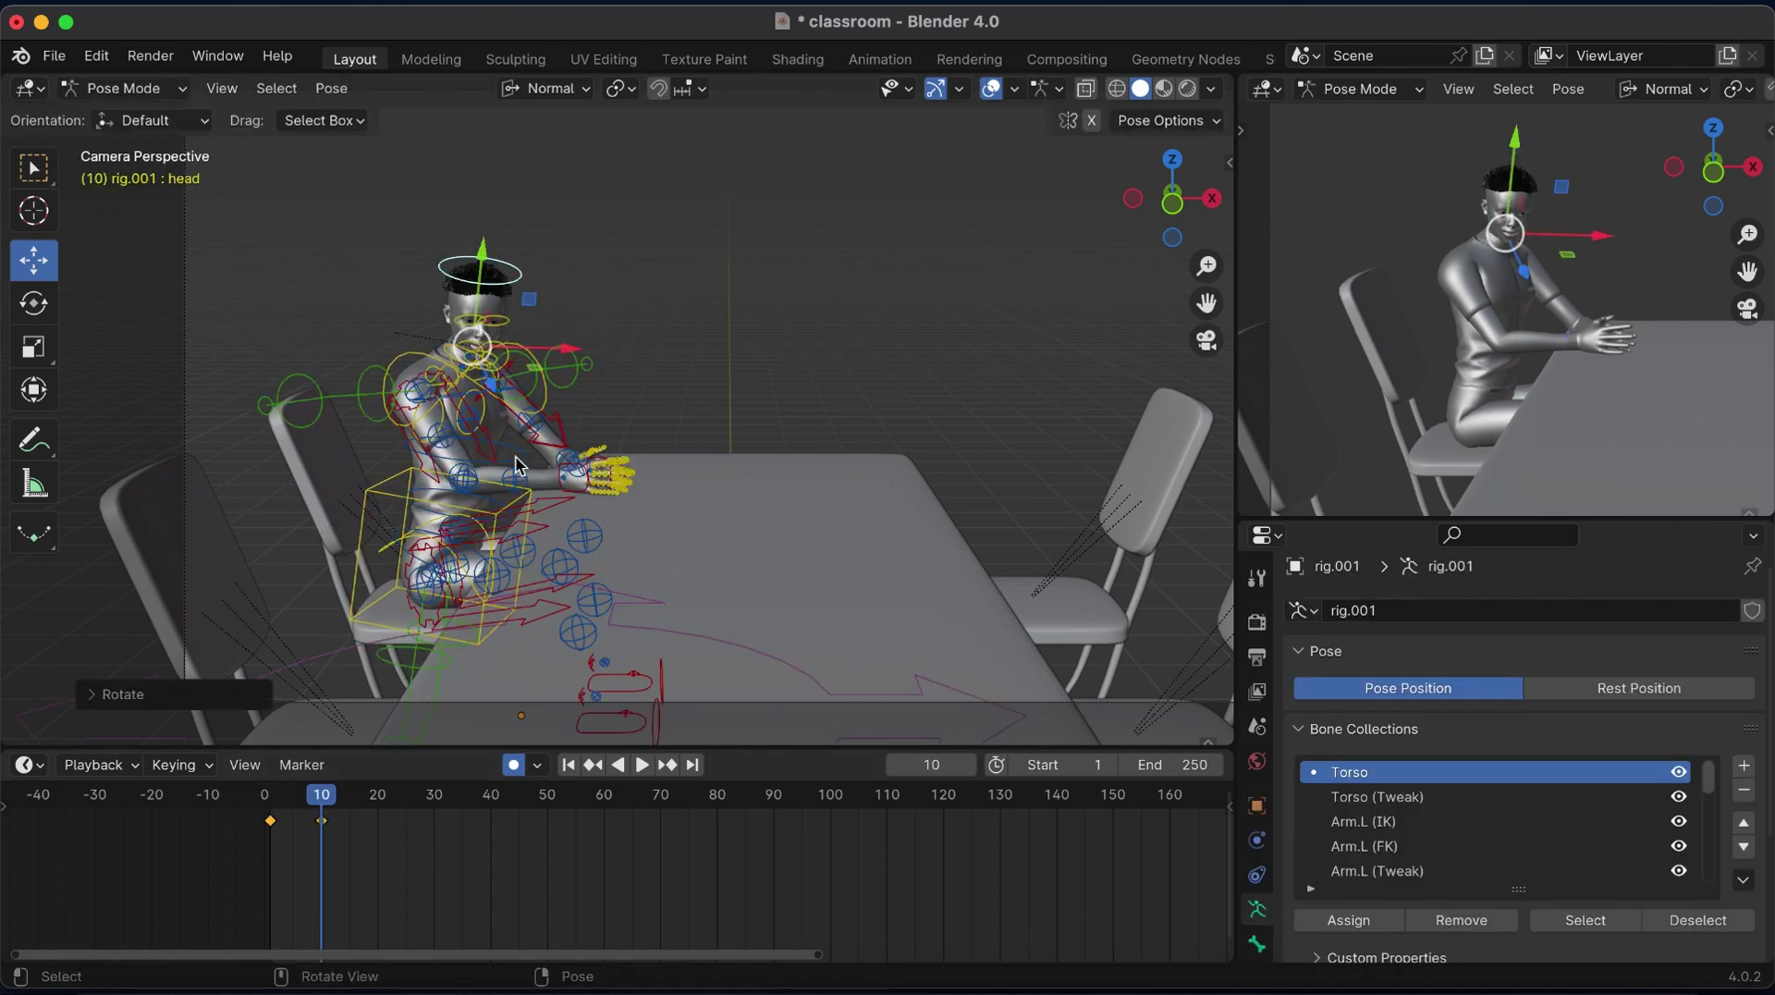
{"action": "left_click", "coordinate": [365, 808]}
{"action": "key", "text": "r"}
{"action": "left_click", "coordinate": [734, 464]}
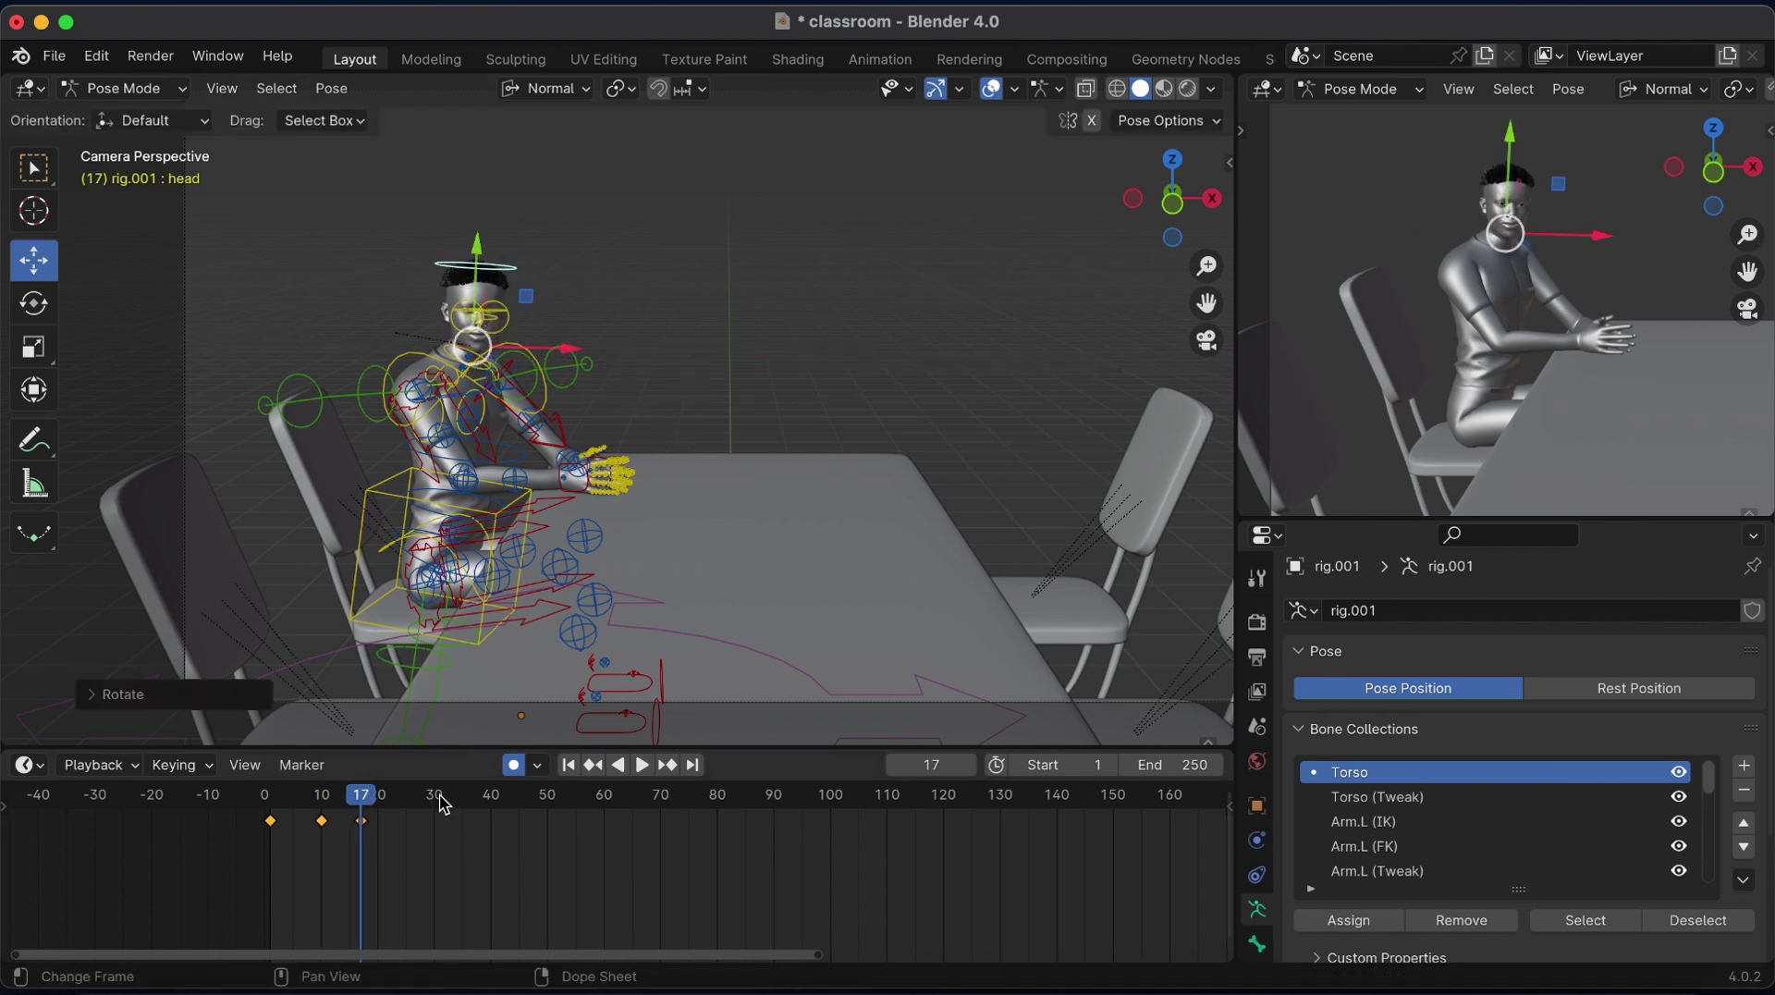
Turn the head on X at frame 27 and play back the motion.
{"action": "key", "text": "Right"}
{"action": "key", "text": "Right"}
{"action": "key", "text": "Right"}
{"action": "key", "text": "r"}
{"action": "key", "text": "x"}
{"action": "left_click", "coordinate": [657, 551]}
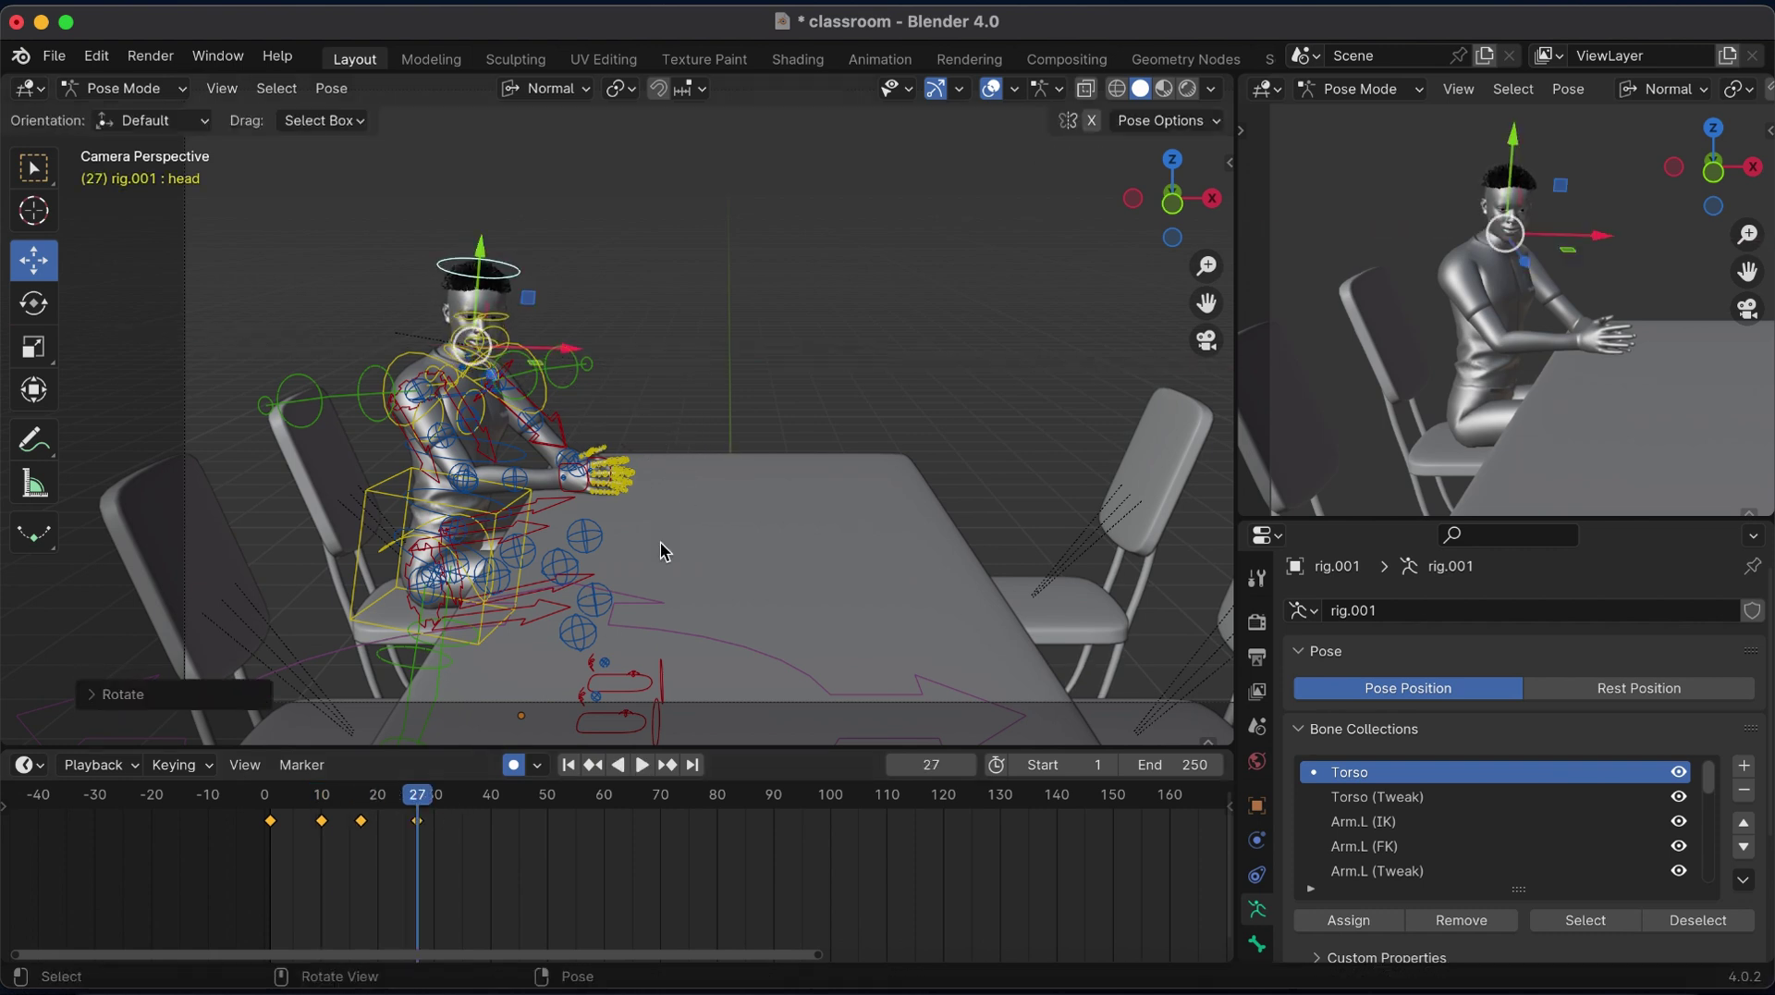
{"action": "left_click", "coordinate": [269, 810]}
{"action": "key", "text": "space"}
{"action": "key", "text": "space"}
{"action": "left_click", "coordinate": [423, 804]}
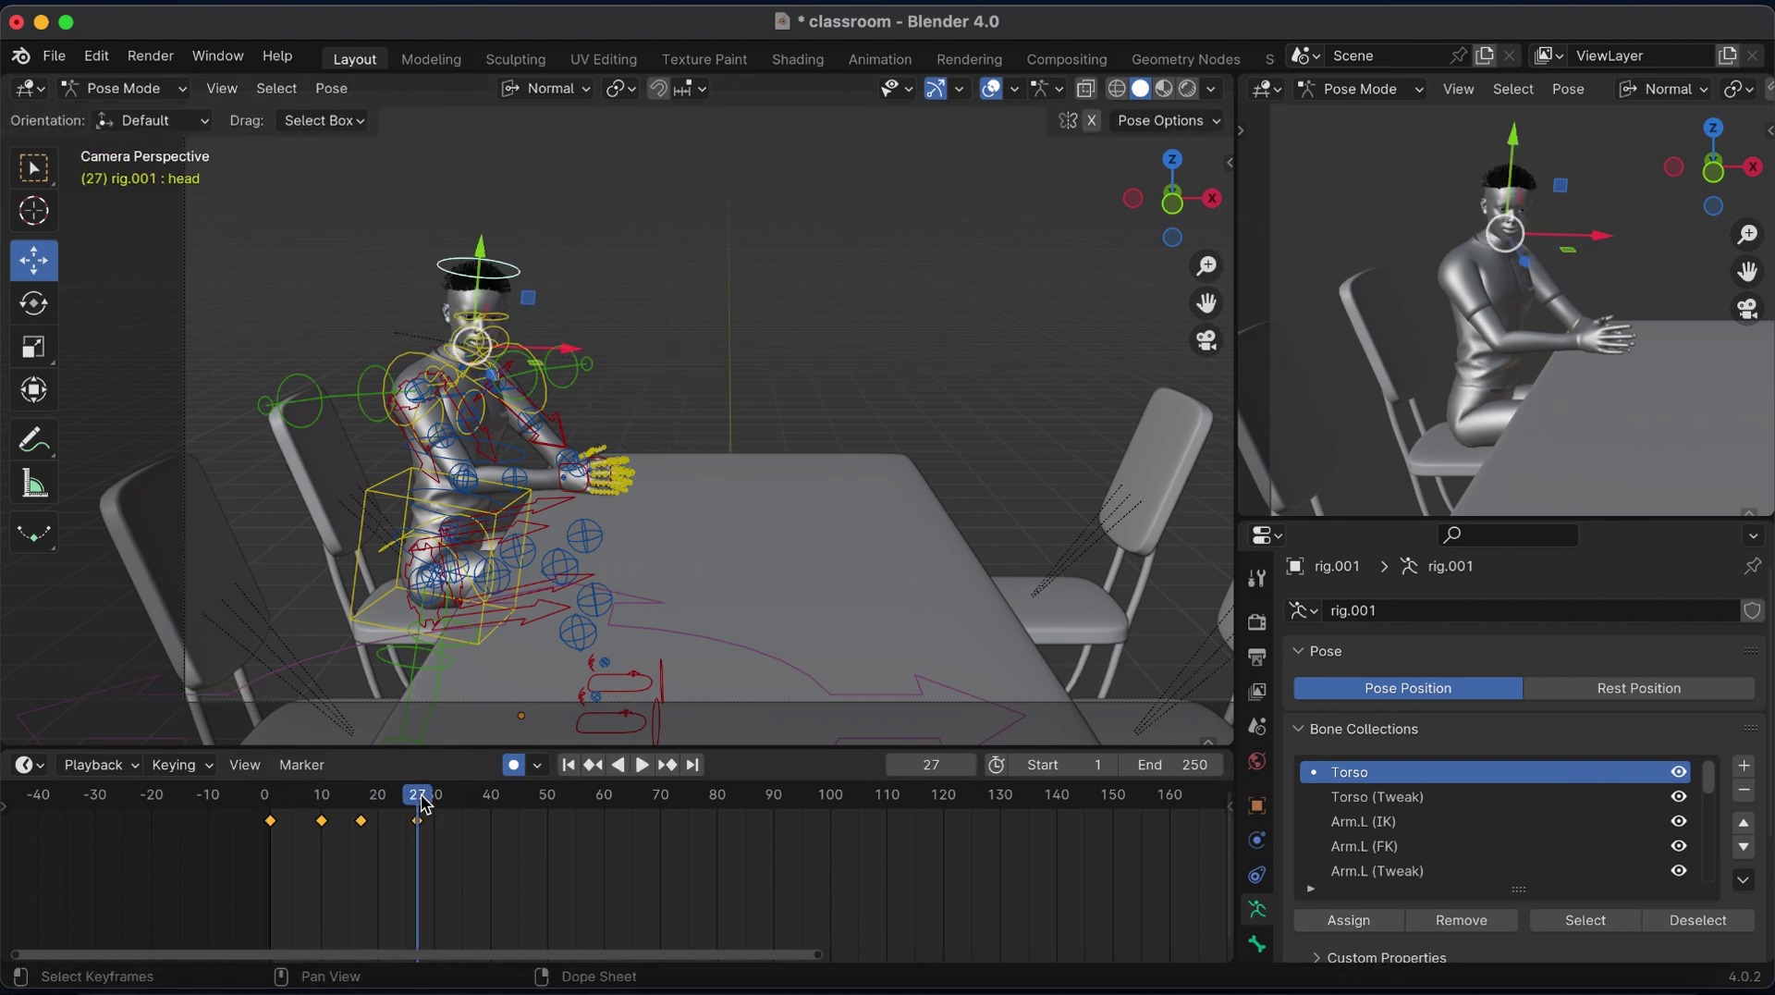
Tilt the head on X and keyframe every bone of the rig at frame 34.
{"action": "key", "text": "r"}
{"action": "key", "text": "x"}
{"action": "left_click", "coordinate": [739, 352]}
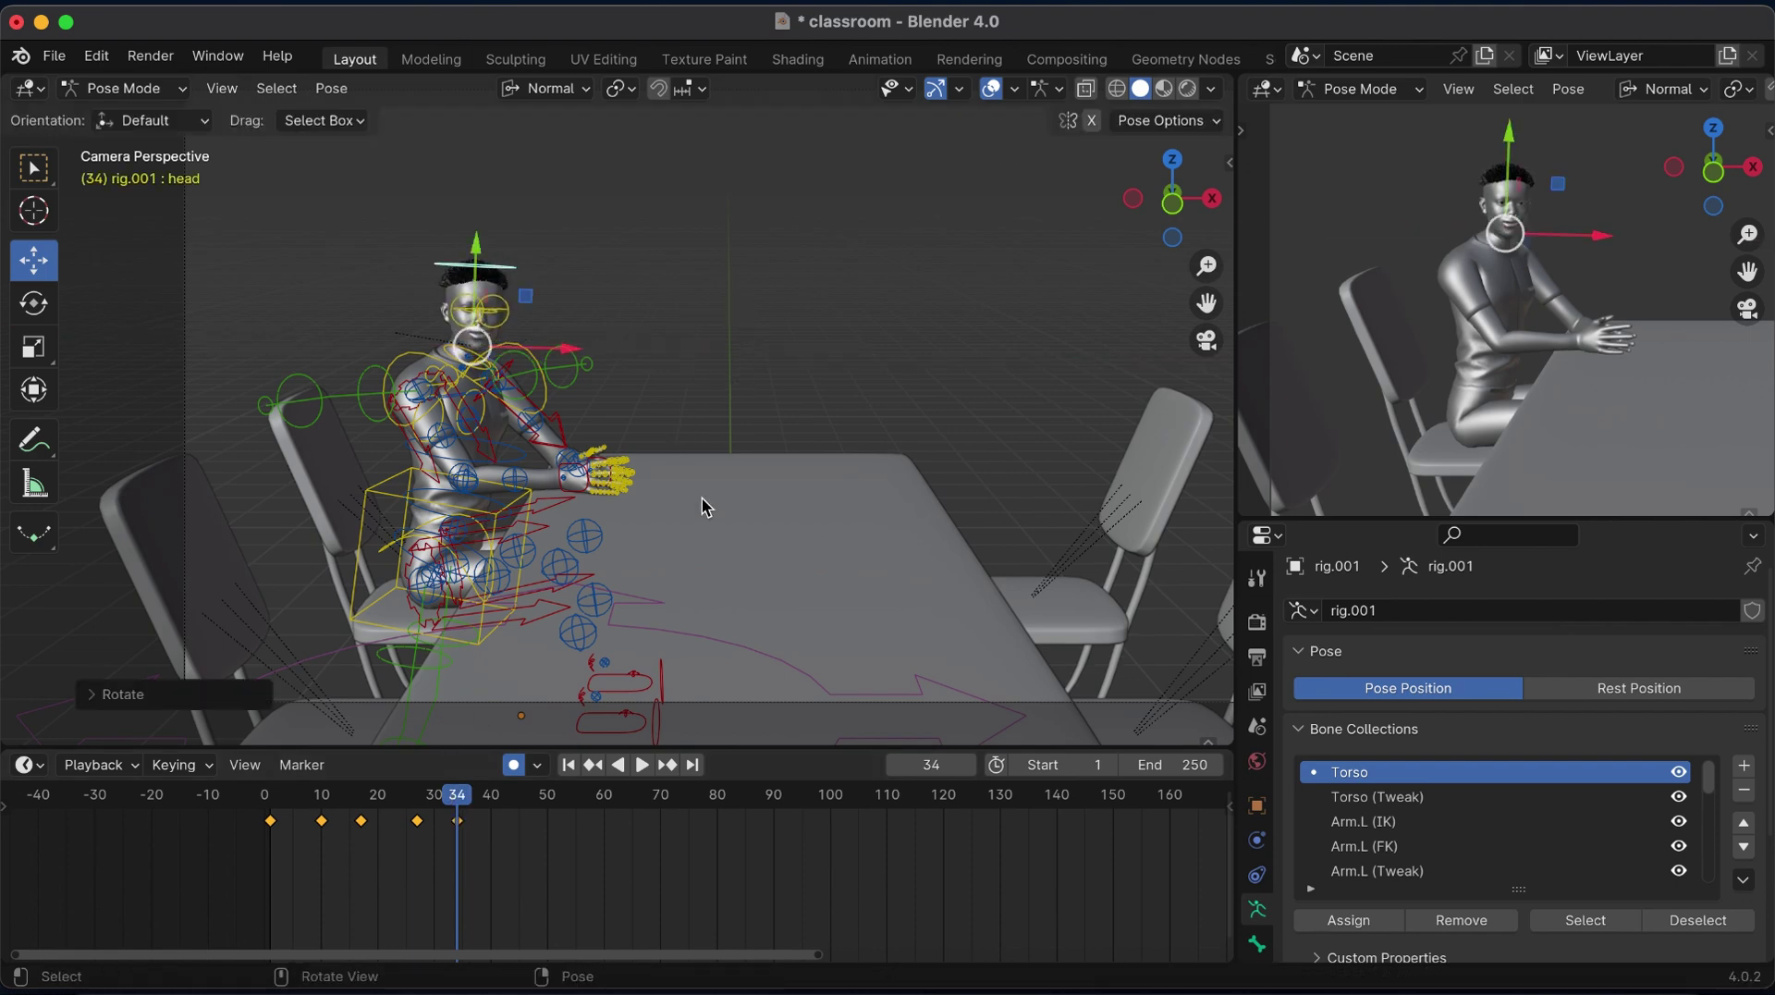
{"action": "key", "text": "a"}
{"action": "key", "text": "i"}
{"action": "left_click", "coordinate": [575, 491]}
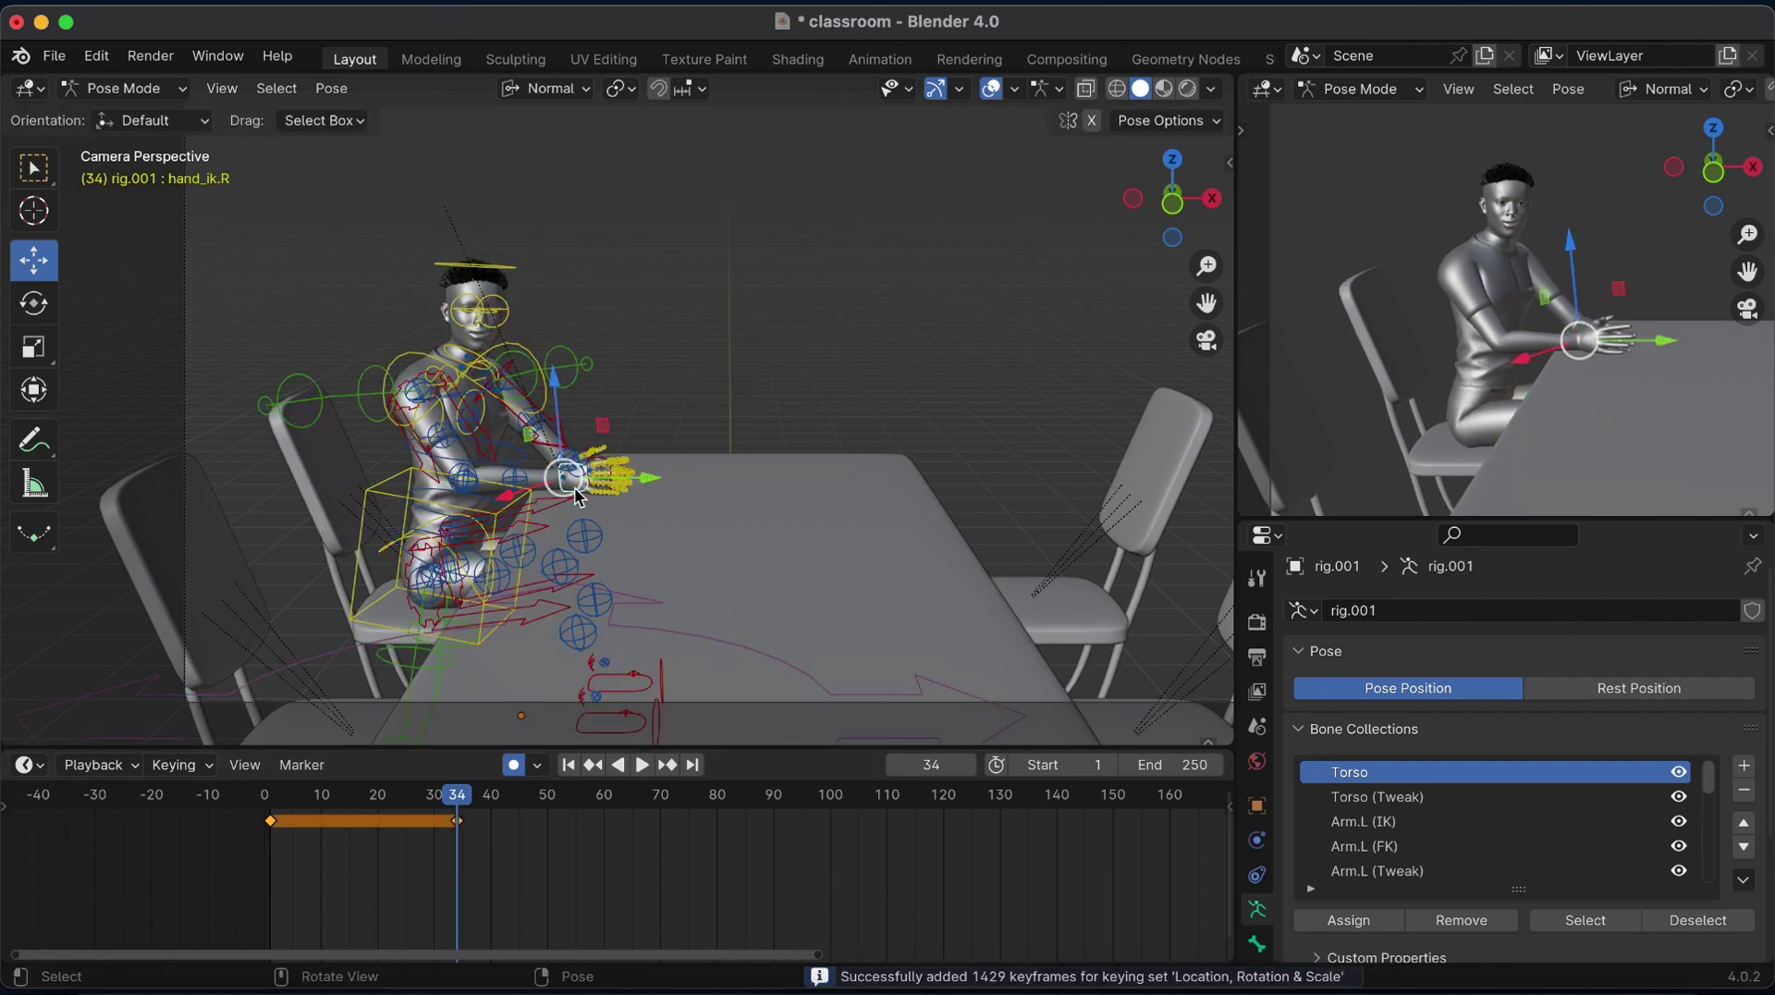
{"action": "left_click", "coordinate": [551, 810]}
In side and front ortho views, raise the right hand IK control and rotate it twice on X.
{"action": "left_click", "coordinate": [1133, 198]}
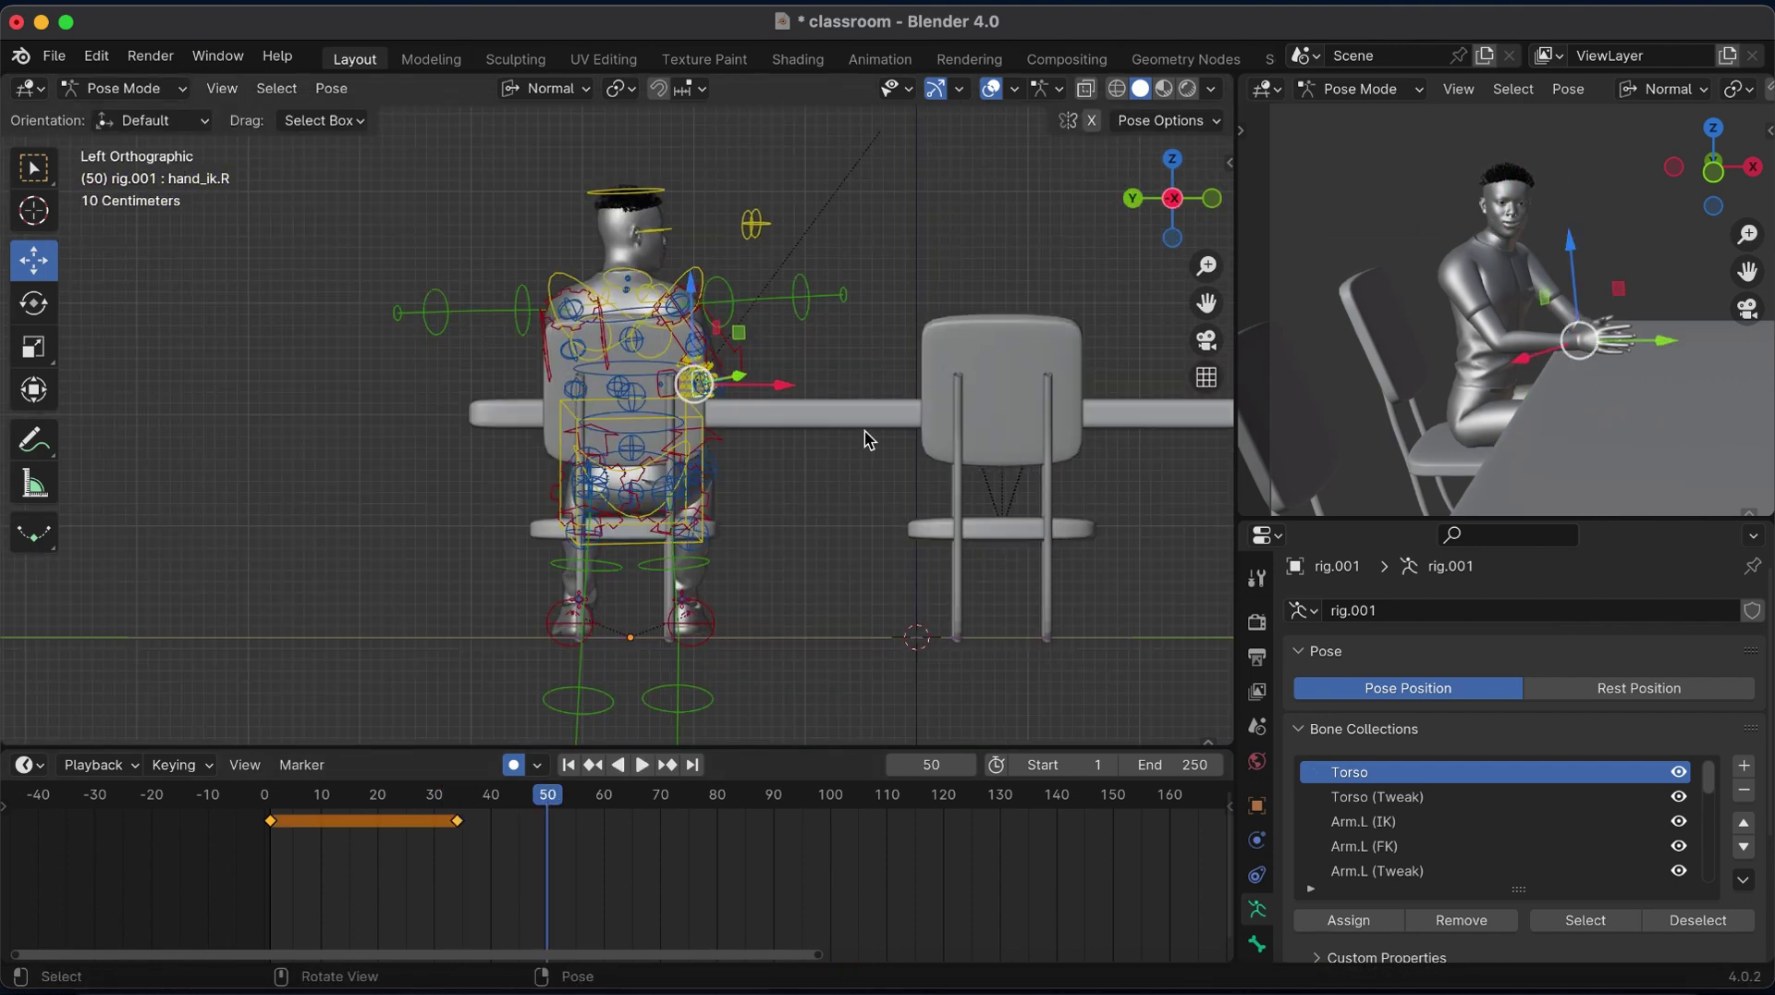
{"action": "key", "text": "g"}
{"action": "left_click", "coordinate": [911, 310]}
{"action": "left_click", "coordinate": [1212, 198]}
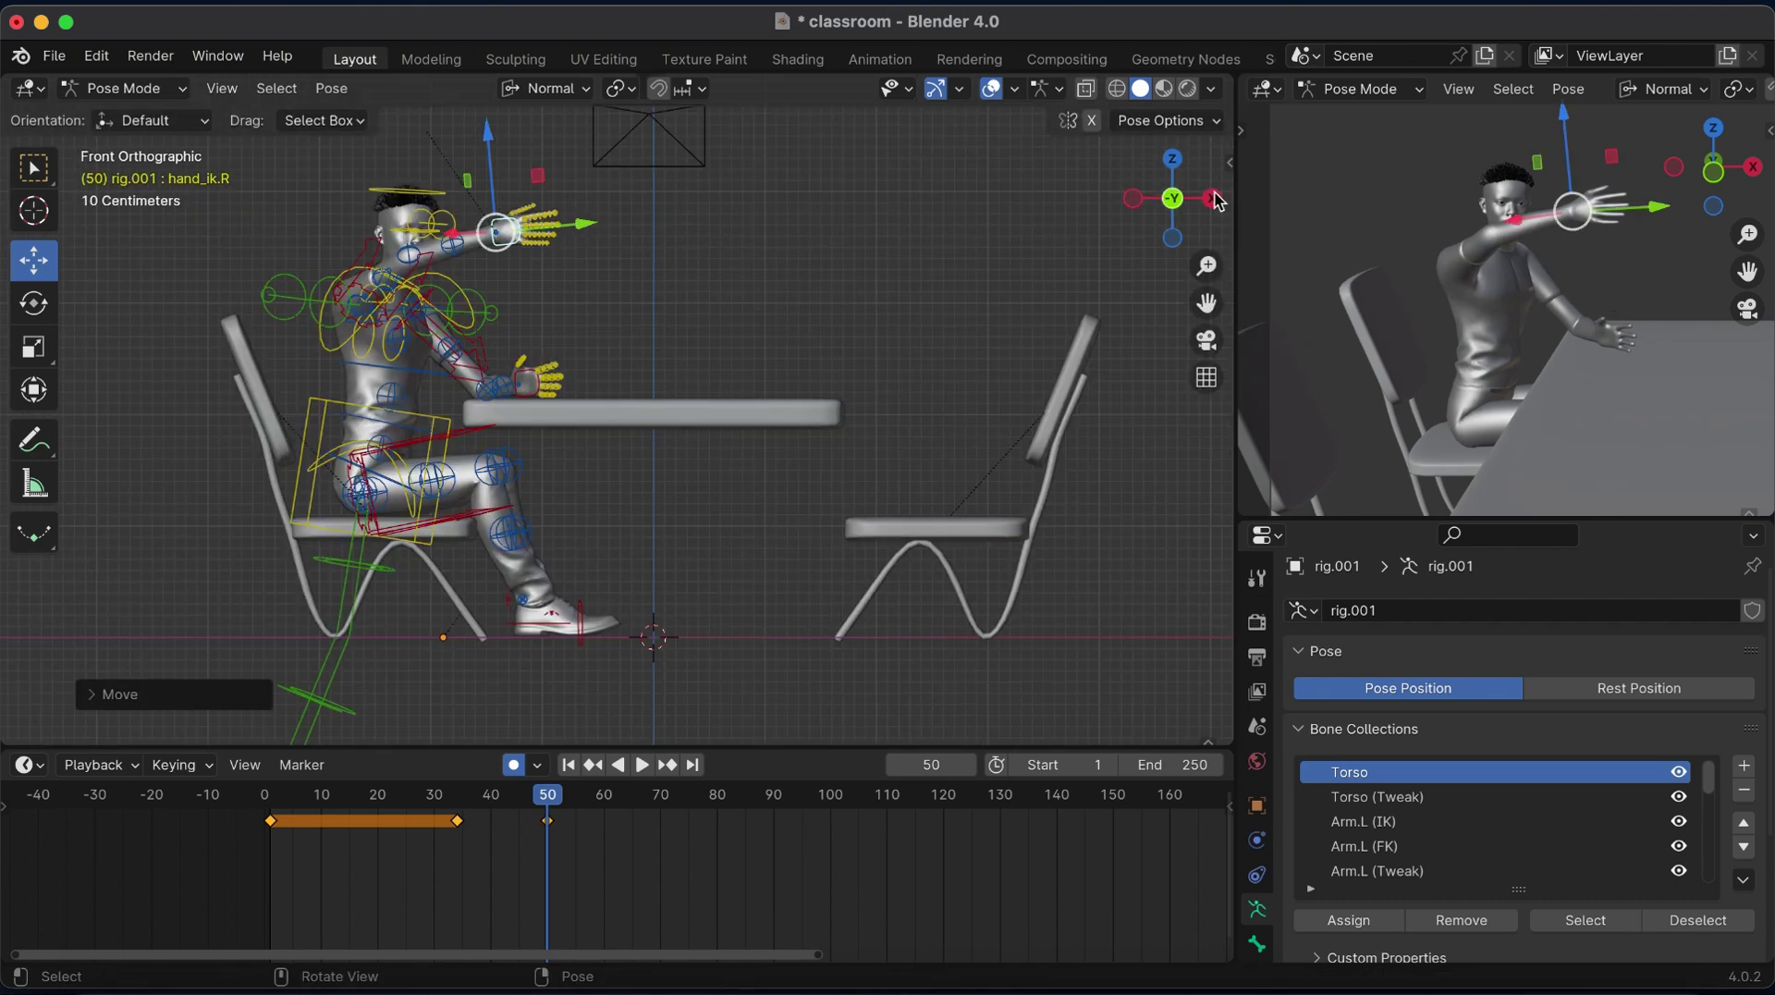
{"action": "left_click", "coordinate": [1213, 199]}
{"action": "key", "text": "r"}
{"action": "key", "text": "x"}
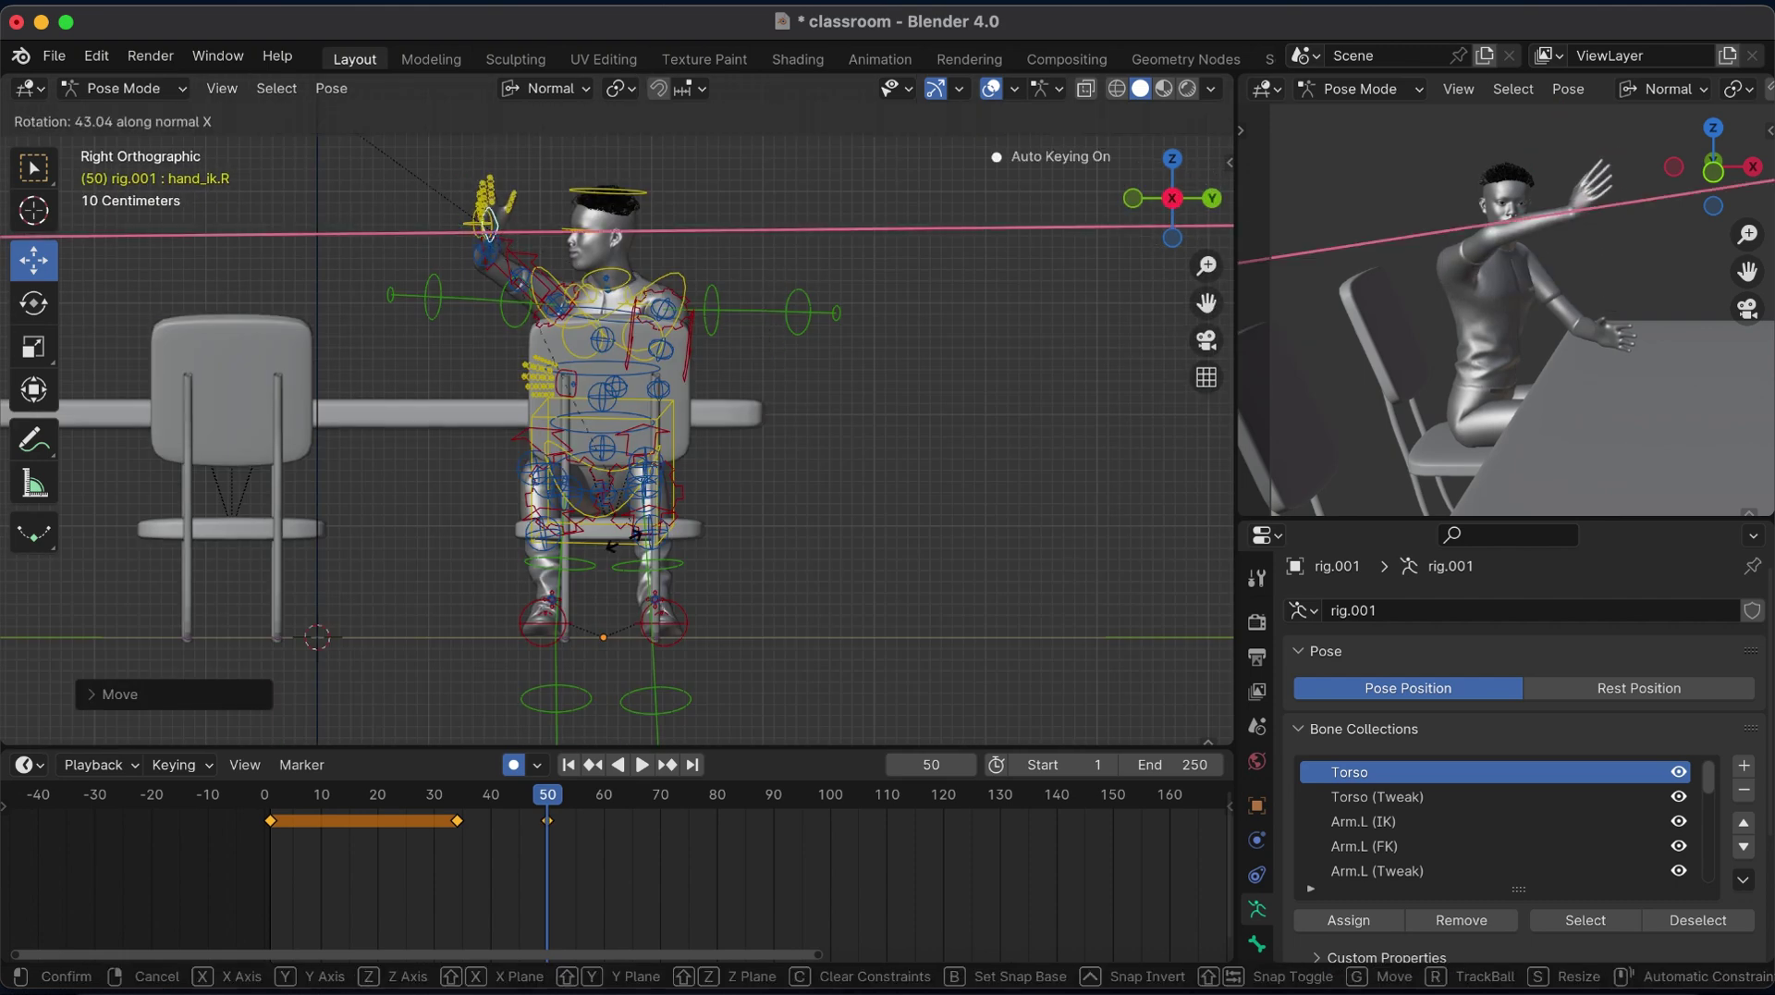
{"action": "left_click", "coordinate": [848, 396]}
{"action": "key", "text": "r"}
{"action": "key", "text": "x"}
{"action": "left_click", "coordinate": [501, 503]}
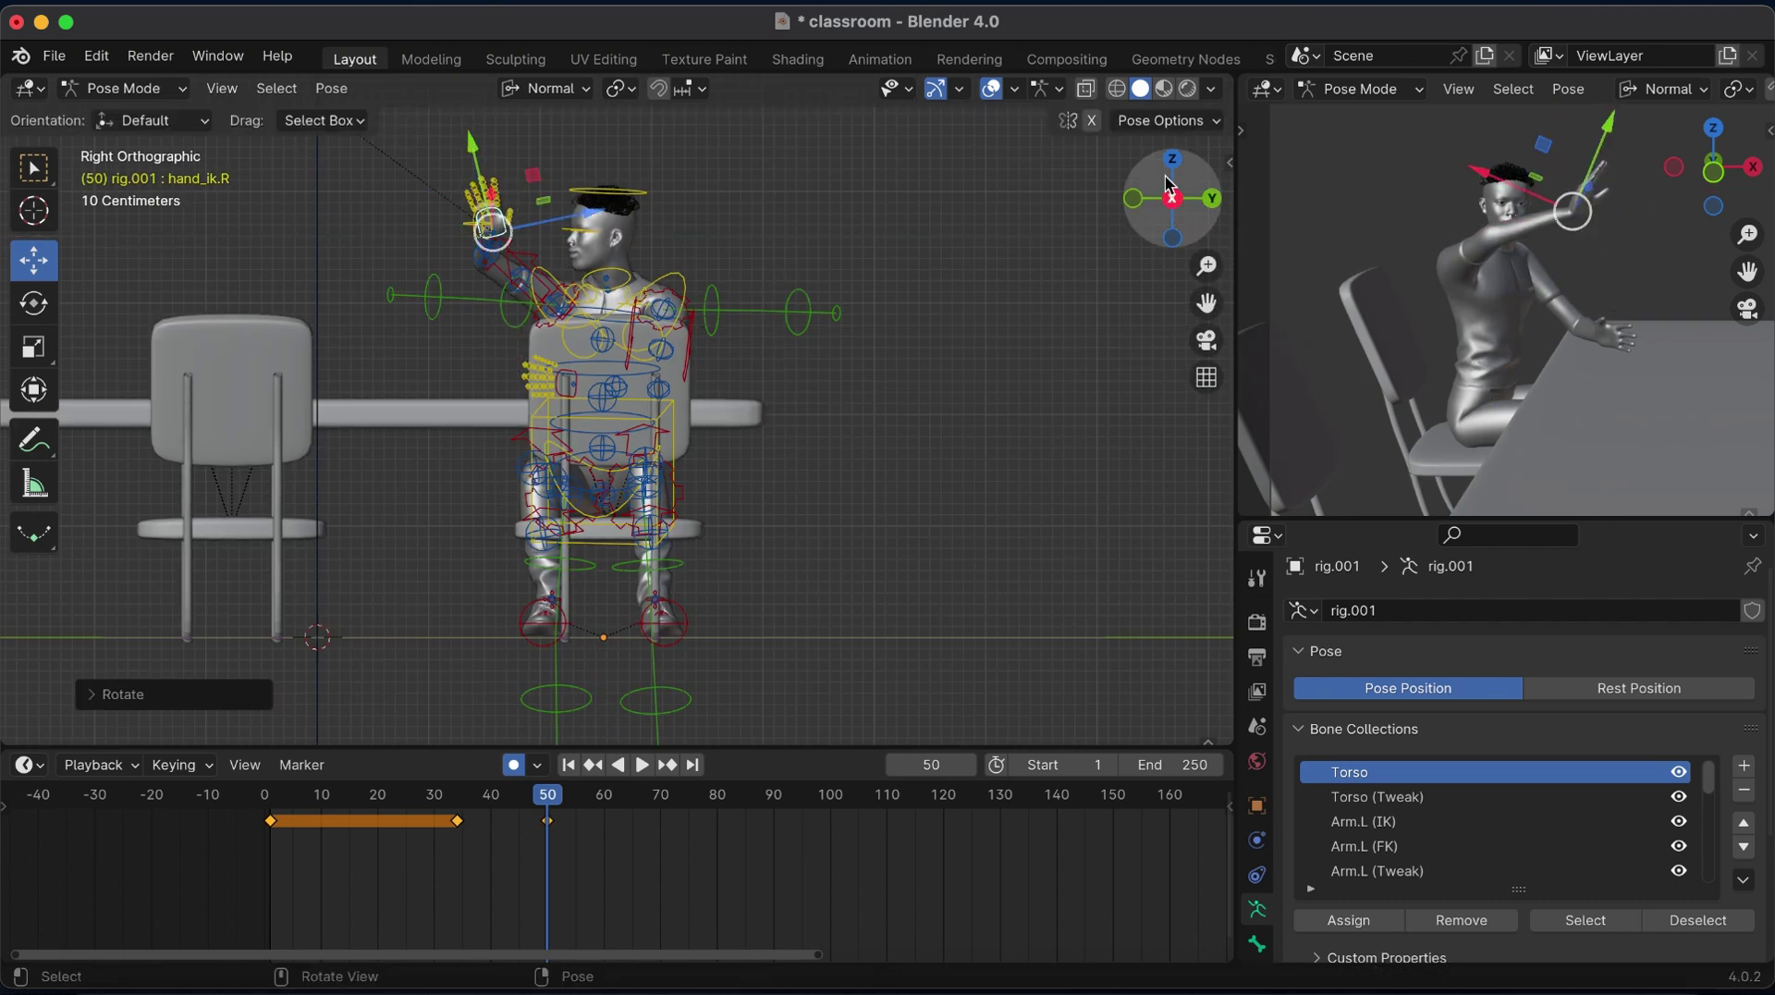
In front ortho view, move the right hand IK control up over the head.
{"action": "left_click", "coordinate": [1133, 199]}
{"action": "left_click", "coordinate": [545, 296]}
{"action": "left_click", "coordinate": [515, 224]}
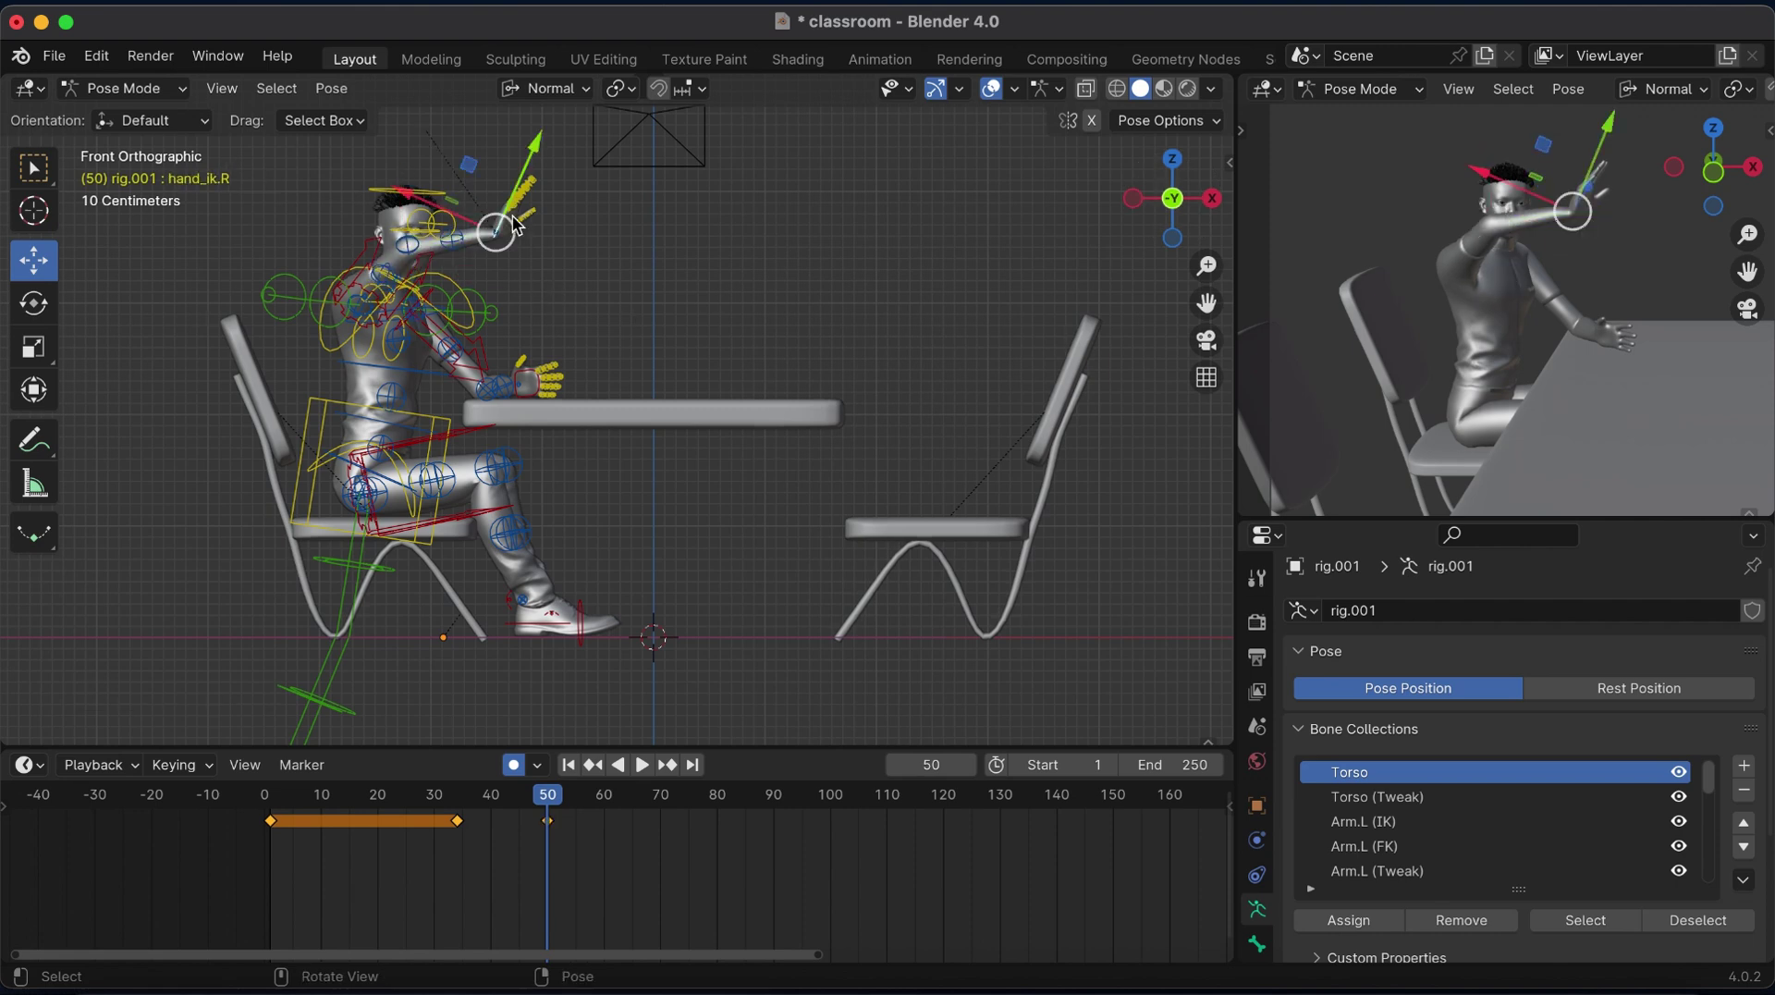
{"action": "key", "text": "g"}
{"action": "left_click", "coordinate": [349, 224]}
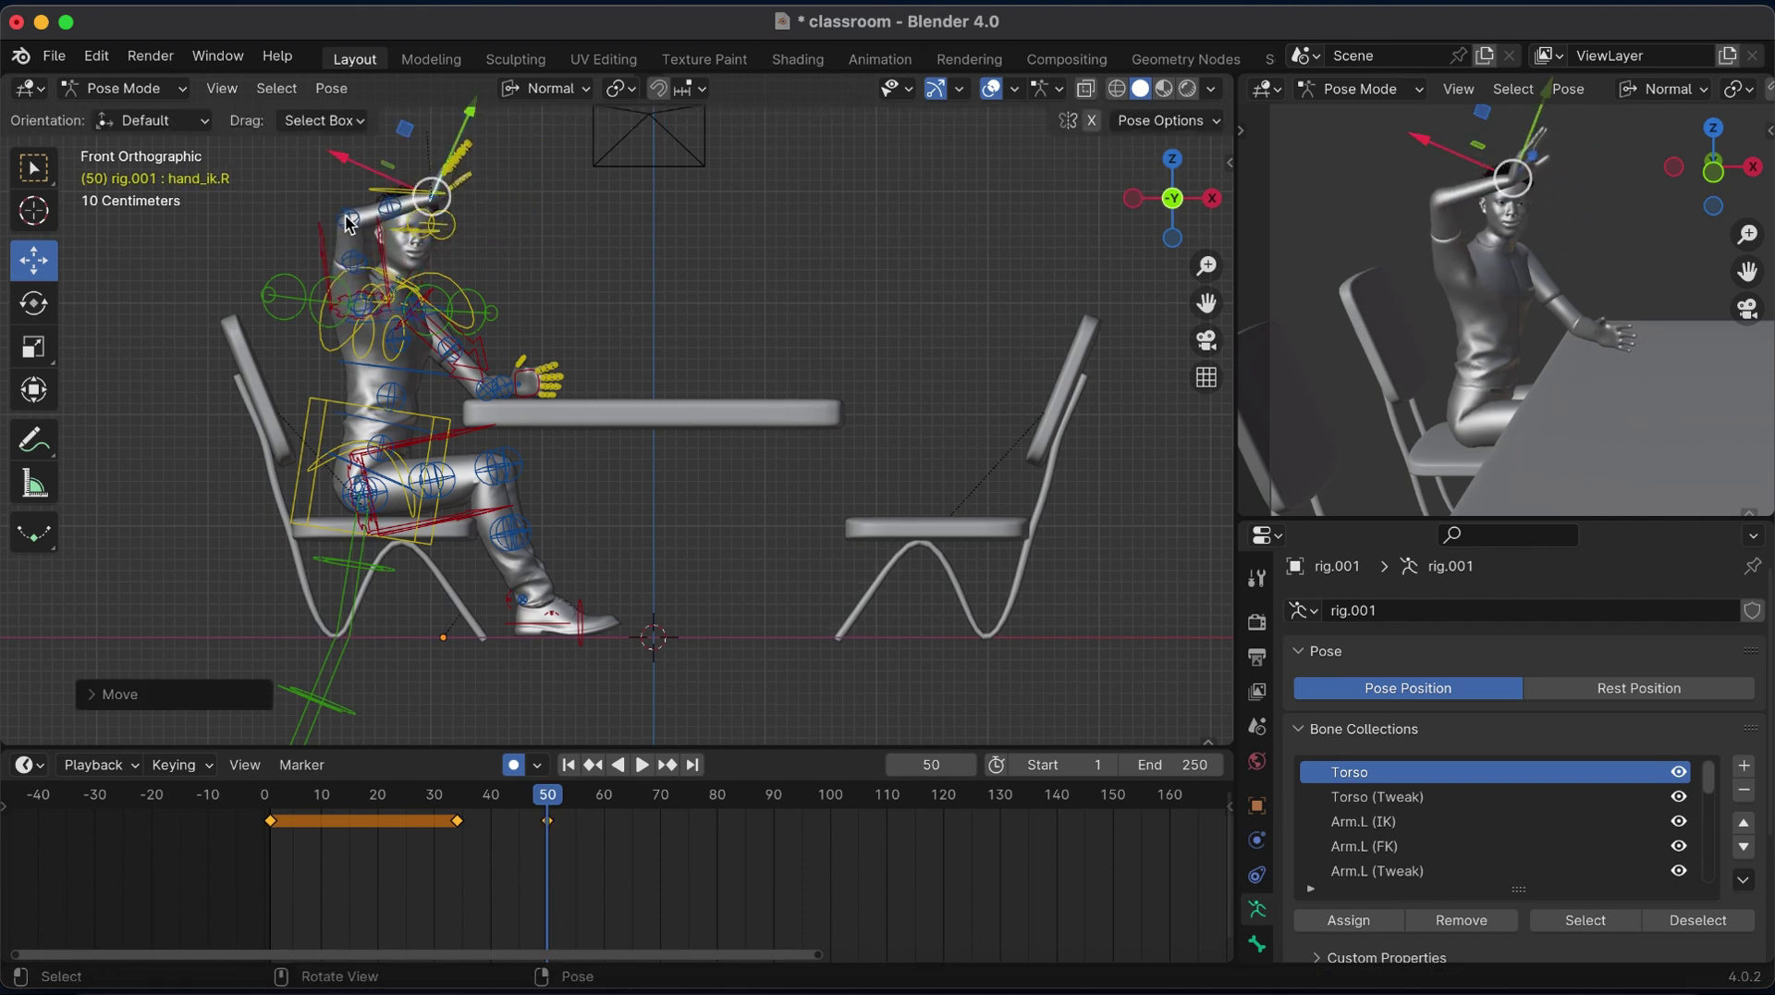
Move the right forearm tweak bone outward in the front and right views, then reselect hand_ik.R.
{"action": "left_click", "coordinate": [389, 210]}
{"action": "key", "text": "g"}
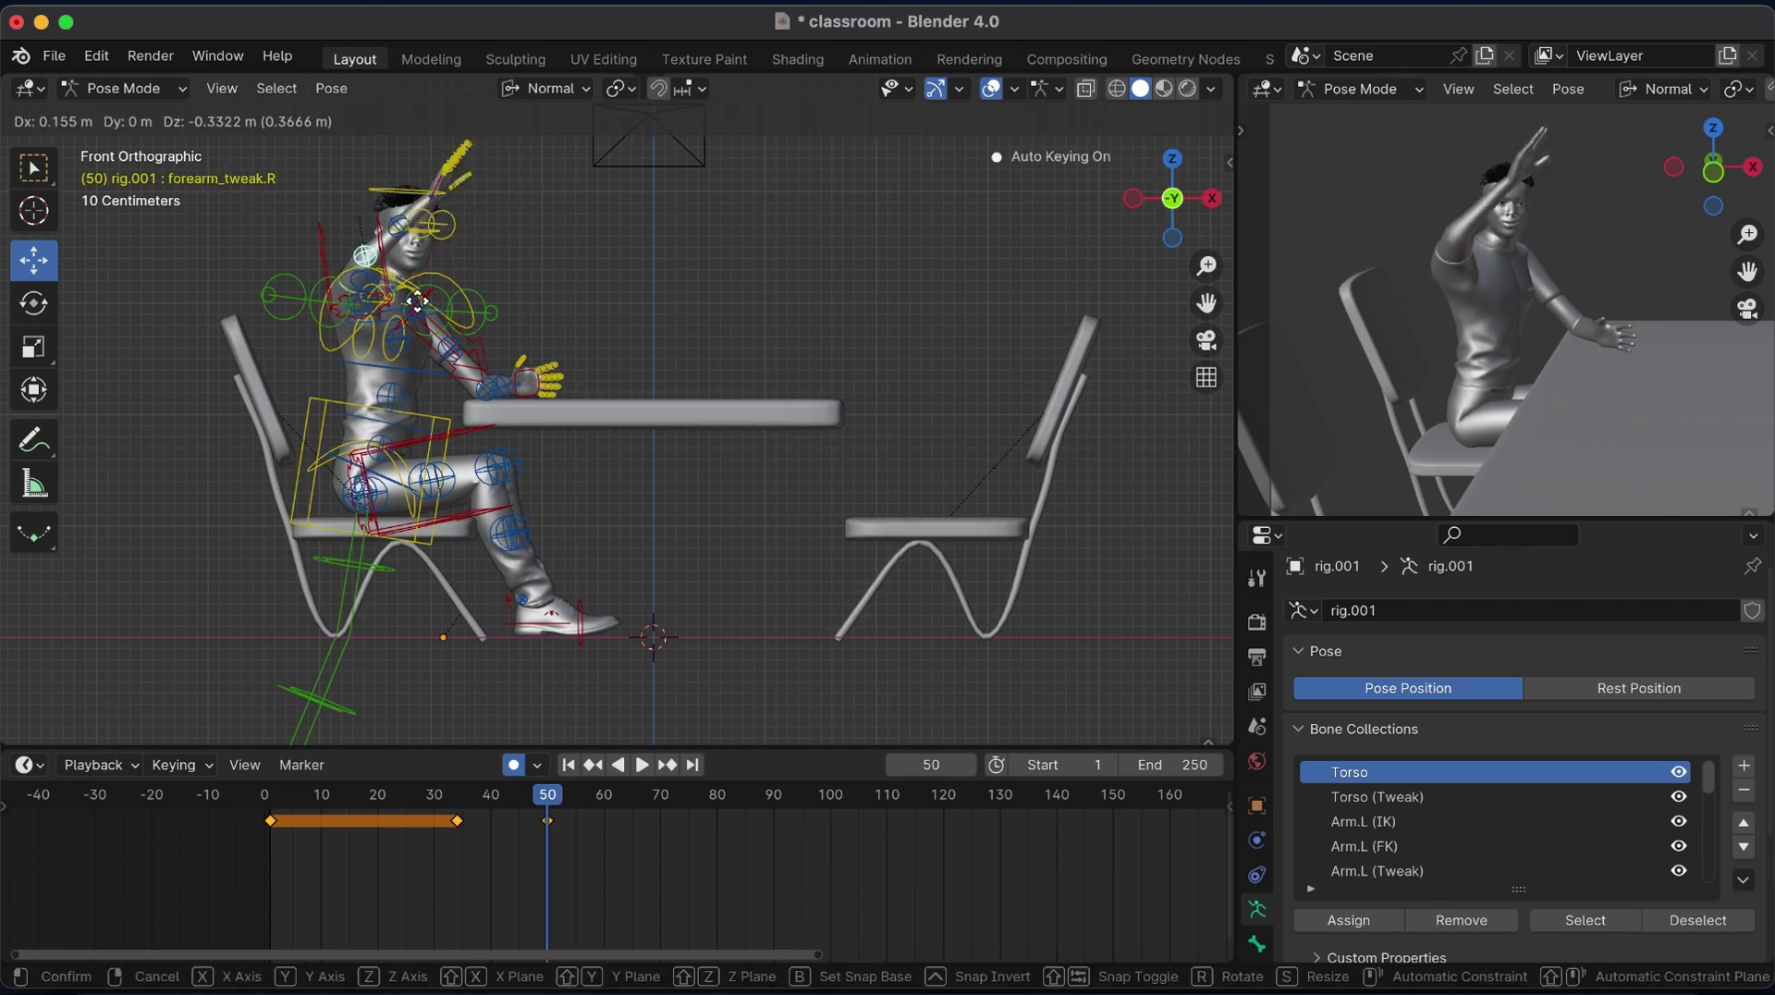
{"action": "left_click", "coordinate": [419, 308]}
{"action": "key", "text": "KP_3"}
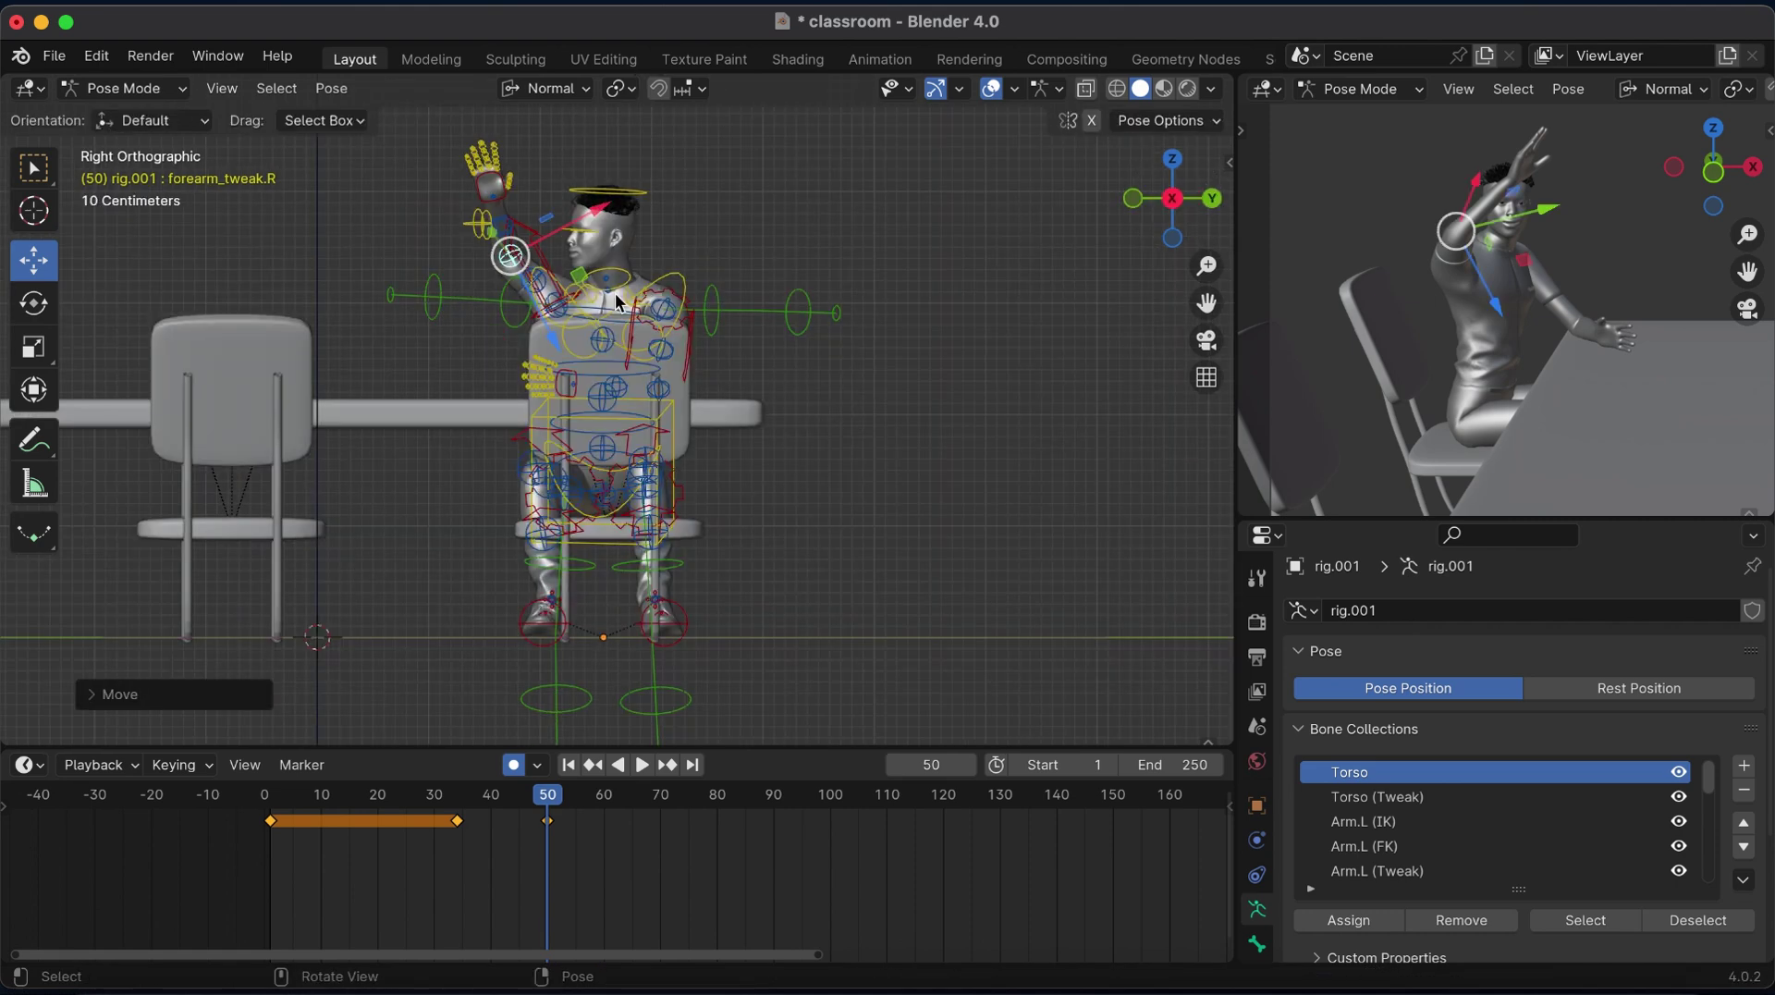
{"action": "key", "text": "g"}
{"action": "left_click", "coordinate": [605, 305]}
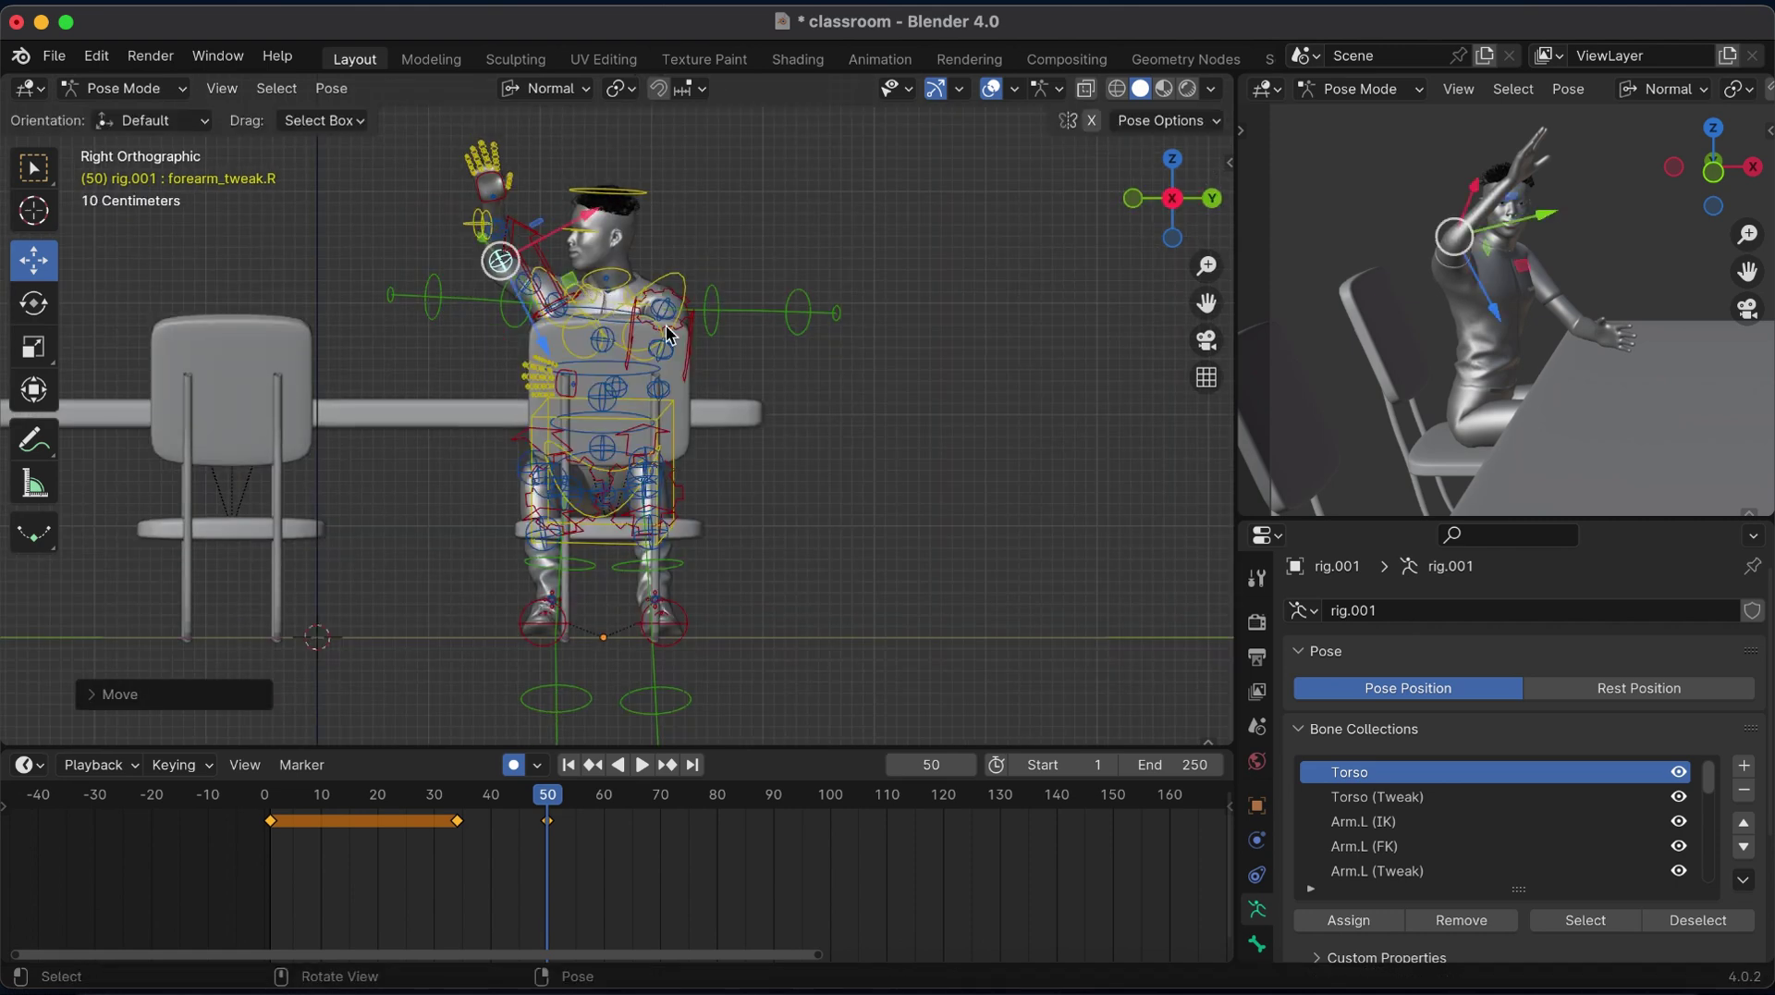
{"action": "left_click_drag", "start_coordinate": [602, 181], "coordinate": [585, 241]}
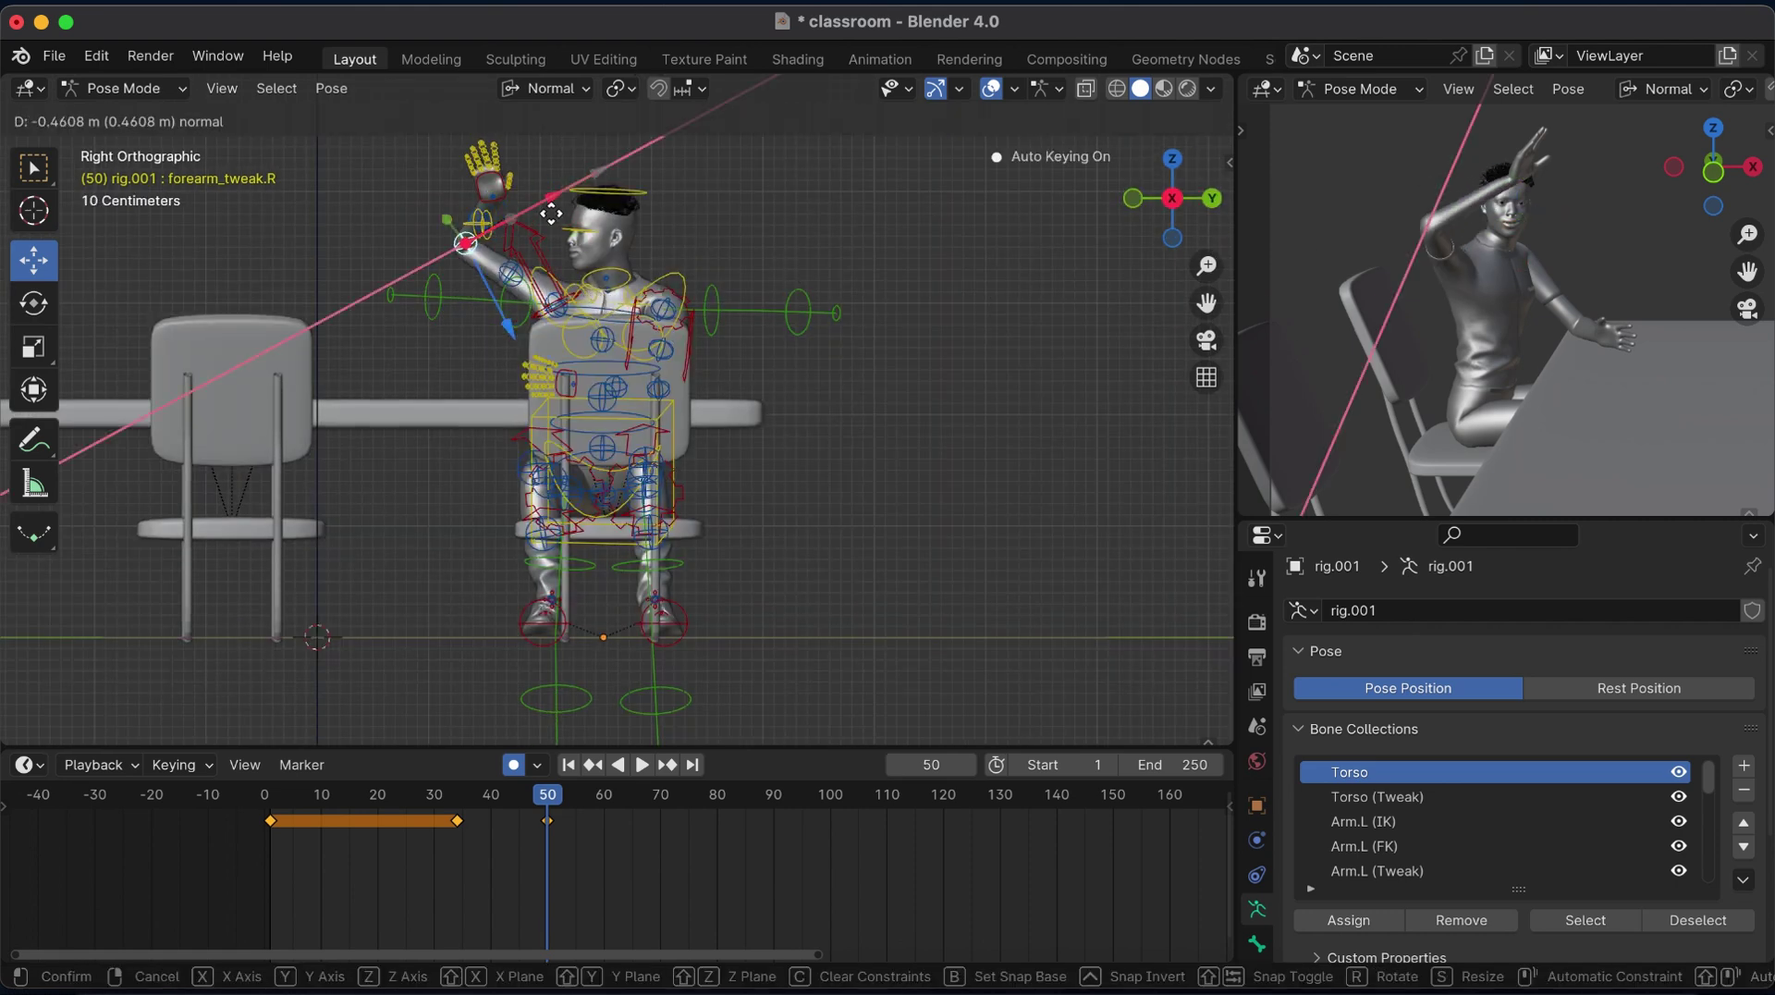
{"action": "key", "text": "g"}
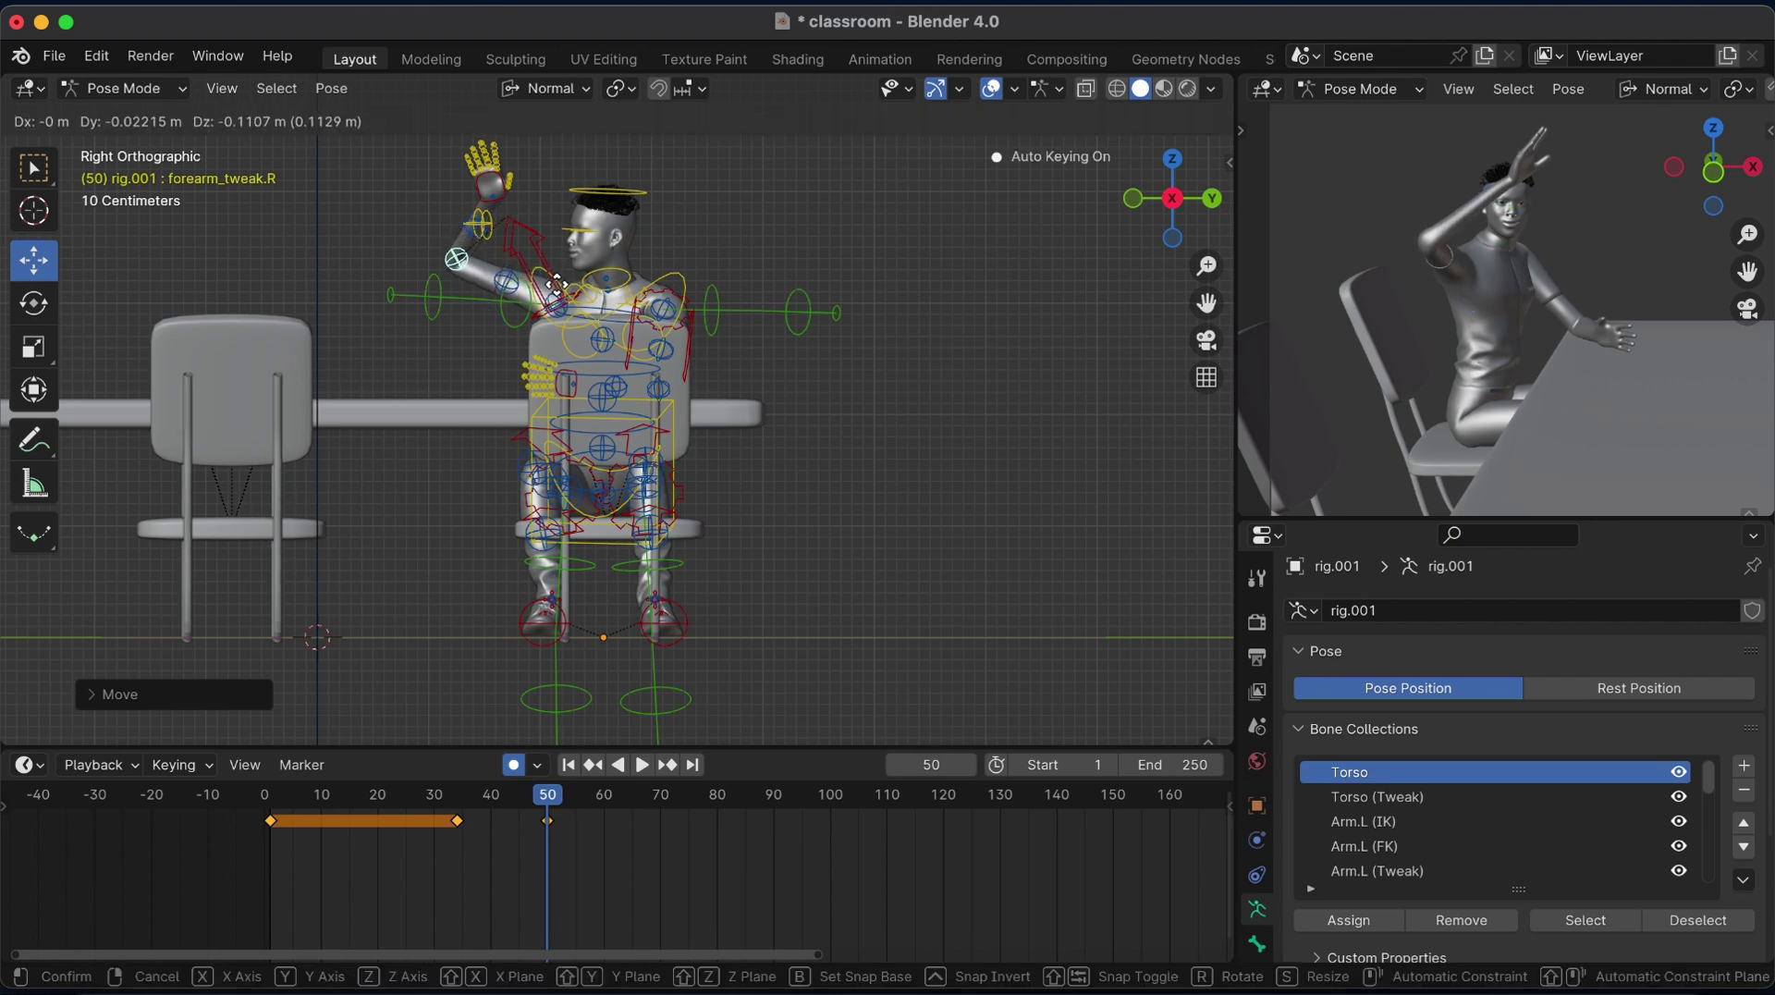
{"action": "left_click", "coordinate": [556, 284]}
{"action": "left_click", "coordinate": [497, 179]}
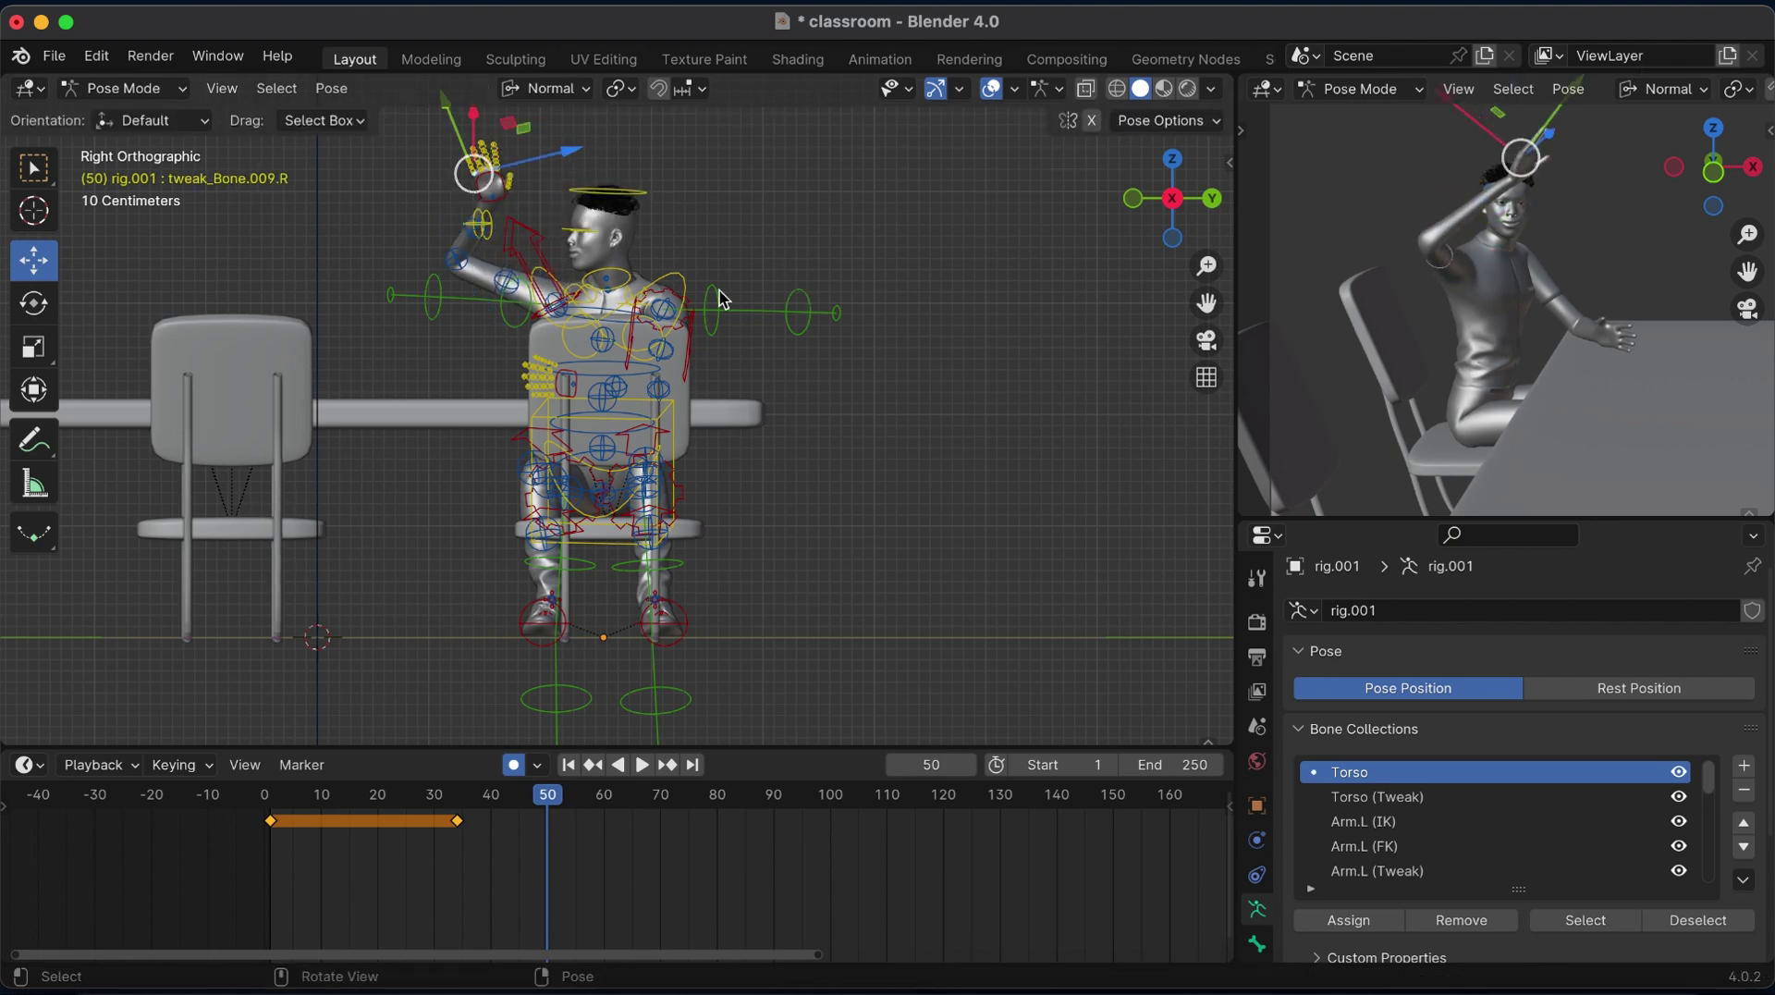
Rotate the right hand on Z at frame 50 and play back the wave.
{"action": "key", "text": "r"}
{"action": "key", "text": "z"}
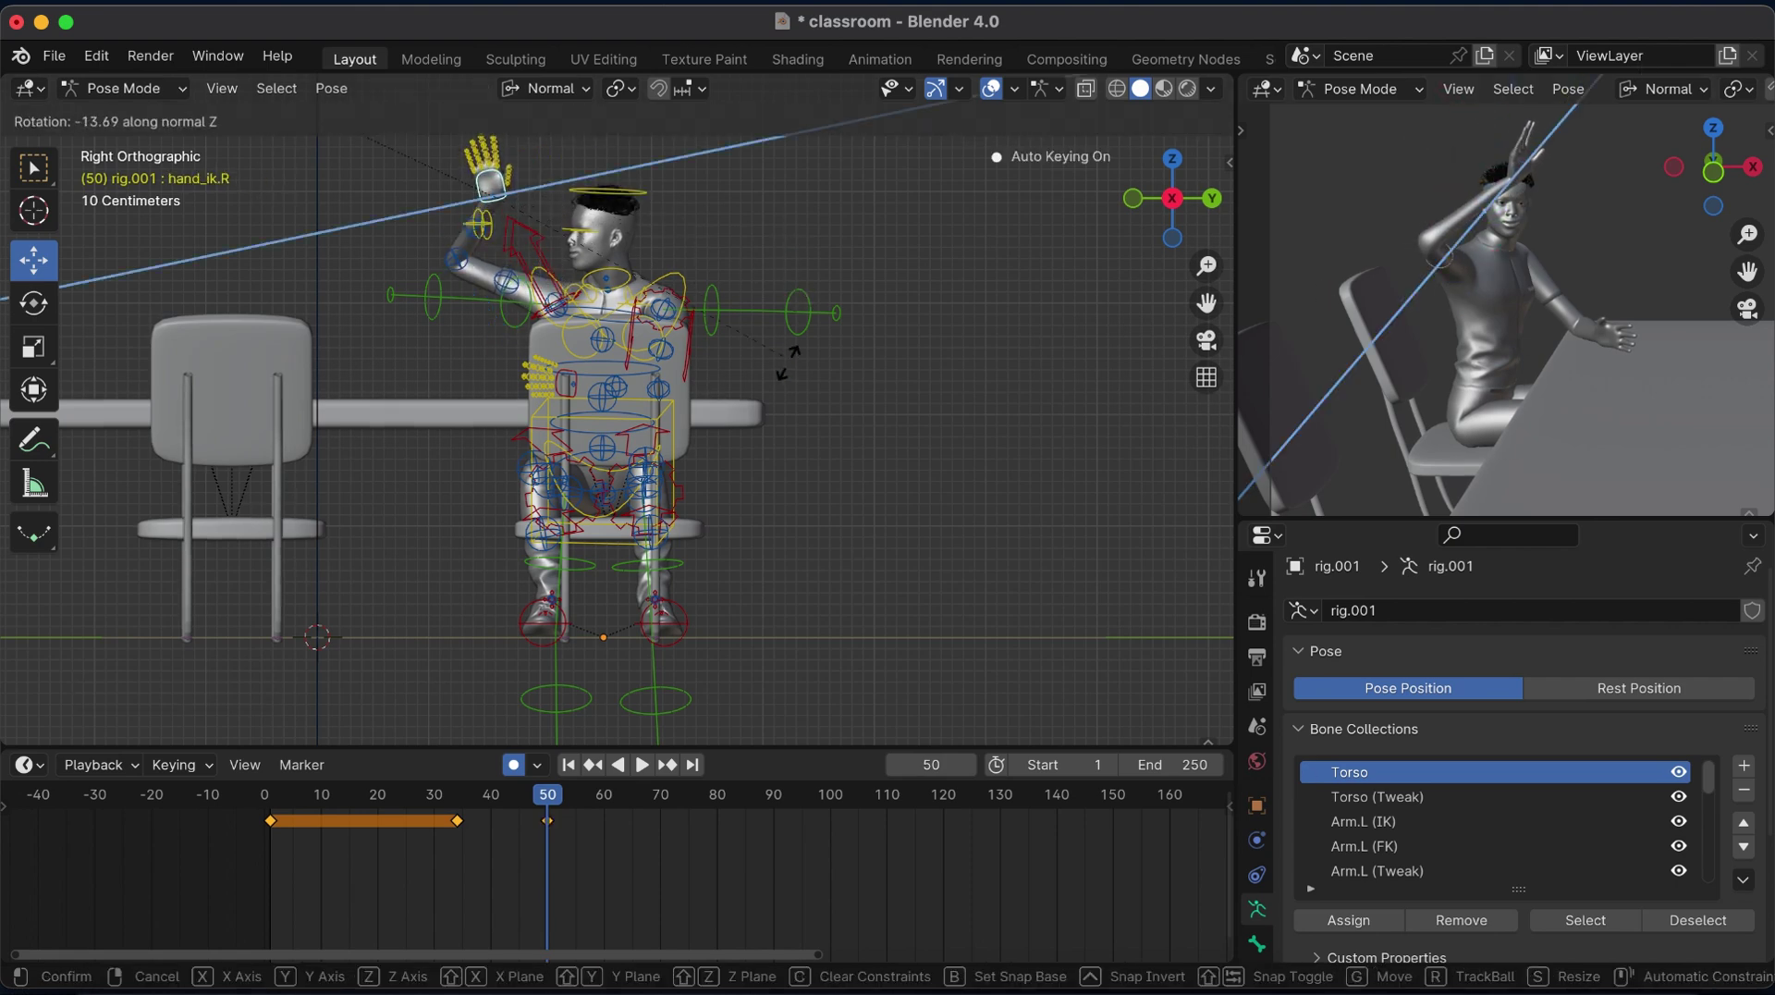
{"action": "left_click", "coordinate": [785, 368]}
{"action": "left_click", "coordinate": [434, 804]}
{"action": "key", "text": "space"}
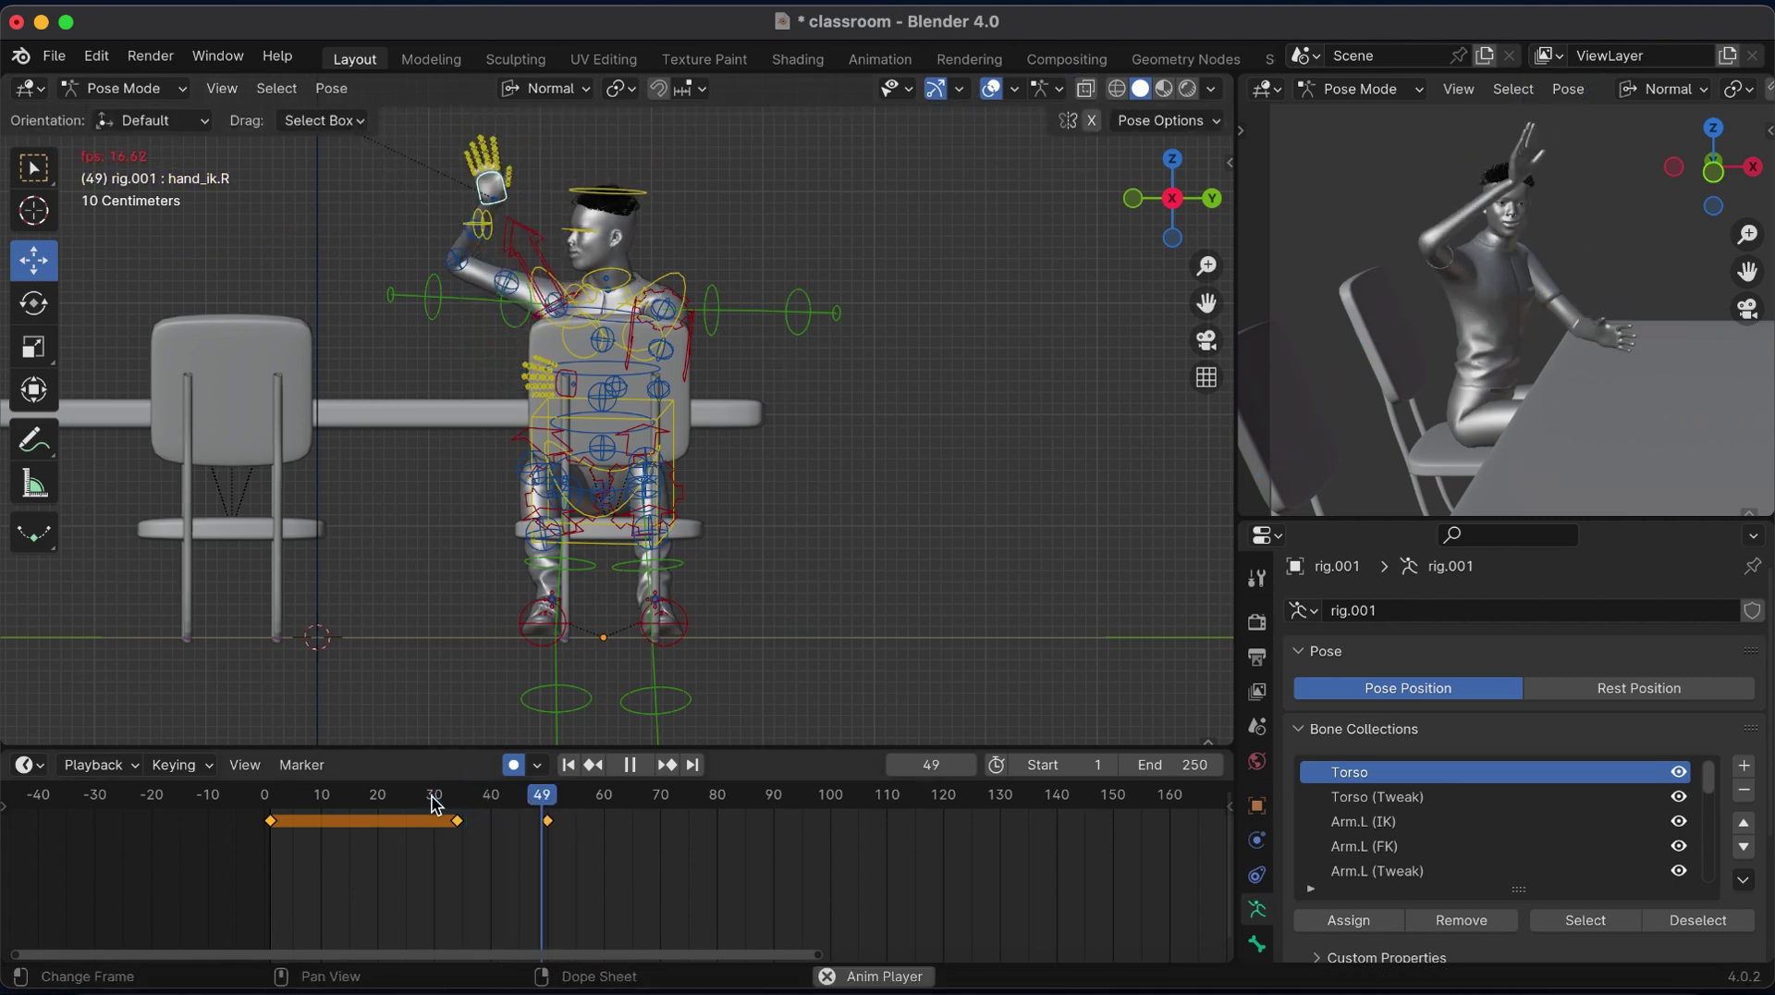
Tilt the right hand on Z at frame 42 and replay the wave from frame 34 to 50.
{"action": "key", "text": "space"}
{"action": "left_click", "coordinate": [502, 797]}
{"action": "key", "text": "r"}
{"action": "key", "text": "z"}
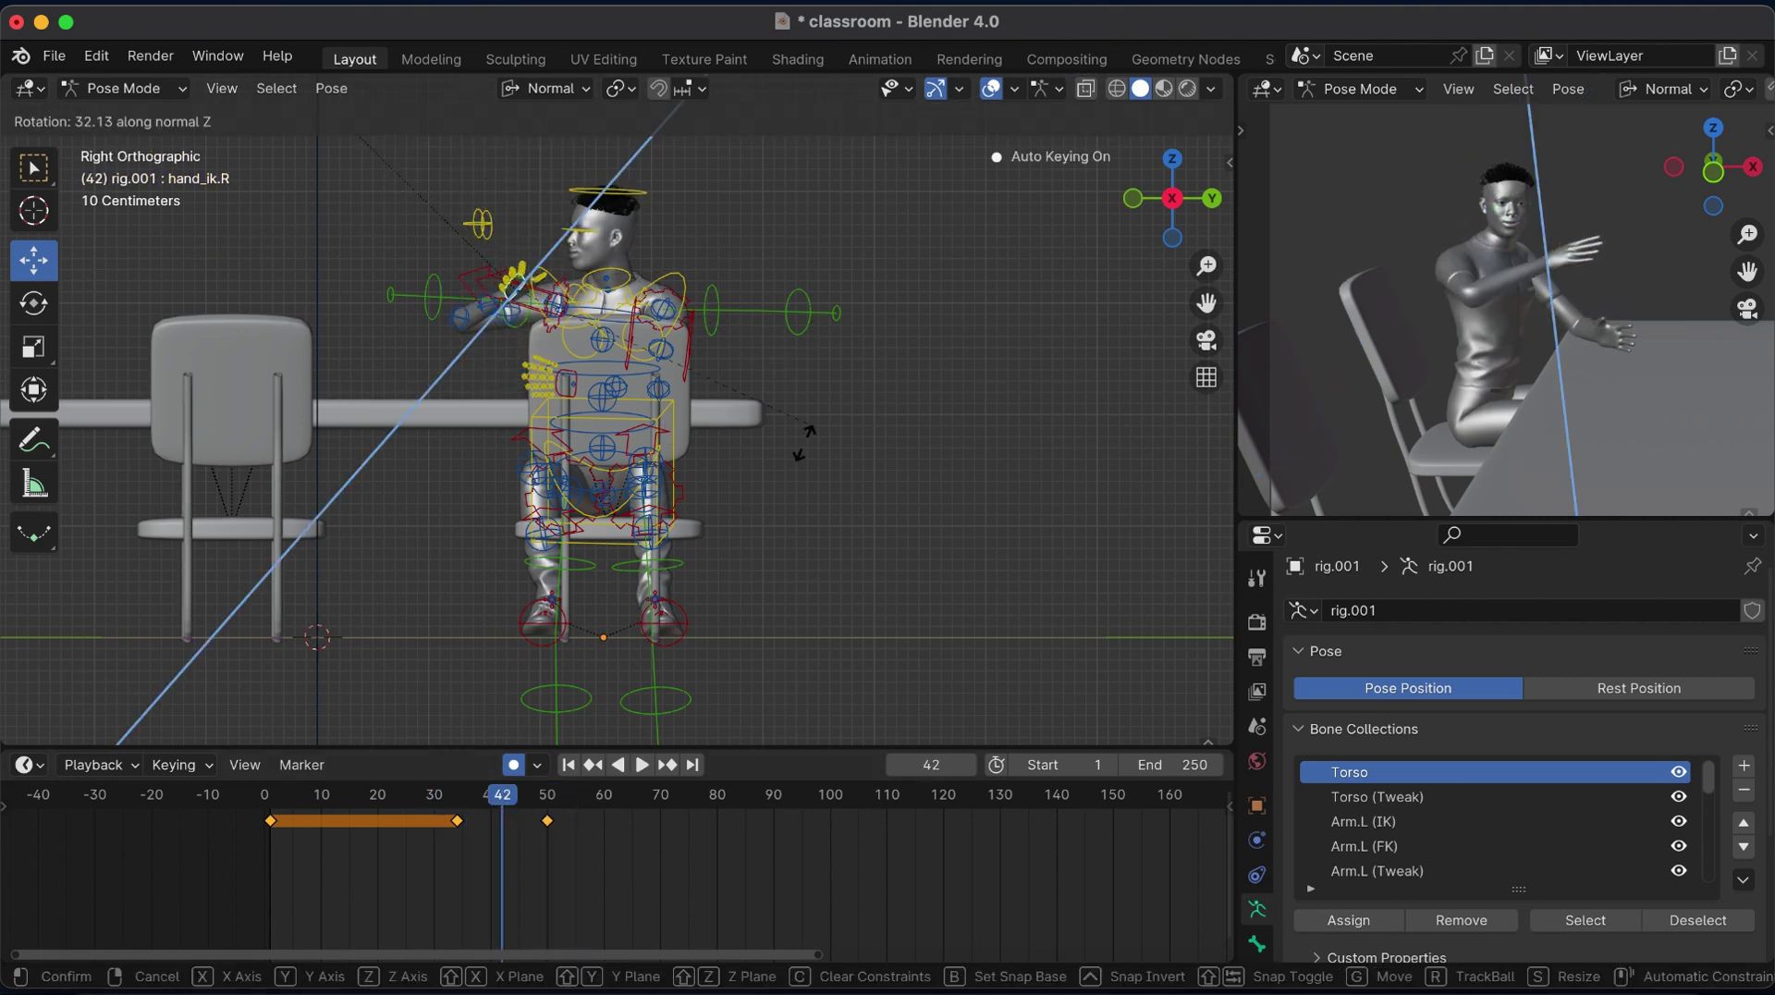
{"action": "left_click", "coordinate": [421, 839]}
{"action": "left_click", "coordinate": [412, 802]}
{"action": "key", "text": "space"}
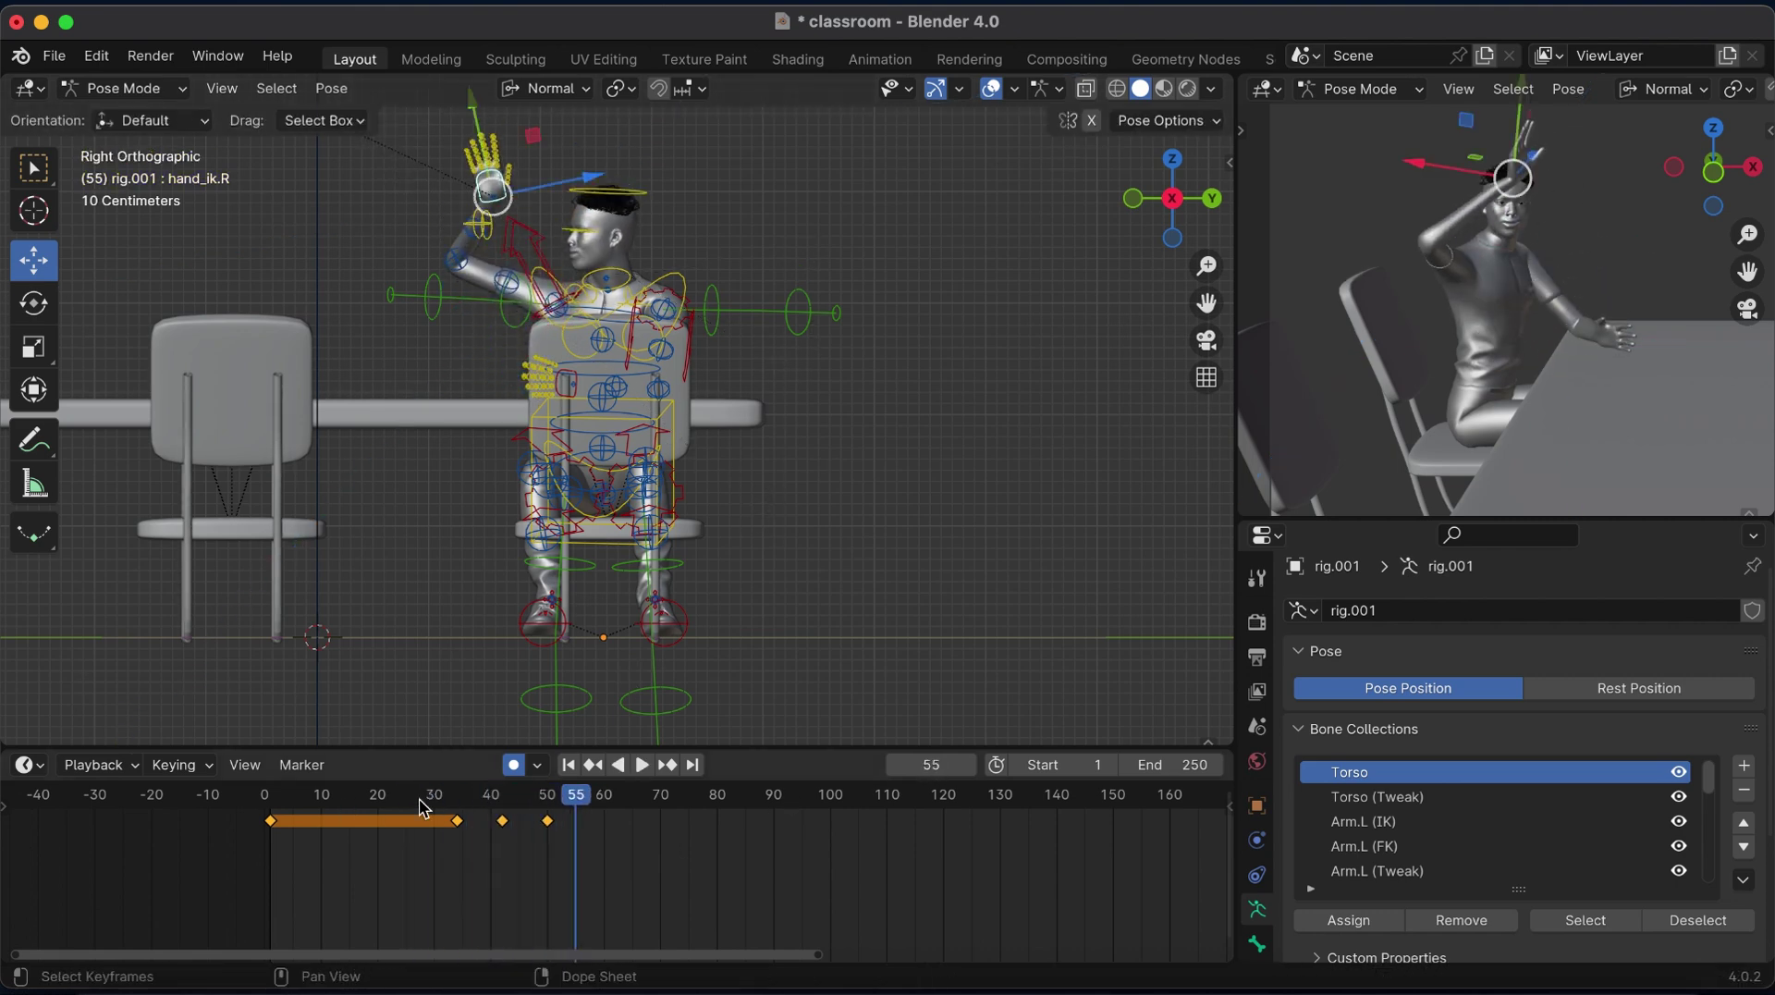
{"action": "key", "text": "space"}
{"action": "left_click", "coordinate": [456, 796]}
{"action": "key", "text": "space"}
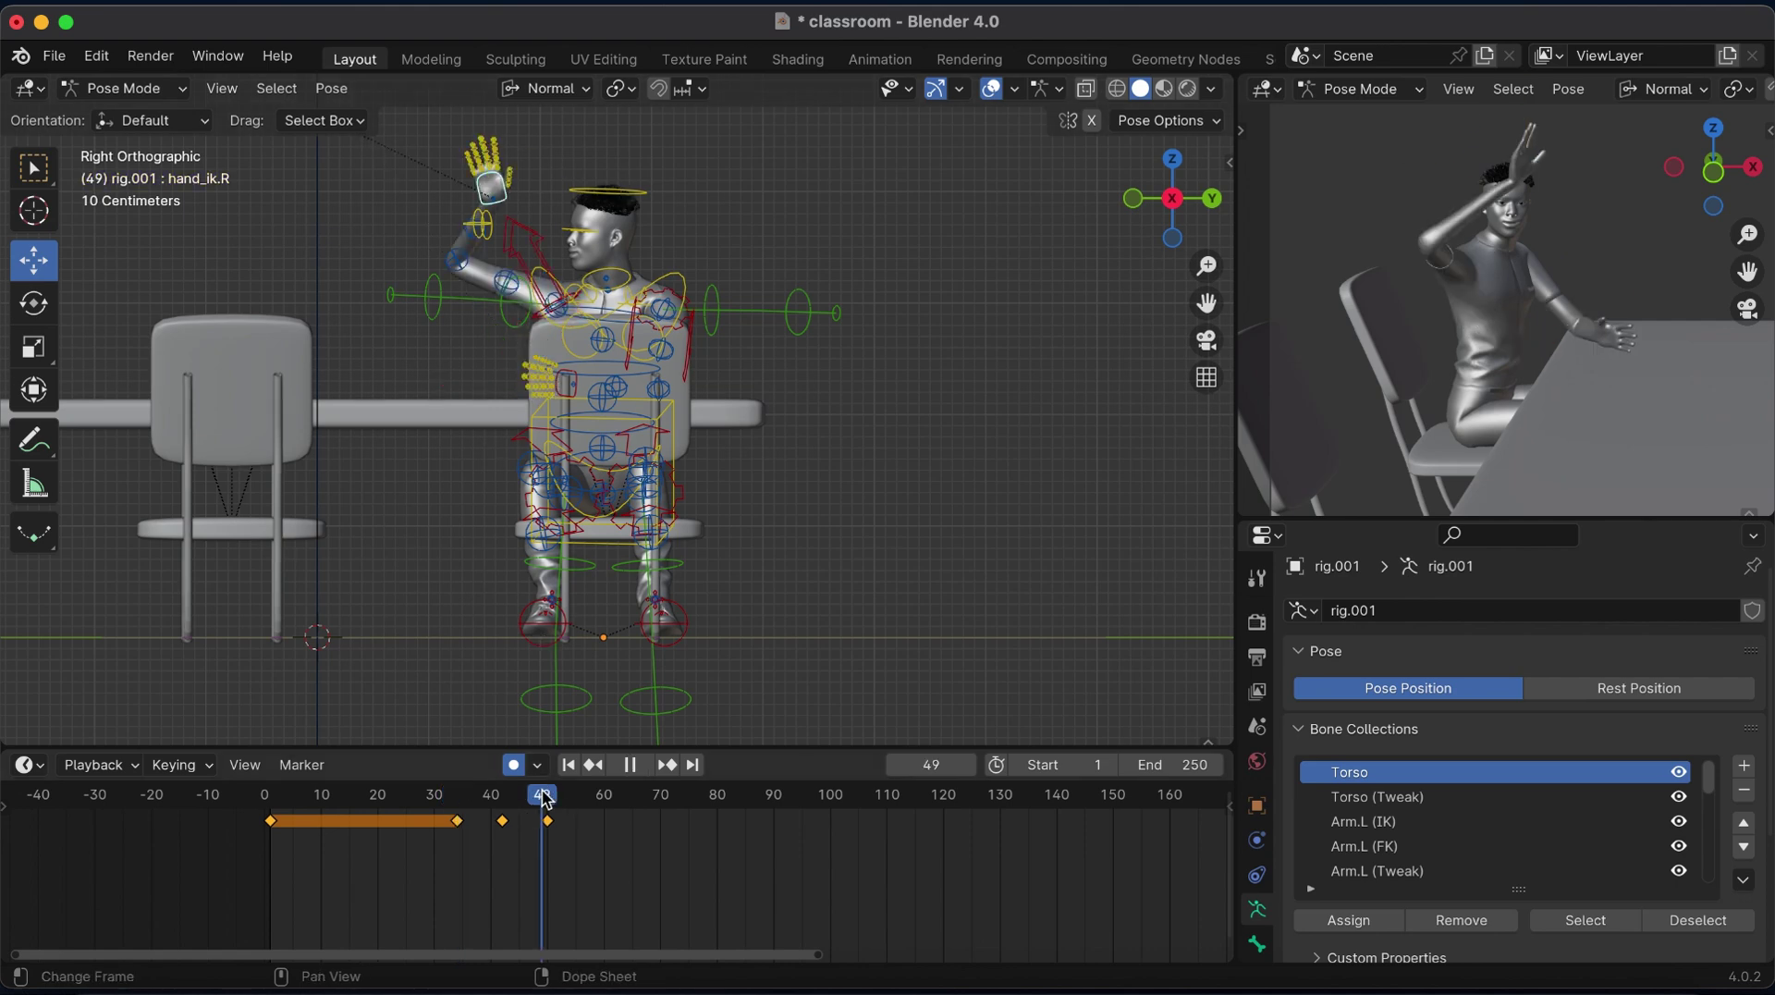
{"action": "key", "text": "space"}
Turn the head bone at frame 50, refining it on the Y axis, and review playback.
{"action": "left_click", "coordinate": [610, 192]}
{"action": "key", "text": "r"}
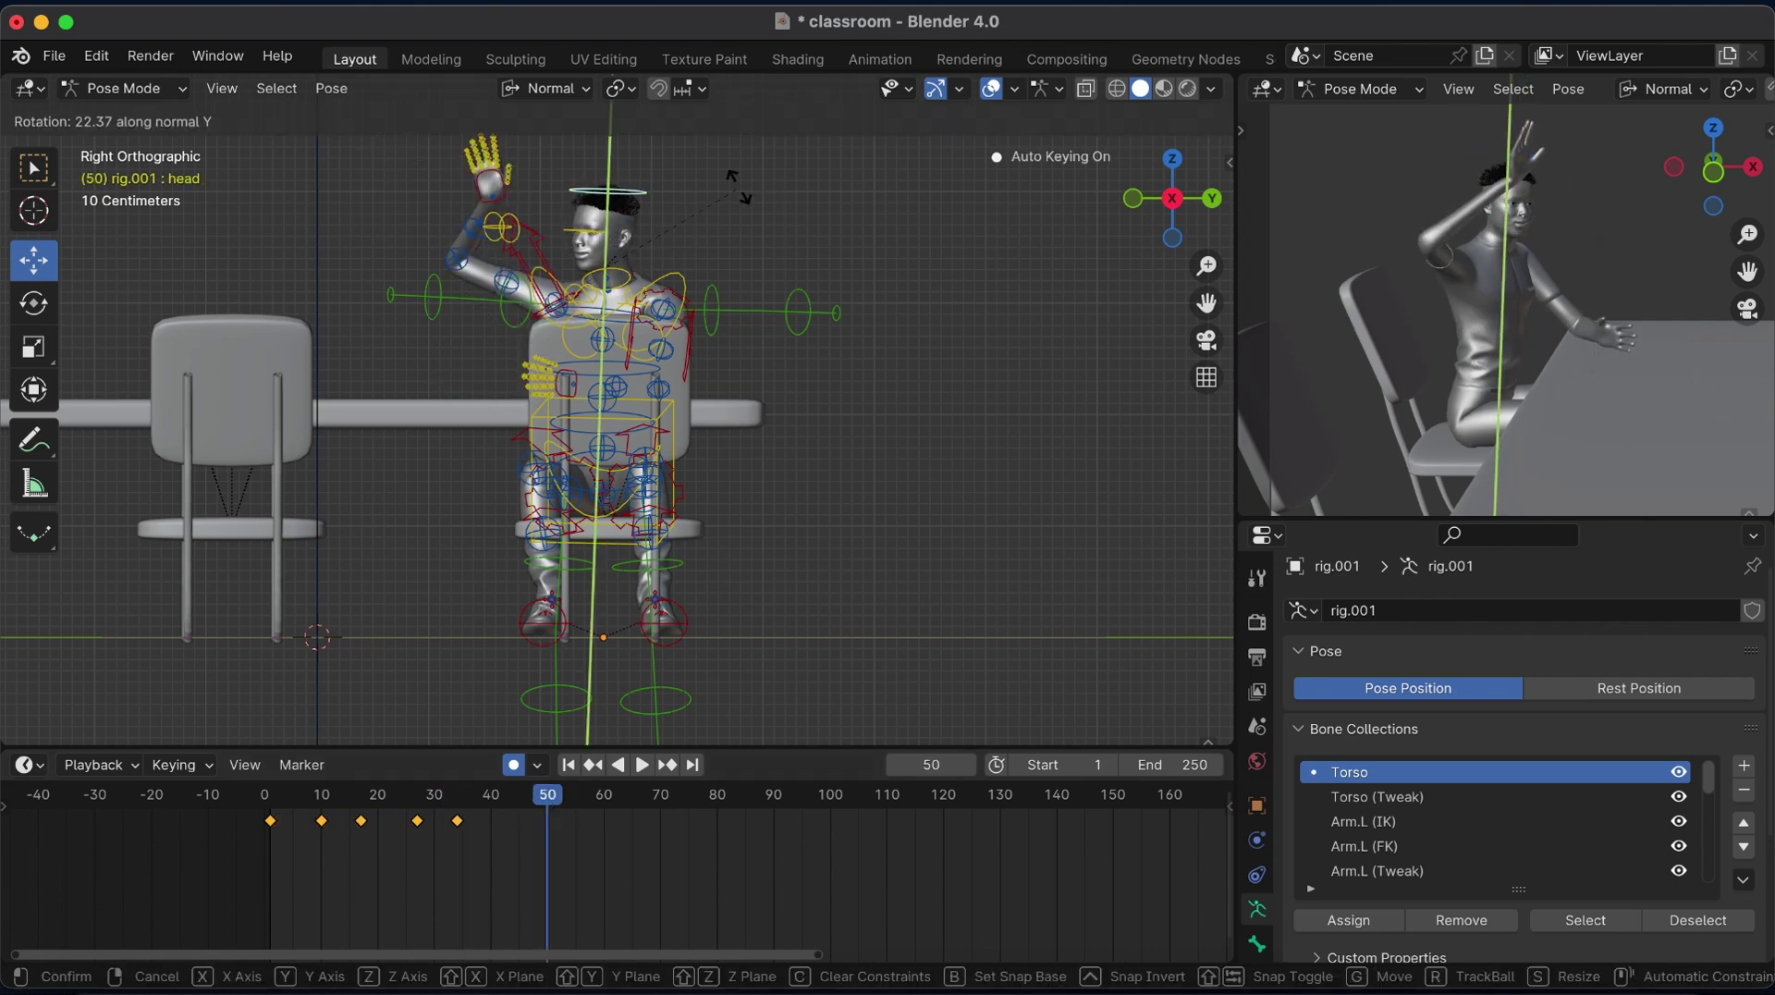
{"action": "left_click", "coordinate": [745, 192]}
{"action": "left_click", "coordinate": [278, 807]}
{"action": "key", "text": "space"}
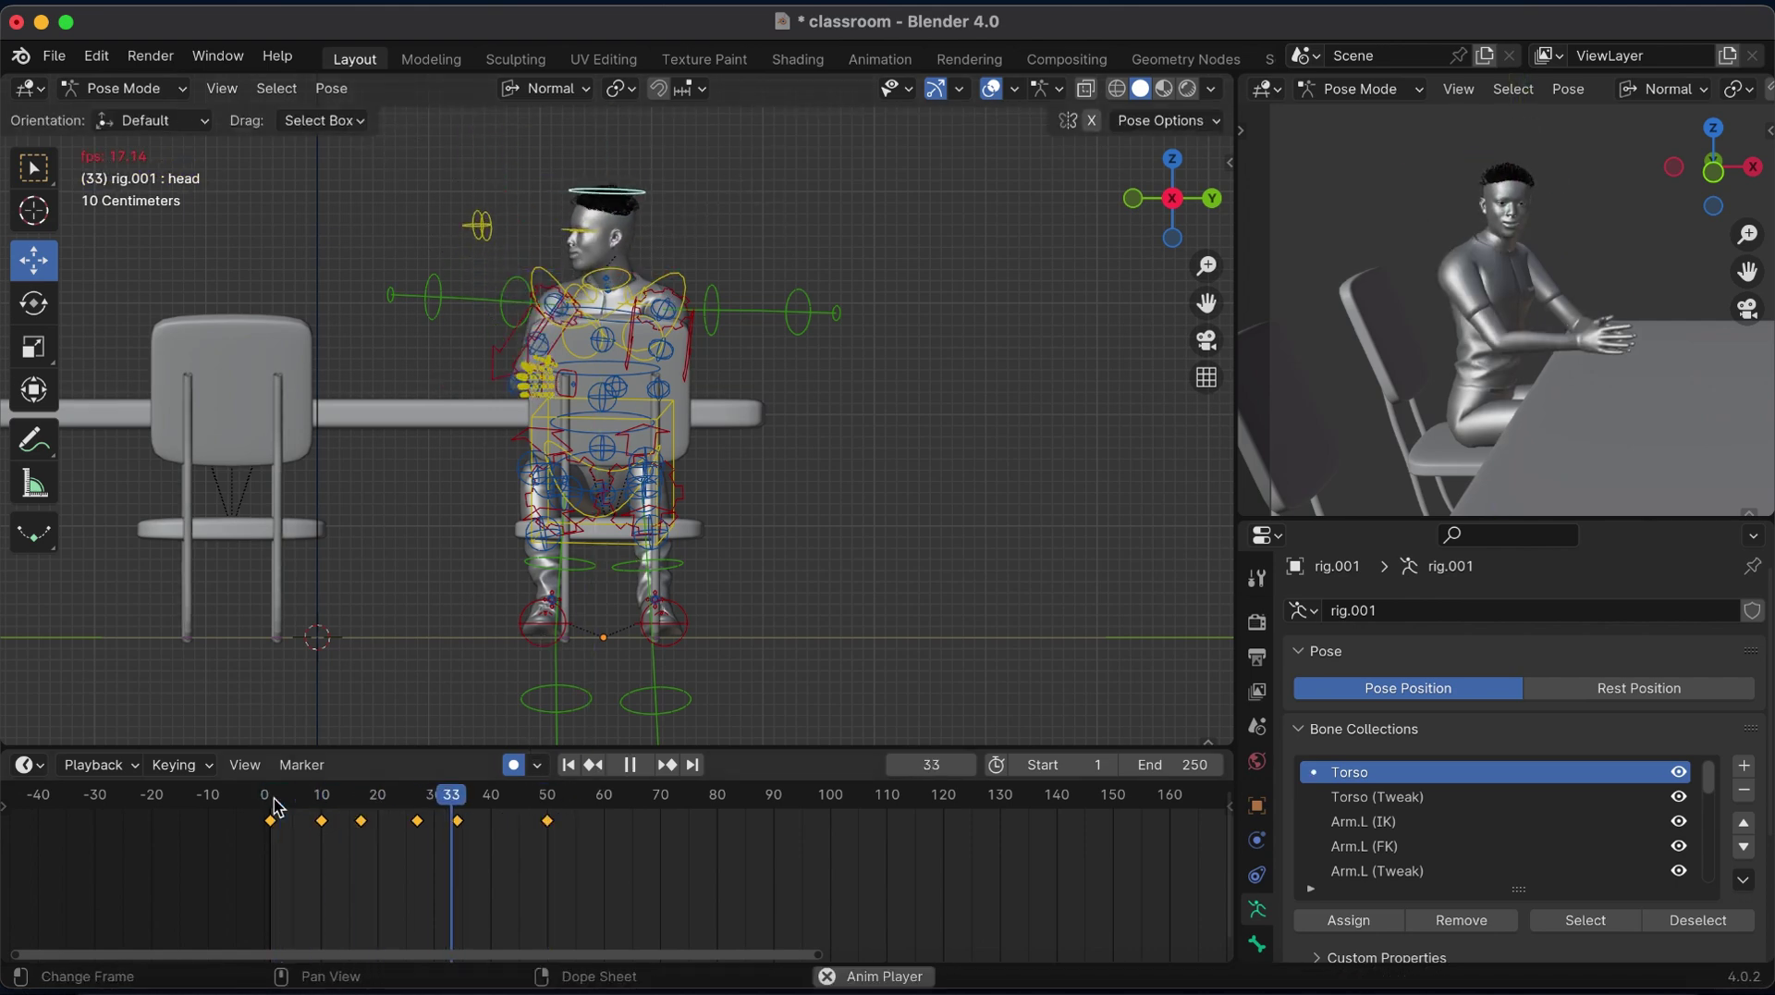
{"action": "key", "text": "space"}
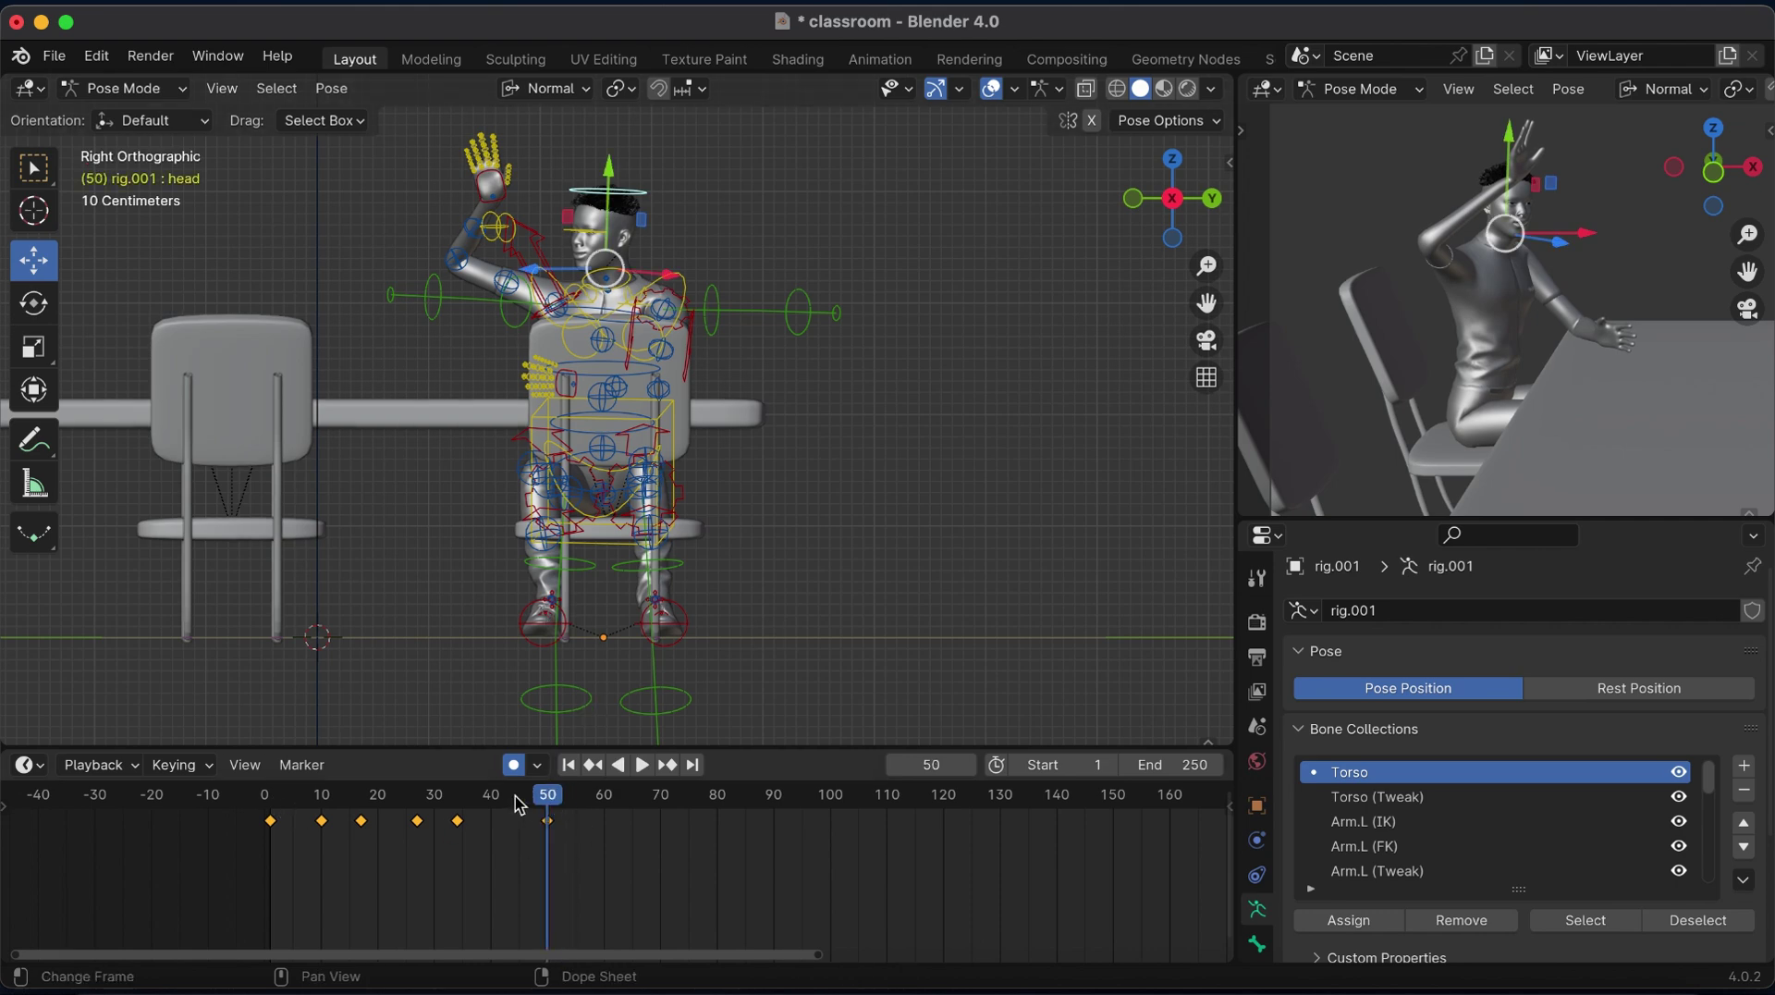
{"action": "key", "text": "r"}
{"action": "key", "text": "y"}
{"action": "left_click", "coordinate": [758, 285]}
{"action": "left_click", "coordinate": [268, 795]}
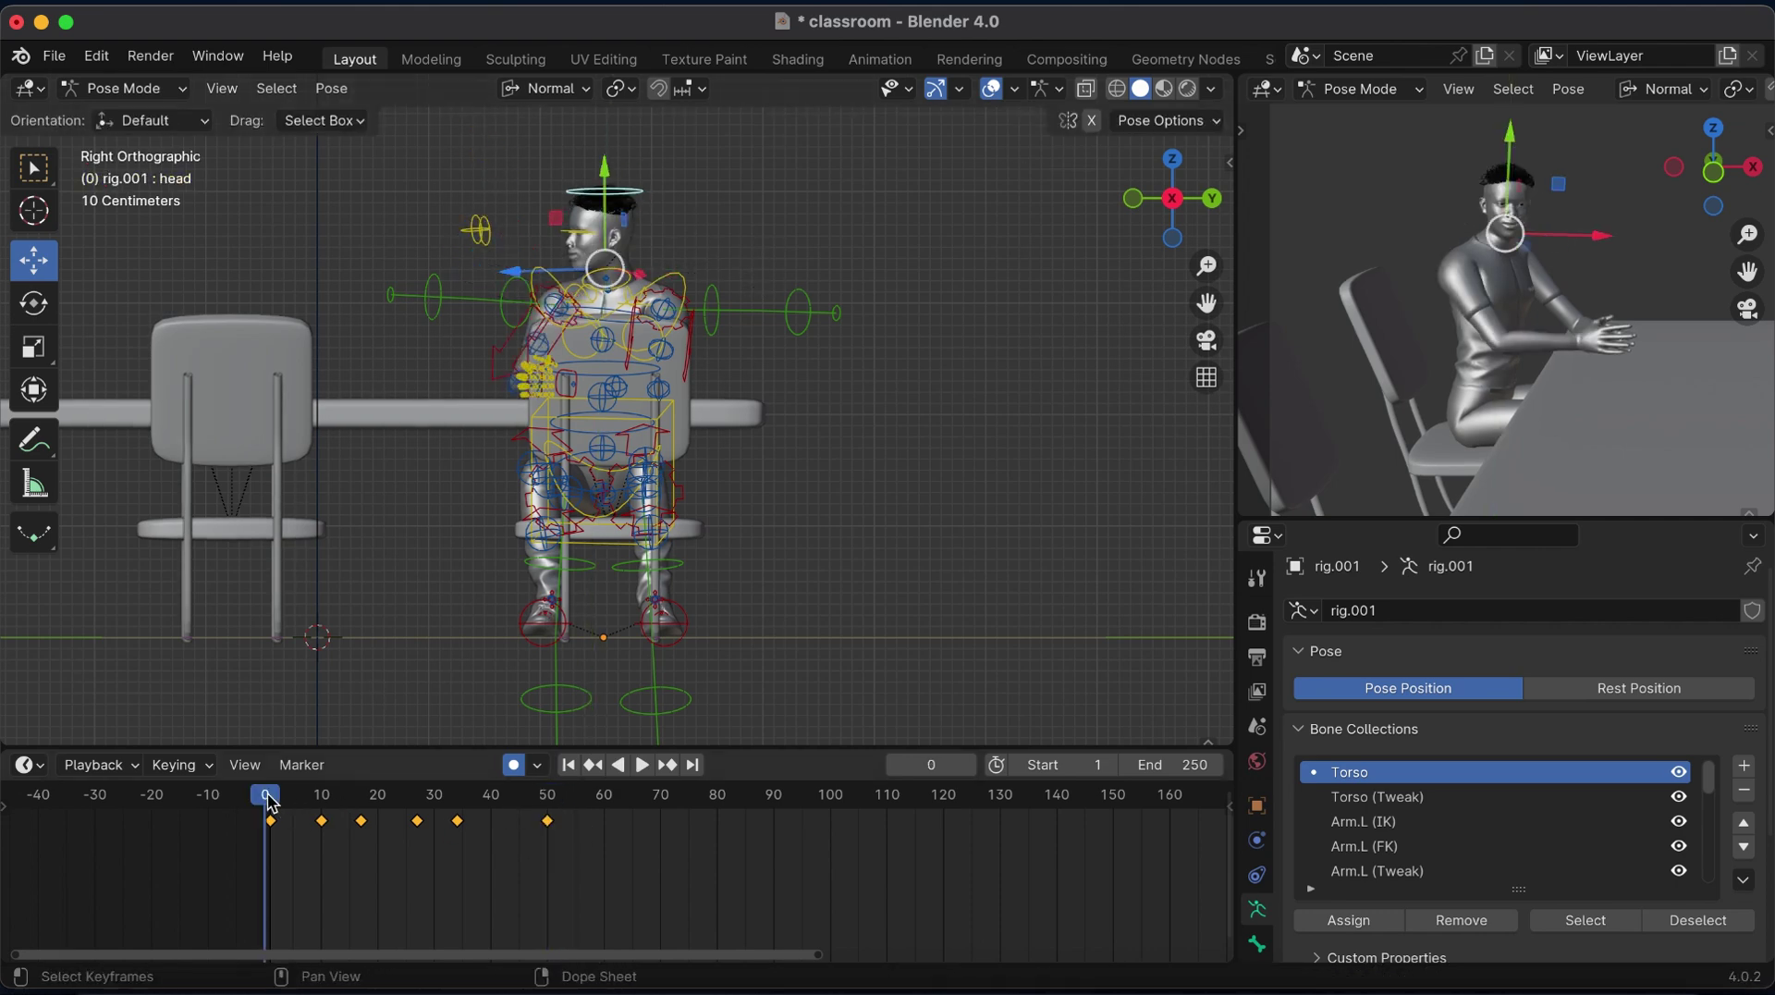
{"action": "key", "text": "space"}
{"action": "key", "text": "space"}
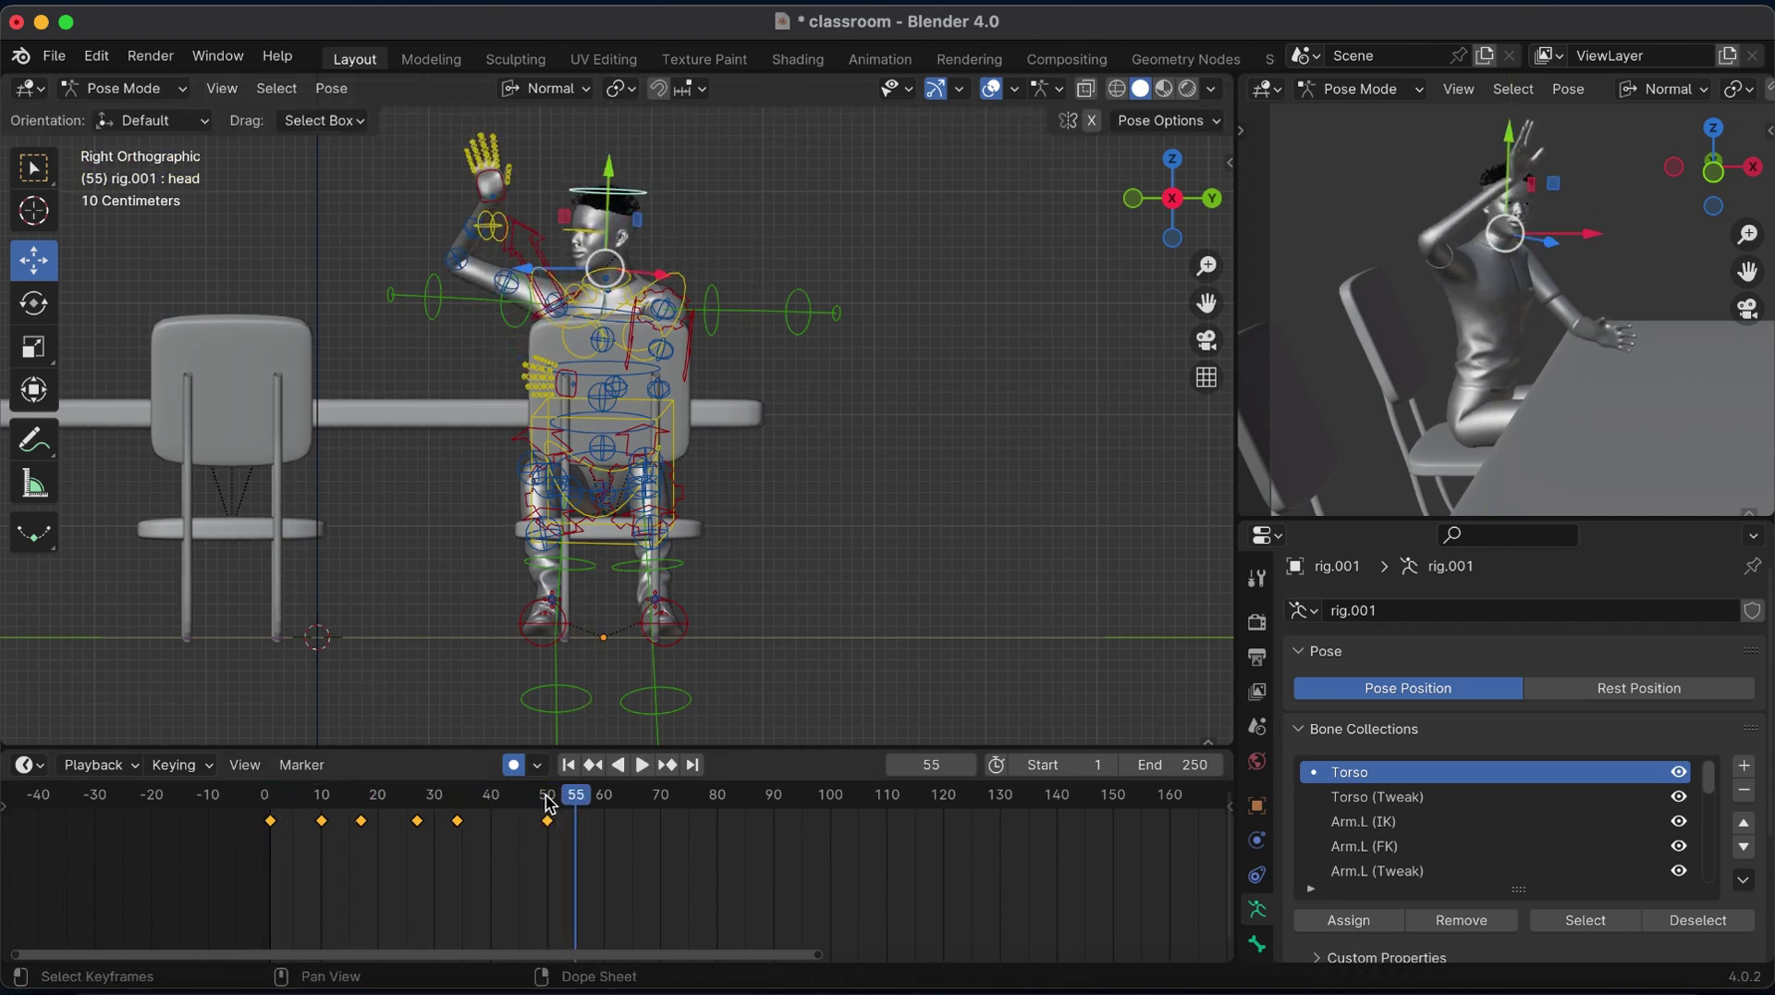
{"action": "mouse_move", "coordinate": [549, 793]}
{"action": "left_mouse_down"}
{"action": "mouse_move", "coordinate": [459, 802]}
{"action": "mouse_move", "coordinate": [548, 797]}
{"action": "left_mouse_up"}
Key all bones, adjust the right hand, and rotate the left hand at frame 60.
{"action": "key", "text": "a"}
{"action": "key", "text": "i"}
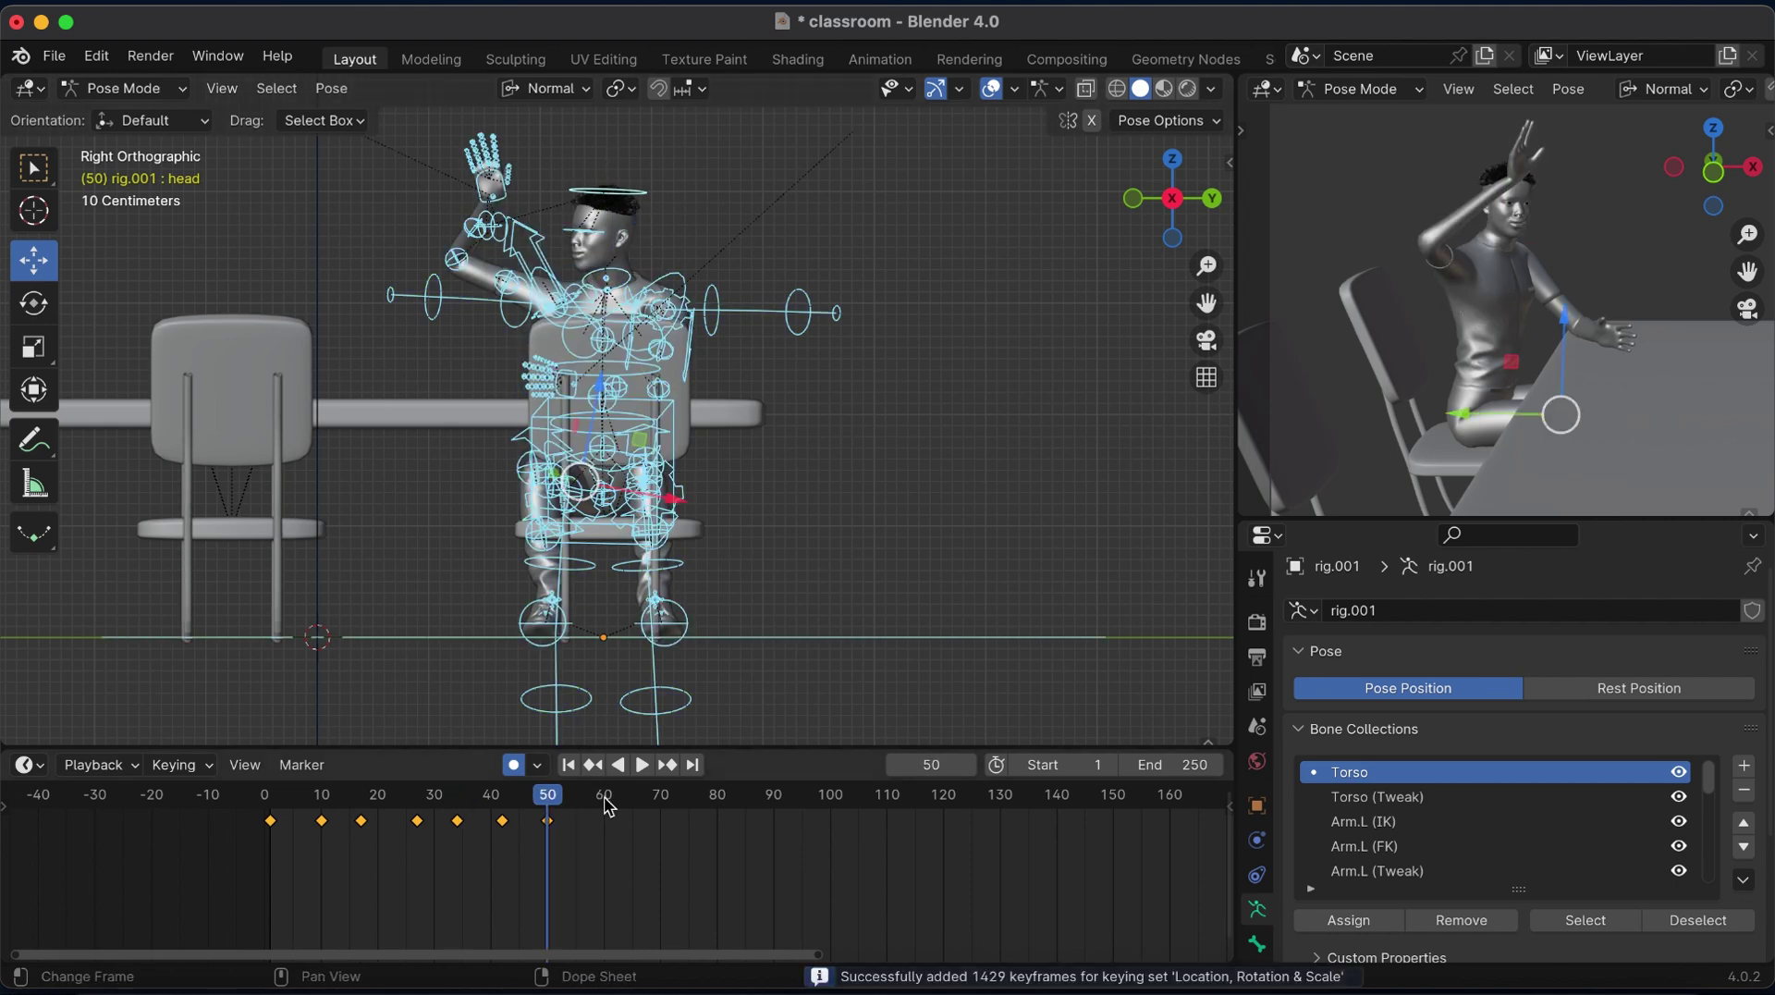
{"action": "left_click", "coordinate": [480, 199]}
{"action": "key", "text": "g"}
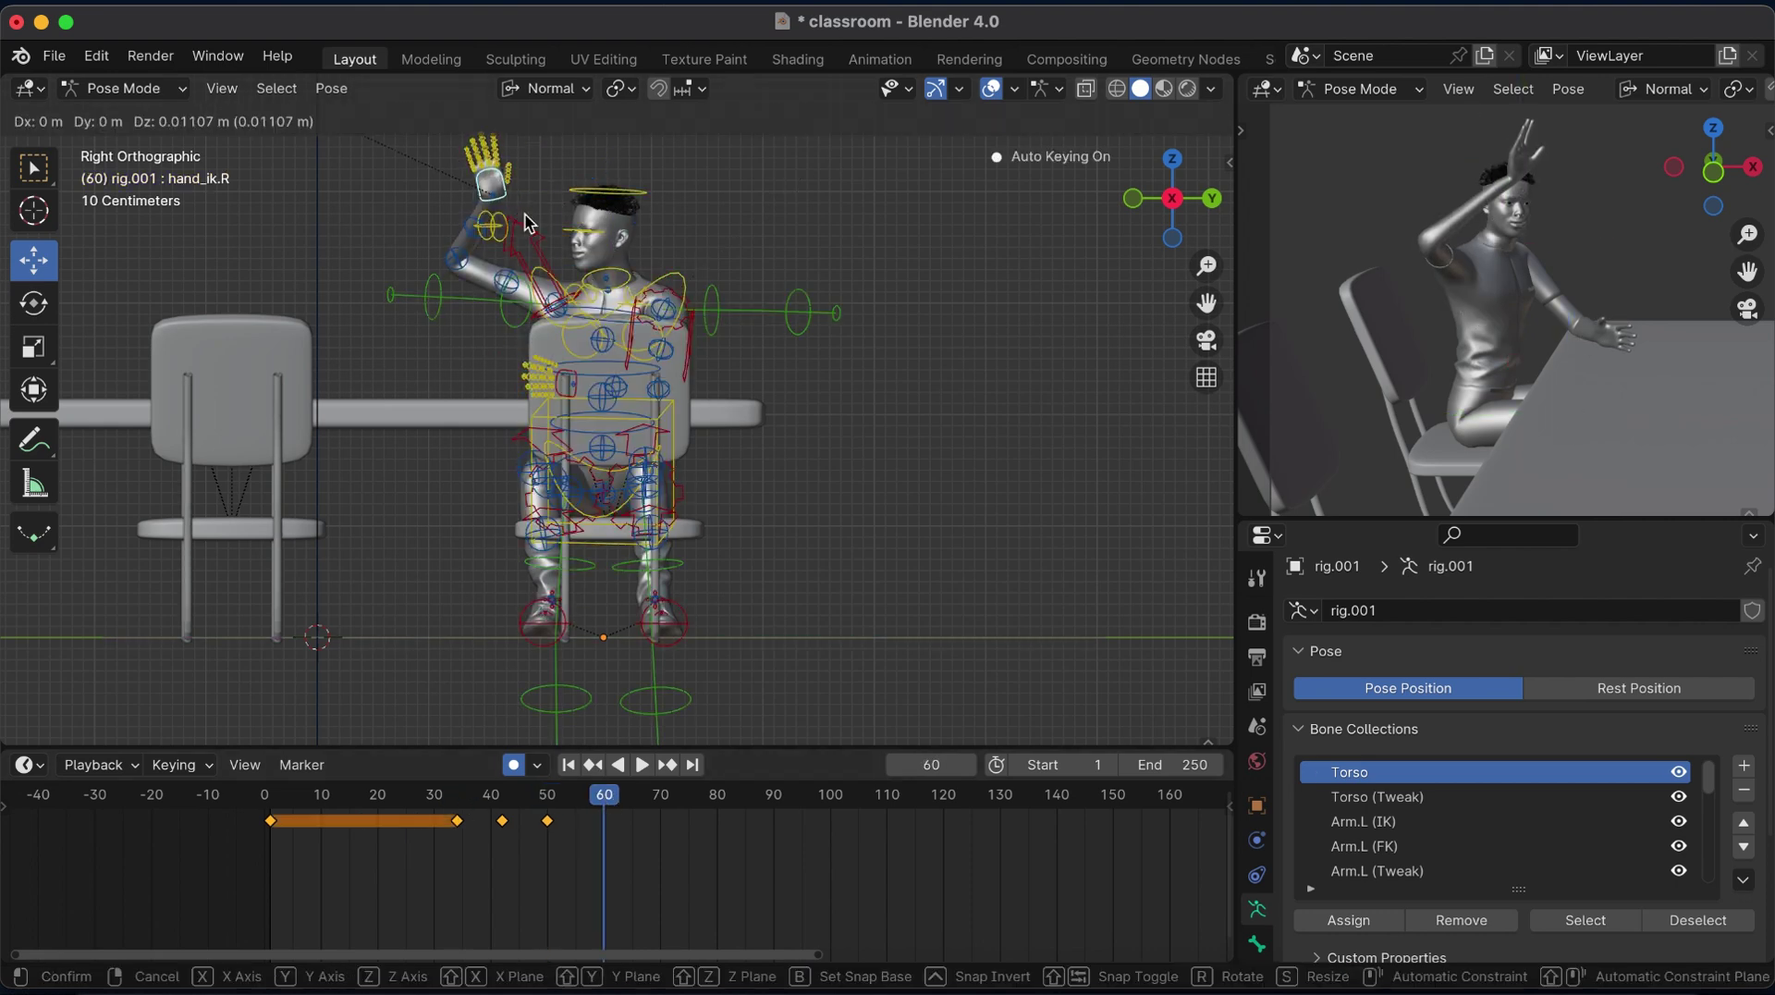
{"action": "left_click", "coordinate": [524, 222]}
{"action": "key", "text": "r"}
{"action": "key", "text": "Escape"}
{"action": "left_click", "coordinate": [647, 379]}
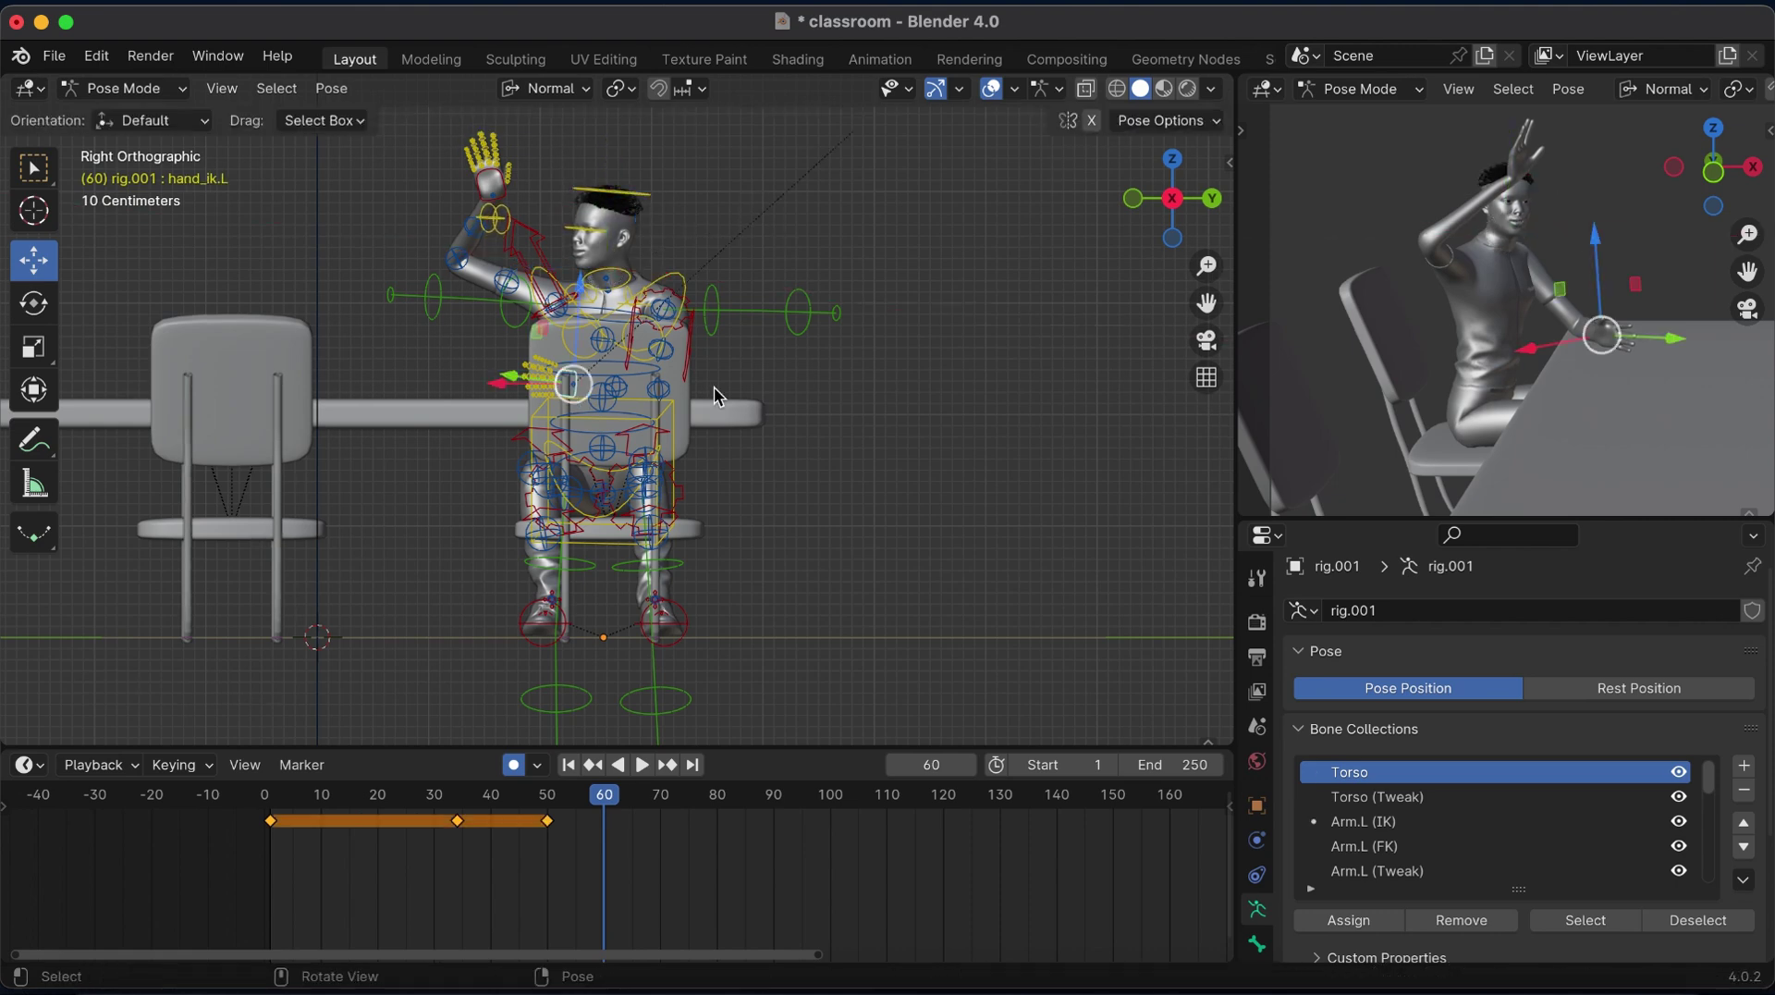
{"action": "key", "text": "r"}
{"action": "left_click", "coordinate": [768, 401]}
{"action": "left_click", "coordinate": [277, 804]}
{"action": "key", "text": "space"}
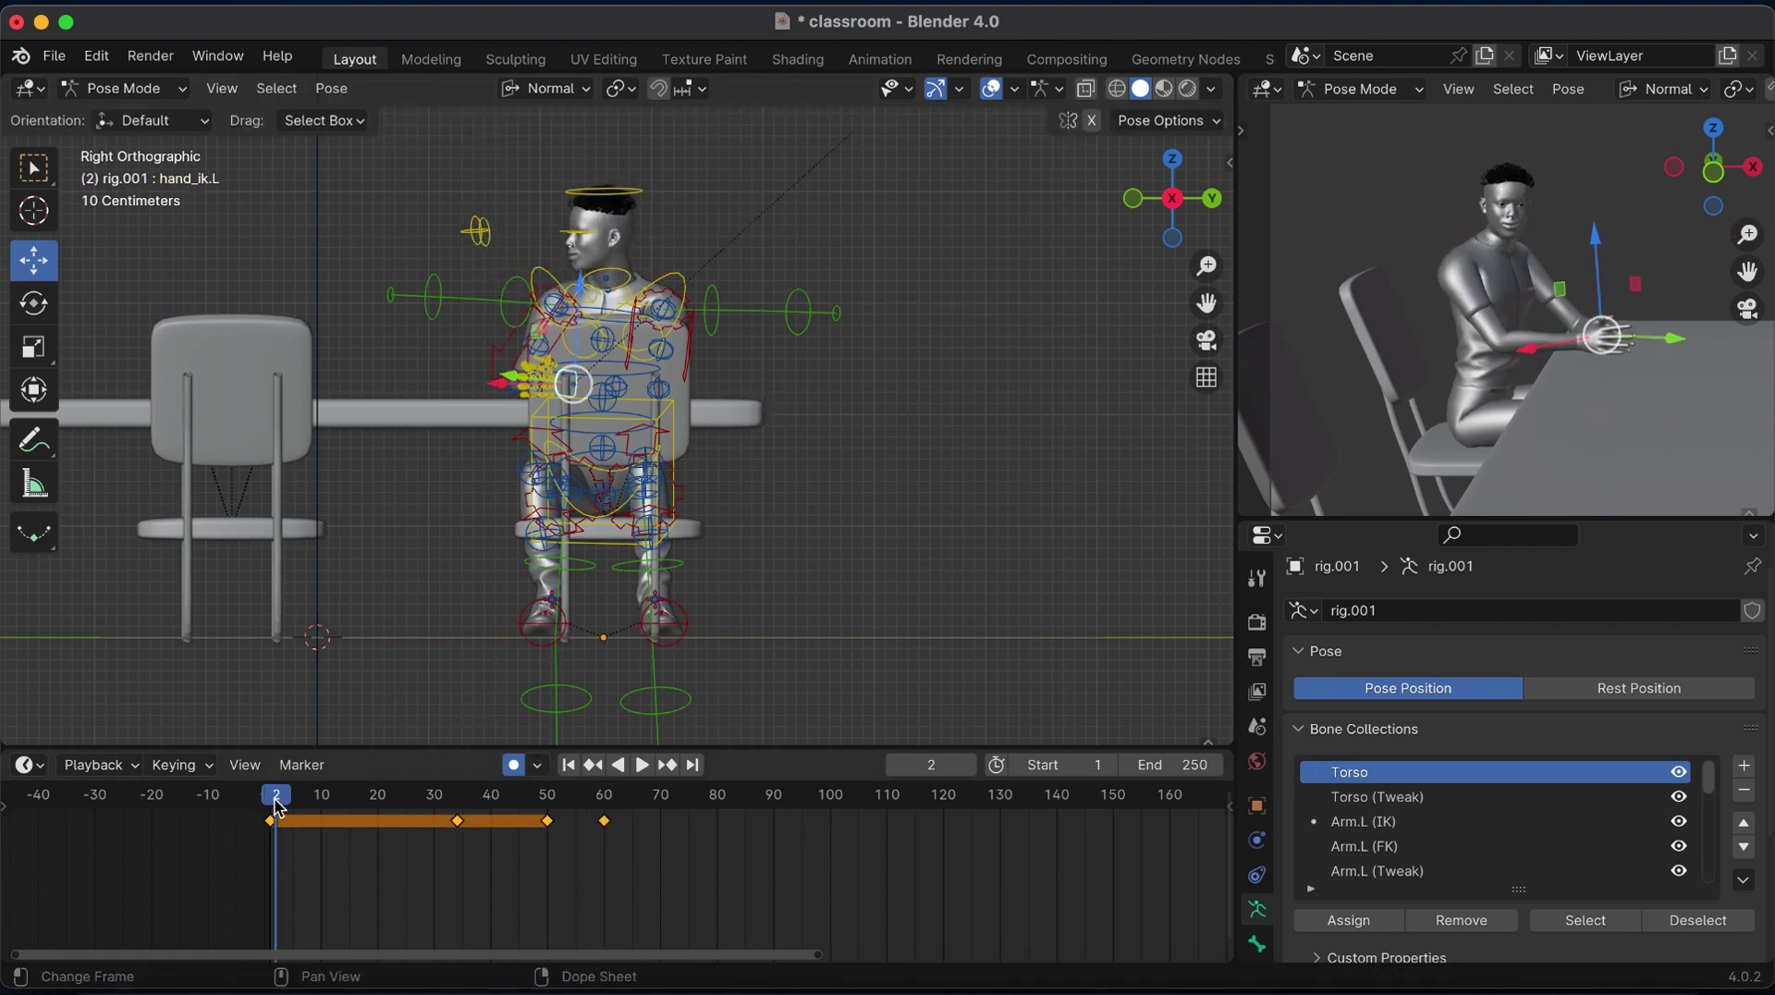
{"action": "key", "text": "space"}
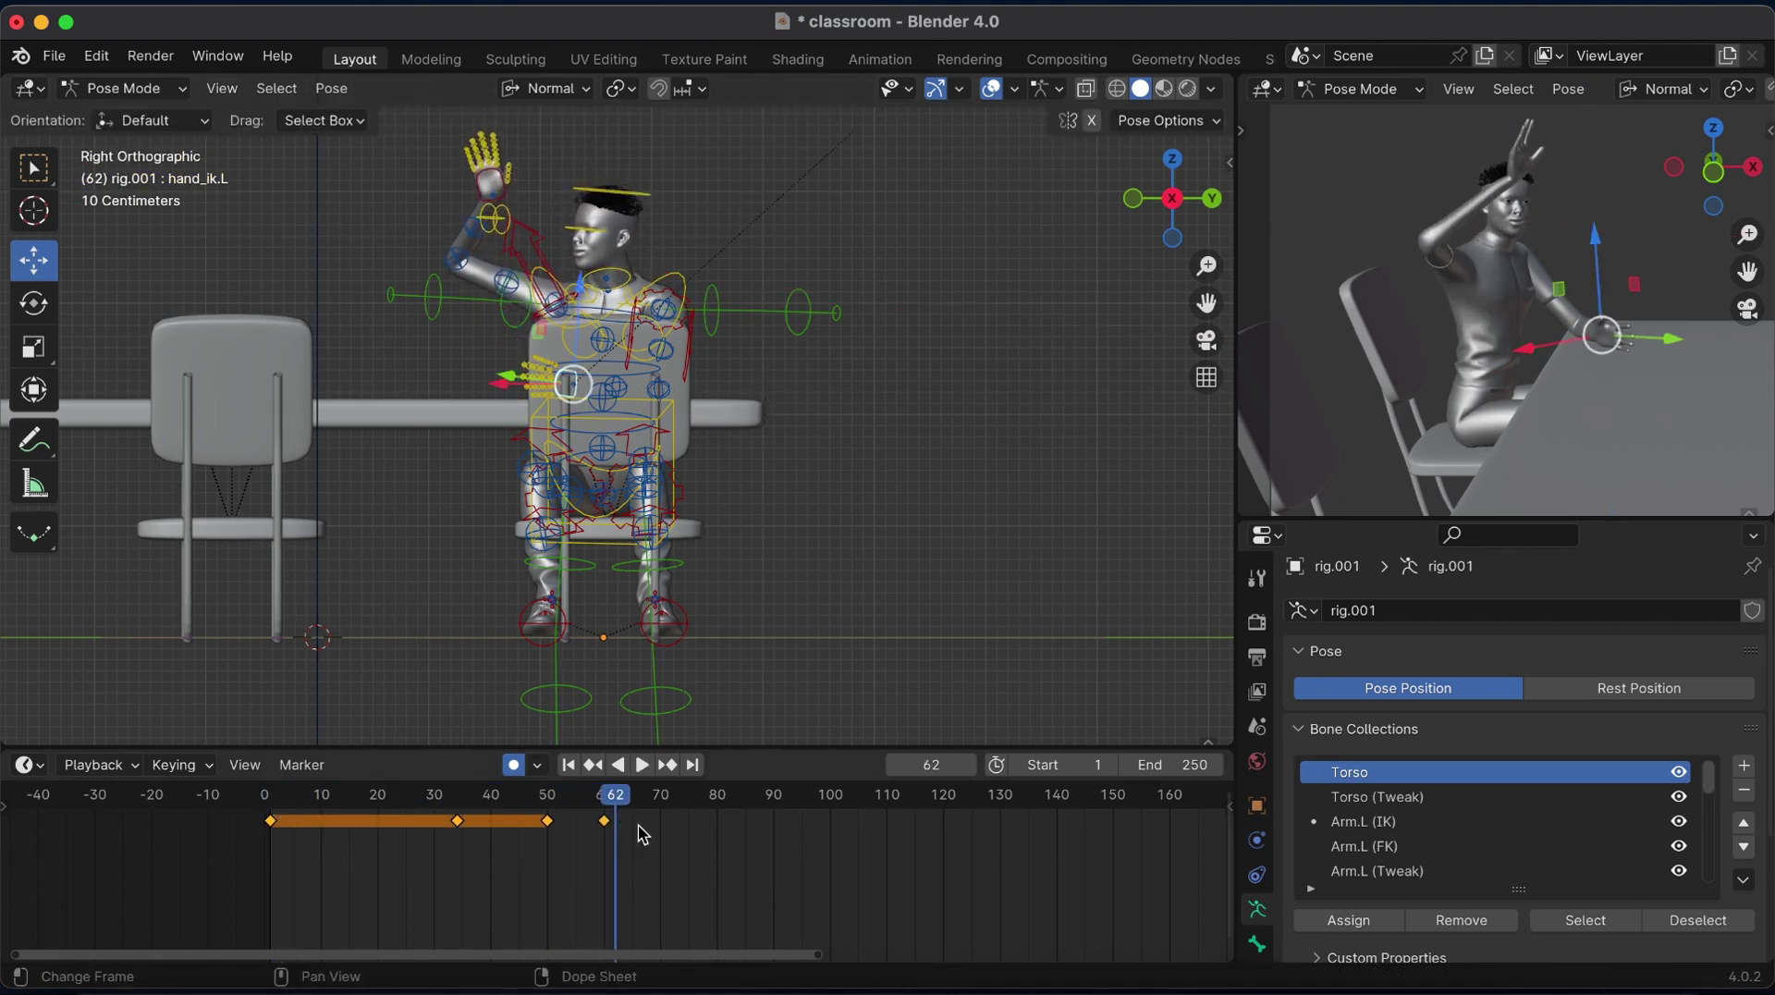
Select the head bone and shift its keyframe to frame 60, then preview.
{"action": "left_click", "coordinate": [619, 201]}
{"action": "key", "text": "r"}
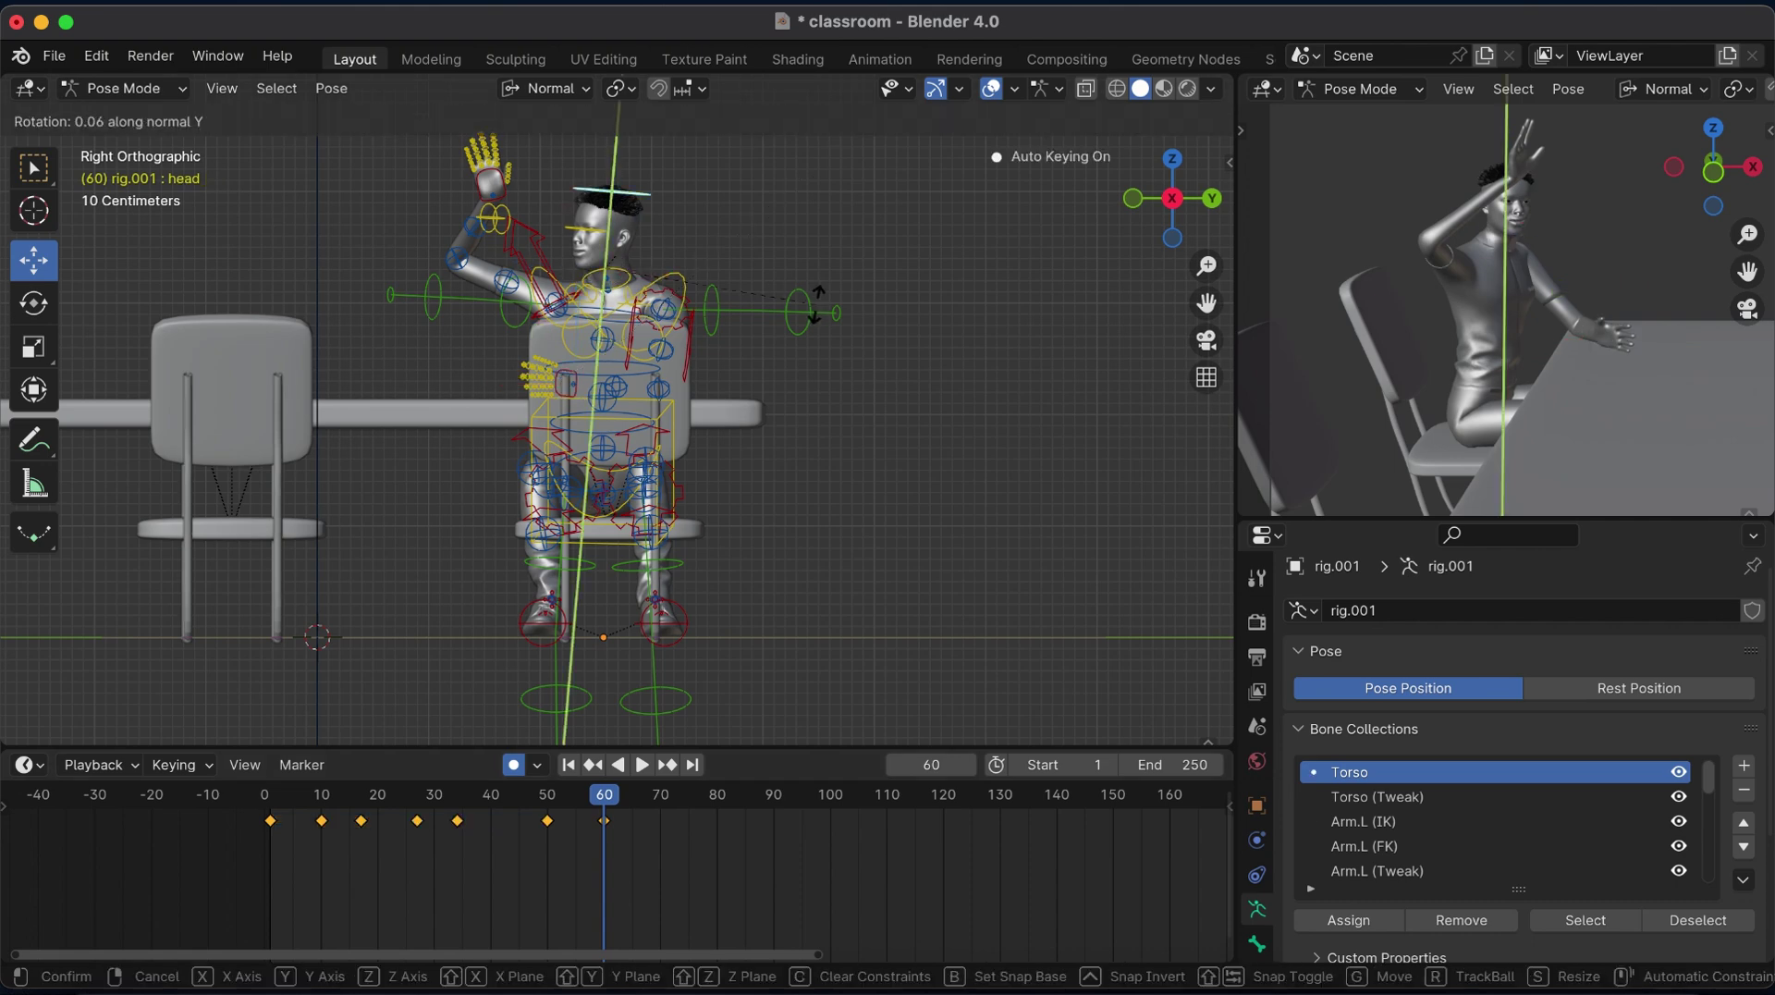
{"action": "key", "text": "Escape"}
{"action": "key", "text": "g"}
{"action": "left_click", "coordinate": [594, 838]}
{"action": "key", "text": "space"}
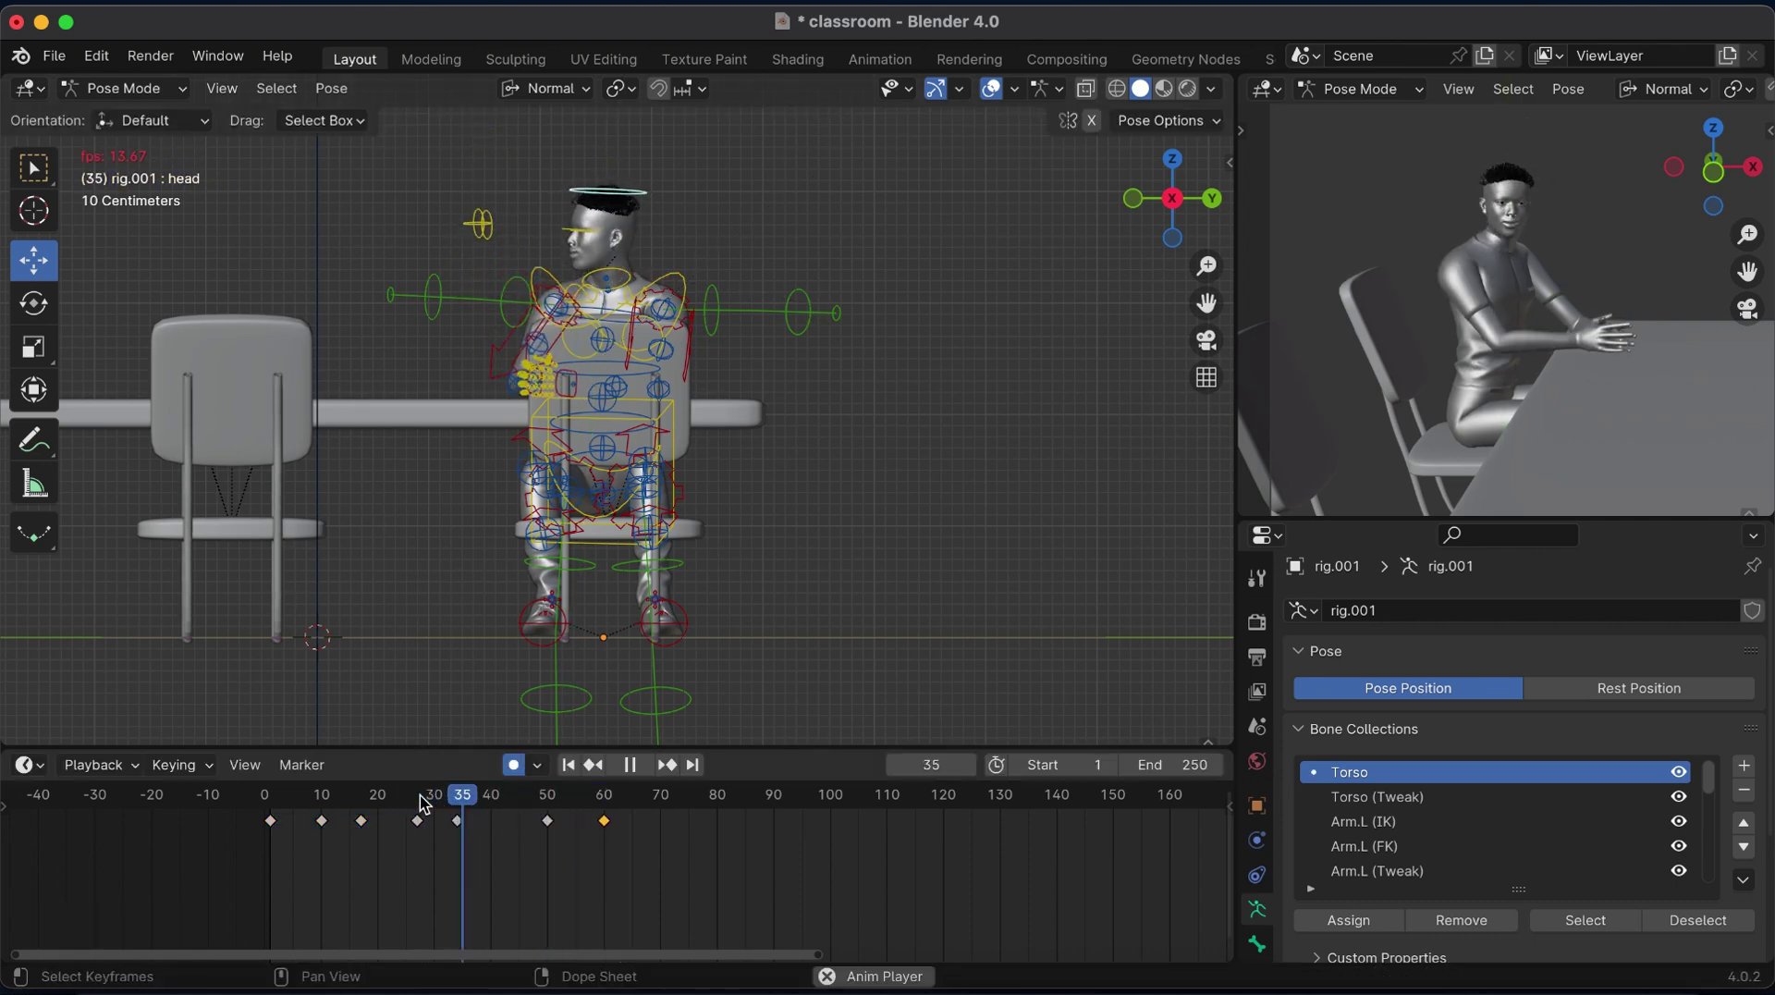
{"action": "key", "text": "space"}
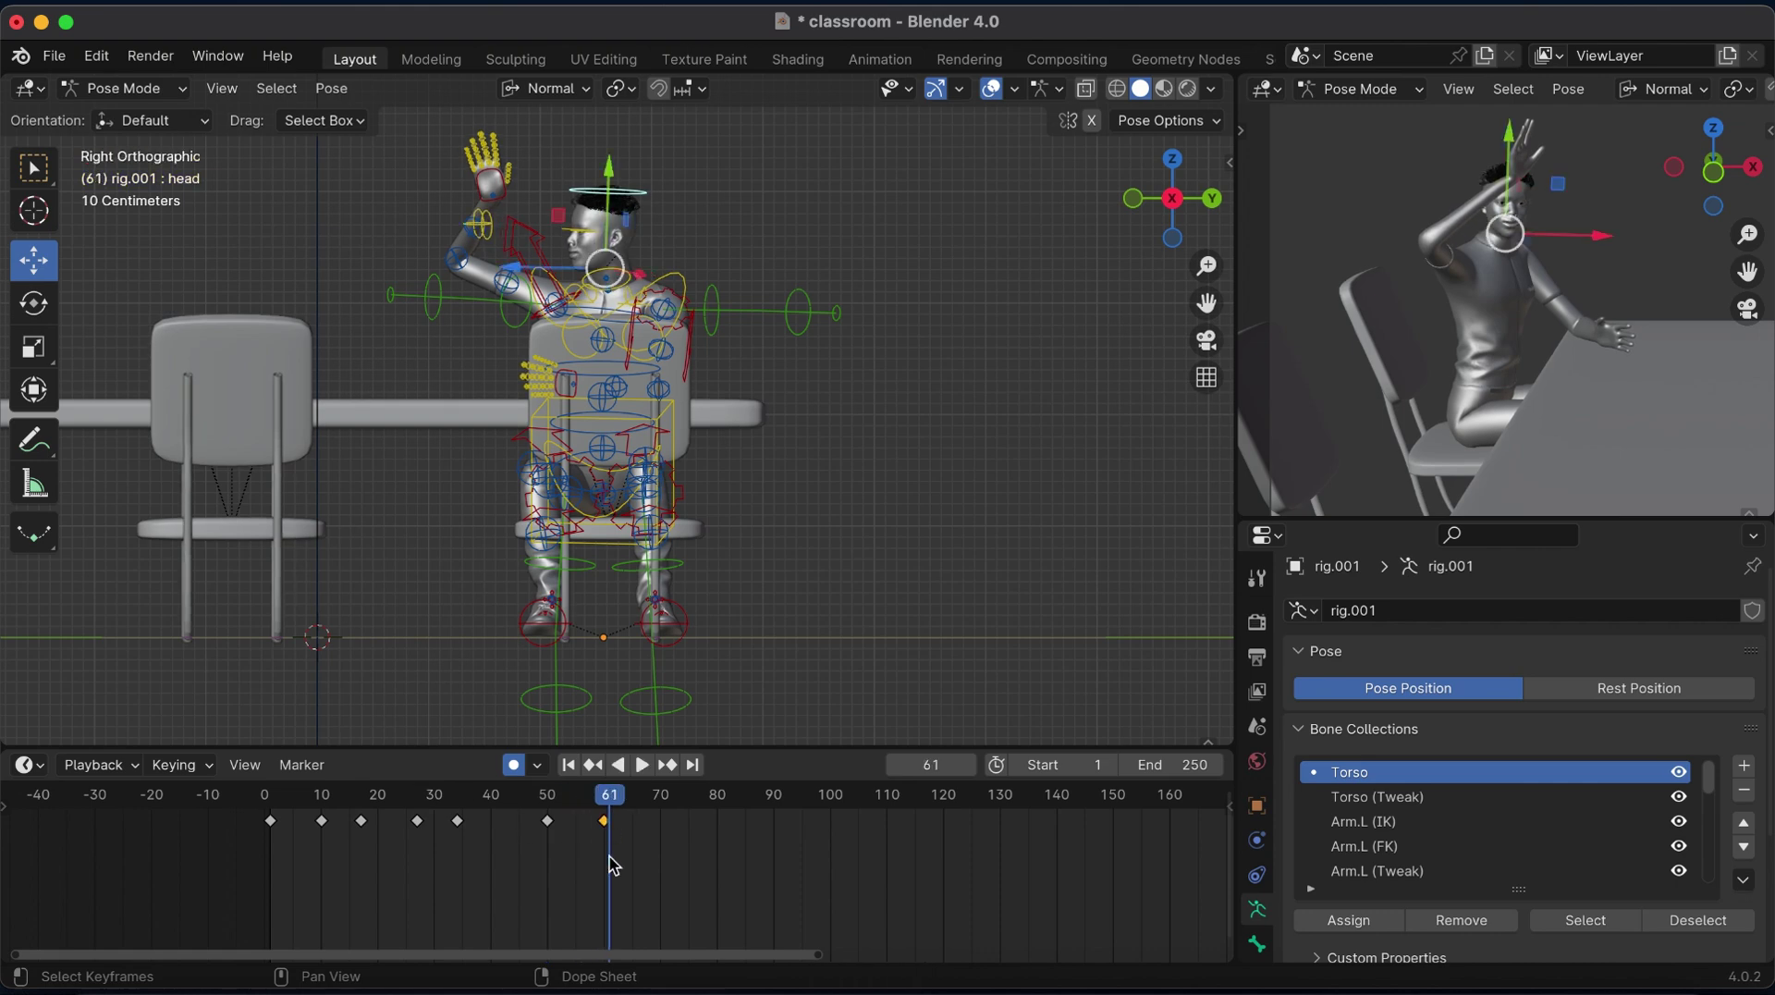
Key the whole pose at frame 60 and duplicate hand_ik.R's frame-34 key to frame 72.
{"action": "key", "text": "a"}
{"action": "key", "text": "i"}
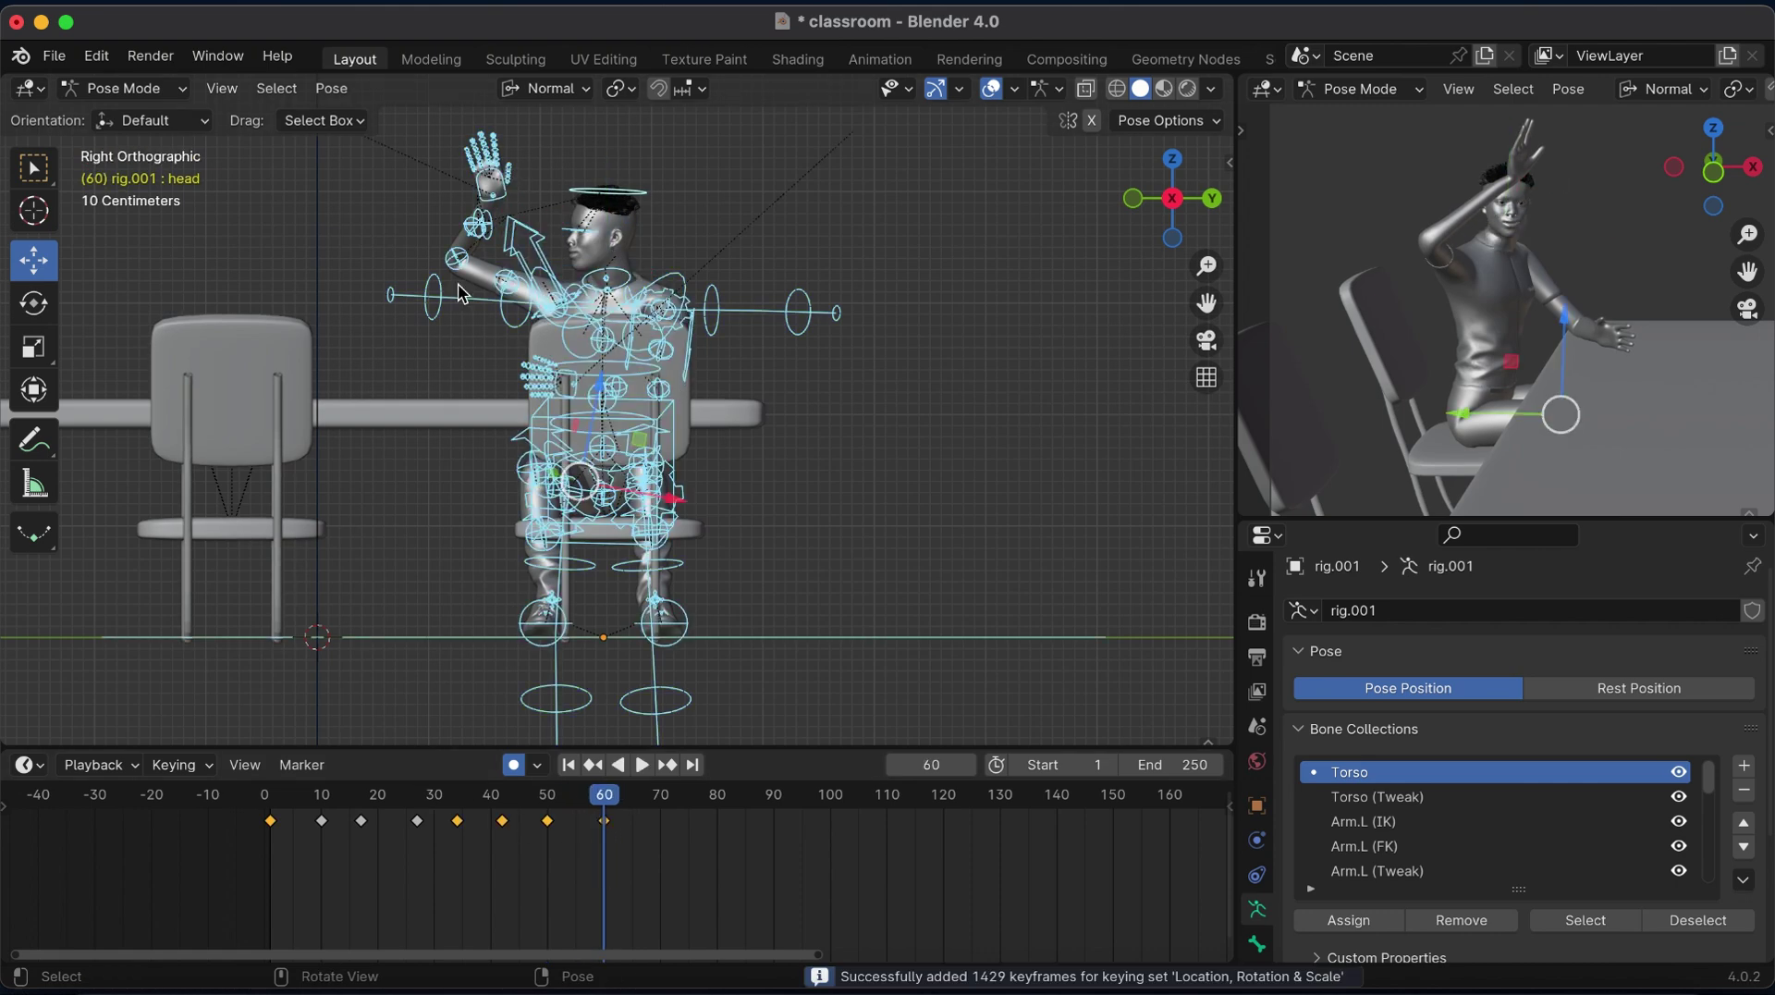
{"action": "left_click", "coordinate": [504, 195]}
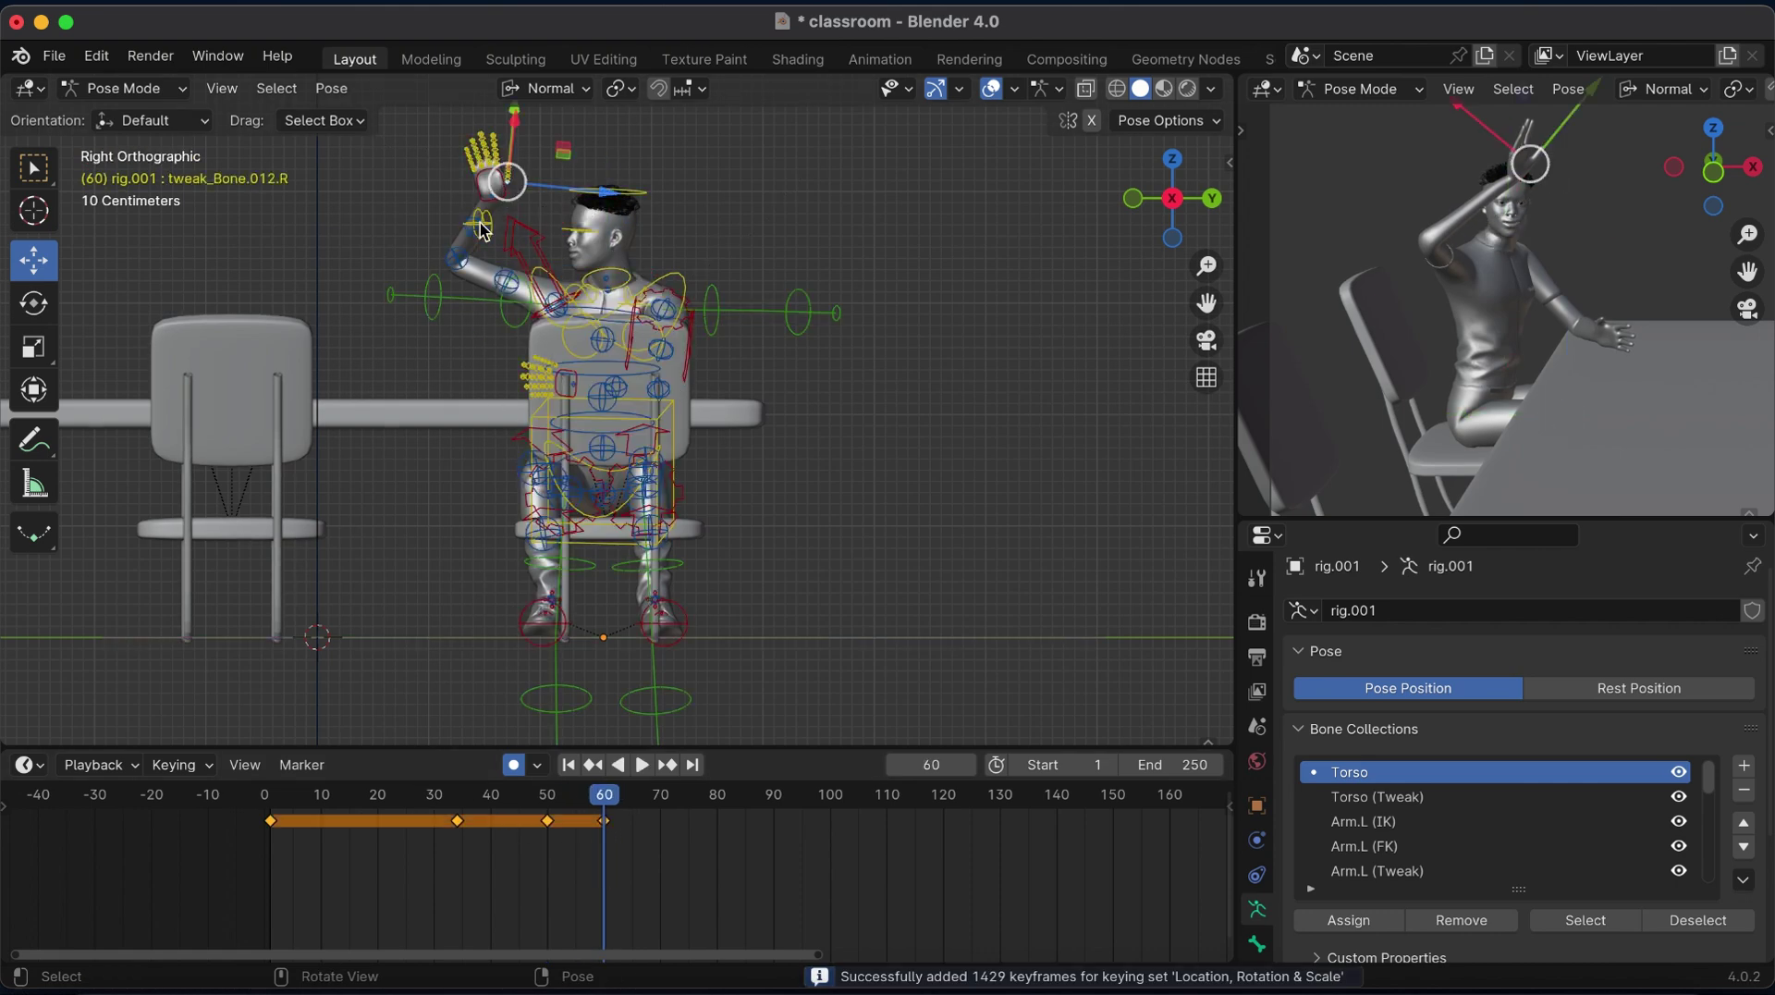
{"action": "left_click", "coordinate": [461, 811]}
{"action": "left_click_drag", "start_coordinate": [463, 827], "coordinate": [561, 843]}
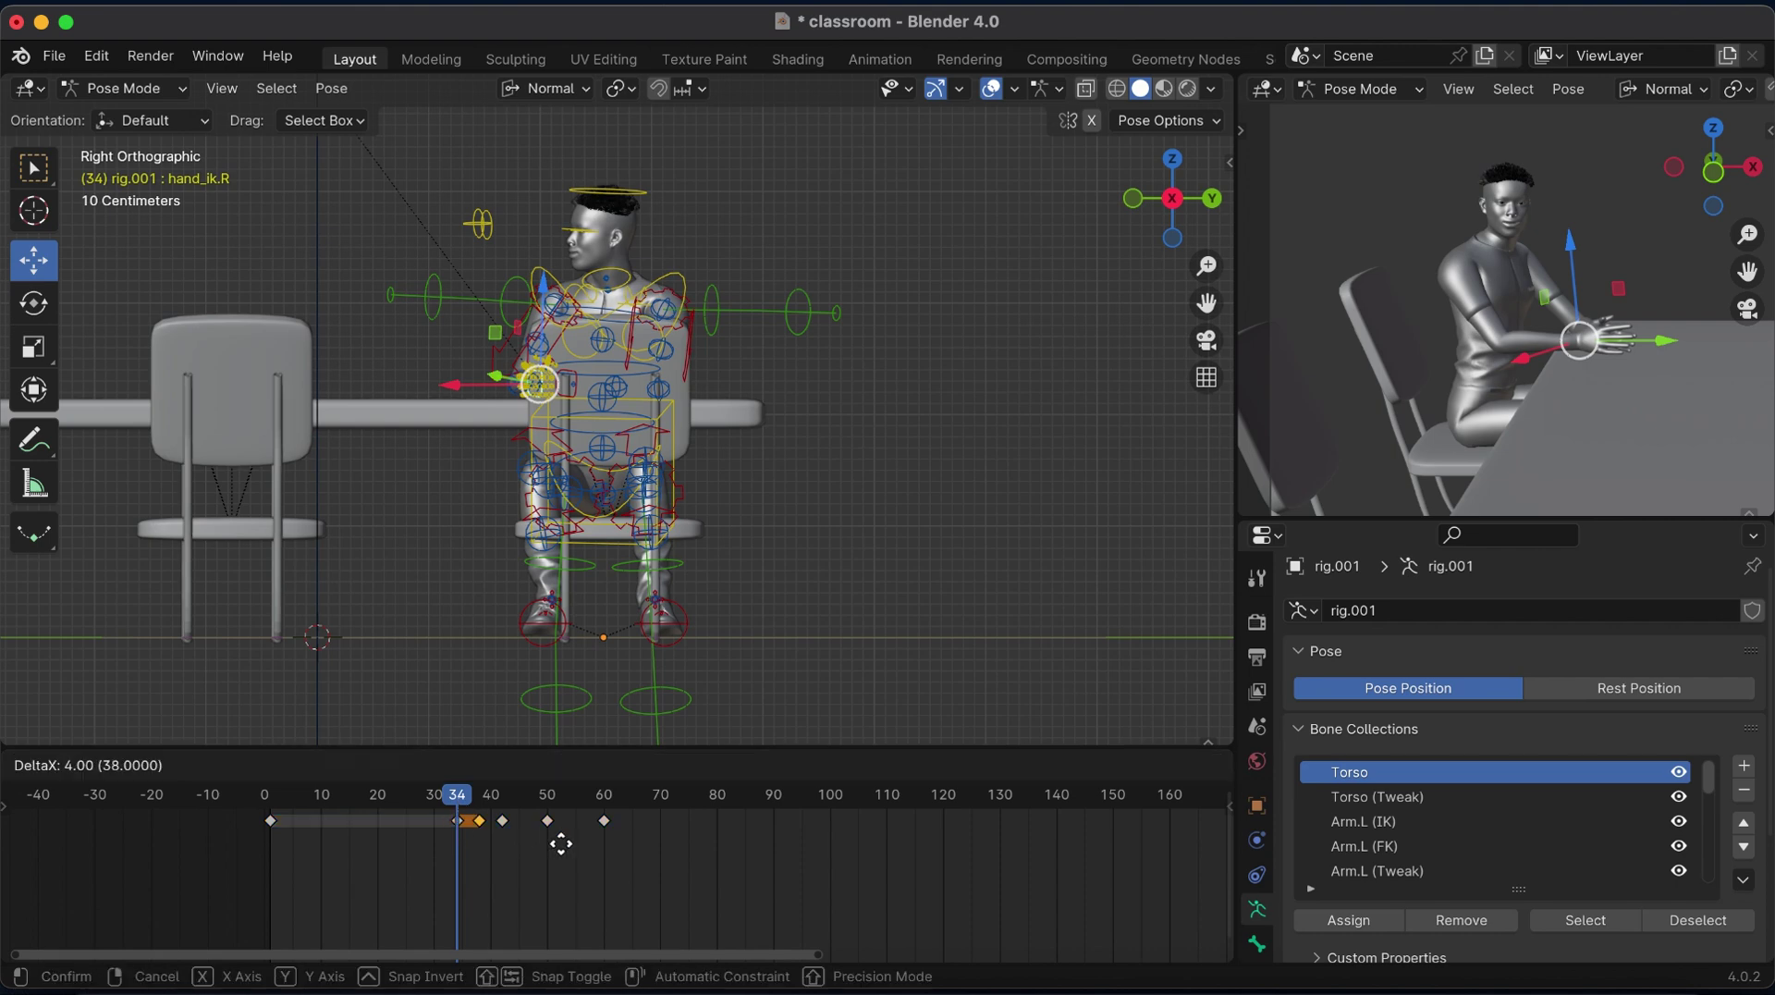
{"action": "left_click", "coordinate": [675, 847]}
{"action": "key", "text": "space"}
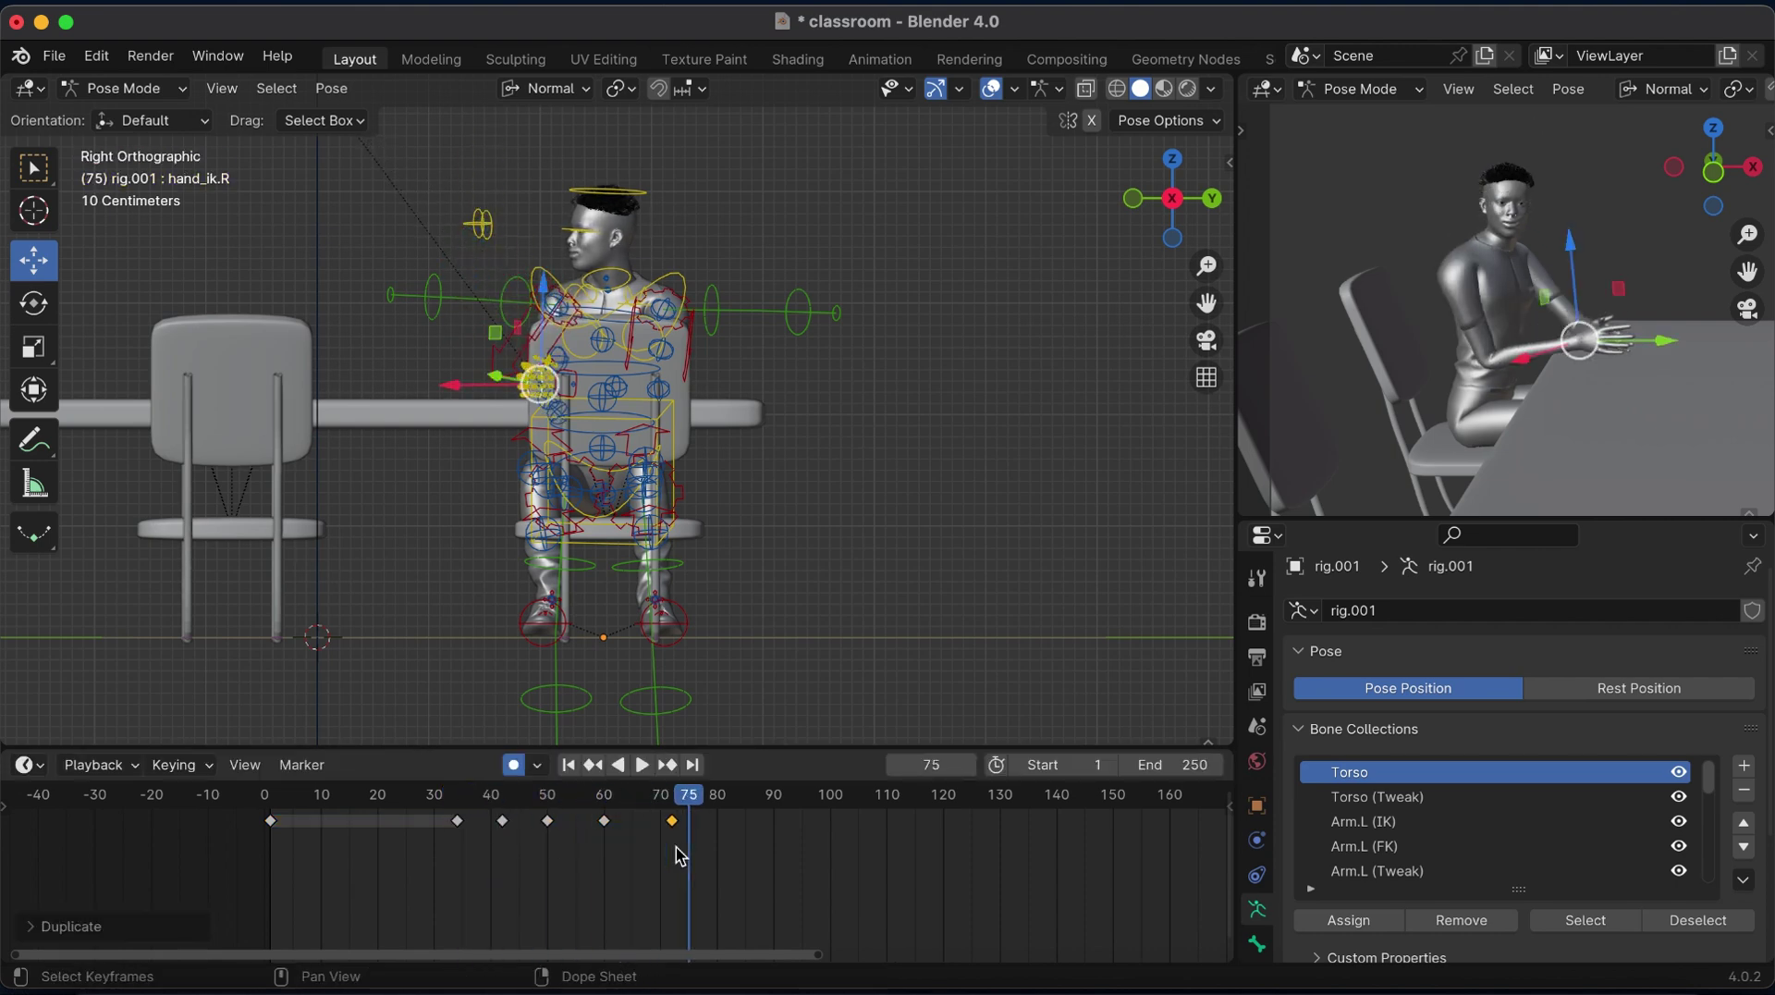
Select the left hand control and try moving it, cancelling both attempts.
{"action": "left_click", "coordinate": [582, 387]}
{"action": "key", "text": "g"}
{"action": "key", "text": "Escape"}
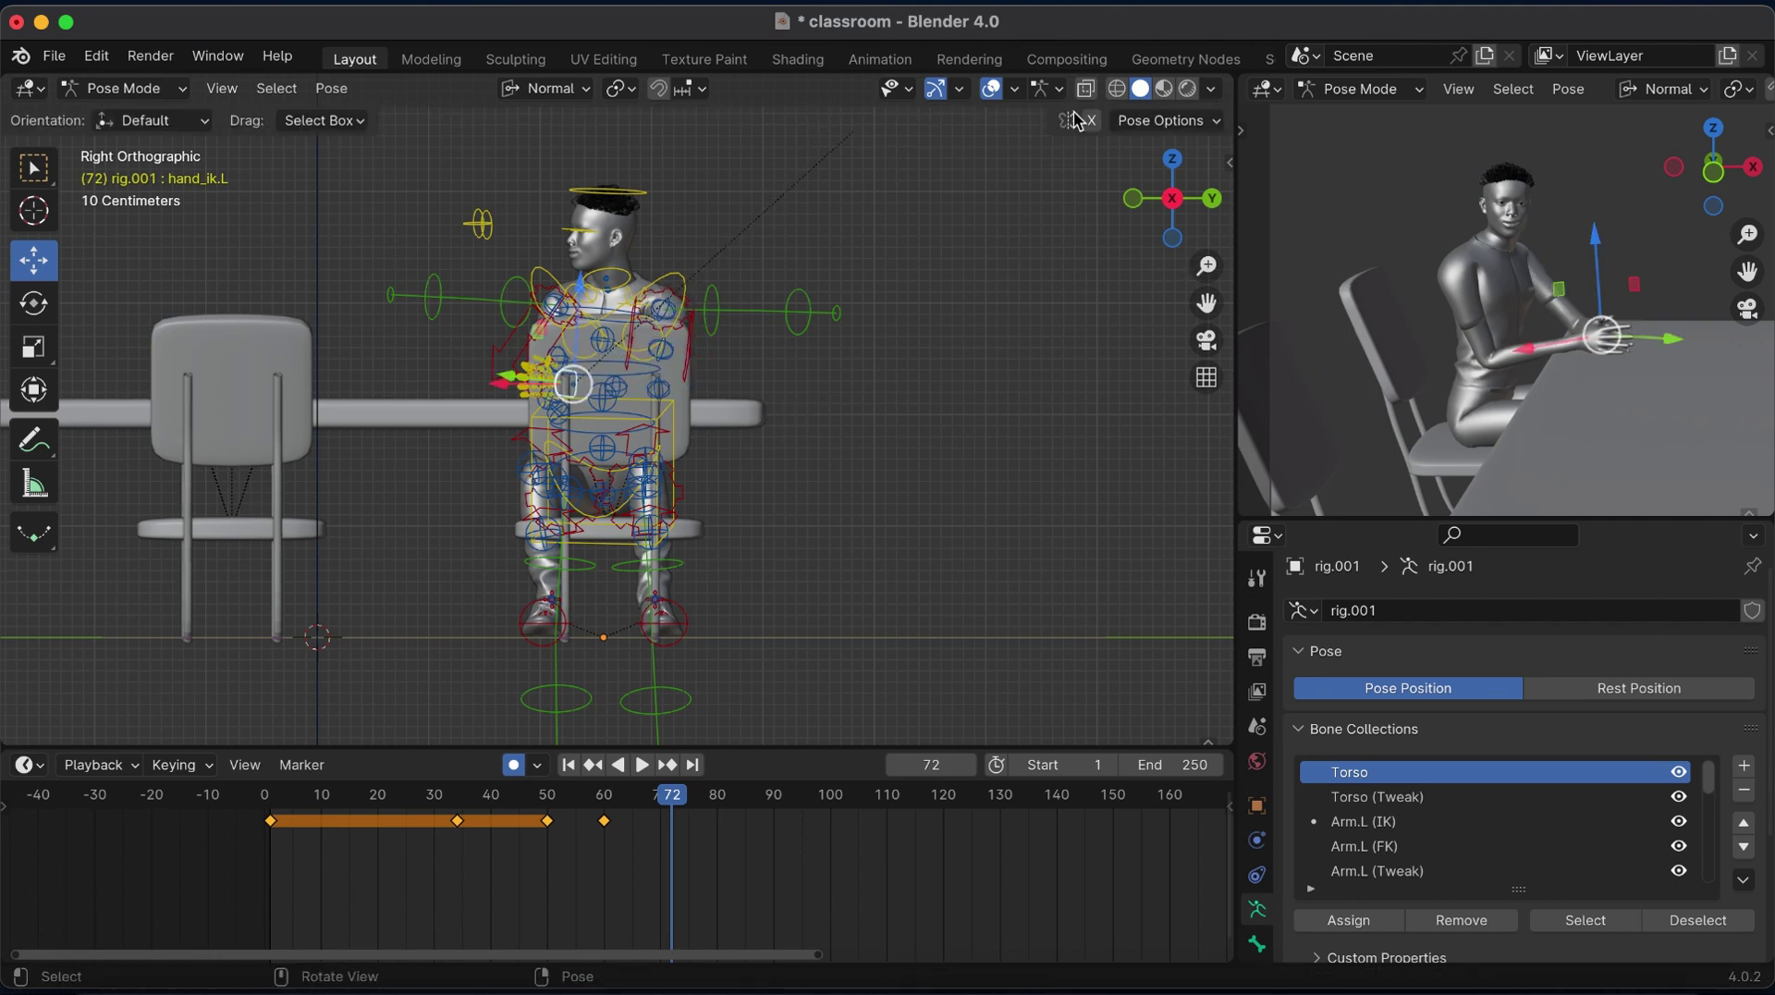
{"action": "key", "text": "g"}
{"action": "key", "text": "Escape"}
{"action": "key", "text": "XF86AudioLowerVolume"}
{"action": "key", "text": "XF86AudioLowerVolume"}
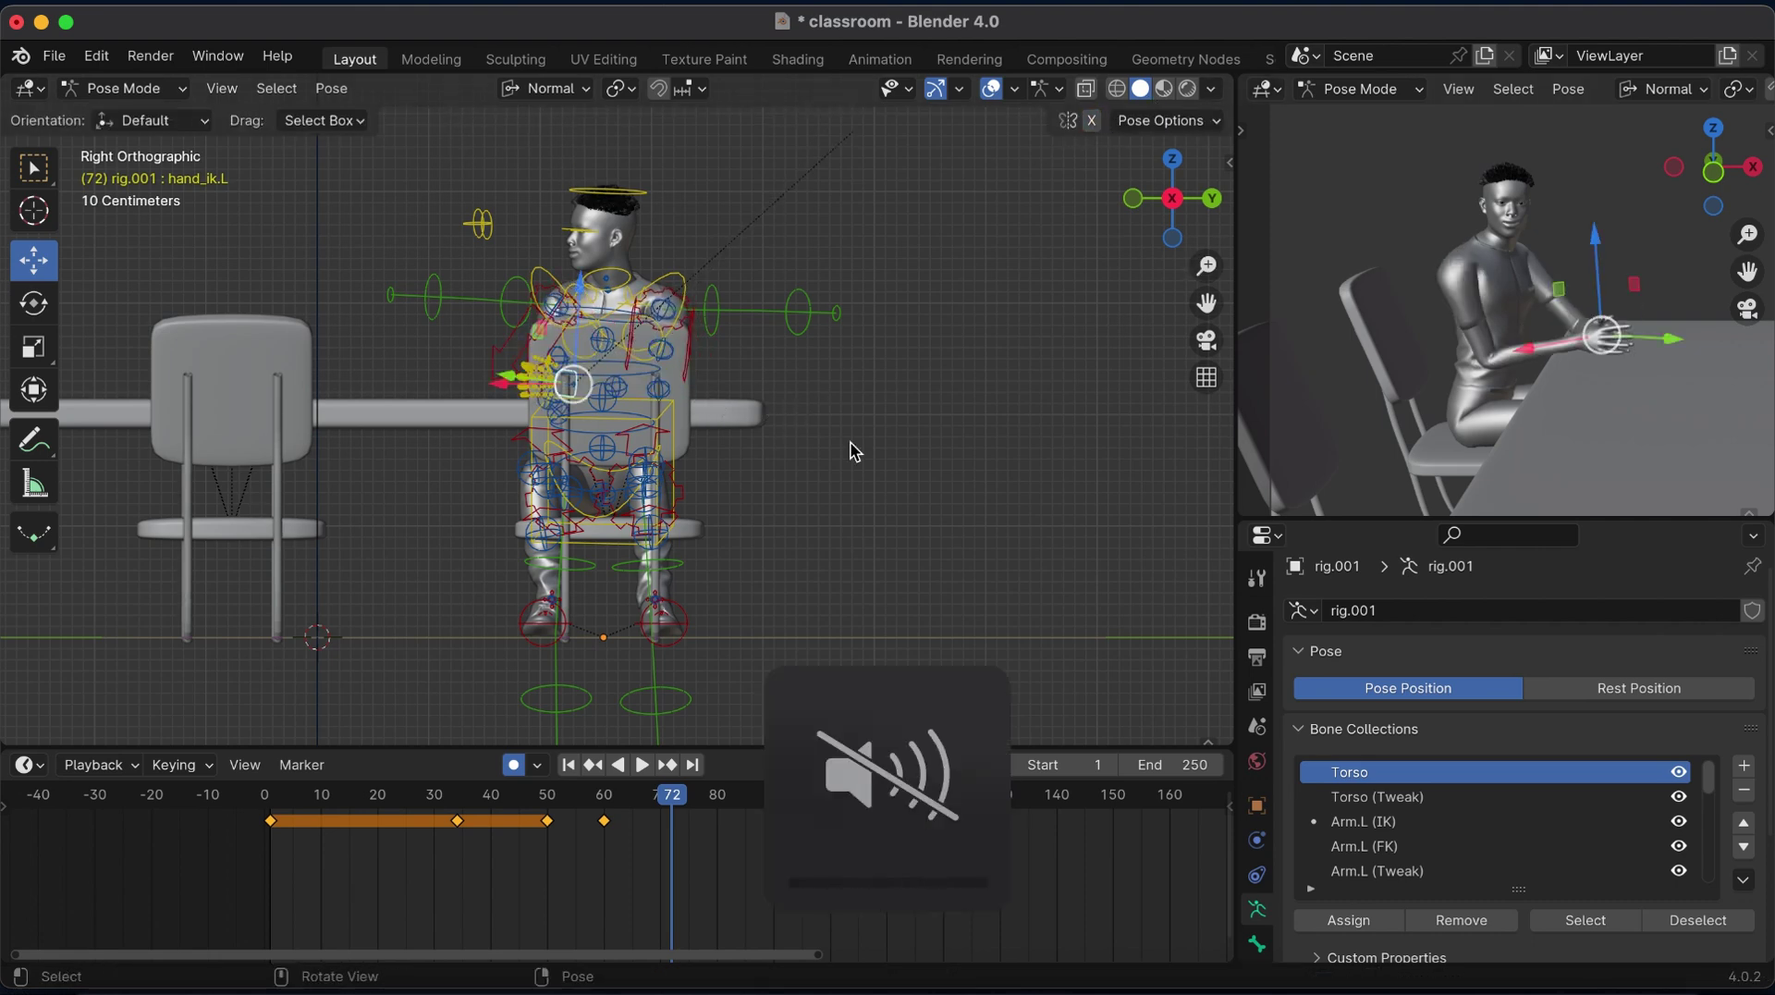
From top view, rotate and move the left hand to a new spot on the table.
{"action": "left_click", "coordinate": [1169, 171]}
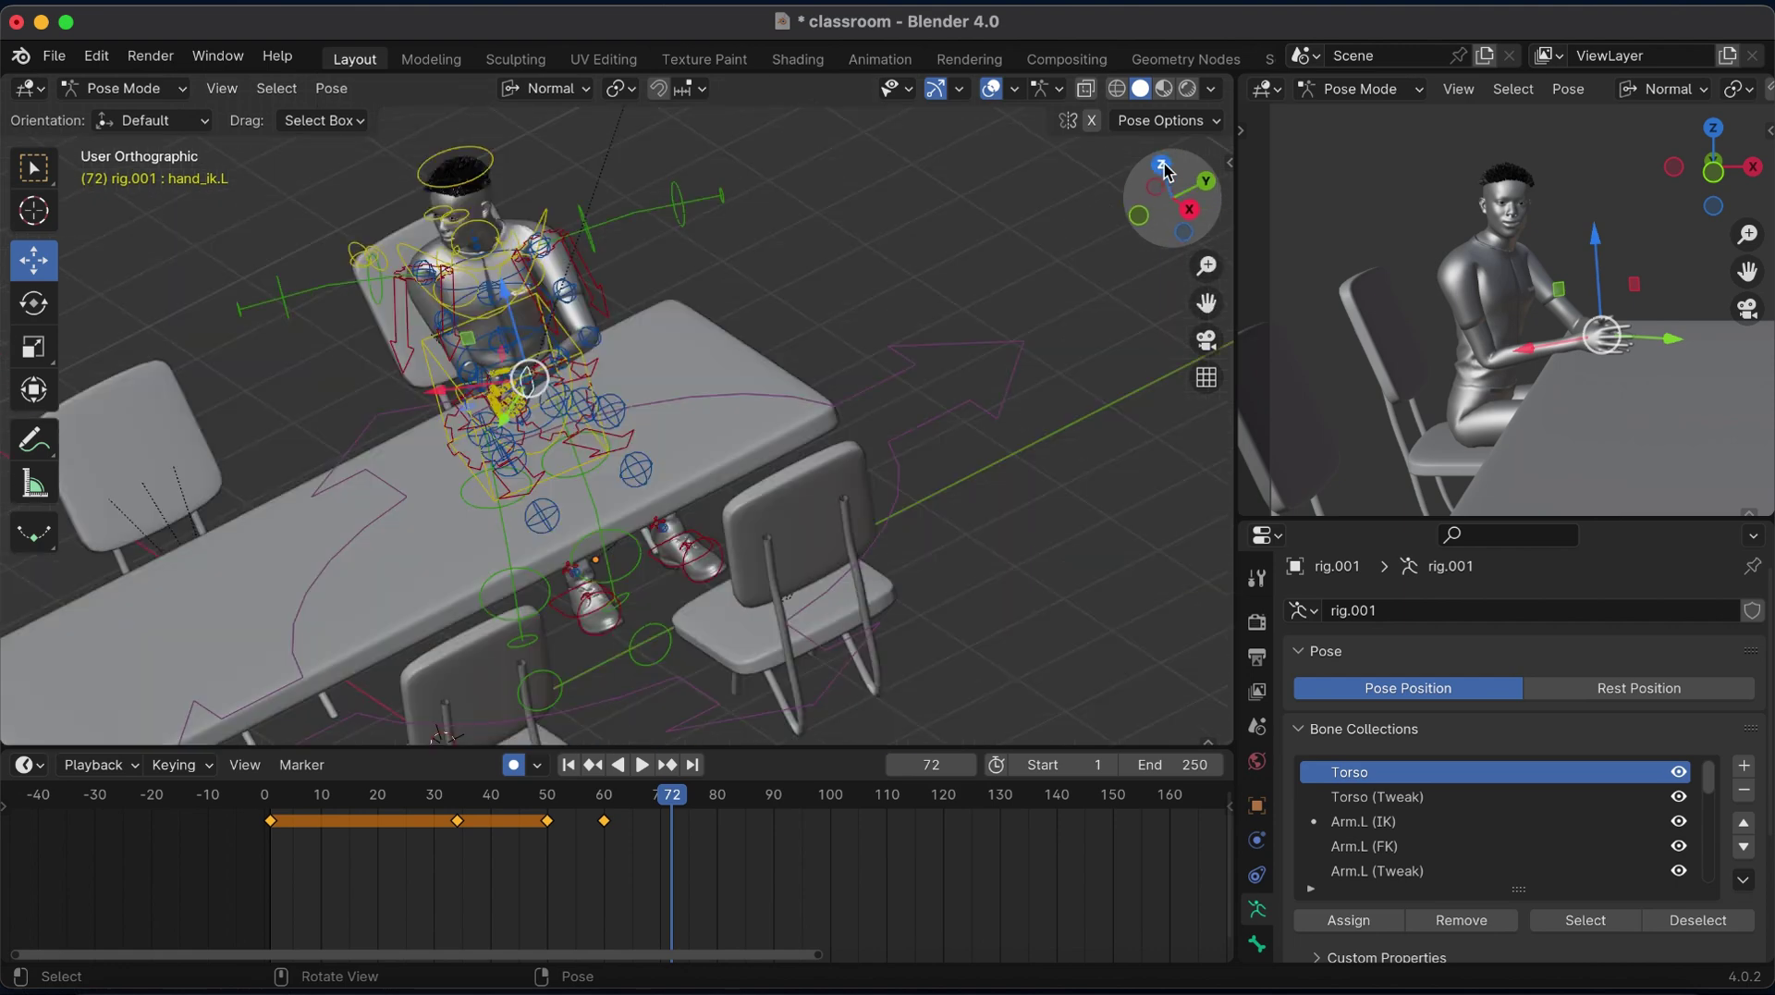
{"action": "key", "text": "r"}
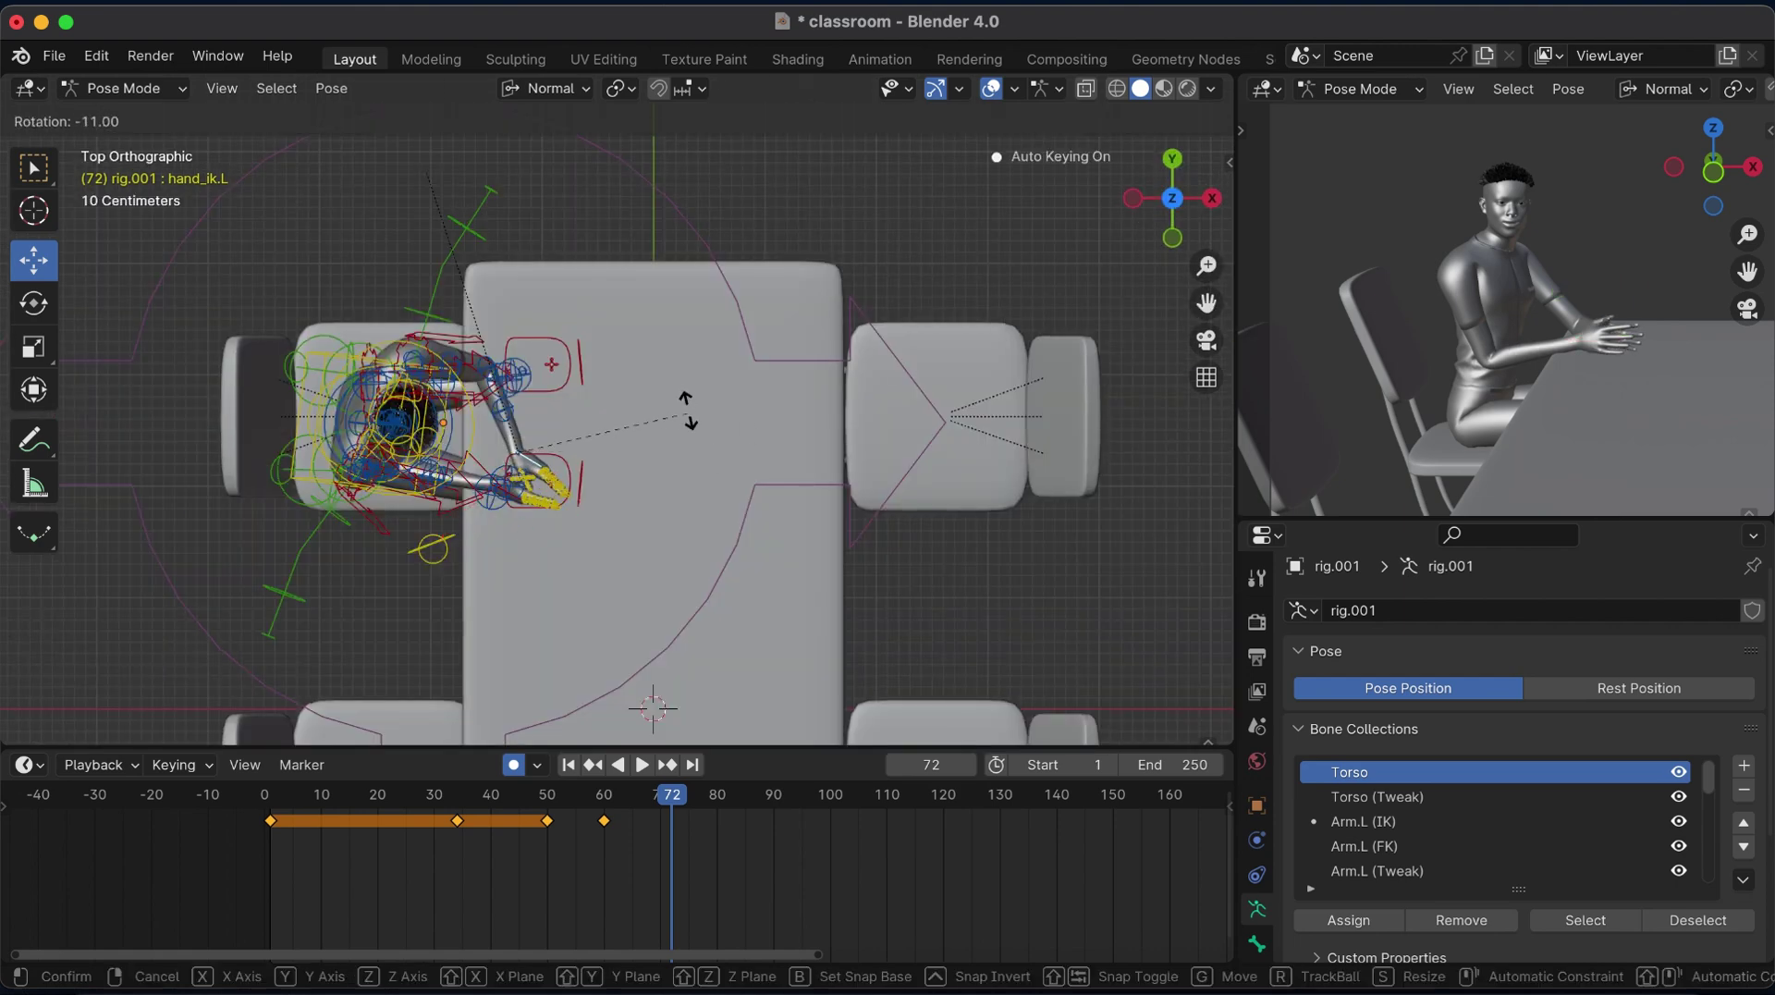
{"action": "left_click", "coordinate": [689, 410]}
{"action": "key", "text": "g"}
{"action": "left_click", "coordinate": [522, 506]}
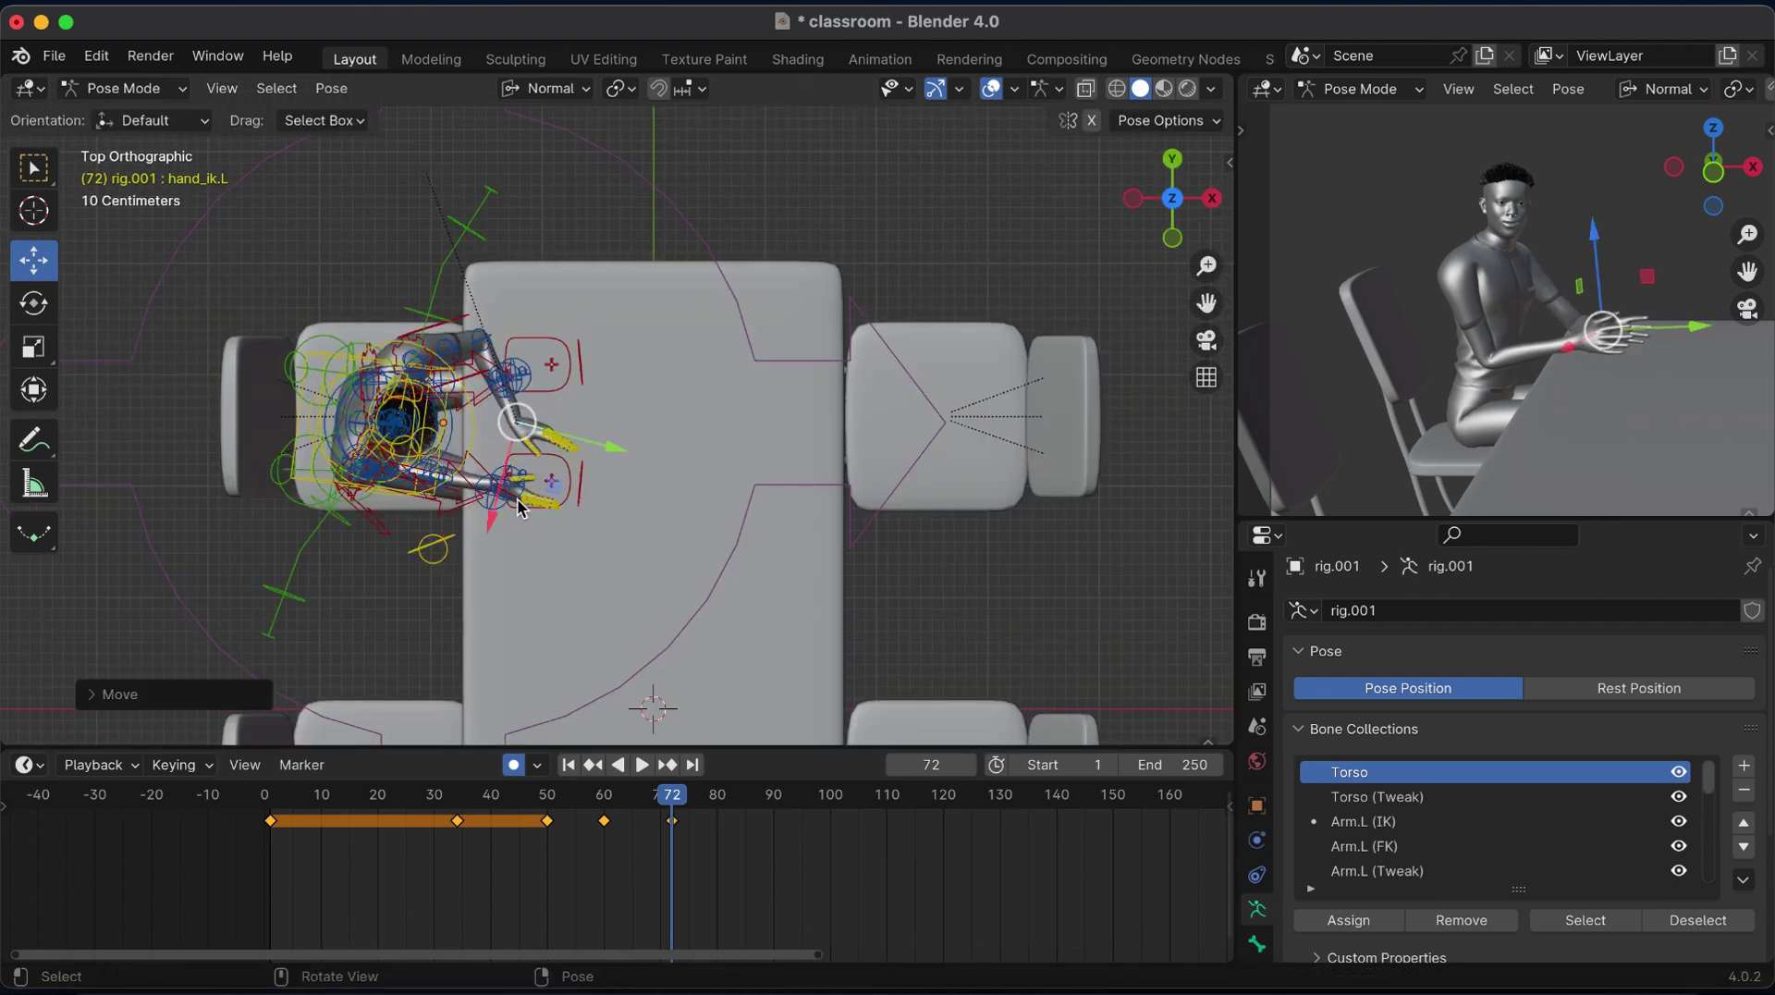
Rotate and move the right hand control to a new spot on the table.
{"action": "left_click", "coordinate": [517, 506]}
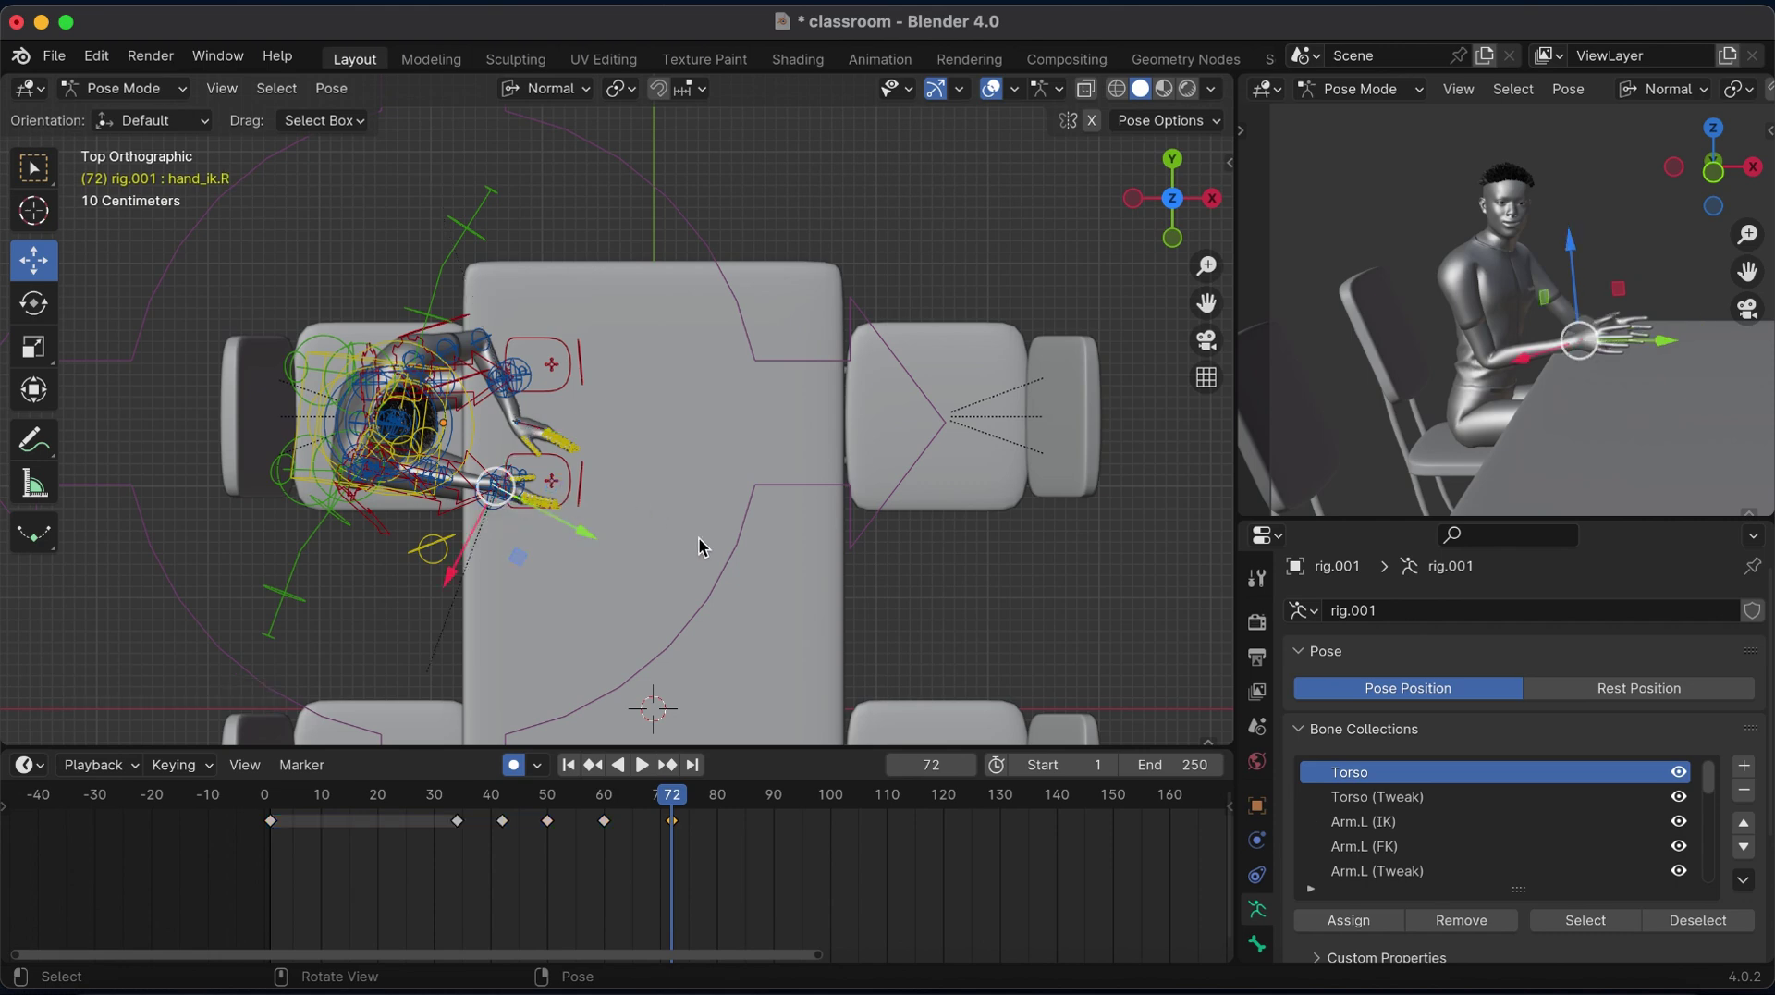
{"action": "key", "text": "r"}
{"action": "left_click", "coordinate": [668, 605]}
{"action": "key", "text": "g"}
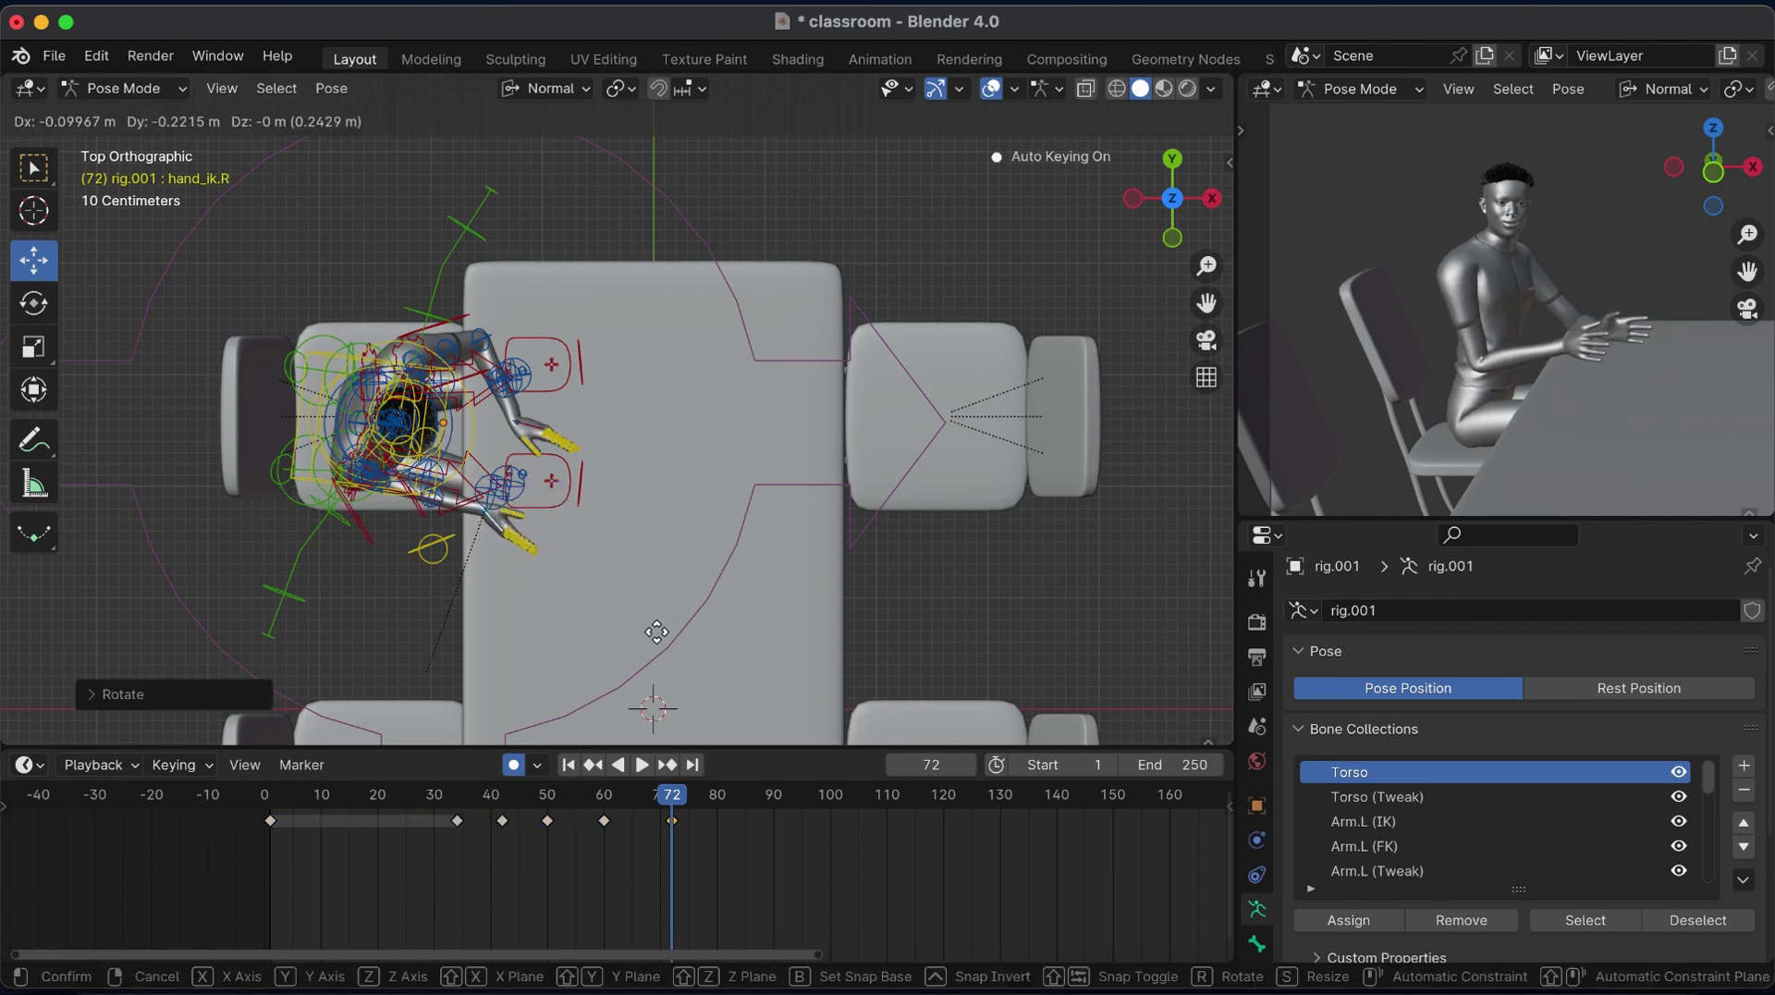
{"action": "left_click", "coordinate": [651, 627]}
Select all bones, preview, and insert Location, Rotation & Scale keys at frame 60.
{"action": "key", "text": "a"}
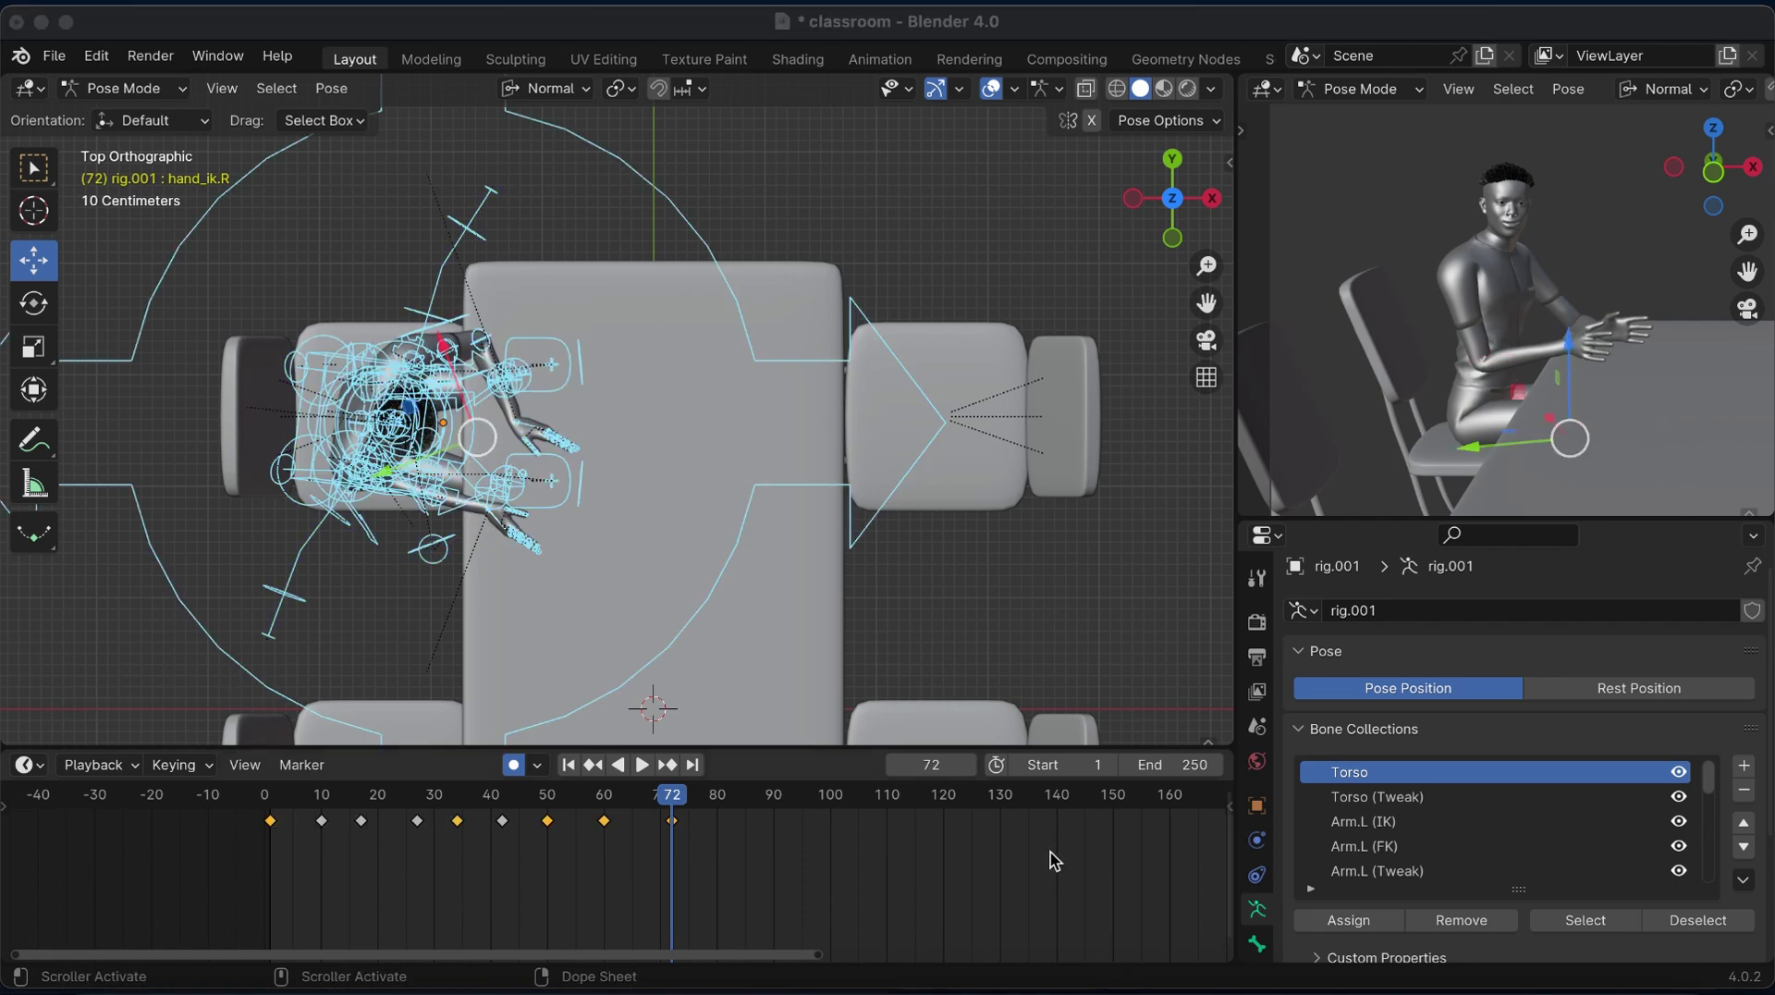
{"action": "left_click", "coordinate": [568, 765]}
{"action": "key", "text": "space"}
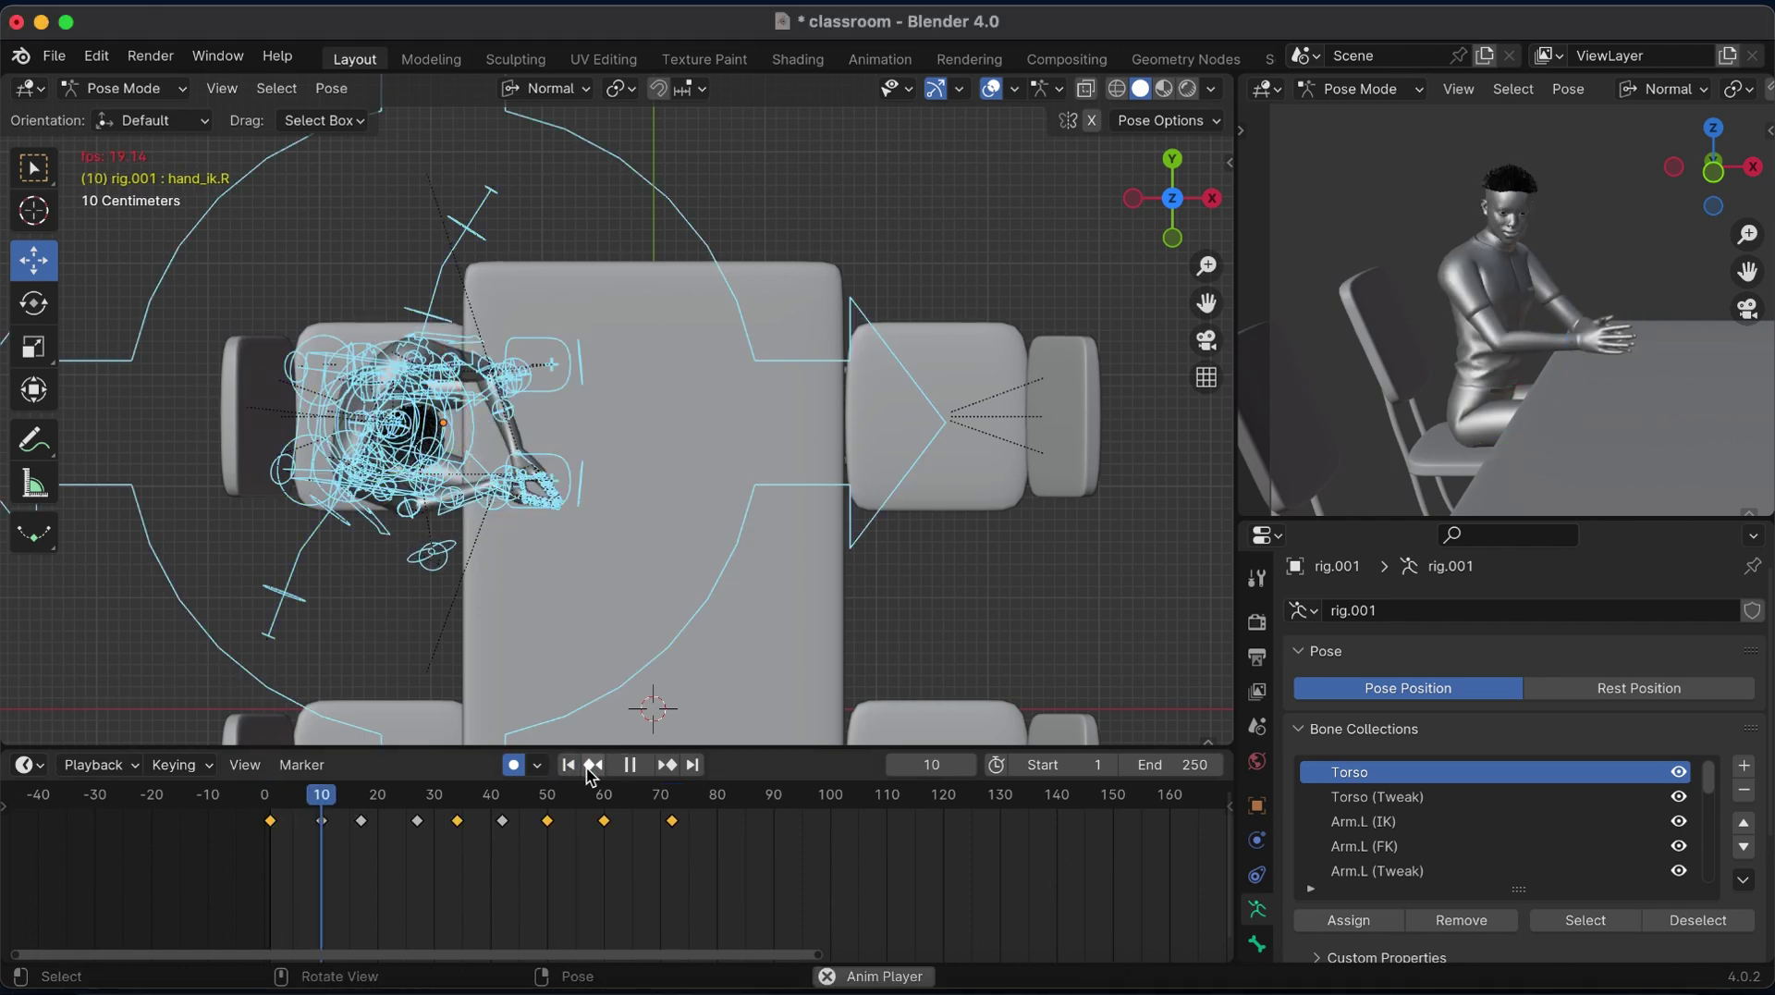
{"action": "key", "text": "space"}
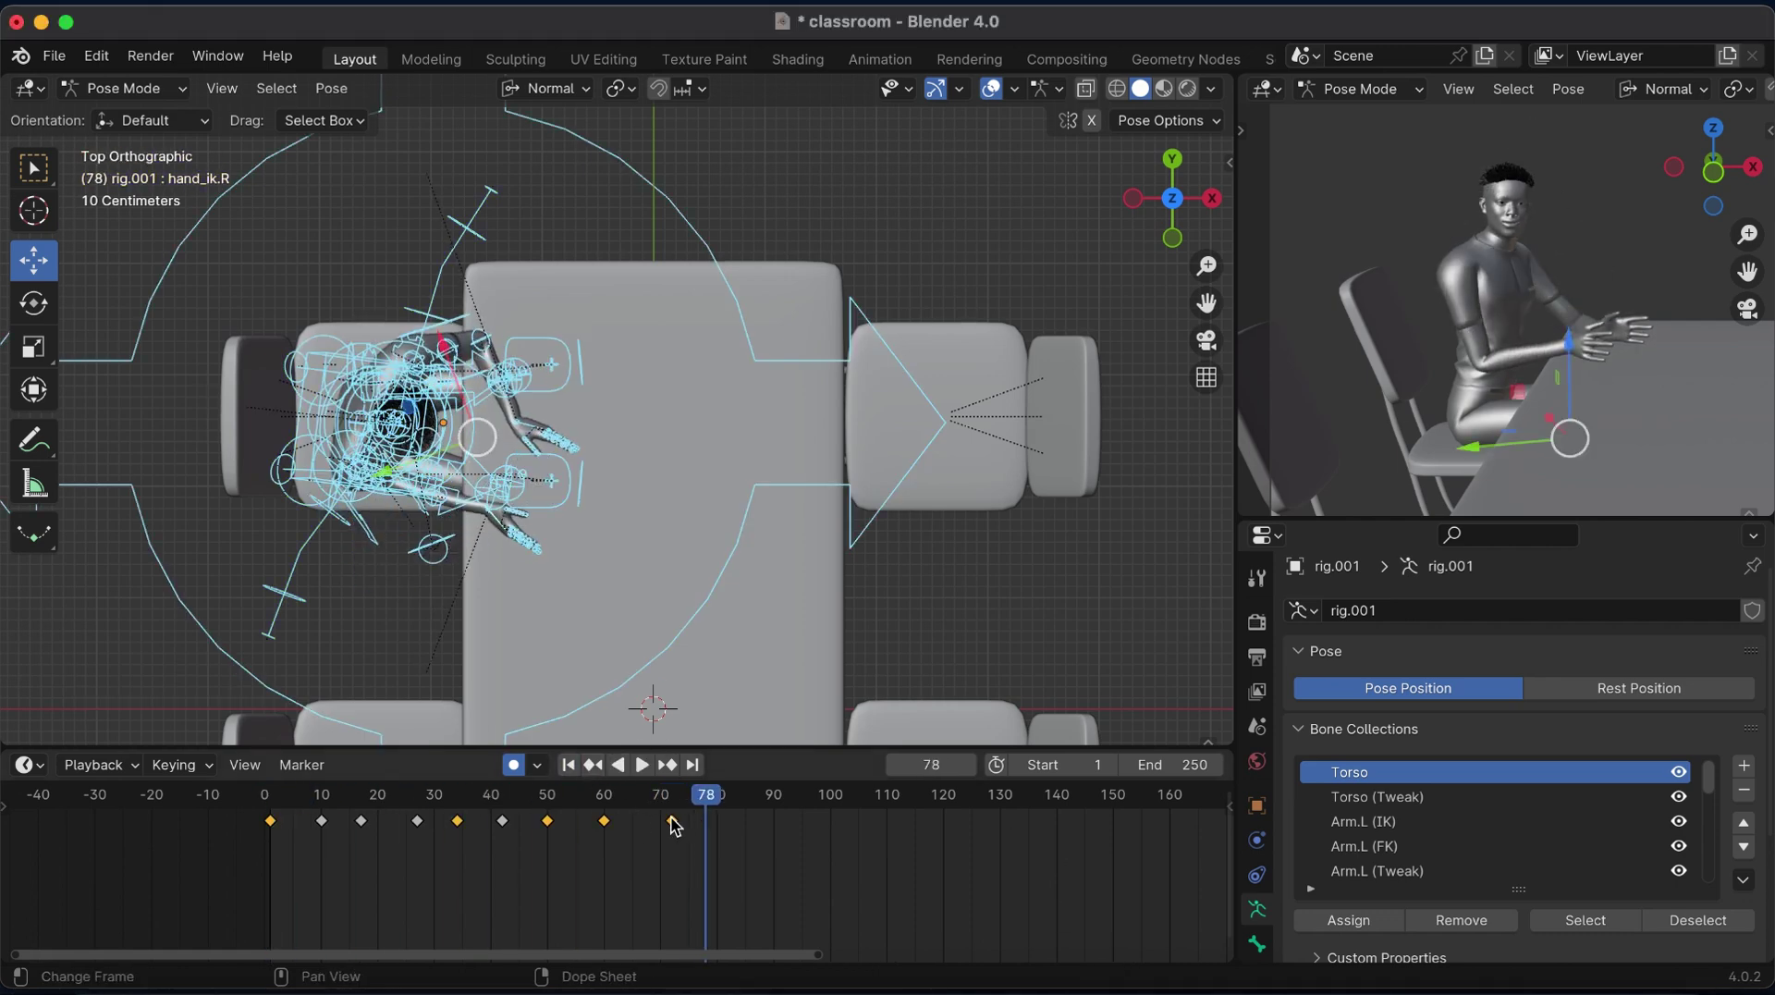
{"action": "left_click", "coordinate": [604, 793]}
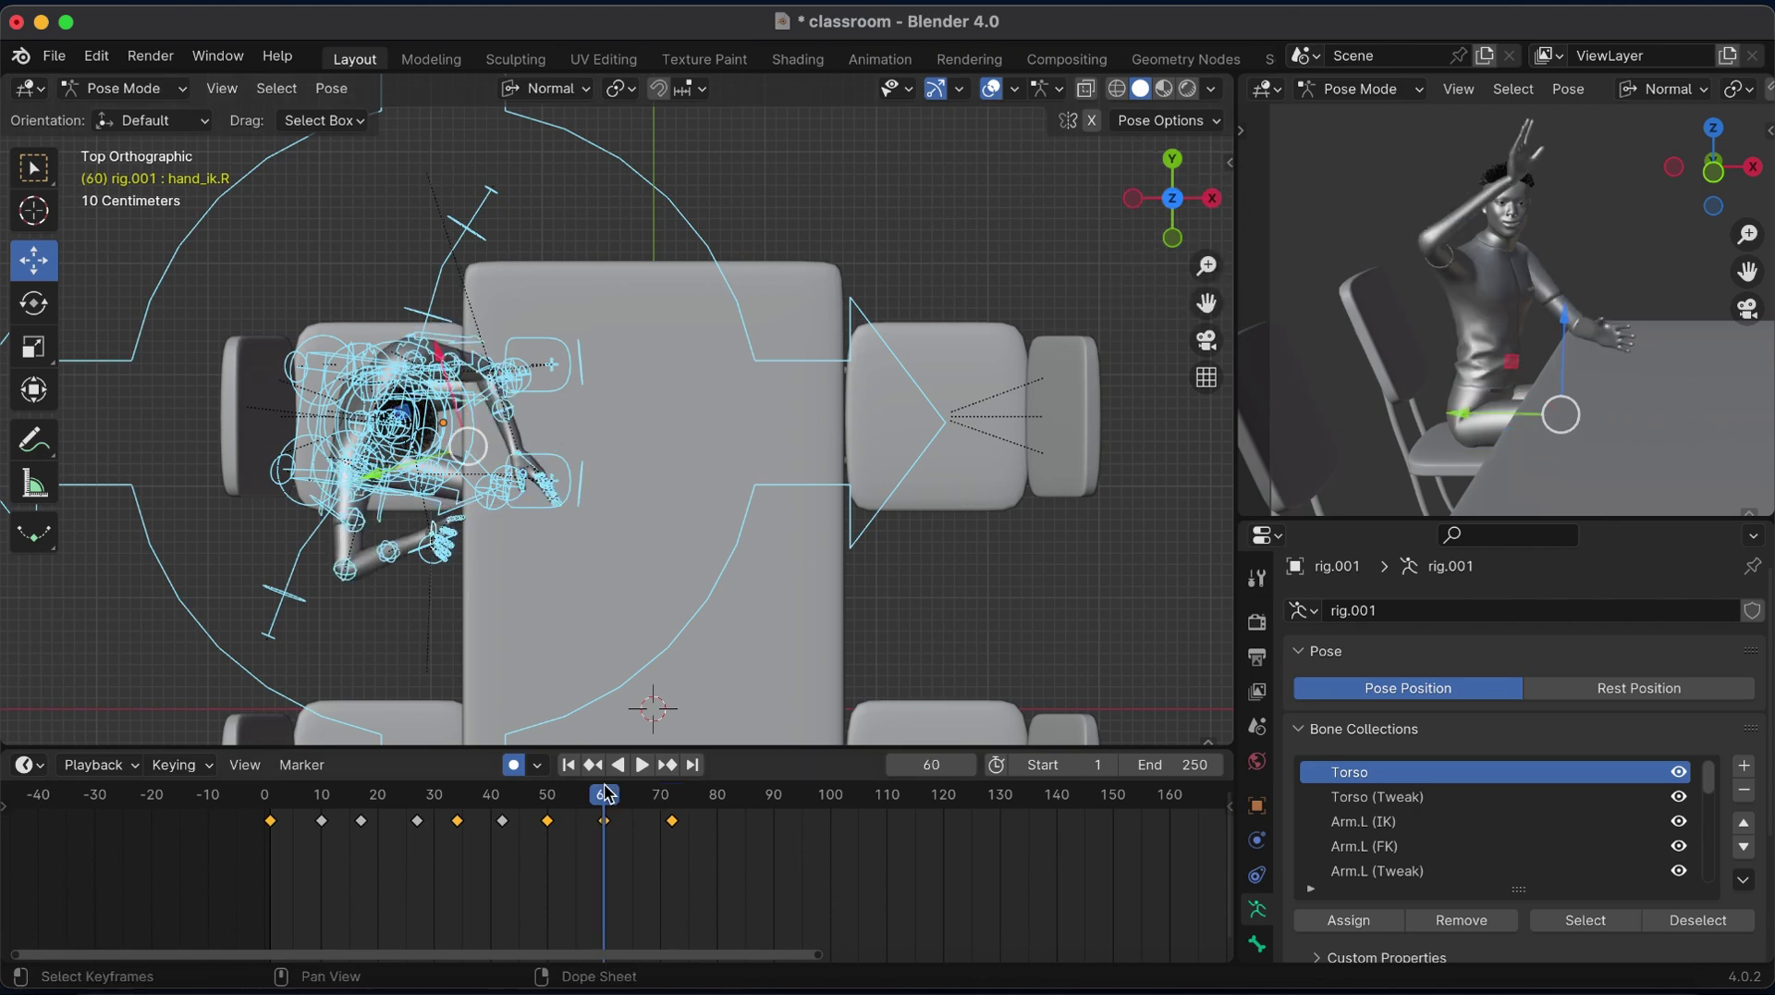
{"action": "key", "text": "i"}
{"action": "key", "text": "i"}
{"action": "key", "text": "Up"}
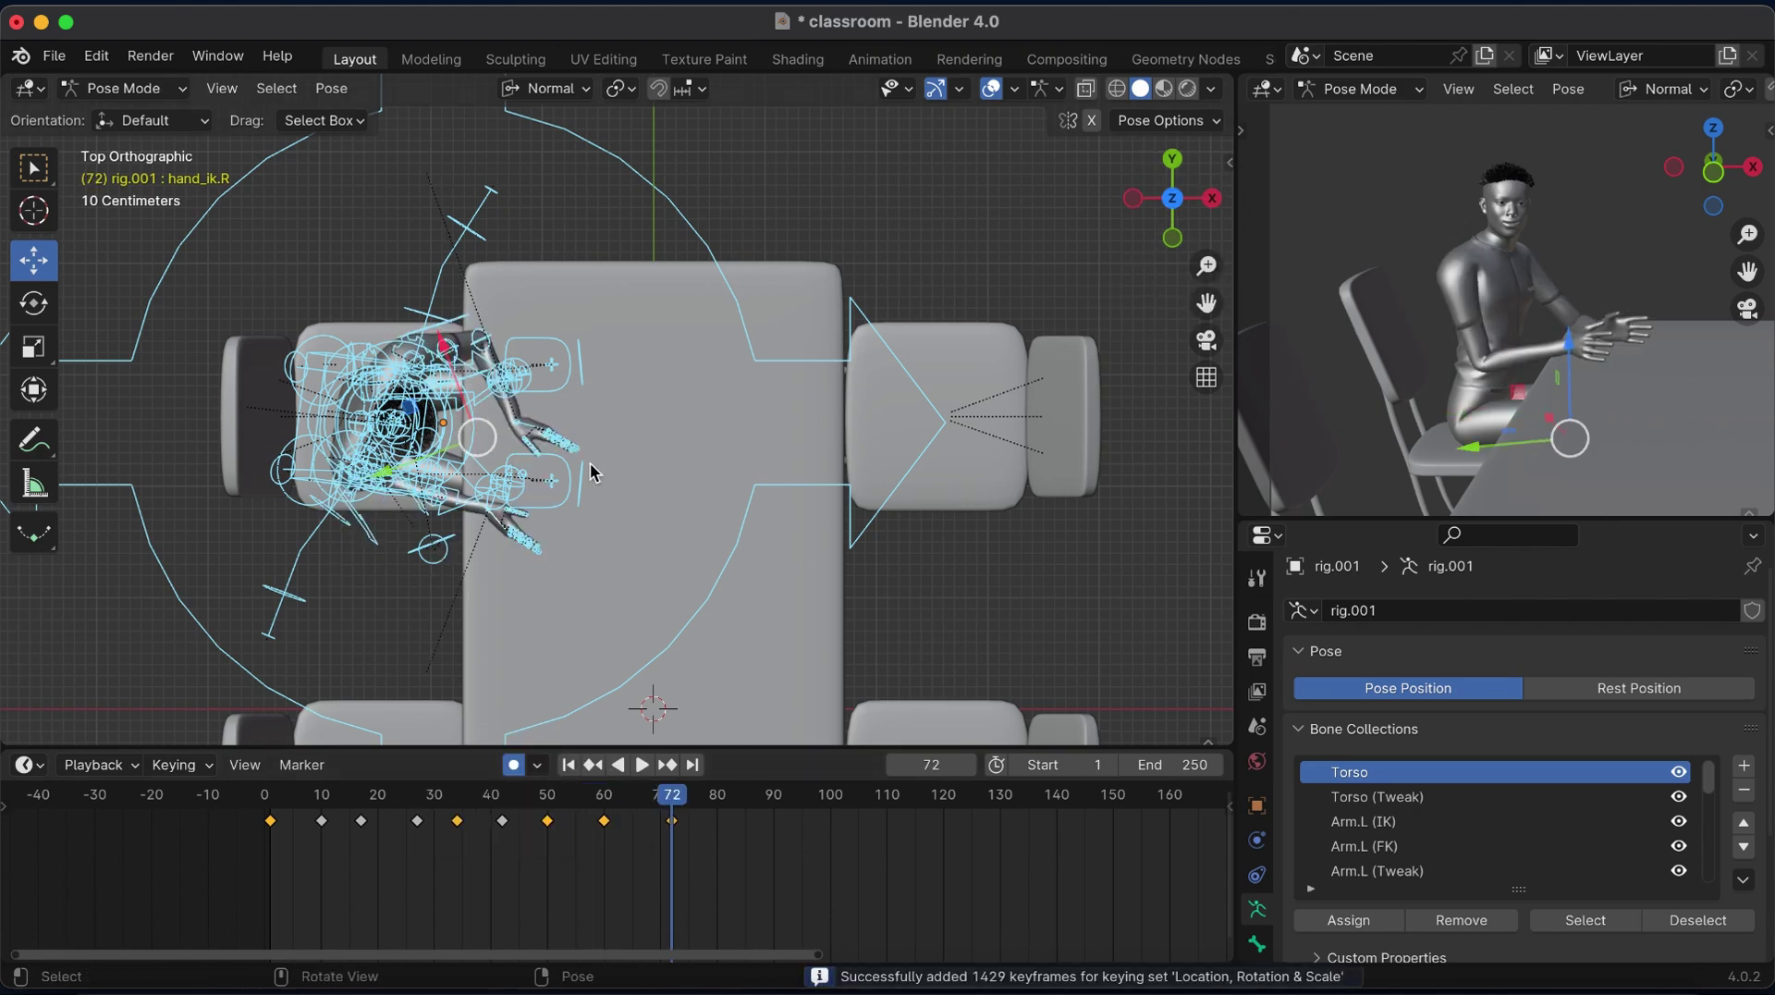
At frame 72, tilt the torso control more upright, then undo the change.
{"action": "left_click", "coordinate": [1173, 159]}
{"action": "scroll", "coordinate": [832, 388], "scroll_direction": "up", "scroll_amount": 5}
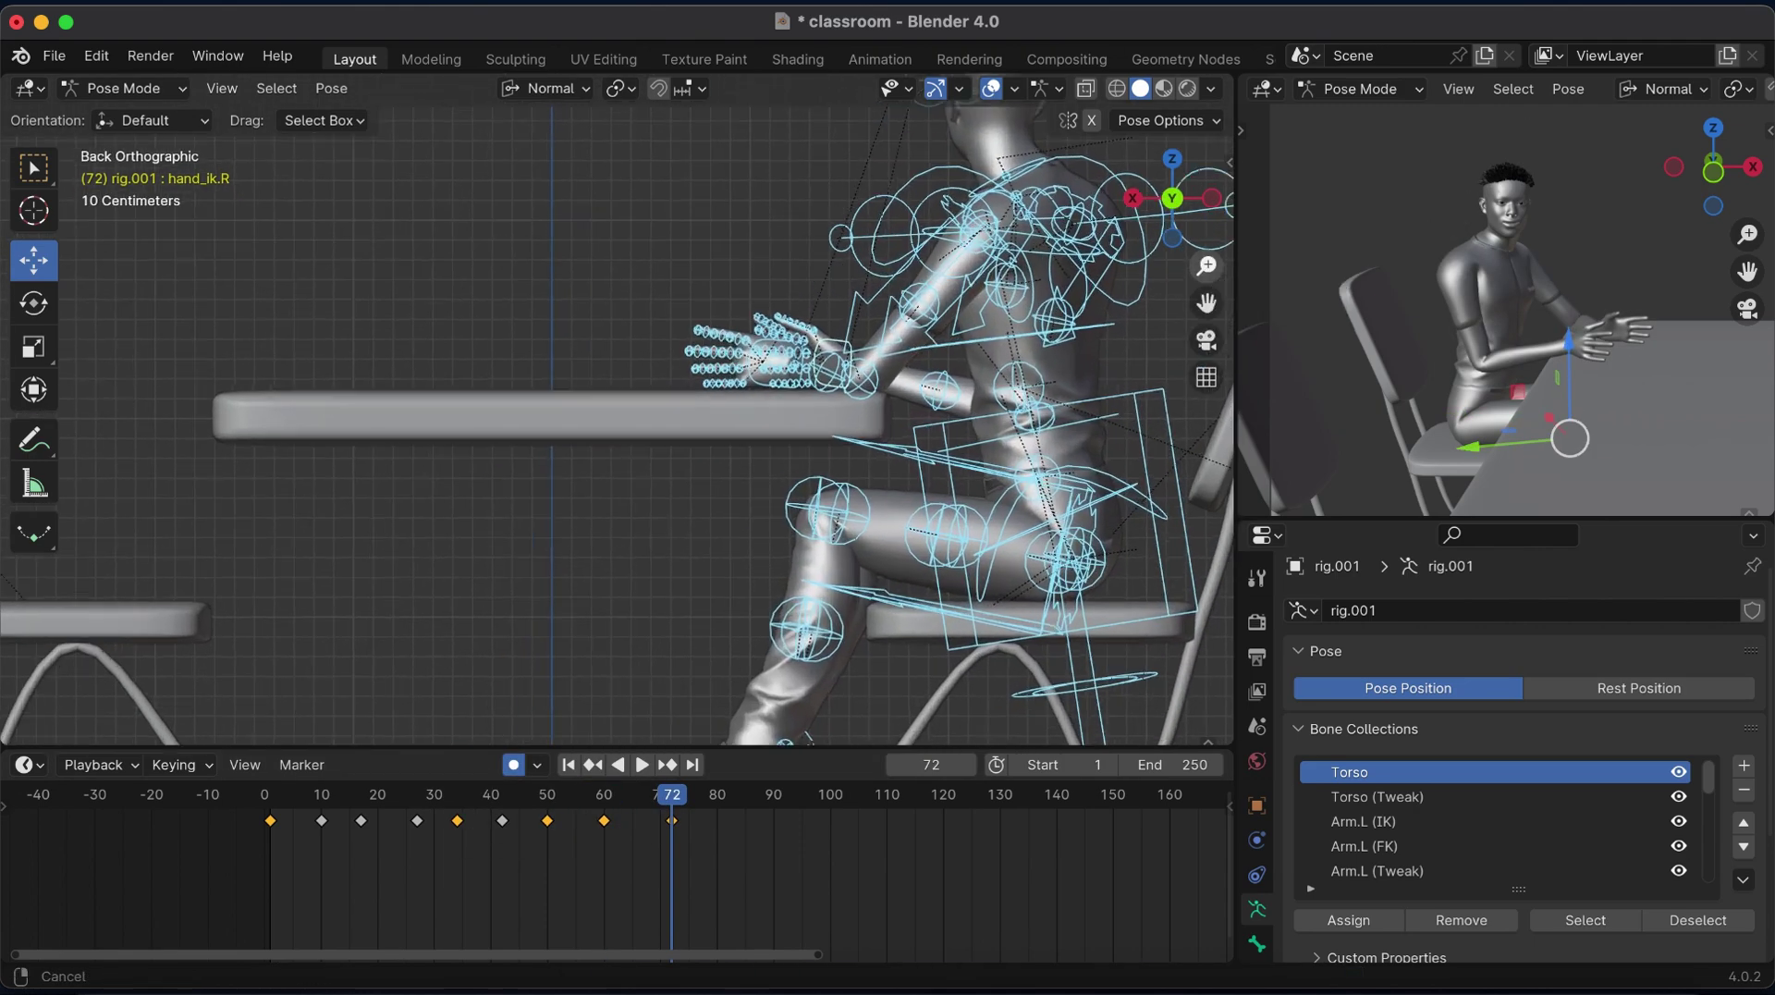
{"action": "middle_click_drag", "start_coordinate": [1155, 416], "coordinate": [976, 300], "text": "shift"}
{"action": "left_click", "coordinate": [975, 300]}
{"action": "left_click", "coordinate": [975, 301]}
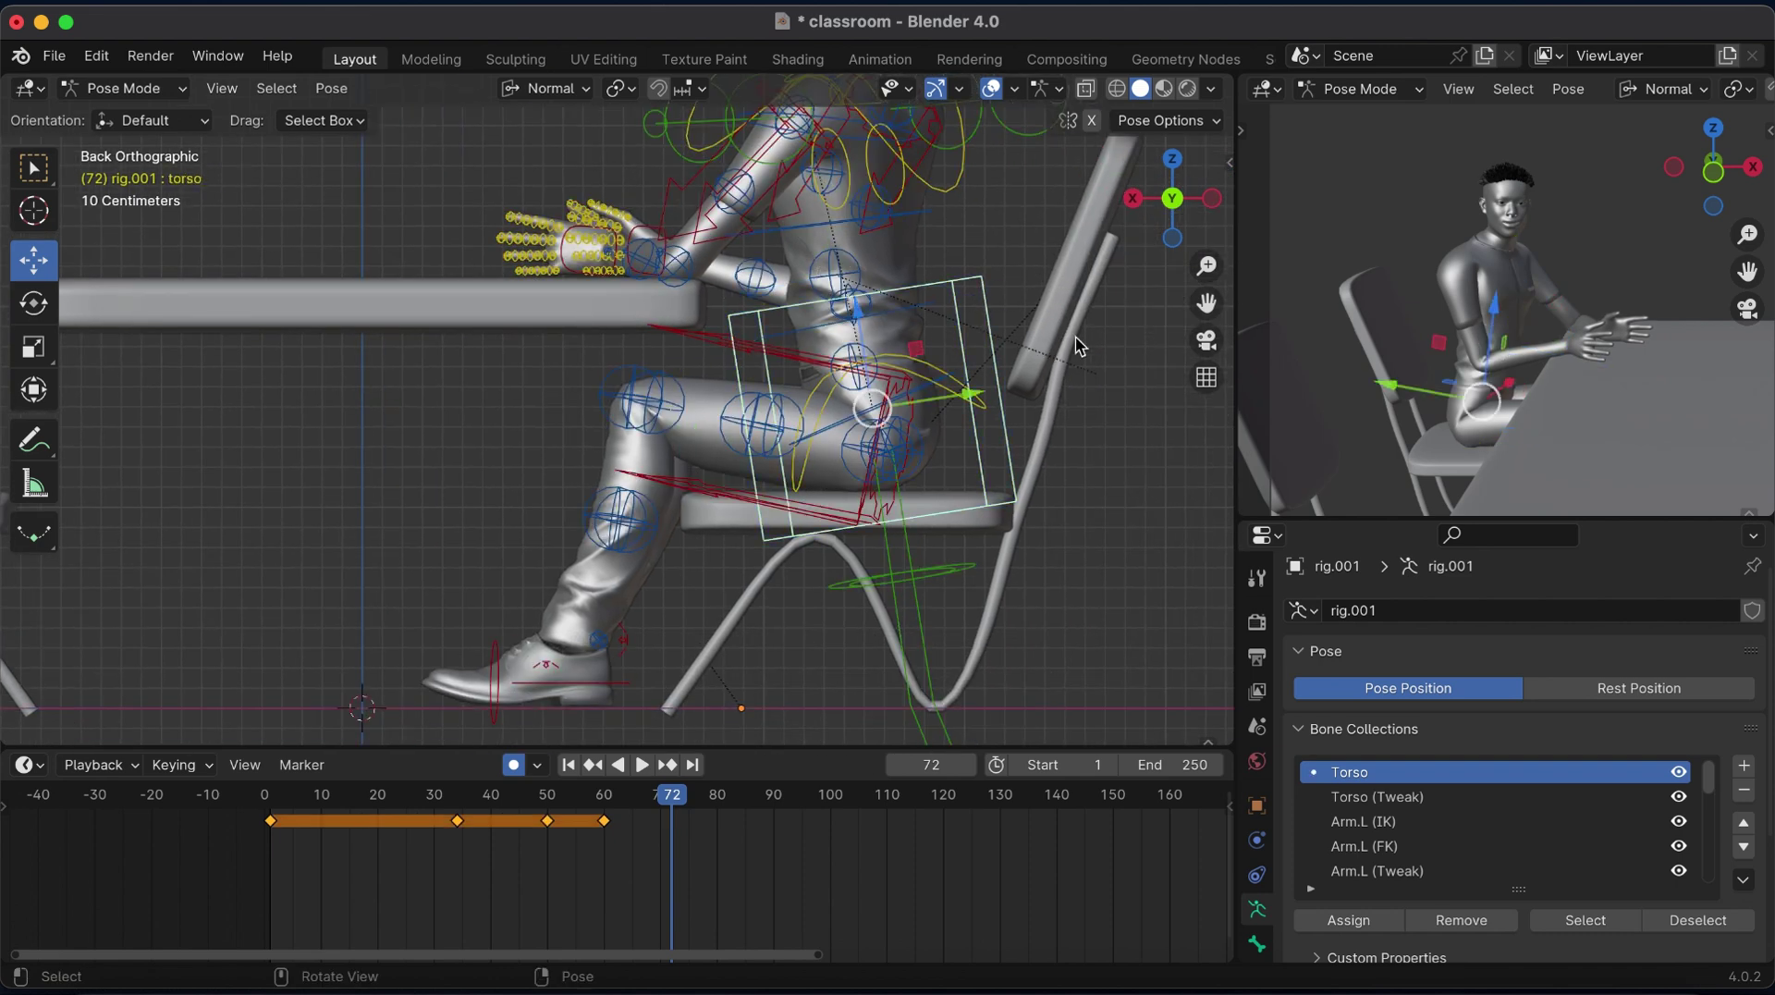
{"action": "key", "text": "r"}
{"action": "left_click", "coordinate": [952, 357]}
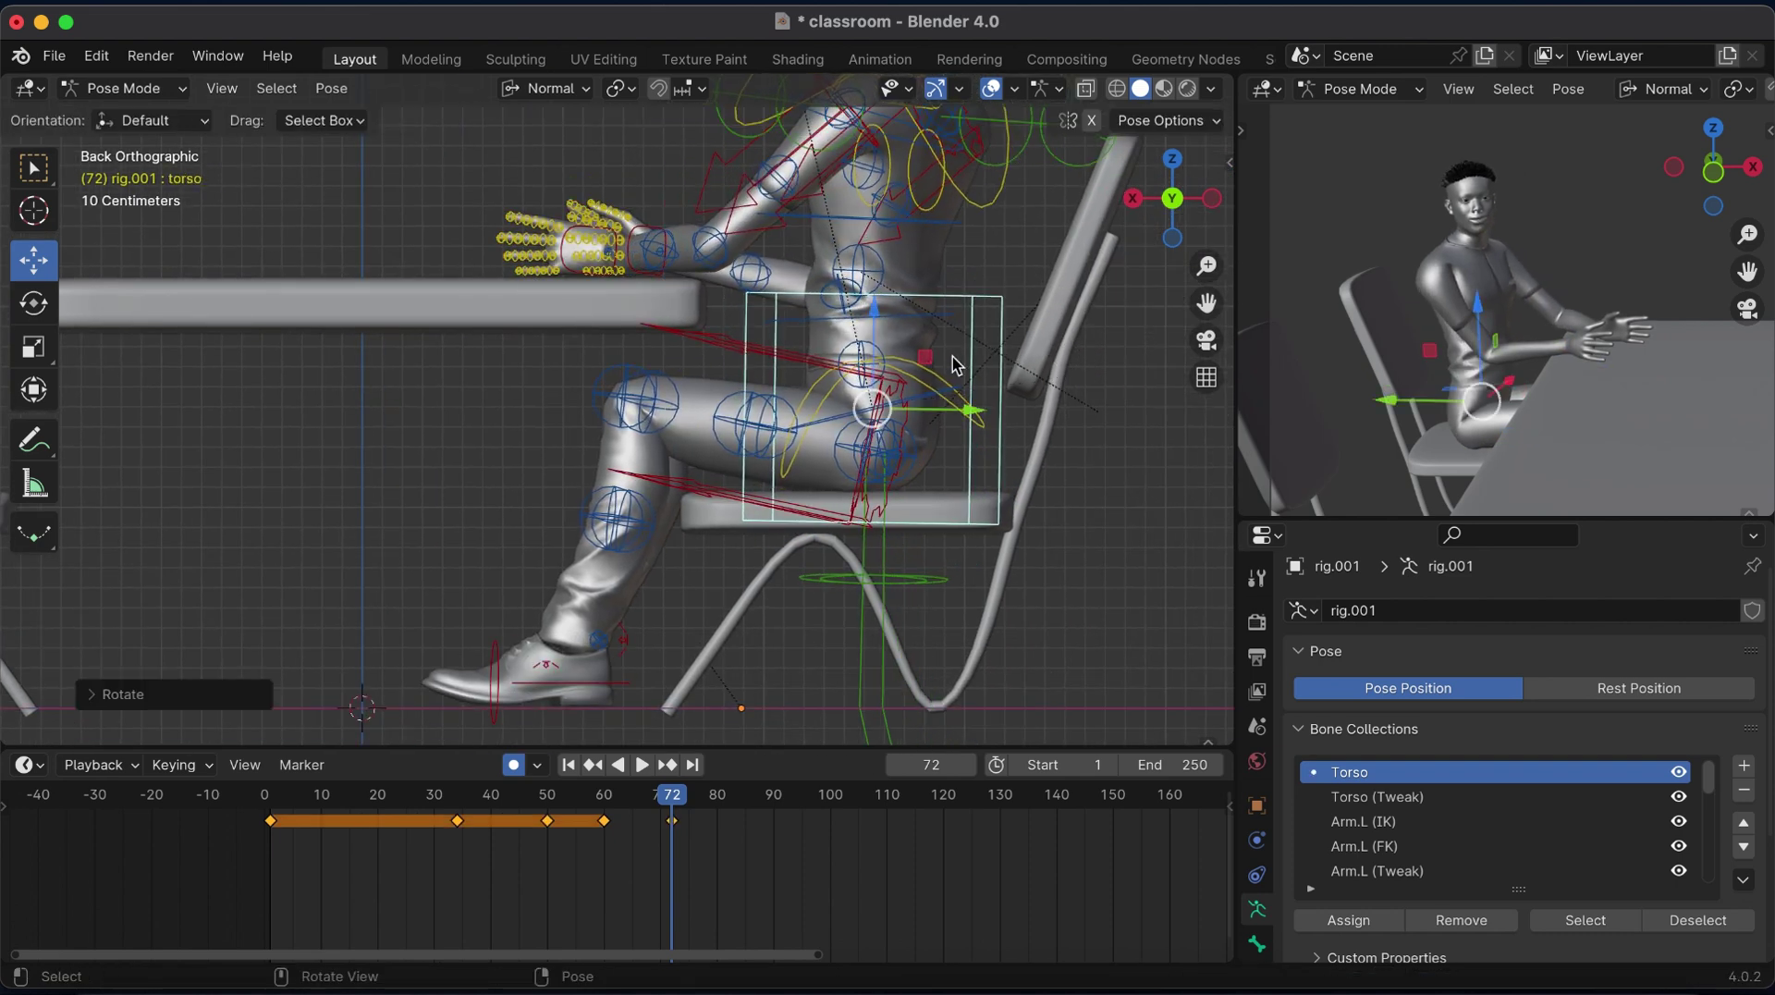
{"action": "left_click_drag", "start_coordinate": [1206, 302], "coordinate": [1169, 450]}
{"action": "key", "text": "ctrl+z"}
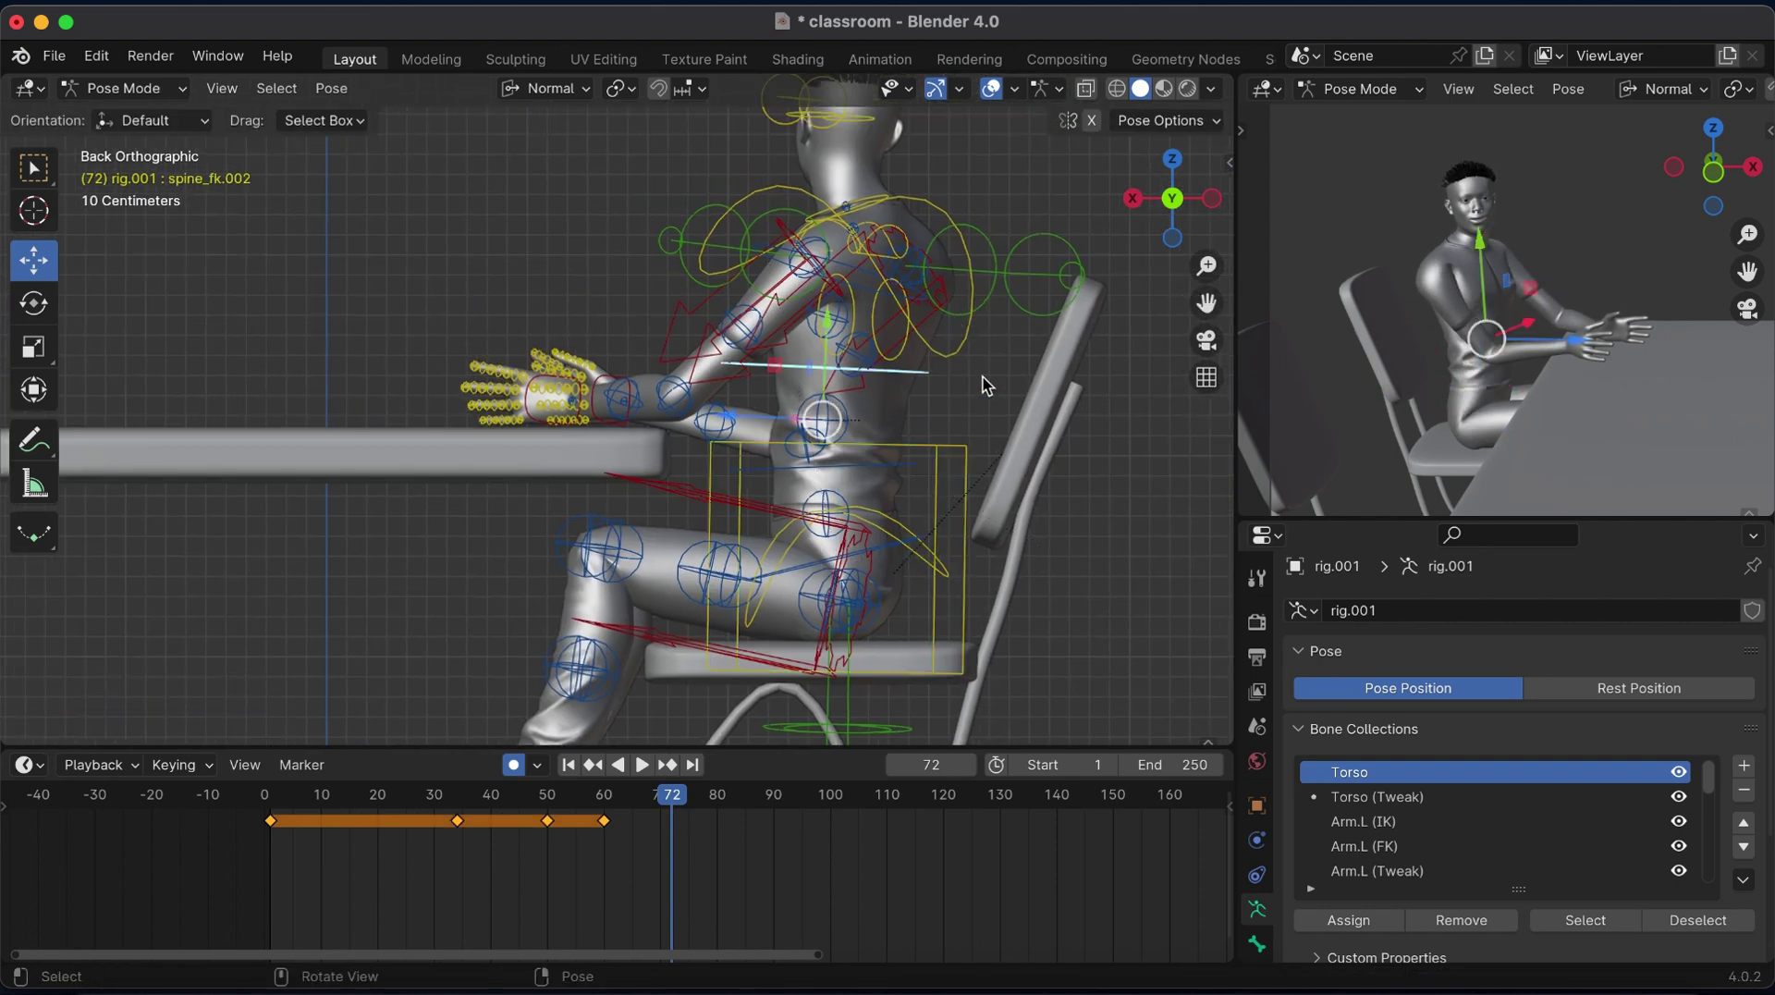
{"action": "key", "text": "r"}
{"action": "key", "text": "Escape"}
{"action": "key", "text": "ctrl+z"}
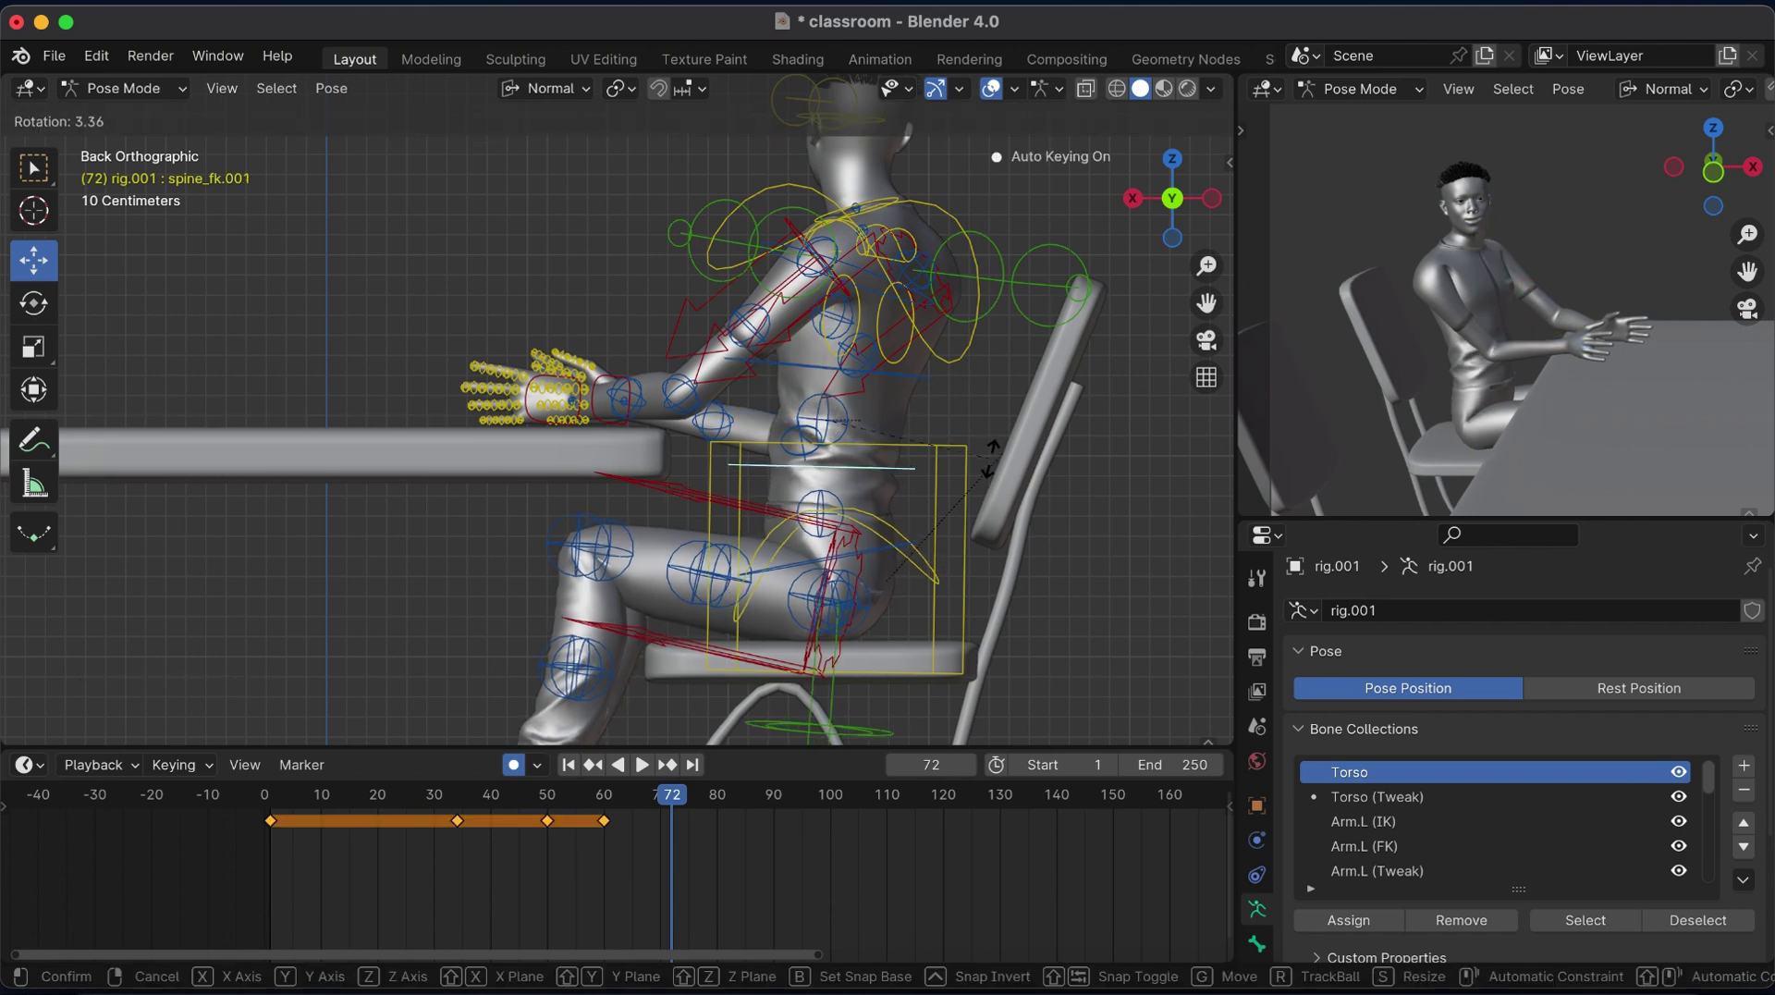
Lean the upper spine bone and raise the right hand slightly.
{"action": "left_click", "coordinate": [852, 259]}
{"action": "key", "text": "r"}
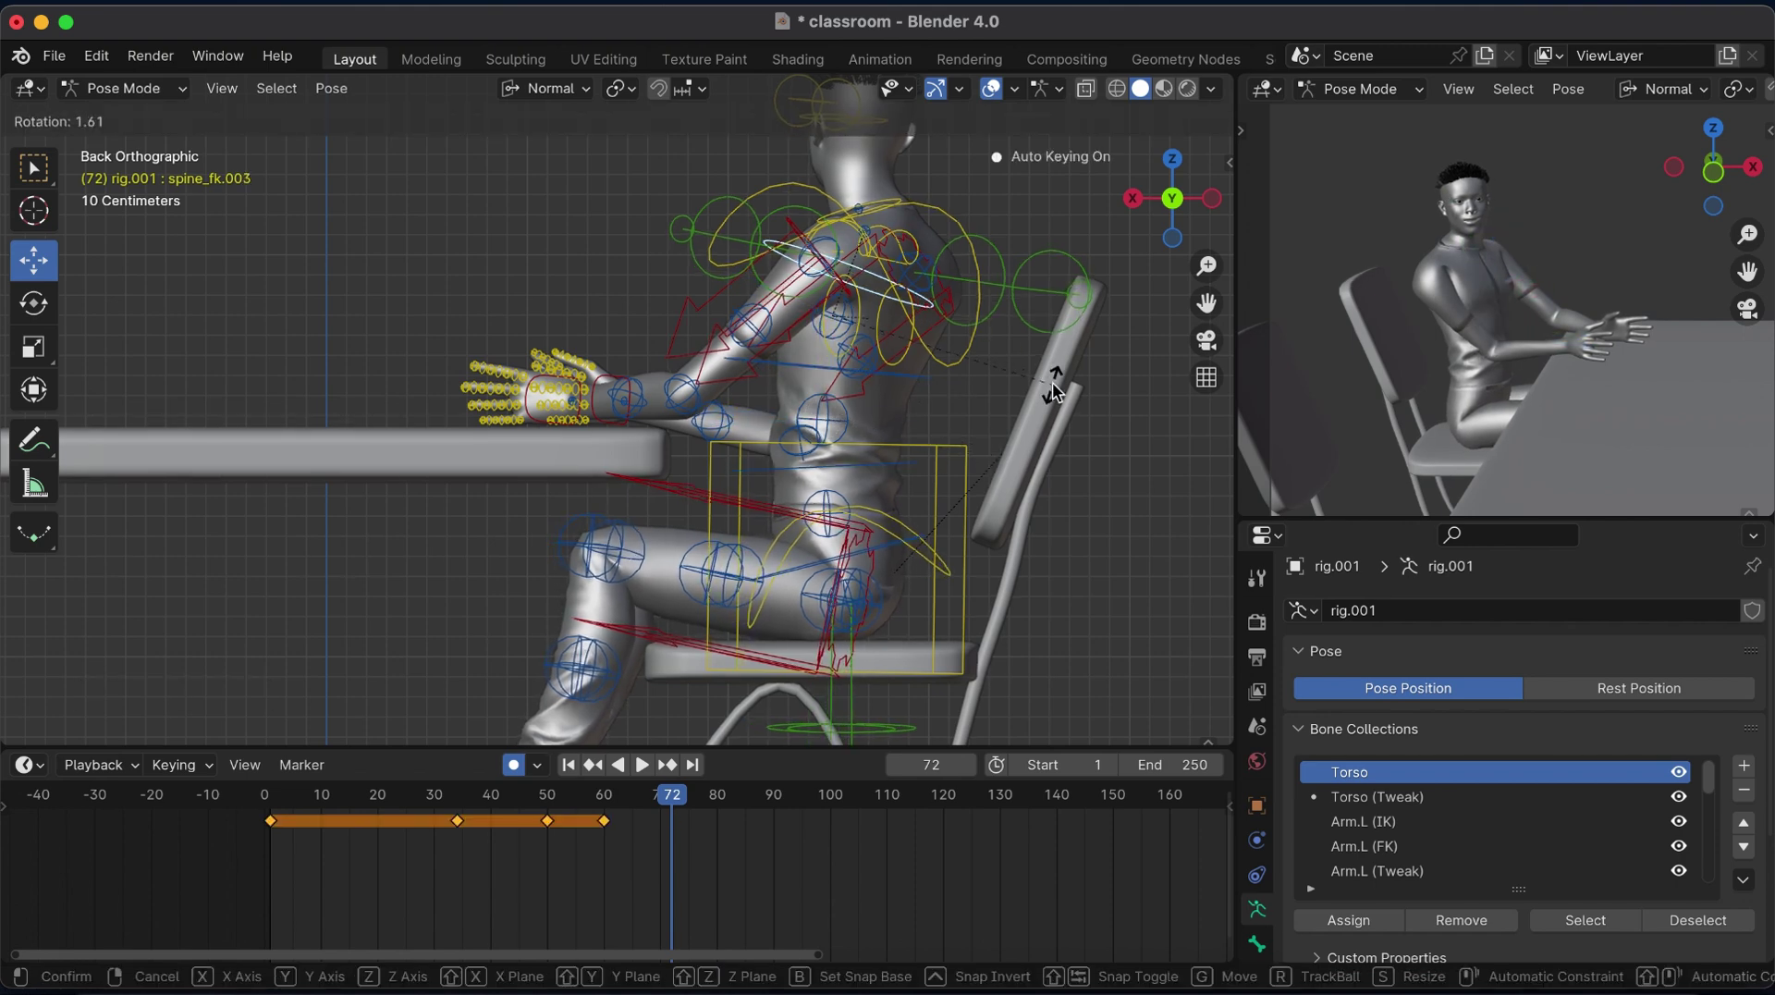
{"action": "left_click", "coordinate": [1052, 380]}
{"action": "left_click", "coordinate": [534, 391]}
{"action": "left_click", "coordinate": [617, 382]}
{"action": "left_click_drag", "start_coordinate": [618, 382], "coordinate": [594, 279]}
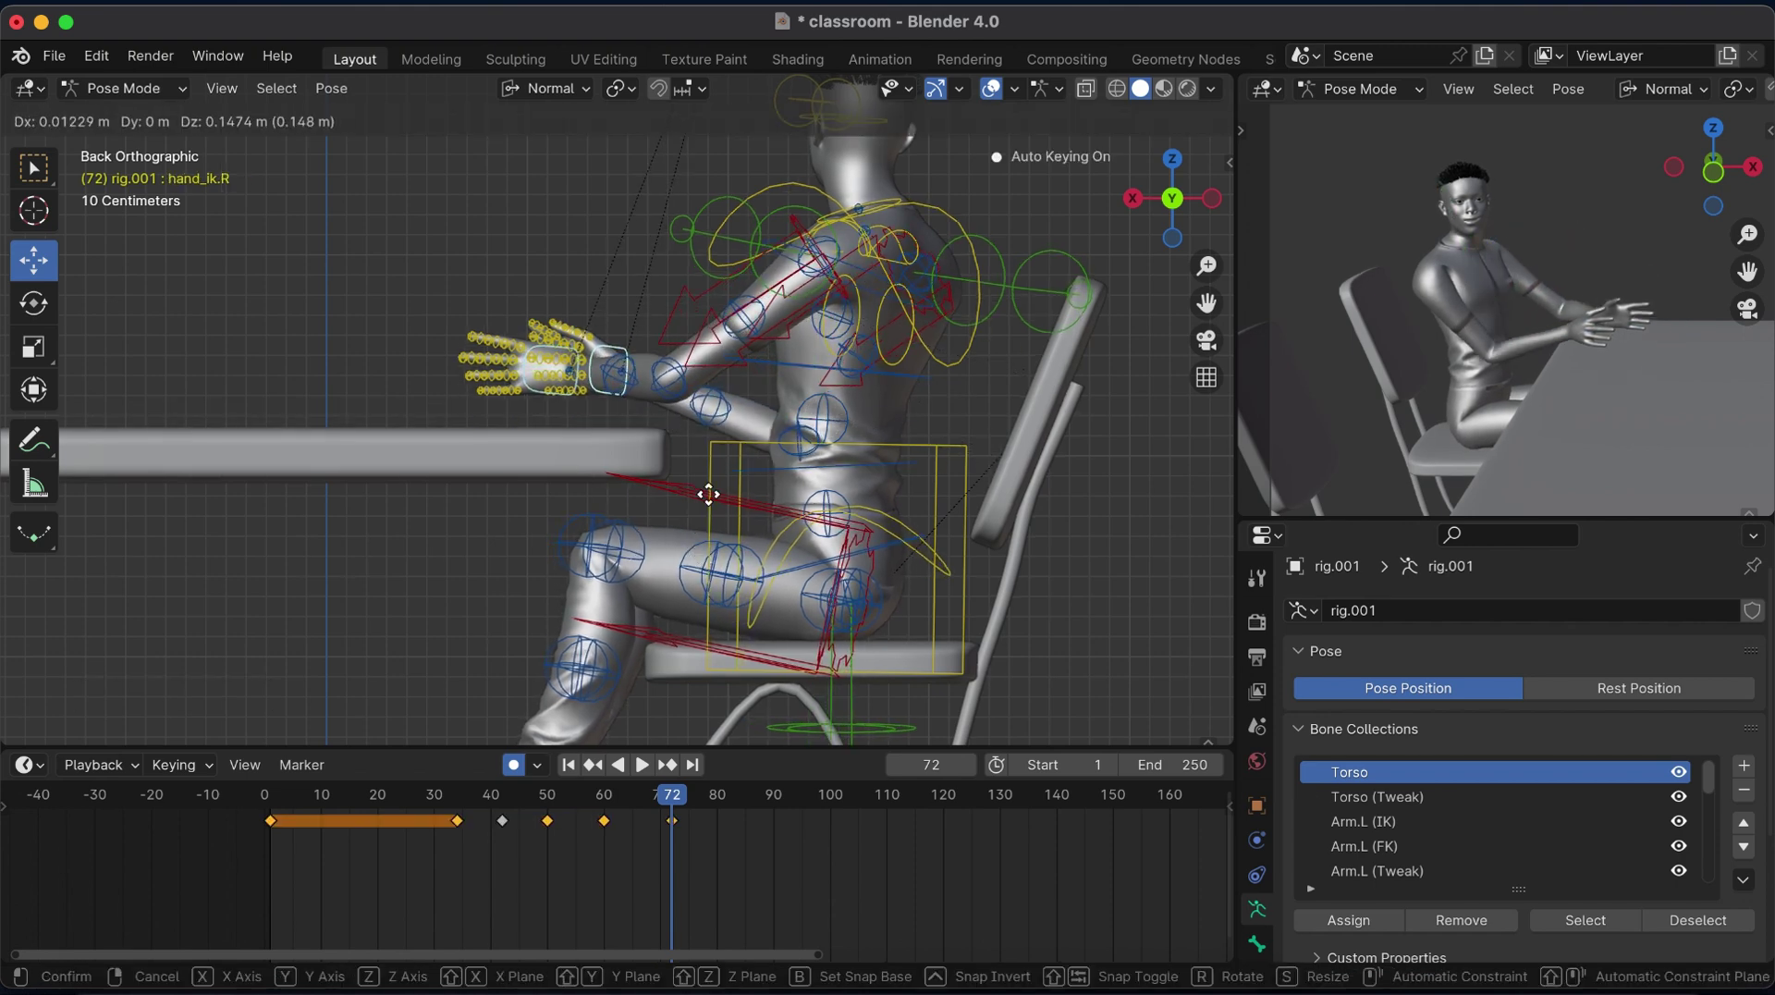
From top view, pull the right hand back toward the body and push the right forearm inward.
{"action": "left_click_drag", "start_coordinate": [1198, 172], "coordinate": [1176, 162]}
{"action": "left_click", "coordinate": [1172, 159]}
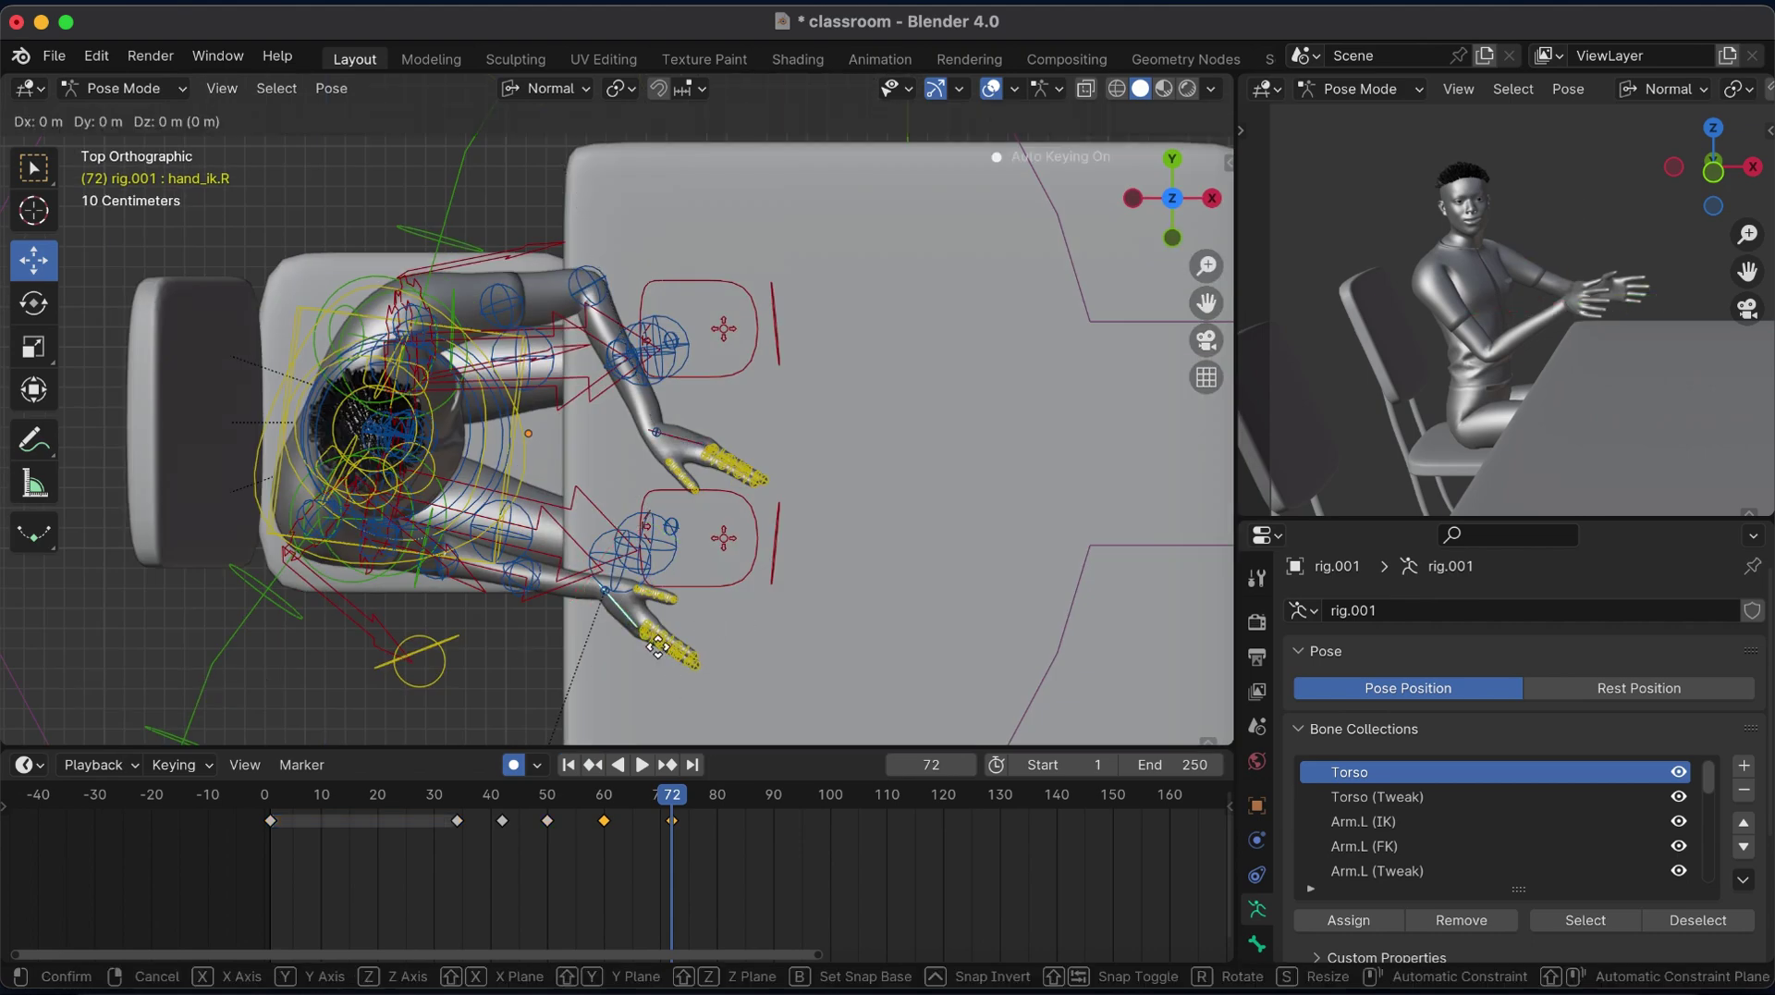
{"action": "left_click_drag", "start_coordinate": [675, 688], "coordinate": [340, 636]}
{"action": "left_click", "coordinate": [429, 636]}
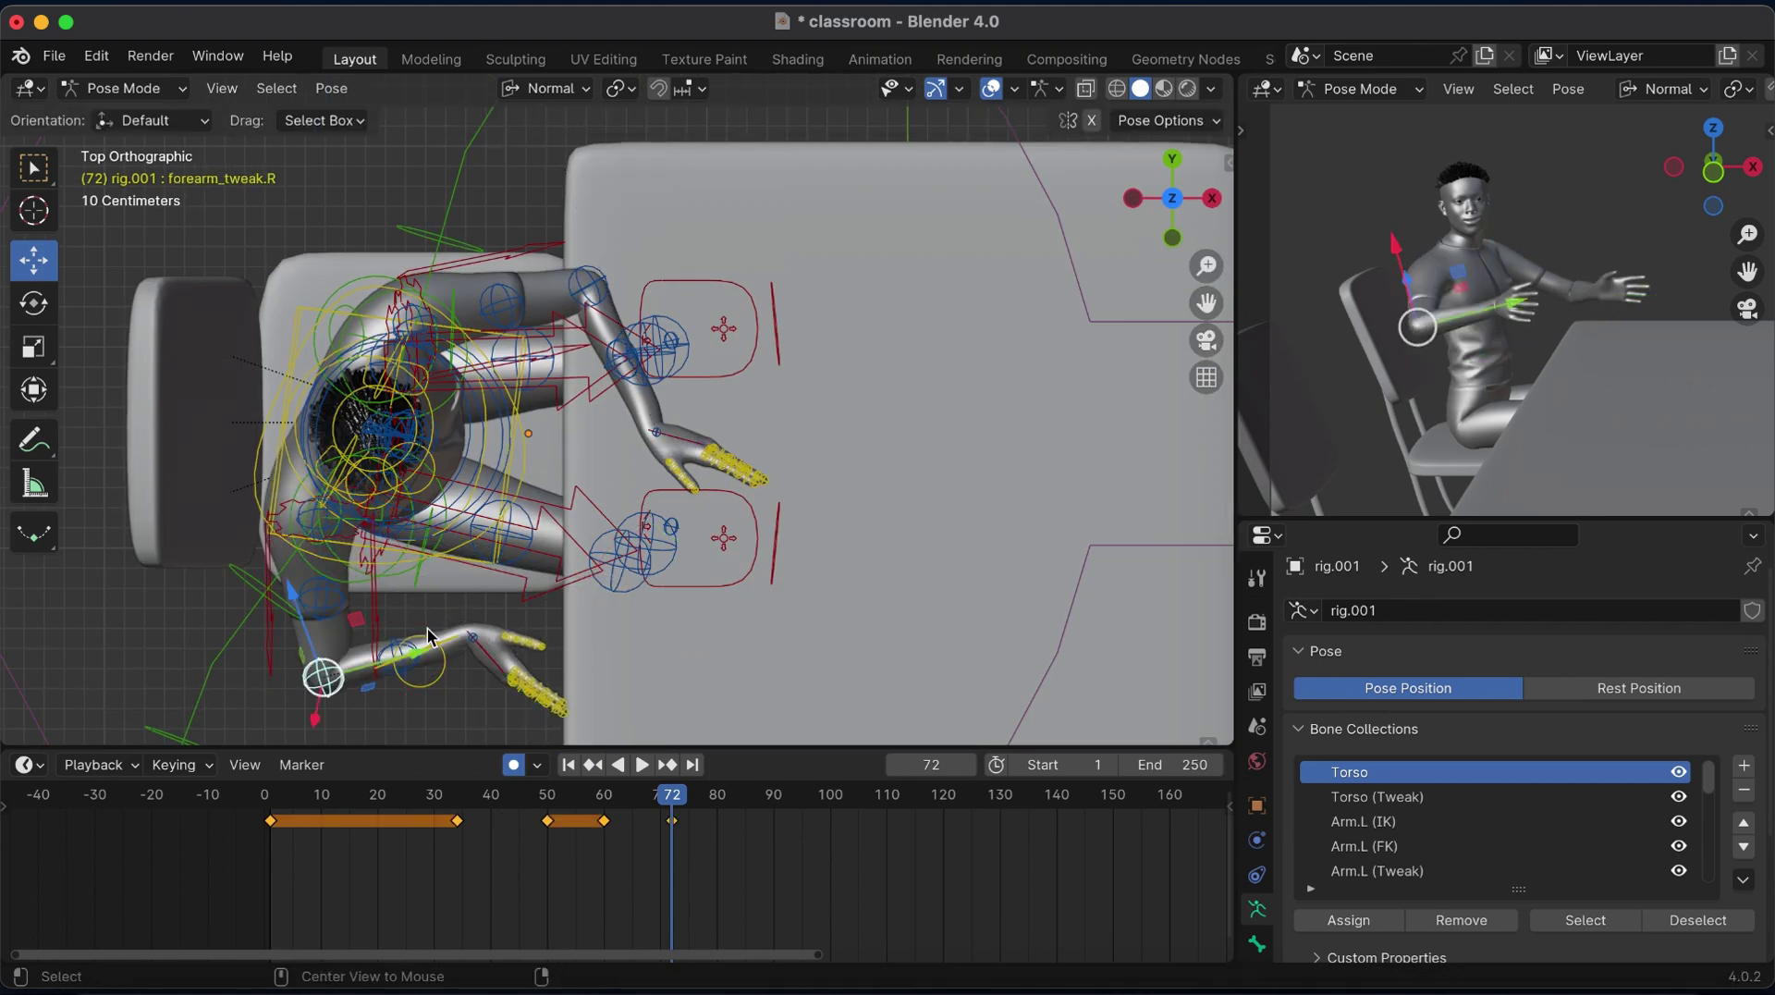
{"action": "left_click_drag", "start_coordinate": [1169, 194], "coordinate": [1151, 268]}
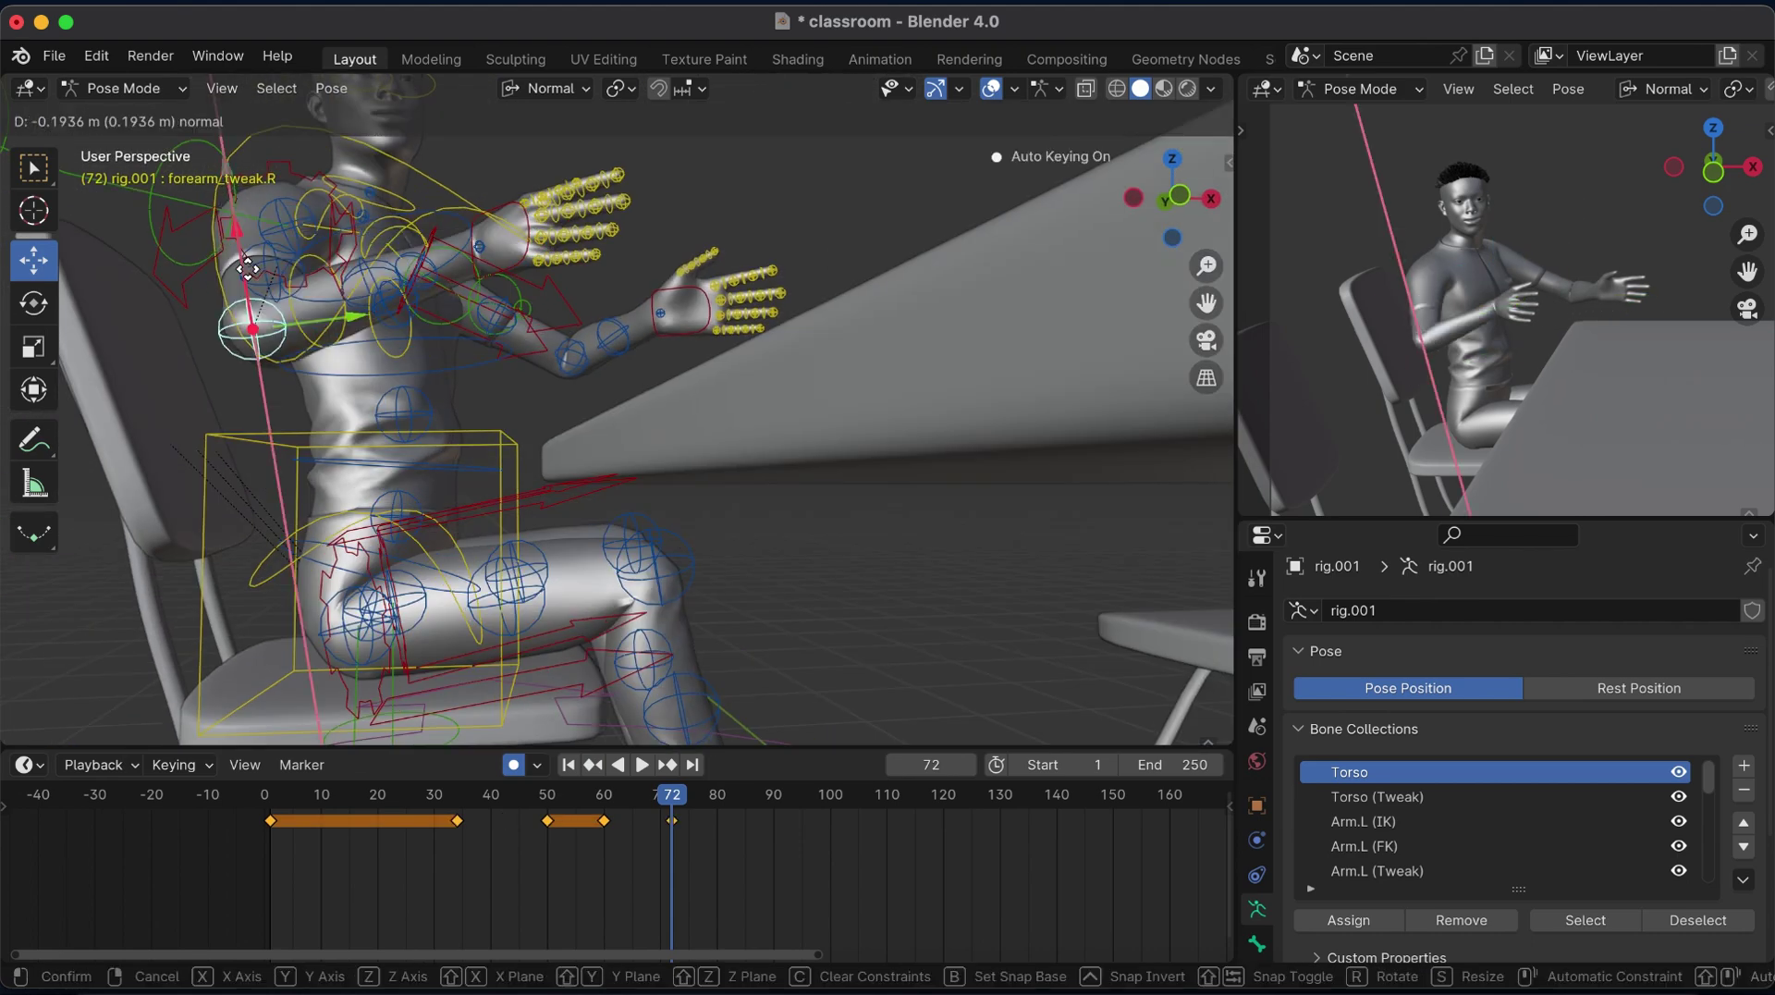
{"action": "left_click_drag", "start_coordinate": [233, 211], "coordinate": [245, 269]}
{"action": "left_click", "coordinate": [569, 360]}
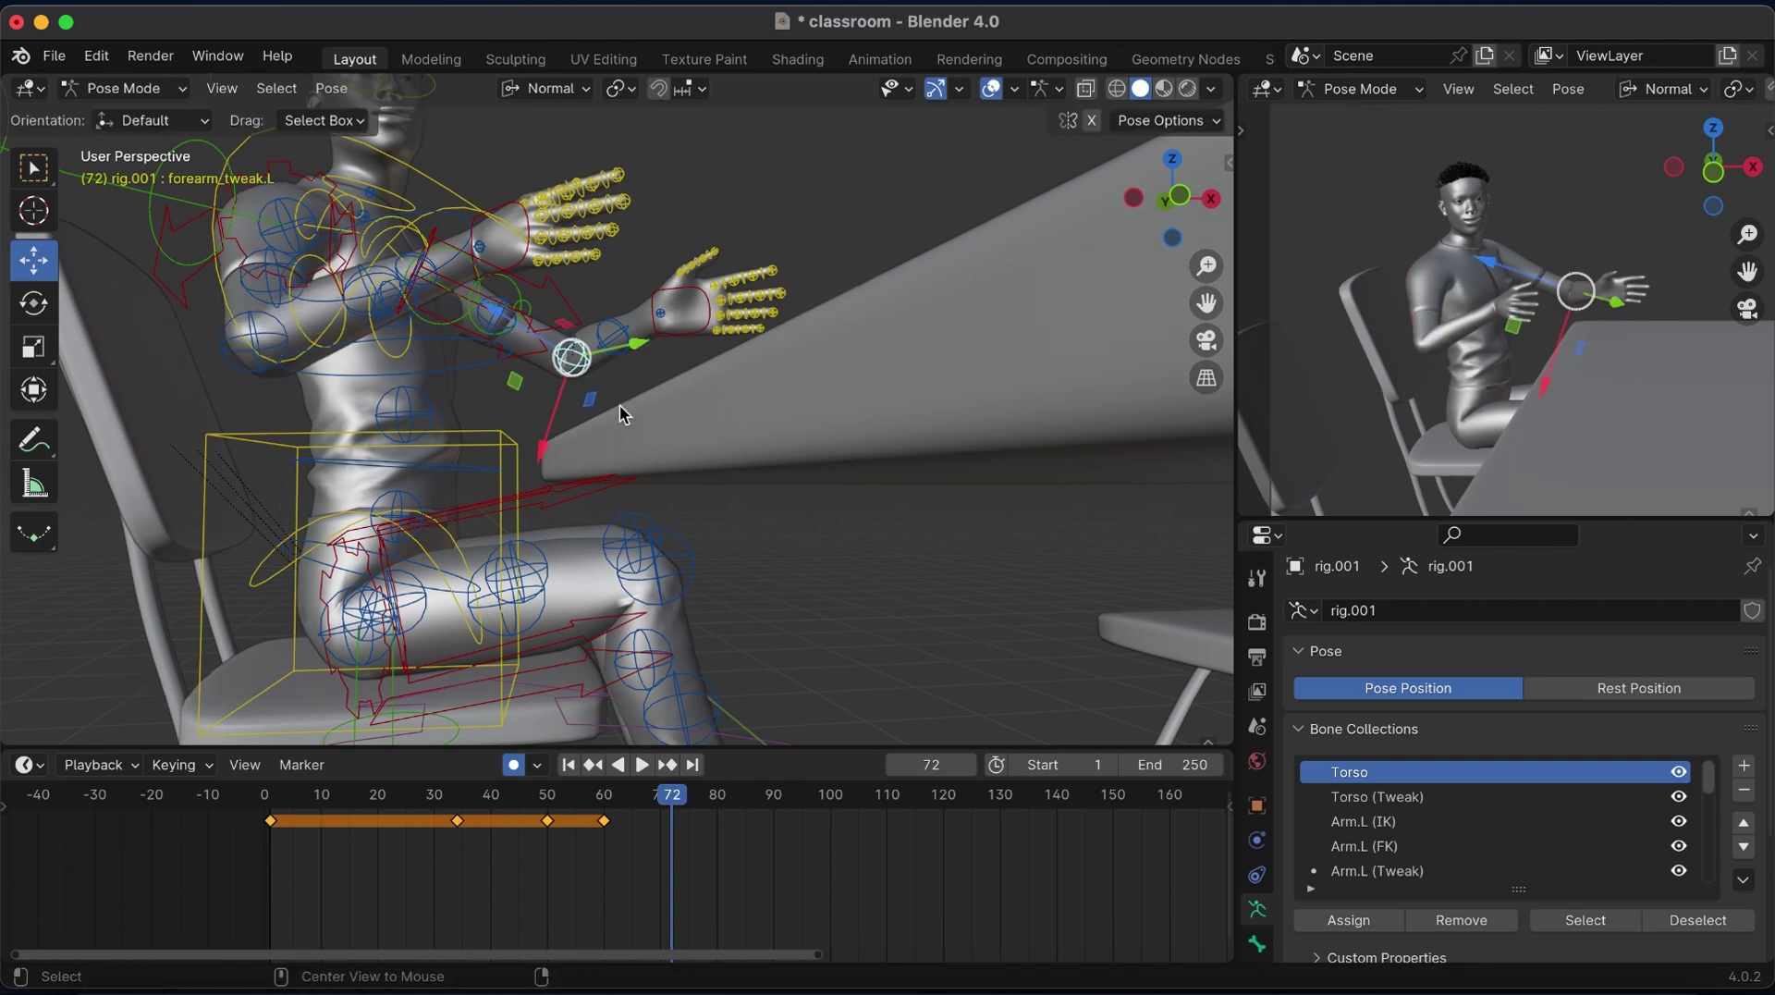
Reposition the left hand control from top view and save classroom.blend.
{"action": "left_click", "coordinate": [681, 331]}
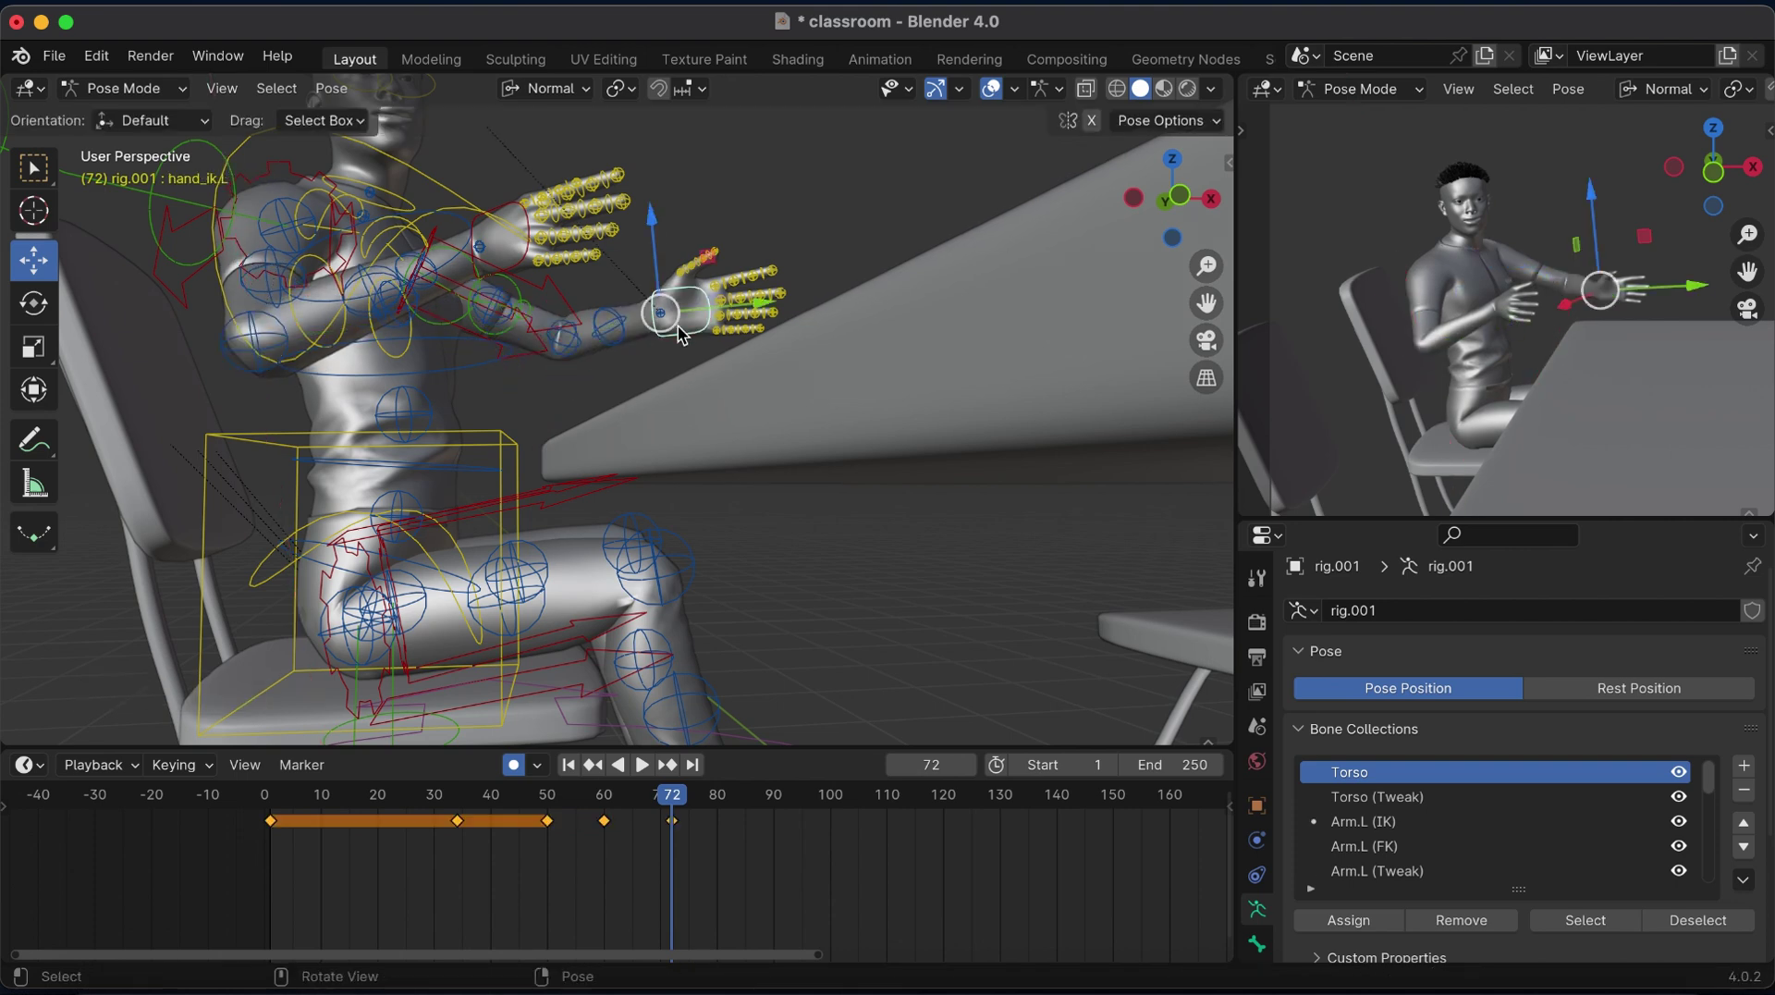
{"action": "left_click", "coordinate": [1172, 160]}
{"action": "key", "text": "g"}
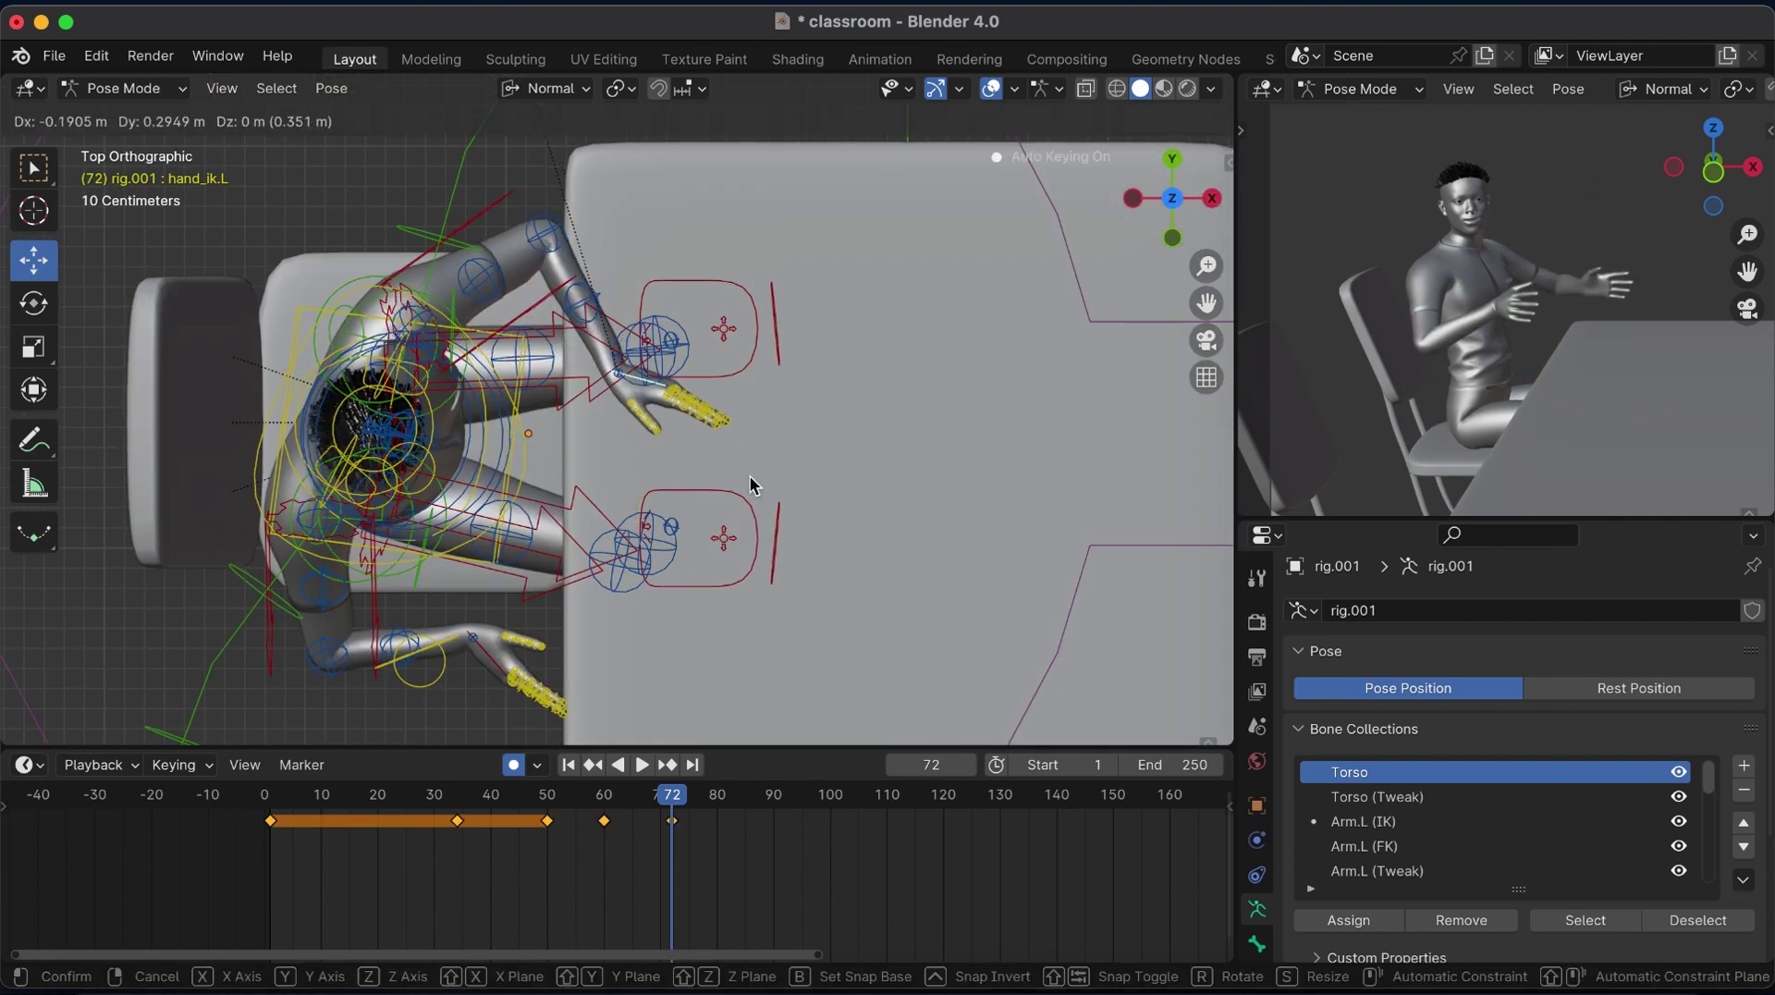
{"action": "left_click", "coordinate": [750, 475]}
{"action": "middle_click_drag", "start_coordinate": [750, 475], "coordinate": [796, 452]}
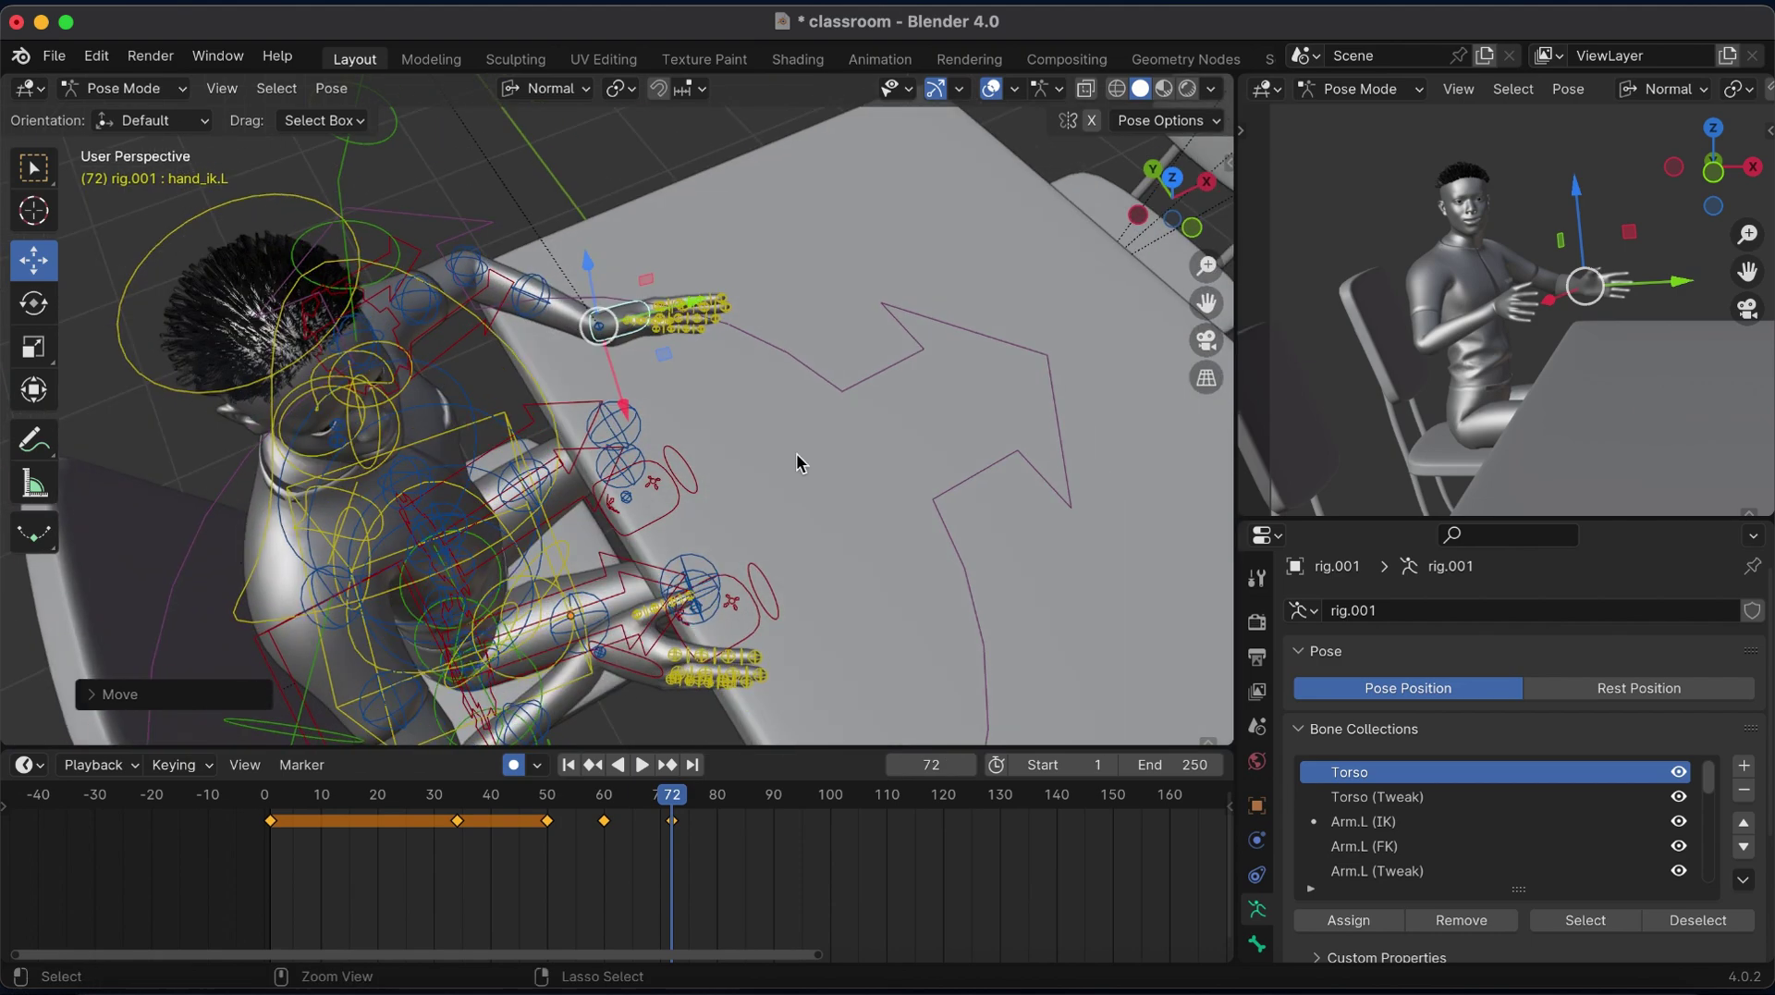
{"action": "key", "text": "ctrl+s"}
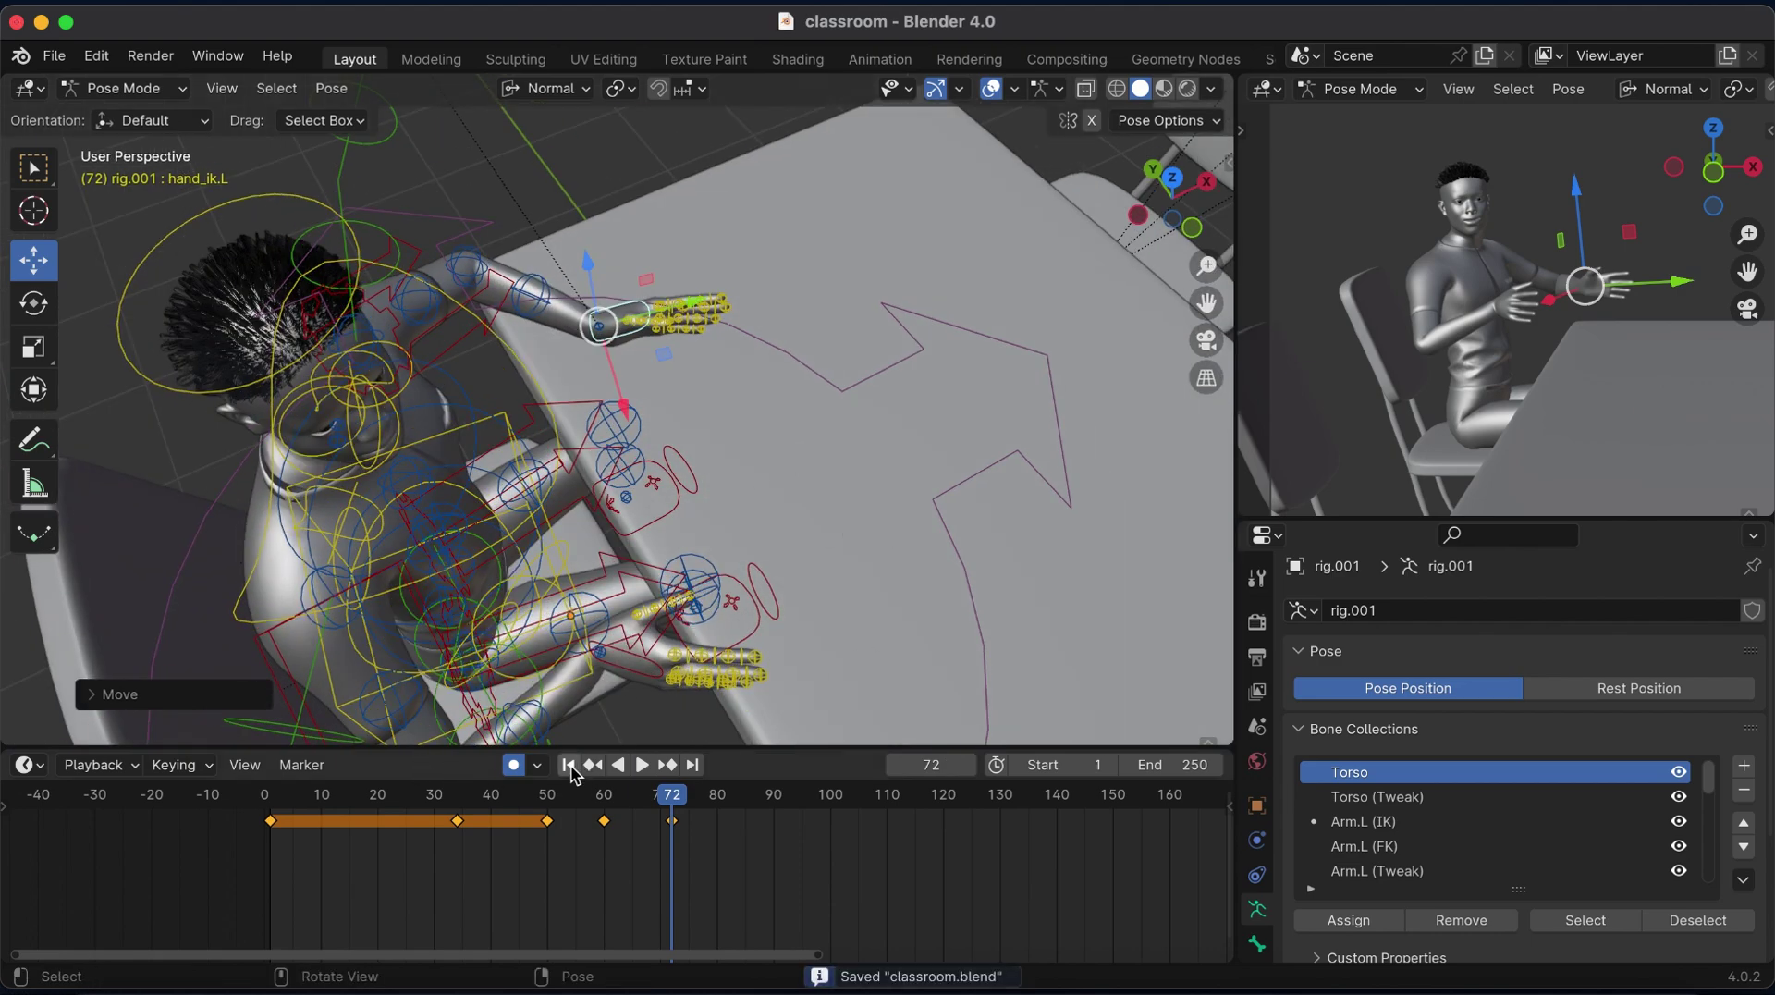
Preview the animation playback from the start.
{"action": "left_click", "coordinate": [569, 765]}
{"action": "key", "text": "space"}
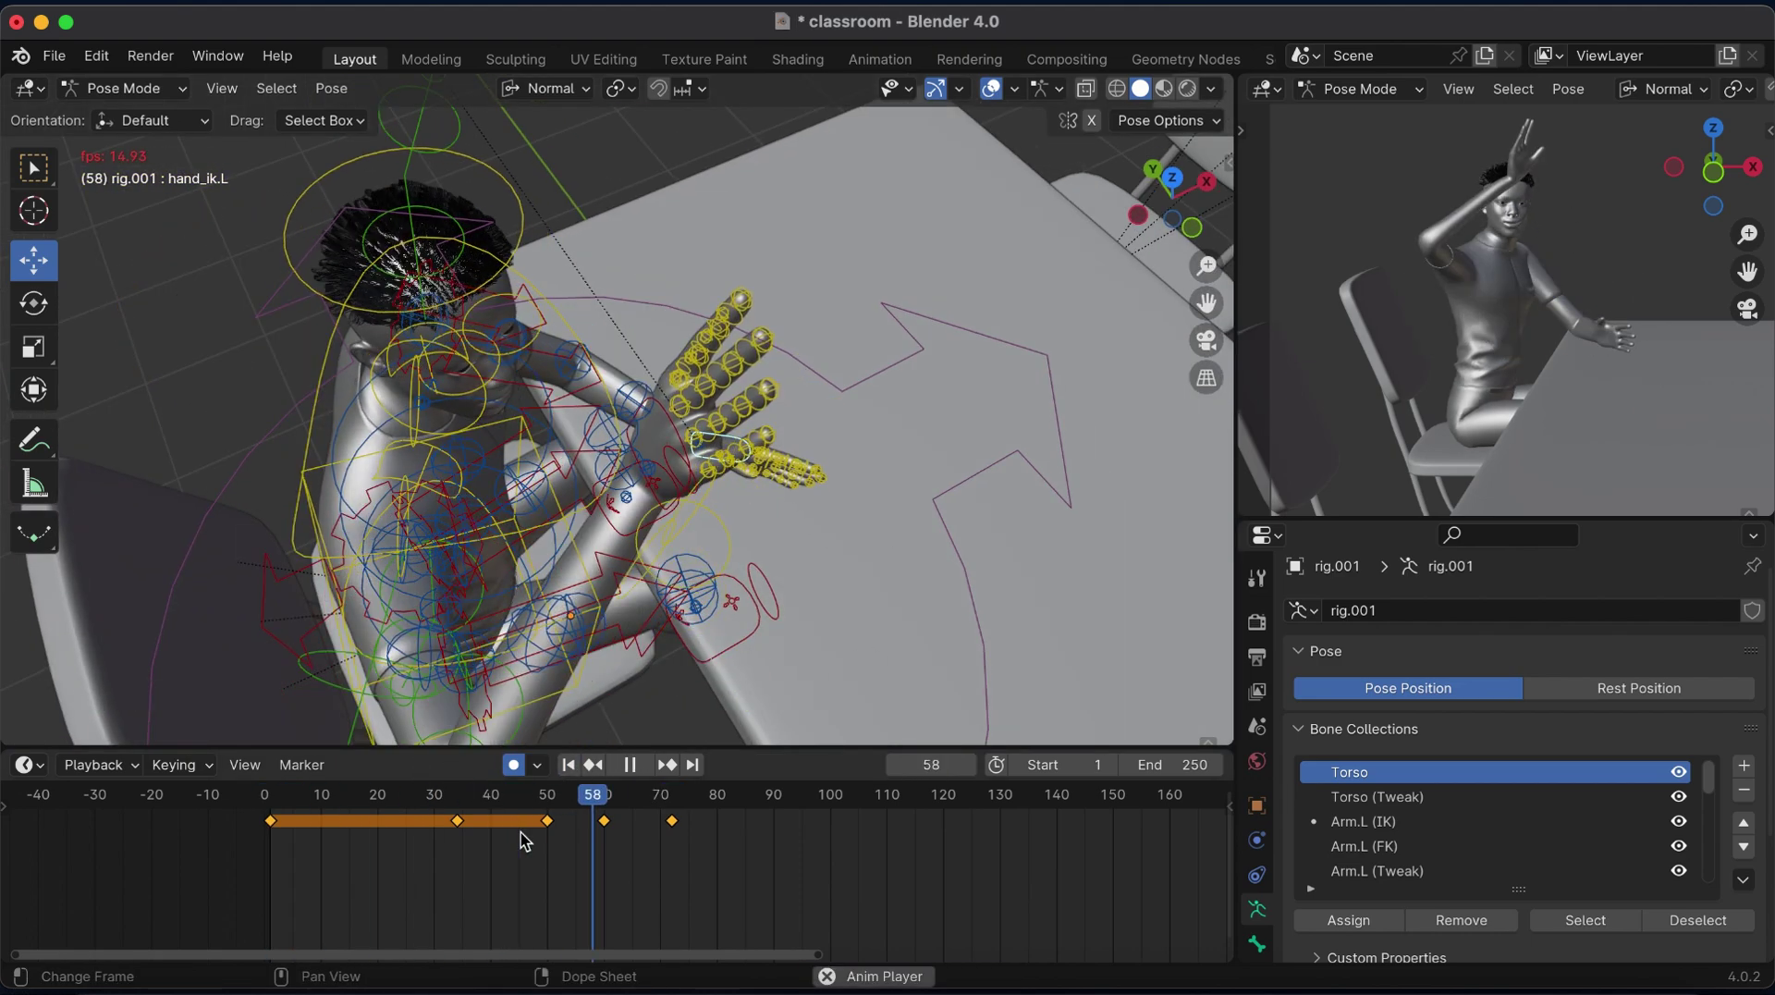
{"action": "key", "text": "space"}
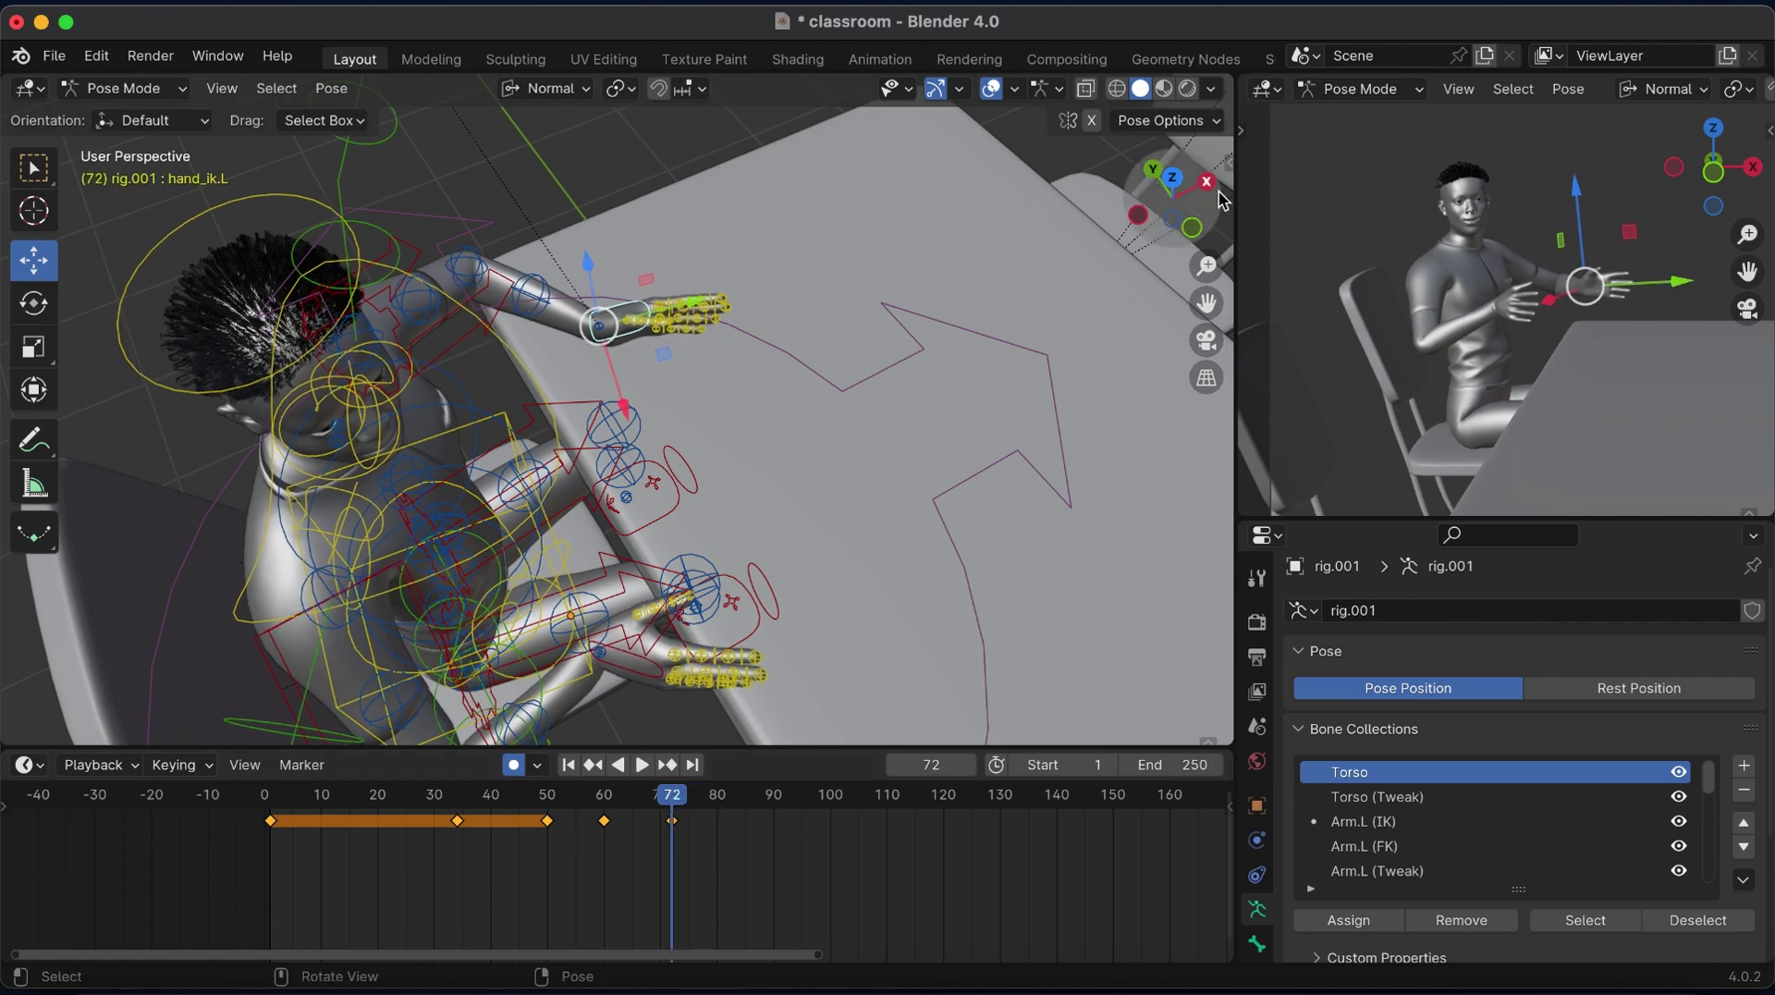
From the back view, rotate and move the left hand control down onto the table.
{"action": "left_click", "coordinate": [1207, 183]}
{"action": "left_click", "coordinate": [1210, 199]}
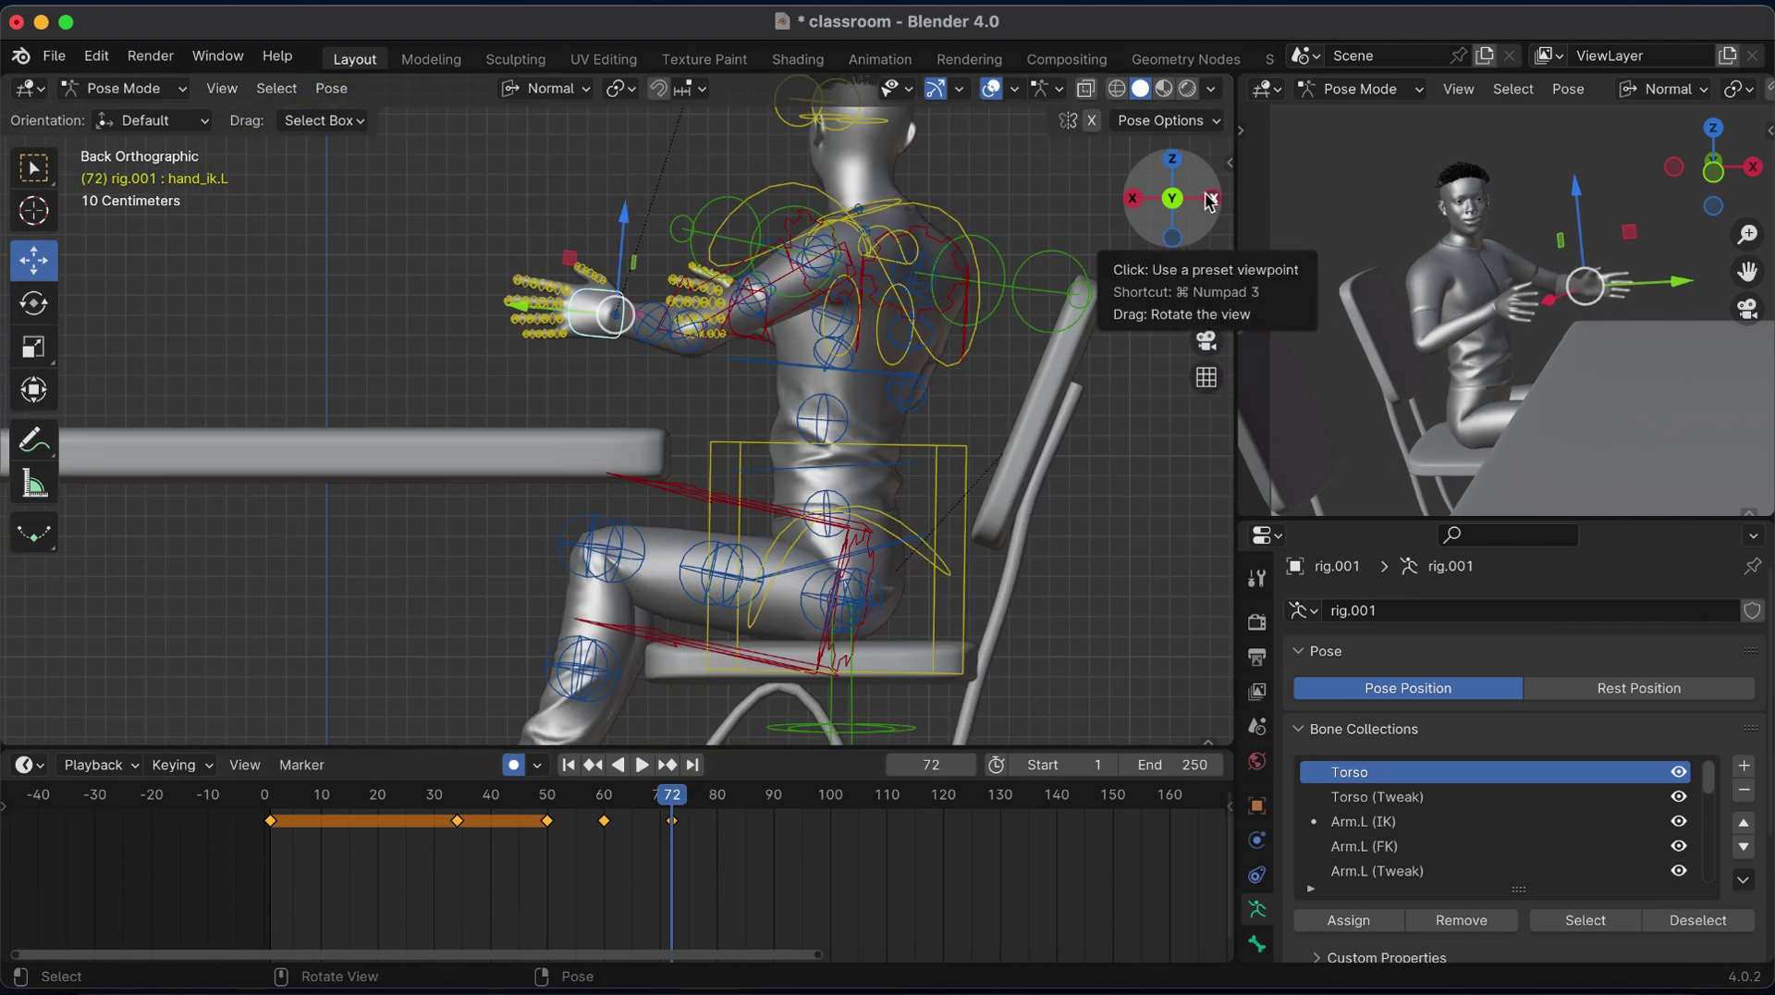
{"action": "key", "text": "r"}
{"action": "left_click", "coordinate": [690, 365]}
{"action": "key", "text": "g"}
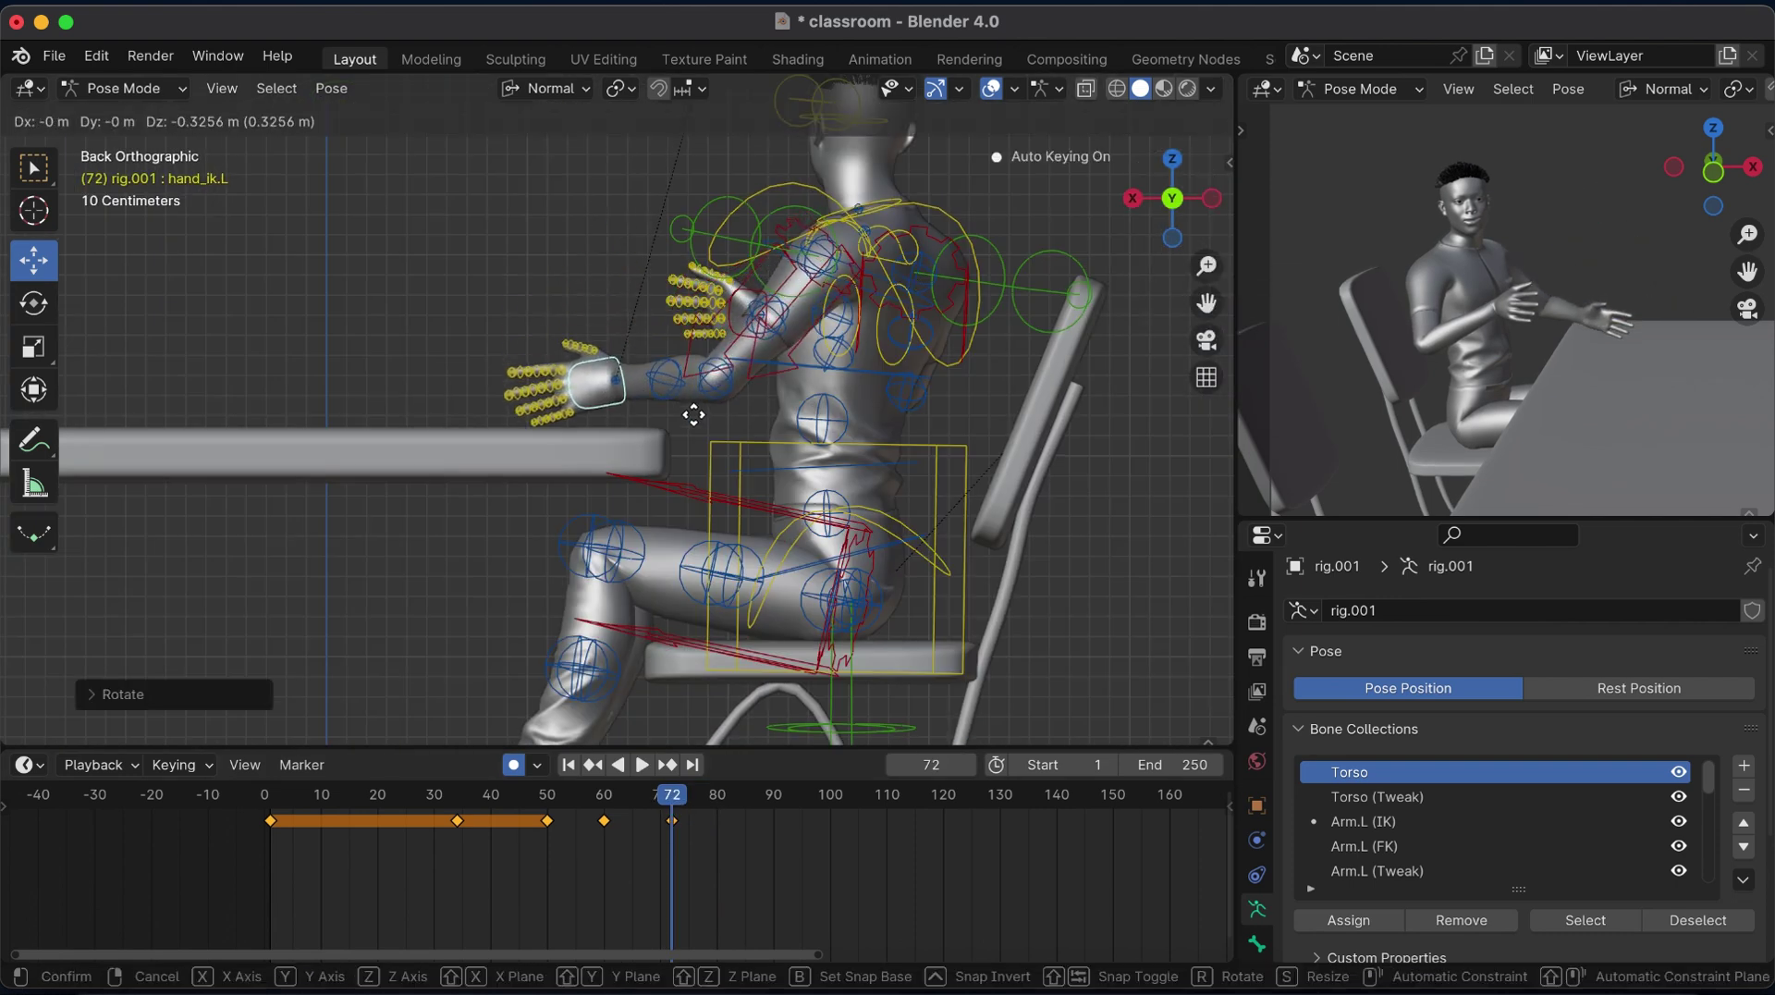
{"action": "left_click", "coordinate": [693, 415]}
{"action": "key", "text": "r"}
{"action": "left_click", "coordinate": [753, 466]}
{"action": "key", "text": "g"}
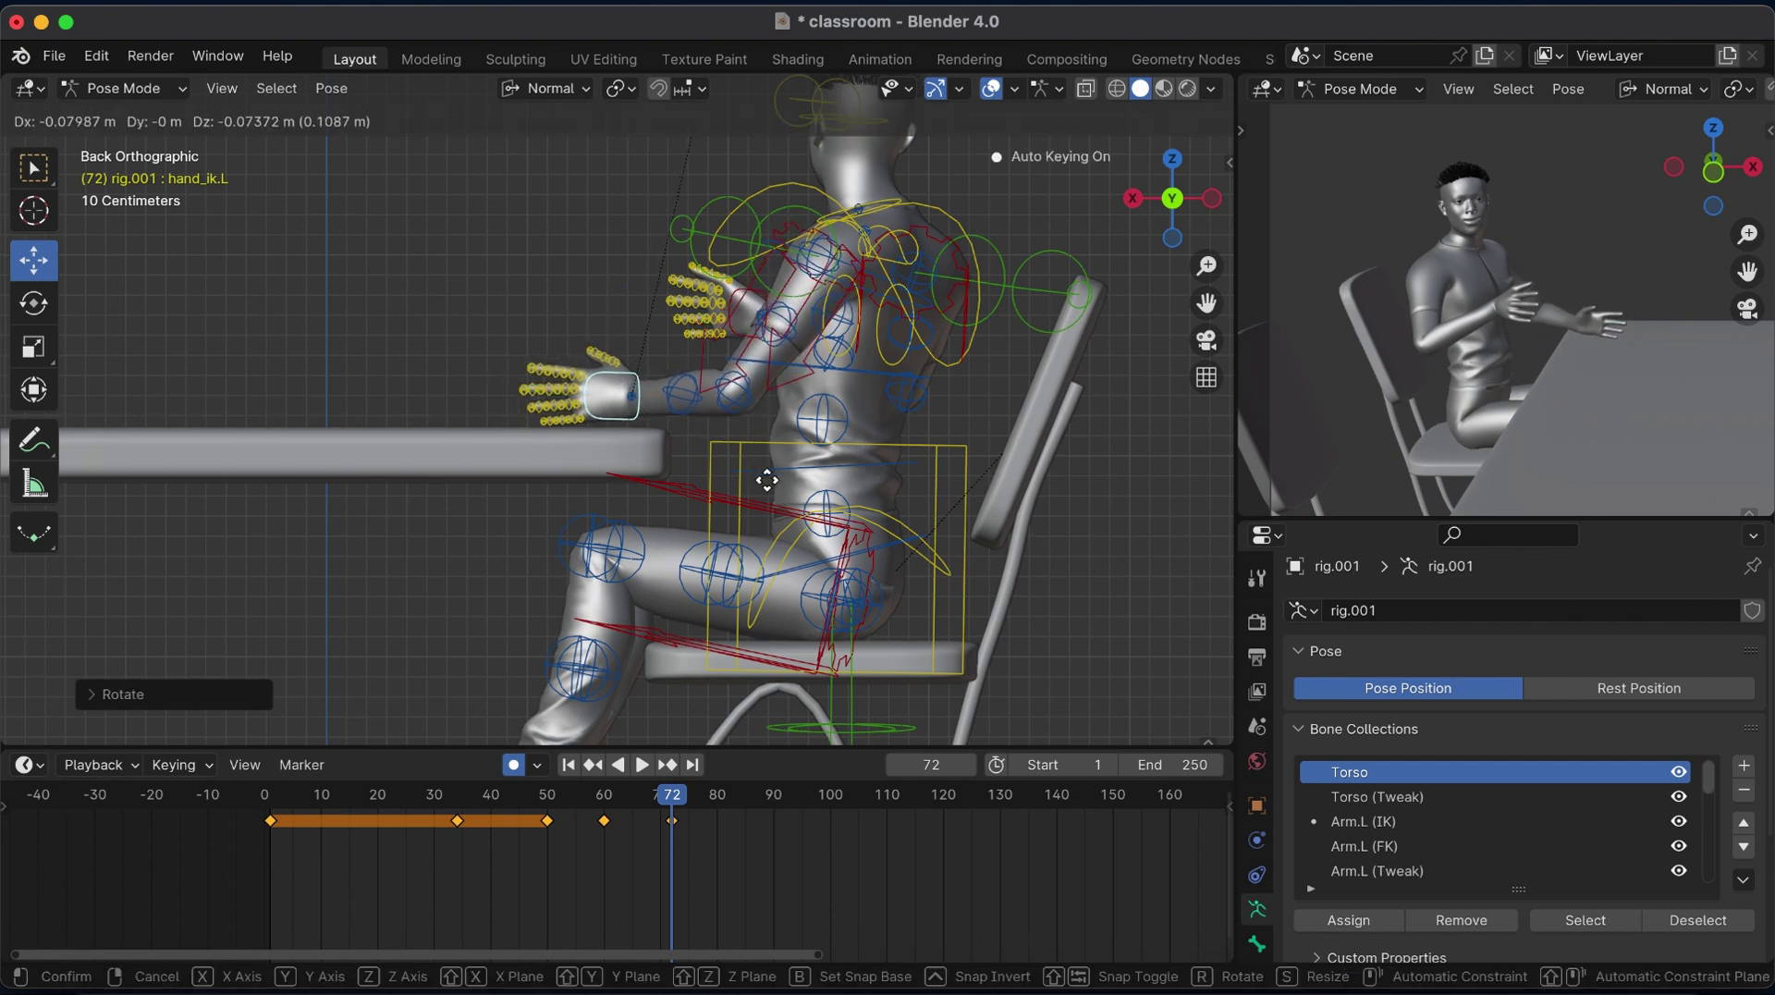
{"action": "left_click", "coordinate": [767, 481]}
{"action": "key", "text": "g"}
{"action": "left_click", "coordinate": [732, 481]}
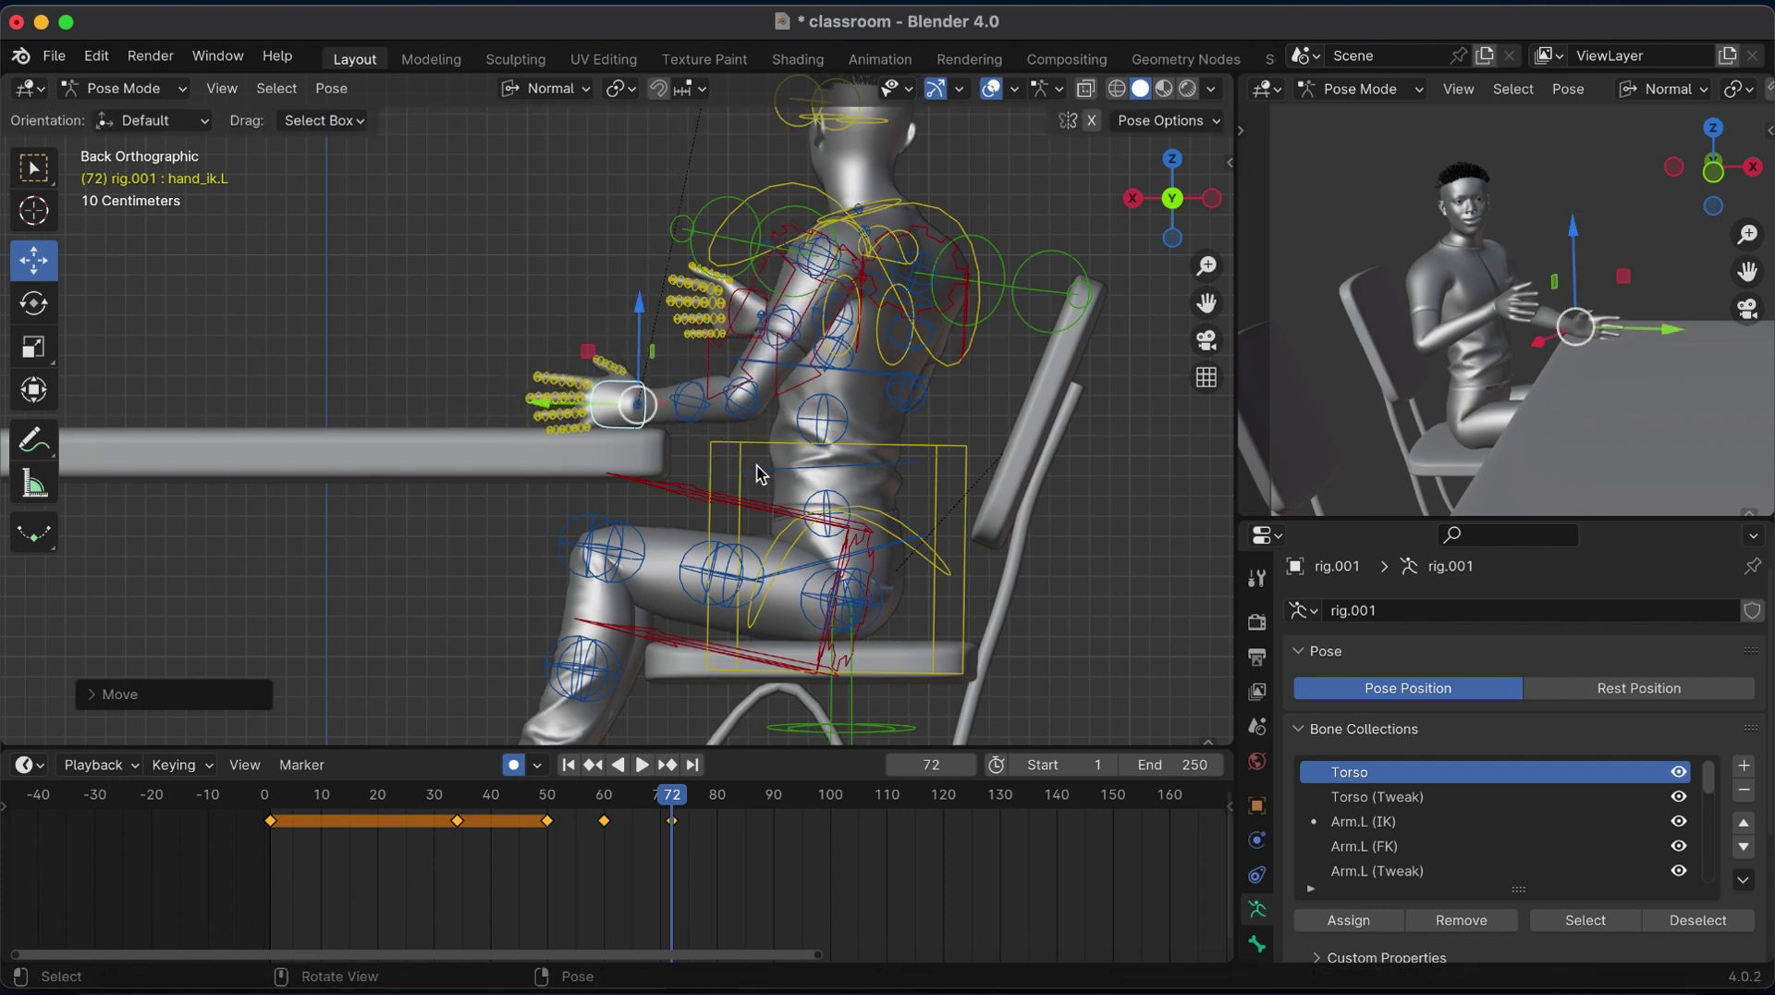
{"action": "key", "text": "r"}
{"action": "left_click", "coordinate": [756, 482]}
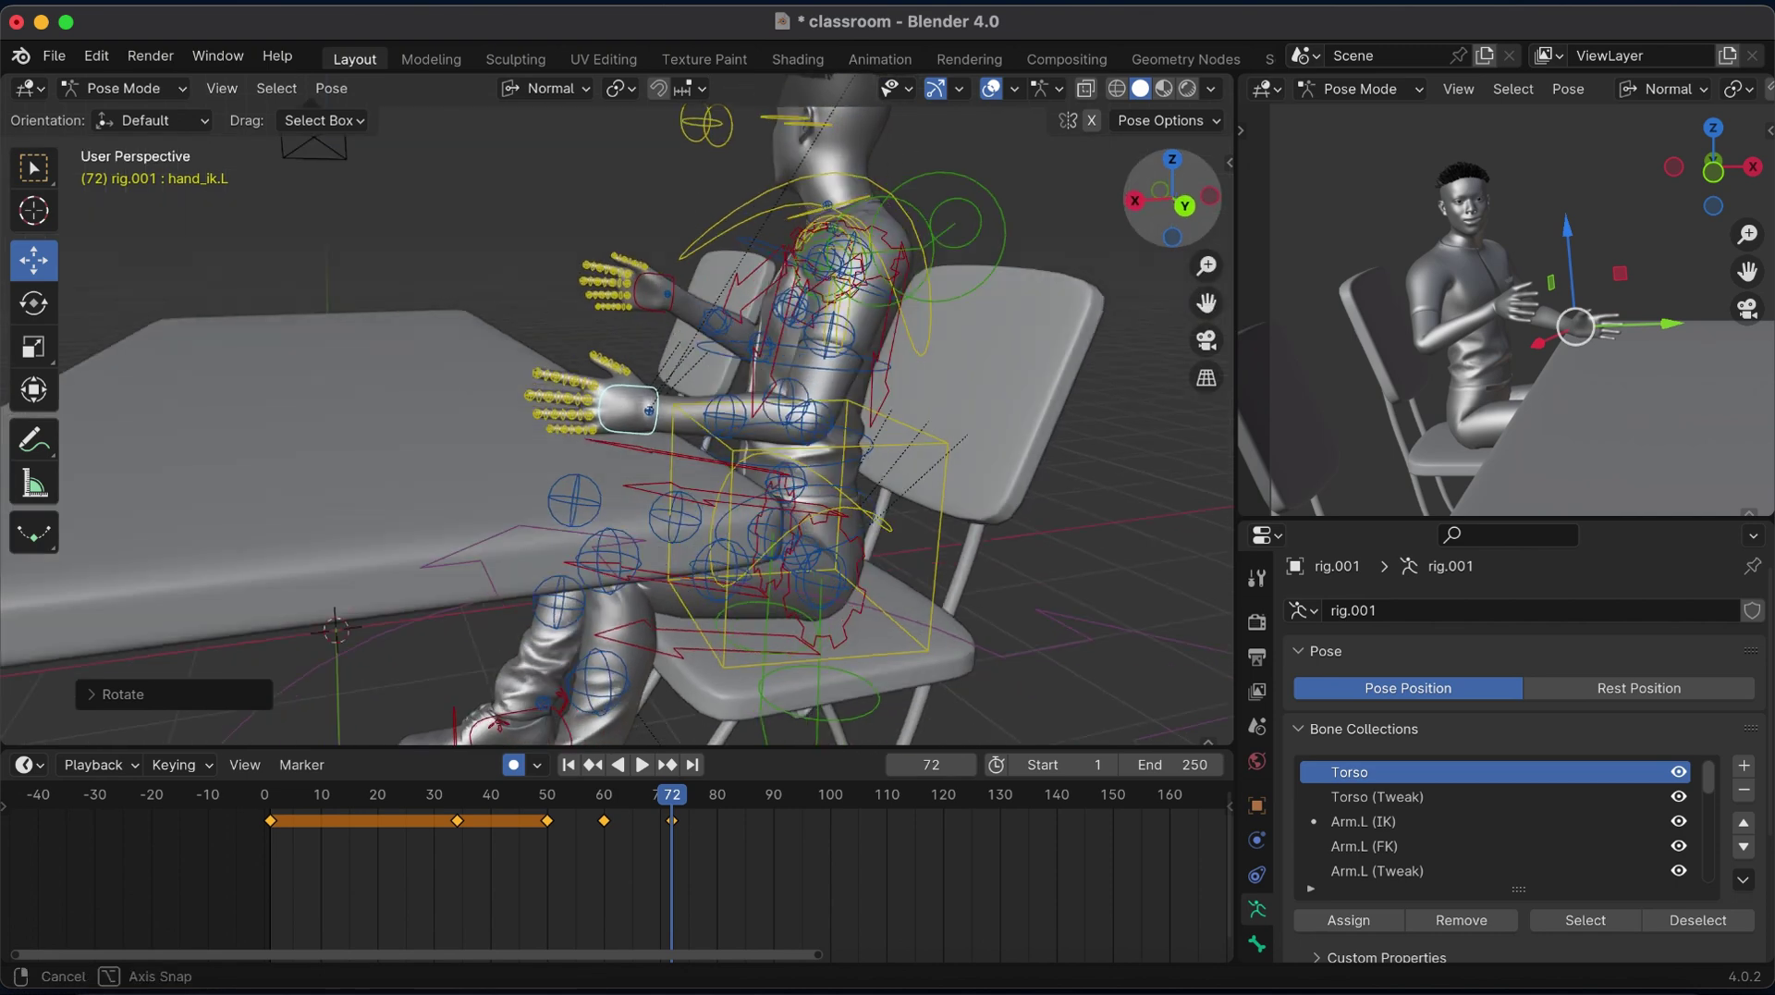
At frame 72, select all bones and keyframe the whole rig.
{"action": "left_click_drag", "start_coordinate": [1167, 216], "coordinate": [1202, 231]}
{"action": "left_click", "coordinate": [473, 797]}
{"action": "key", "text": "space"}
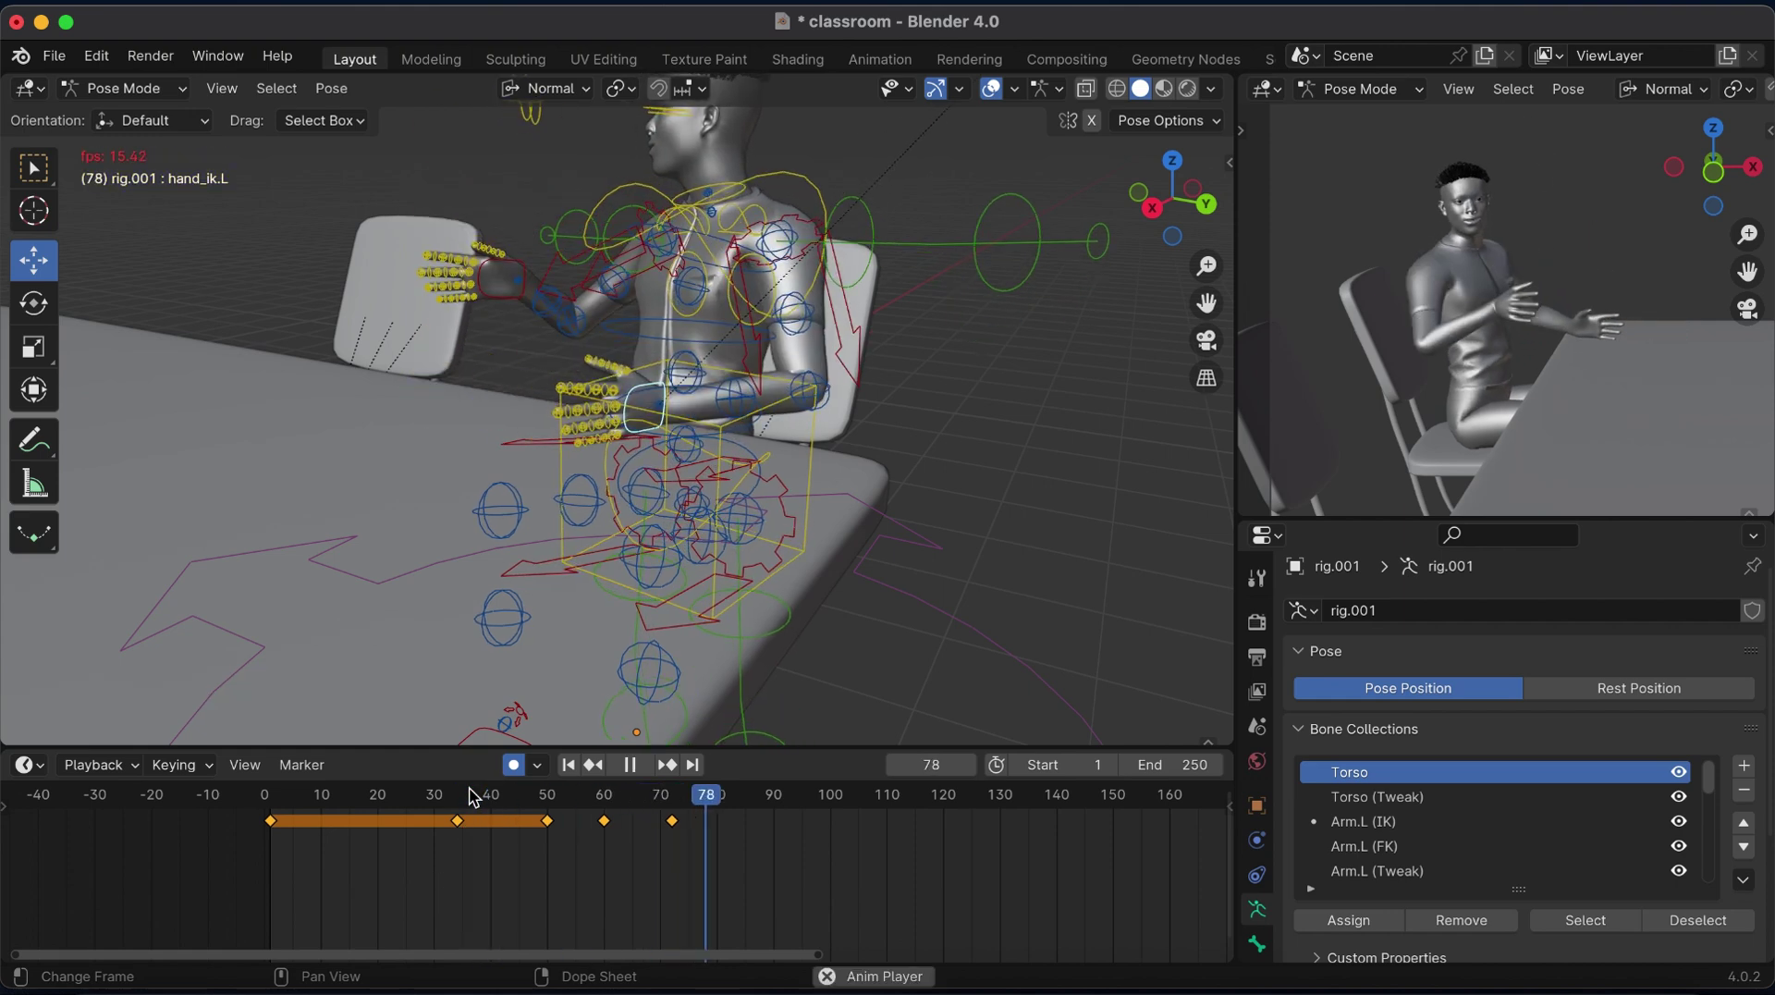
{"action": "key", "text": "space"}
{"action": "key", "text": "a"}
{"action": "key", "text": "i"}
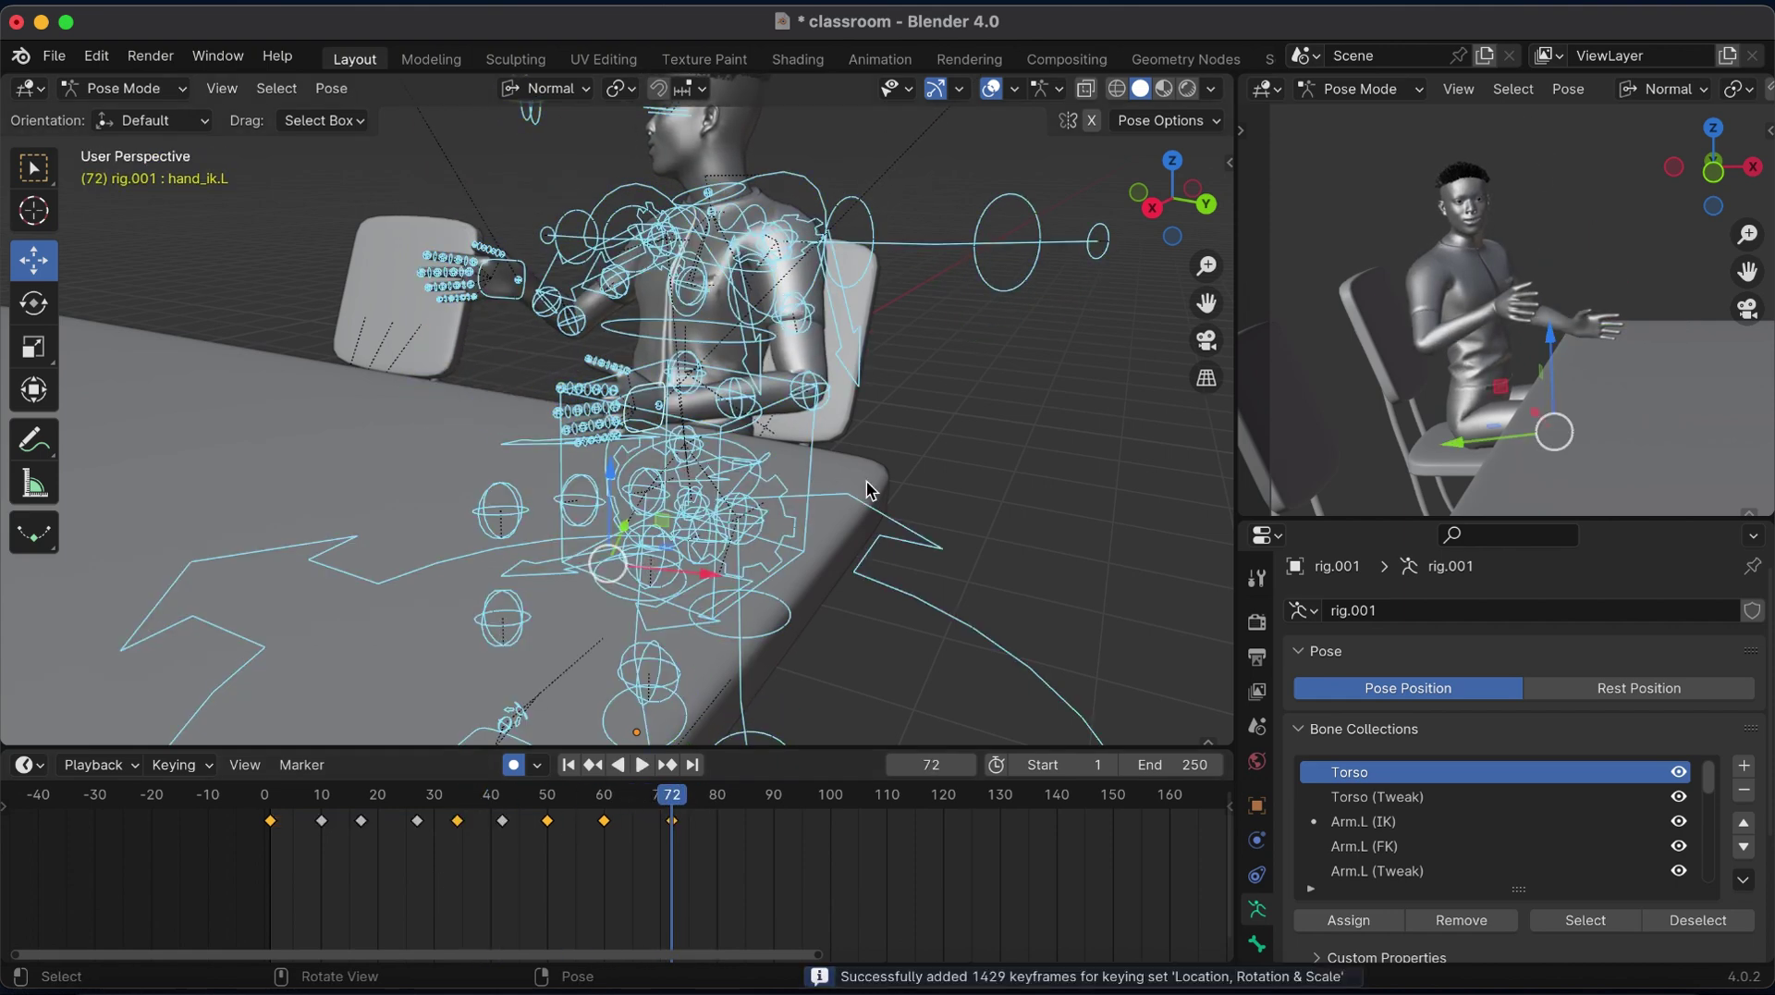
Pose frame 84 with the left hand raised and the right hand lowered.
{"action": "left_click", "coordinate": [1205, 204]}
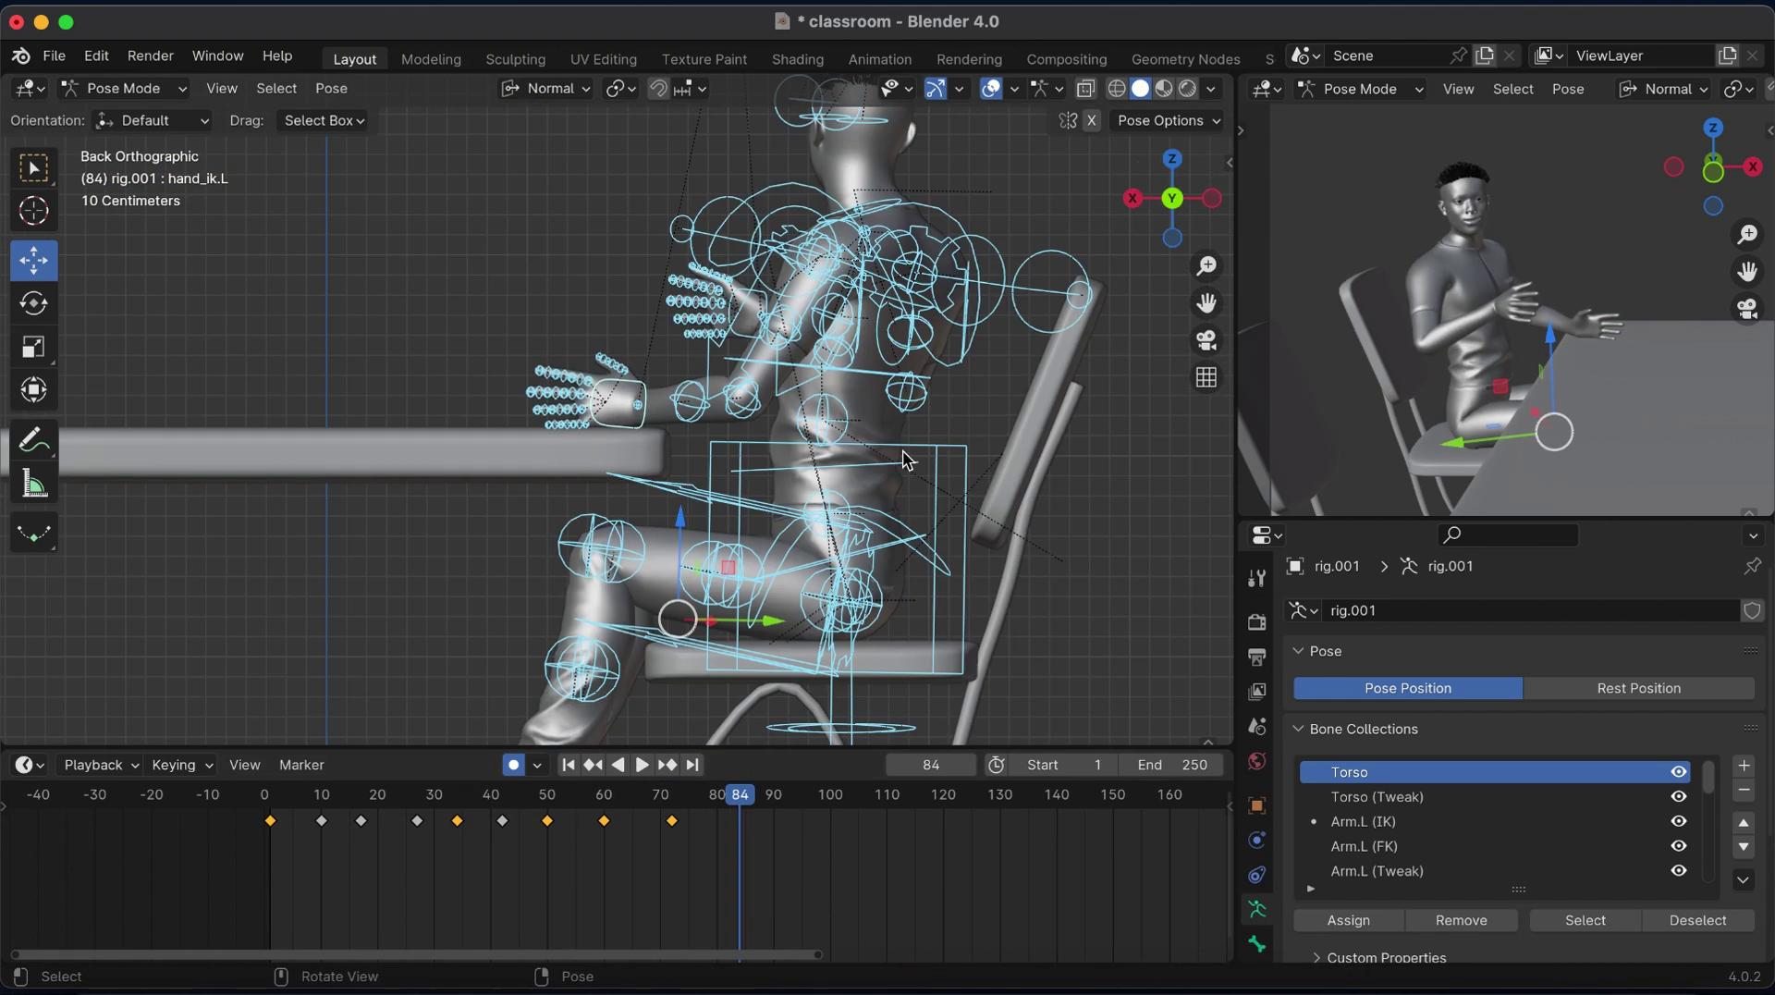
{"action": "left_click", "coordinate": [637, 395]}
{"action": "key", "text": "g"}
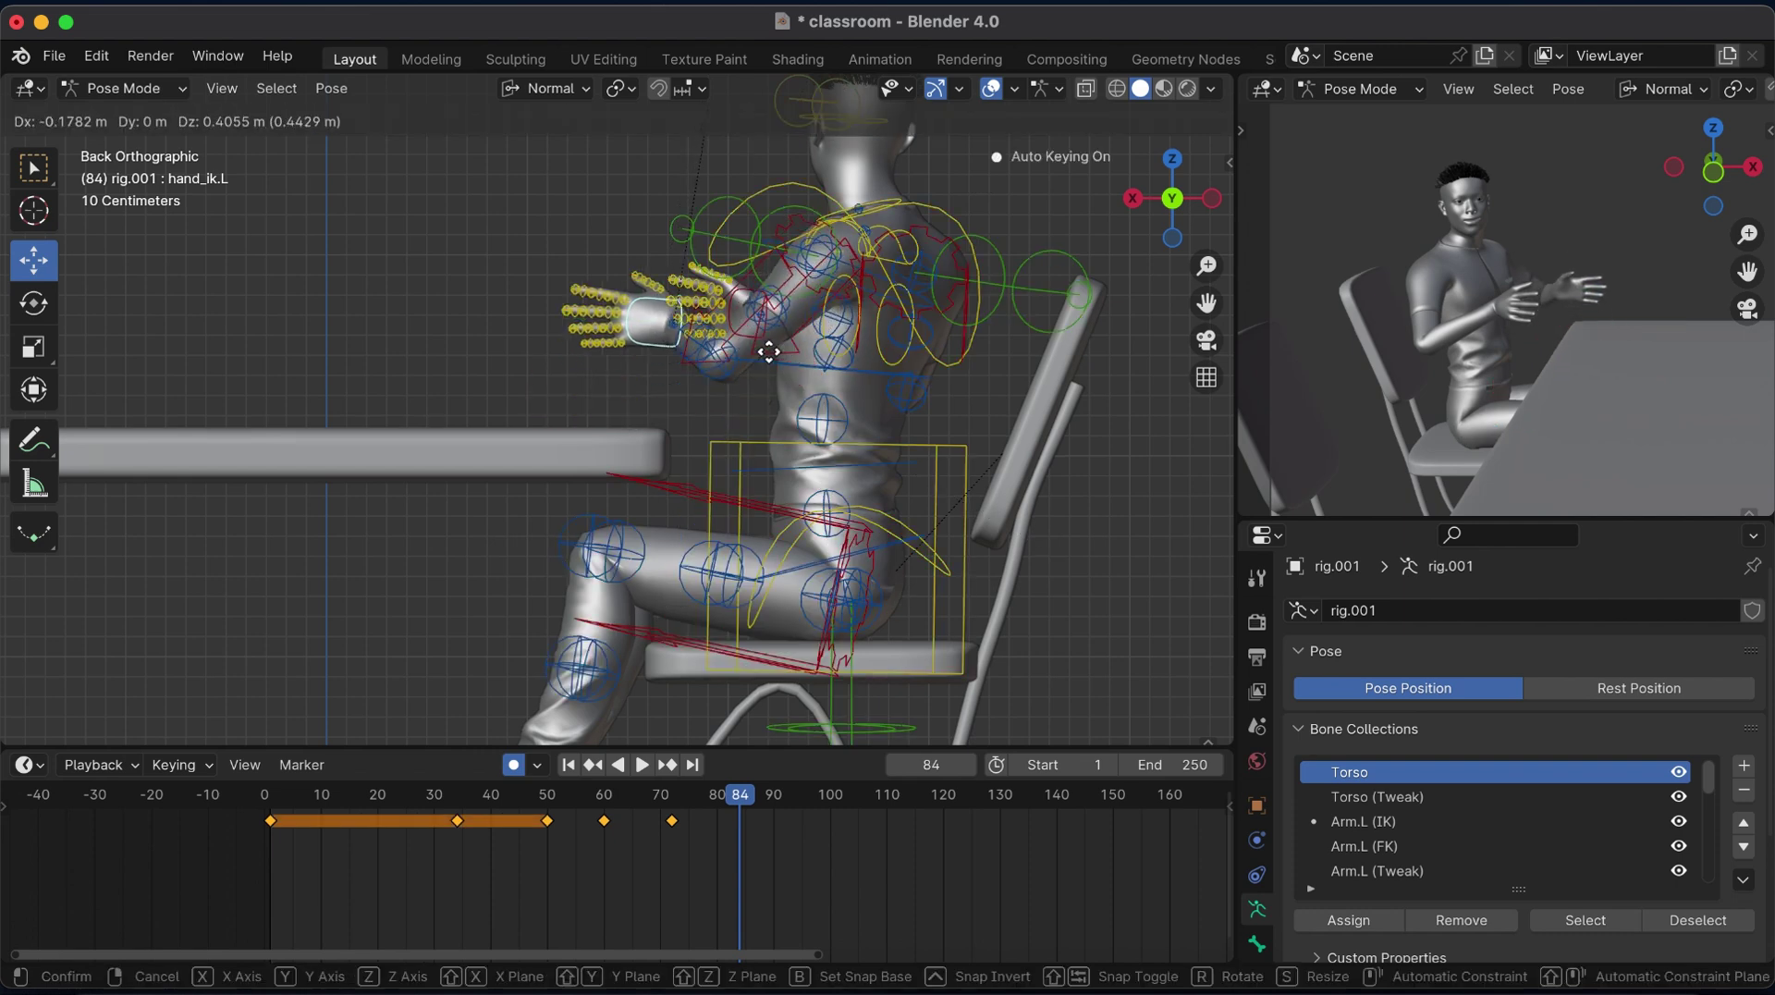
{"action": "left_click", "coordinate": [773, 358]}
{"action": "left_click", "coordinate": [743, 283]}
{"action": "key", "text": "g"}
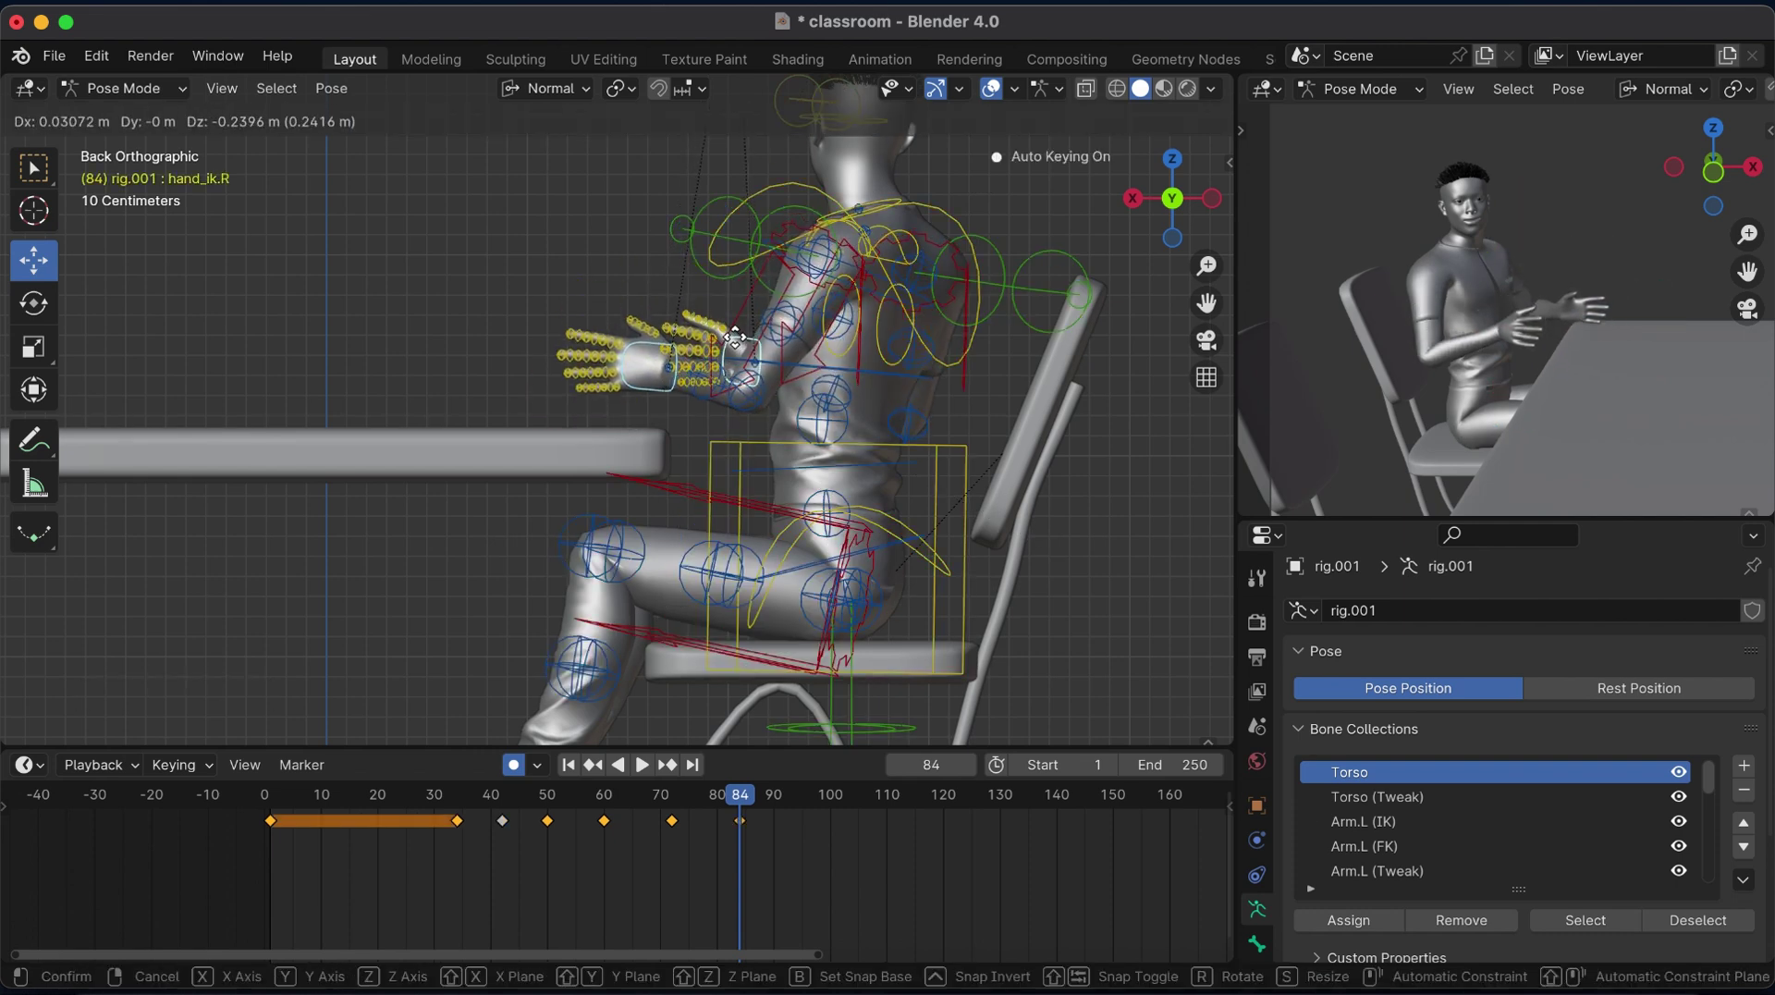
{"action": "left_click", "coordinate": [716, 370]}
Check the motion and copy the left hand's frame 72 key to hold the pose.
{"action": "left_click_drag", "start_coordinate": [657, 801], "coordinate": [746, 807]}
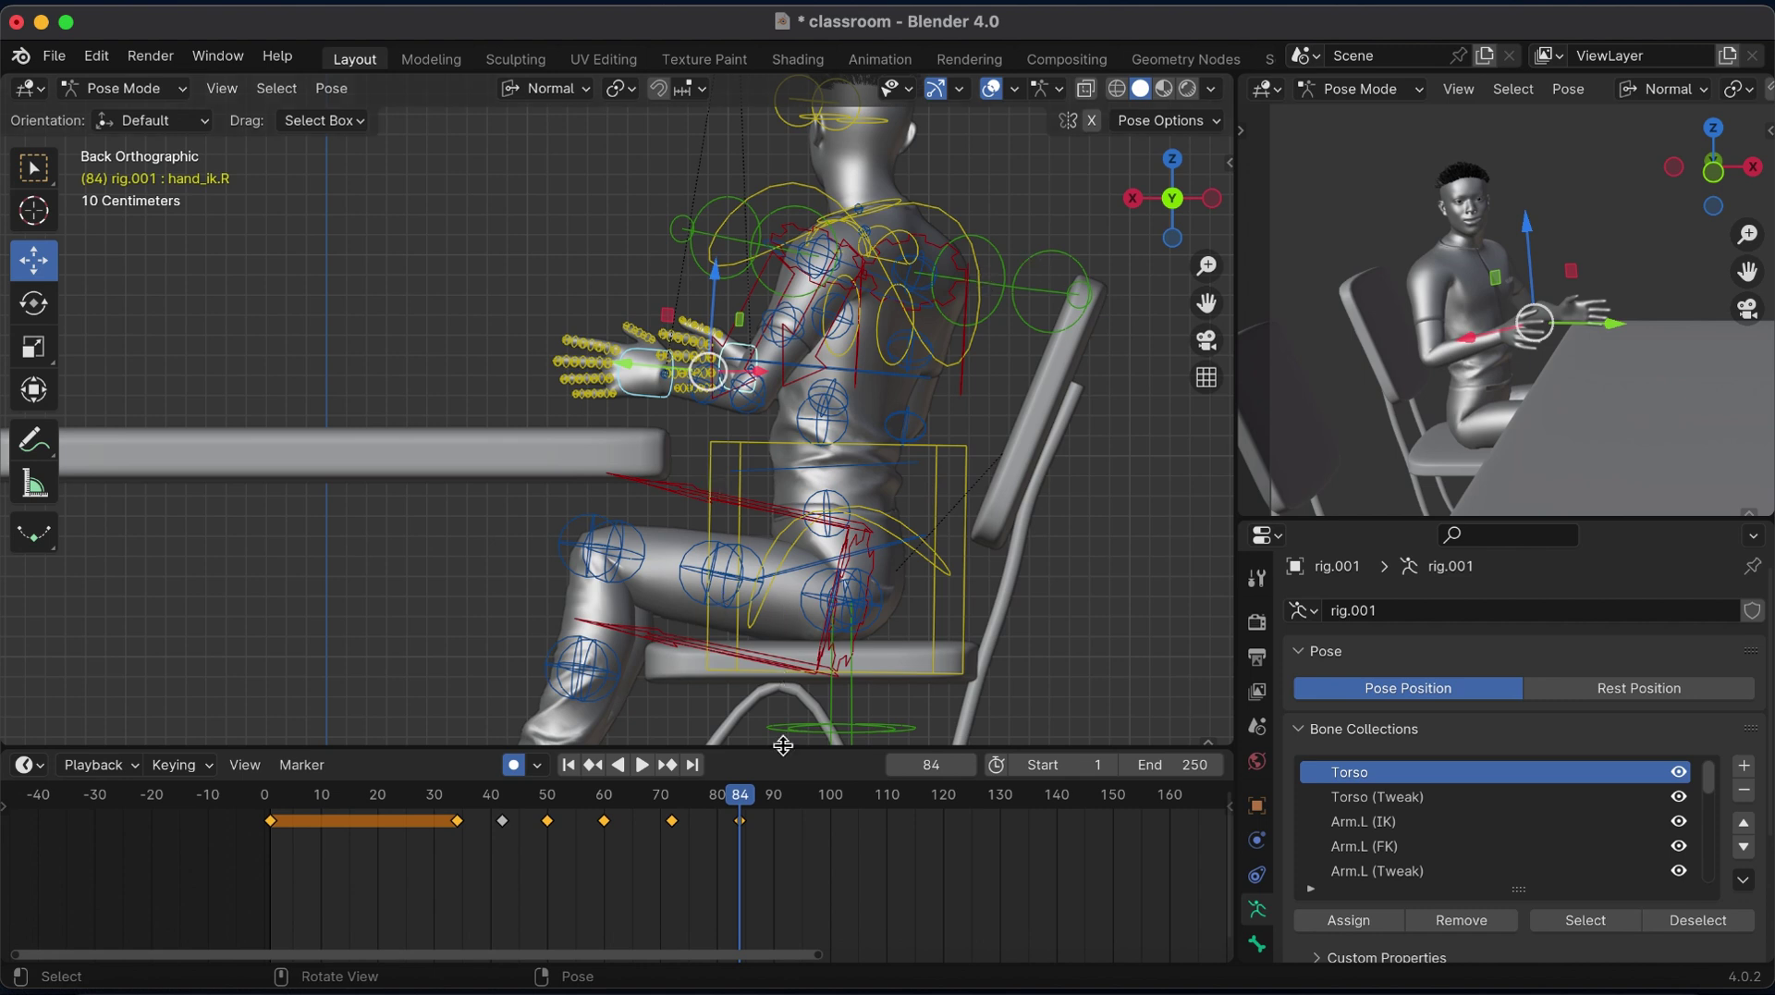
{"action": "key", "text": "space"}
{"action": "left_click", "coordinate": [679, 802]}
{"action": "left_click", "coordinate": [639, 407]}
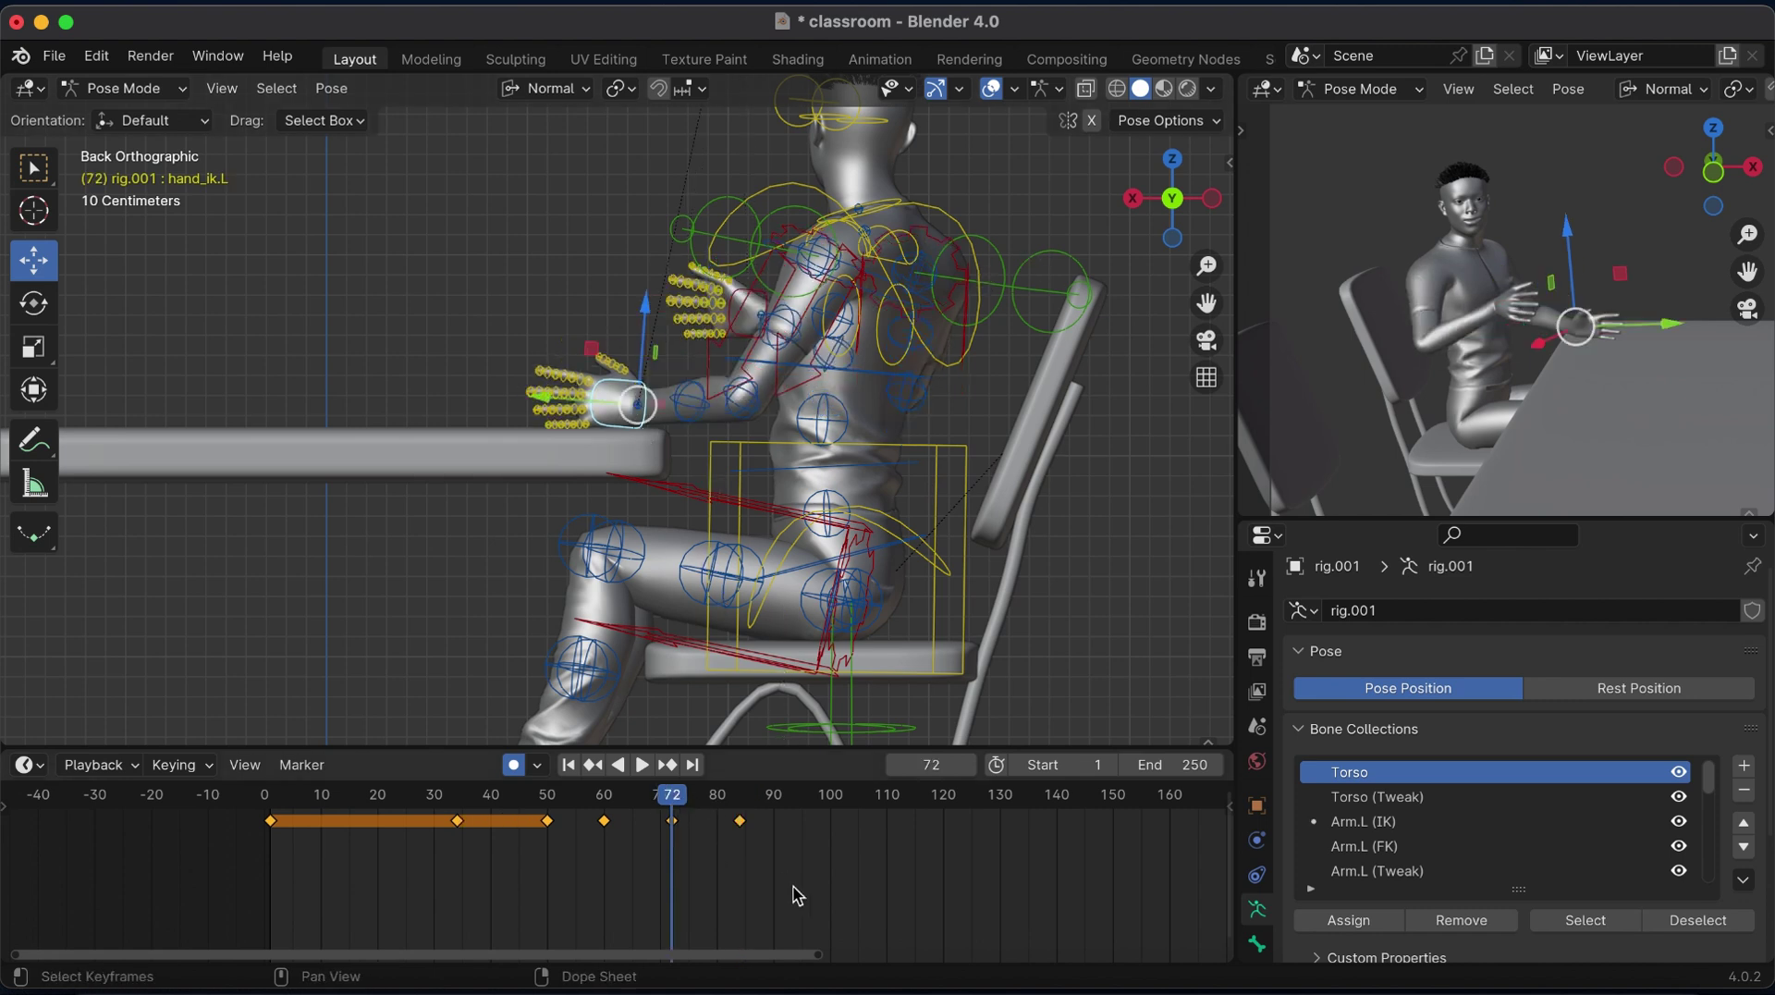
{"action": "left_click", "coordinate": [747, 830]}
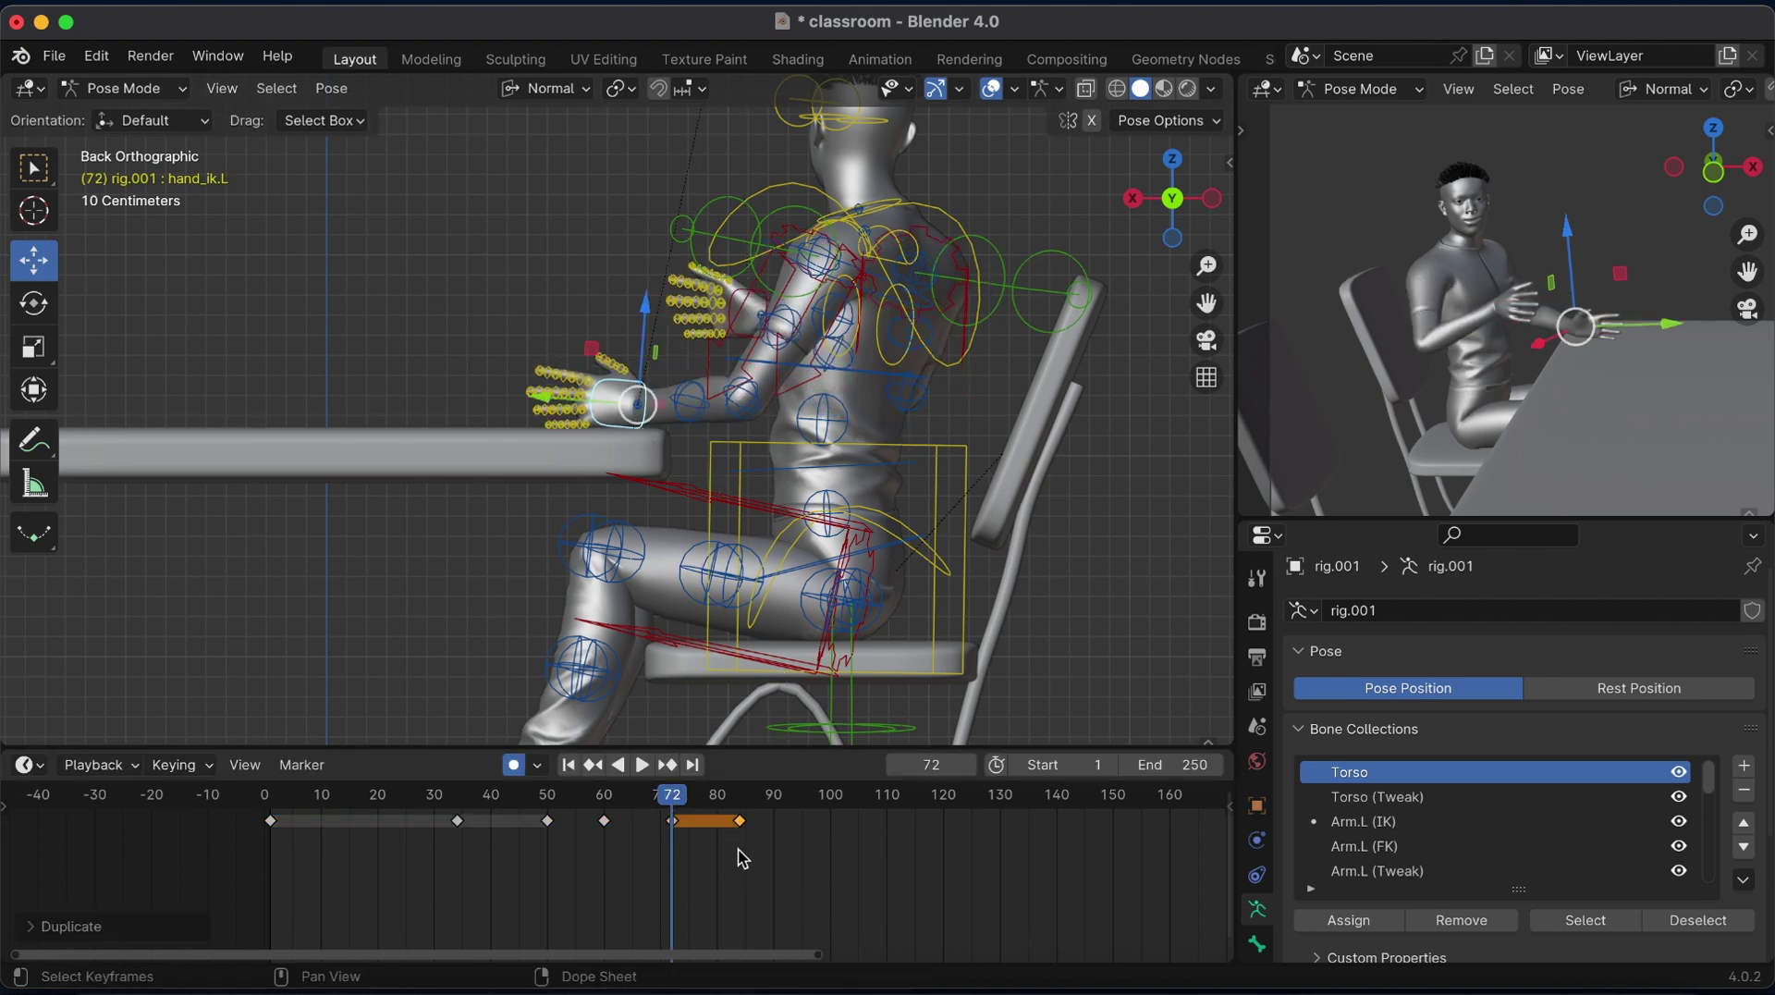
{"action": "key", "text": "Up"}
{"action": "left_click", "coordinate": [683, 800]}
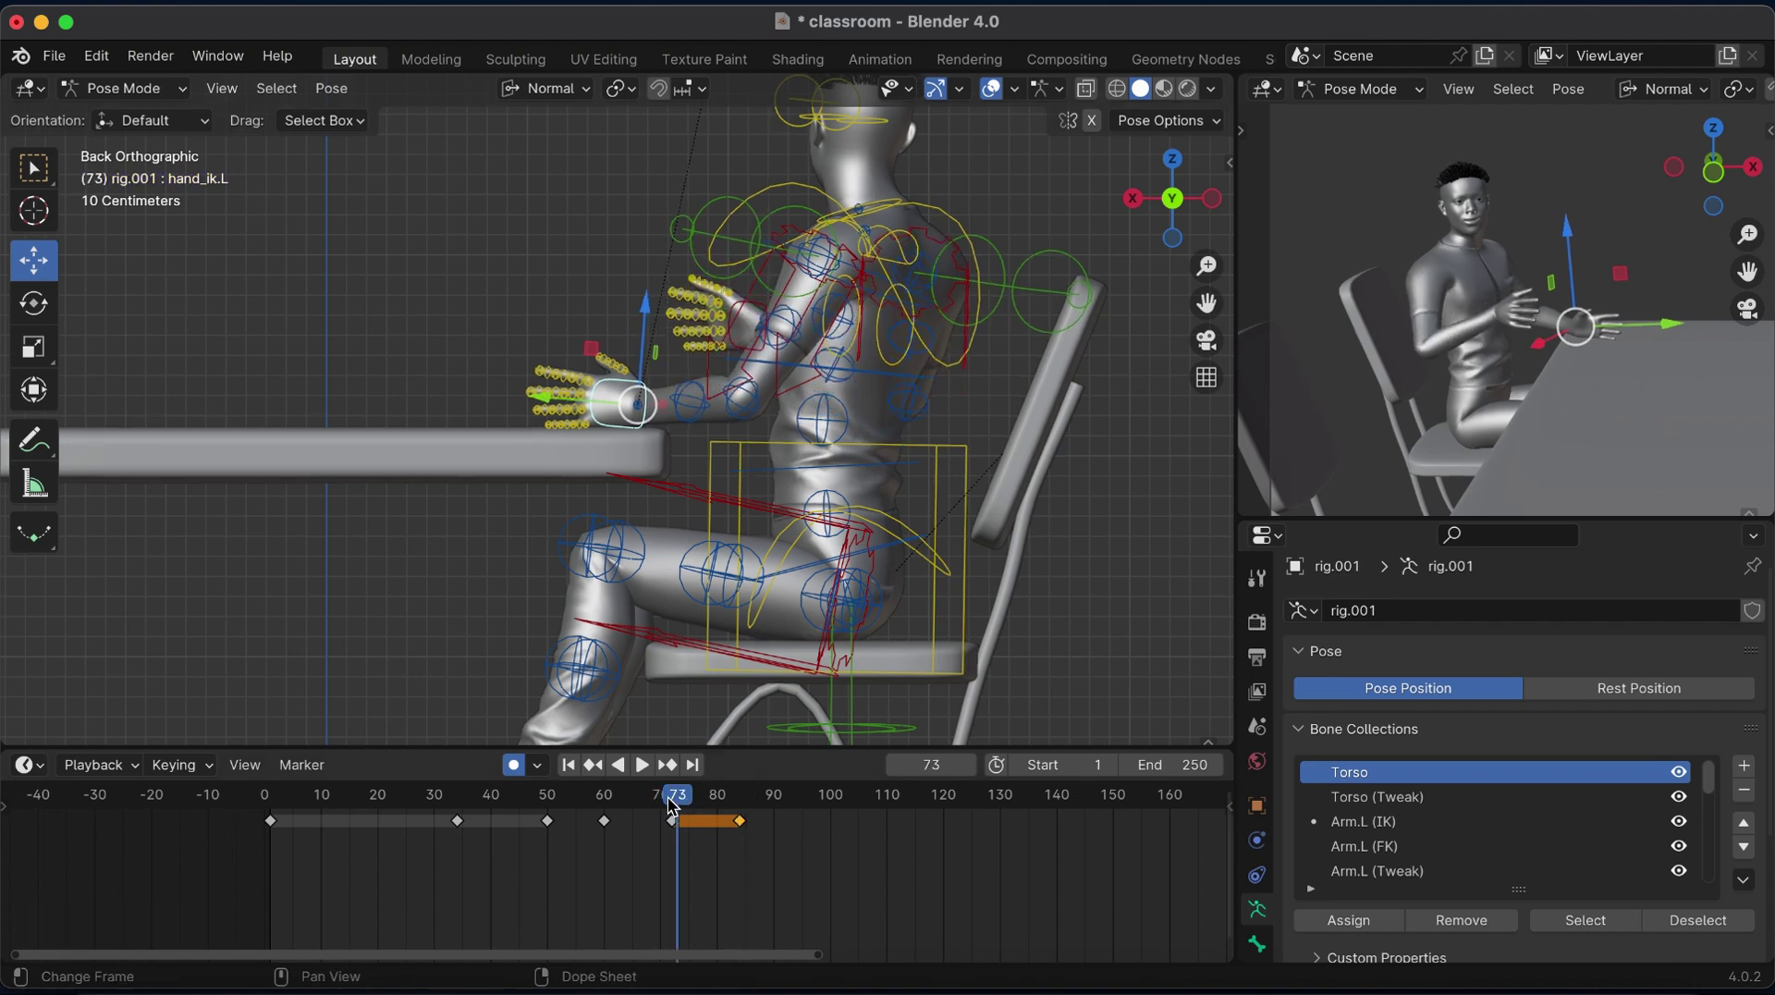
{"action": "left_click", "coordinate": [749, 323]}
Rotate the right arm bone about 15° on X and delete the frame 74 key.
{"action": "key", "text": "r"}
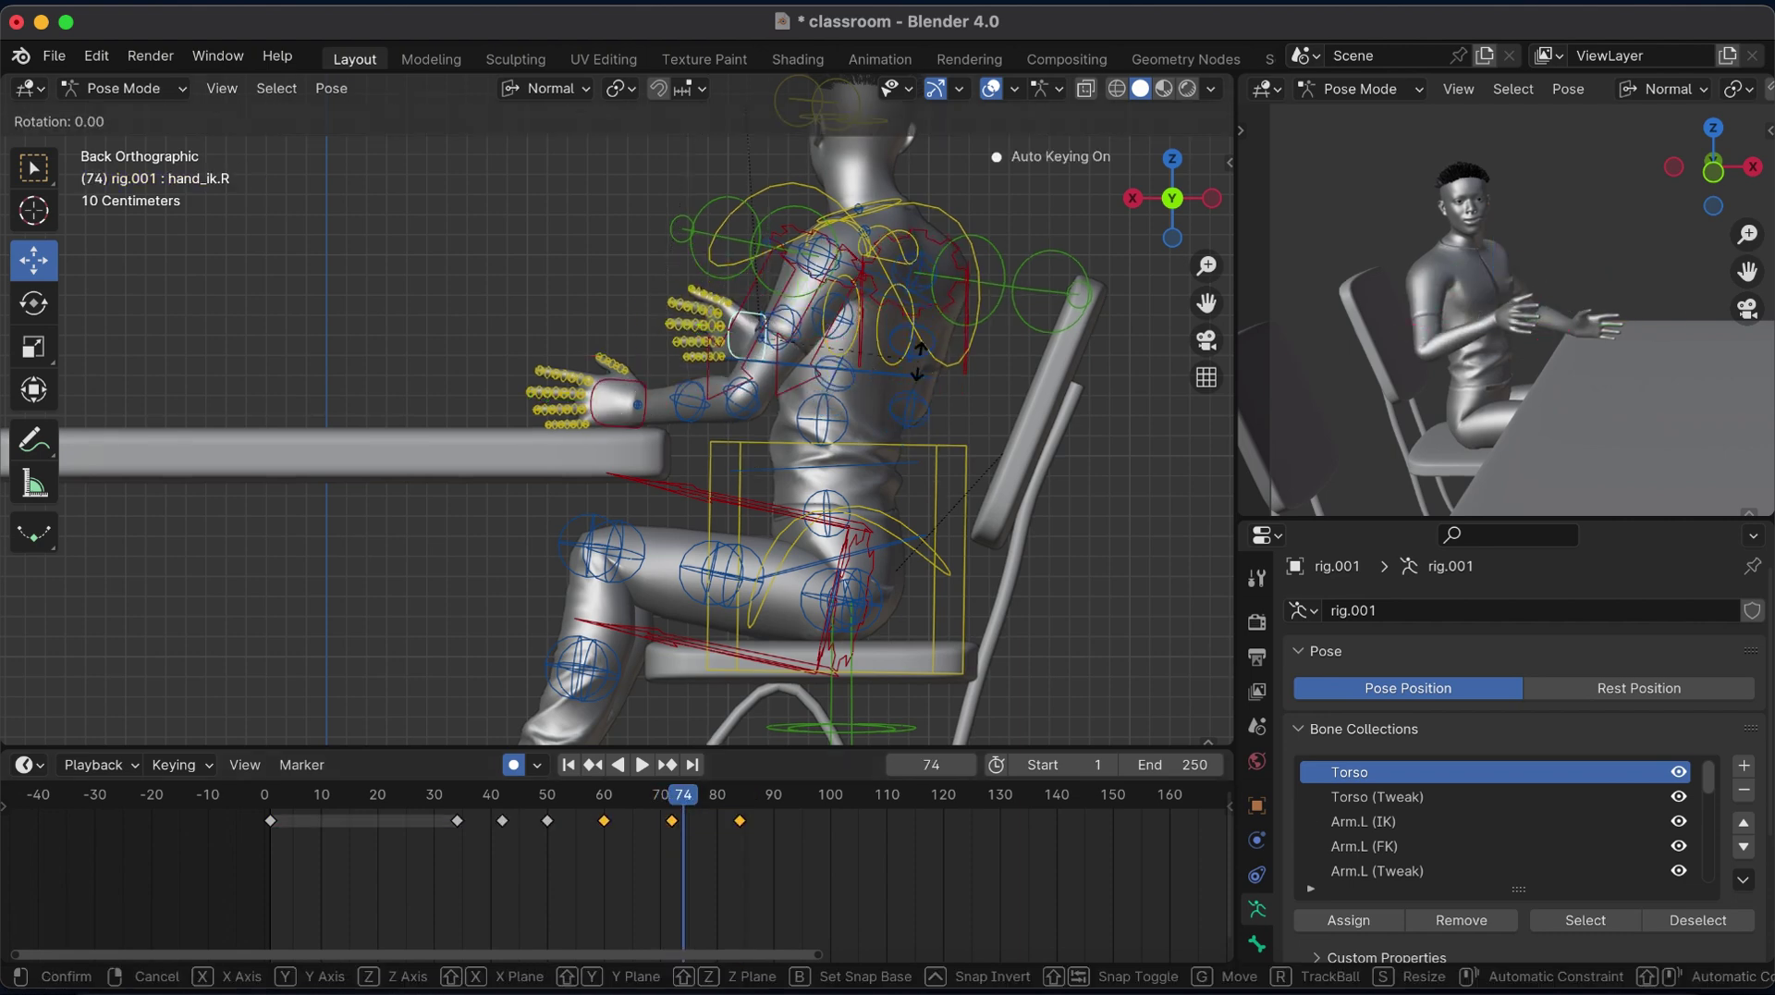
{"action": "key", "text": "x"}
{"action": "key", "text": "Return"}
{"action": "left_click_drag", "start_coordinate": [626, 810], "coordinate": [750, 804]}
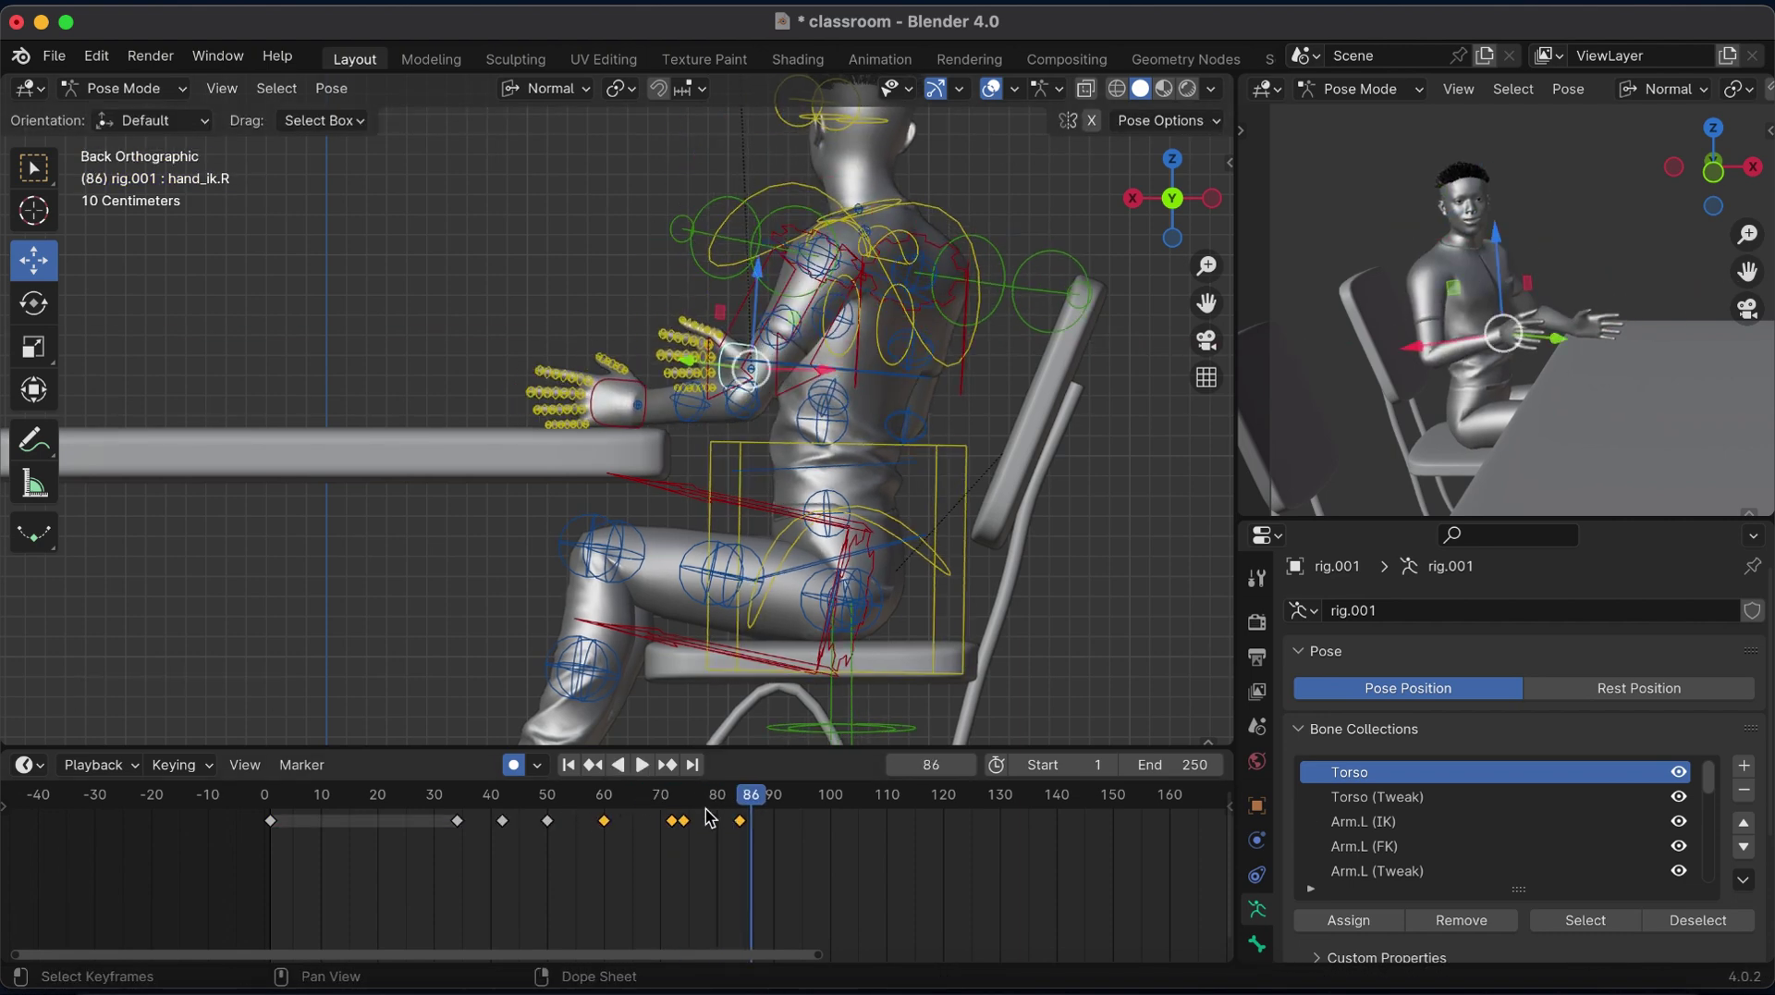
{"action": "key", "text": "x"}
{"action": "left_click", "coordinate": [689, 830]}
{"action": "key", "text": "Down"}
{"action": "key", "text": "Down"}
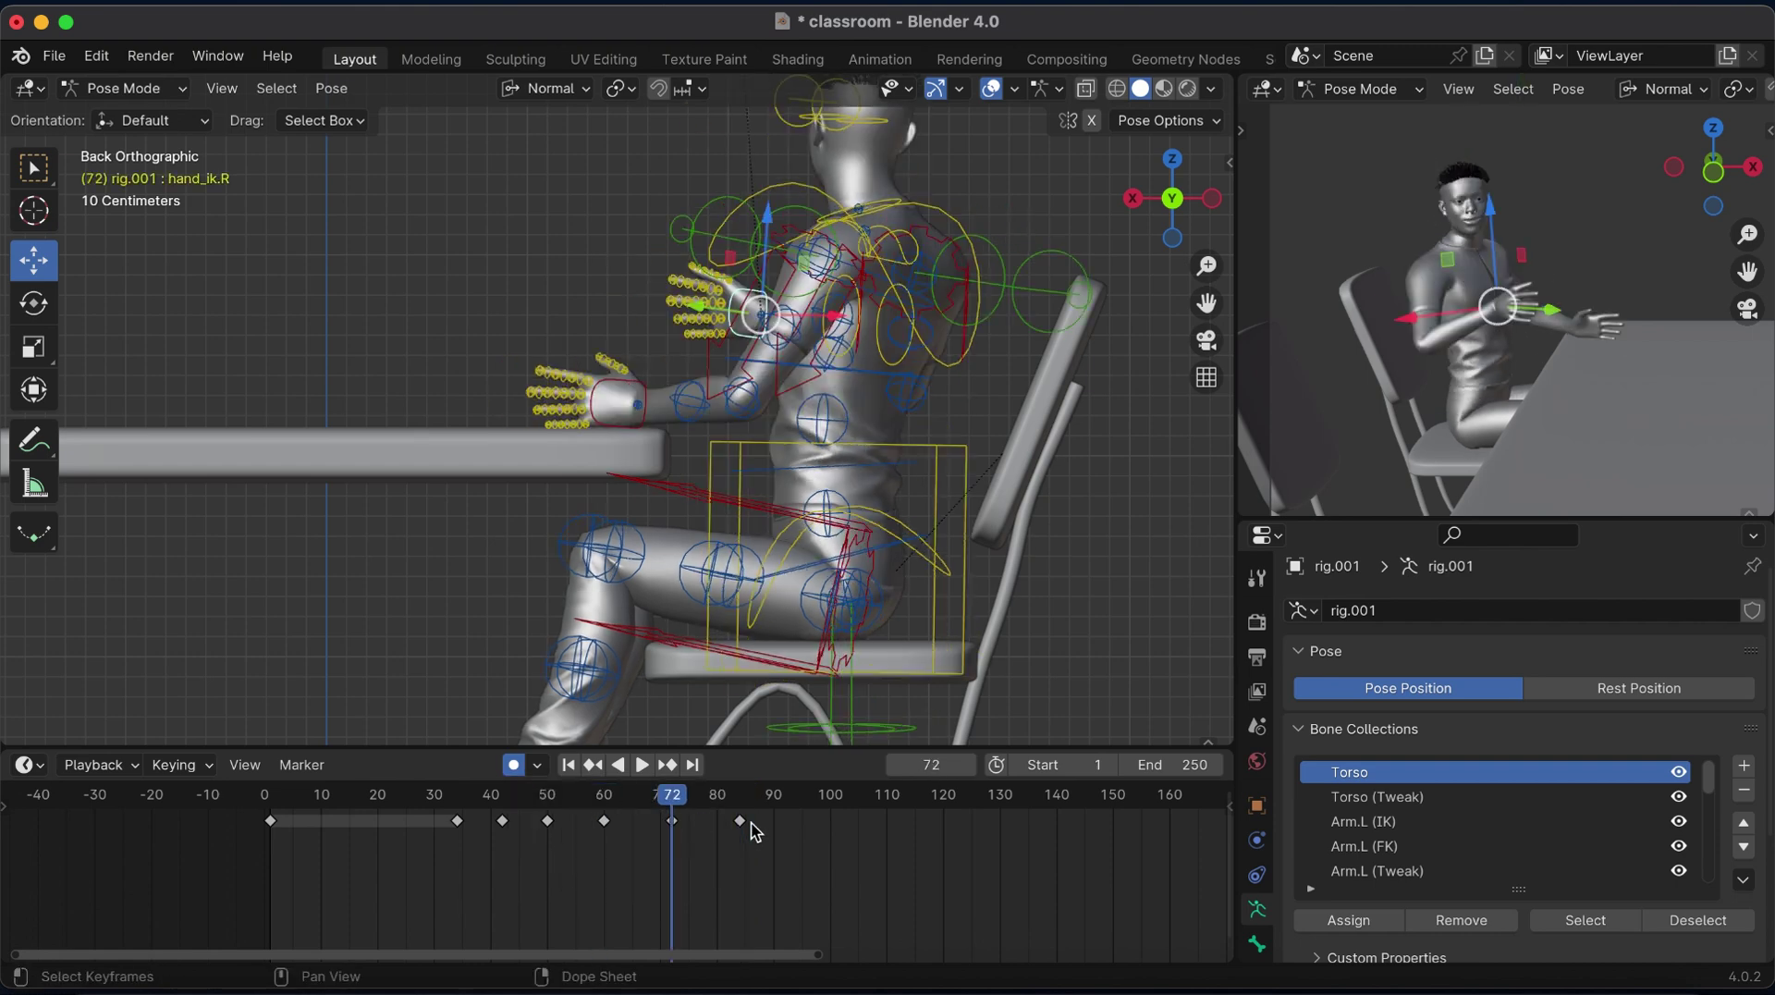
{"action": "key", "text": "Up"}
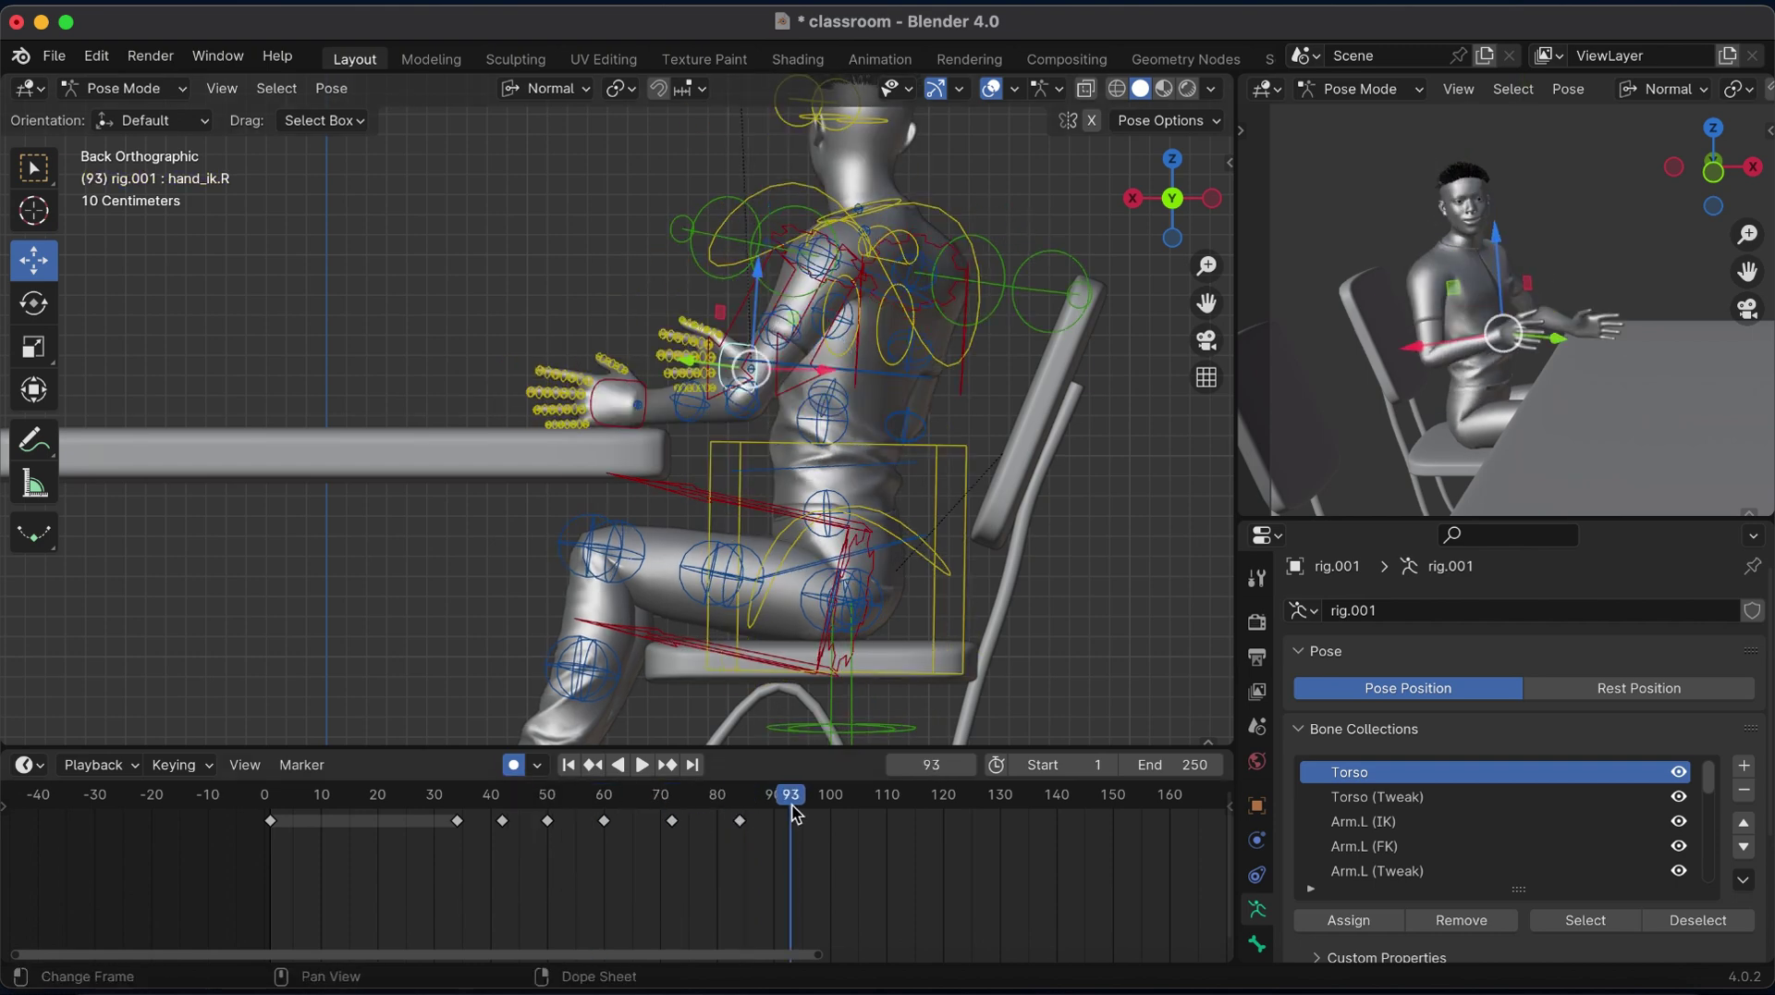
Move the right hand and rotate it on Y and Z at frame 93.
{"action": "key", "text": "g"}
{"action": "left_click", "coordinate": [836, 462]}
{"action": "key", "text": "r"}
{"action": "key", "text": "y"}
{"action": "key", "text": "y"}
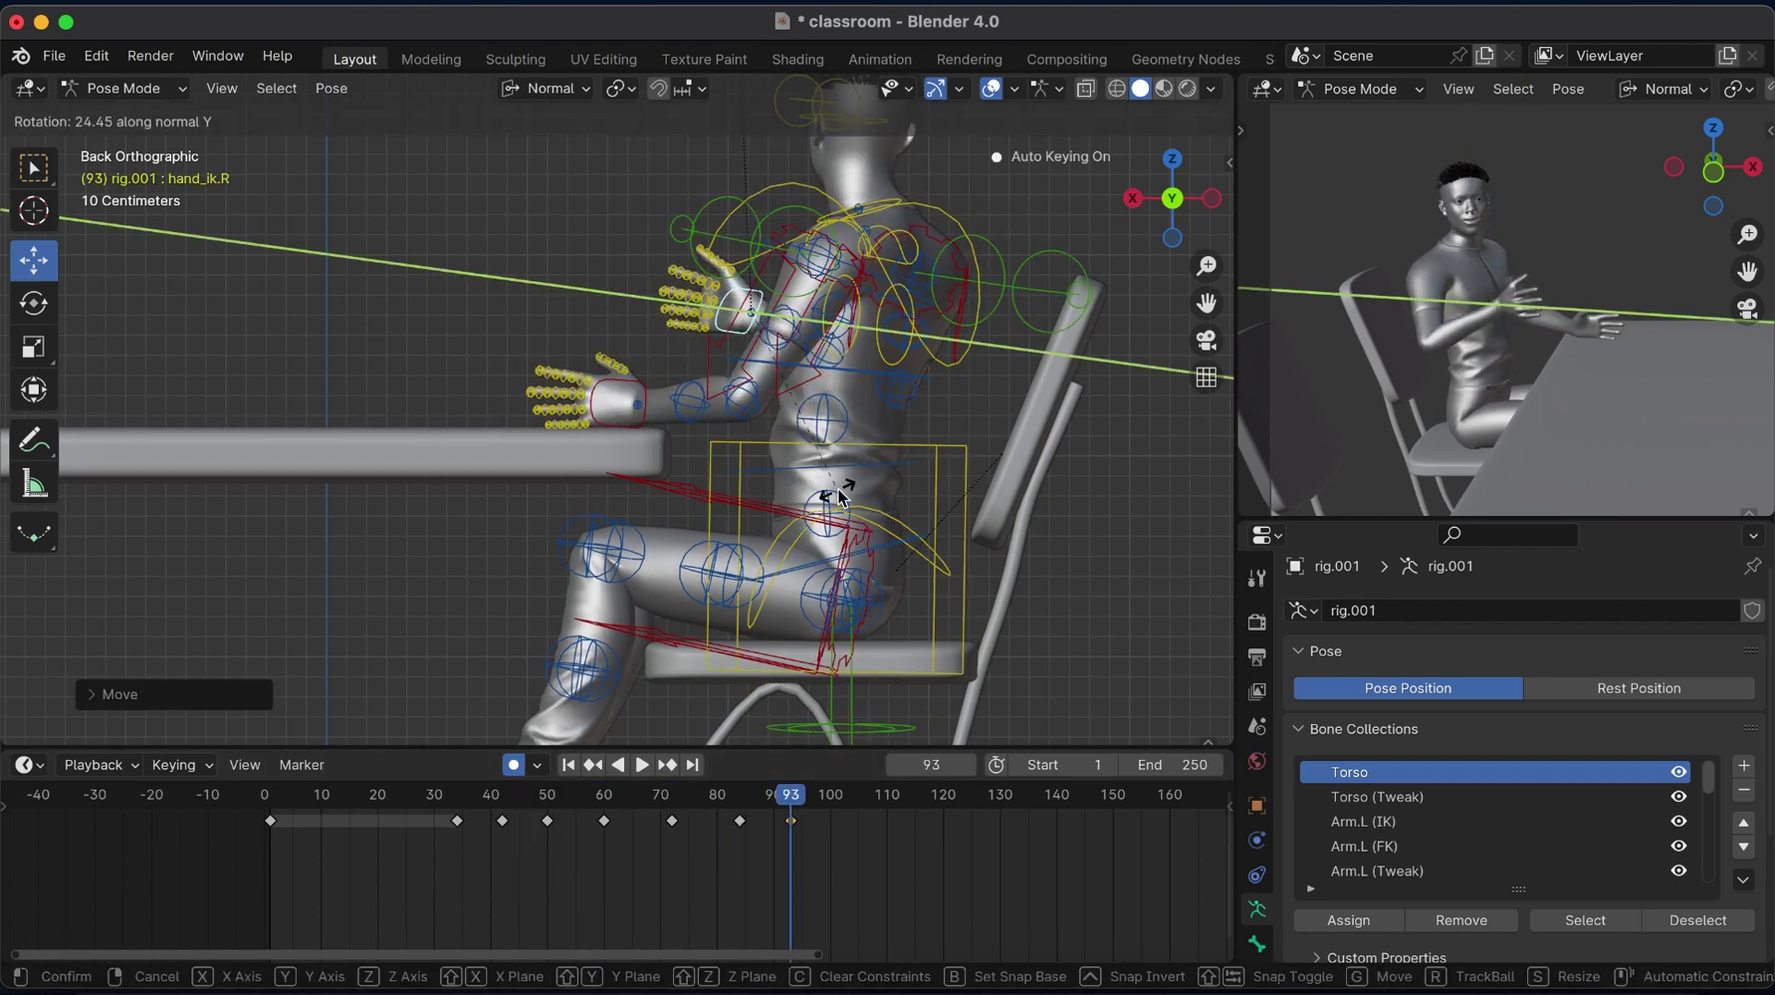
{"action": "left_click", "coordinate": [839, 496]}
{"action": "key", "text": "r"}
{"action": "key", "text": "z"}
{"action": "left_click", "coordinate": [906, 515]}
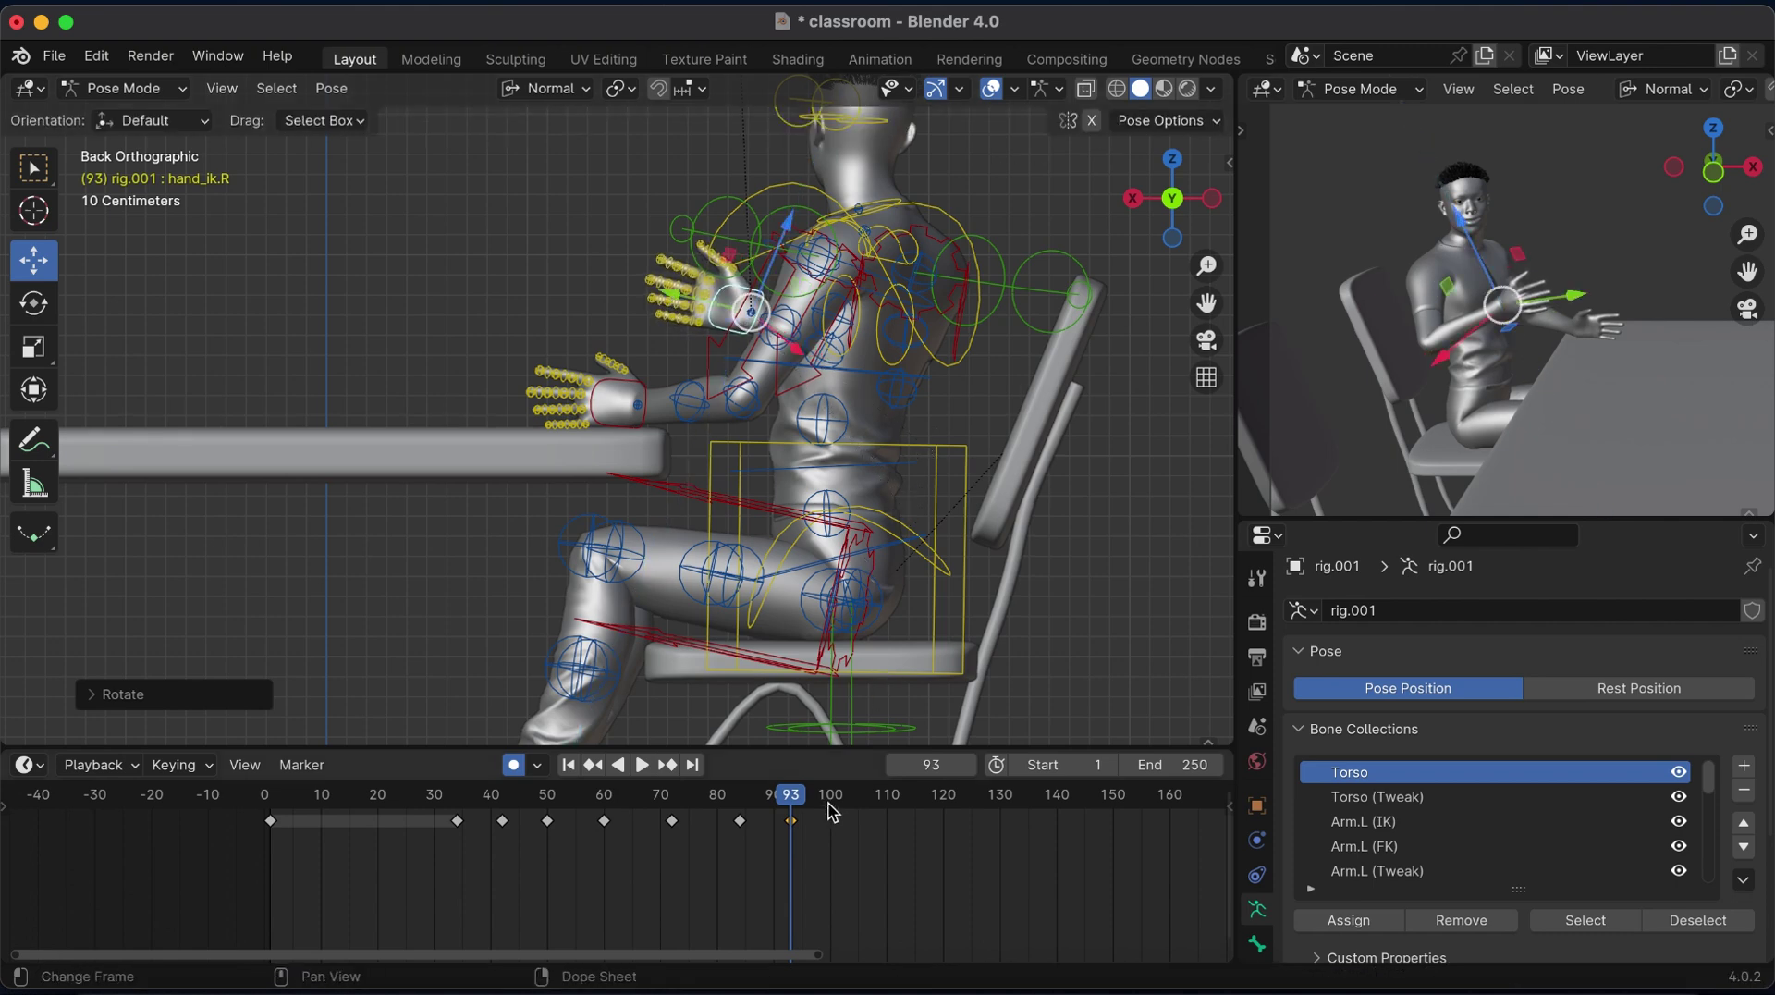
Move and Z-rotate the right hand at frame 102.
{"action": "key", "text": "Up"}
{"action": "key", "text": "g"}
{"action": "left_click", "coordinate": [804, 434]}
{"action": "key", "text": "r"}
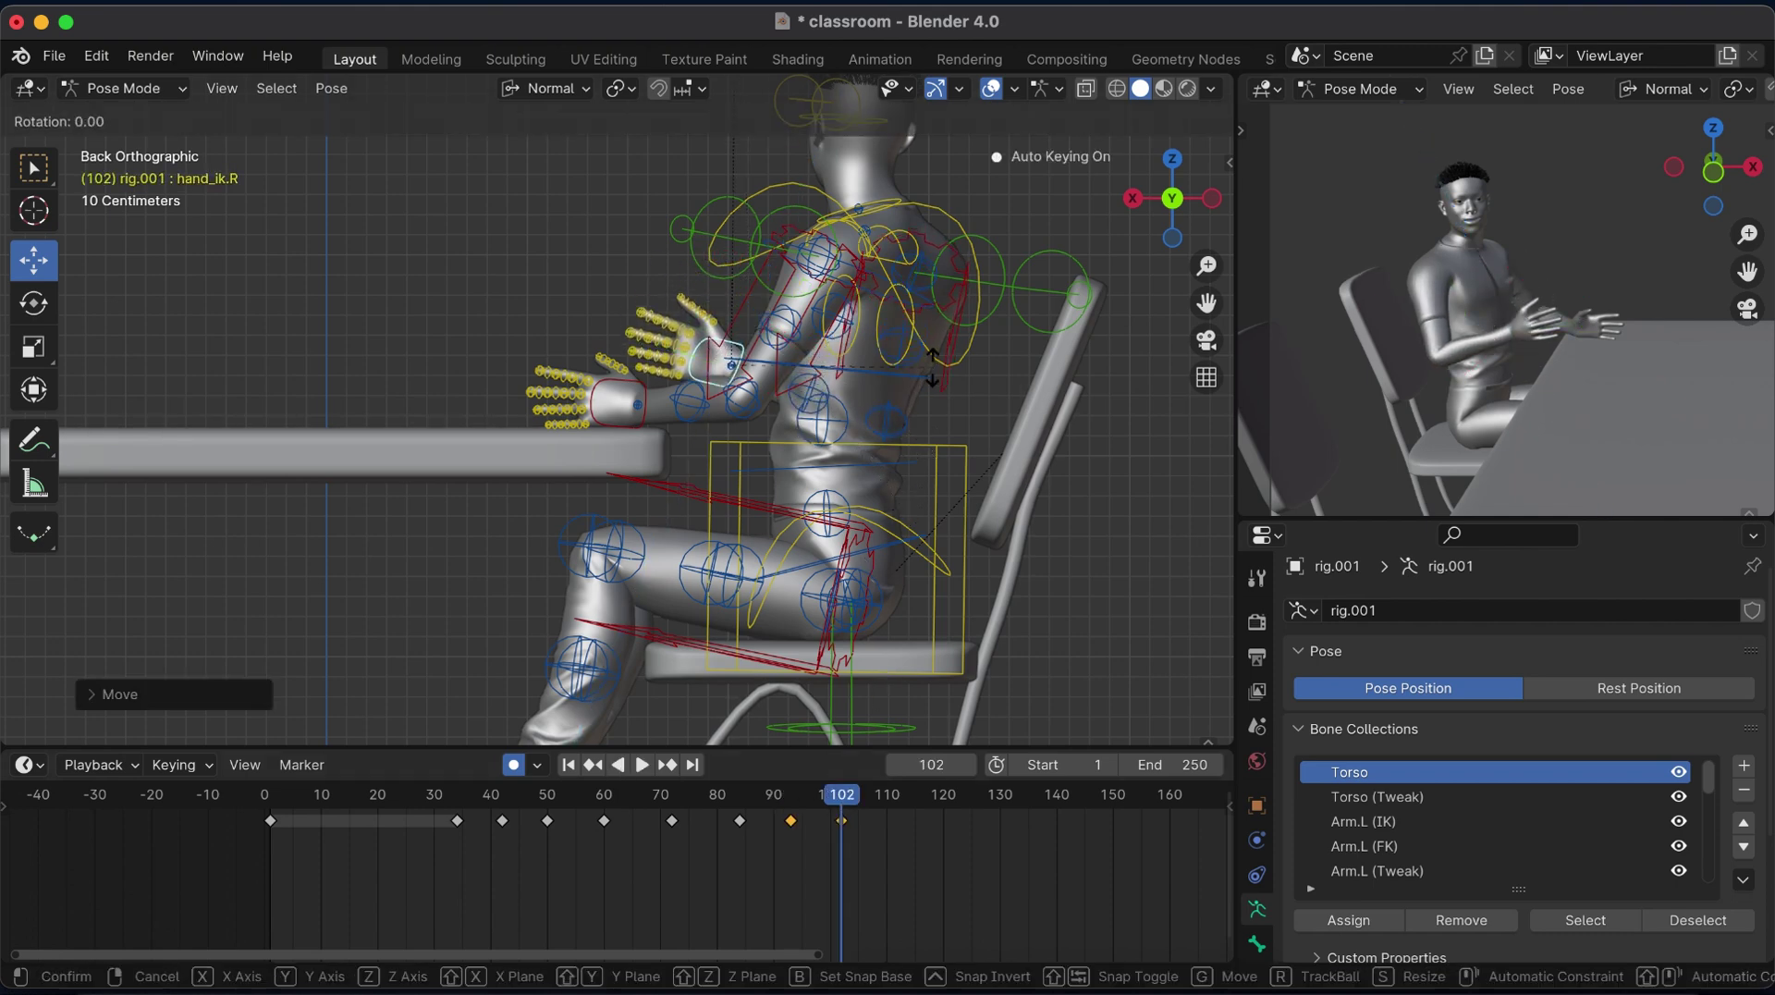
{"action": "key", "text": "z"}
{"action": "left_click", "coordinate": [910, 698]}
Move and X-rotate the right hand at frame 112.
{"action": "key", "text": "Up"}
{"action": "key", "text": "g"}
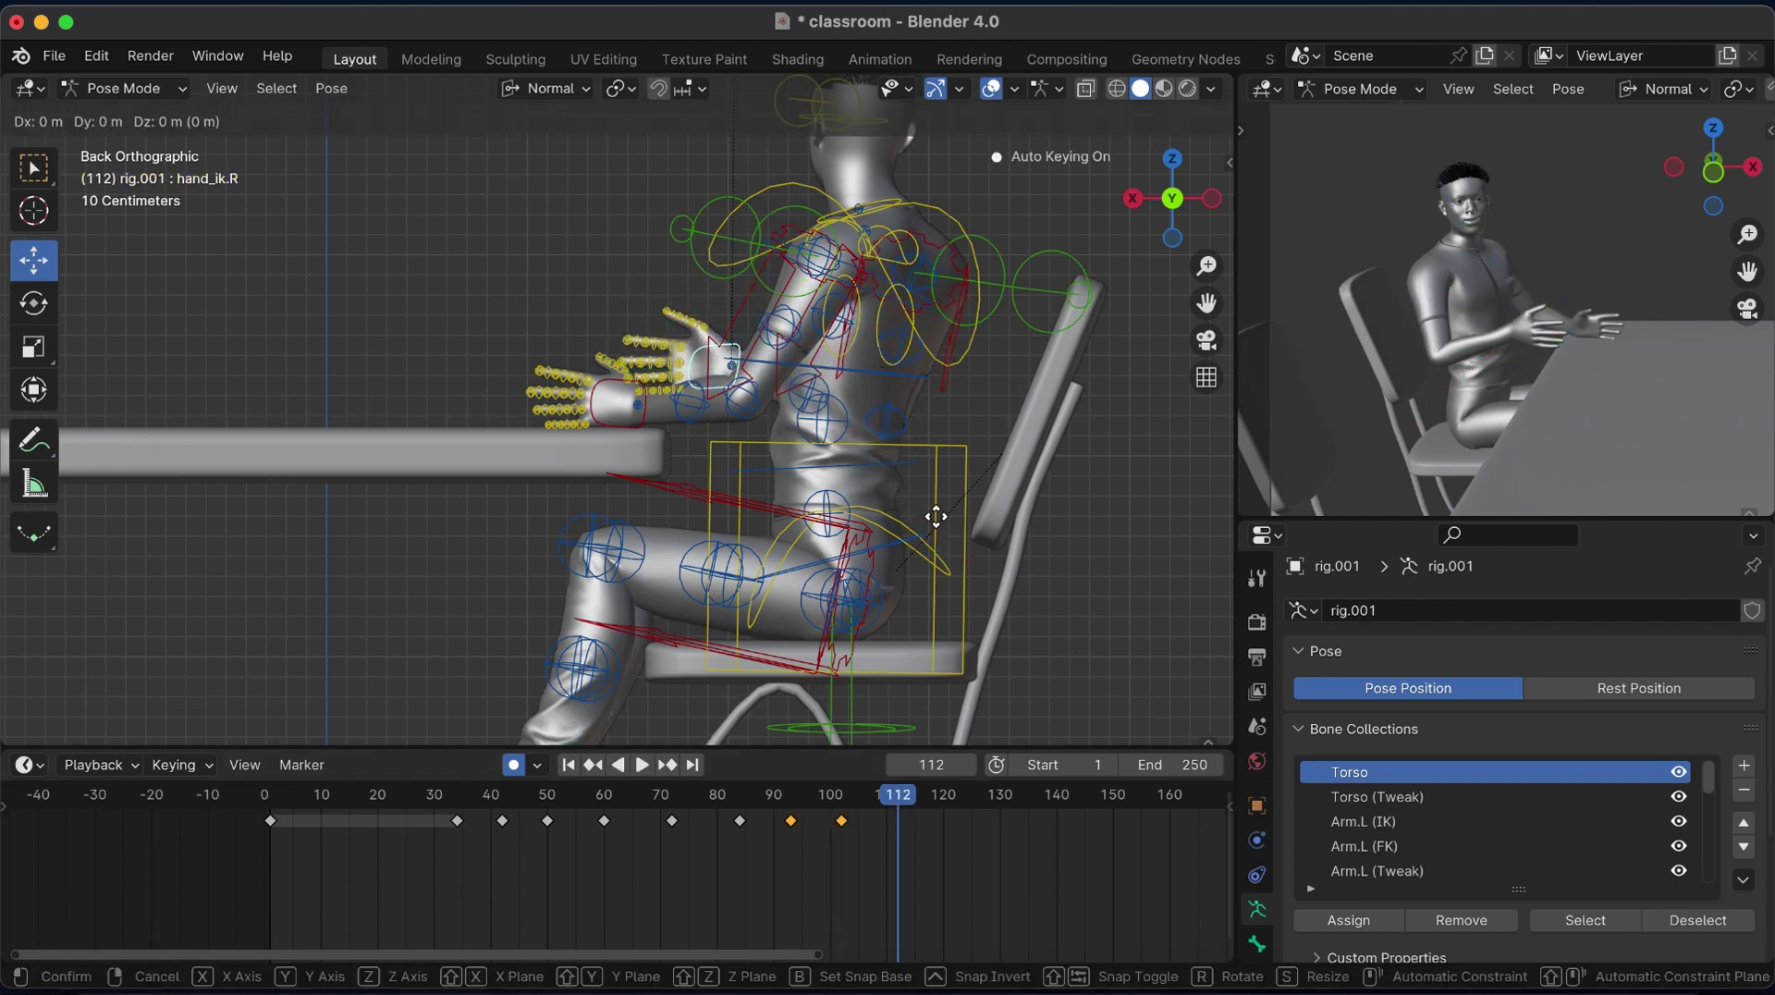
{"action": "left_click", "coordinate": [943, 490]}
{"action": "key", "text": "r"}
{"action": "key", "text": "x"}
{"action": "left_click", "coordinate": [890, 522]}
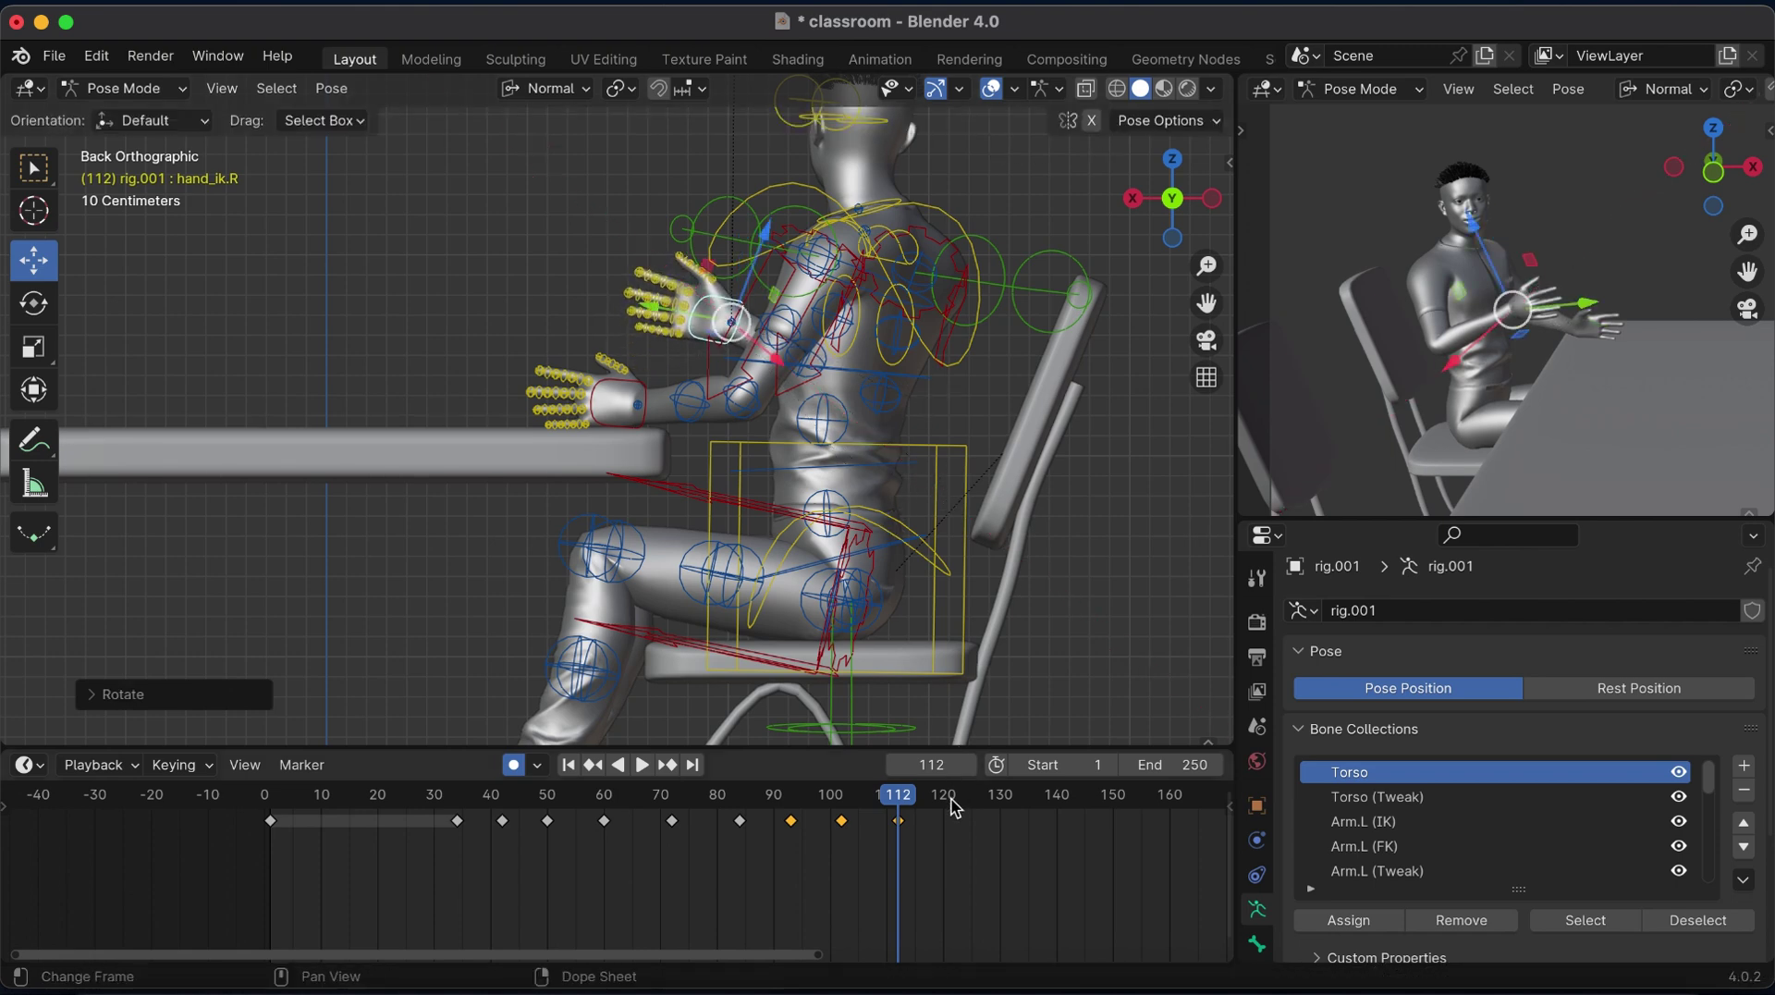
Rotate and reposition the right hand at frame 123.
{"action": "key", "text": "Up"}
{"action": "key", "text": "r"}
{"action": "key", "text": "x"}
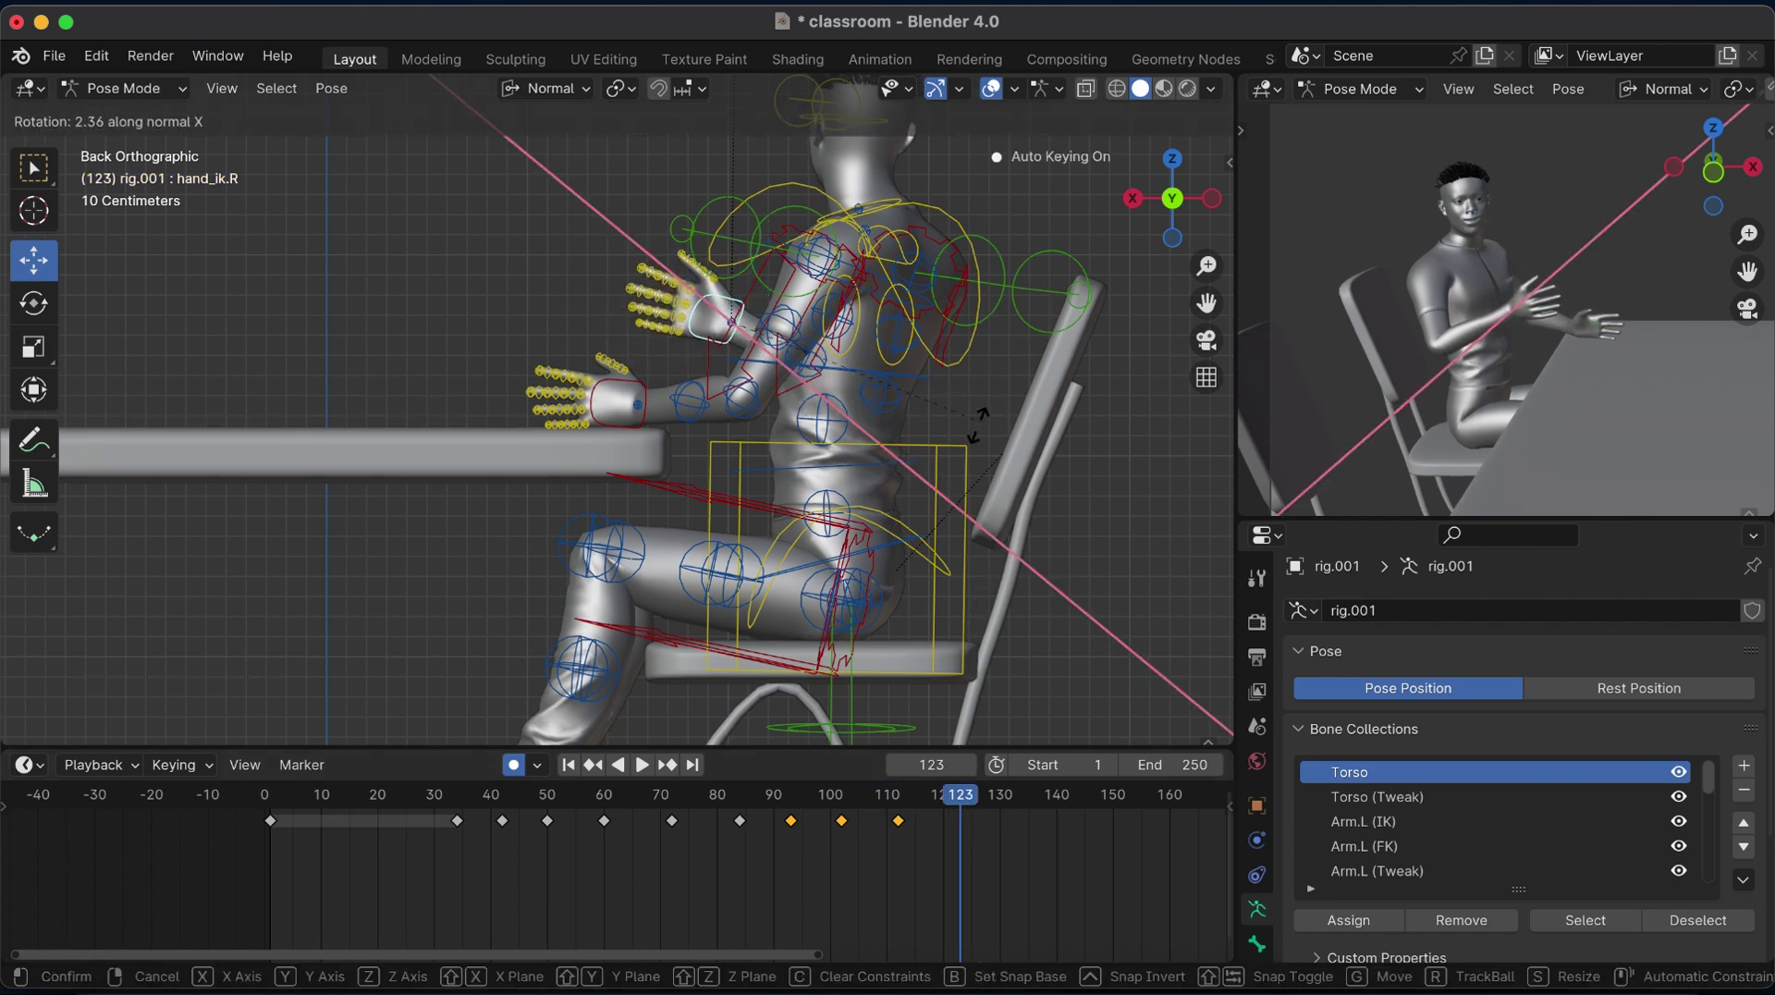
{"action": "left_click", "coordinate": [941, 430]}
{"action": "key", "text": "g"}
{"action": "left_click", "coordinate": [866, 426]}
{"action": "key", "text": "r"}
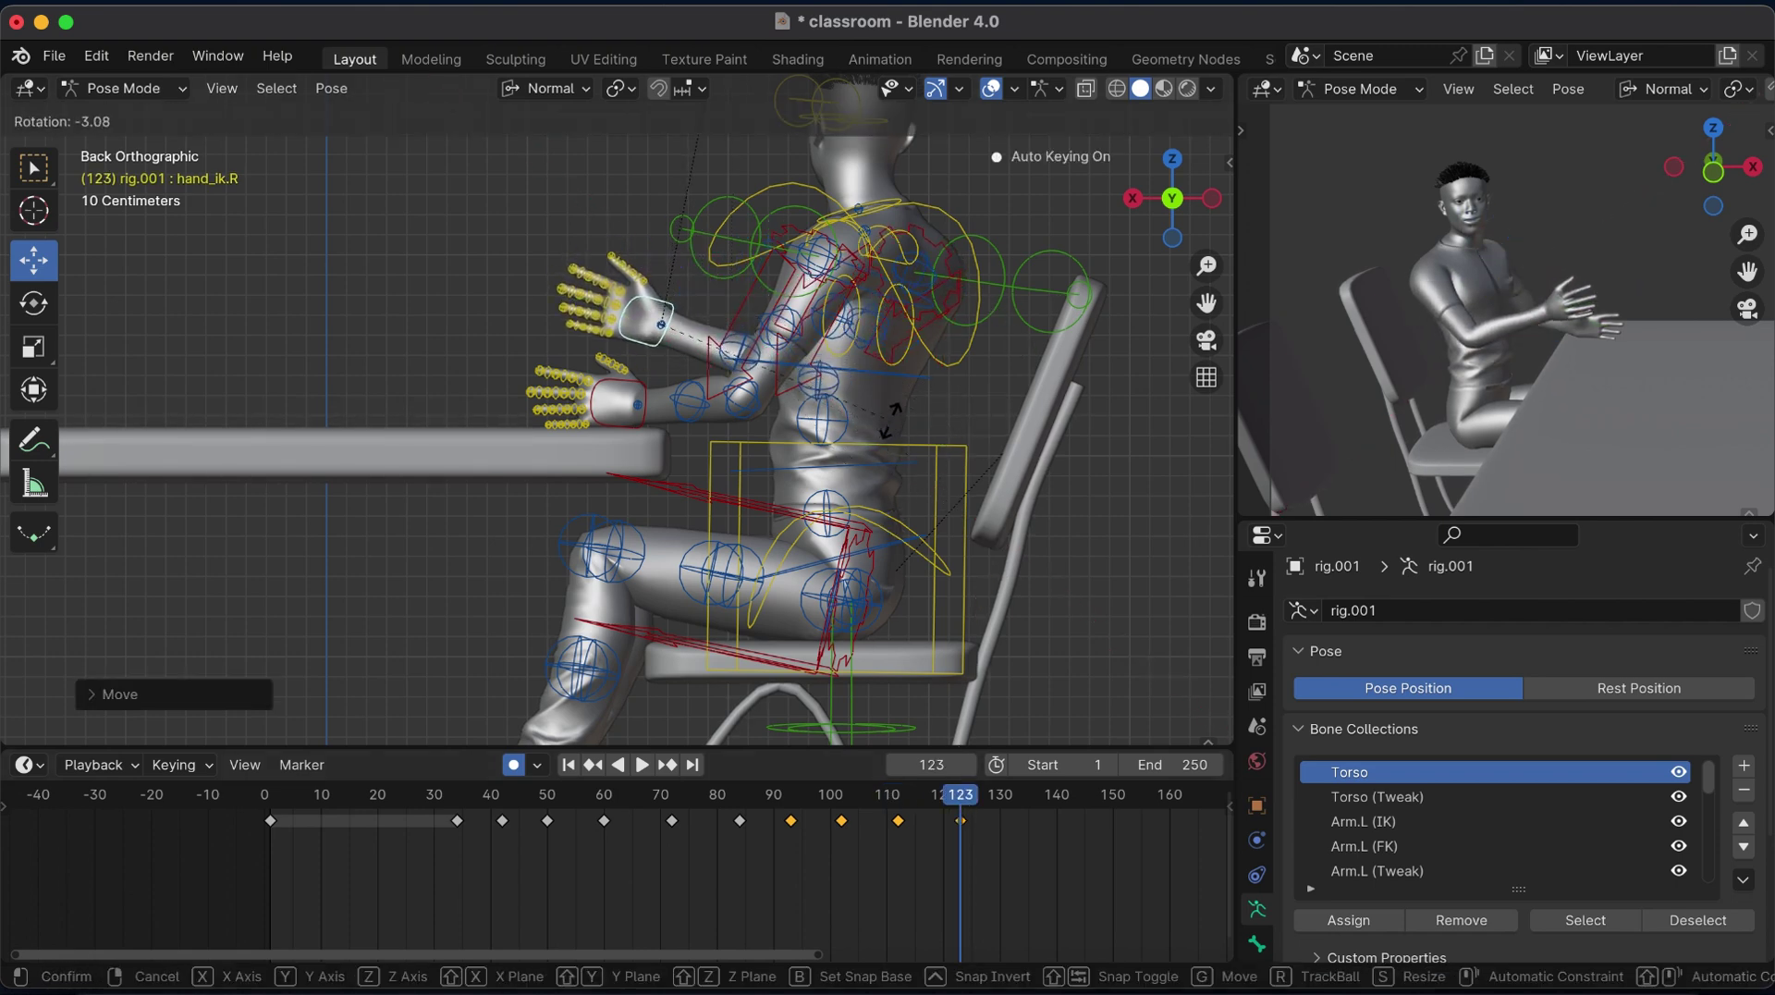
{"action": "key", "text": "Return"}
Key the hand pose at frame 133 and play back the wave.
{"action": "left_click_drag", "start_coordinate": [753, 955], "coordinate": [913, 977]}
{"action": "left_click", "coordinate": [792, 804]}
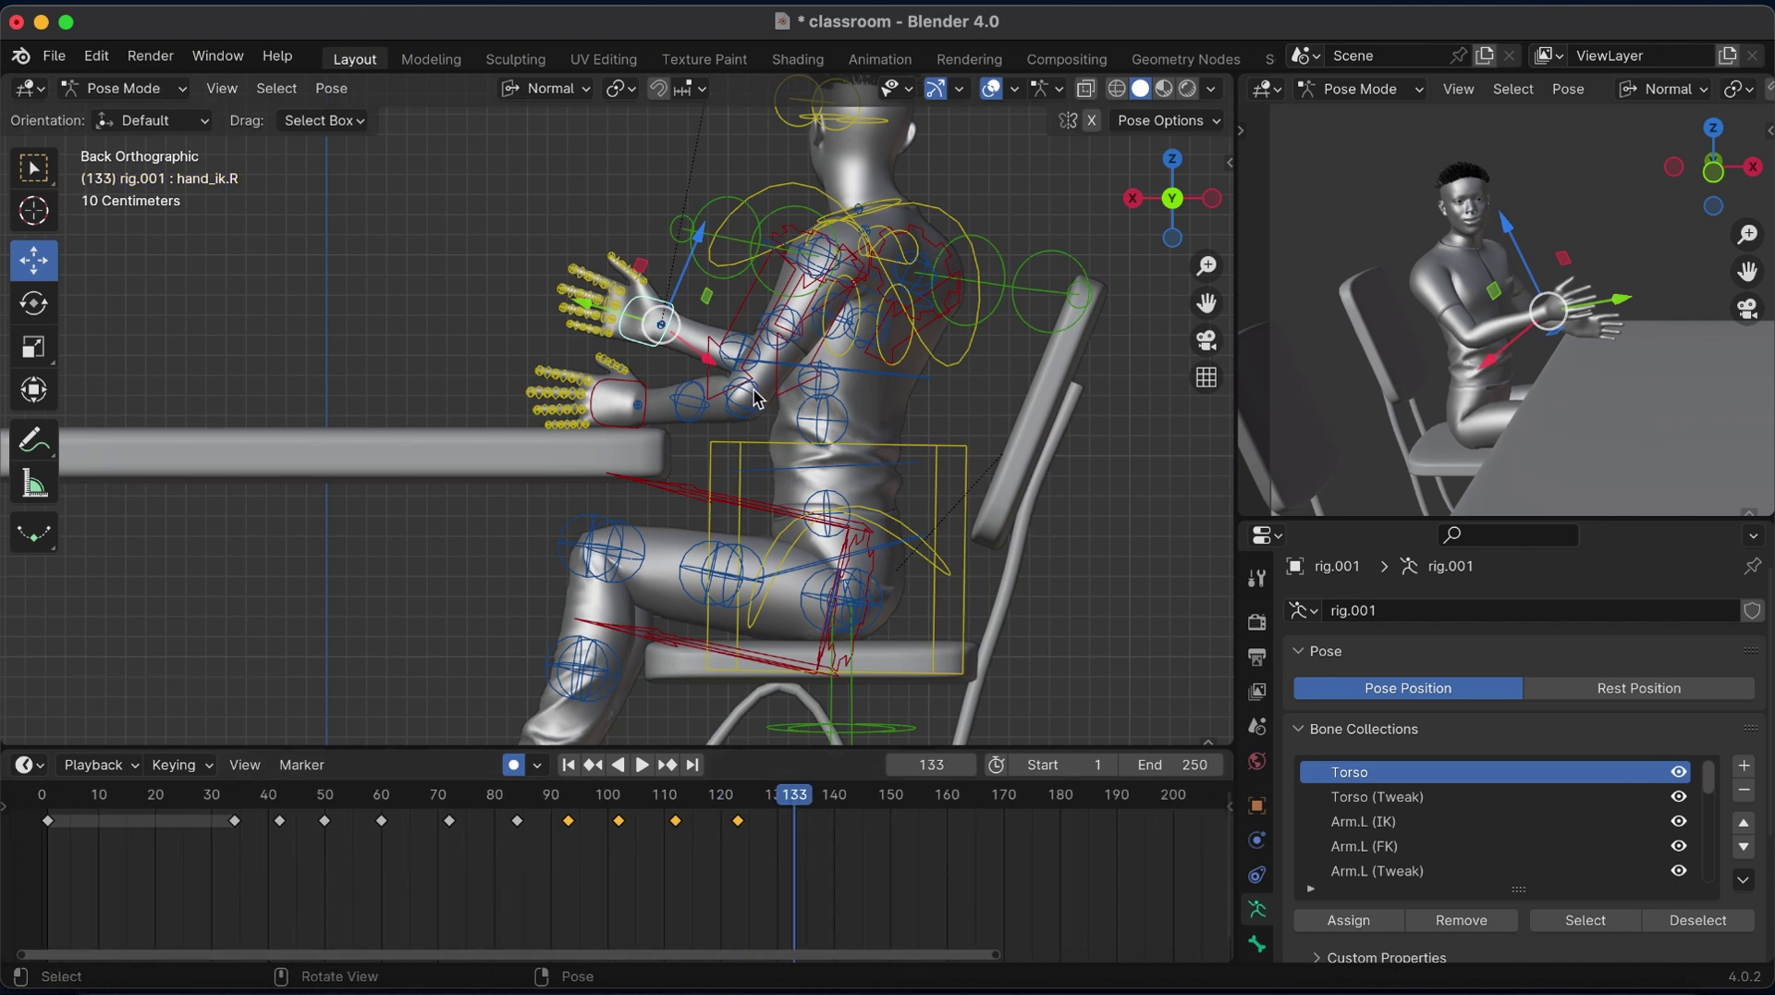
{"action": "key", "text": "r"}
{"action": "left_click", "coordinate": [752, 416]}
{"action": "left_click", "coordinate": [384, 797]}
{"action": "key", "text": "space"}
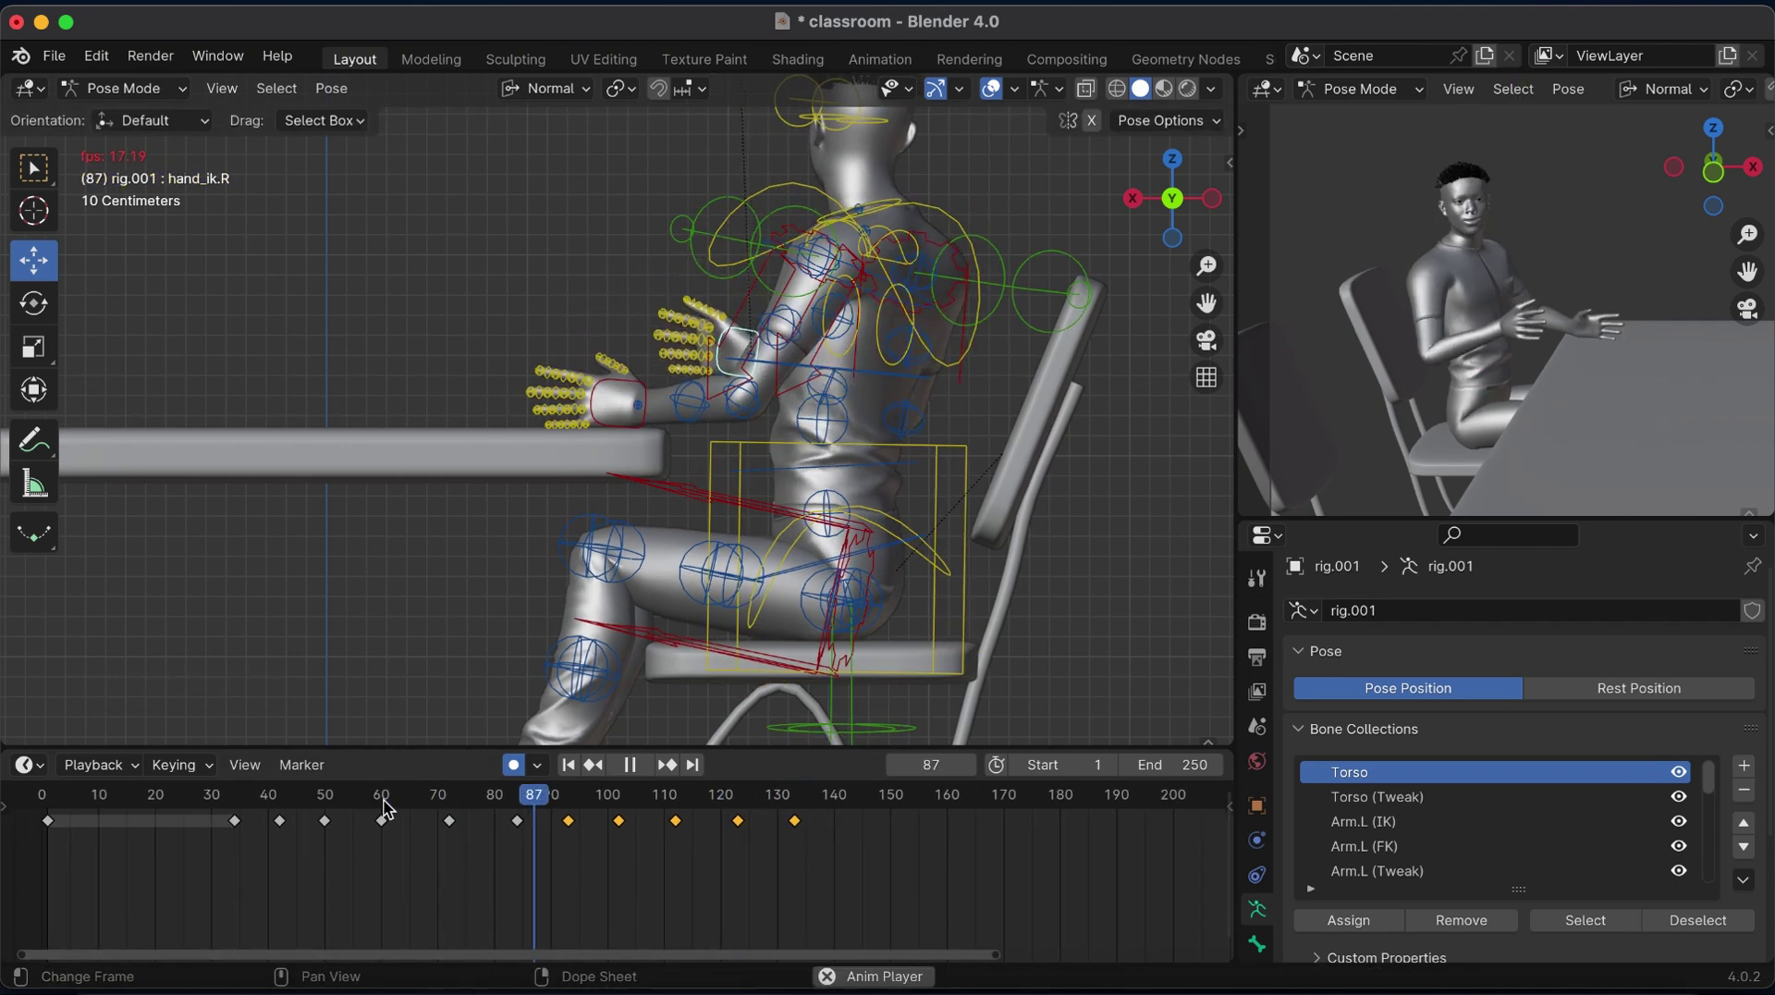
{"action": "key", "text": "space"}
Refine the frame 123 hand rotation on X and replay the wave.
{"action": "mouse_move", "coordinate": [739, 804]}
{"action": "left_mouse_down"}
{"action": "mouse_move", "coordinate": [690, 806]}
{"action": "mouse_move", "coordinate": [737, 804]}
{"action": "left_mouse_up"}
{"action": "left_click_drag", "start_coordinate": [730, 319], "coordinate": [656, 375]}
{"action": "key", "text": "r"}
{"action": "key", "text": "x"}
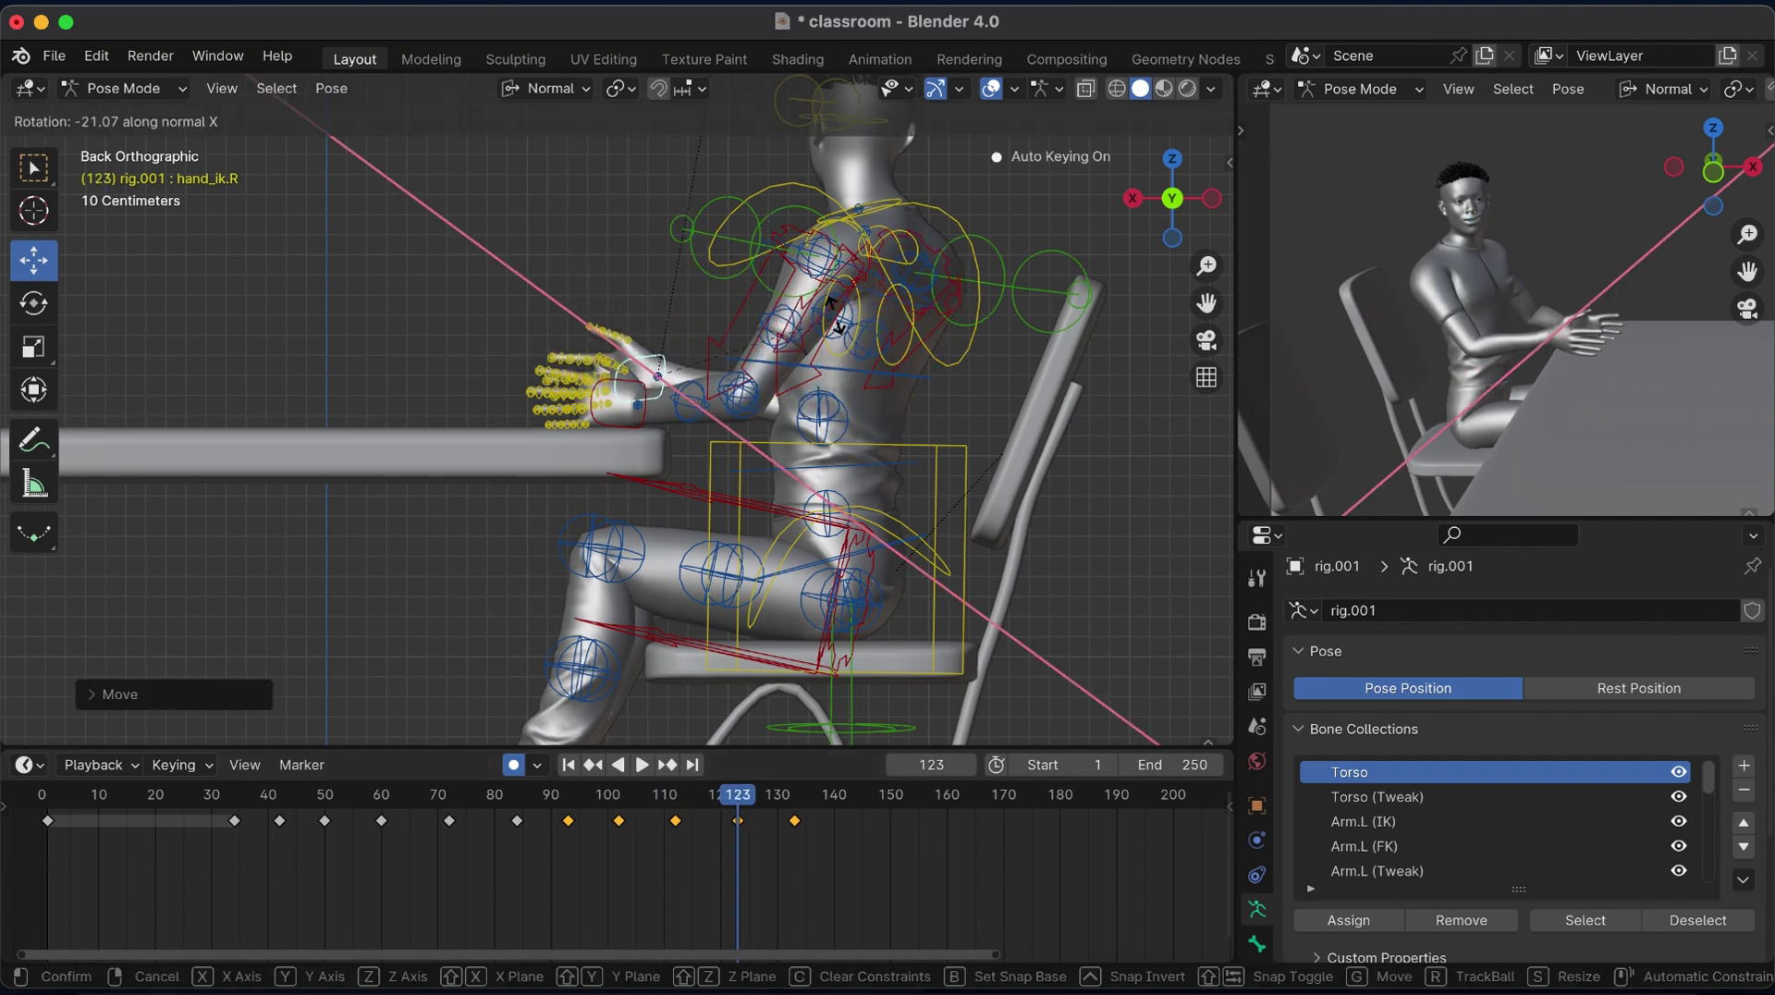
{"action": "left_click", "coordinate": [837, 319]}
{"action": "key", "text": "space"}
{"action": "key", "text": "space"}
On the last keyframe, lift the right hand and rotate it on Z and X.
{"action": "key", "text": "Up"}
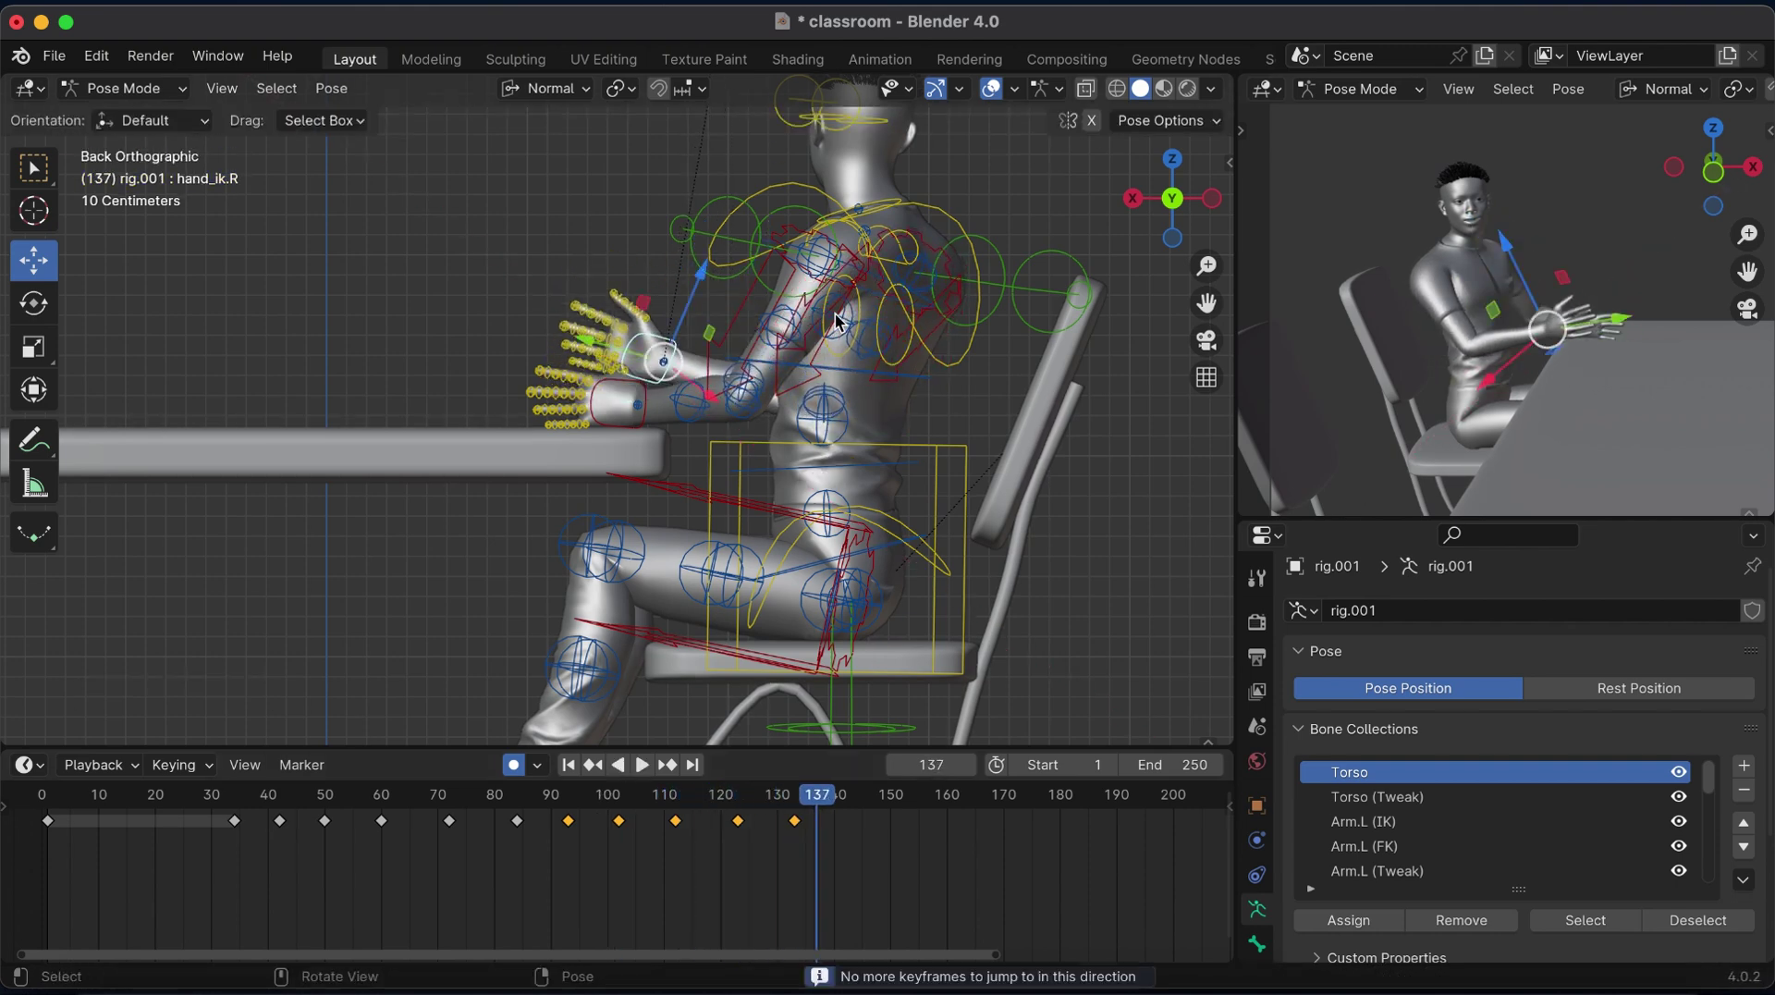
{"action": "key", "text": "g"}
{"action": "left_click", "coordinate": [860, 379]}
{"action": "key", "text": "r"}
{"action": "key", "text": "z"}
{"action": "key", "text": "Escape"}
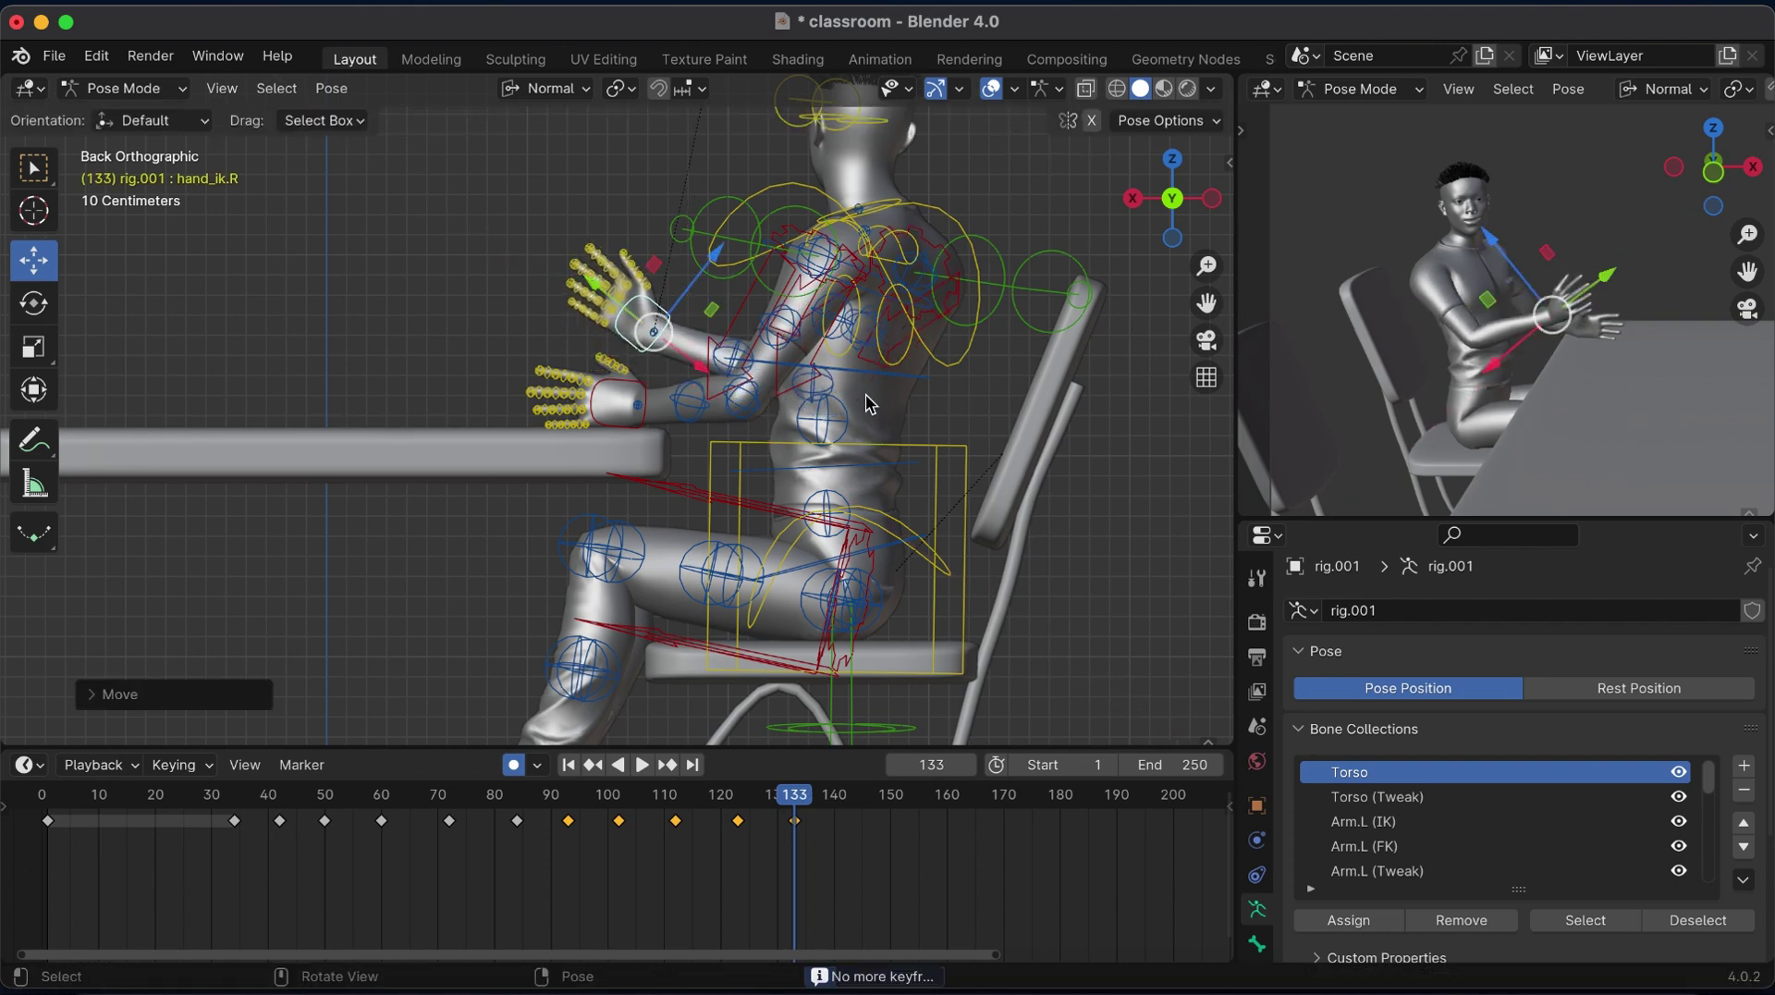
{"action": "key", "text": "r"}
{"action": "key", "text": "z"}
{"action": "left_click", "coordinate": [857, 374]}
{"action": "key", "text": "r"}
{"action": "key", "text": "x"}
{"action": "left_click", "coordinate": [885, 320]}
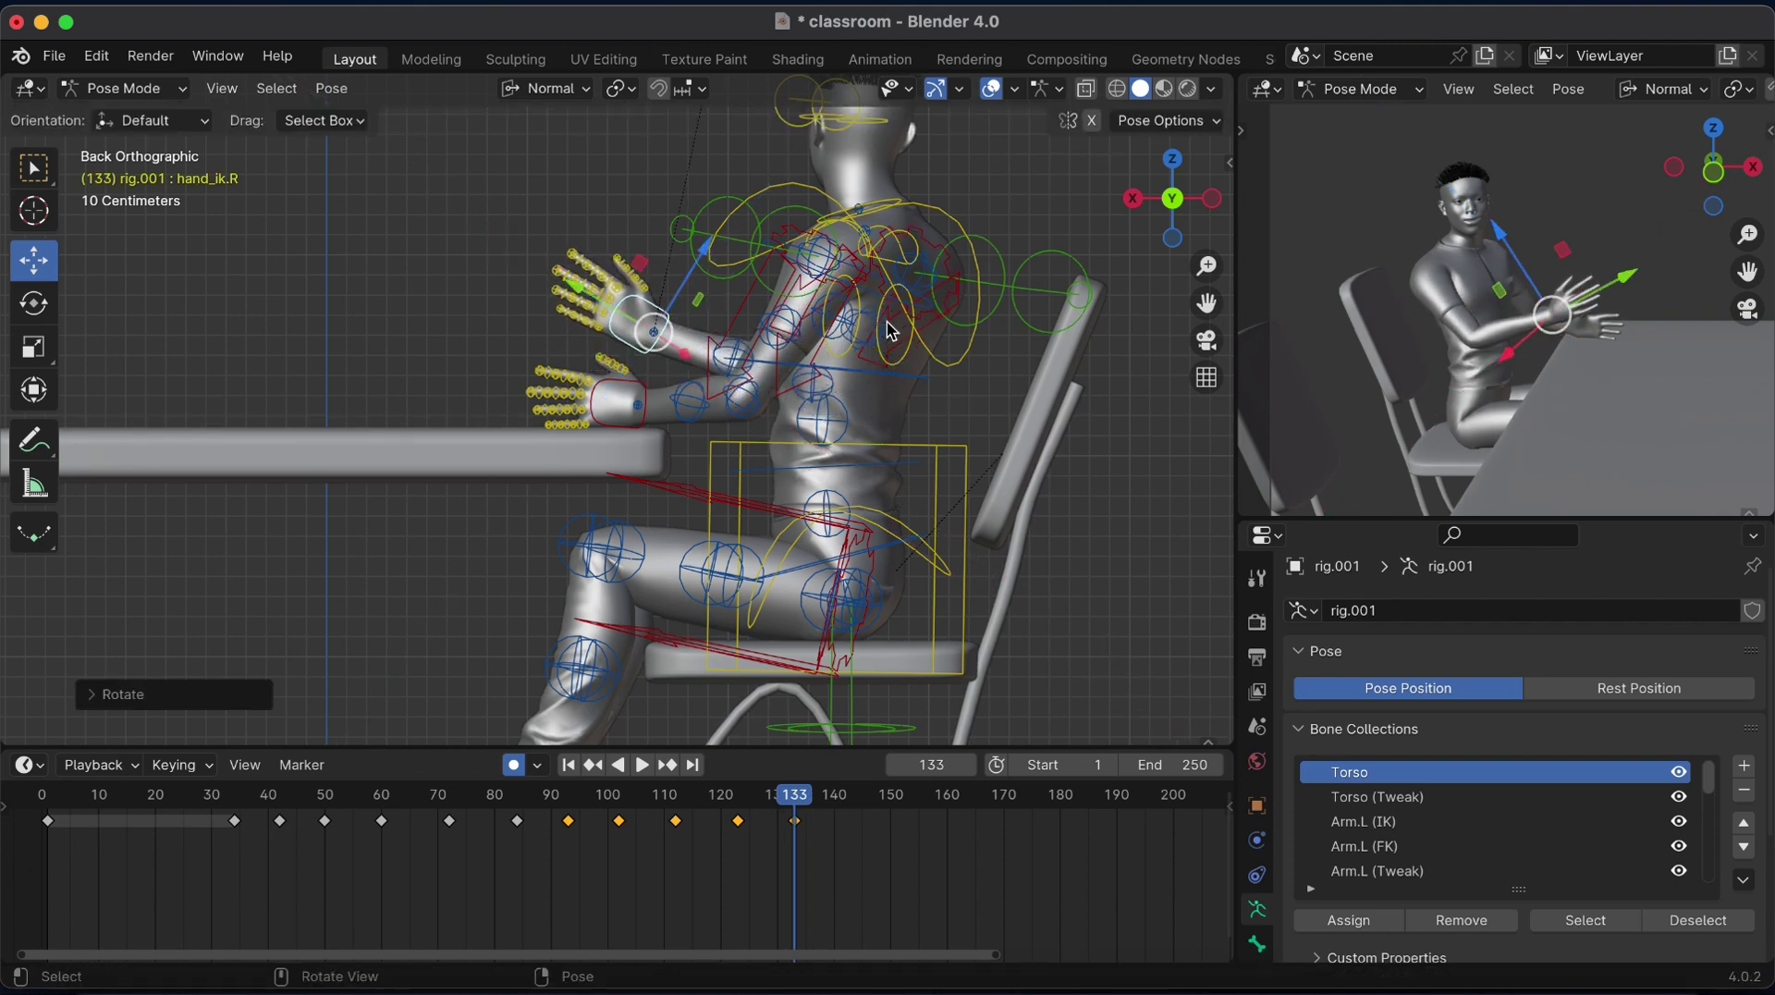
{"action": "left_click", "coordinate": [903, 377]}
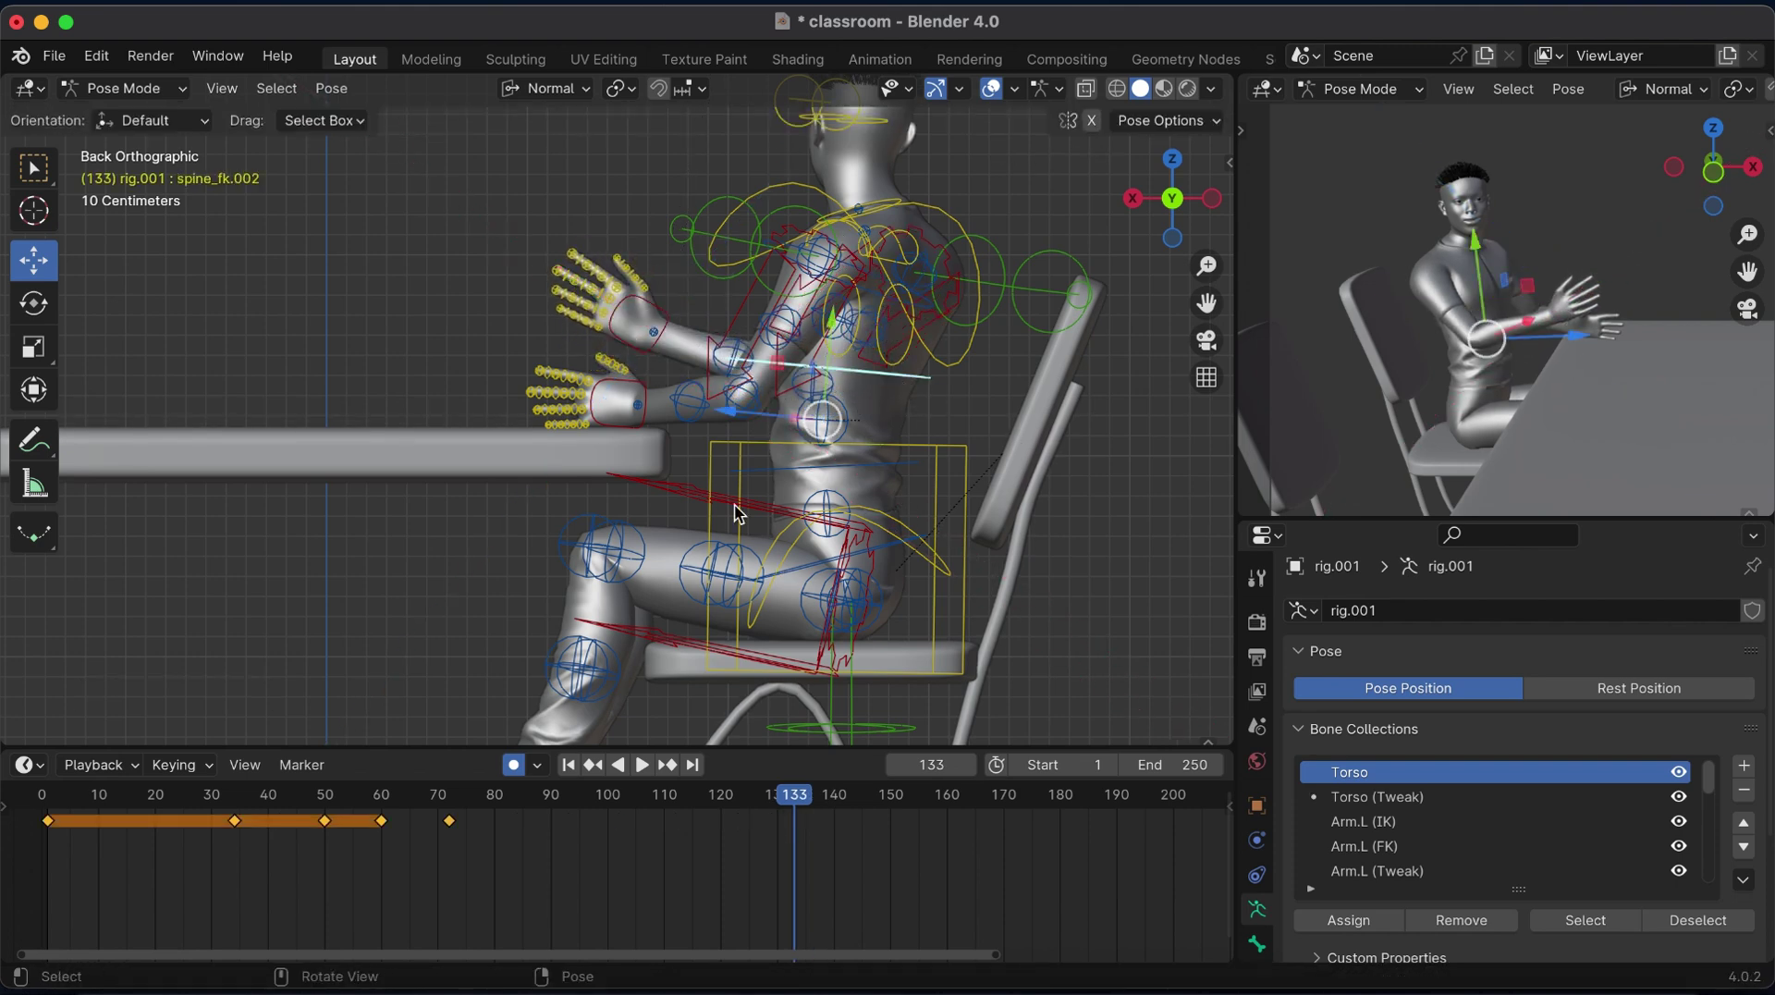
Return to frame 71, bring Peter's head into view and select only the head bone.
{"action": "left_click", "coordinate": [445, 799]}
{"action": "left_click_drag", "start_coordinate": [1206, 303], "coordinate": [1174, 460]}
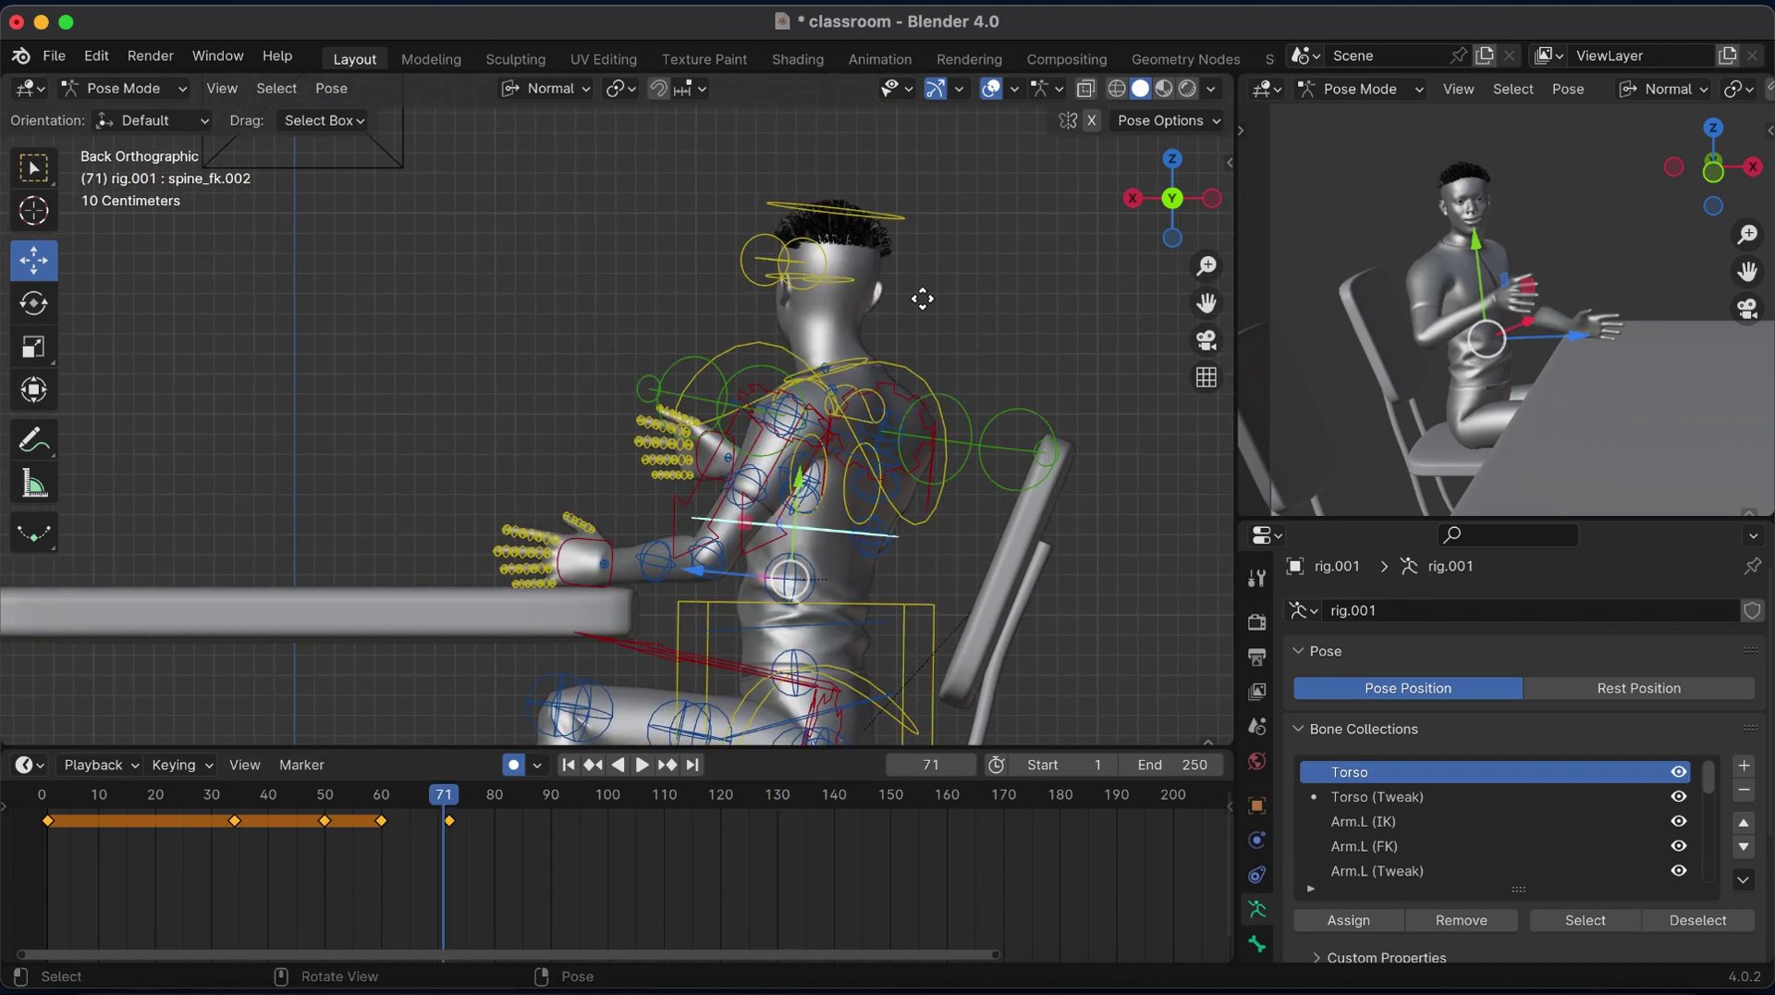
{"action": "left_click", "coordinate": [883, 231]}
{"action": "key", "text": "Right"}
{"action": "key", "text": "a"}
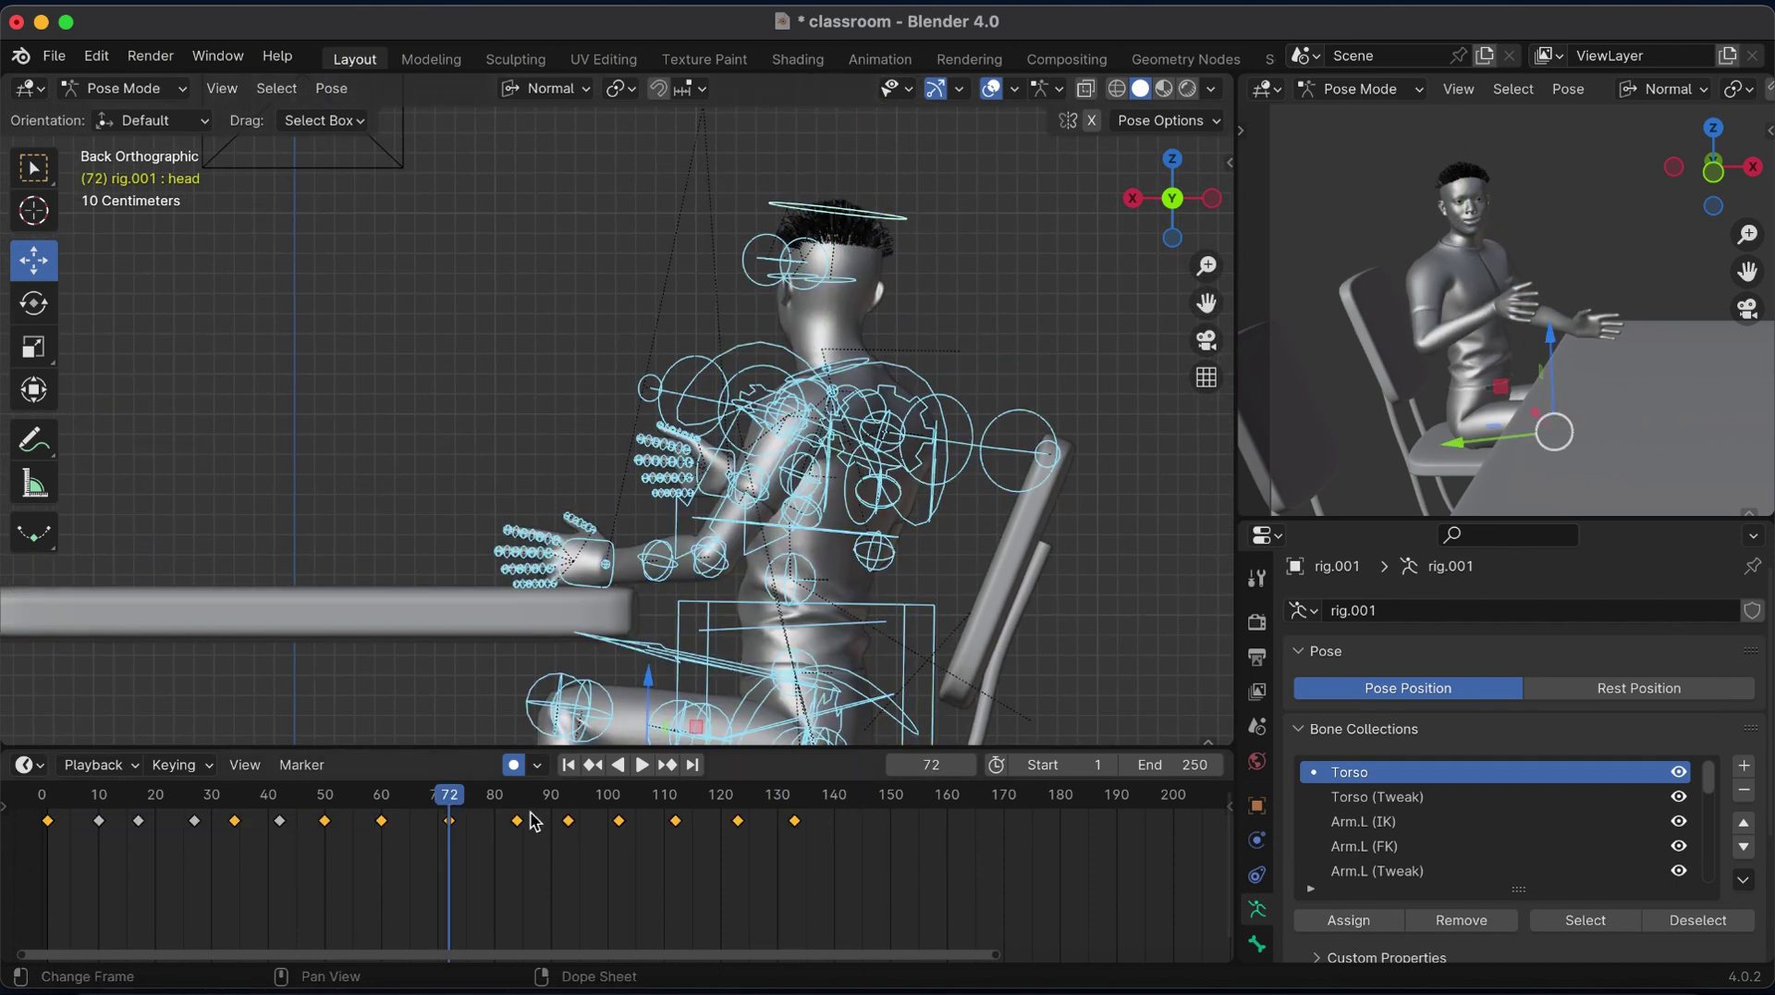
{"action": "left_click", "coordinate": [858, 221]}
Key a head turn at frame 85.
{"action": "key", "text": "Right"}
{"action": "key", "text": "Right"}
{"action": "key", "text": "Right"}
{"action": "key", "text": "r"}
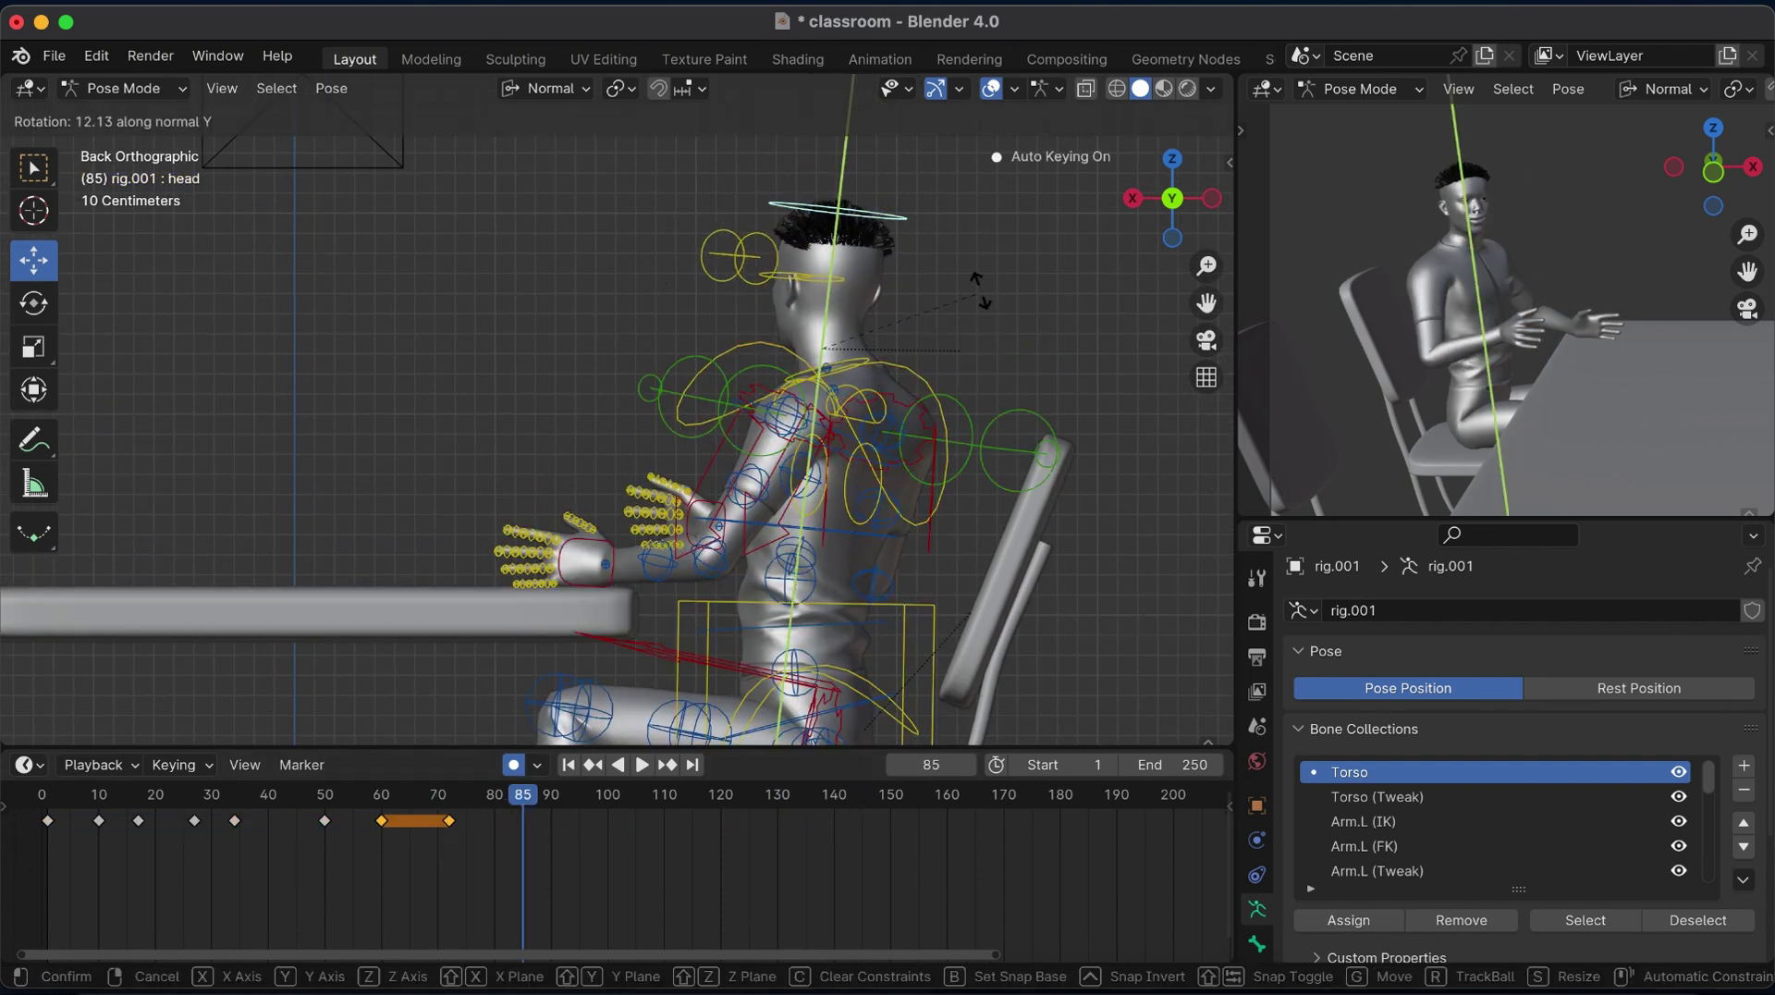
{"action": "left_click", "coordinate": [1039, 282]}
{"action": "key", "text": "r"}
{"action": "key", "text": "x"}
{"action": "key", "text": "Escape"}
Rotate the head on the X axis to key its pose at frame 98.
{"action": "key", "text": "Right"}
{"action": "key", "text": "Right"}
{"action": "key", "text": "Right"}
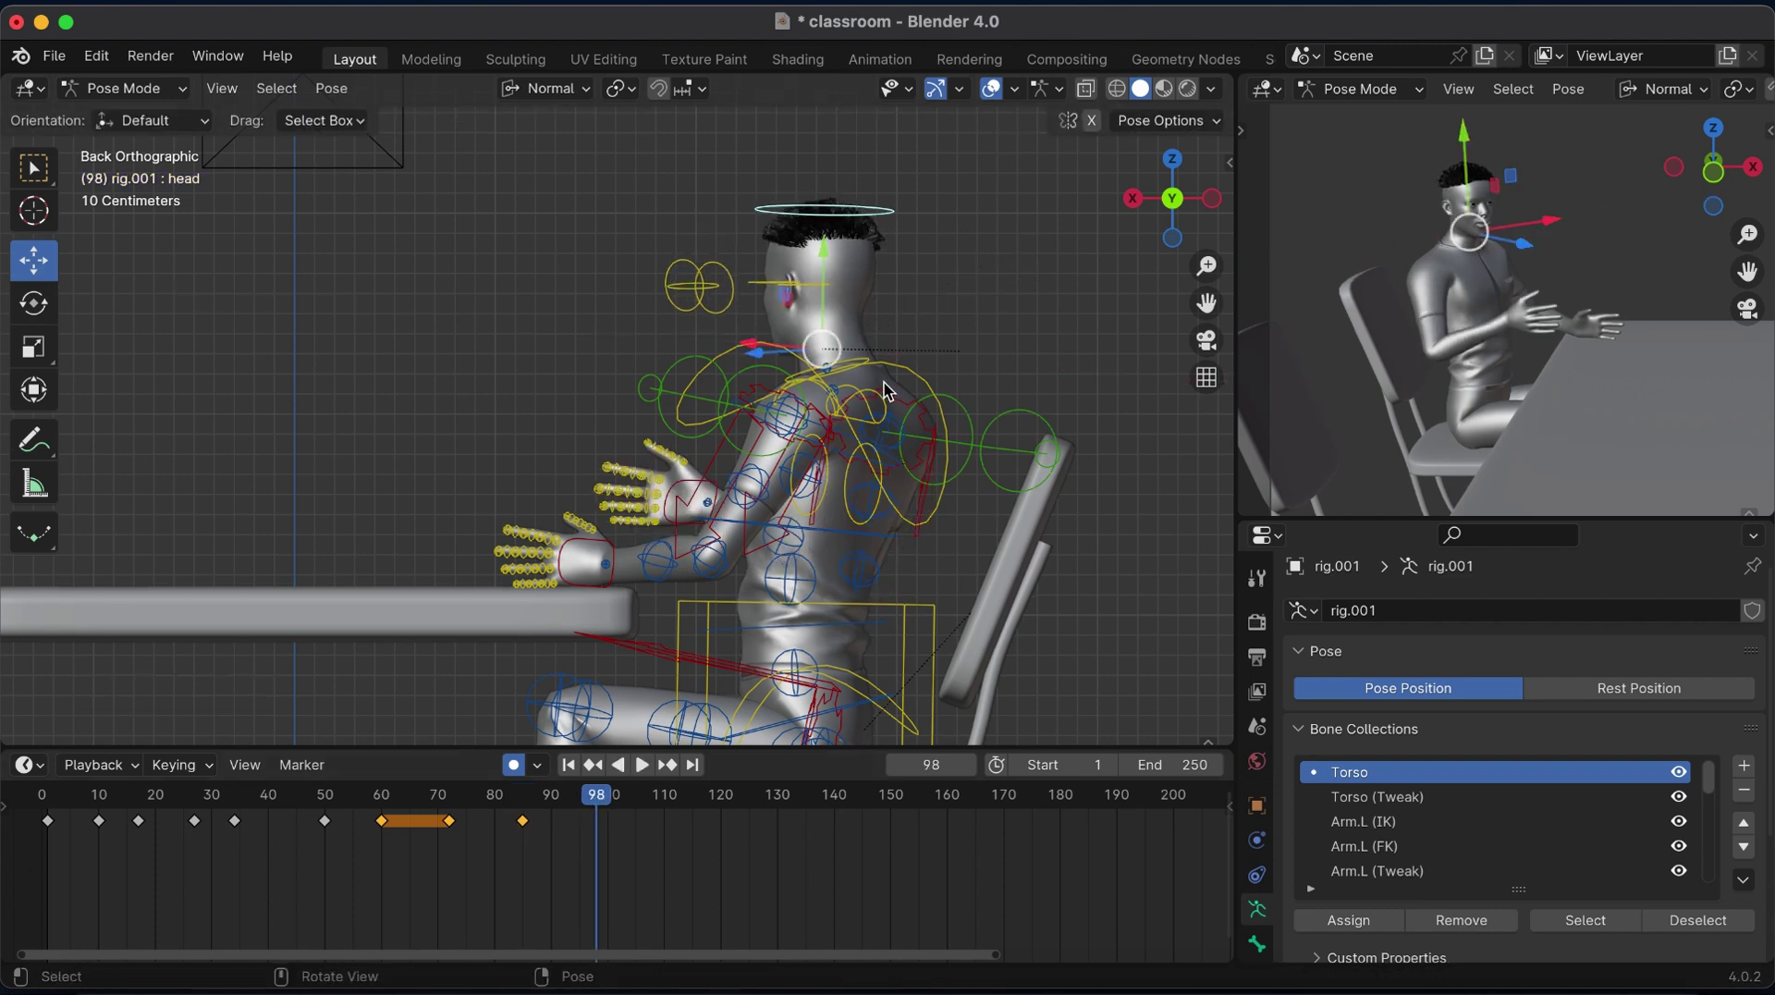
{"action": "key", "text": "r"}
{"action": "key", "text": "x"}
{"action": "left_click", "coordinate": [895, 402]}
Go back to the frame 98 keyframe and show the camera view in the side viewport.
{"action": "key", "text": "Right"}
{"action": "key", "text": "Right"}
{"action": "key", "text": "Right"}
{"action": "key", "text": "r"}
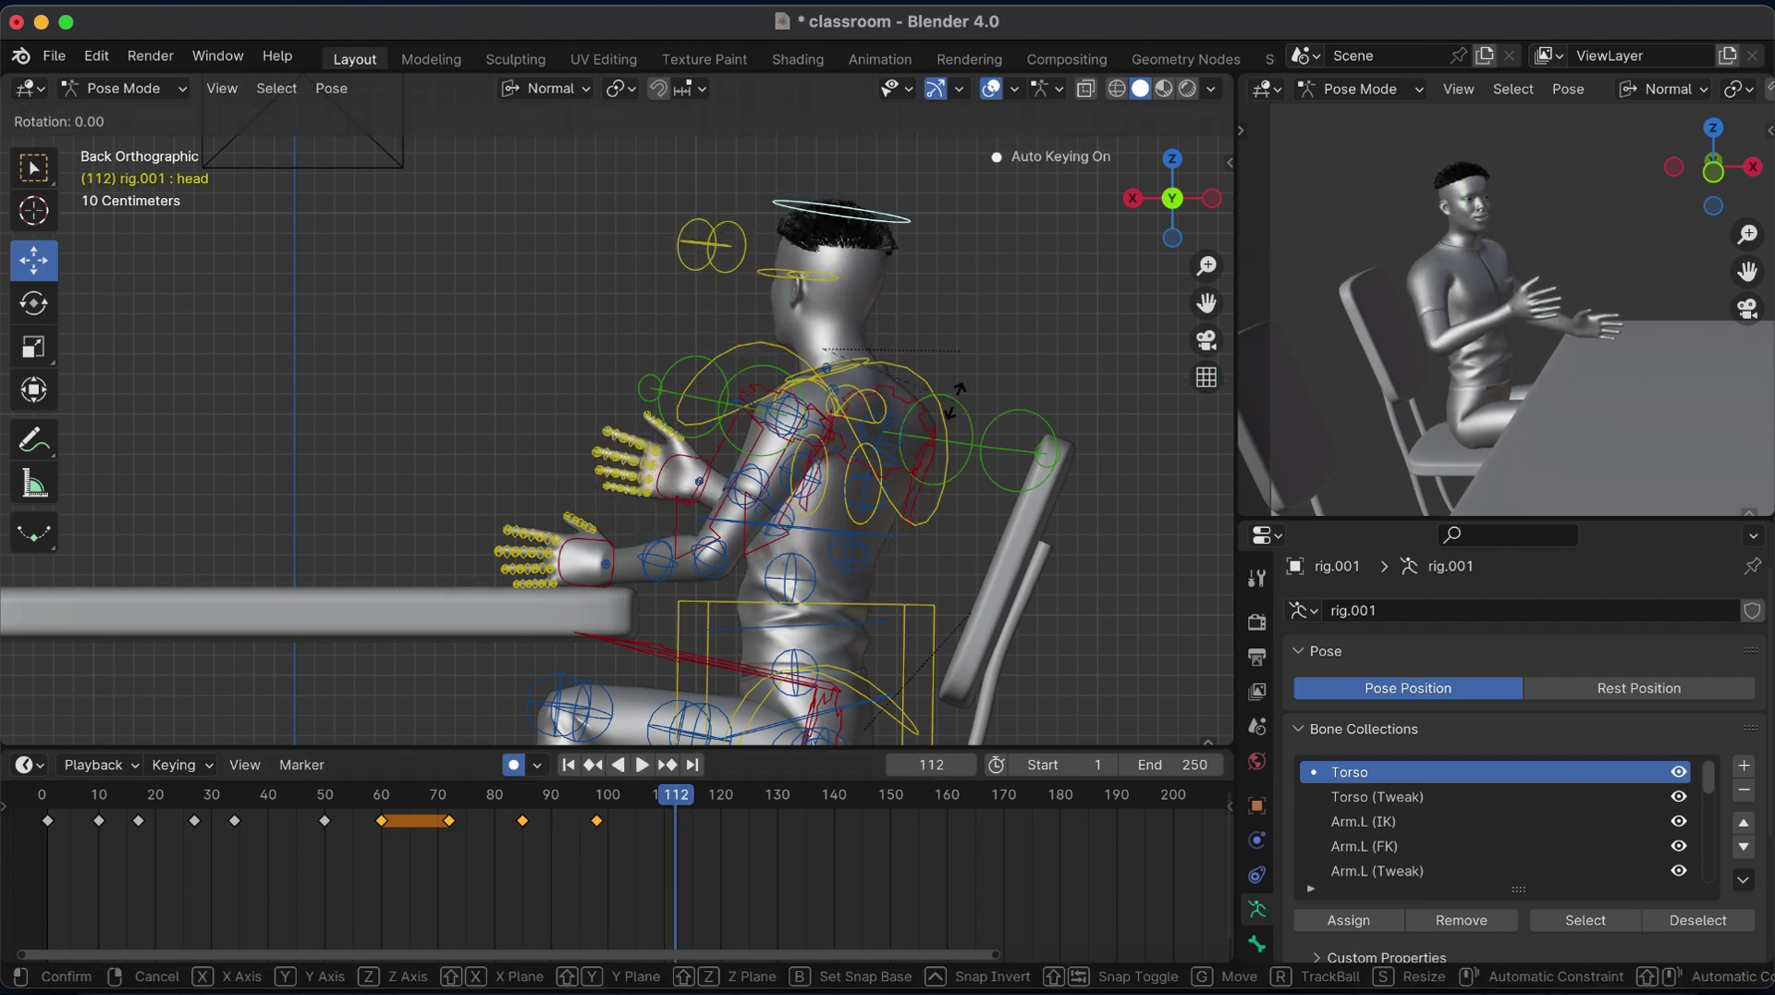
{"action": "key", "text": "Escape"}
{"action": "key", "text": "Down"}
{"action": "key", "text": "Down"}
{"action": "key", "text": "Up"}
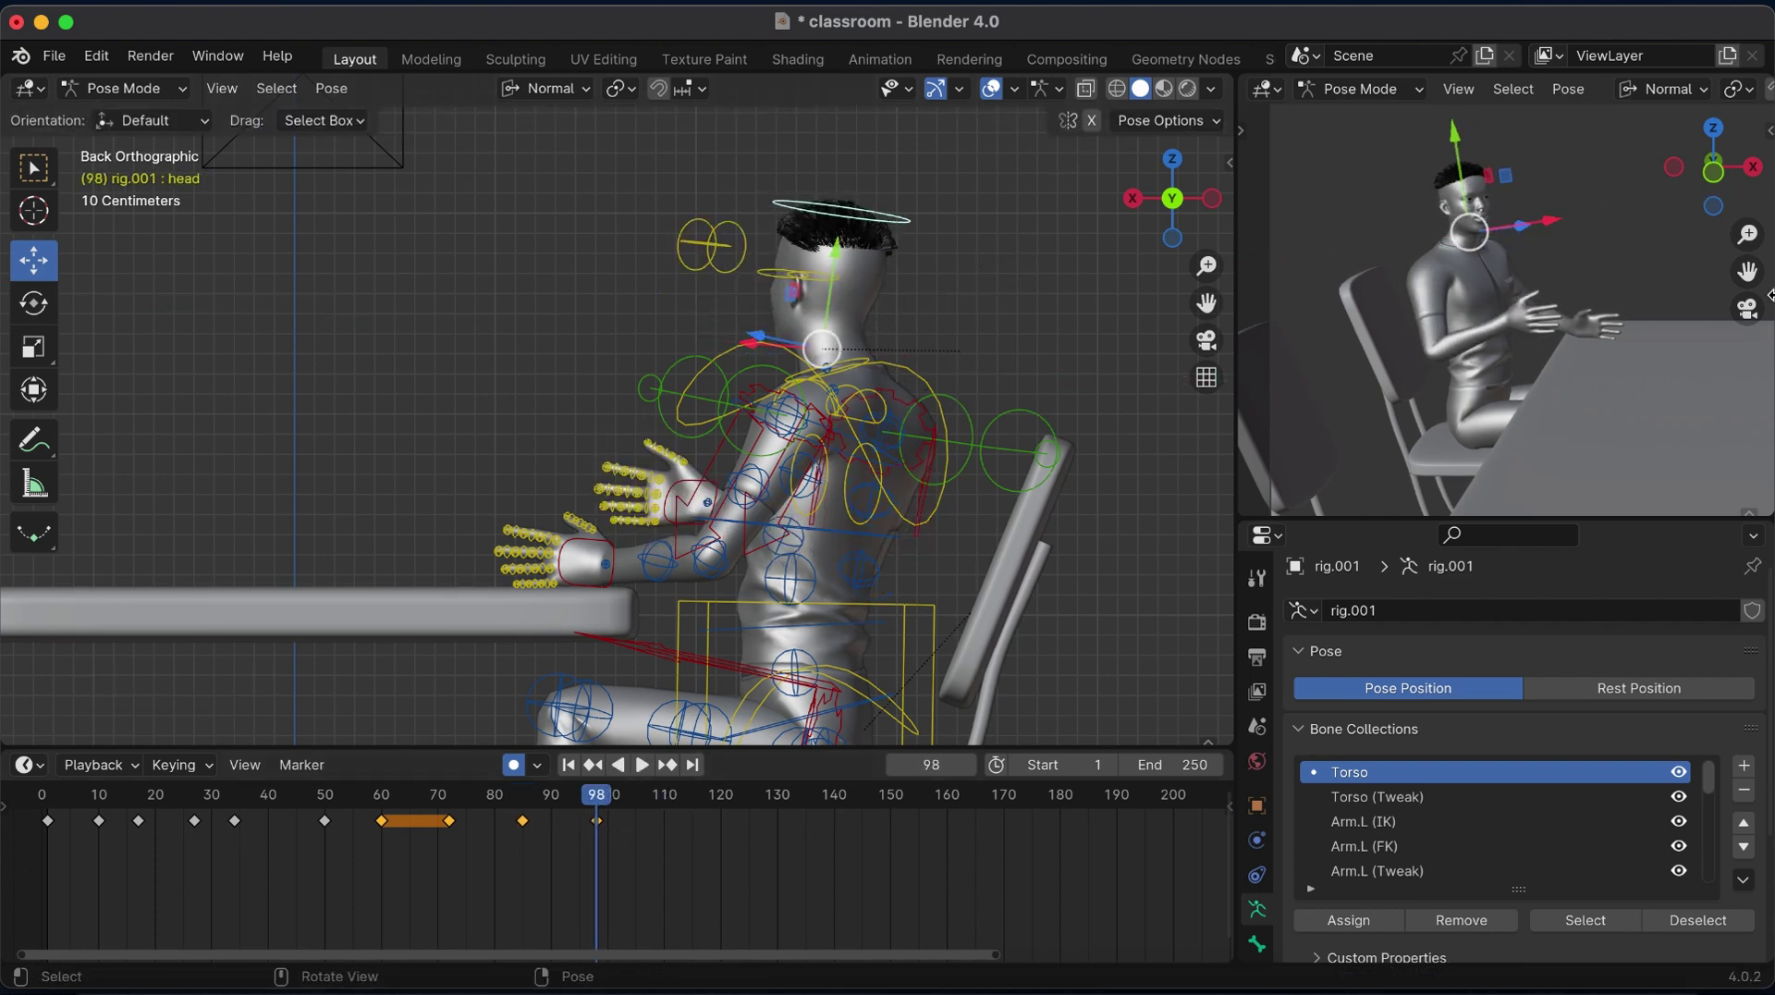
{"action": "left_click", "coordinate": [1747, 308]}
{"action": "middle_click_drag", "start_coordinate": [1572, 370], "coordinate": [1424, 221]}
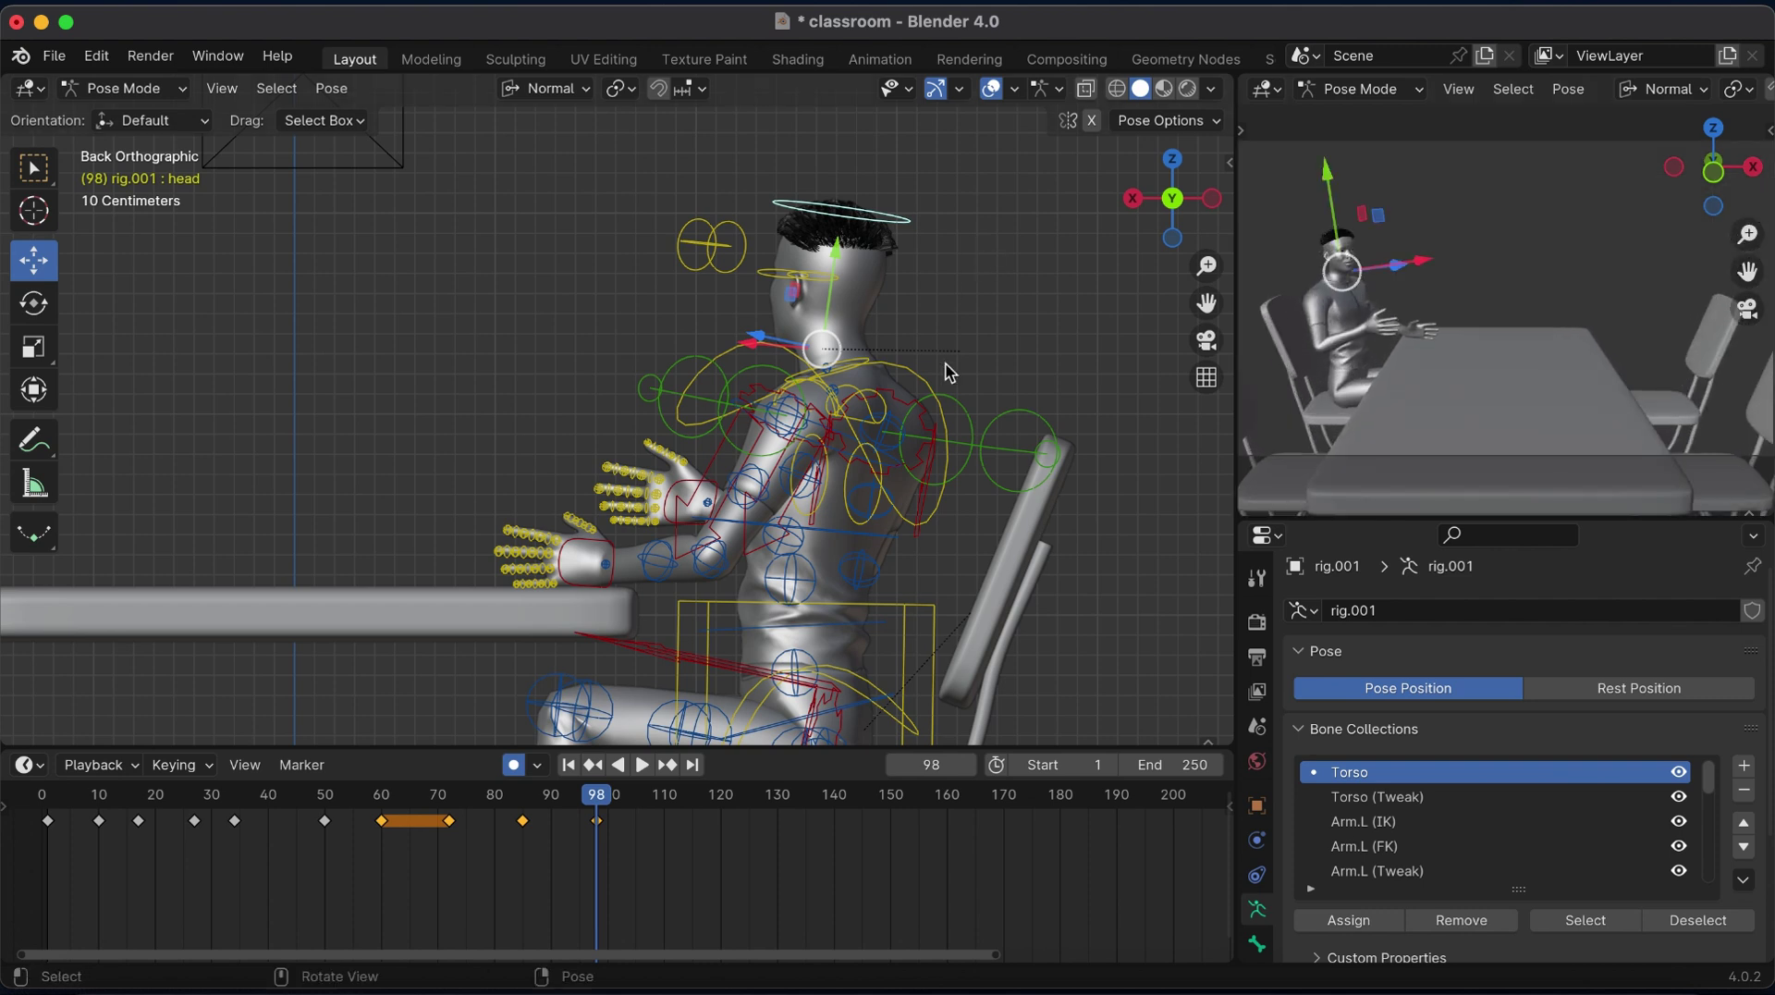
Rotate the head around the Y axis to set it upright.
{"action": "key", "text": "r"}
{"action": "key", "text": "y"}
{"action": "left_click", "coordinate": [913, 311]}
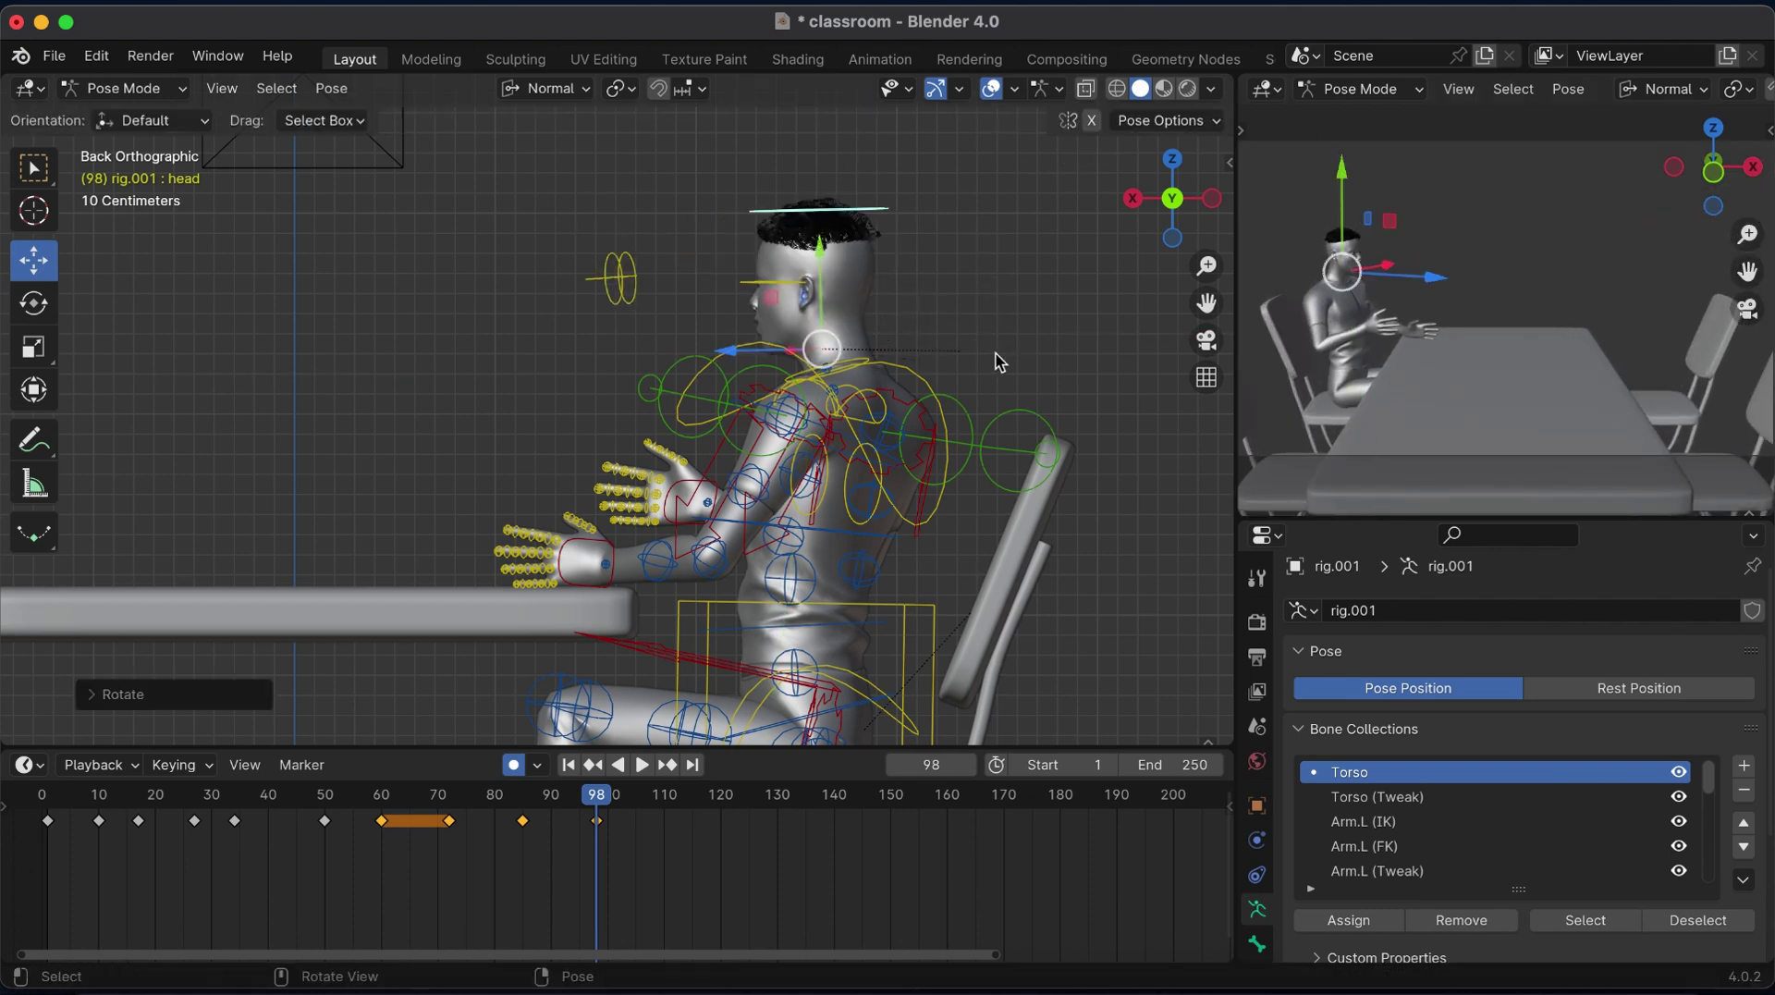
{"action": "key", "text": "r"}
{"action": "key", "text": "y"}
{"action": "left_click", "coordinate": [992, 350]}
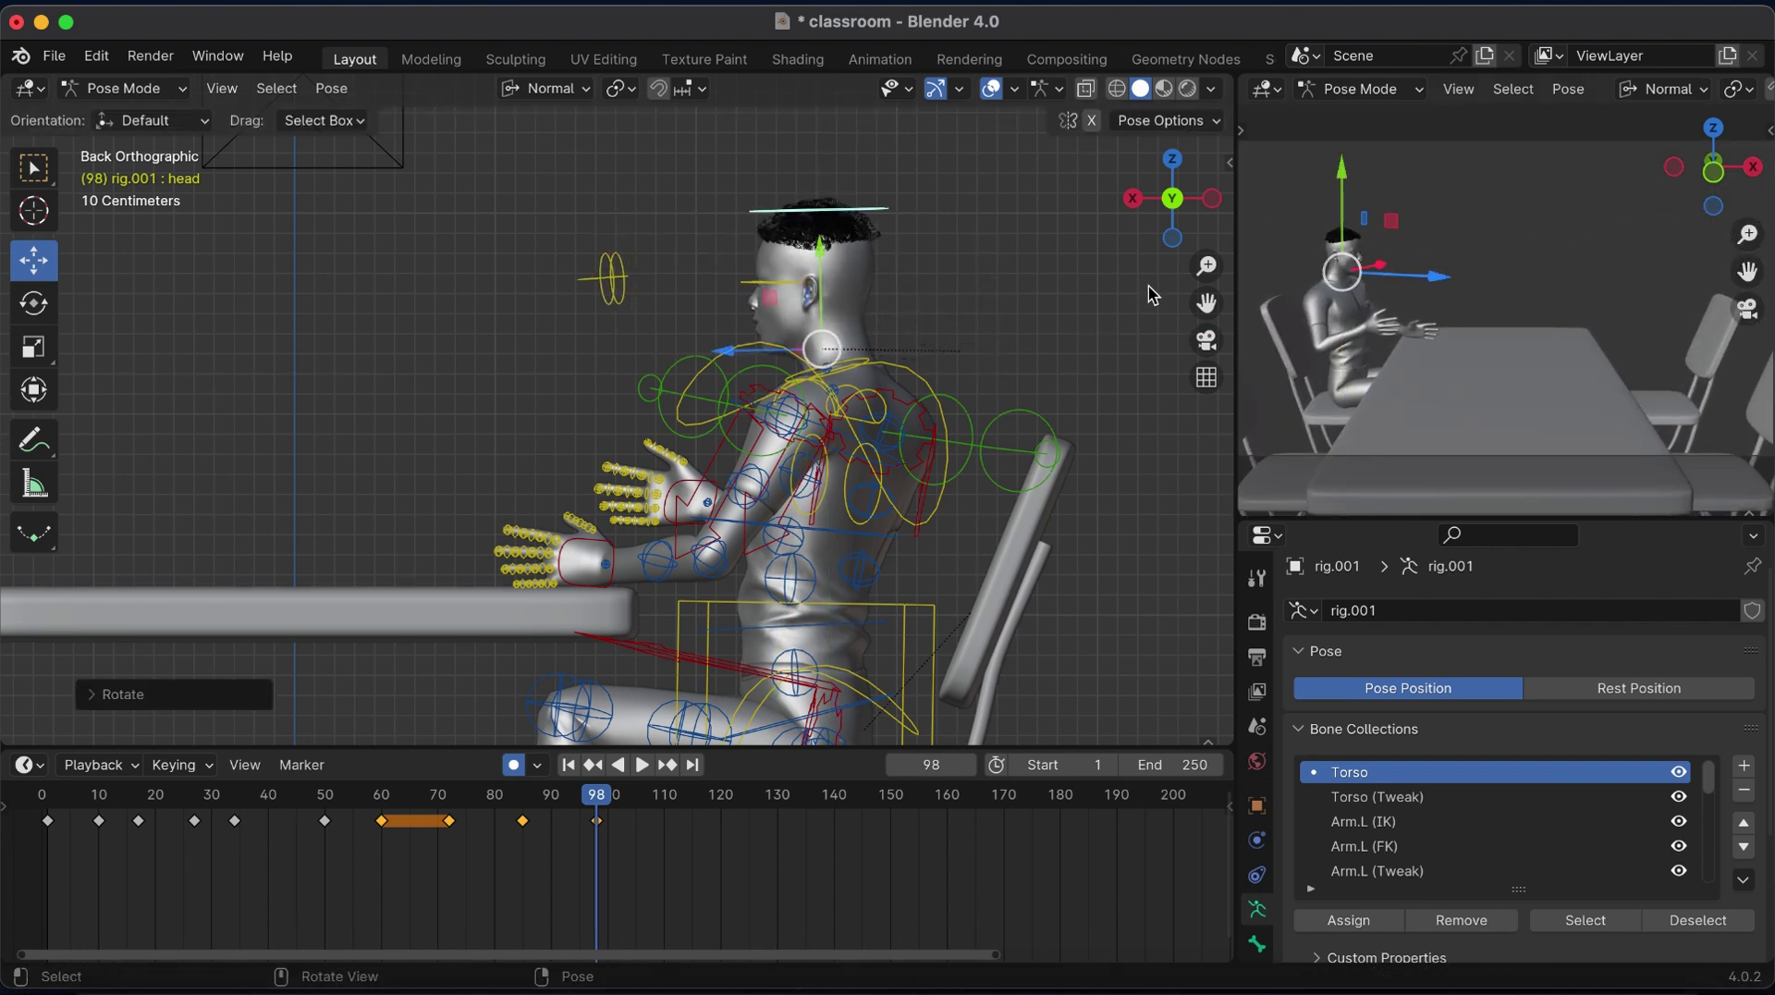
{"action": "key", "text": "r"}
{"action": "key", "text": "y"}
{"action": "key", "text": "Escape"}
Key an X-axis head turn at frame 106 and reselect only the head bone.
{"action": "left_click", "coordinate": [672, 799]}
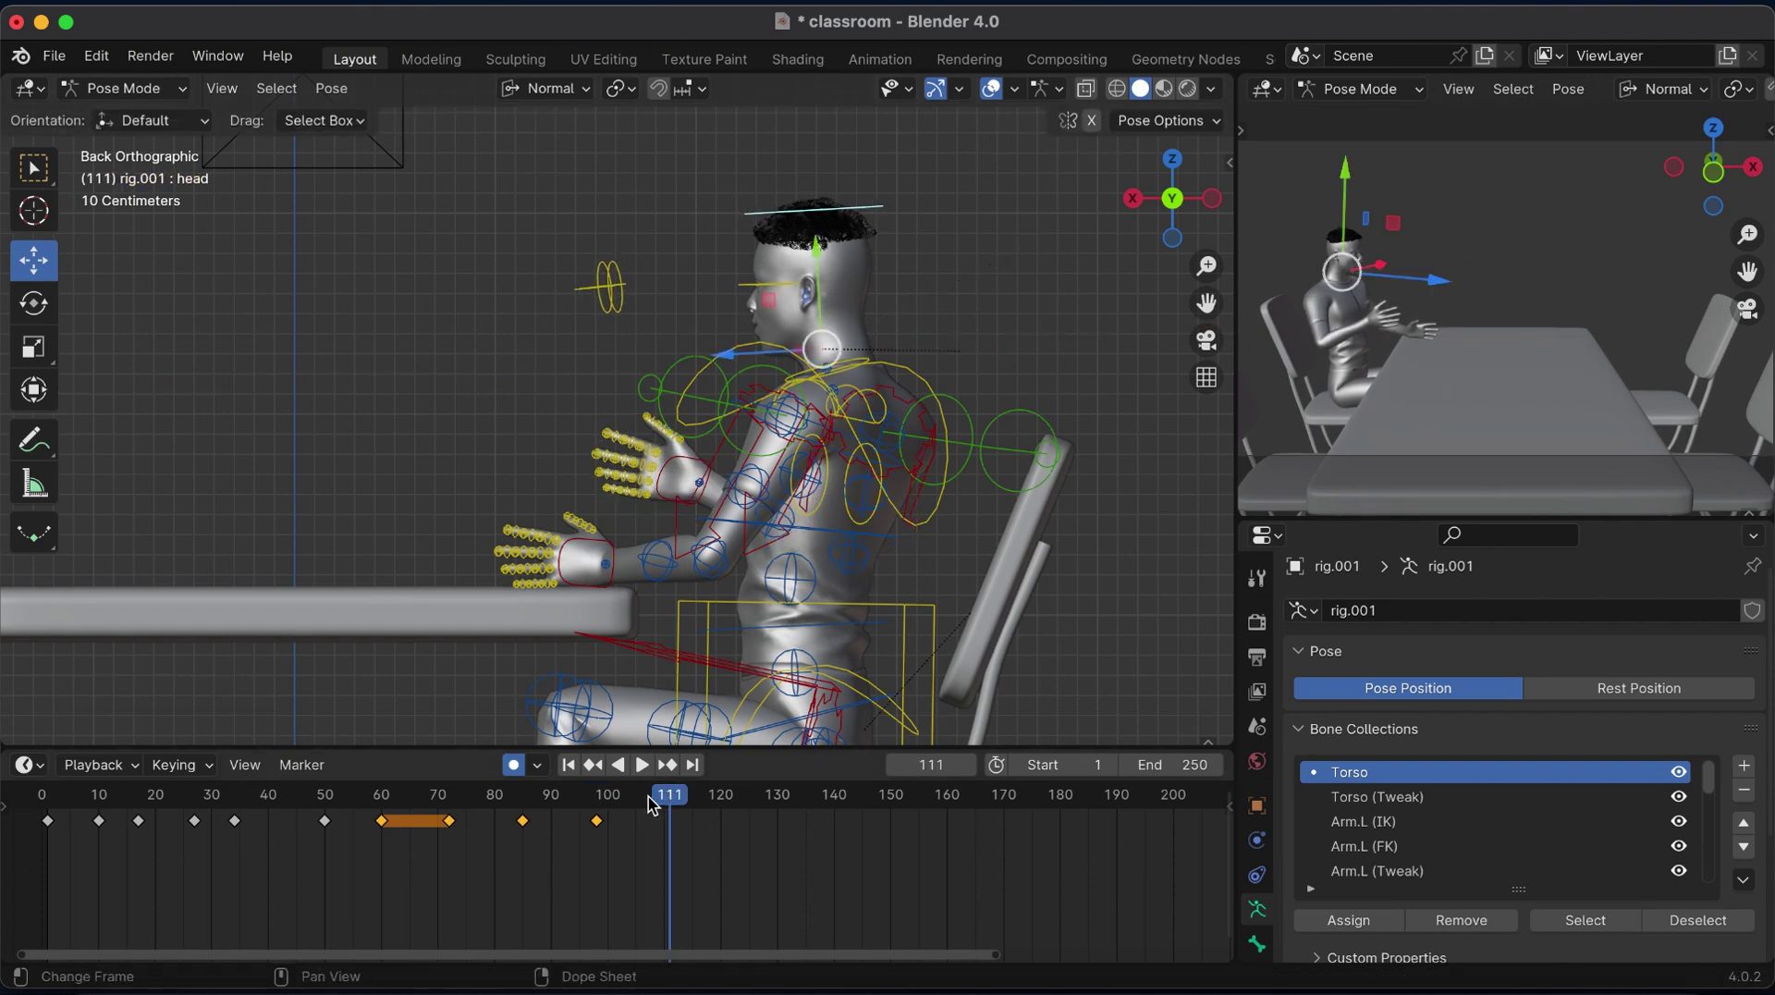
{"action": "left_click", "coordinate": [642, 799]}
{"action": "key", "text": "r"}
{"action": "key", "text": "x"}
{"action": "left_click", "coordinate": [869, 216]}
{"action": "key", "text": "a"}
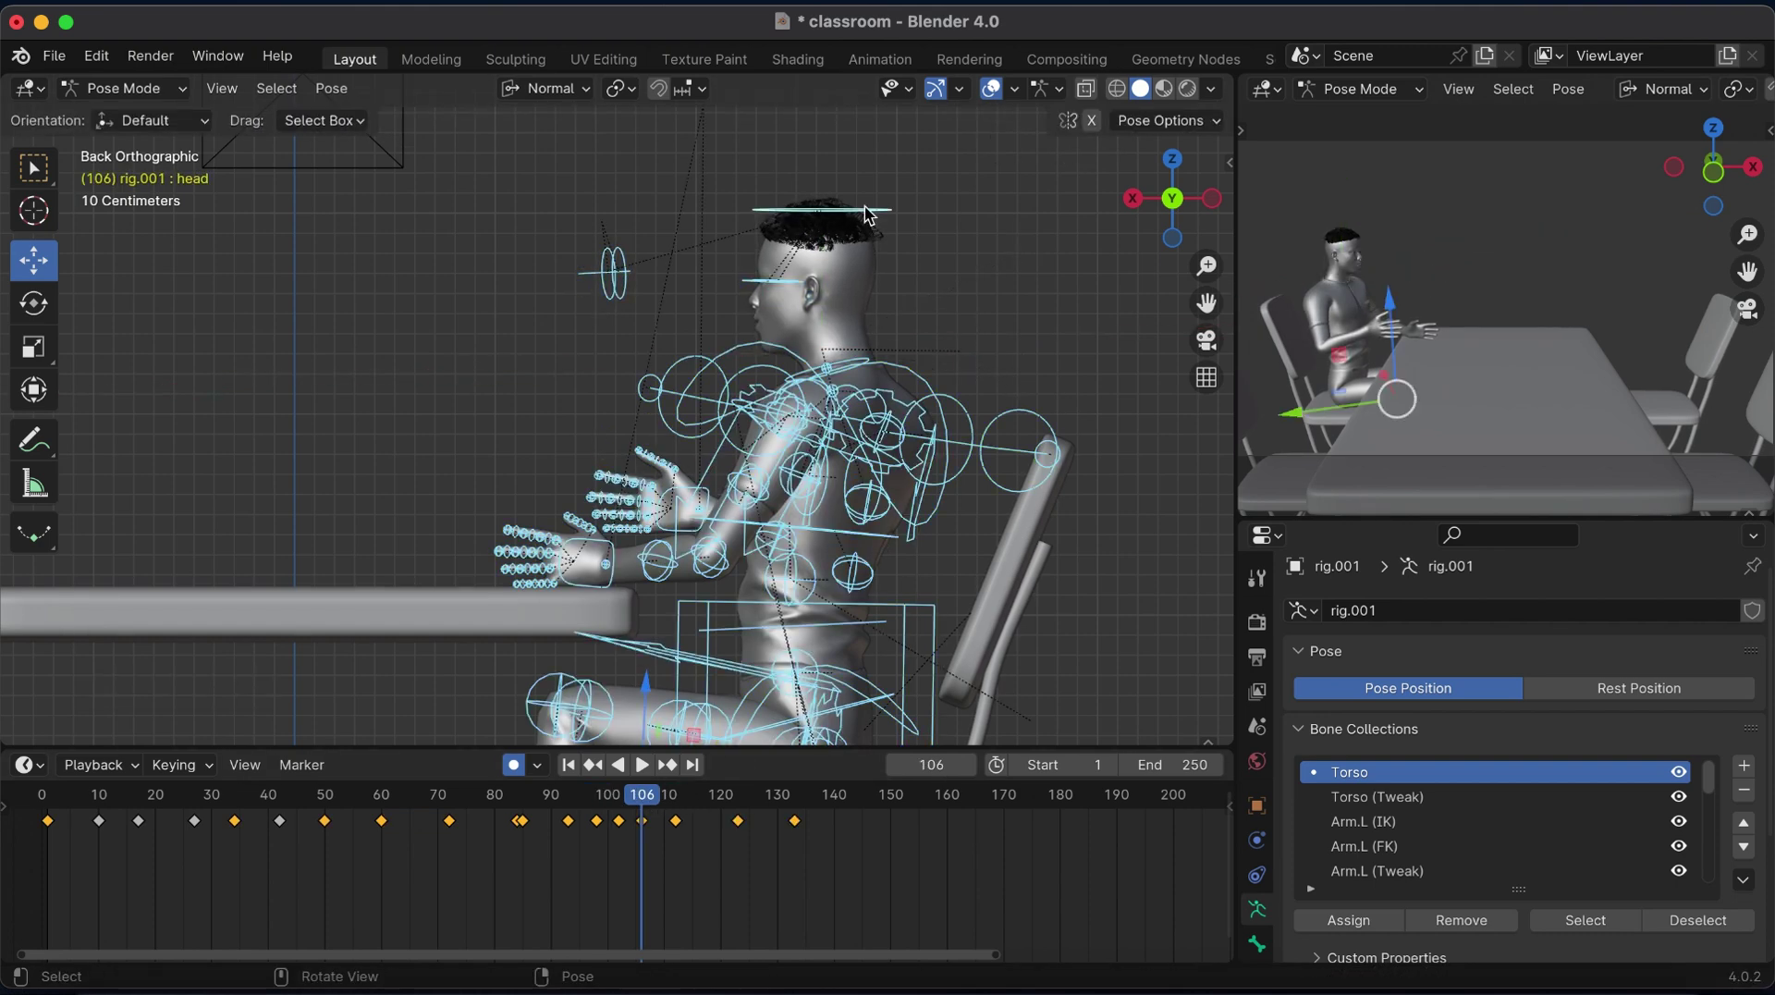
{"action": "left_click", "coordinate": [869, 216]}
Key a Y-axis head turn and tilt at frame 119, then play it back.
{"action": "left_click", "coordinate": [715, 795]}
{"action": "key", "text": "r"}
{"action": "key", "text": "y"}
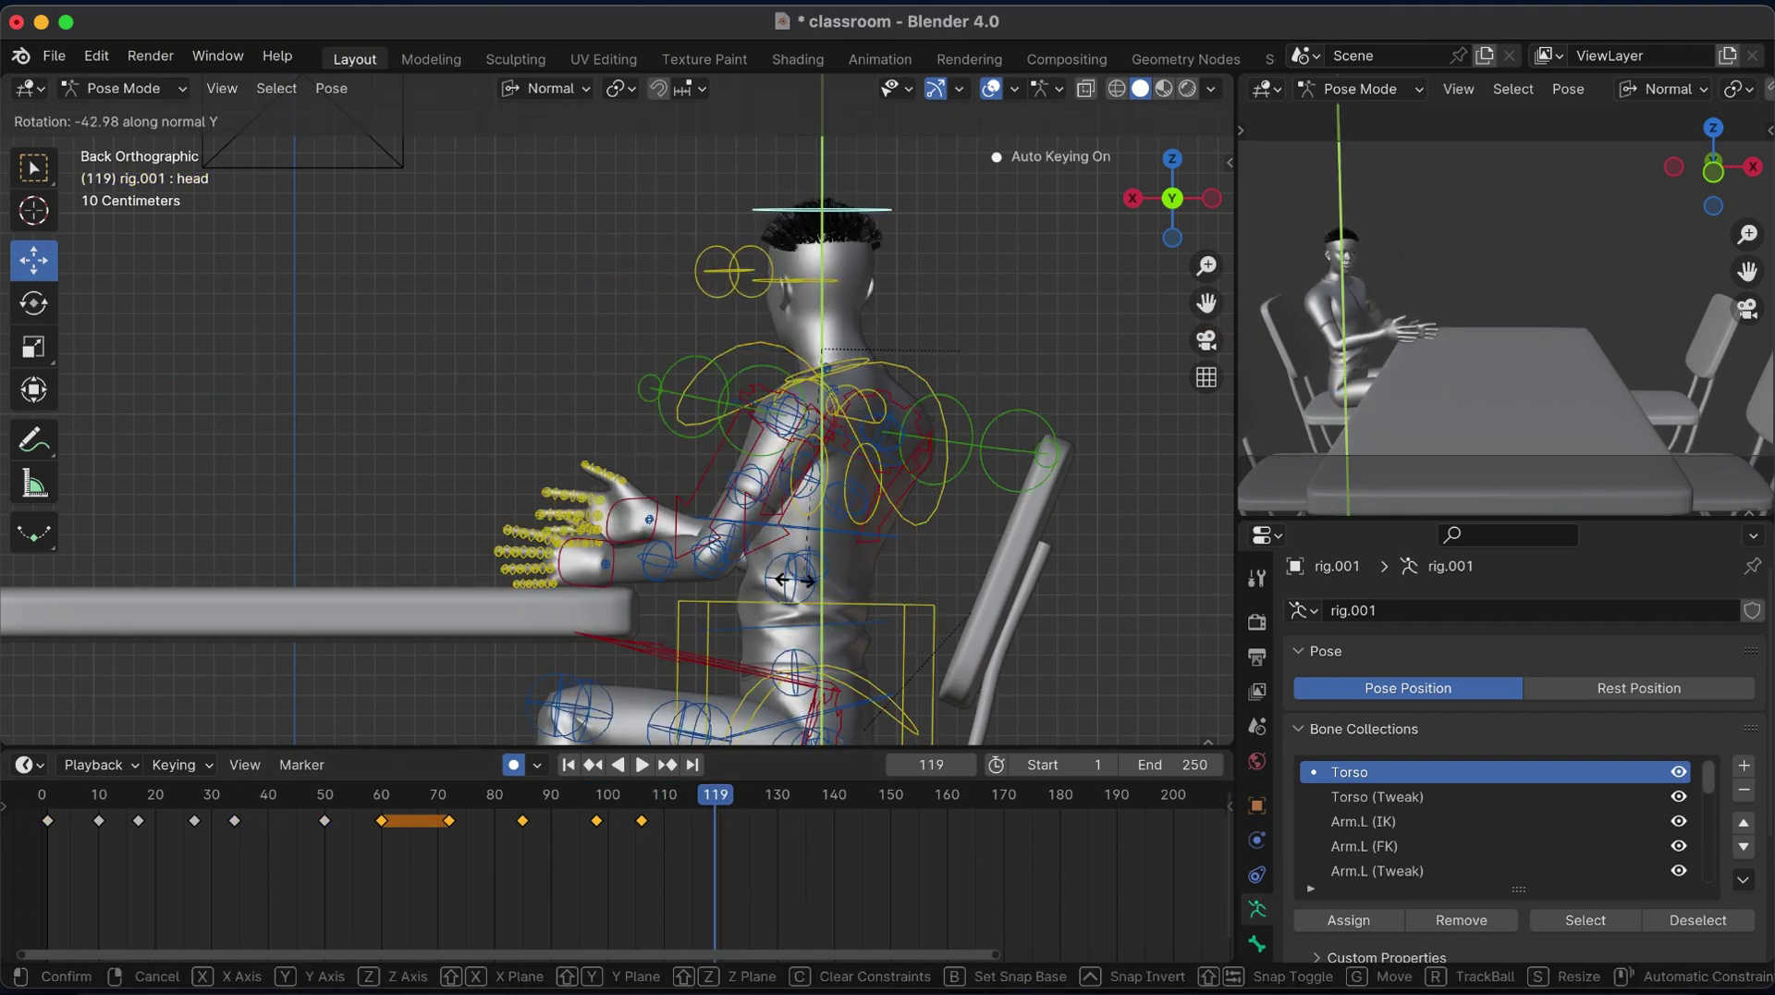
{"action": "left_click", "coordinate": [781, 585]}
{"action": "key", "text": "r"}
{"action": "key", "text": "y"}
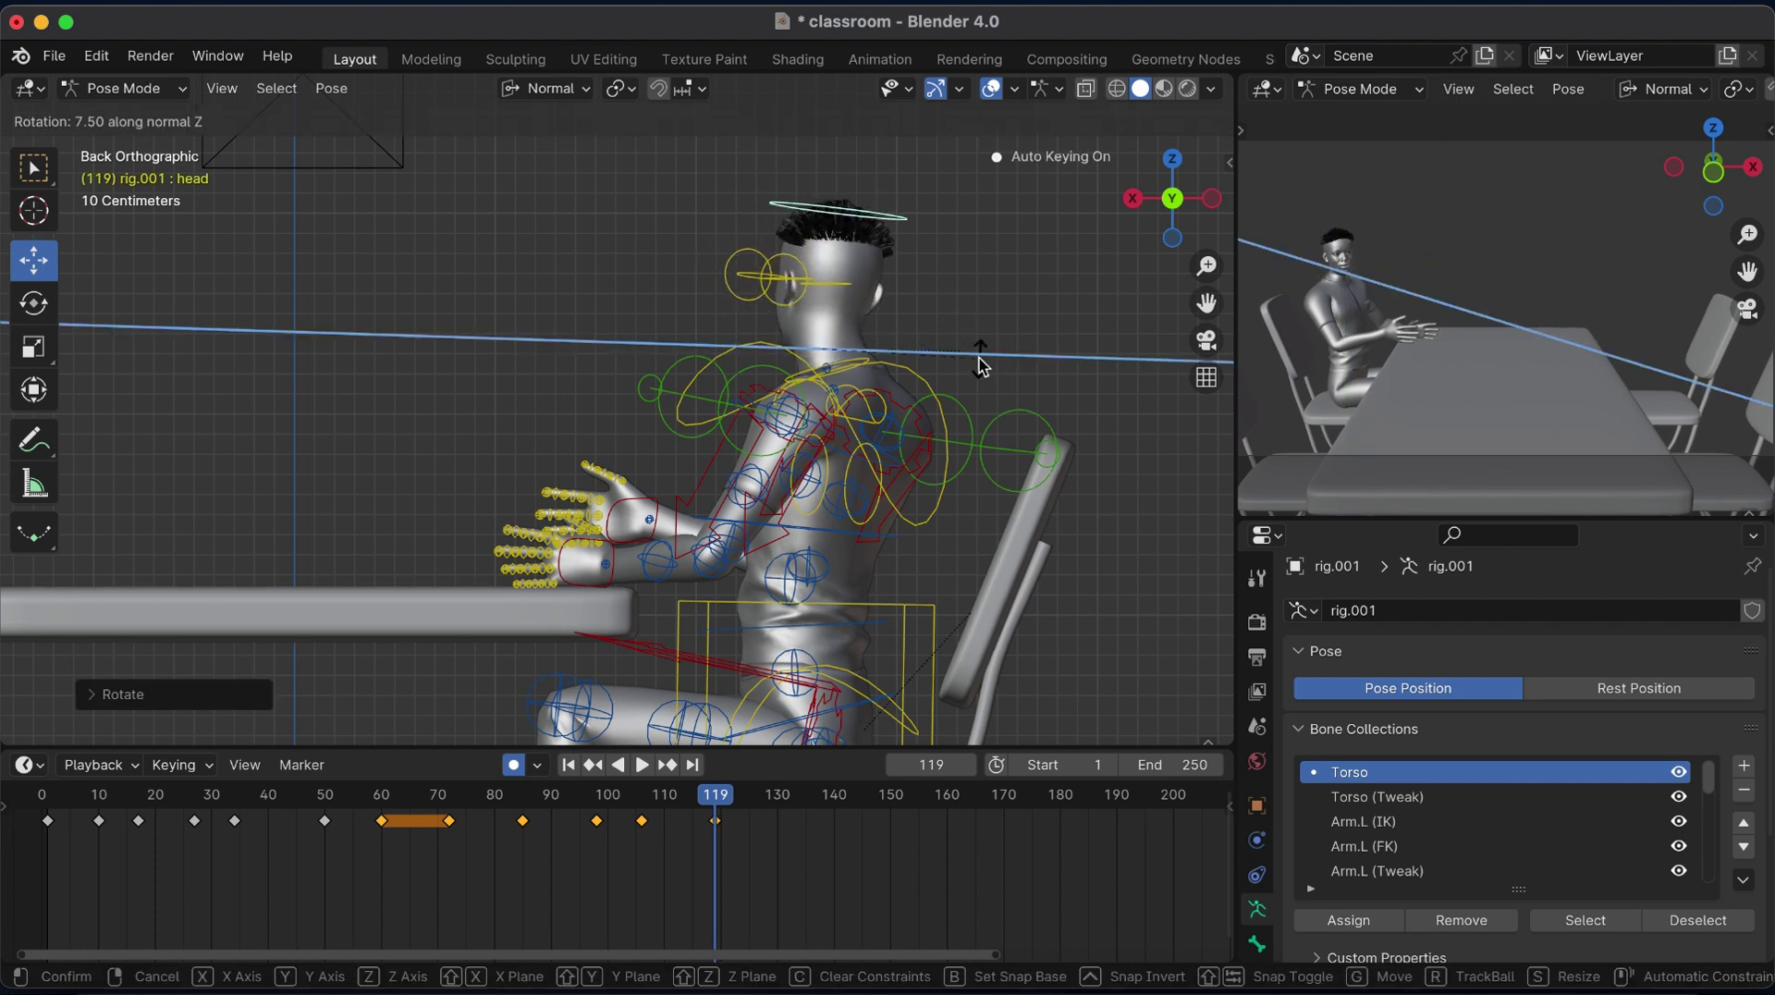
{"action": "key", "text": "Return"}
{"action": "left_click", "coordinate": [616, 802]}
{"action": "key", "text": "space"}
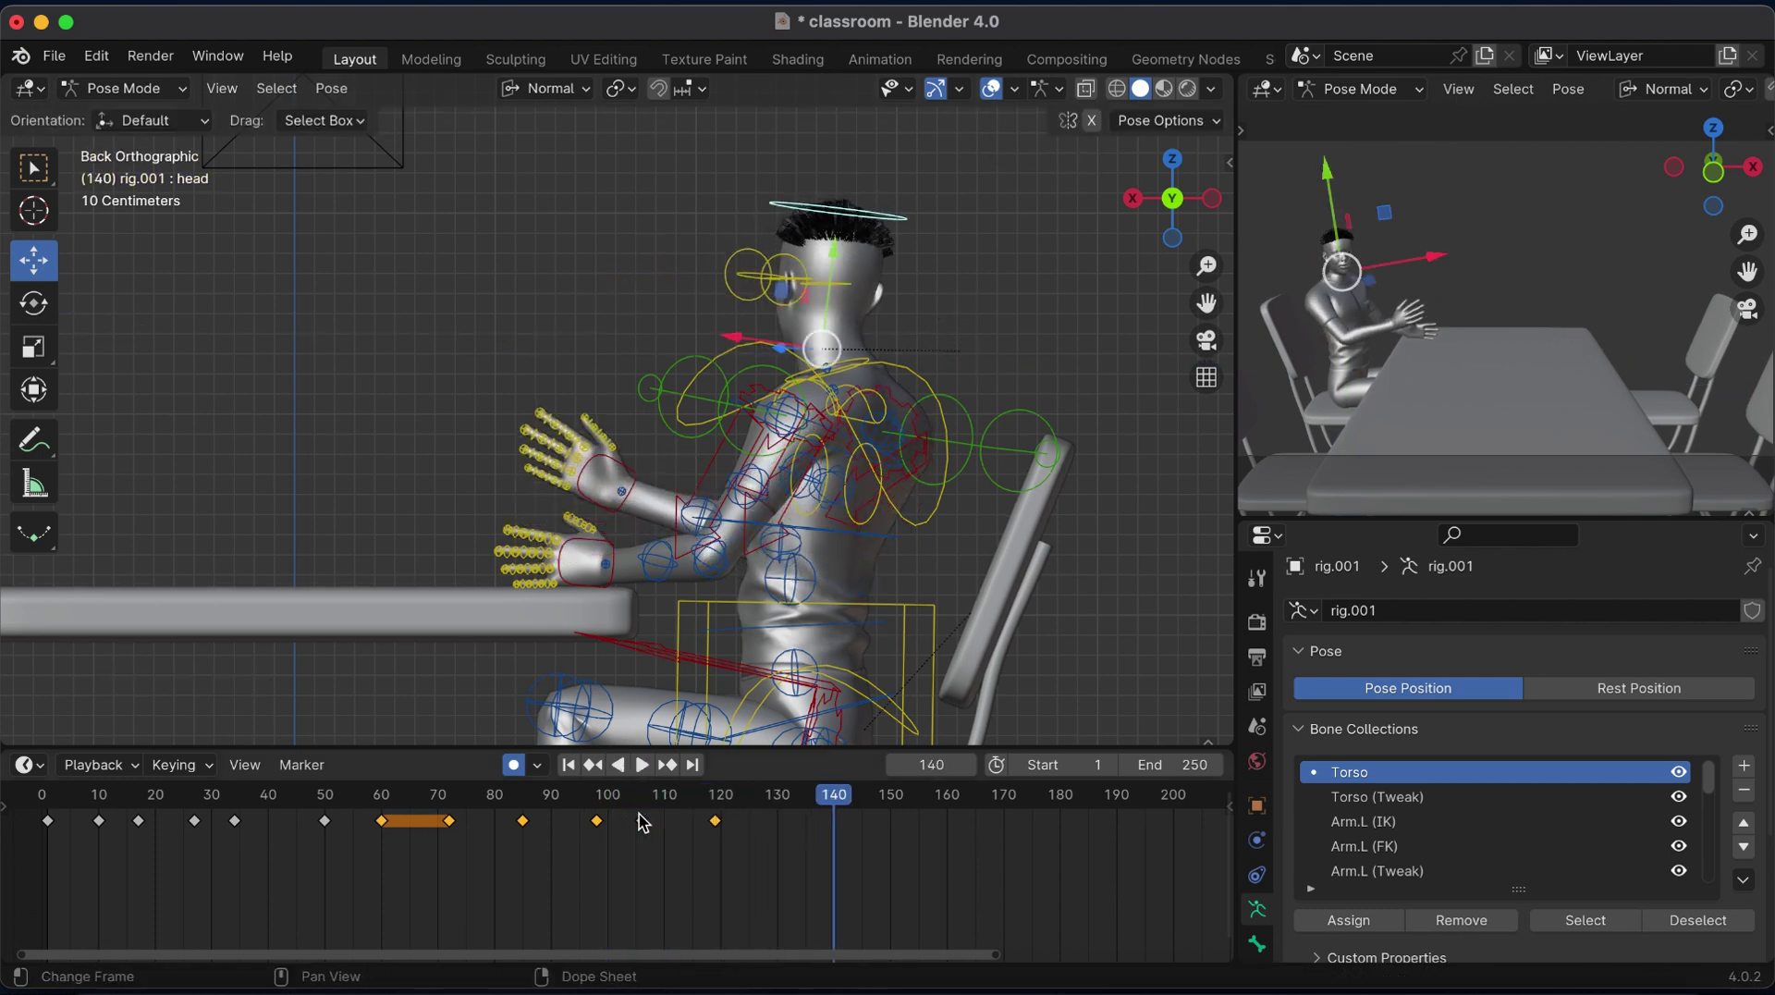
Key a head turn on the X axis at frame 133.
{"action": "left_click", "coordinate": [599, 804]}
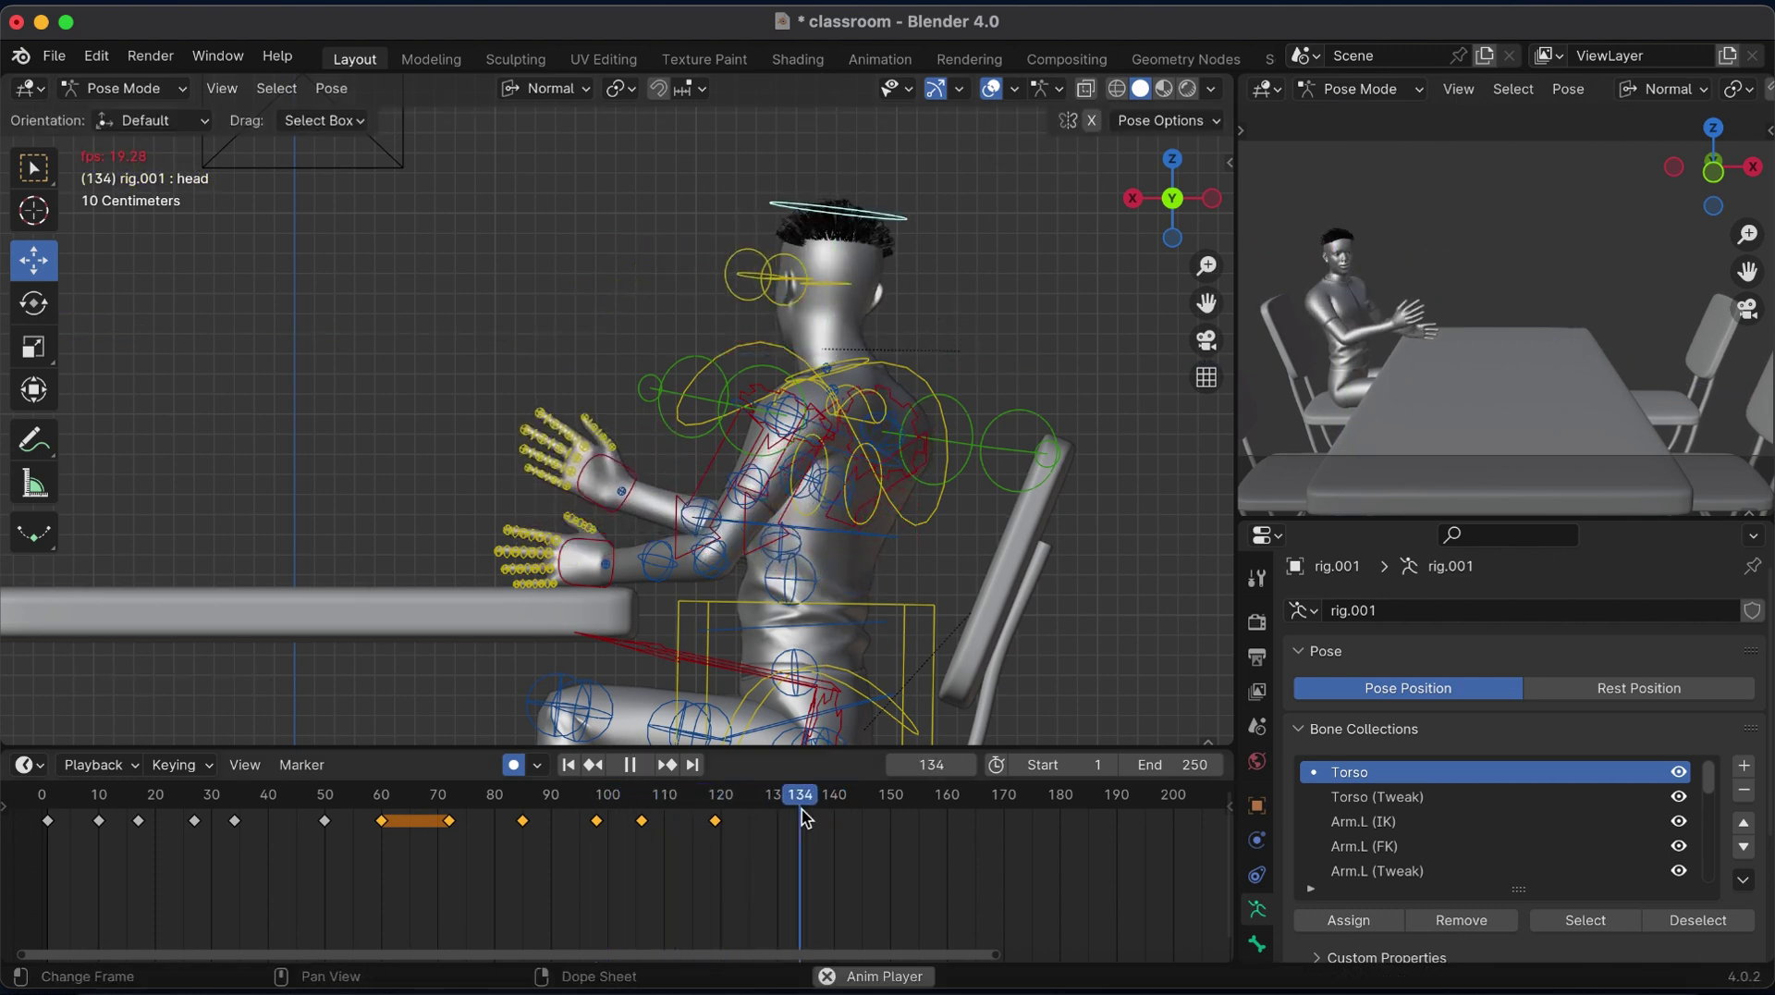
{"action": "key", "text": "r"}
{"action": "key", "text": "x"}
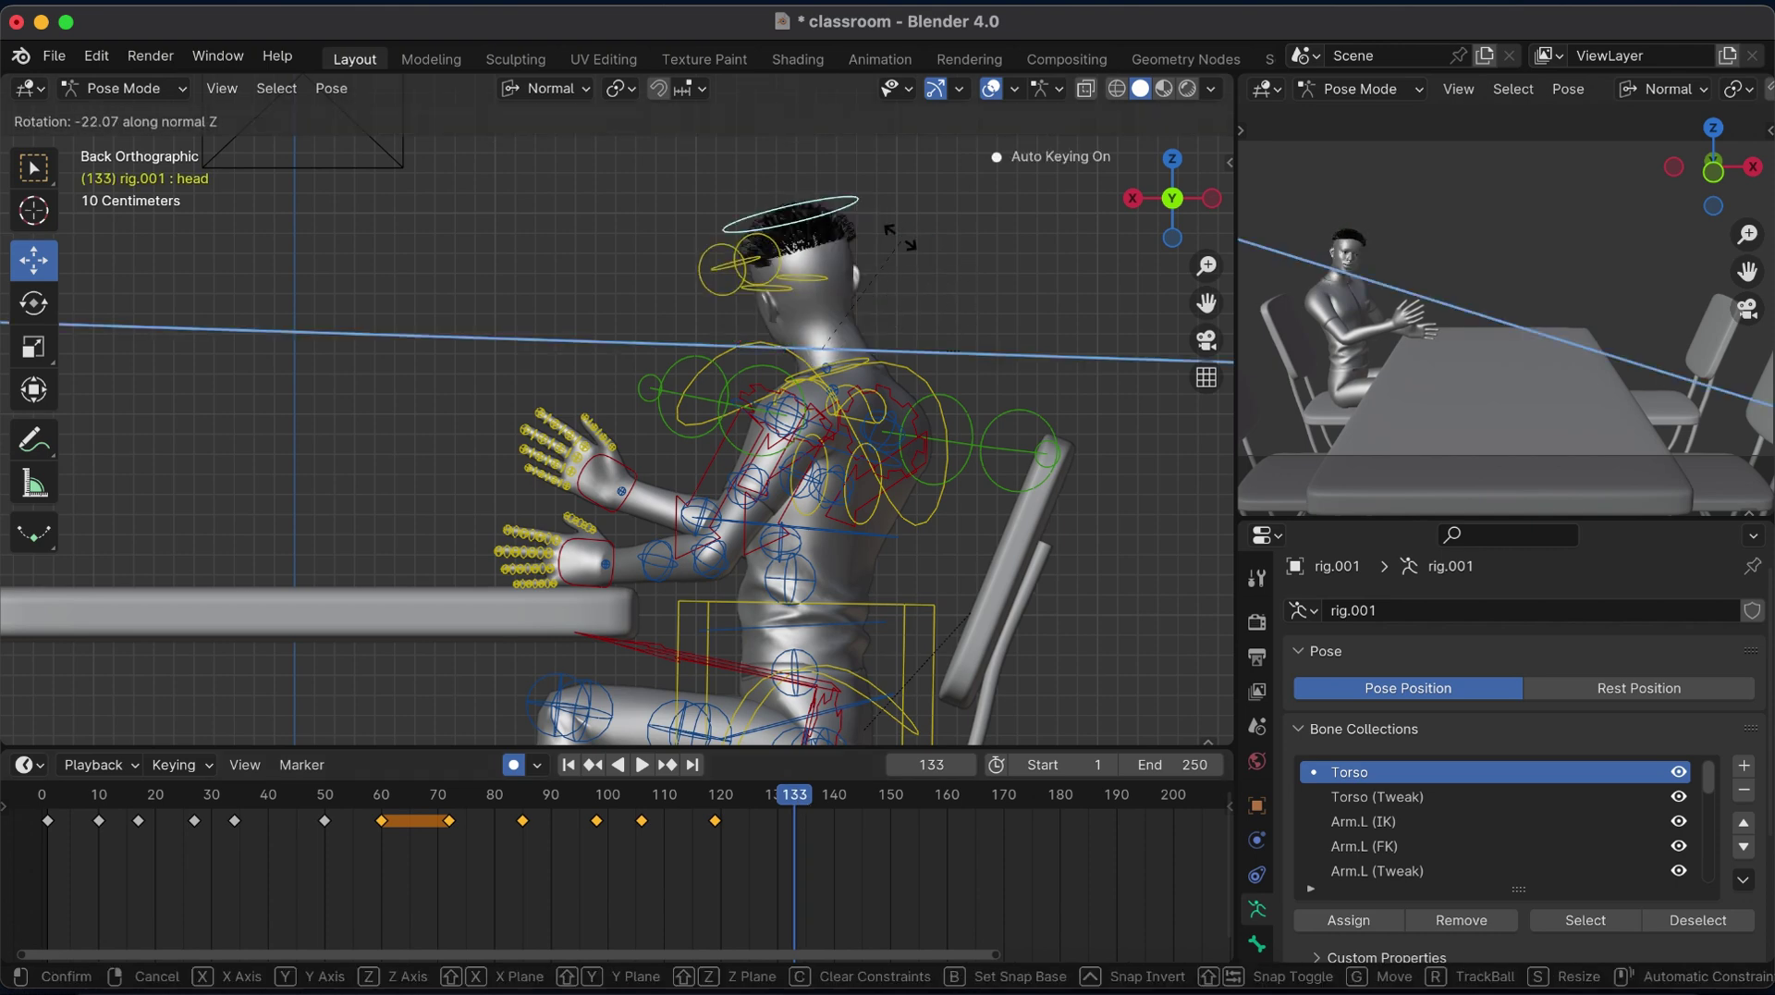
{"action": "left_click", "coordinate": [924, 261]}
{"action": "key", "text": "r"}
{"action": "key", "text": "x"}
Play the head animation from an earlier frame to preview the turns, then stop.
{"action": "key", "text": "Escape"}
{"action": "key", "text": "space"}
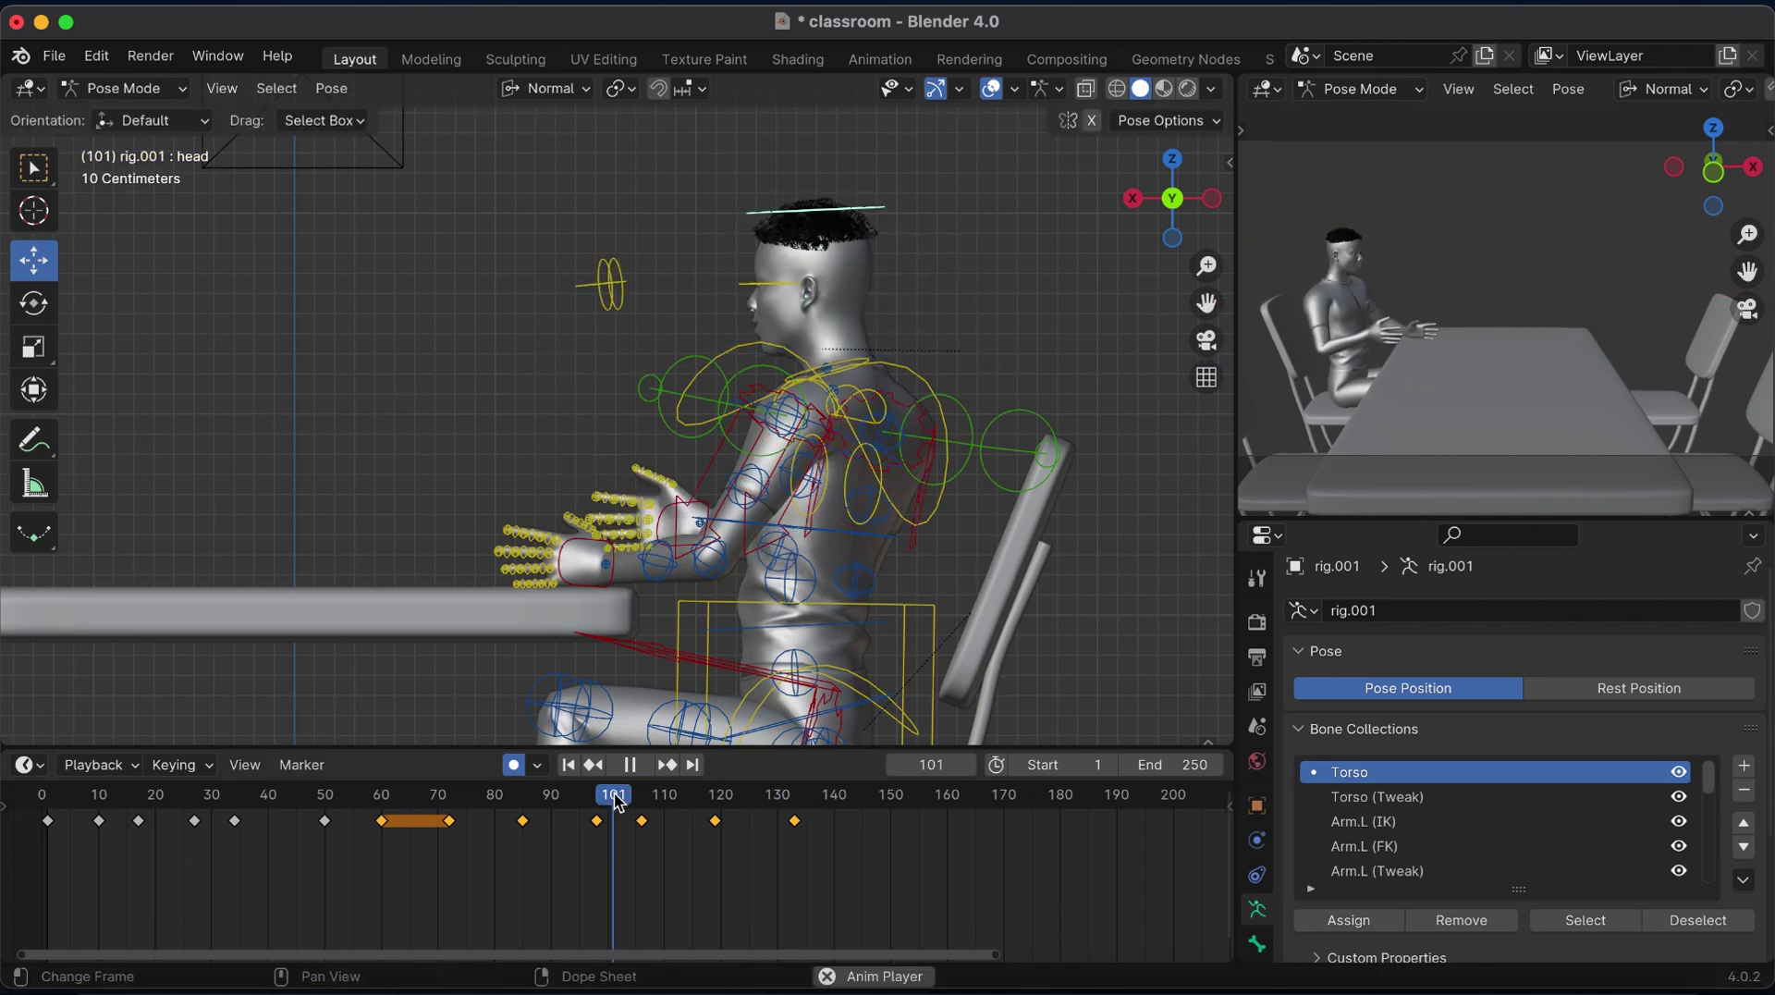
{"action": "left_click", "coordinate": [343, 795]}
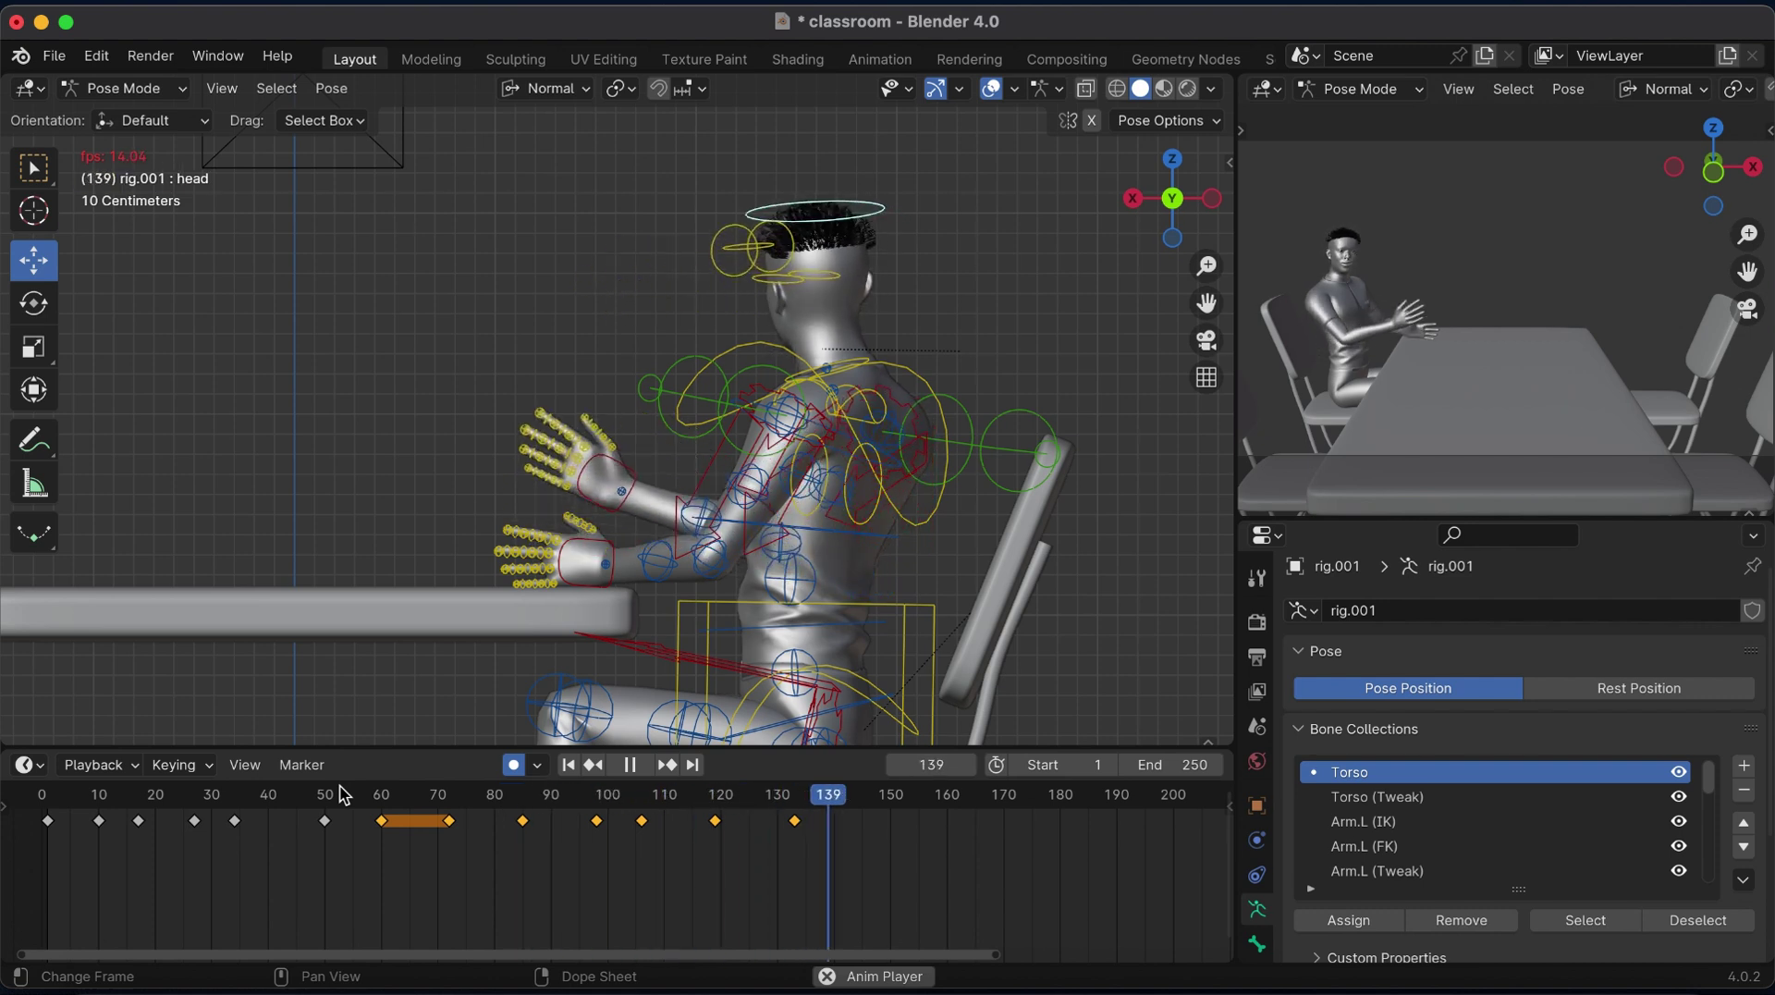
{"action": "key", "text": "space"}
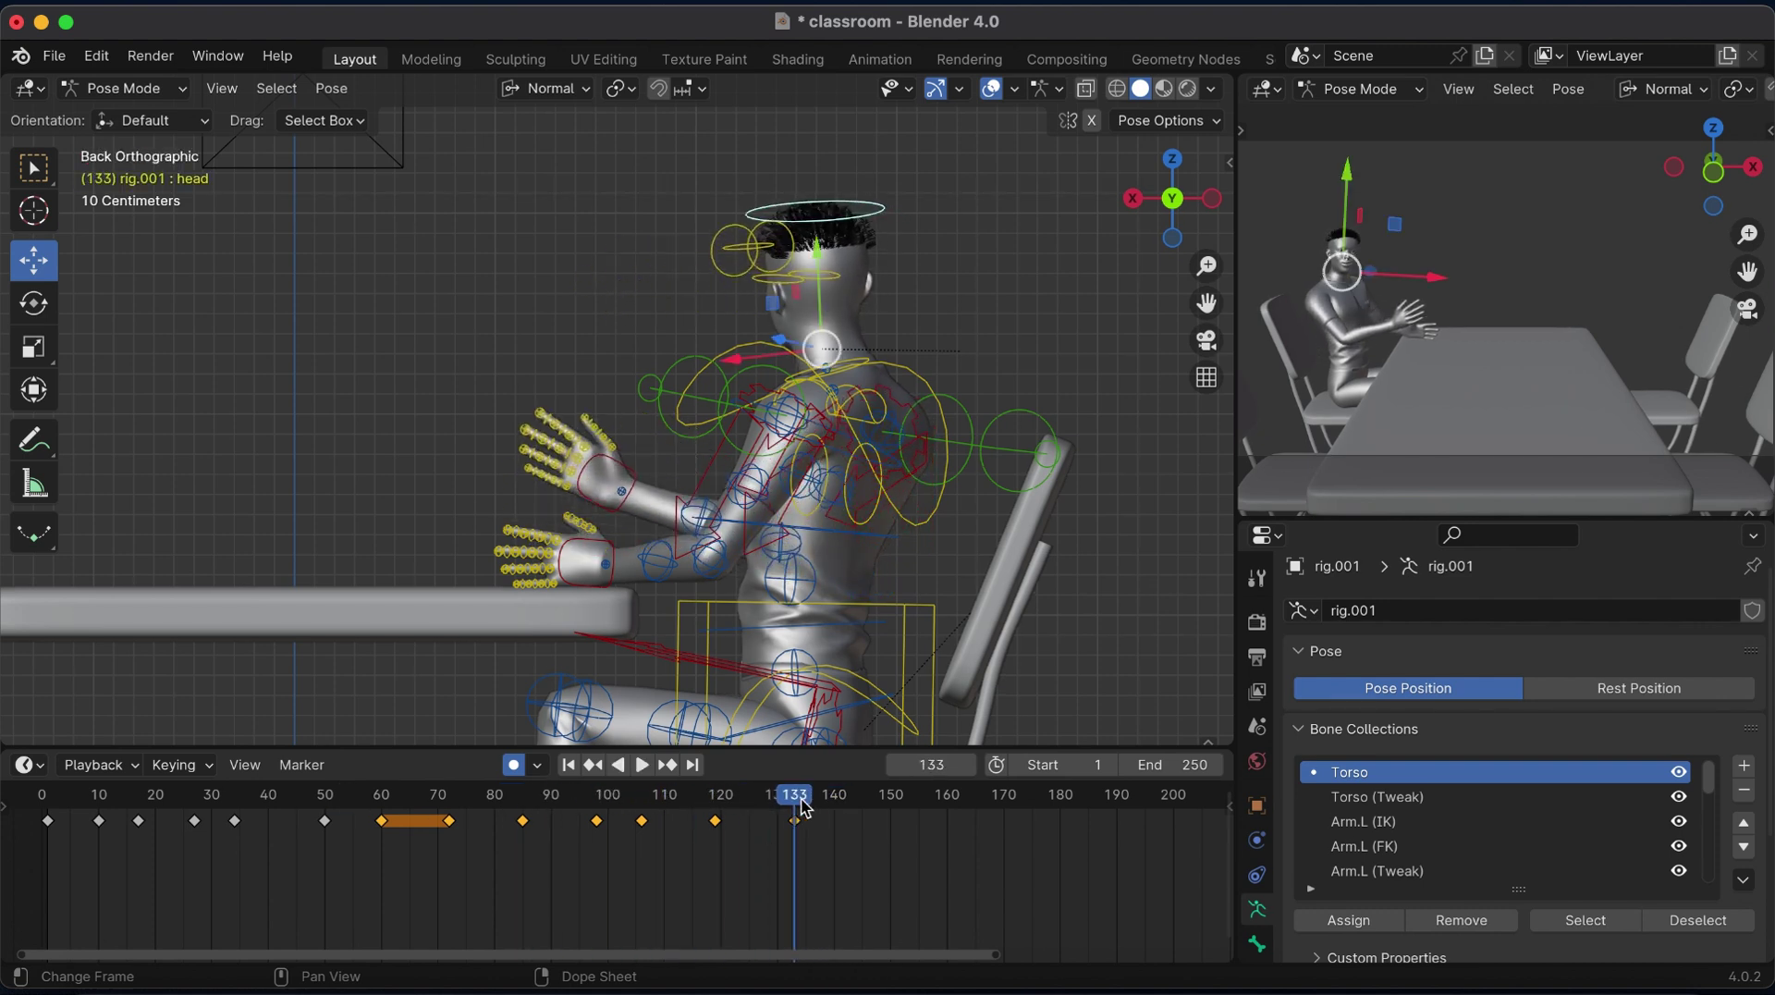
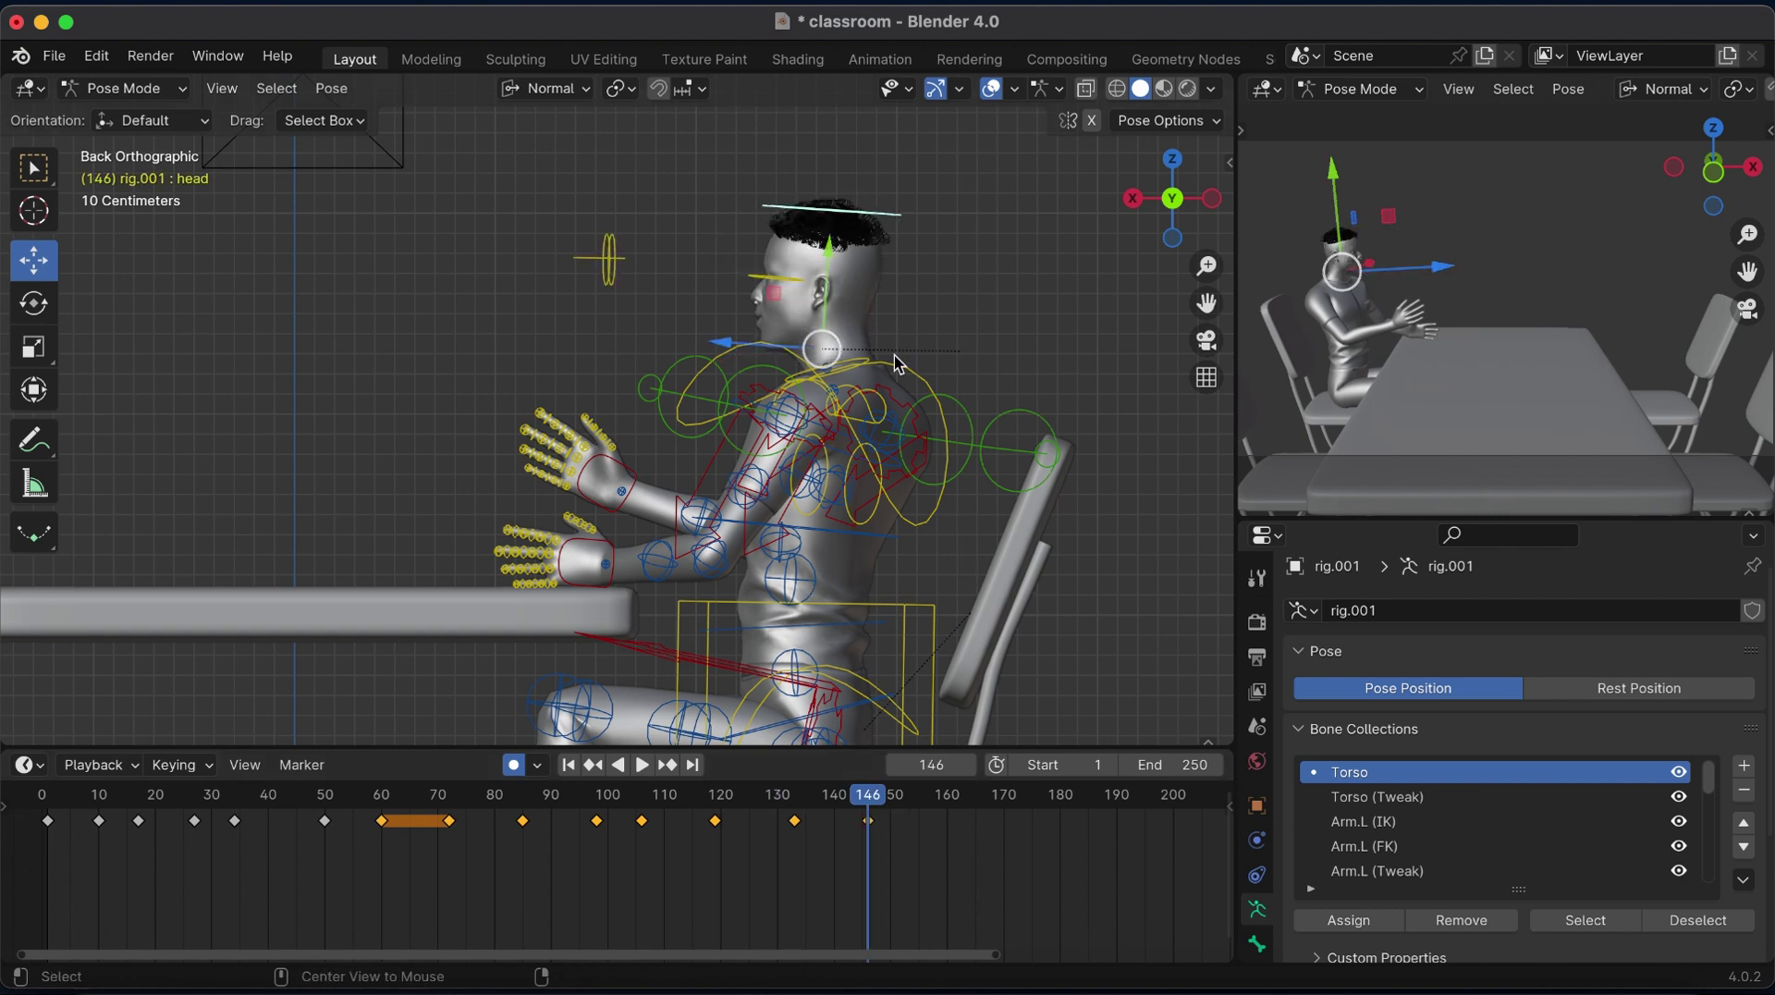
Tilt the head bone around the X axis at frame 146.
{"action": "key", "text": "r"}
{"action": "key", "text": "x"}
{"action": "left_click", "coordinate": [920, 329]}
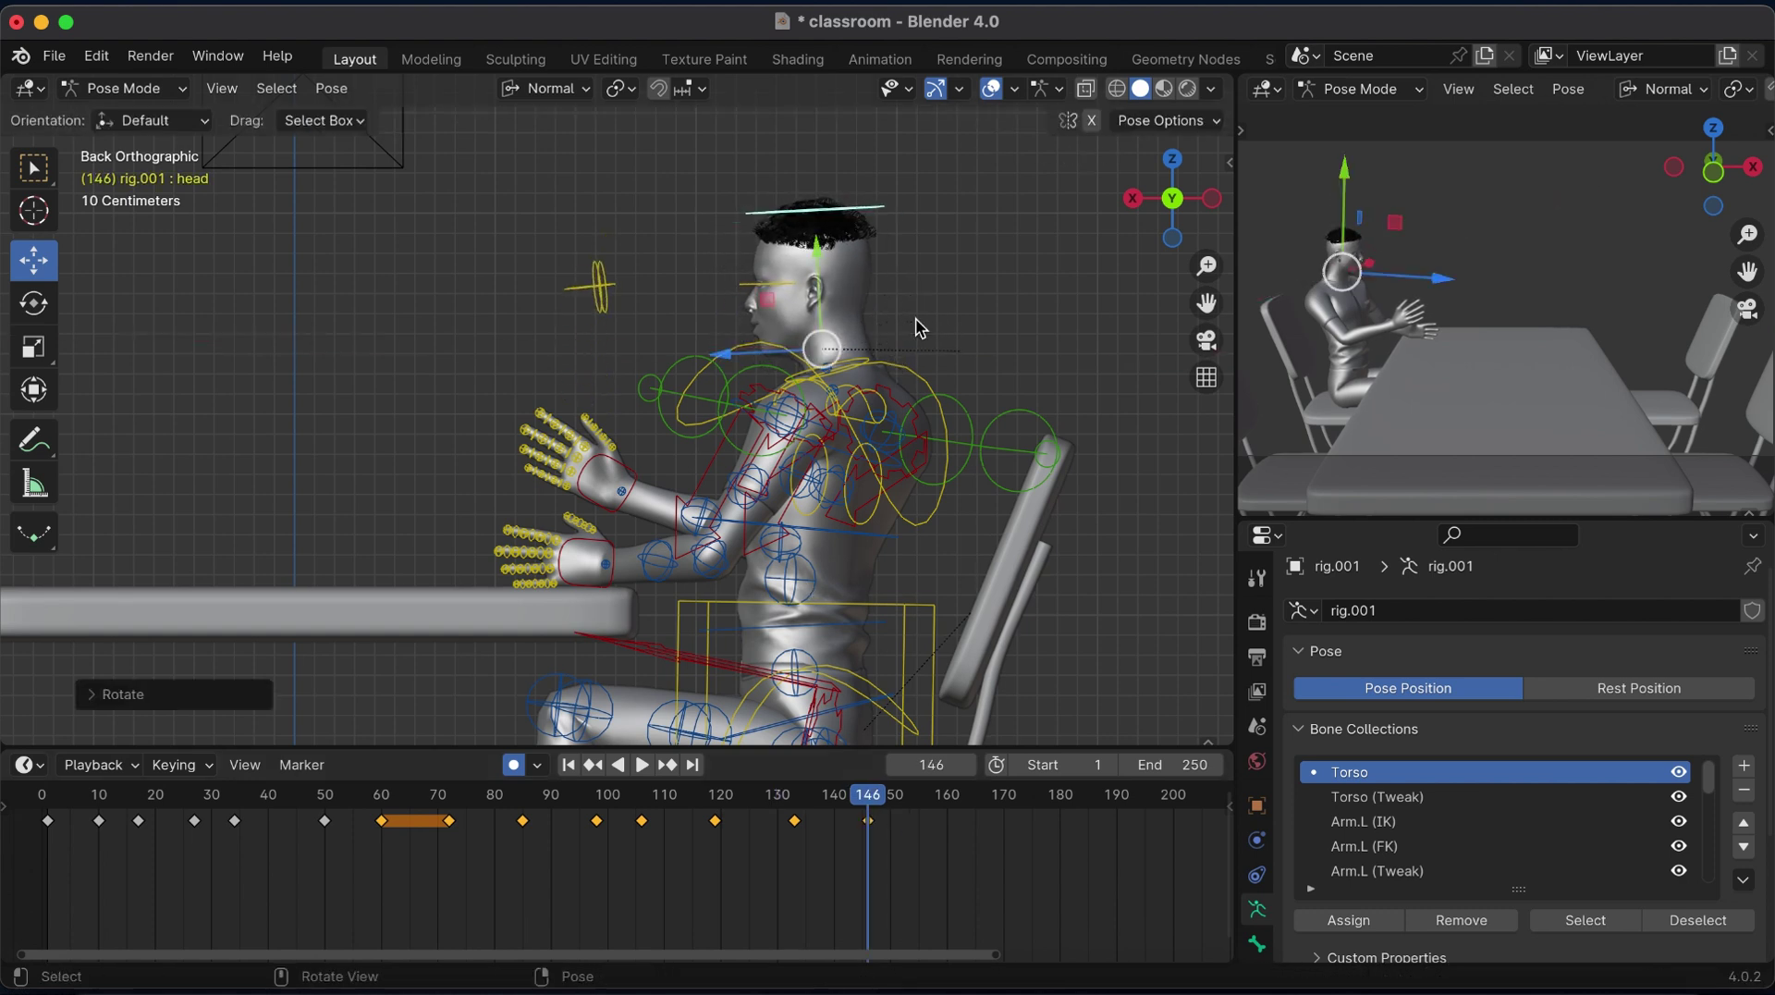
At frame 155, rotate the right hand IK control around its Y axis.
{"action": "left_click", "coordinate": [623, 514]}
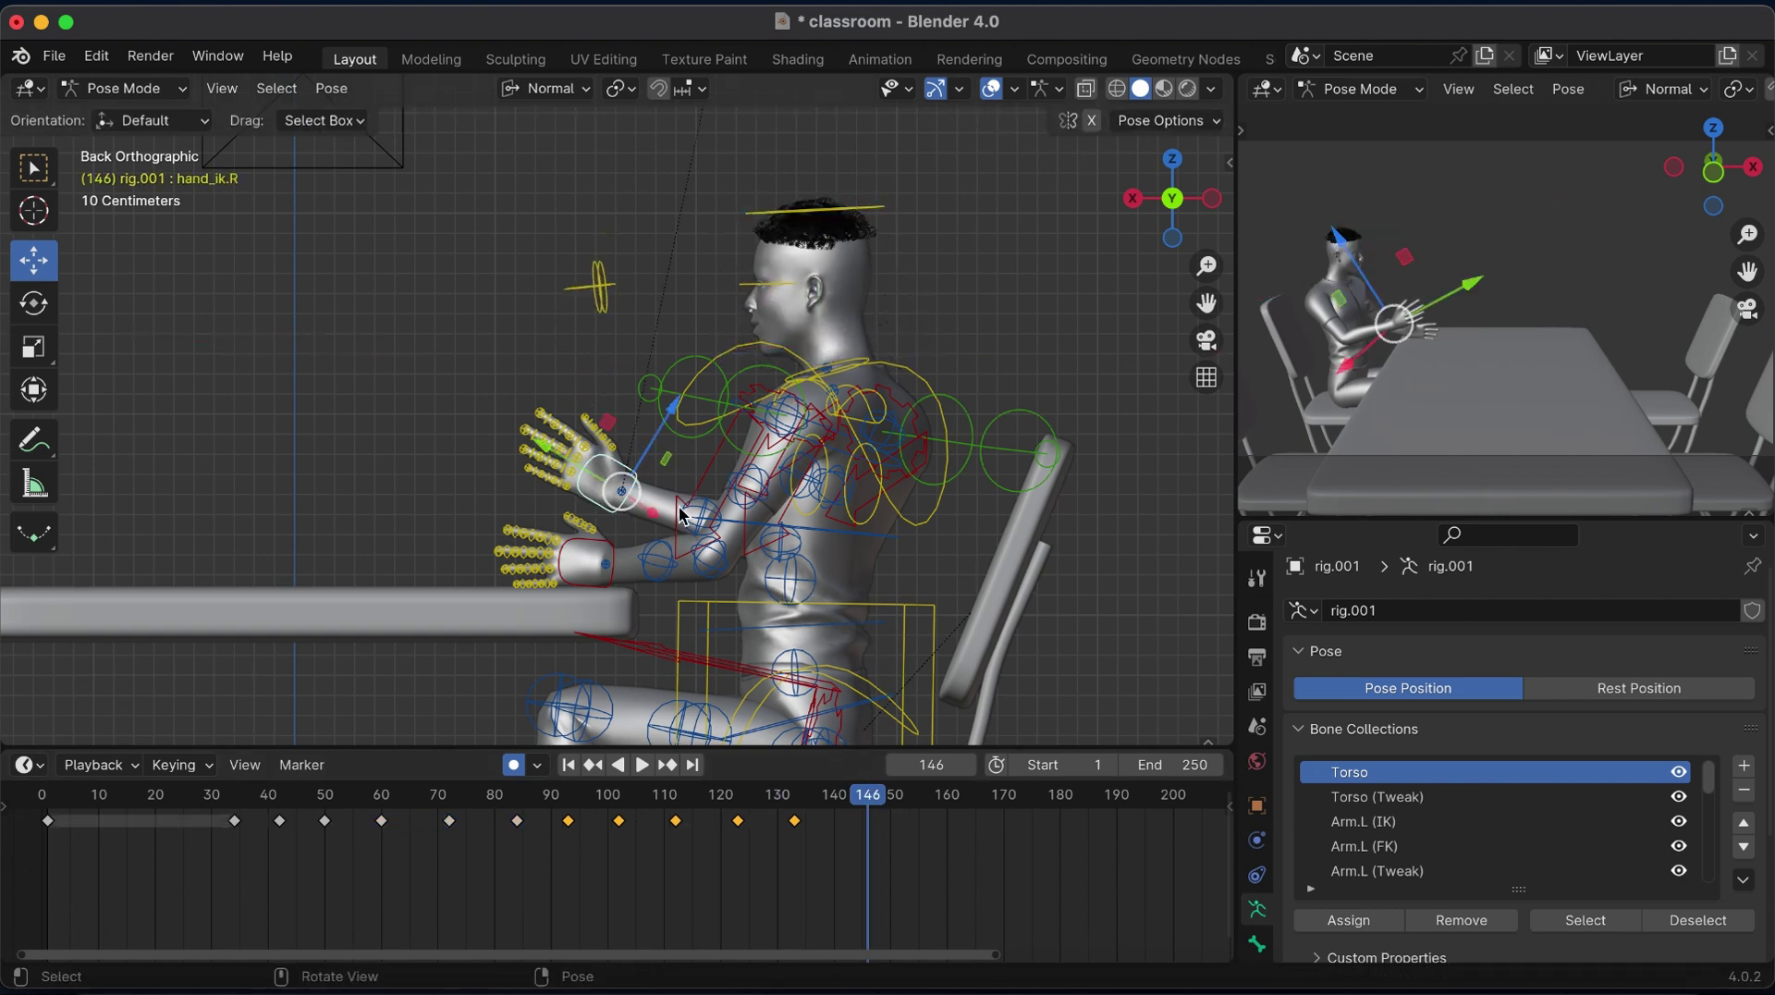
{"action": "left_click_drag", "start_coordinate": [873, 793], "coordinate": [917, 795]}
{"action": "key", "text": "r"}
{"action": "key", "text": "y"}
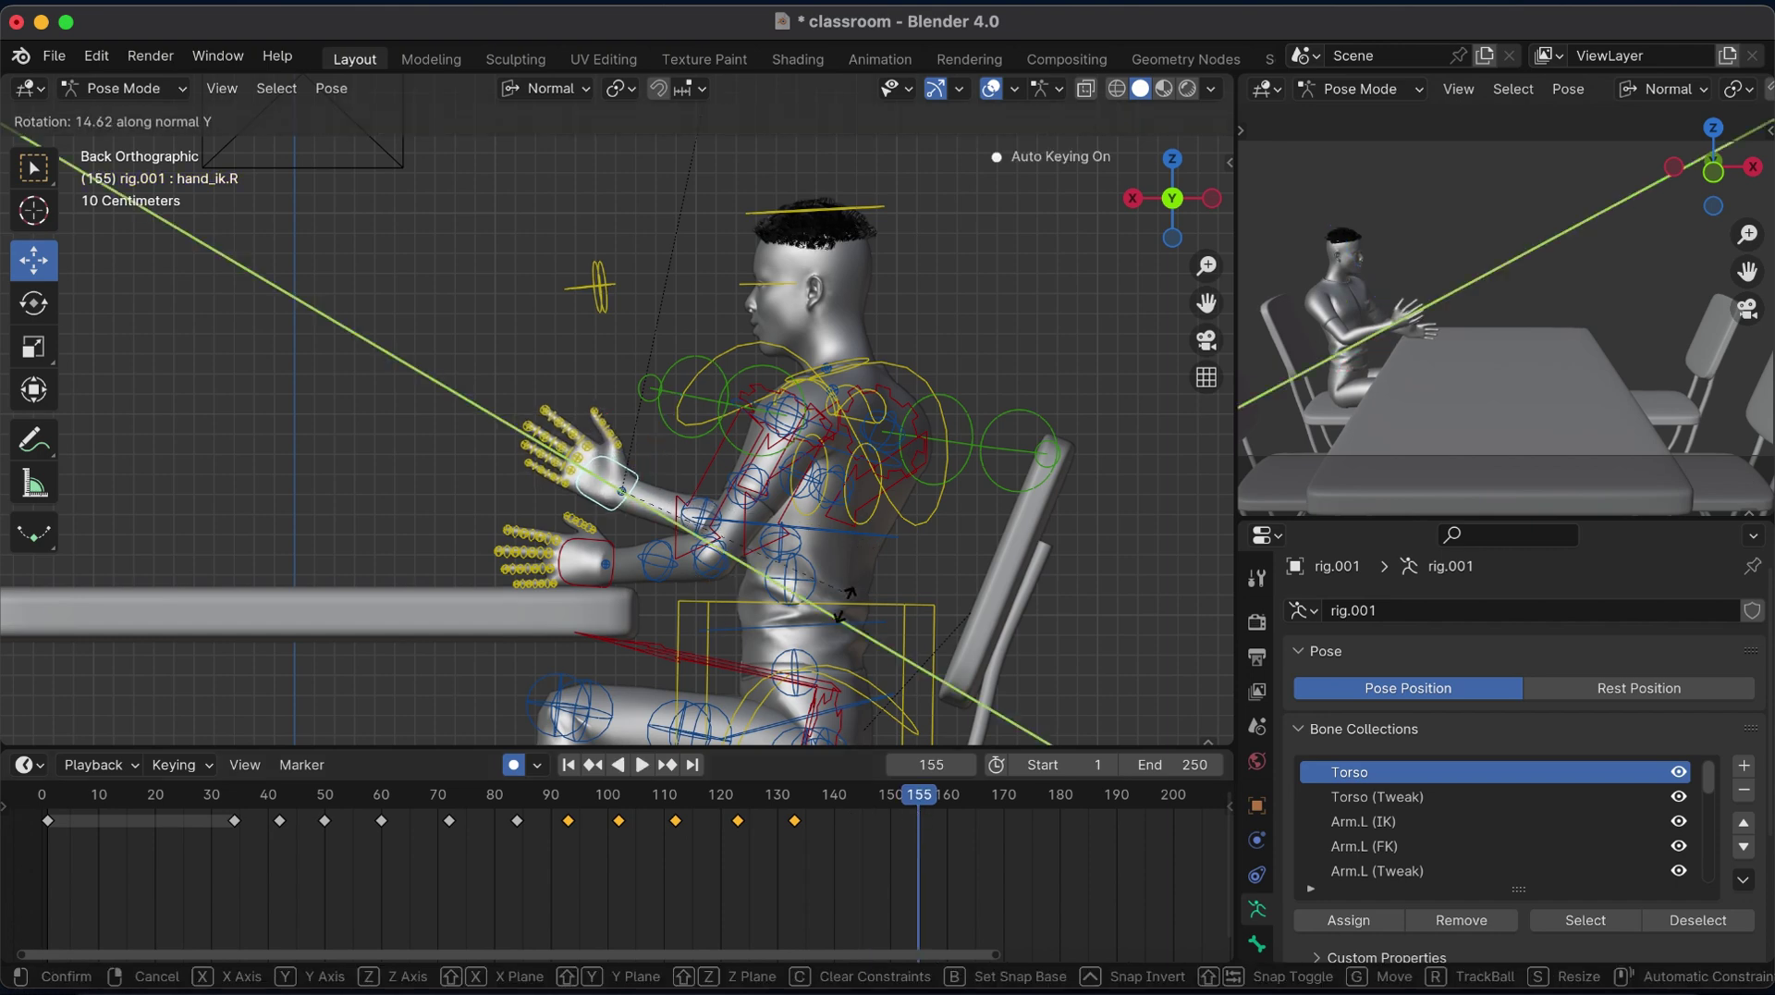
{"action": "left_click", "coordinate": [684, 377]}
Refine the right hand's angle from the top and front views.
{"action": "left_click", "coordinate": [1172, 159]}
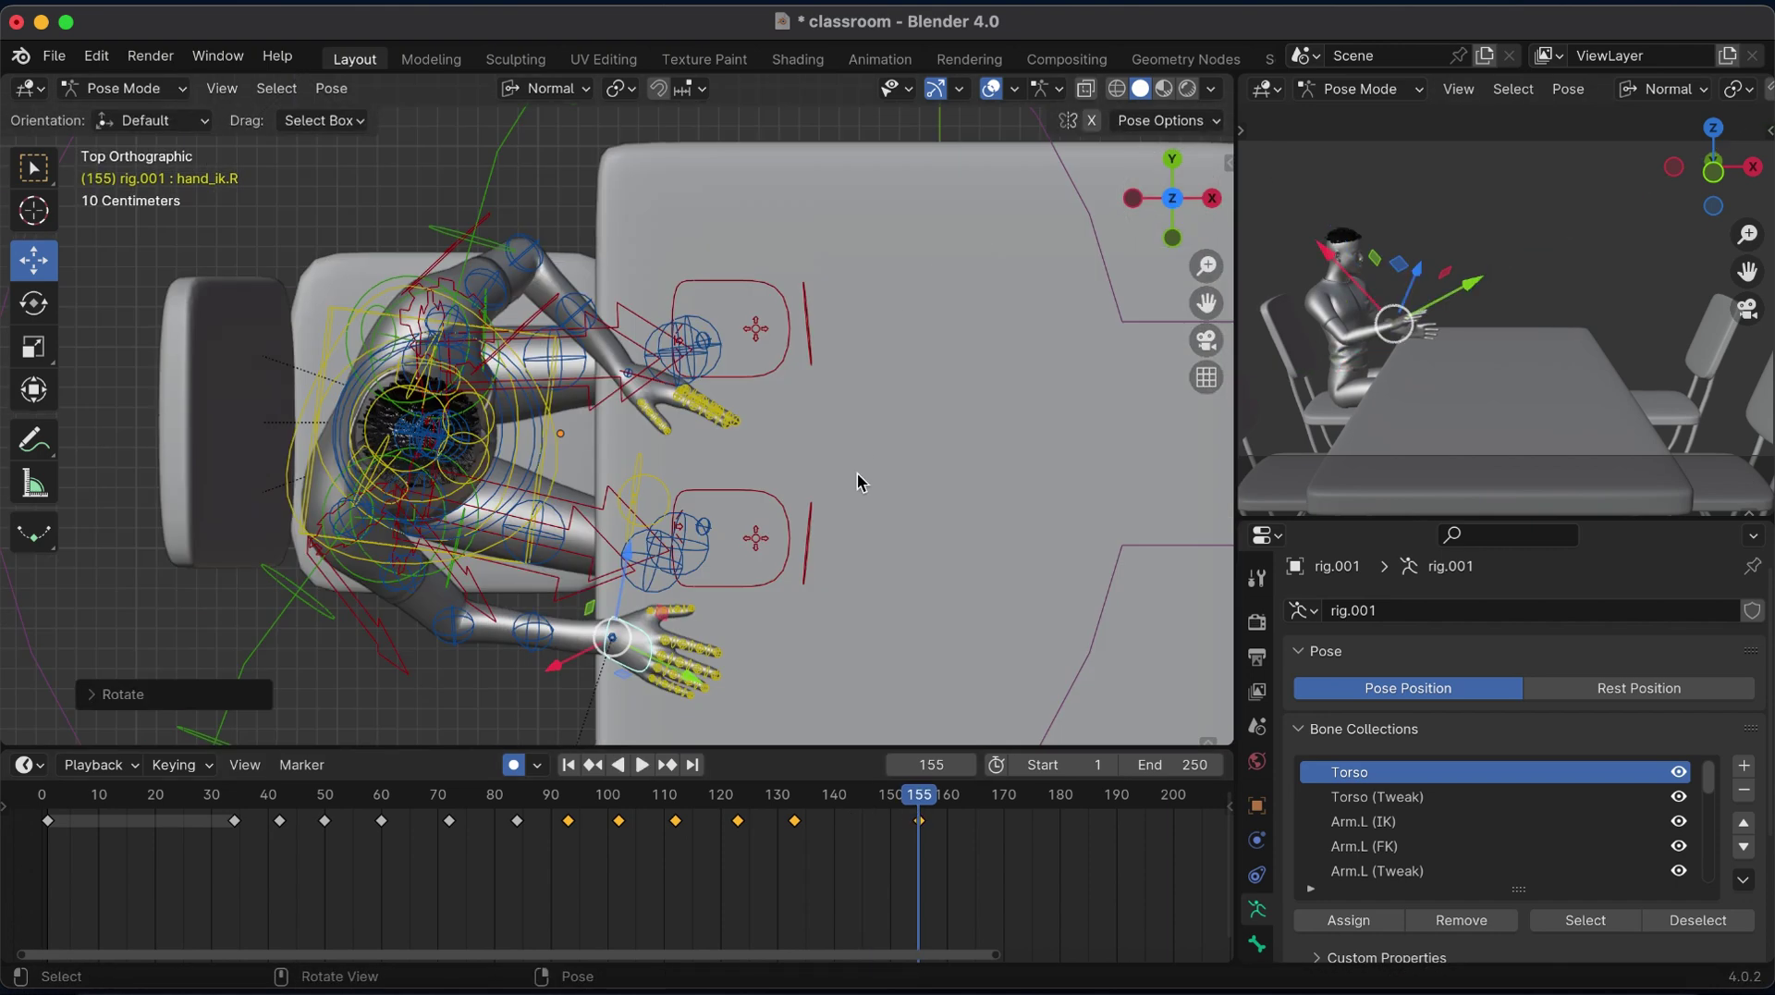
{"action": "key", "text": "r"}
{"action": "key", "text": "y"}
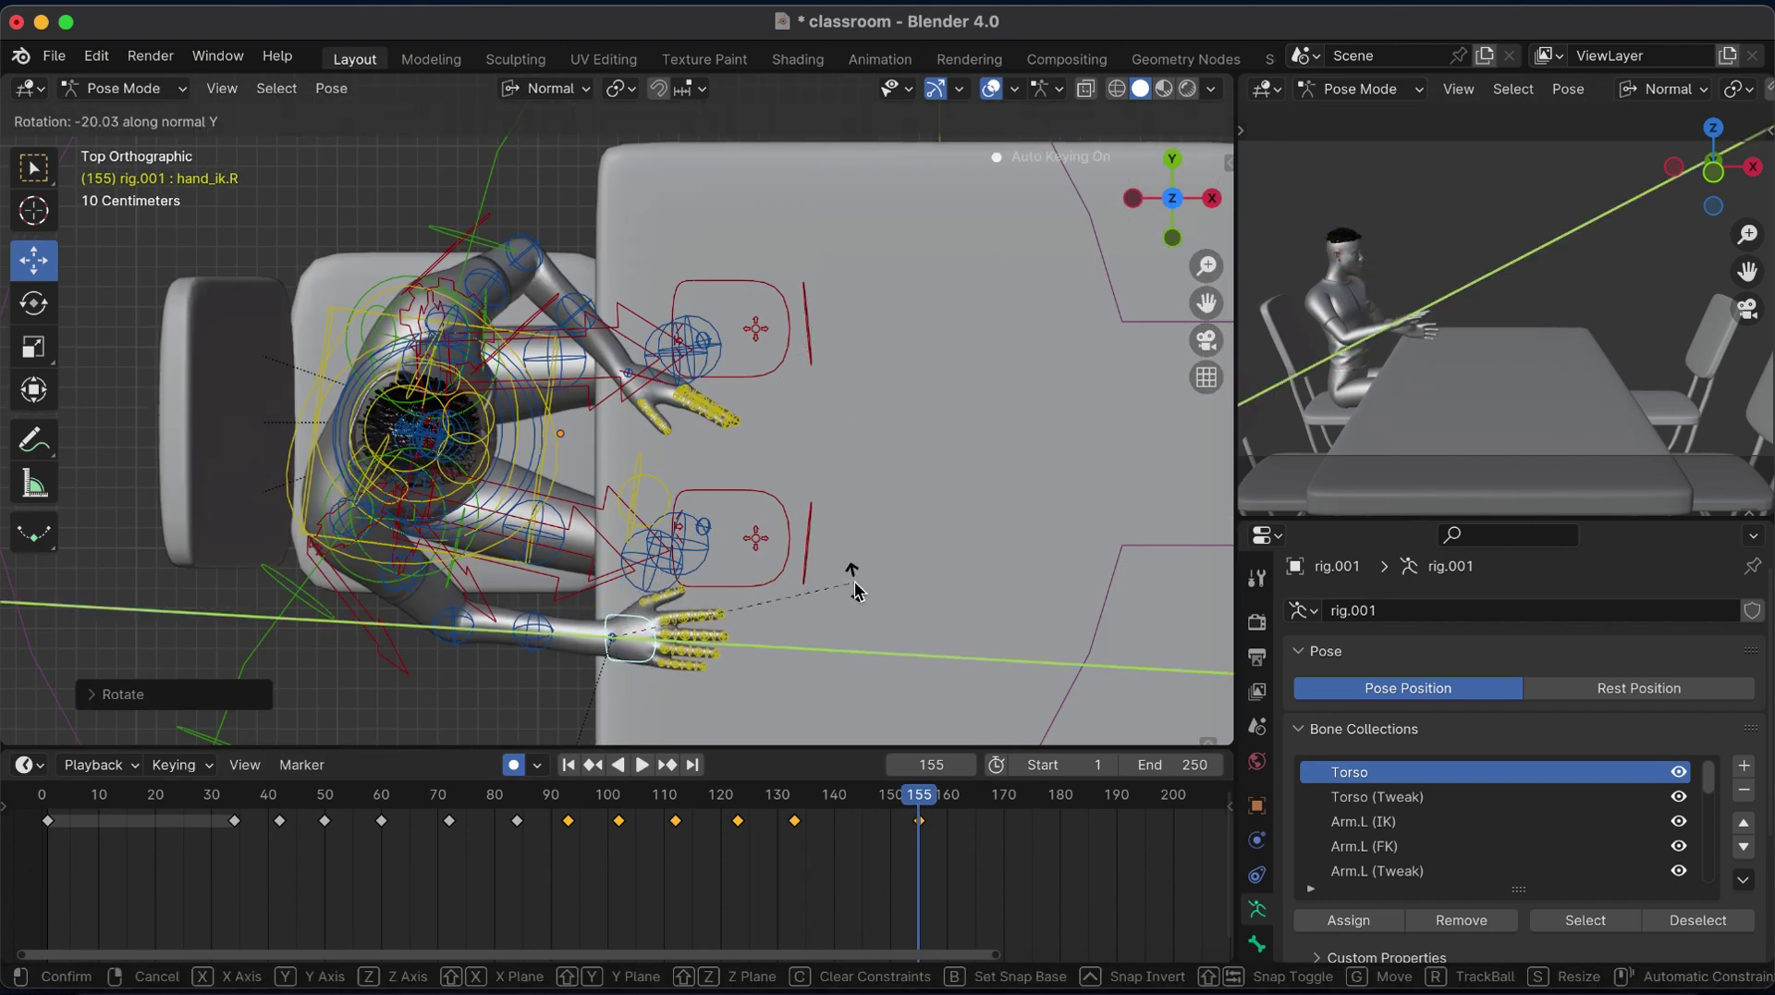
{"action": "key", "text": "g"}
{"action": "key", "text": "r"}
{"action": "key", "text": "y"}
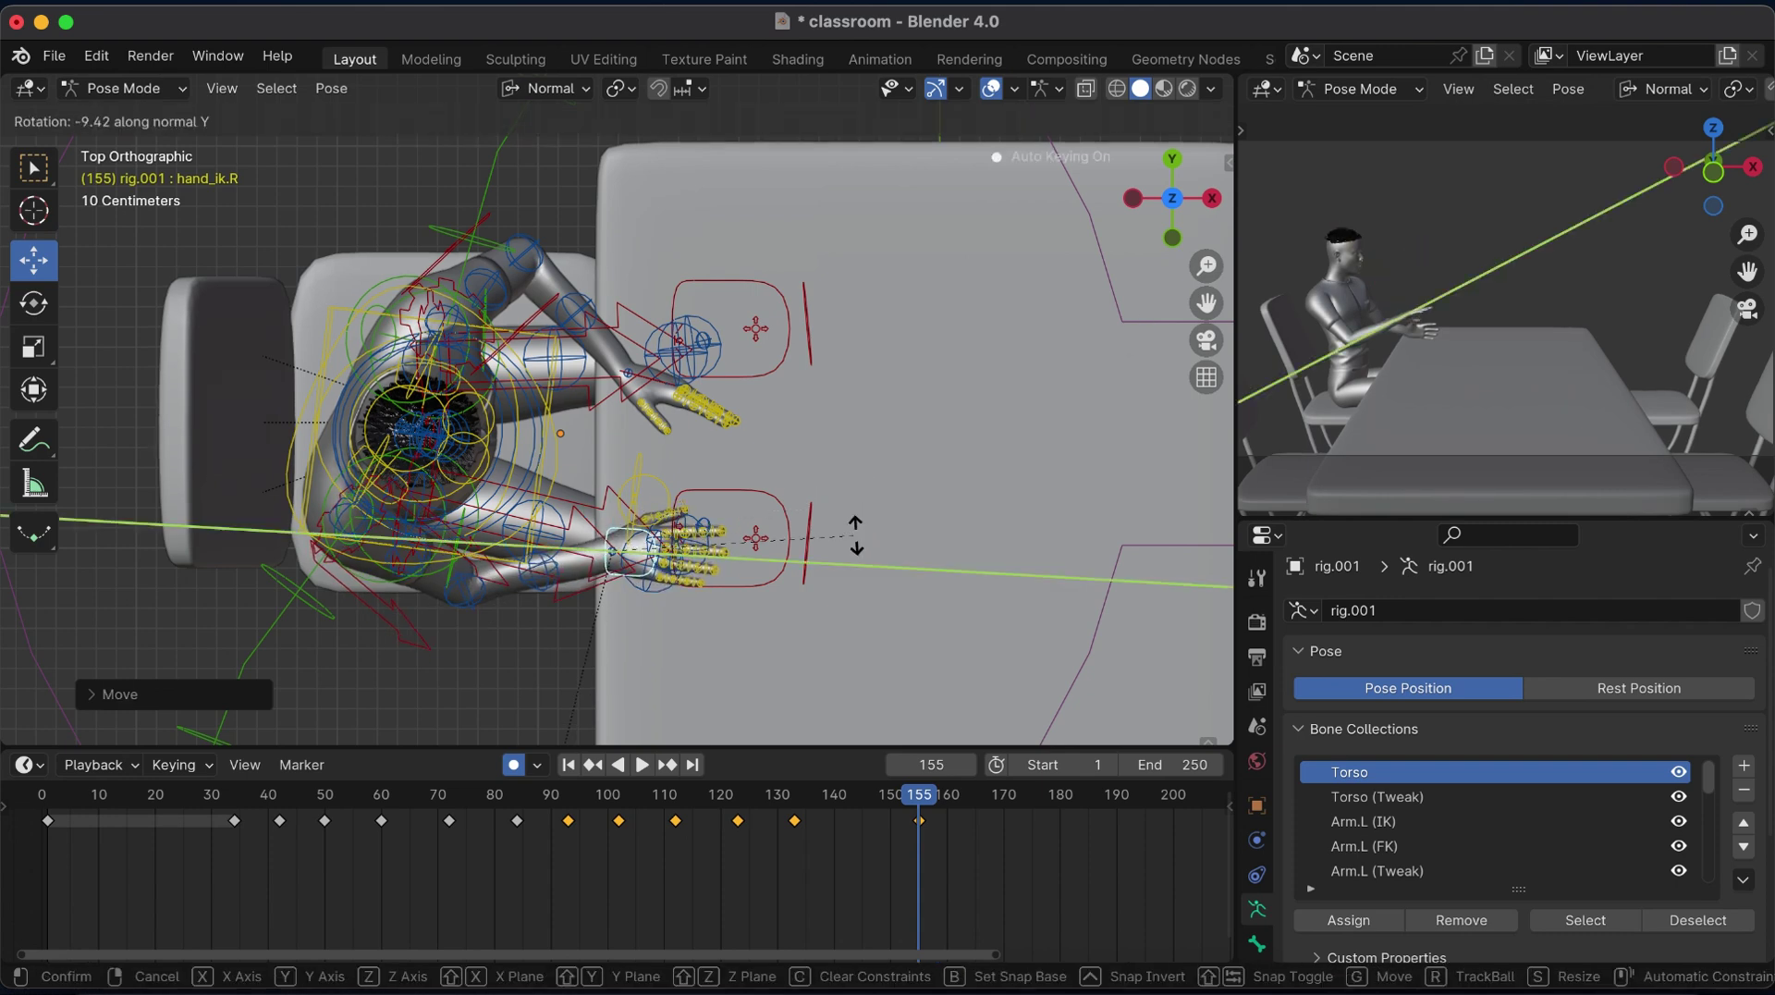
{"action": "left_click", "coordinate": [855, 503]}
{"action": "left_click", "coordinate": [1212, 198]}
{"action": "left_click", "coordinate": [1134, 197]}
{"action": "key", "text": "r"}
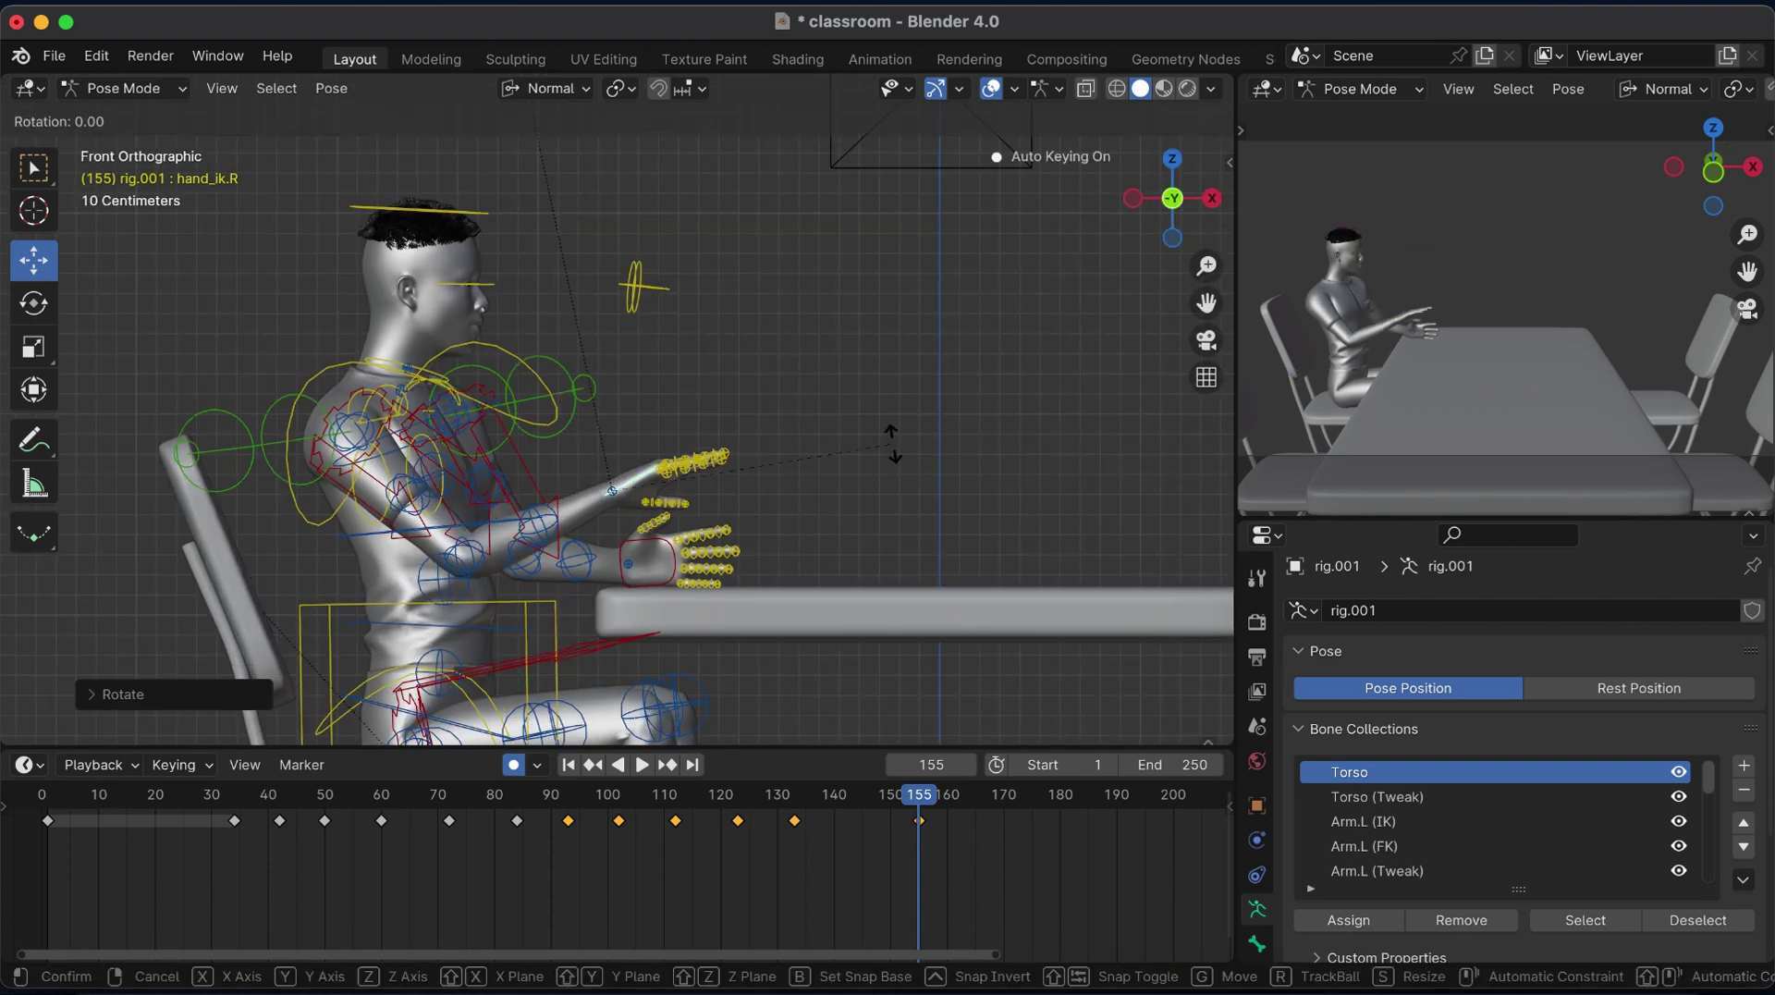
{"action": "left_click", "coordinate": [913, 549]}
{"action": "key", "text": "r"}
Key the whole rig at the previous keyframe, then undo that insertion.
{"action": "key", "text": "Return"}
{"action": "key", "text": "Down"}
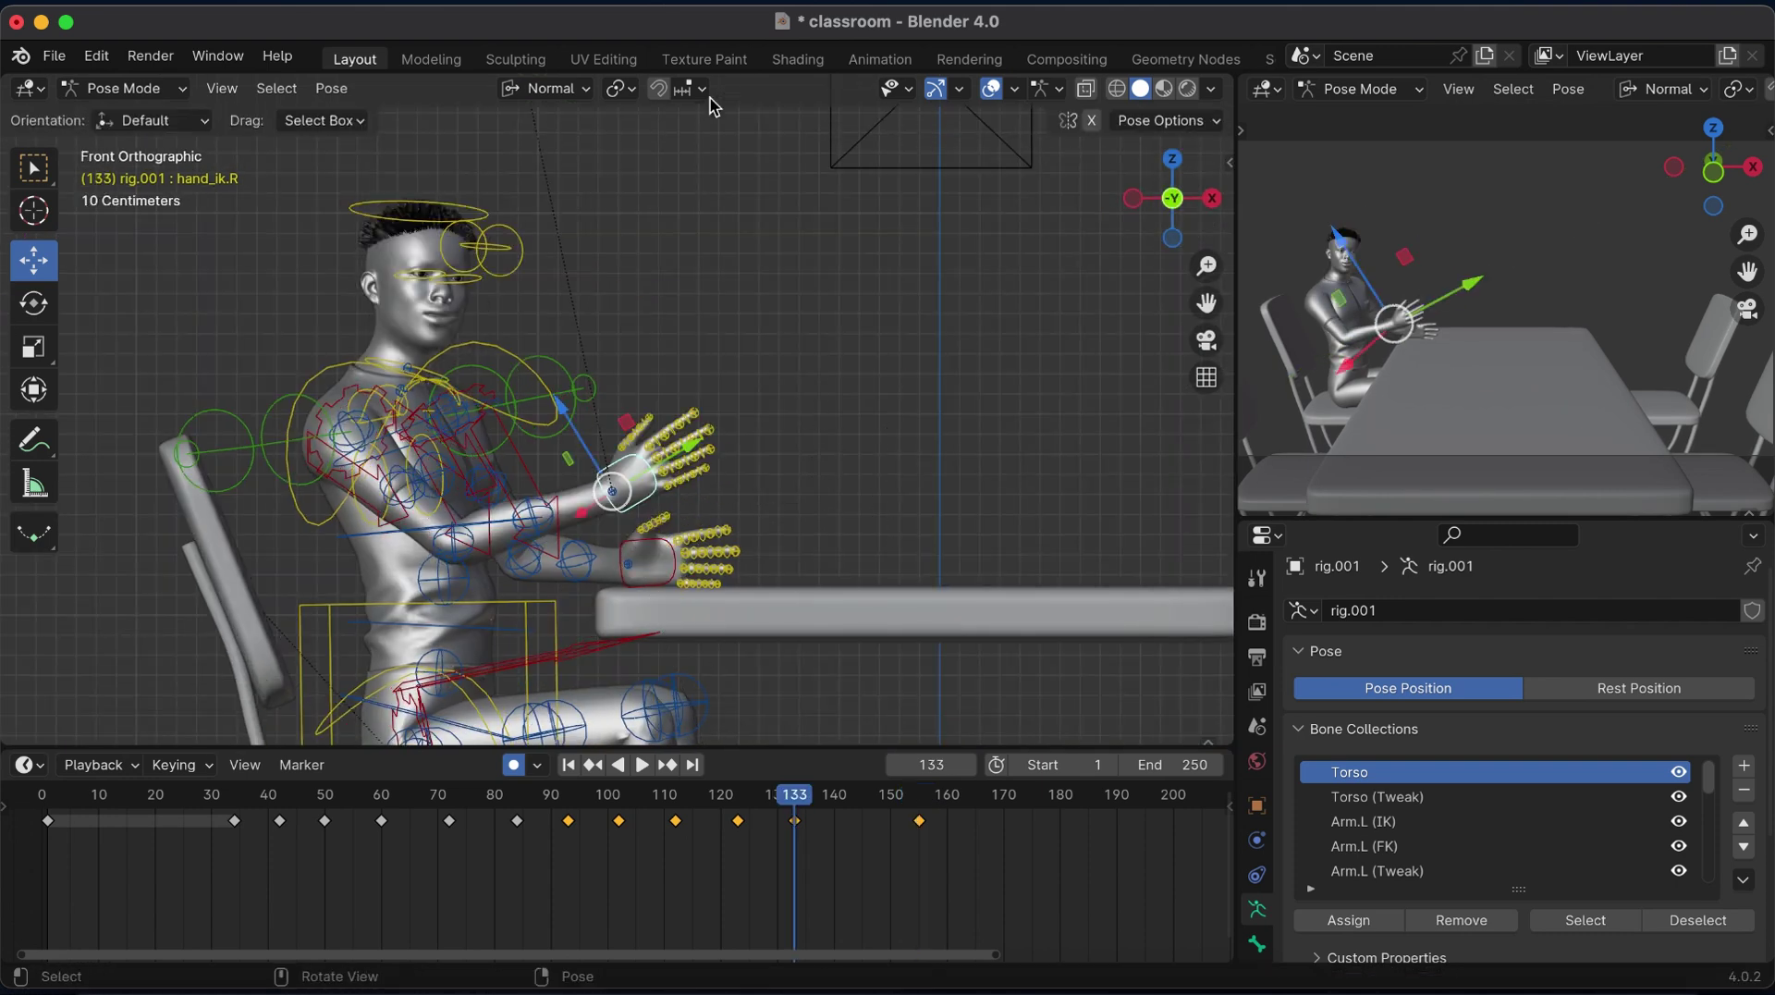
{"action": "key", "text": "a"}
{"action": "key", "text": "i"}
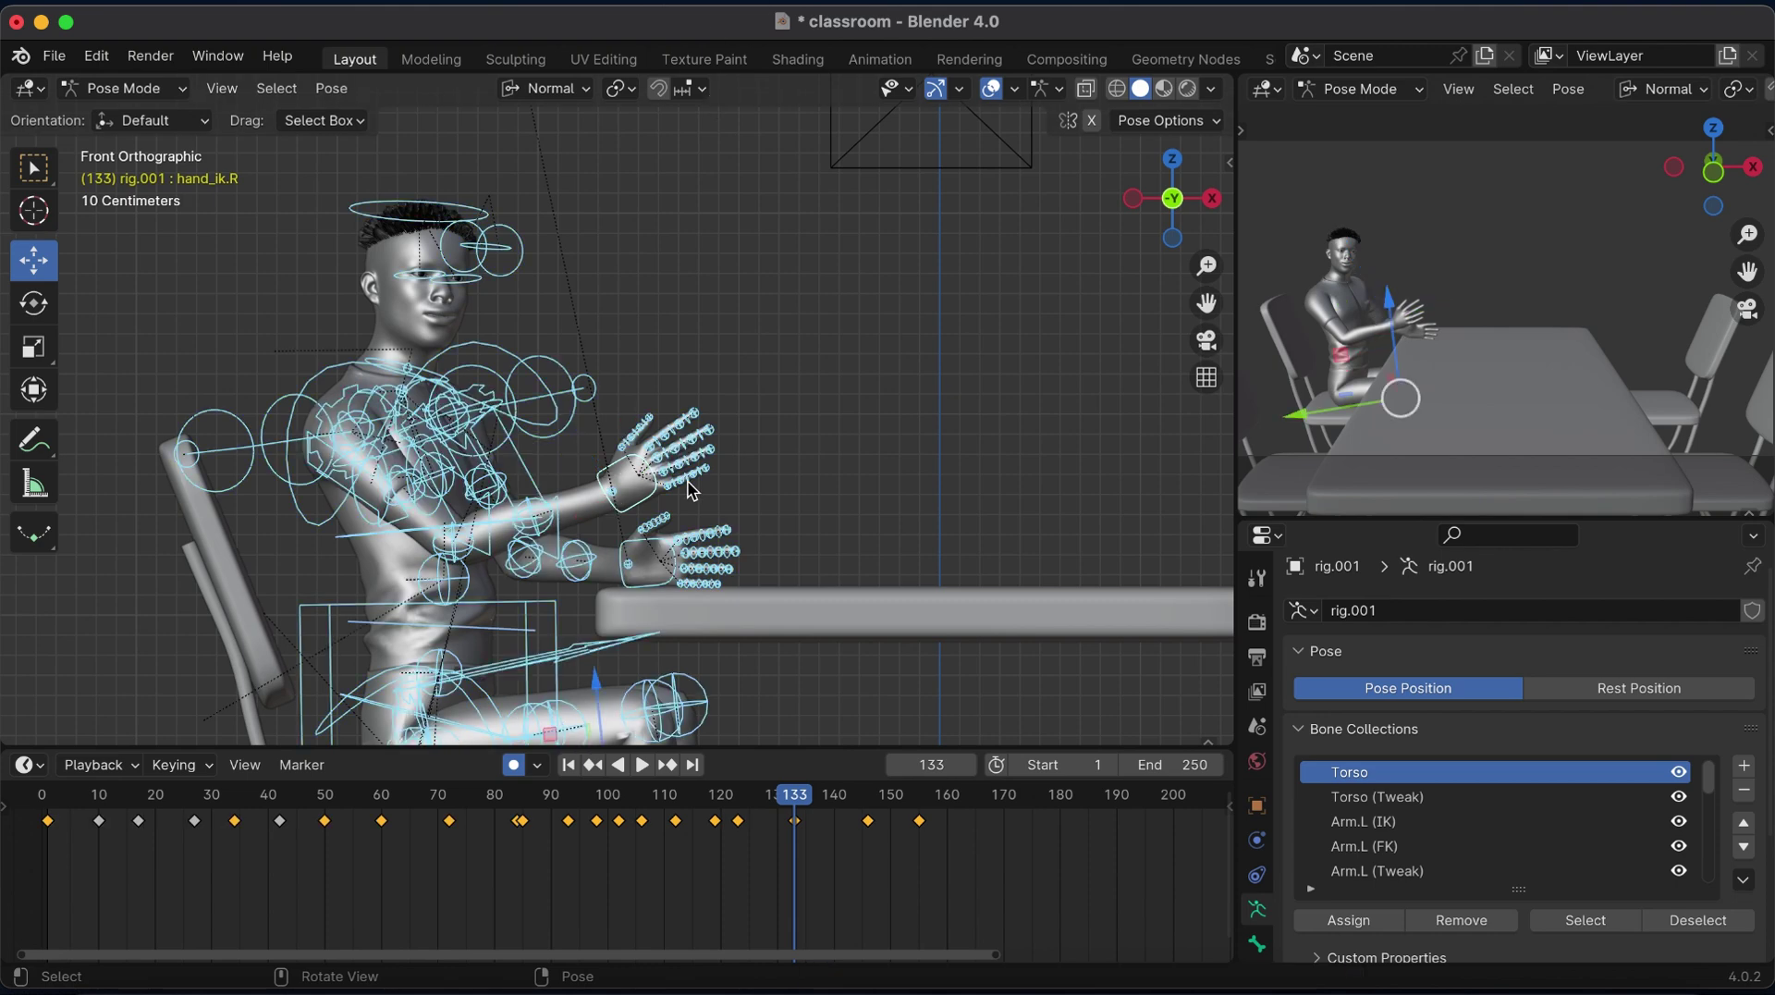
{"action": "key", "text": "ctrl+z"}
{"action": "key", "text": "ctrl+z"}
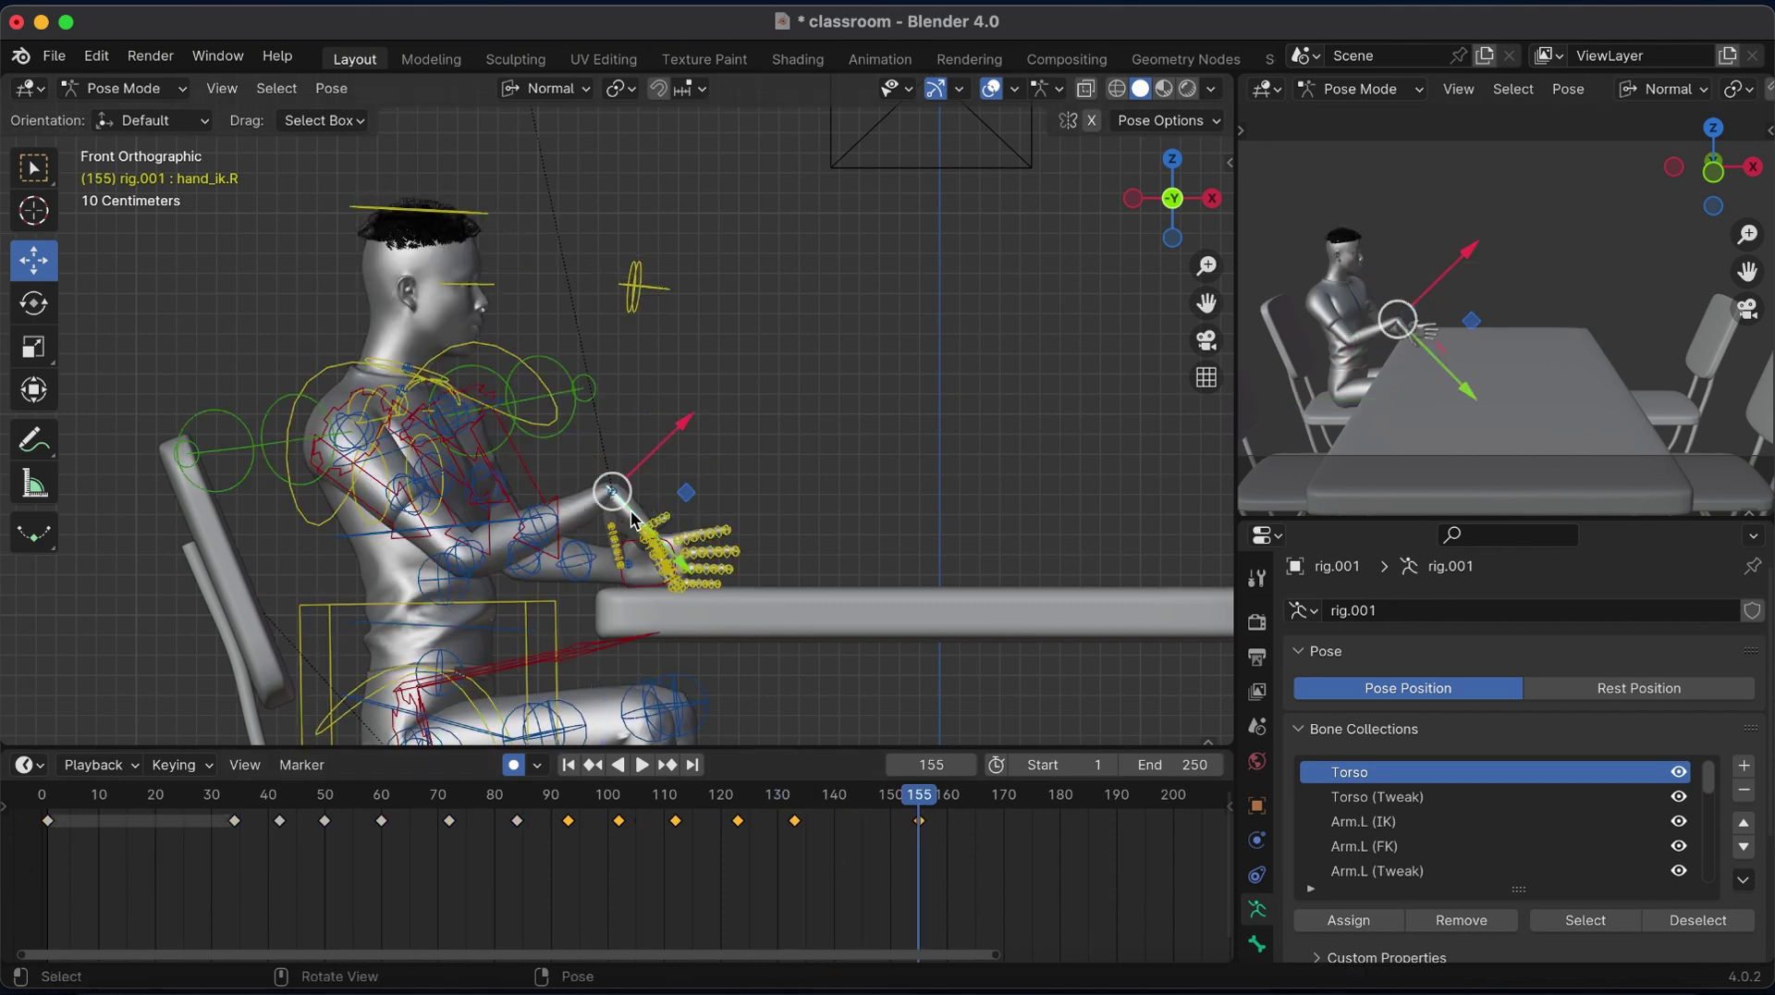
Move the right forearm tweak control from the side and top views.
{"action": "left_click", "coordinate": [552, 571]}
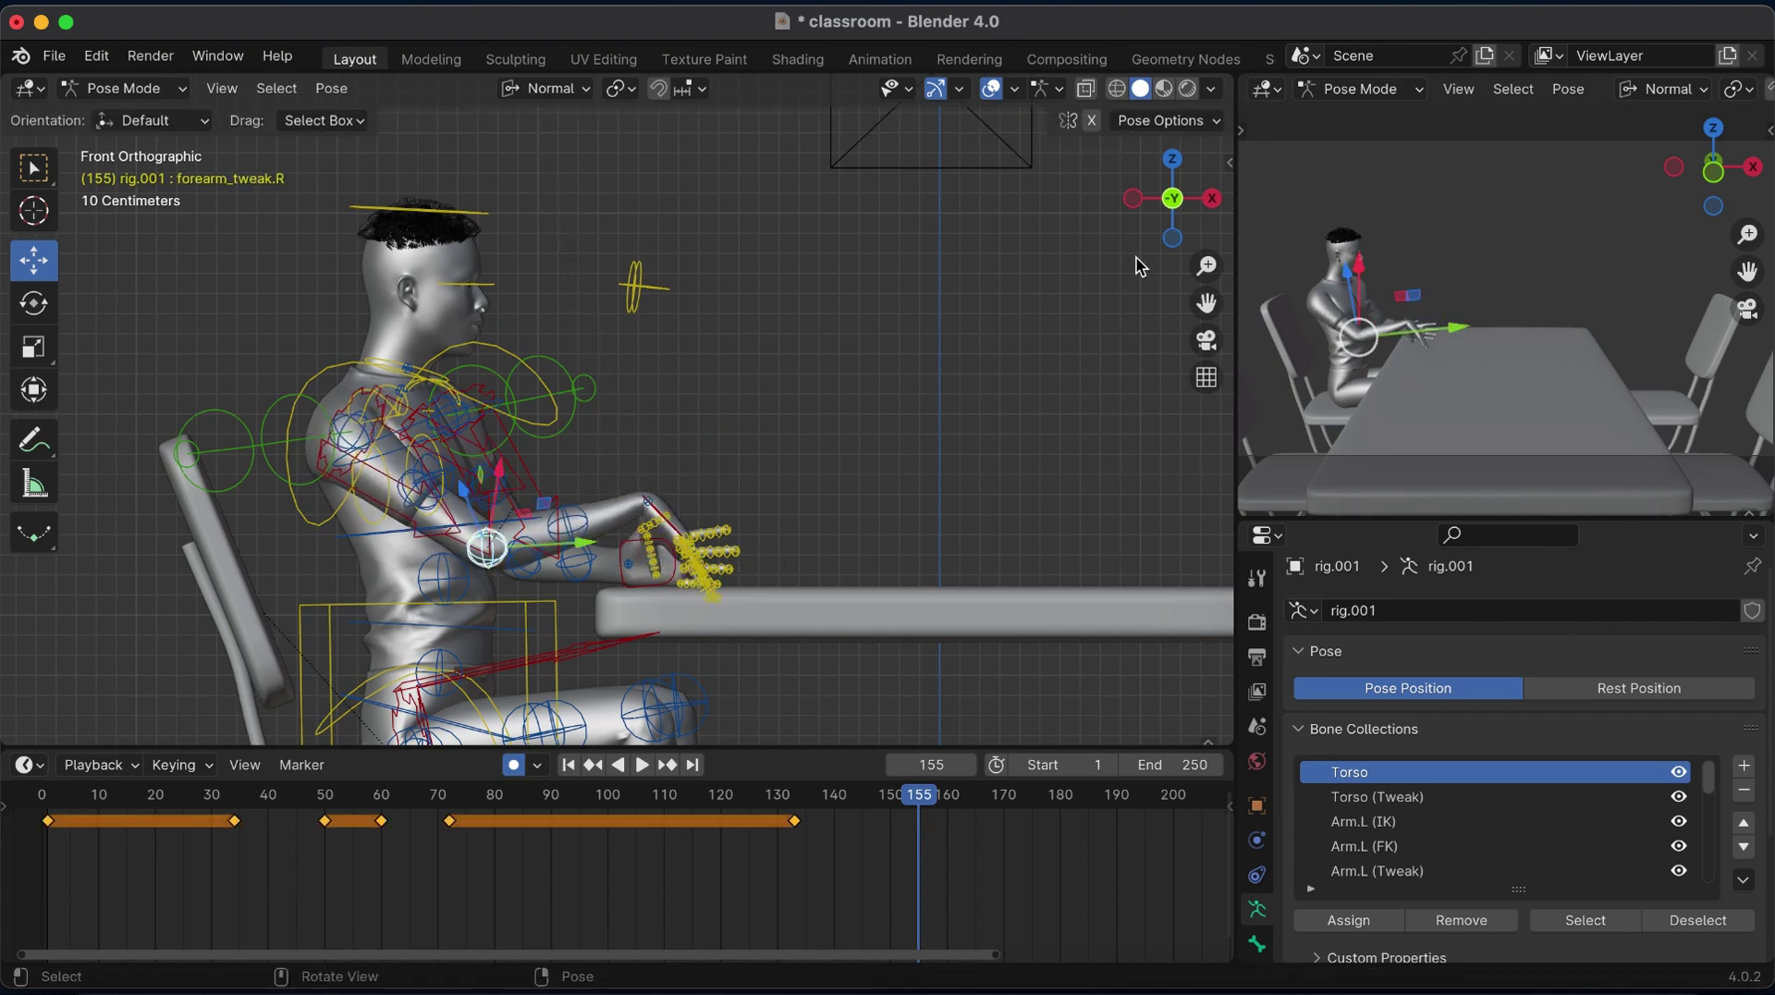
{"action": "left_click", "coordinate": [1211, 197]}
{"action": "key", "text": "g"}
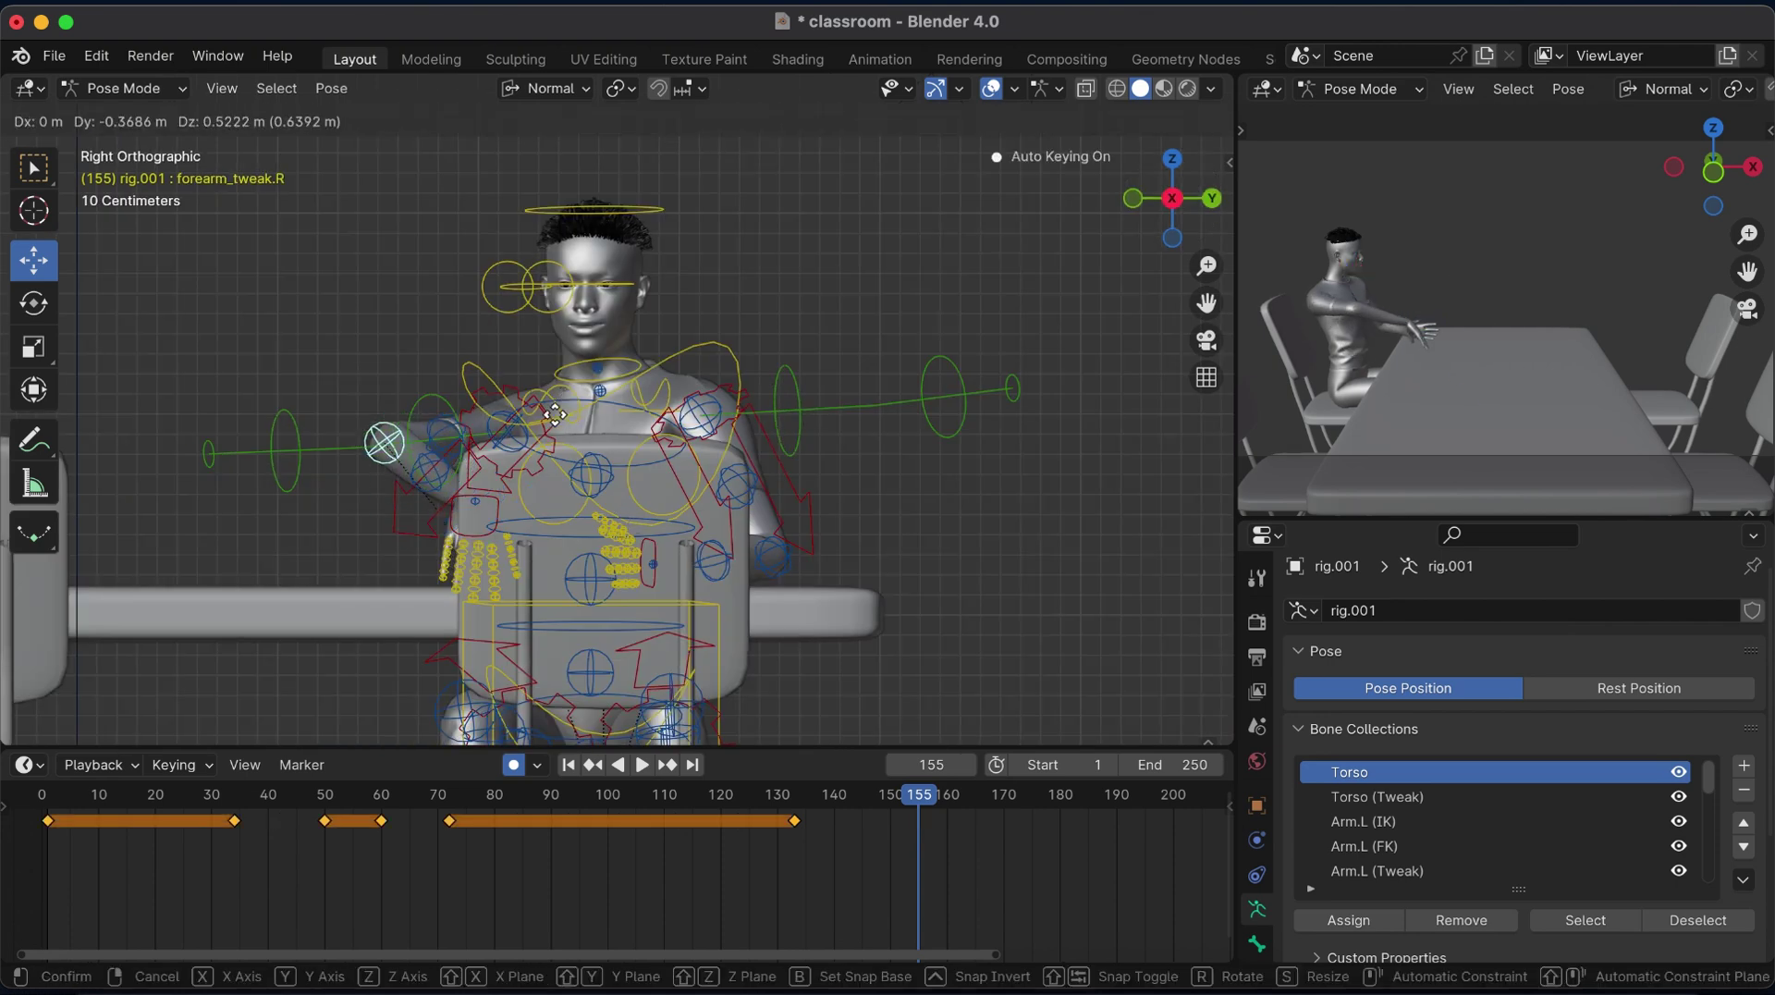
{"action": "left_click", "coordinate": [556, 450]}
{"action": "key", "text": "KP_7"}
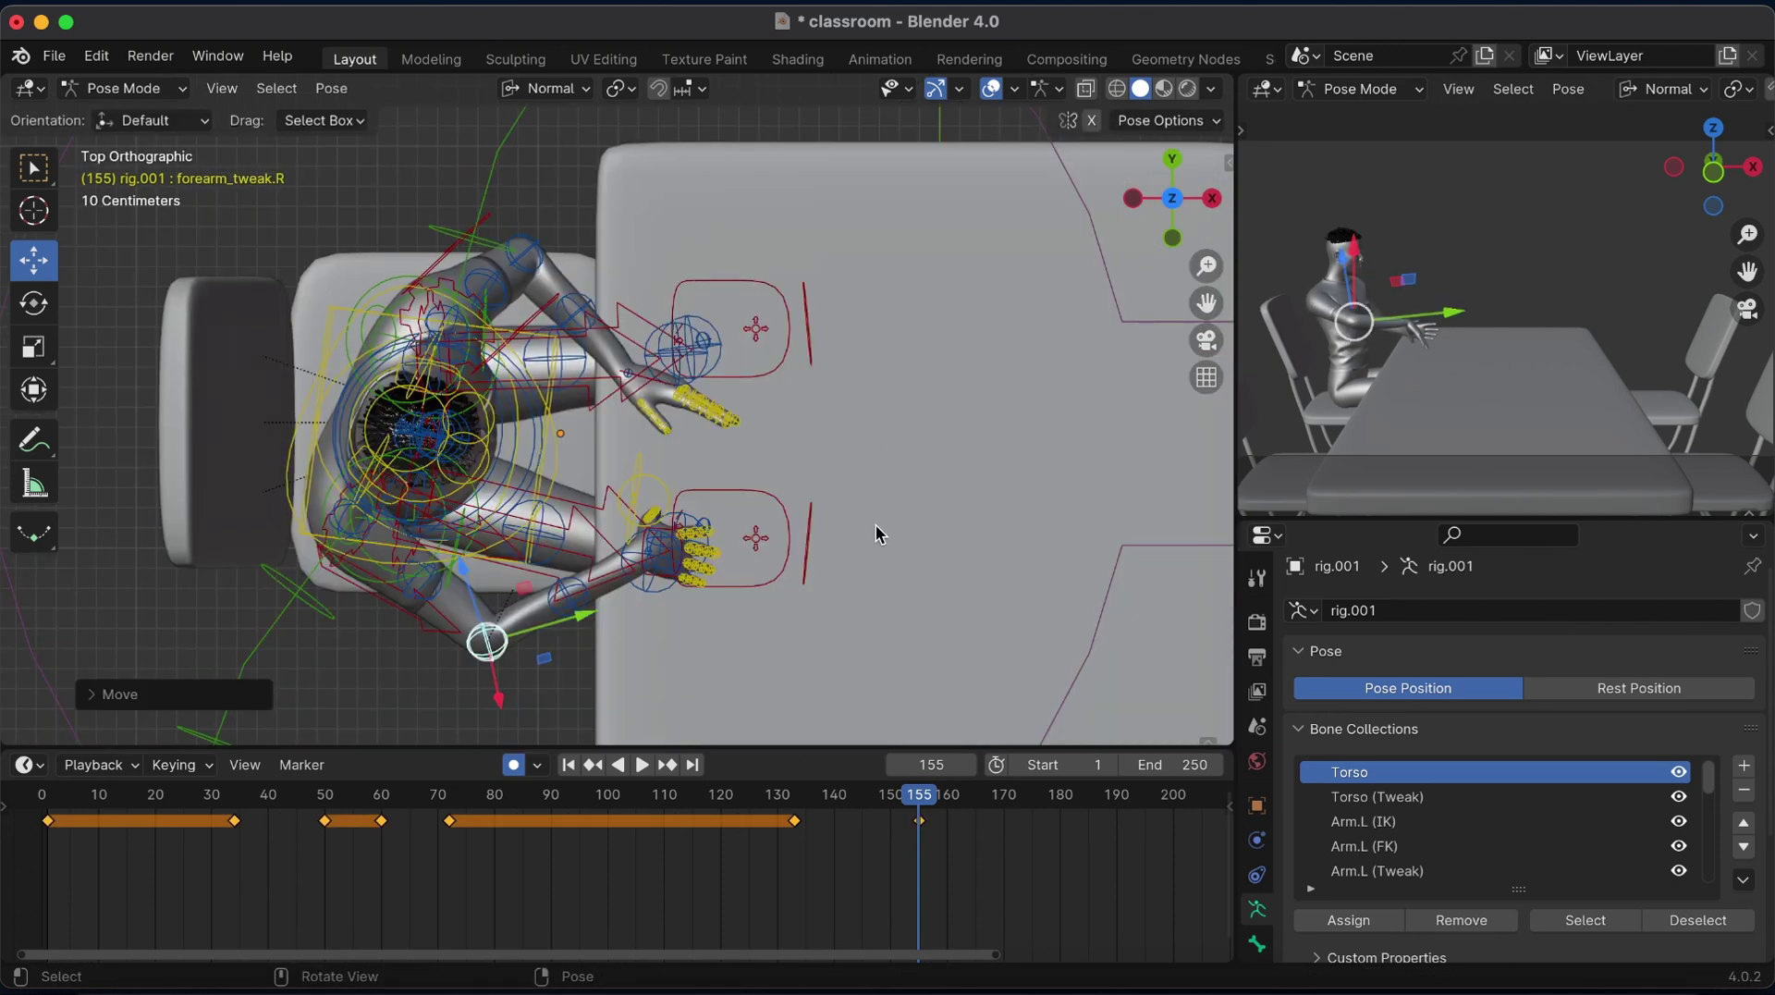
{"action": "key", "text": "g"}
{"action": "left_click", "coordinate": [864, 504]}
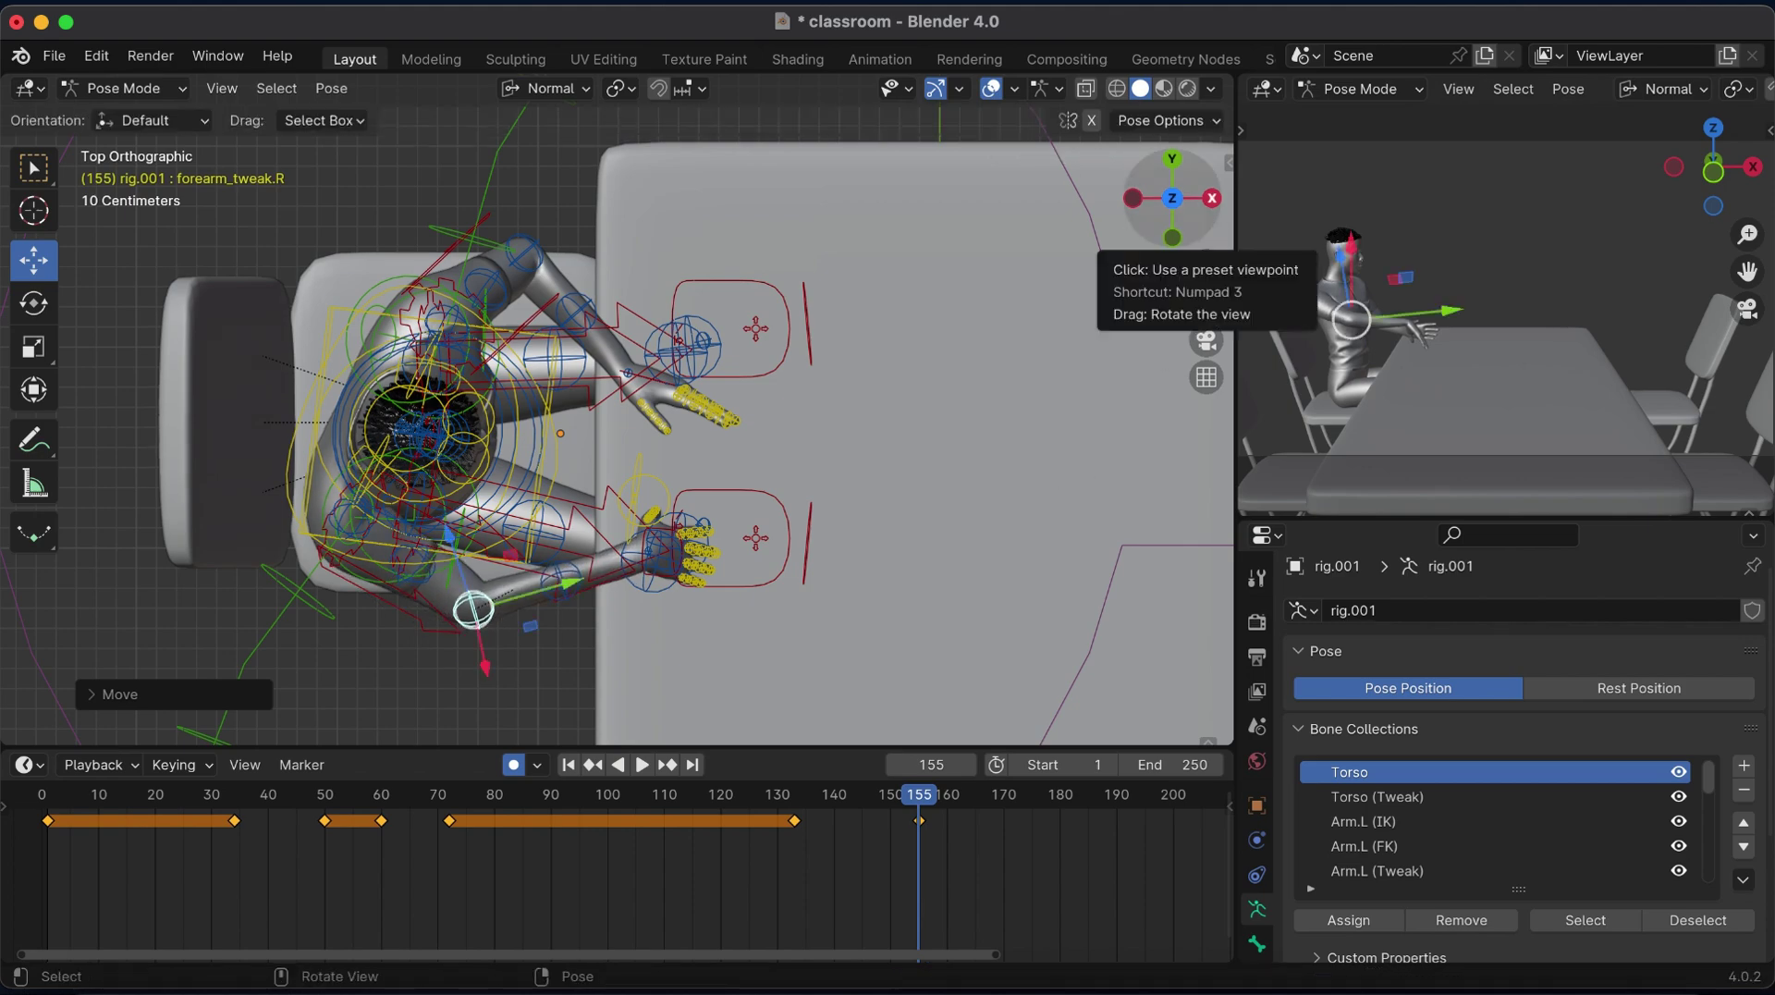
{"action": "mouse_move", "coordinate": [1202, 236]}
{"action": "left_mouse_down"}
{"action": "mouse_move", "coordinate": [1202, 205]}
{"action": "mouse_move", "coordinate": [1207, 231]}
{"action": "mouse_move", "coordinate": [1155, 196]}
{"action": "left_mouse_up"}
Move the right hand IK control vertically along Z.
{"action": "left_click", "coordinate": [313, 401]}
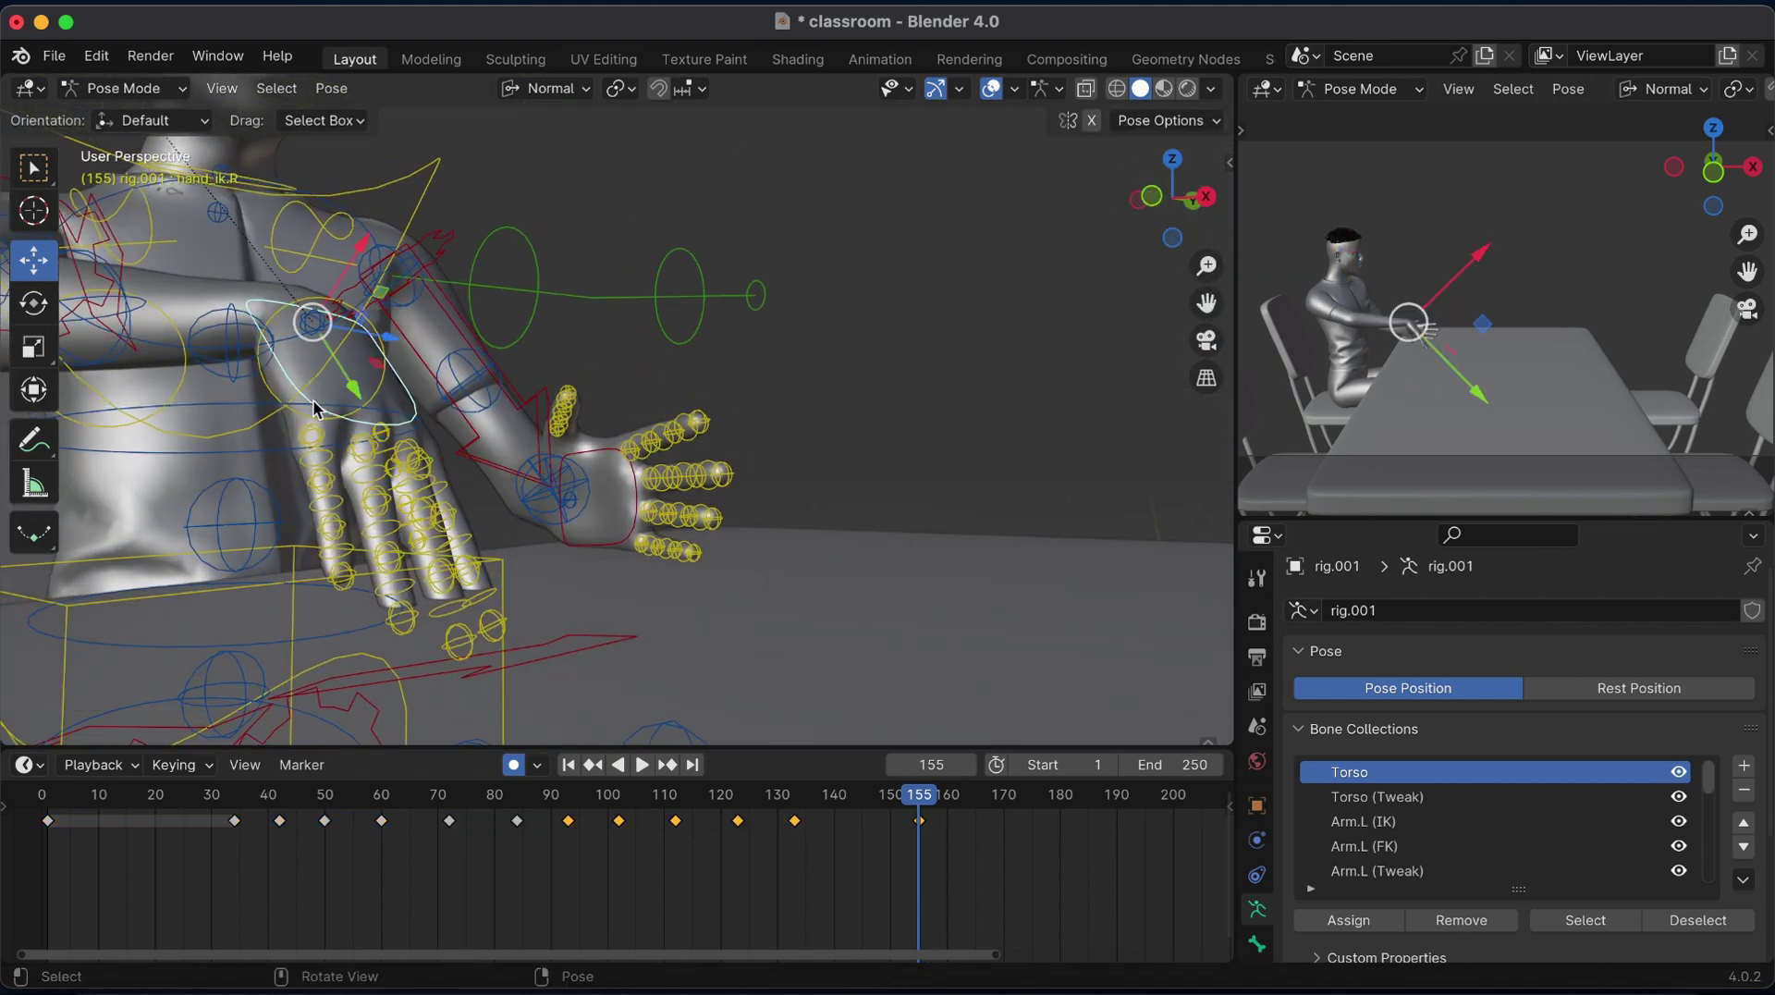
{"action": "key", "text": "g"}
{"action": "key", "text": "z"}
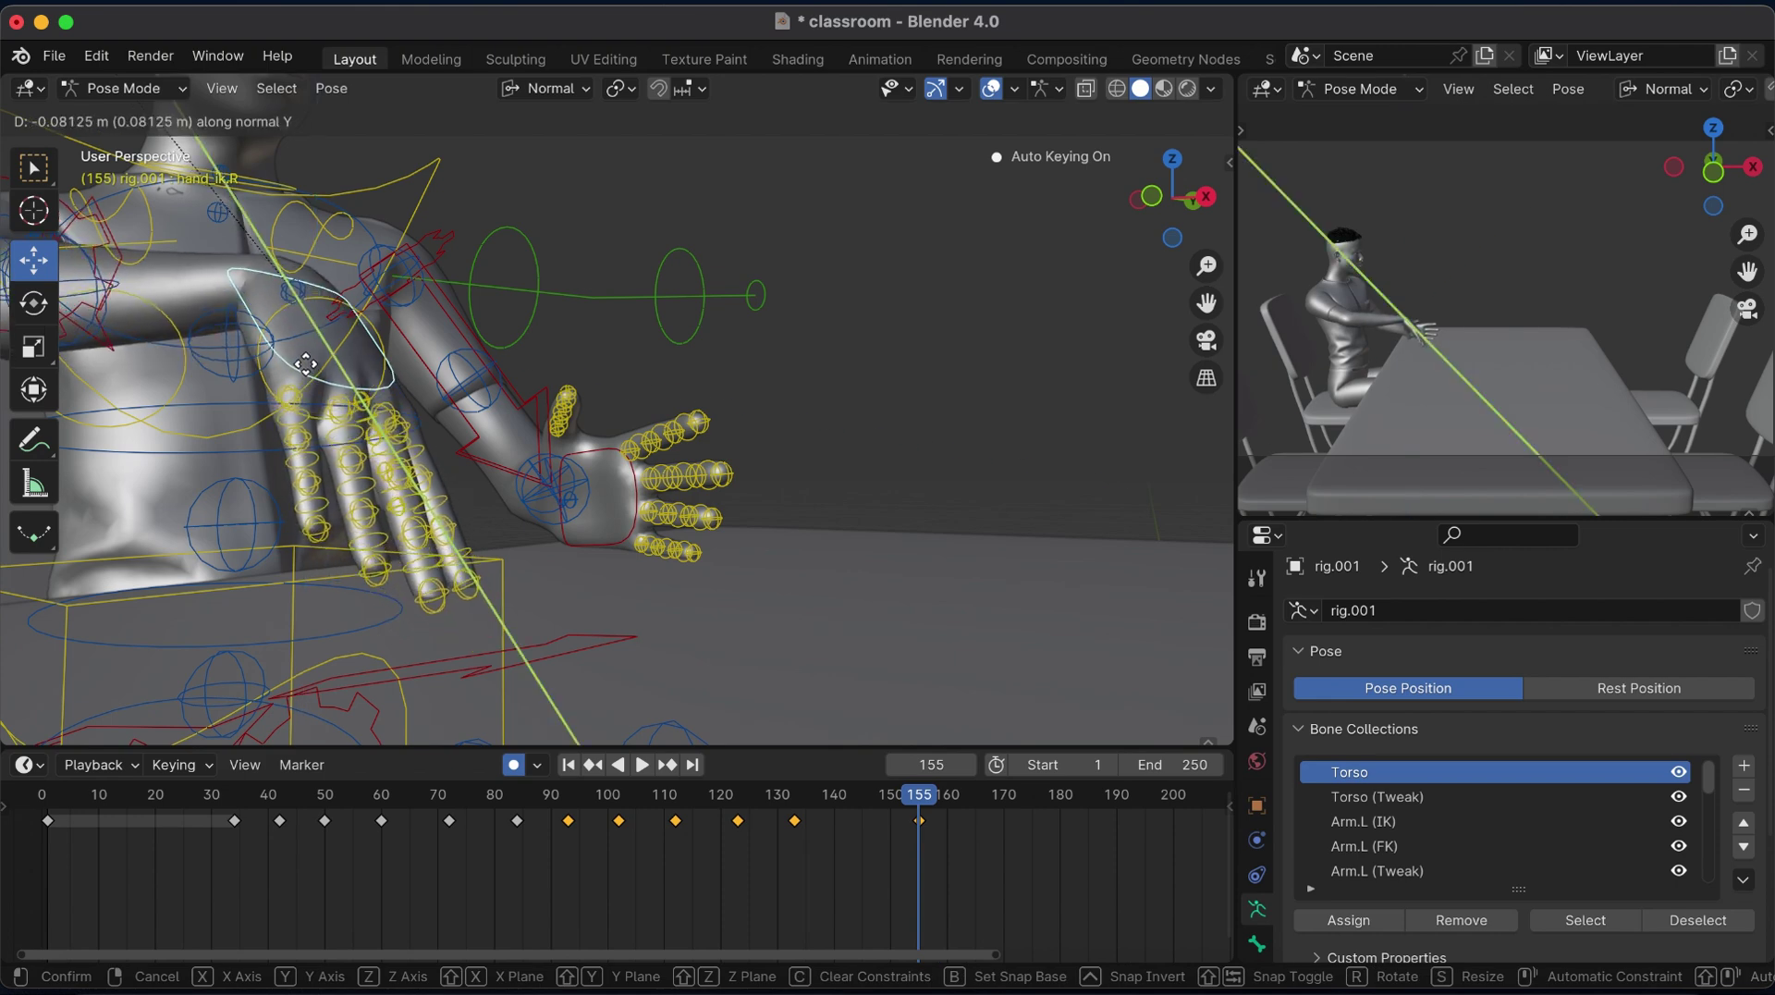
{"action": "left_click", "coordinate": [300, 376]}
Curl the finger bones along Z using the Individual Origins pivot.
{"action": "left_click", "coordinate": [308, 454]}
{"action": "key", "text": "ctrl+z"}
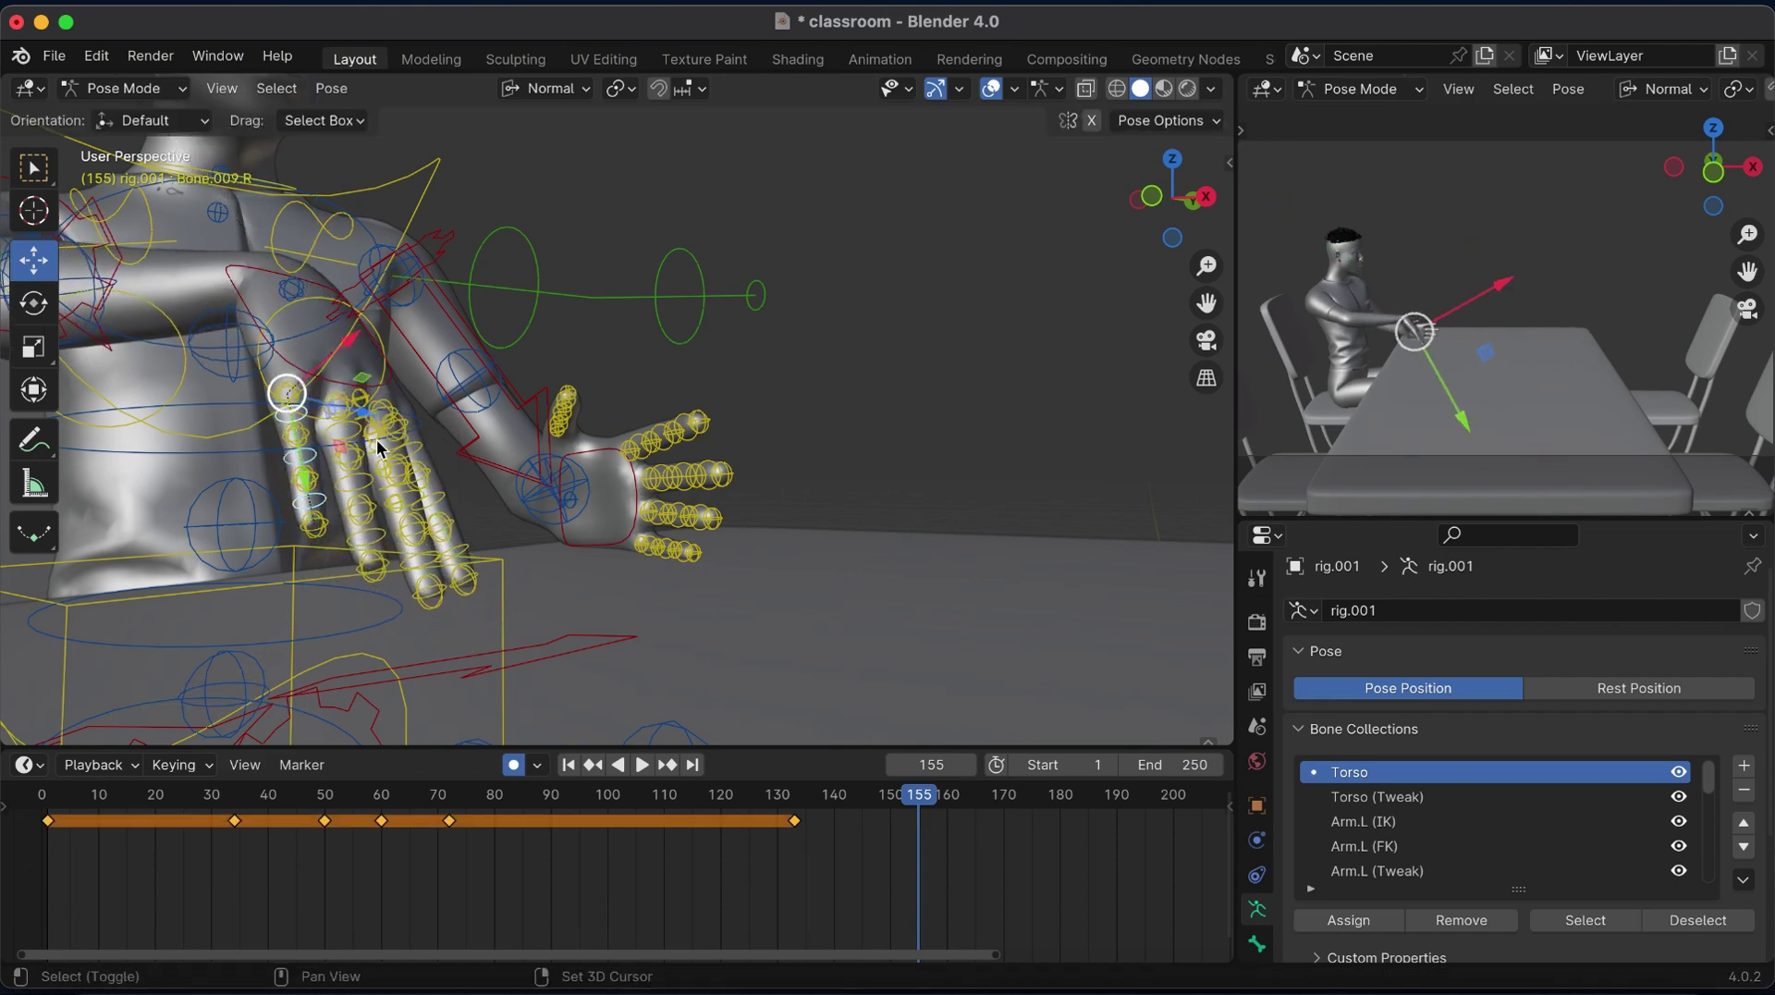
{"action": "left_click_drag", "start_coordinate": [1143, 181], "coordinate": [1155, 196]}
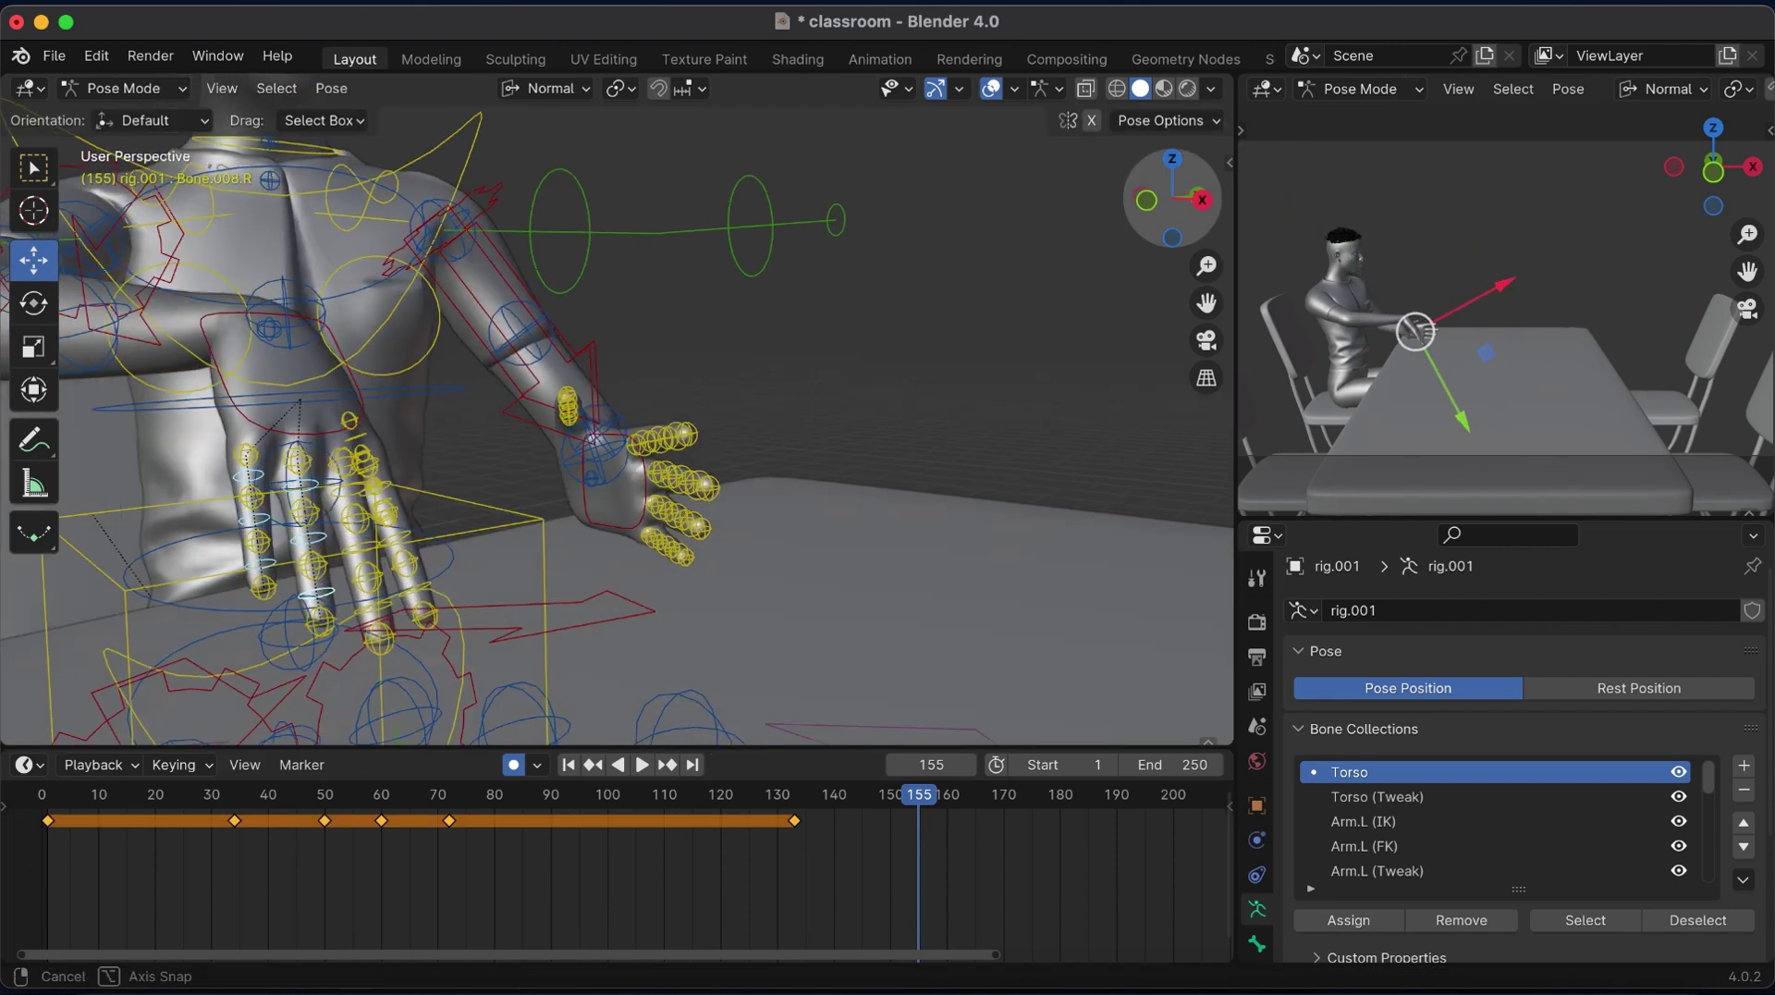
{"action": "left_click_drag", "start_coordinate": [1207, 268], "coordinate": [1202, 289]}
{"action": "middle_click_drag", "start_coordinate": [579, 417], "coordinate": [634, 389], "text": "shift"}
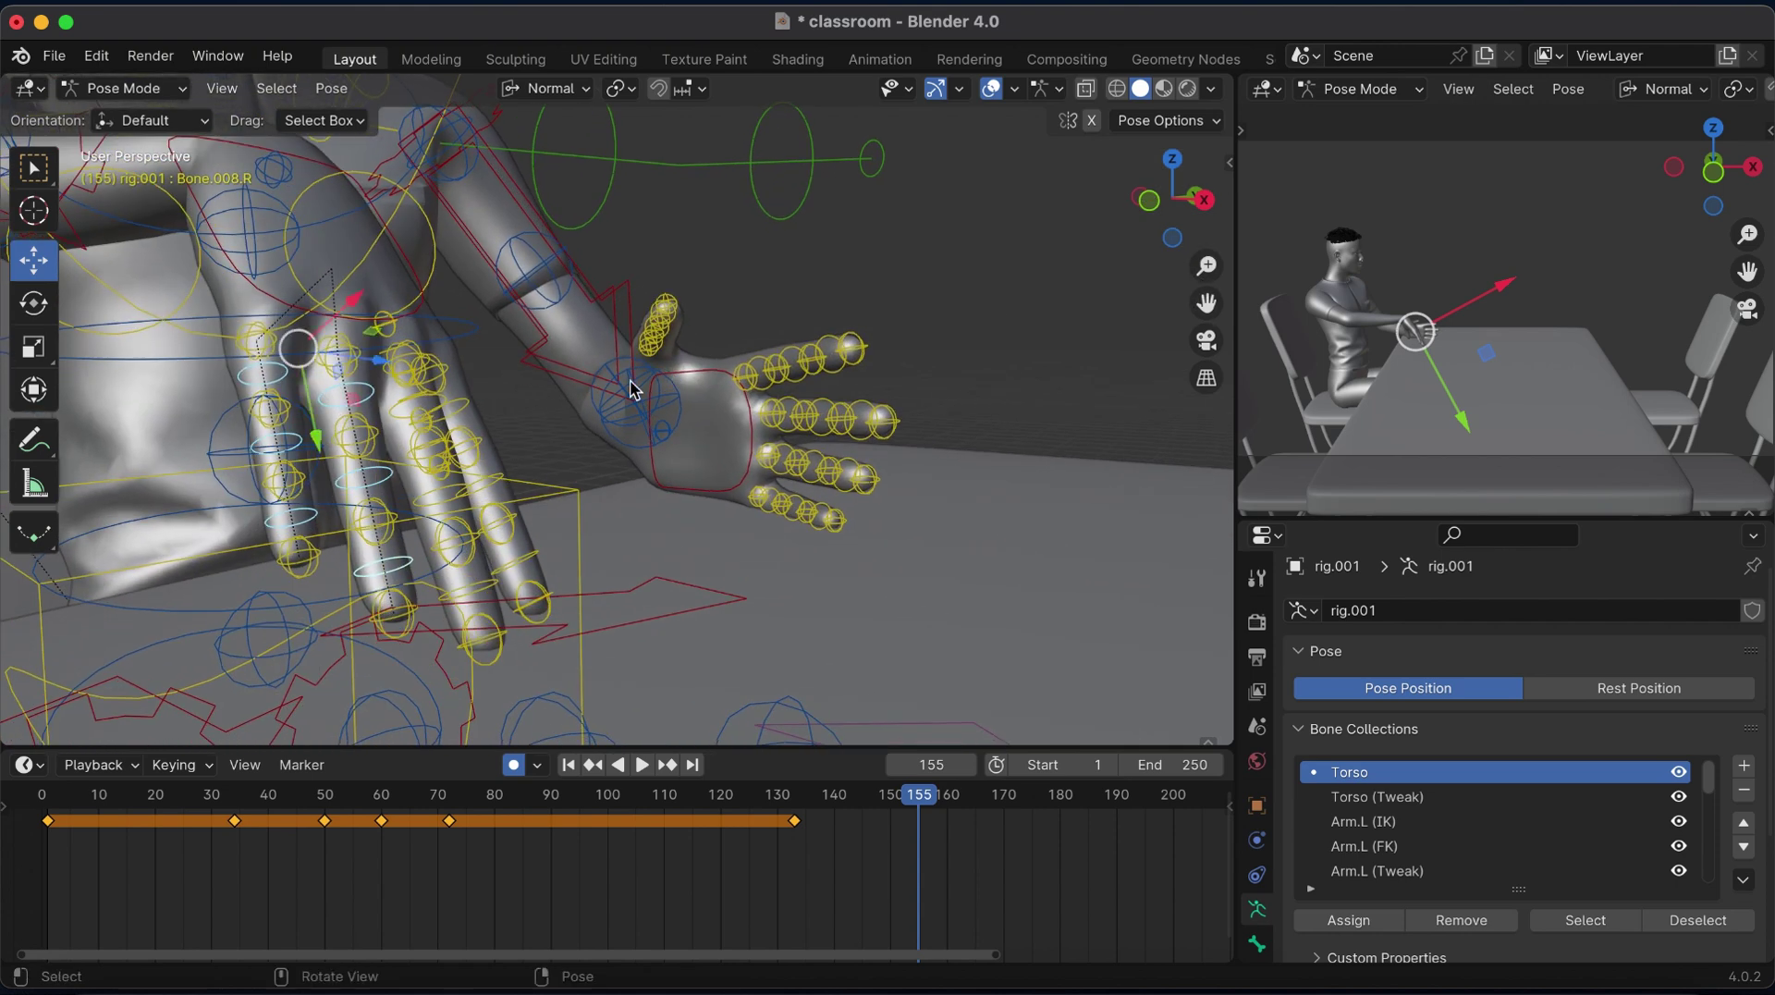
{"action": "key", "text": "r"}
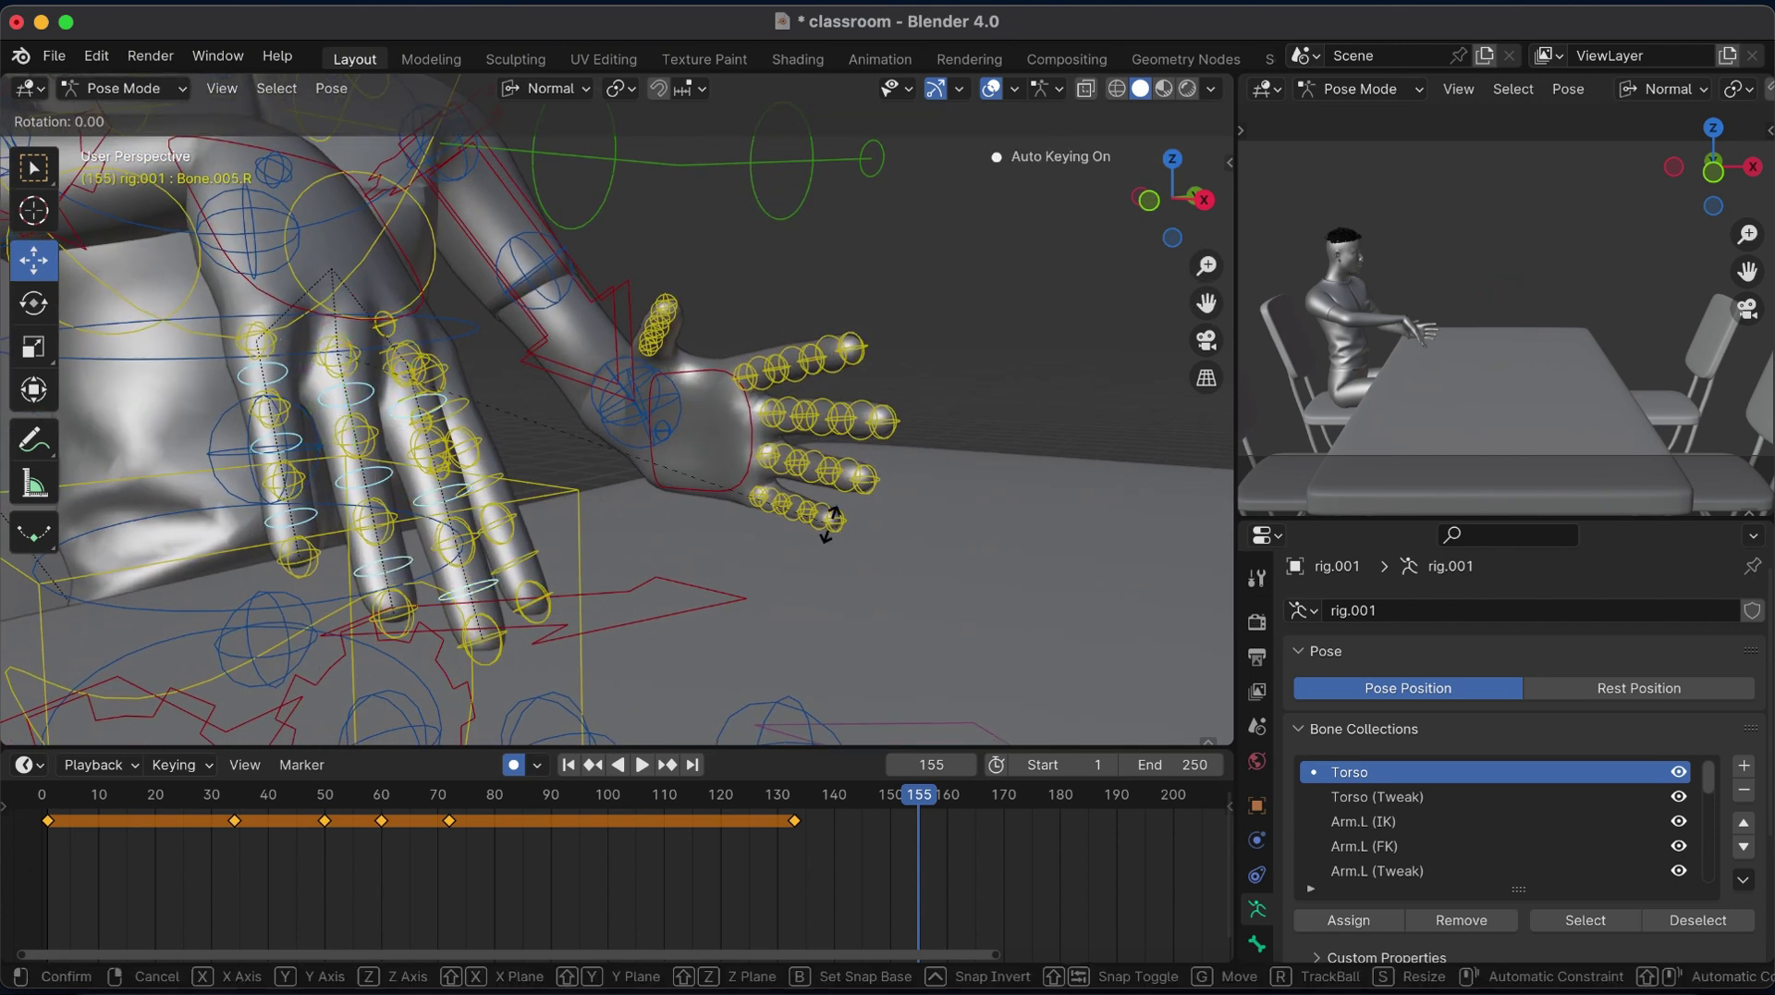
{"action": "key", "text": "z"}
{"action": "key", "text": "Escape"}
{"action": "left_click", "coordinate": [631, 98]}
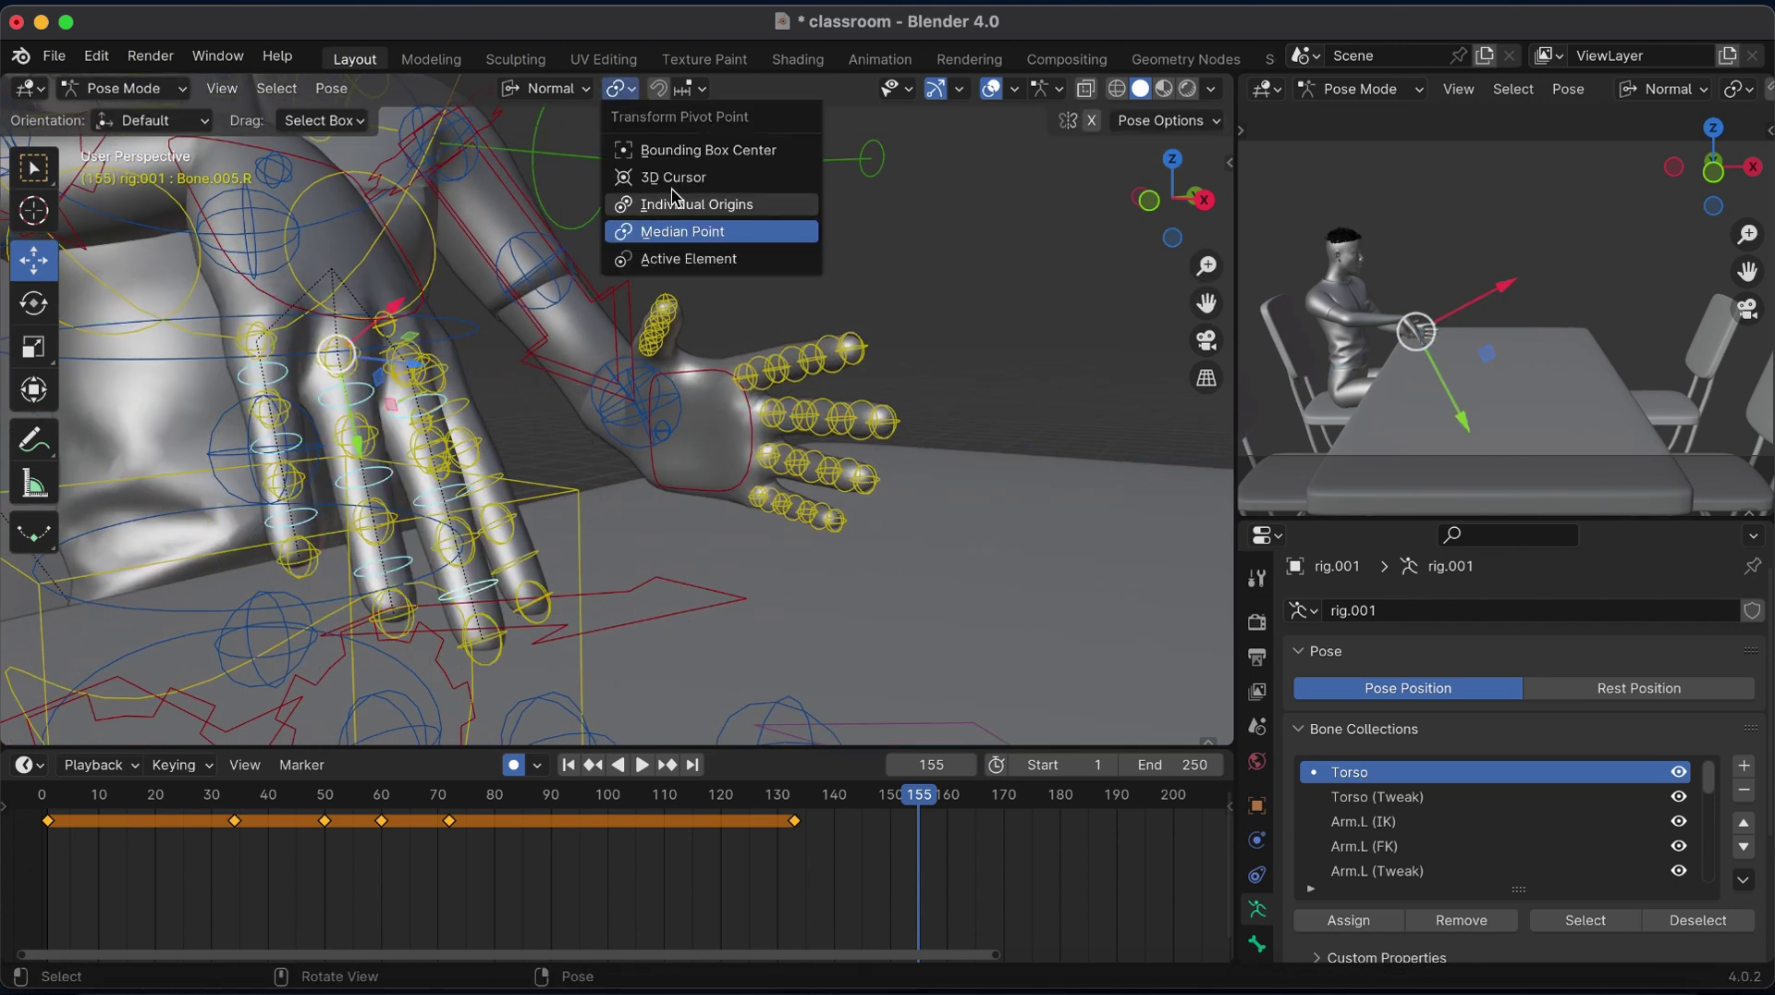
{"action": "left_click", "coordinate": [679, 197]}
{"action": "key", "text": "r"}
{"action": "key", "text": "z"}
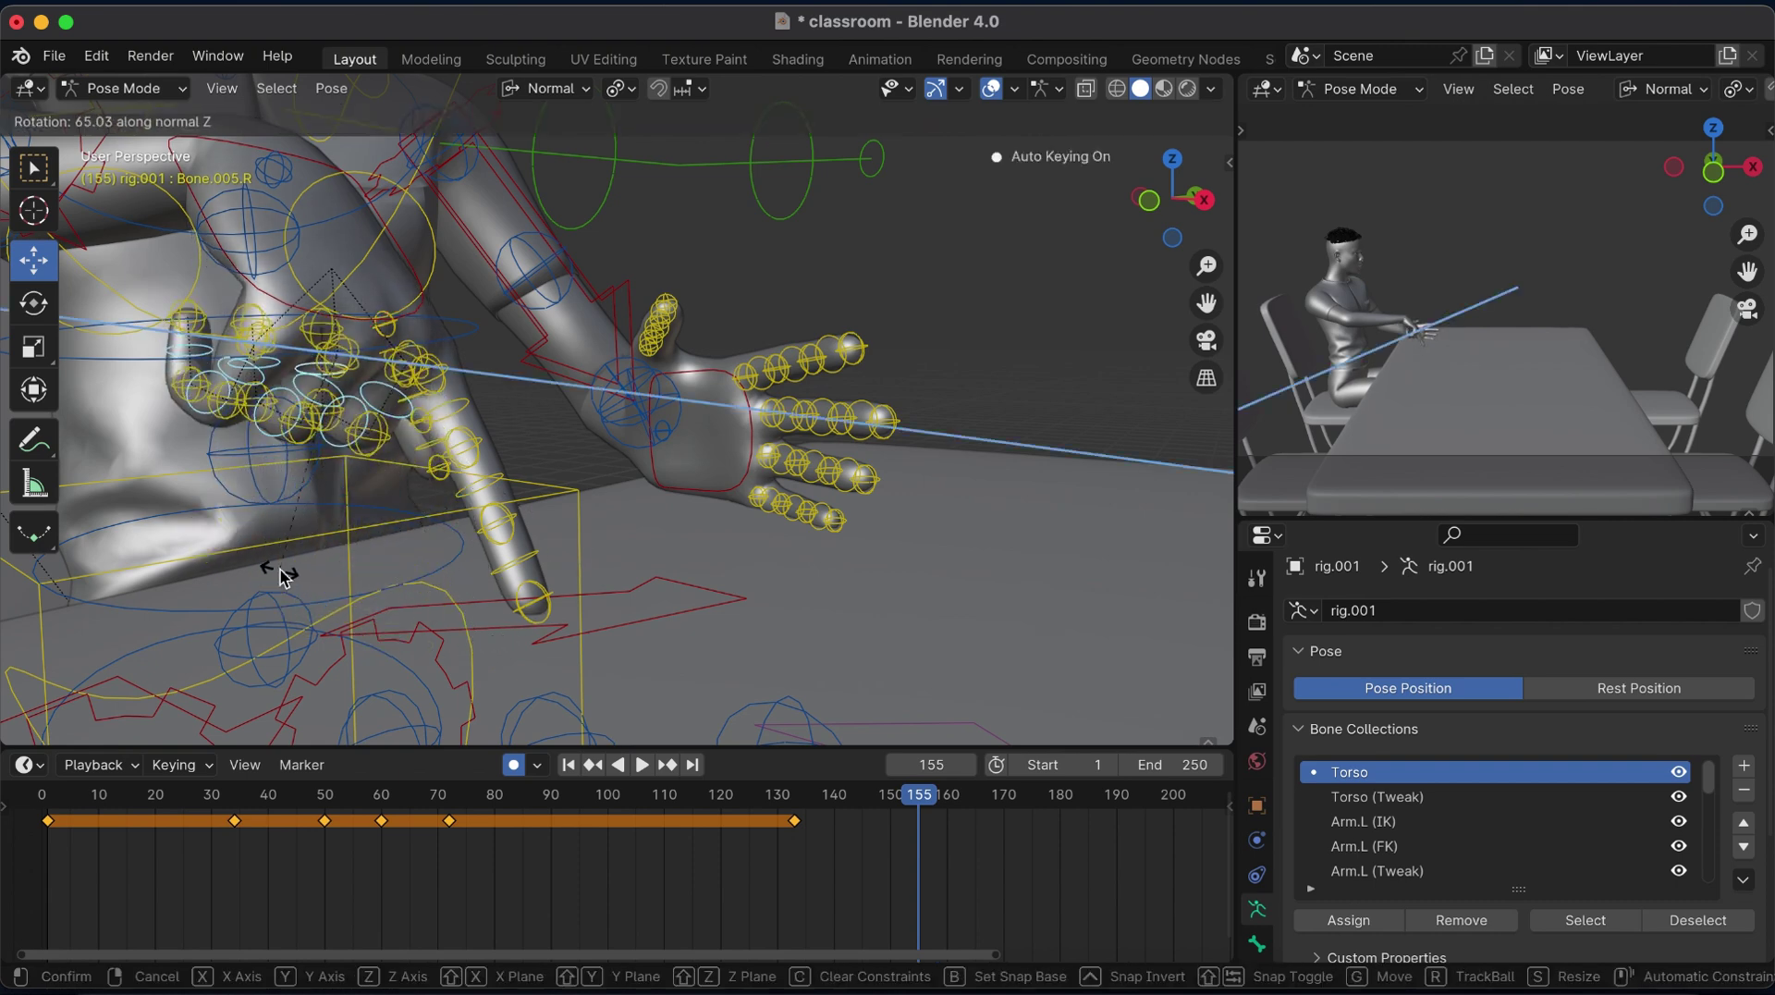
{"action": "left_click", "coordinate": [287, 573]}
Preview the motion from around frame 134 and step to frame 145.
{"action": "left_click", "coordinate": [803, 801]}
{"action": "key", "text": "space"}
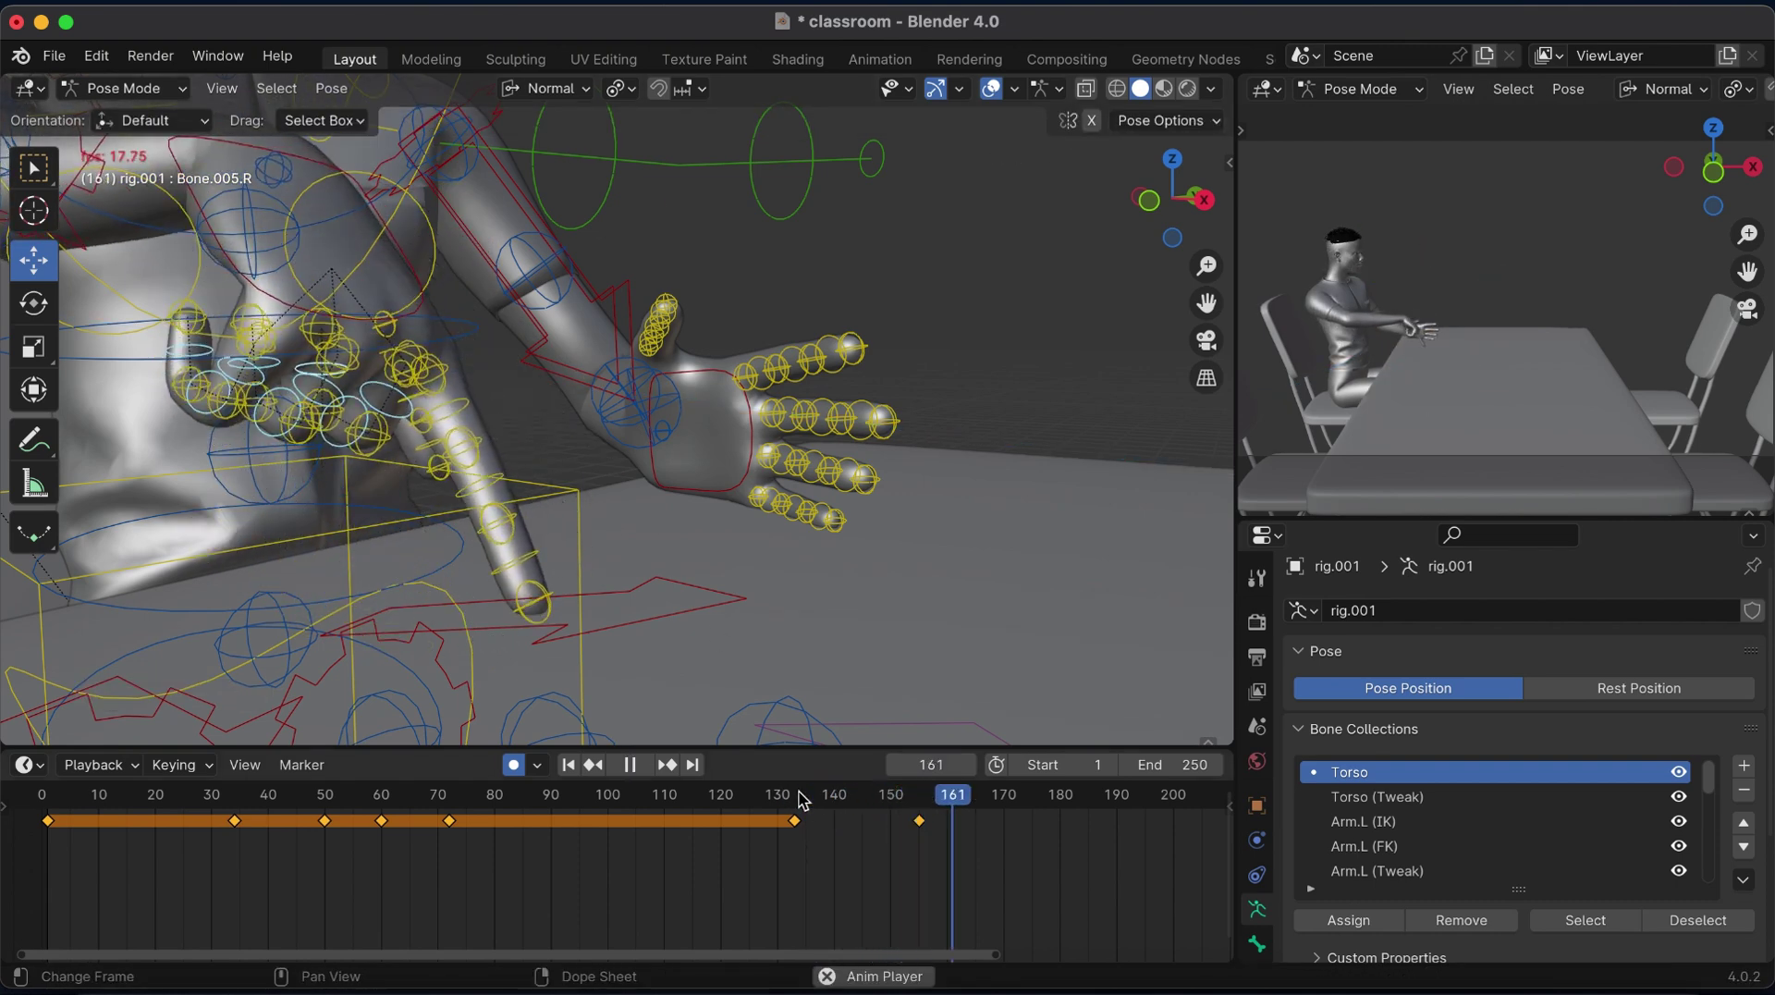
{"action": "key", "text": "Escape"}
{"action": "key", "text": "Right"}
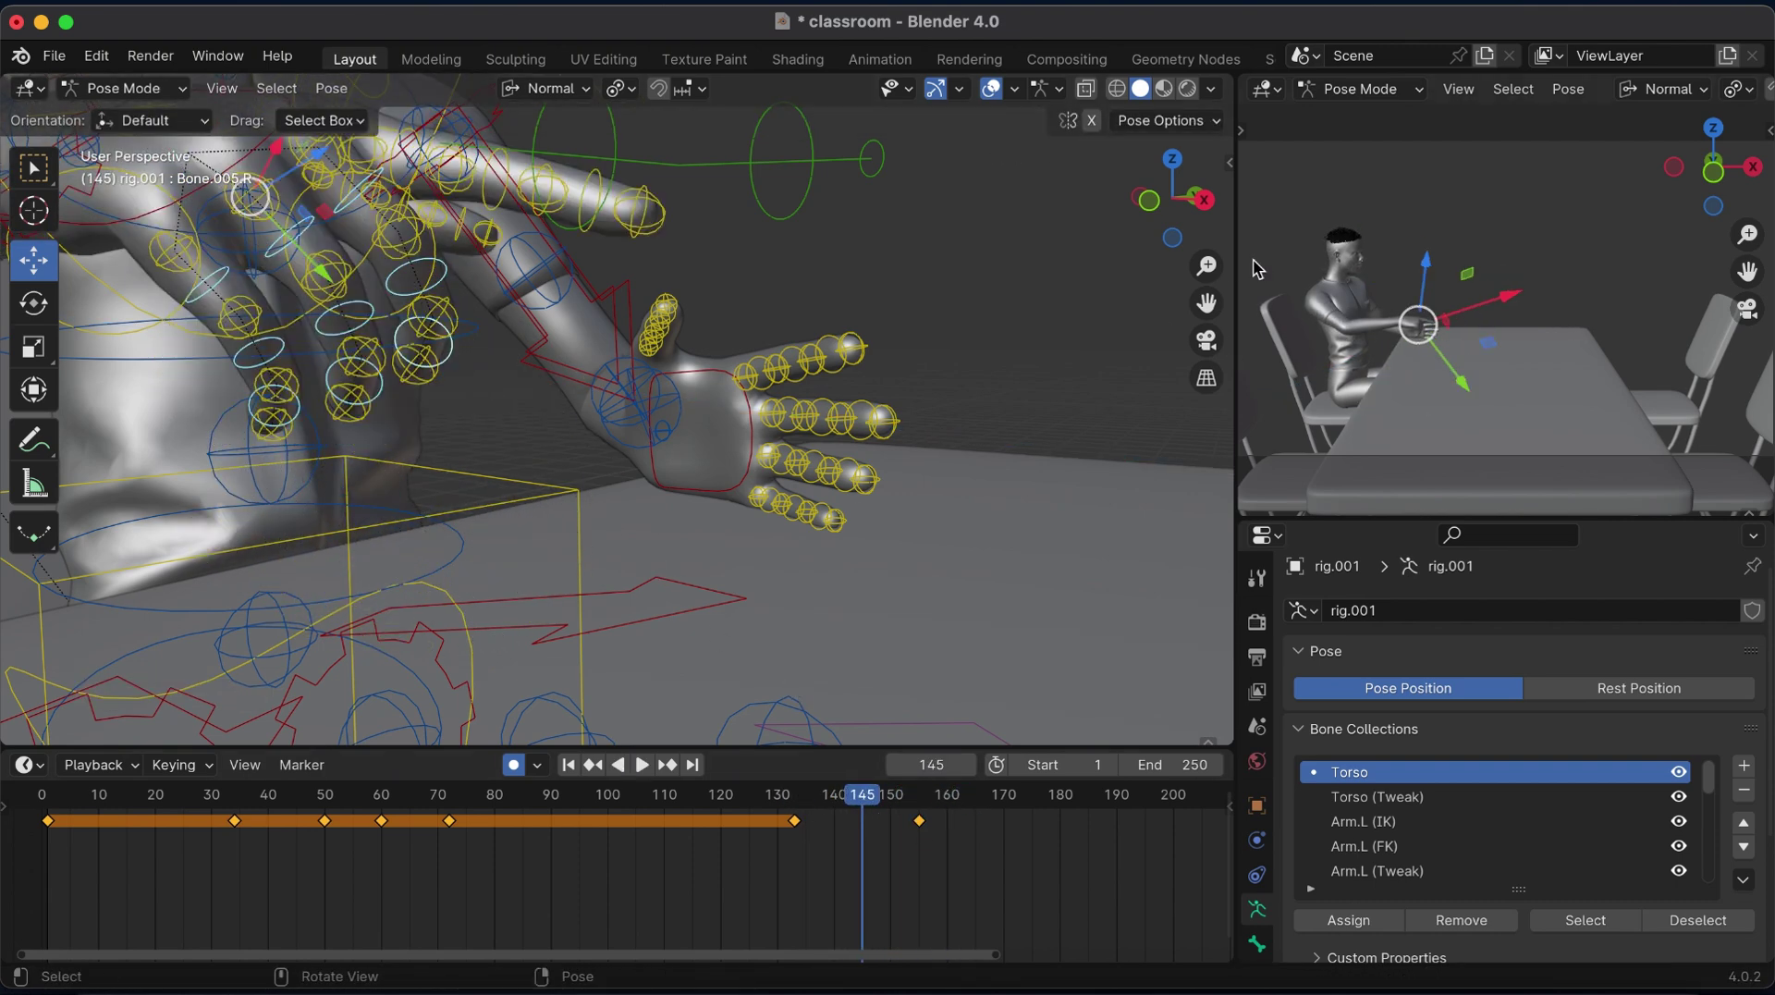
At frame 145, raise the right hand to the shoulder and tilt it near the face.
{"action": "left_click_drag", "start_coordinate": [1207, 265], "coordinate": [1206, 305]}
{"action": "left_click", "coordinate": [457, 354]}
{"action": "key", "text": "g"}
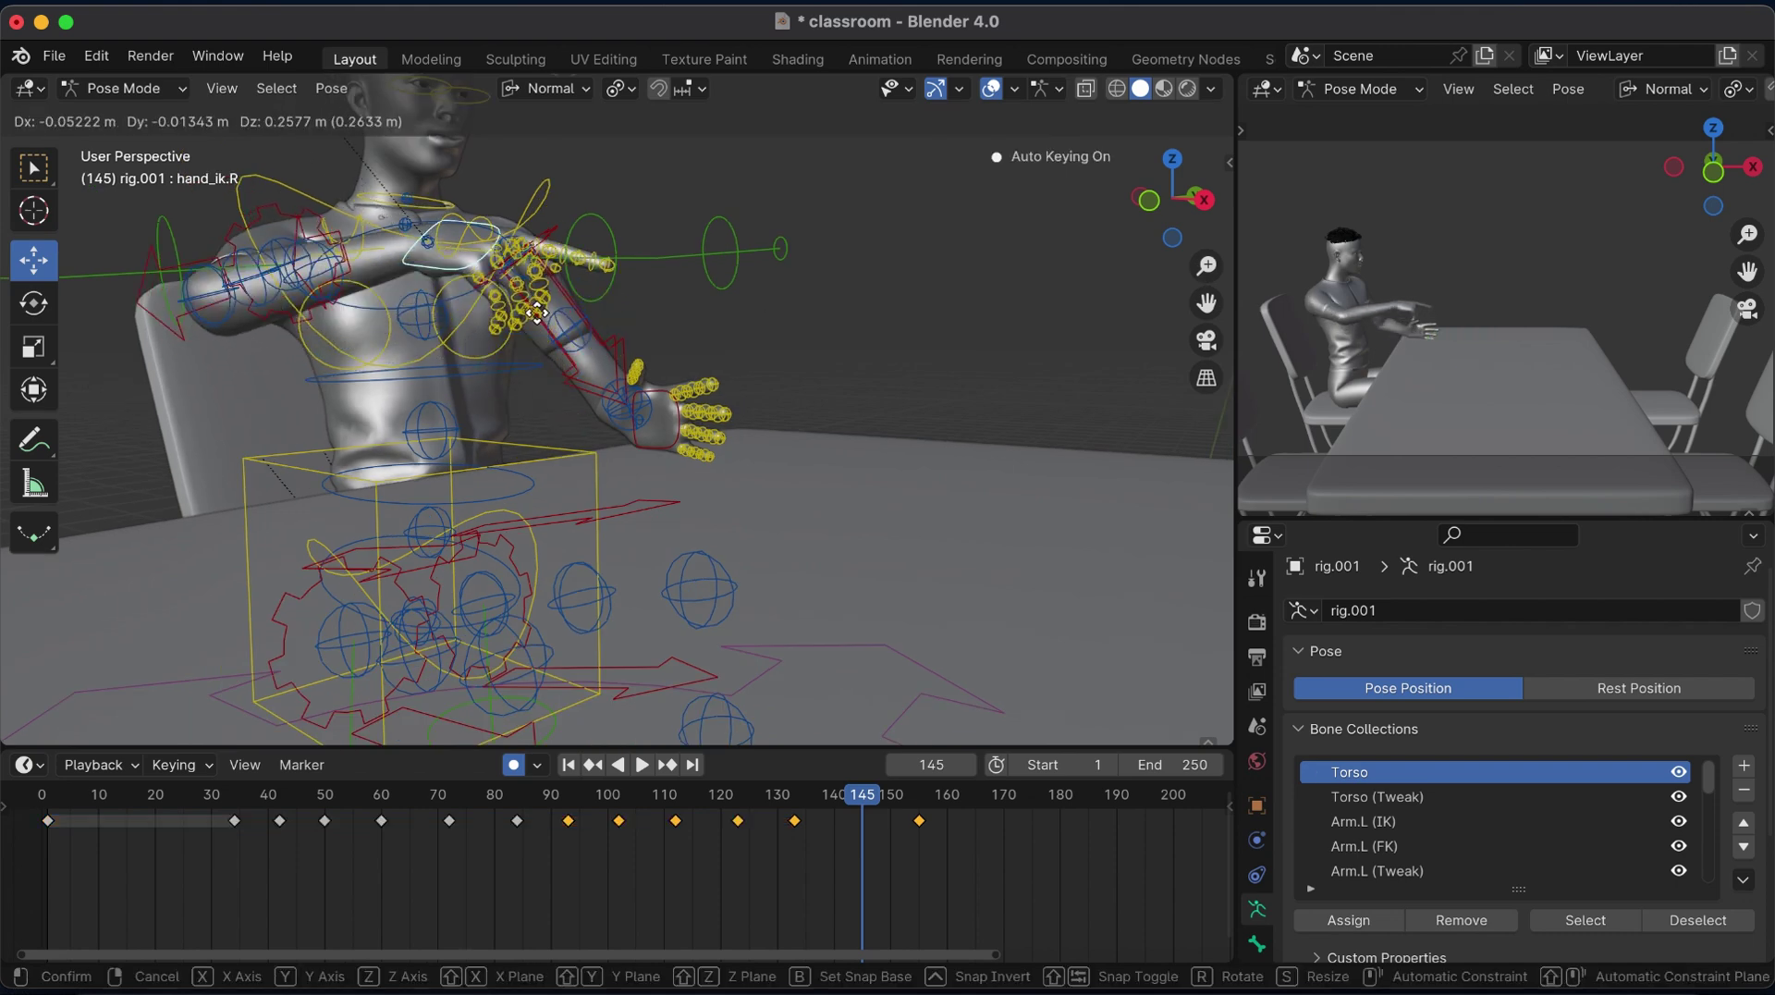
{"action": "left_click", "coordinate": [634, 269]}
{"action": "key", "text": "r"}
{"action": "key", "text": "x"}
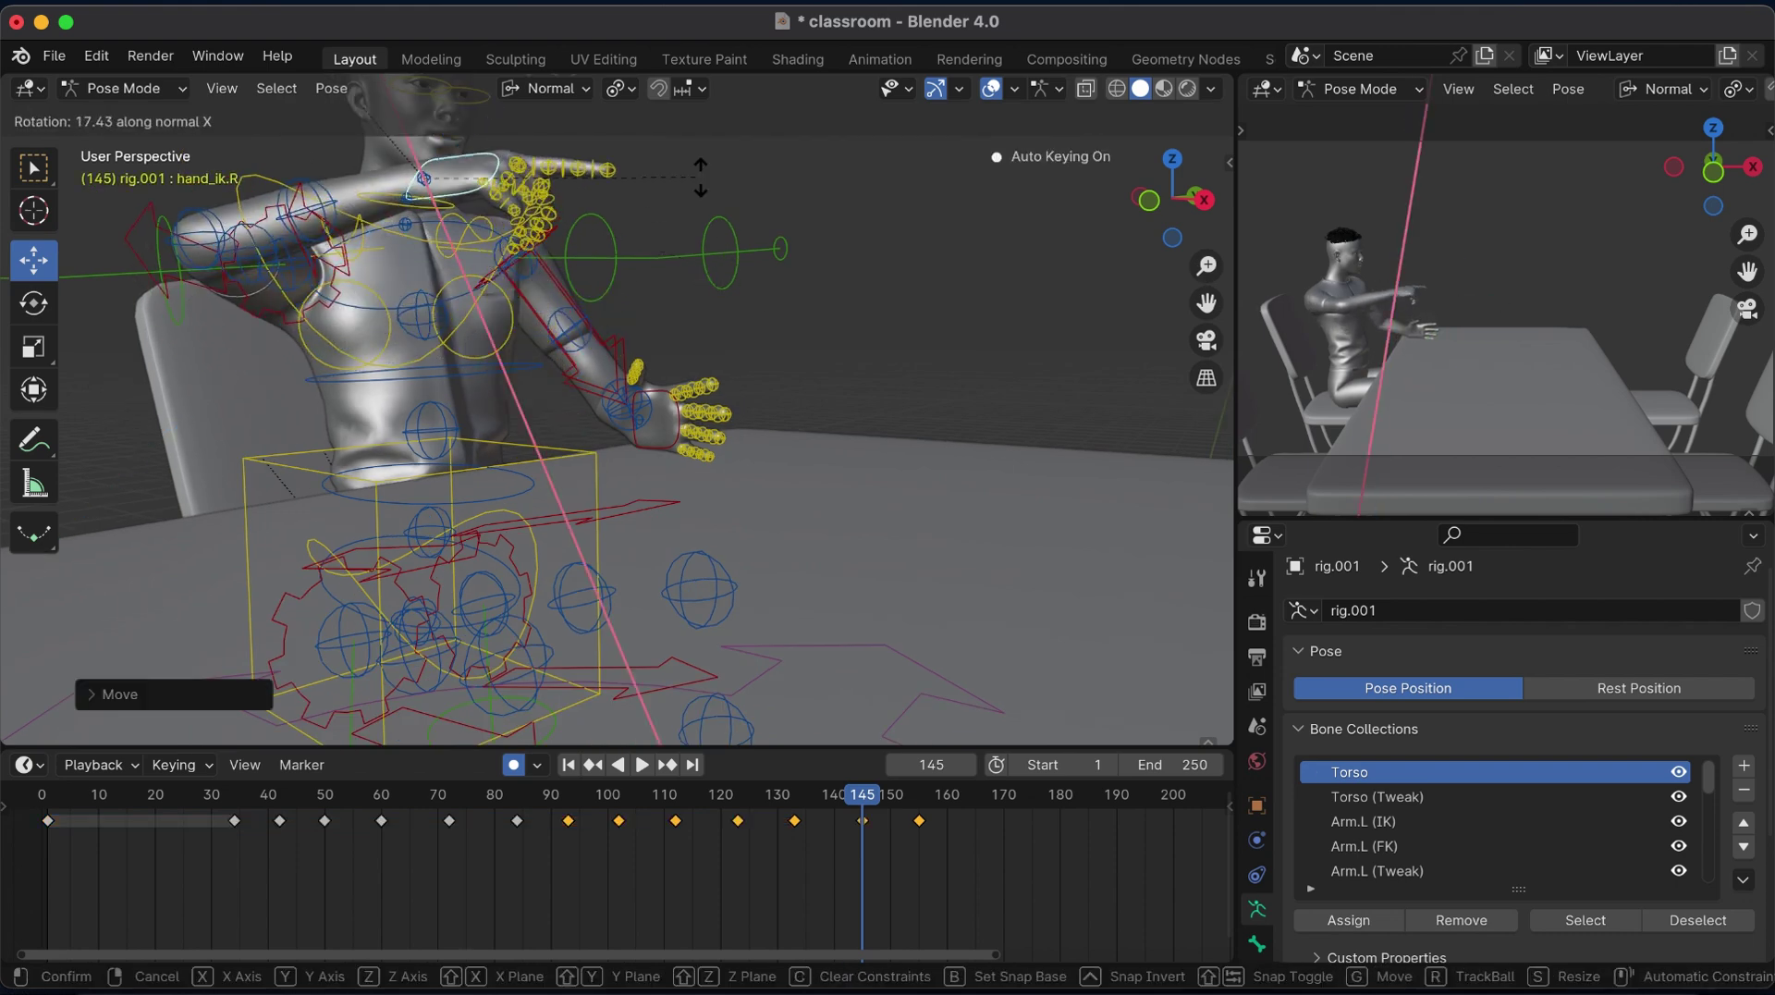
{"action": "key", "text": "Return"}
{"action": "left_click", "coordinate": [785, 799]}
{"action": "key", "text": "space"}
{"action": "key", "text": "space"}
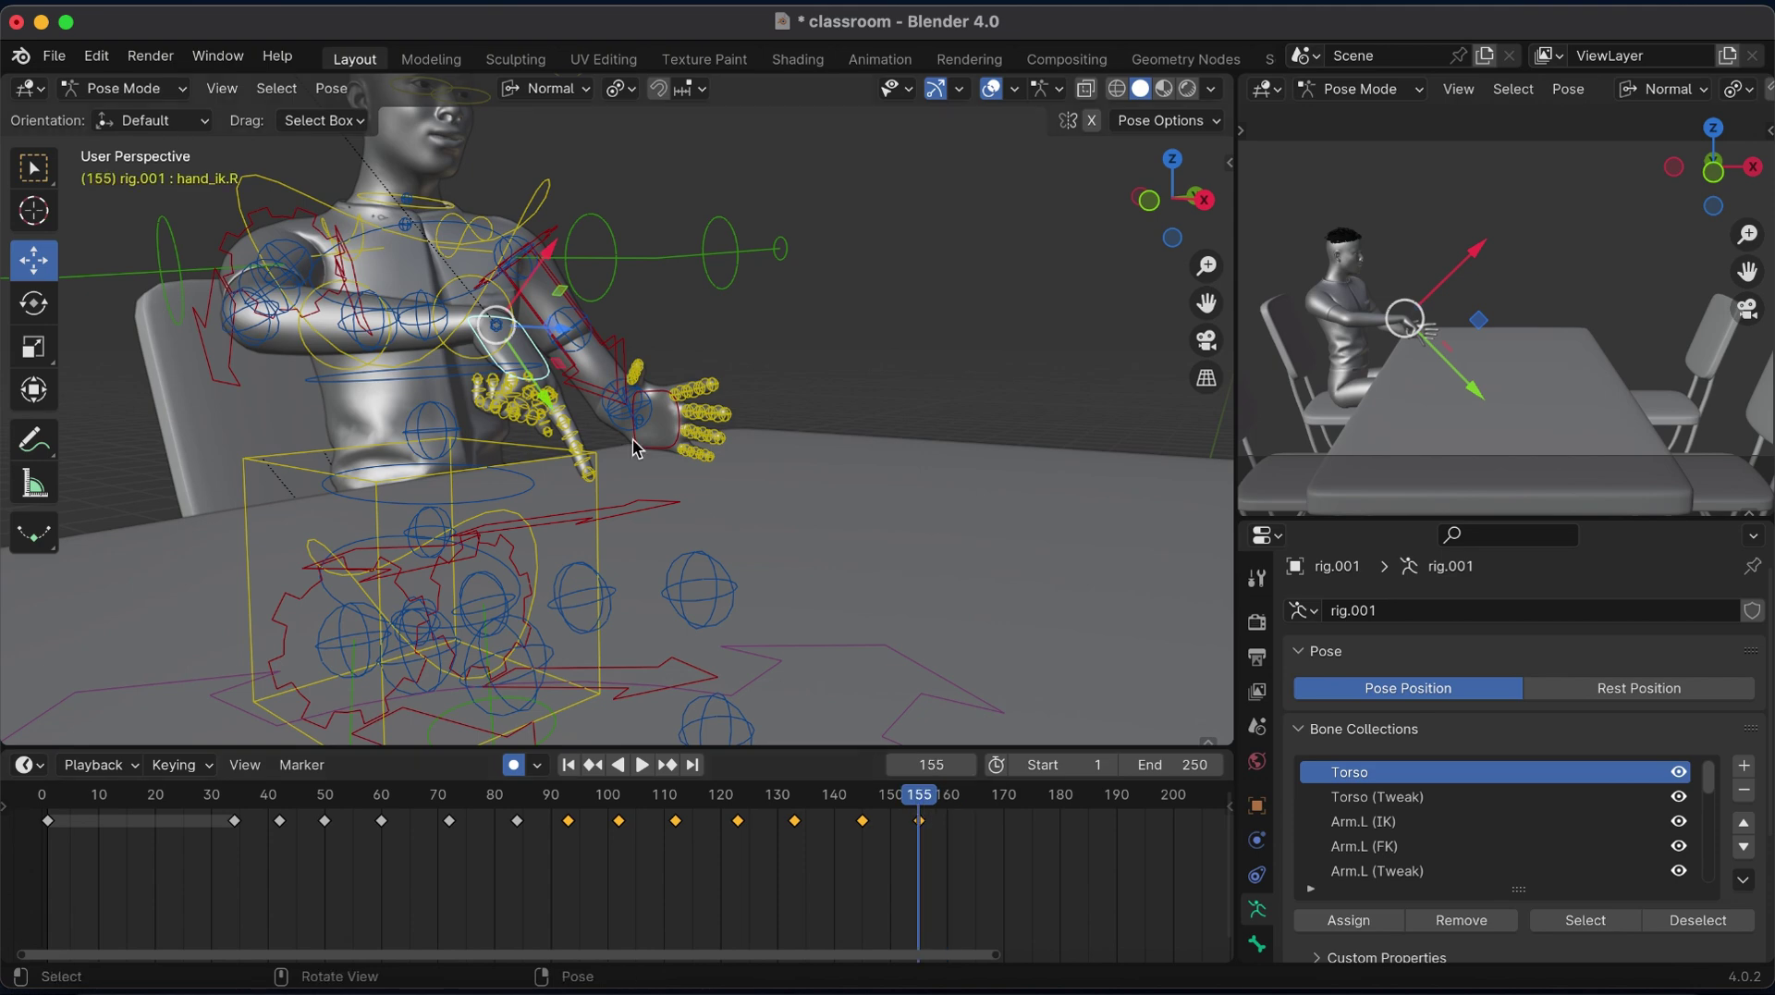
Key all bones at frame 155, then tilt the head along X at frame 167.
{"action": "key", "text": "a"}
{"action": "key", "text": "i"}
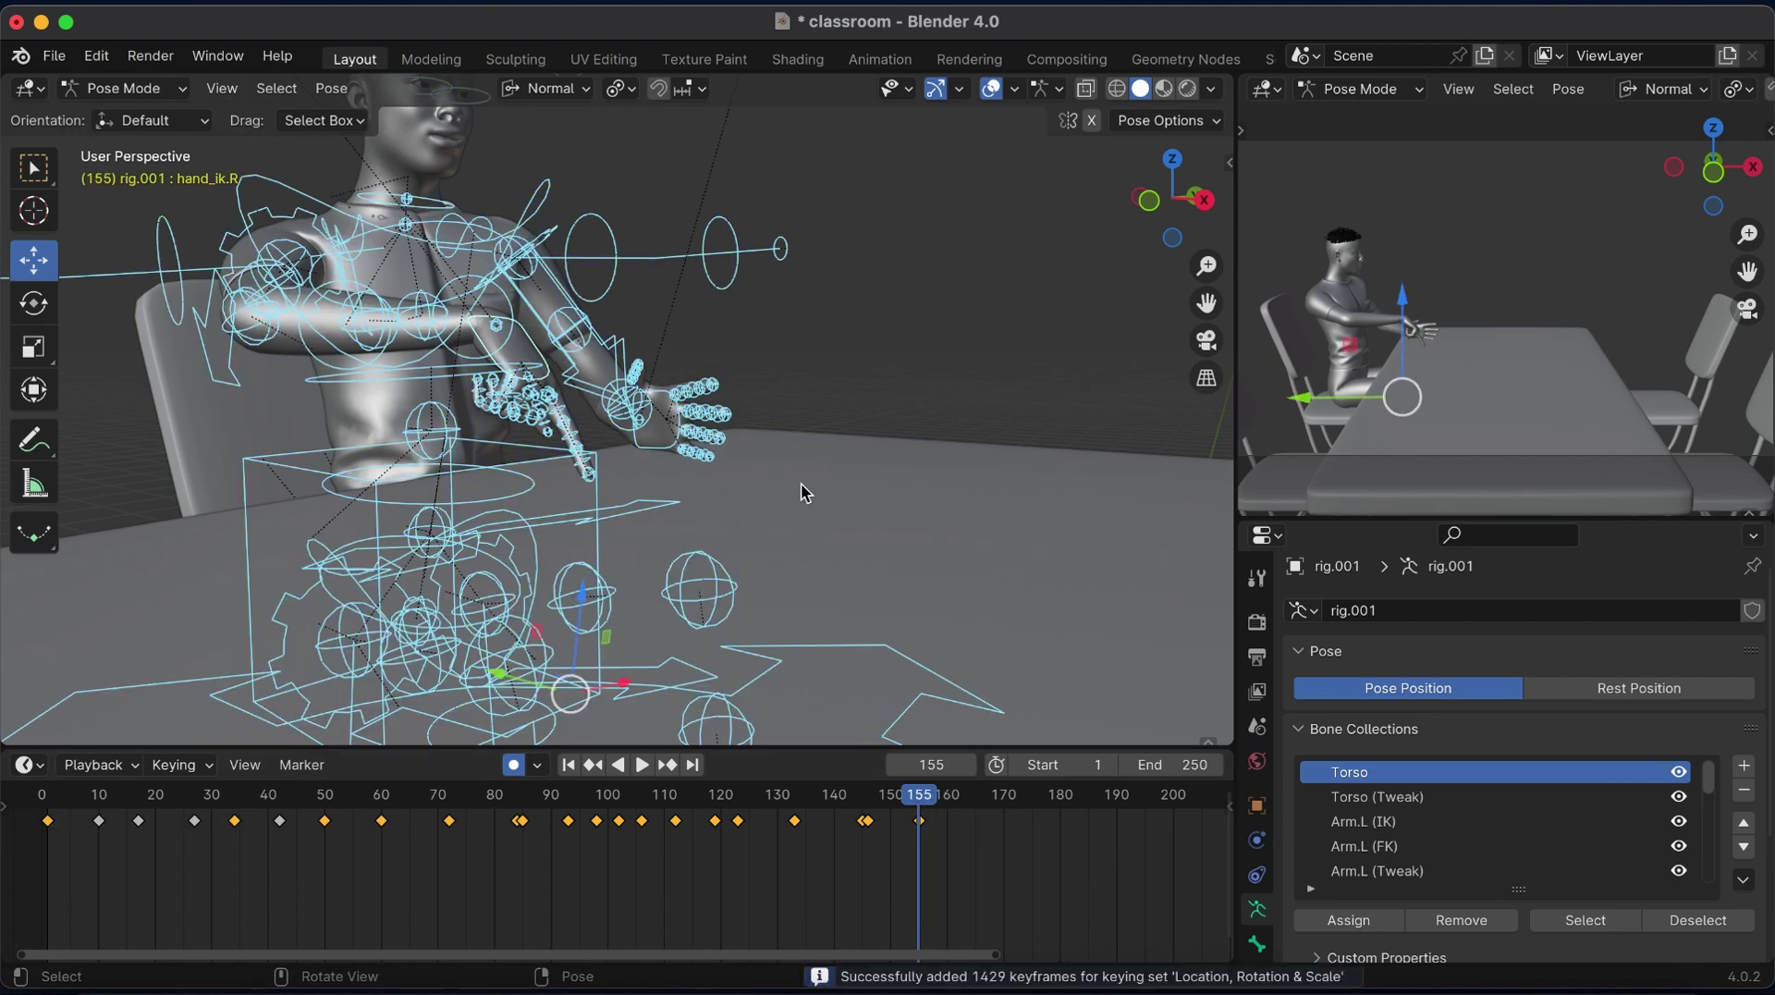
{"action": "left_click", "coordinate": [987, 807]}
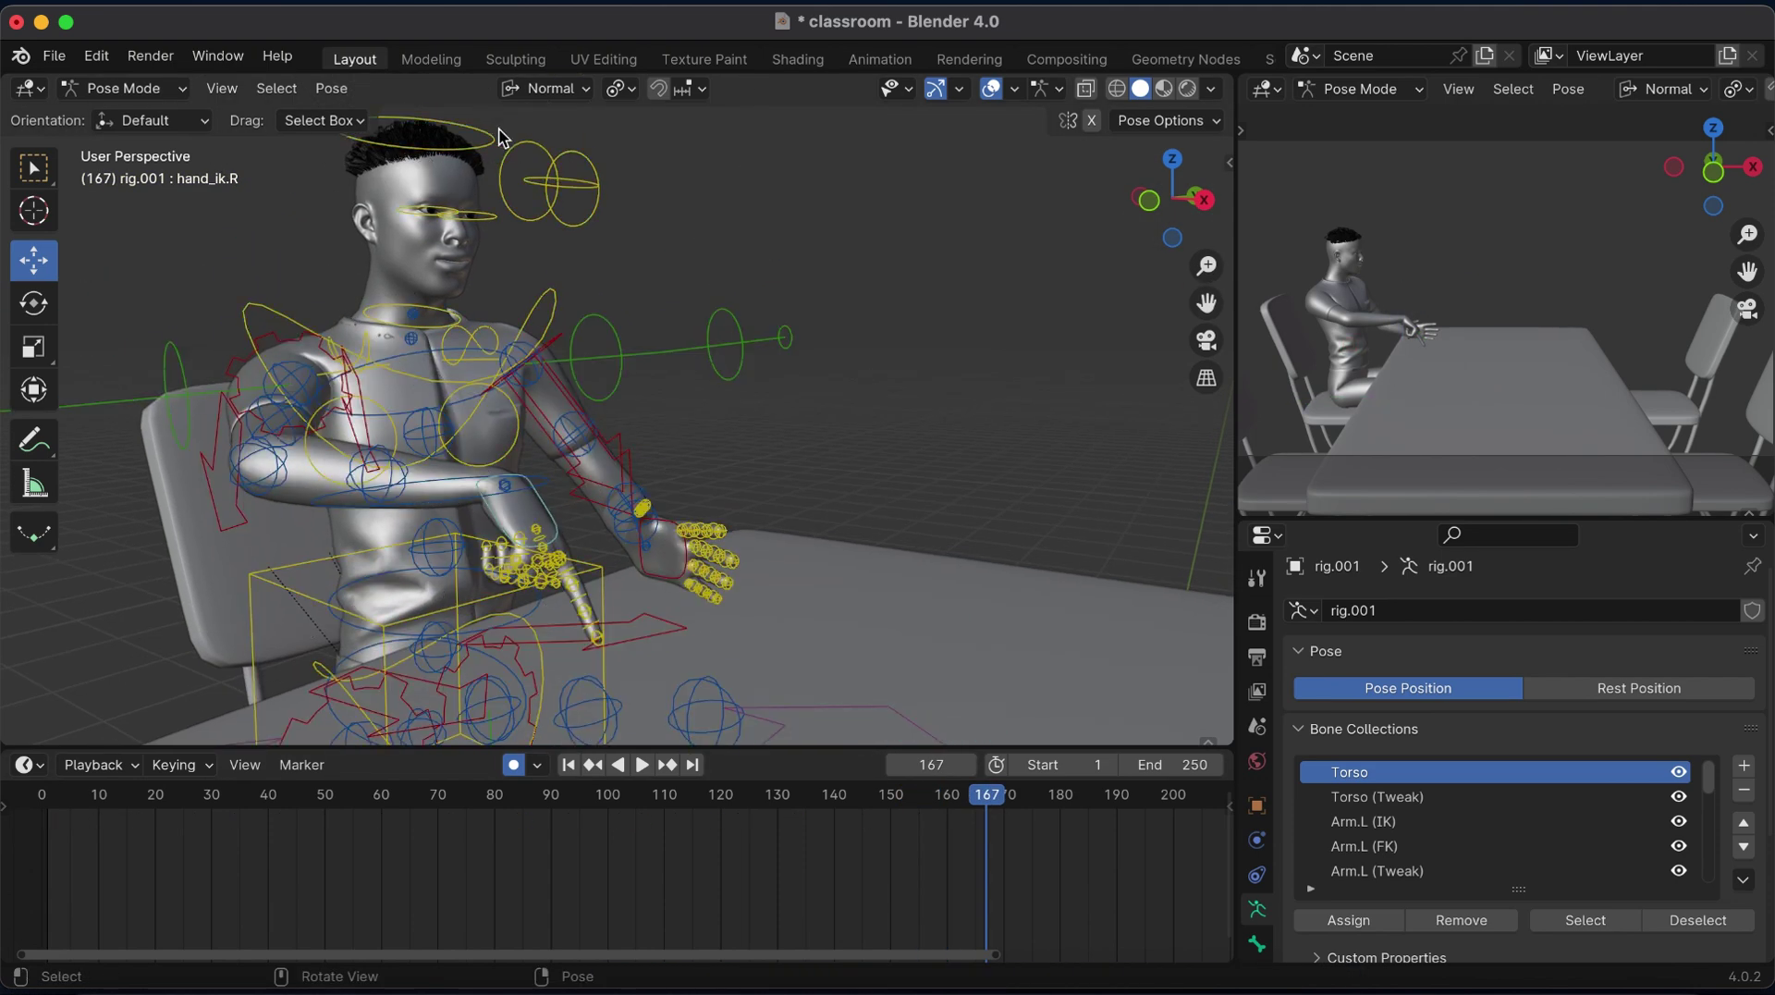
{"action": "left_click", "coordinate": [555, 185]}
{"action": "left_click", "coordinate": [468, 146]}
{"action": "key", "text": "r"}
{"action": "key", "text": "x"}
{"action": "left_click", "coordinate": [711, 291]}
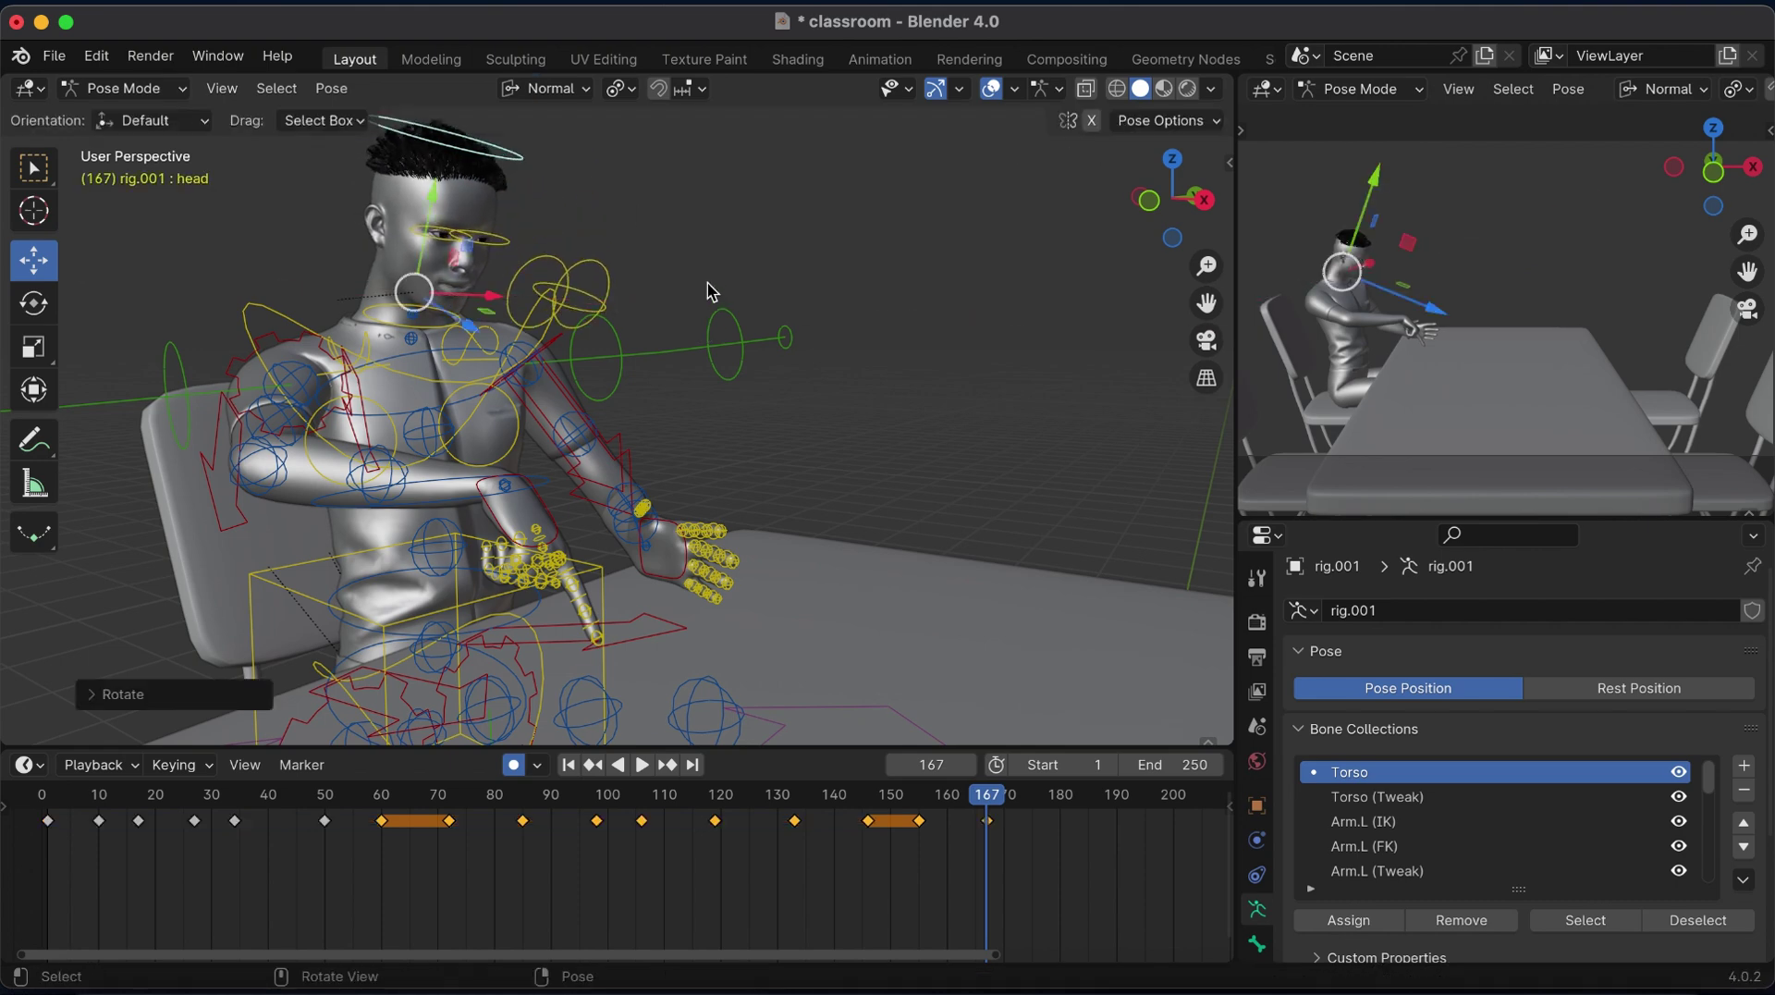
Save, reposition the right hand control, and shift its new key to frame 163.
{"action": "key", "text": "ctrl+s"}
{"action": "key", "text": "r"}
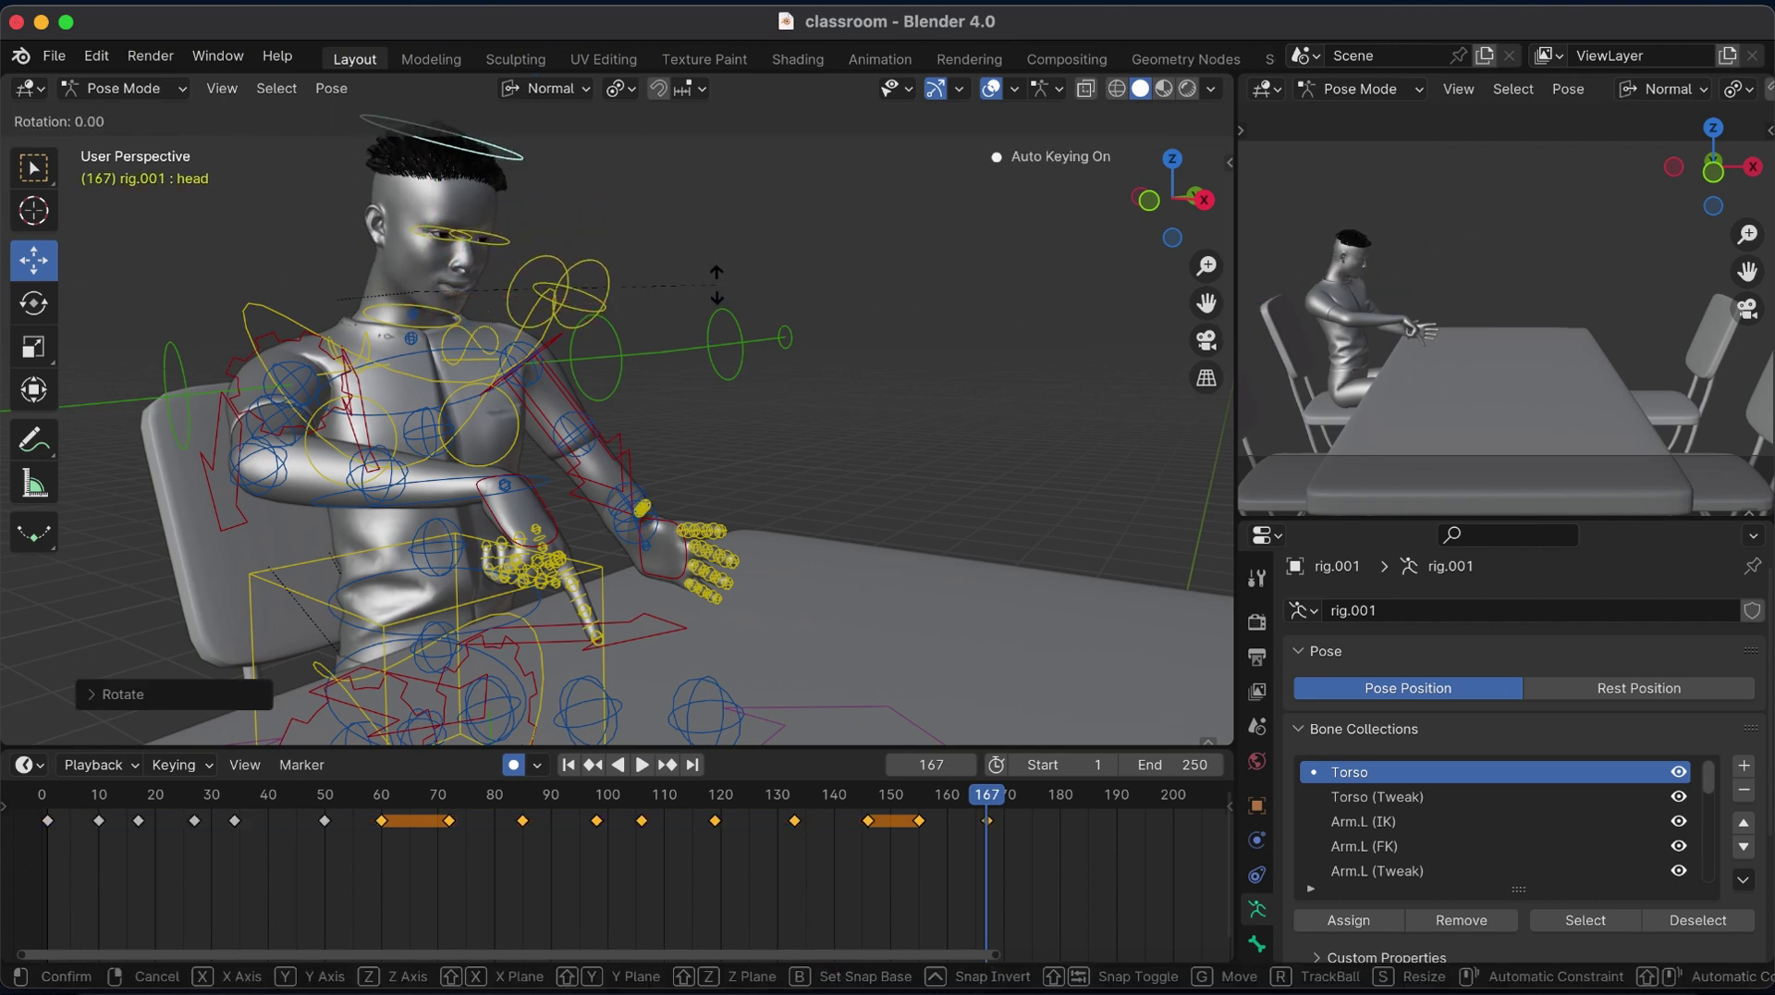
{"action": "key", "text": "z"}
{"action": "key", "text": "Return"}
{"action": "left_click", "coordinate": [496, 516]}
{"action": "key", "text": "g"}
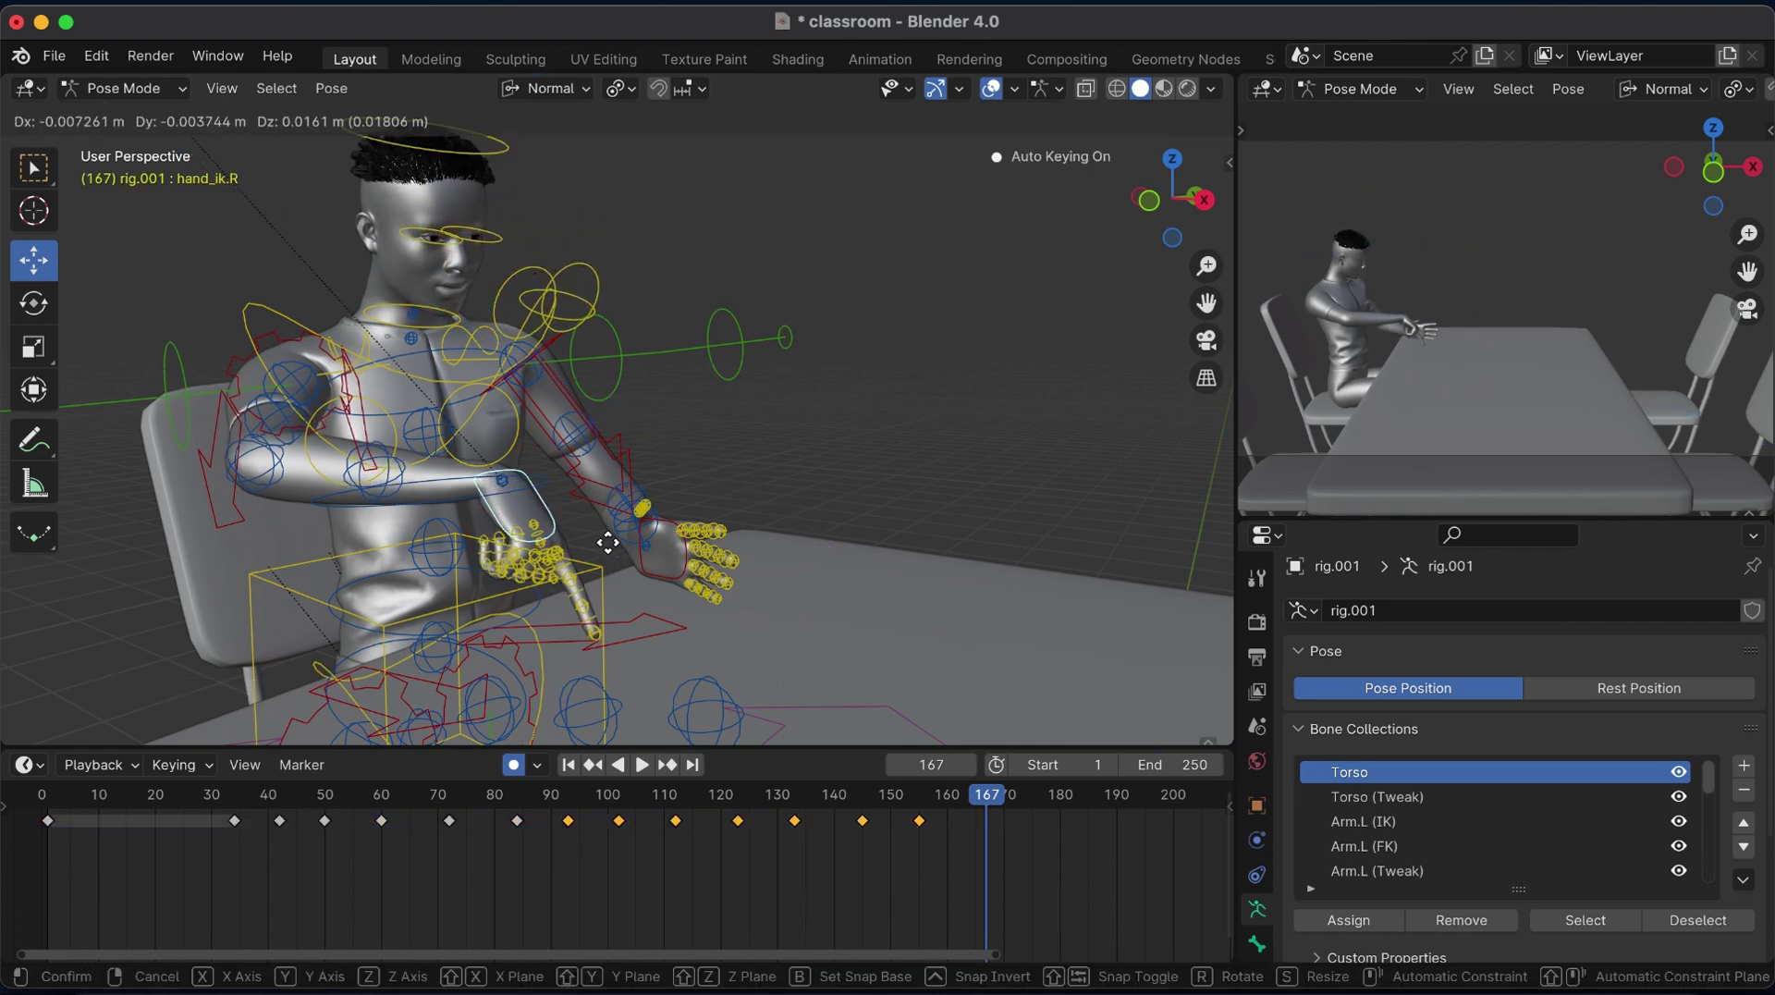
{"action": "left_click", "coordinate": [606, 539]}
{"action": "key", "text": "g"}
{"action": "left_click", "coordinate": [986, 853]}
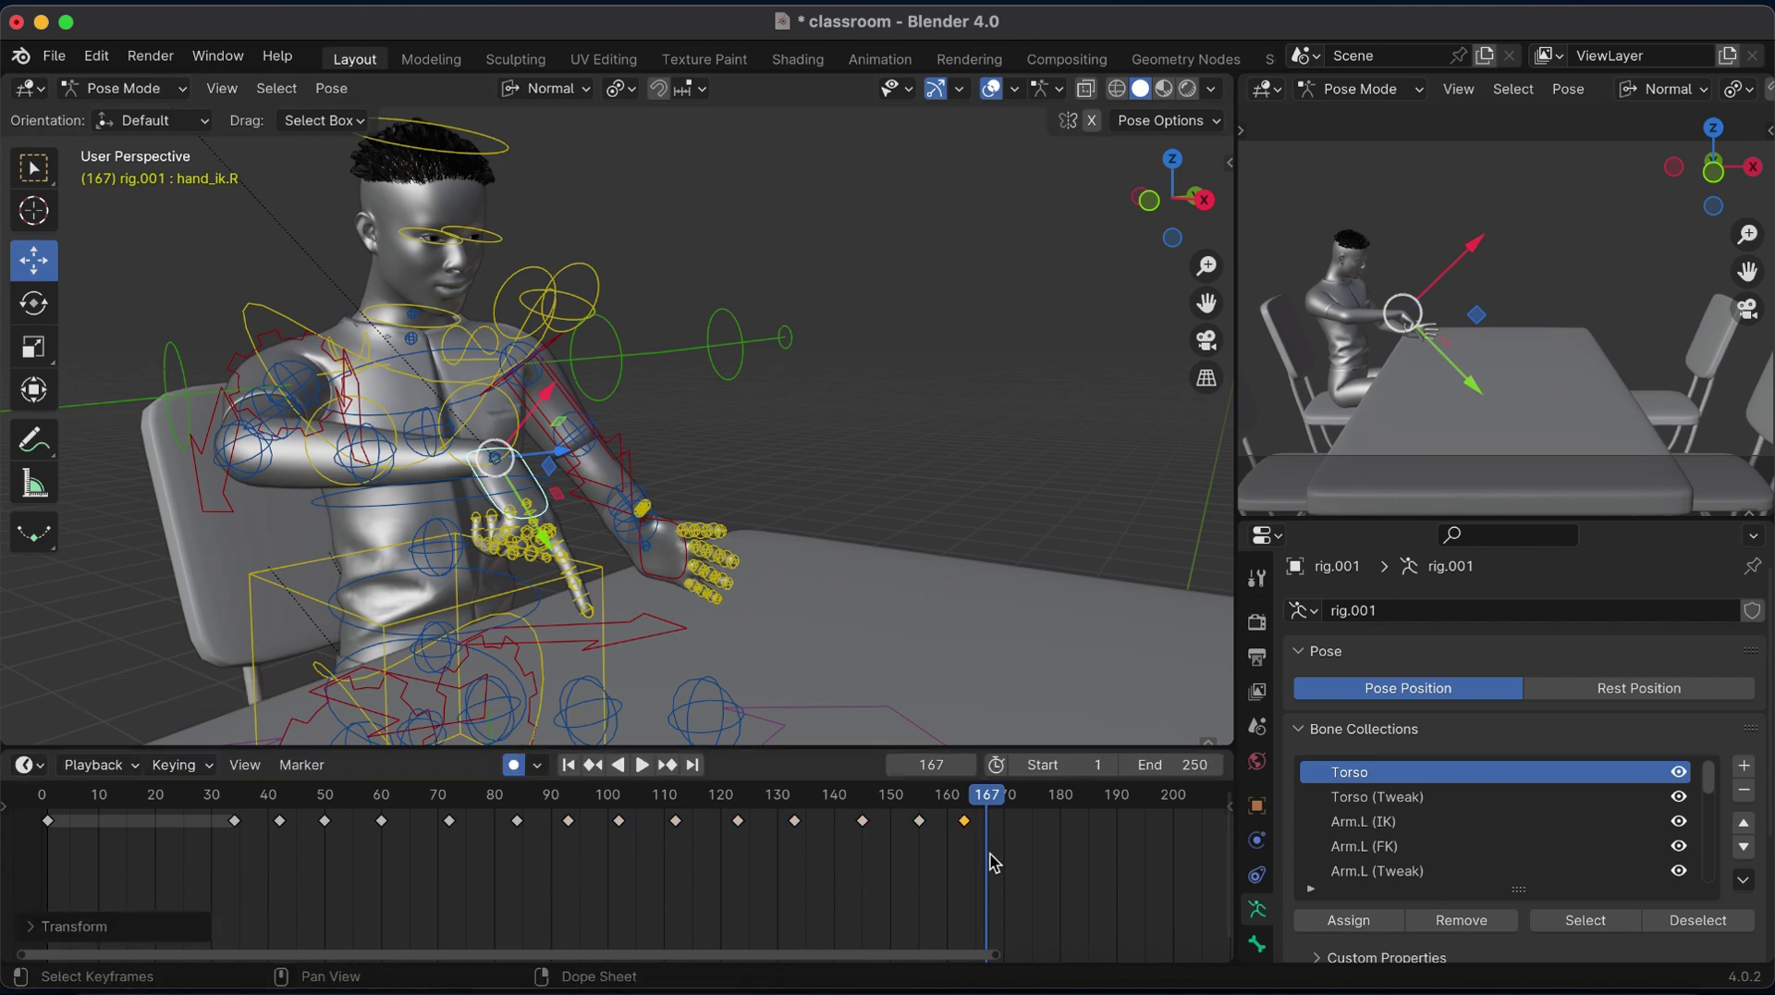
{"action": "key", "text": "Down"}
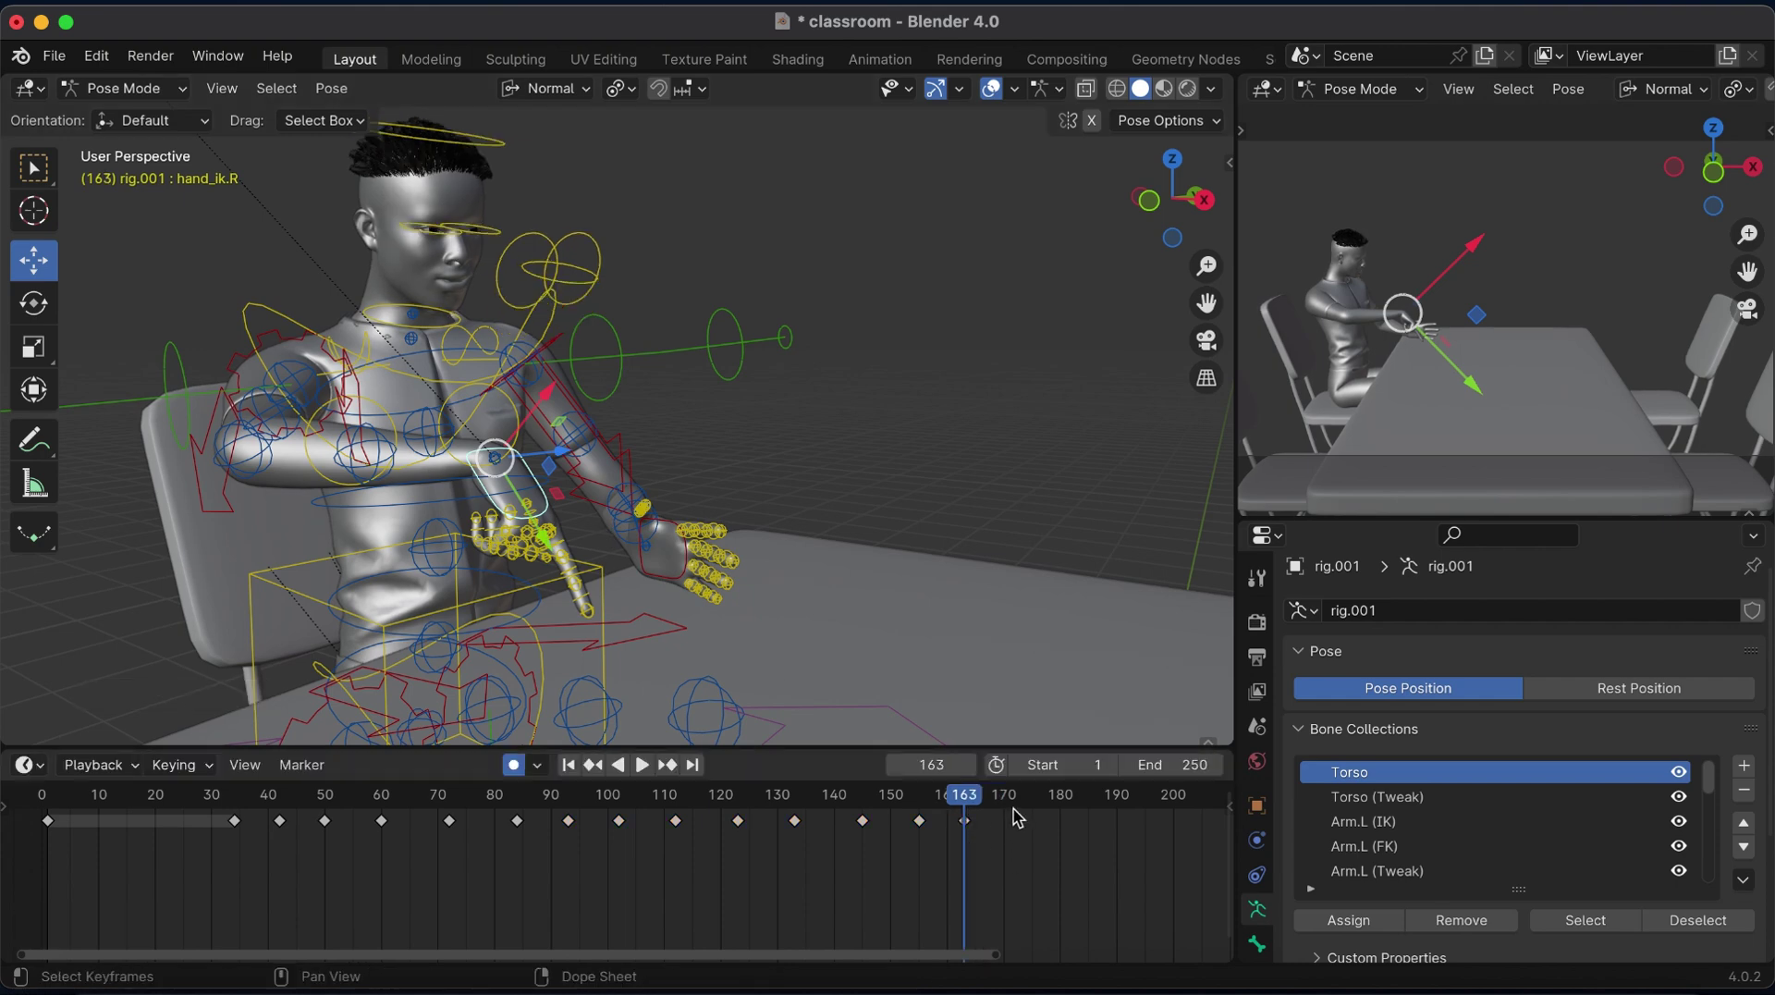
Save, then duplicate the keys near frame 163 about 15 frames later.
{"action": "key", "text": "ctrl+s"}
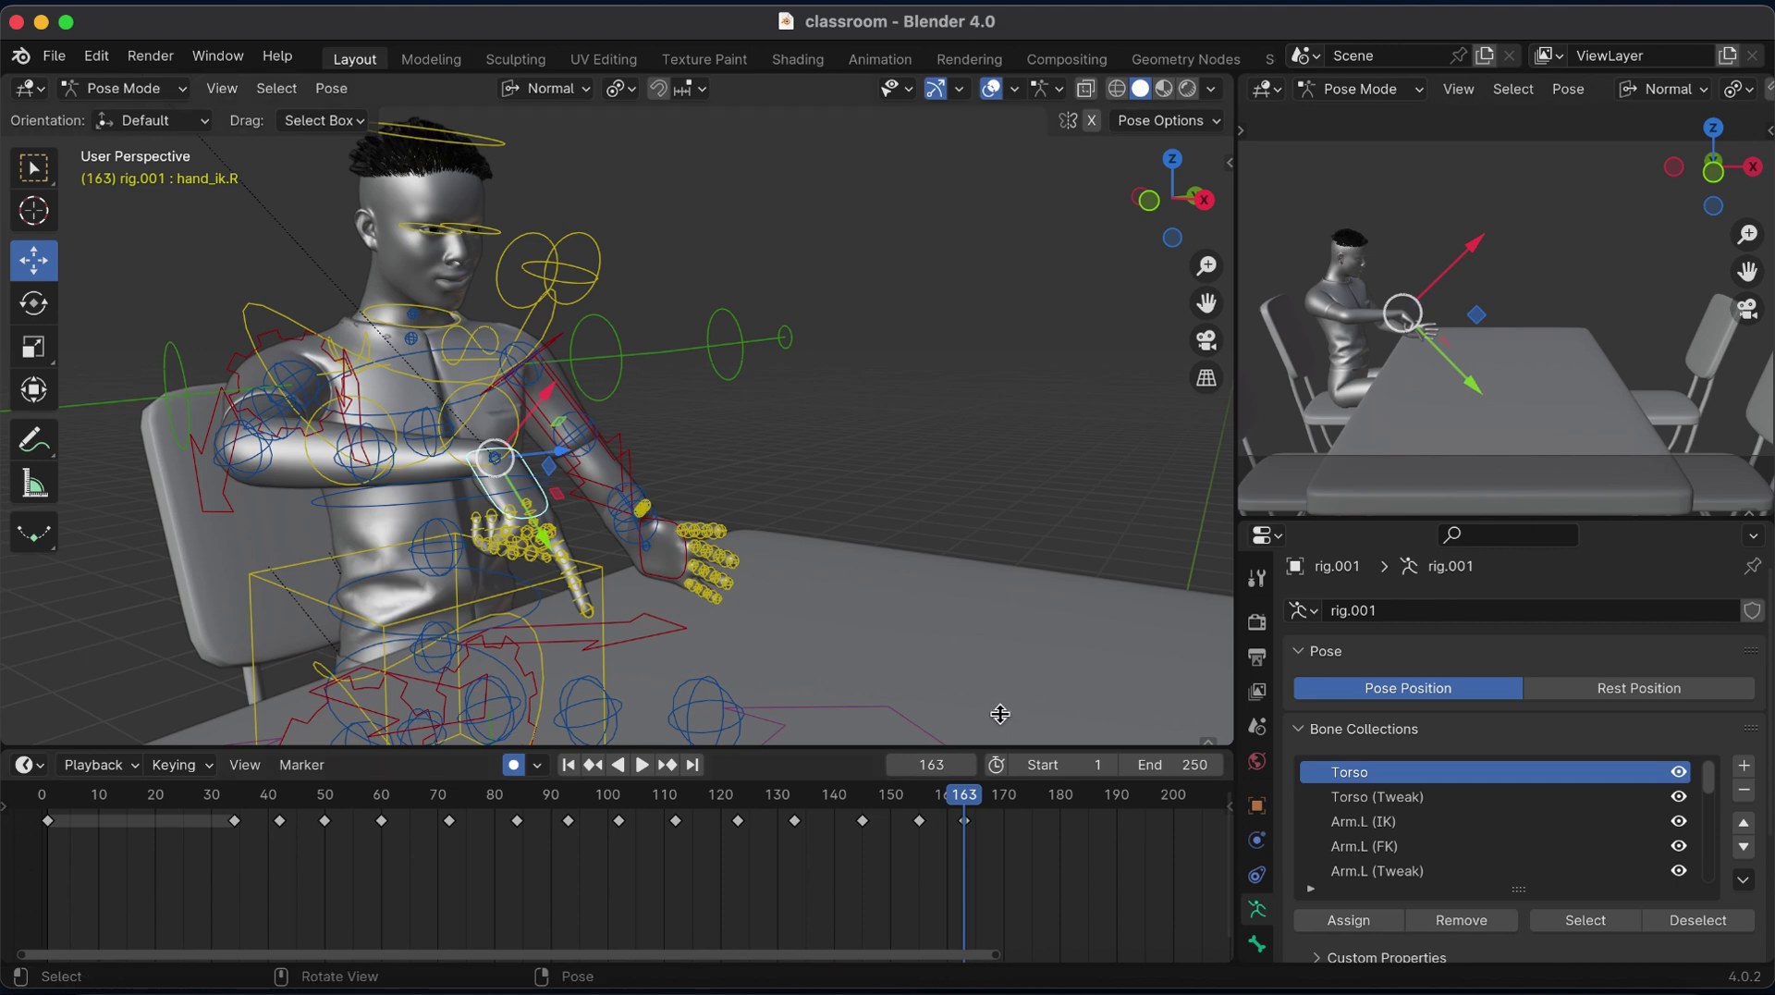
{"action": "left_click_drag", "start_coordinate": [750, 954], "coordinate": [862, 967]}
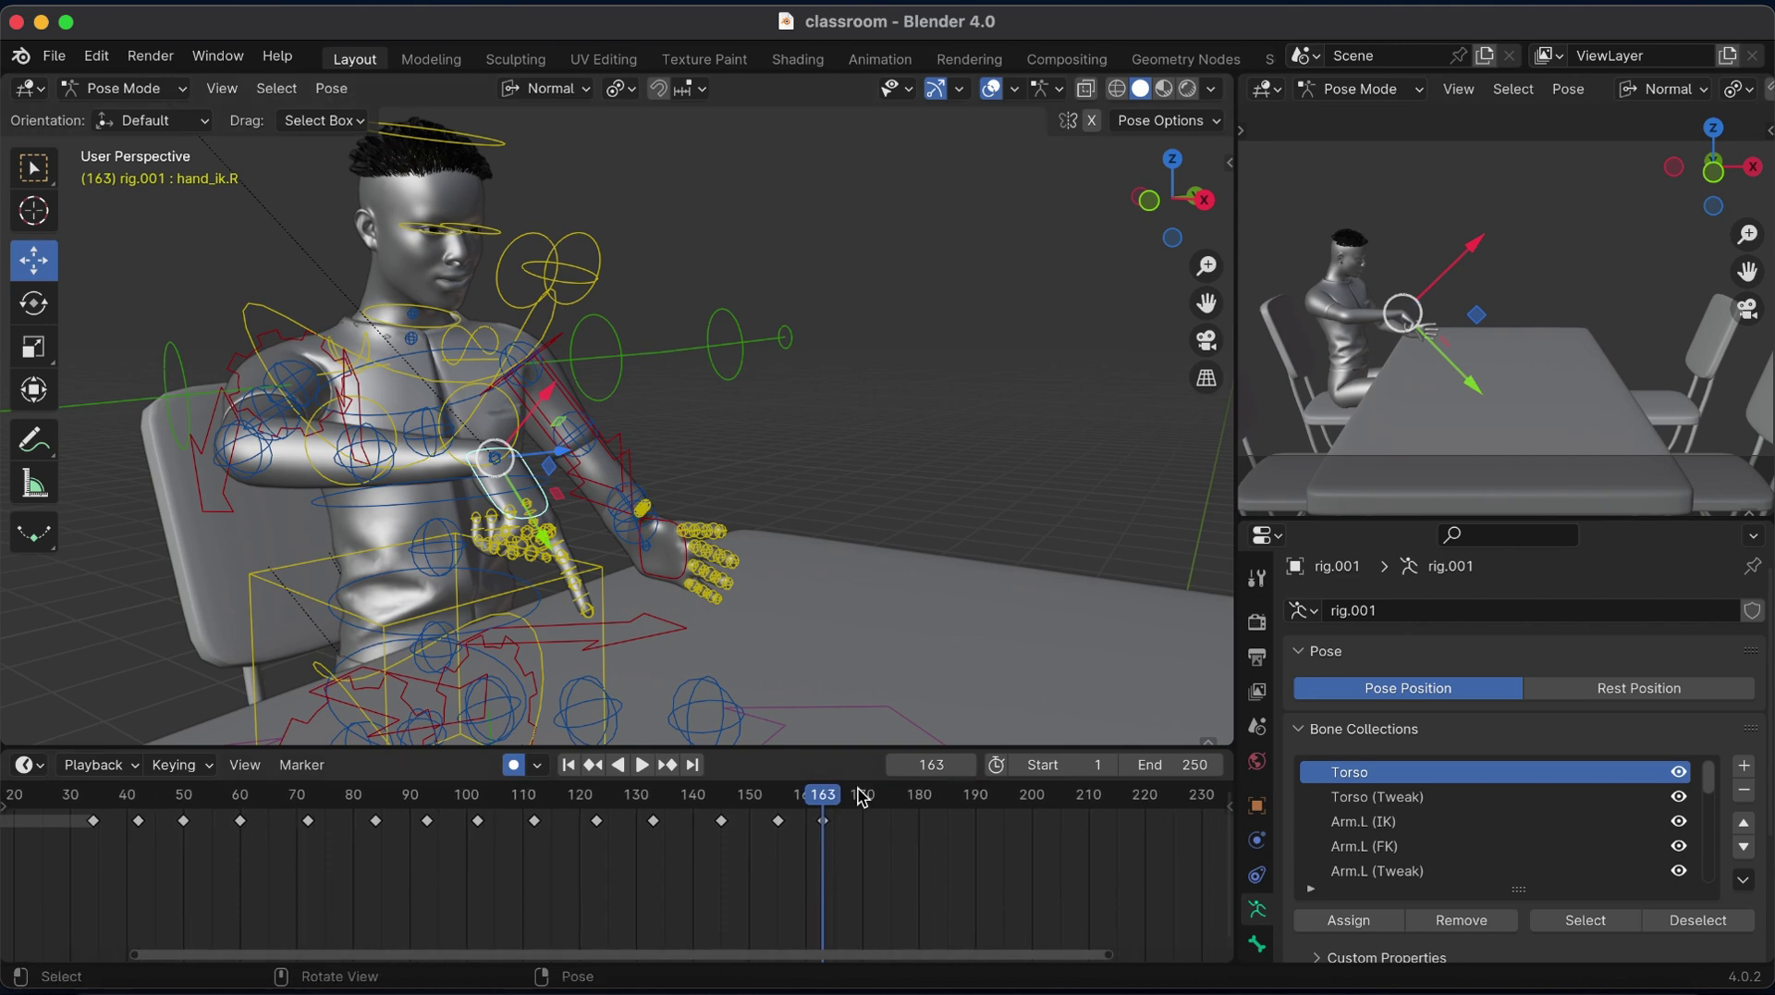
{"action": "left_click", "coordinate": [822, 820], "text": "shift"}
{"action": "key", "text": "shift+d"}
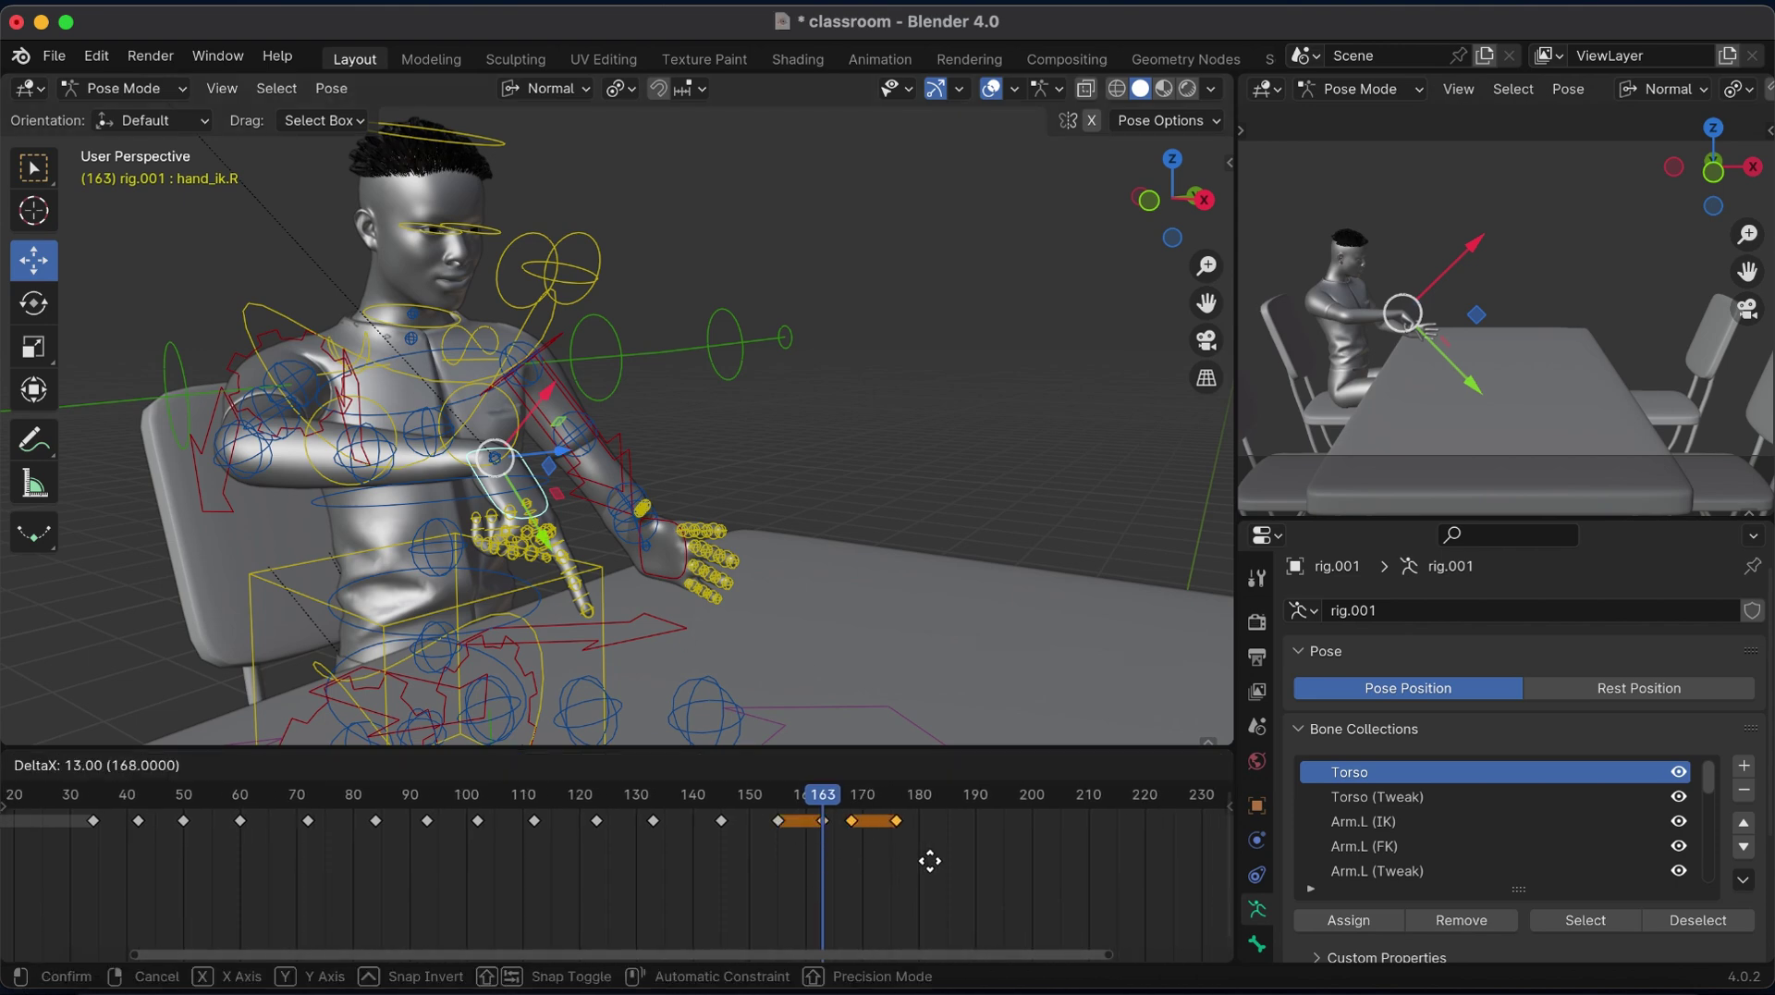
{"action": "left_click", "coordinate": [920, 859]}
{"action": "key", "text": "ctrl+shift+space"}
{"action": "key", "text": "space"}
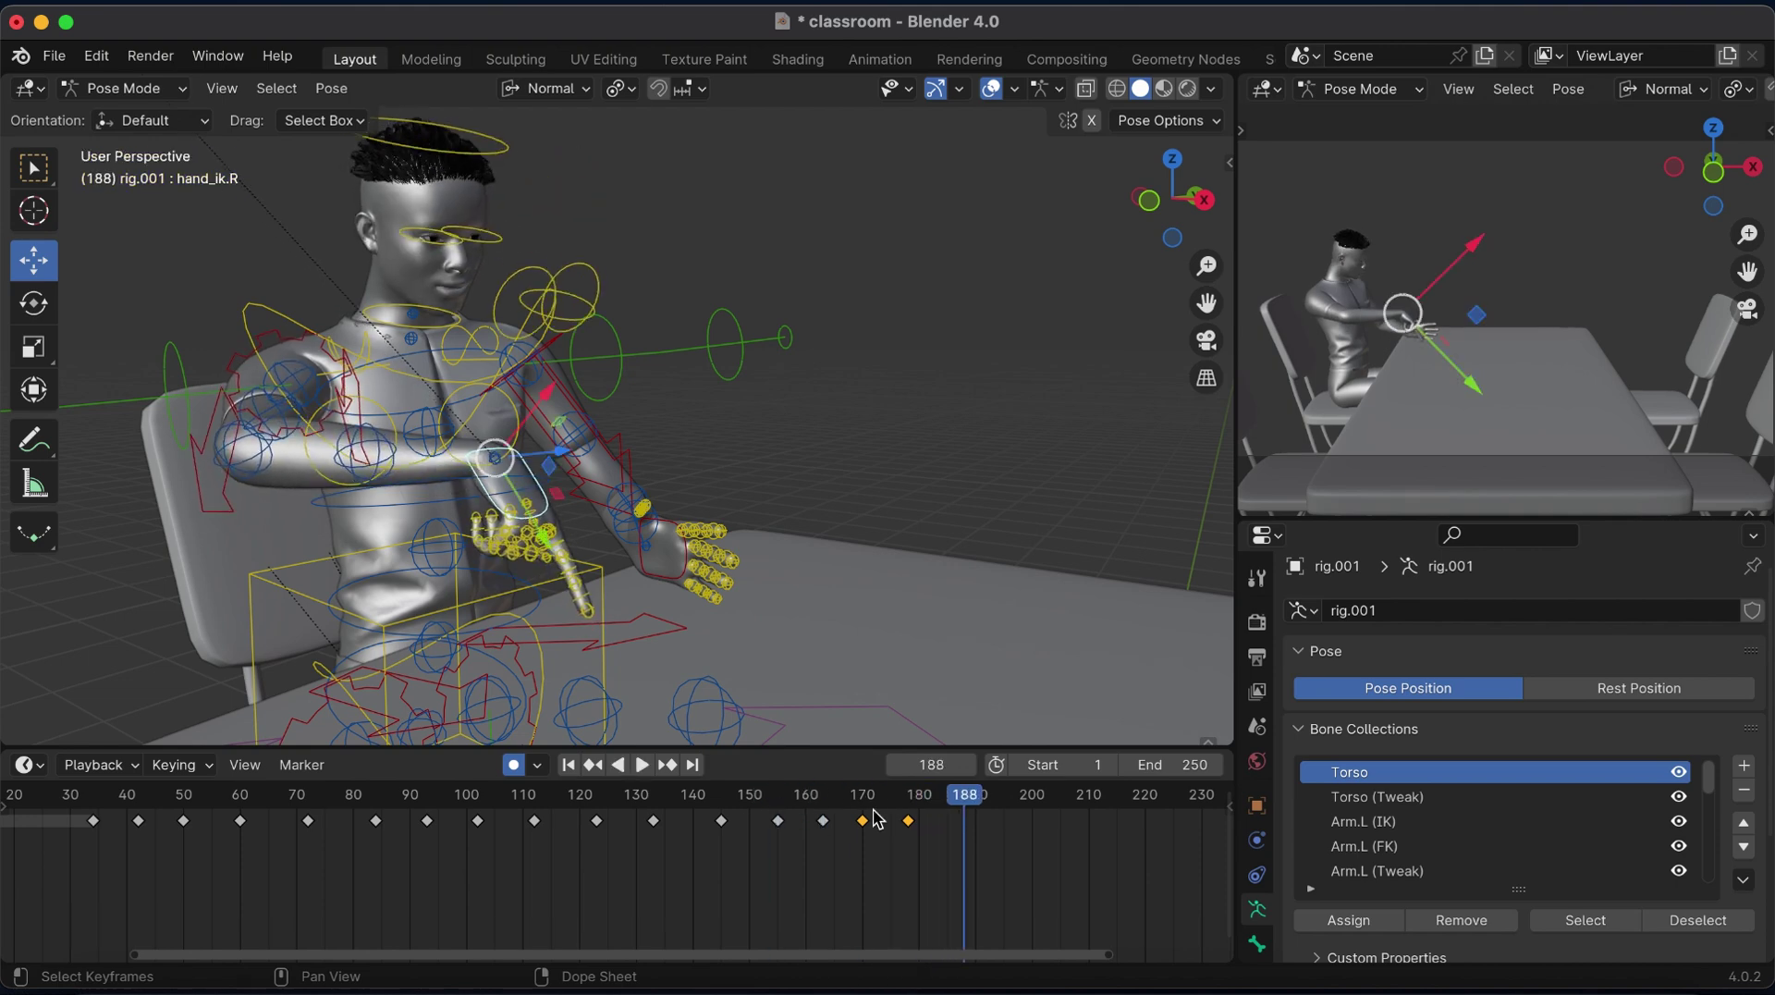
Key all bones at the current frame, then move to frame 178.
{"action": "key", "text": "a"}
{"action": "key", "text": "i"}
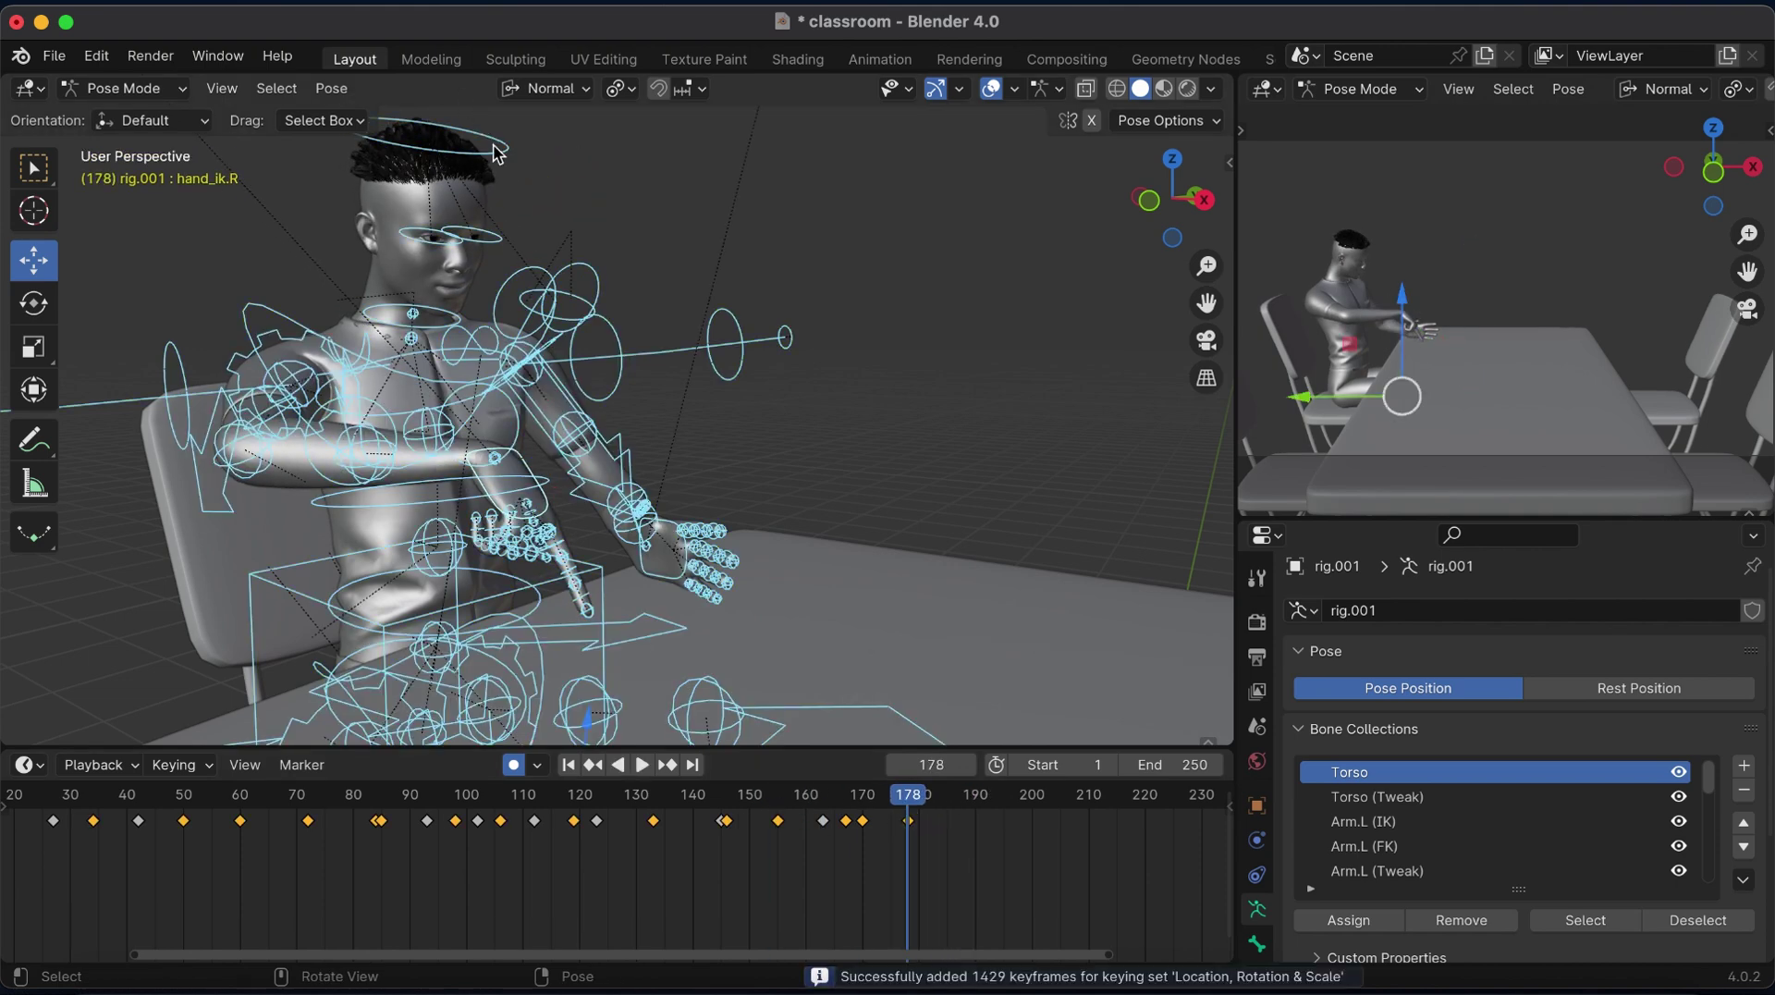
{"action": "key", "text": "alt+a"}
{"action": "left_click_drag", "start_coordinate": [795, 797], "coordinate": [763, 797]}
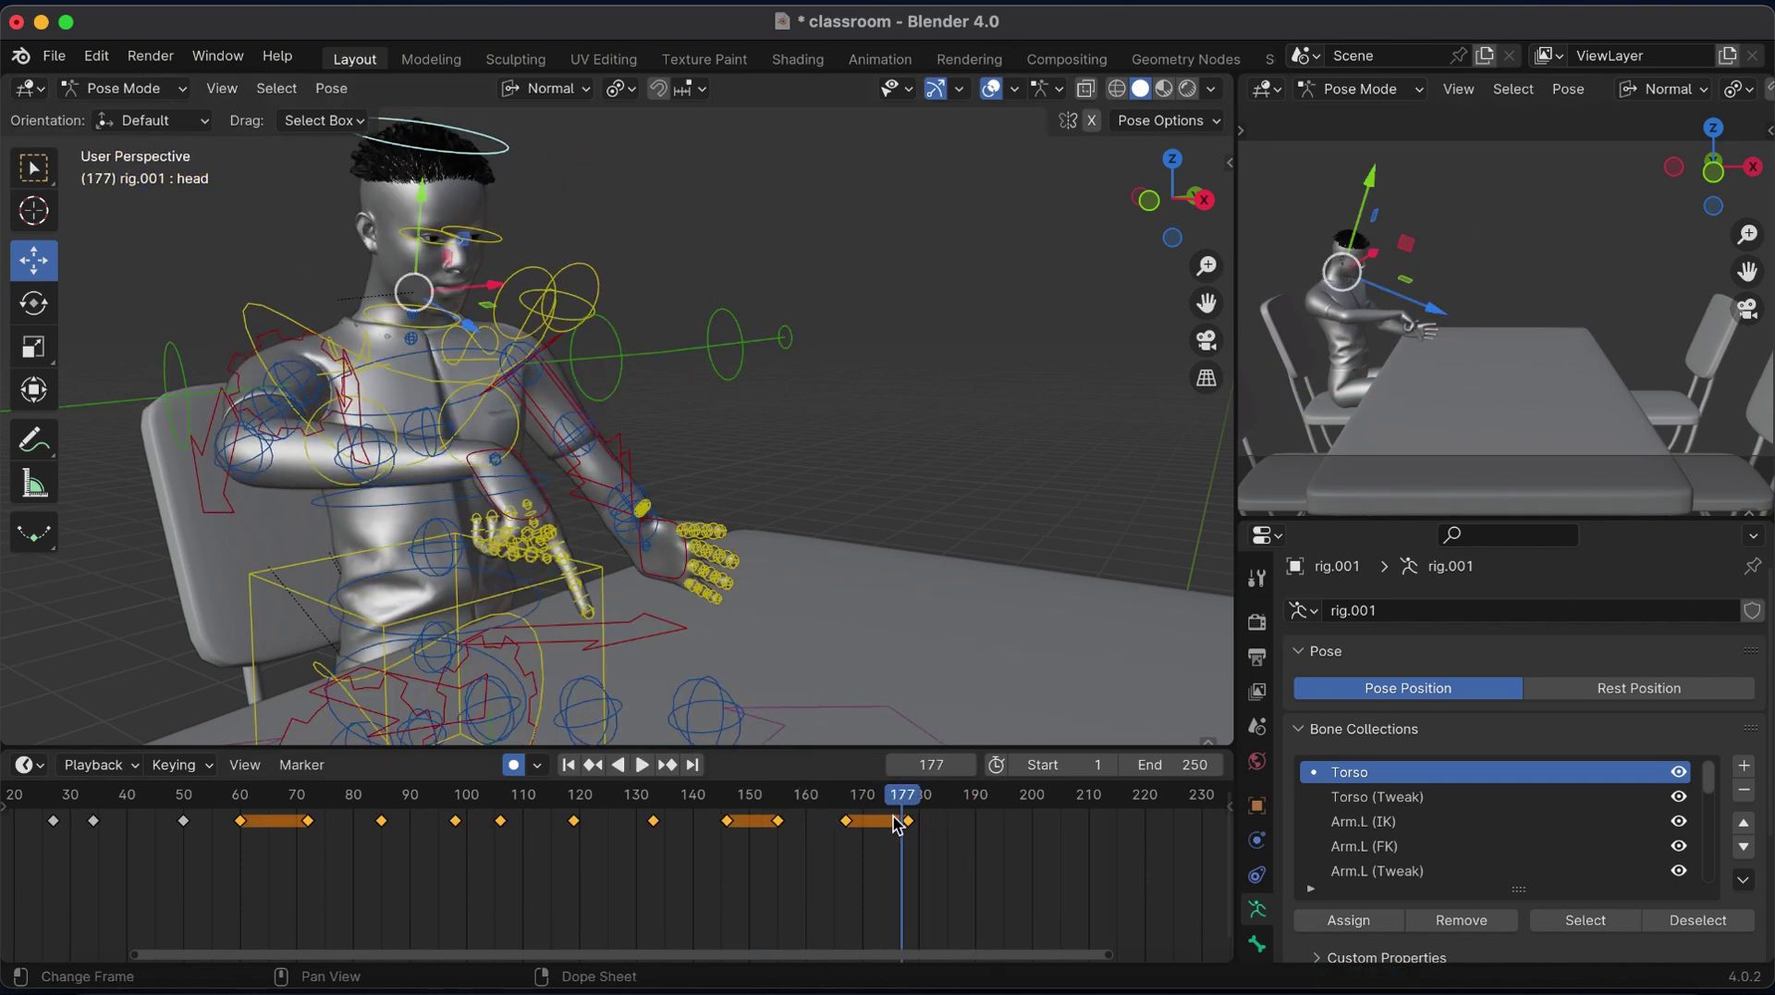
{"action": "key", "text": "Right"}
At frame 178, rotate the head and the breast.L.003 bone, then replay from 155.
{"action": "key", "text": "r"}
{"action": "left_click", "coordinate": [644, 457]}
{"action": "left_click", "coordinate": [582, 386]}
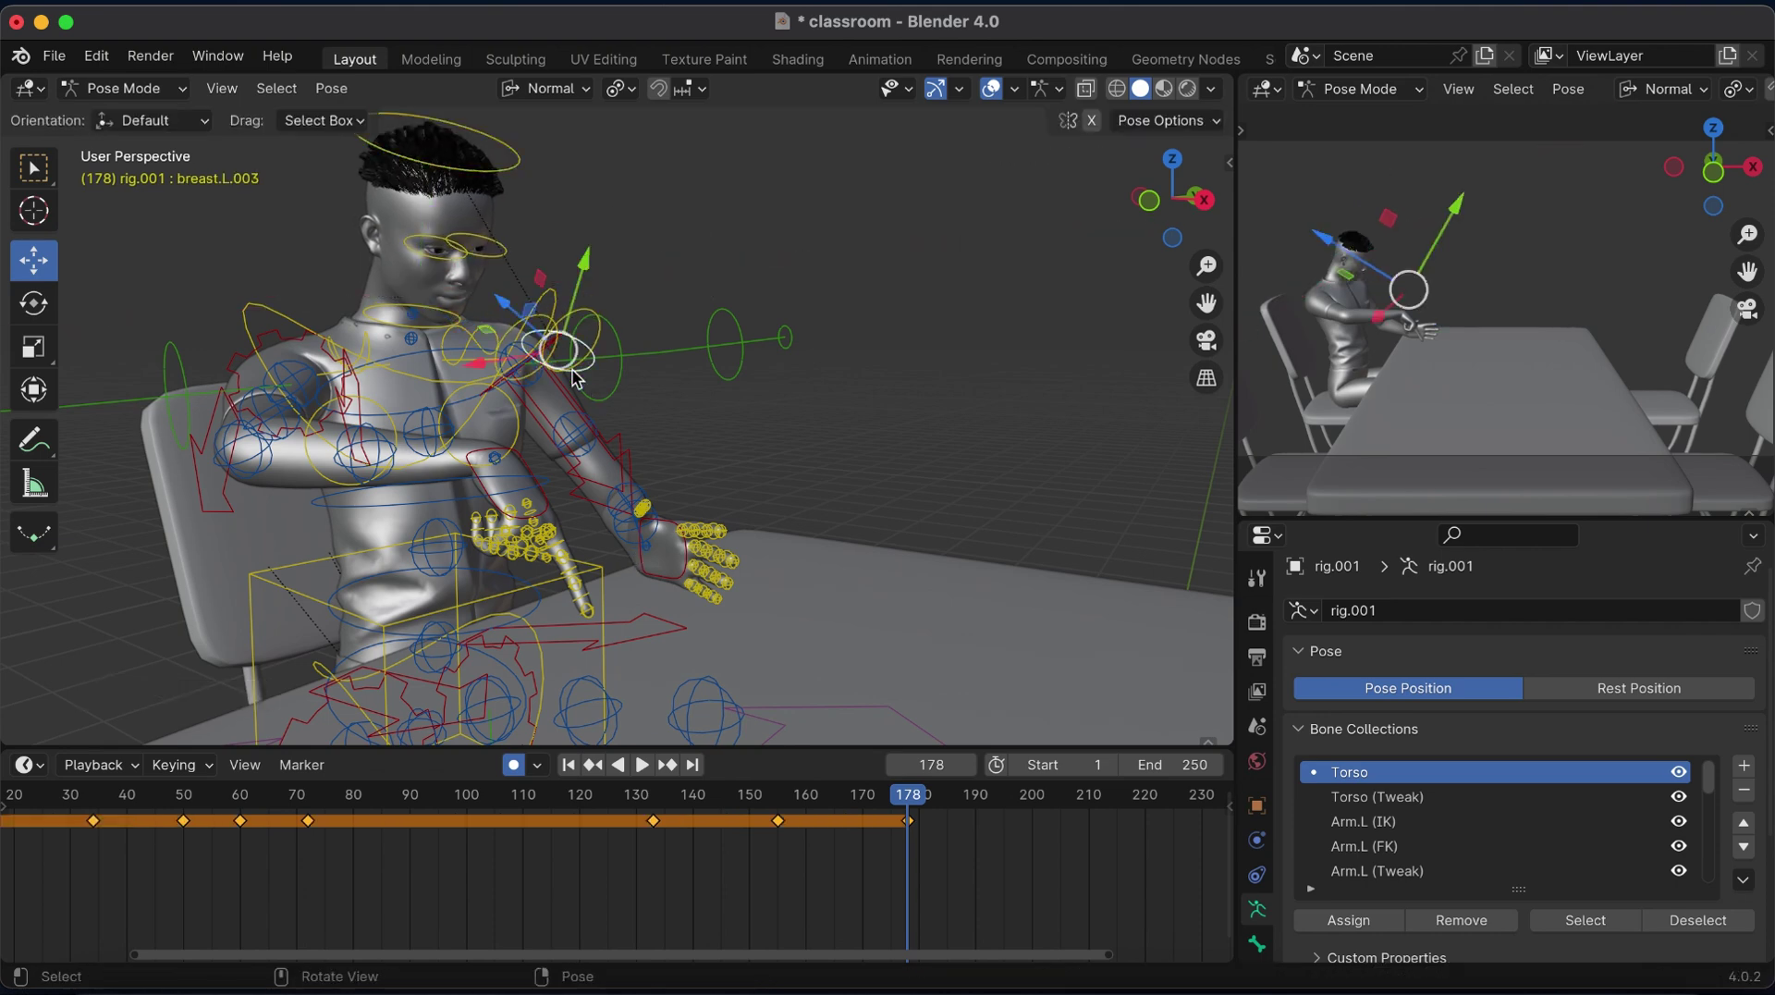
{"action": "key", "text": "r"}
{"action": "left_click", "coordinate": [642, 477]}
{"action": "left_click", "coordinate": [780, 806]}
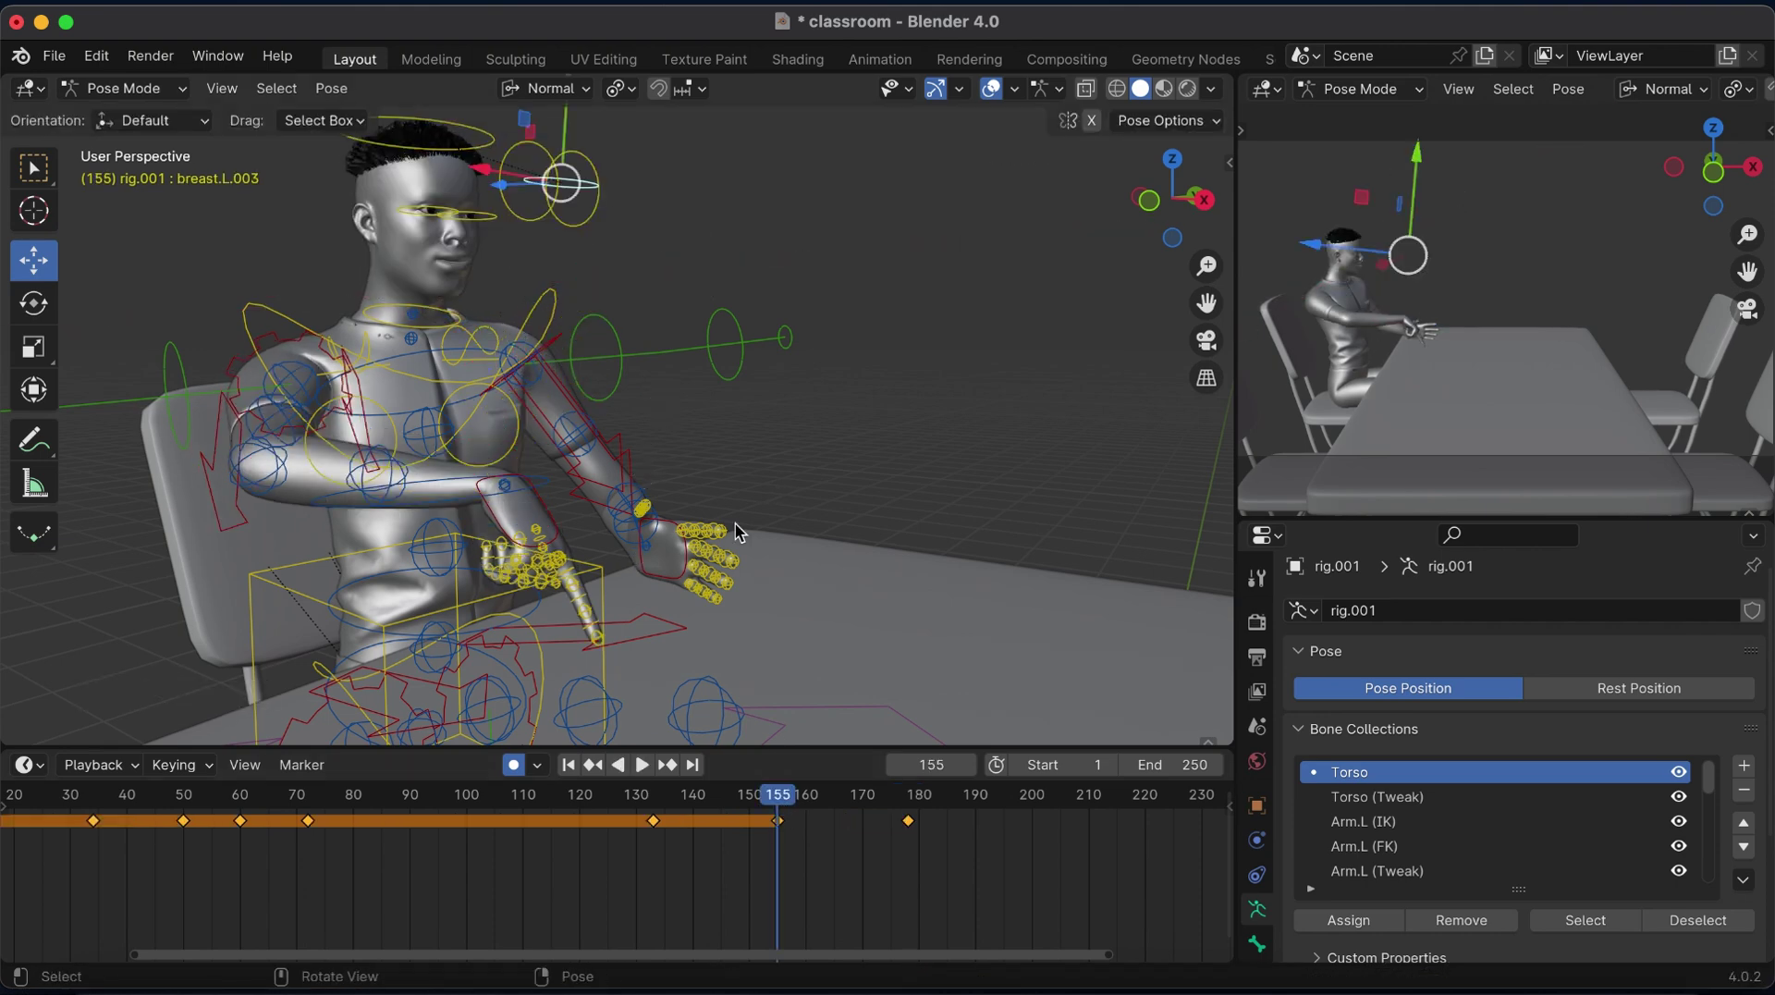
{"action": "key", "text": "space"}
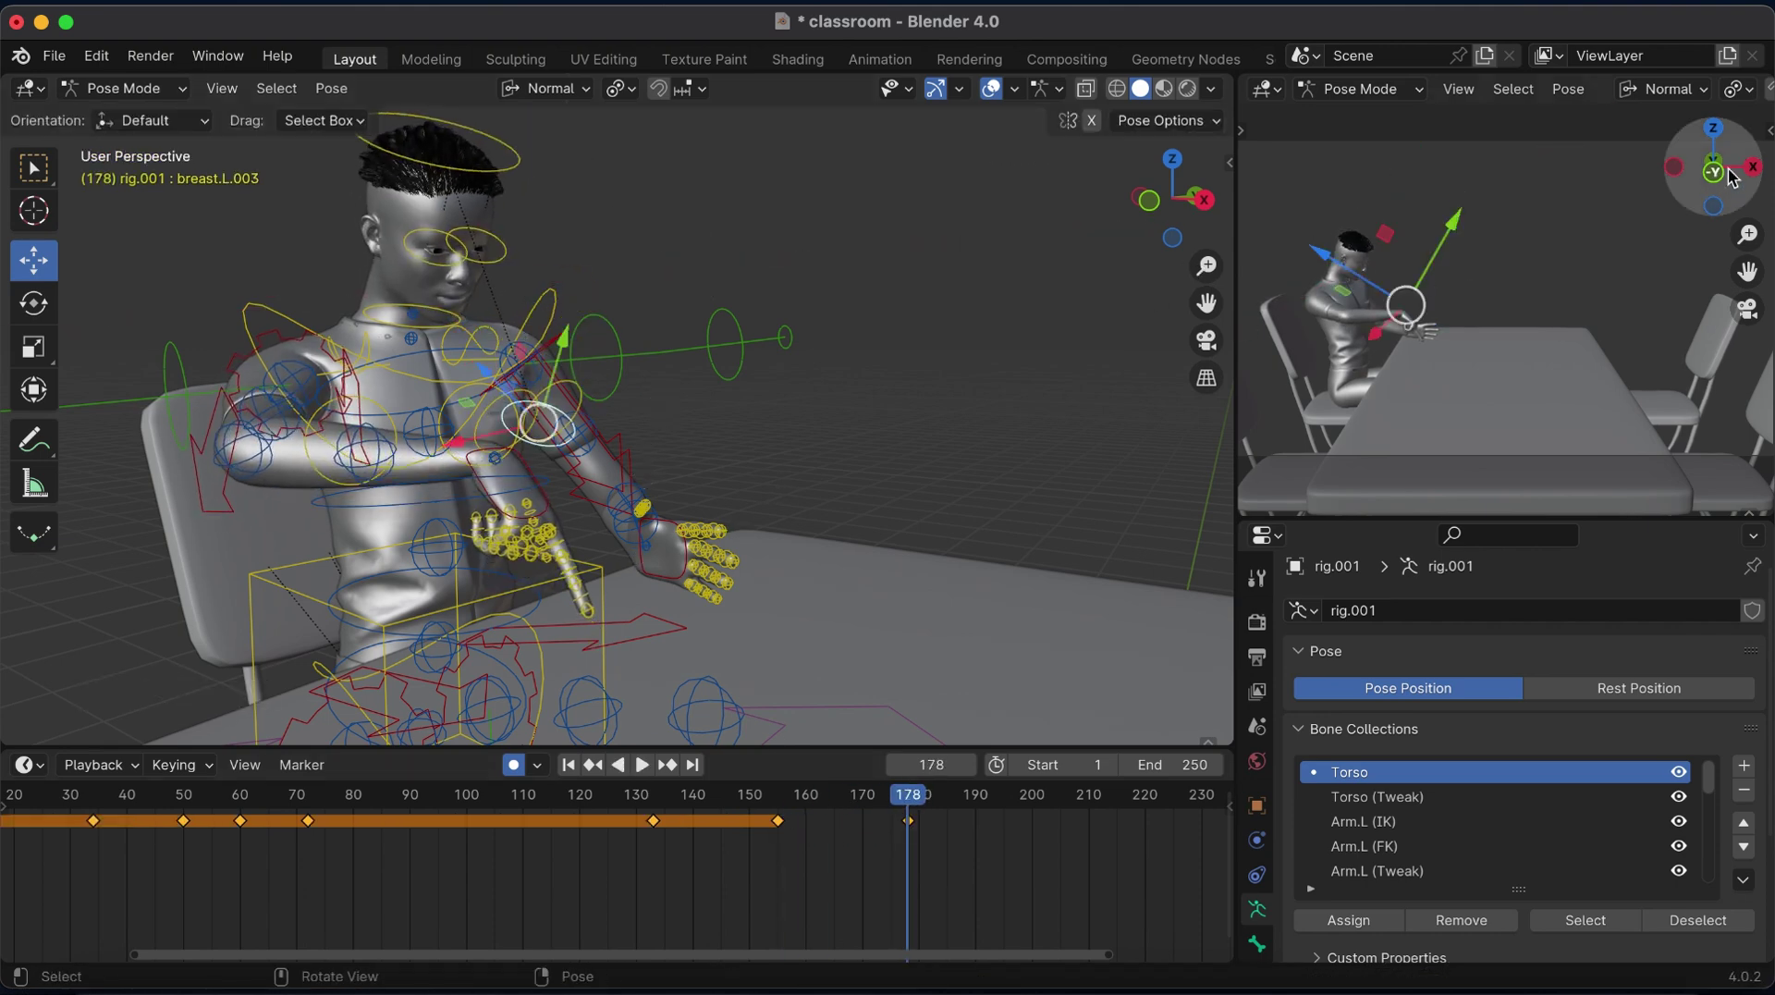
Reset the chest bone's rotation, select the neck, and replay from frame 150.
{"action": "left_click_drag", "start_coordinate": [1746, 234], "coordinate": [1004, 312]}
{"action": "left_click", "coordinate": [493, 172]}
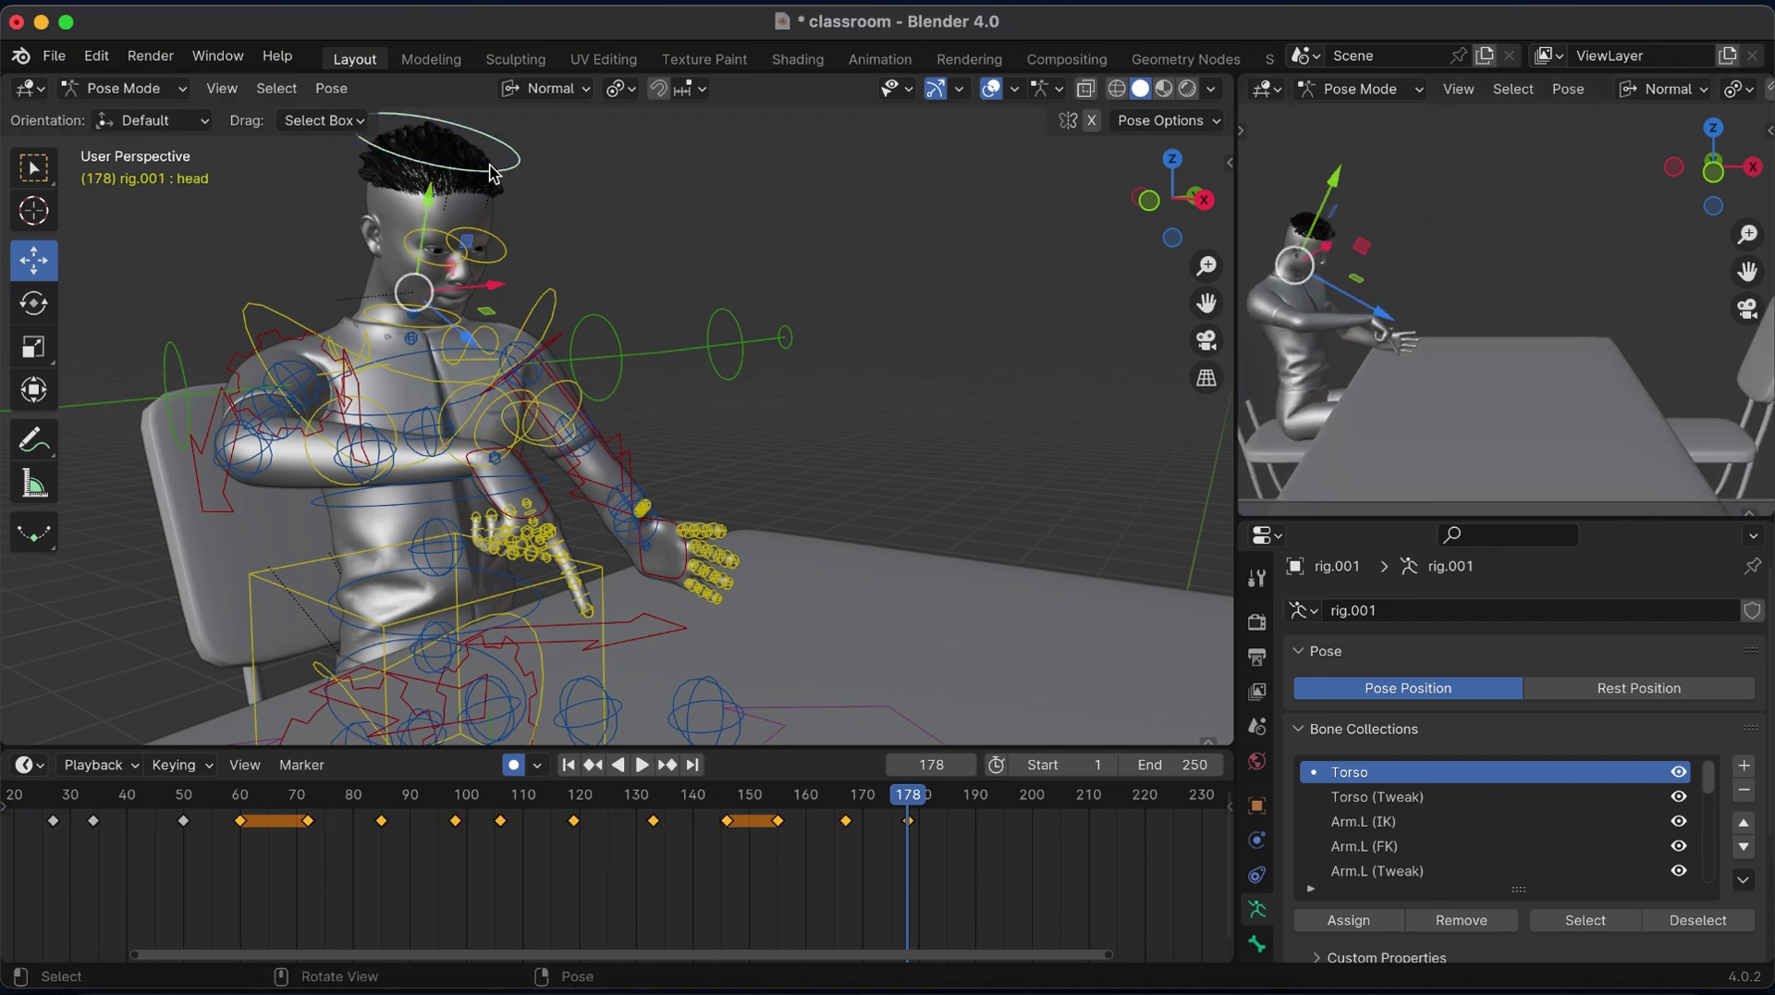
{"action": "key", "text": "r"}
{"action": "key", "text": "Escape"}
{"action": "left_click", "coordinate": [411, 375]}
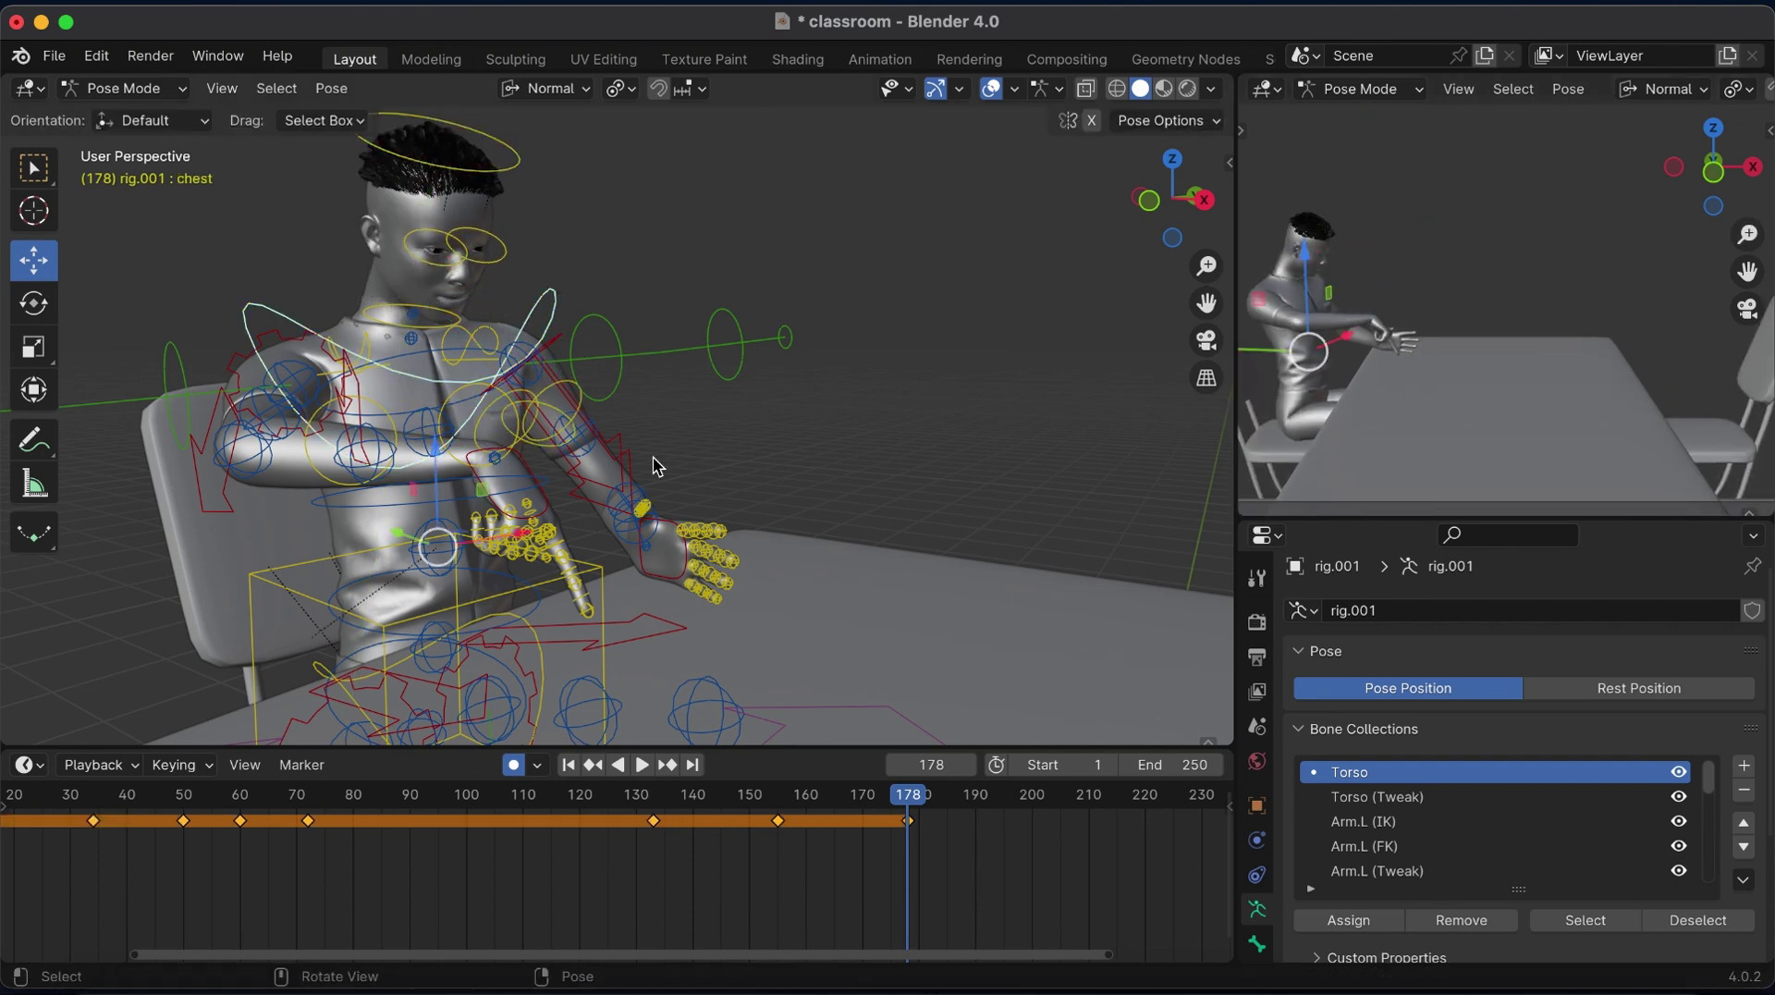
{"action": "key", "text": "alt+r"}
{"action": "left_click", "coordinate": [539, 387]}
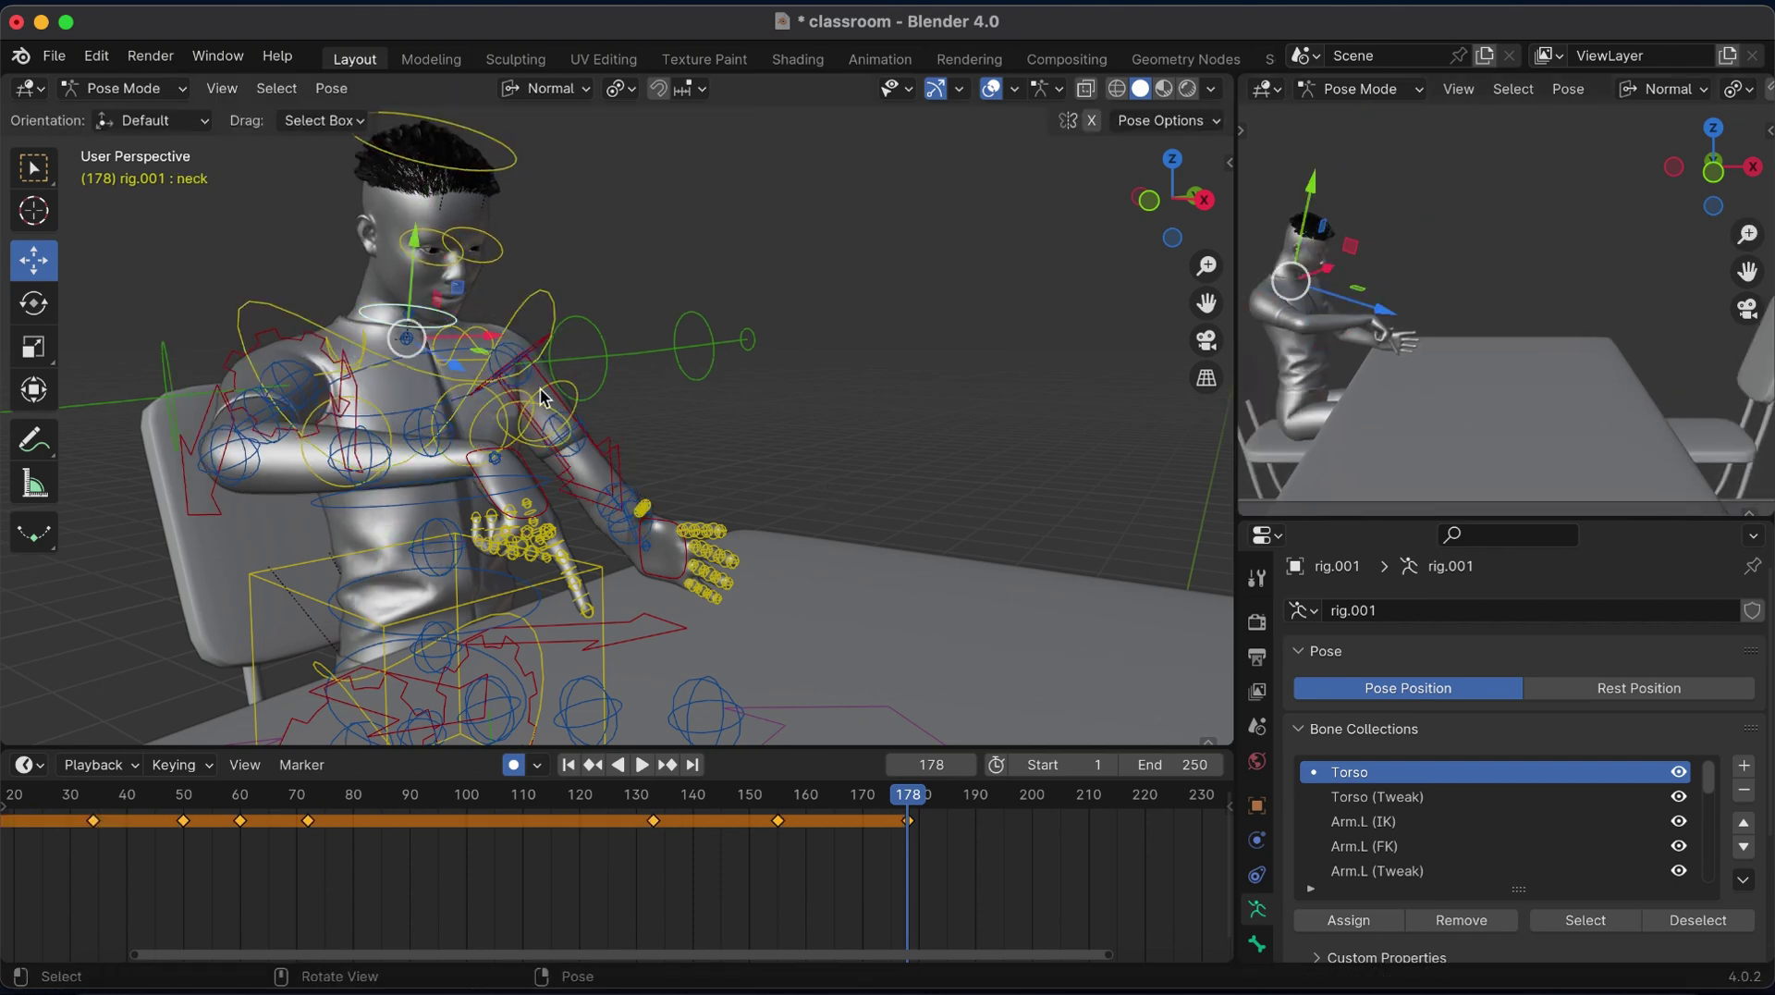
{"action": "left_click", "coordinate": [740, 802]}
{"action": "key", "text": "space"}
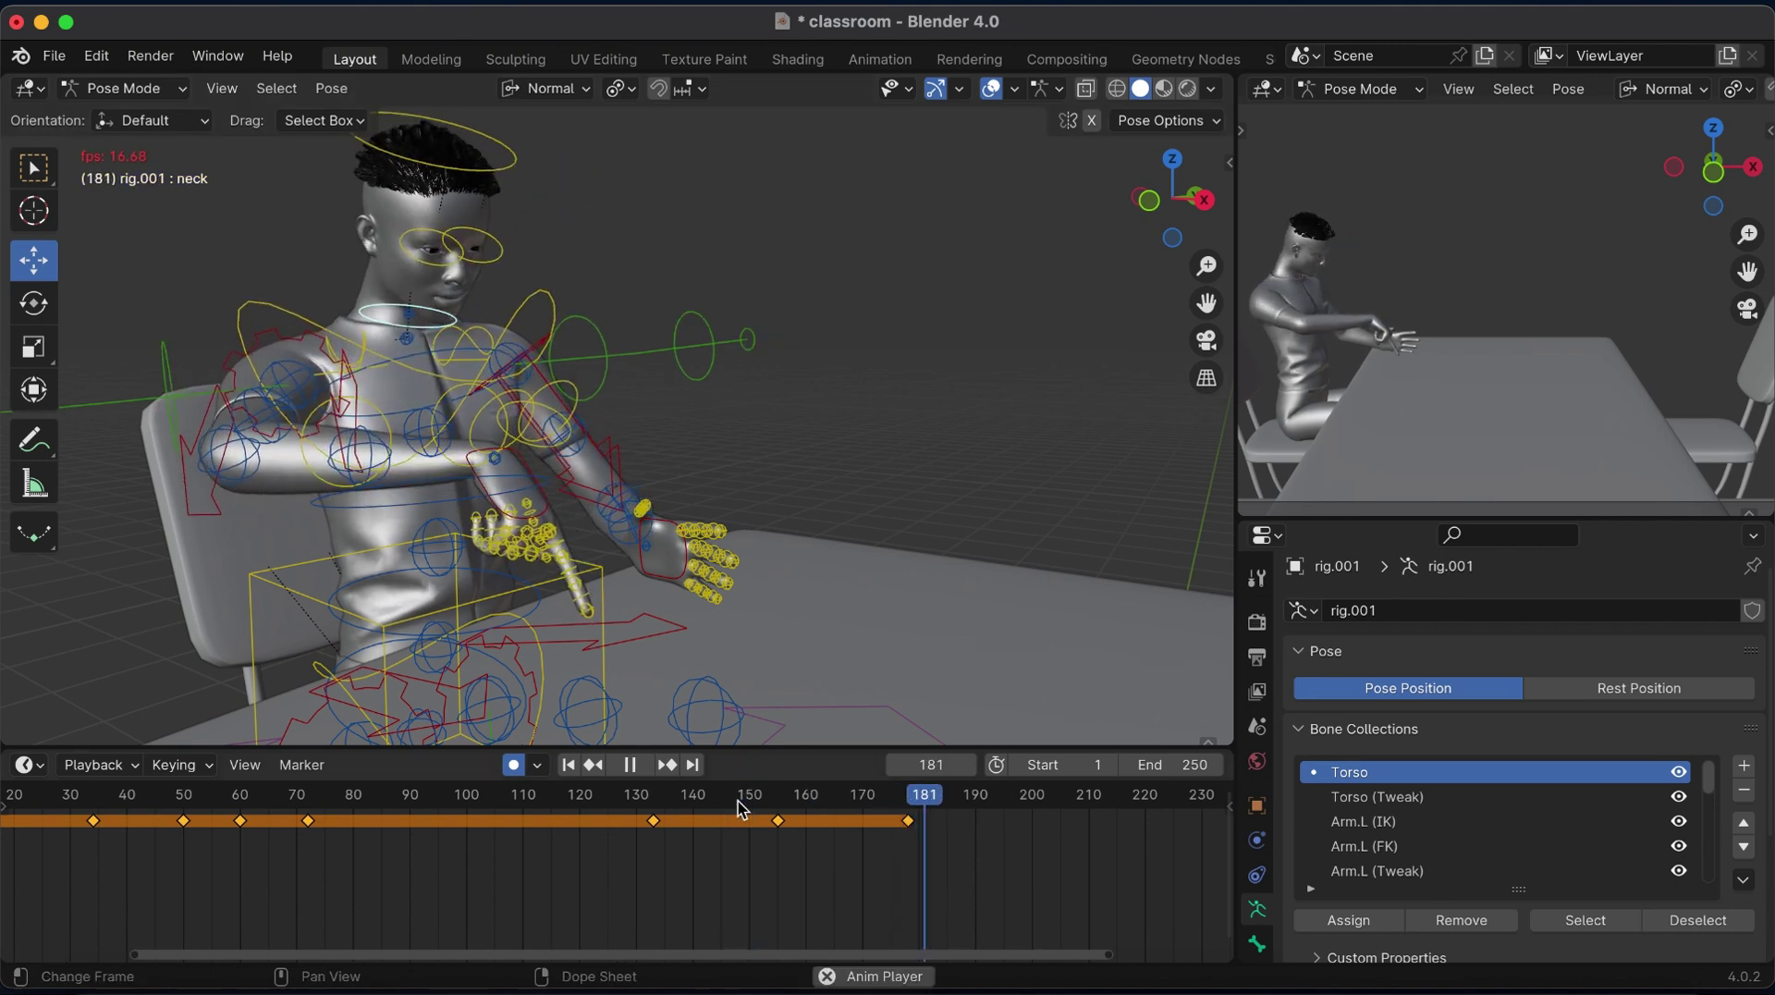
{"action": "key", "text": "space"}
Rotate the head again, ending with a Z-axis turn, and preview the animation.
{"action": "left_click", "coordinate": [494, 185]}
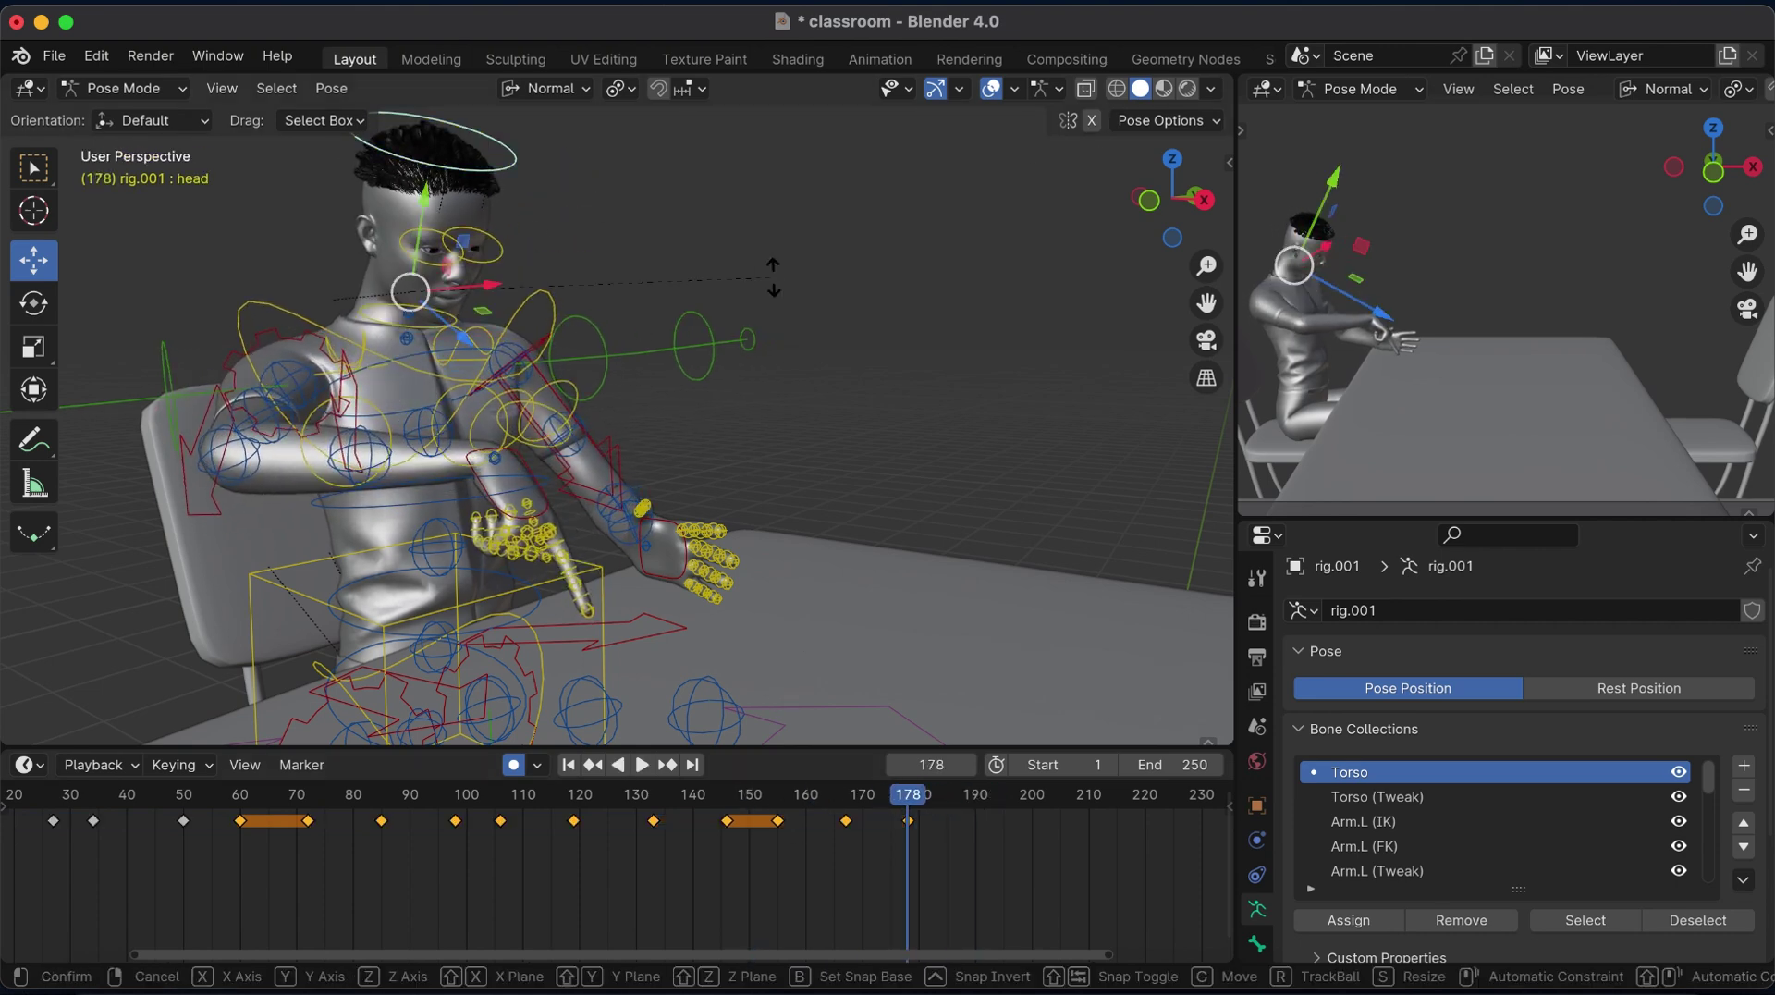
{"action": "key", "text": "r"}
{"action": "left_click", "coordinate": [782, 253]}
{"action": "key", "text": "r"}
{"action": "key", "text": "x"}
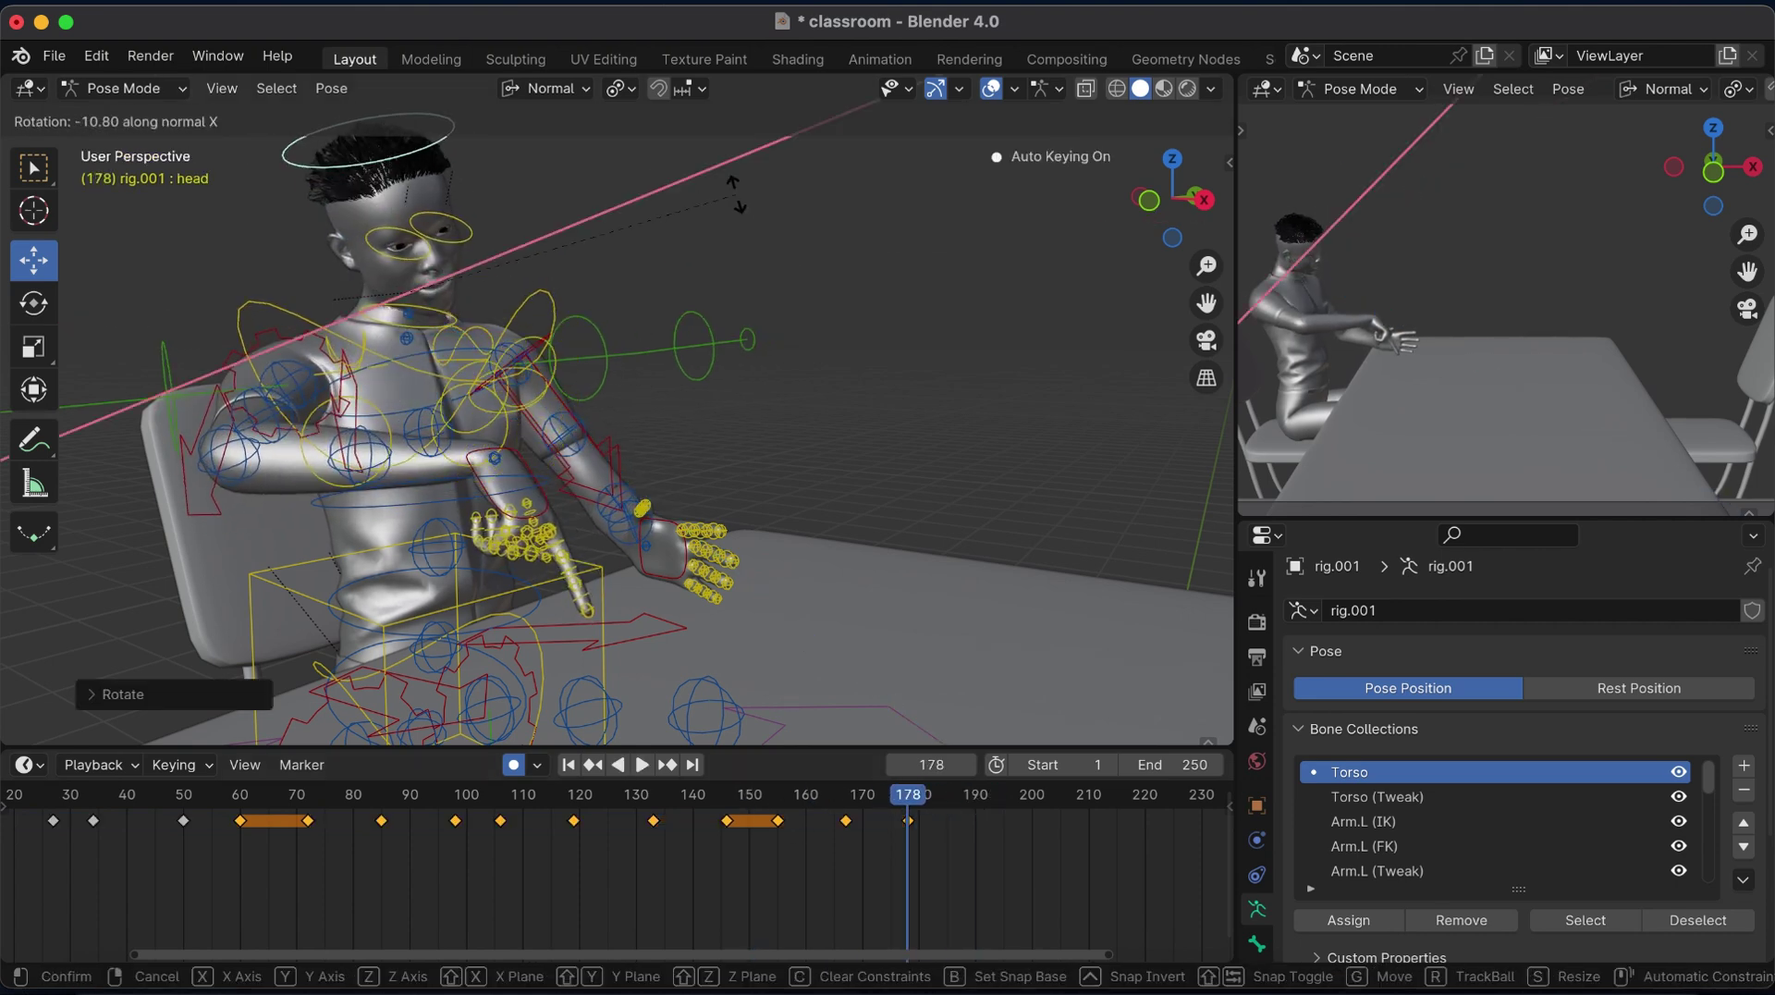
{"action": "key", "text": "z"}
{"action": "left_click", "coordinate": [686, 367]}
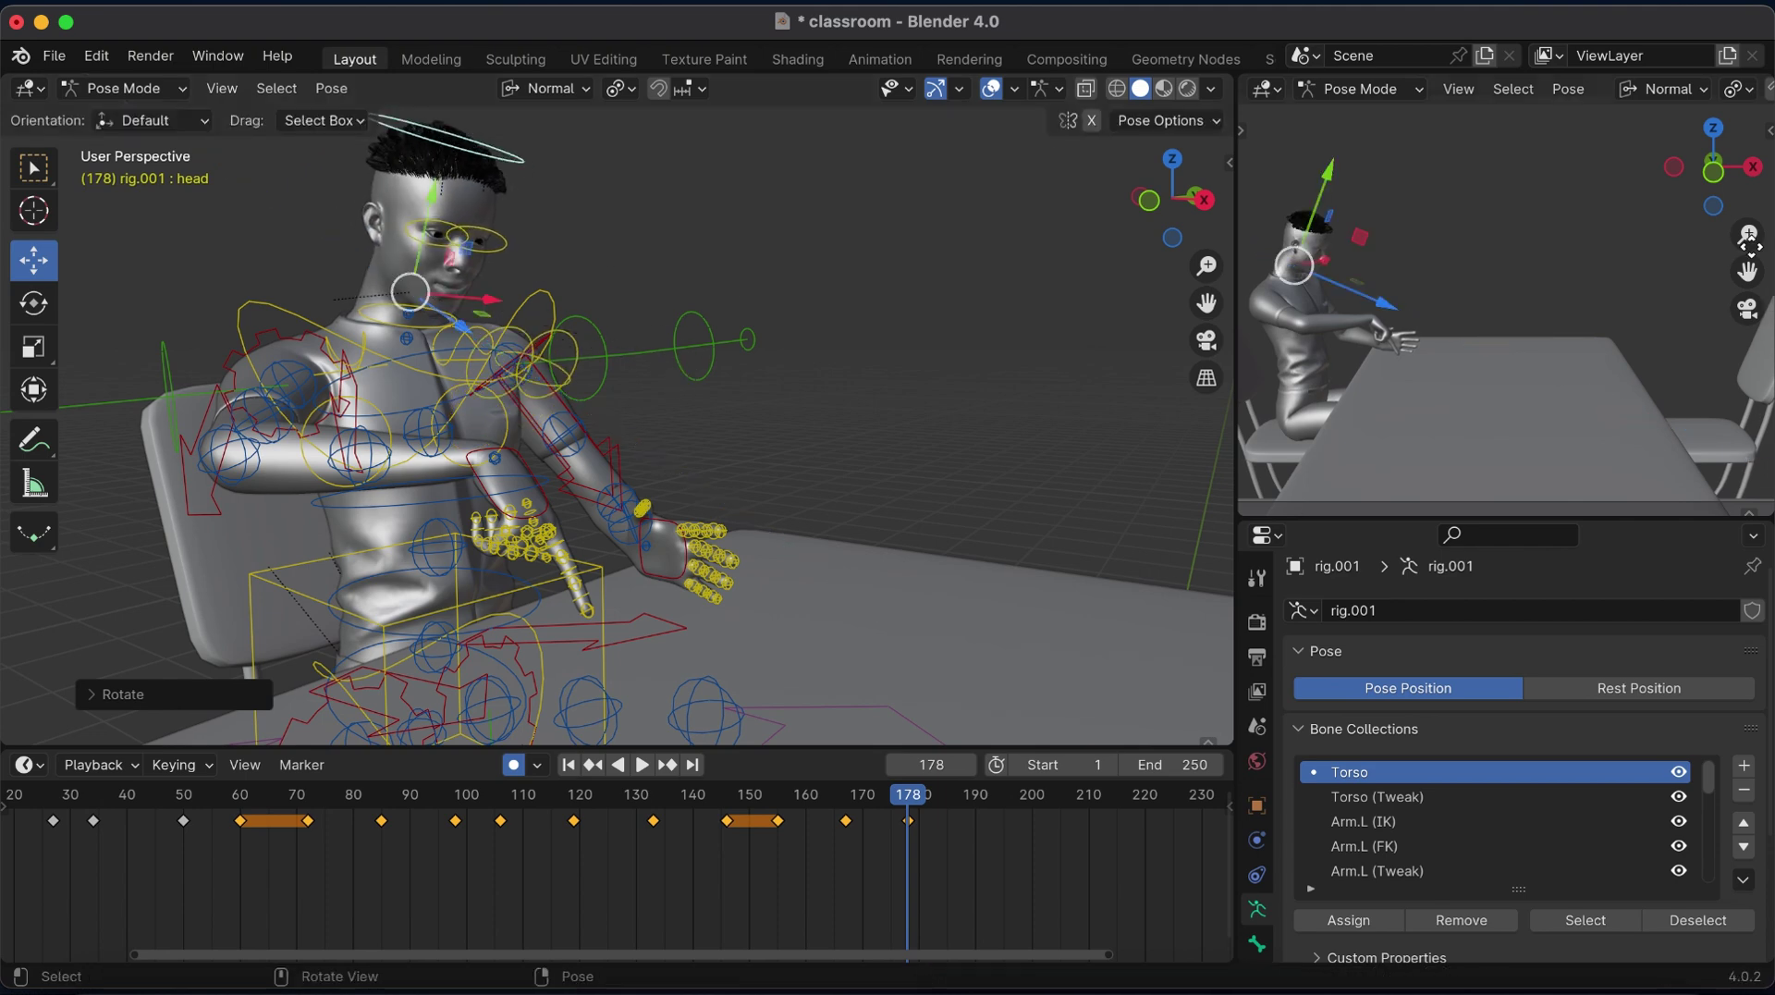
{"action": "key", "text": "space"}
{"action": "left_click", "coordinate": [561, 797]}
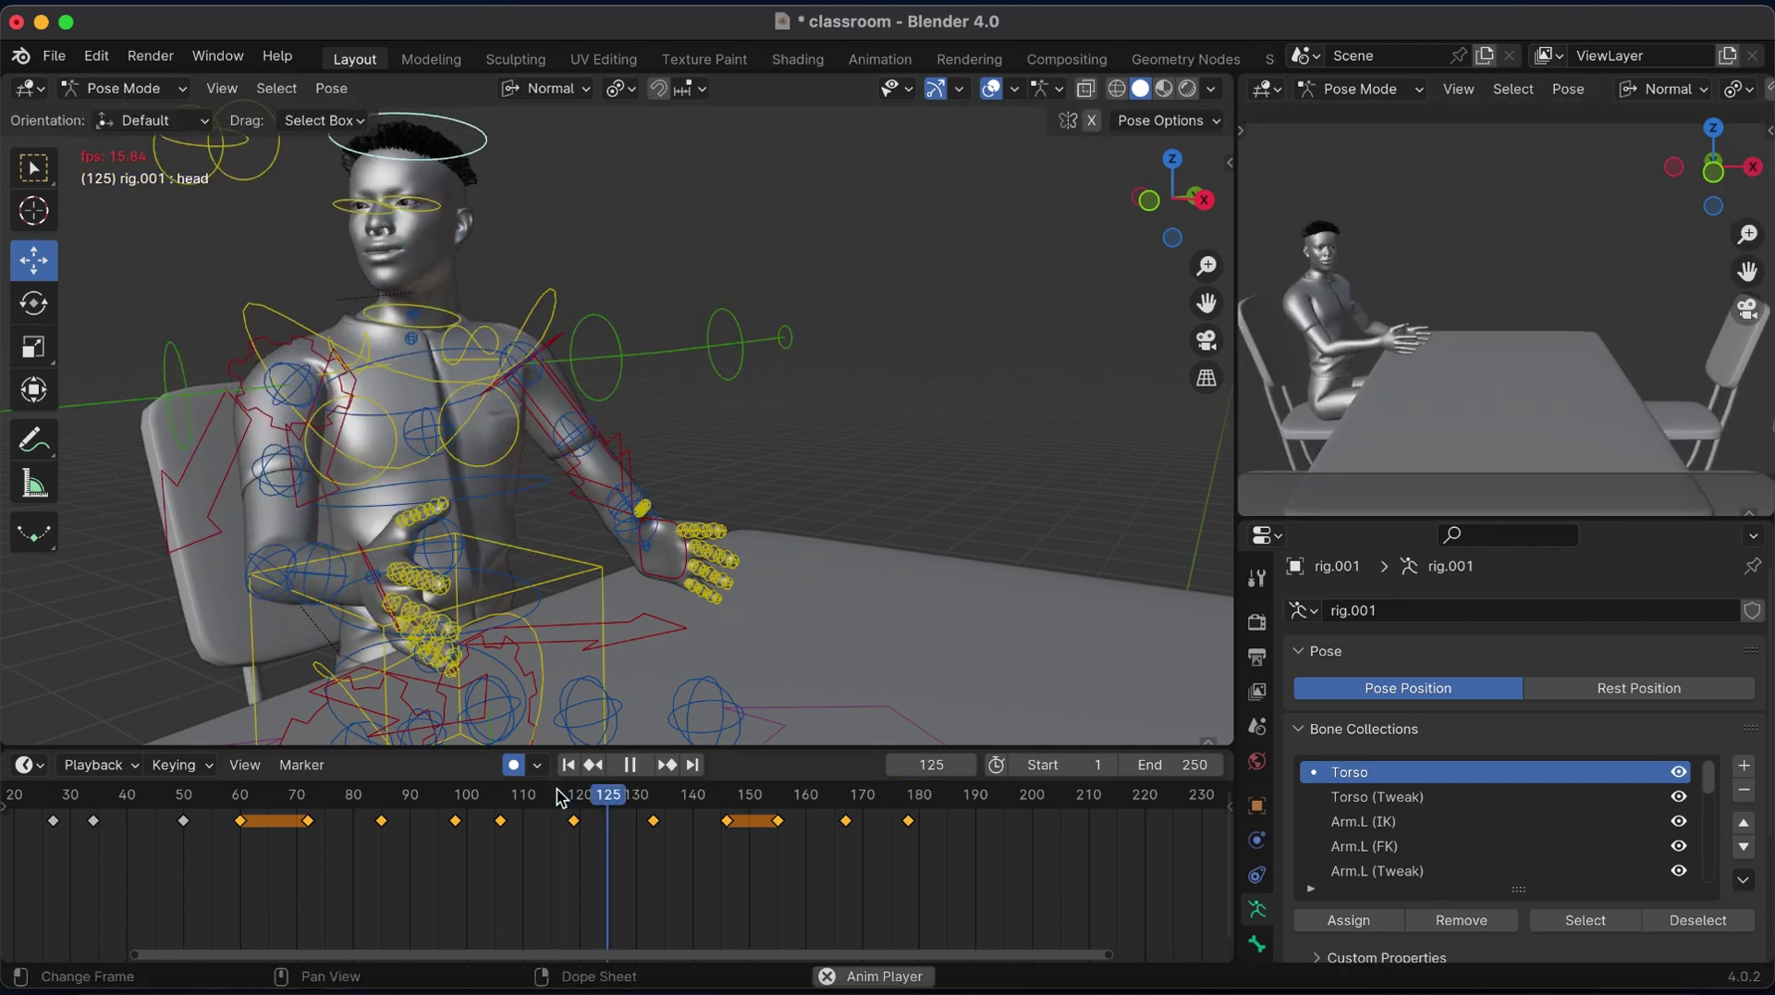
{"action": "key", "text": "space"}
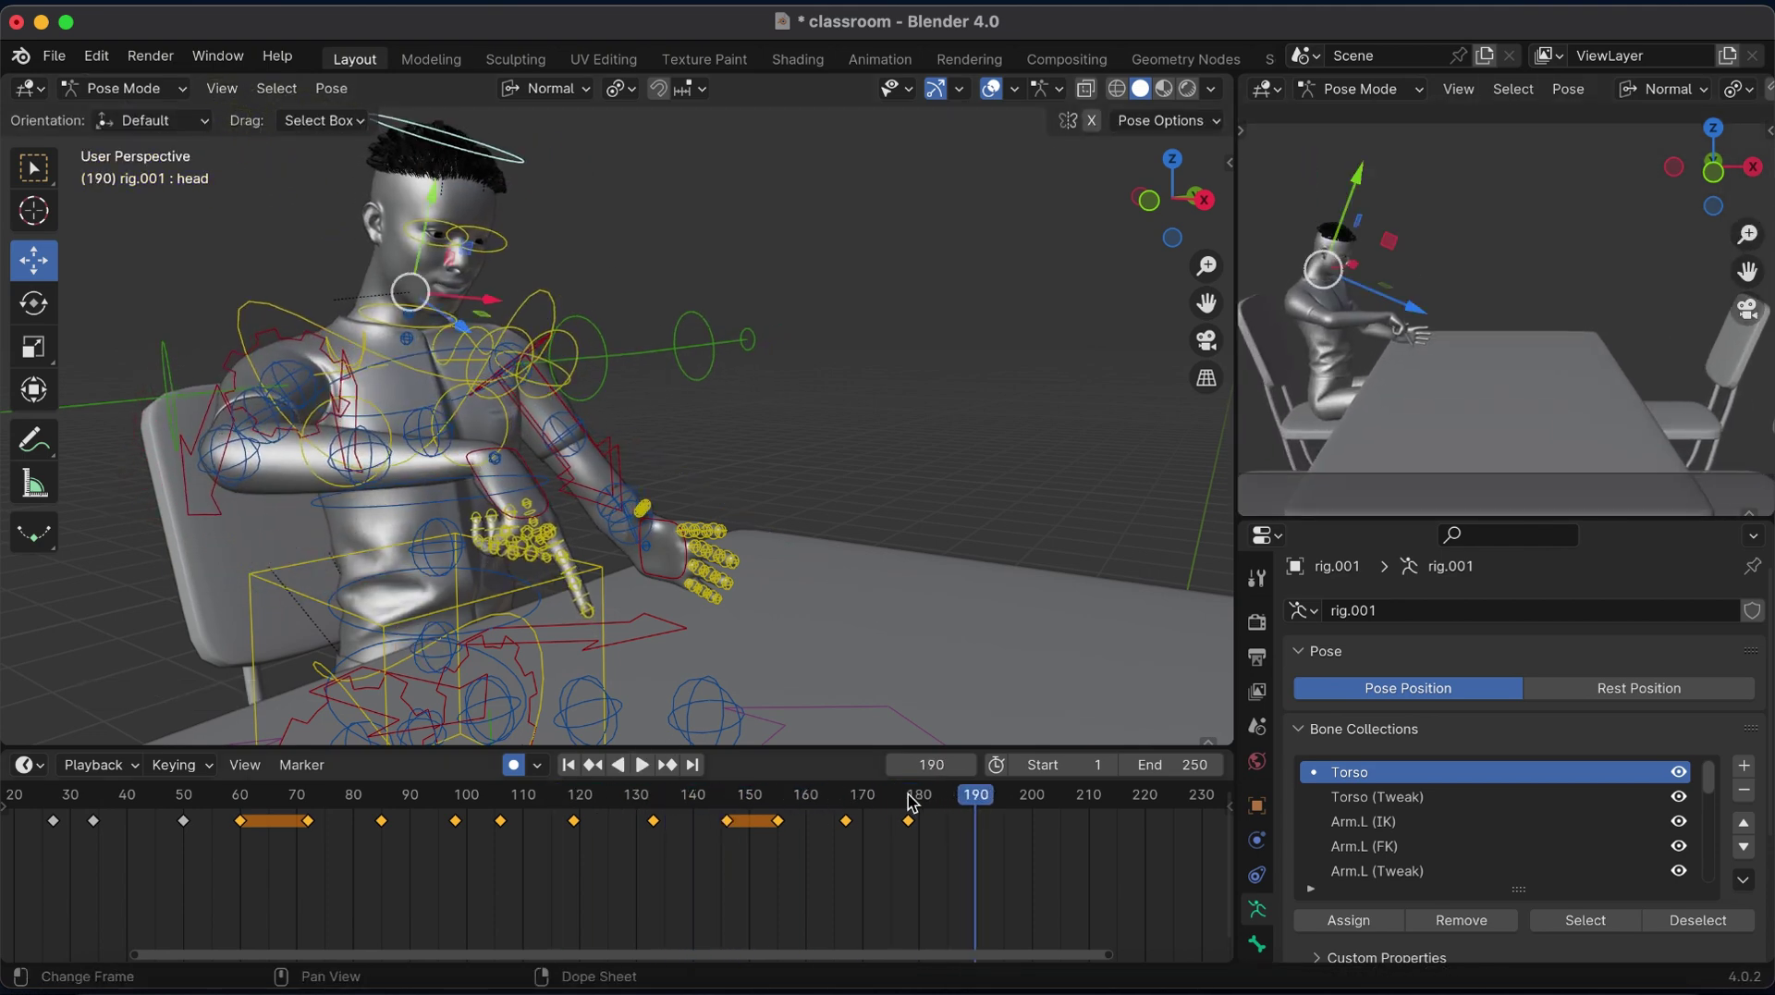
Key all bones, try extending the keys after frame 34, and preview from frame 170.
{"action": "key", "text": "a"}
{"action": "key", "text": "i"}
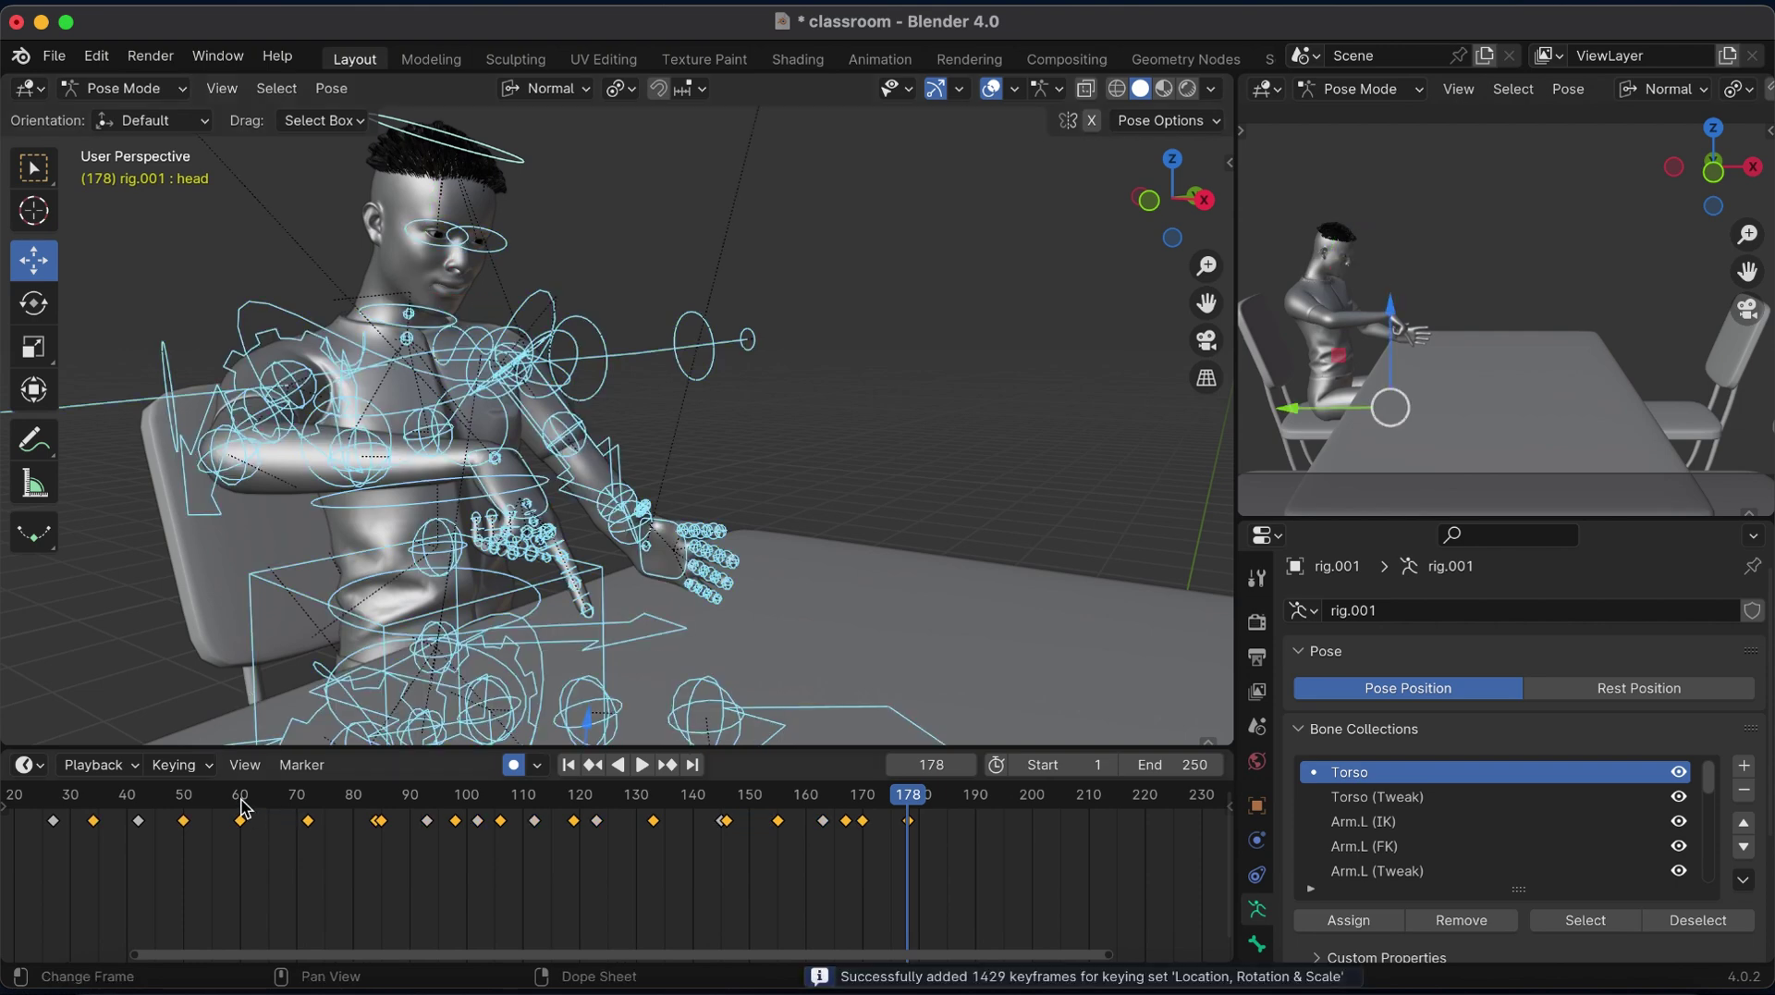
{"action": "left_click_drag", "start_coordinate": [243, 809], "coordinate": [138, 809]}
{"action": "middle_click_drag", "start_coordinate": [138, 809], "coordinate": [235, 795]}
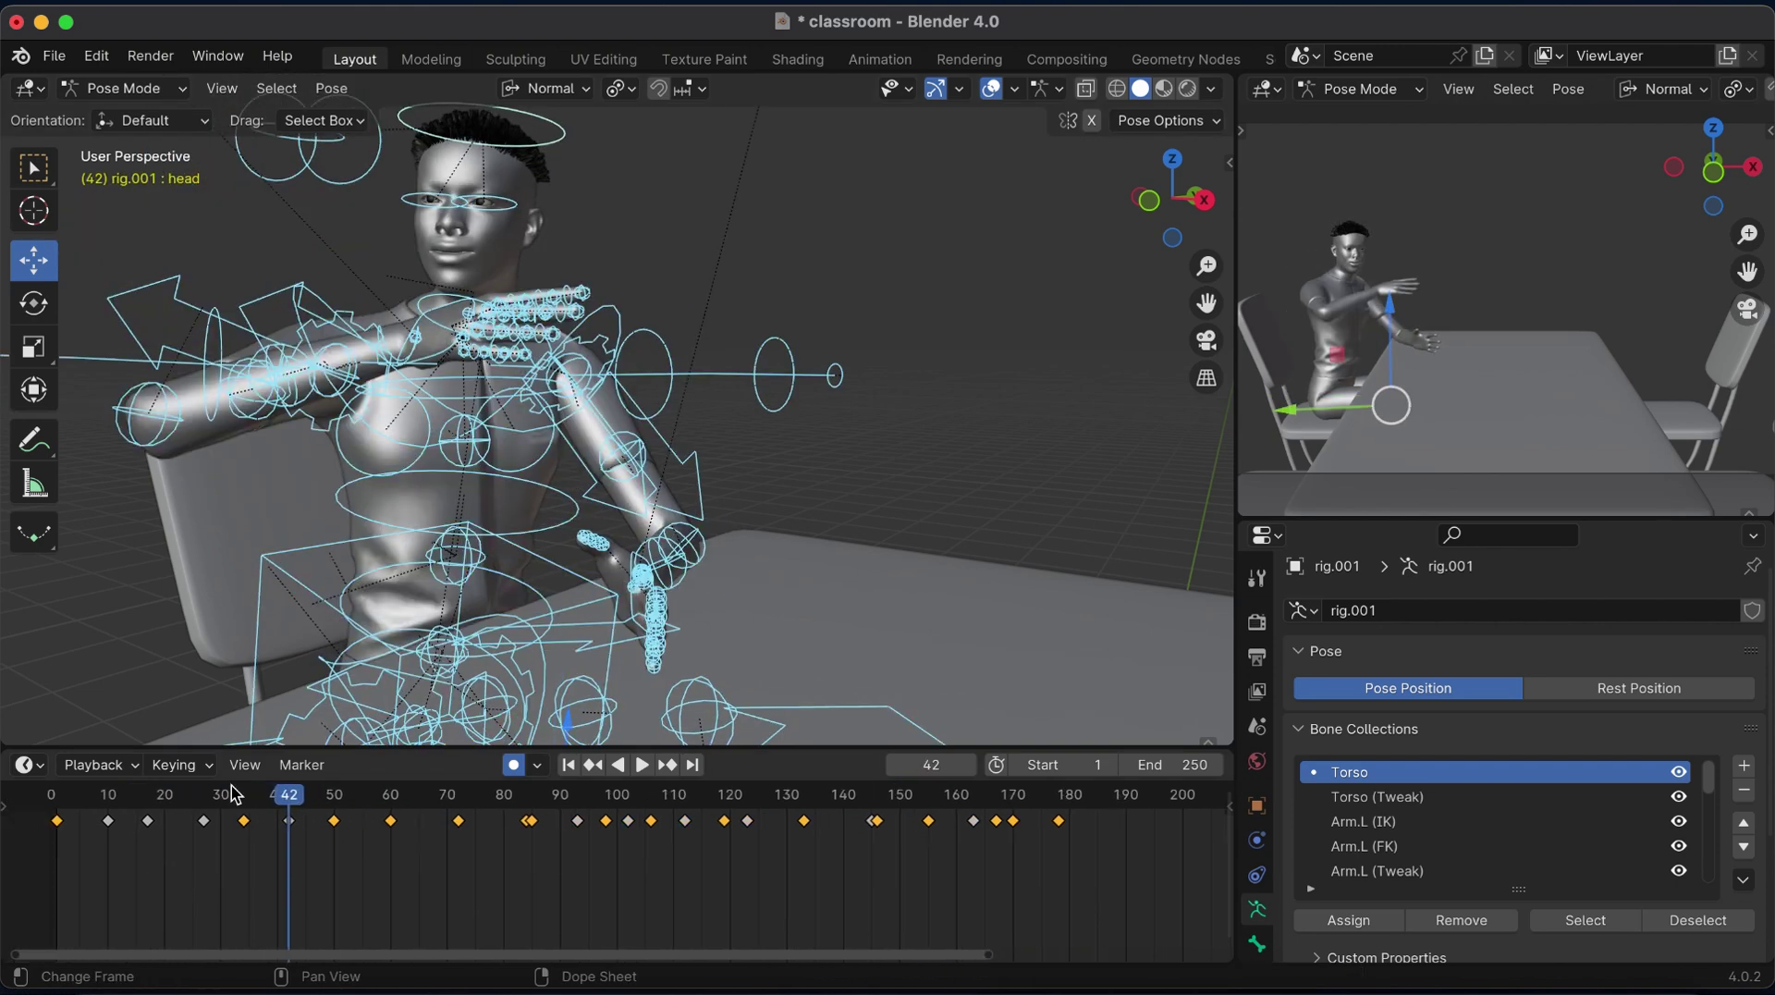
{"action": "left_click", "coordinate": [244, 798]}
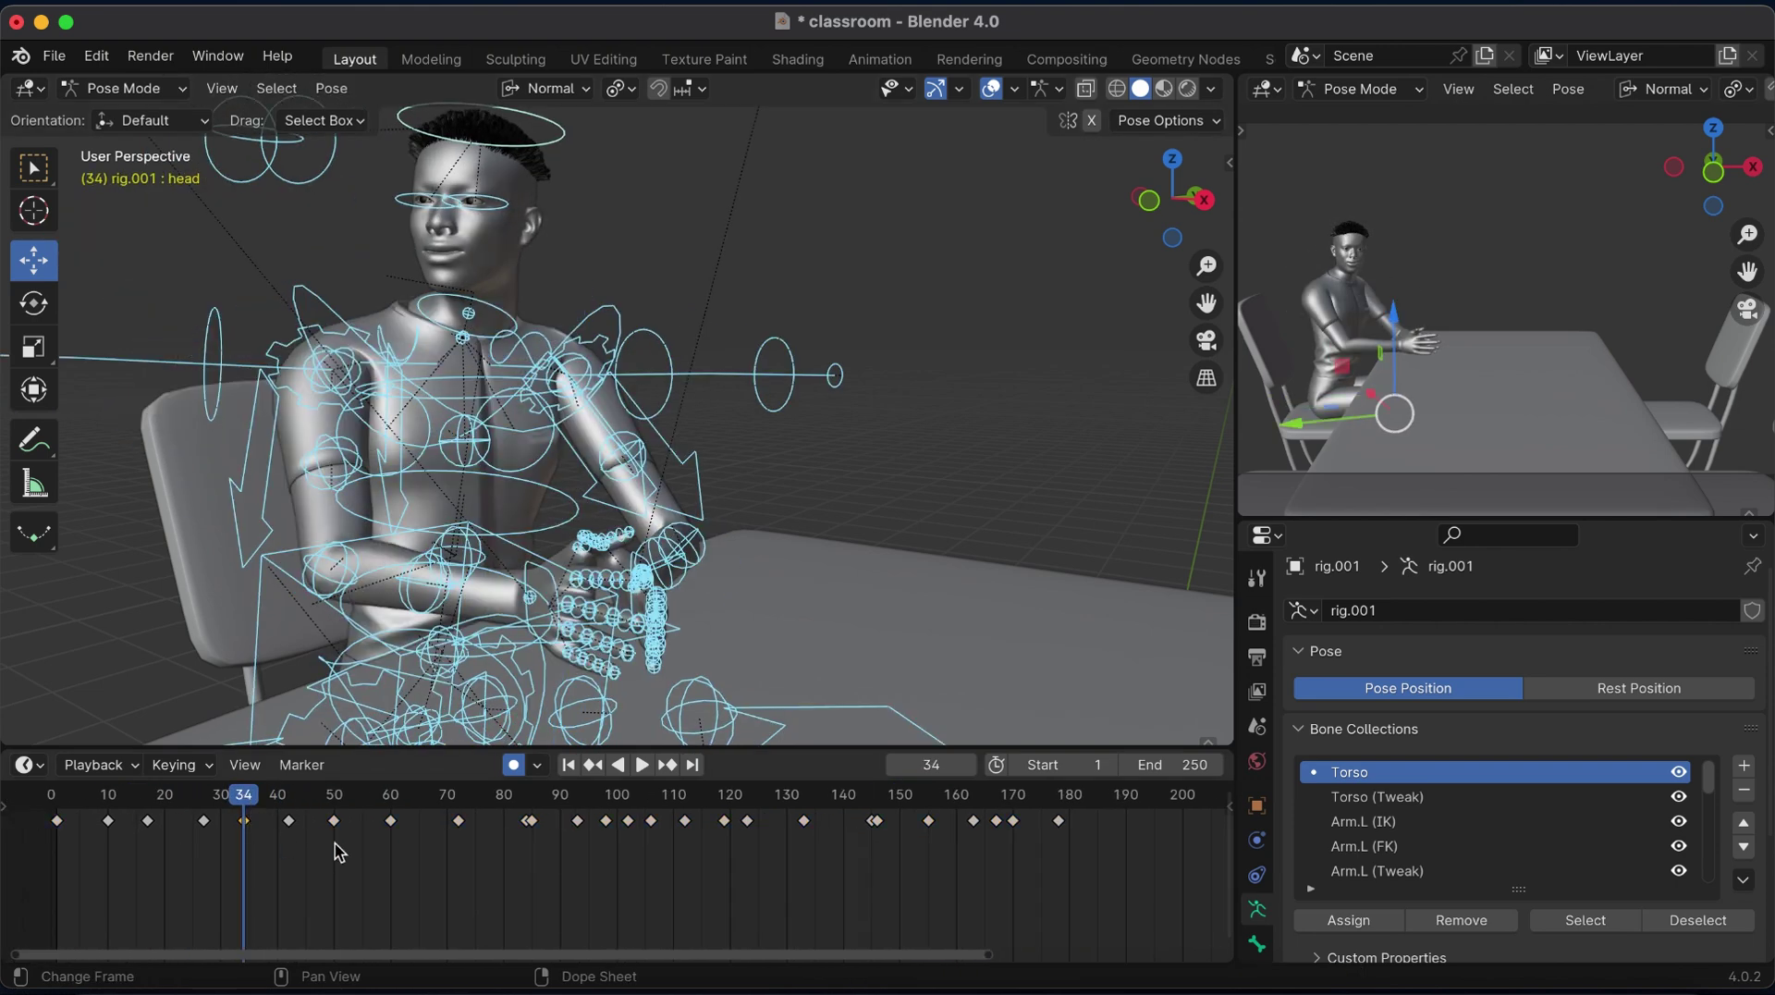
{"action": "key", "text": "e"}
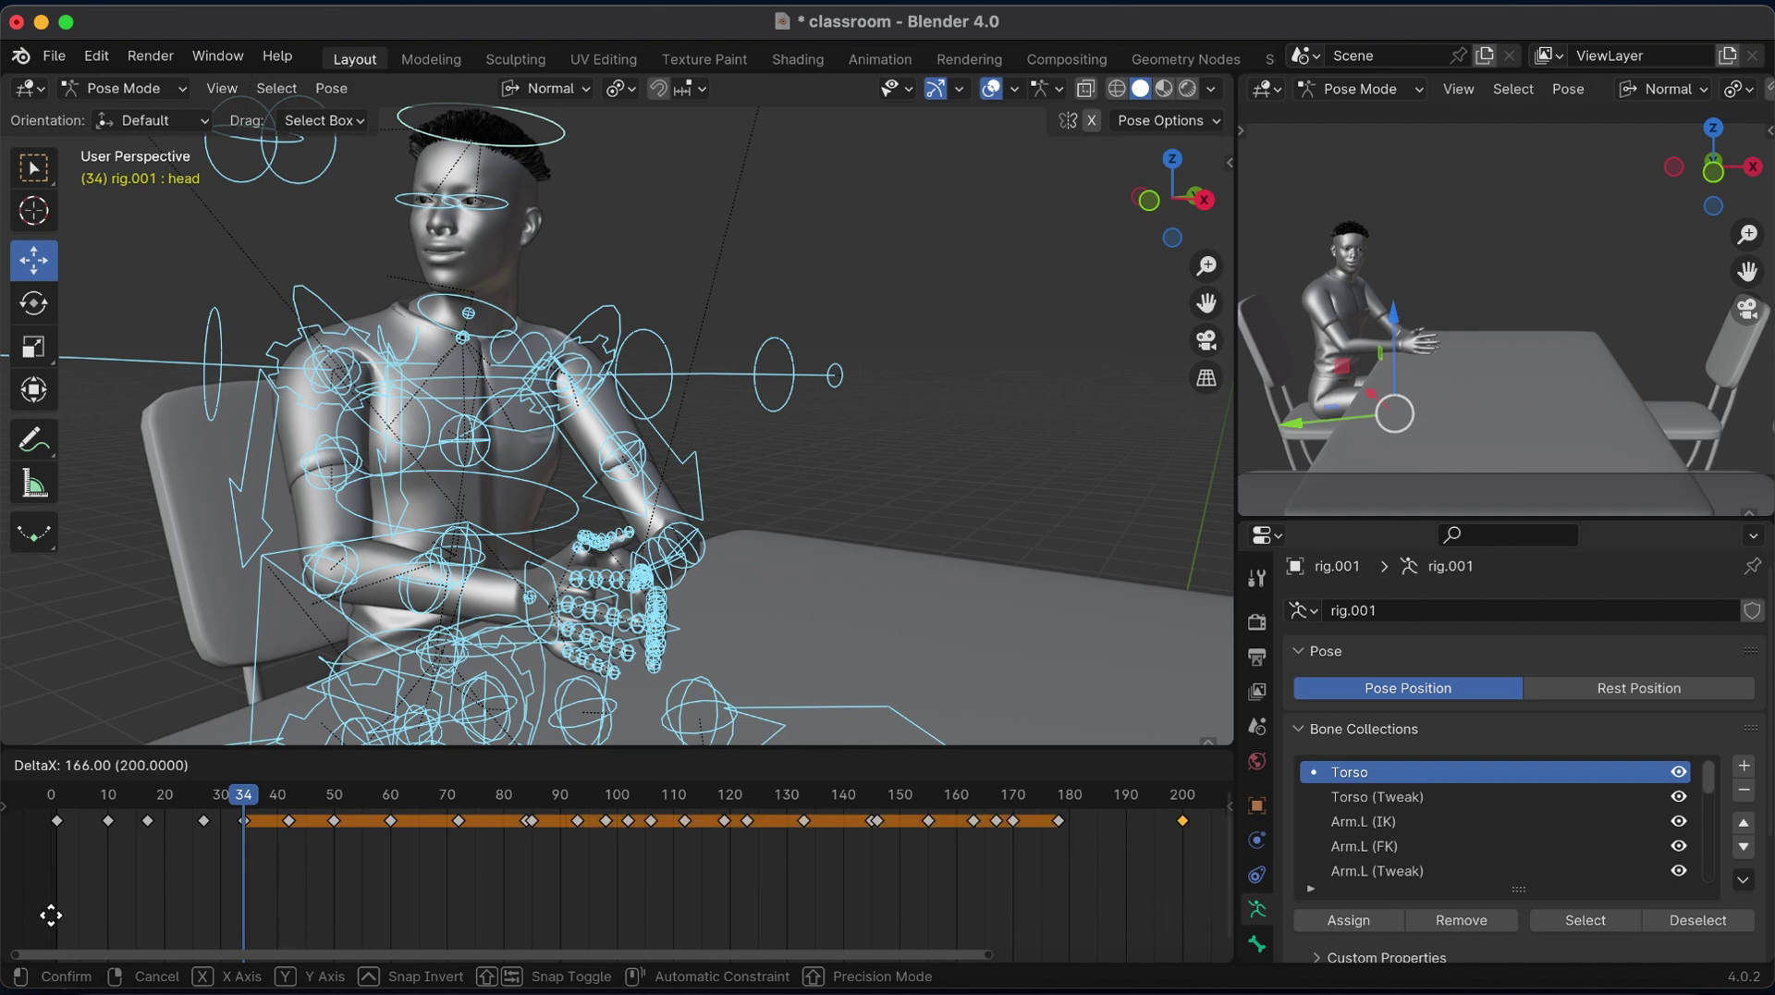
{"action": "key", "text": "Escape"}
{"action": "left_click", "coordinate": [1004, 803]}
{"action": "key", "text": "space"}
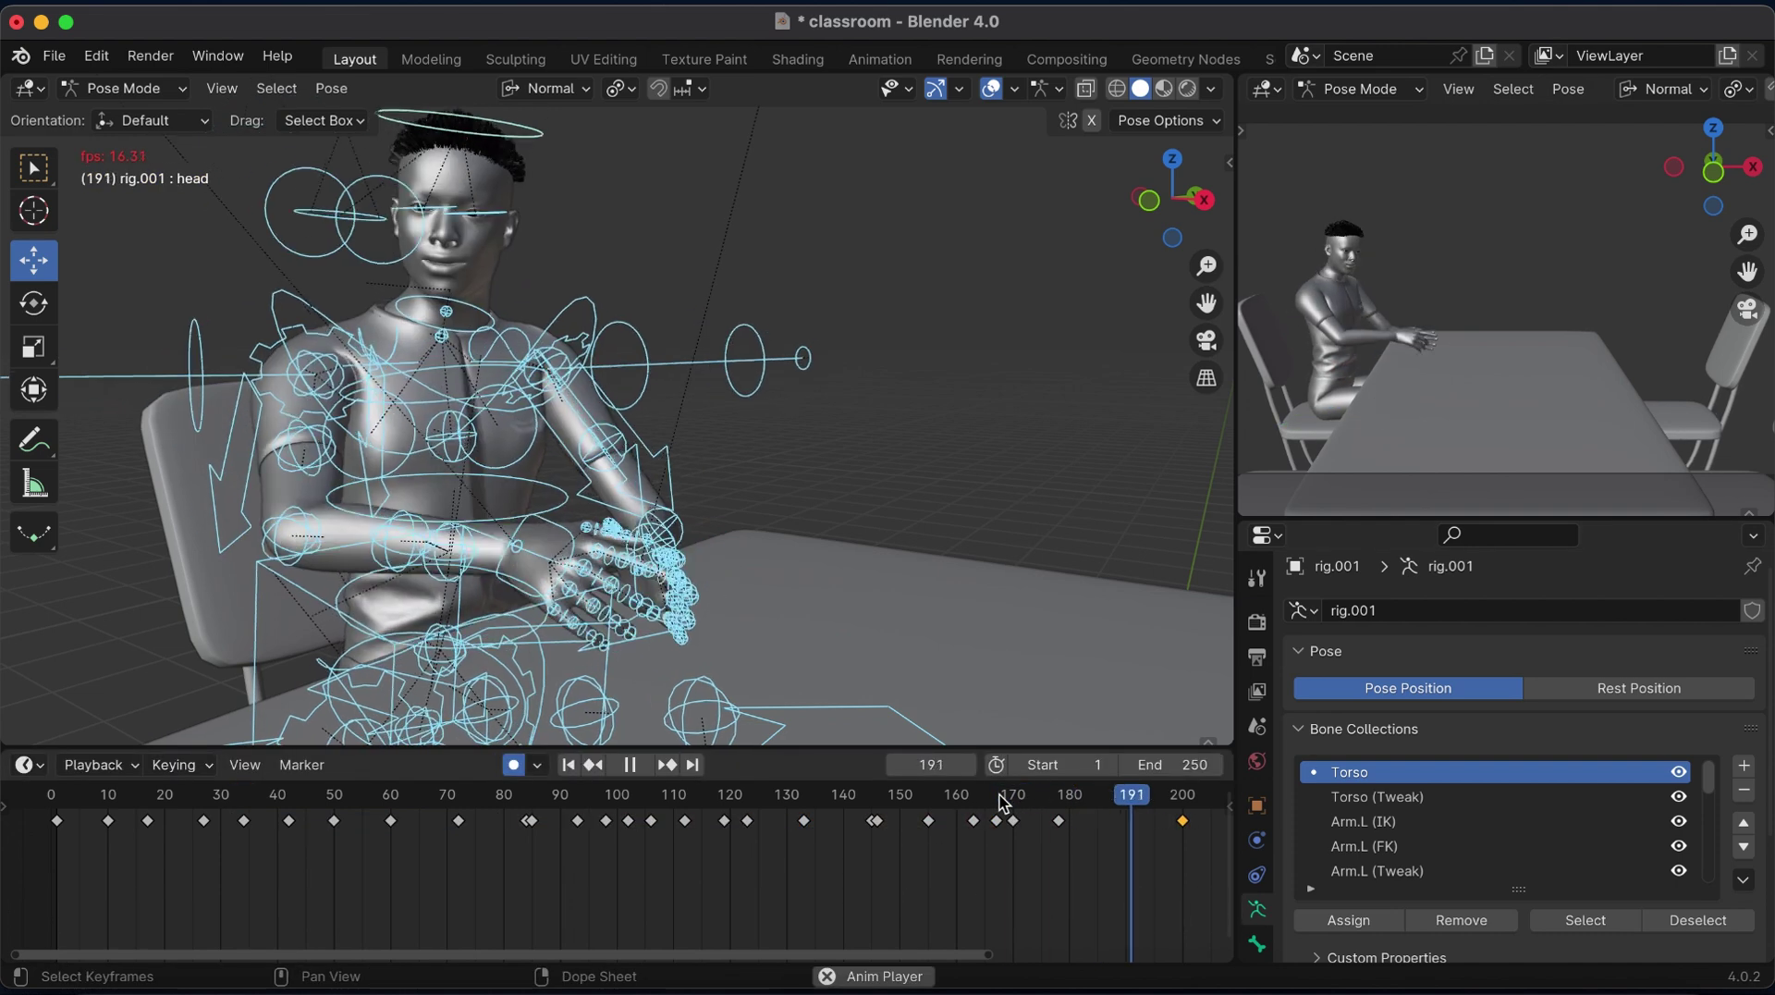
{"action": "key", "text": "space"}
Set the end frame to 200, play it back, and switch the rig to Object Mode.
{"action": "type", "text": "200"}
{"action": "key", "text": "Return"}
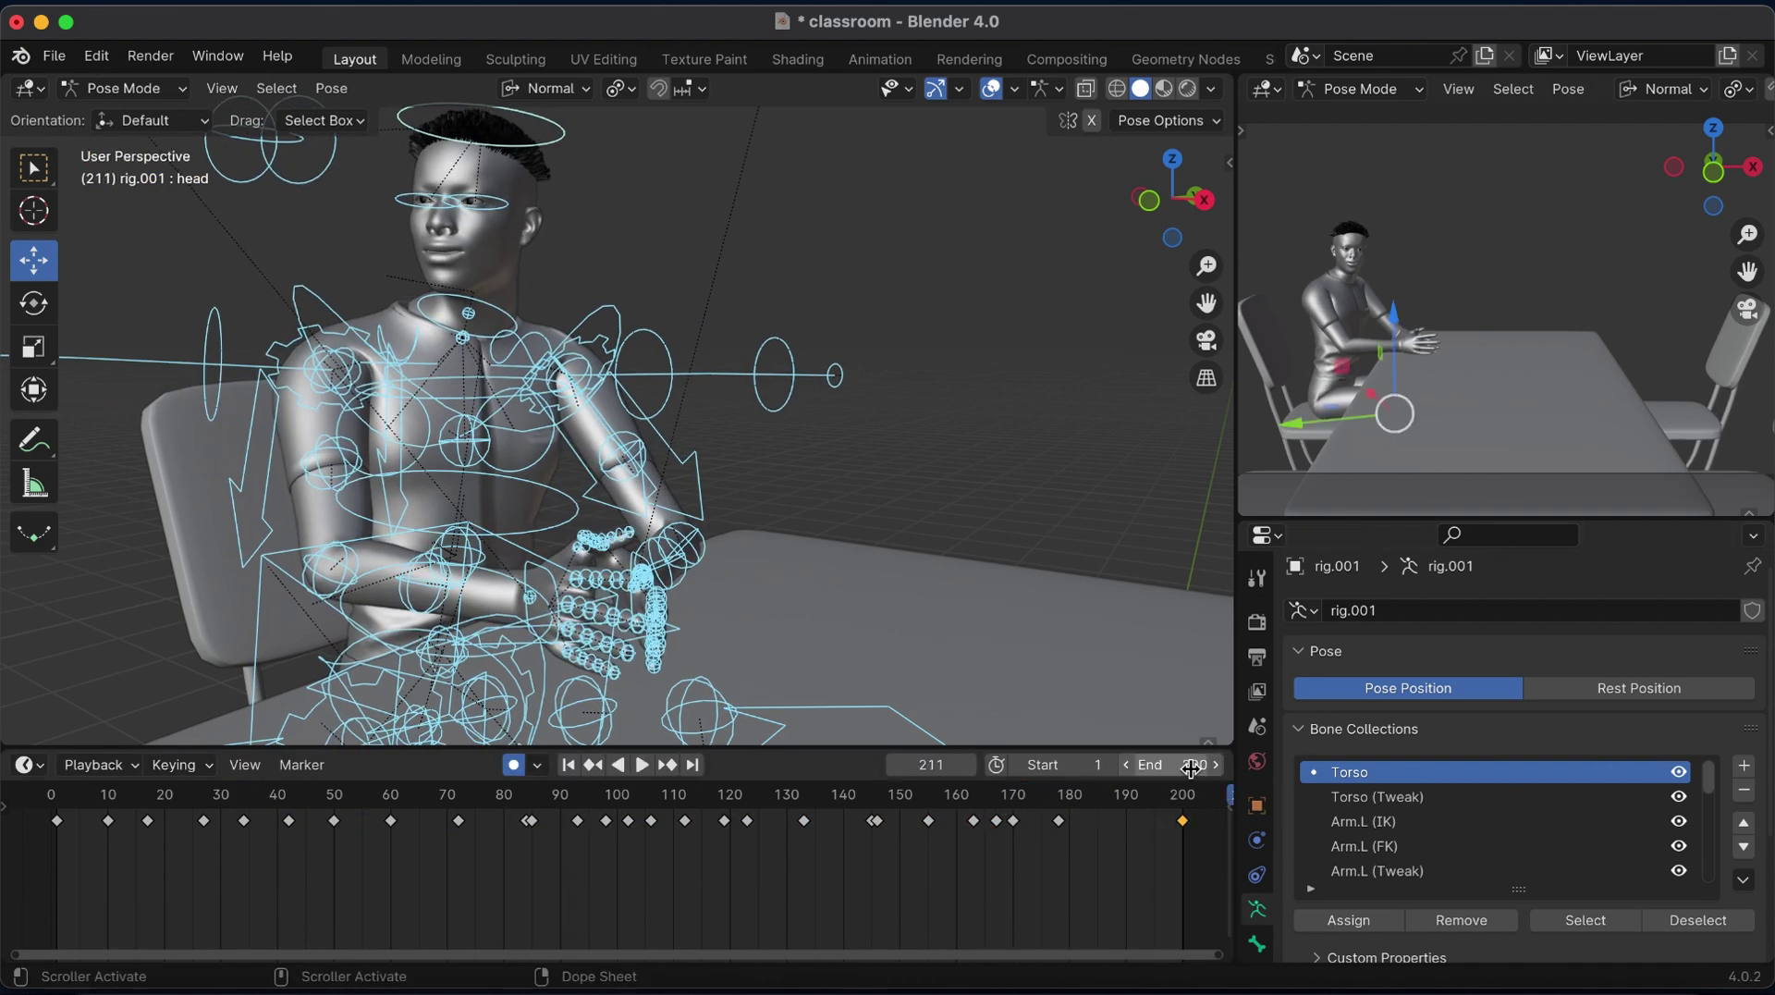
{"action": "left_click", "coordinate": [644, 765]}
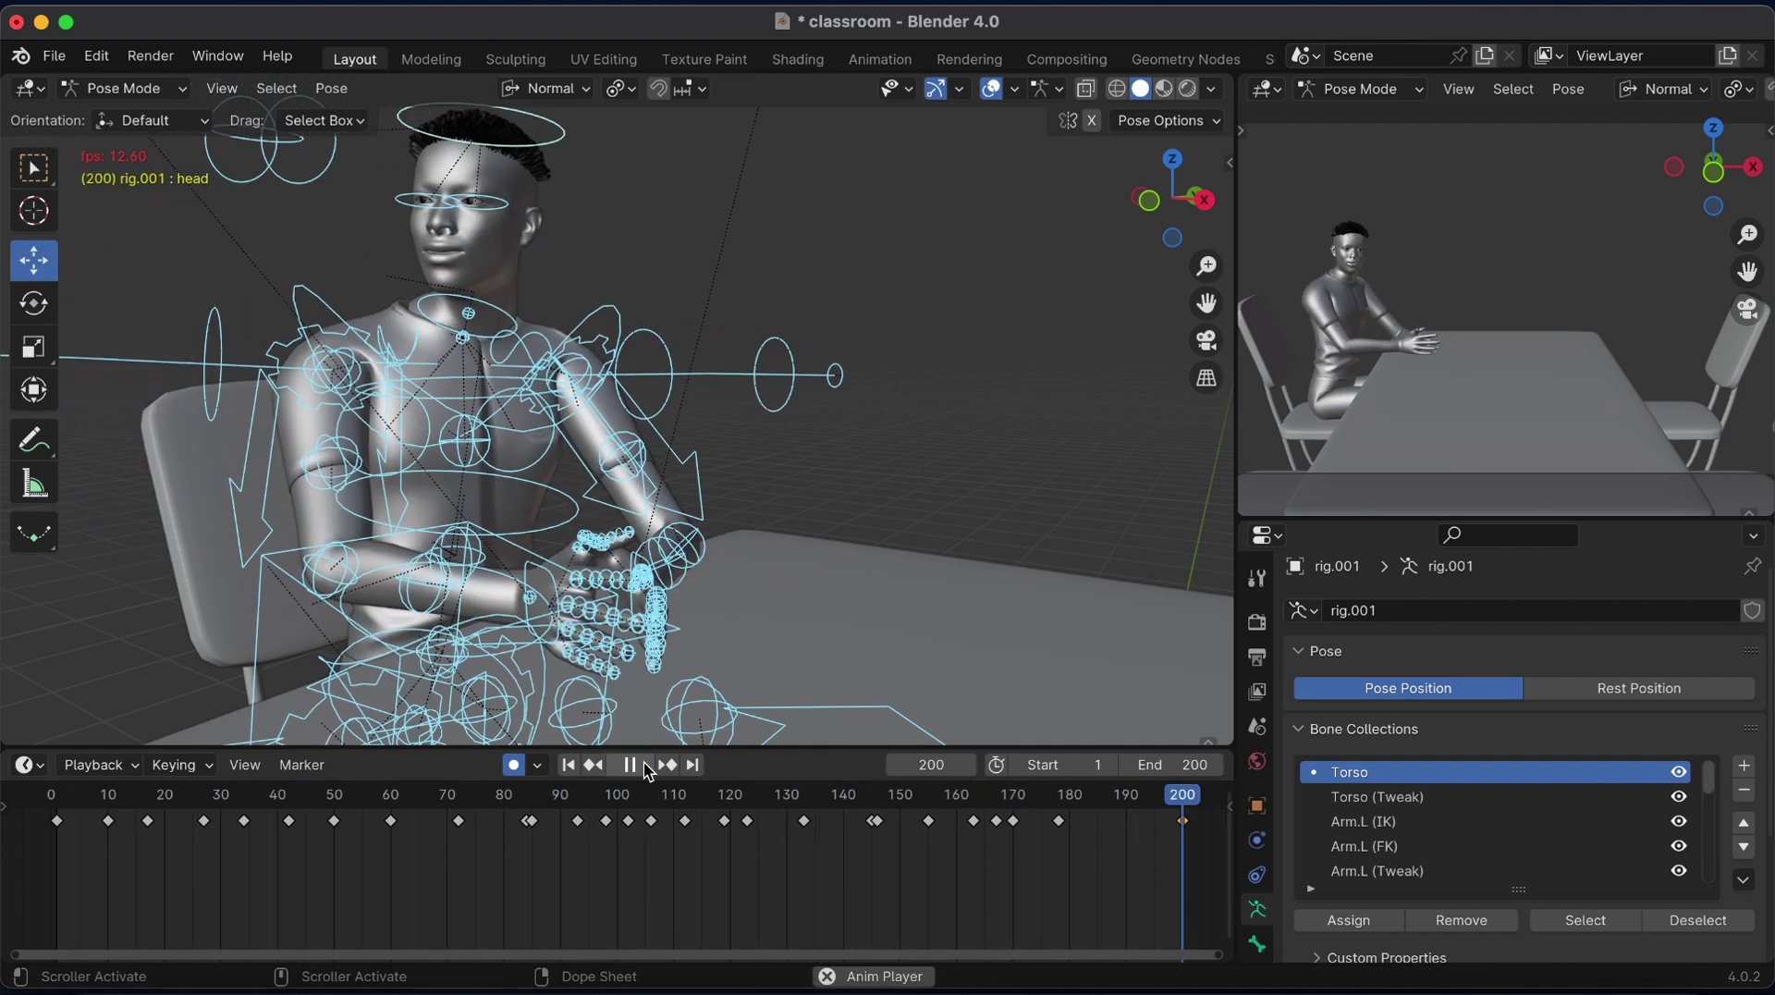
{"action": "left_click", "coordinate": [645, 763]}
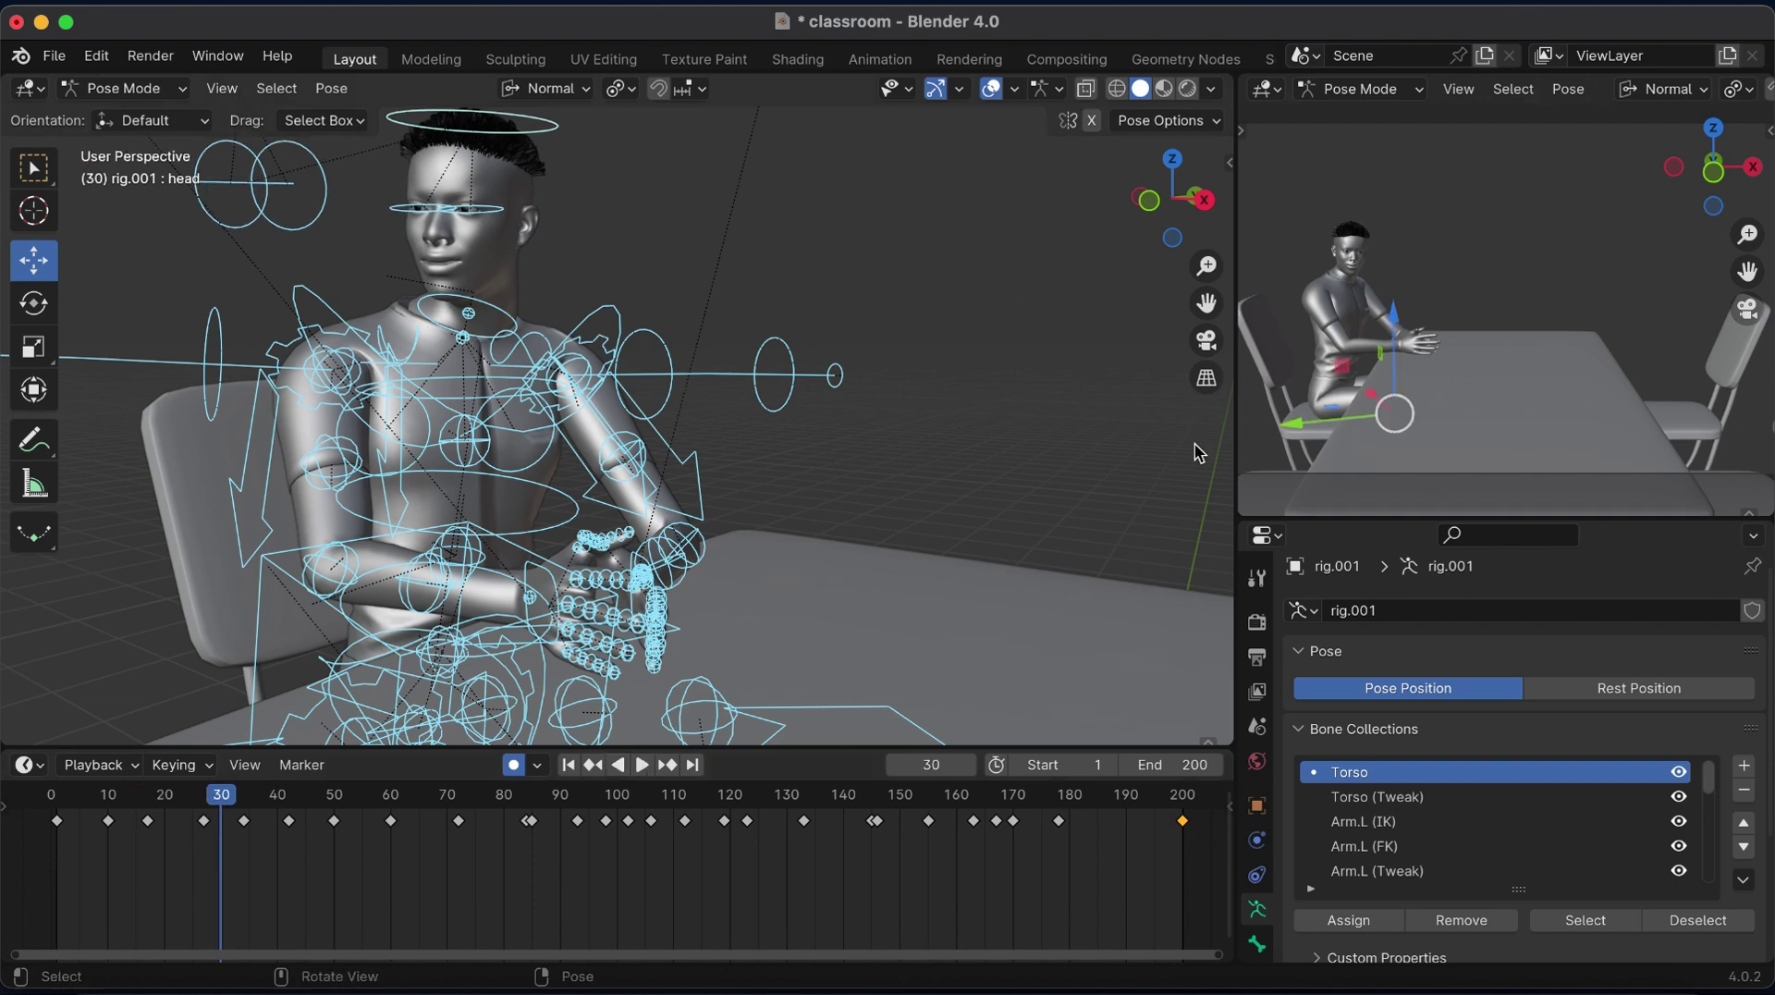
{"action": "left_click", "coordinate": [125, 88]}
{"action": "left_click", "coordinate": [129, 115]}
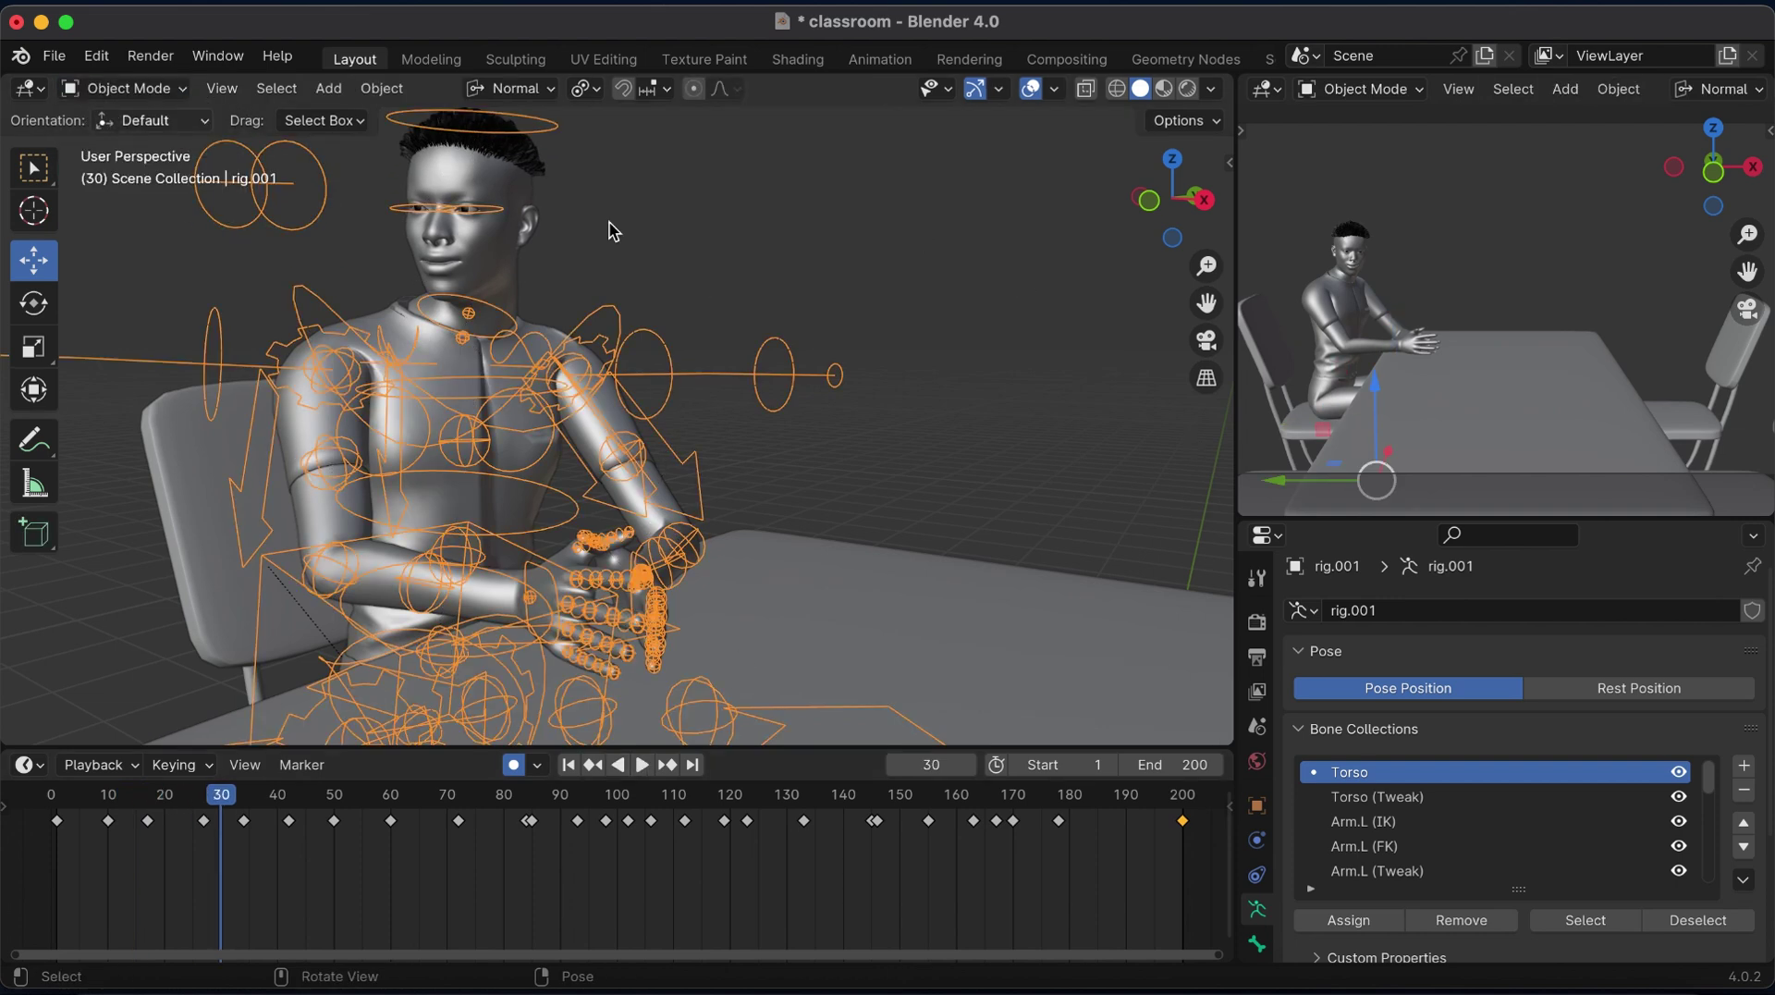
Restore the top-right editor to a 3D Viewport and frame the yellow character.
{"action": "left_click", "coordinate": [1267, 88]}
{"action": "left_click", "coordinate": [1109, 120]}
{"action": "left_click", "coordinate": [1699, 215]}
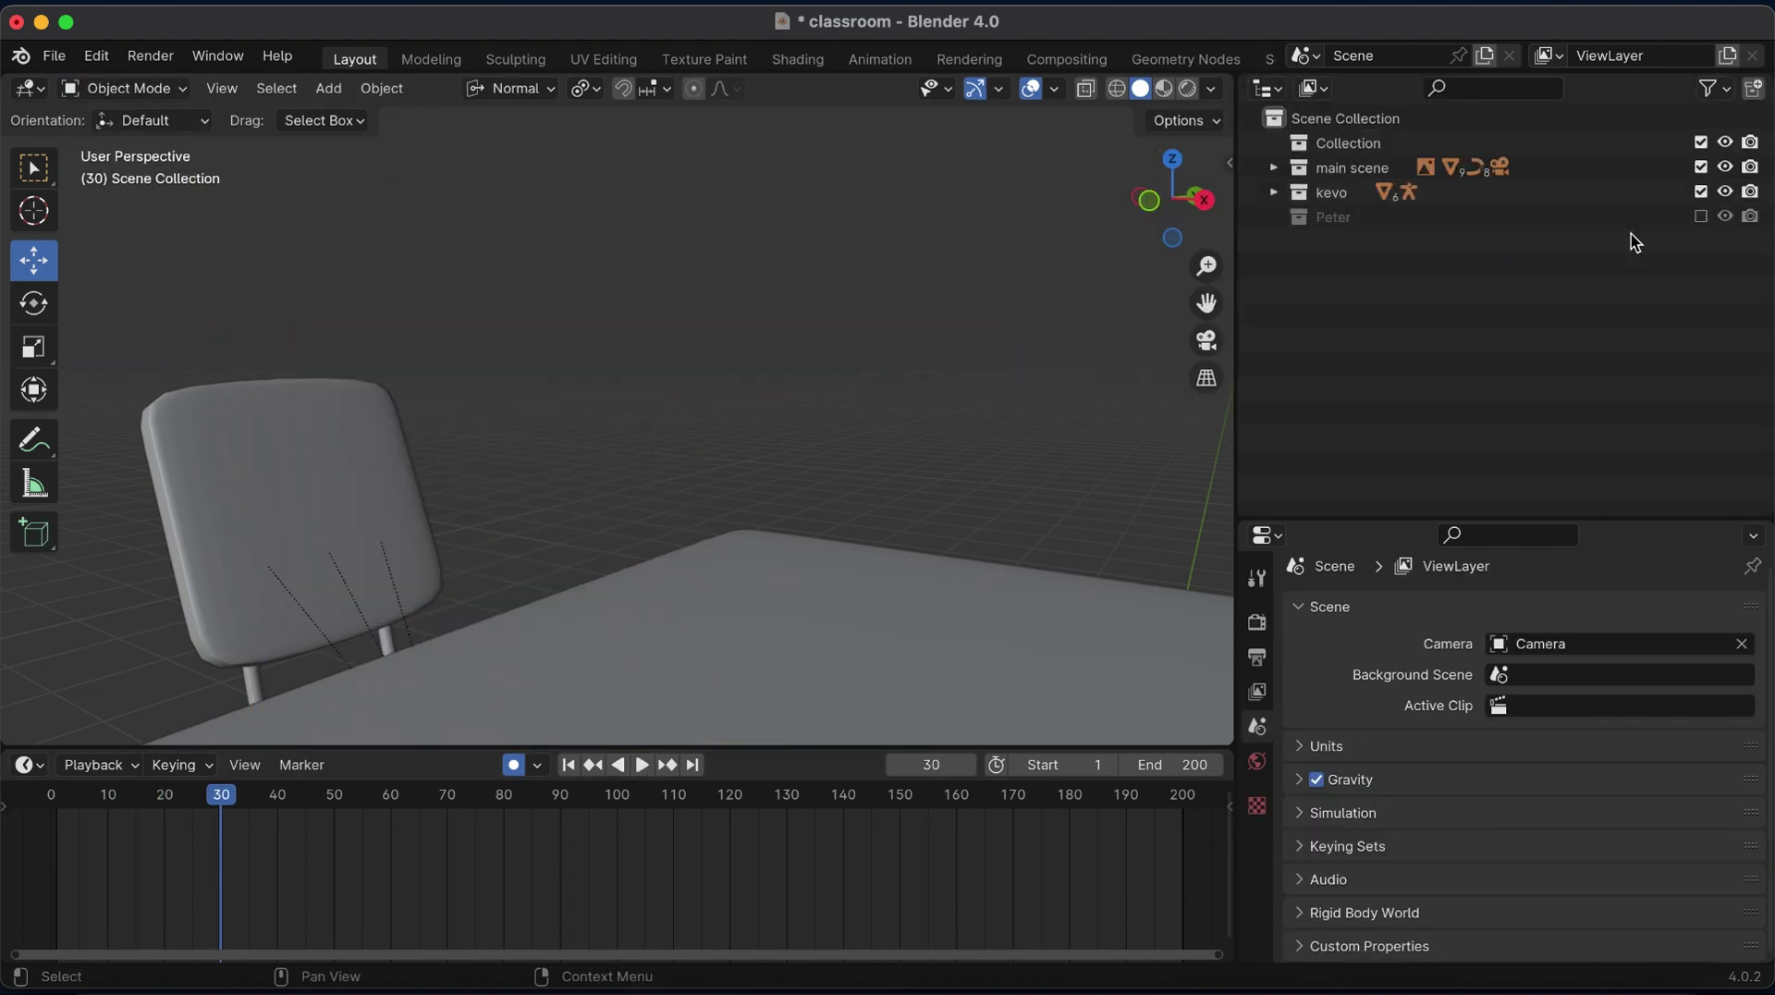
{"action": "left_click", "coordinate": [1267, 89]}
{"action": "left_click", "coordinate": [453, 147]}
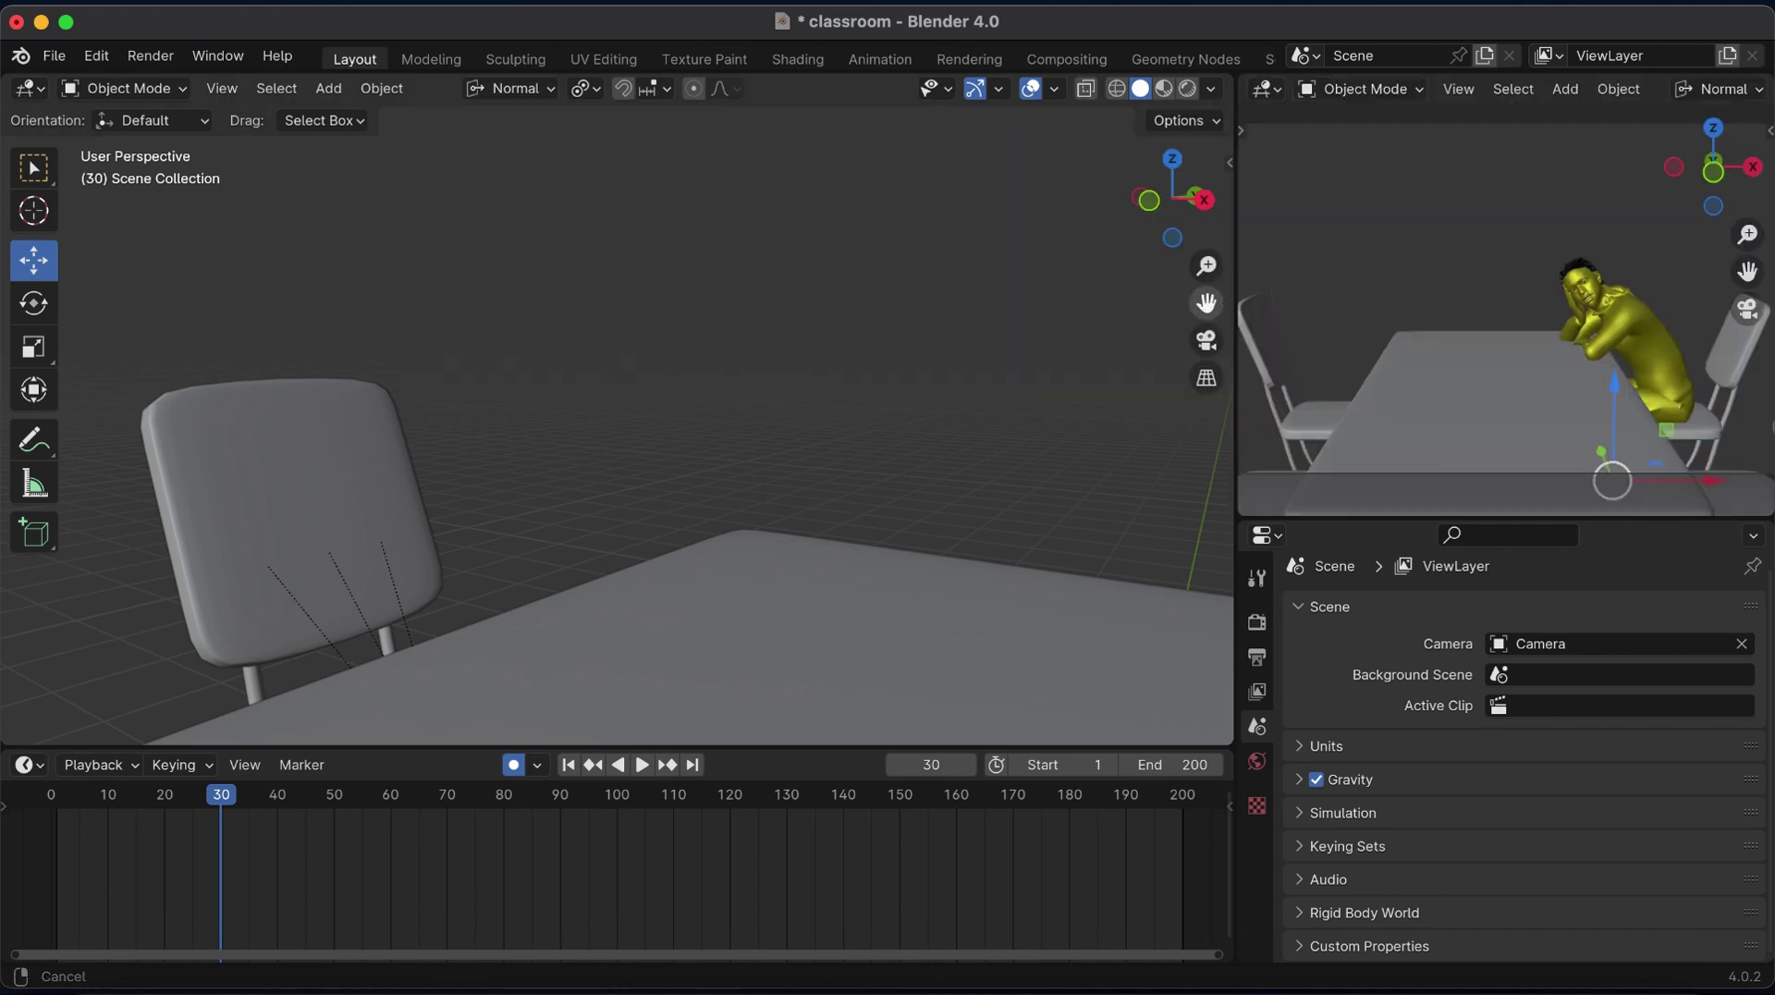
{"action": "left_click_drag", "start_coordinate": [1207, 302], "coordinate": [1207, 300]}
{"action": "mouse_move", "coordinate": [1181, 226]}
{"action": "left_mouse_down"}
{"action": "mouse_move", "coordinate": [1146, 242]}
{"action": "mouse_move", "coordinate": [1172, 212]}
{"action": "left_mouse_up"}
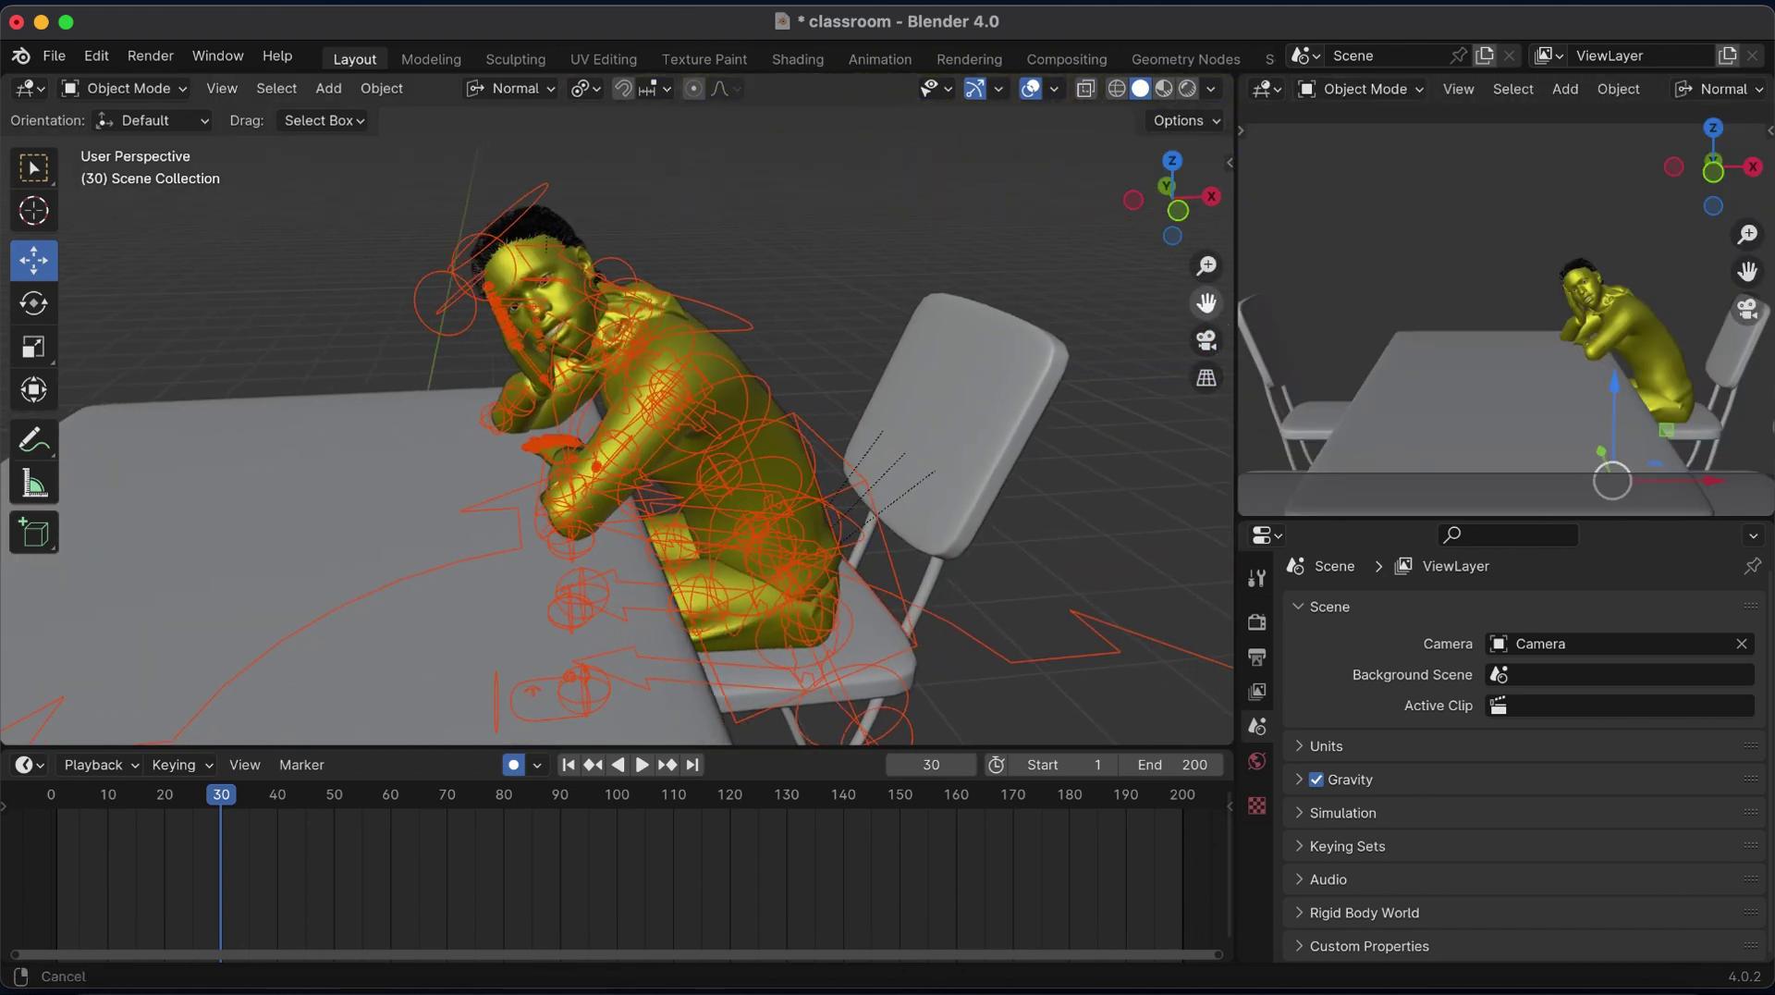
Select the yellow character's rig, switch it to Pose Mode, scrub the timeline forward, and save.
{"action": "left_click", "coordinate": [708, 333]}
{"action": "left_click", "coordinate": [124, 88]}
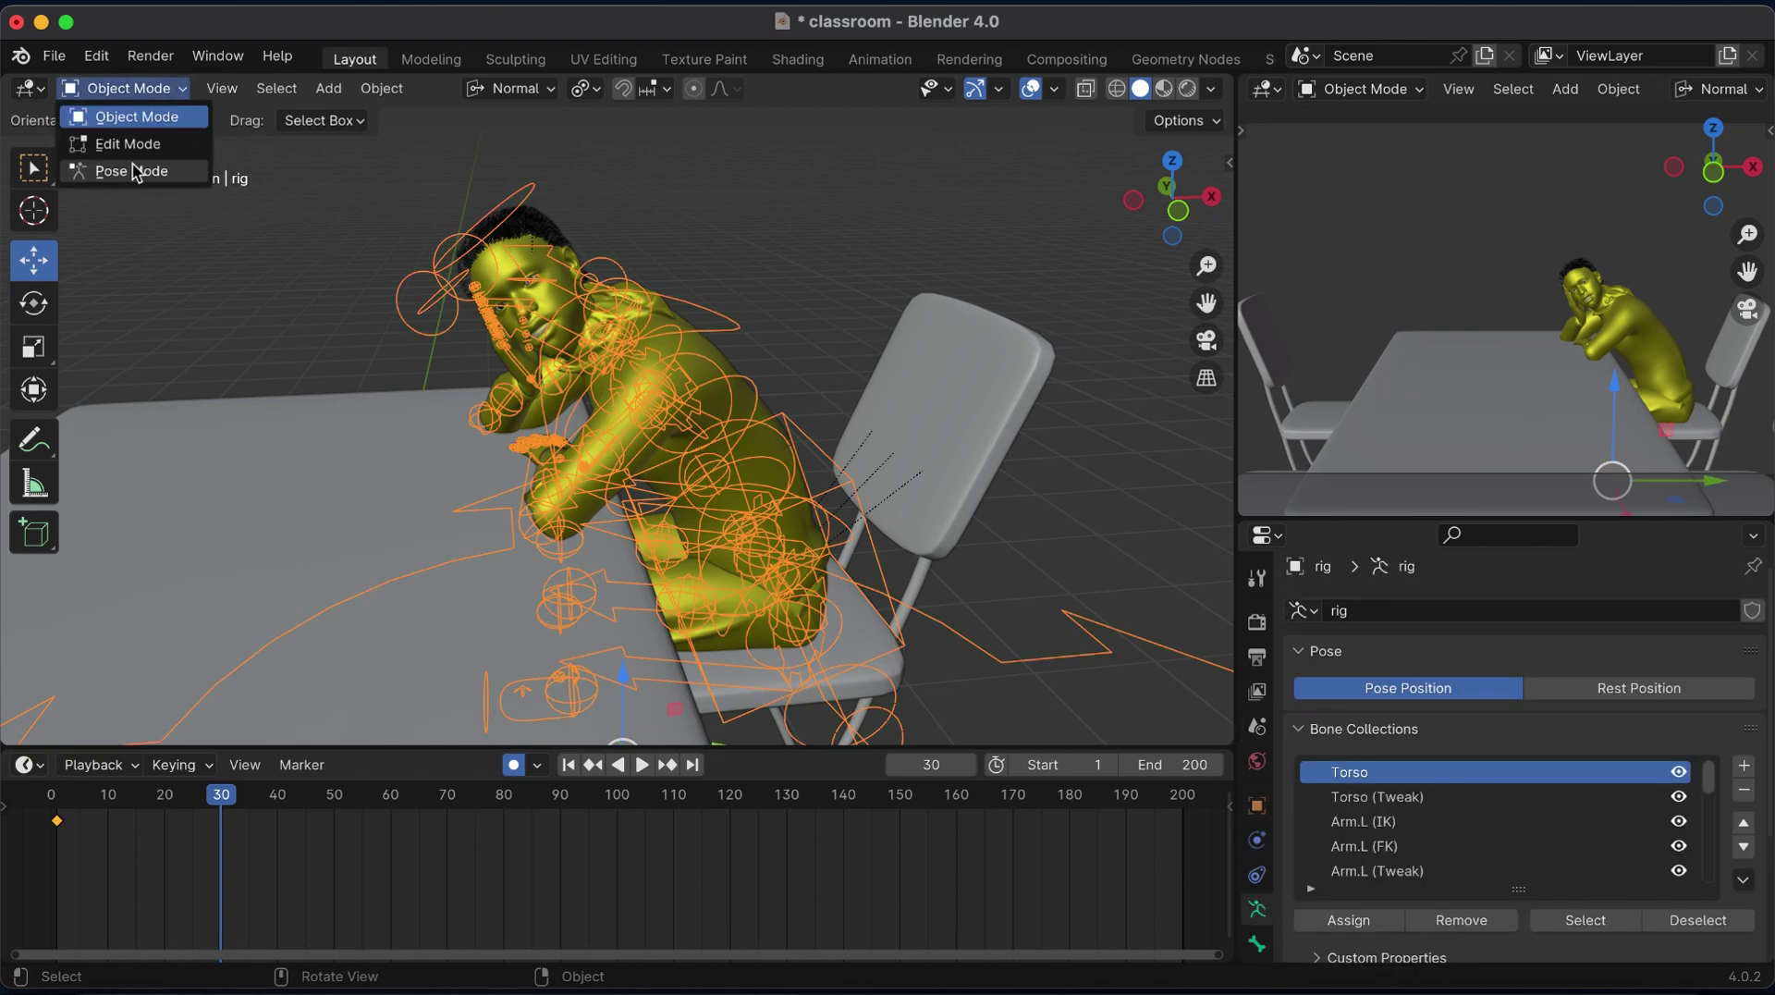
{"action": "left_click", "coordinate": [141, 171]}
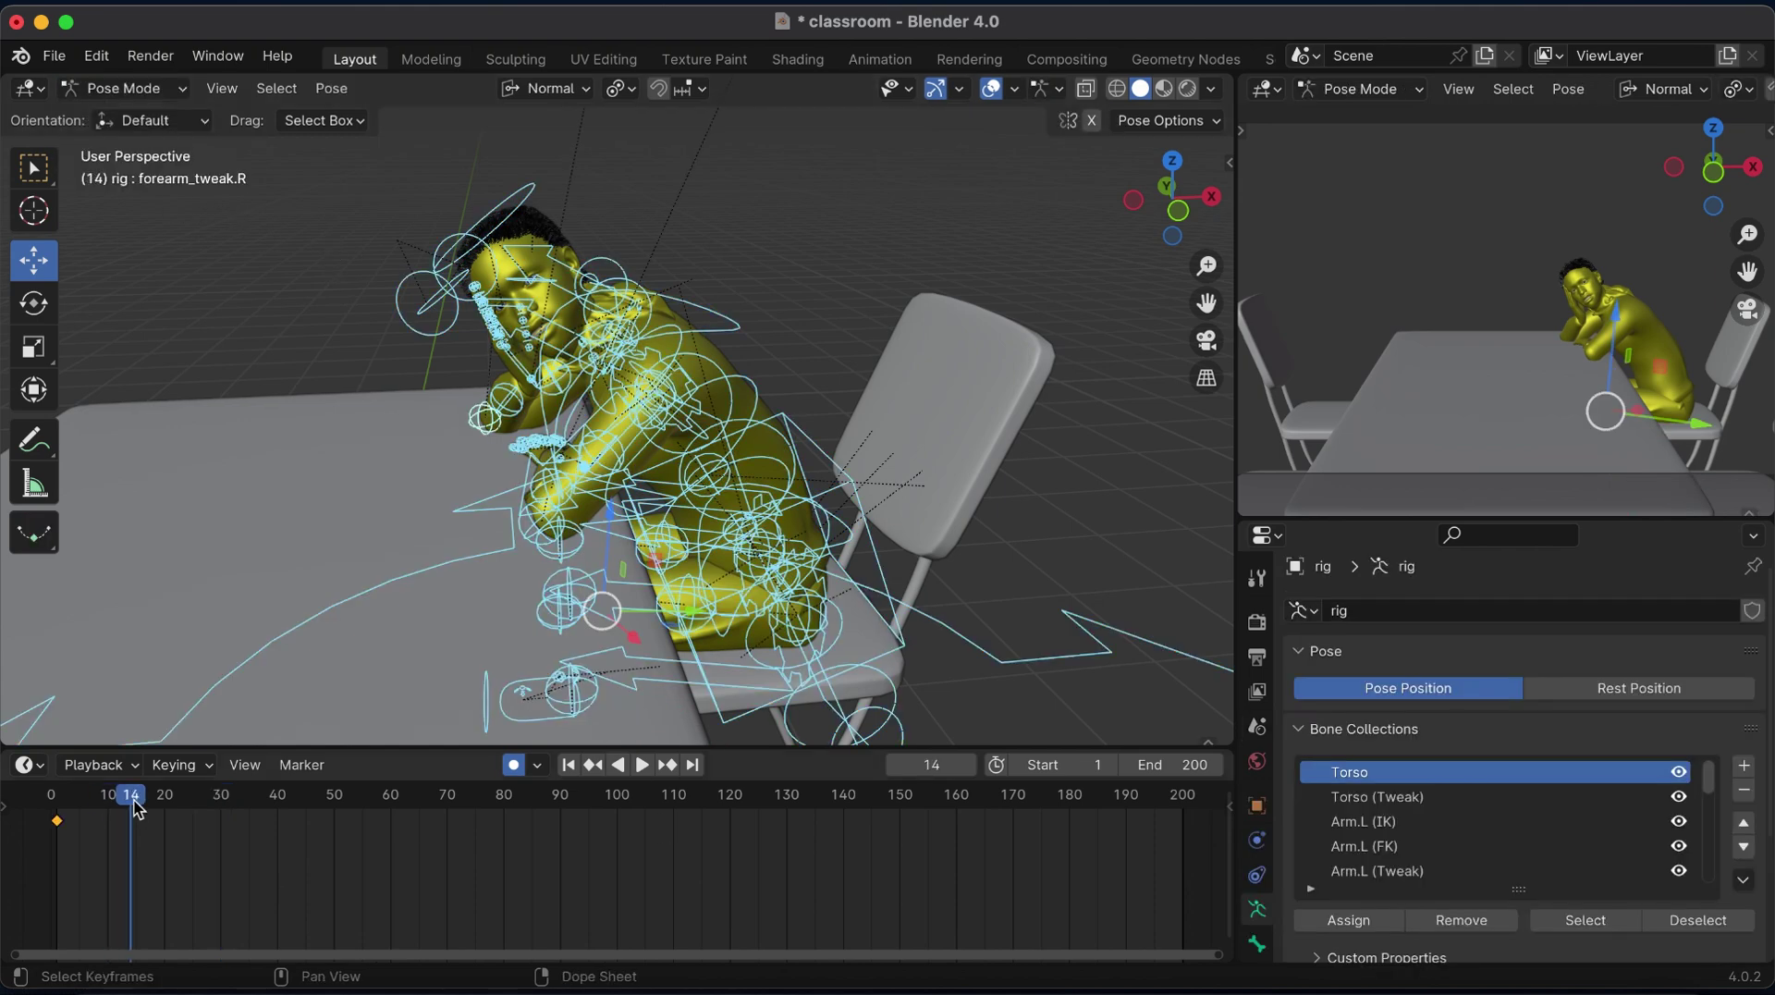
{"action": "left_click_drag", "start_coordinate": [136, 806], "coordinate": [146, 830]}
{"action": "key", "text": "ctrl+s"}
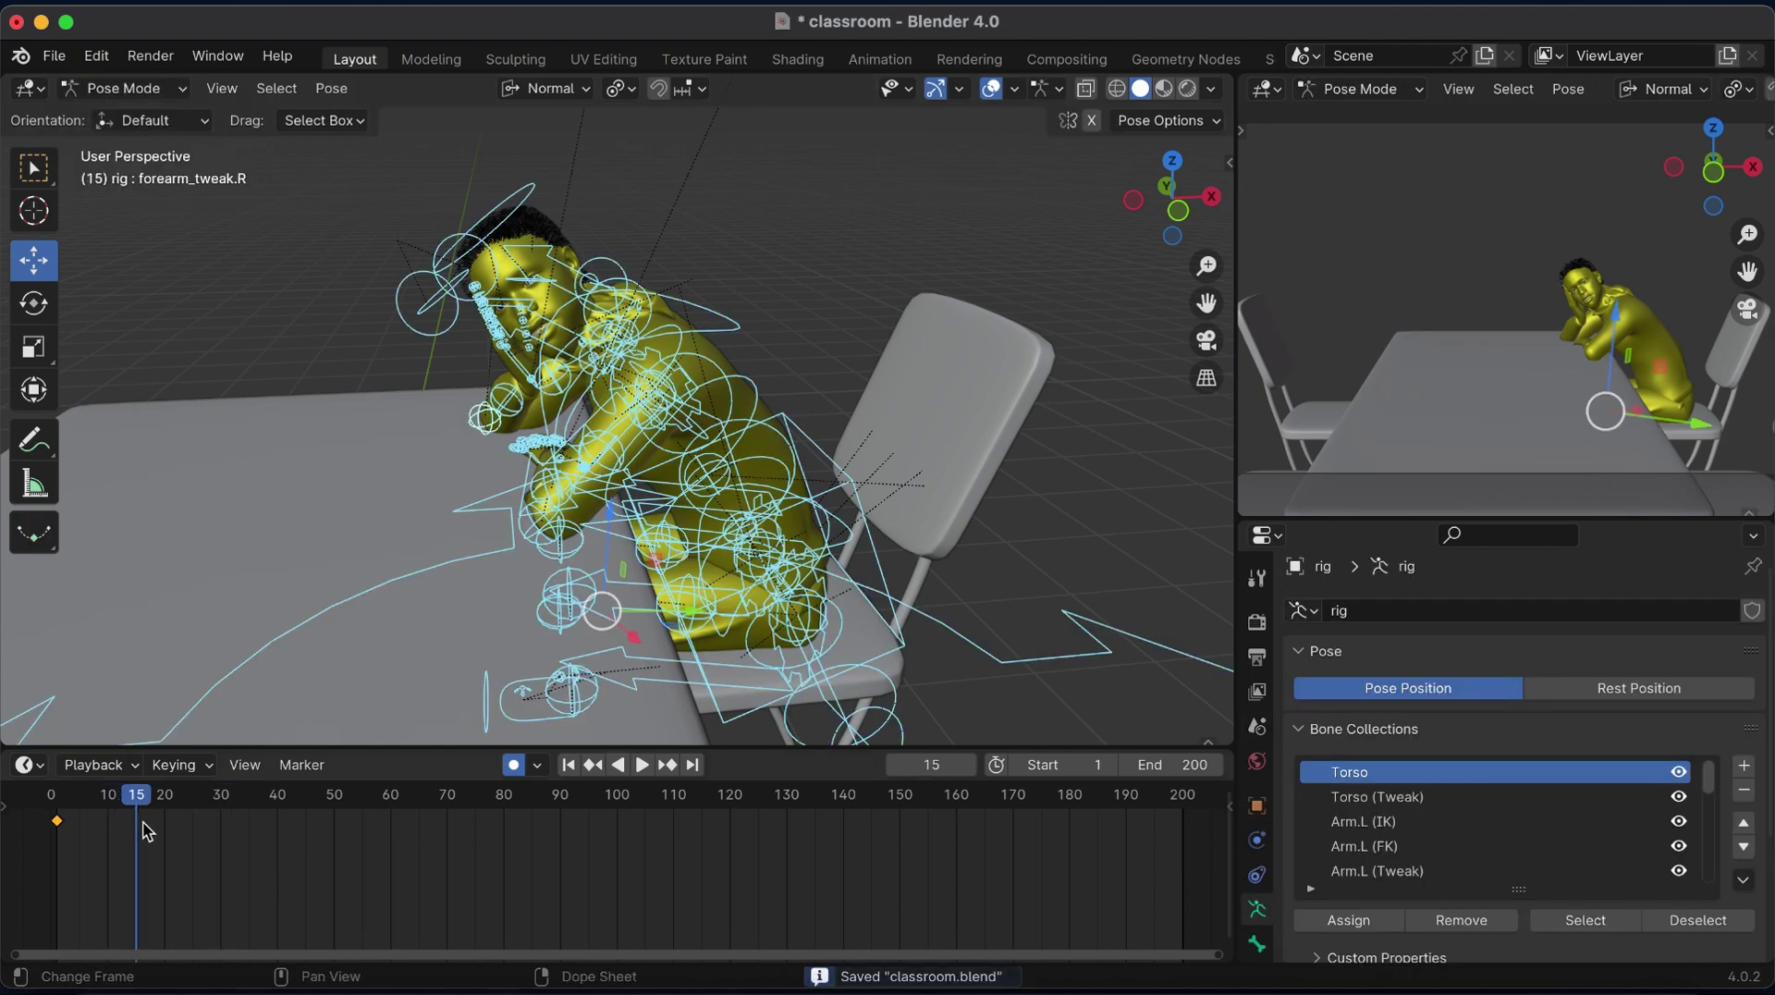
{"action": "left_click_drag", "start_coordinate": [1170, 198], "coordinate": [1168, 181]}
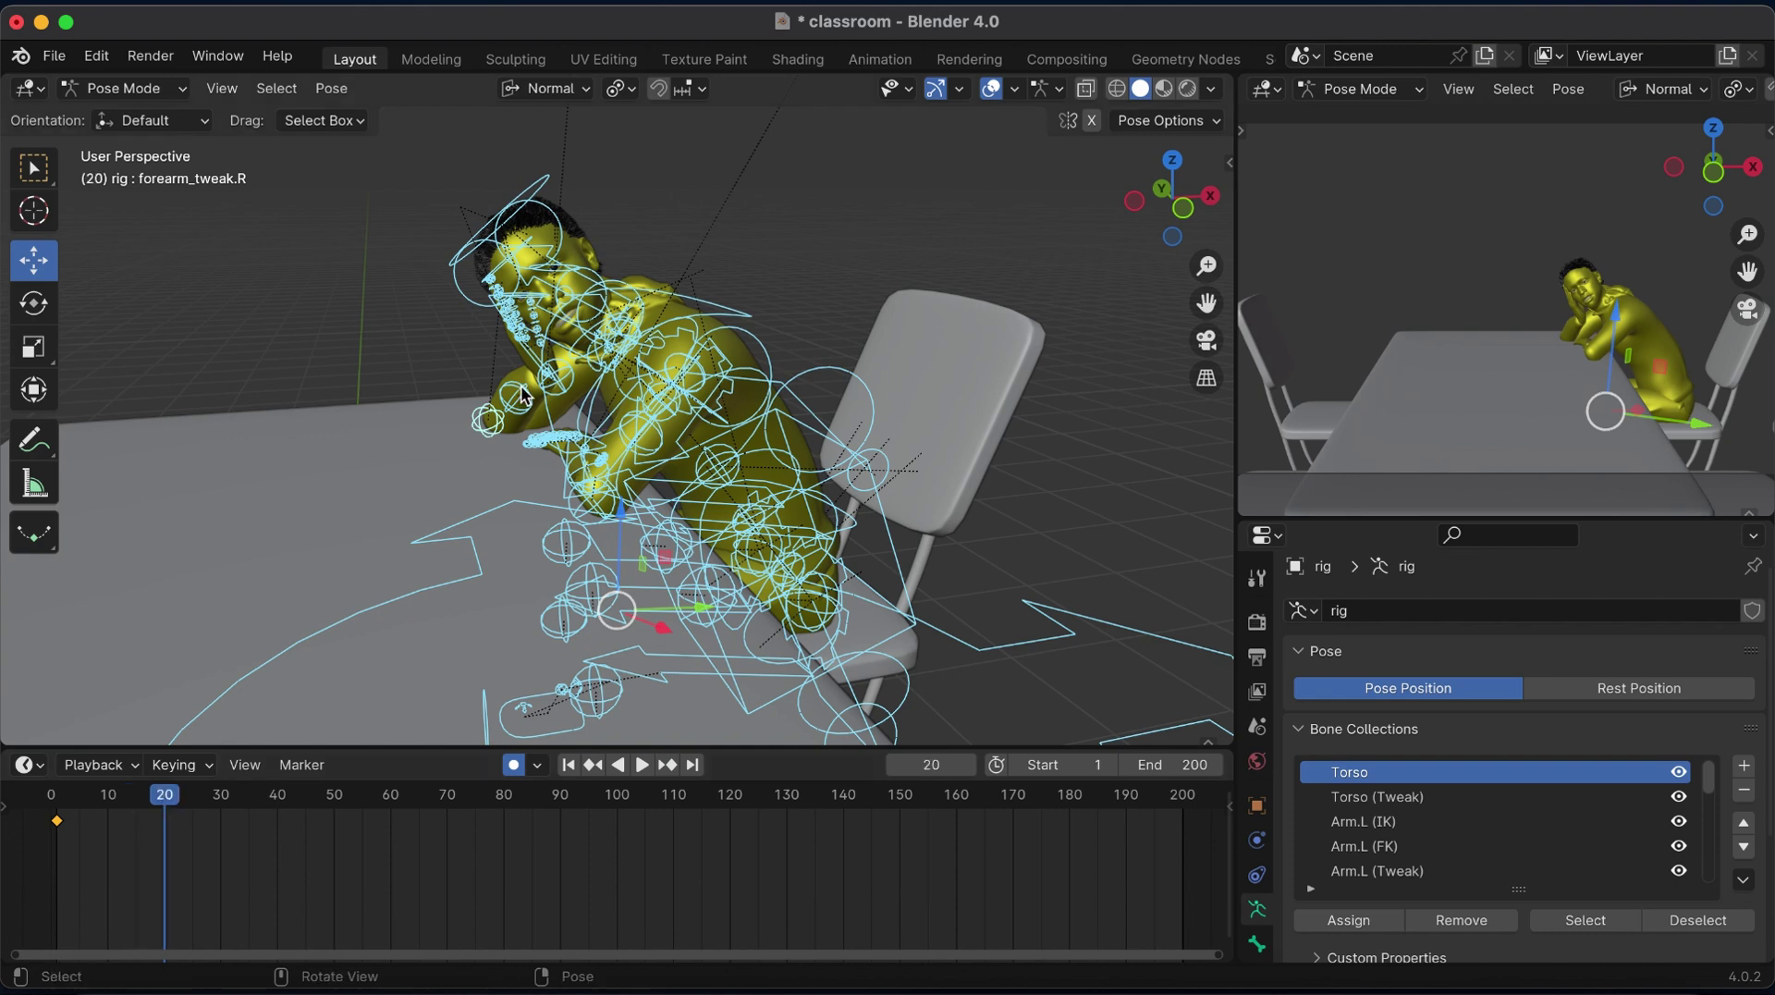
Rotate the right hand IK control, checking it from several side views.
{"action": "left_click", "coordinate": [530, 356]}
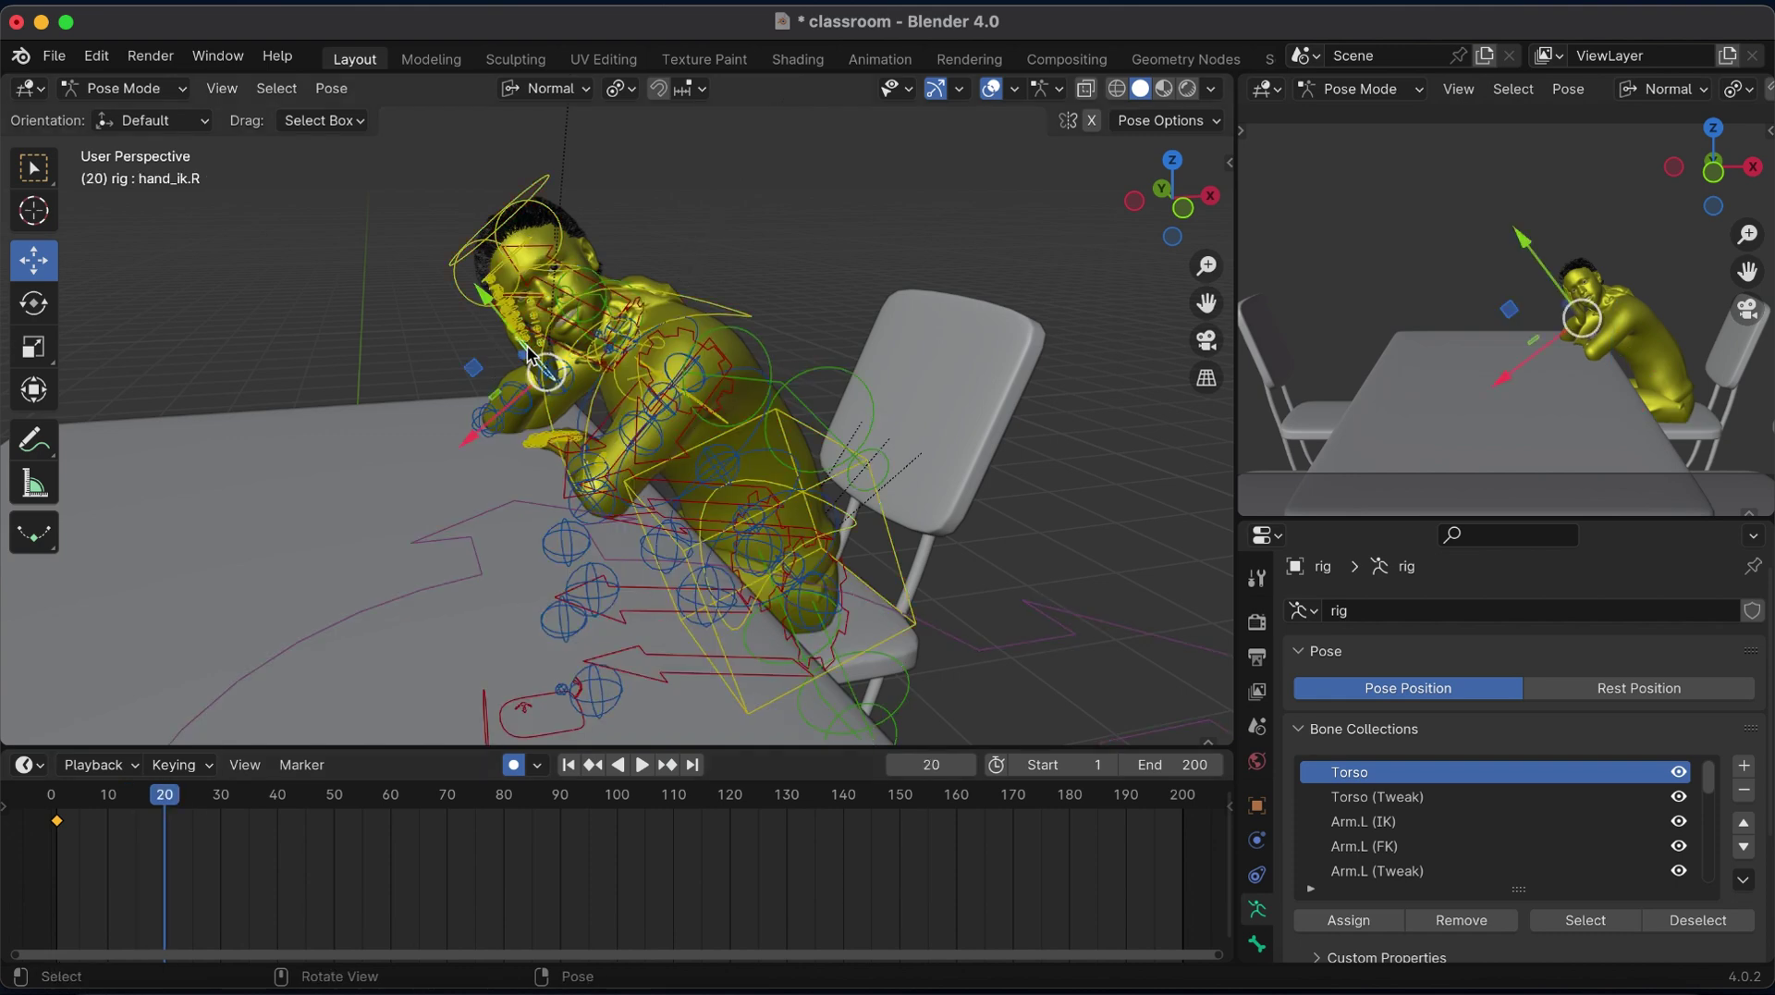
{"action": "left_click", "coordinate": [1211, 196]}
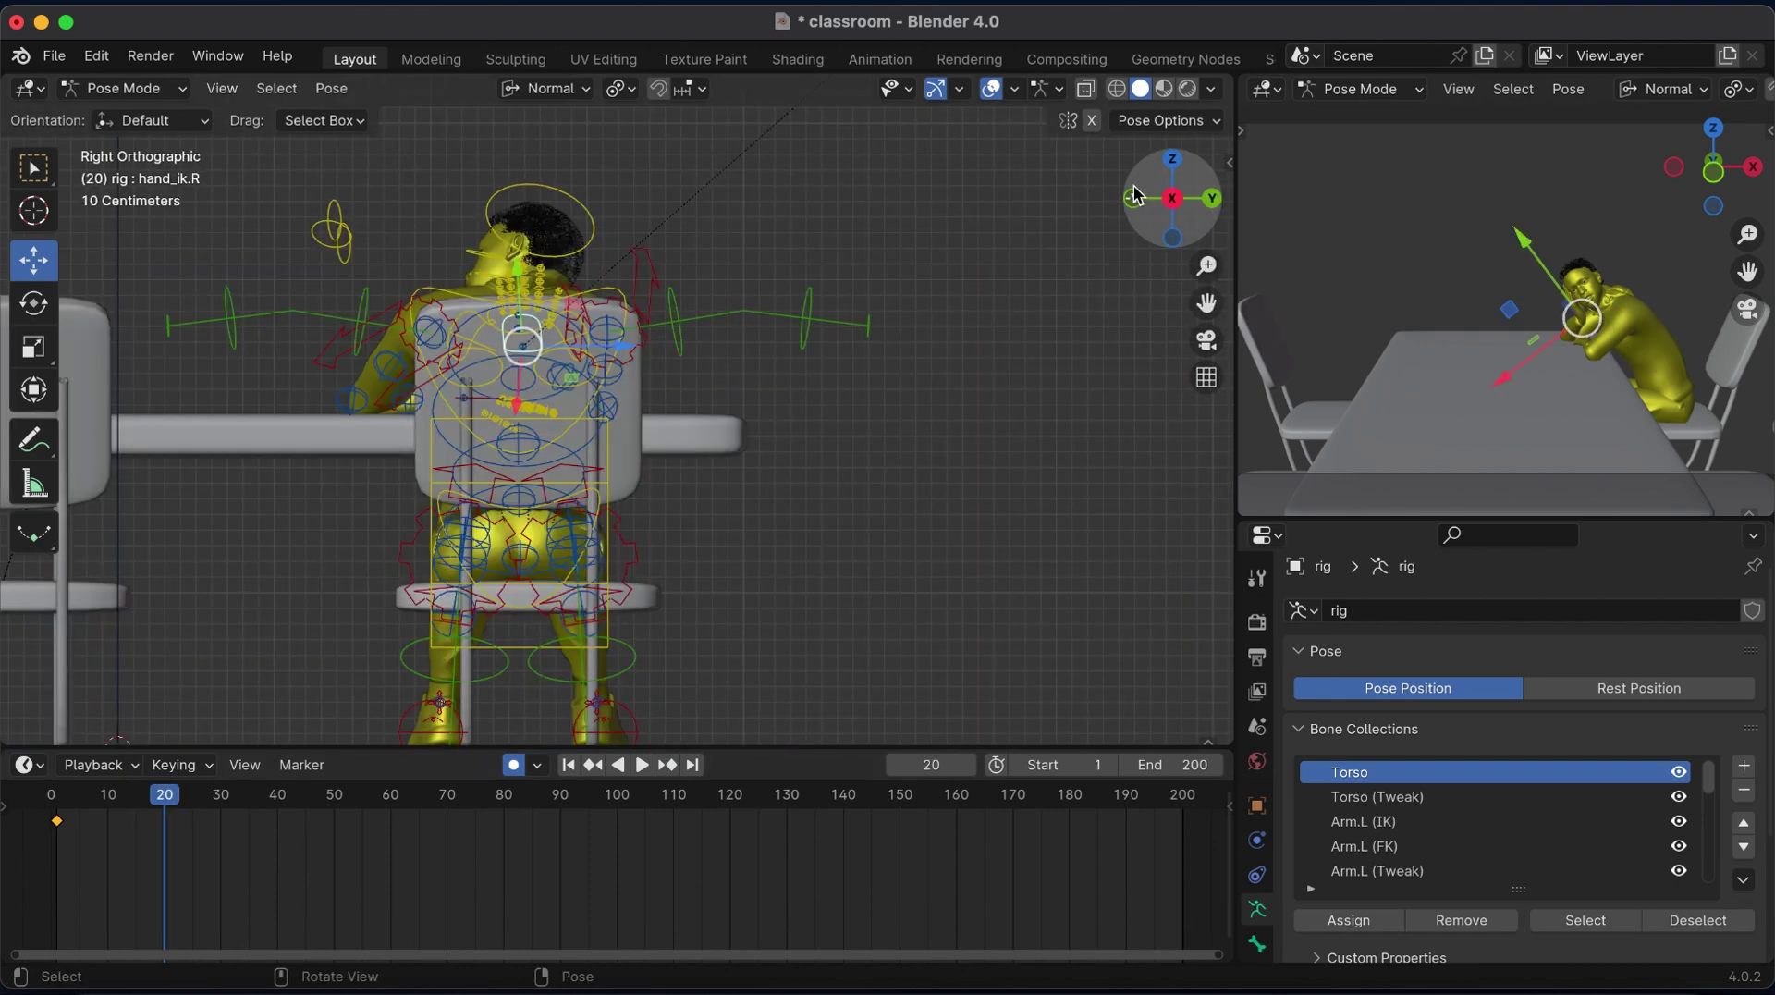
{"action": "left_click", "coordinate": [1136, 197]}
{"action": "left_click", "coordinate": [1136, 202]}
{"action": "key", "text": "r"}
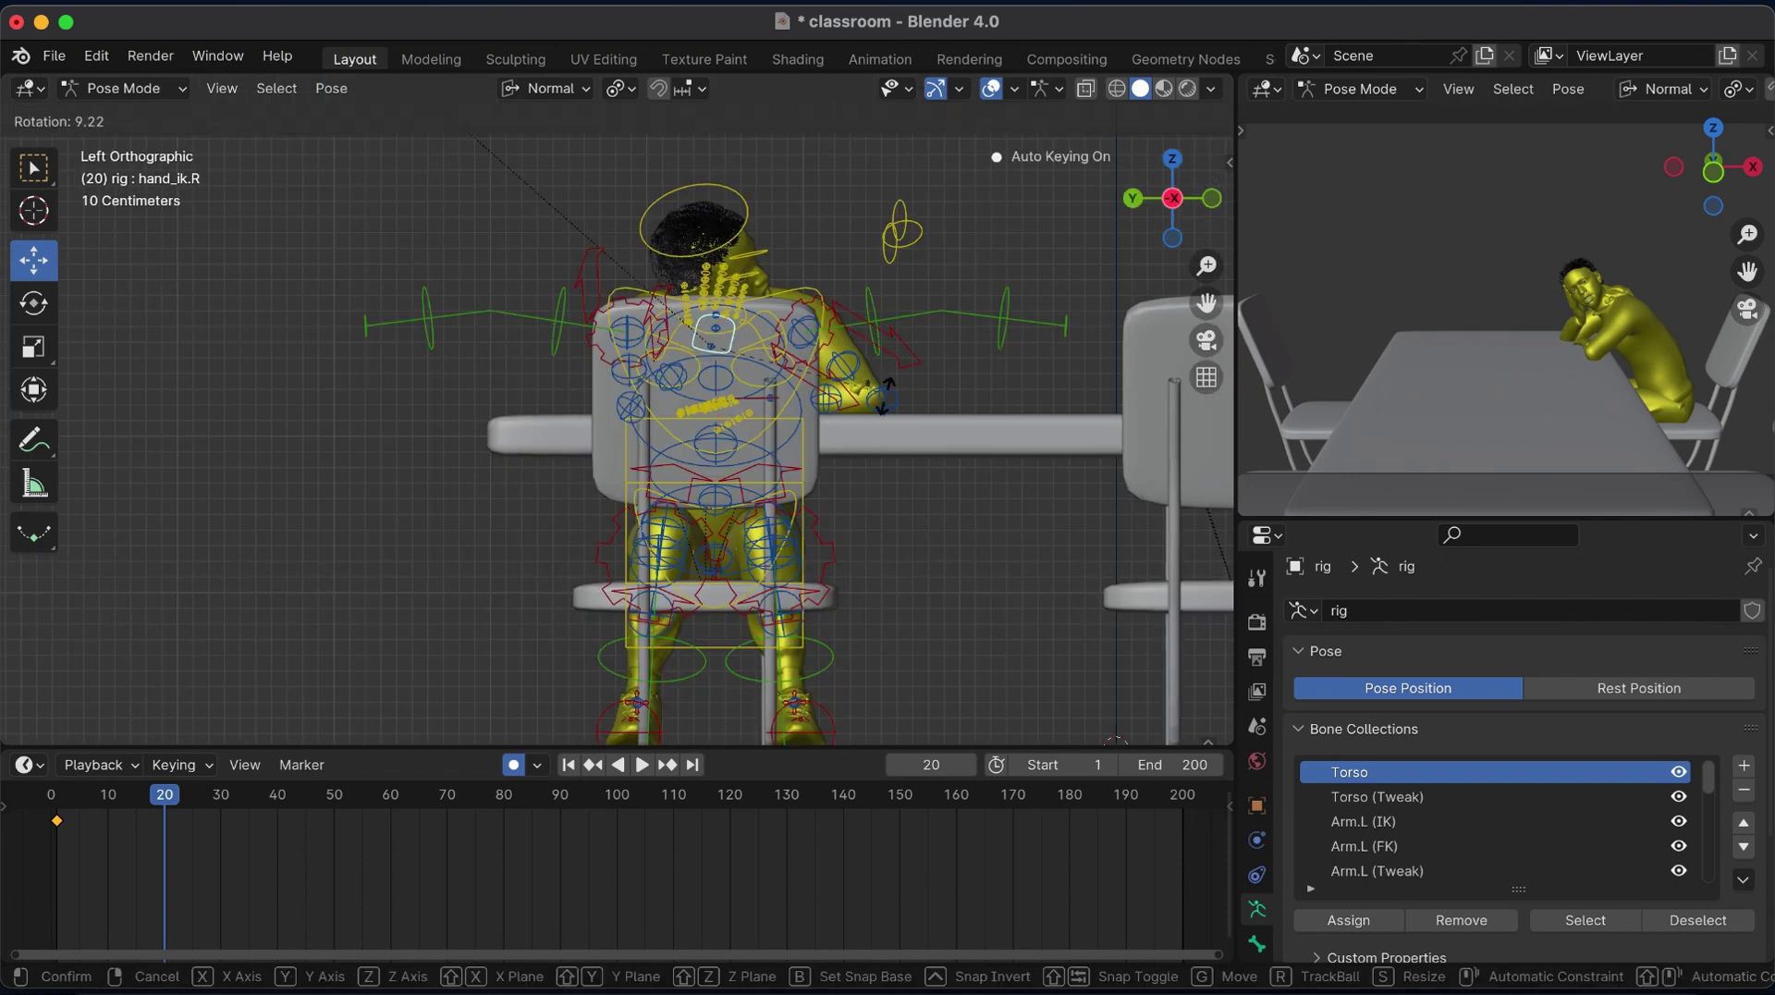
{"action": "left_click", "coordinate": [886, 393]}
{"action": "left_click", "coordinate": [1133, 198]}
{"action": "key", "text": "g"}
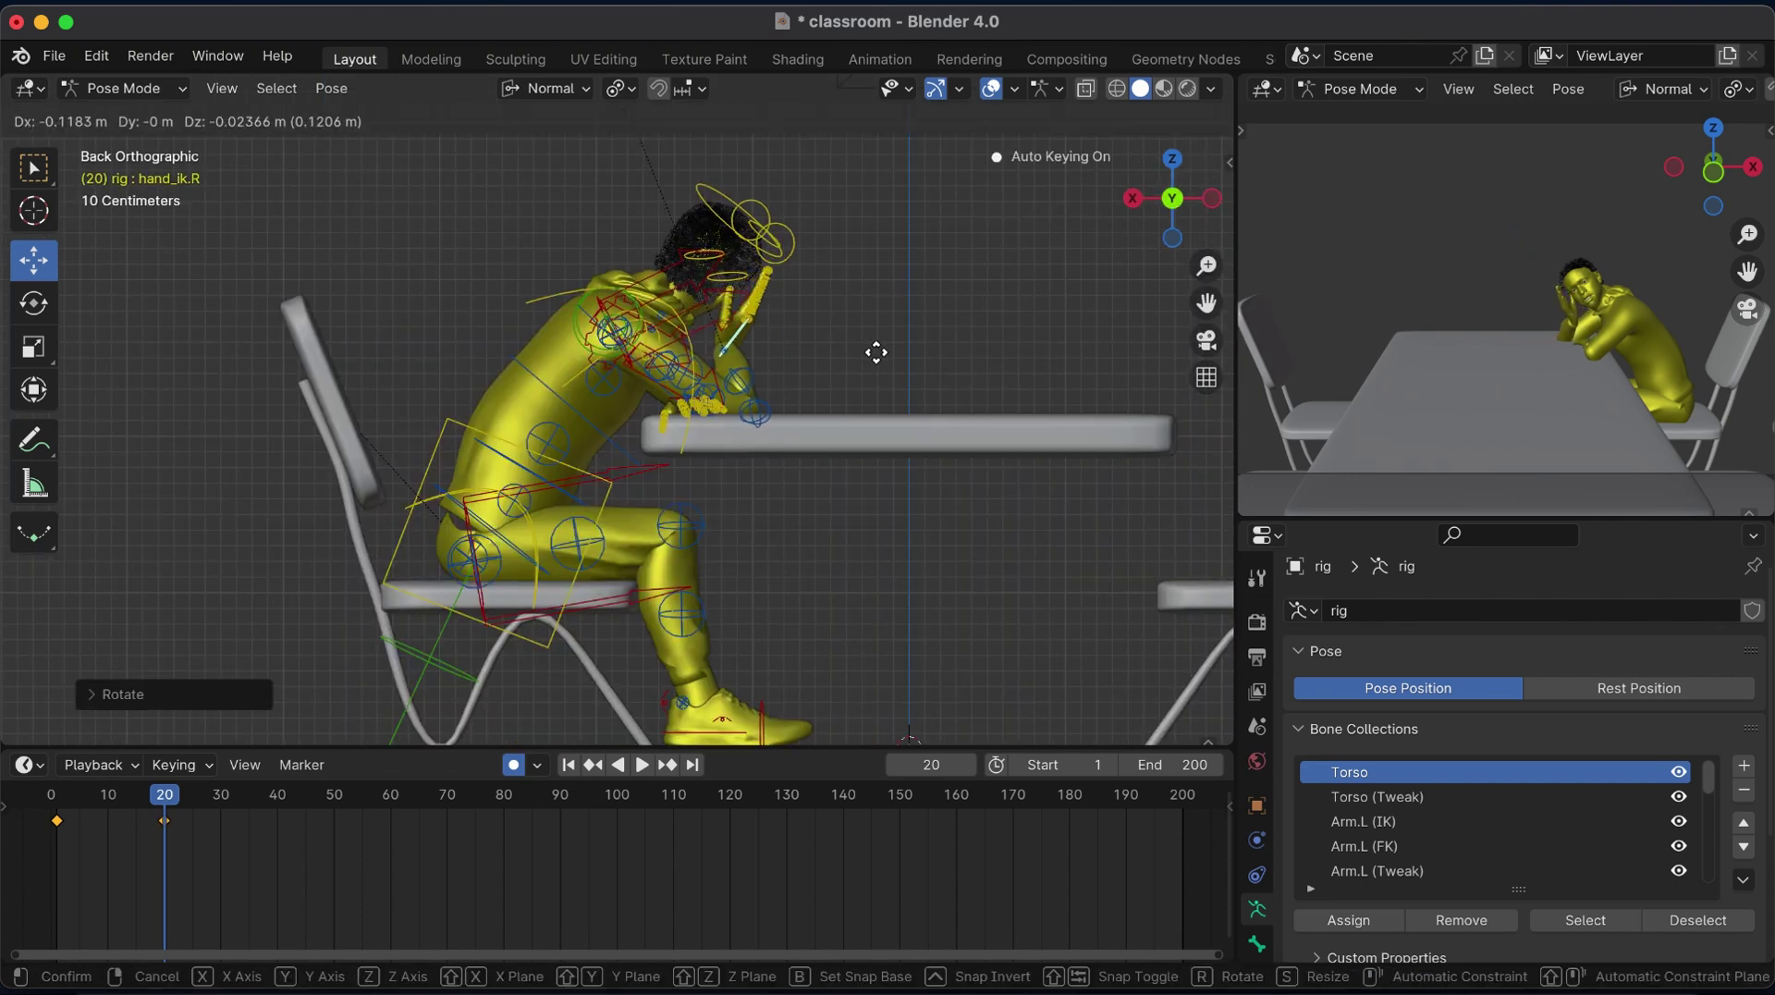
{"action": "right_click", "coordinate": [875, 352]}
Lean the upper spine forward and lower the right forearm onto the table.
{"action": "left_click", "coordinate": [716, 208]}
{"action": "left_click", "coordinate": [559, 389]}
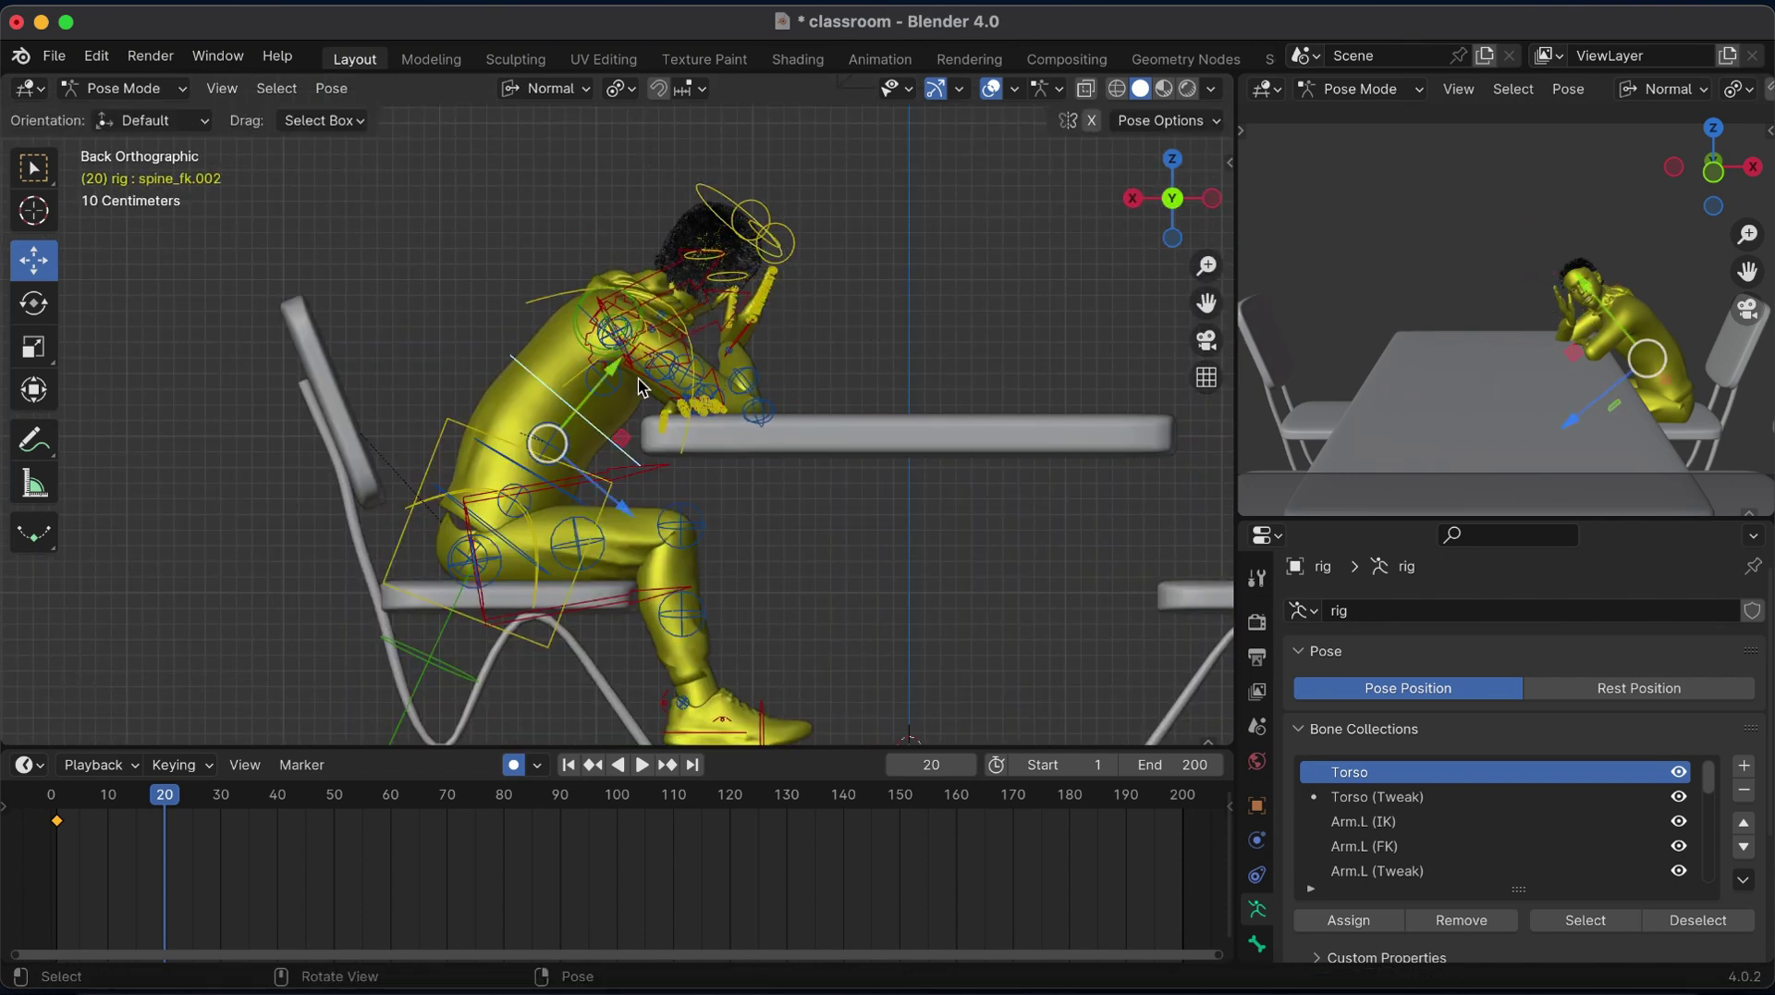
{"action": "key", "text": "r"}
{"action": "left_click", "coordinate": [786, 398]}
{"action": "left_click", "coordinate": [781, 396]}
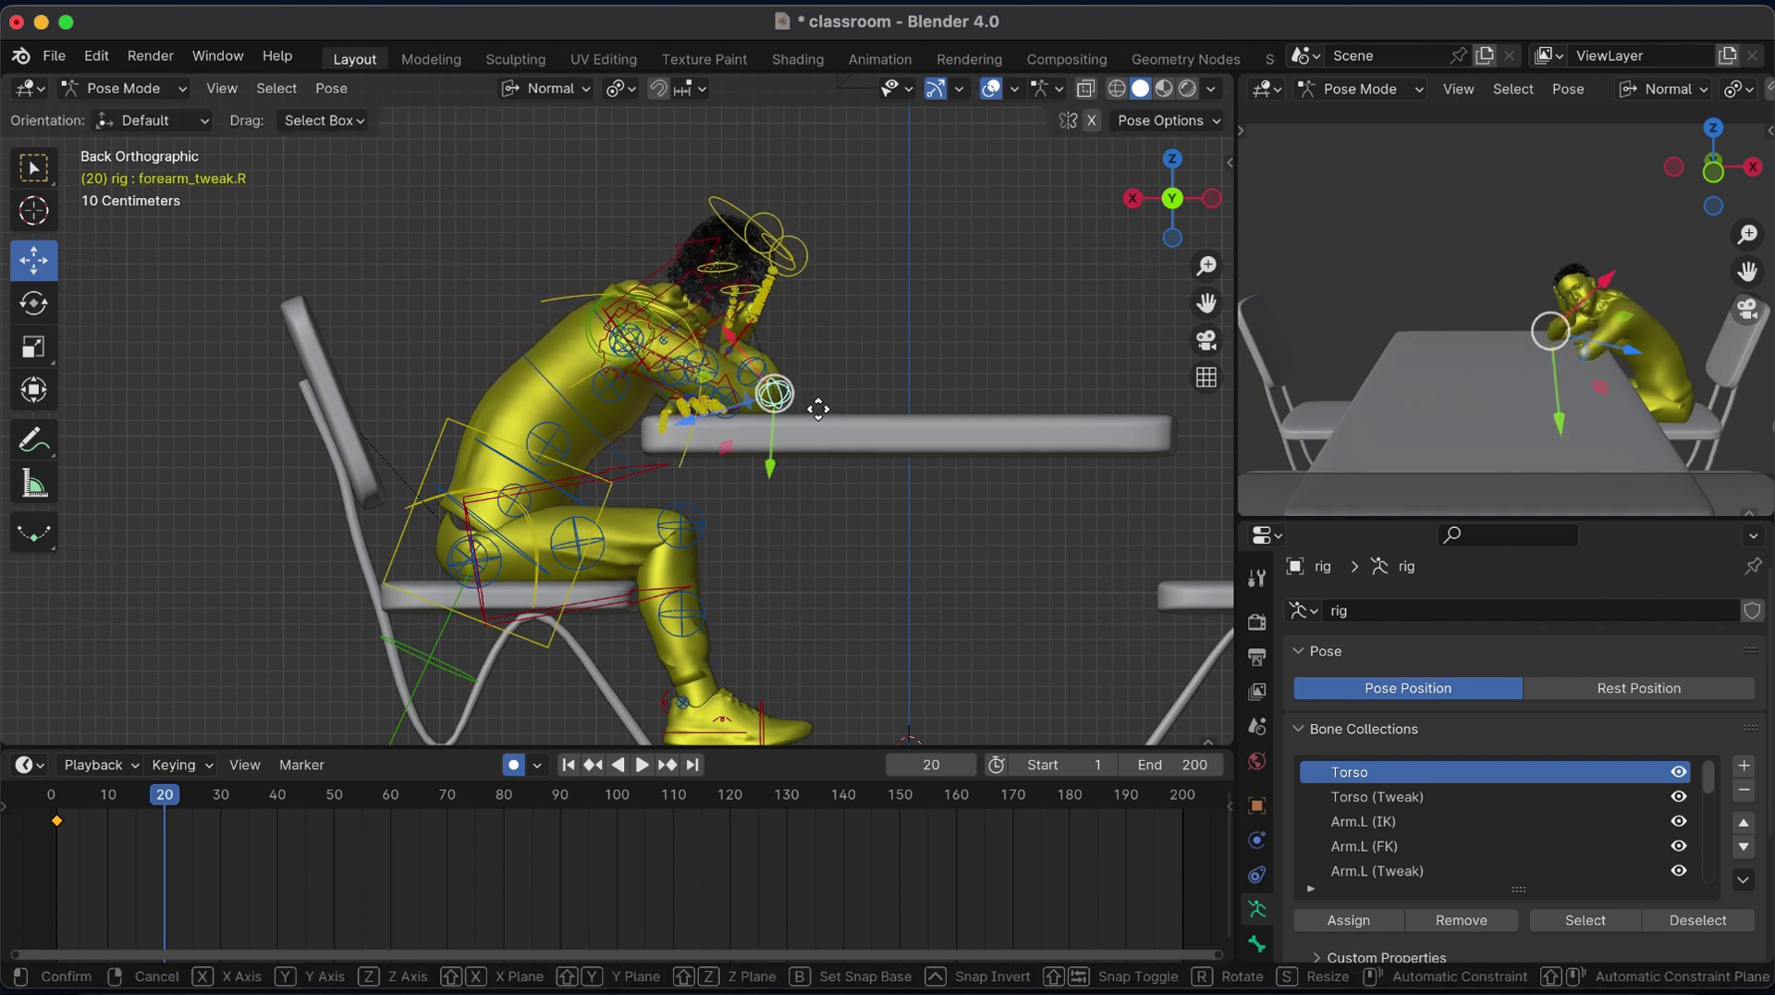
{"action": "key", "text": "g"}
{"action": "left_click", "coordinate": [800, 421]}
{"action": "left_click_drag", "start_coordinate": [1747, 234], "coordinate": [1747, 213]}
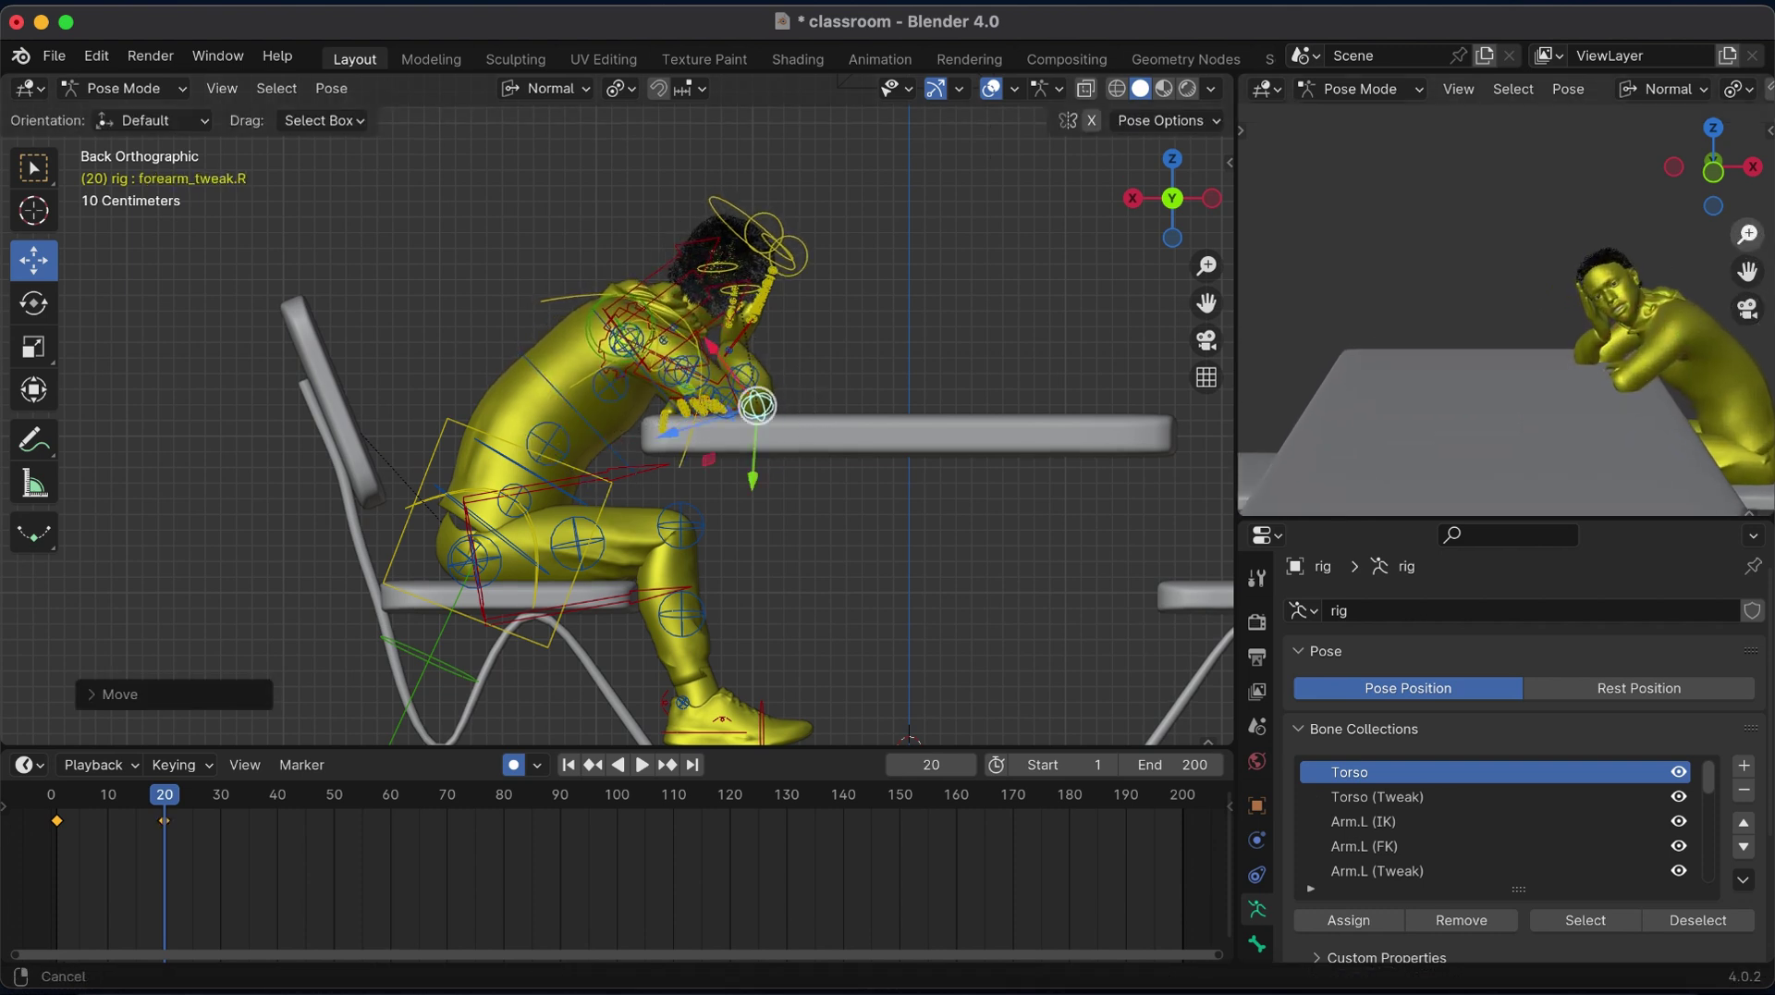
Preview the arm motion from frame 0 to 20 and raise the right forearm at frame 11.
{"action": "left_click", "coordinate": [54, 799]}
{"action": "left_click", "coordinate": [164, 799]}
{"action": "left_click", "coordinate": [54, 799]}
{"action": "left_click_drag", "start_coordinate": [55, 800], "coordinate": [166, 801]}
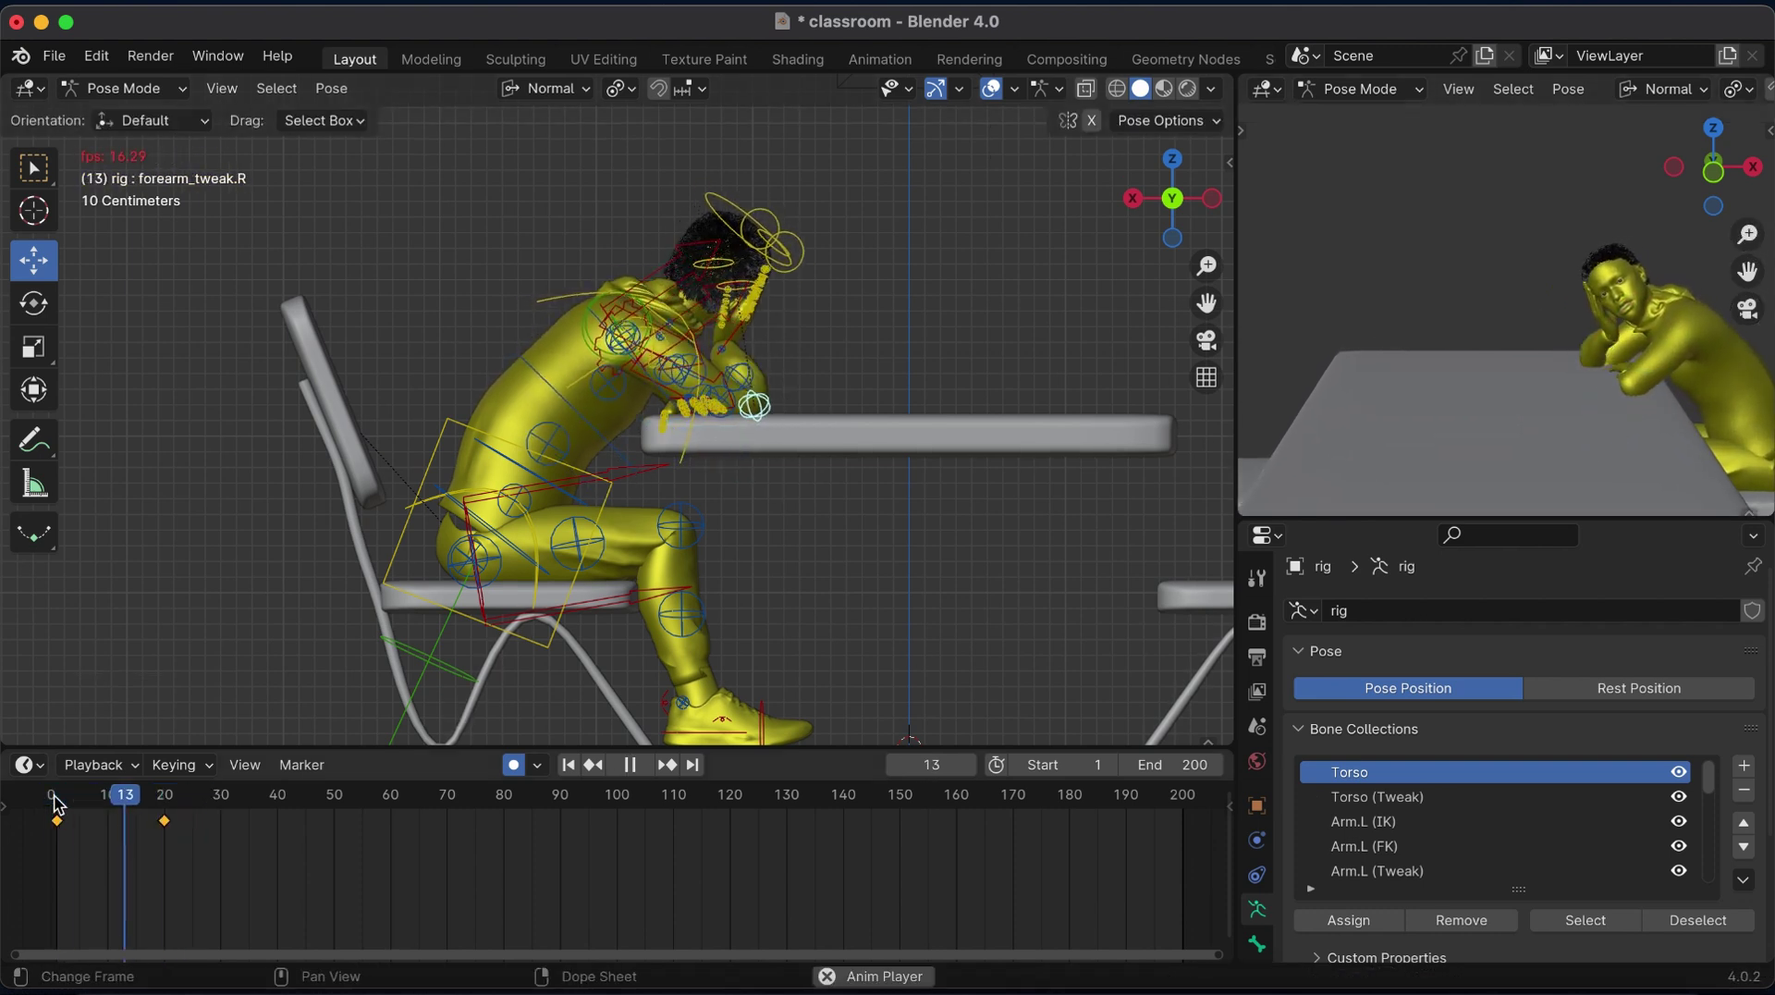
{"action": "left_click", "coordinate": [56, 802]}
{"action": "key", "text": "space"}
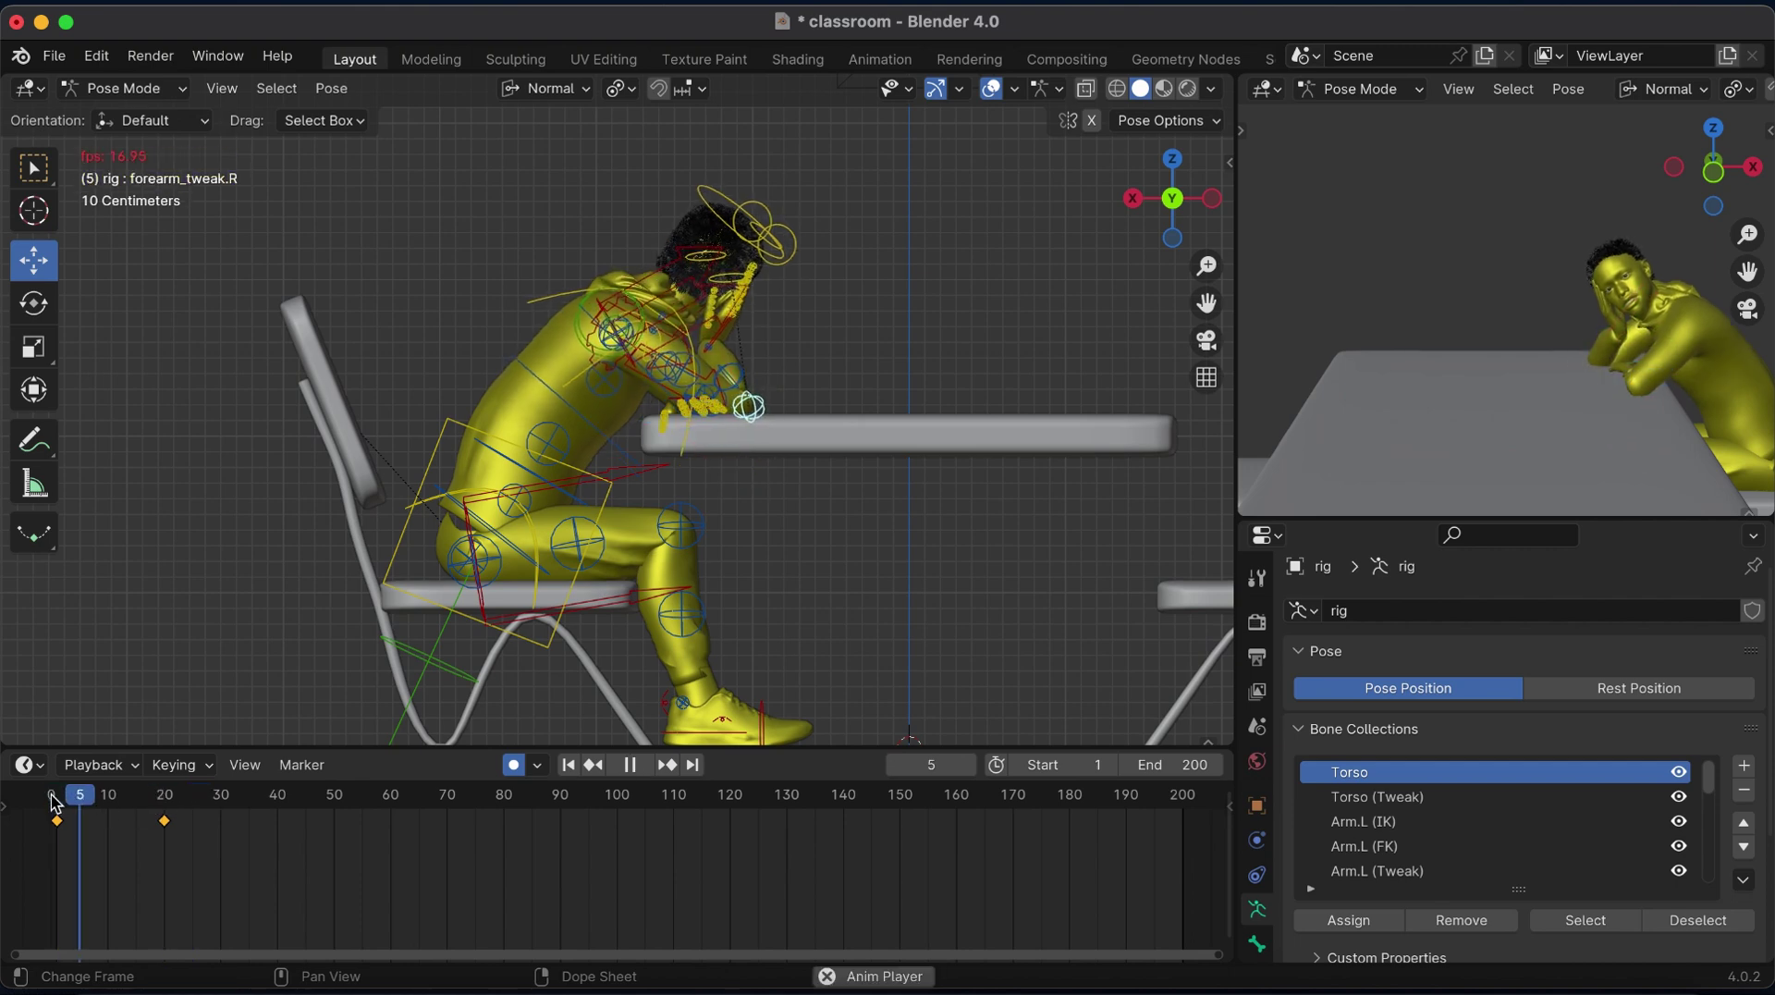
{"action": "left_click", "coordinate": [159, 797]}
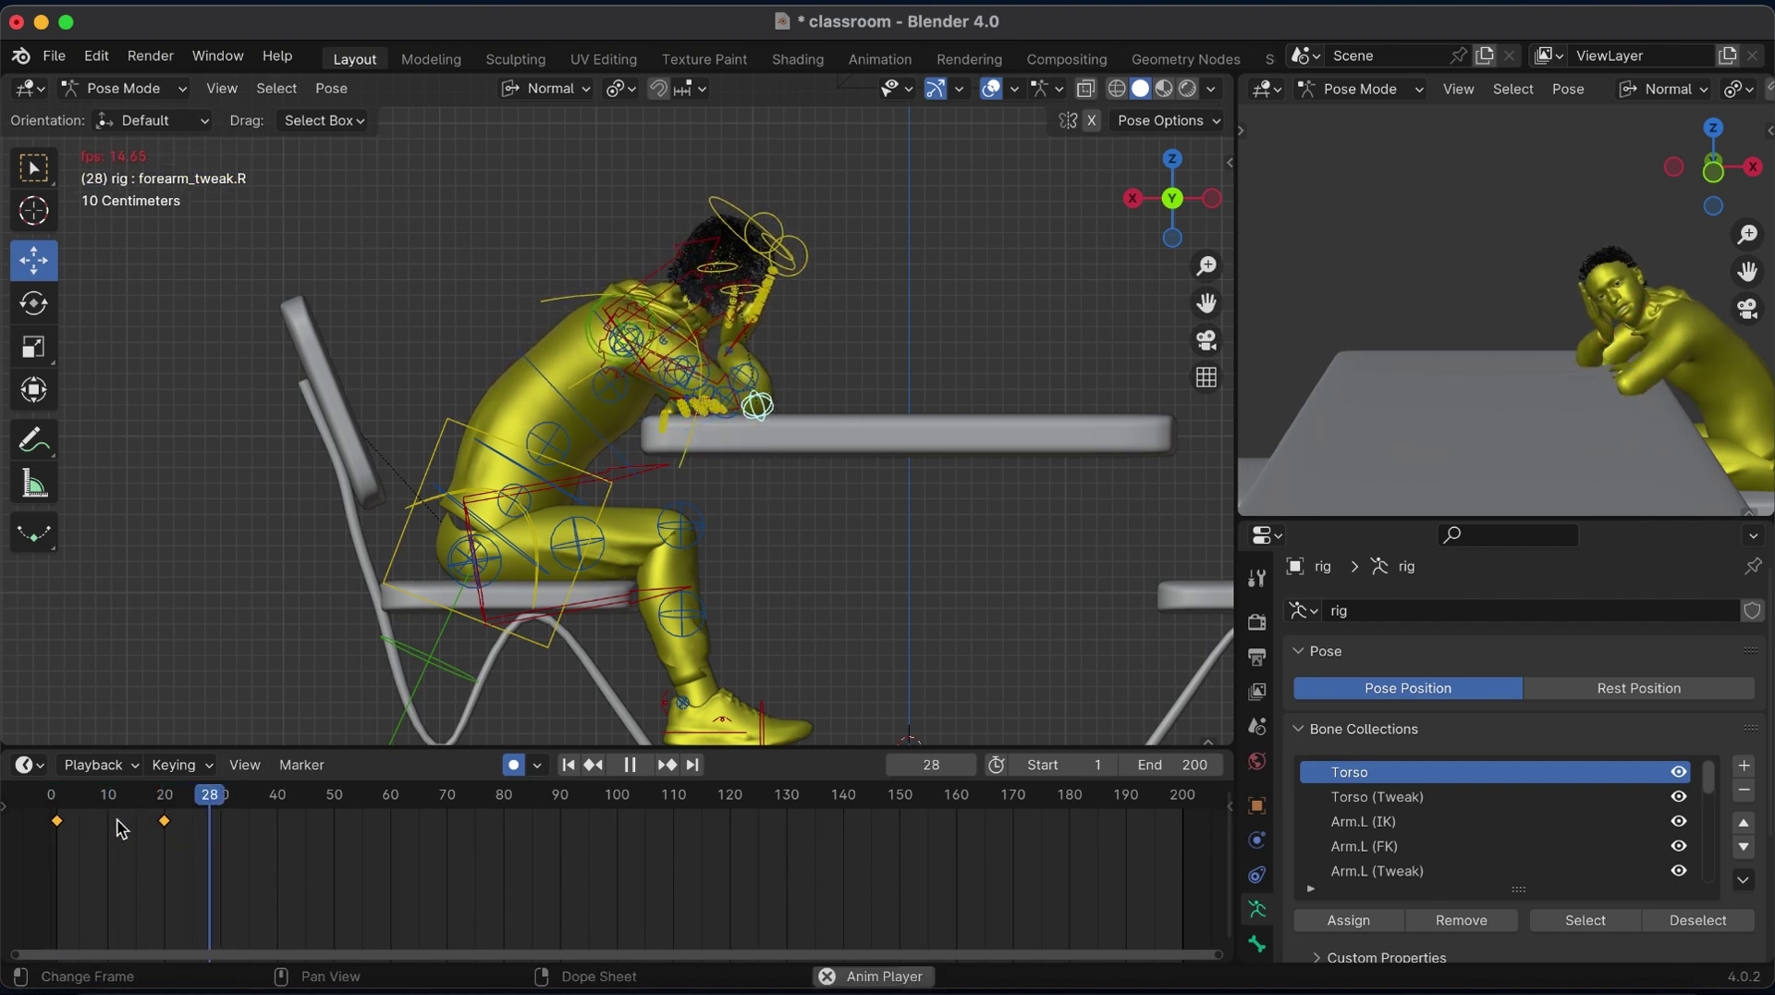
{"action": "key", "text": "Escape"}
{"action": "left_click", "coordinate": [114, 800]}
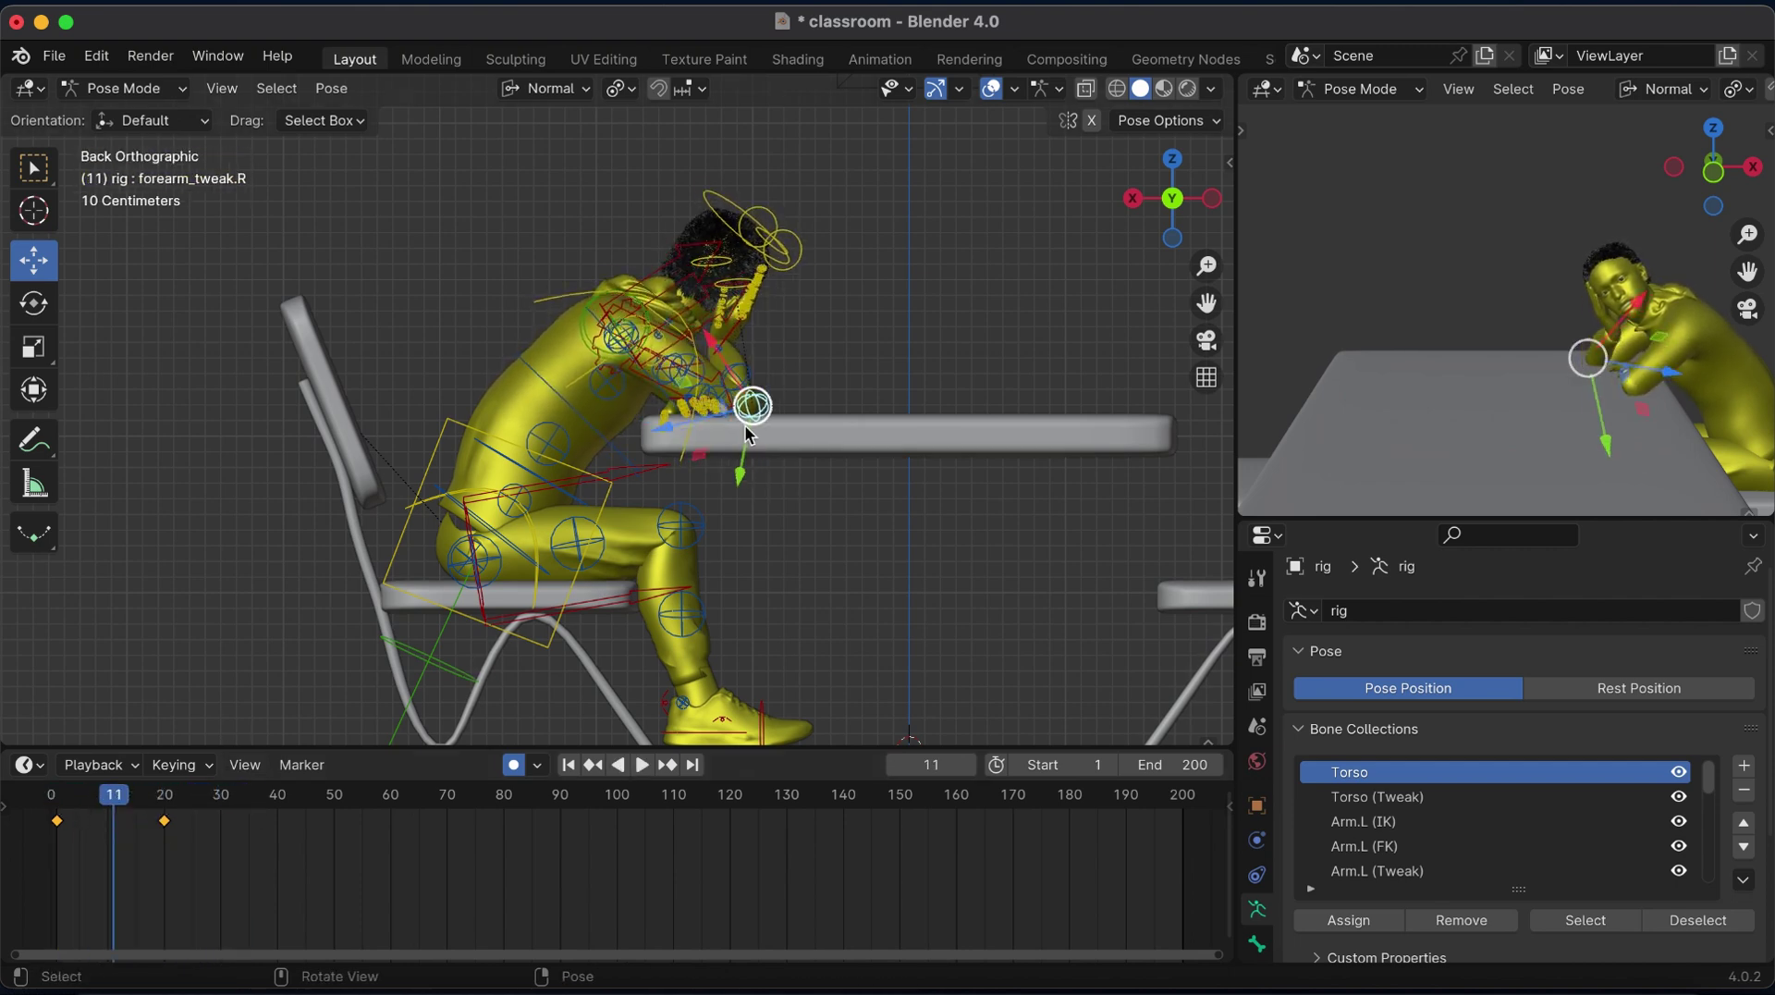
{"action": "left_click_drag", "start_coordinate": [749, 434], "coordinate": [744, 423]}
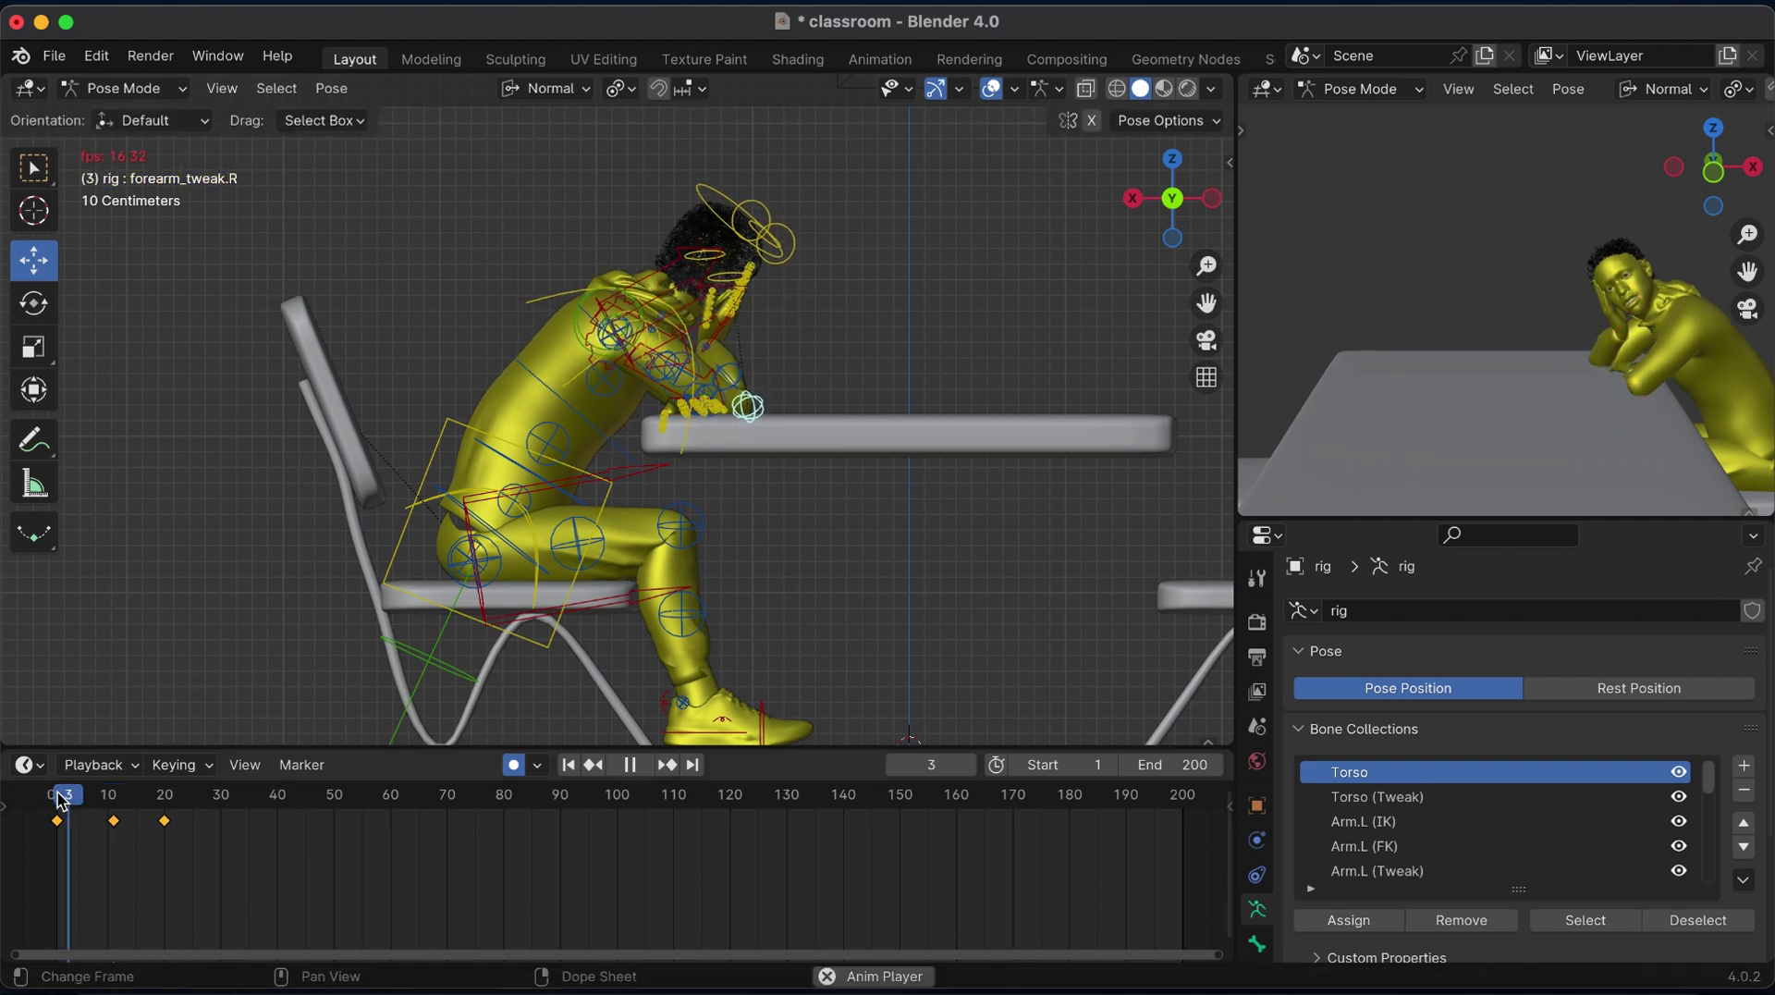
{"action": "left_click_drag", "start_coordinate": [64, 800], "coordinate": [203, 800]}
Keyframe the whole pose, then tilt the head on its Y axis and turn it on Z.
{"action": "left_click", "coordinate": [730, 217]}
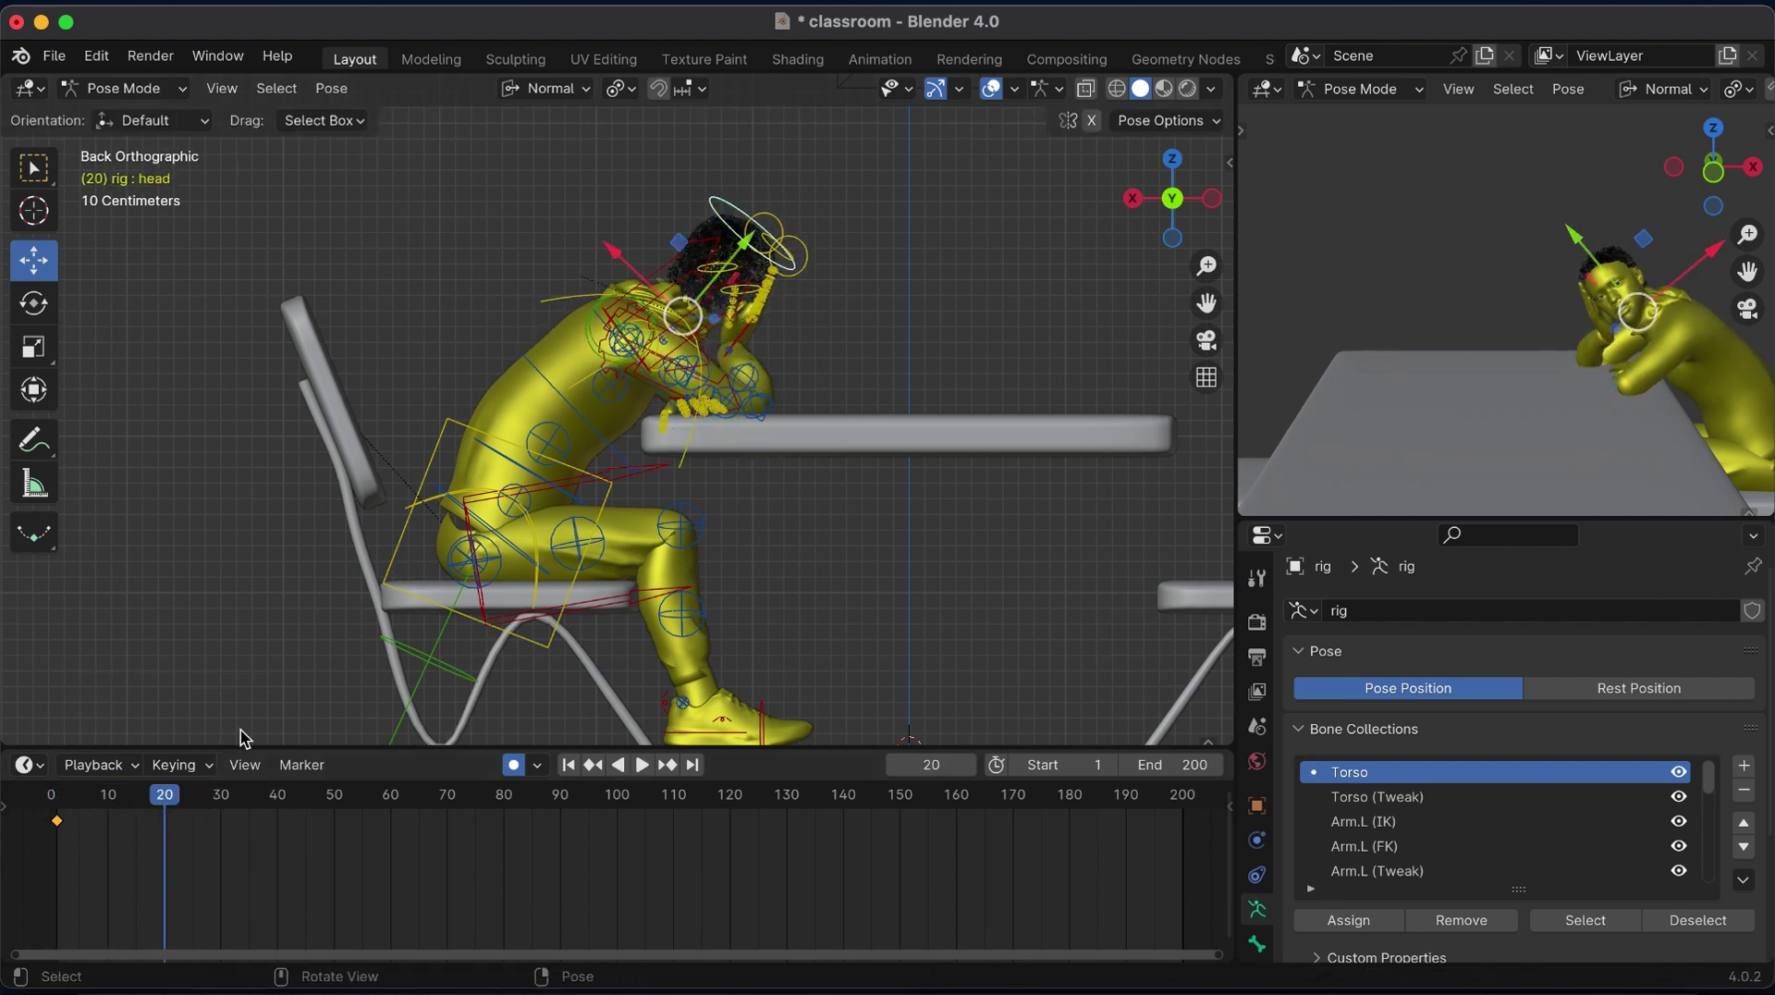
{"action": "key", "text": "a"}
{"action": "key", "text": "i"}
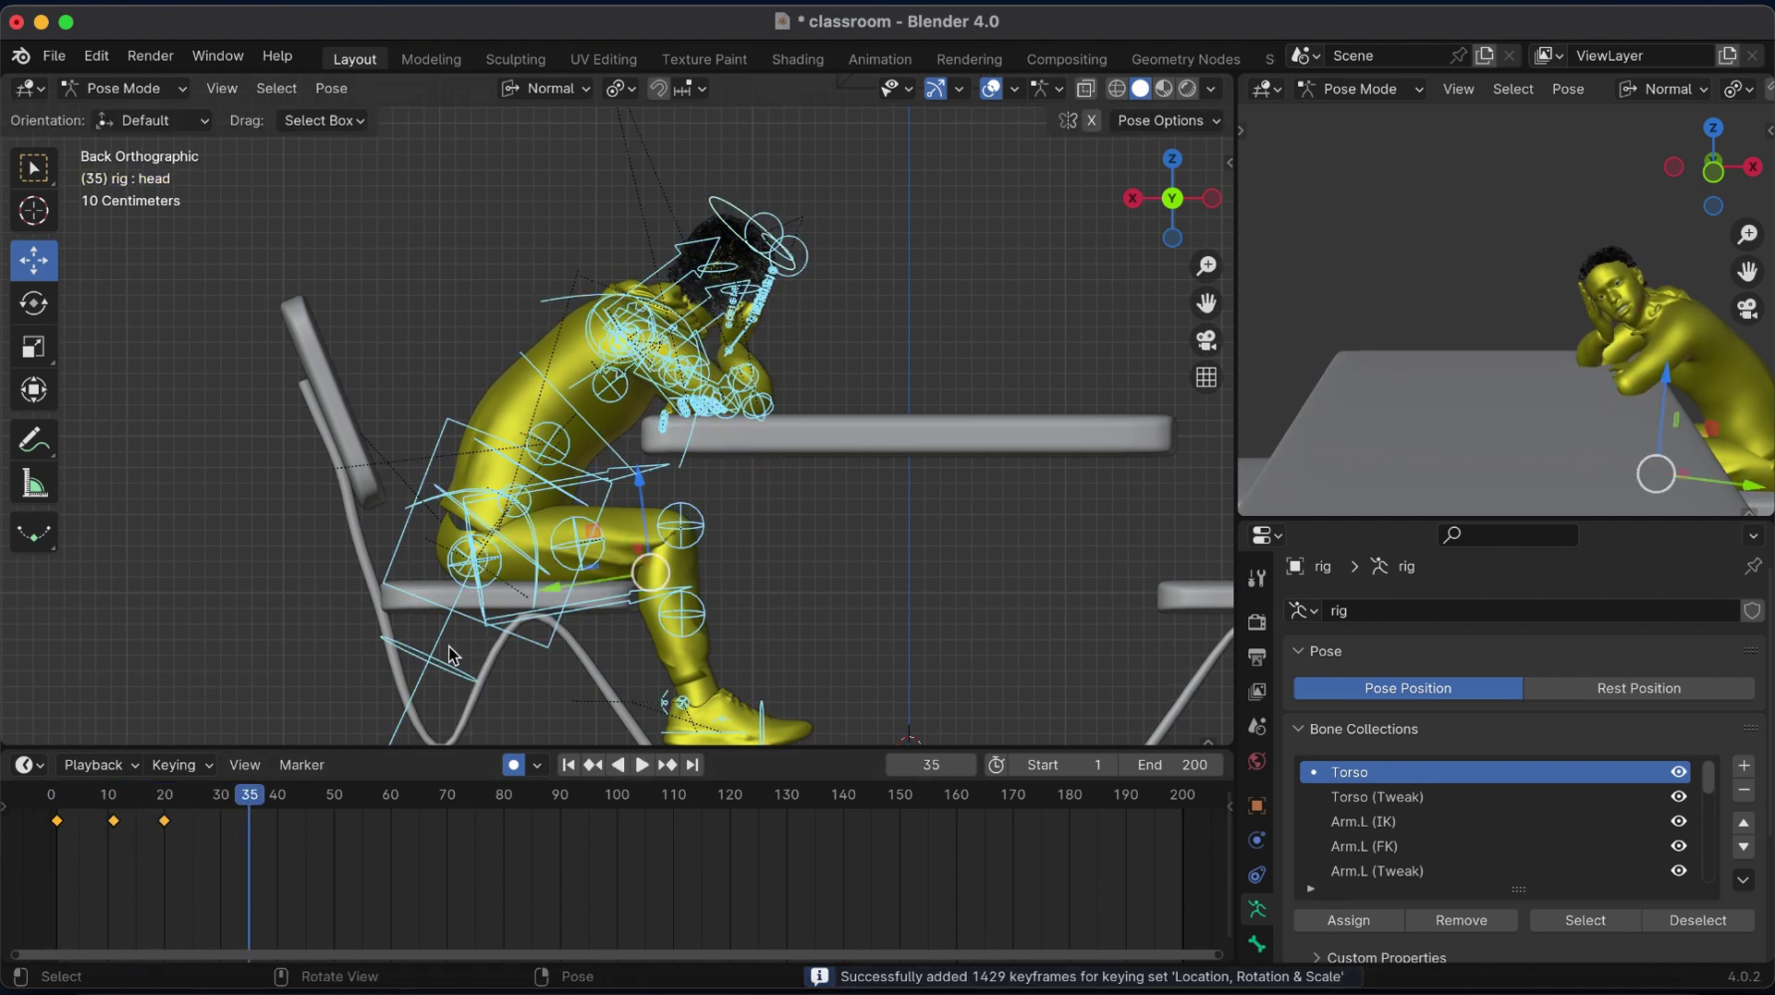
{"action": "left_click", "coordinate": [787, 216]}
{"action": "key", "text": "r"}
{"action": "key", "text": "y"}
{"action": "key", "text": "y"}
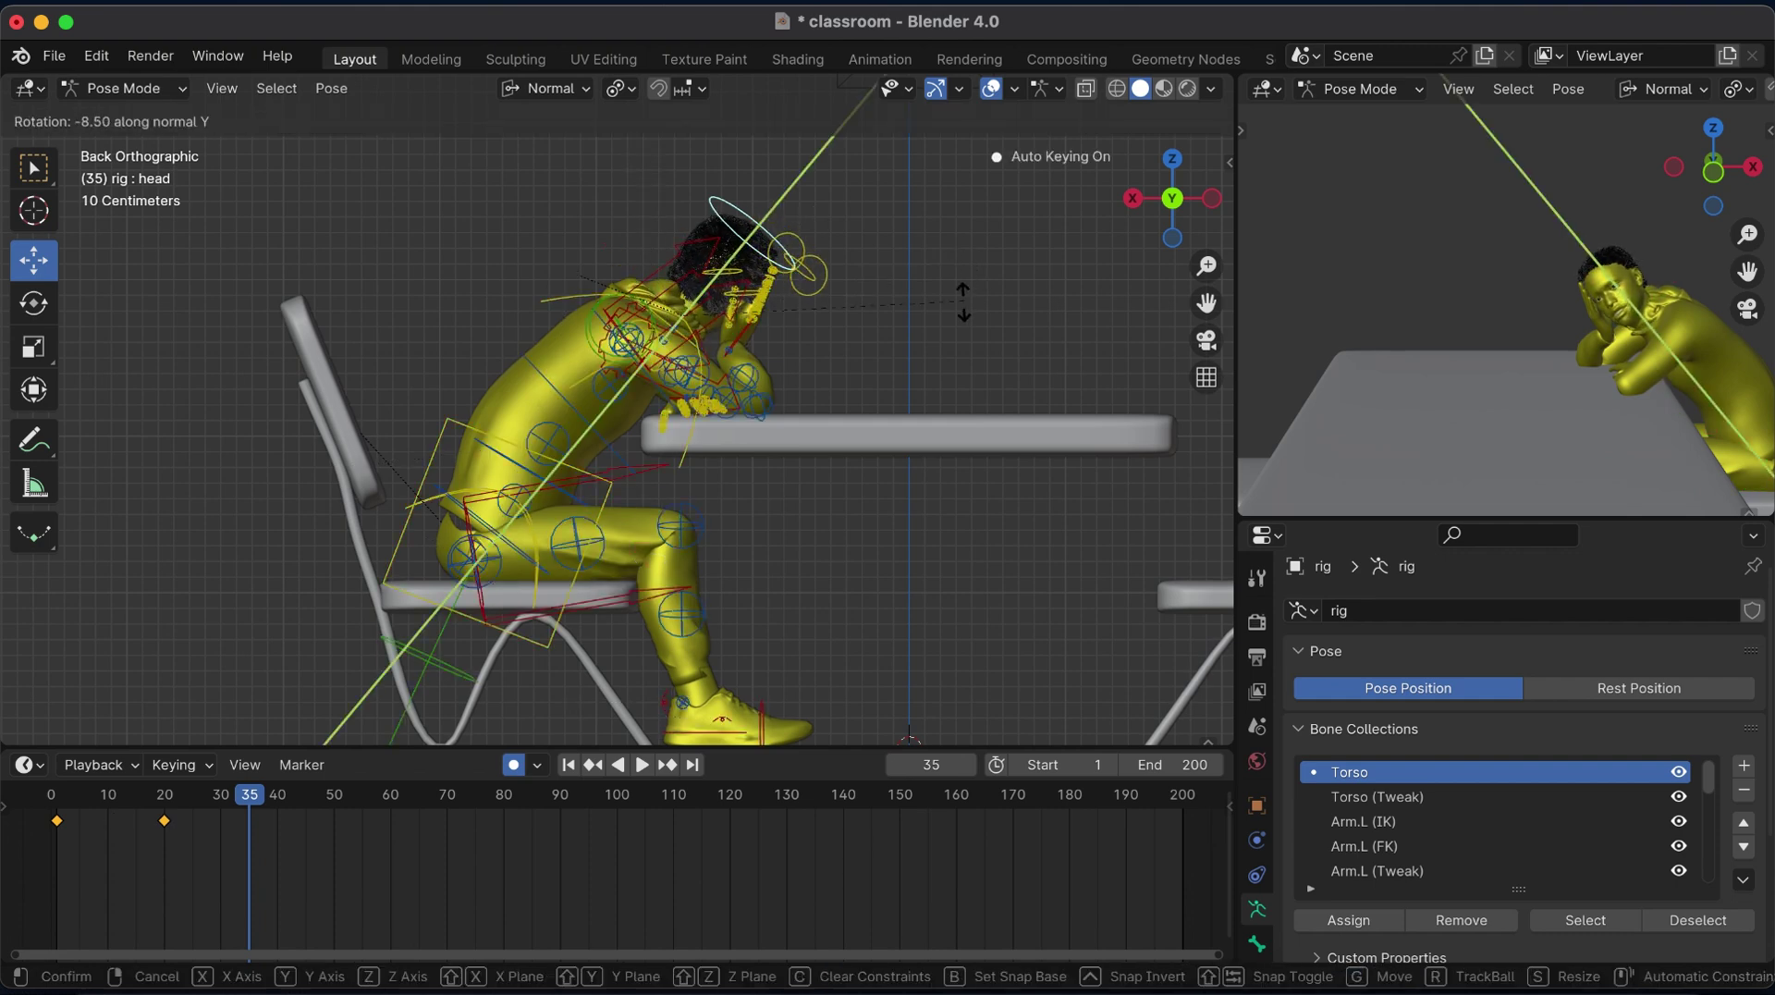
{"action": "left_click", "coordinate": [971, 331]}
{"action": "key", "text": "r"}
{"action": "key", "text": "z"}
{"action": "key", "text": "z"}
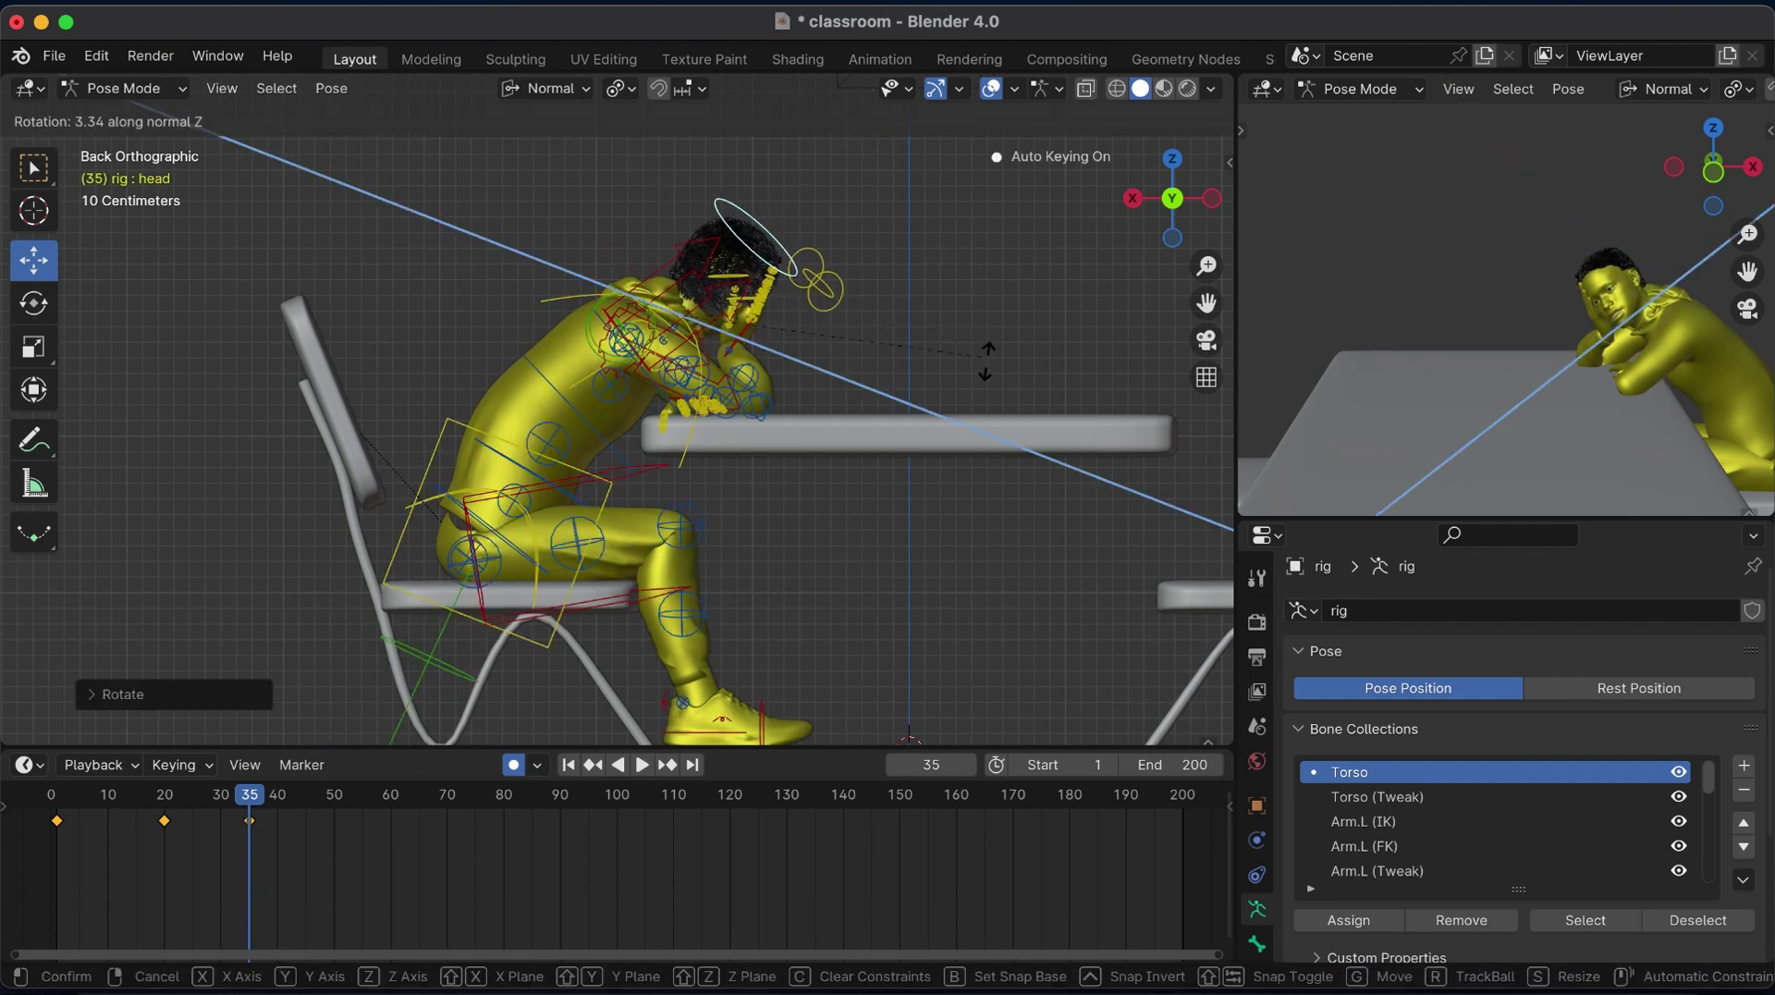
{"action": "left_click", "coordinate": [987, 367]}
{"action": "left_click_drag", "start_coordinate": [61, 797], "coordinate": [243, 797]}
Scale all the rig's keyframes further apart from frame 1, play back, and save.
{"action": "key", "text": "a"}
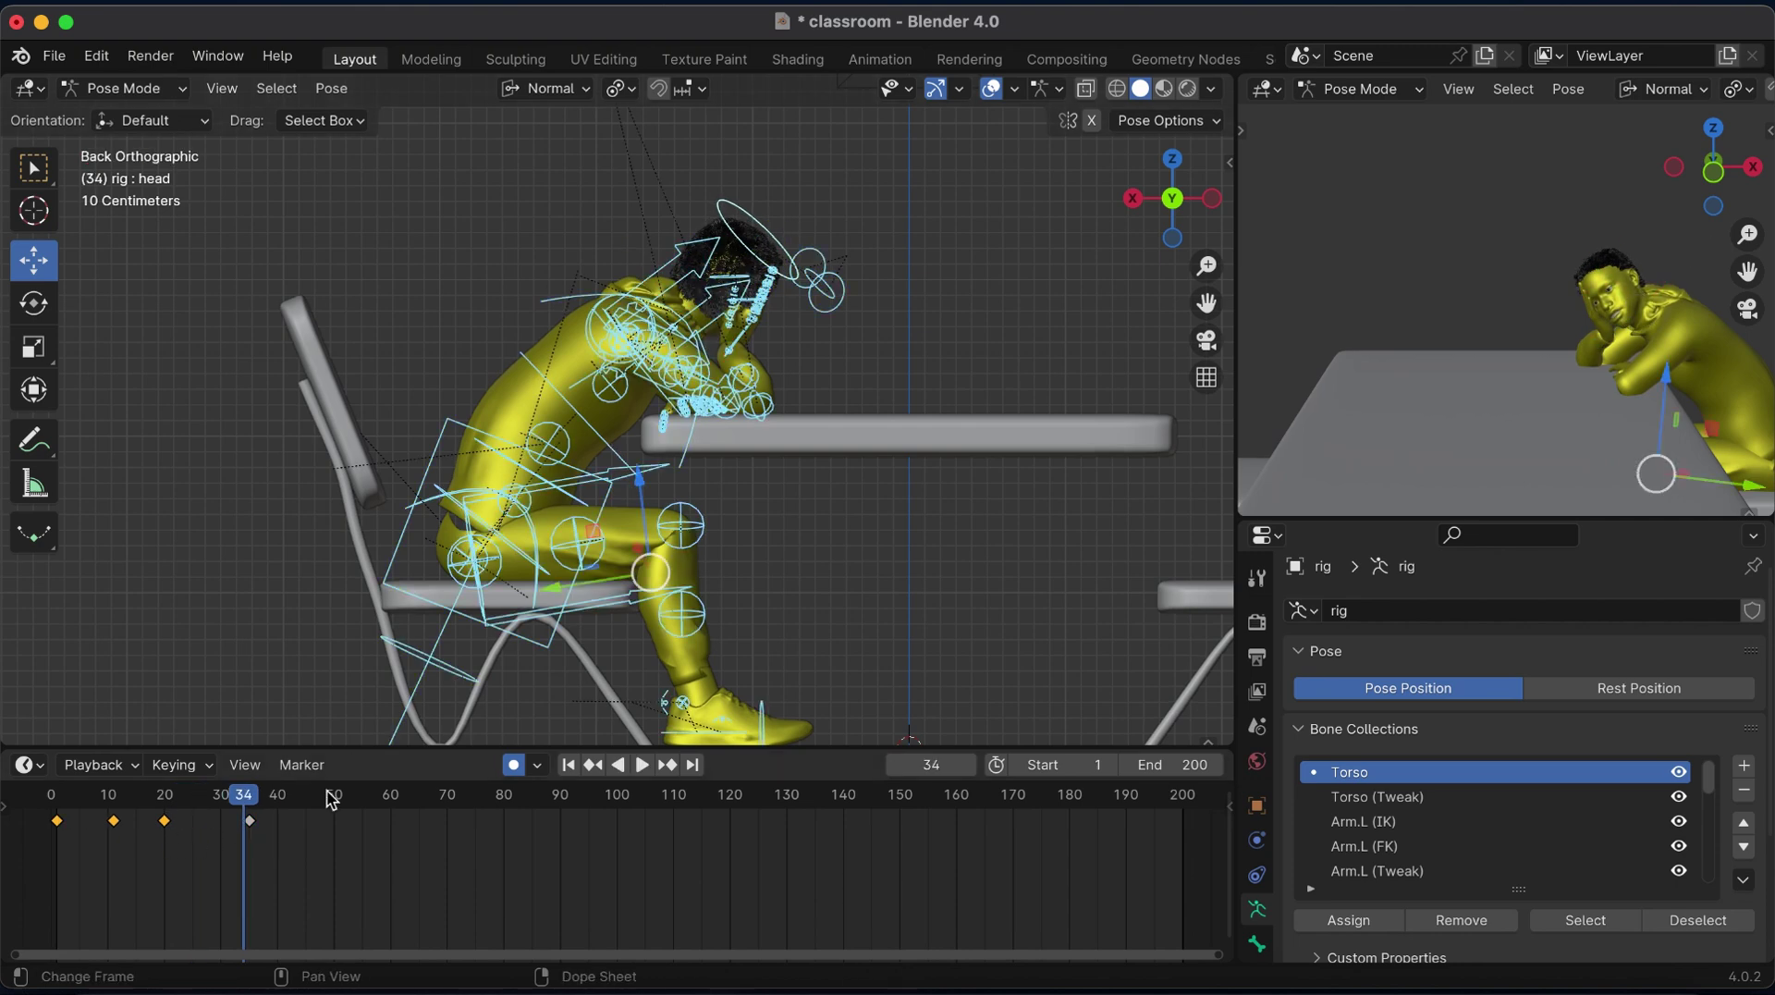
{"action": "left_click", "coordinate": [57, 803]}
{"action": "key", "text": "s"}
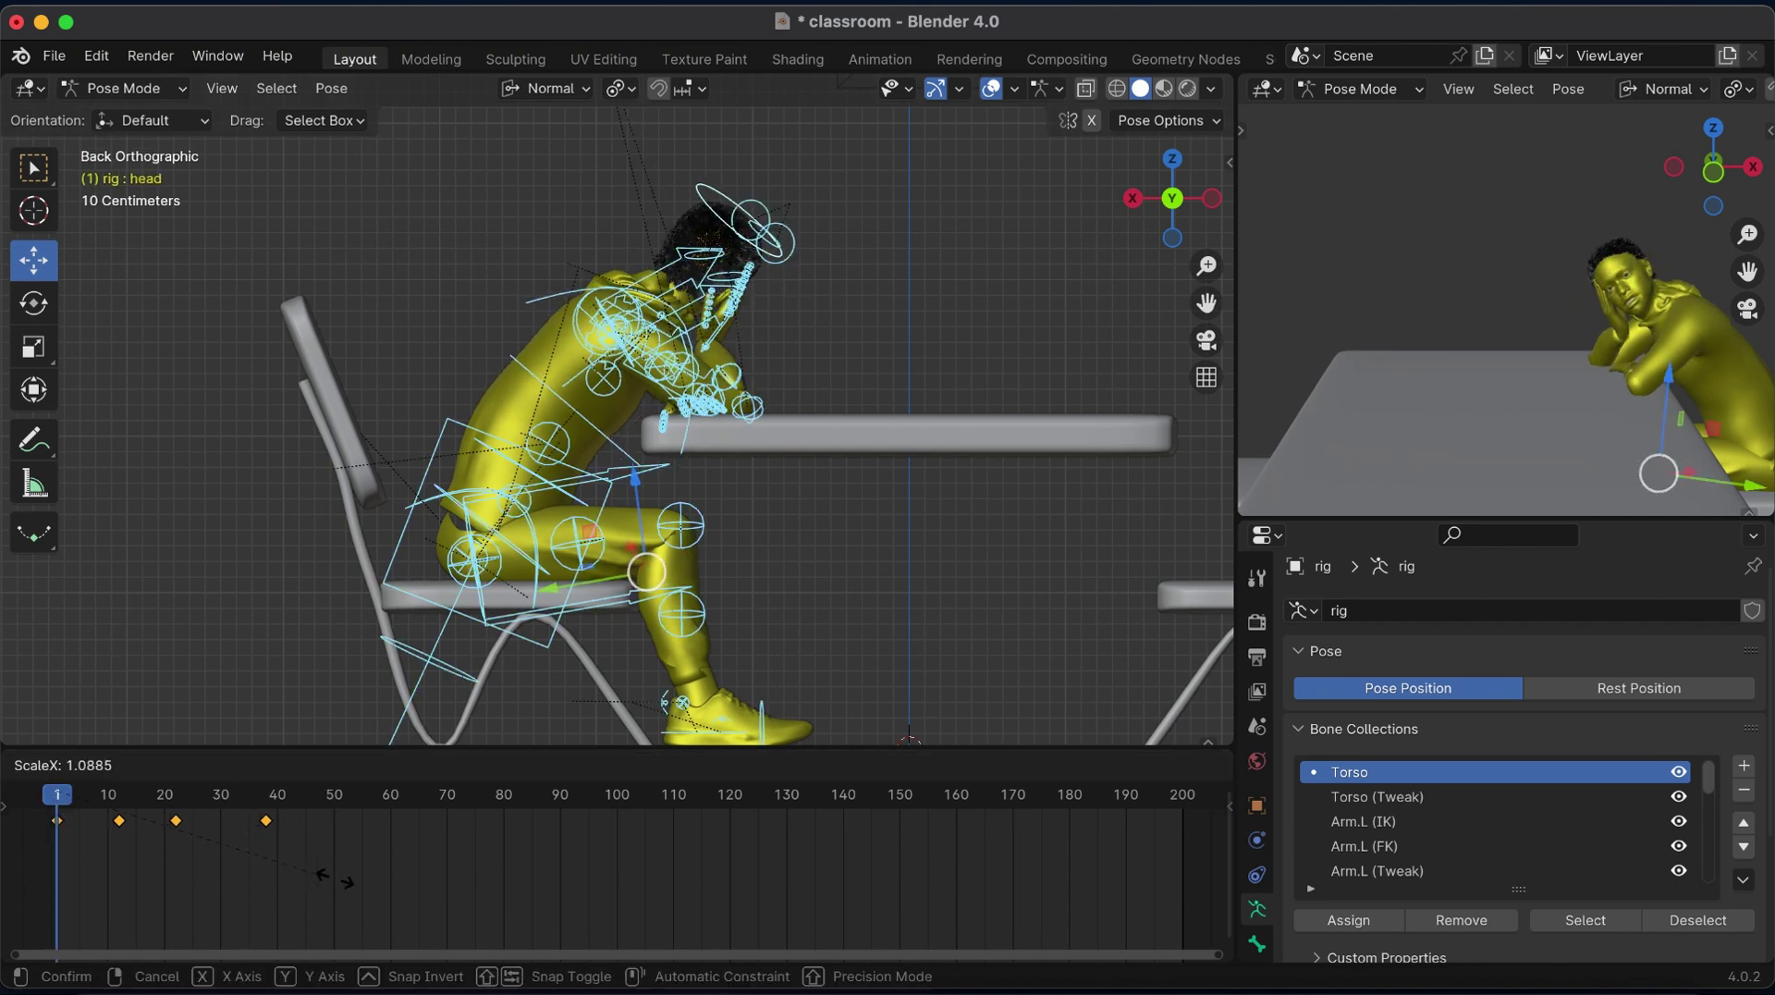
{"action": "left_click", "coordinate": [425, 890]}
{"action": "key", "text": "space"}
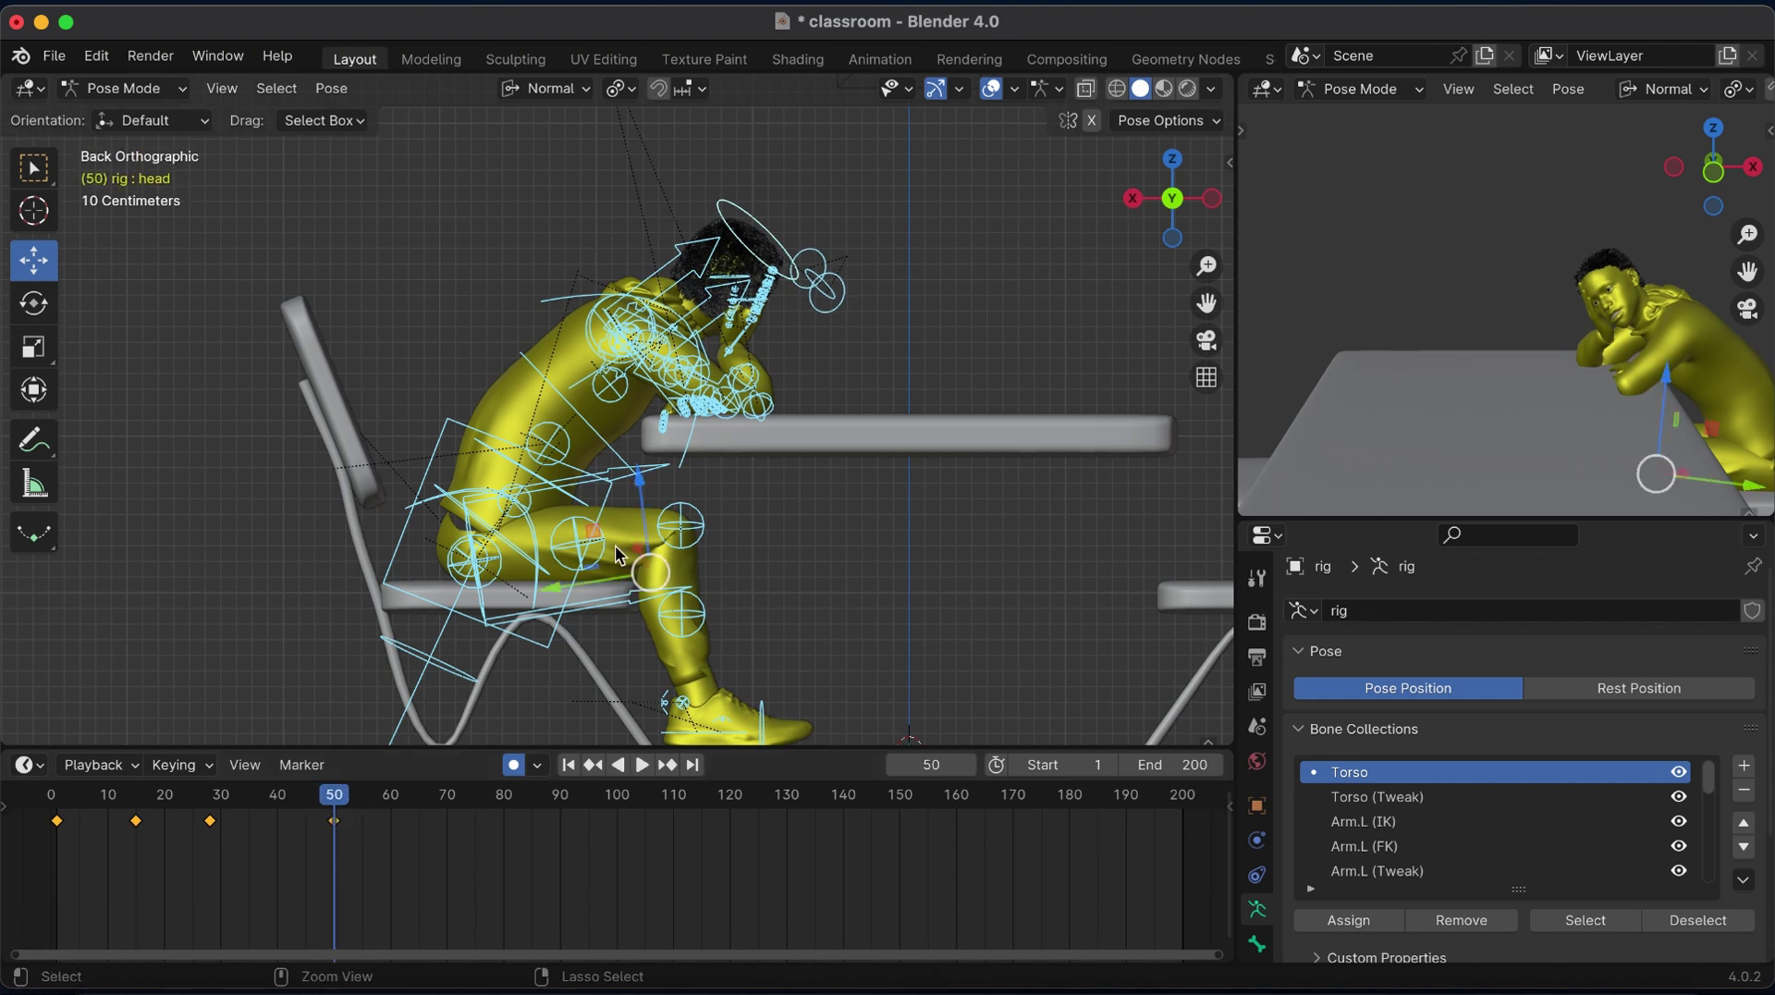
{"action": "key", "text": "ctrl+s"}
At frame 58, reposition the right hand and forearm and rotate the head on its Z axis.
{"action": "left_click", "coordinate": [773, 321]}
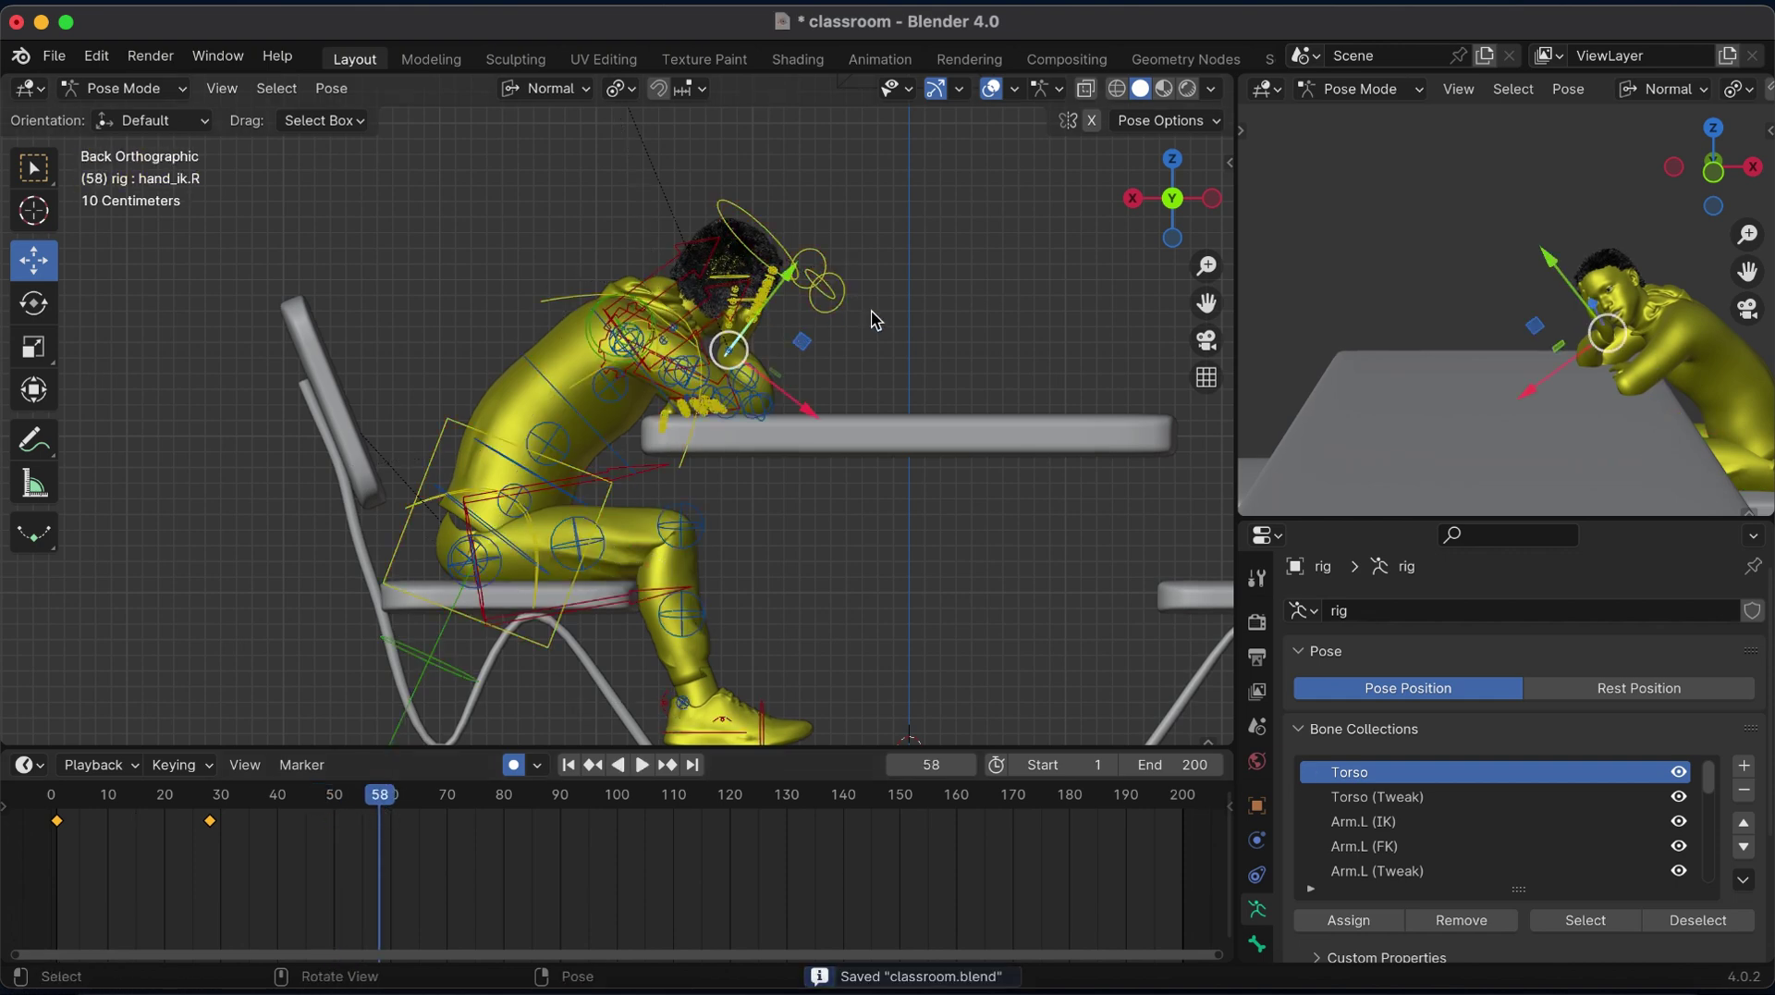
{"action": "key", "text": "g"}
{"action": "left_click", "coordinate": [906, 319]}
{"action": "left_click", "coordinate": [760, 406]}
{"action": "key", "text": "g"}
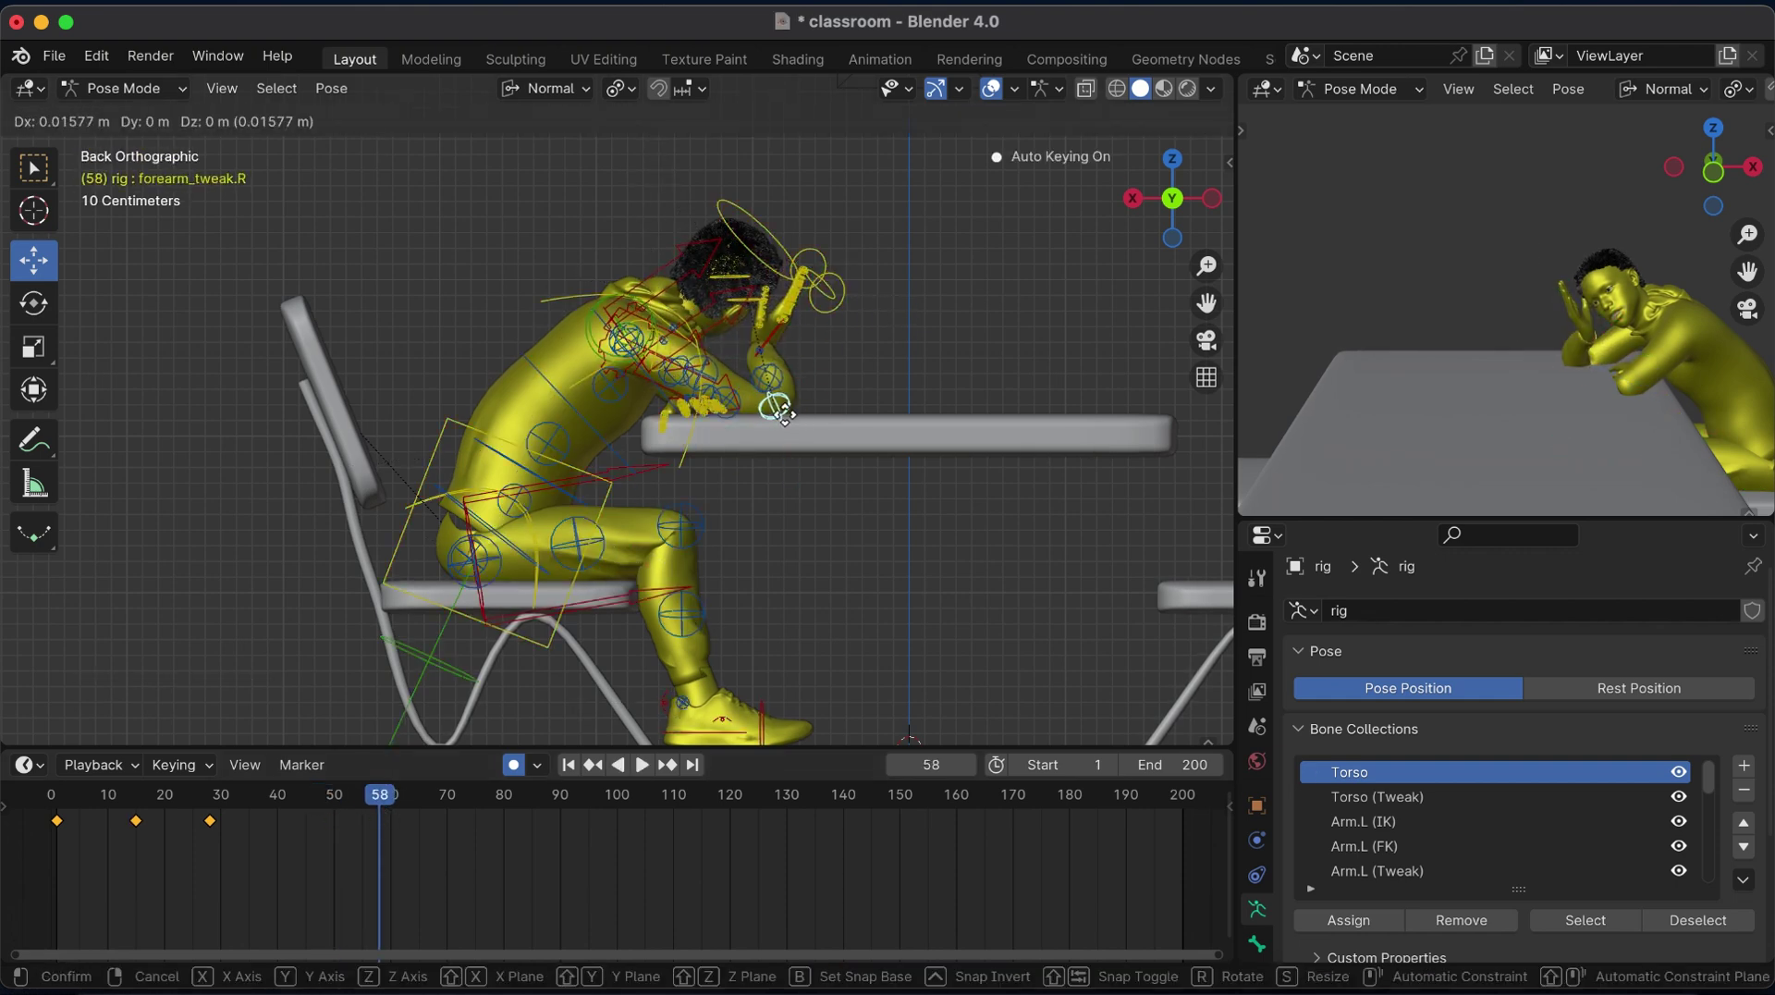
{"action": "left_click", "coordinate": [745, 242]}
{"action": "left_click", "coordinate": [745, 242]}
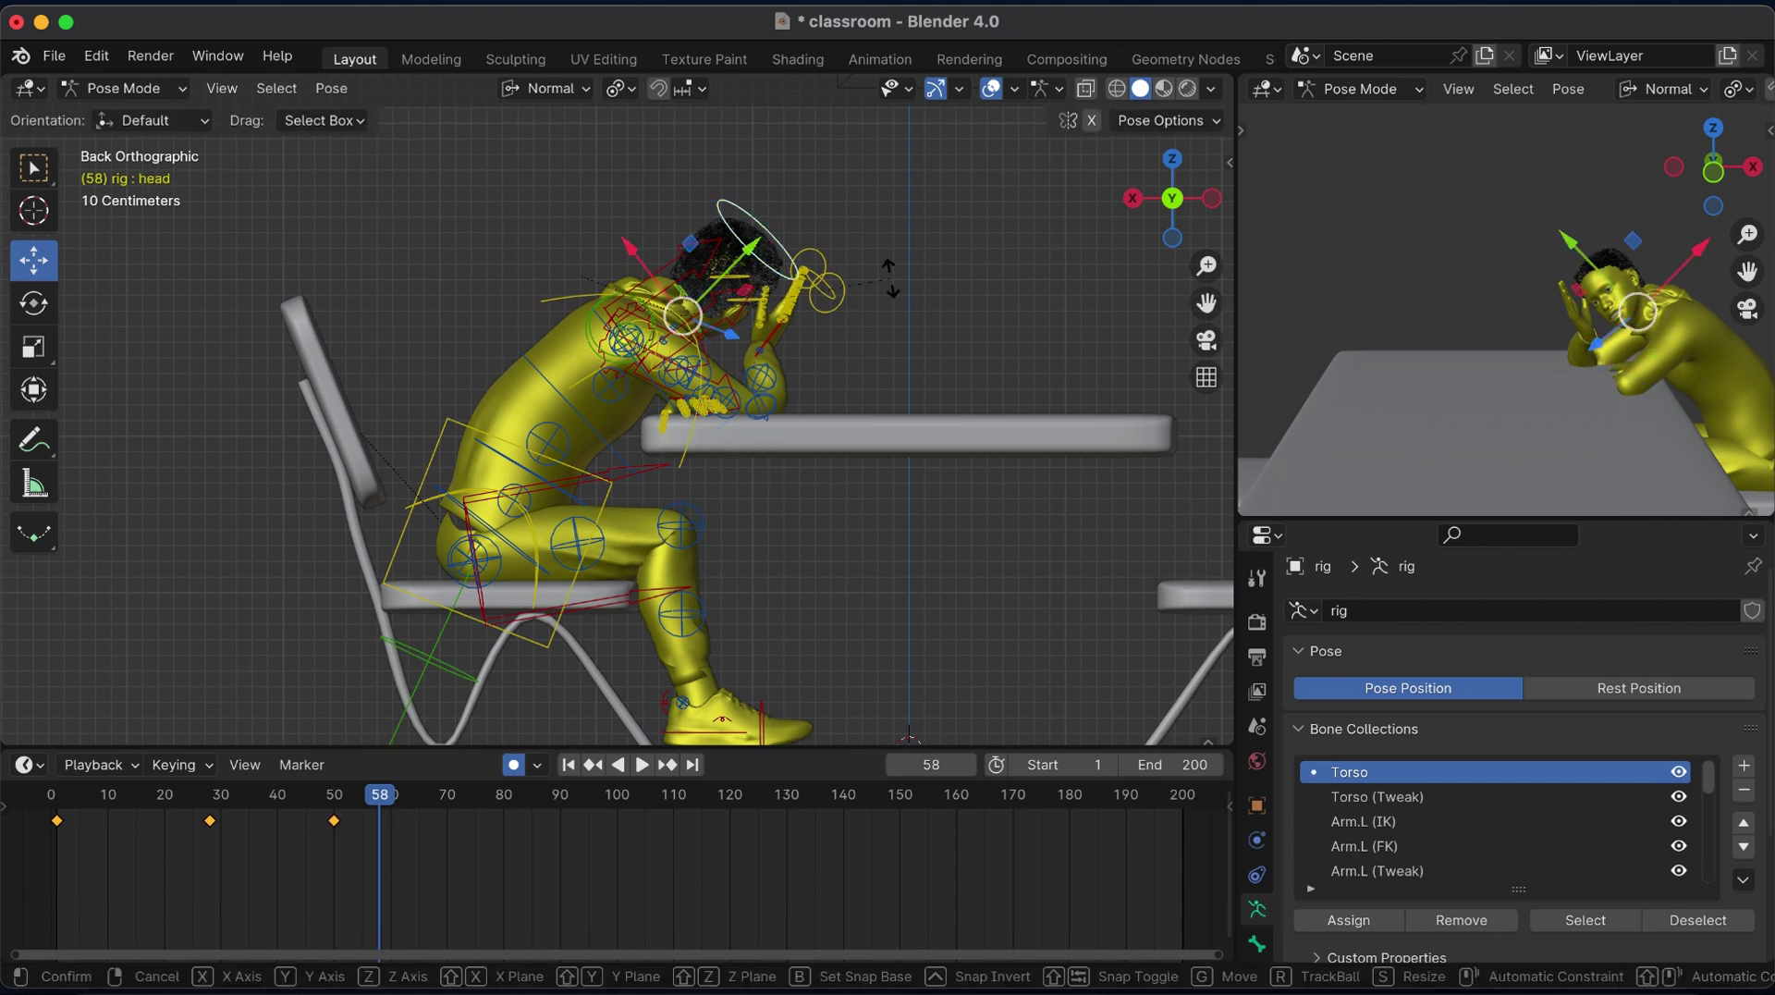
{"action": "key", "text": "r"}
{"action": "key", "text": "x"}
{"action": "key", "text": "z"}
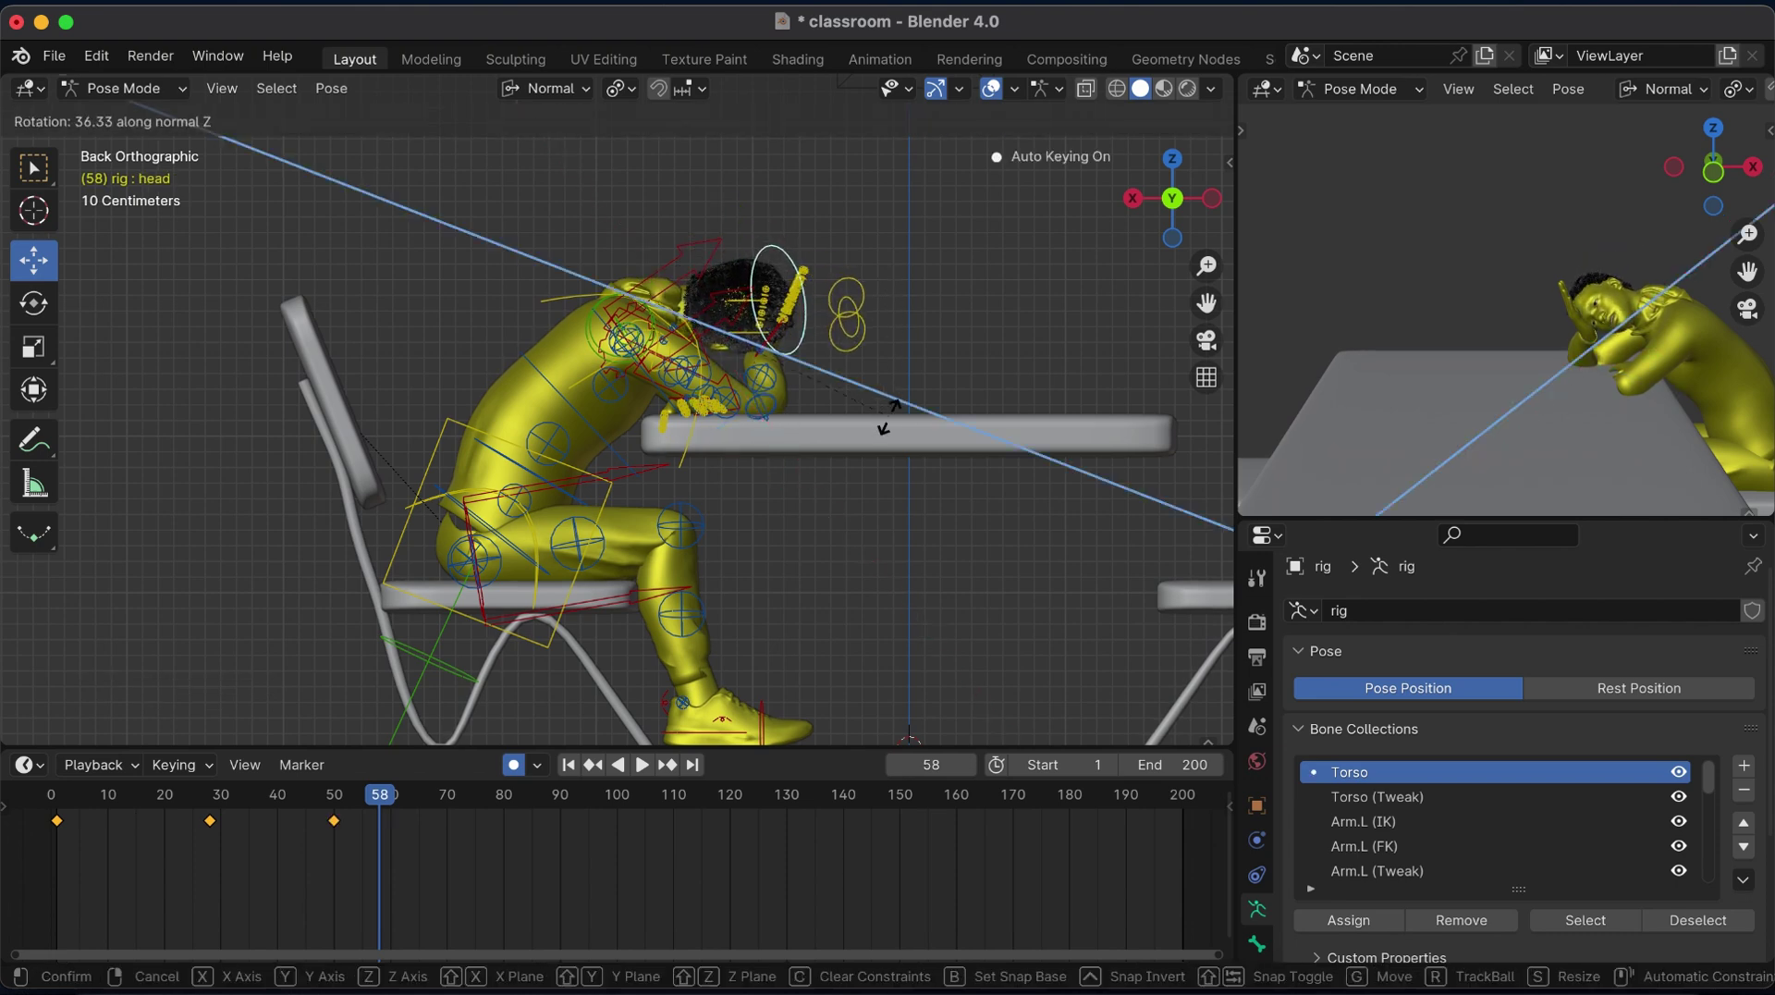
{"action": "left_click", "coordinate": [893, 358]}
{"action": "left_click", "coordinate": [57, 796]}
{"action": "key", "text": "space"}
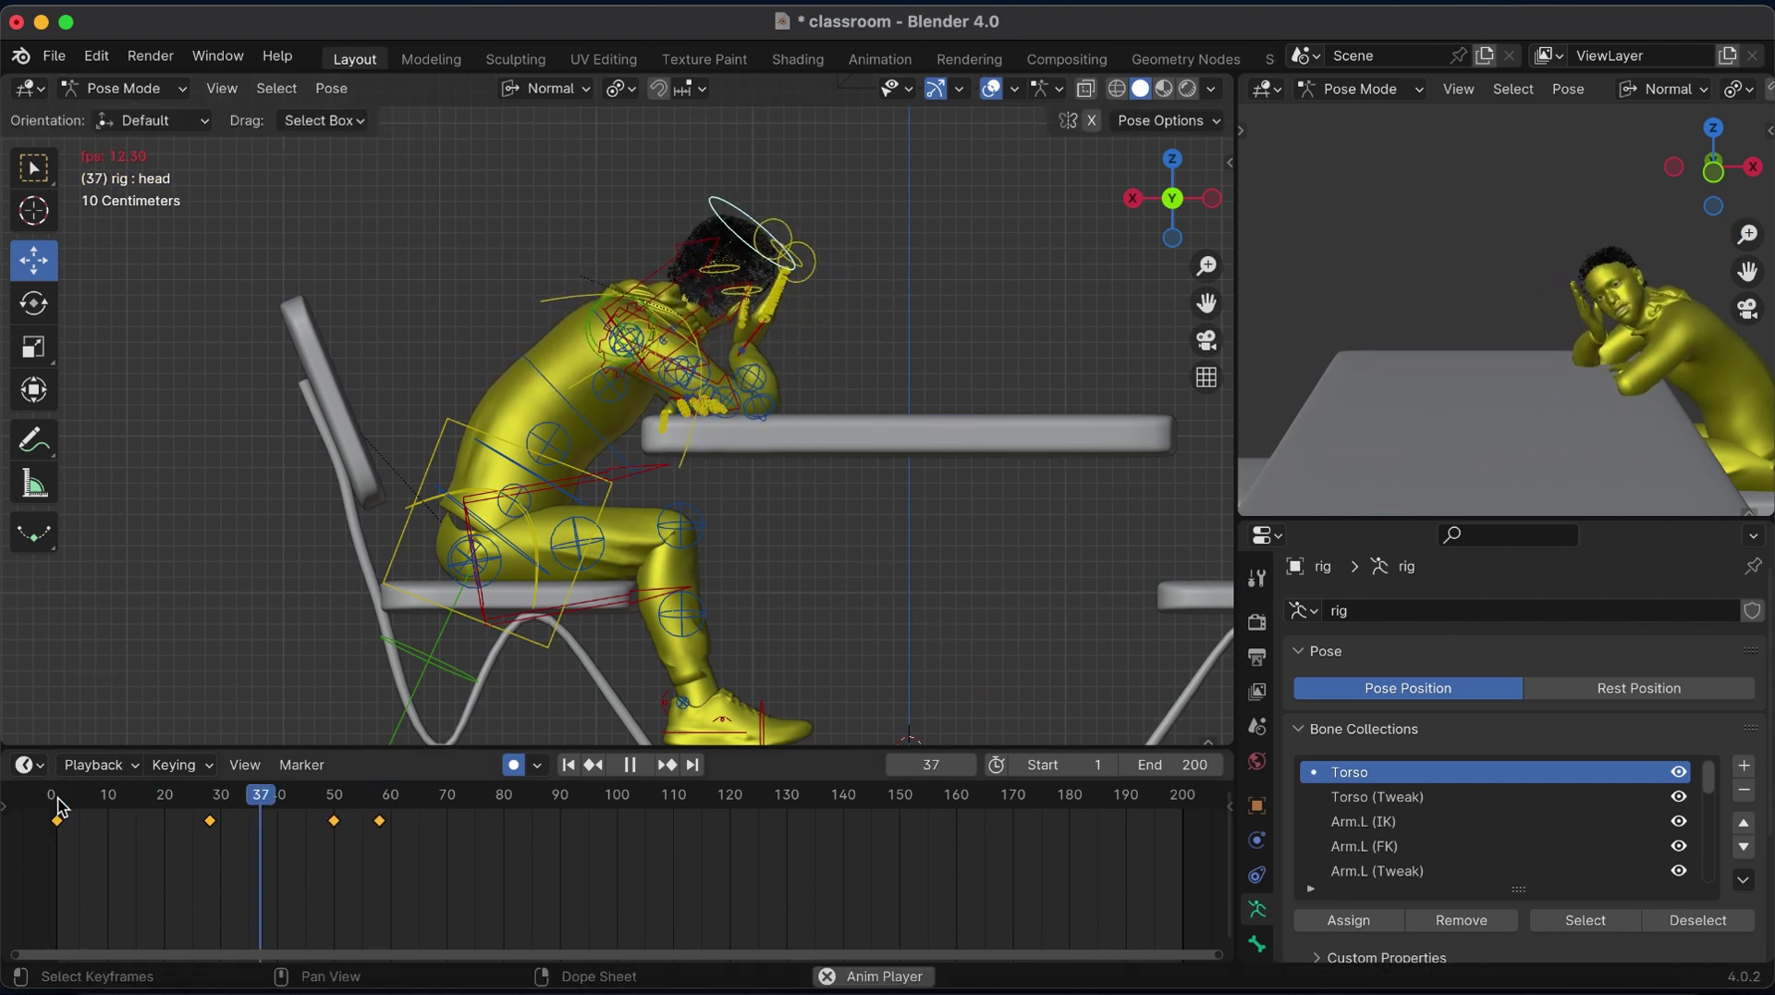
{"action": "key", "text": "space"}
Slide the right hand's keyframe from frame 28 to frame 50 and preview the timing.
{"action": "left_click", "coordinate": [335, 801]}
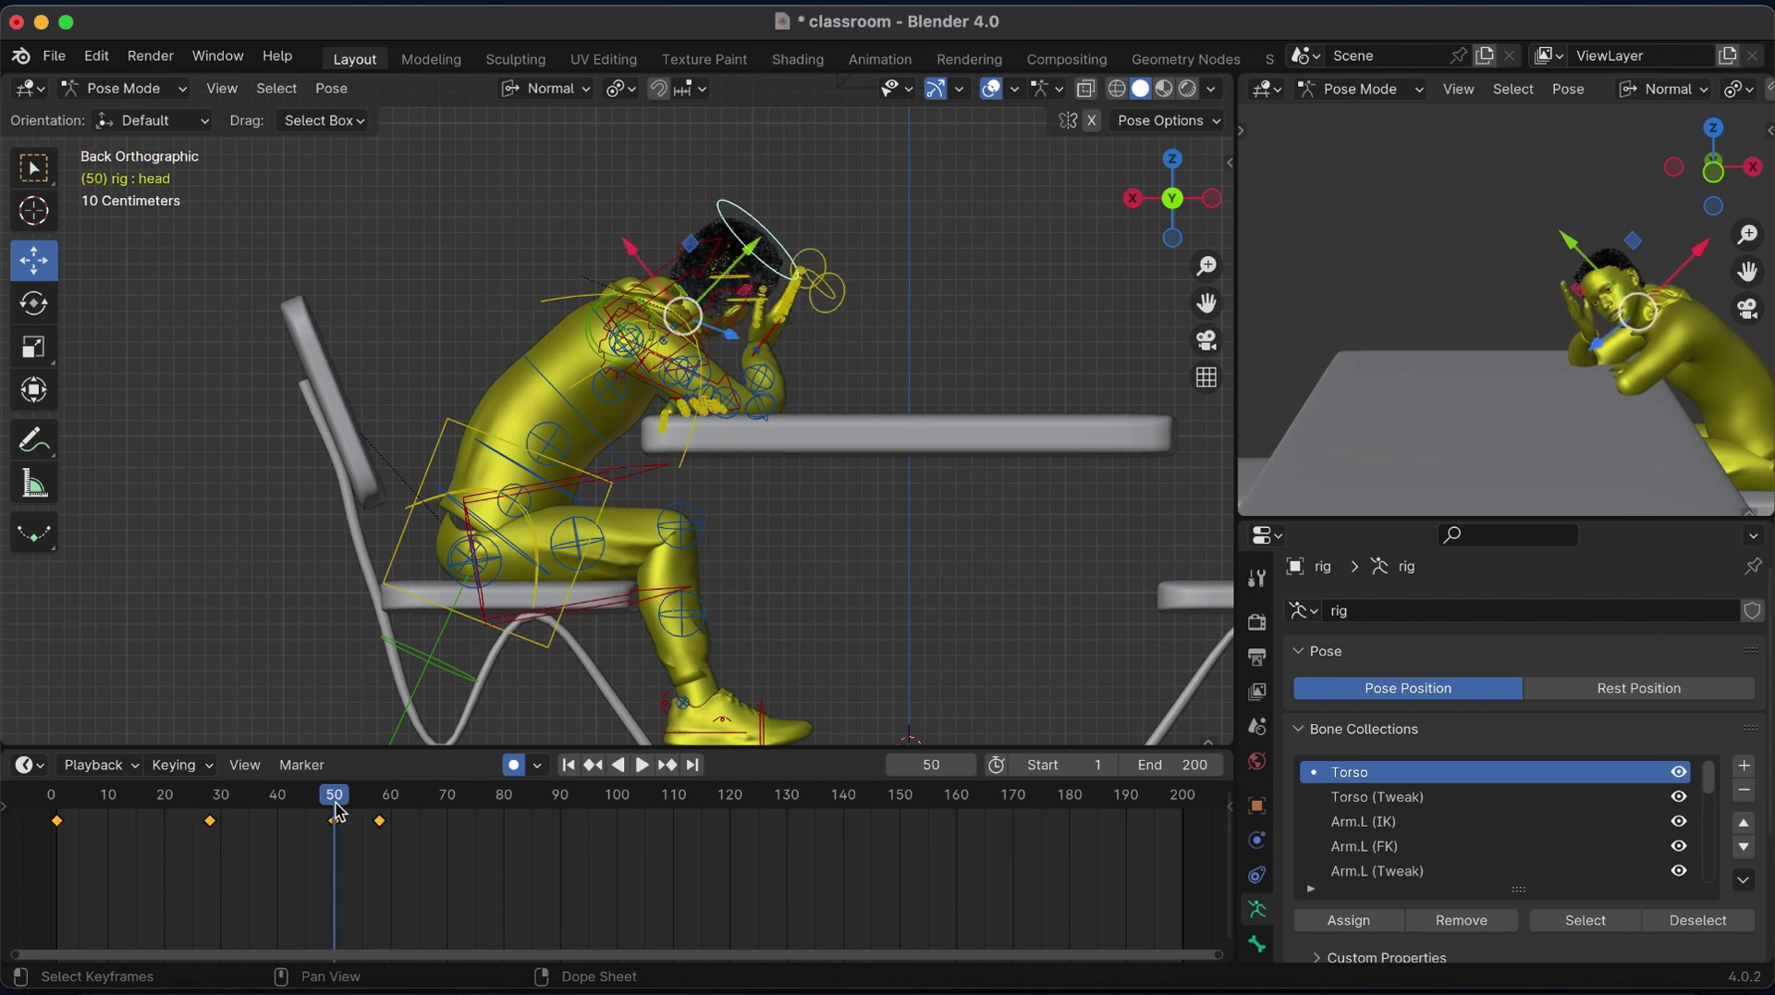
{"action": "left_click", "coordinate": [774, 340]}
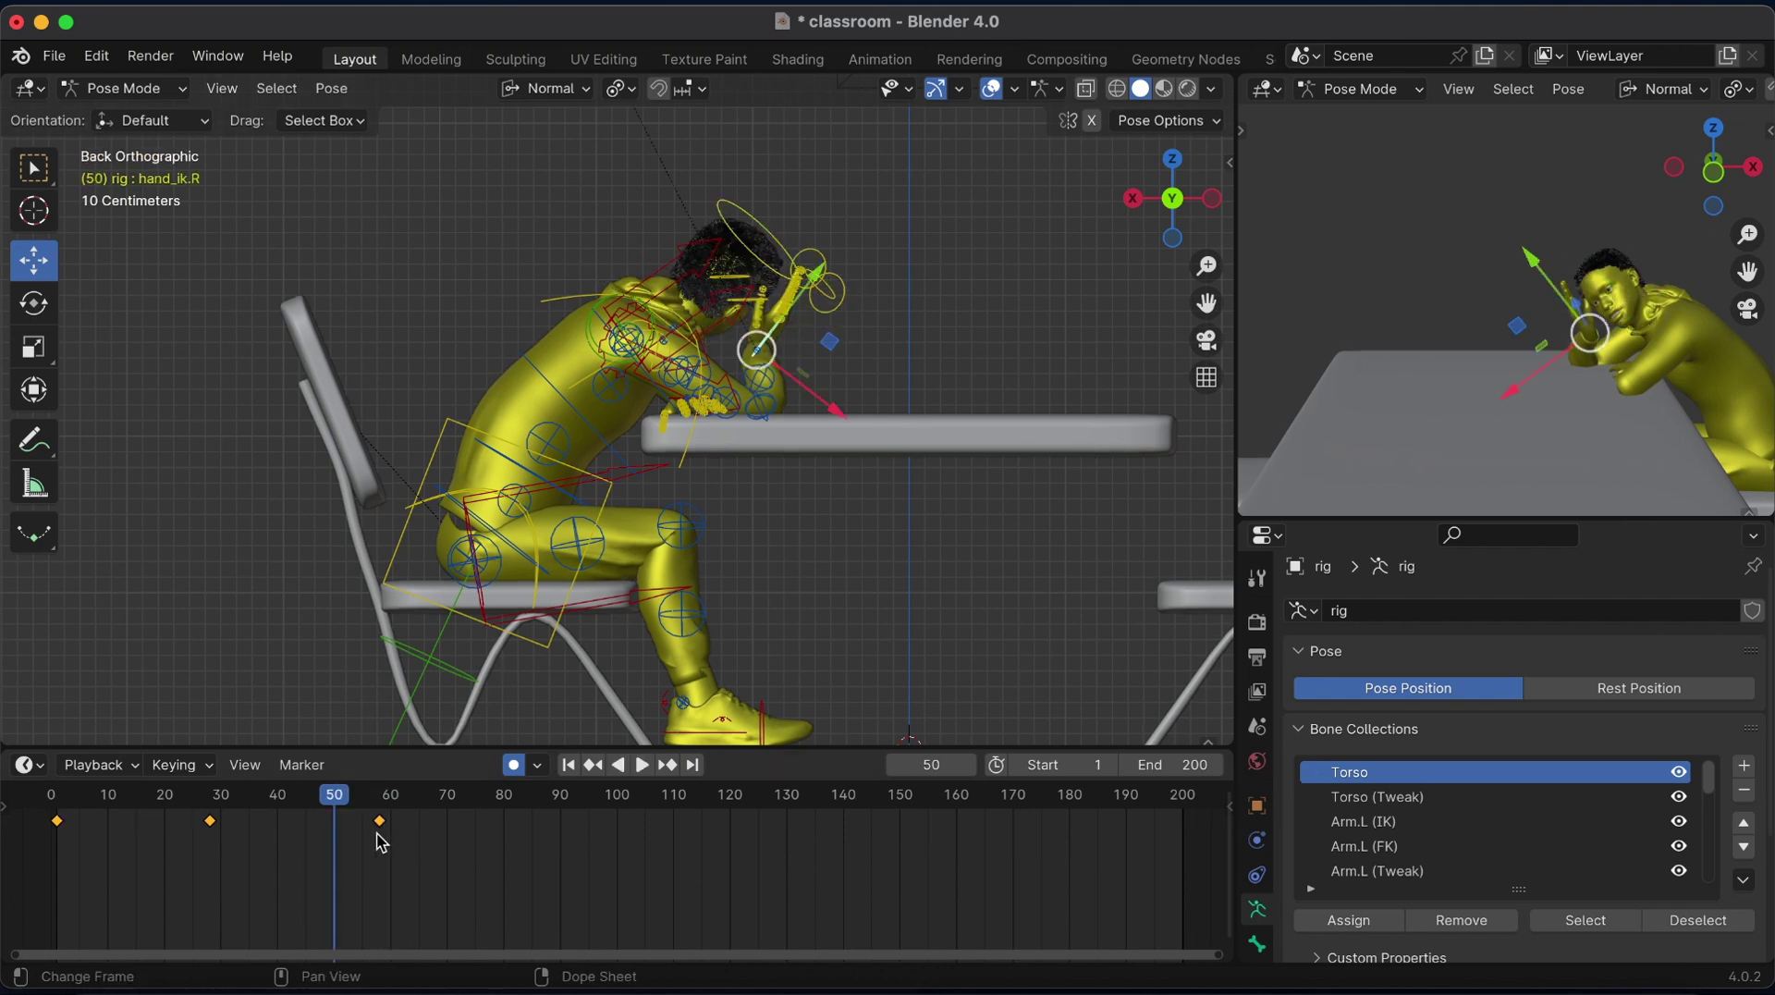
{"action": "left_click", "coordinate": [211, 812]}
{"action": "key", "text": "a"}
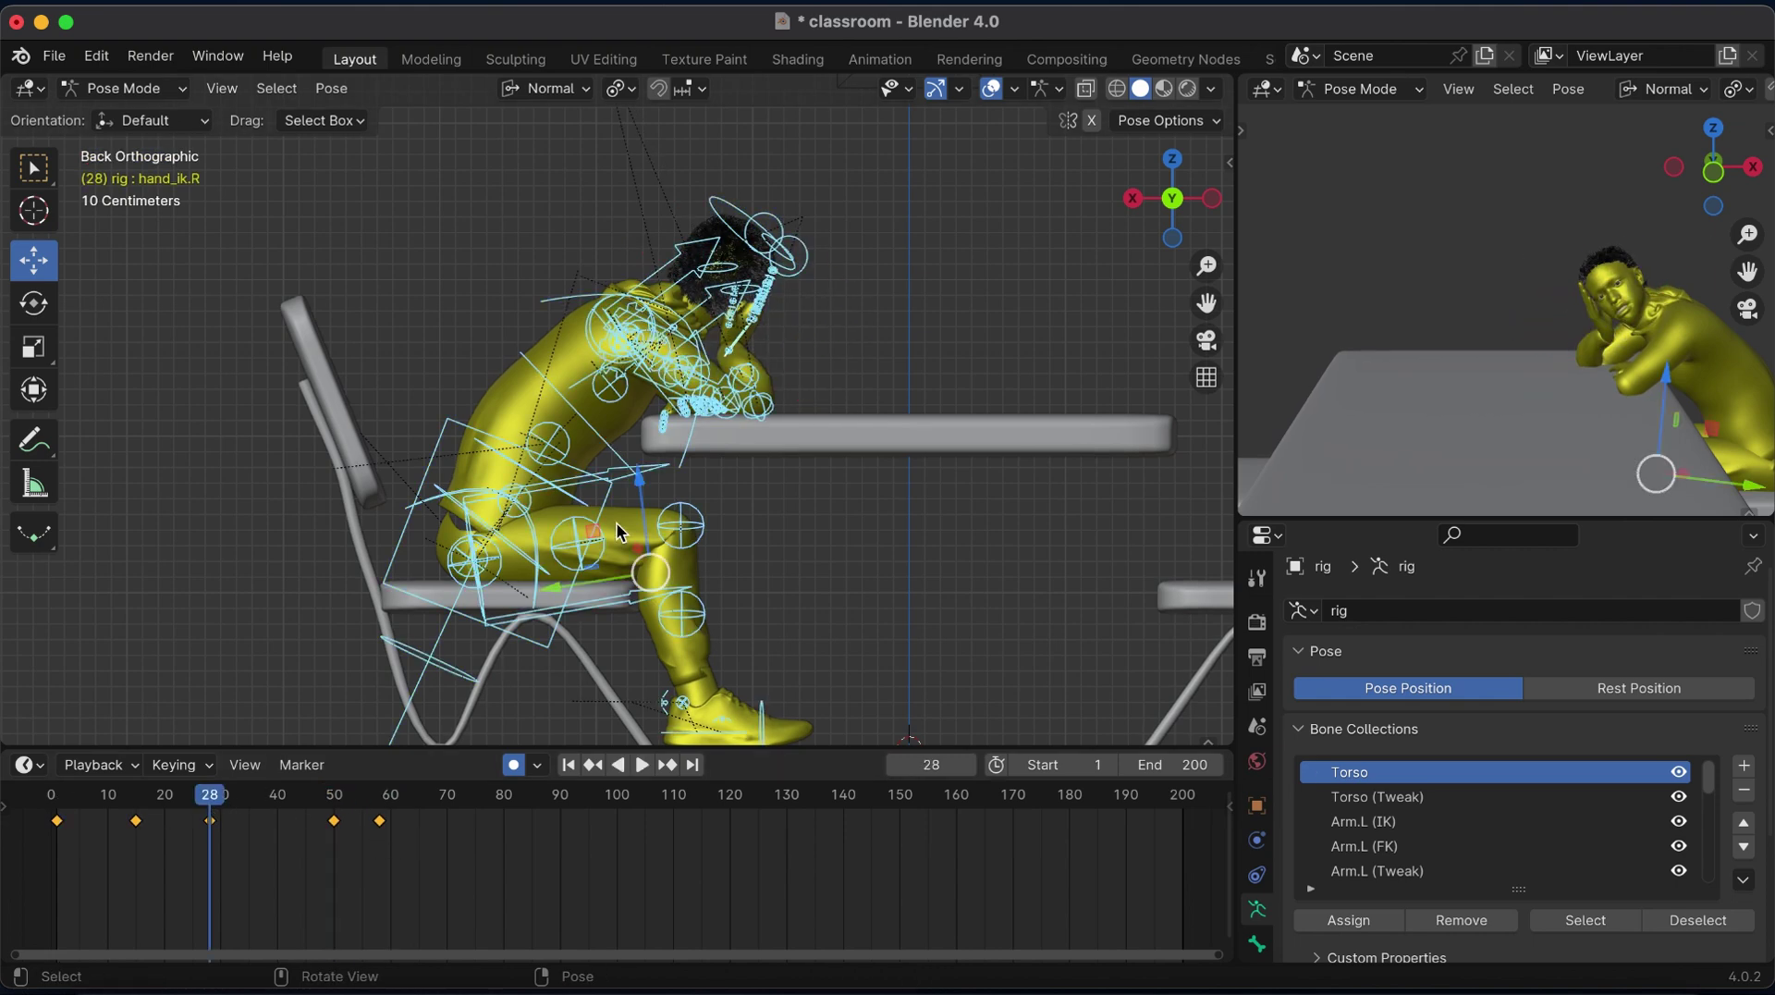
{"action": "key", "text": "Up"}
{"action": "key", "text": "alt+a"}
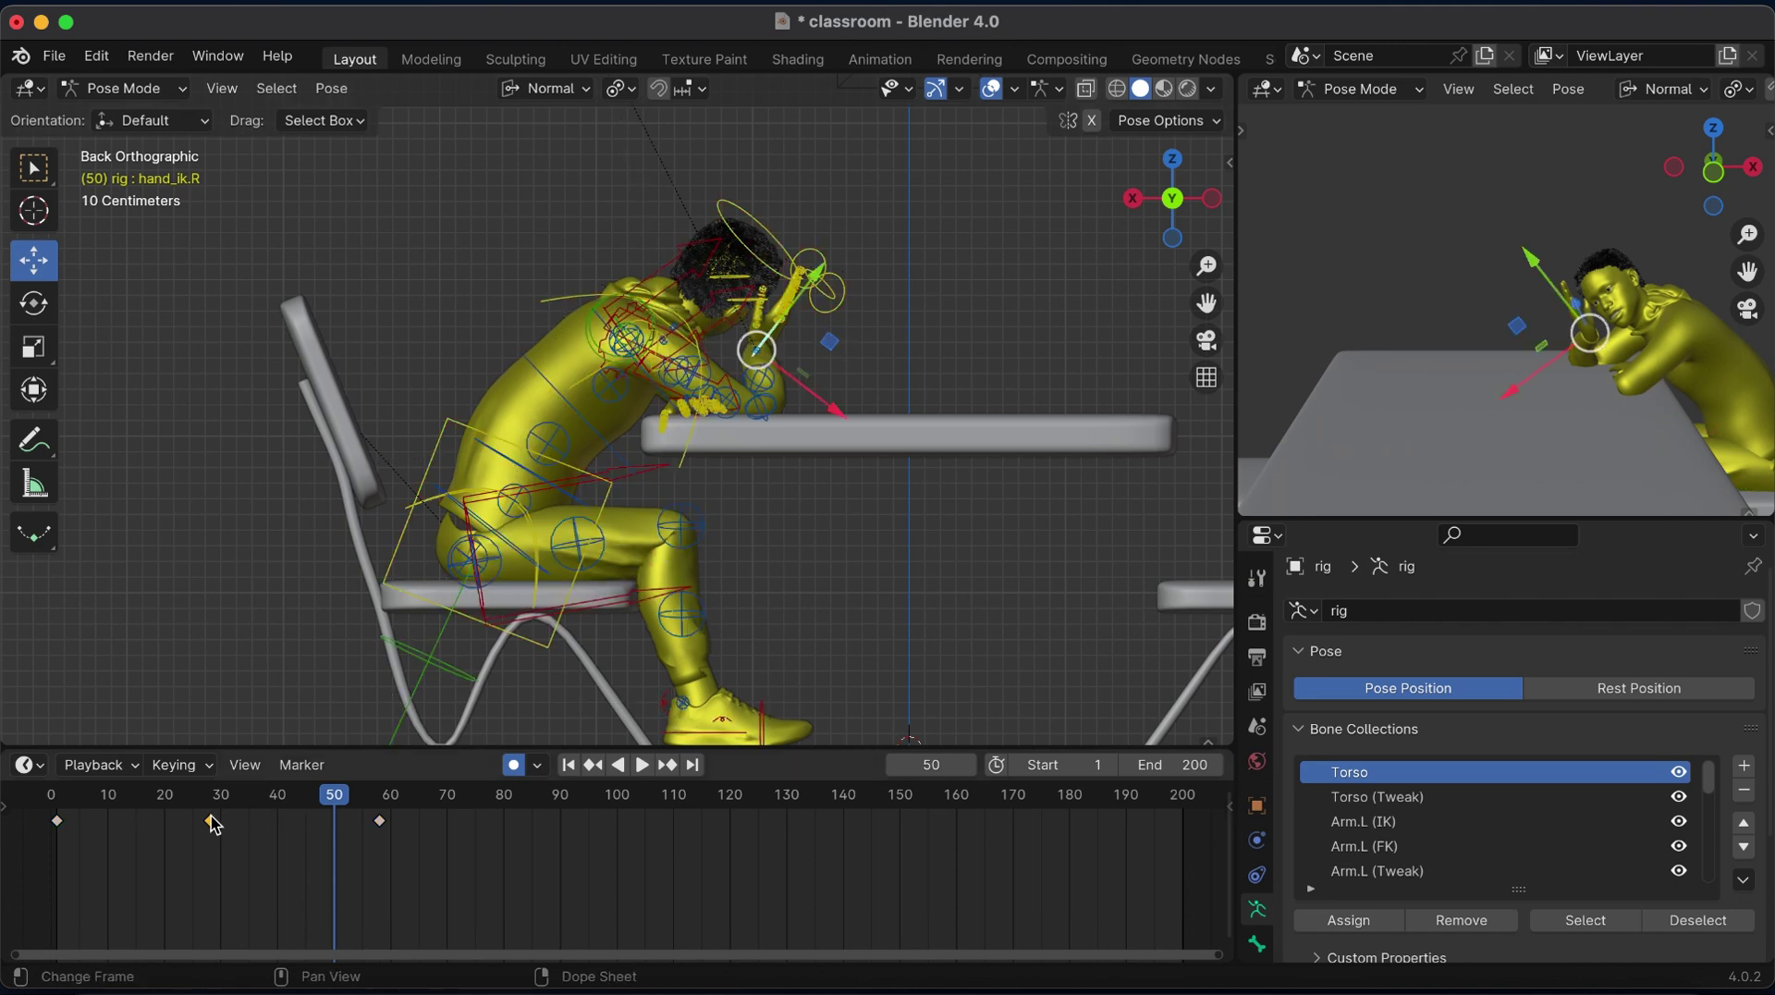
{"action": "left_click_drag", "start_coordinate": [212, 821], "coordinate": [334, 820]}
{"action": "key", "text": "space"}
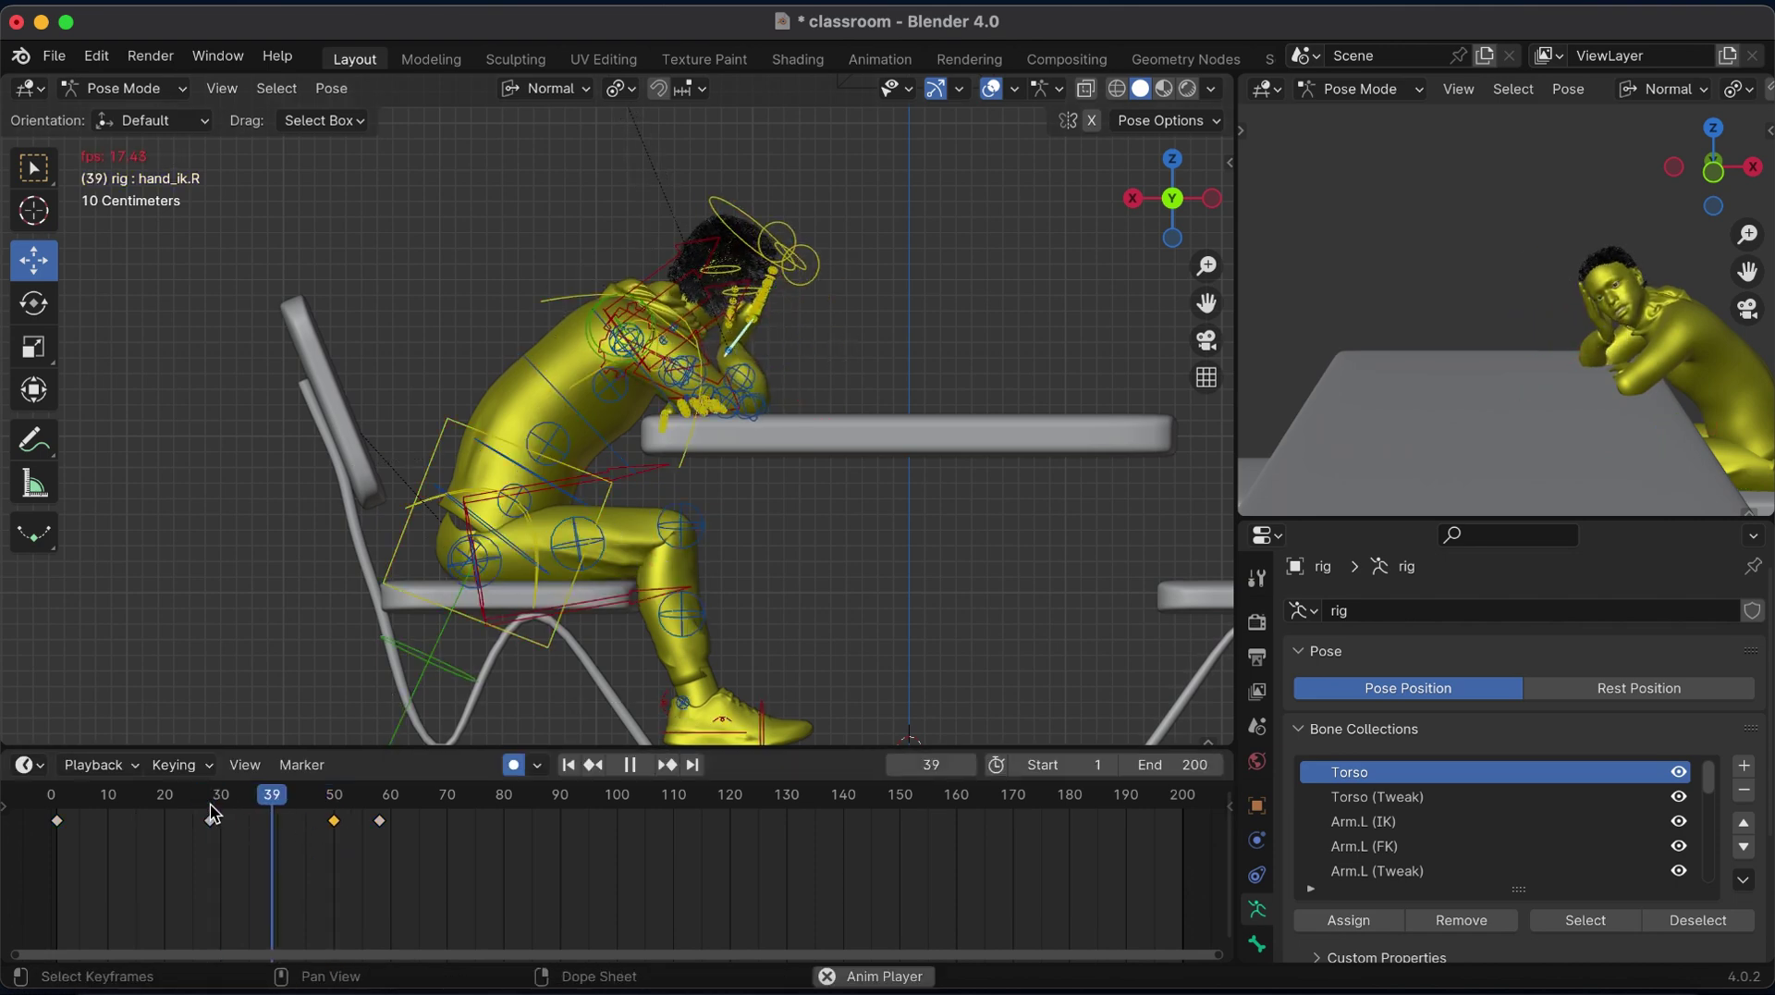
{"action": "key", "text": "space"}
{"action": "key", "text": "ctrl+z"}
Move the right forearm tweak keyframe to frame 50 and play the animation from the start.
{"action": "left_click", "coordinate": [781, 400]}
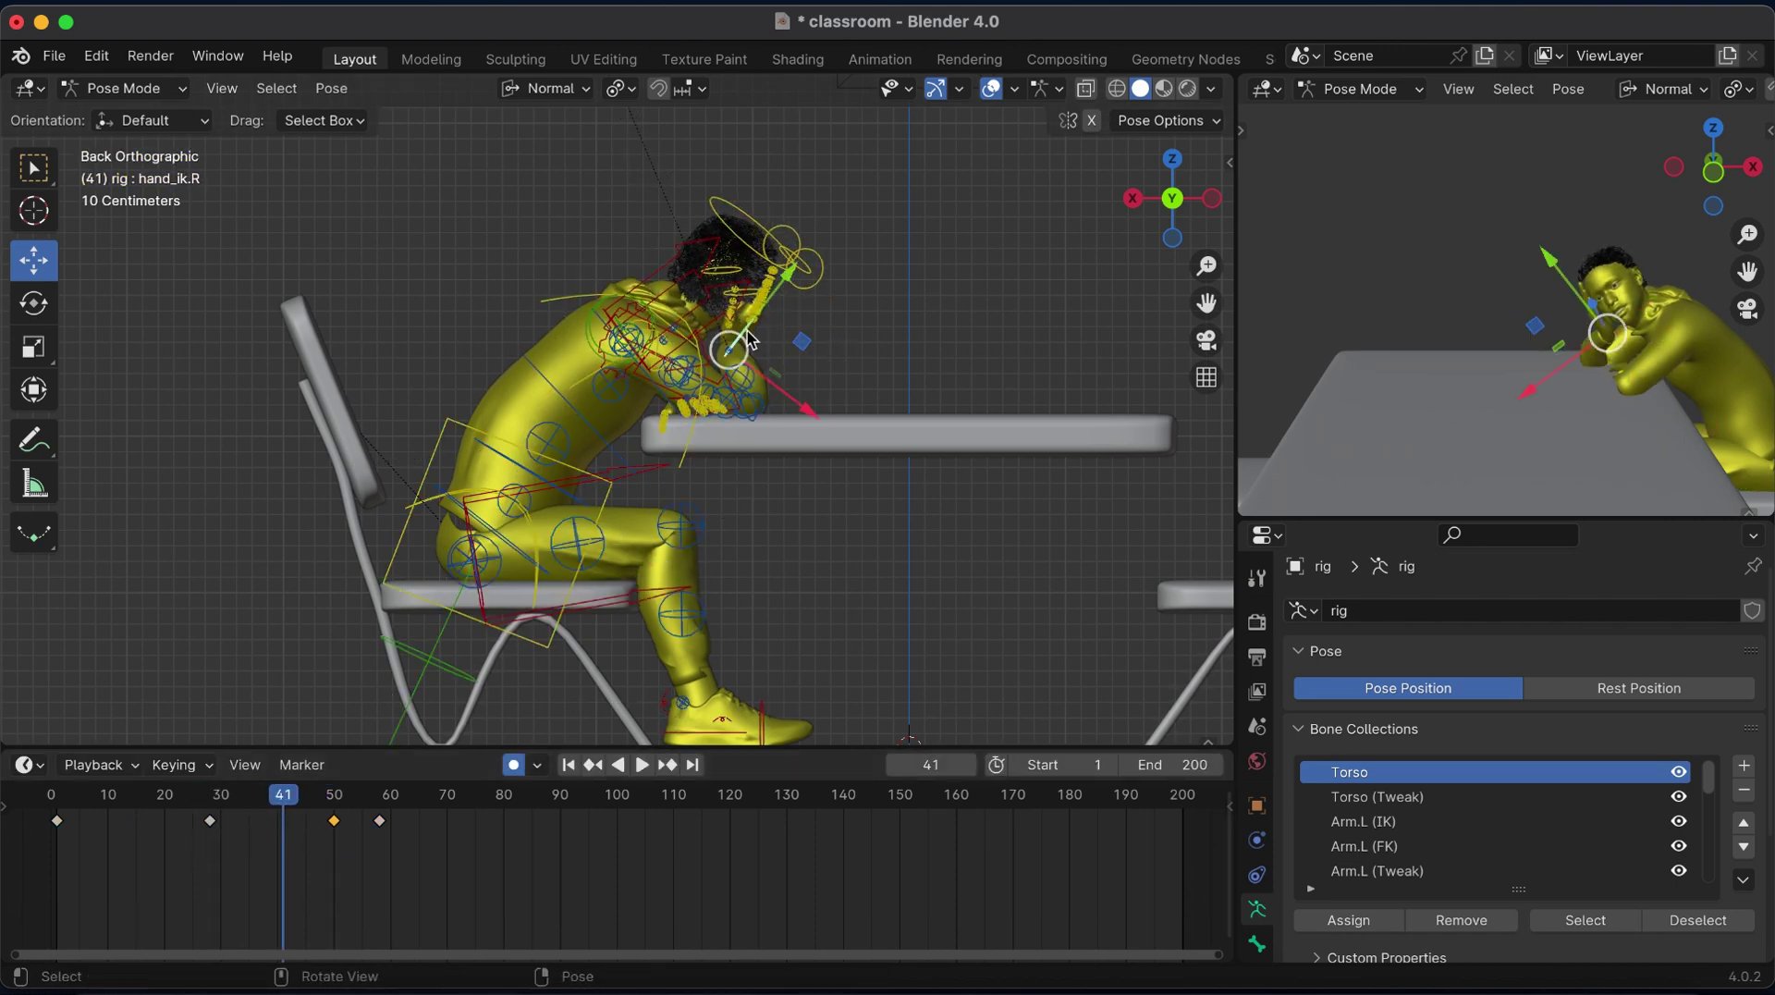
{"action": "key", "text": "Up"}
{"action": "left_click", "coordinate": [766, 409]}
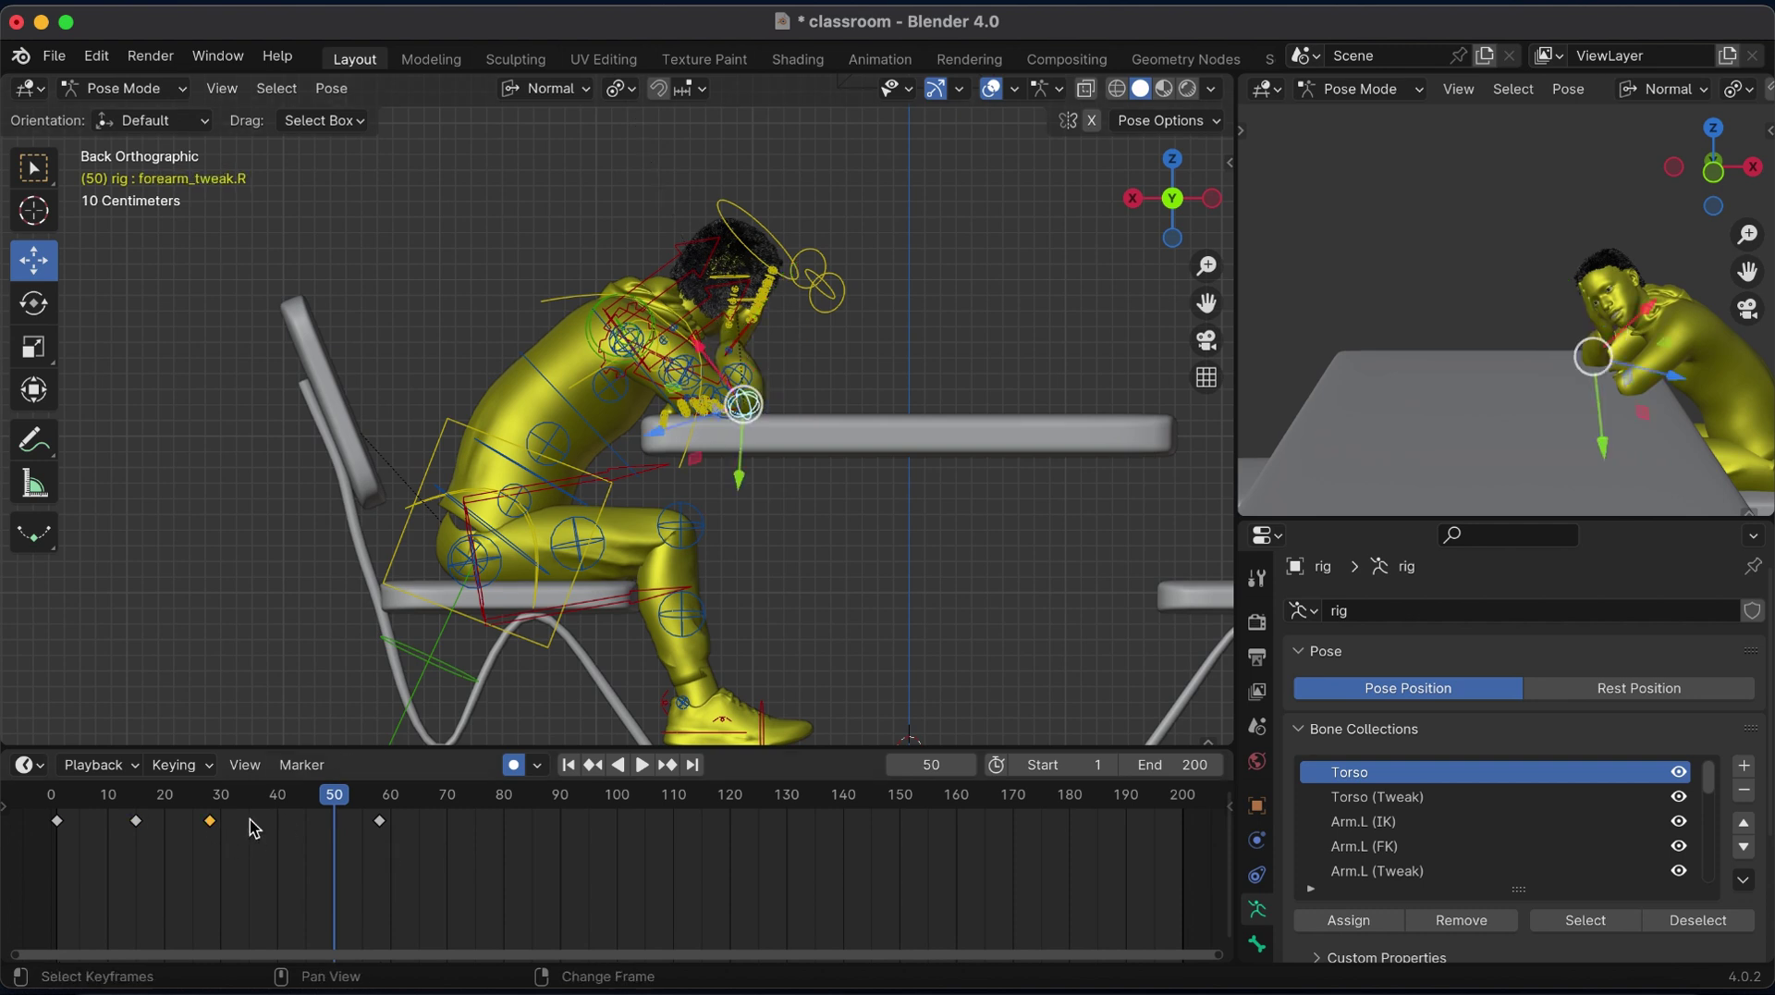
{"action": "key", "text": "g"}
{"action": "key", "text": "Escape"}
{"action": "left_click", "coordinate": [57, 804]}
{"action": "key", "text": "space"}
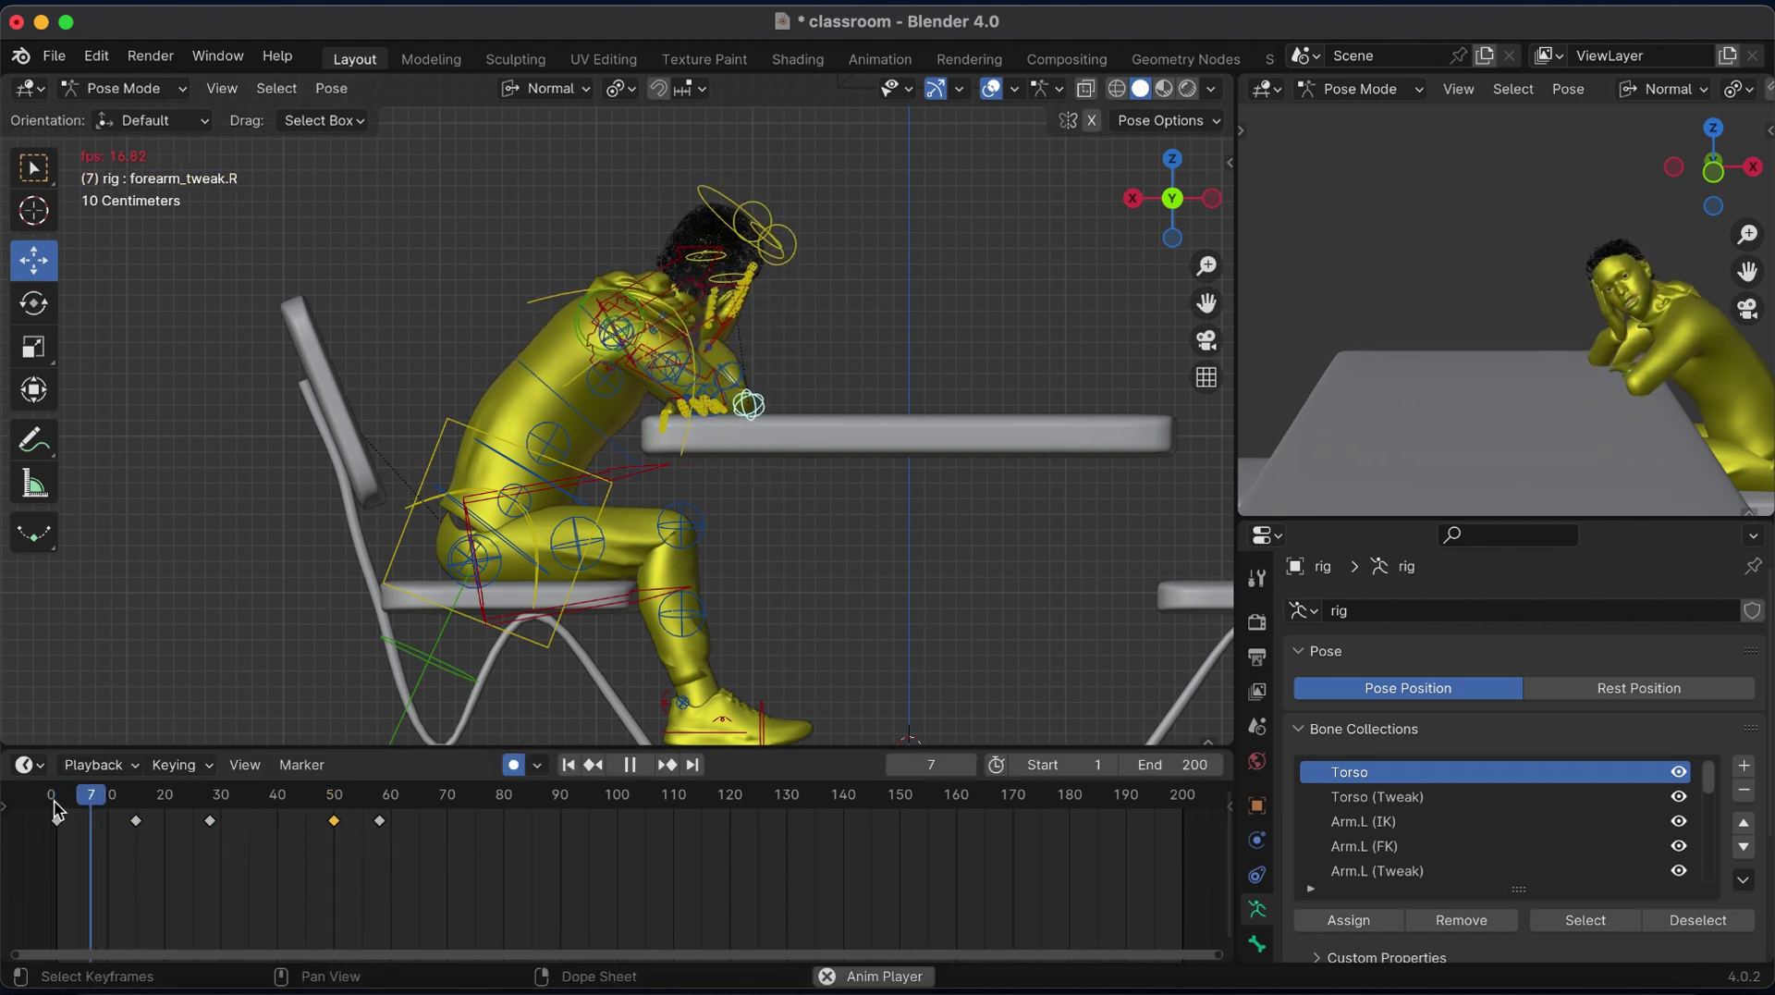
{"action": "key", "text": "space"}
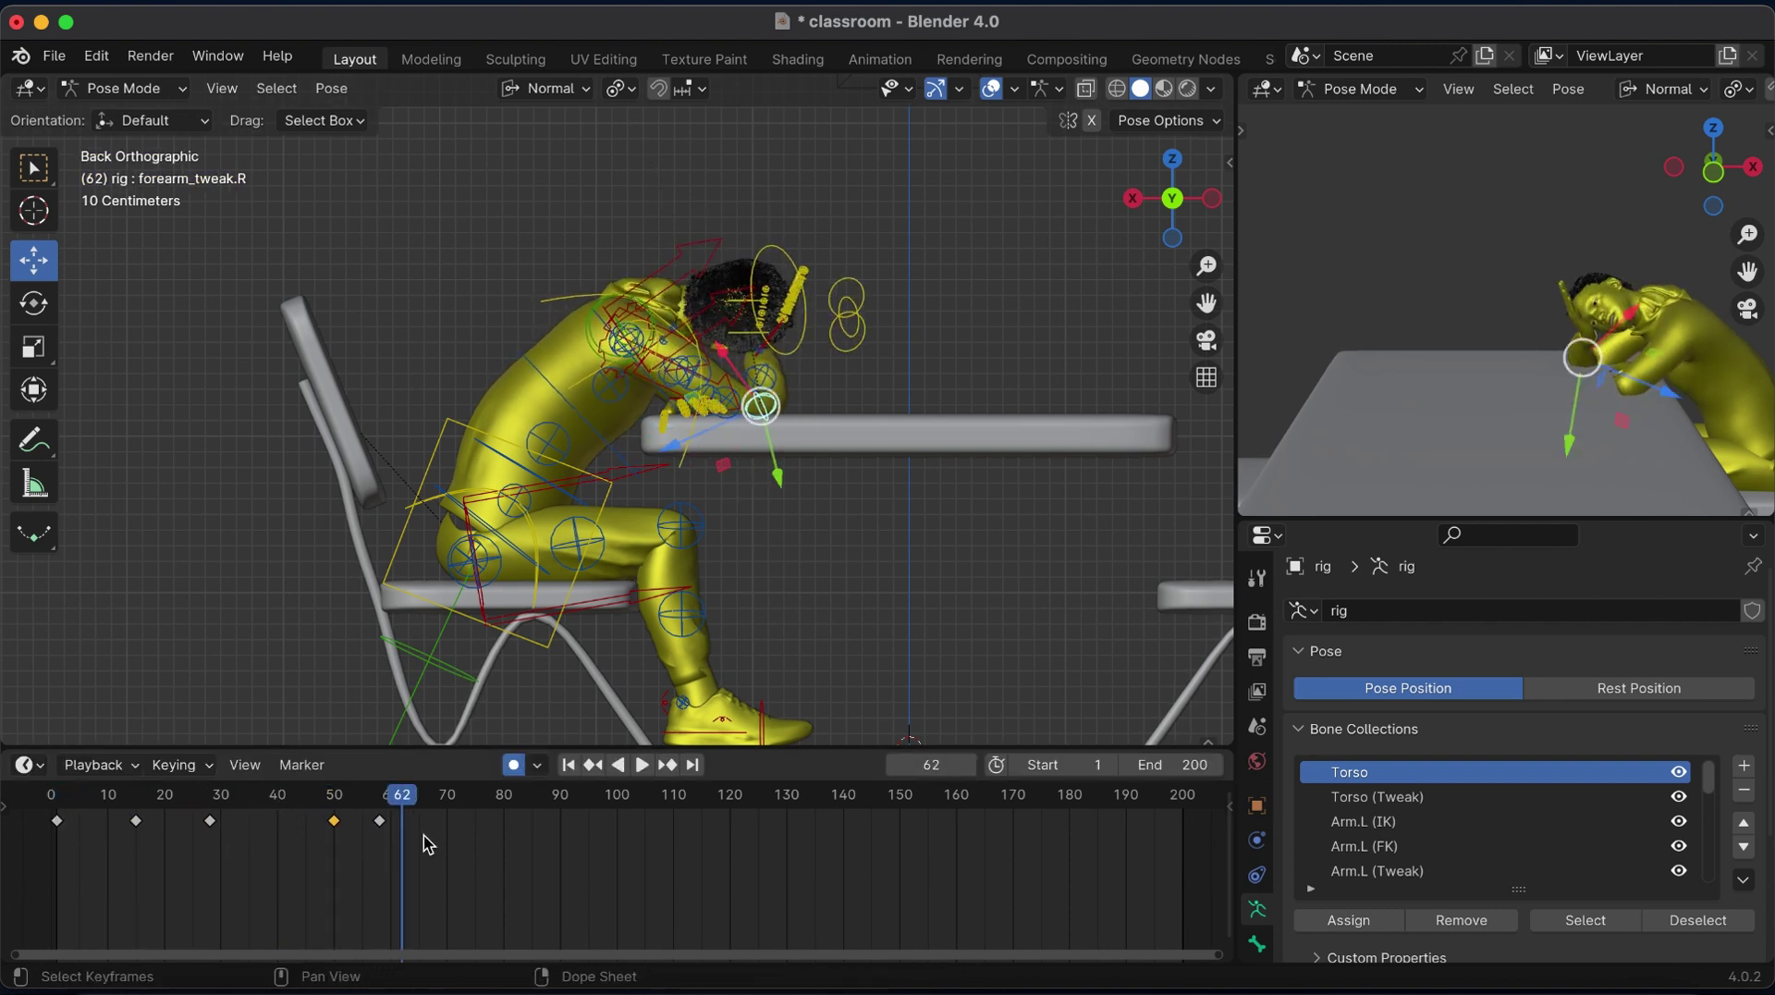
Shift all rig keyframes a few frames earlier and key the whole rig at frame 65.
{"action": "key", "text": "a"}
{"action": "key", "text": "g"}
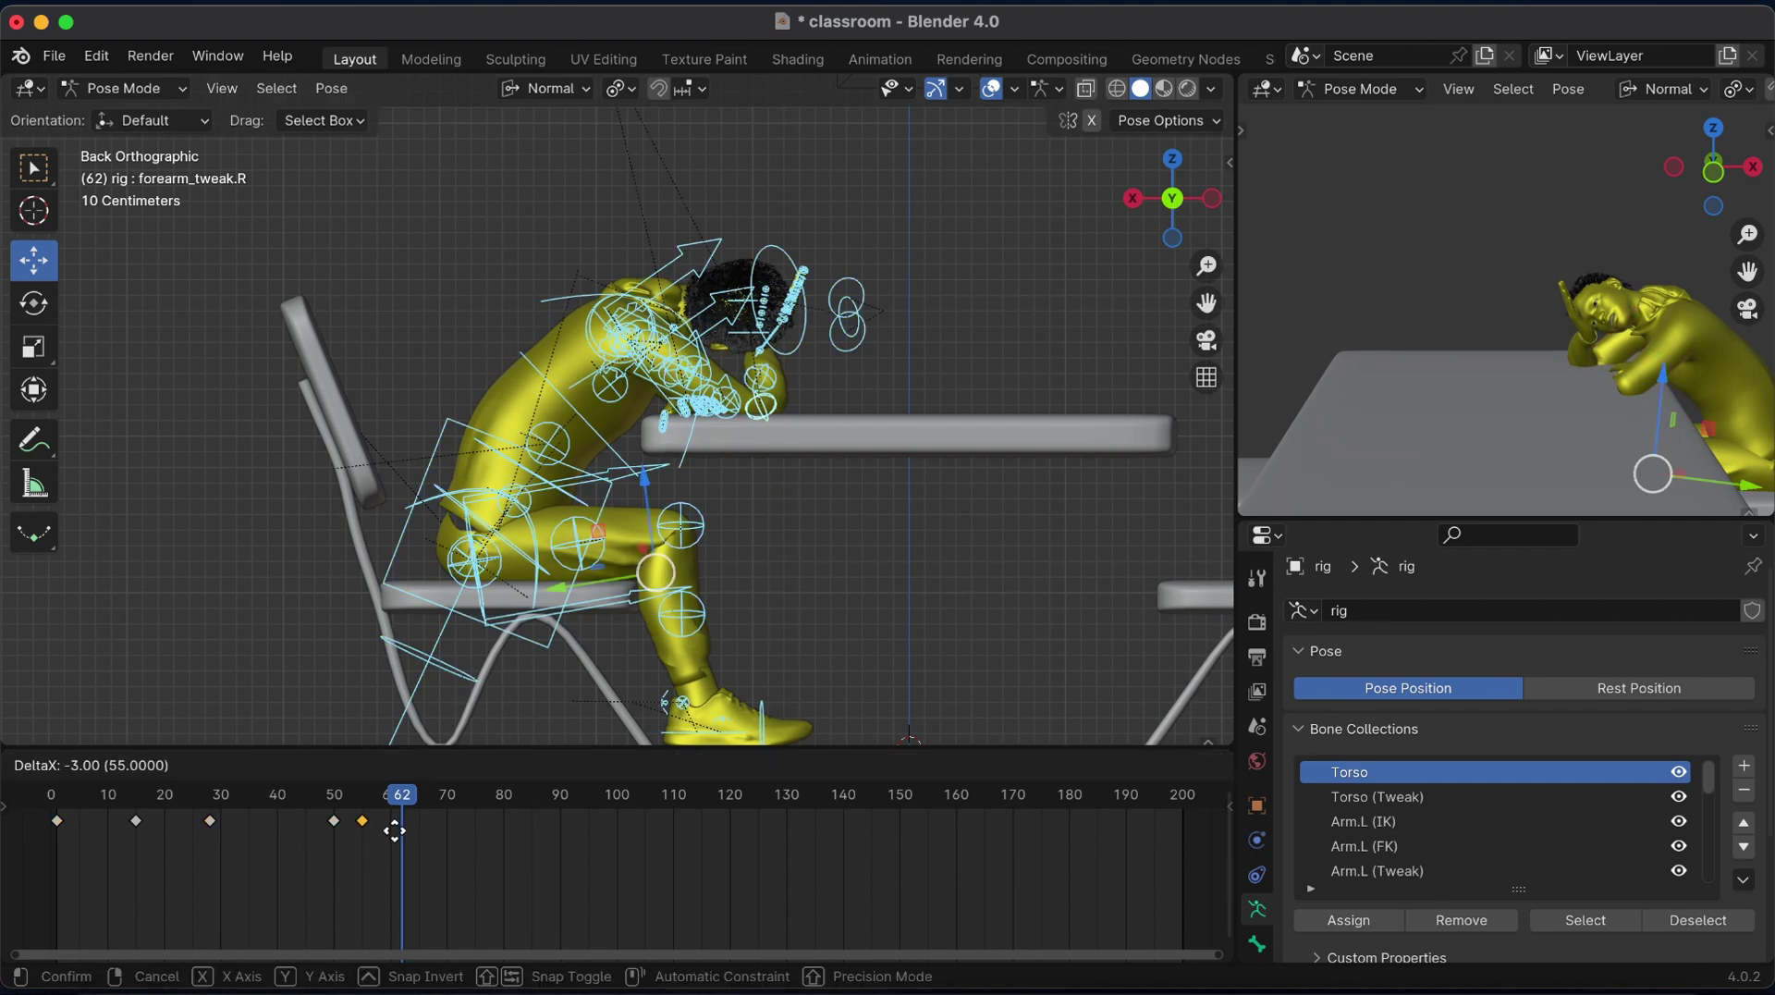
{"action": "left_click", "coordinate": [390, 828]}
{"action": "key", "text": "space"}
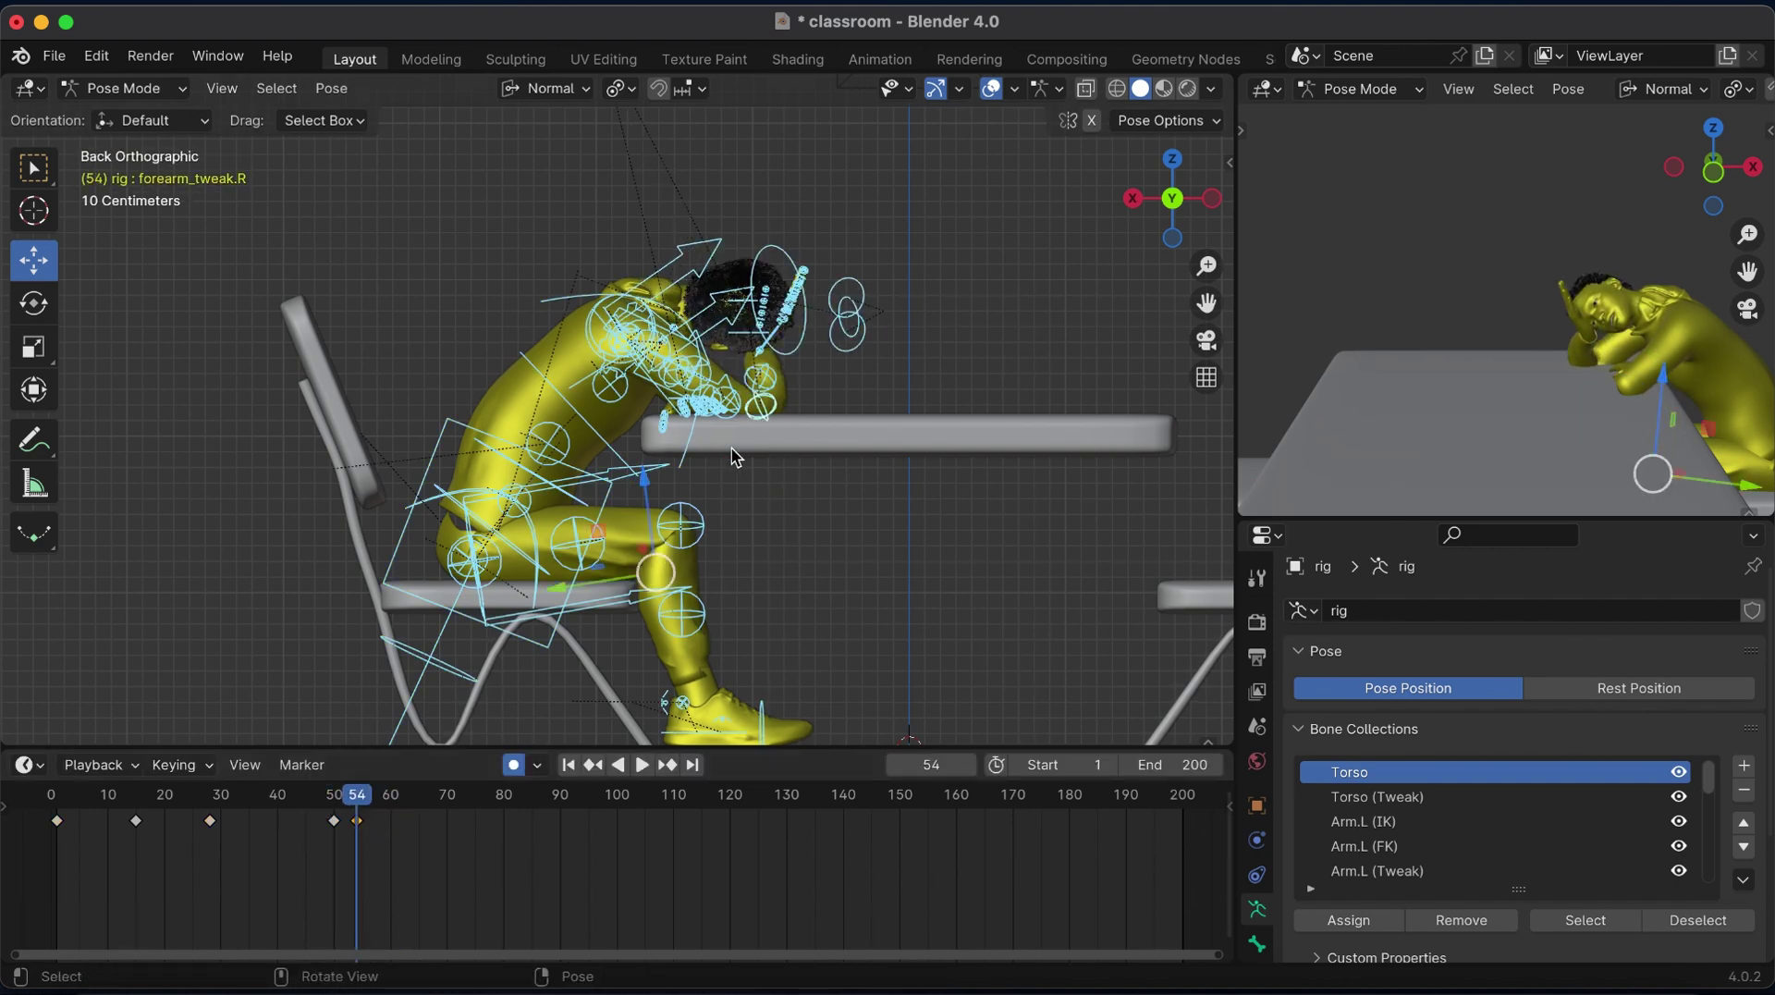
{"action": "key", "text": "i"}
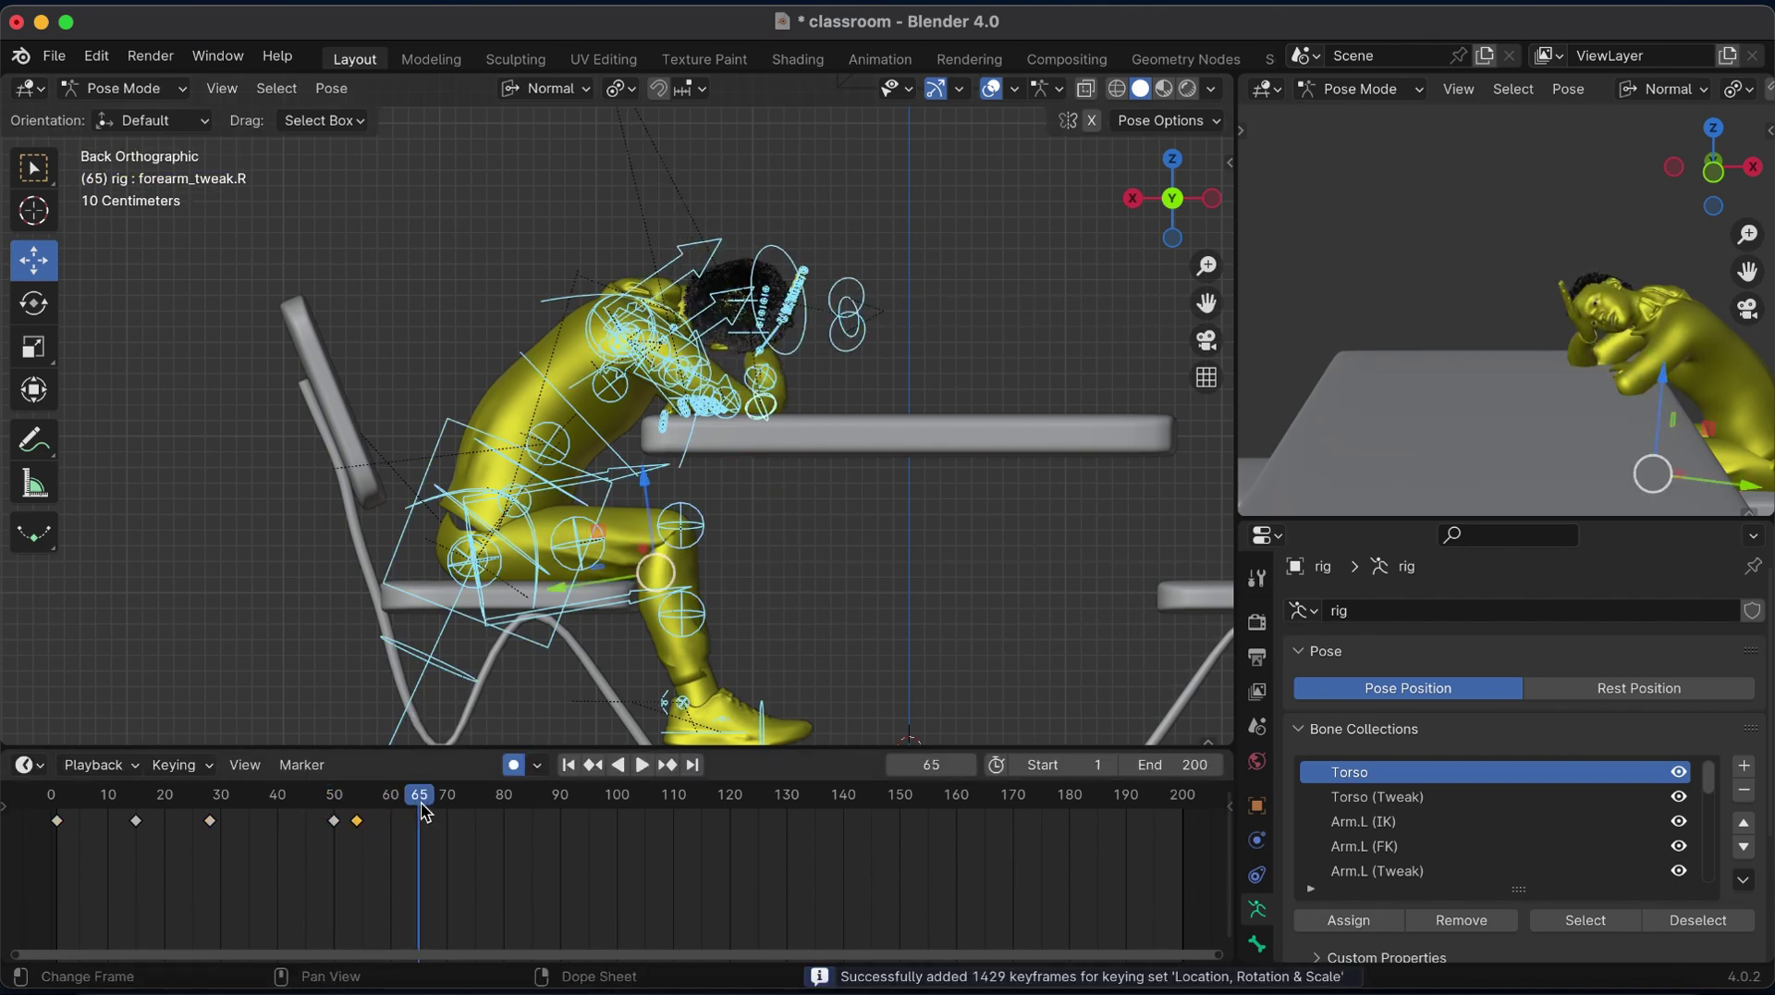
Clear the chest and head rotations with Alt+R so the character sits upright facing forward.
{"action": "left_click", "coordinate": [764, 250]}
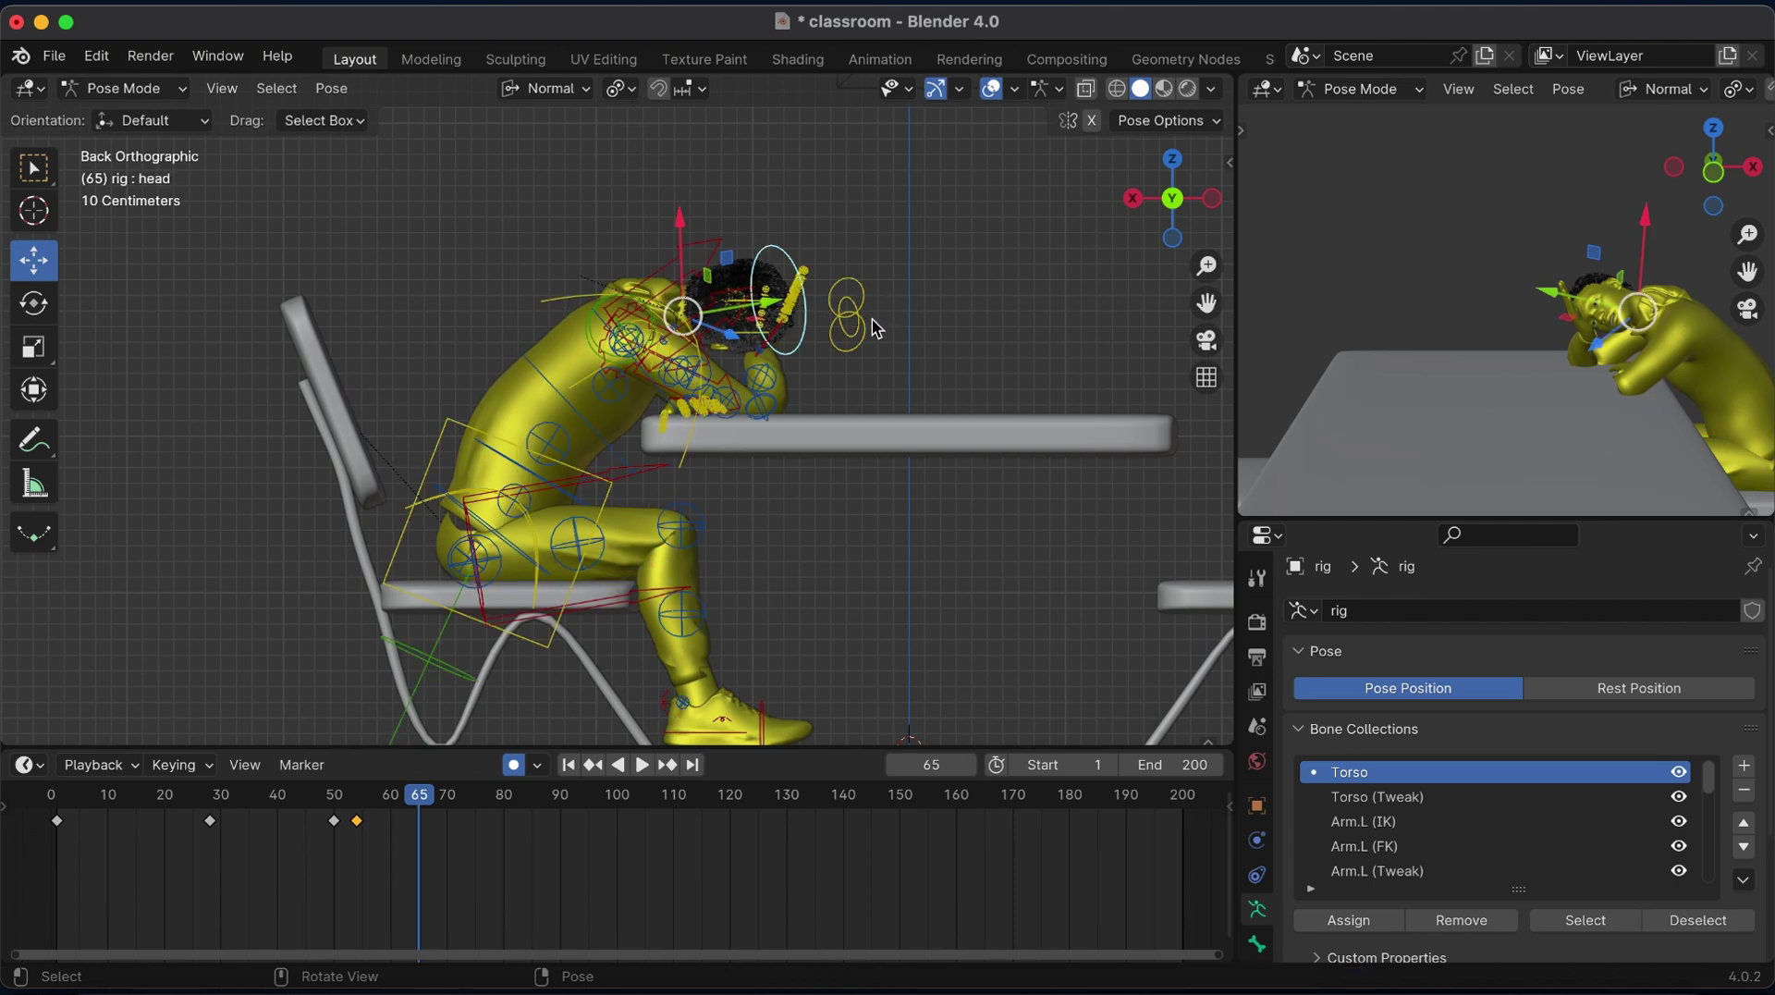
{"action": "left_click", "coordinate": [570, 405]}
{"action": "key", "text": "a"}
{"action": "left_click", "coordinate": [606, 421]}
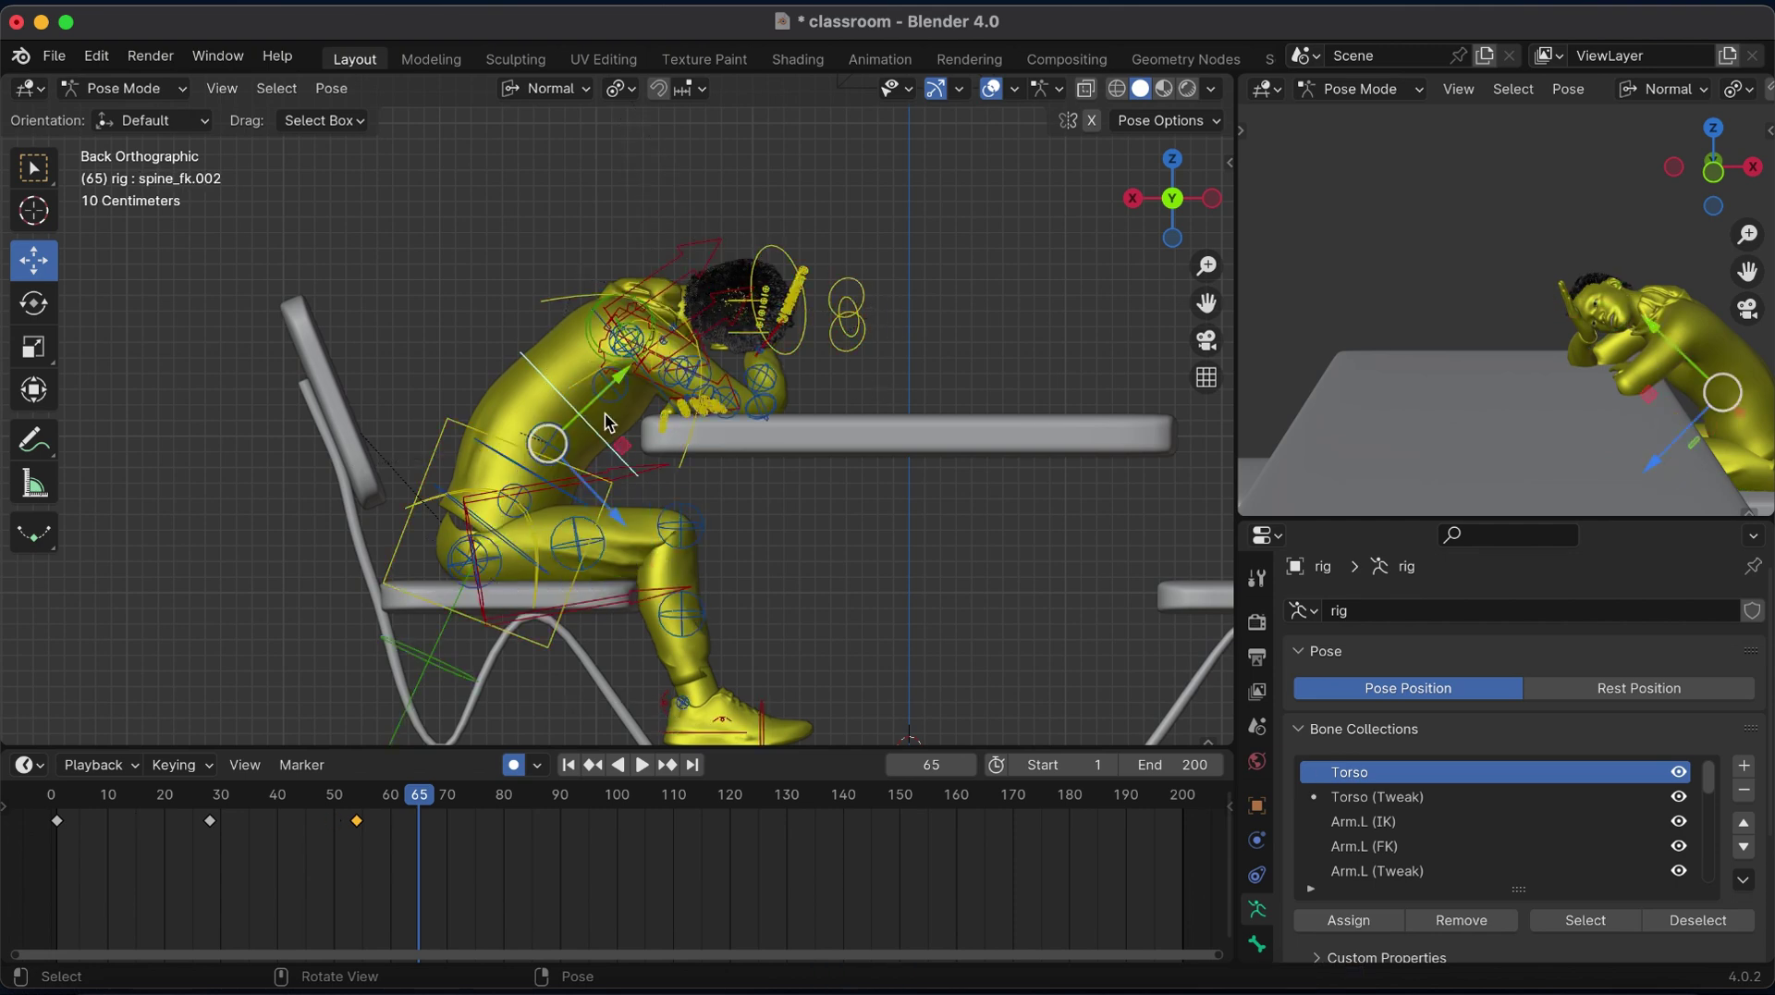
{"action": "key", "text": "alt+r"}
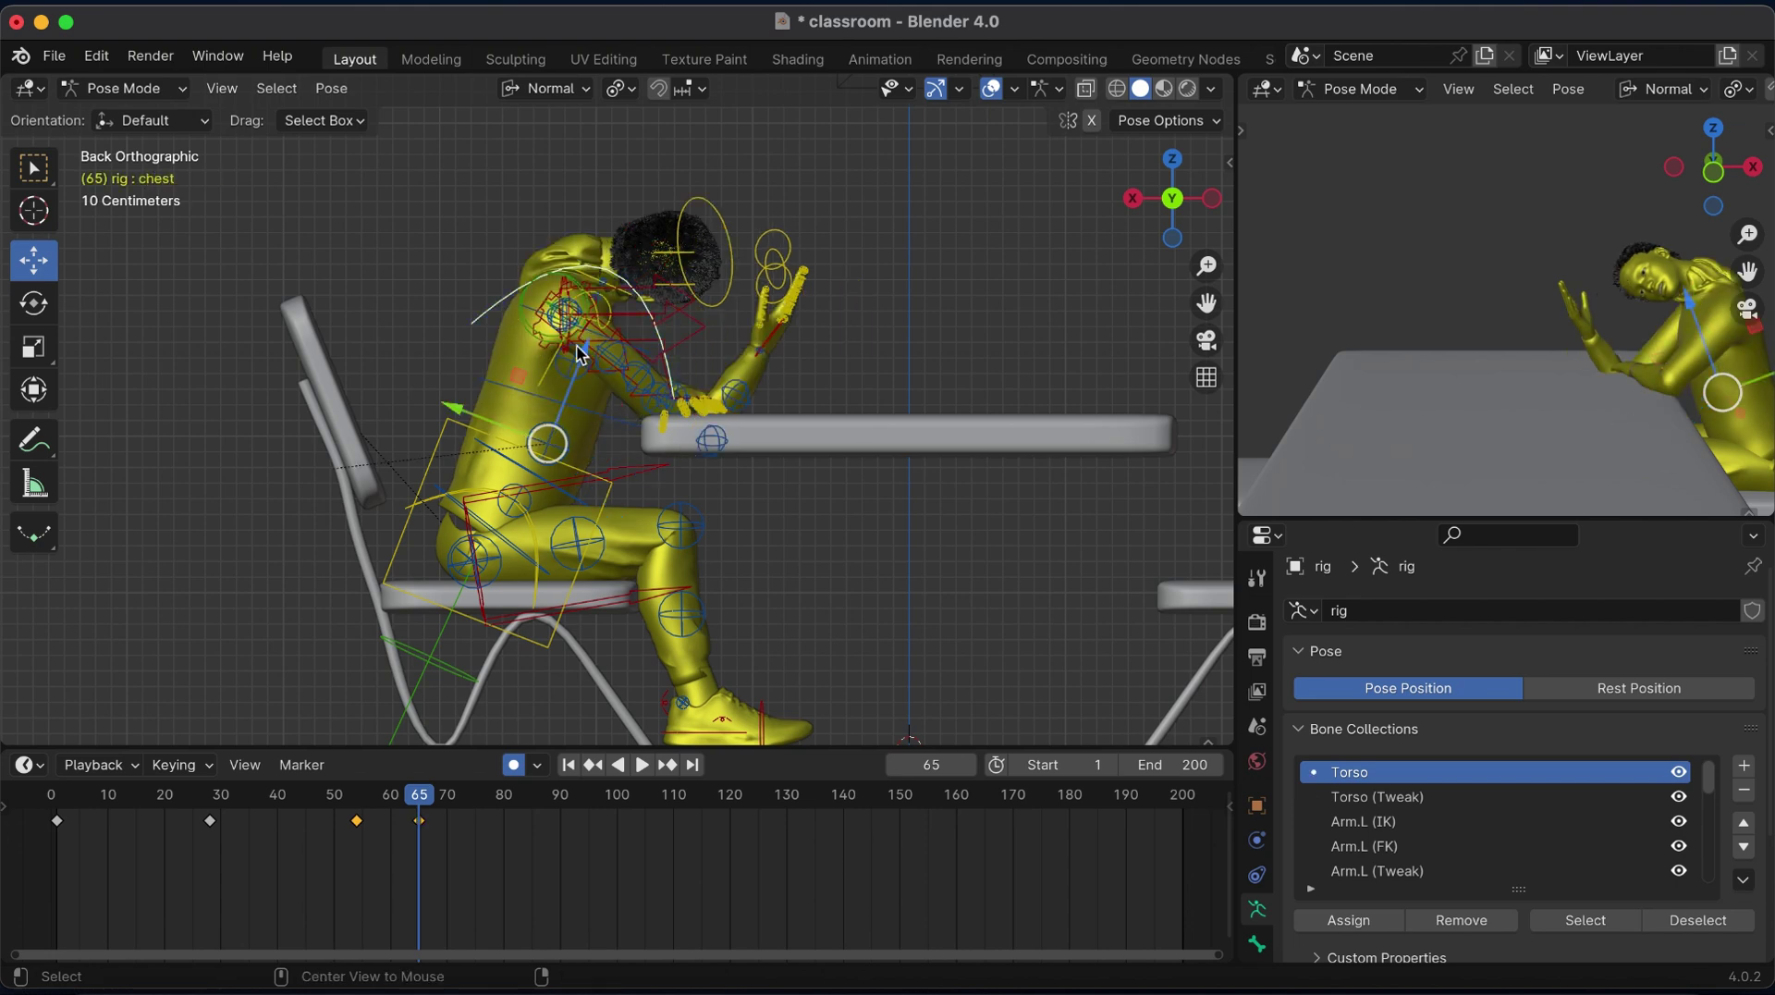
{"action": "key", "text": "alt+r"}
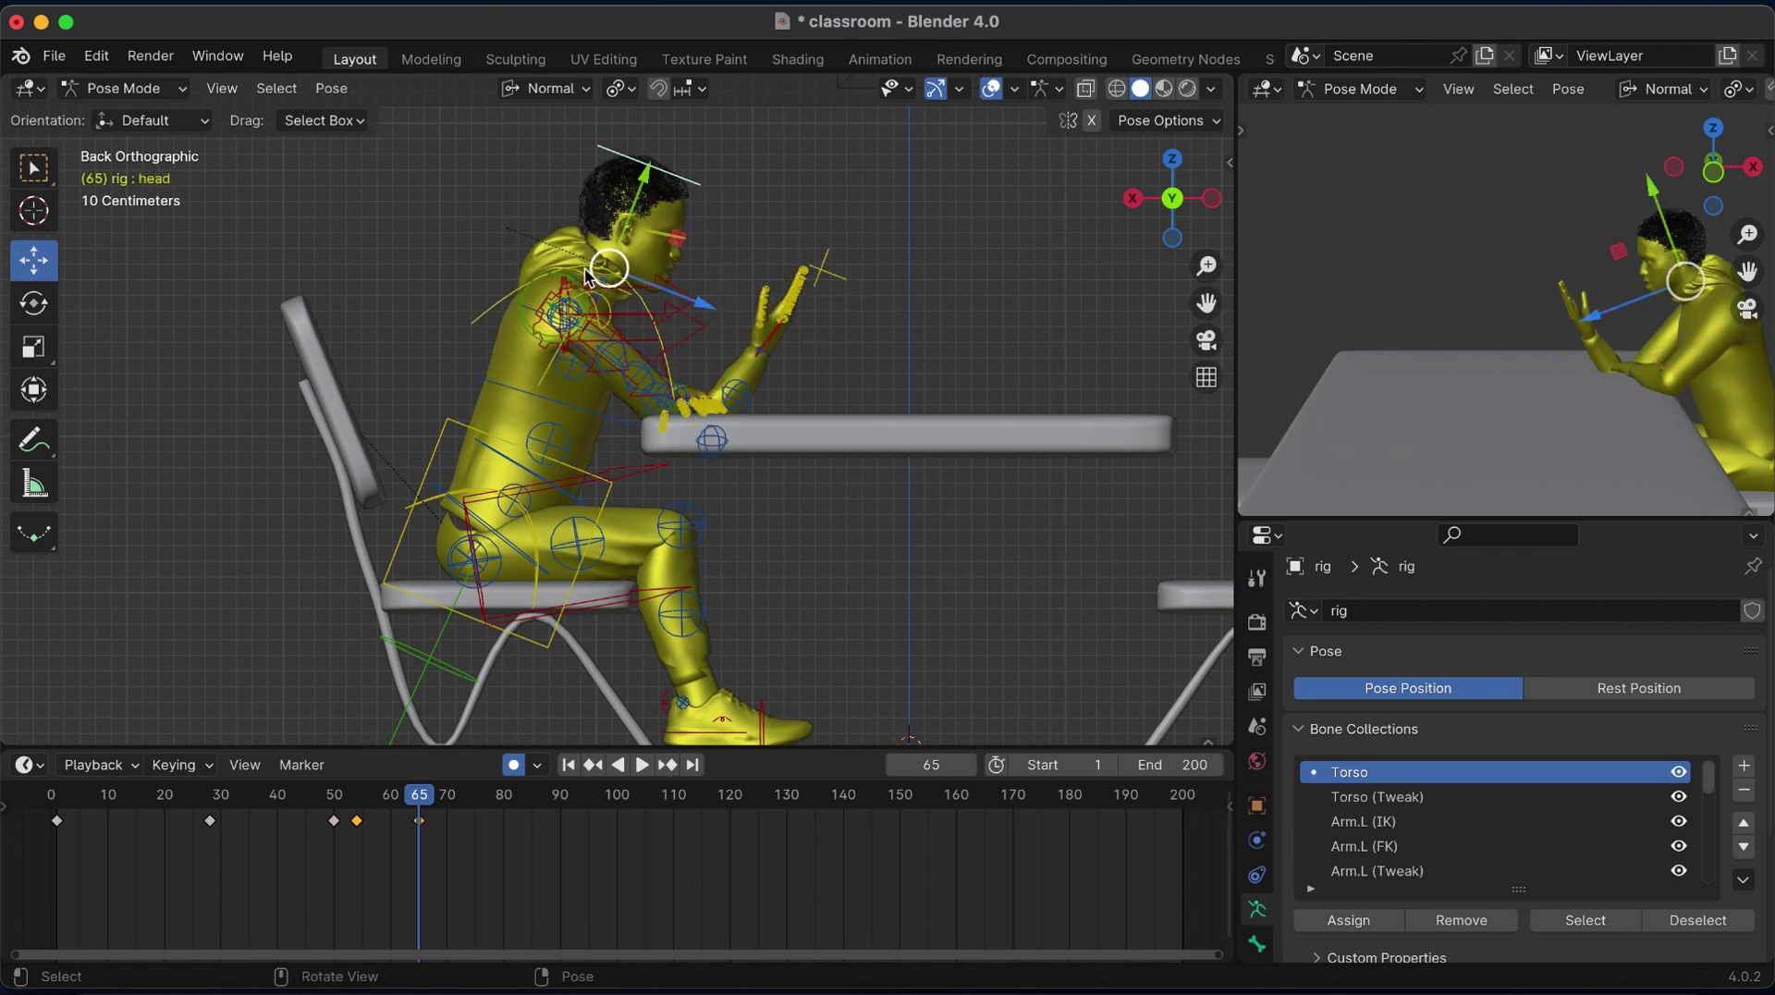
Raise the right hand IK control up in front of the character's face.
{"action": "left_click", "coordinate": [767, 342]}
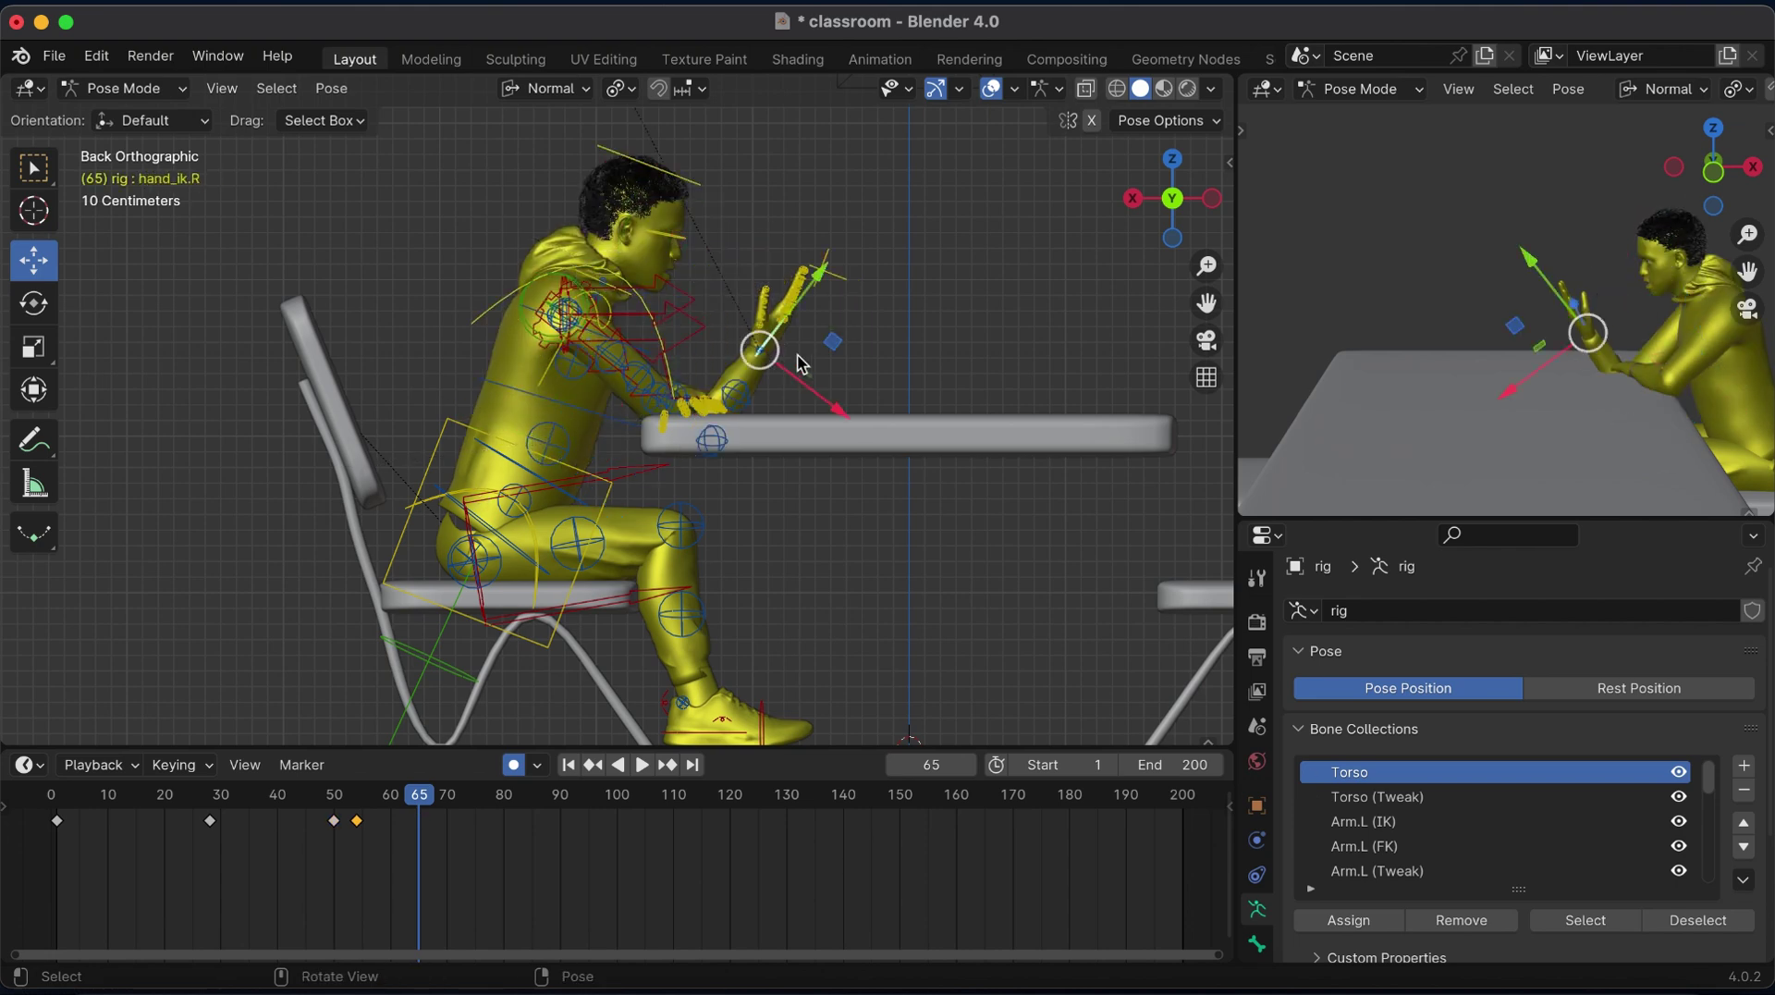
{"action": "key", "text": "g"}
{"action": "left_click", "coordinate": [788, 321]}
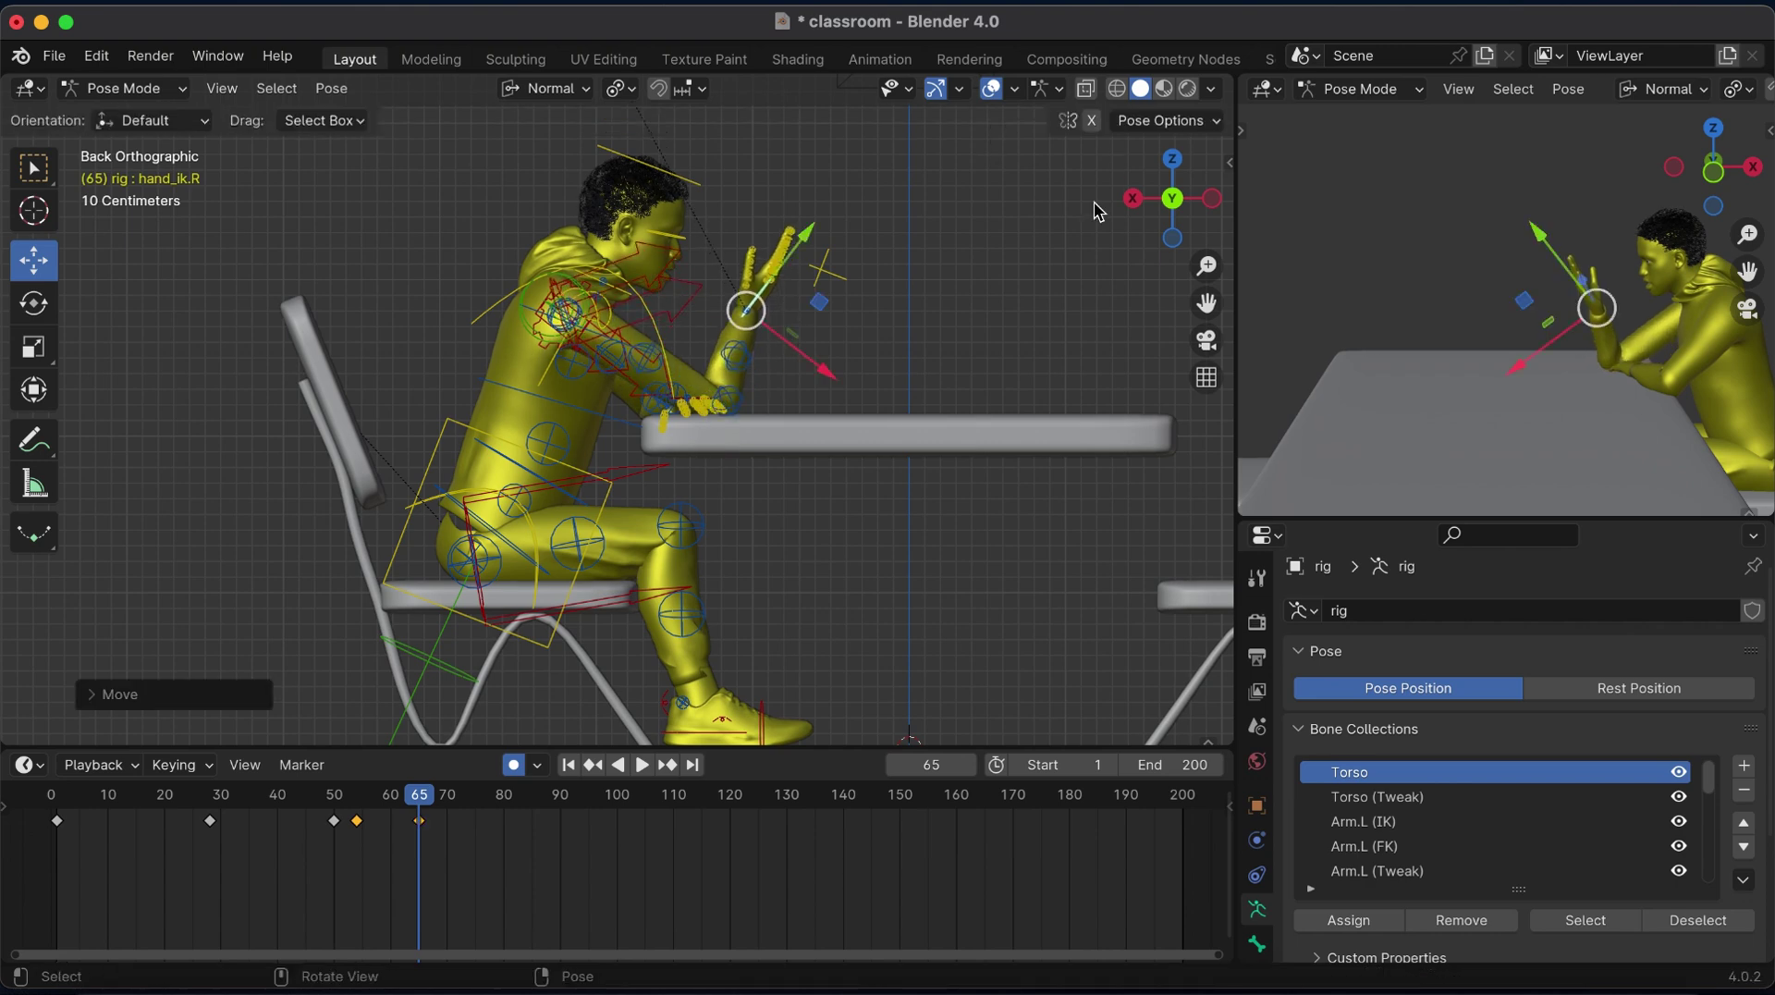
{"action": "left_click_drag", "start_coordinate": [1172, 198], "coordinate": [767, 474]}
{"action": "left_click", "coordinate": [763, 471]}
Place the left hand on the table and key the whole rig.
{"action": "key", "text": "g"}
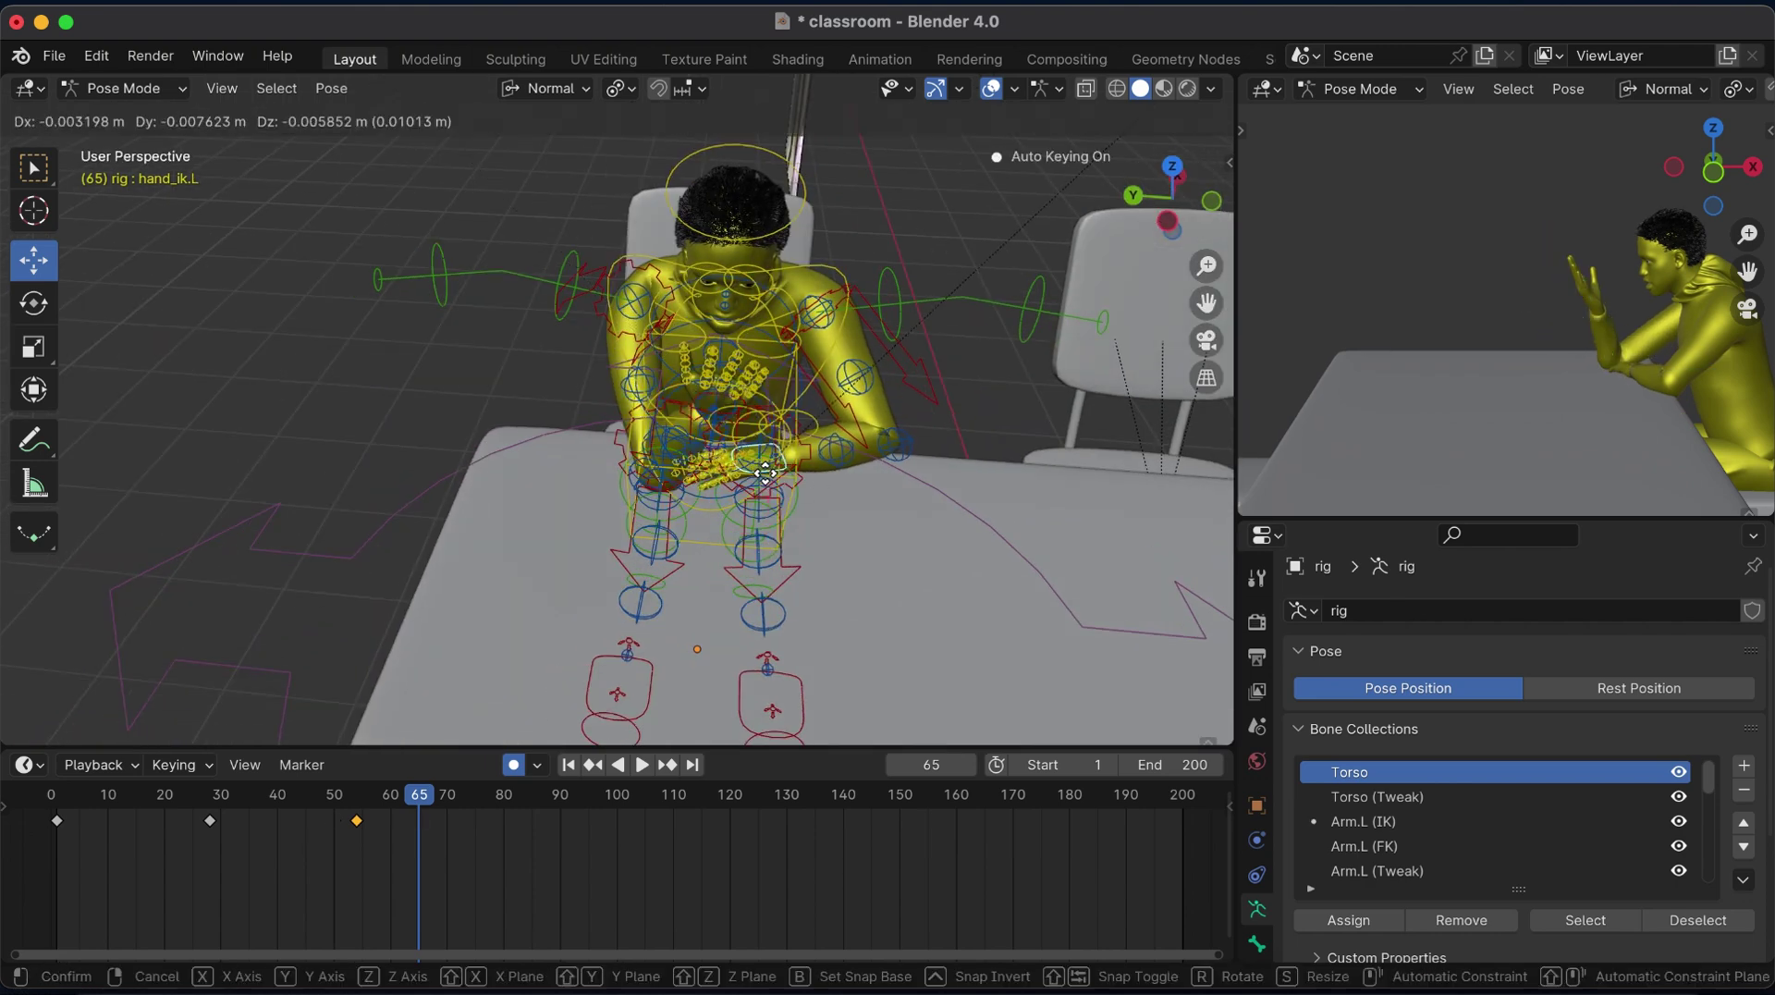
{"action": "left_click", "coordinate": [744, 490]}
{"action": "left_click", "coordinate": [234, 801]}
{"action": "key", "text": "space"}
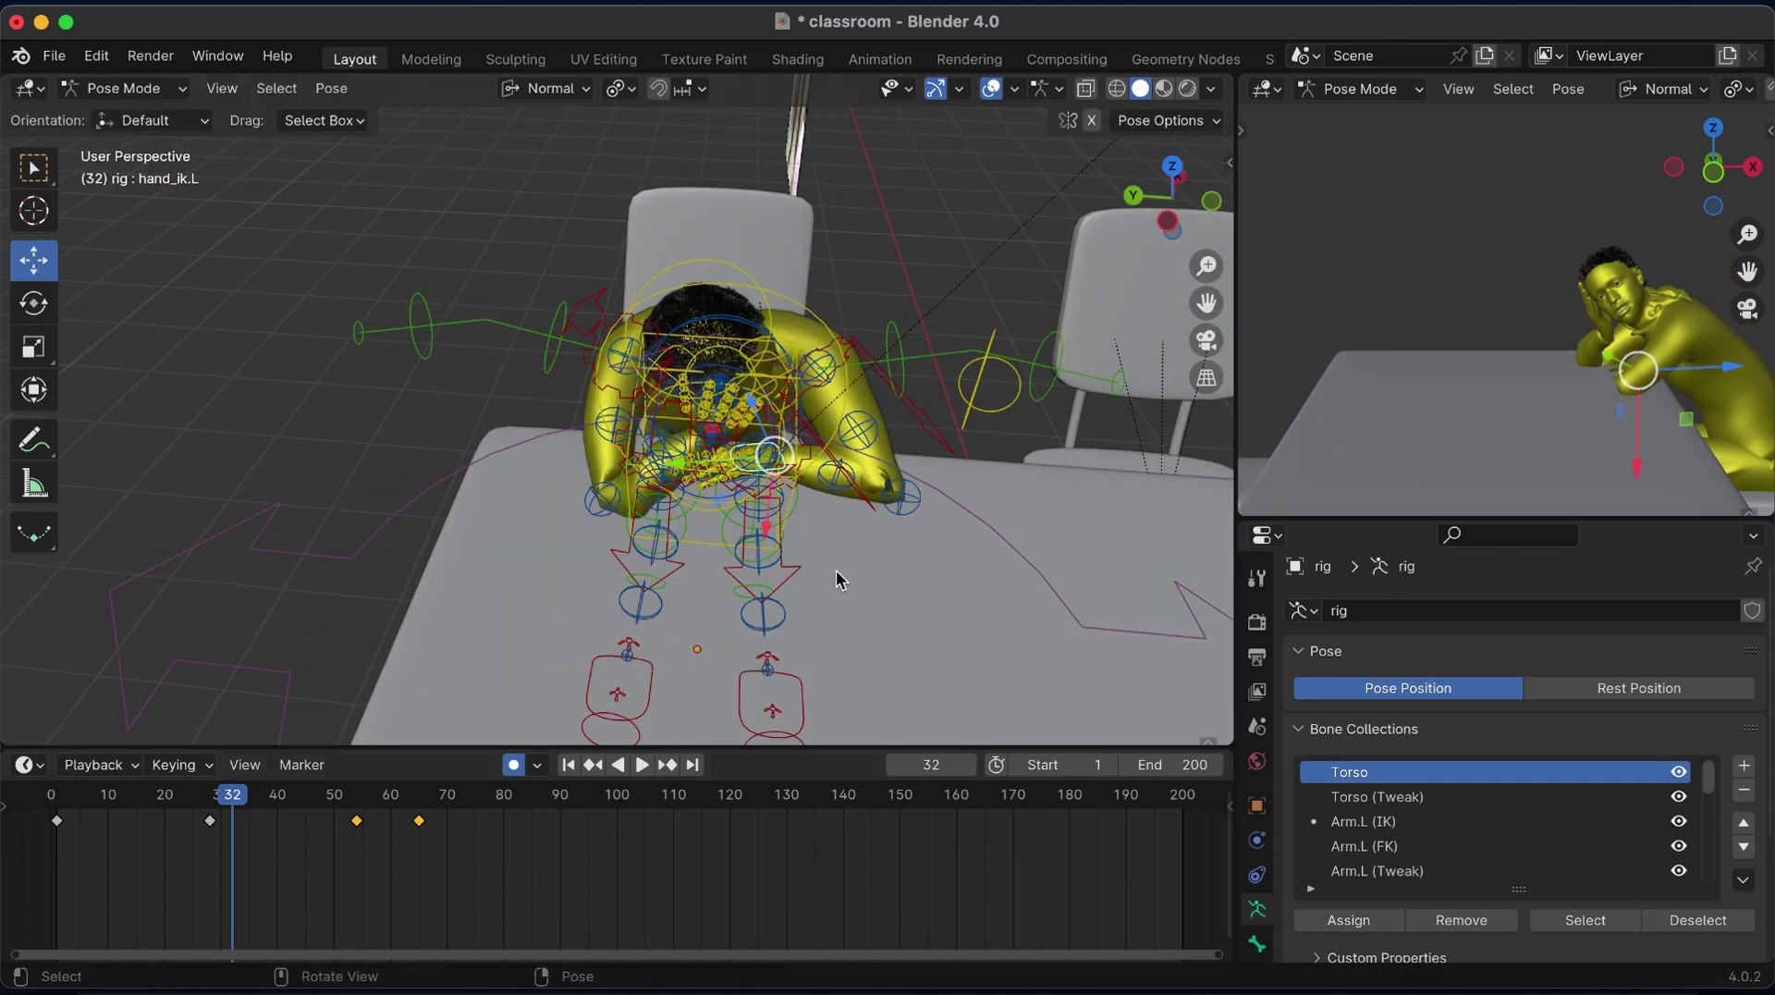
{"action": "key", "text": "space"}
{"action": "key", "text": "a"}
{"action": "key", "text": "i"}
Move the upright-pose keyframe earlier to frame 60 and replay from the start.
{"action": "key", "text": "shift+Left"}
{"action": "key", "text": "space"}
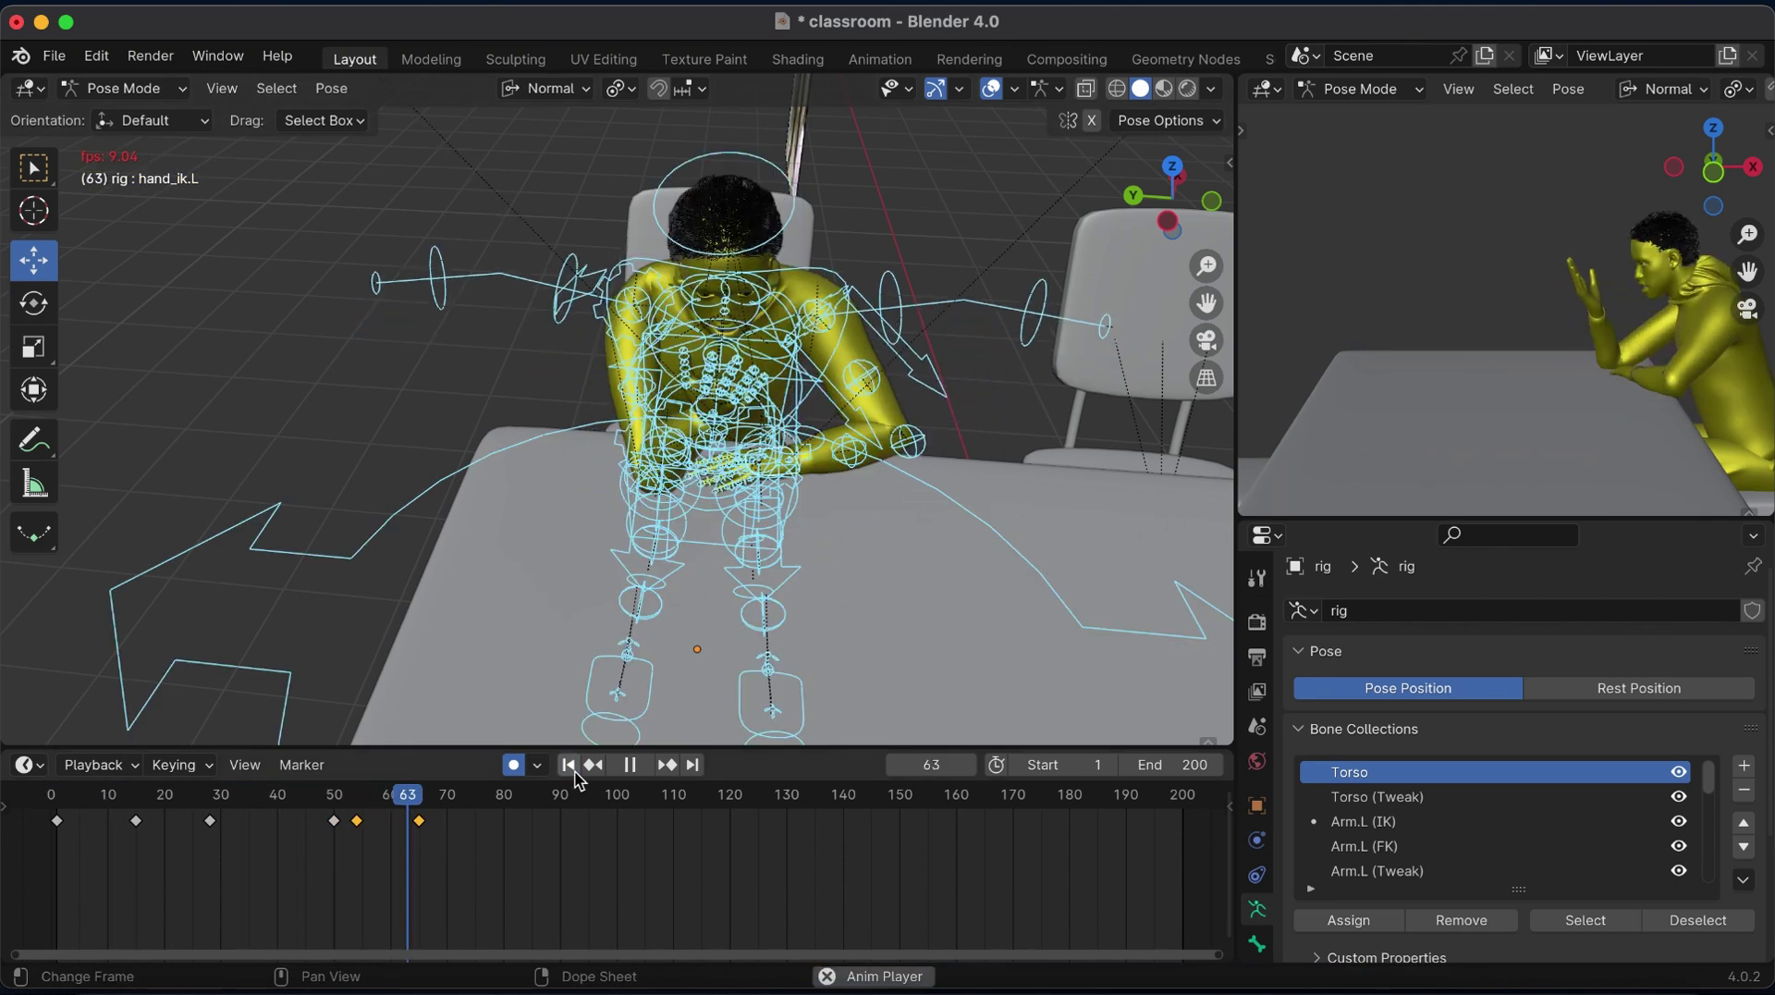
{"action": "key", "text": "space"}
{"action": "key", "text": "g"}
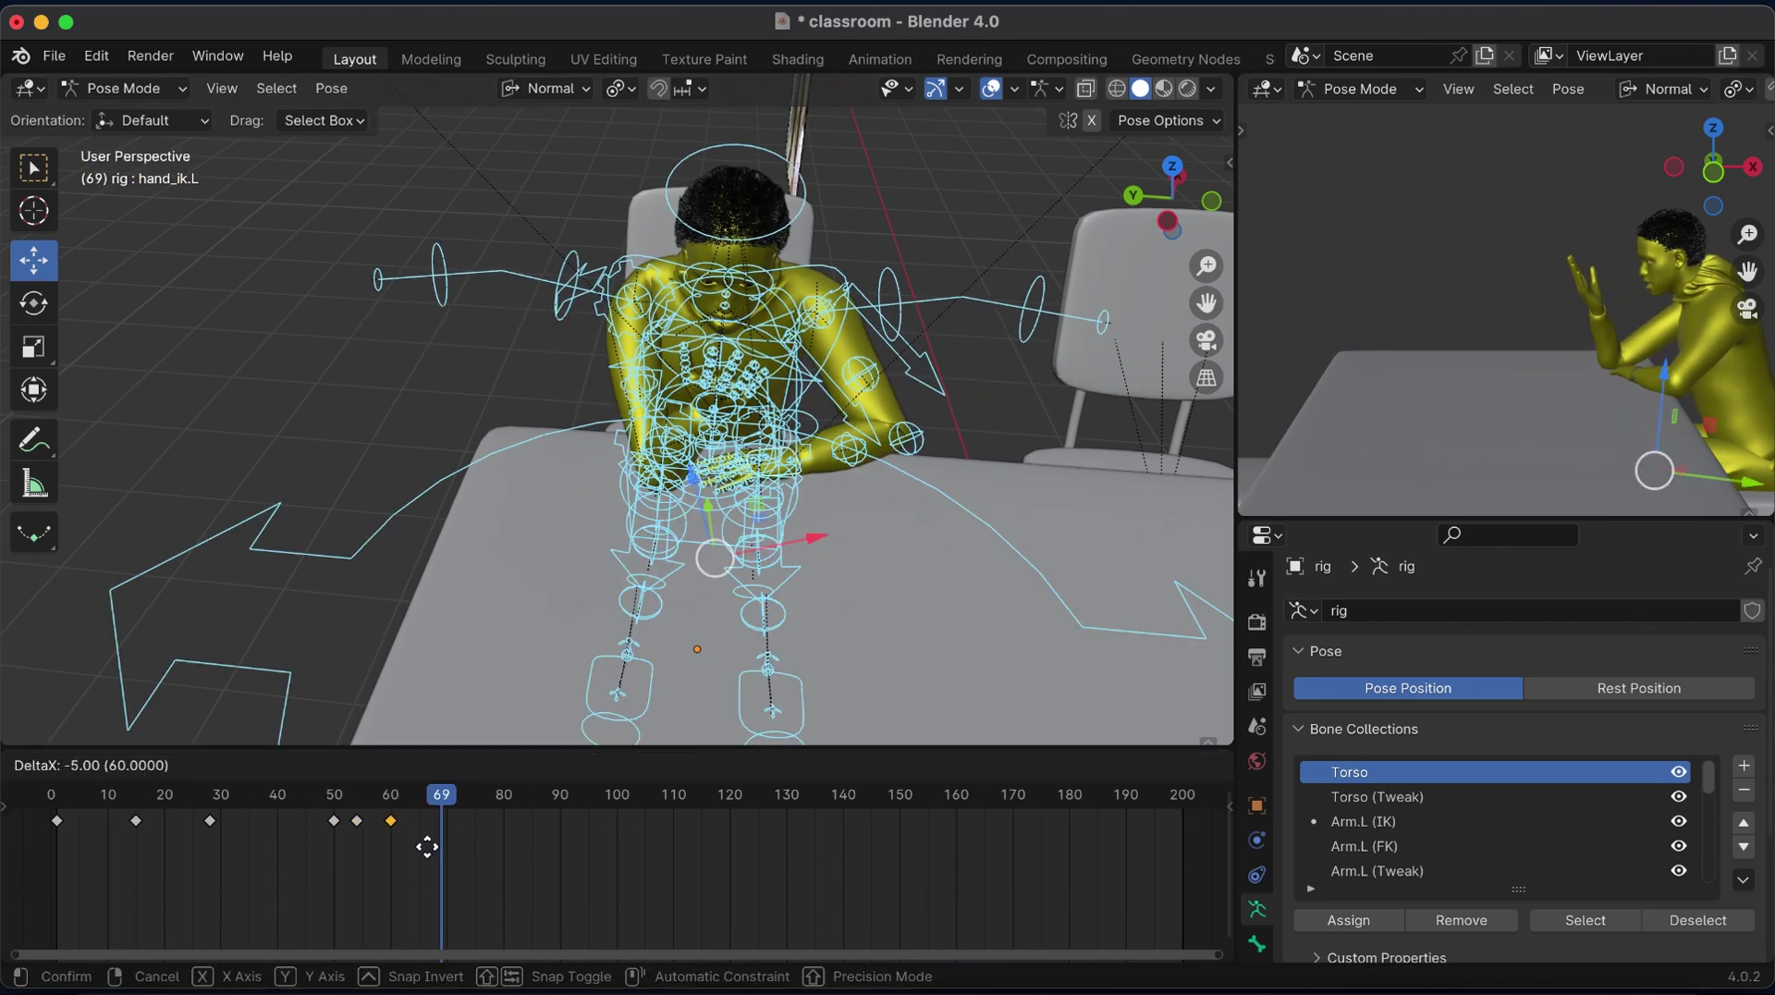
{"action": "left_click", "coordinate": [427, 846]}
{"action": "key", "text": "shift+Left"}
{"action": "key", "text": "space"}
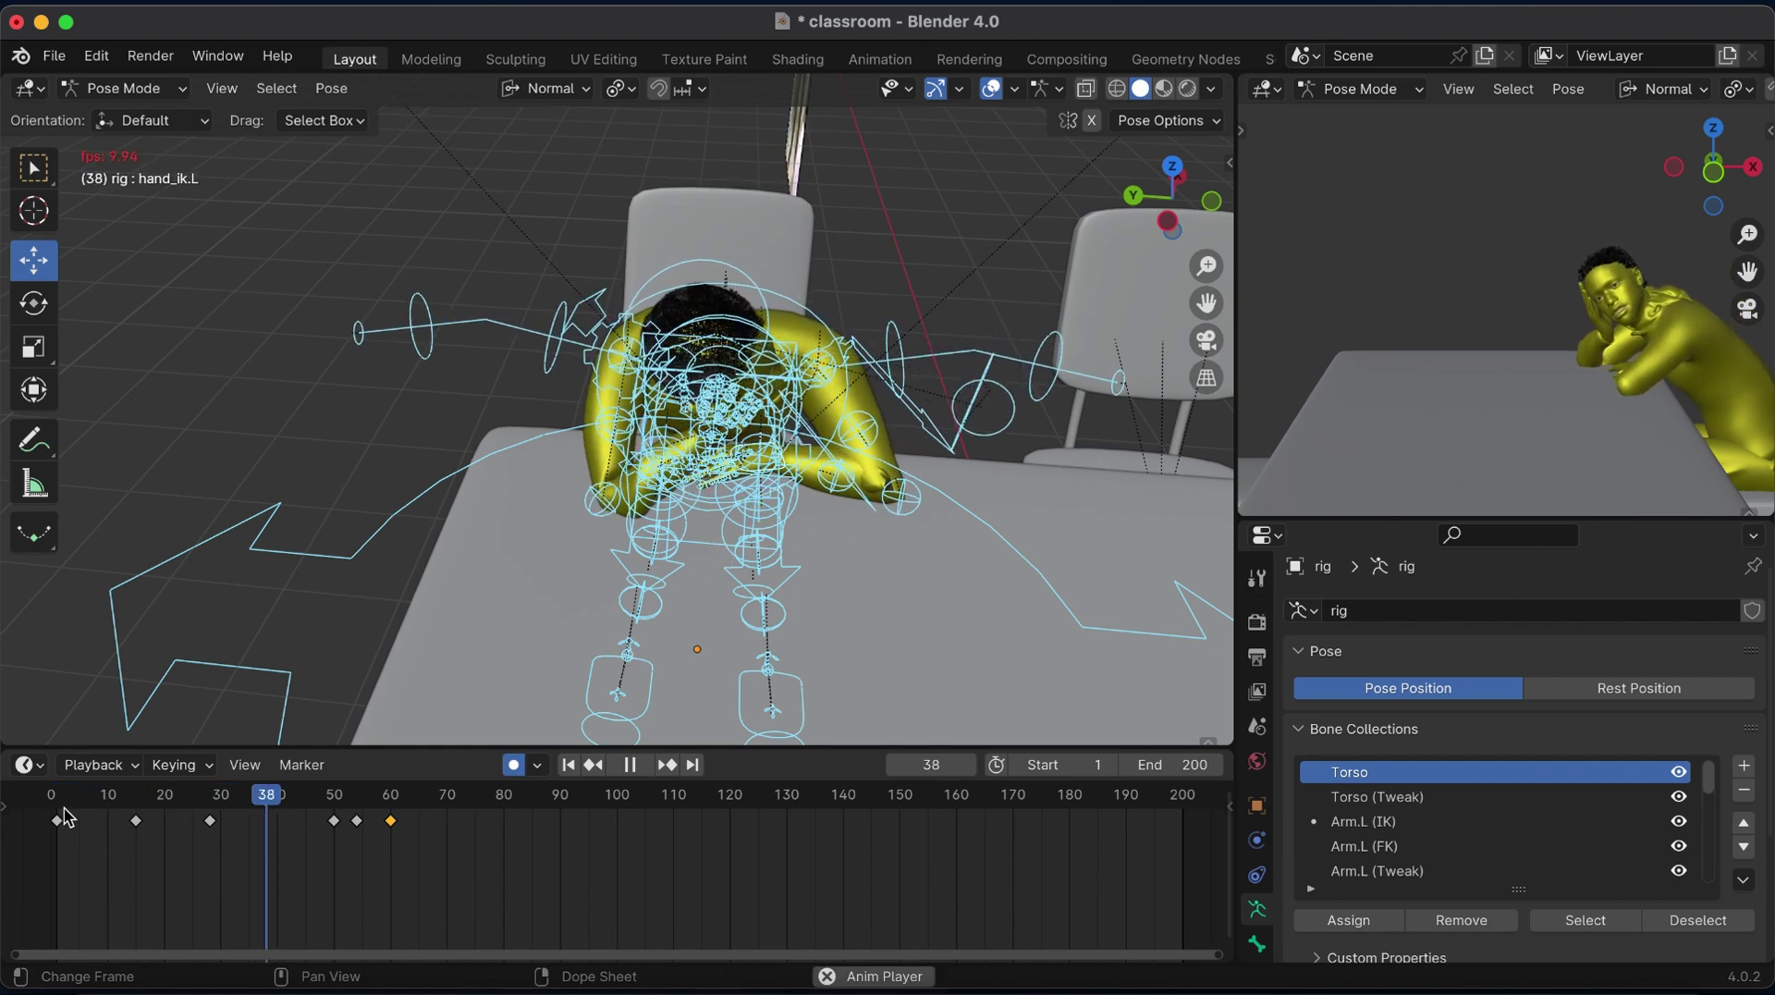
{"action": "key", "text": "space"}
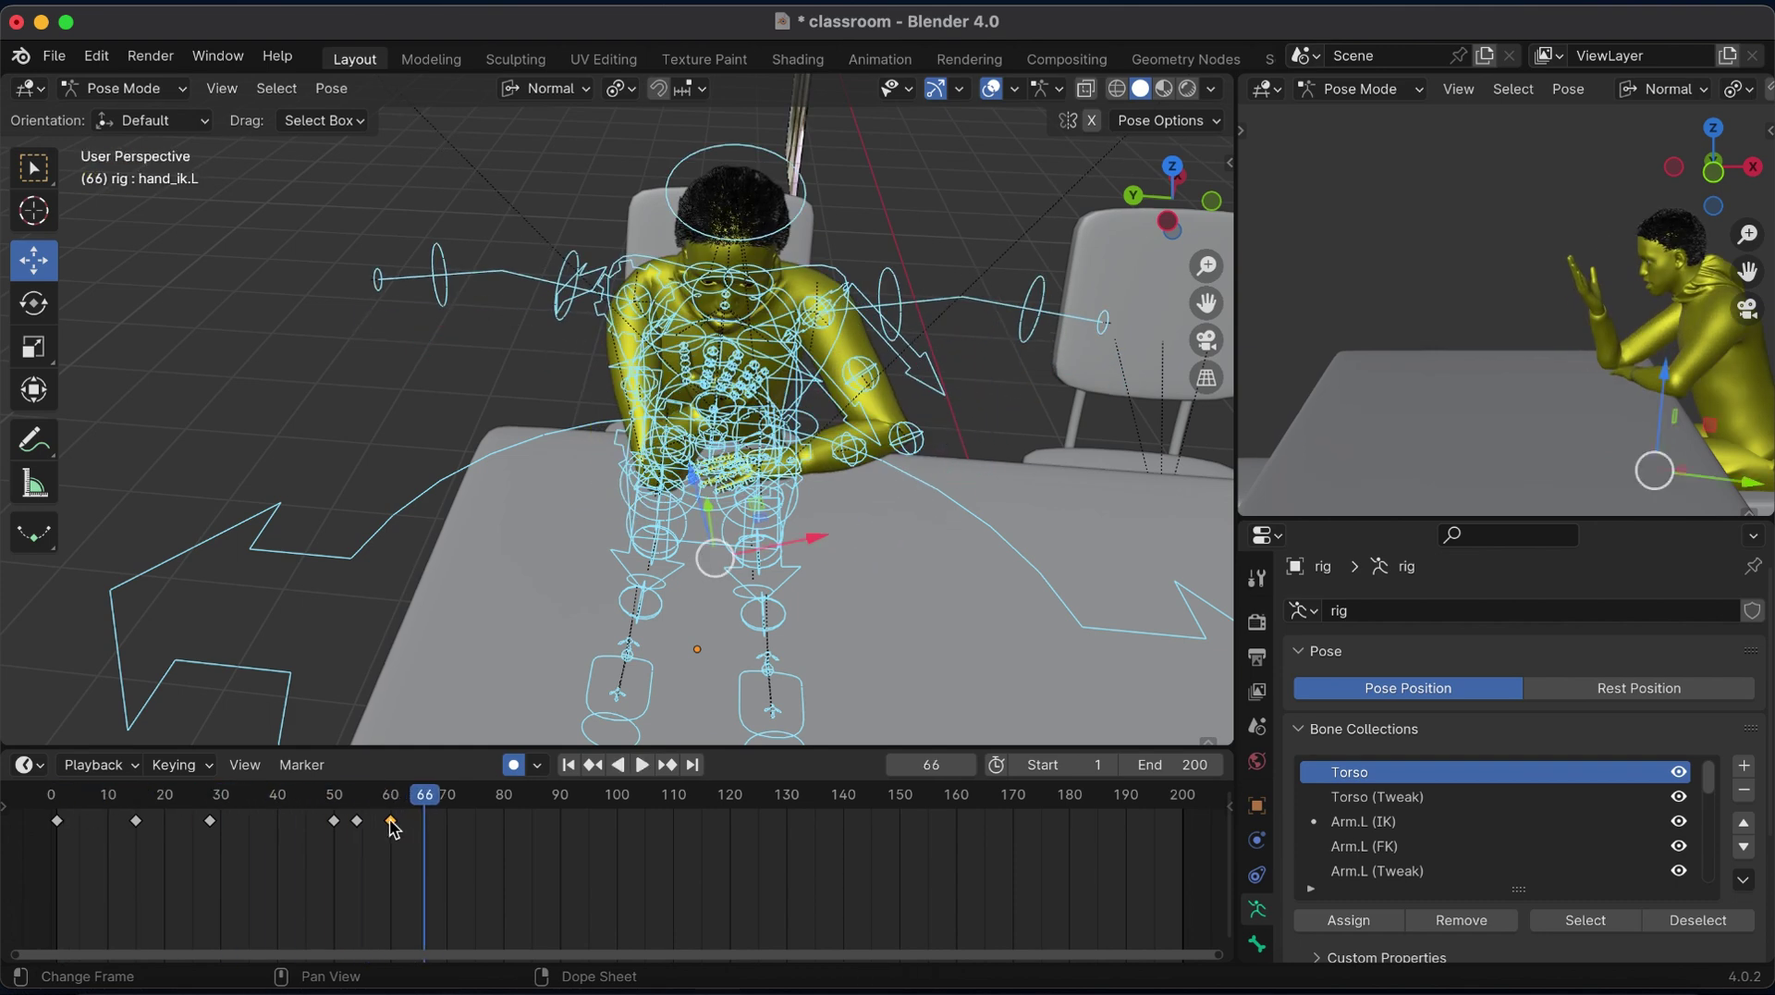
Nudge the upright-pose keyframe to frame 59 and key the whole rig there.
{"action": "key", "text": "g"}
{"action": "left_click", "coordinate": [382, 820]}
{"action": "left_click_drag", "start_coordinate": [332, 795], "coordinate": [413, 795]}
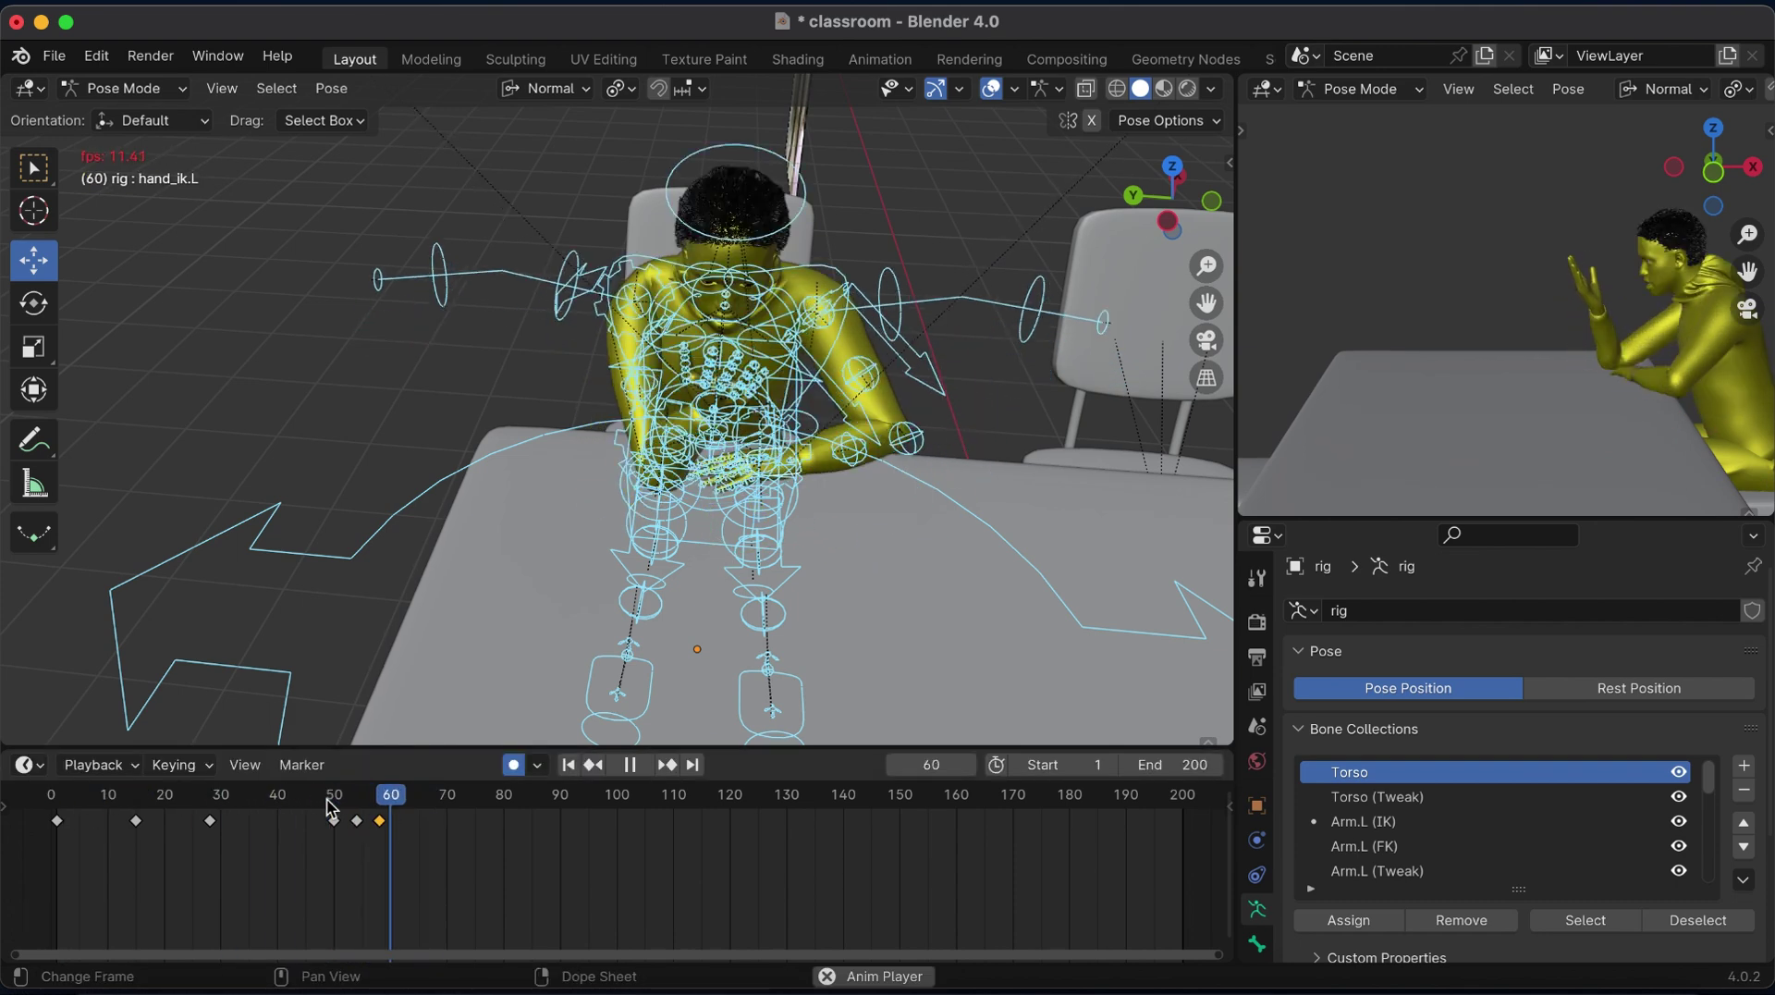
{"action": "key", "text": "g"}
{"action": "left_click", "coordinate": [393, 823]}
{"action": "key", "text": "space"}
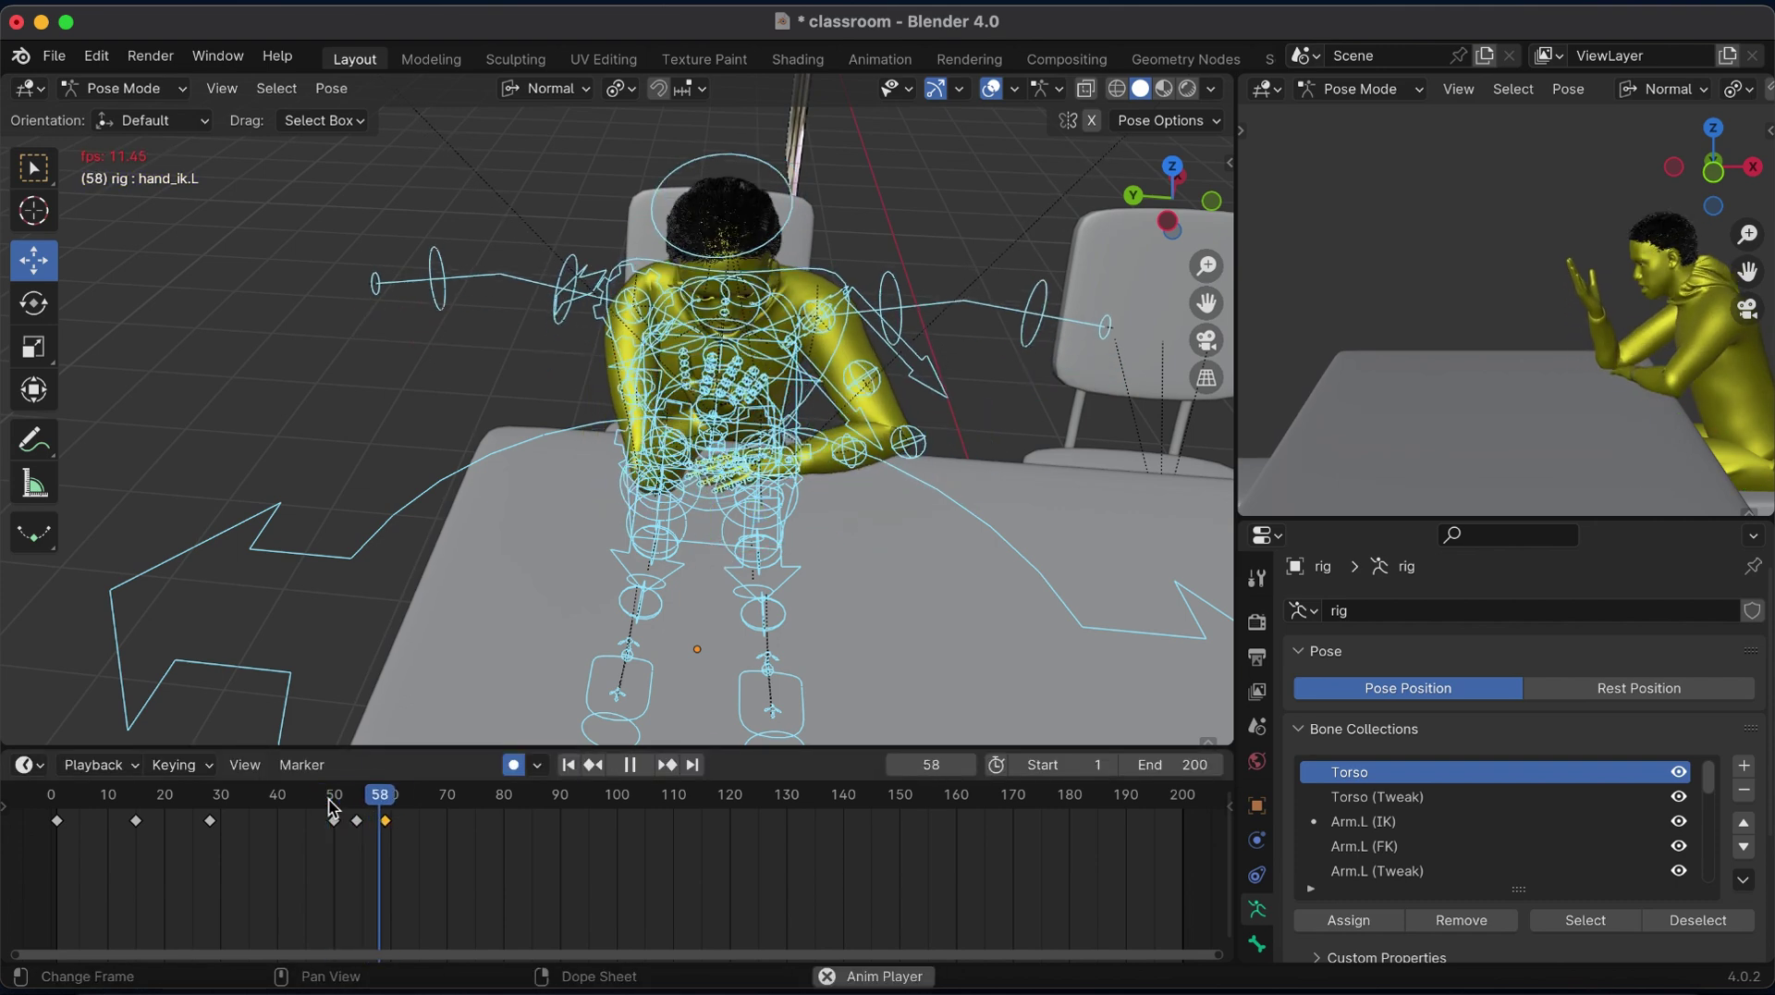
{"action": "key", "text": "space"}
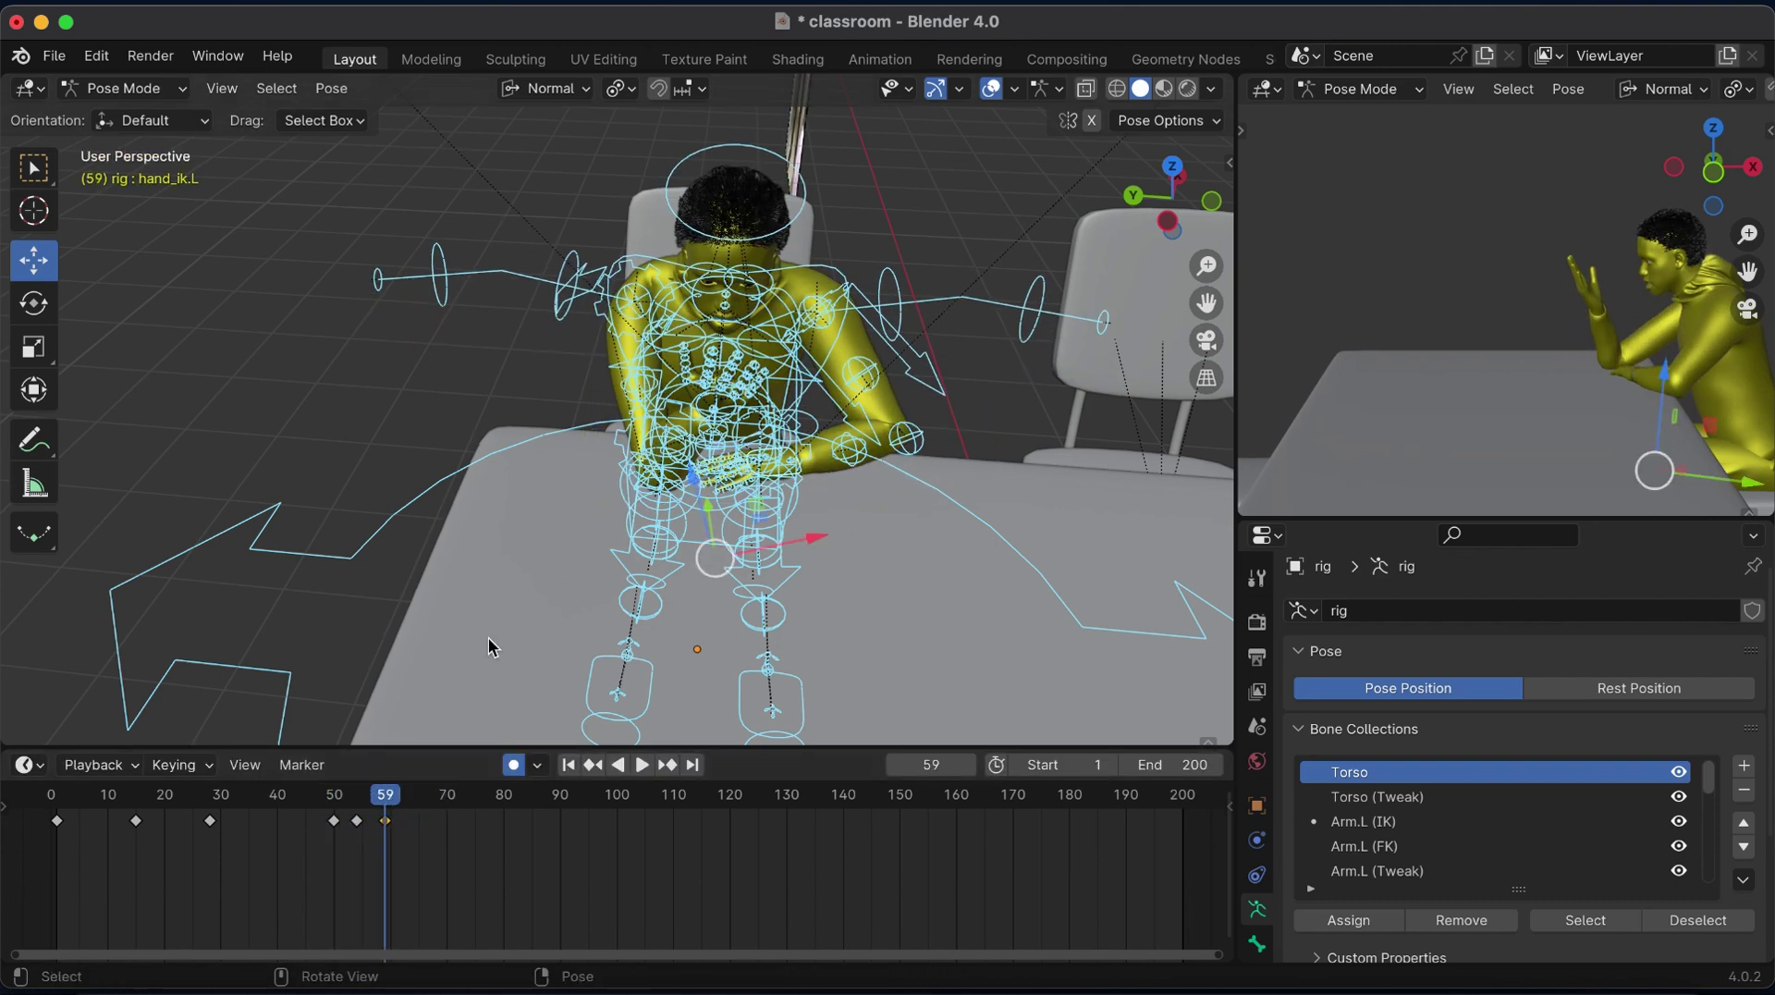
{"action": "key", "text": "i"}
{"action": "key", "text": "space"}
{"action": "key", "text": "space"}
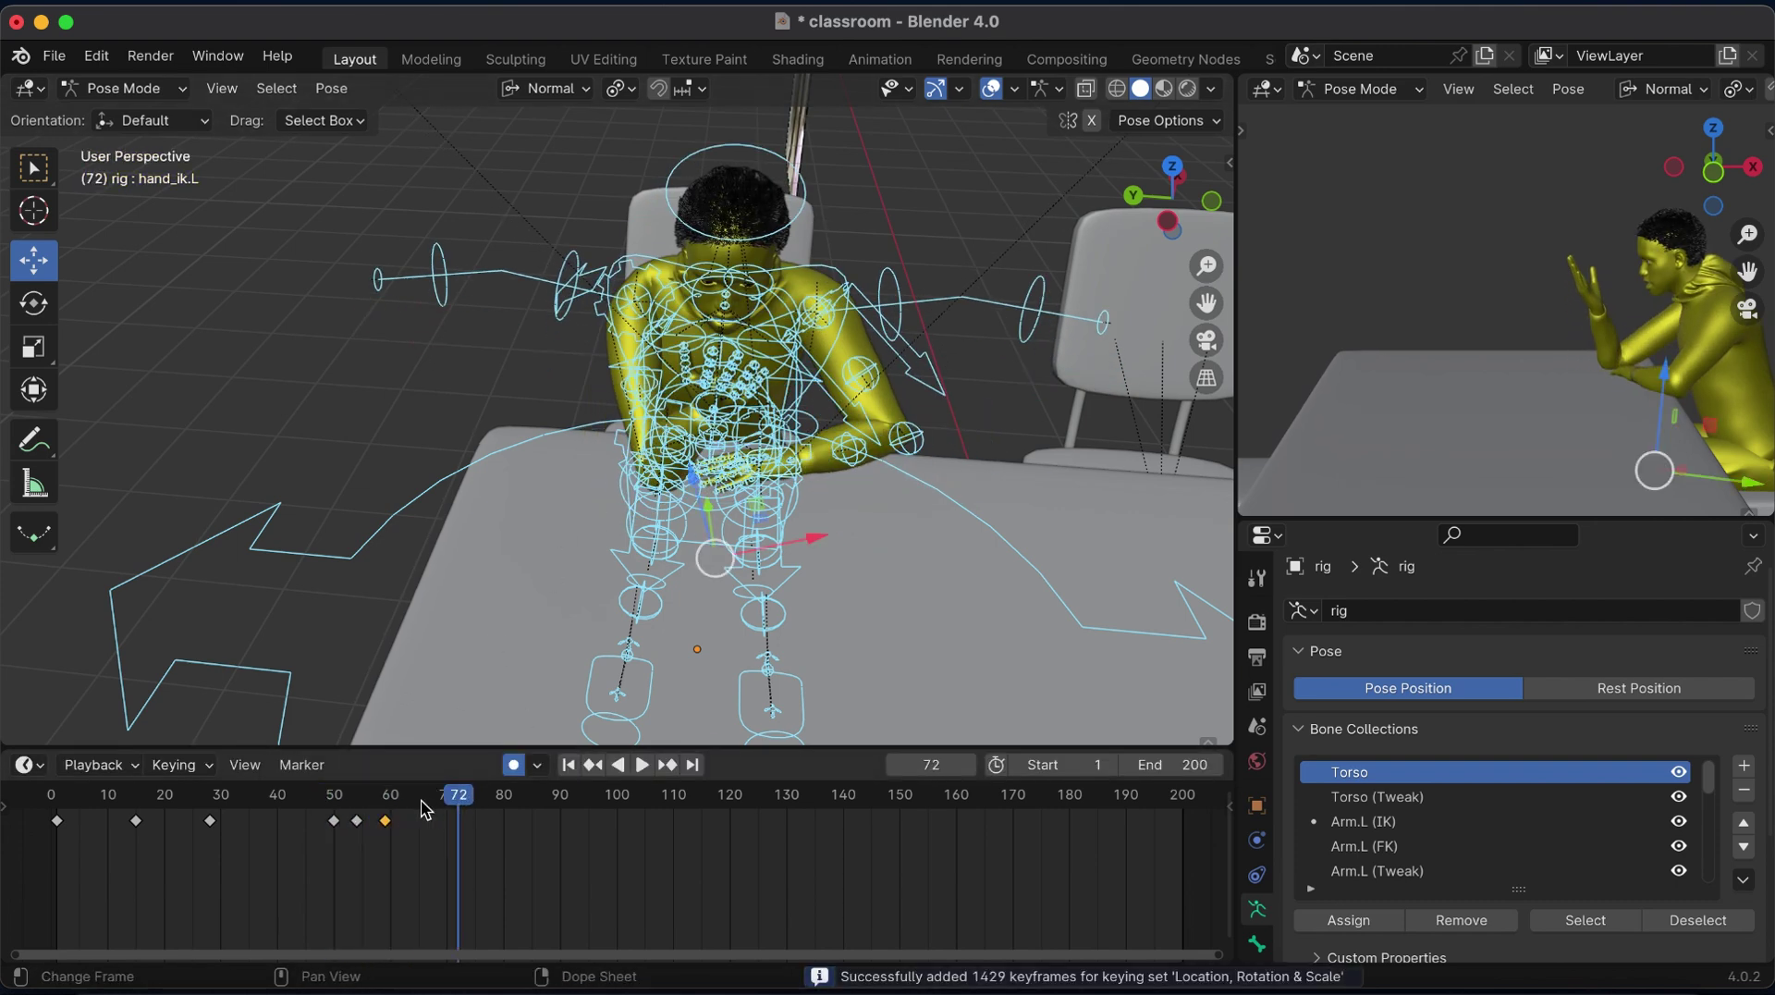
{"action": "left_click", "coordinate": [424, 810]}
{"action": "left_click", "coordinate": [805, 183]}
Tilt the head sideways and rotate the torso control from a side view.
{"action": "key", "text": "r"}
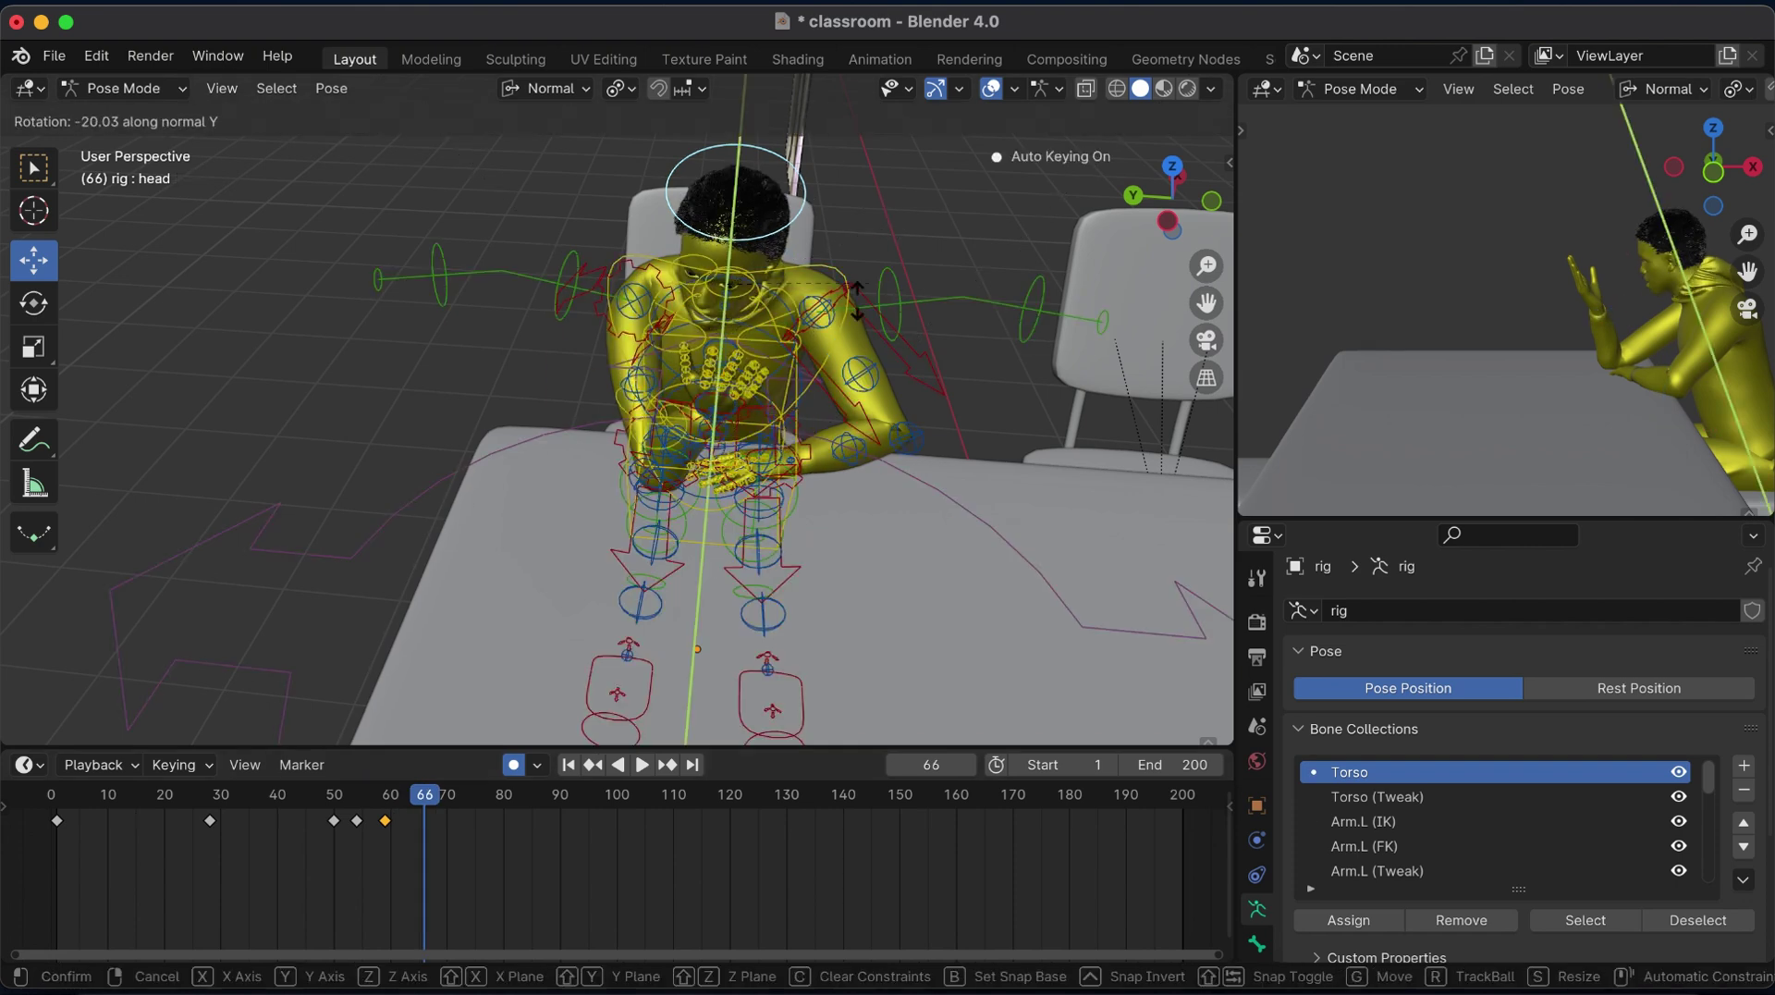
{"action": "left_click", "coordinate": [1062, 261]}
{"action": "left_click", "coordinate": [1212, 201]}
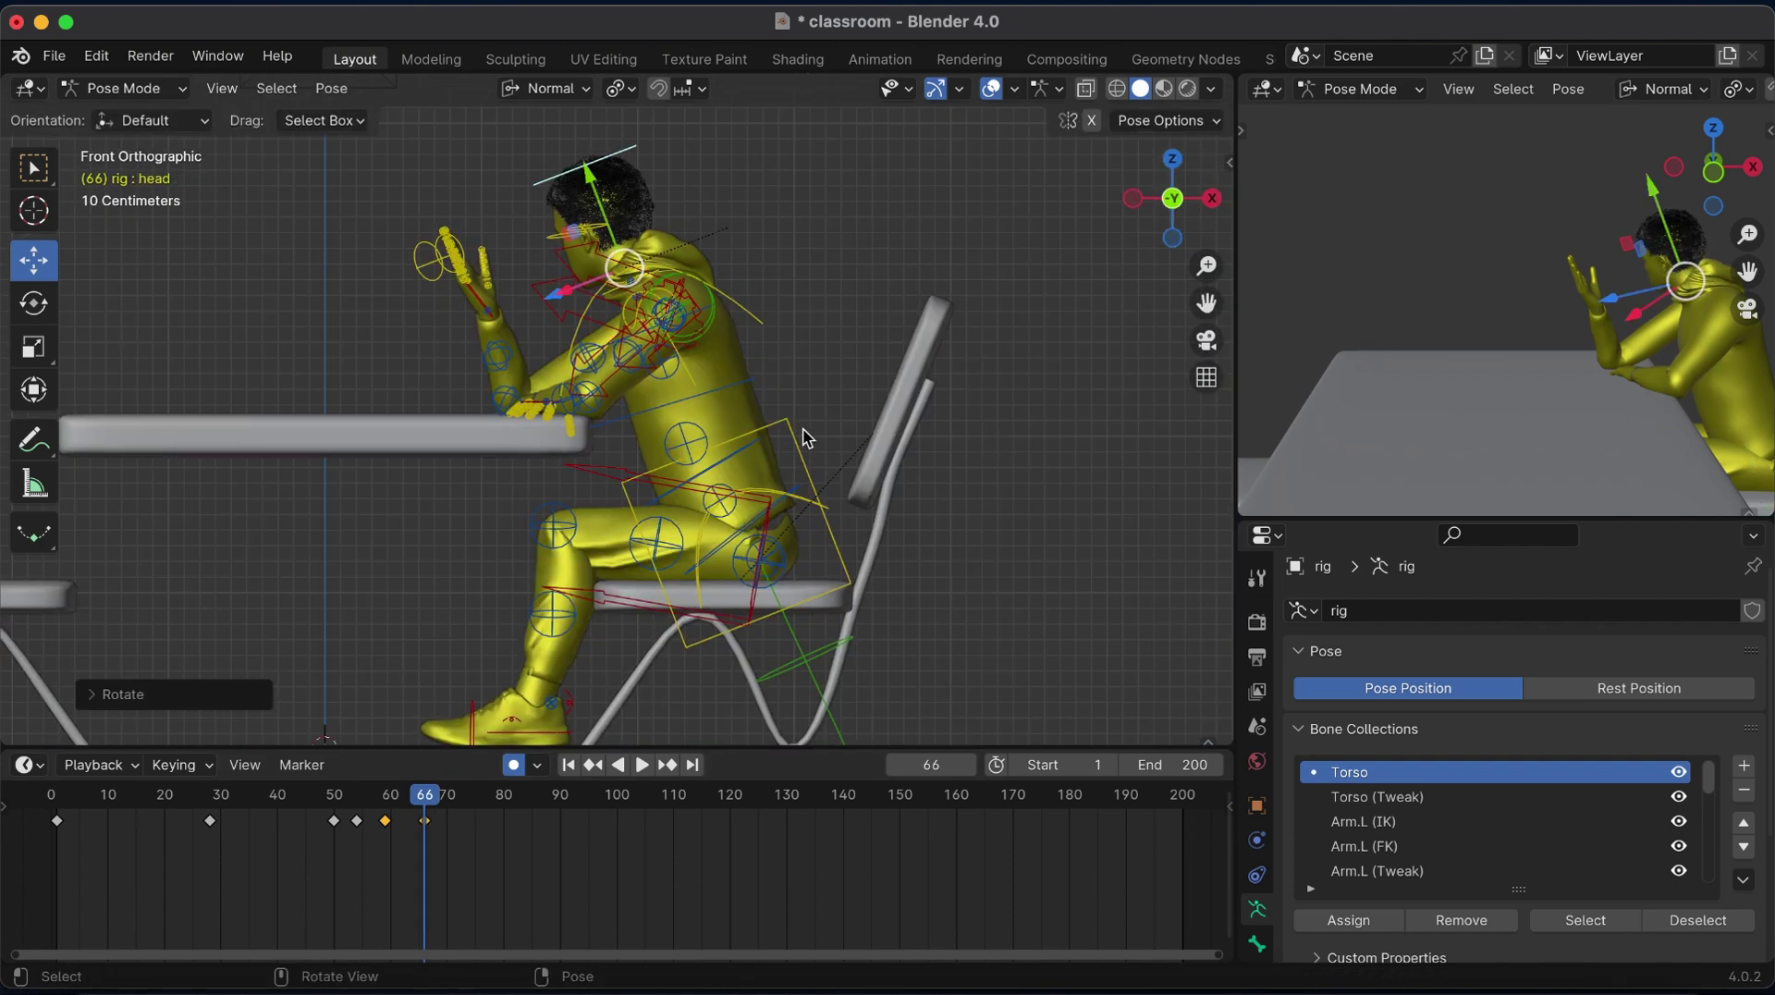
{"action": "left_click", "coordinate": [806, 432]}
{"action": "key", "text": "r"}
{"action": "left_click", "coordinate": [892, 485]}
Pull the left forearm tweak bone up toward the body.
{"action": "left_click", "coordinate": [495, 313]}
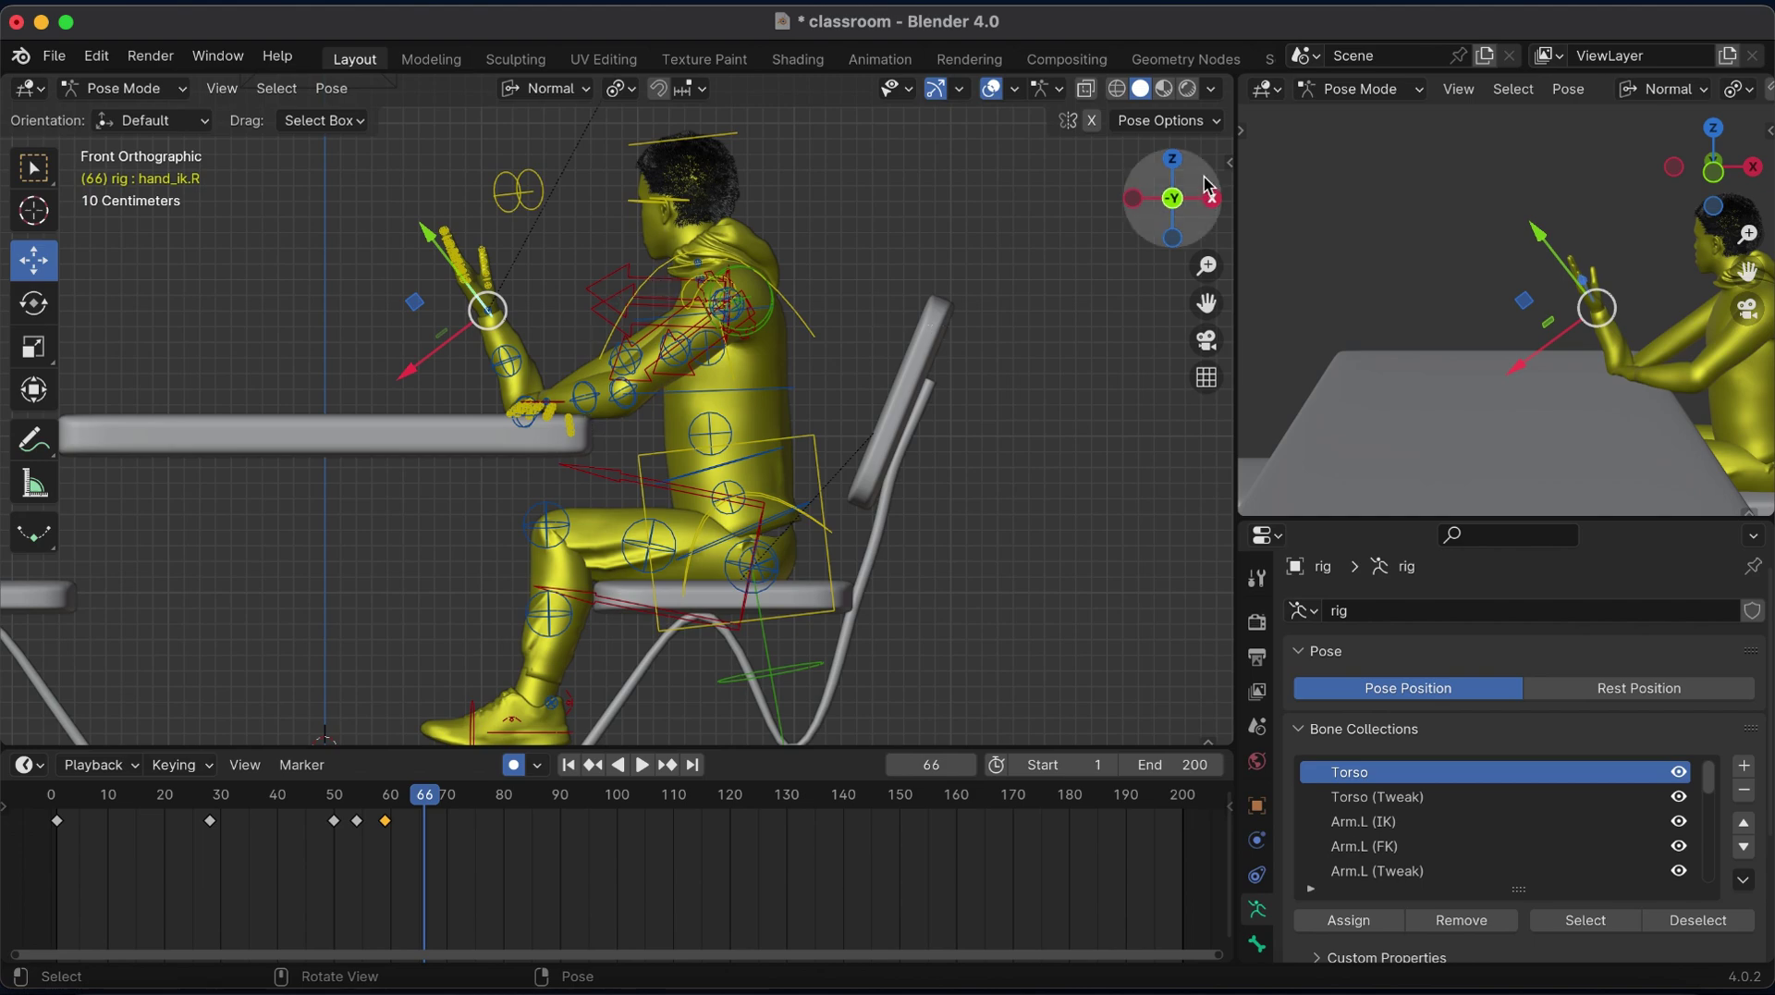
{"action": "left_click_drag", "start_coordinate": [1209, 185], "coordinate": [1090, 194]}
{"action": "left_click", "coordinate": [664, 436]}
{"action": "left_click", "coordinate": [880, 406]}
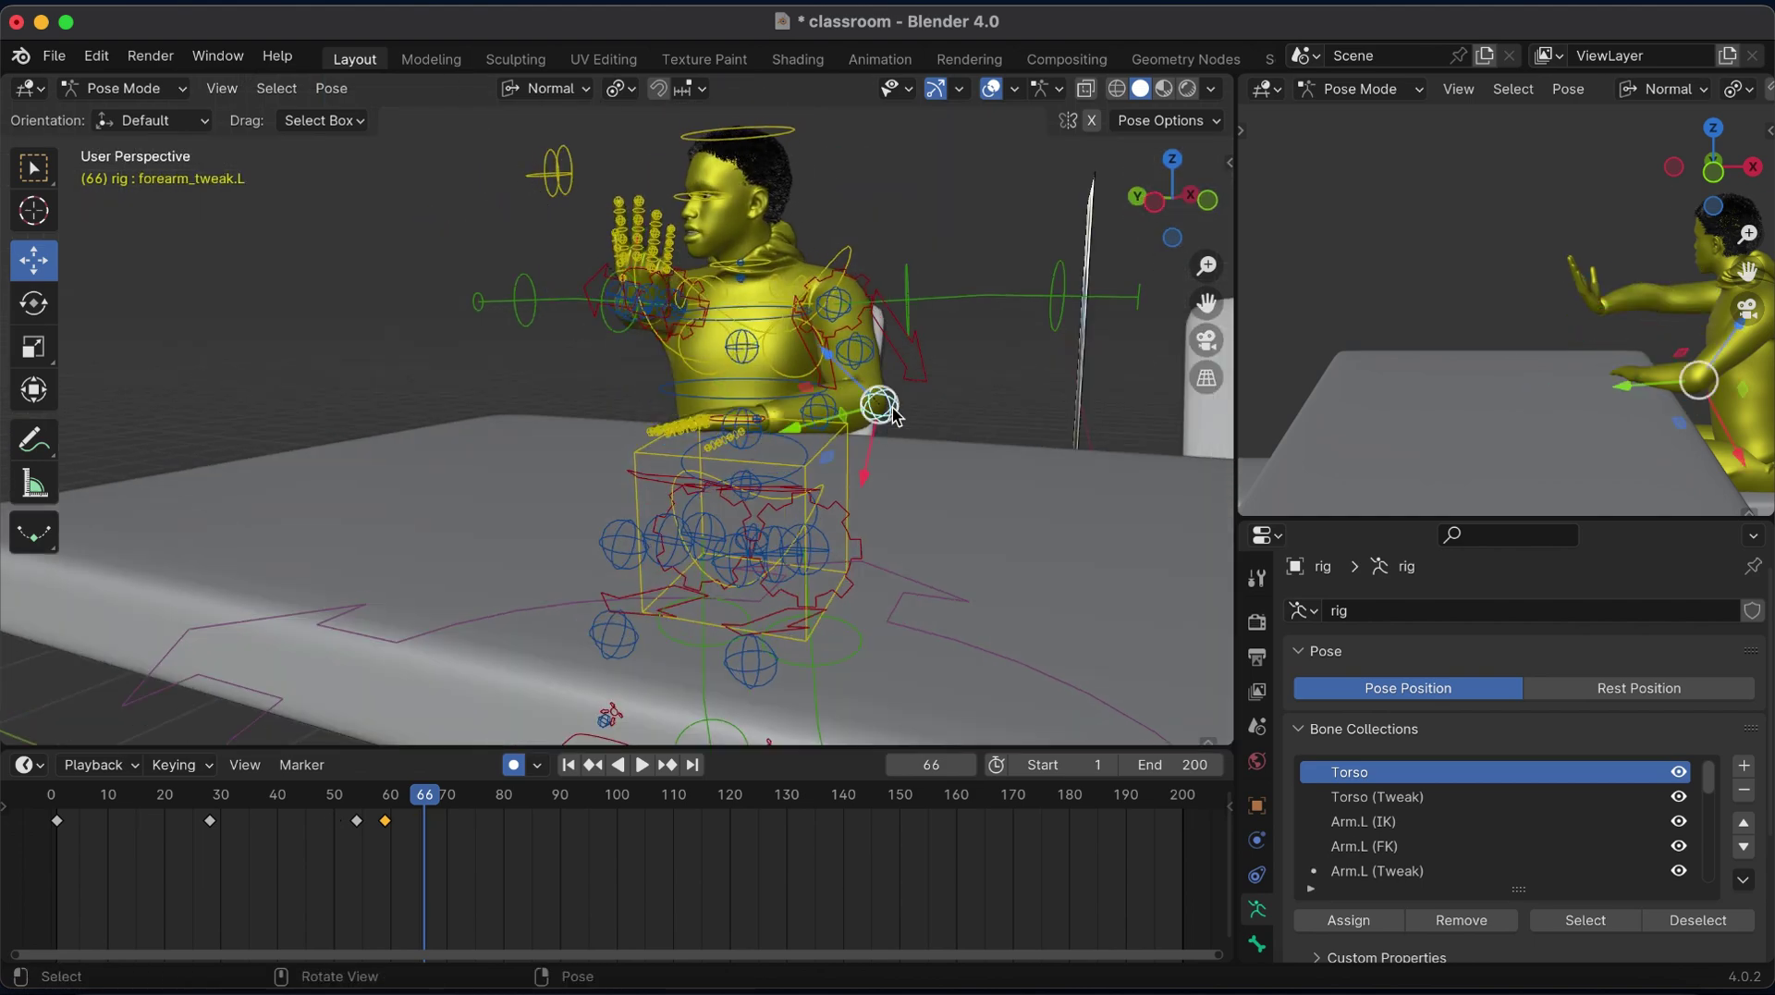
{"action": "left_click_drag", "start_coordinate": [810, 436], "coordinate": [771, 444]}
Drop the left hand control slightly lower-left from a top-down view.
{"action": "left_click", "coordinate": [1172, 159]}
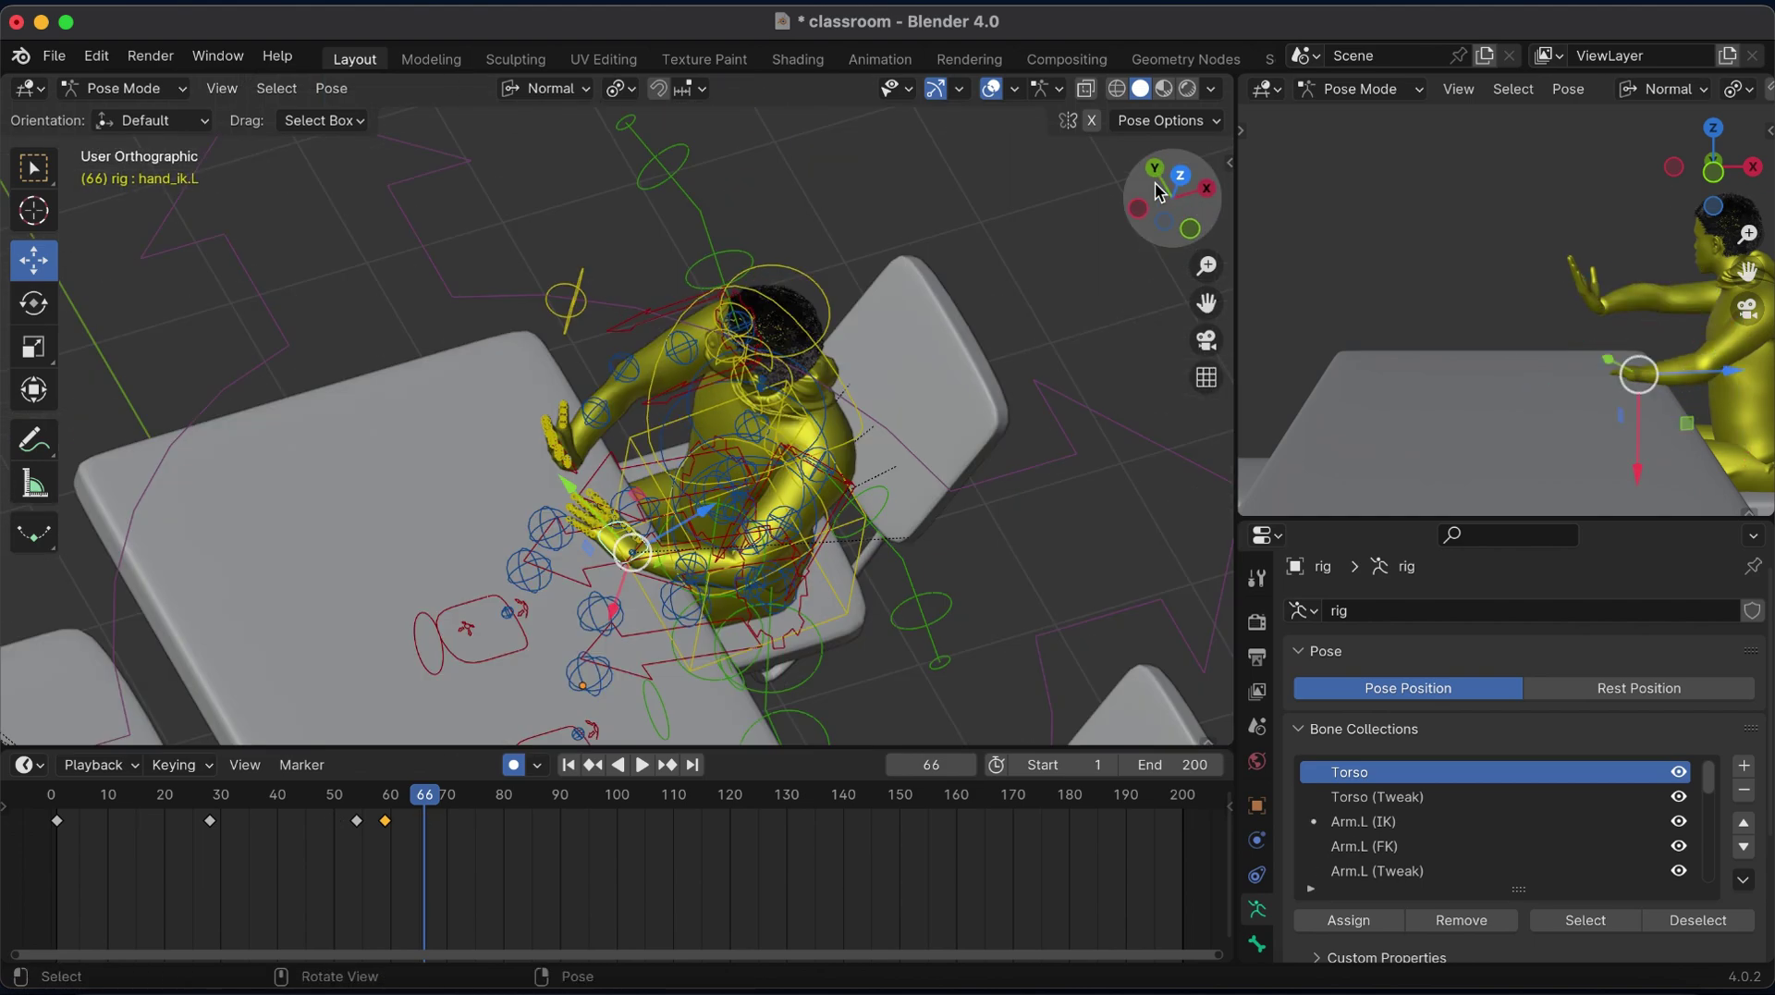
{"action": "key", "text": "r"}
{"action": "left_click", "coordinate": [750, 555]}
{"action": "key", "text": "g"}
{"action": "left_click", "coordinate": [727, 572]}
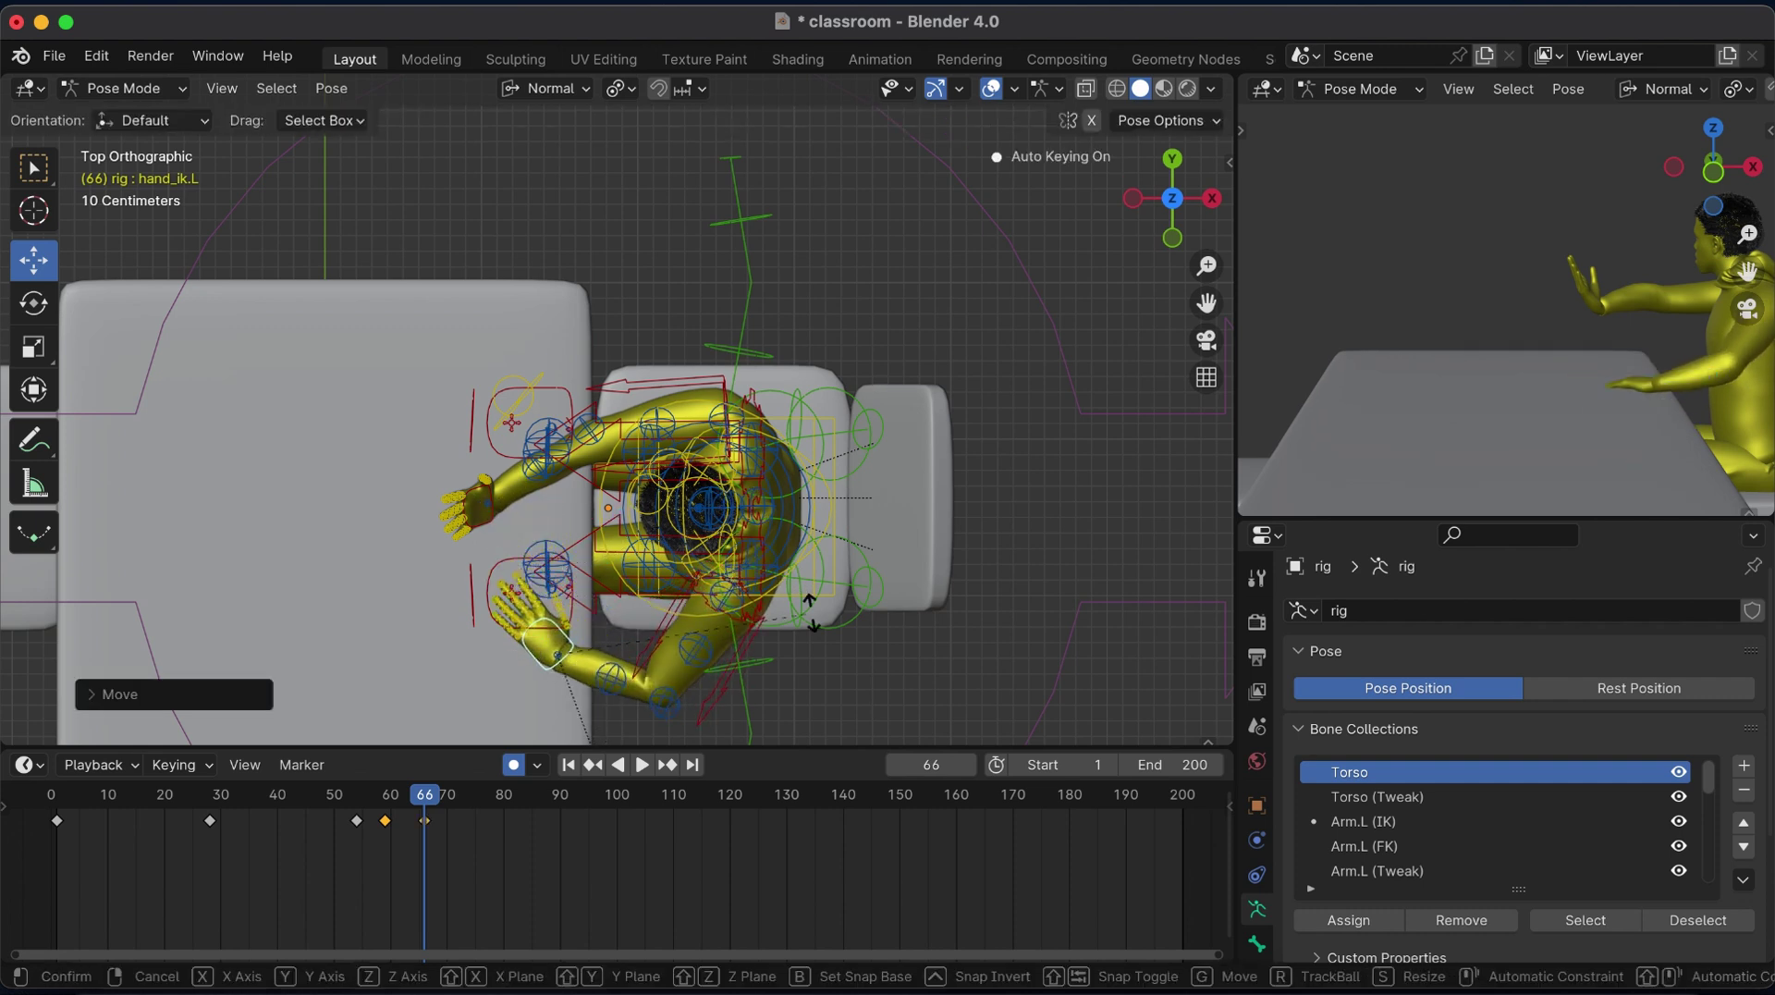
Rotate the left hand about its local X axis so it lies on the table.
{"action": "left_click_drag", "start_coordinate": [1748, 270], "coordinate": [1646, 242]}
{"action": "key", "text": "r"}
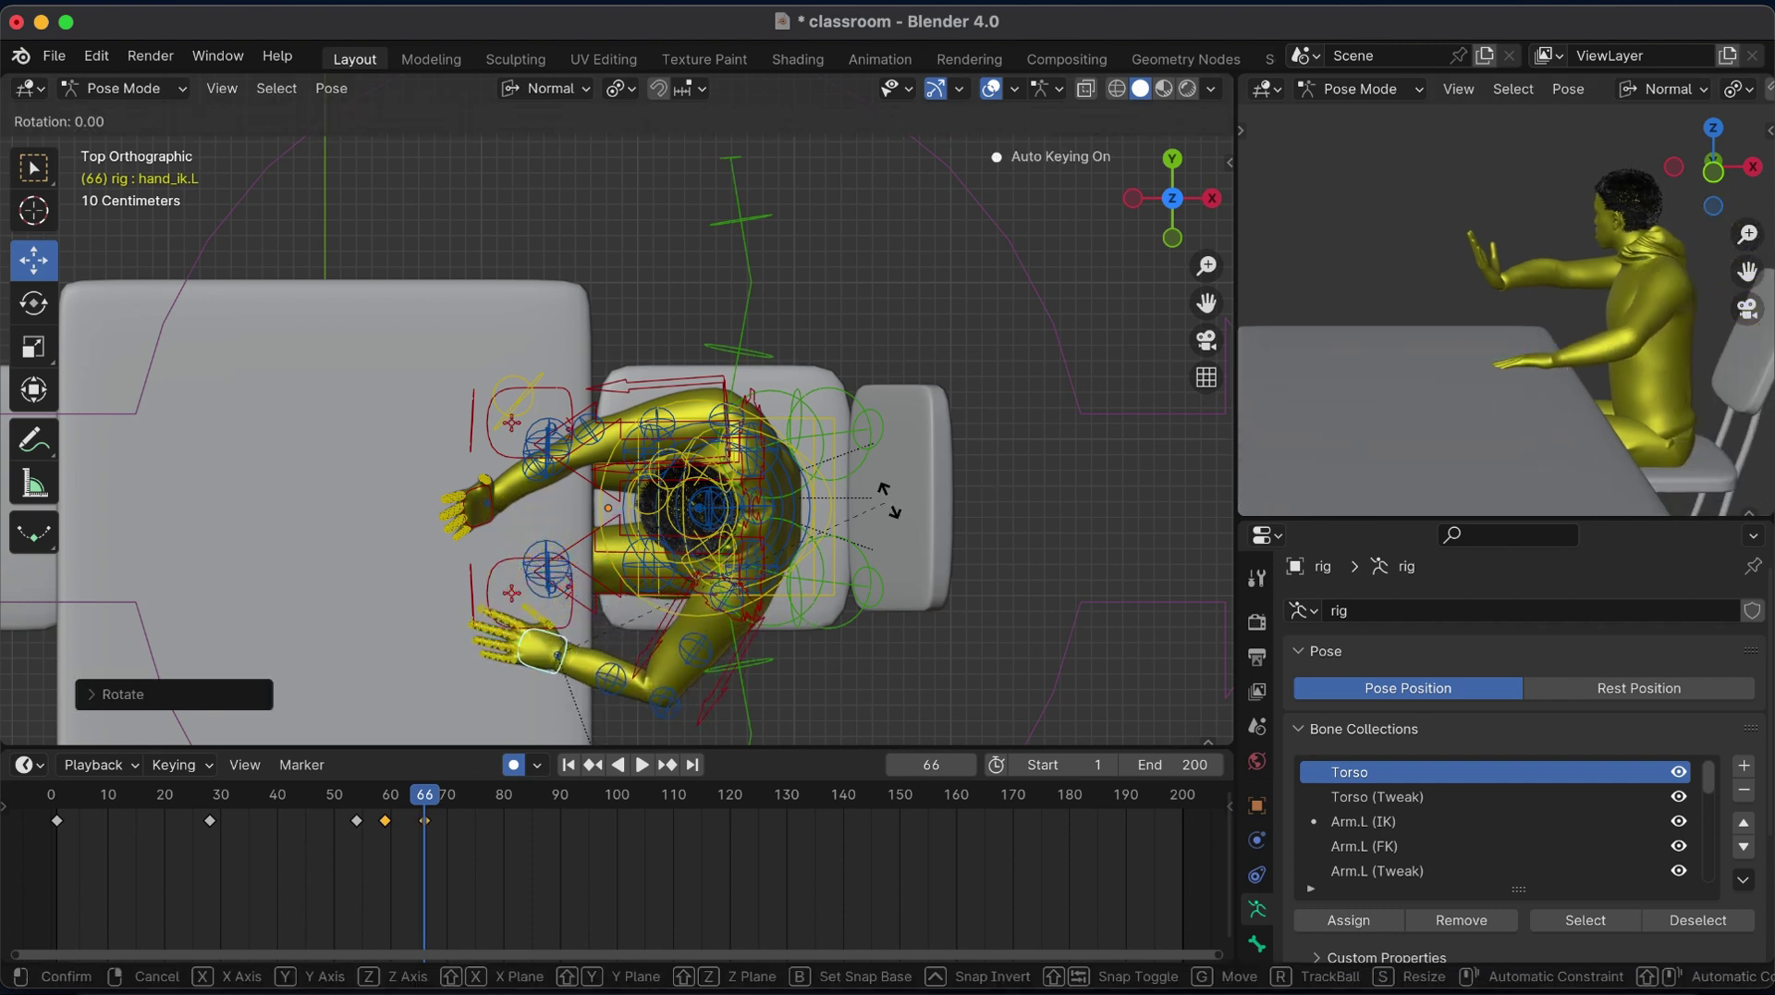
{"action": "key", "text": "y"}
{"action": "left_click", "coordinate": [951, 495]}
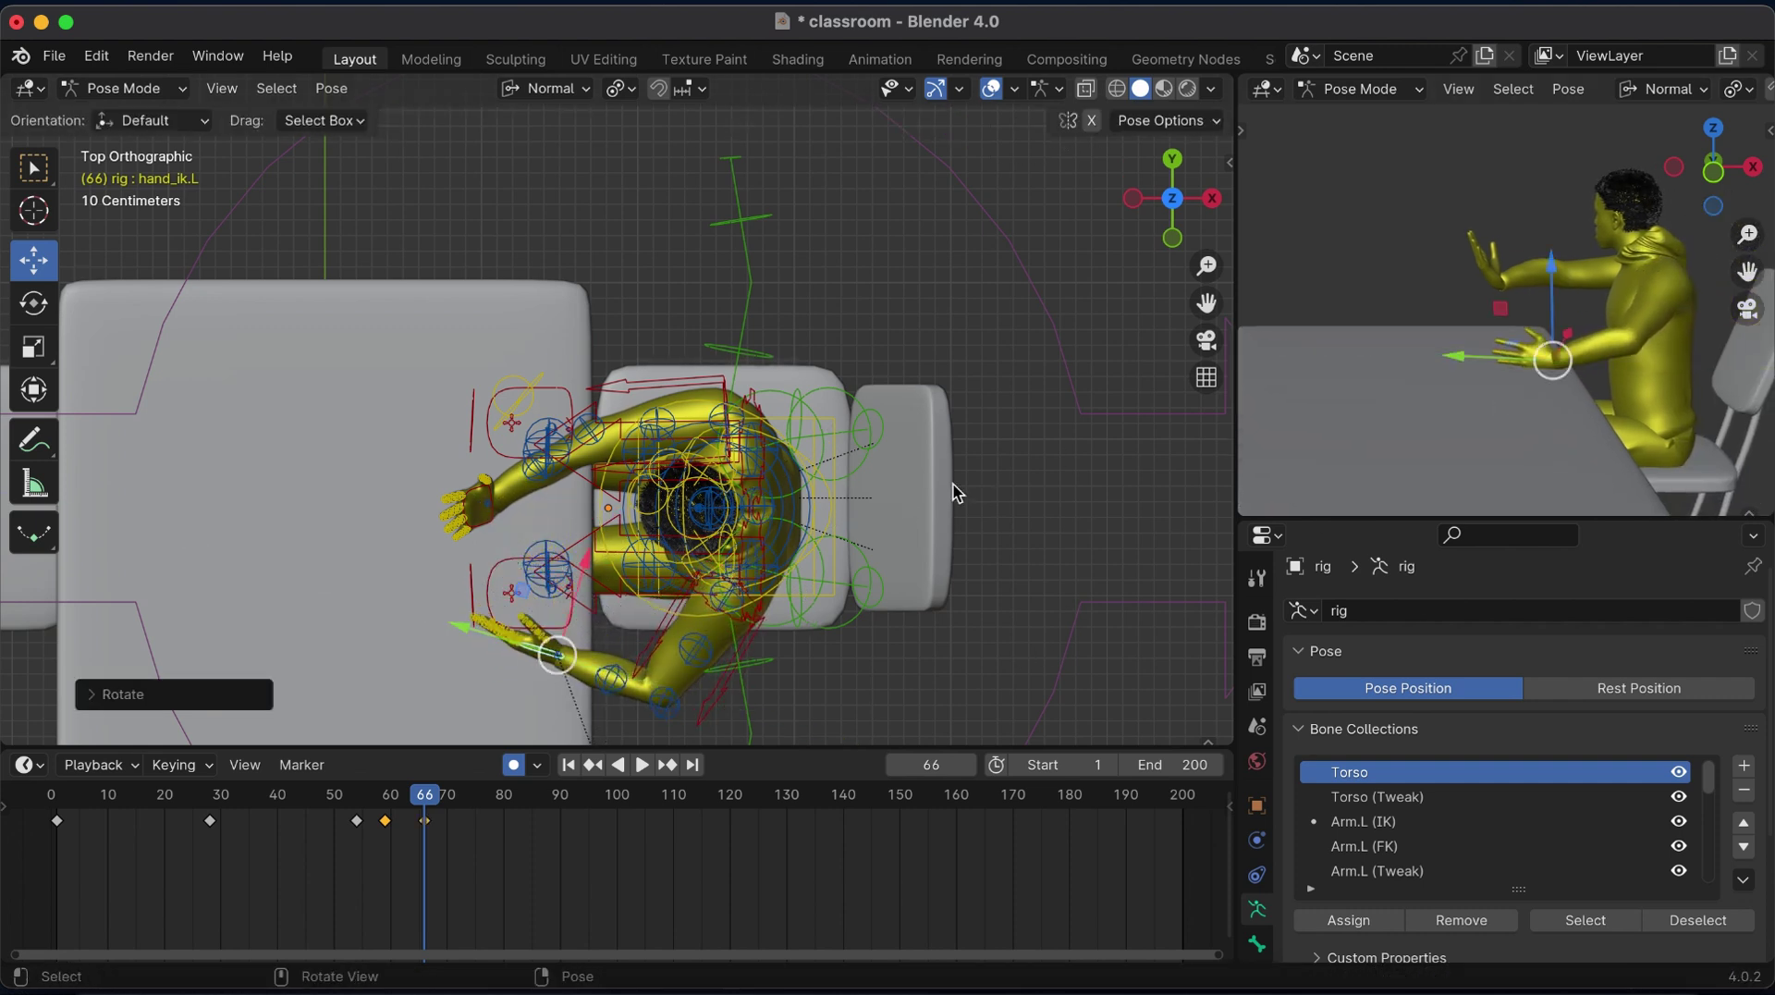
{"action": "key", "text": "ctrl+z"}
{"action": "key", "text": "r"}
{"action": "key", "text": "Escape"}
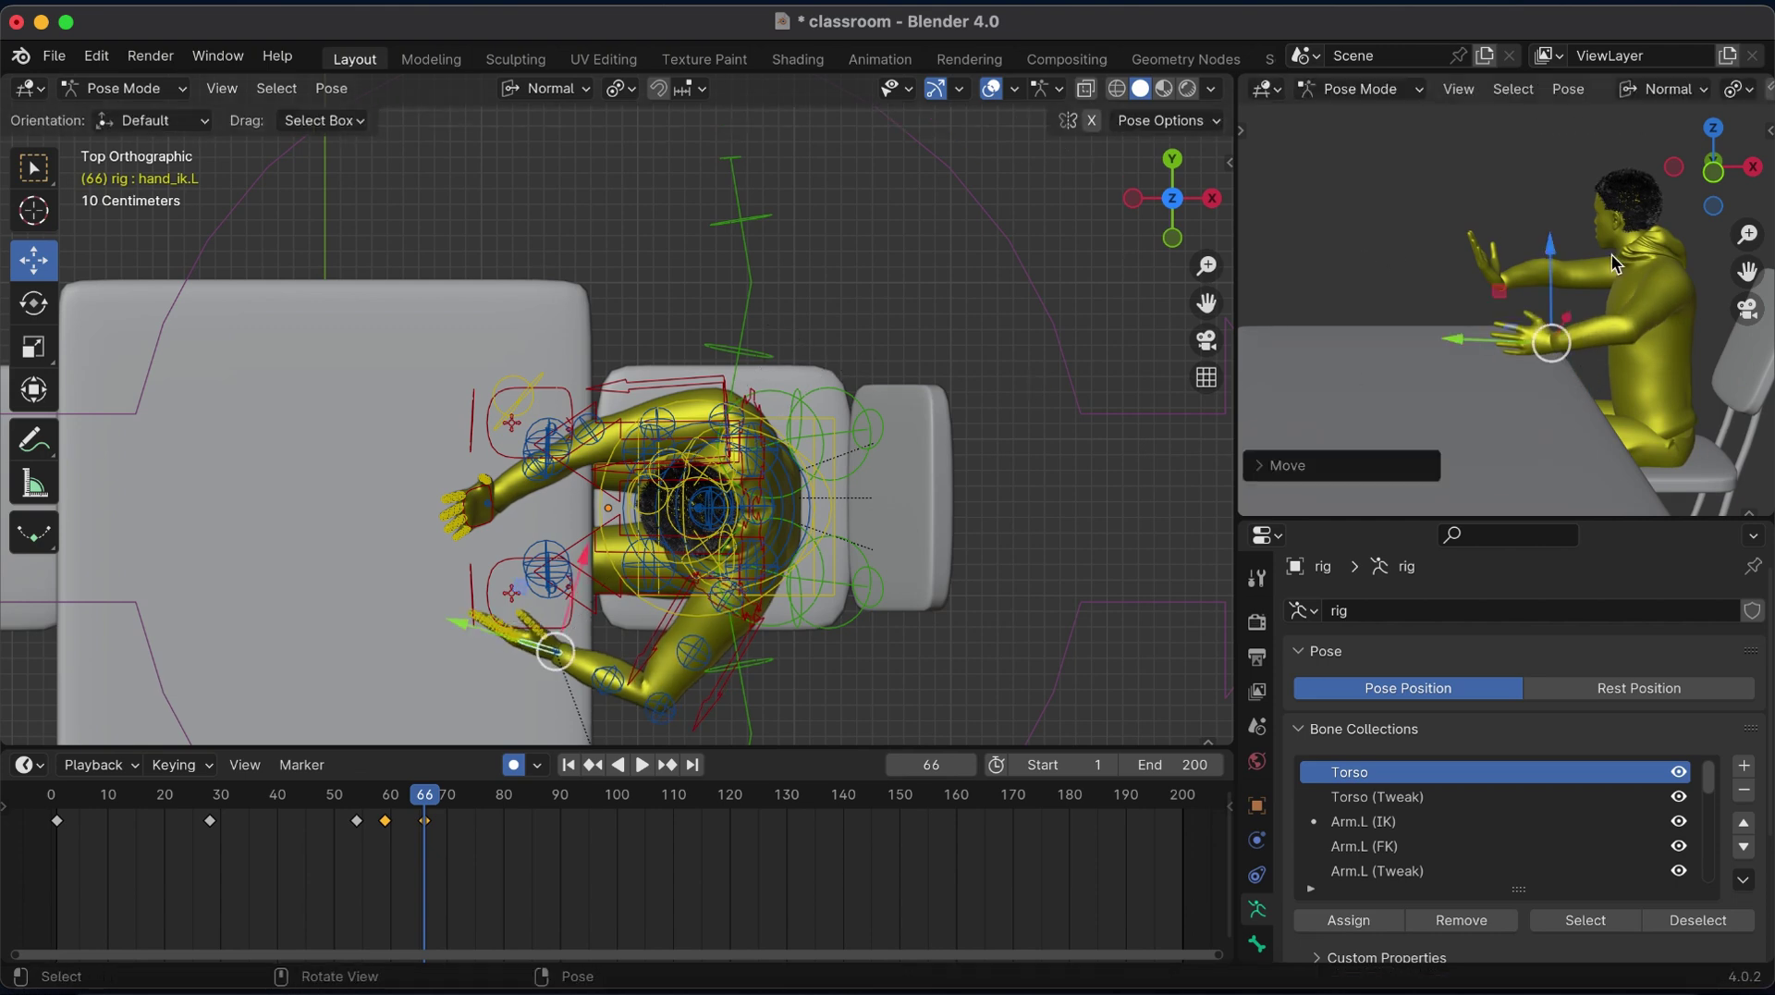
{"action": "key", "text": "r"}
{"action": "key", "text": "x"}
{"action": "left_click", "coordinate": [1590, 278]}
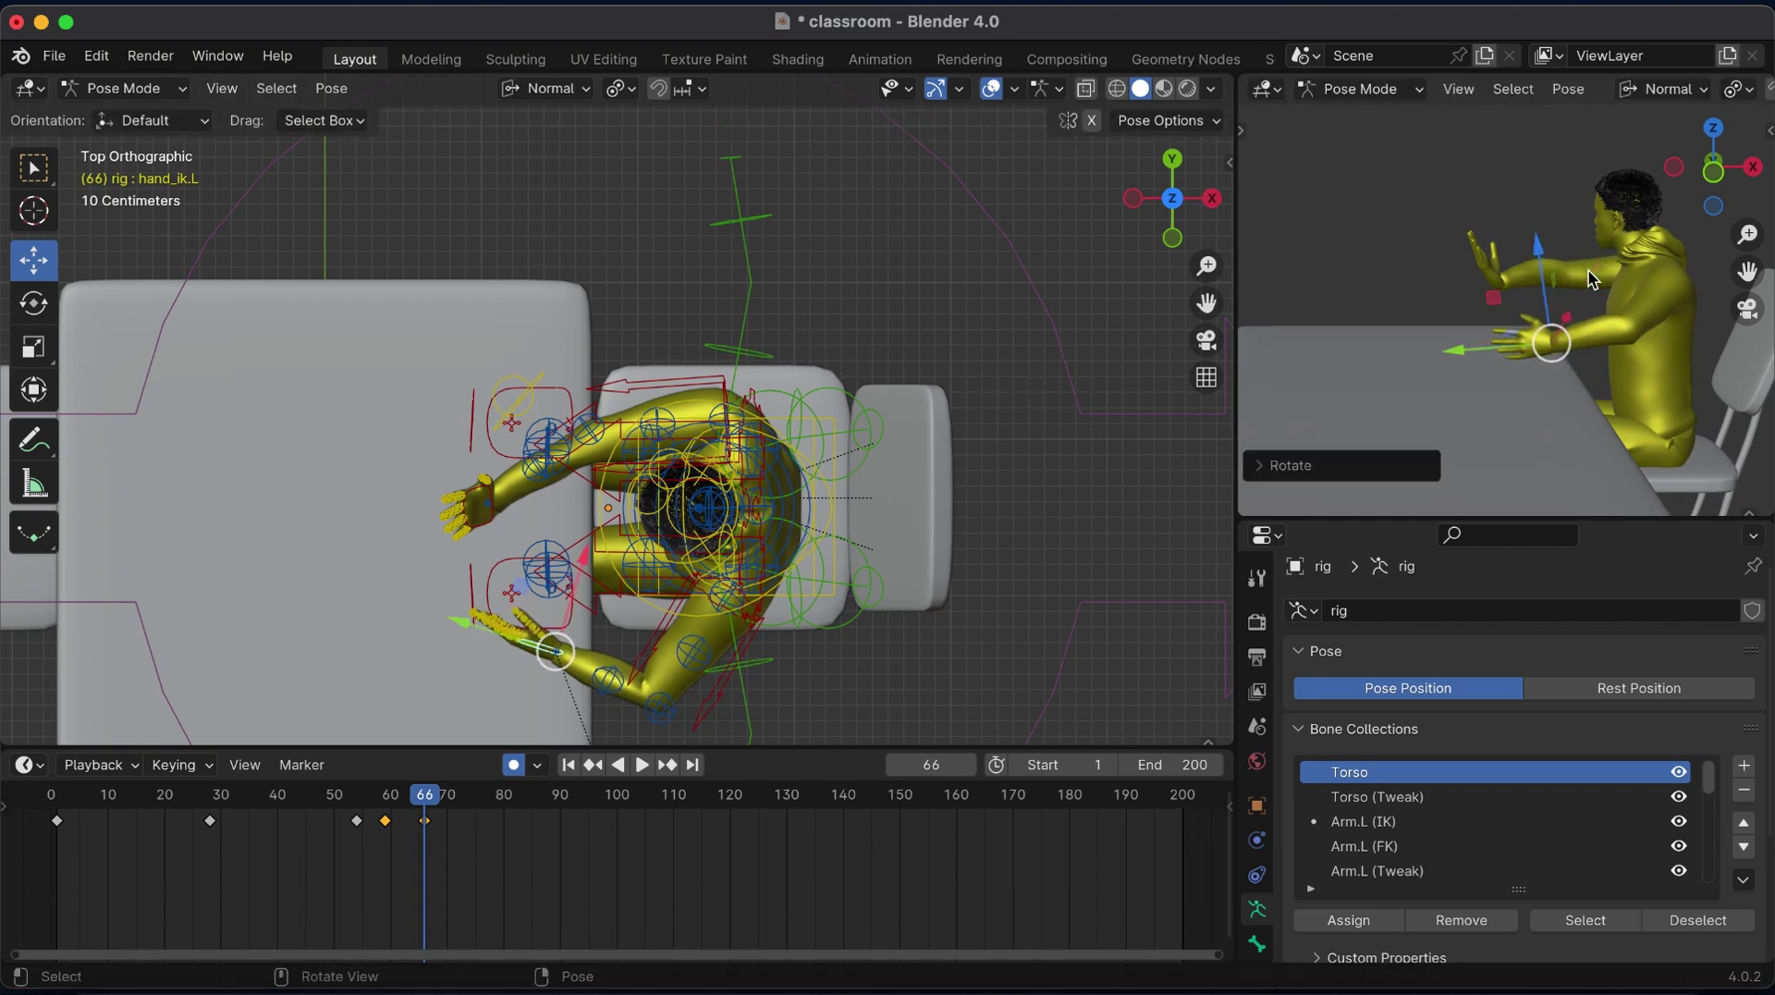
Rotate the right hand on its X and Z axes, drawing it back toward the shoulder.
{"action": "left_click", "coordinate": [499, 519]}
{"action": "key", "text": "r"}
{"action": "key", "text": "x"}
{"action": "left_click", "coordinate": [402, 319]}
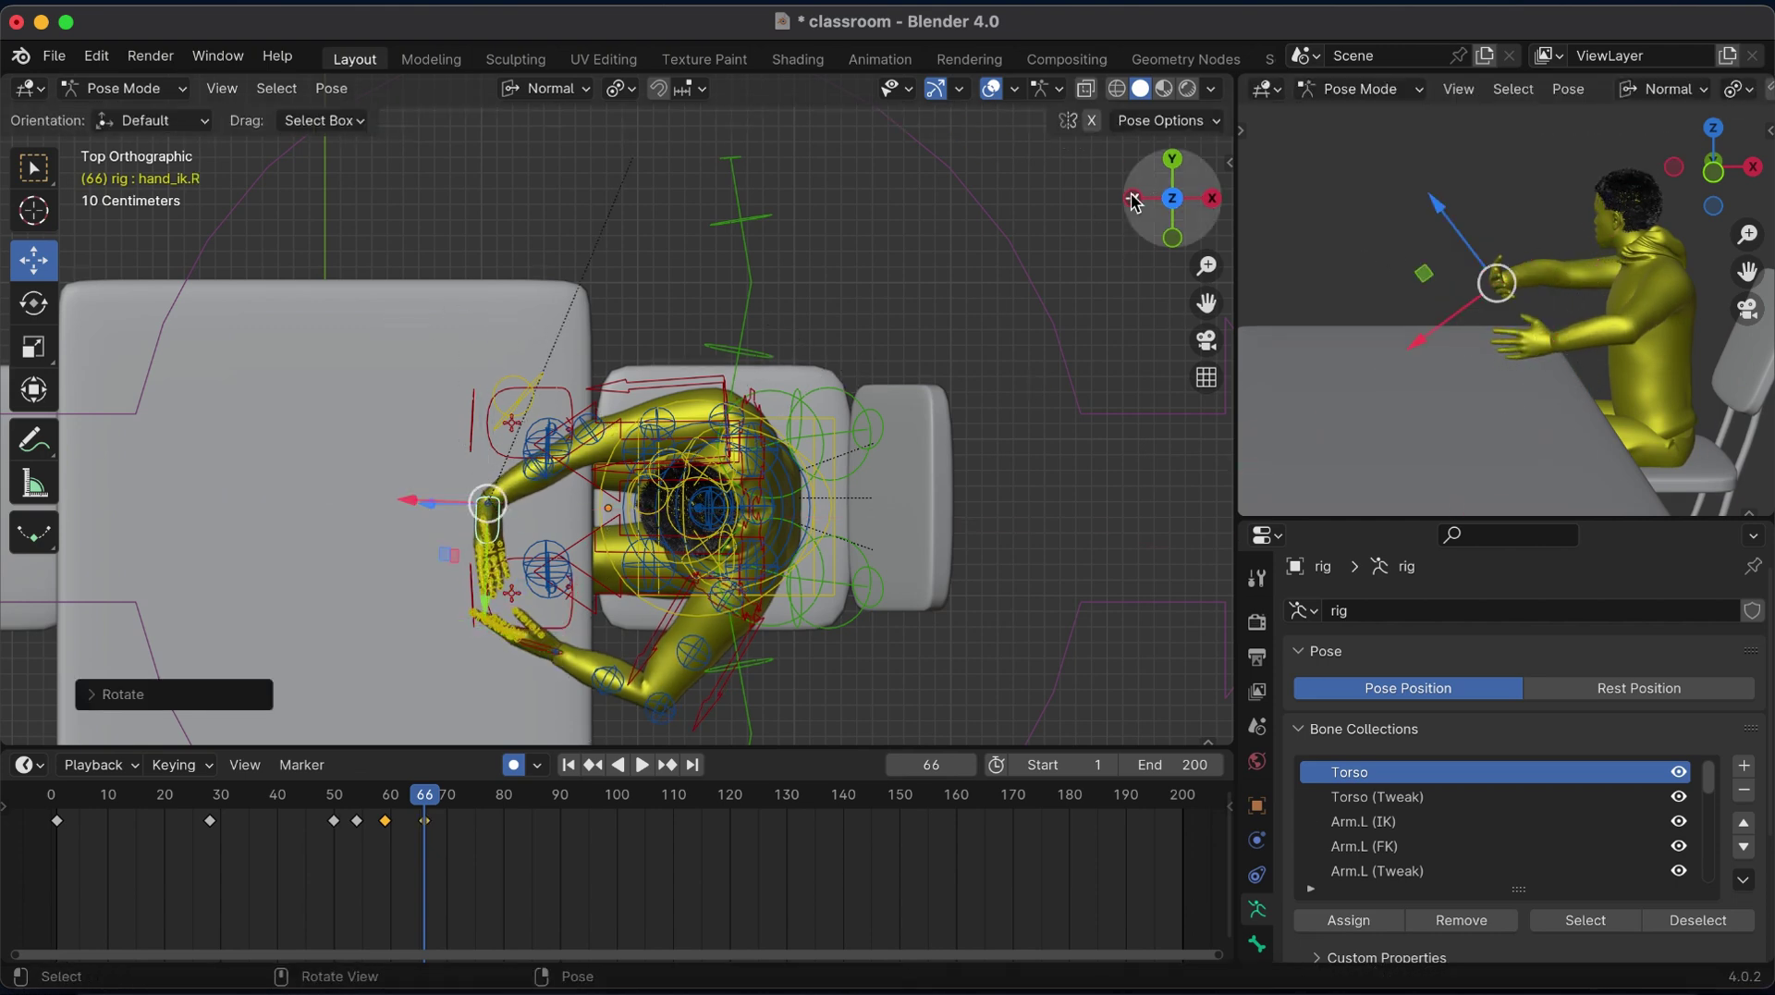
{"action": "key", "text": "r"}
{"action": "key", "text": "z"}
{"action": "left_click", "coordinate": [585, 675]}
{"action": "key", "text": "r"}
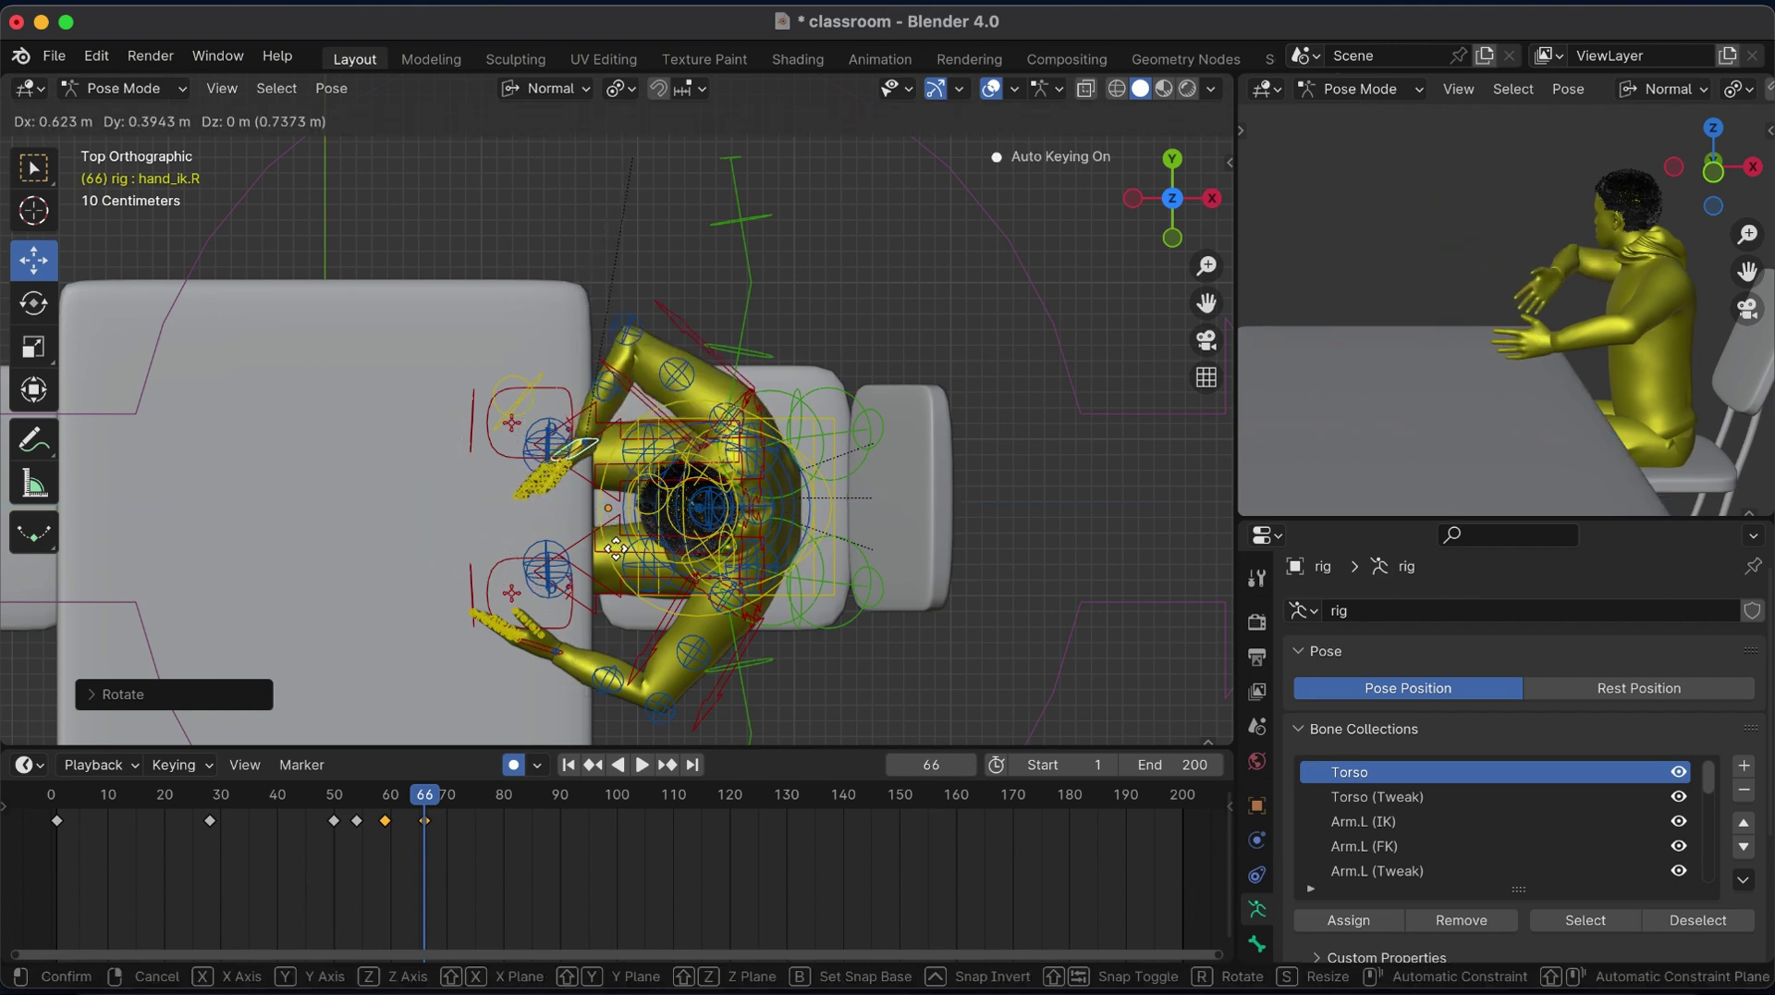
{"action": "left_click", "coordinate": [891, 288]}
{"action": "middle_click_drag", "start_coordinate": [892, 288], "coordinate": [1129, 209]}
{"action": "left_click", "coordinate": [1161, 207]}
Rotate the right hand control about X and move it to a new position.
{"action": "left_click", "coordinate": [573, 288]}
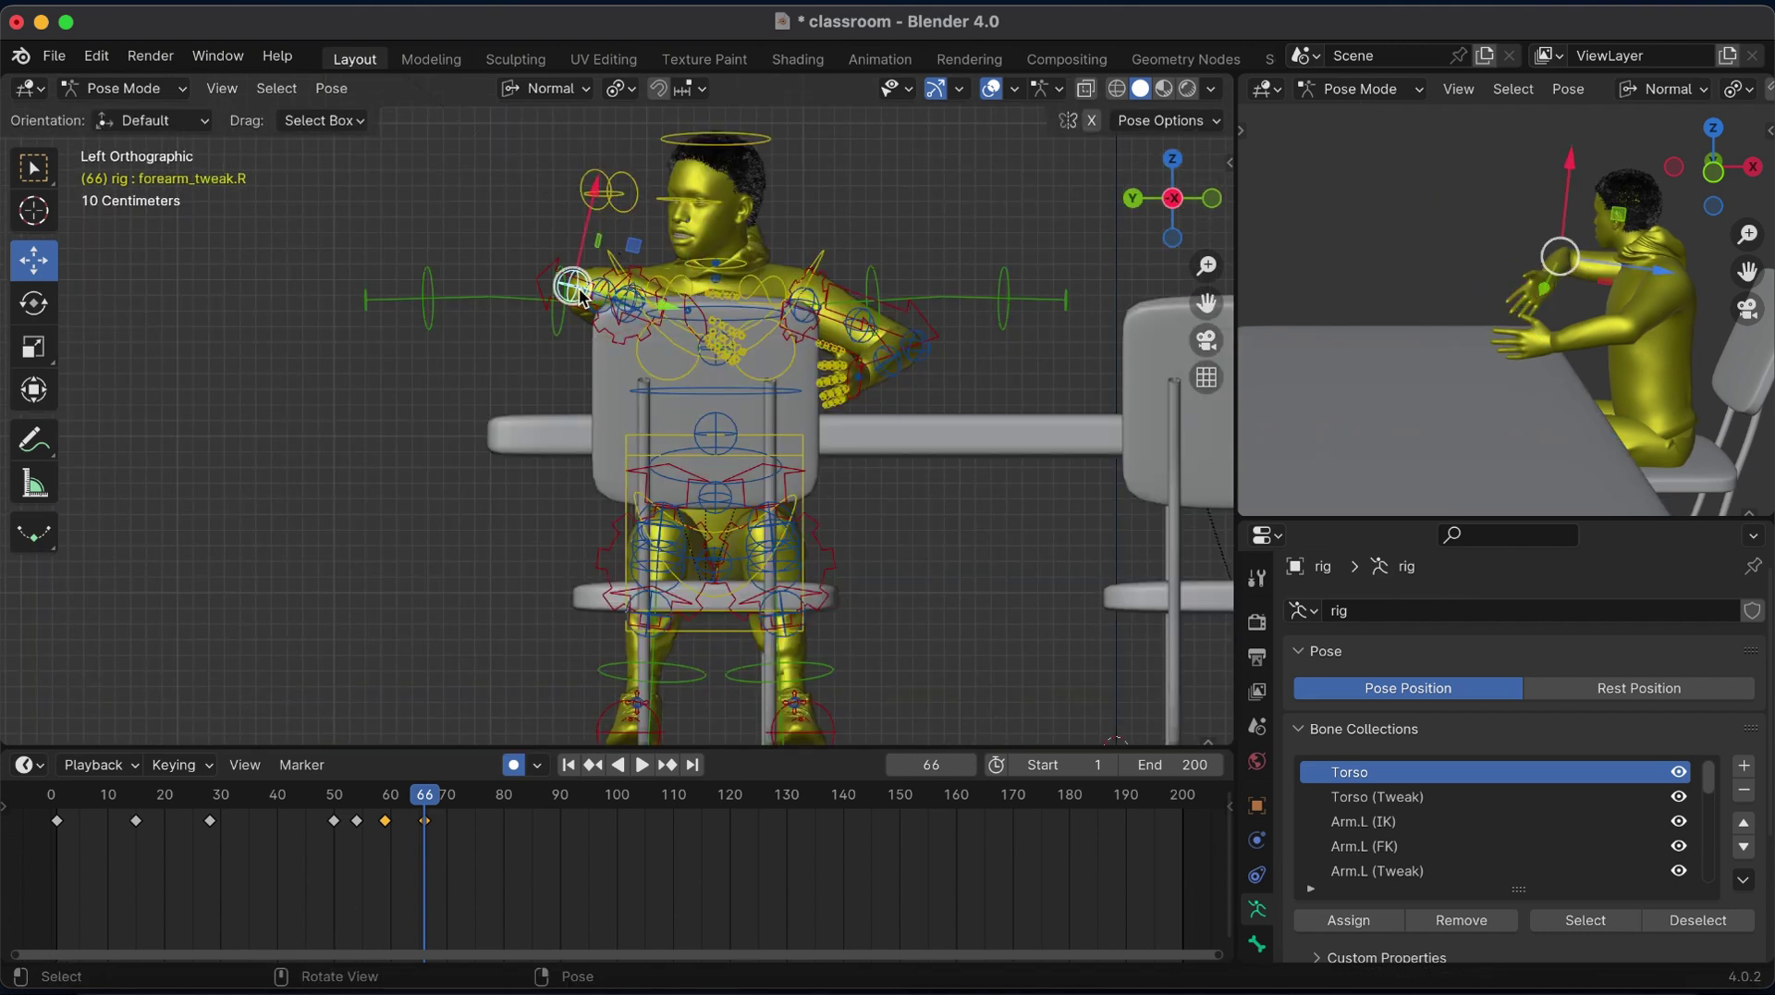
{"action": "middle_click_drag", "start_coordinate": [921, 215], "coordinate": [813, 277]}
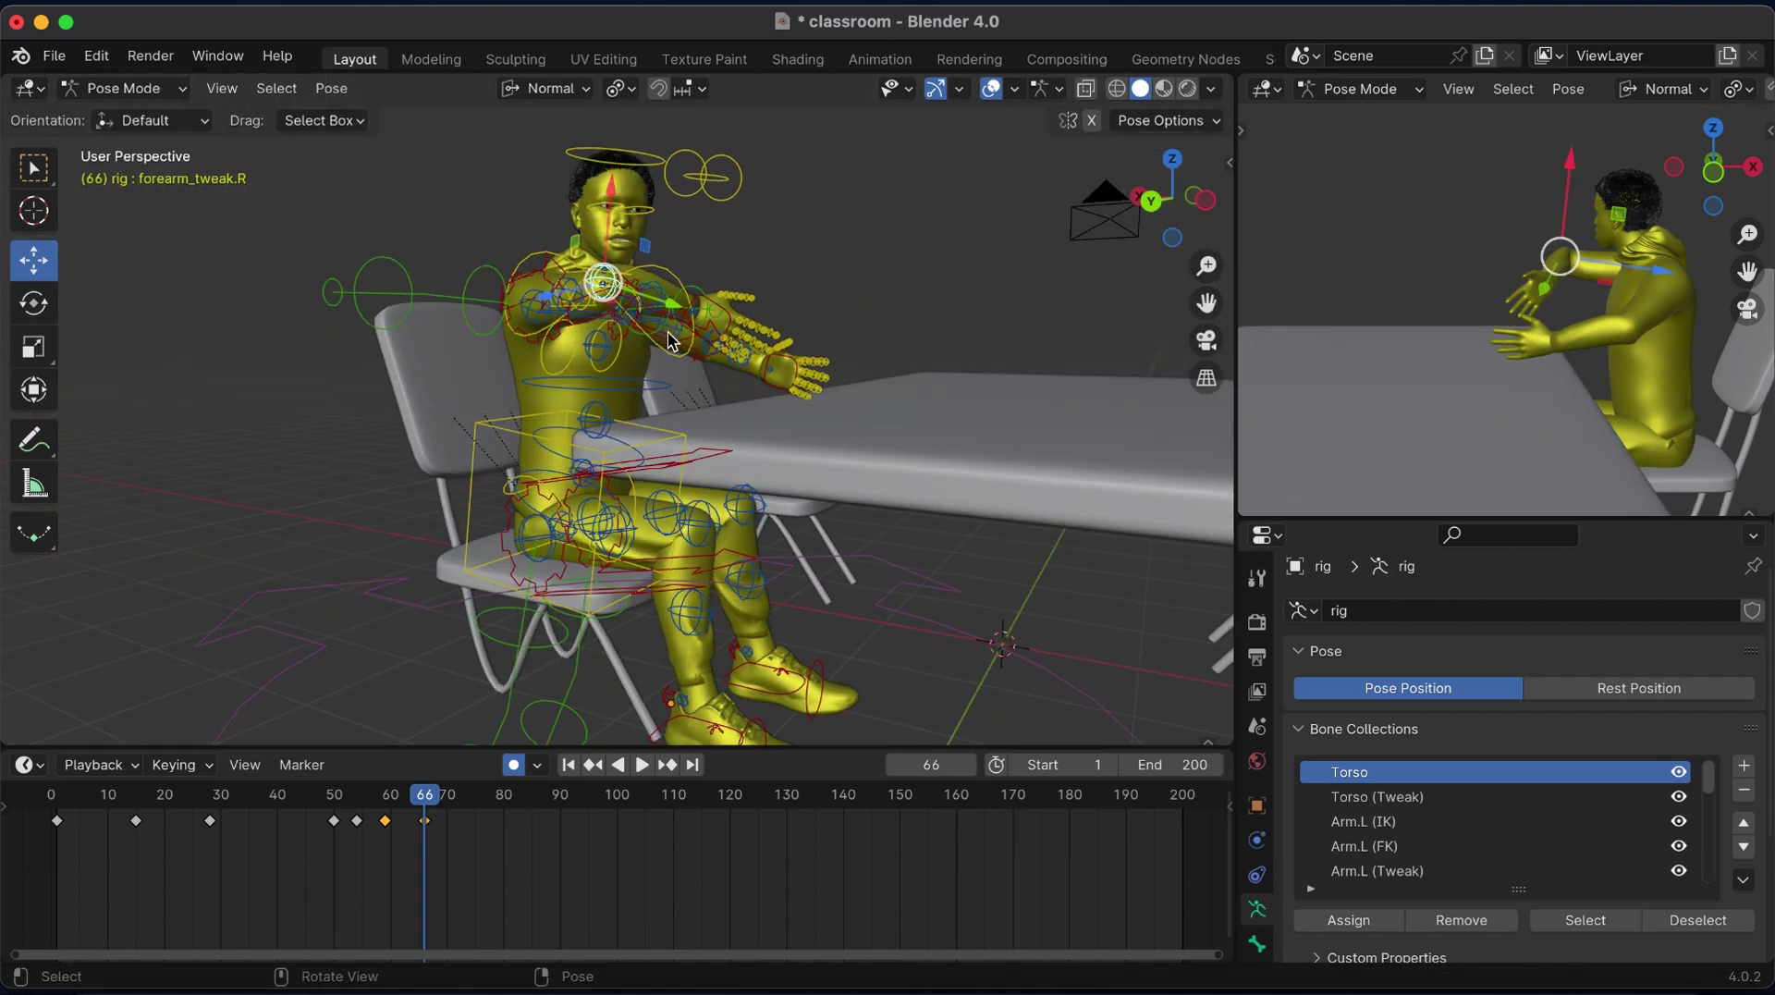
{"action": "left_click", "coordinate": [707, 317]}
{"action": "key", "text": "r"}
{"action": "key", "text": "x"}
{"action": "left_click", "coordinate": [786, 370]}
{"action": "key", "text": "g"}
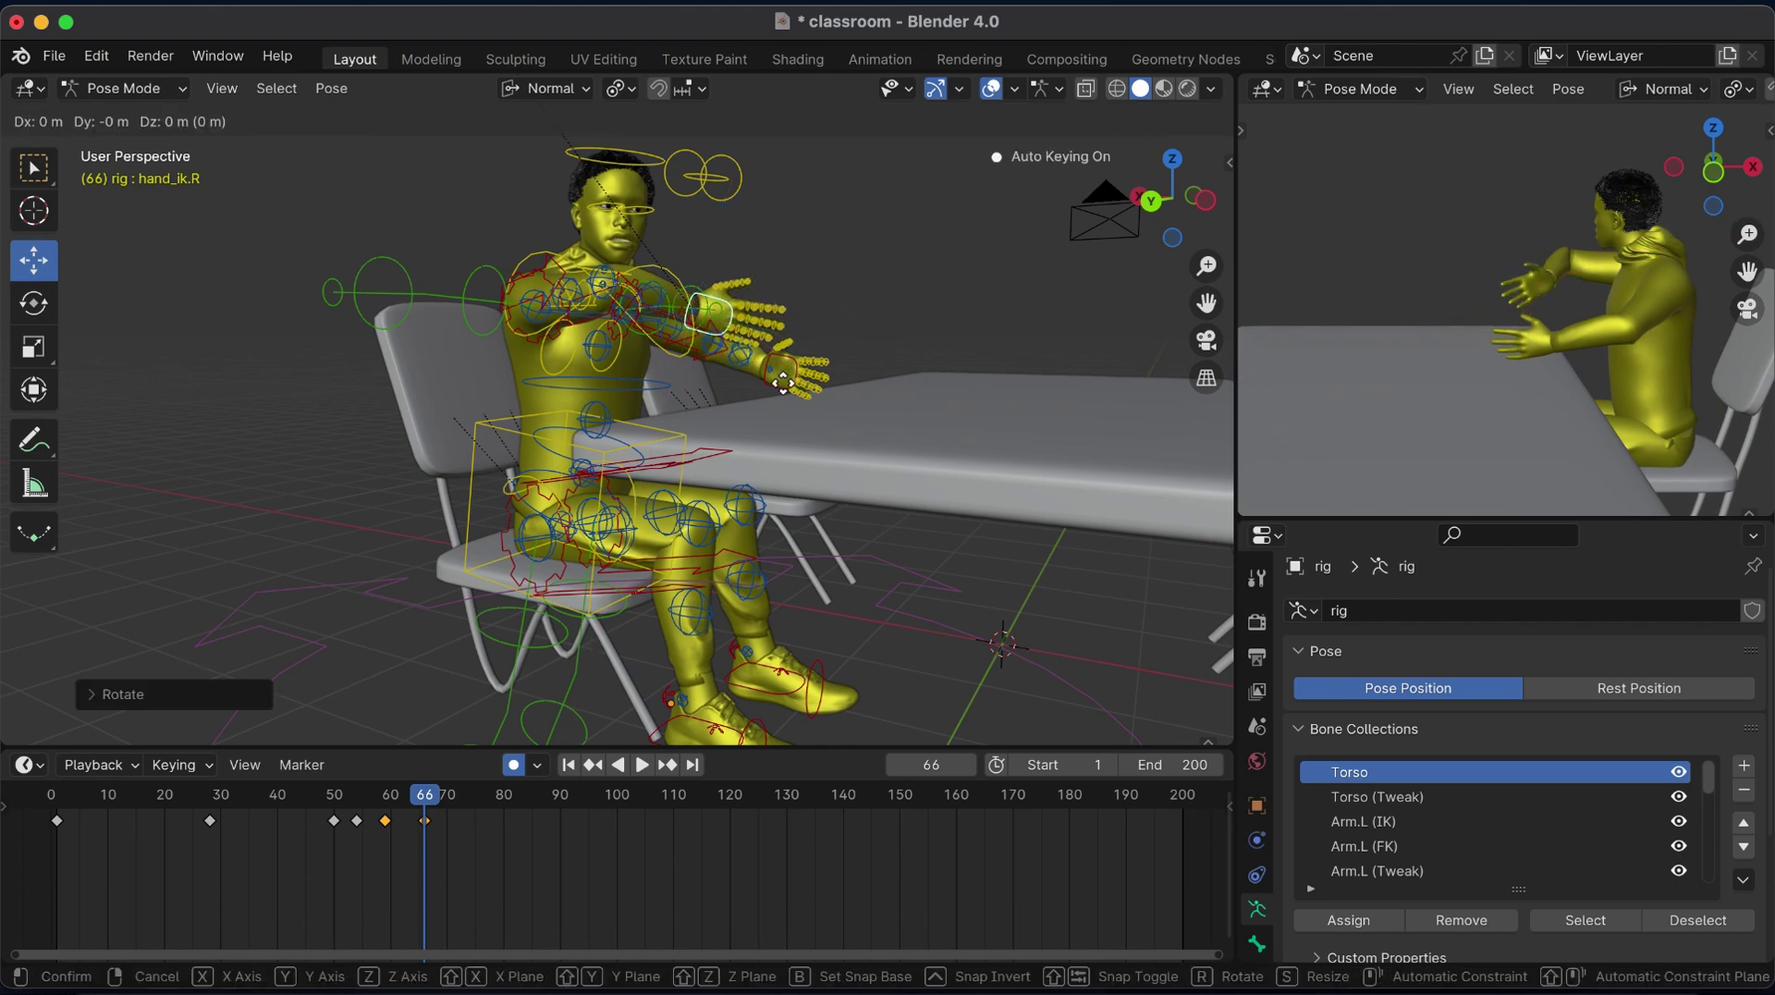
{"action": "left_click", "coordinate": [763, 411]}
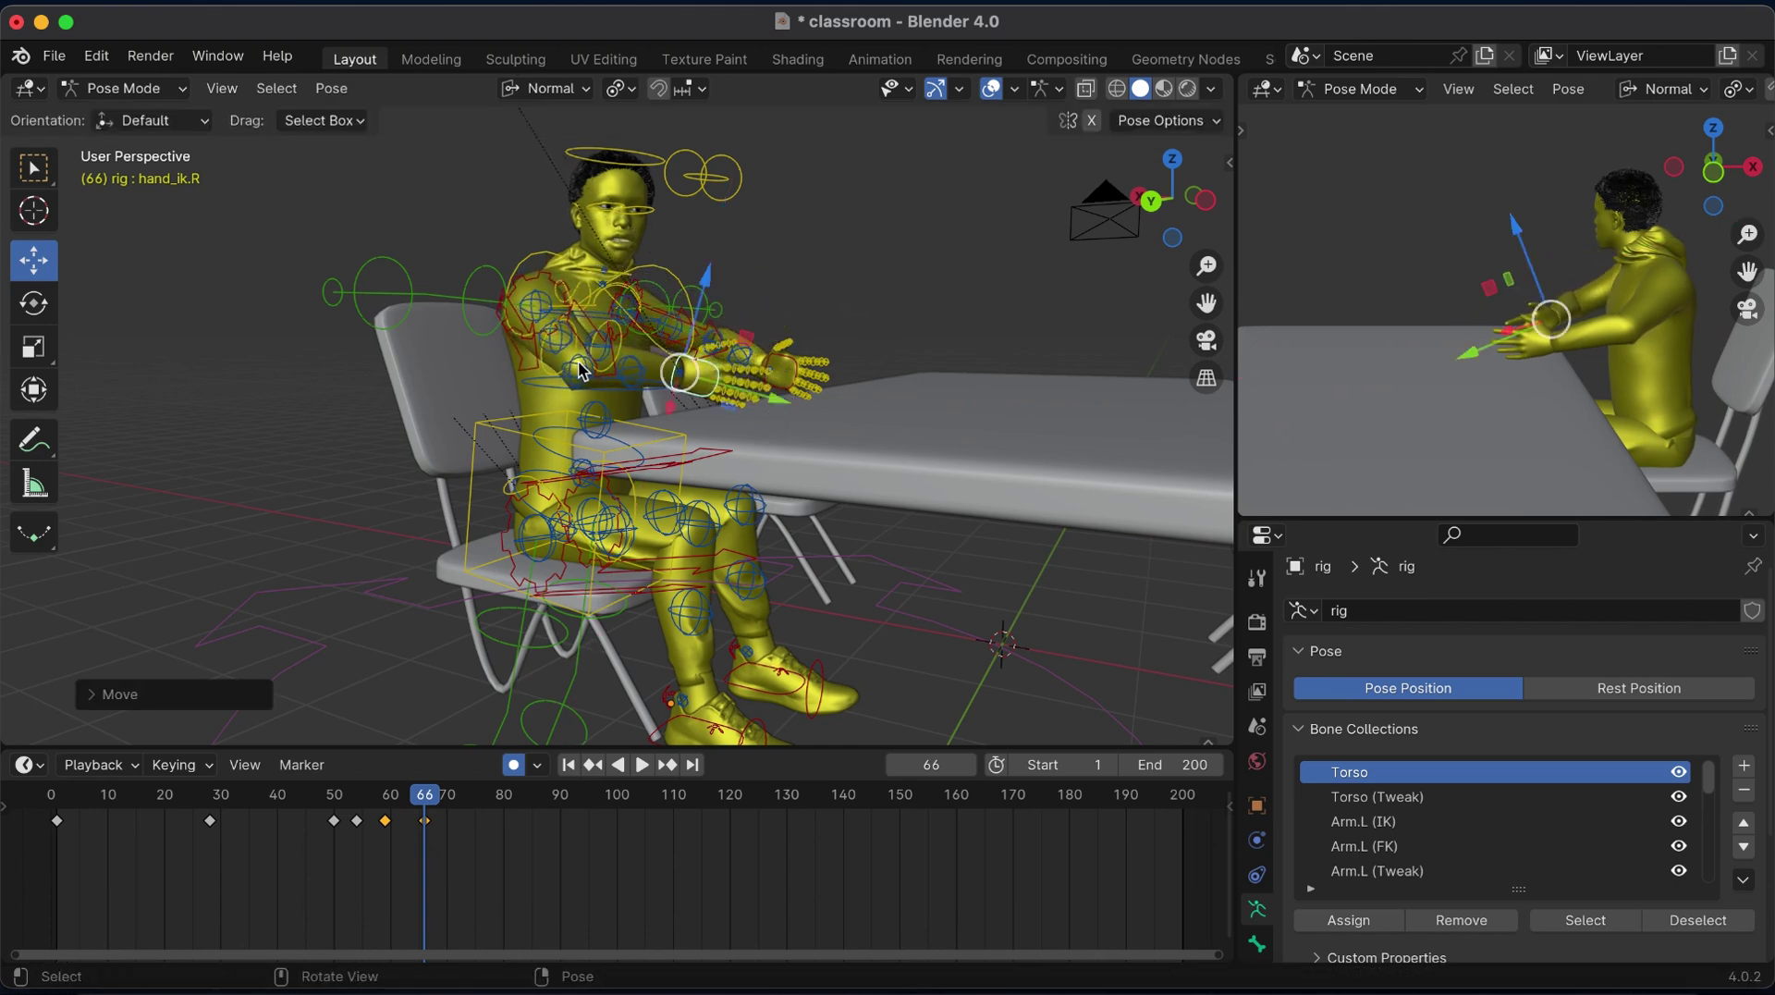
Move the right and left forearm tweak bones to refine the arms.
{"action": "left_click", "coordinate": [707, 365]}
{"action": "key", "text": "g"}
{"action": "left_click", "coordinate": [686, 406]}
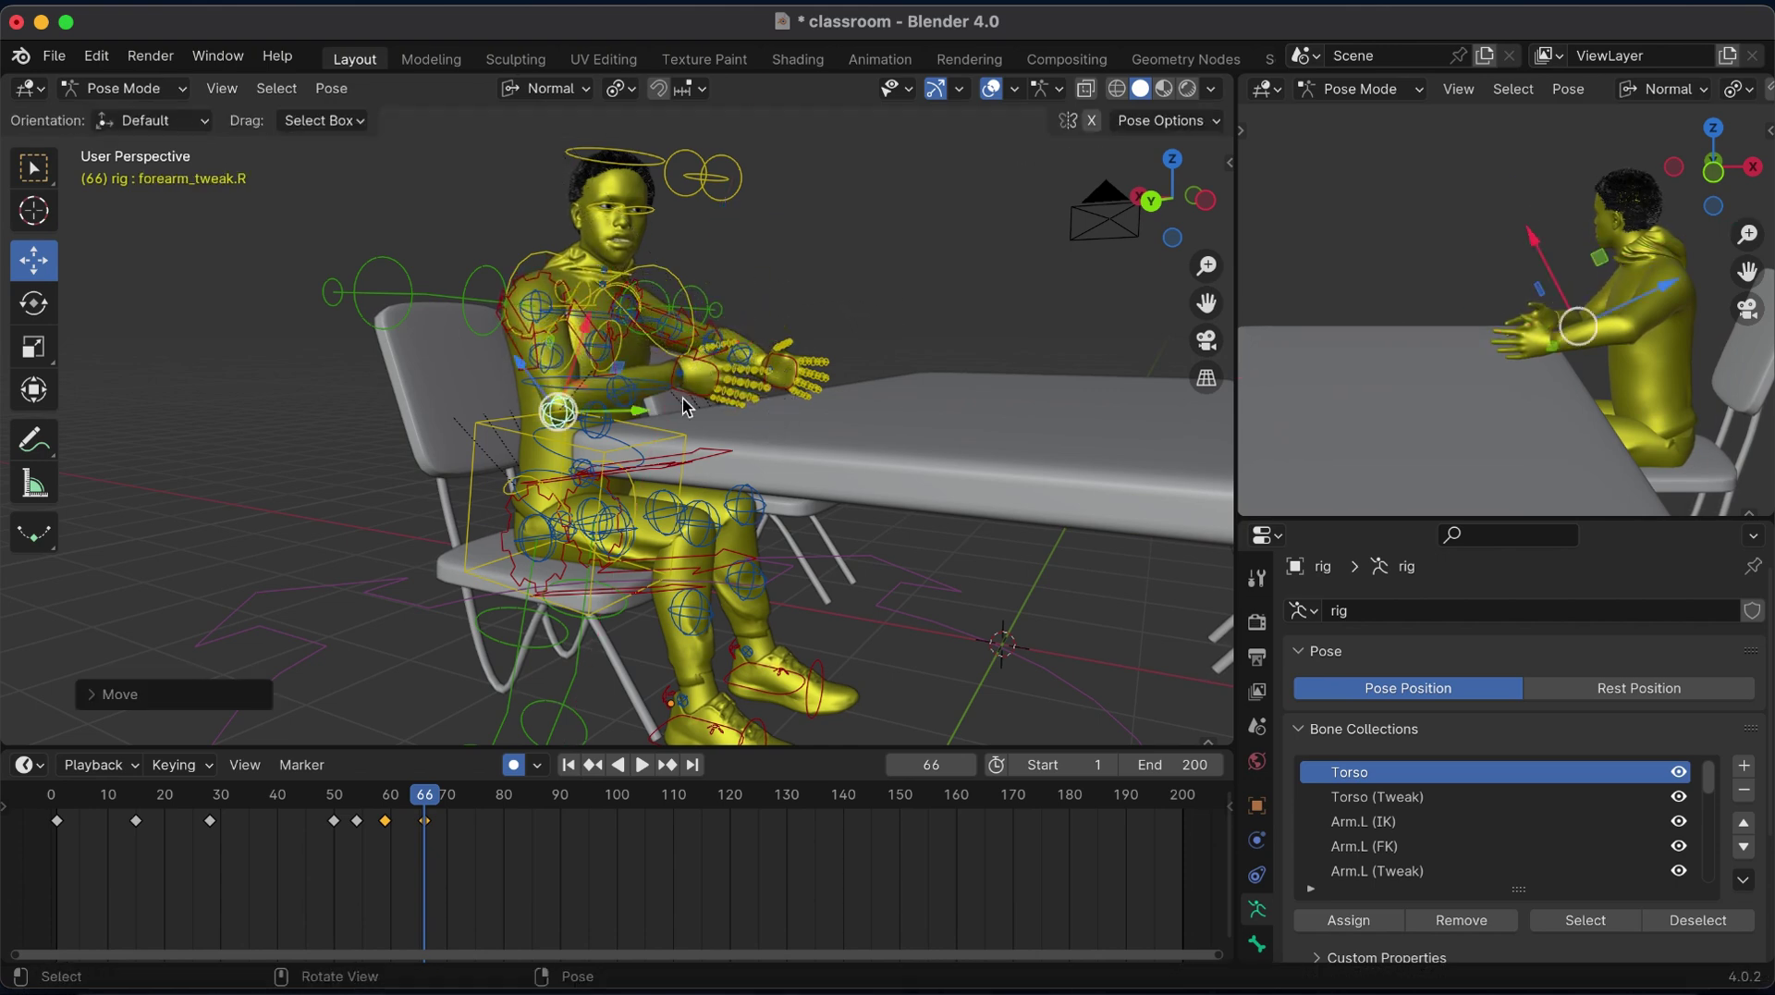
{"action": "left_click", "coordinate": [716, 342]}
{"action": "key", "text": "g"}
{"action": "left_click", "coordinate": [766, 352]}
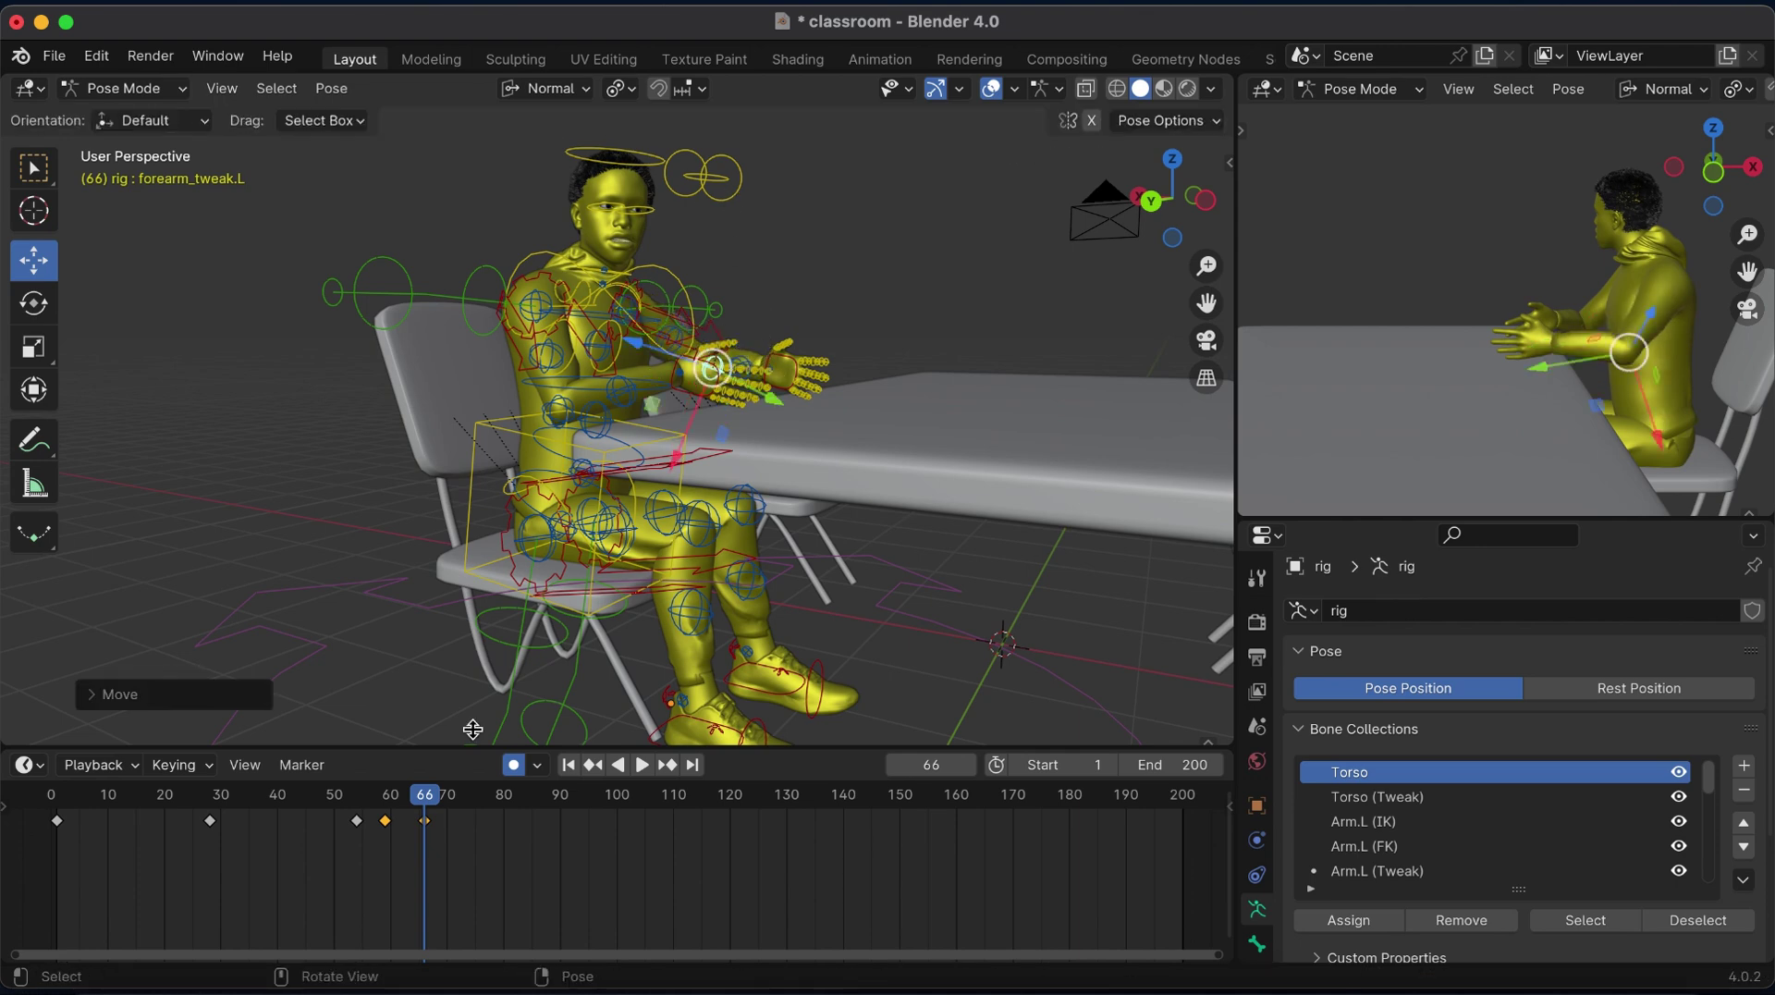
Key all bones at frame 66 and play back from about frame 50 to 77.
{"action": "key", "text": "a"}
{"action": "key", "text": "i"}
{"action": "left_click", "coordinate": [335, 806]}
{"action": "key", "text": "space"}
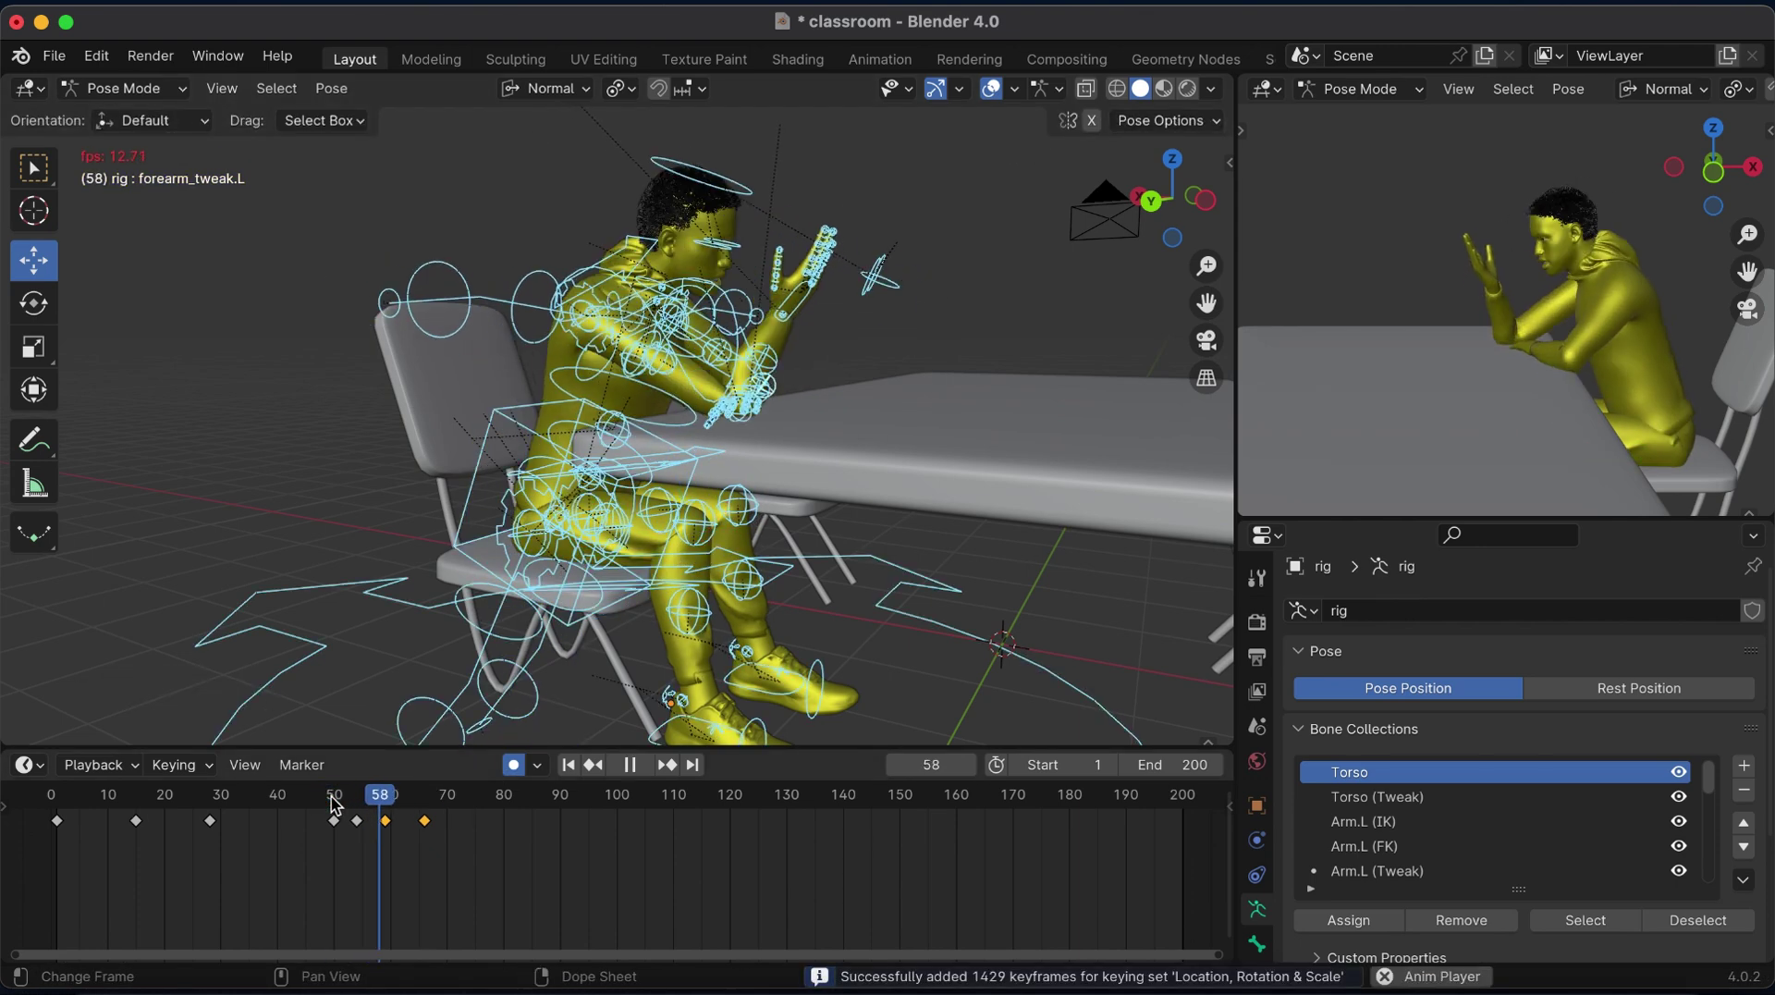
{"action": "key", "text": "space"}
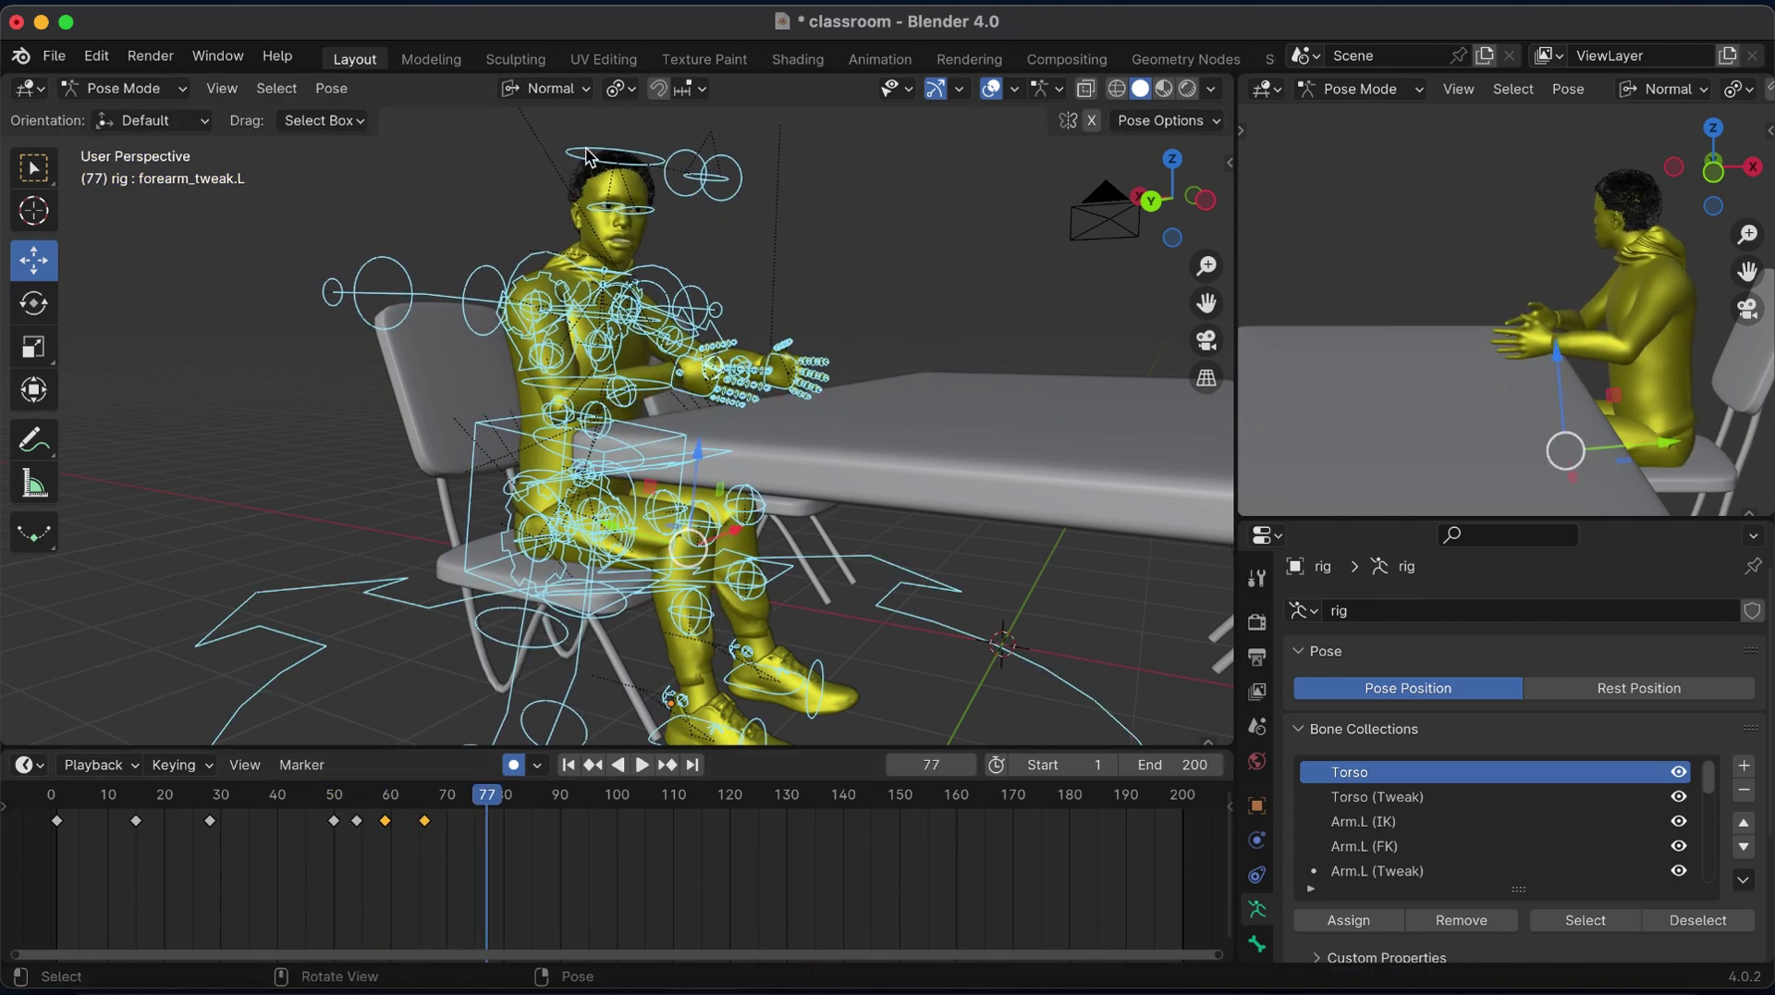
Rotate the head bone and turn it on its own Y axis at frame 77.
{"action": "left_click", "coordinate": [589, 157]}
{"action": "key", "text": "r"}
{"action": "left_click", "coordinate": [747, 258]}
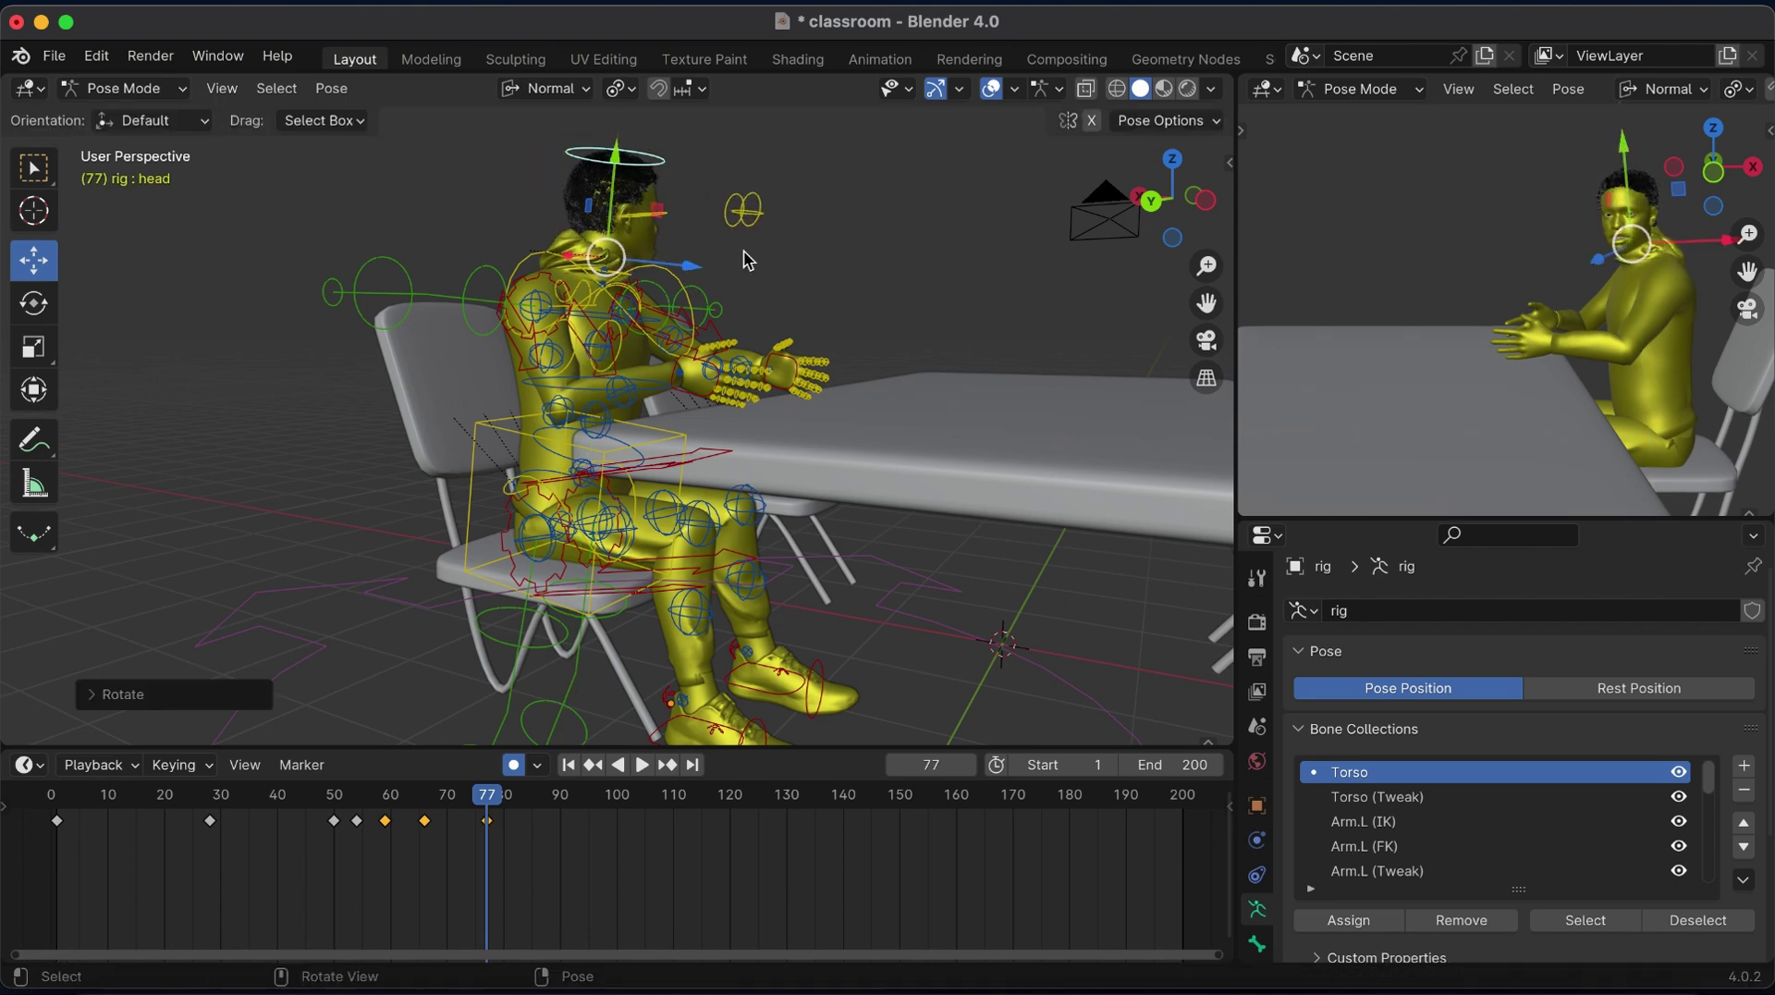
{"action": "key", "text": "r"}
{"action": "key", "text": "x"}
{"action": "key", "text": "x"}
{"action": "key", "text": "Escape"}
{"action": "key", "text": "r"}
{"action": "key", "text": "y"}
{"action": "key", "text": "y"}
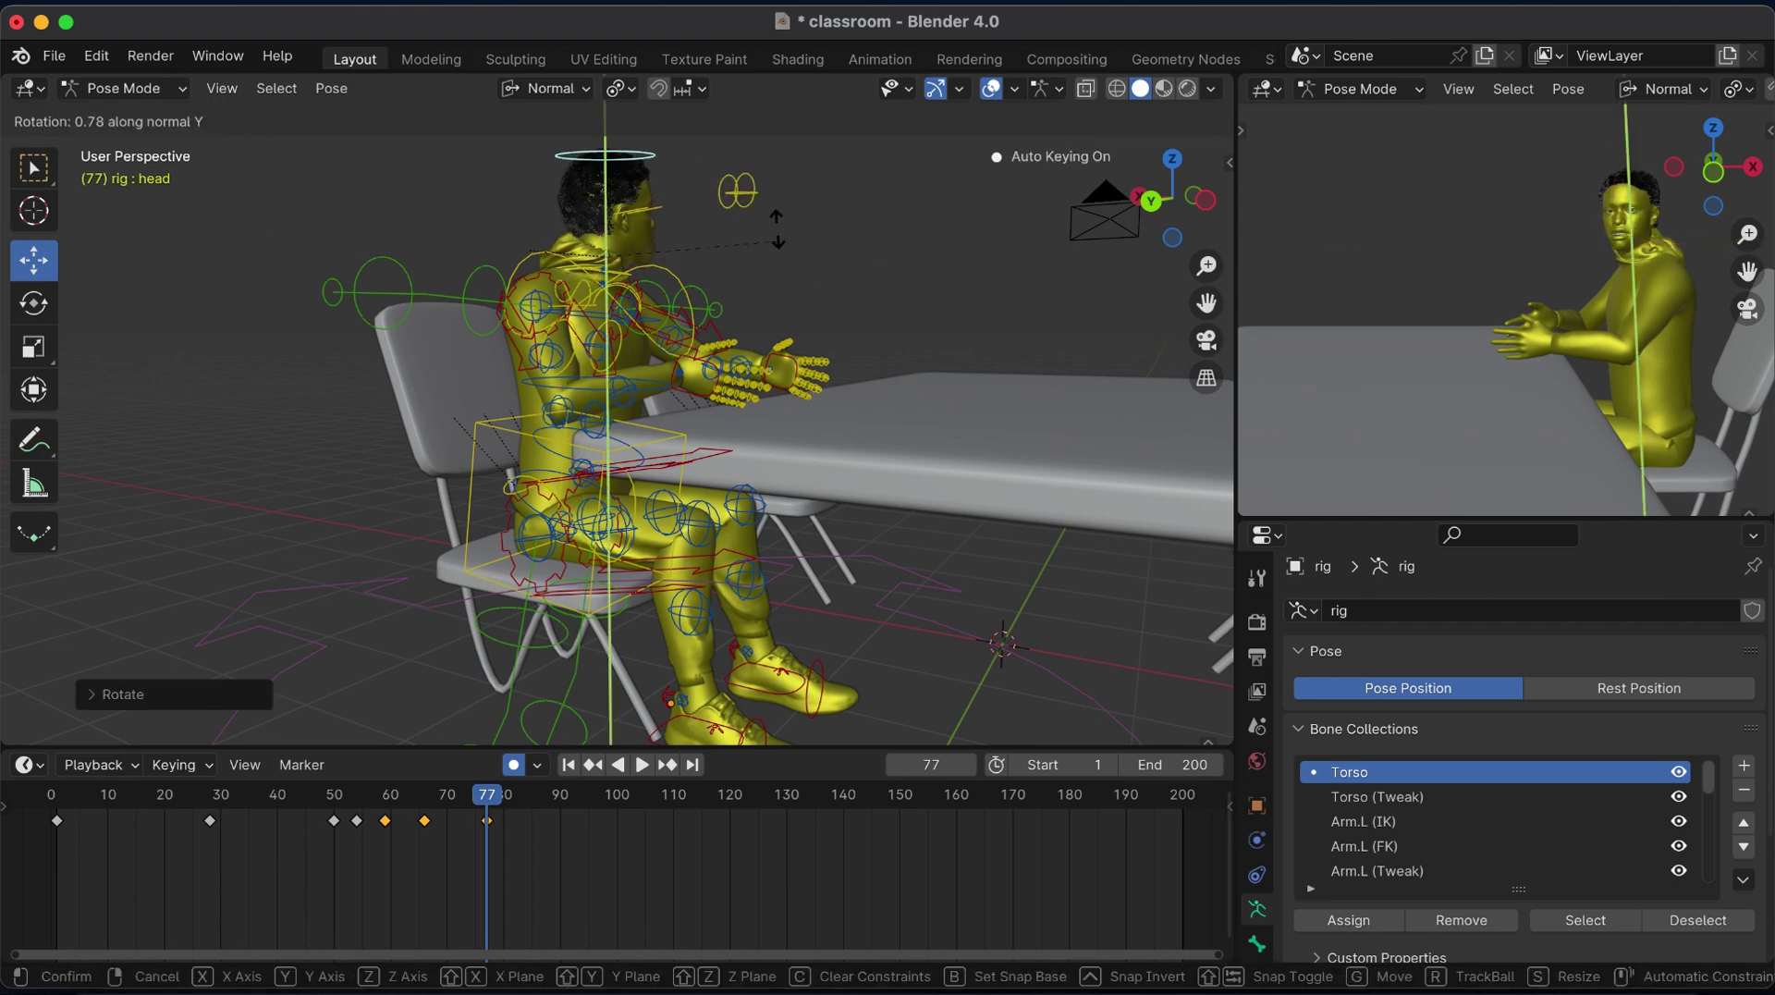
{"action": "left_click", "coordinate": [777, 229]}
Preview the head turn, then turn the head around Y again at frame 91.
{"action": "key", "text": "space"}
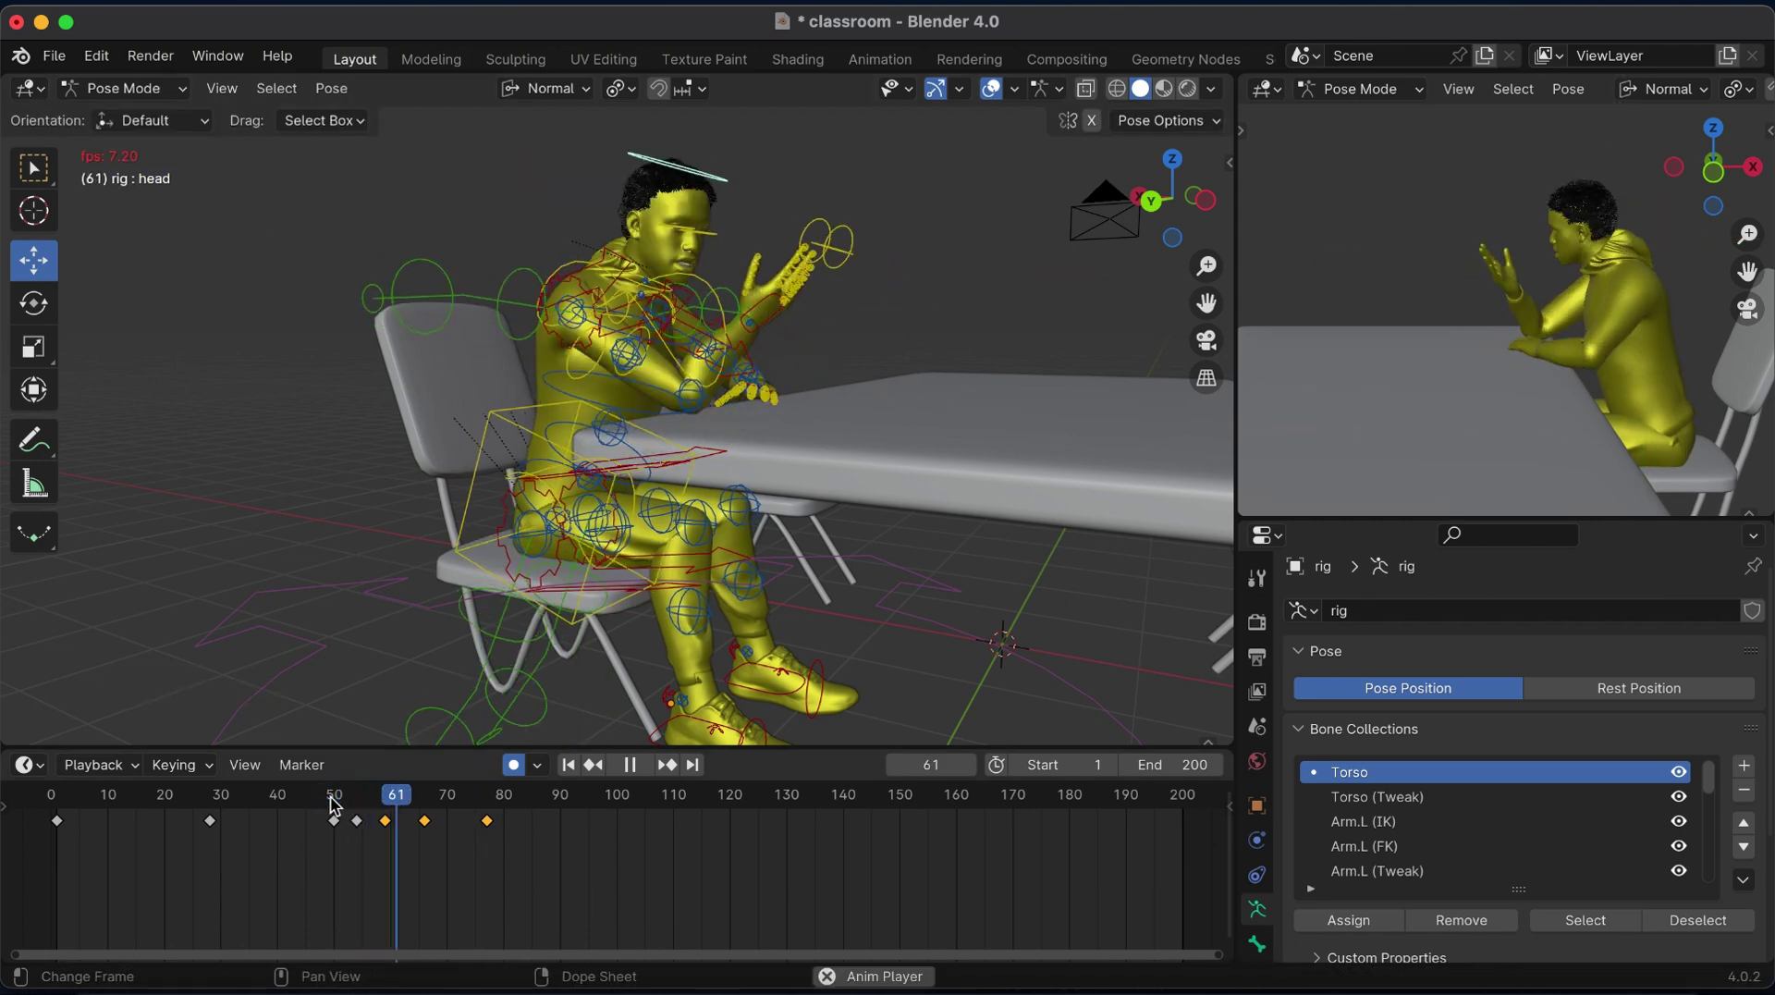
{"action": "key", "text": "space"}
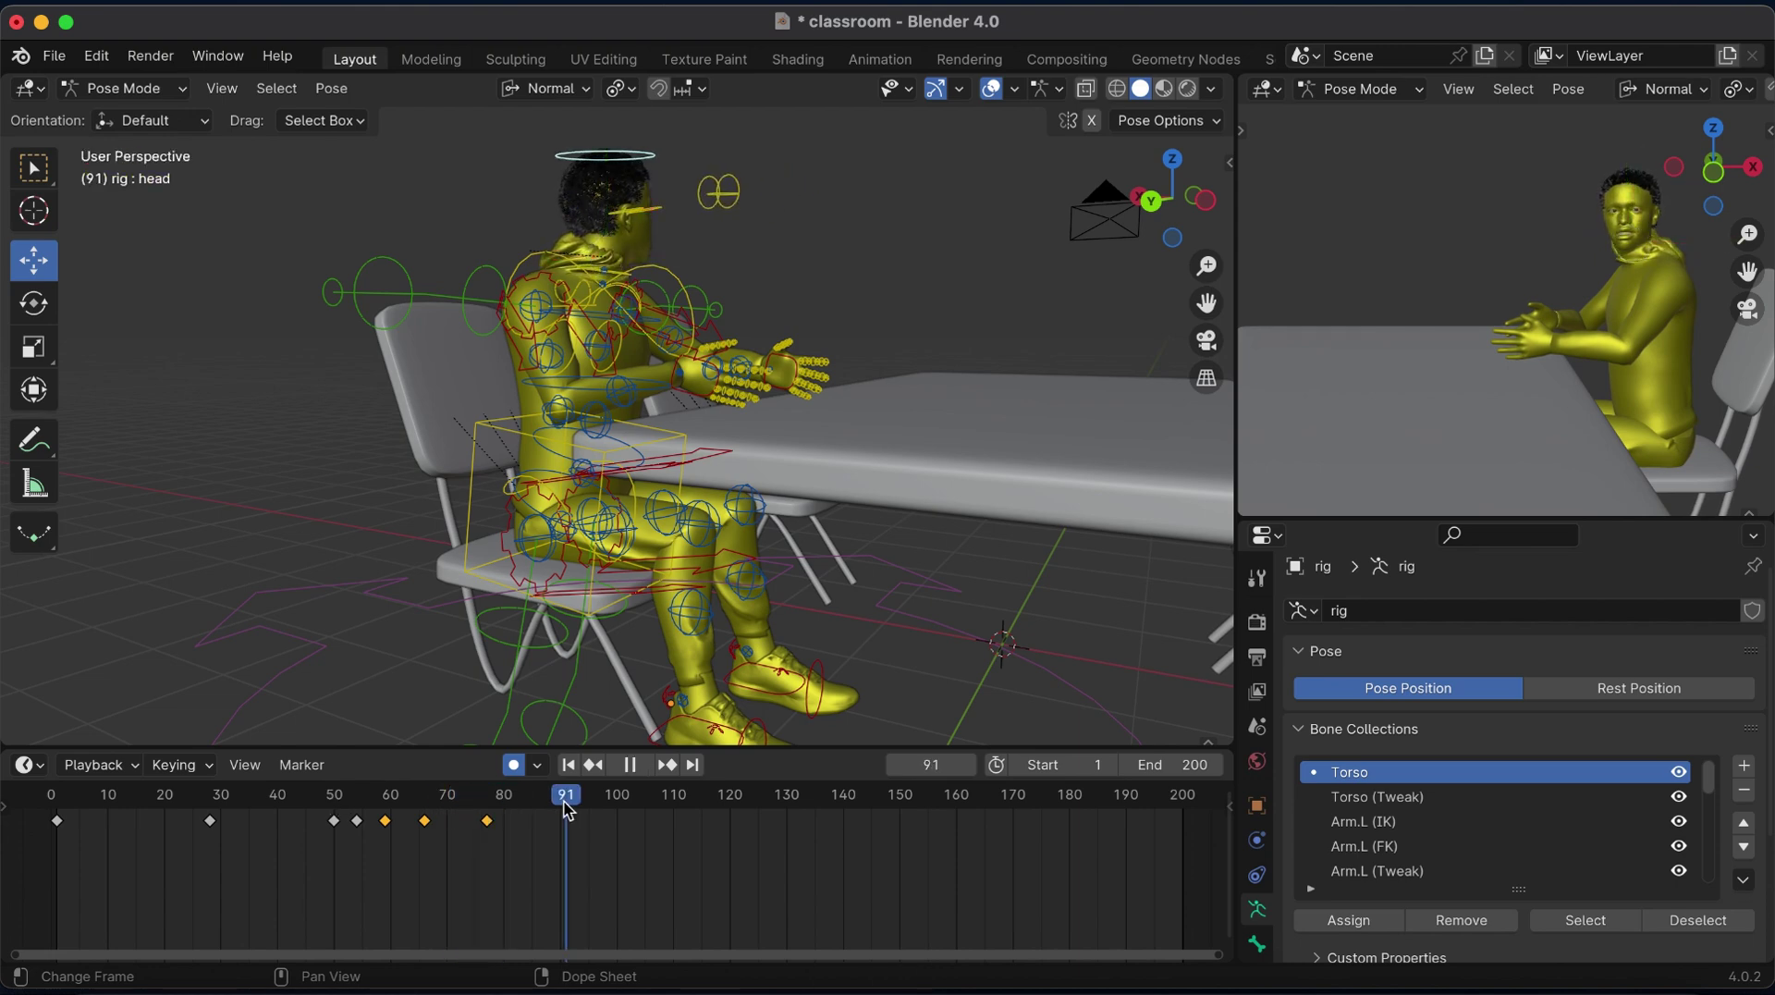
{"action": "key", "text": "r"}
{"action": "key", "text": "y"}
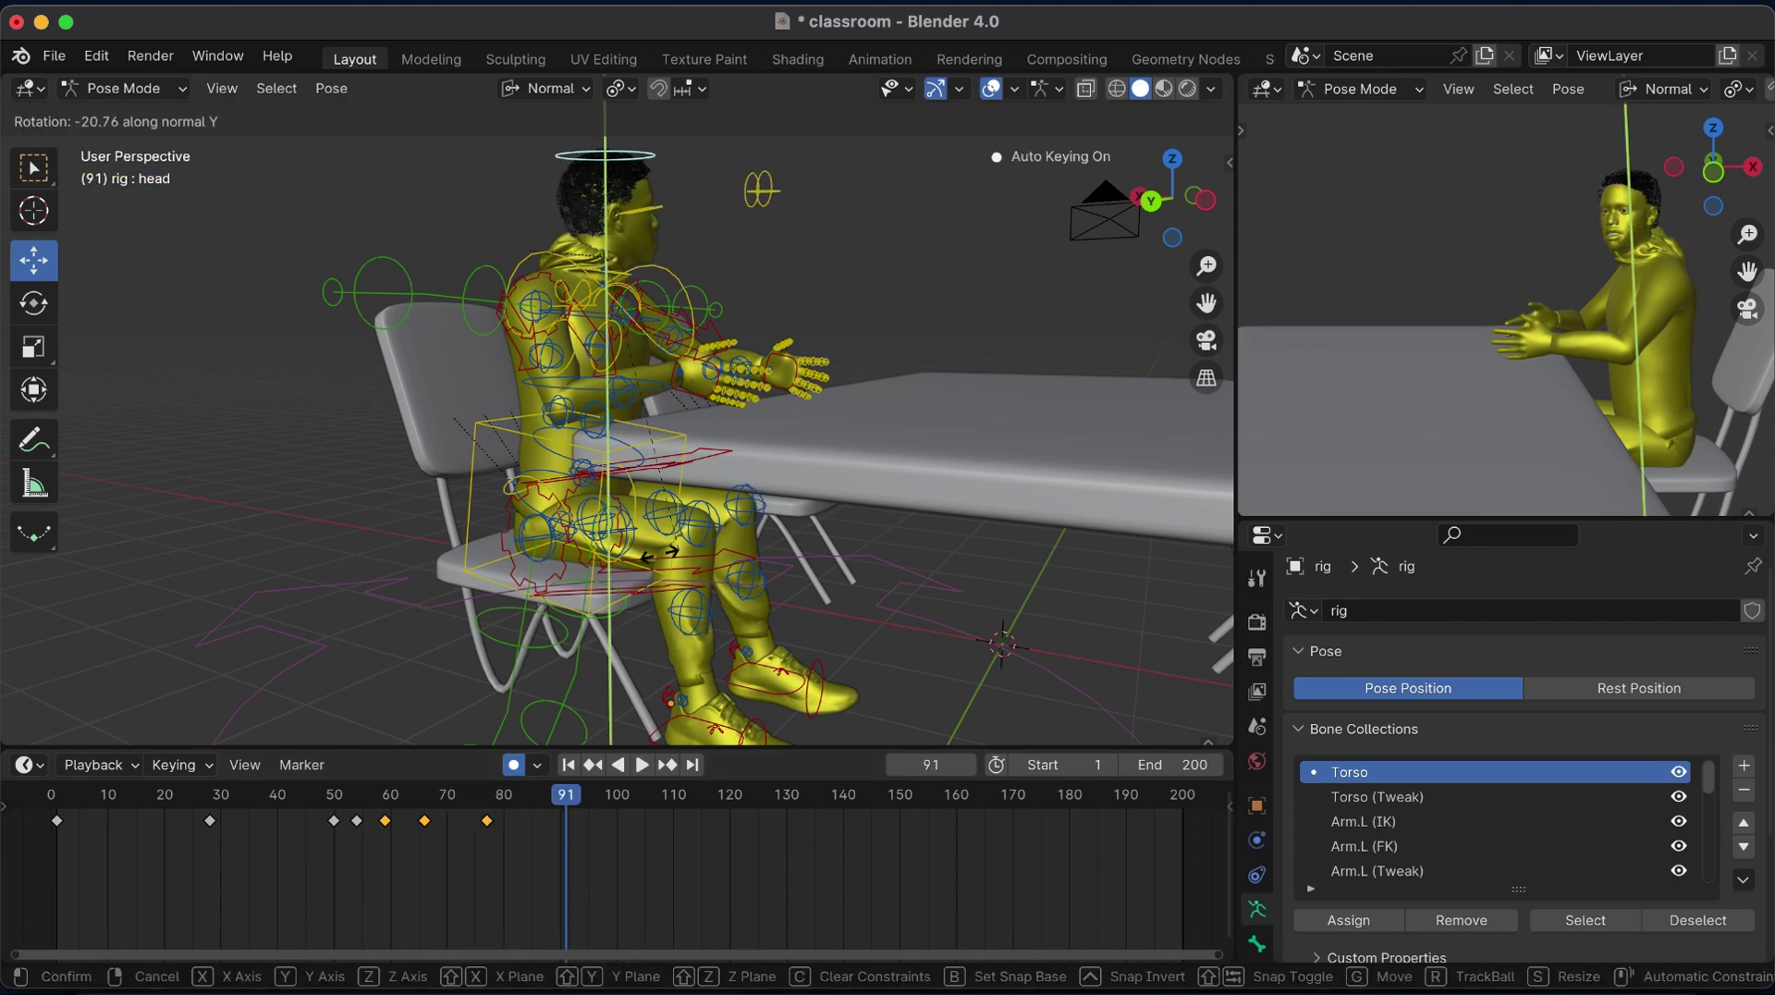
{"action": "key", "text": "Return"}
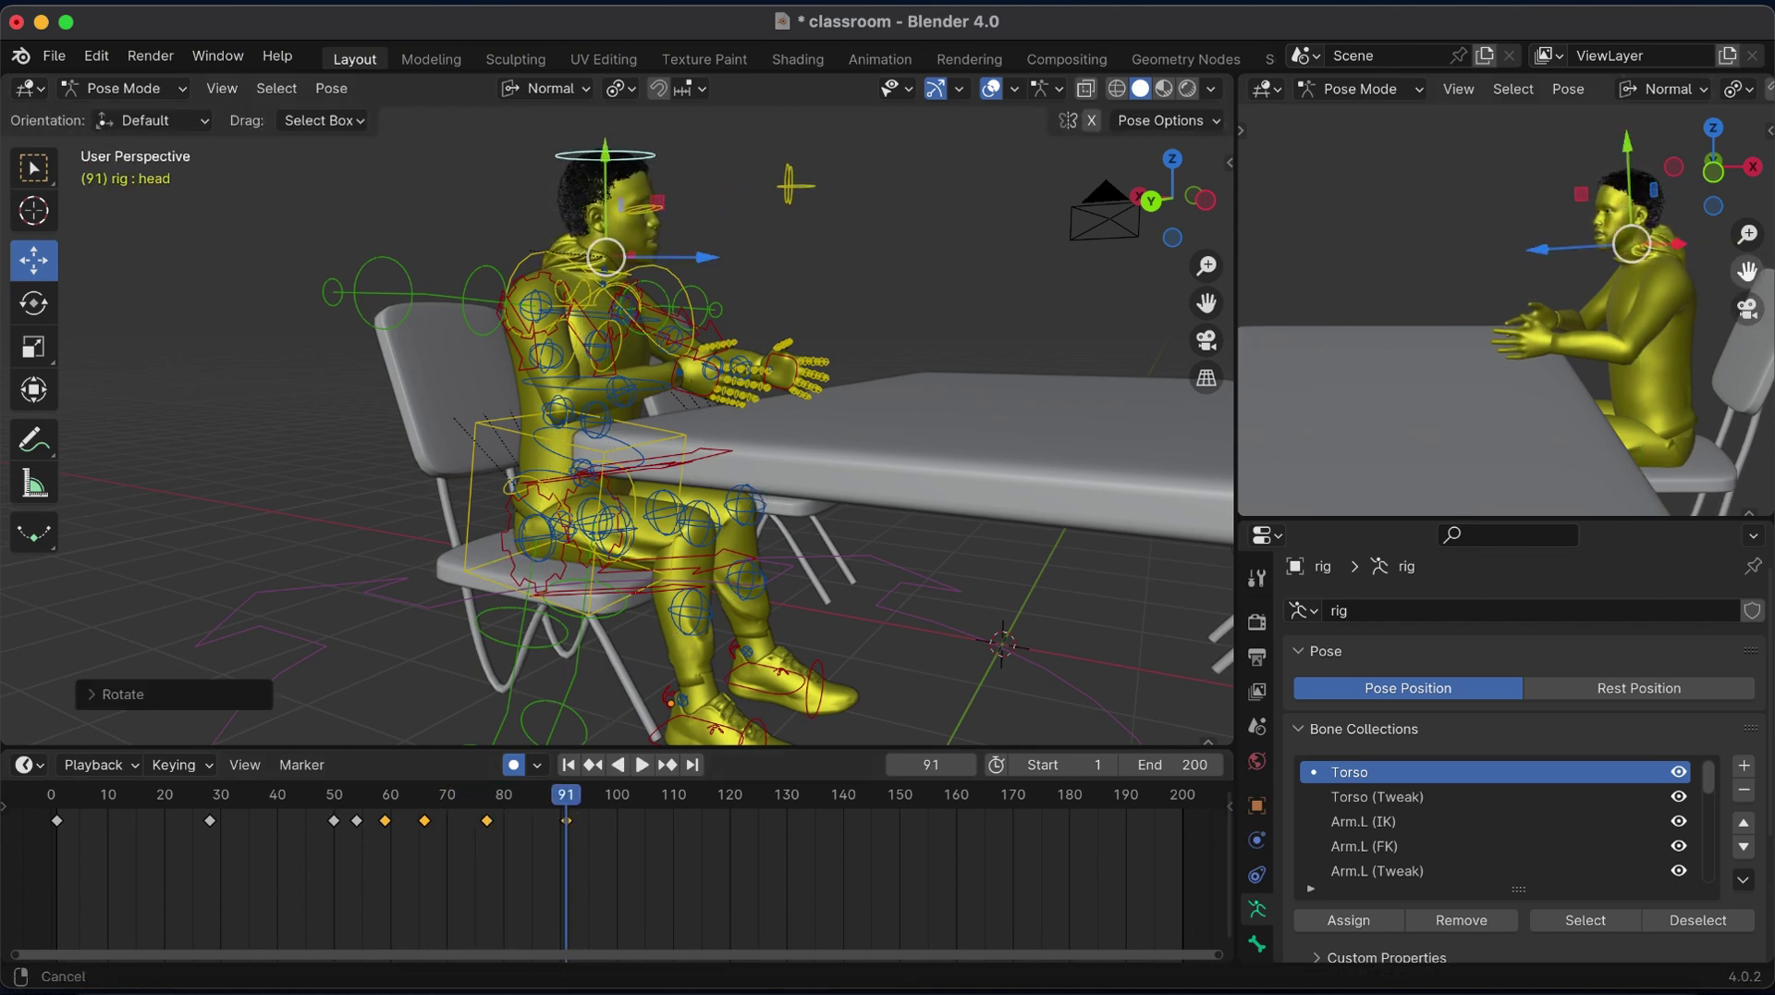
{"action": "middle_click_drag", "start_coordinate": [1571, 324], "coordinate": [1678, 328]}
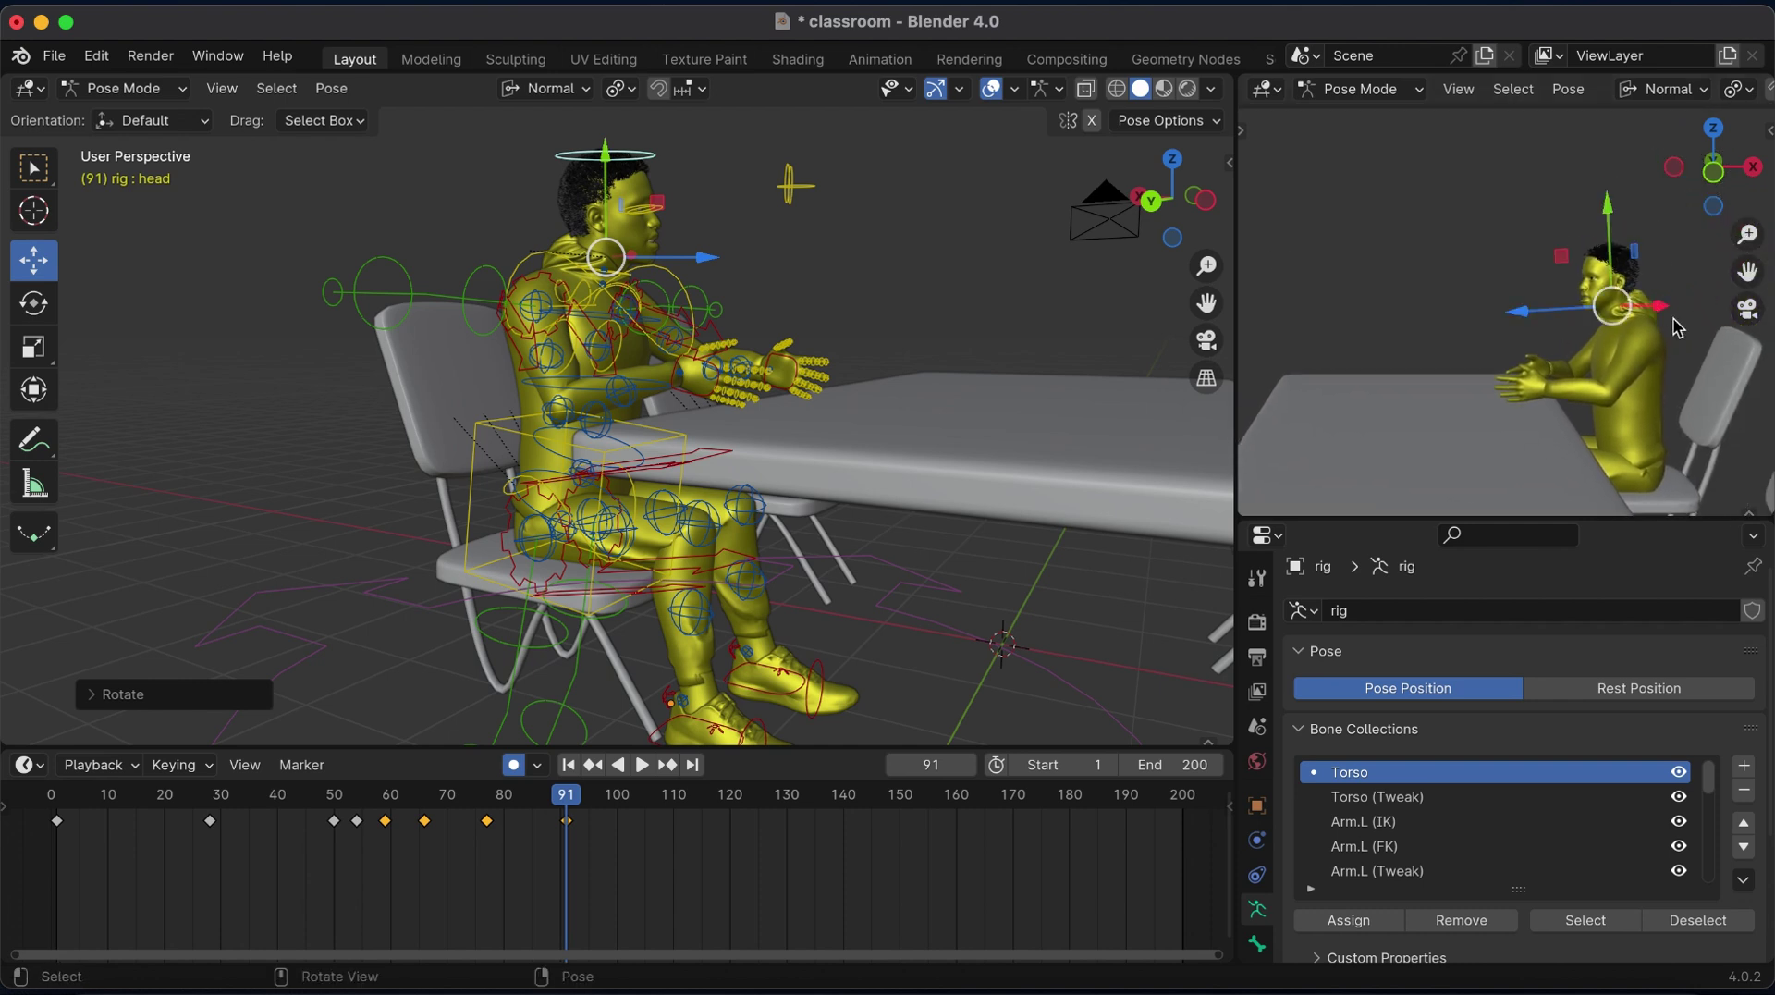
{"action": "left_click", "coordinate": [700, 400]}
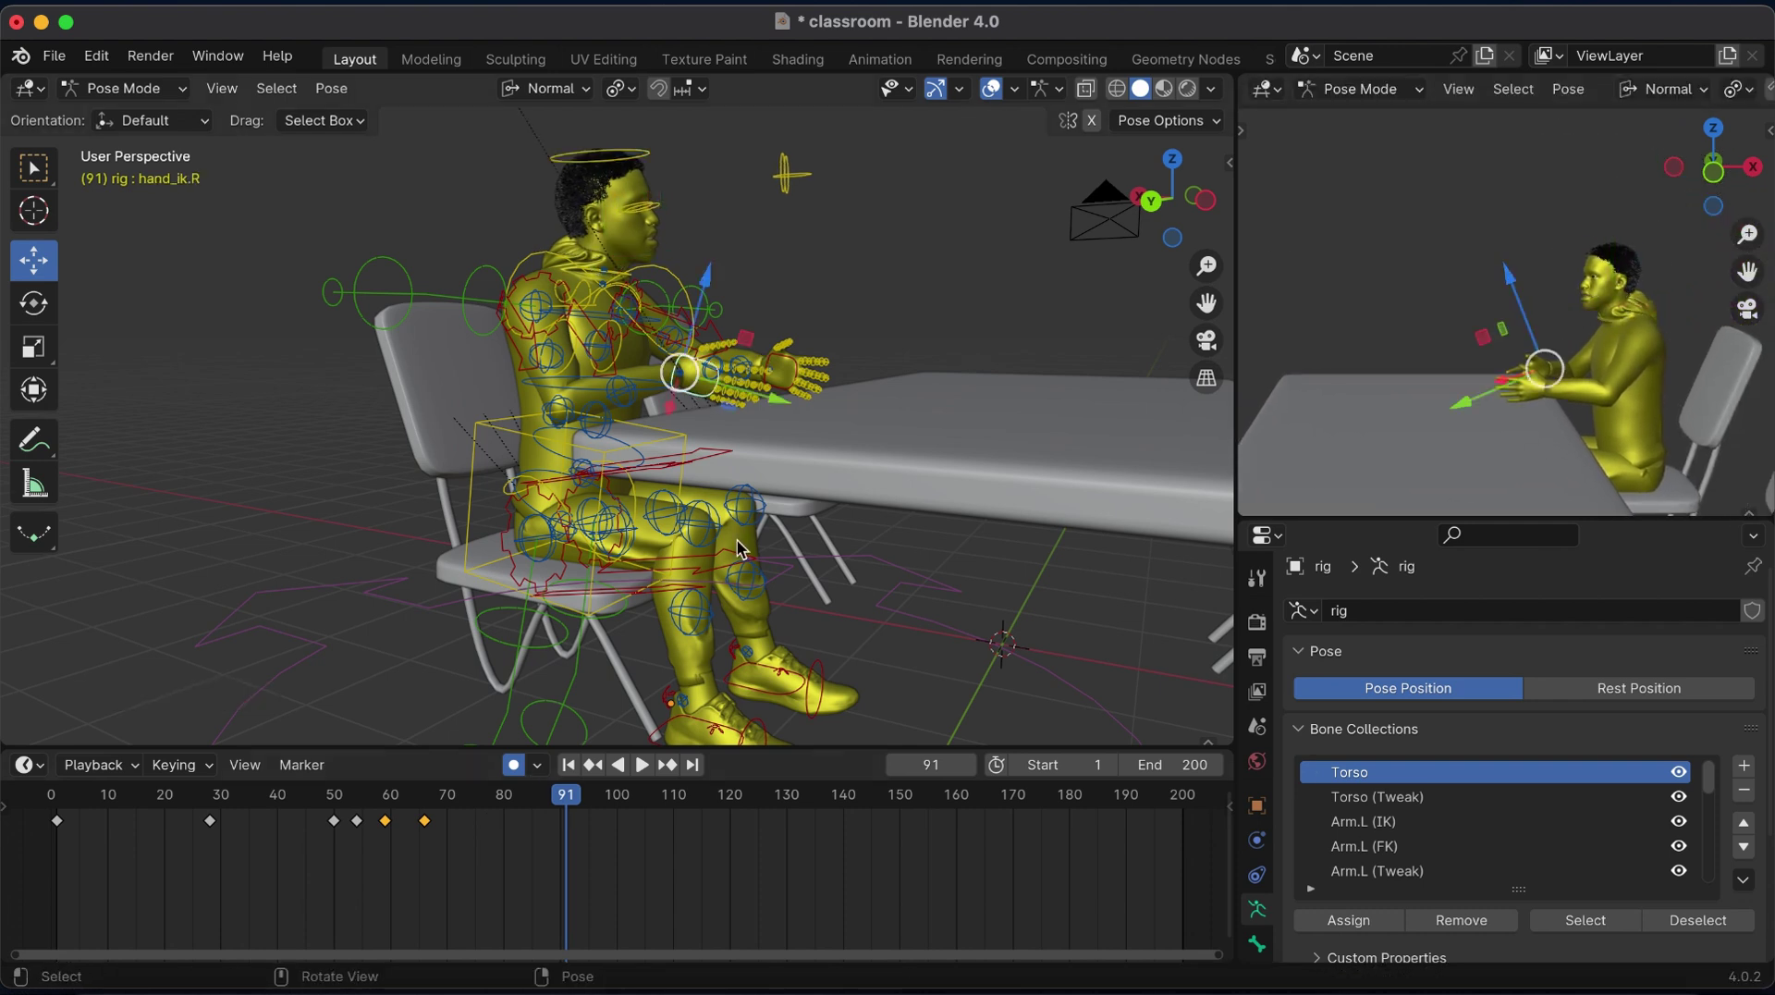
Rotate and move the right hand, then the left hand (on X), at frame 91.
{"action": "key", "text": "r"}
{"action": "left_click", "coordinate": [850, 397]}
{"action": "key", "text": "g"}
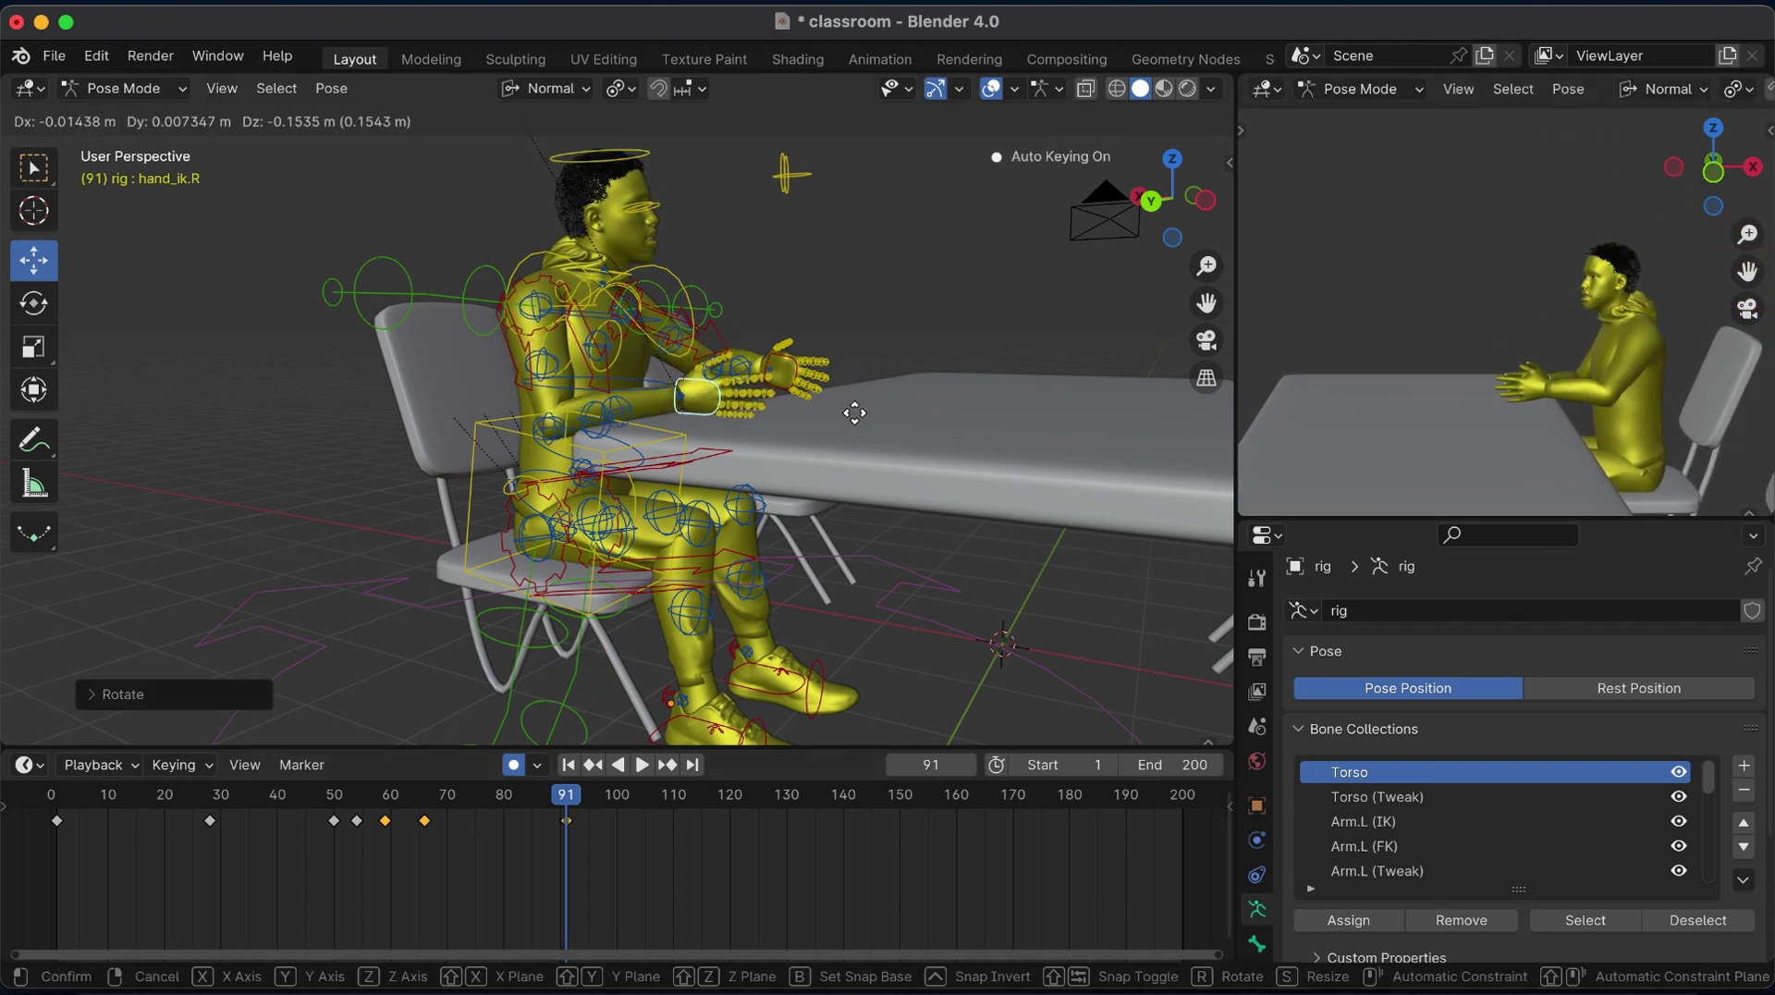
{"action": "left_click", "coordinate": [854, 413]}
{"action": "left_click", "coordinate": [784, 370]}
{"action": "key", "text": "r"}
{"action": "key", "text": "x"}
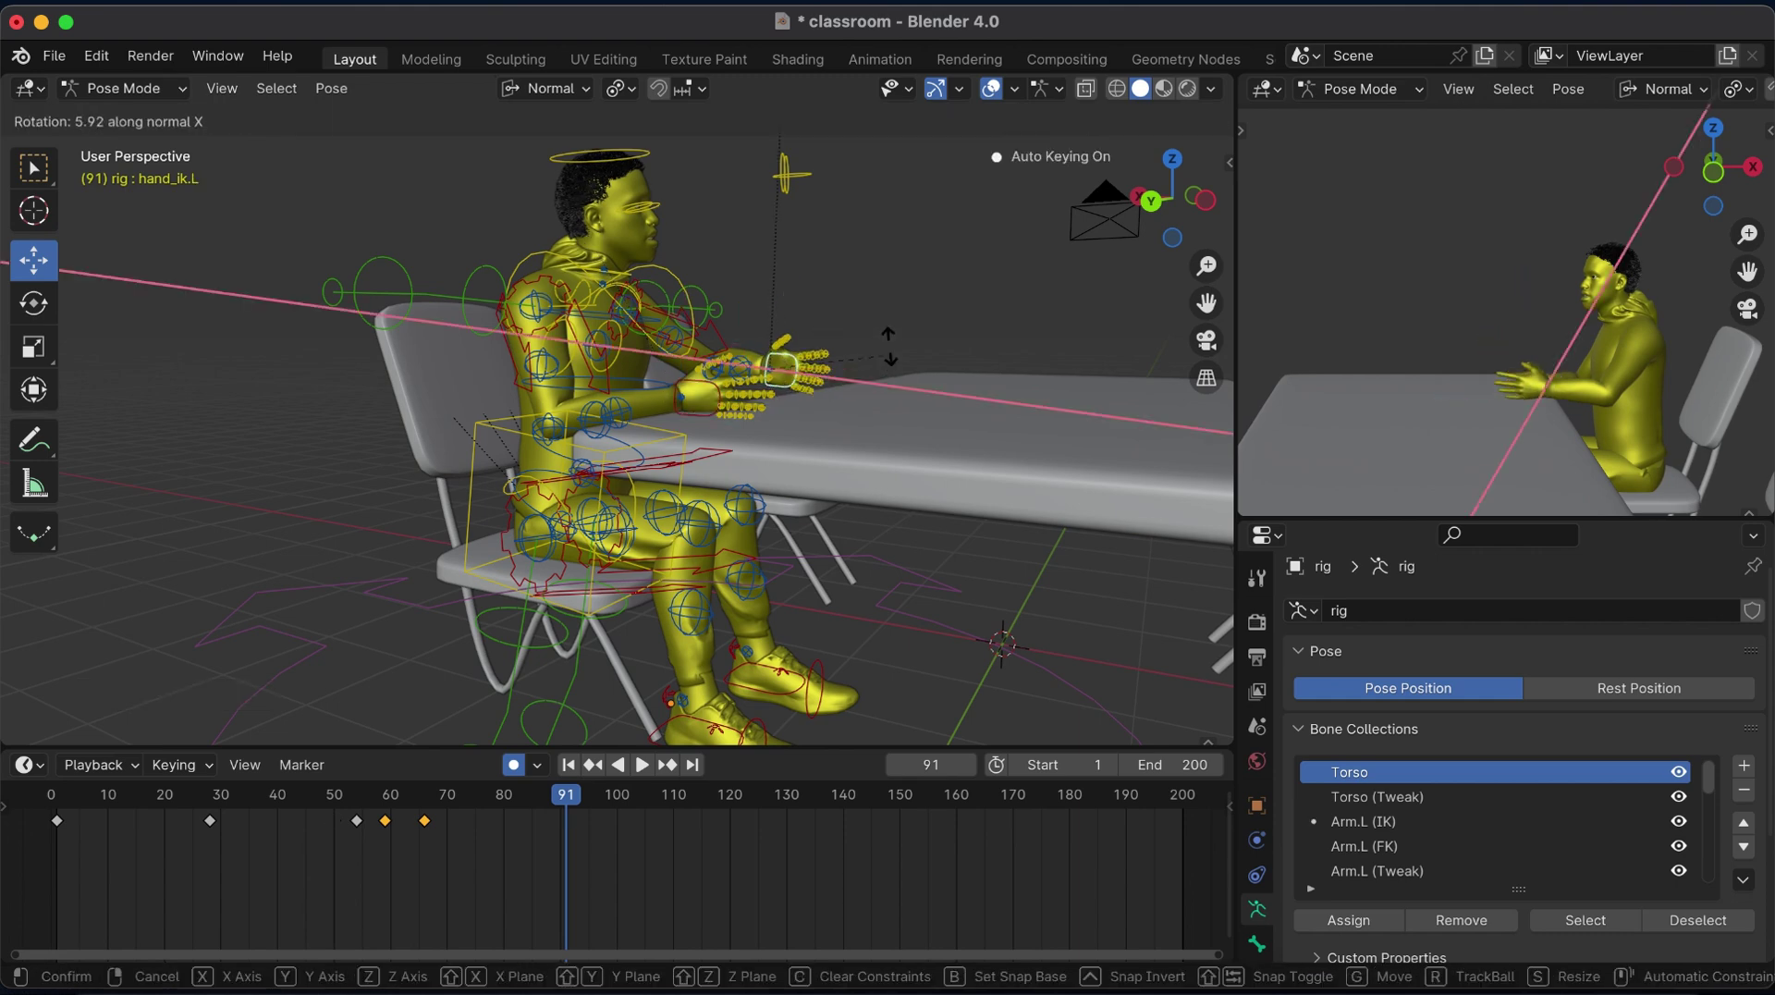
{"action": "left_click", "coordinate": [890, 342]}
{"action": "key", "text": "g"}
{"action": "left_click", "coordinate": [895, 357]}
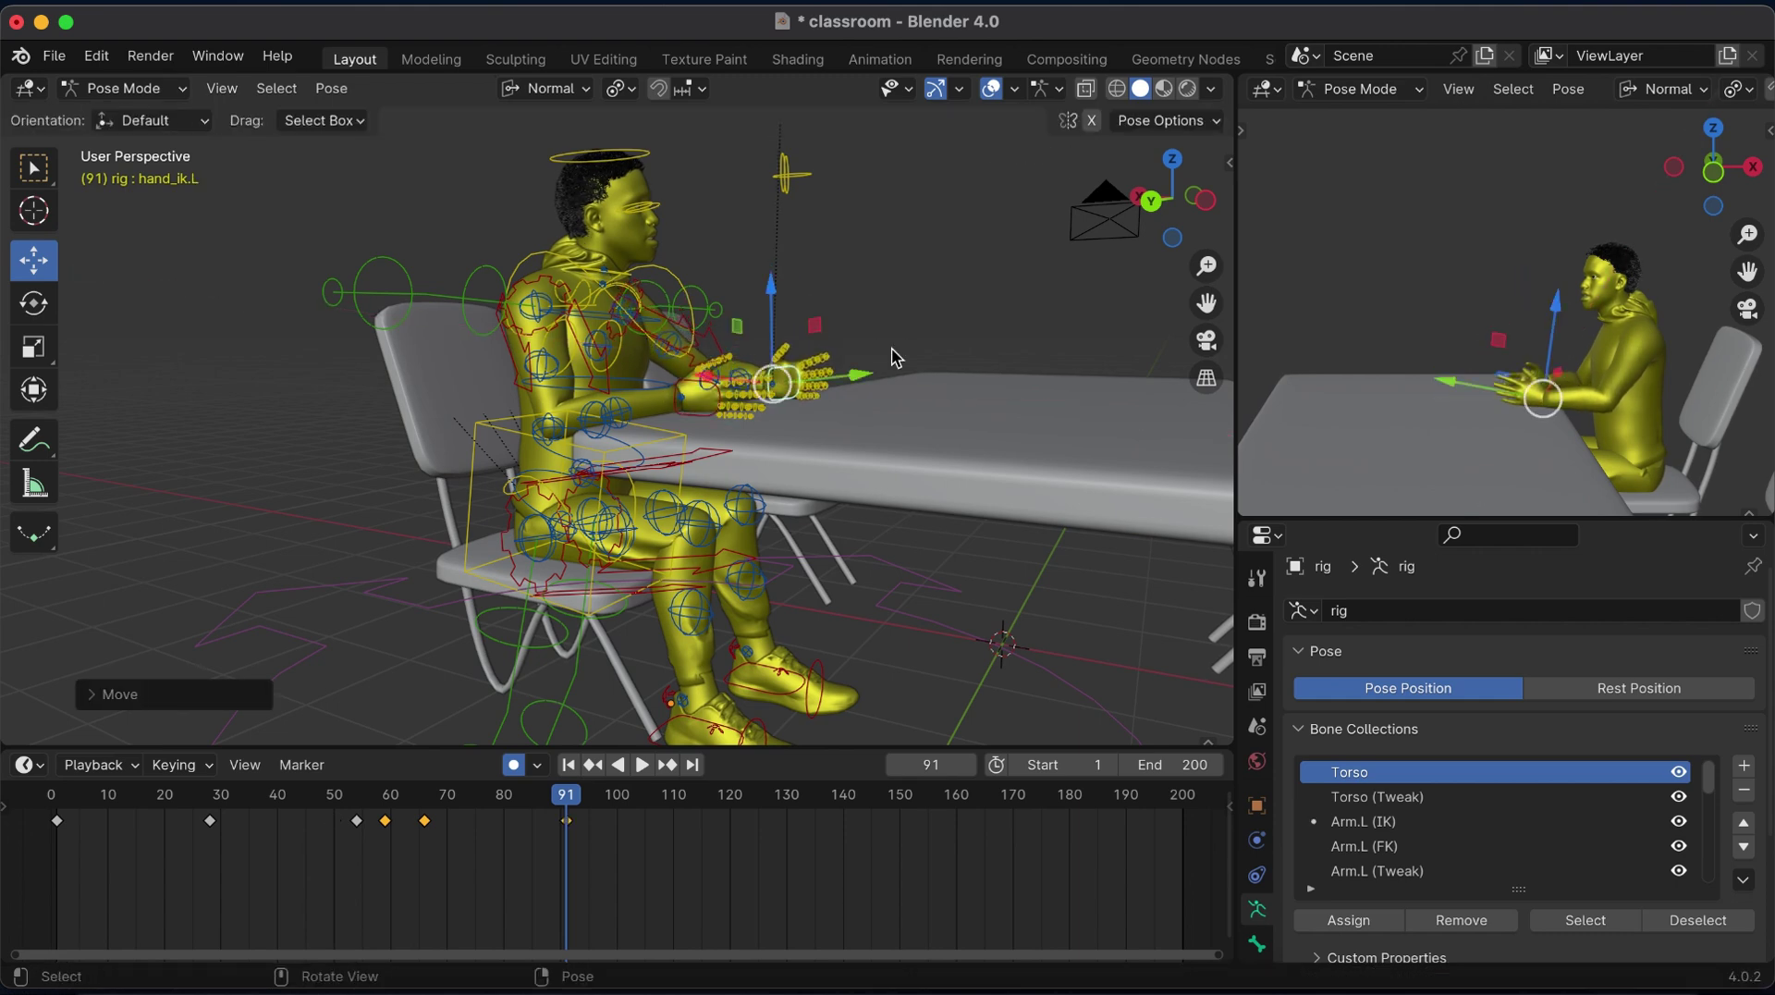
Save classroom.blend and go back to frame 54 on the timeline.
{"action": "key", "text": "ctrl+s"}
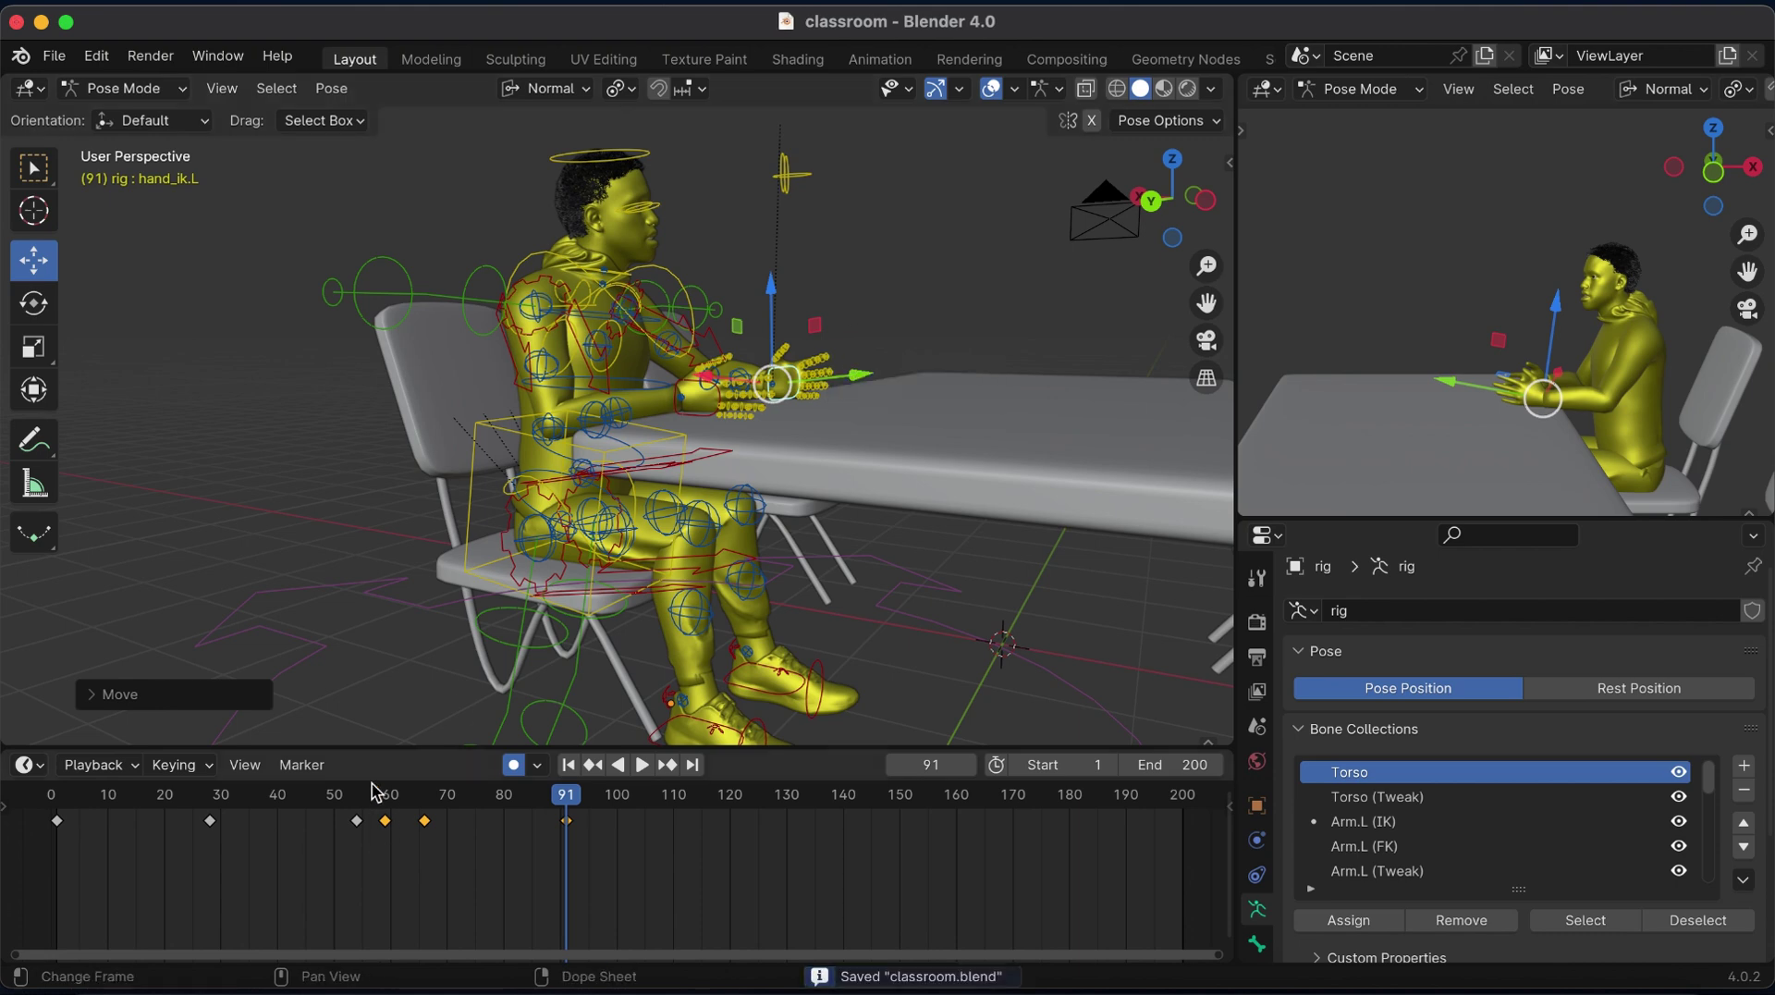
{"action": "left_click_drag", "start_coordinate": [352, 796], "coordinate": [344, 808]}
{"action": "left_click", "coordinate": [356, 802]}
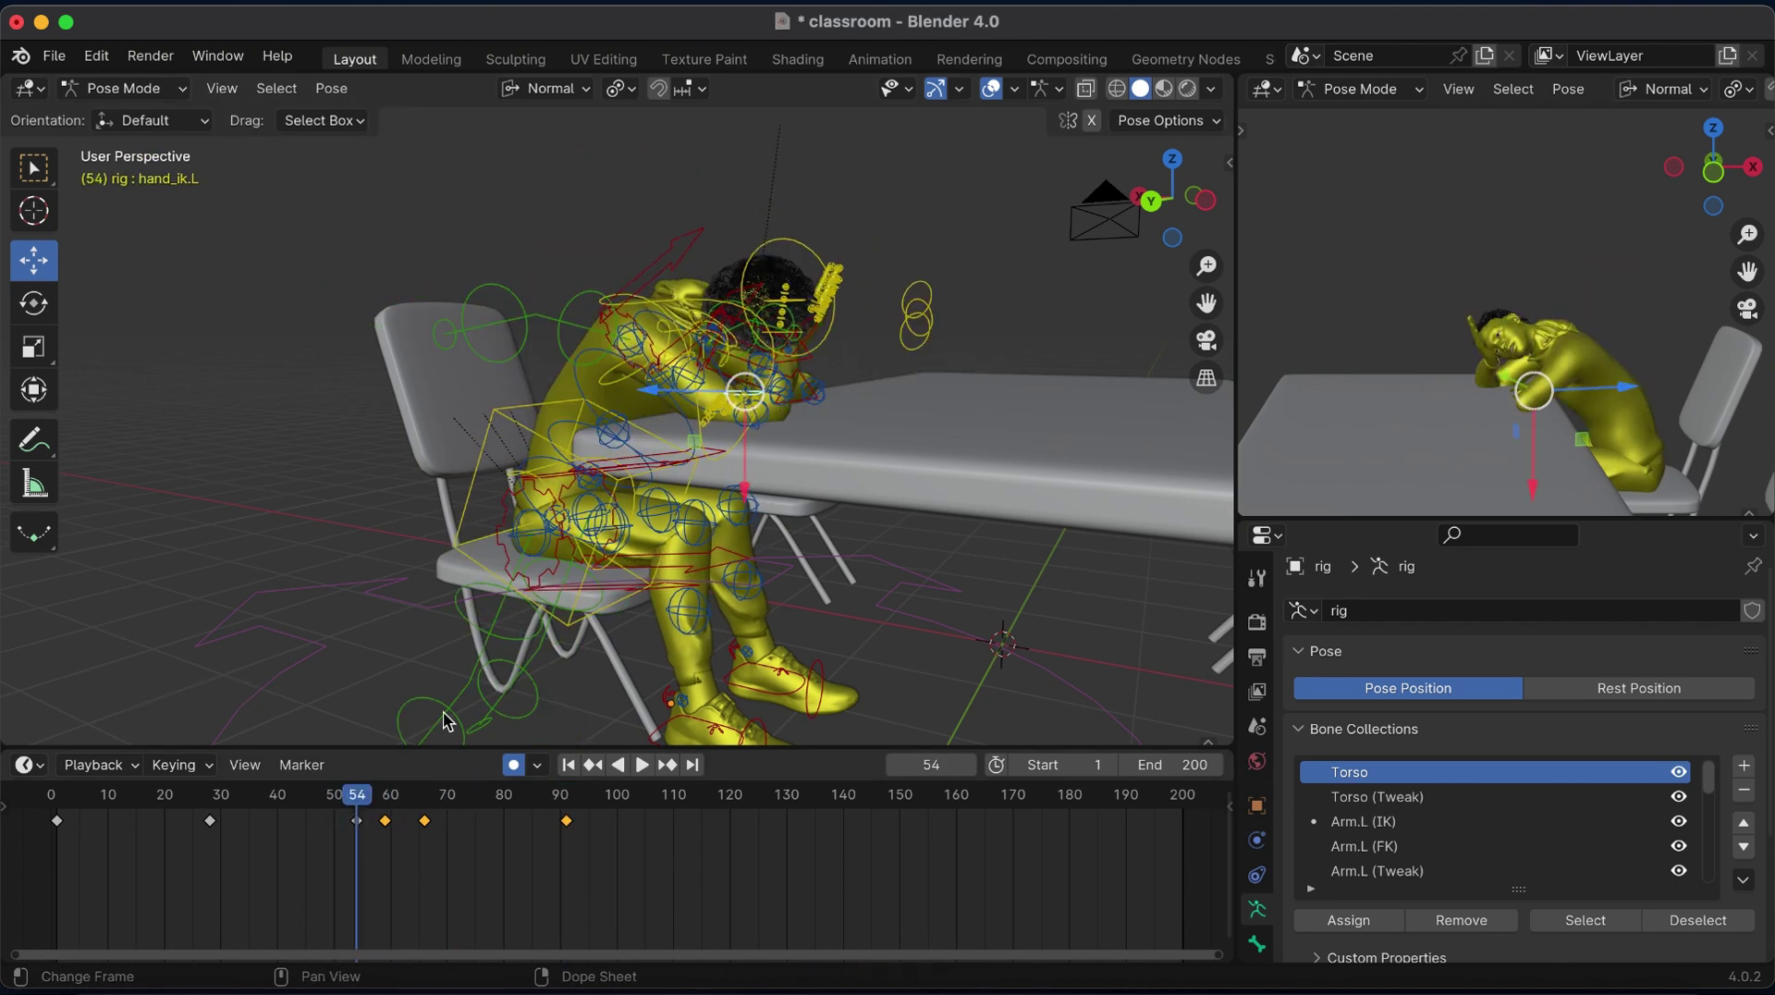
Nudge the right forearm tweak bone upward, viewed from behind the character.
{"action": "left_click", "coordinate": [1140, 205]}
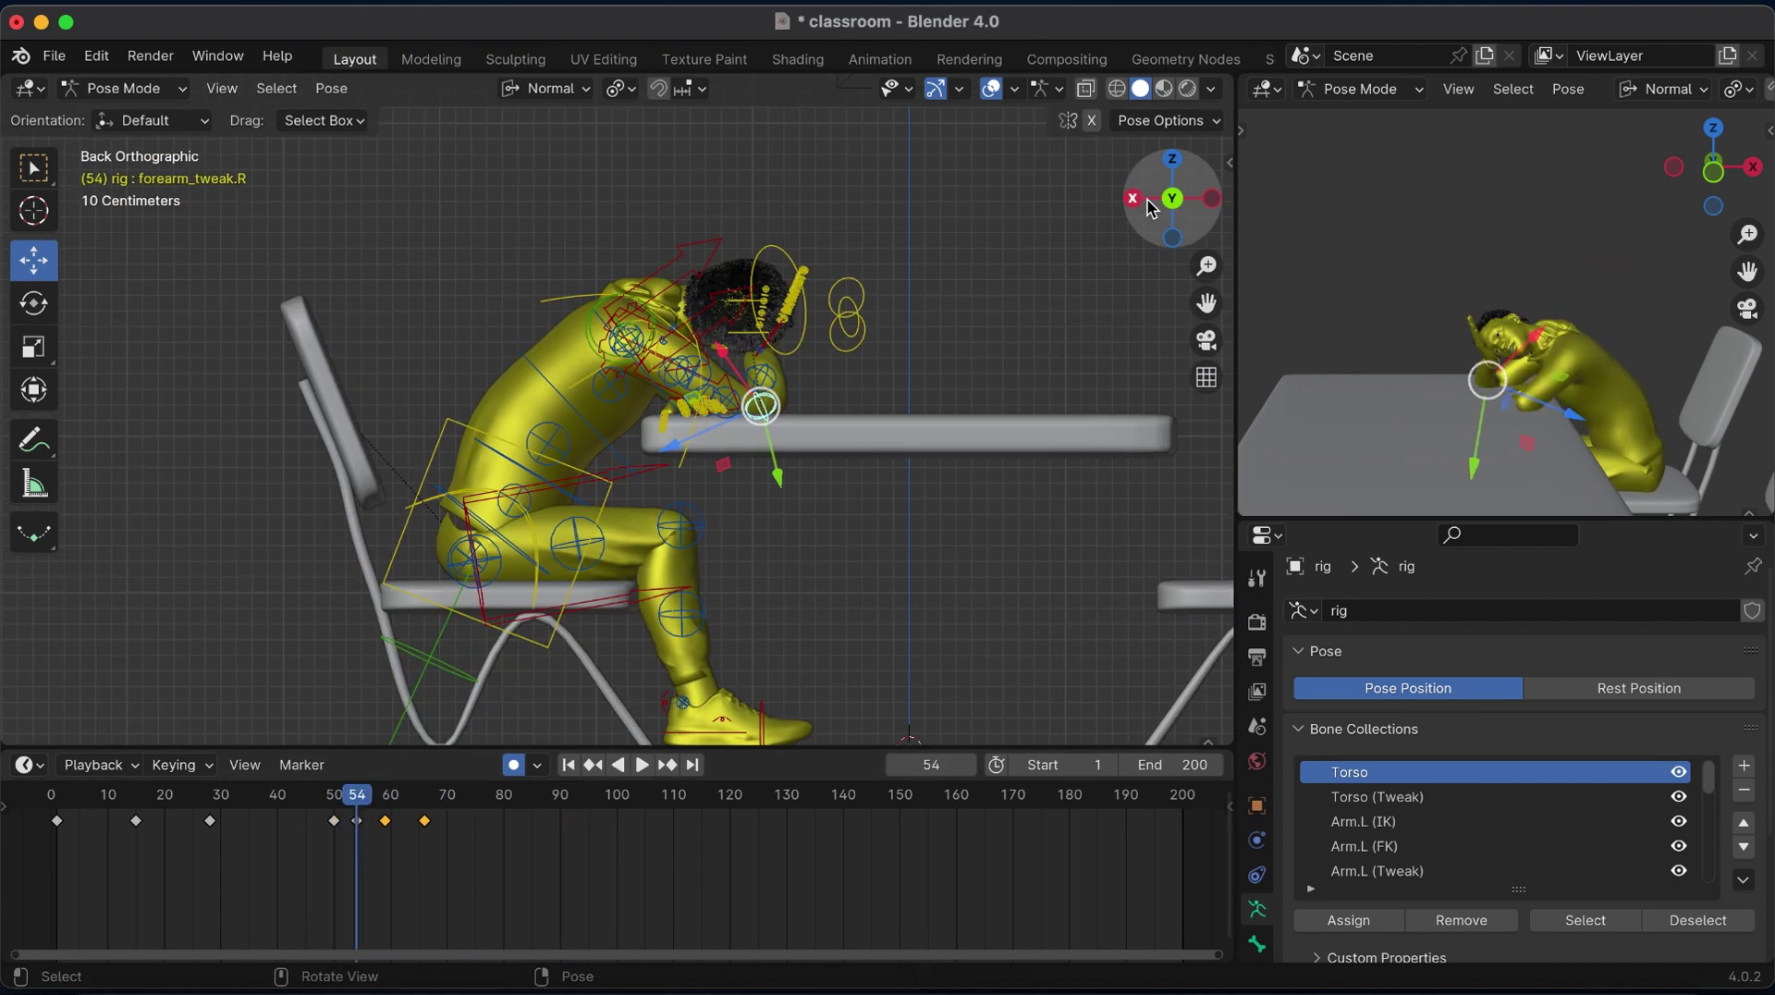
{"action": "key", "text": "g"}
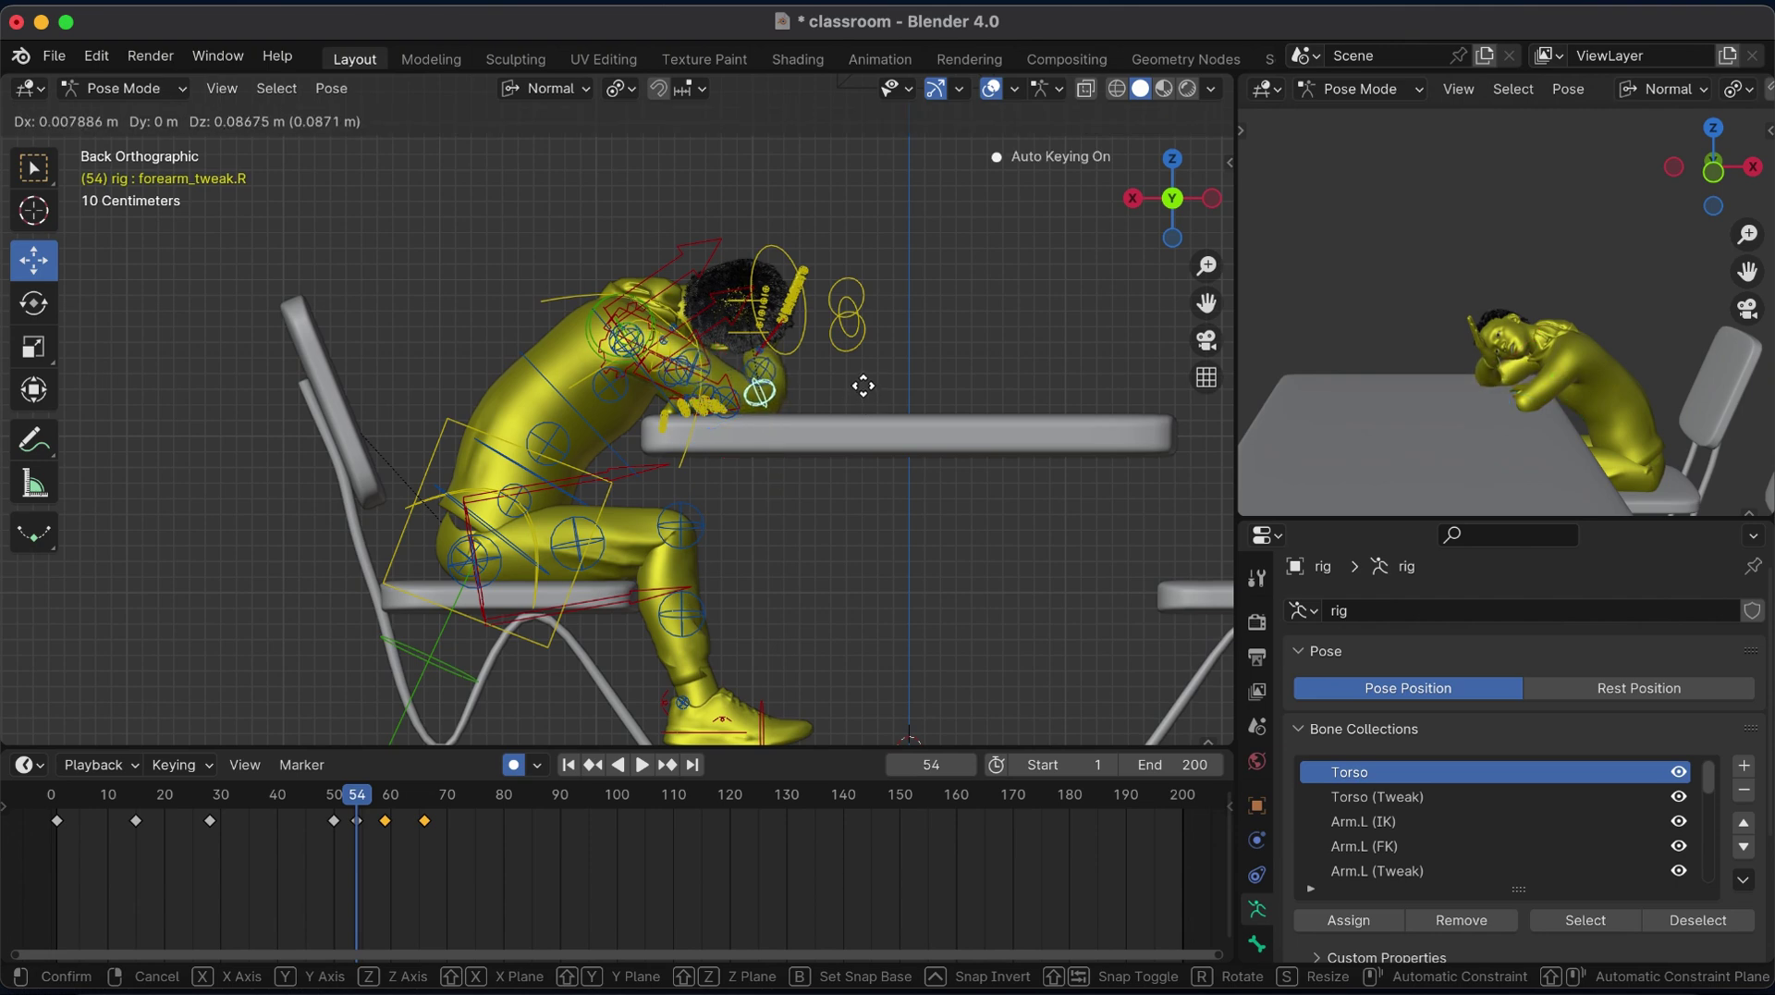
{"action": "left_click", "coordinate": [863, 387]}
Preview the animation, then select all bones and jump to the frame-91 keyframe.
{"action": "key", "text": "space"}
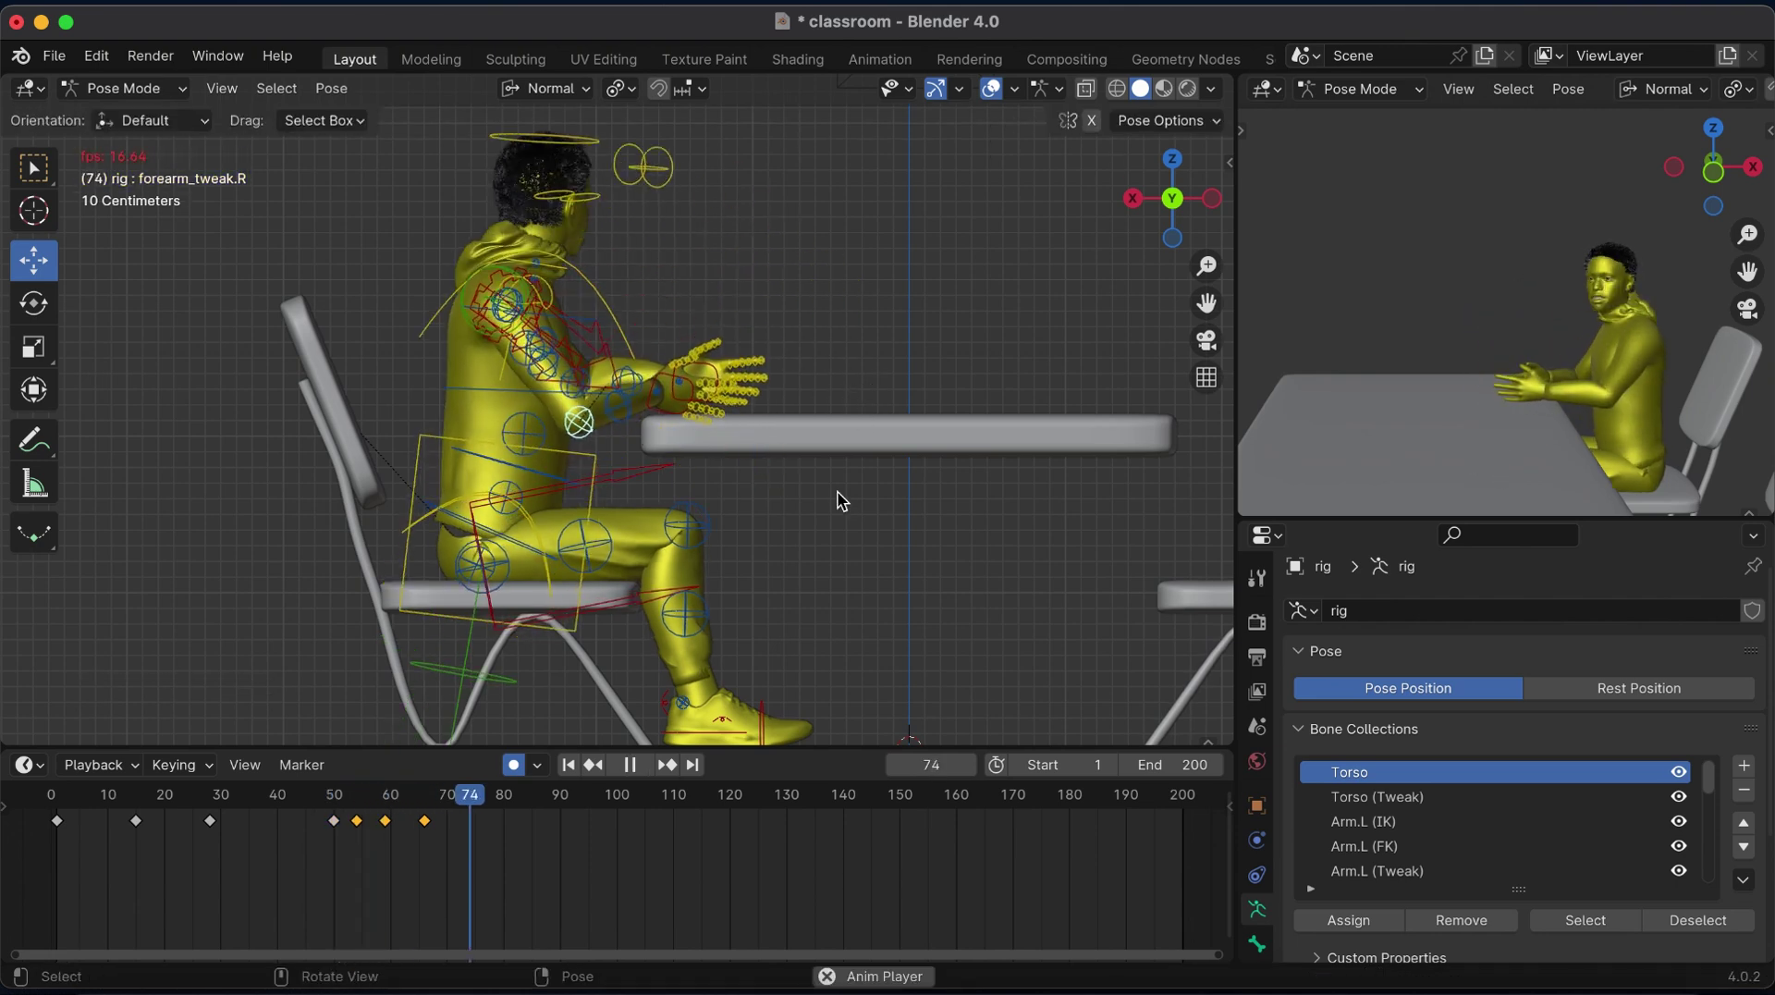
{"action": "key", "text": "space"}
{"action": "key", "text": "a"}
{"action": "key", "text": "Down"}
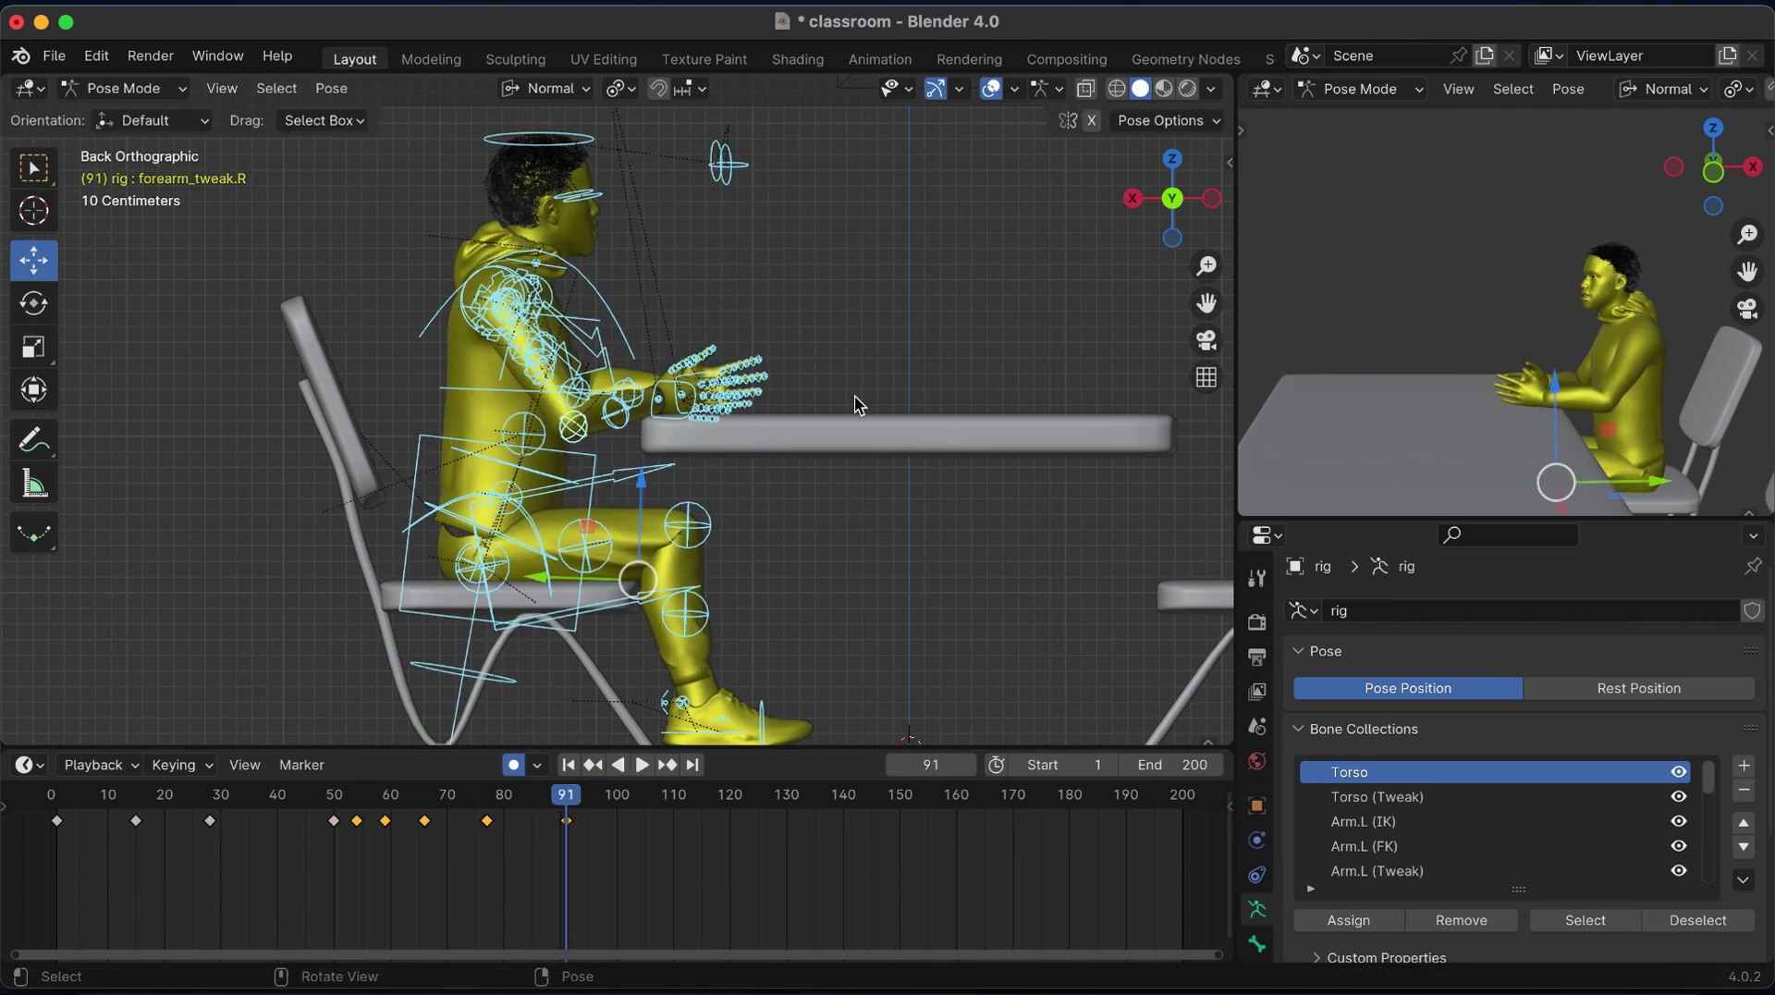
Key the full pose, then hide the grey character's rig.001 in Object Mode via the Outliner.
{"action": "key", "text": "i"}
{"action": "left_click", "coordinate": [1265, 90]}
{"action": "left_click", "coordinate": [1144, 155]}
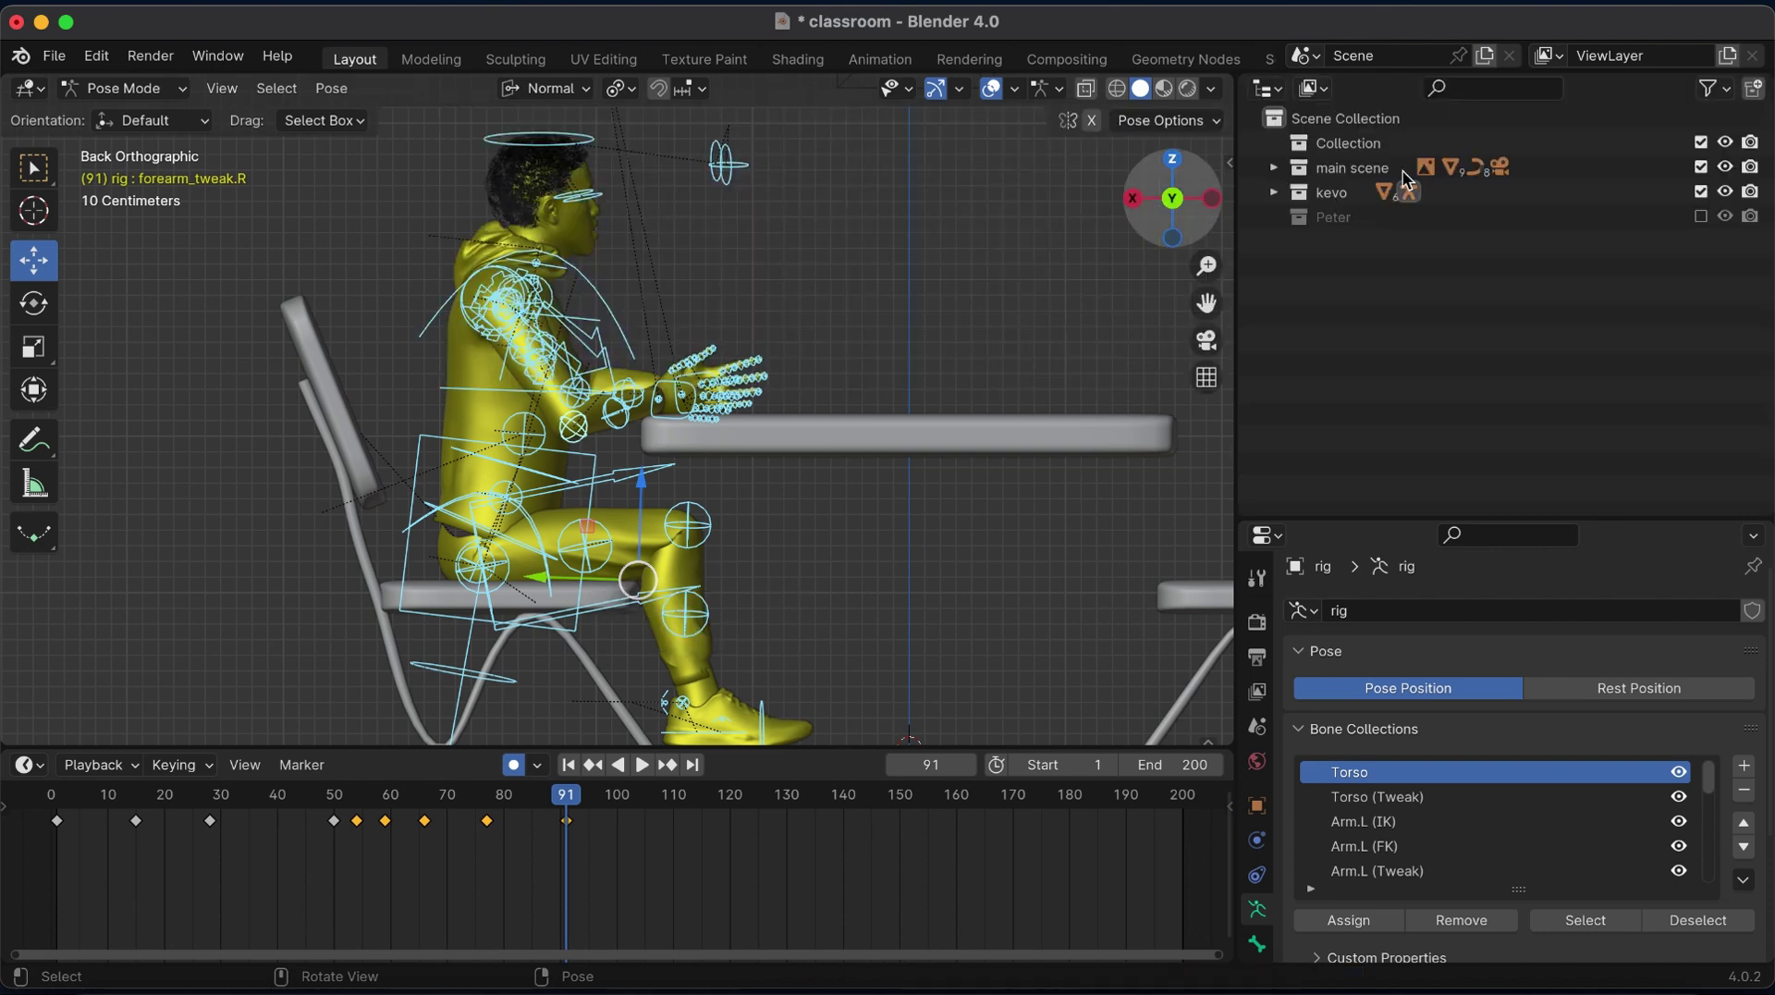
{"action": "left_click", "coordinate": [1274, 216]}
{"action": "left_click", "coordinate": [1725, 242]}
{"action": "left_click", "coordinate": [123, 88]}
{"action": "left_click", "coordinate": [137, 117]}
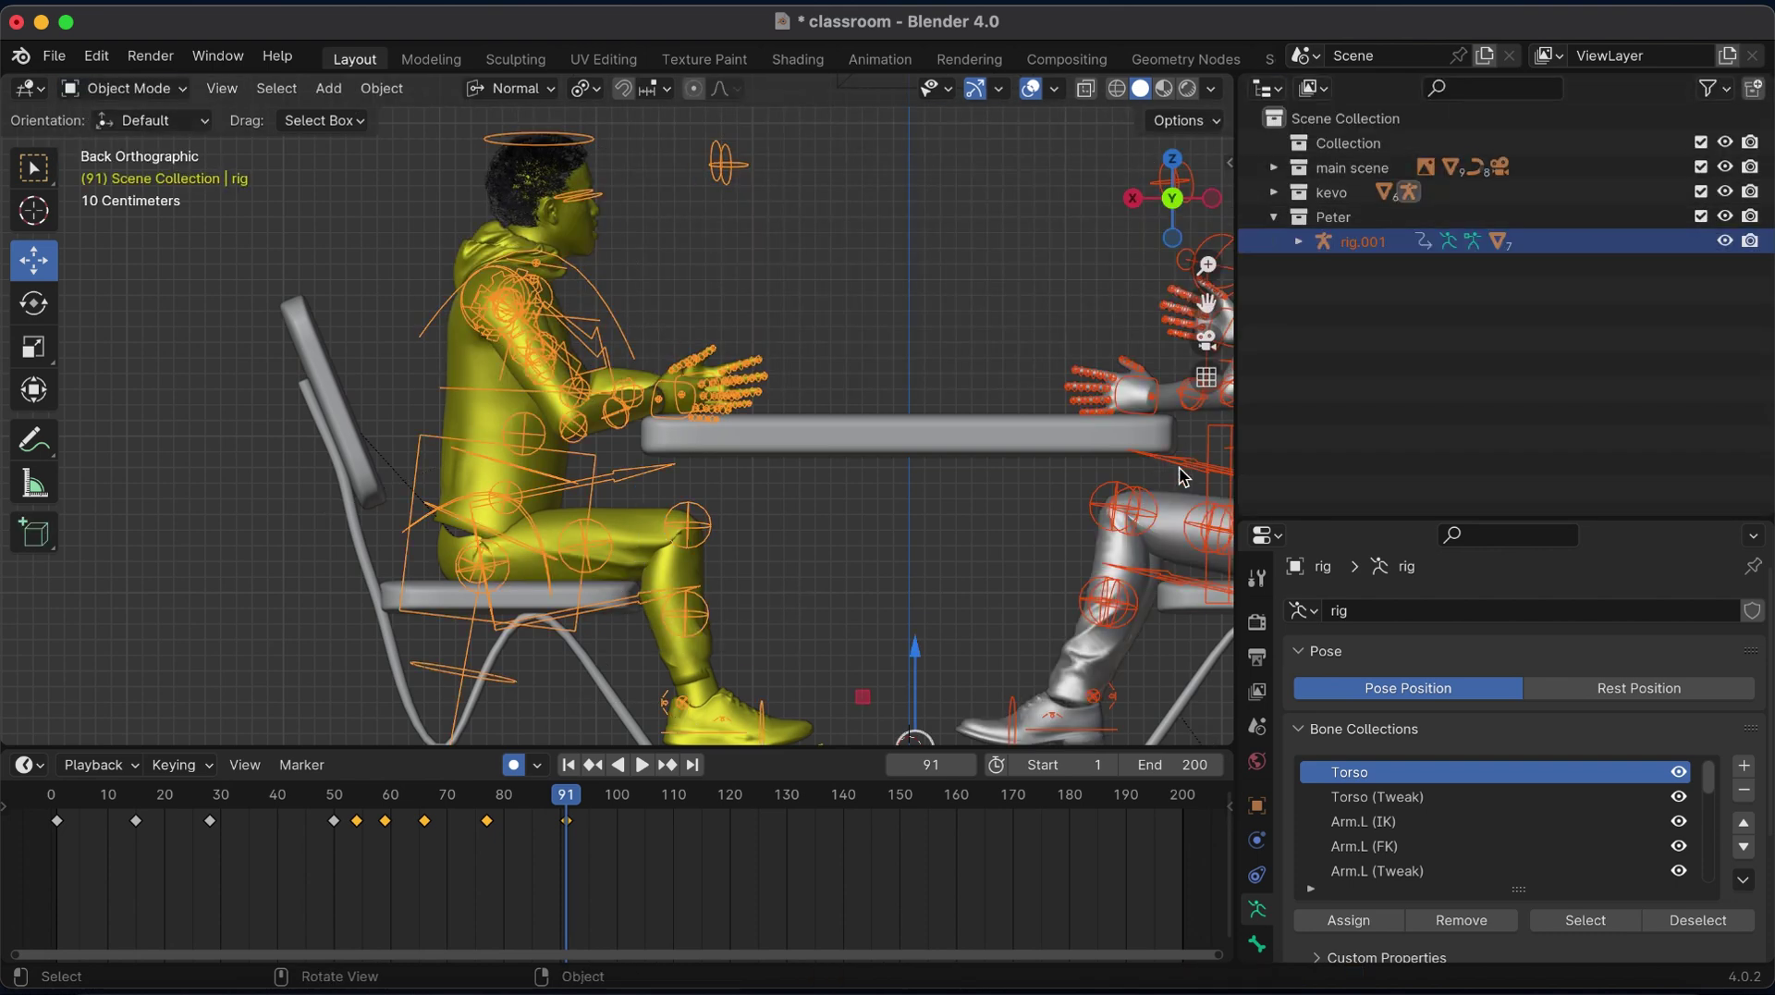
{"action": "left_click", "coordinate": [1200, 458]}
{"action": "key", "text": "h"}
Restore the 3D view framing both characters and put the yellow rig back in Pose Mode.
{"action": "left_click", "coordinate": [1265, 88]}
{"action": "left_click", "coordinate": [481, 155]}
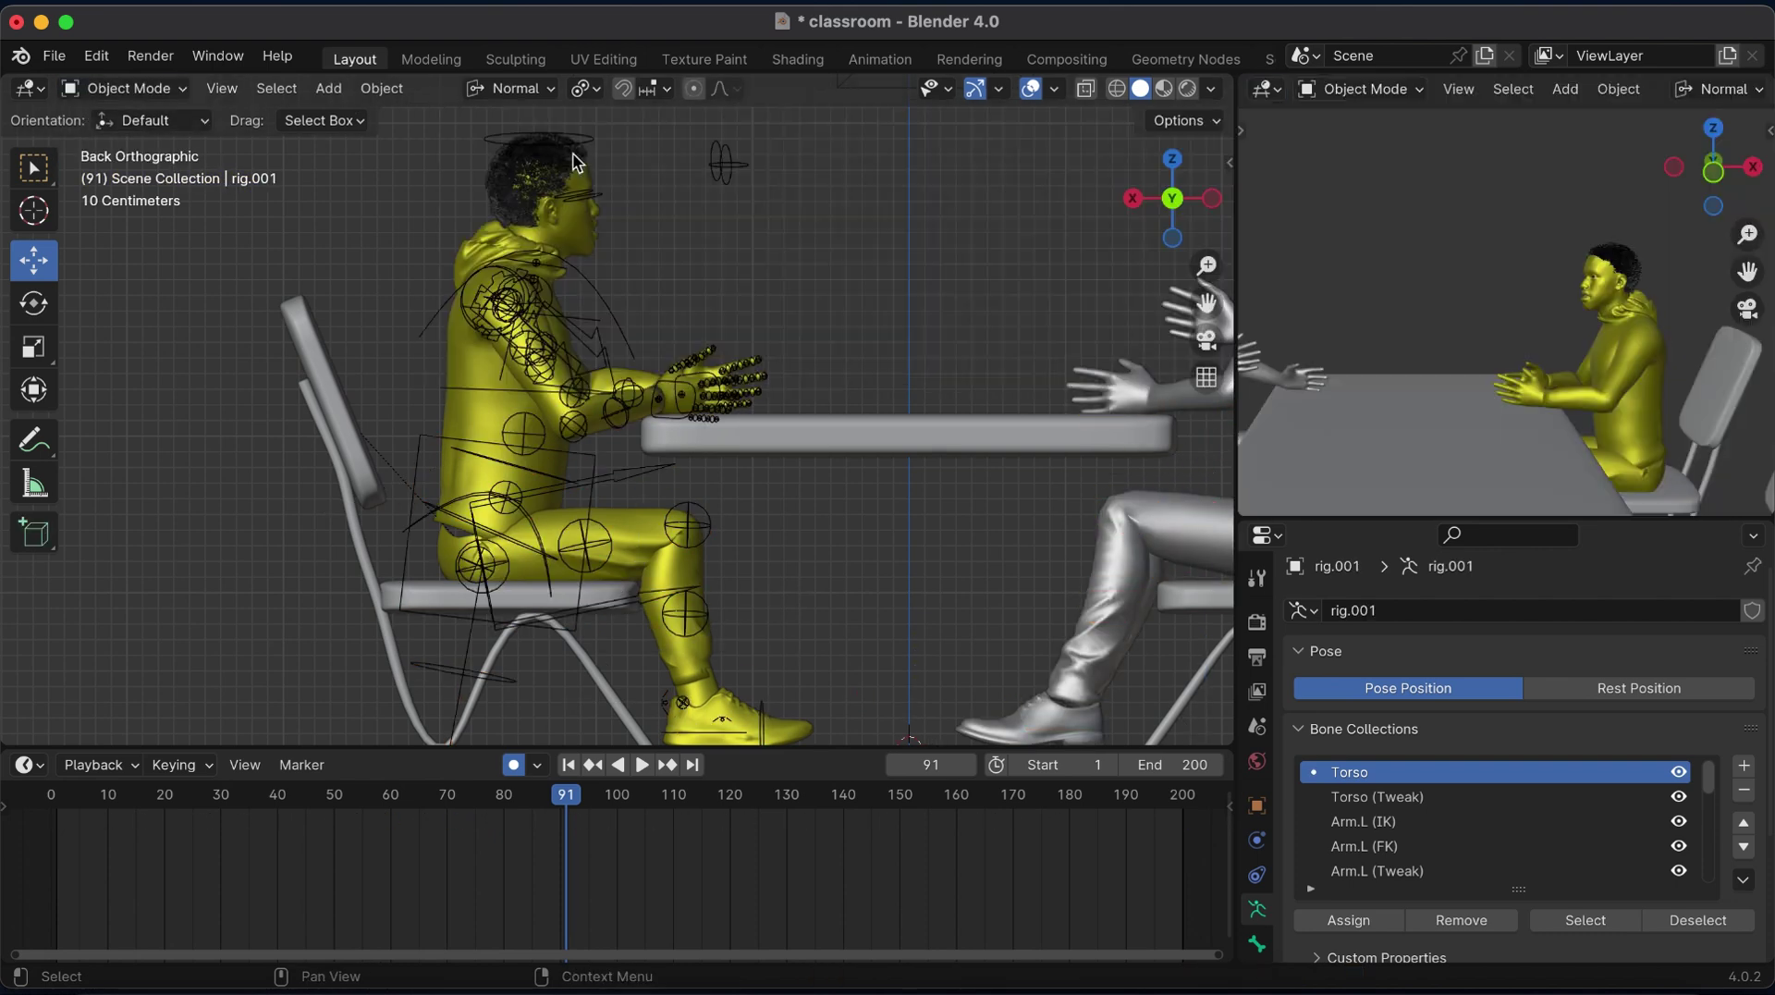
{"action": "mouse_move", "coordinate": [1747, 271]}
{"action": "left_mouse_down"}
{"action": "mouse_move", "coordinate": [1719, 305]}
{"action": "mouse_move", "coordinate": [1765, 263]}
{"action": "left_mouse_up"}
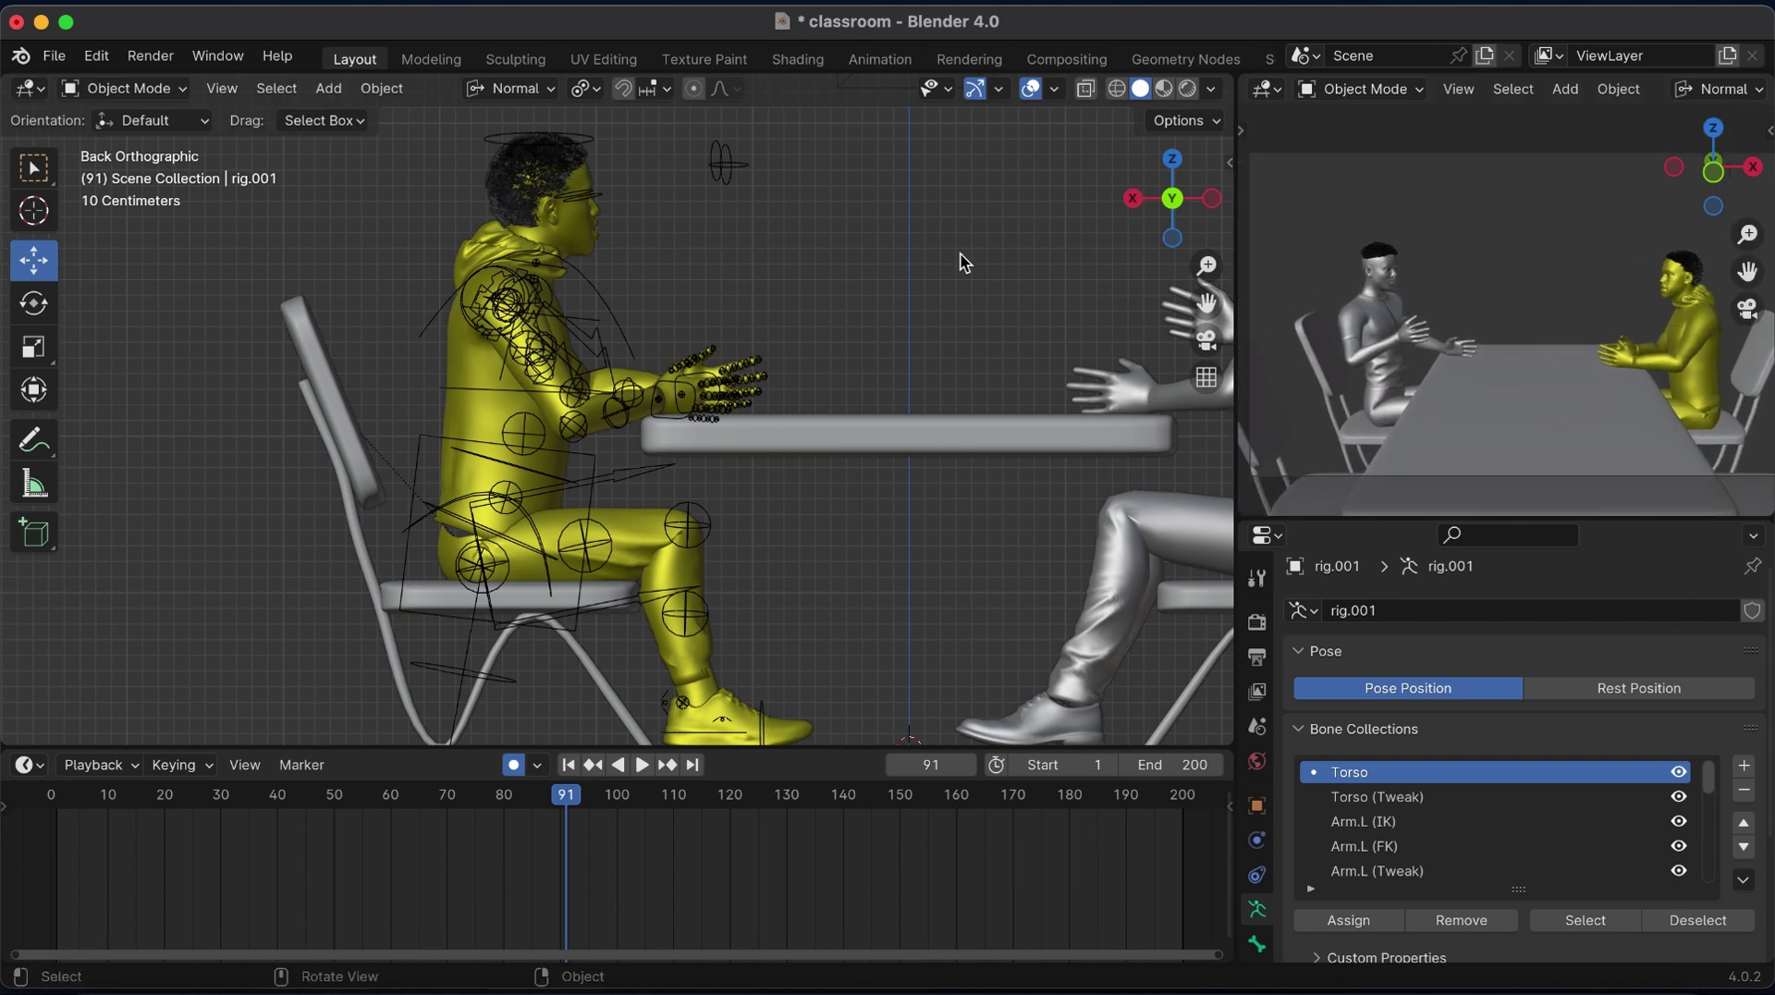
{"action": "left_click", "coordinate": [515, 450]}
{"action": "left_click", "coordinate": [182, 92]}
{"action": "left_click", "coordinate": [134, 178]}
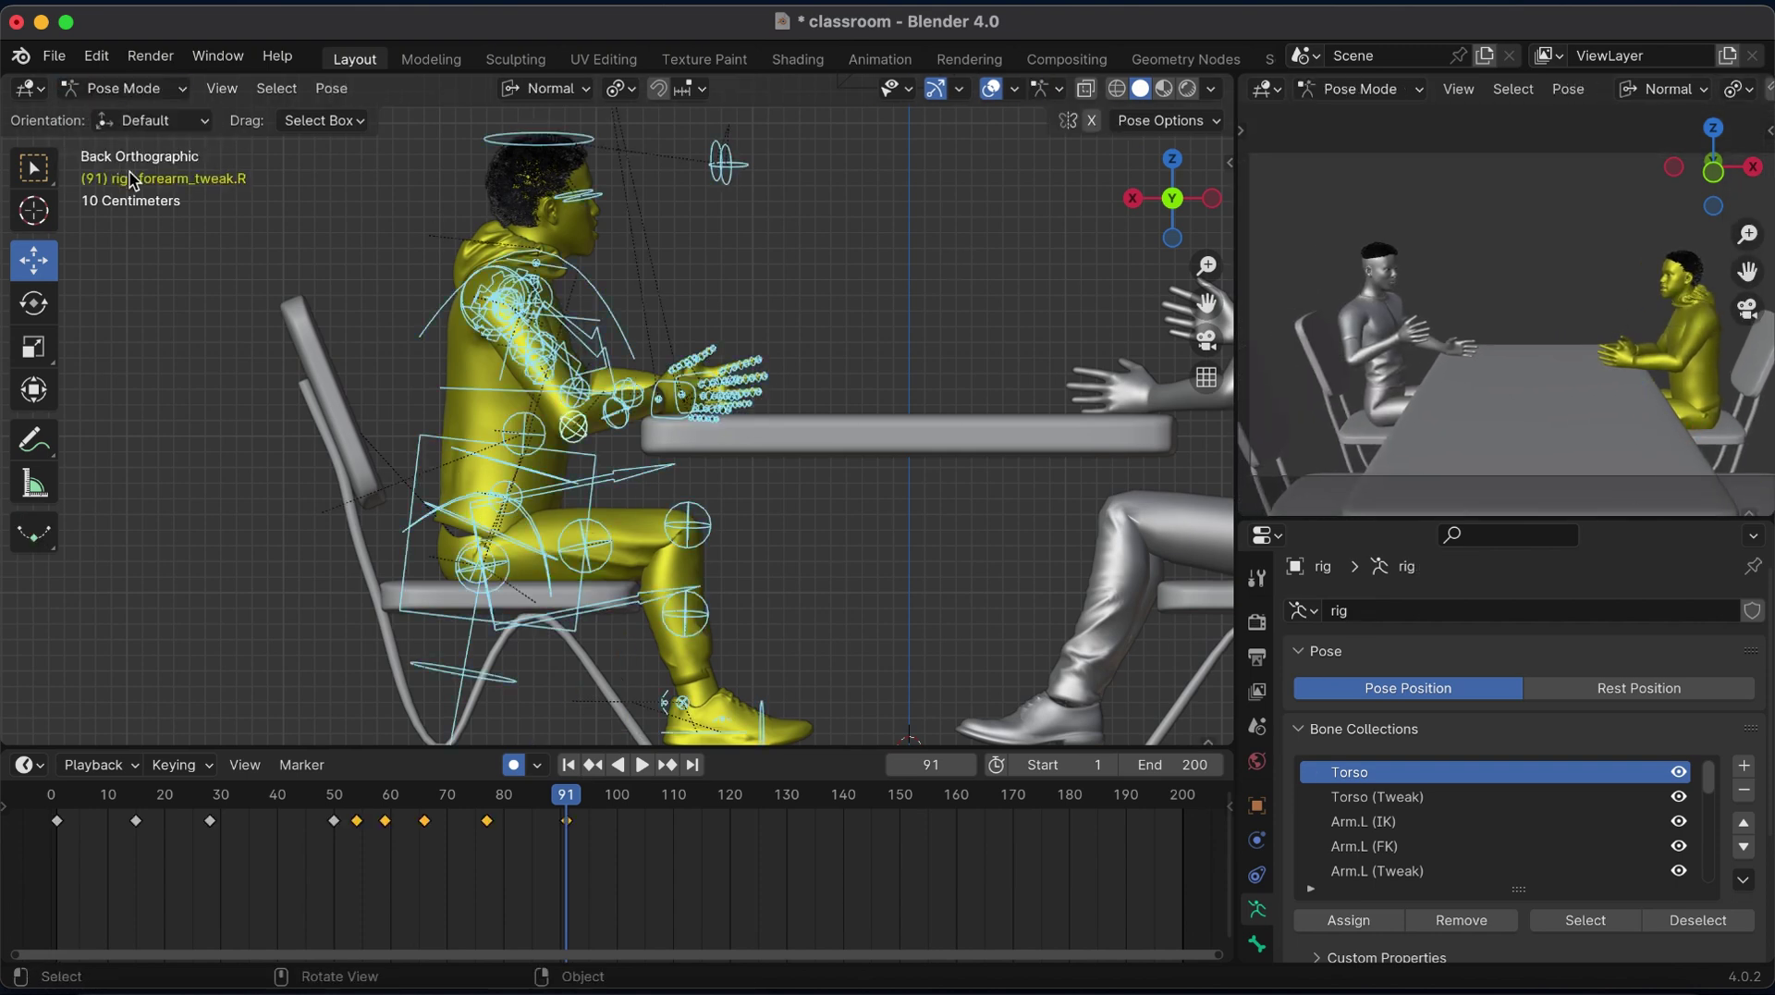
Play the animation from the start, then return to frame 91 in front view.
{"action": "left_click", "coordinate": [568, 764]}
{"action": "key", "text": "space"}
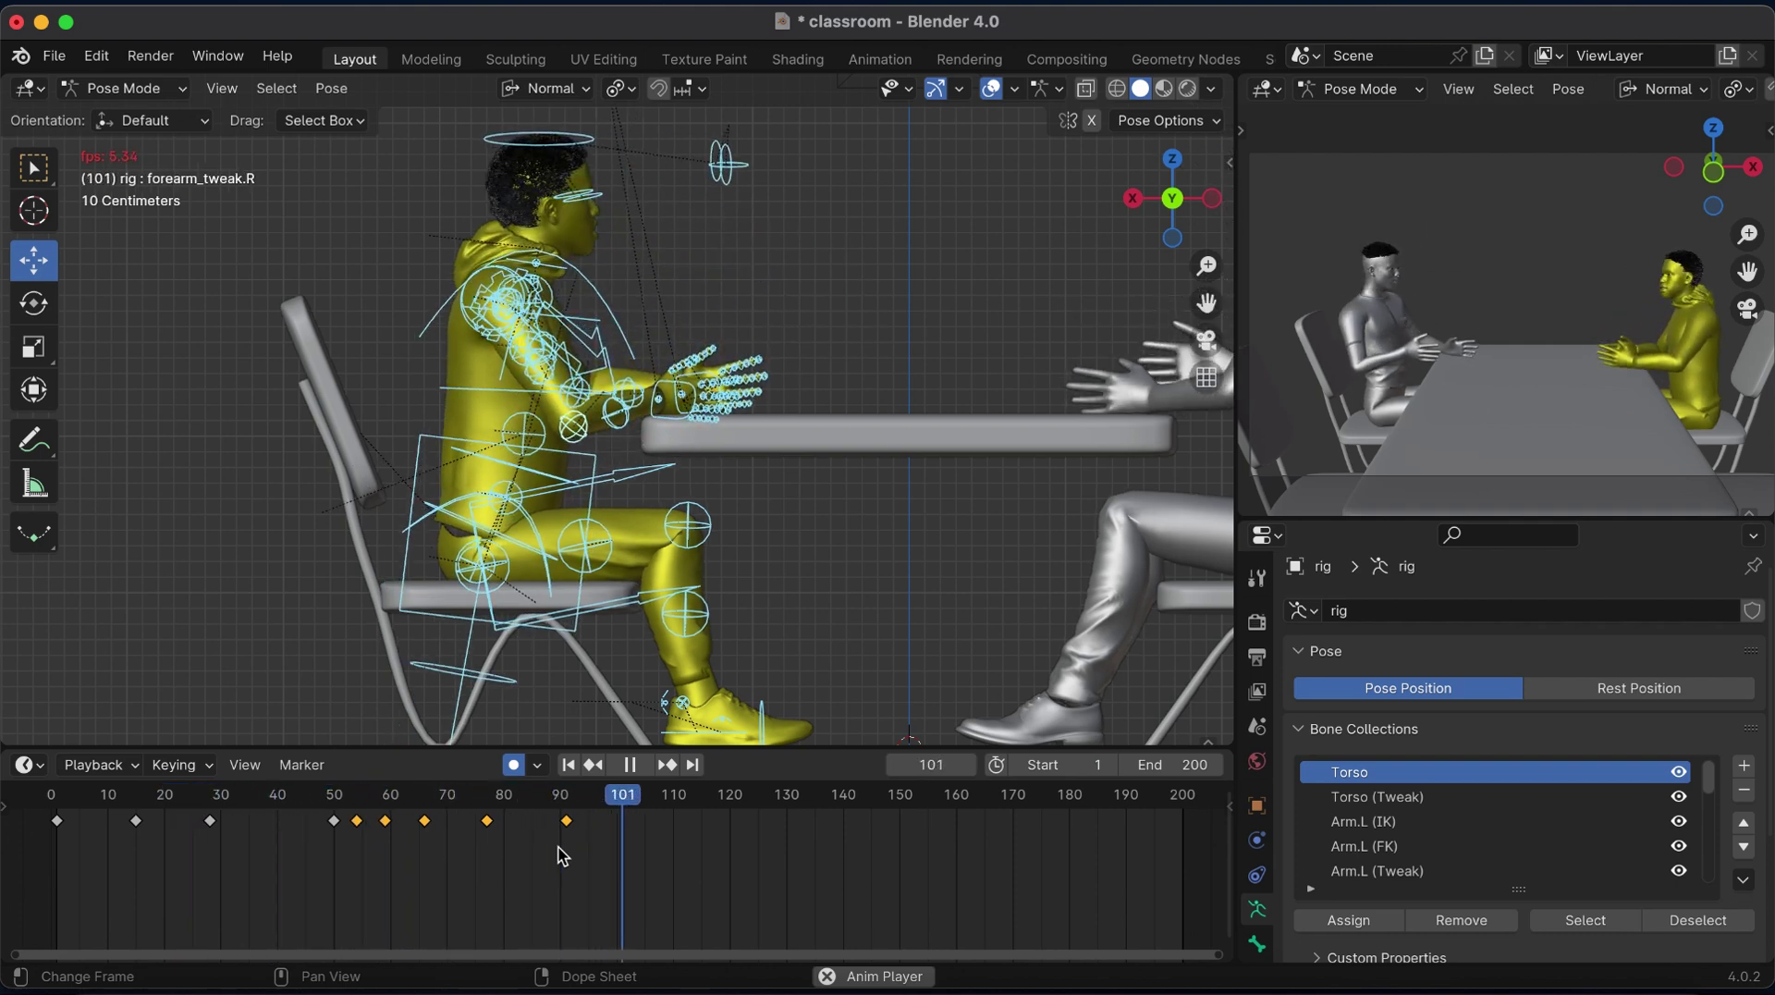
{"action": "key", "text": "space"}
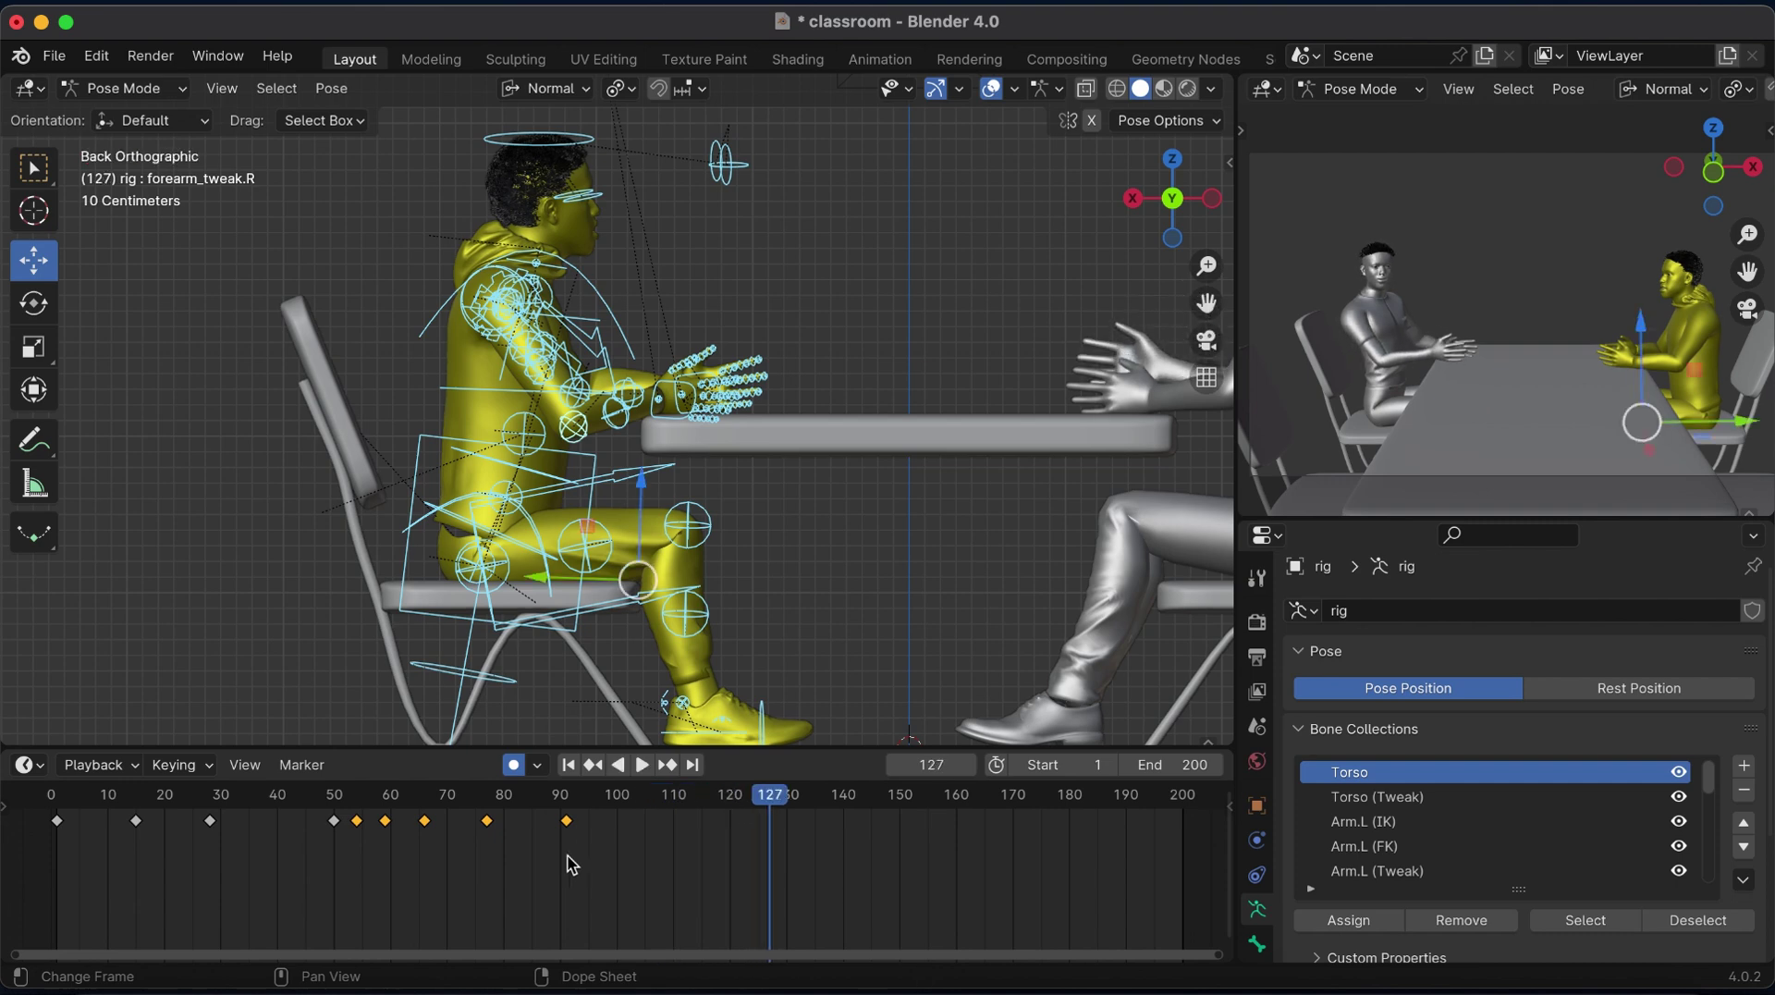
{"action": "left_click", "coordinate": [568, 802]}
{"action": "left_click", "coordinate": [1172, 198]}
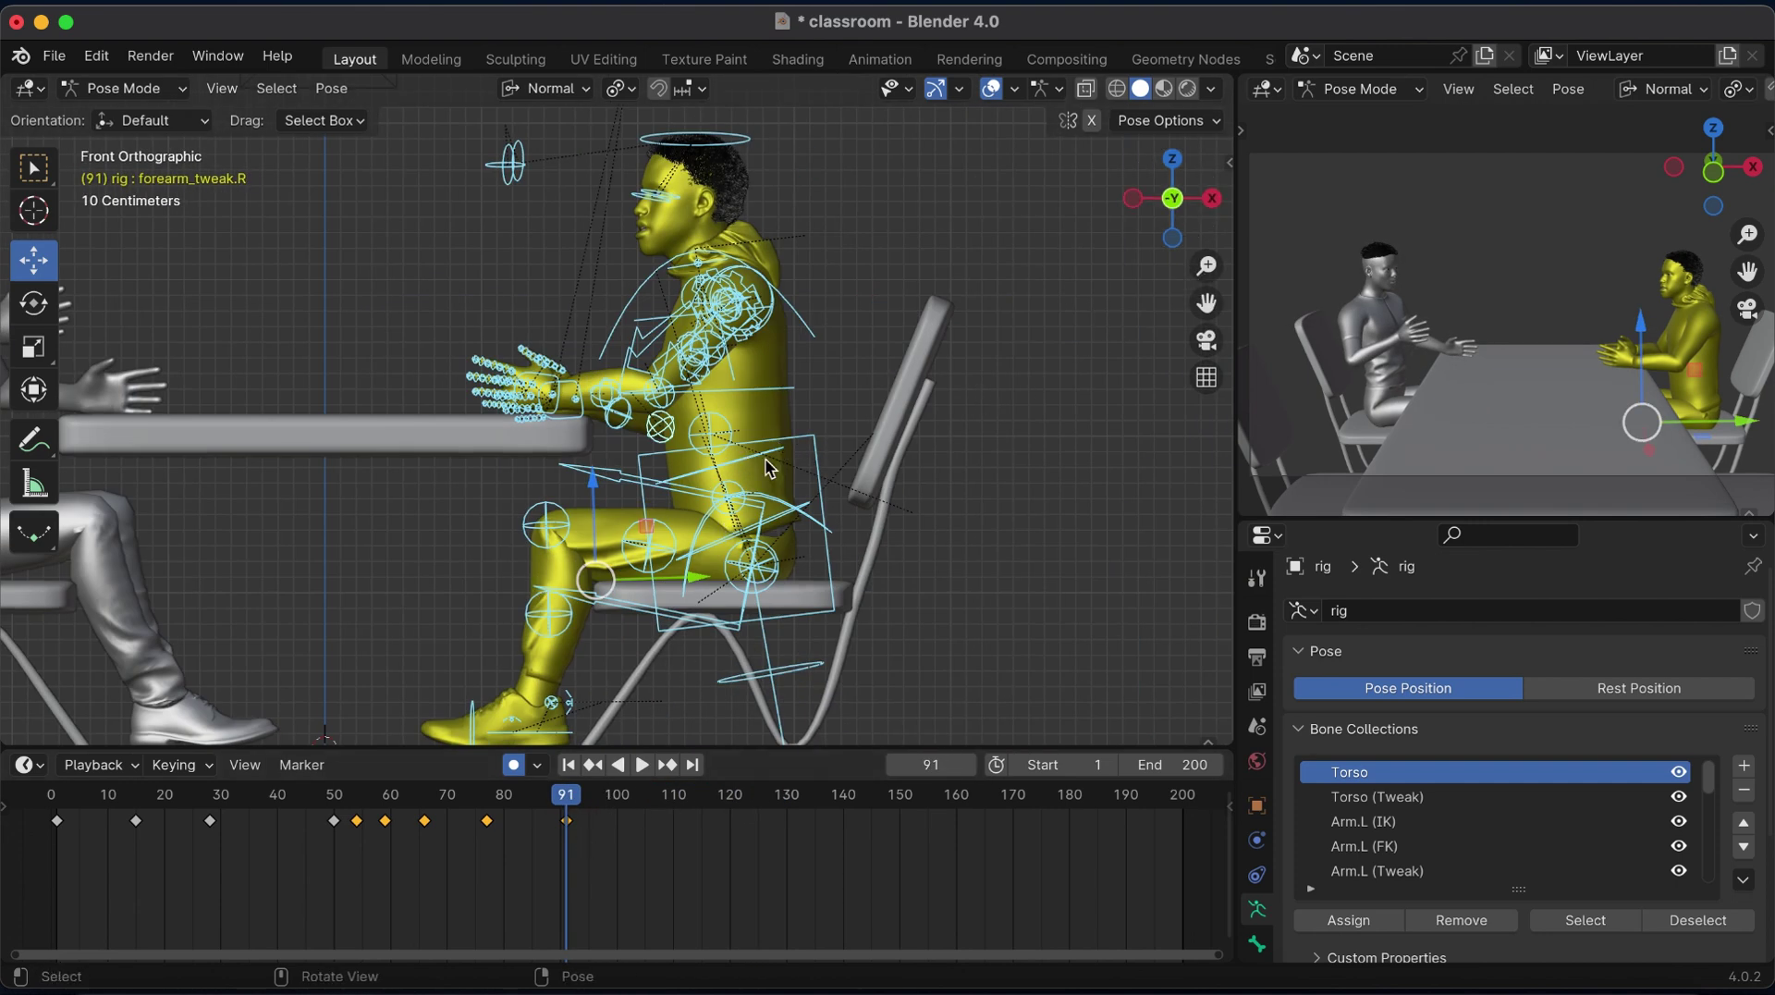
Tilt the head on its X axis at frame 104 and key all bones.
{"action": "left_click", "coordinate": [747, 140]}
{"action": "left_click", "coordinate": [640, 802]}
{"action": "key", "text": "r"}
{"action": "key", "text": "x"}
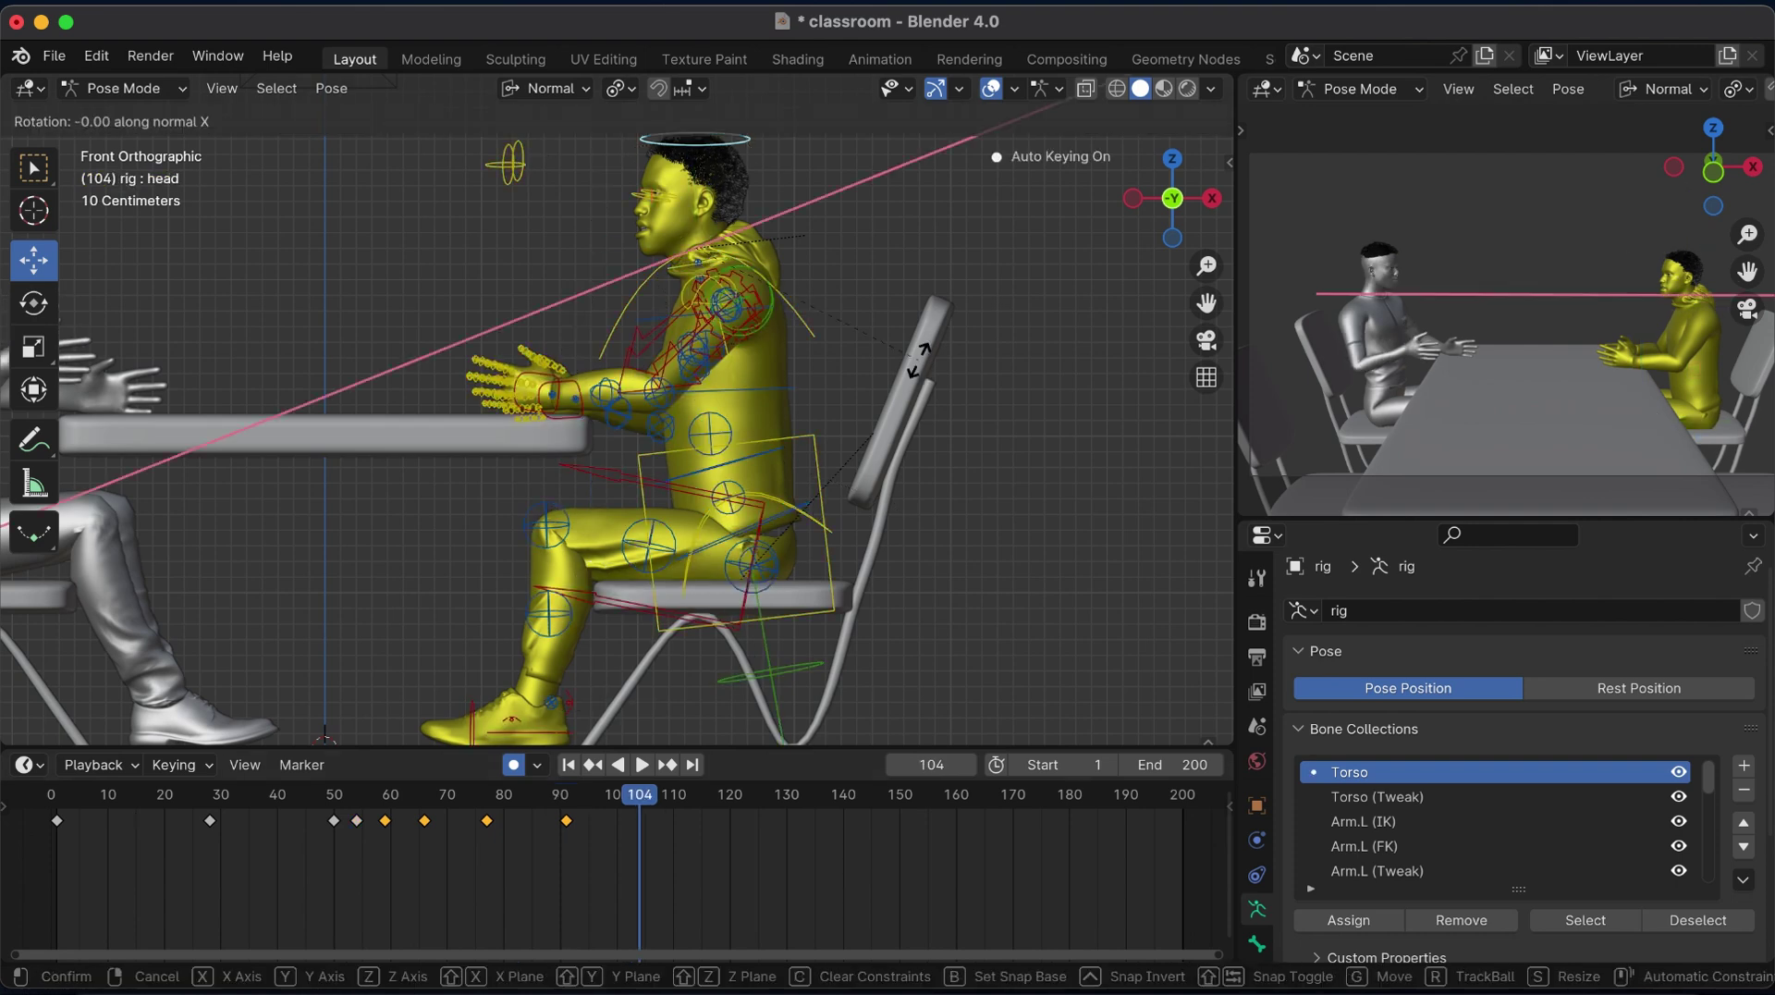
{"action": "left_click", "coordinate": [910, 326]}
{"action": "key", "text": "a"}
{"action": "key", "text": "i"}
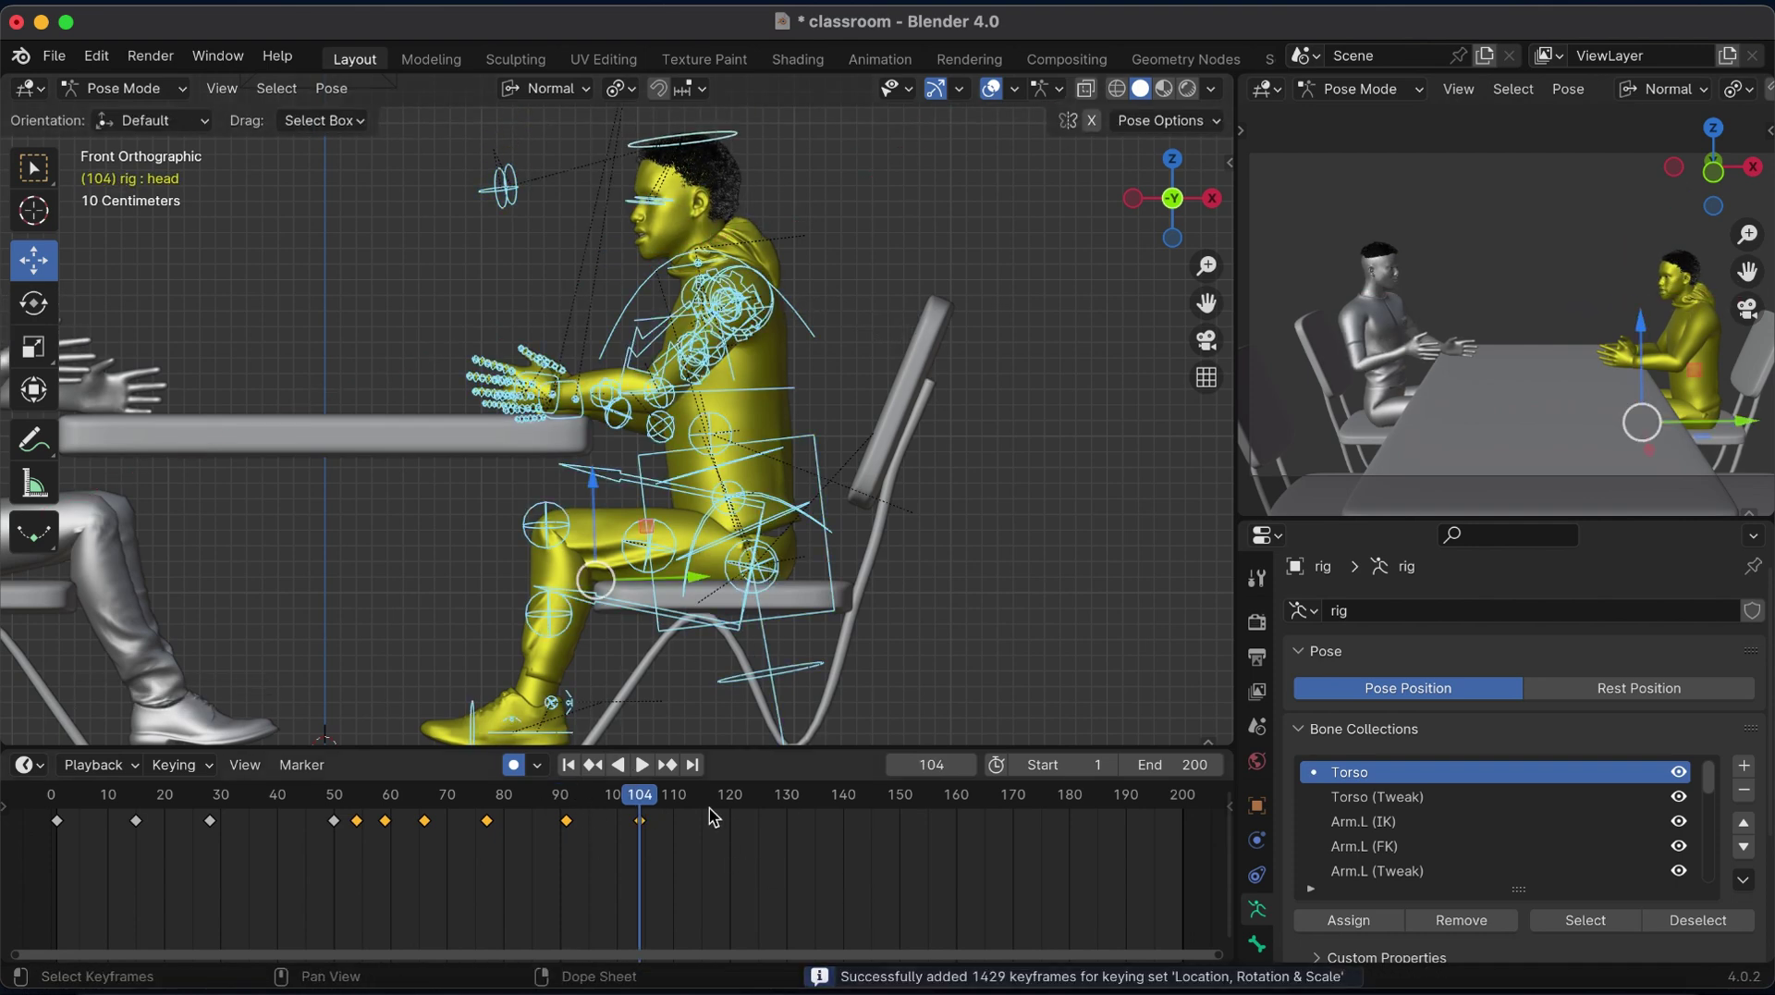
At frame 120, rotate and move the torso so the character leans back.
{"action": "left_click", "coordinate": [709, 804]}
{"action": "left_click", "coordinate": [729, 803]}
{"action": "left_click", "coordinate": [811, 438]}
{"action": "key", "text": "r"}
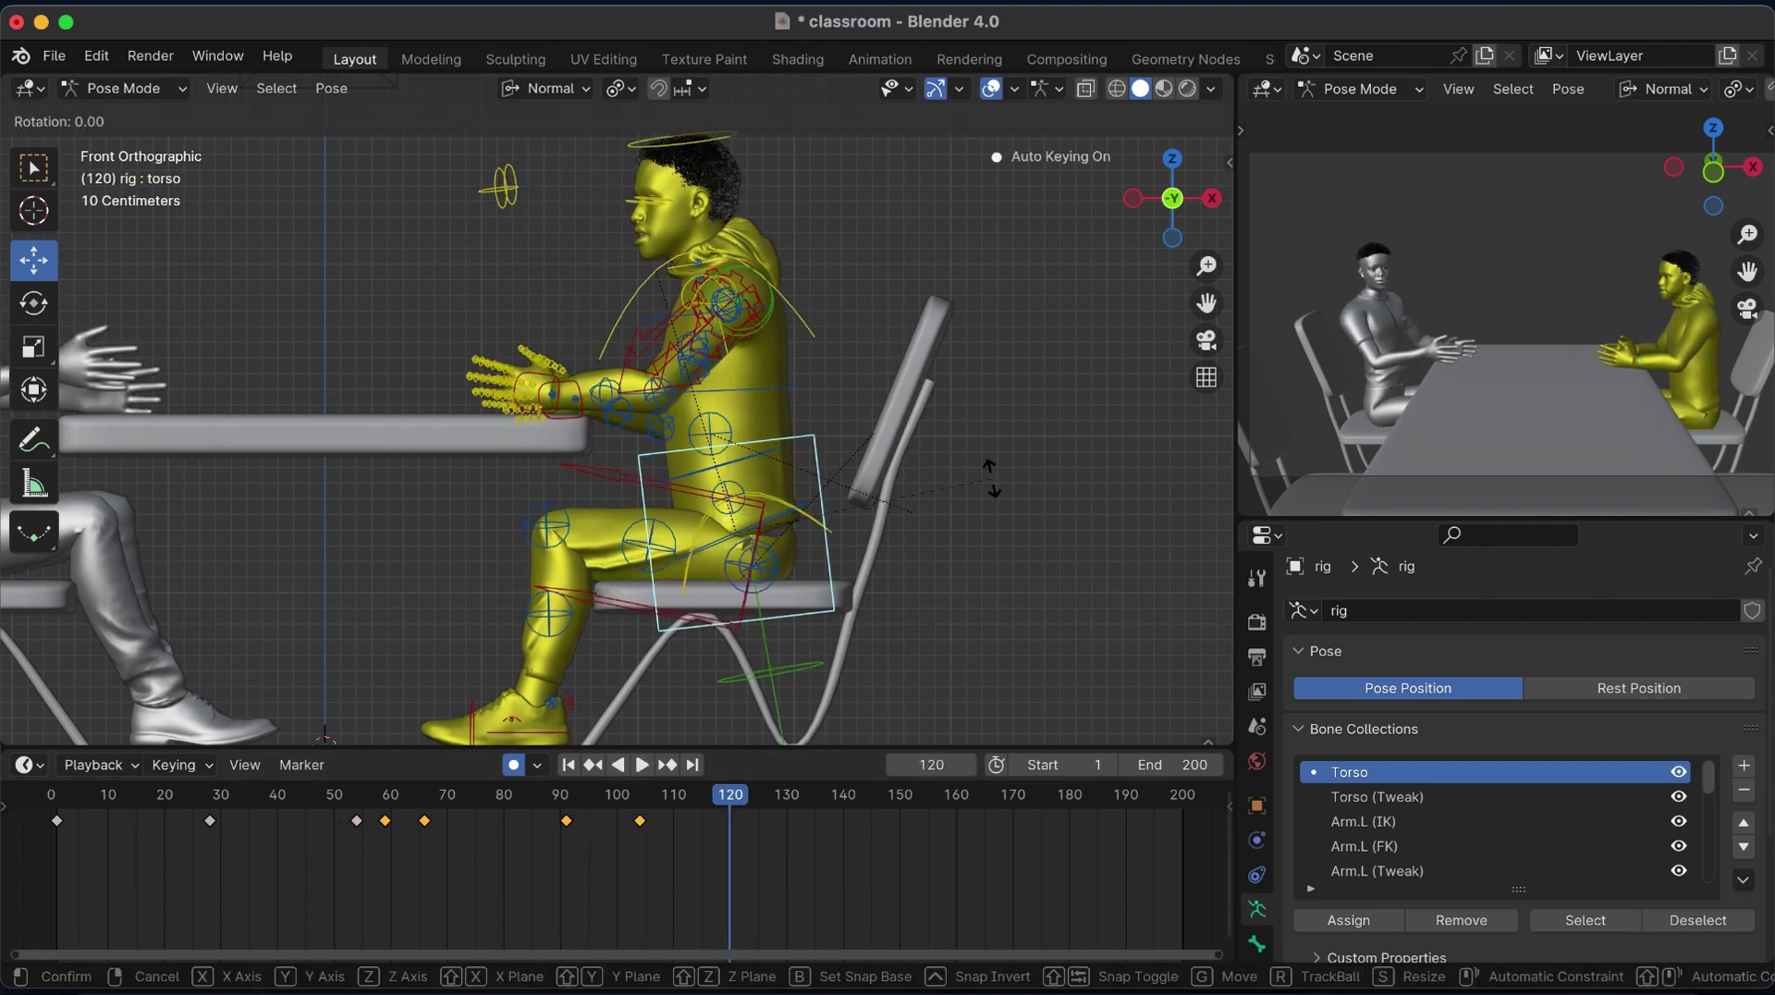
{"action": "left_click", "coordinate": [976, 584]}
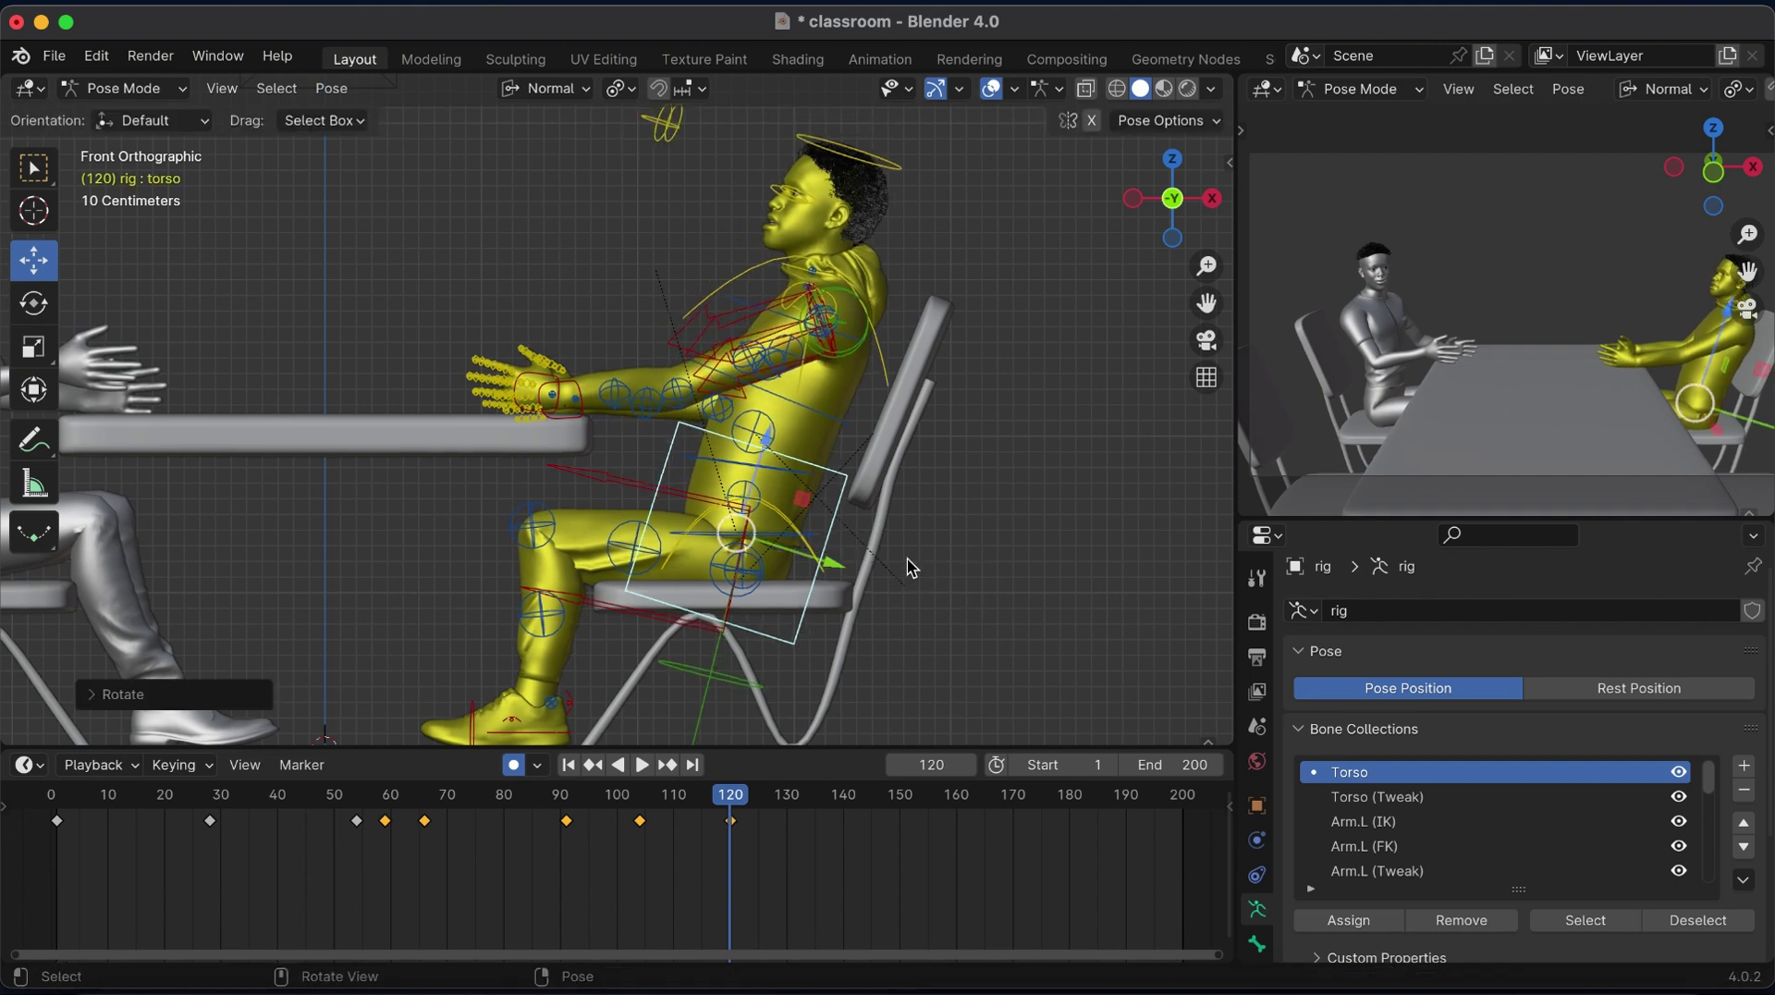
{"action": "key", "text": "g"}
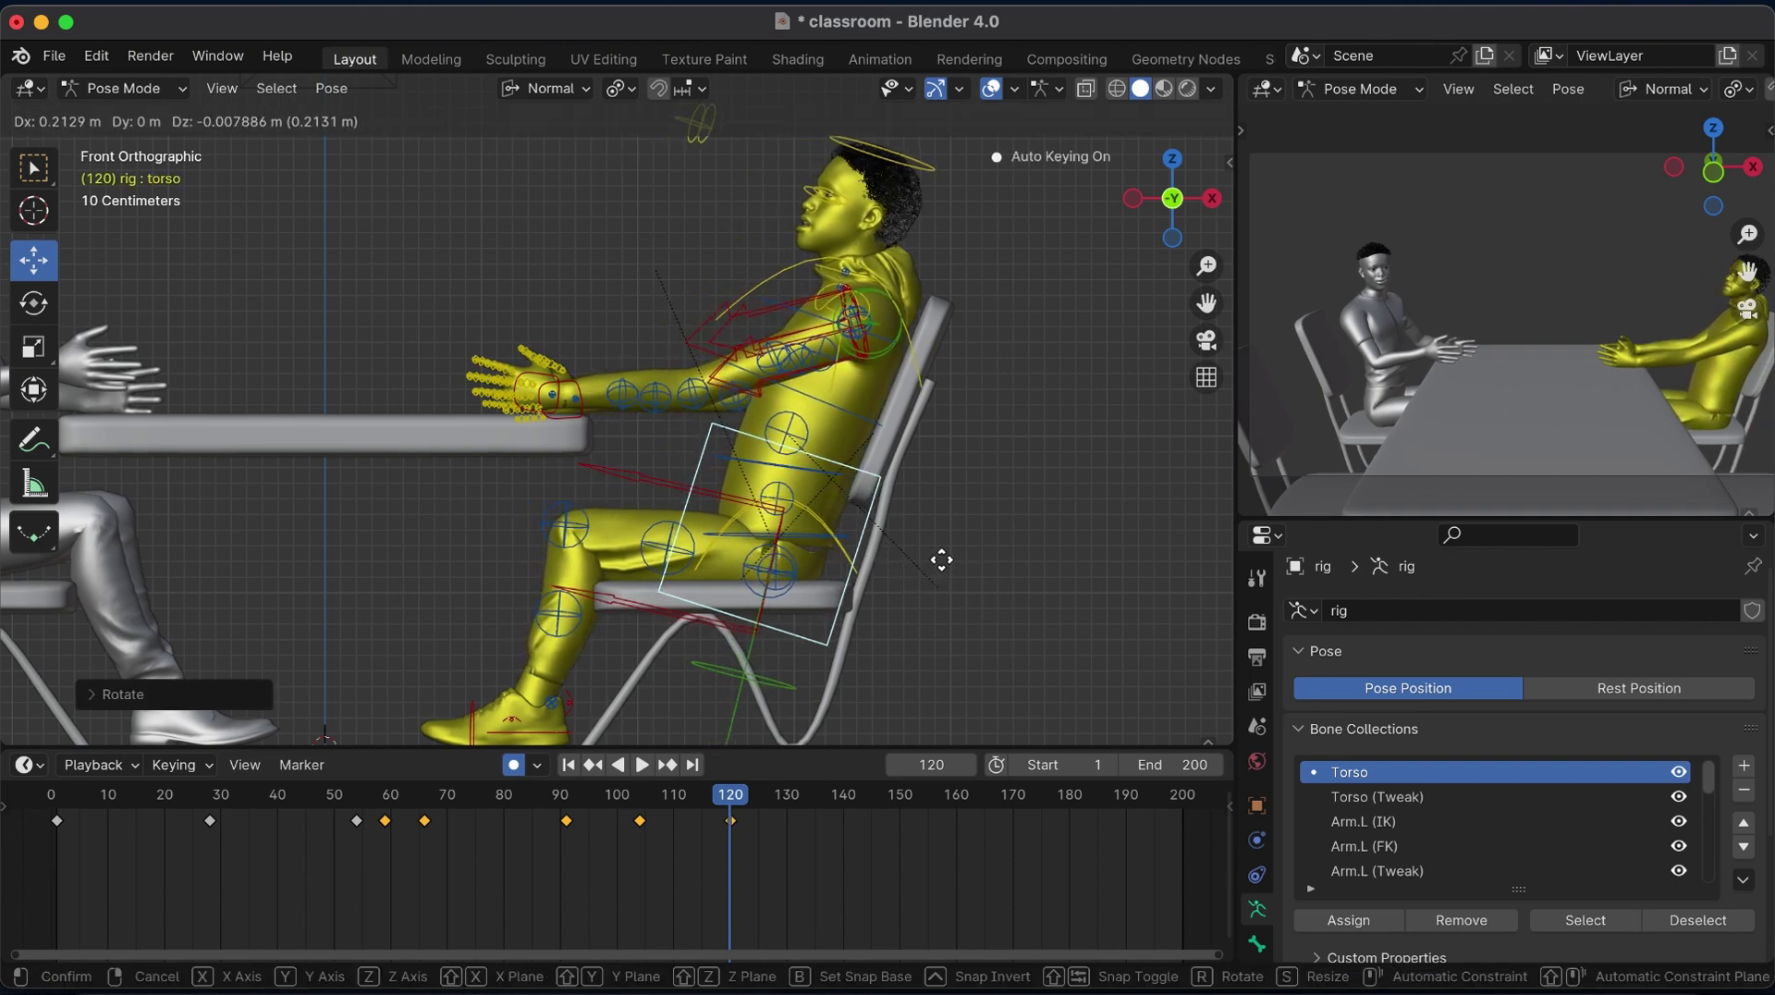
{"action": "left_click", "coordinate": [993, 515]}
Rotate the chest control to tilt the upper body back further.
{"action": "left_click", "coordinate": [864, 257]}
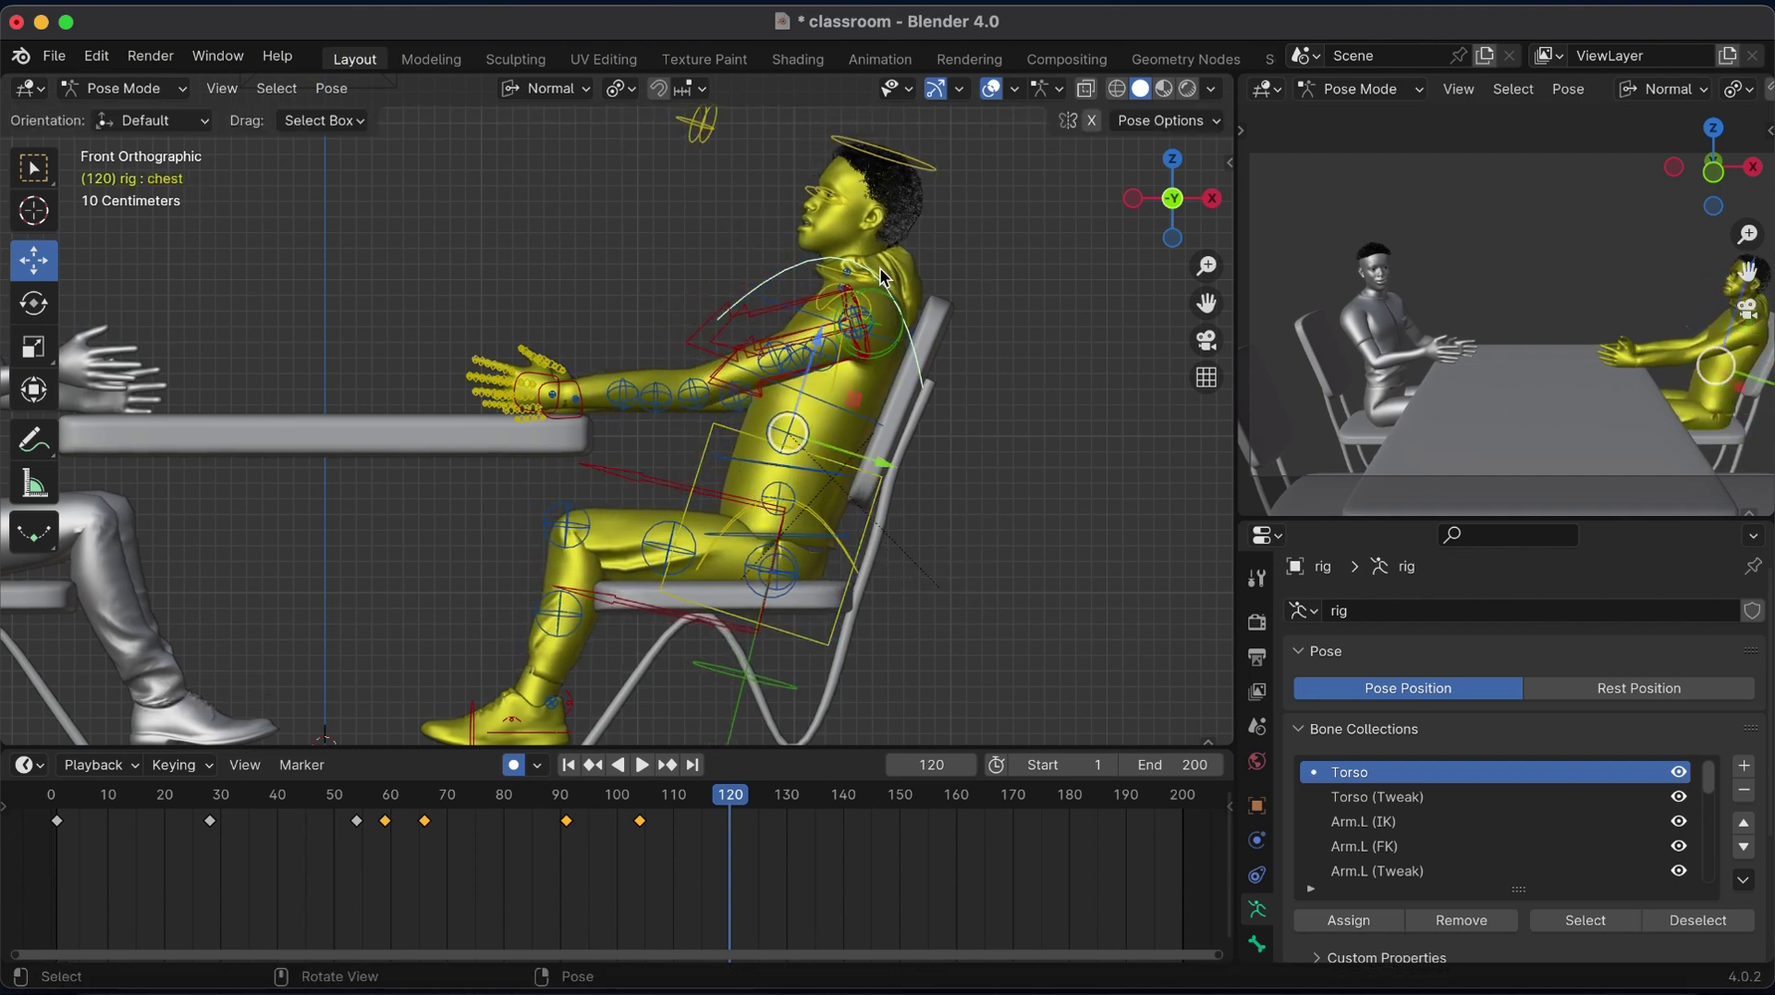
{"action": "key", "text": "r"}
{"action": "left_click", "coordinate": [952, 316]}
Move both hand controls down, rest the right hand on the lap, and bend the right elbow.
{"action": "left_click", "coordinate": [570, 383]}
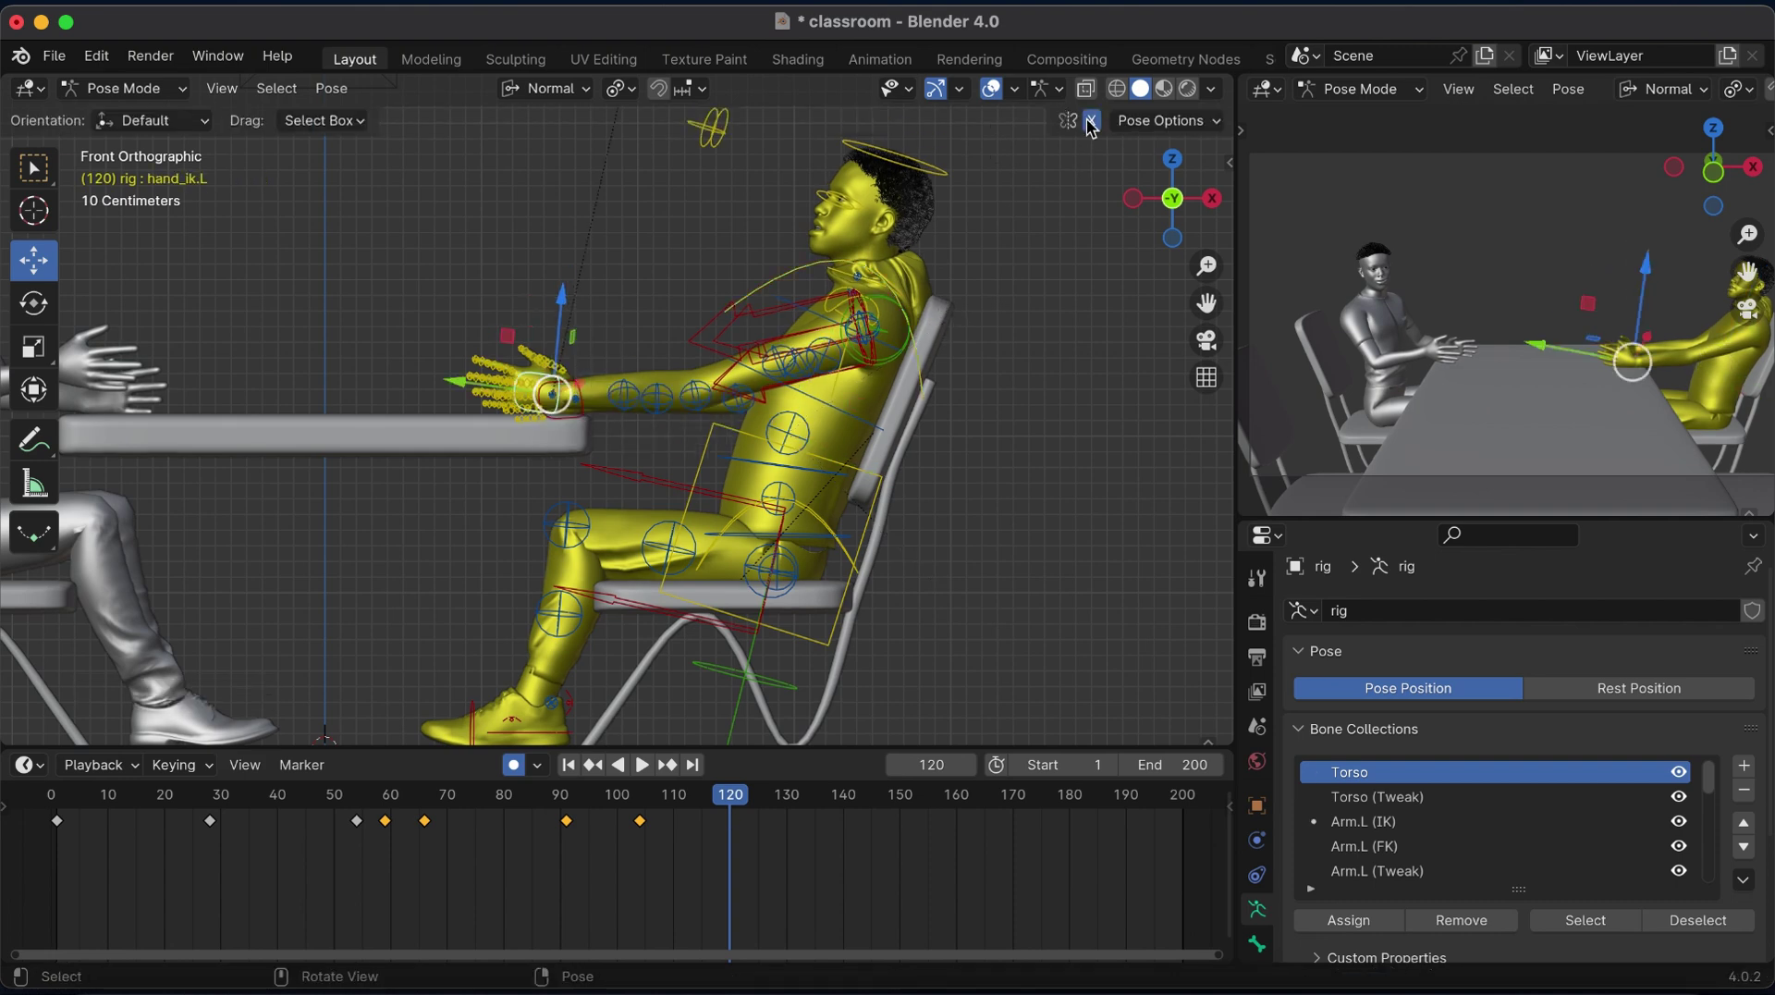
{"action": "left_click", "coordinate": [1173, 158]}
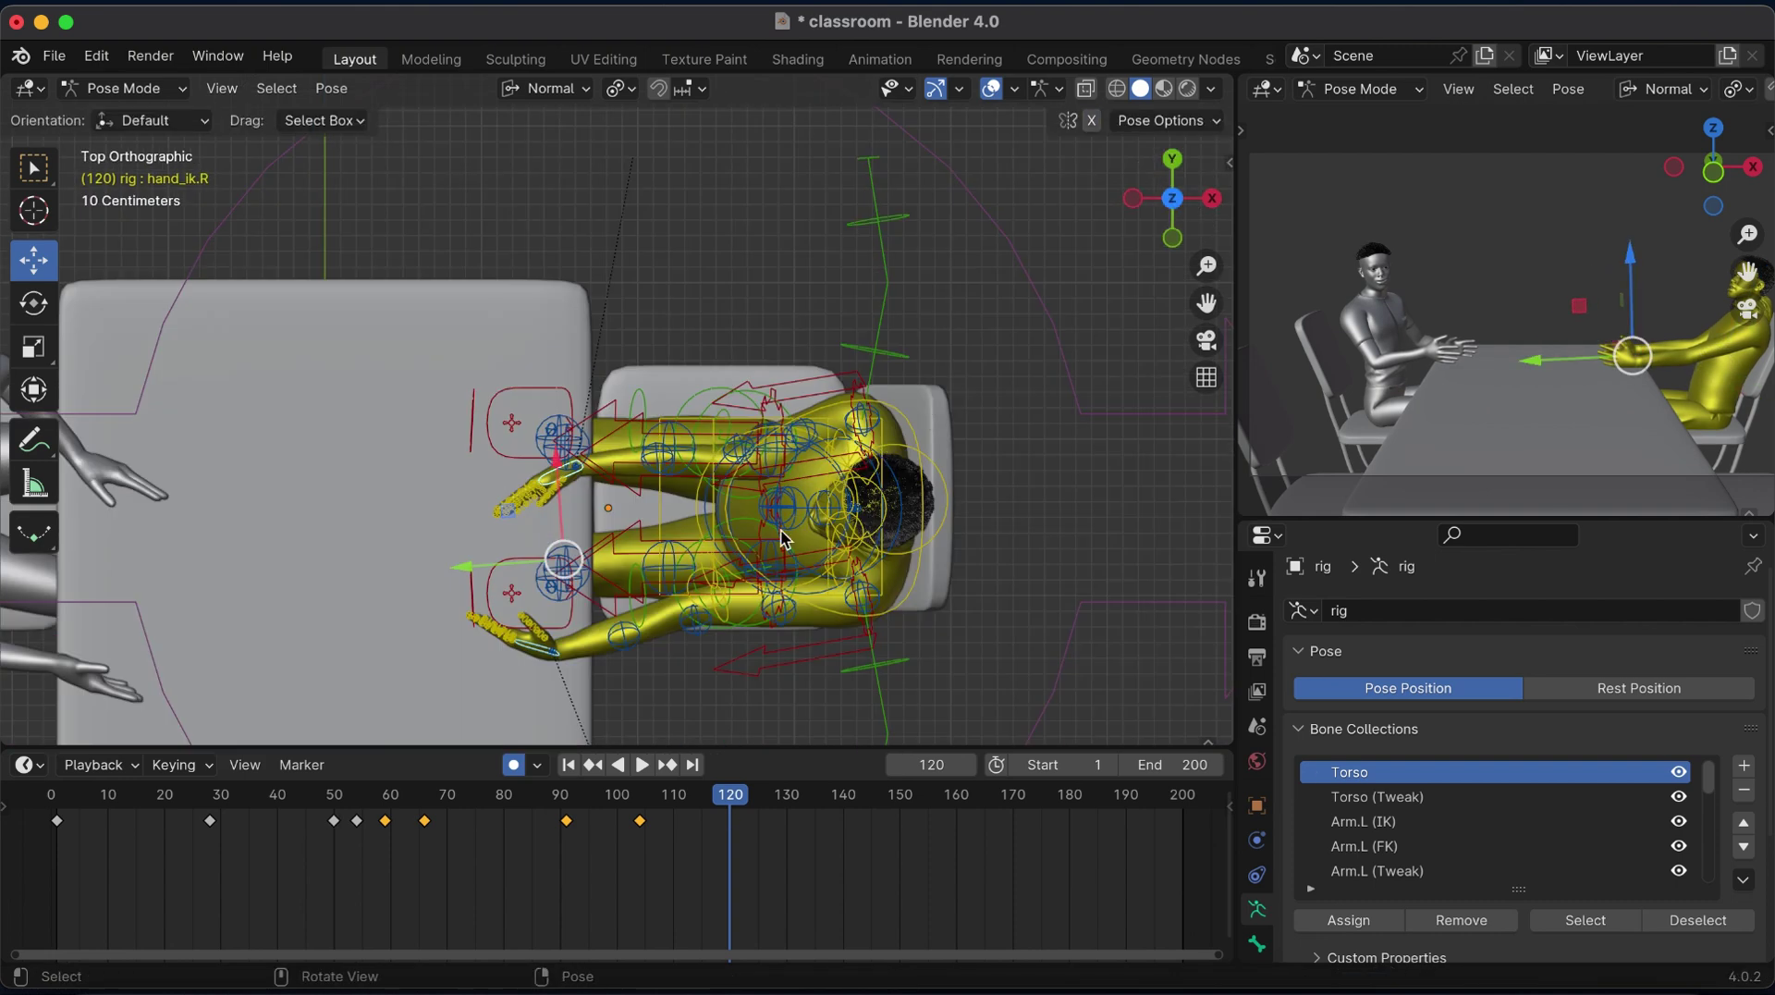
{"action": "left_click", "coordinate": [554, 439], "text": "shift"}
{"action": "key", "text": "g"}
{"action": "left_click", "coordinate": [887, 499]}
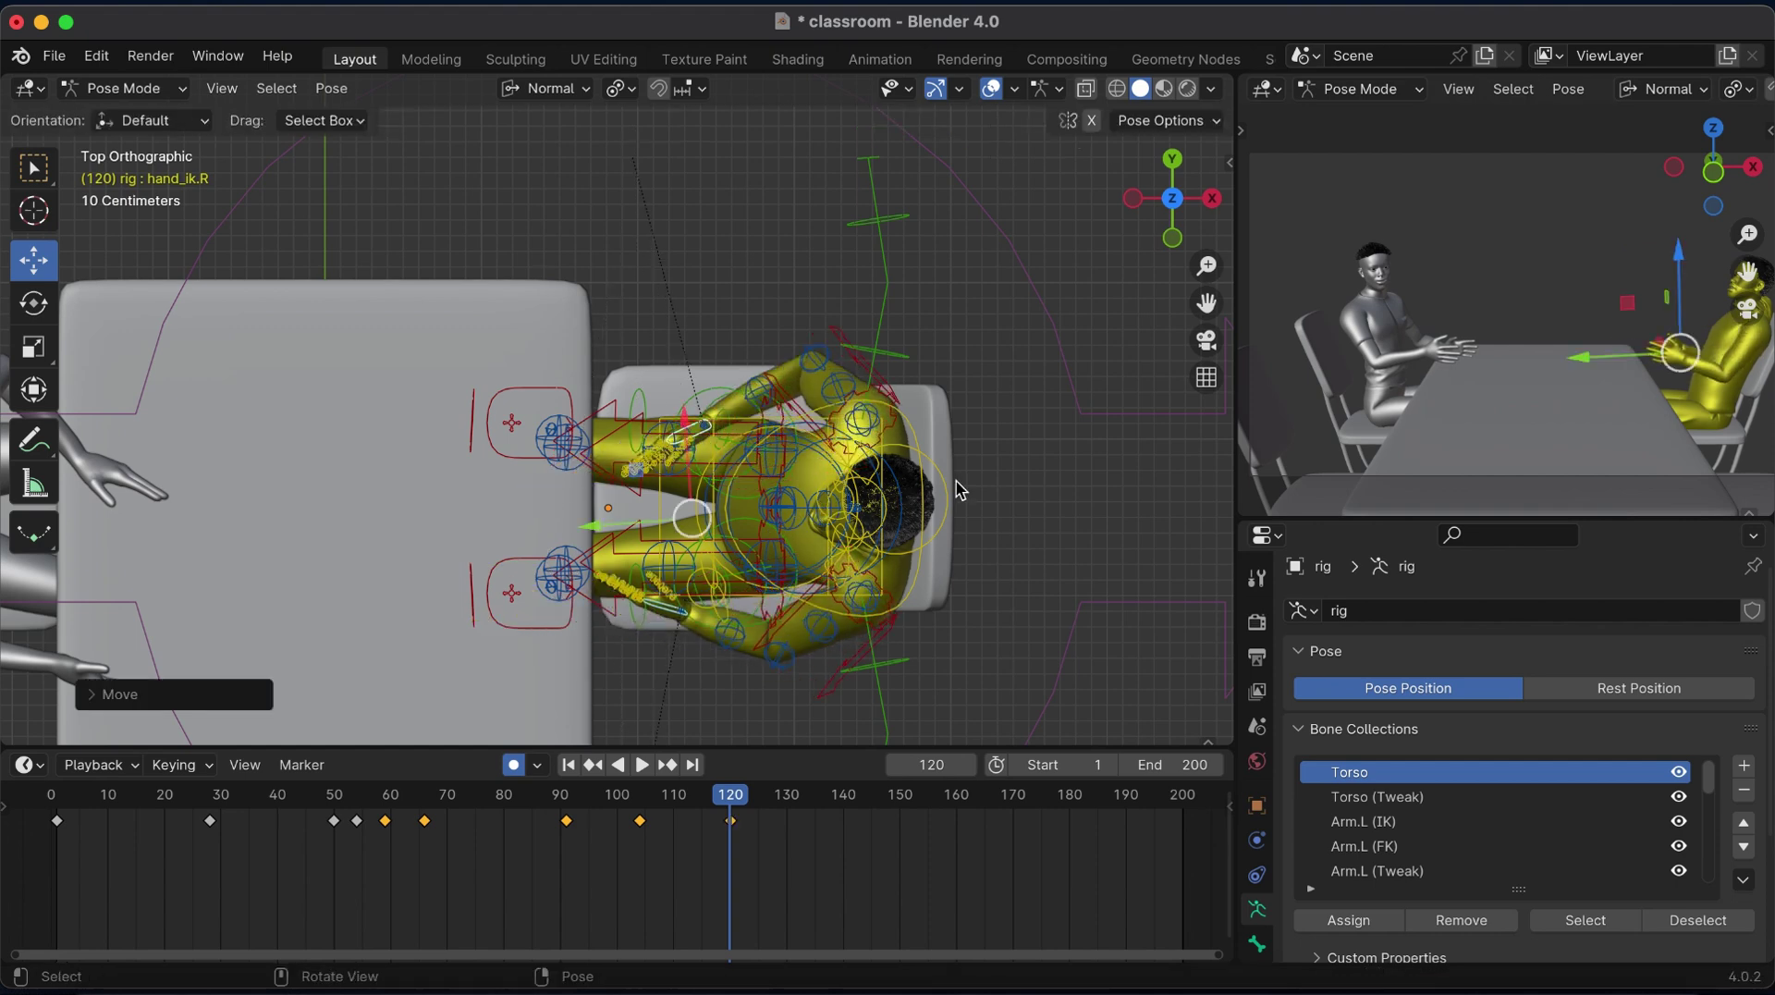
{"action": "left_click", "coordinate": [1172, 158]}
{"action": "key", "text": "g"}
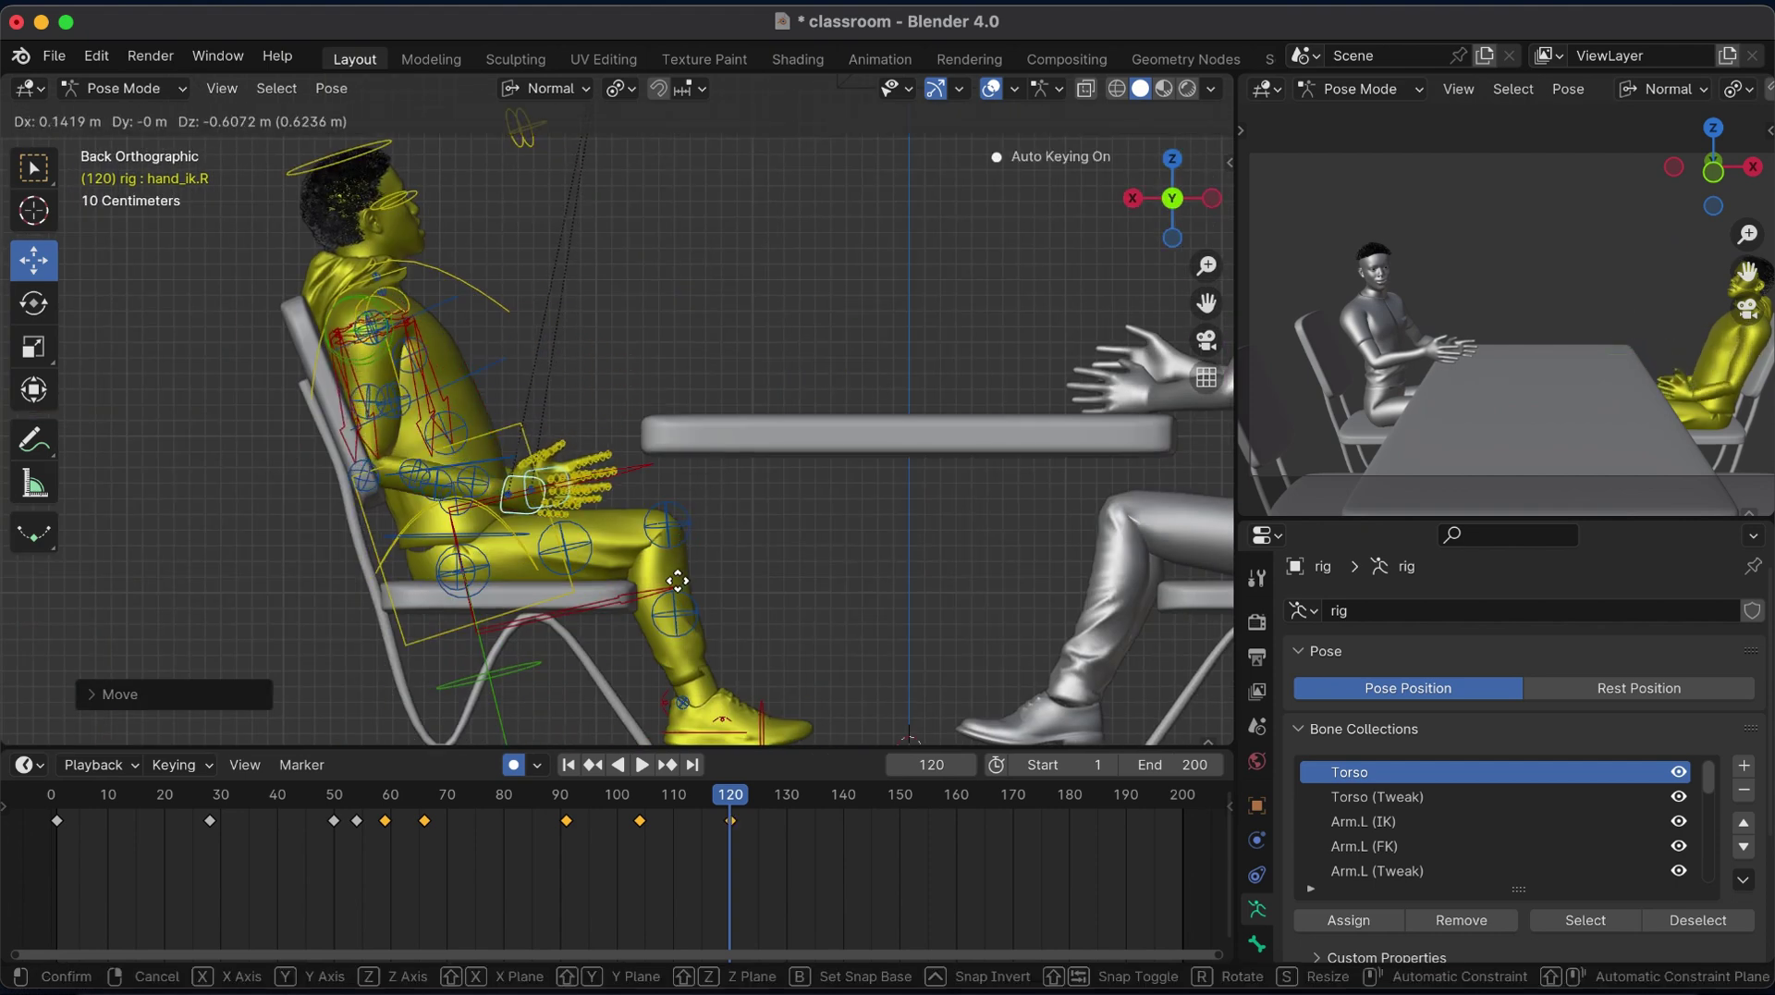
{"action": "left_click", "coordinate": [718, 551]}
{"action": "left_click", "coordinate": [366, 475]}
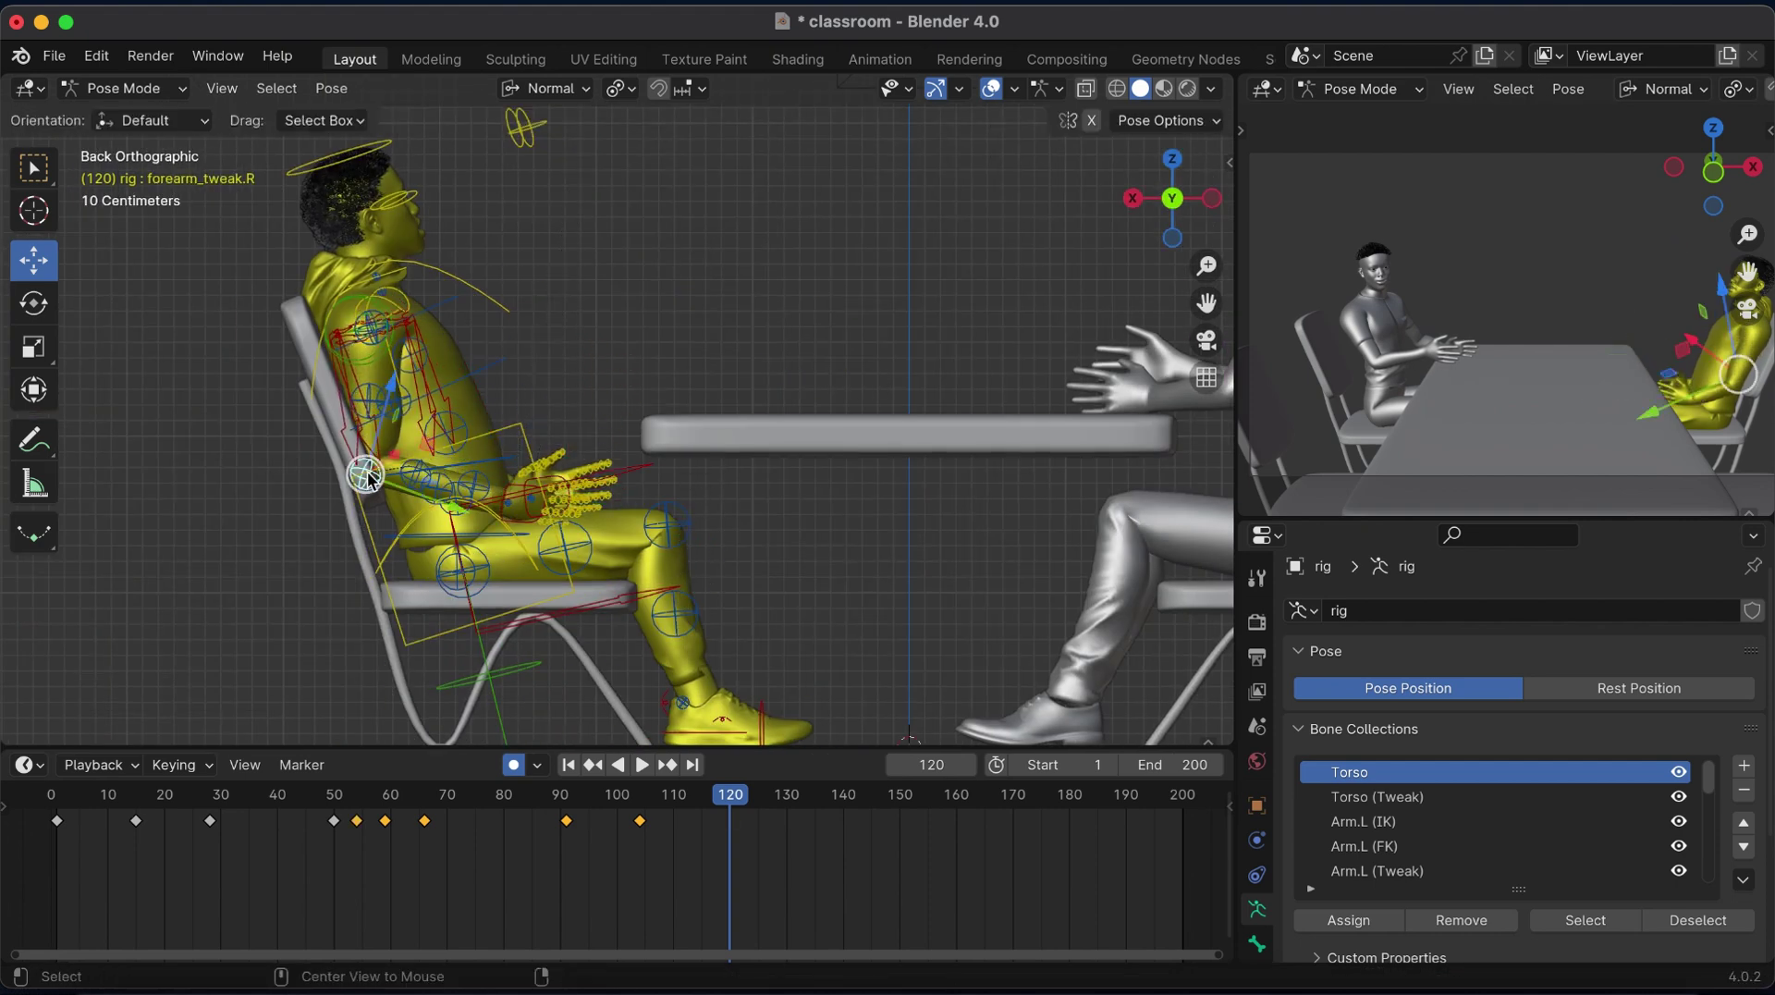
{"action": "left_click_drag", "start_coordinate": [368, 477], "coordinate": [394, 477]}
From the front view, rotate the left hand on its Y axis and settle its position.
{"action": "left_click", "coordinate": [1172, 198]}
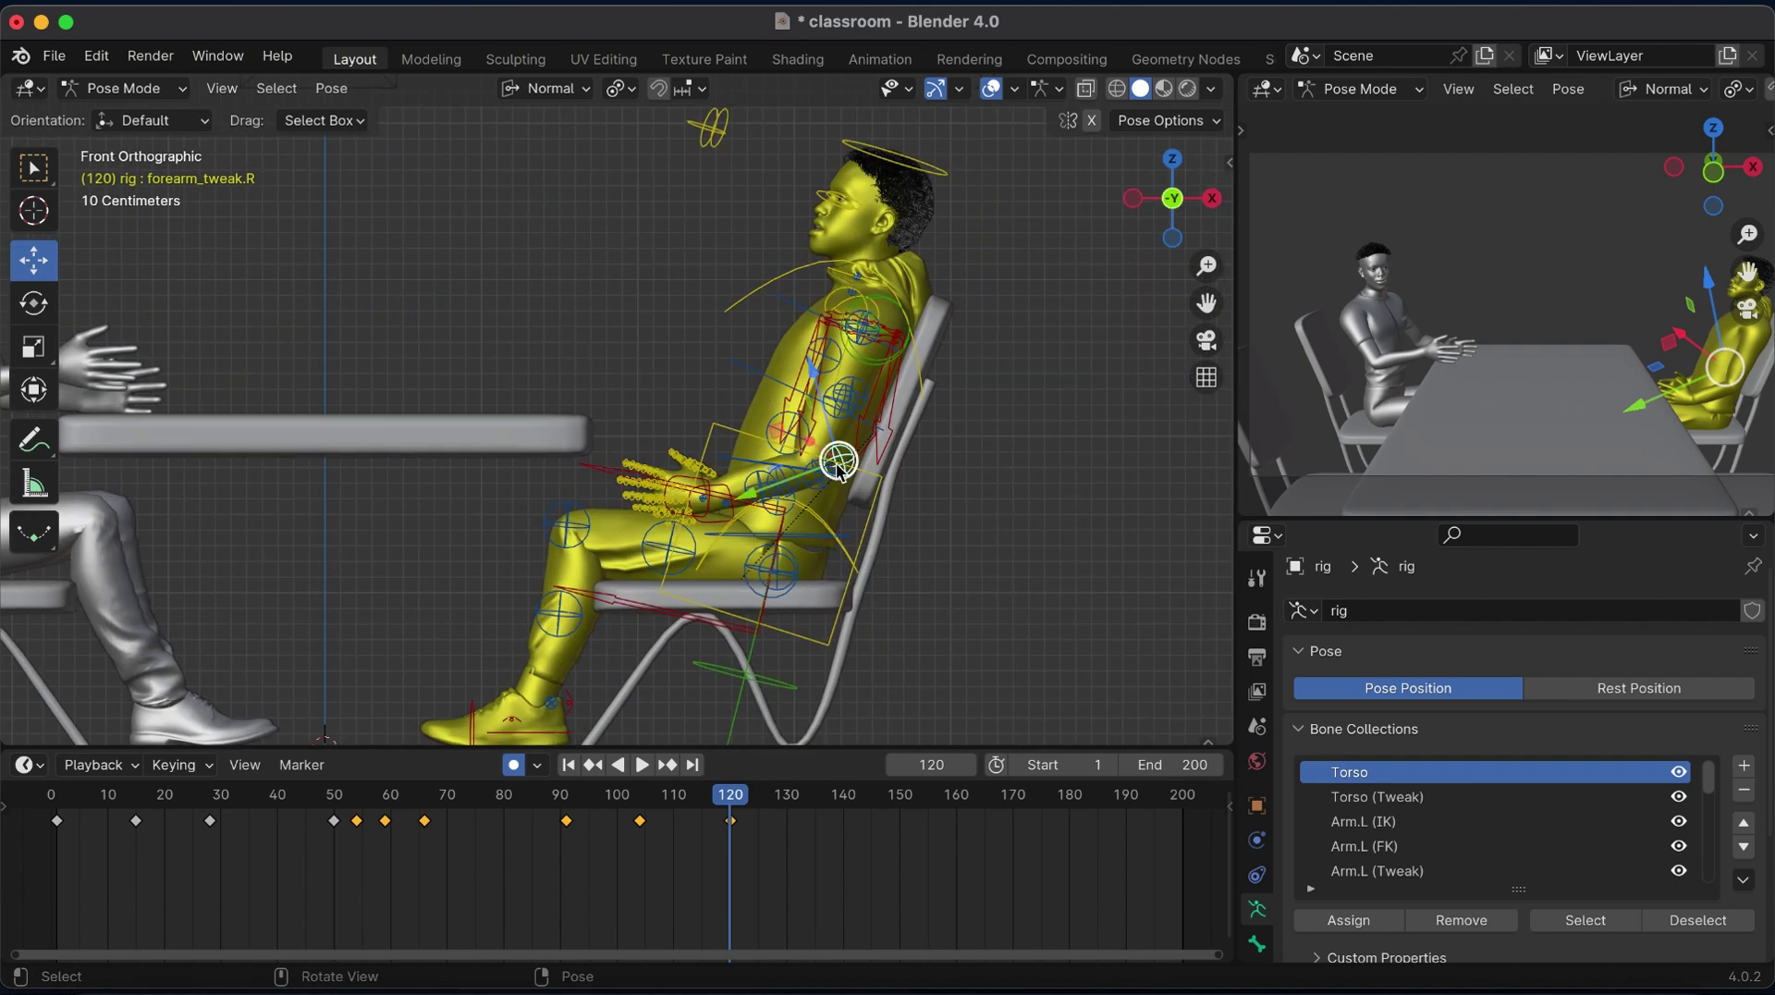
{"action": "left_click", "coordinate": [819, 455]}
{"action": "left_click", "coordinate": [689, 482]}
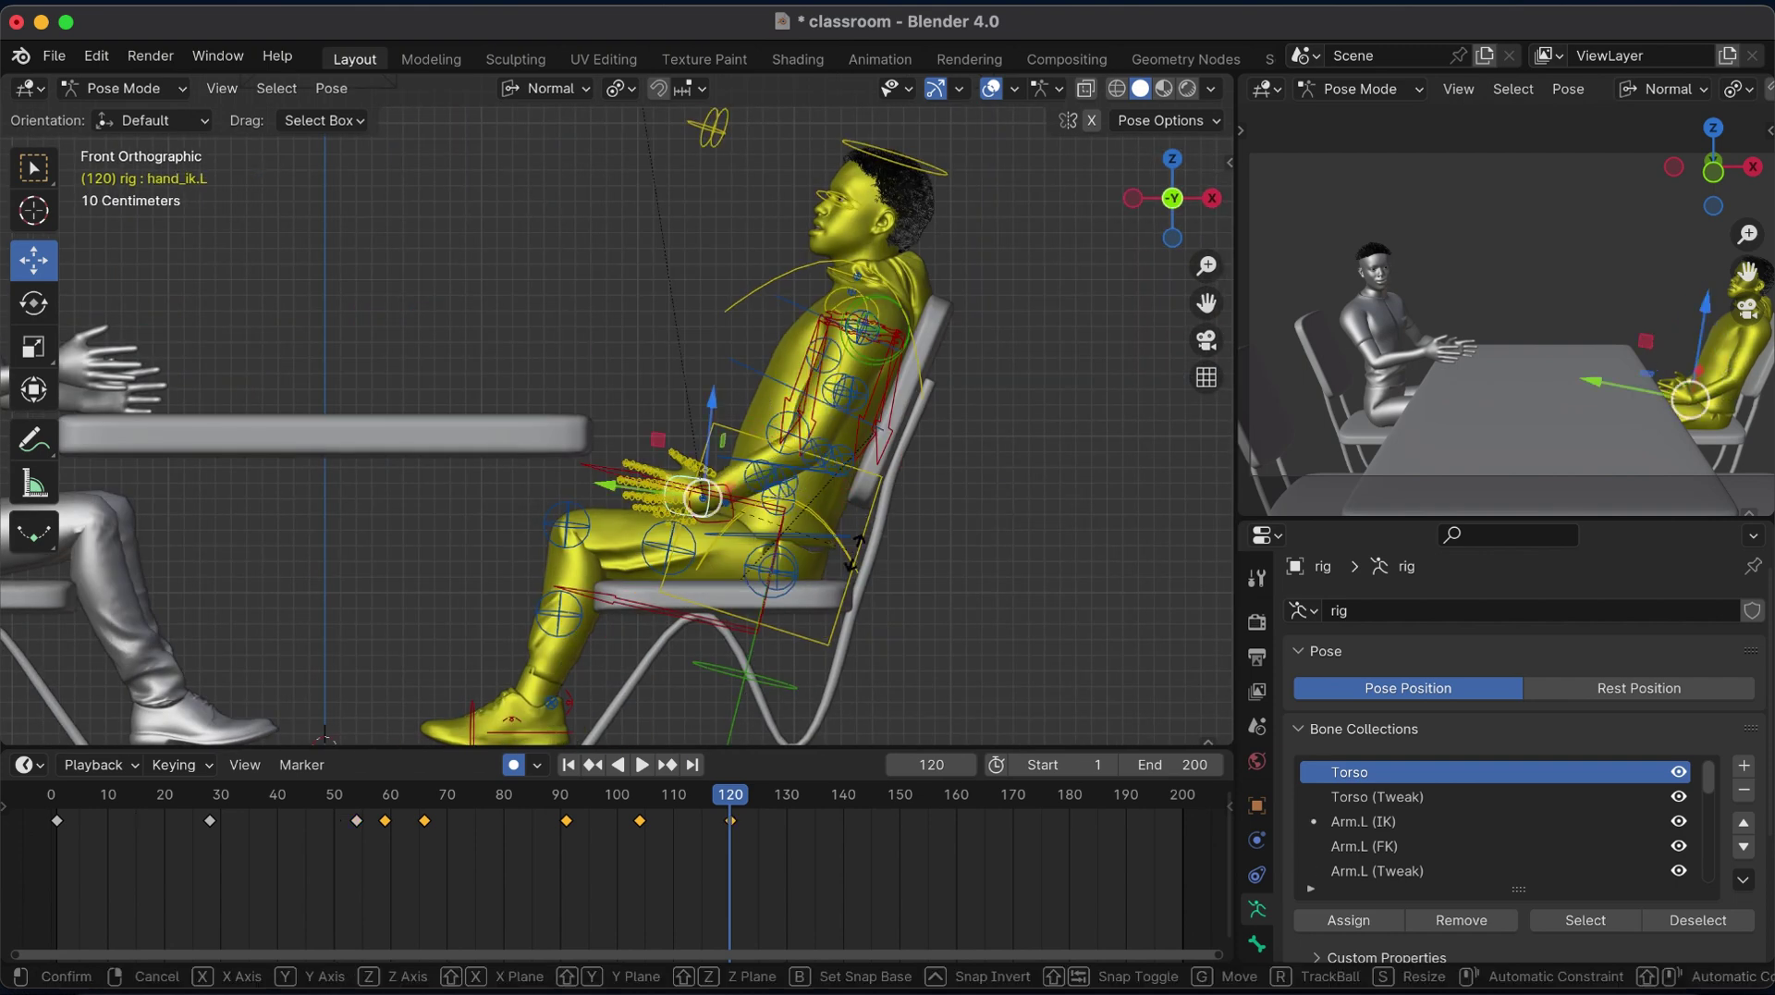
{"action": "key", "text": "r"}
{"action": "key", "text": "y"}
{"action": "left_click", "coordinate": [689, 679]}
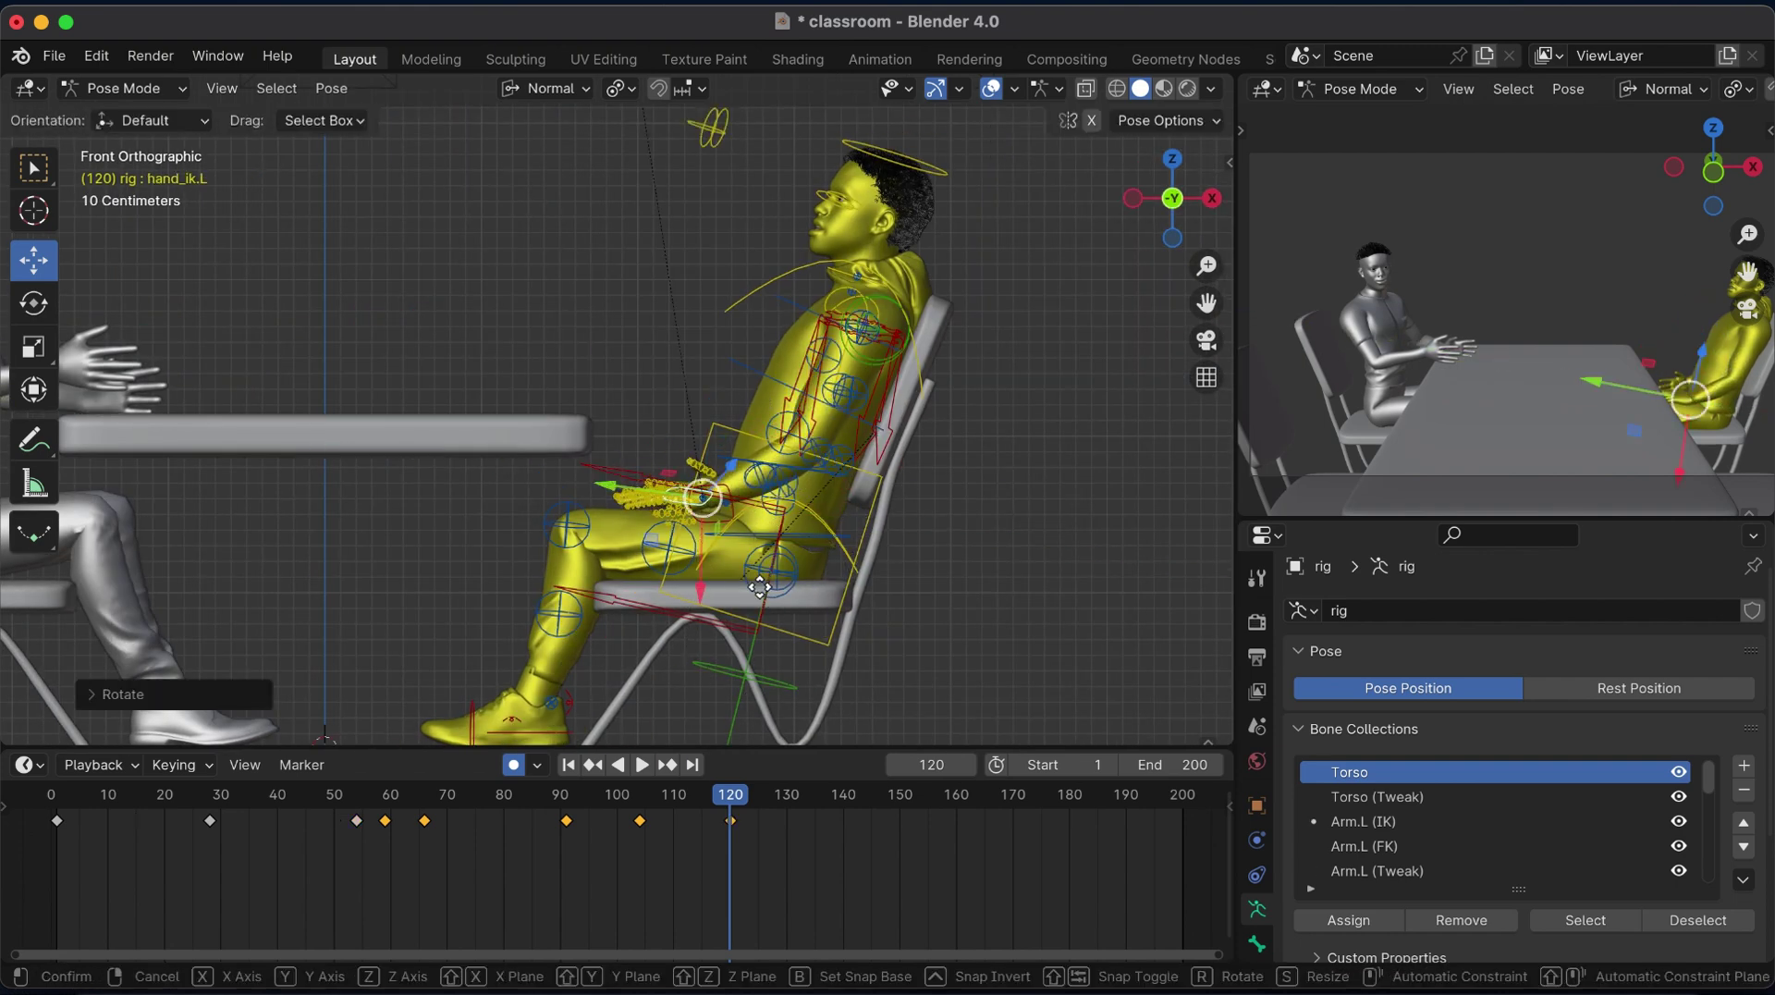
{"action": "key", "text": "g"}
{"action": "key", "text": "Return"}
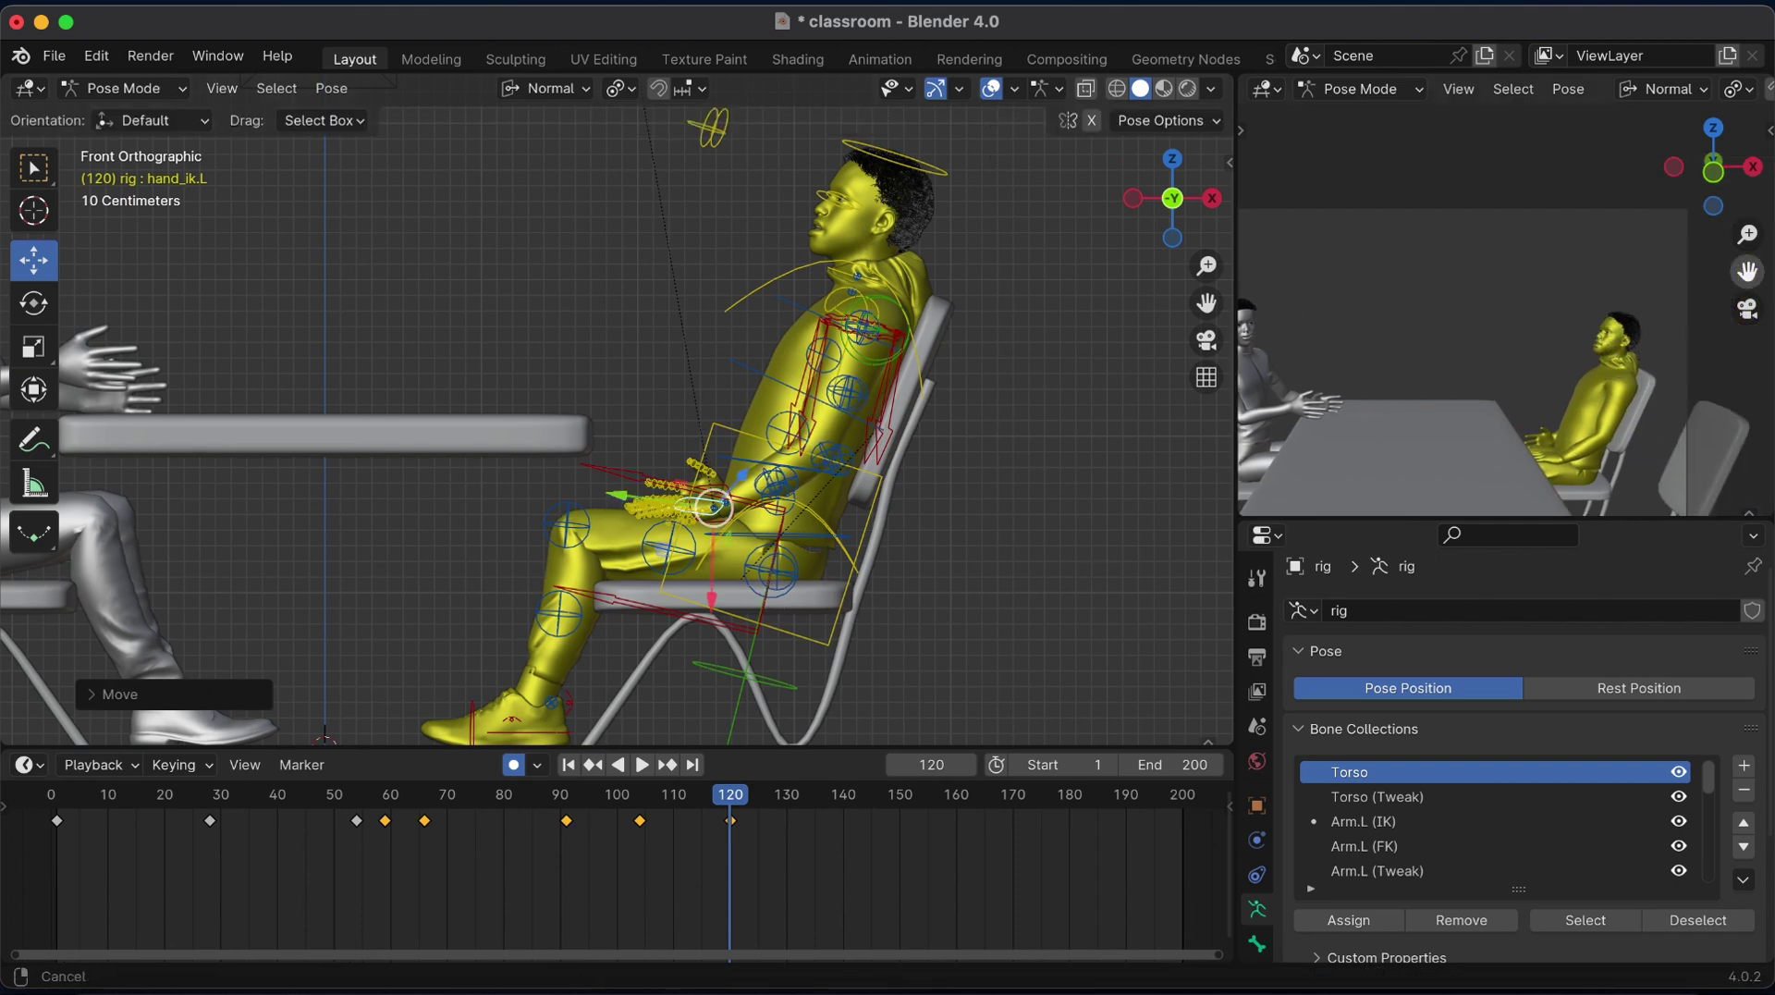
Readjust the head tilt on its X axis, checking it through the camera preview.
{"action": "left_click", "coordinate": [1747, 308]}
{"action": "left_click", "coordinate": [947, 177]}
{"action": "key", "text": "r"}
{"action": "key", "text": "x"}
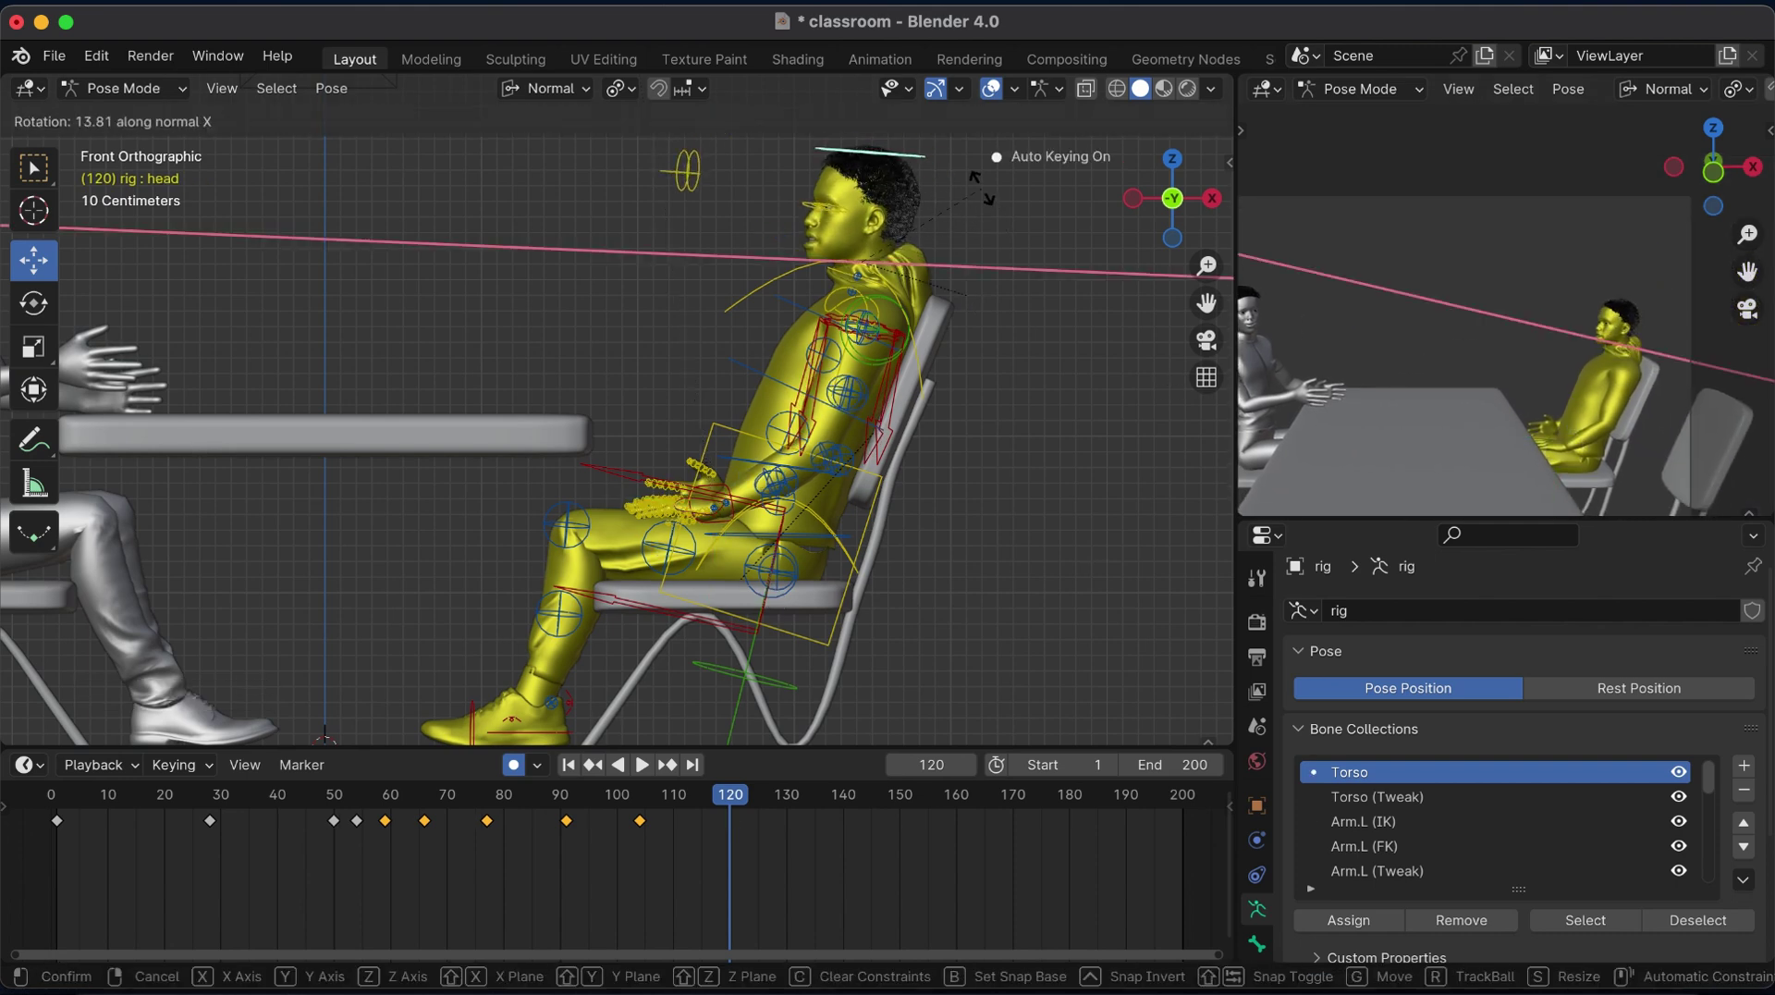
{"action": "left_click", "coordinate": [973, 174]}
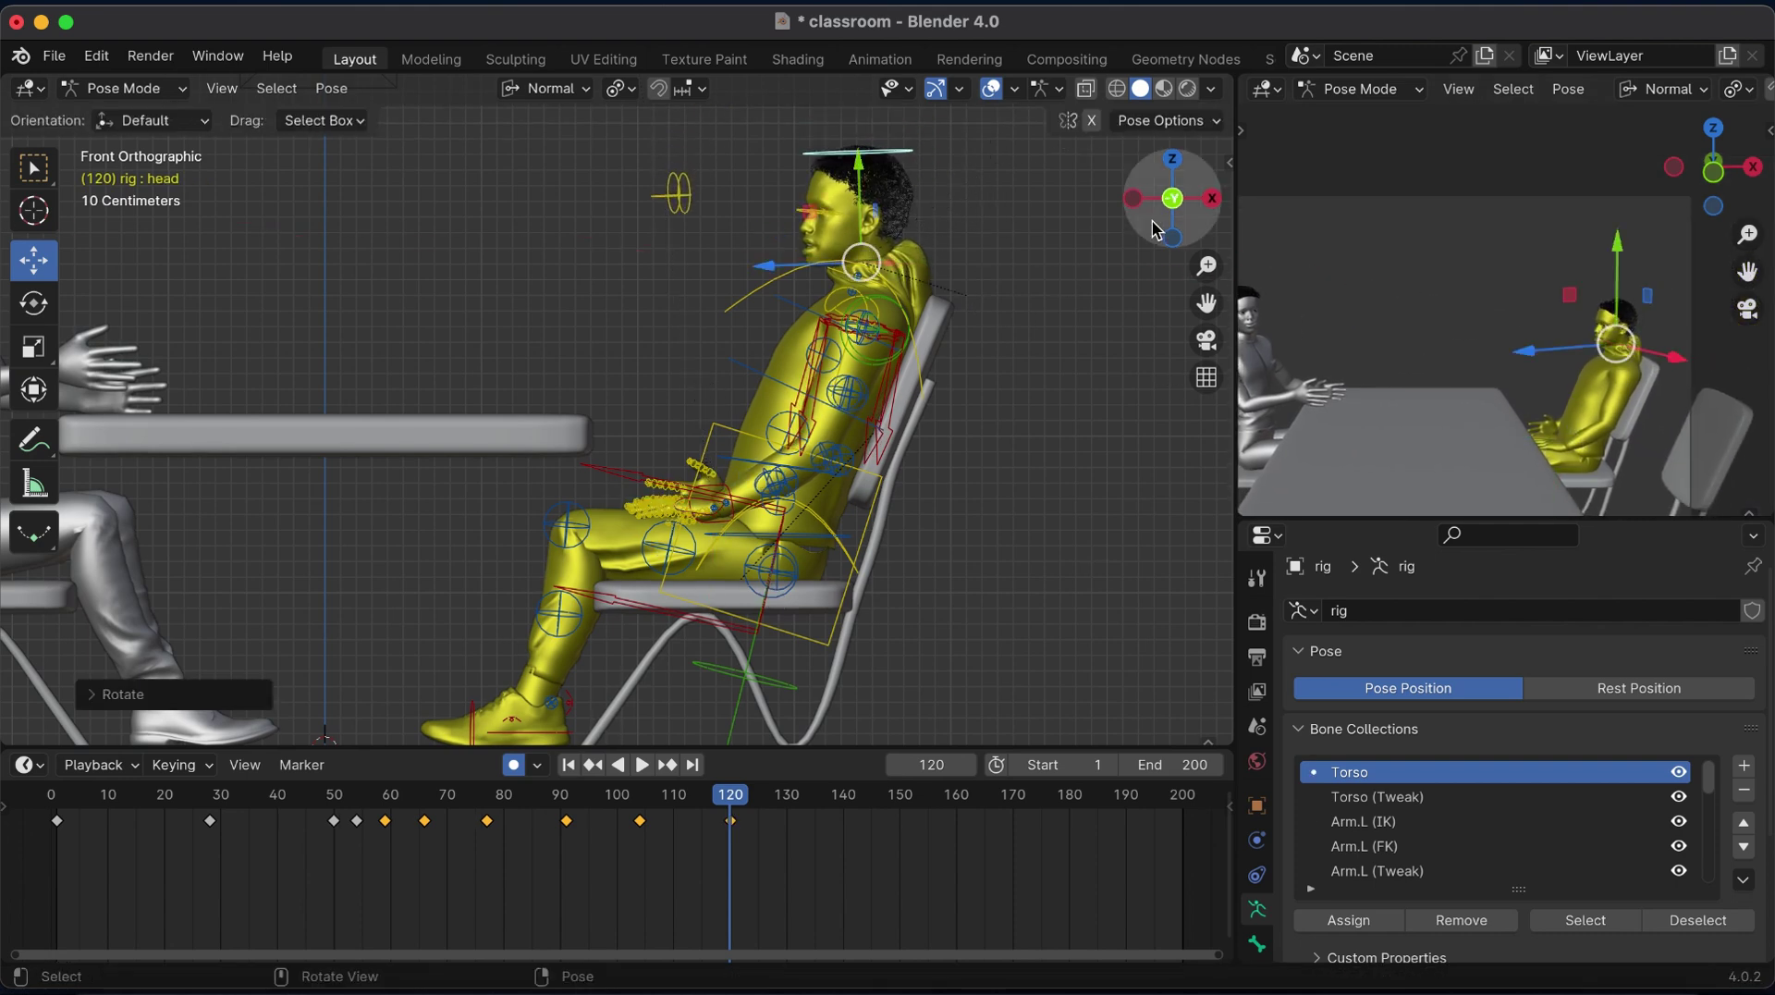
Rotate the right hand on its Y axis and move it back onto the lap at frame 120.
{"action": "left_click_drag", "start_coordinate": [1155, 230], "coordinate": [1100, 268]}
{"action": "left_click", "coordinate": [702, 455]}
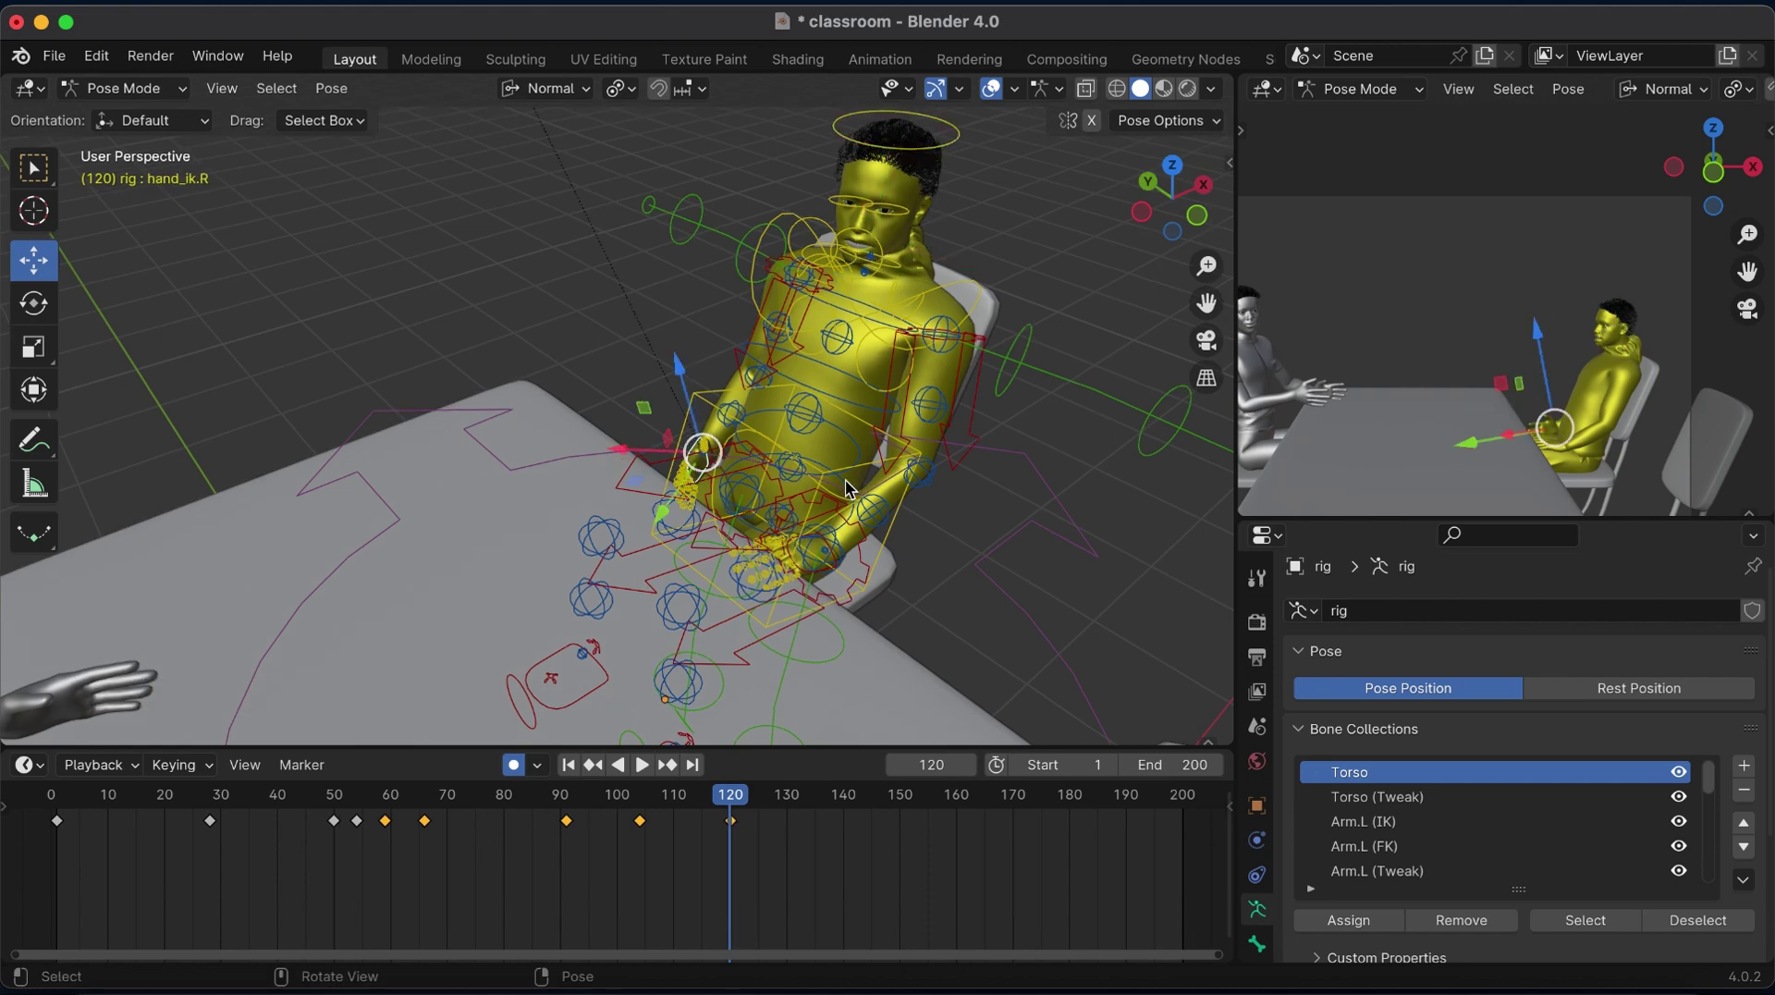
{"action": "key", "text": "r"}
{"action": "key", "text": "y"}
{"action": "left_click", "coordinate": [722, 584]}
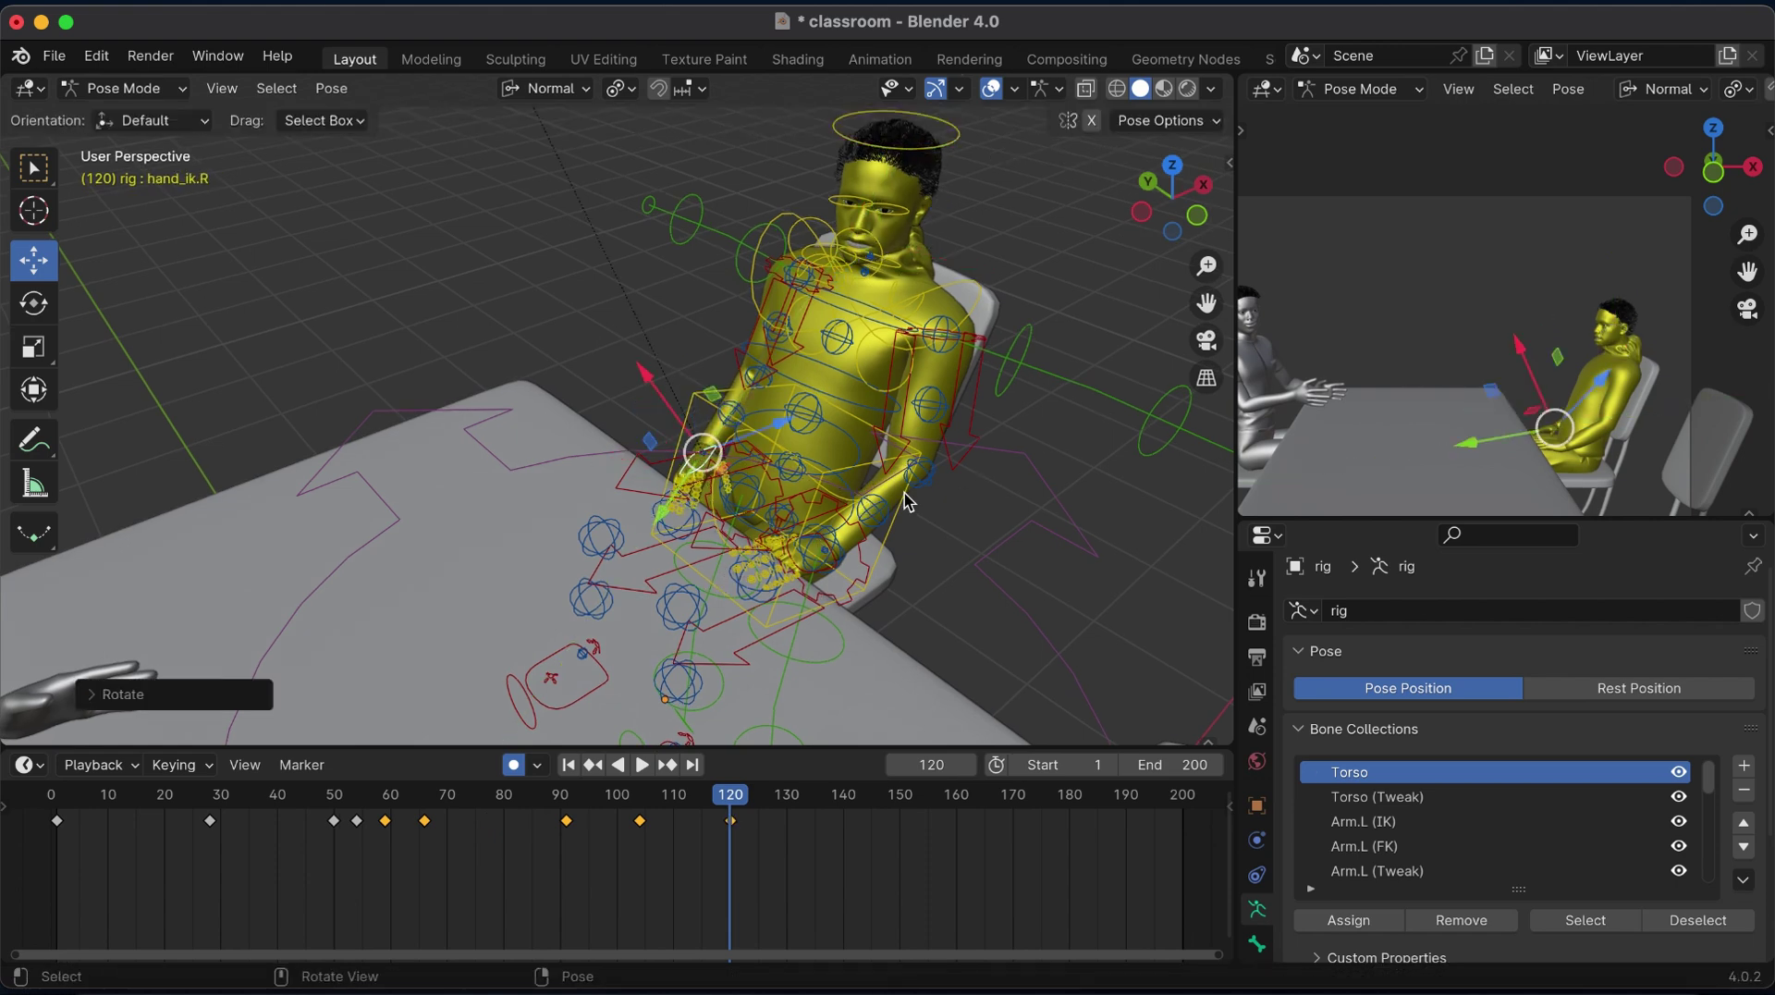
{"action": "key", "text": "g"}
{"action": "key", "text": "Return"}
{"action": "left_click", "coordinate": [1144, 217]}
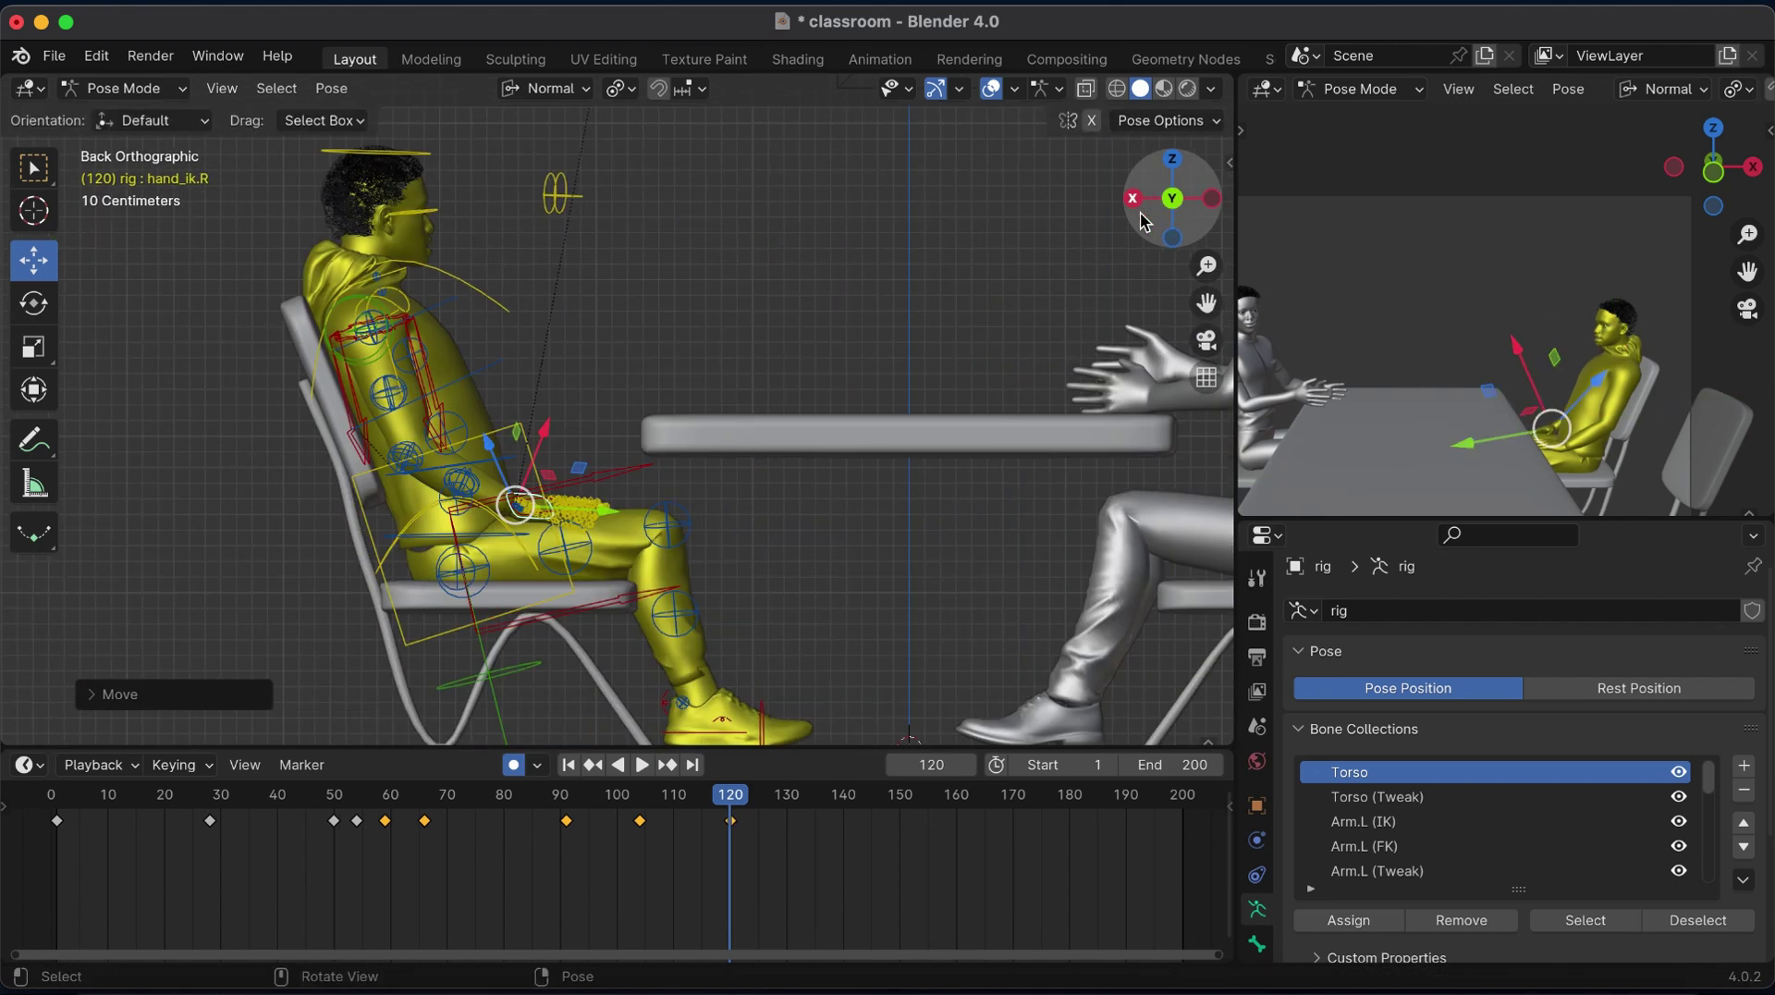
{"action": "key", "text": "g"}
{"action": "left_click", "coordinate": [664, 536]}
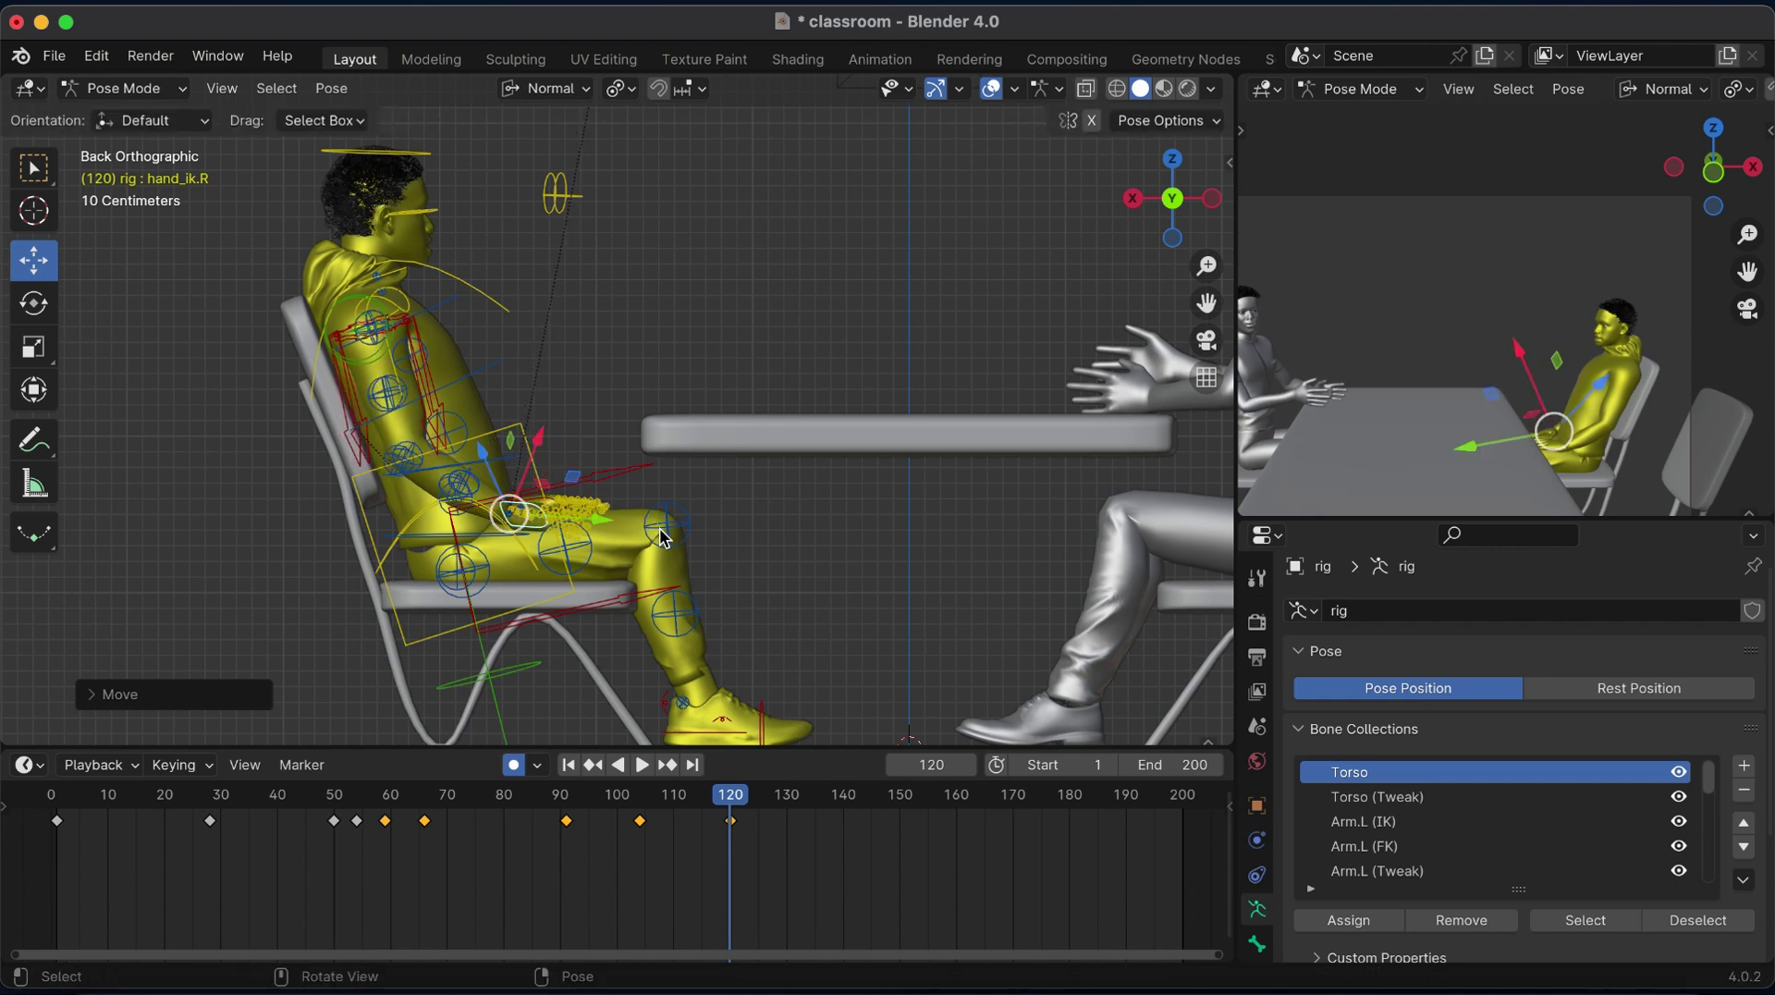
Keyframe the whole rig, then at frame 112 lift the right hand above the table.
{"action": "key", "text": "a"}
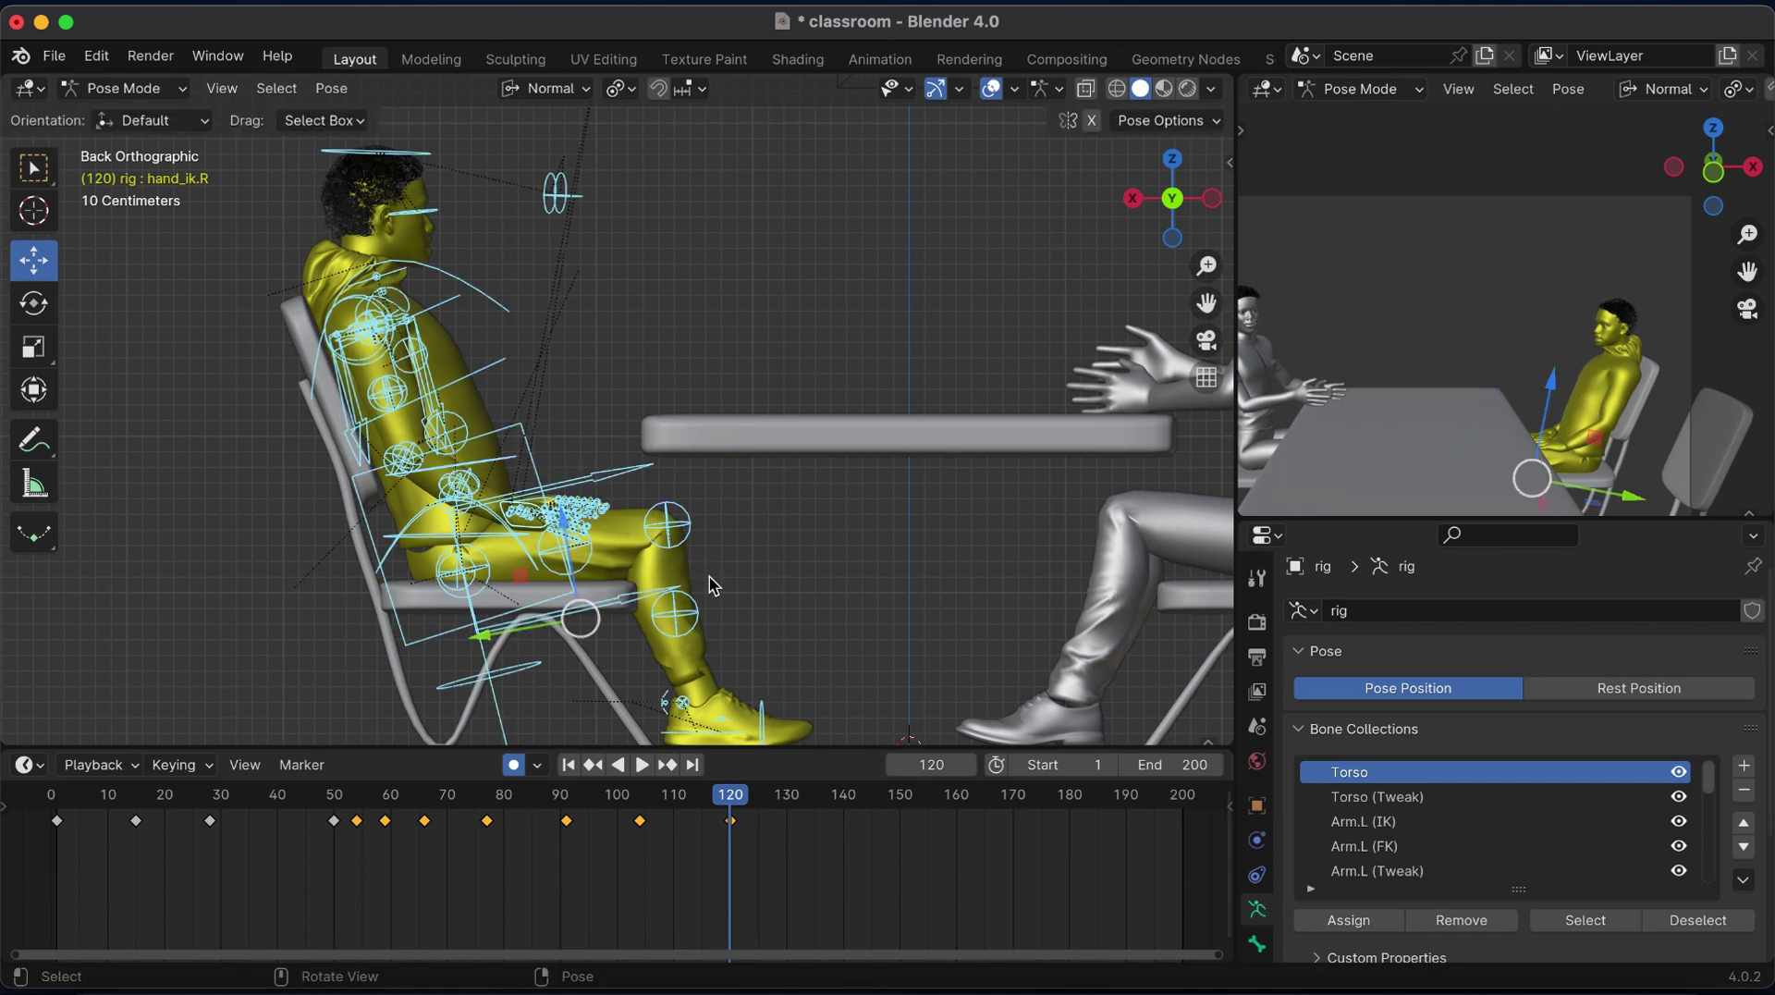
{"action": "key", "text": "i"}
{"action": "key", "text": "Left"}
{"action": "key", "text": "Left"}
{"action": "key", "text": "Left"}
{"action": "key", "text": "Left"}
{"action": "key", "text": "Left"}
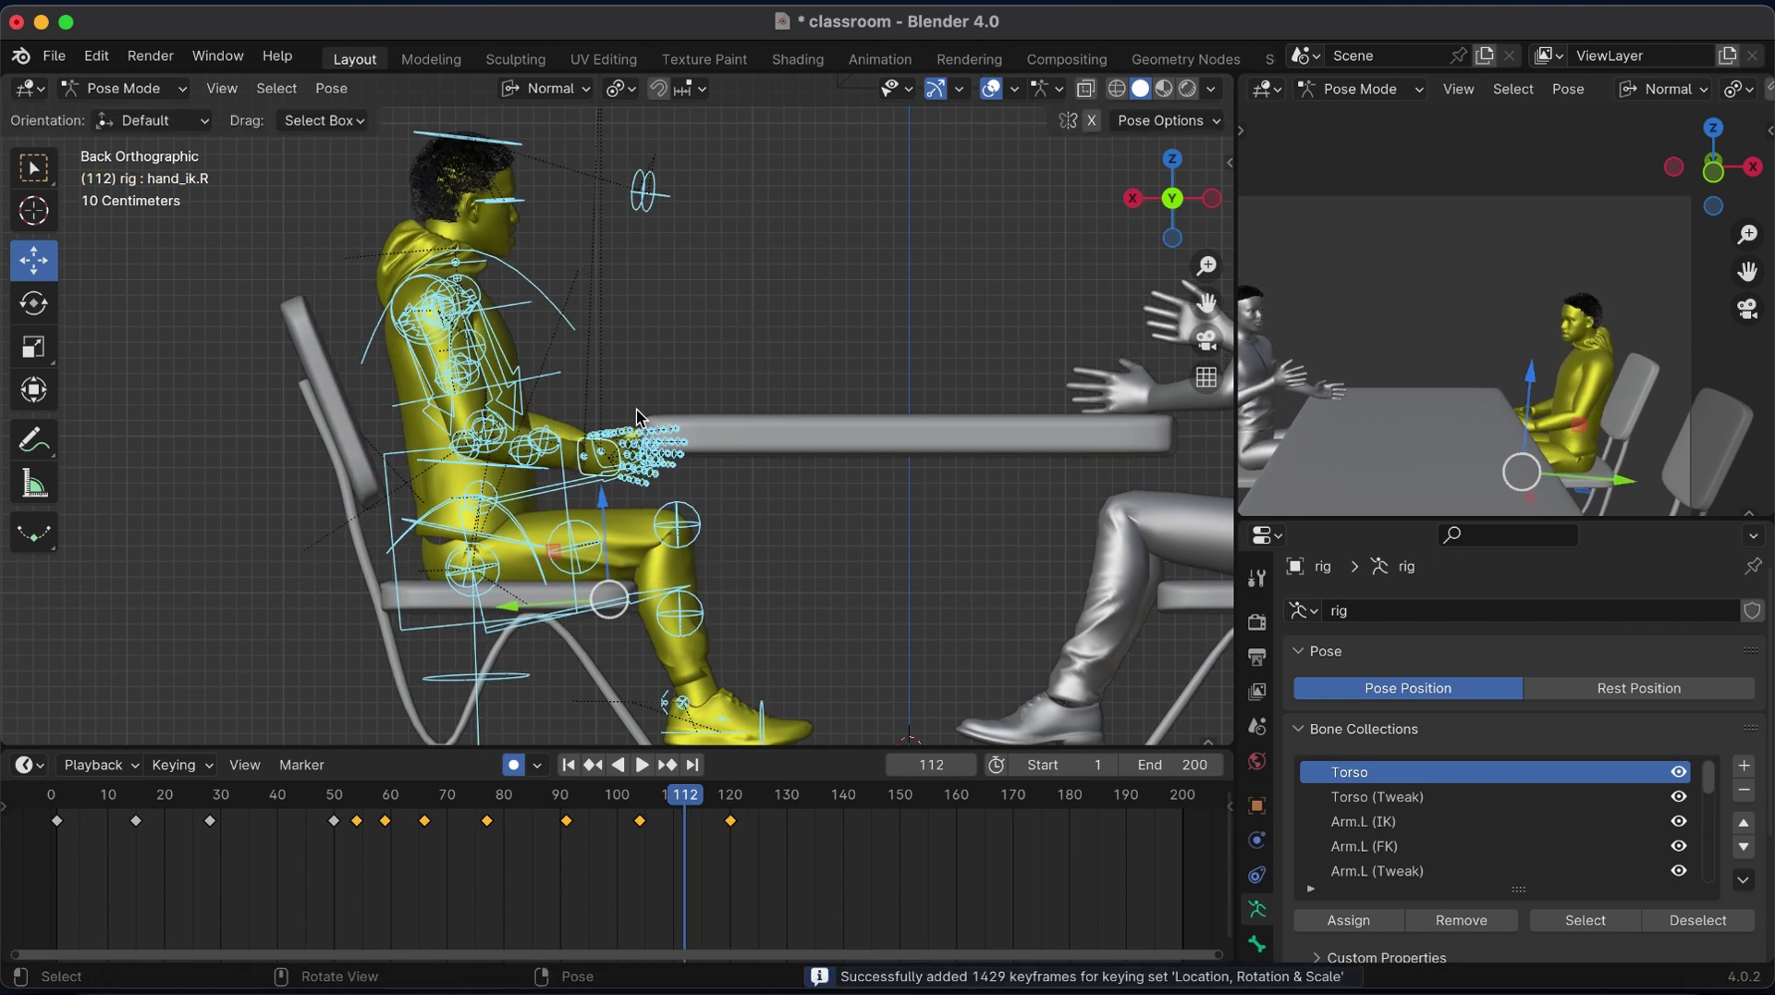
{"action": "left_click", "coordinate": [583, 465]}
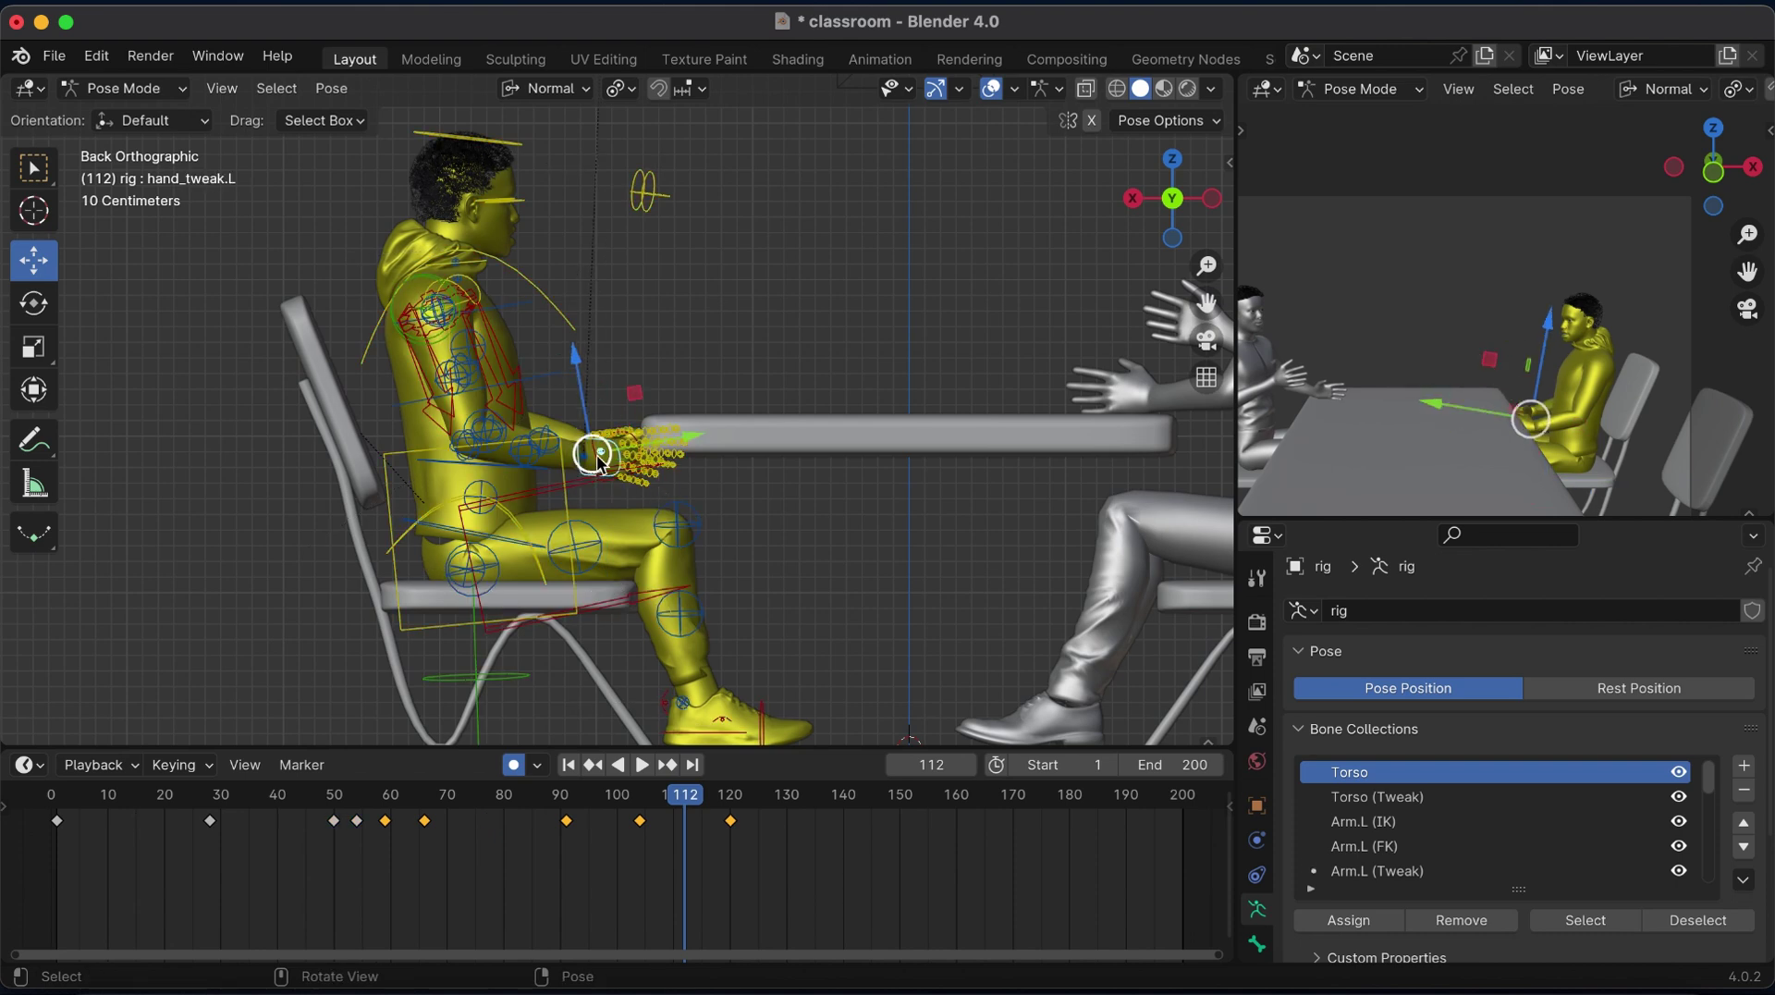
{"action": "key", "text": "g"}
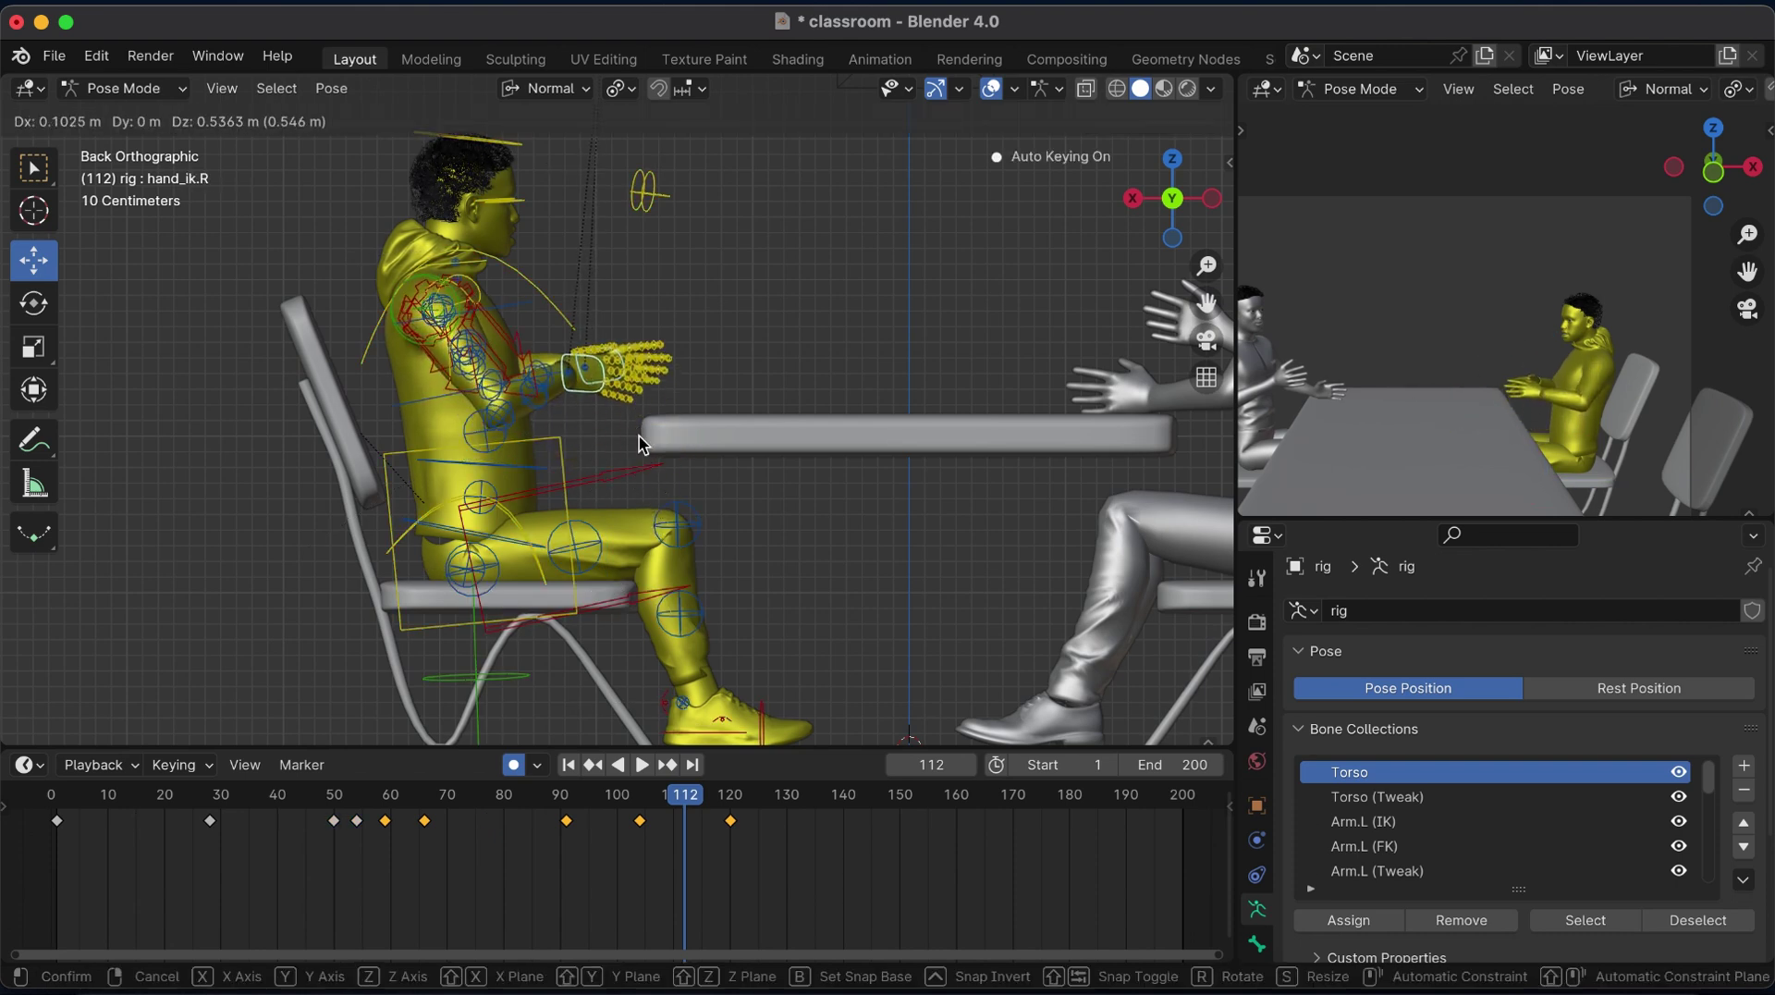
{"action": "left_click", "coordinate": [640, 436]}
Play back the new hand motion from frame 120, ending at frame 130.
{"action": "left_click_drag", "start_coordinate": [634, 804], "coordinate": [645, 810]}
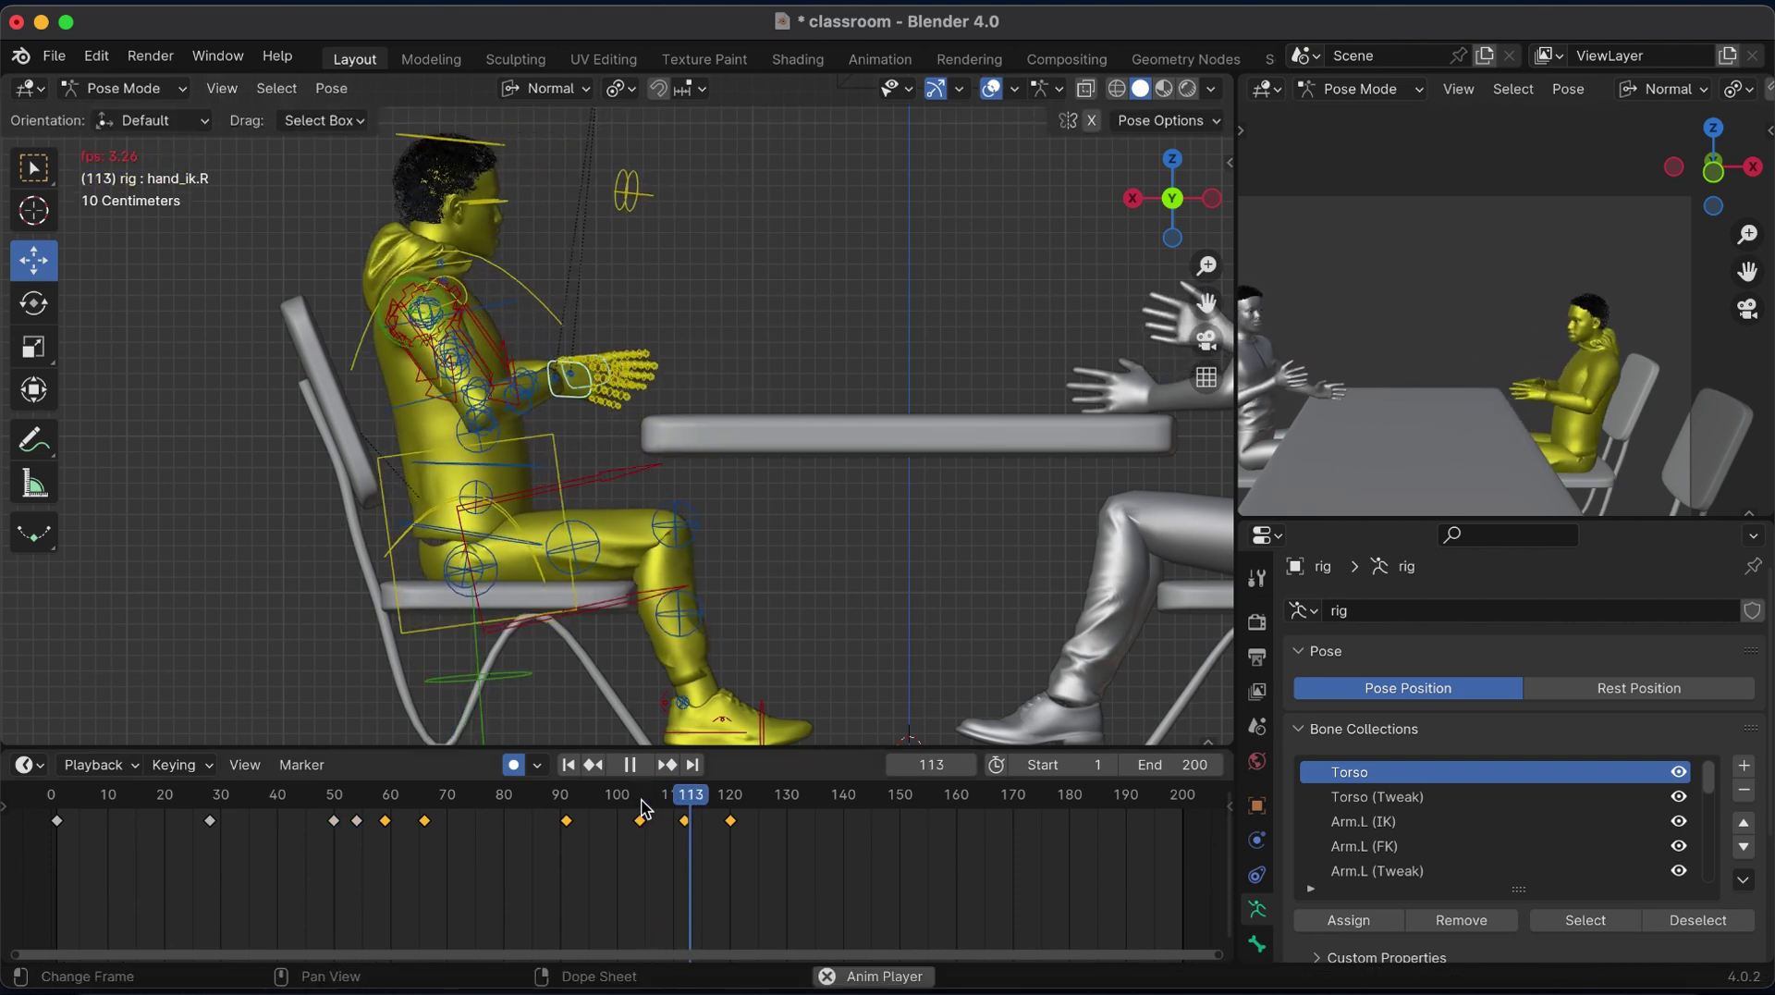
{"action": "key", "text": "space"}
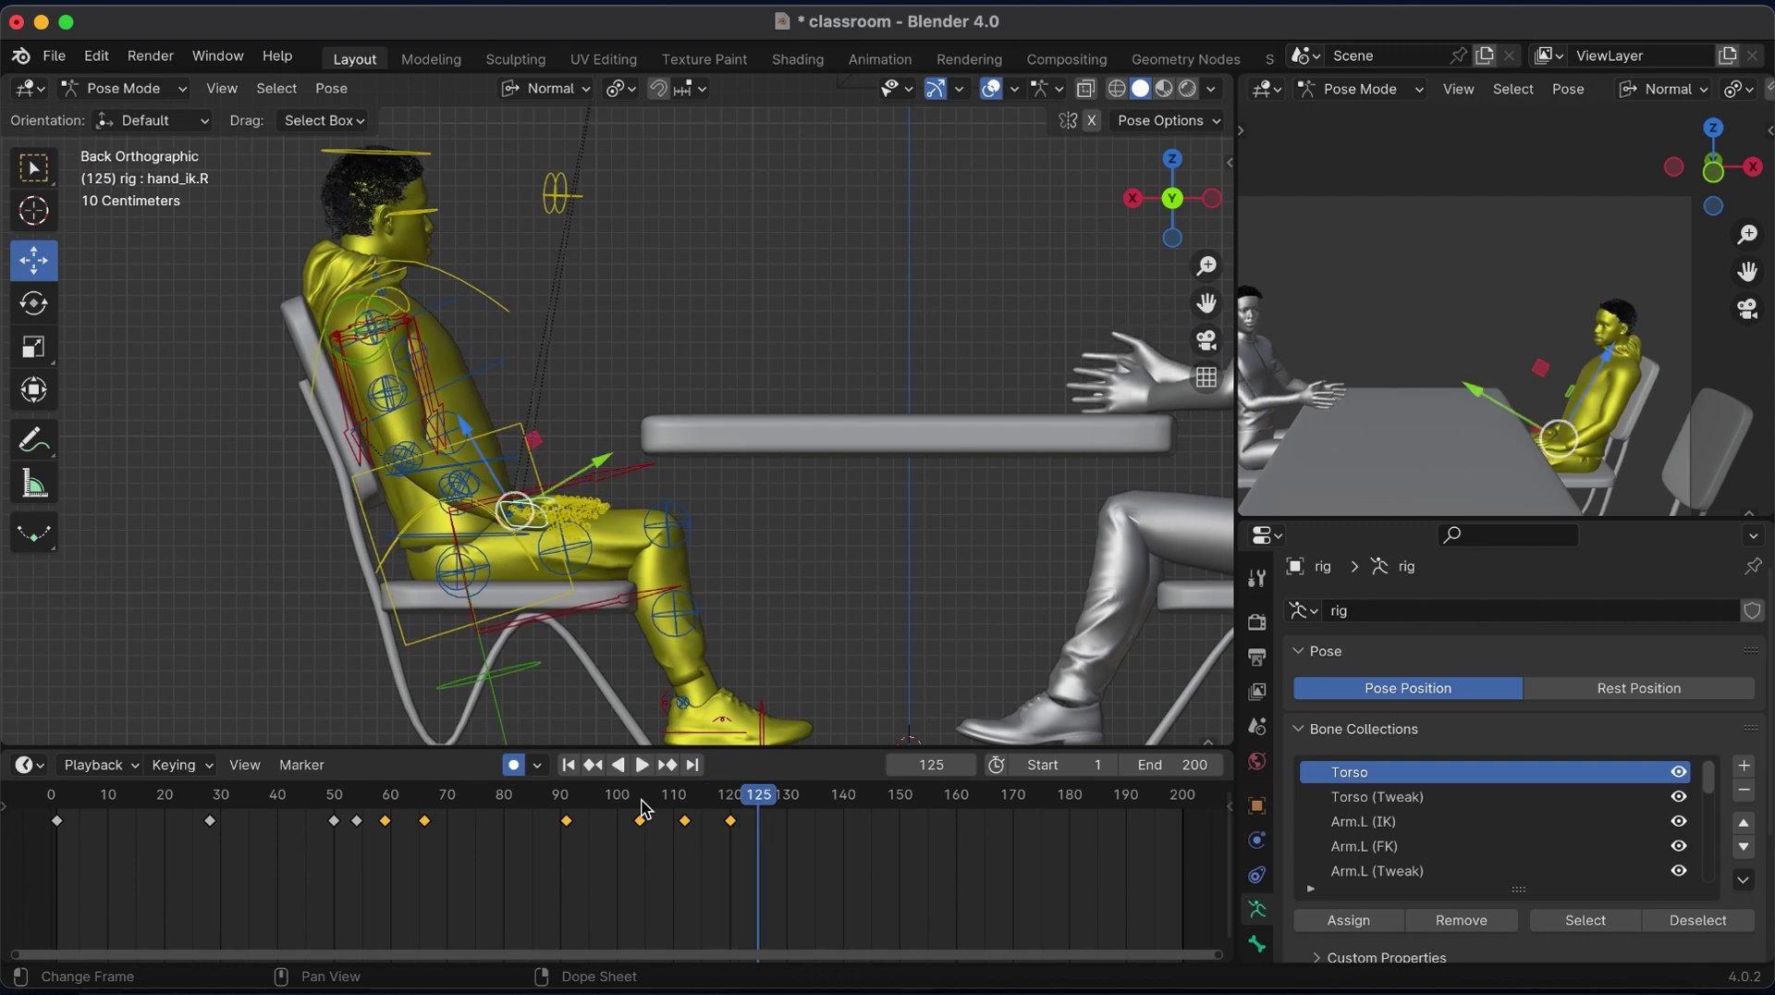
{"action": "left_click", "coordinate": [730, 812]}
{"action": "key", "text": "space"}
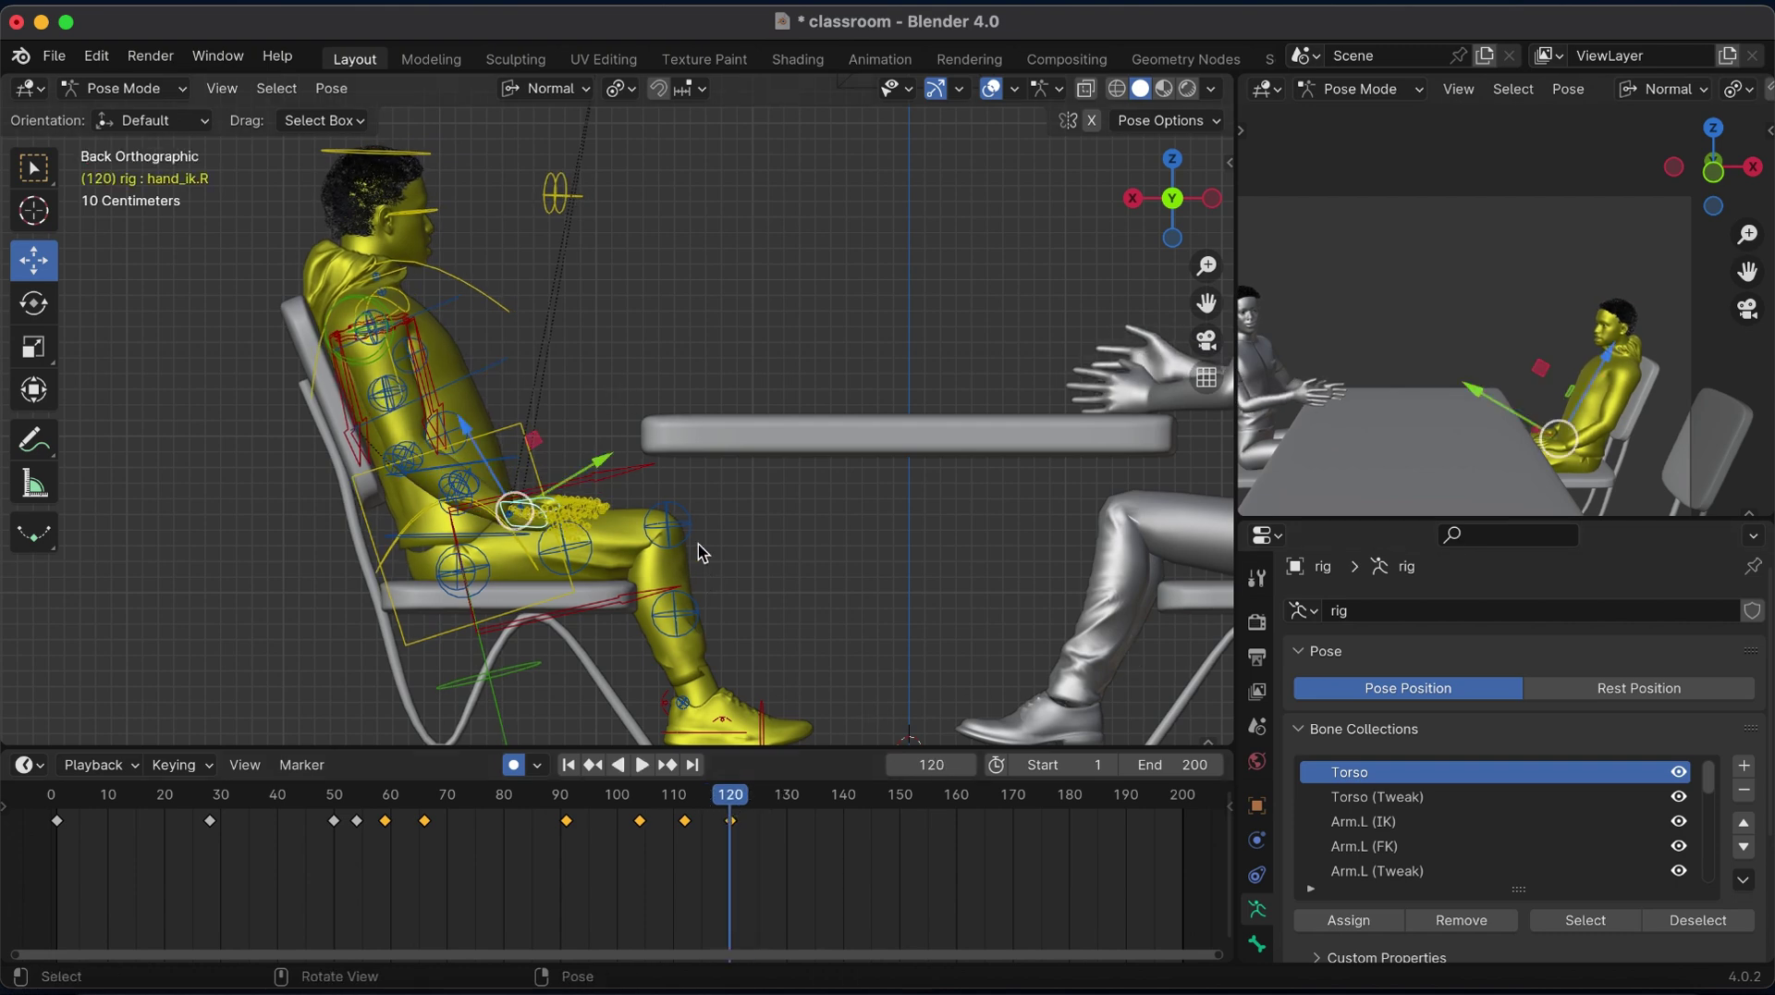
{"action": "left_click", "coordinate": [791, 802]}
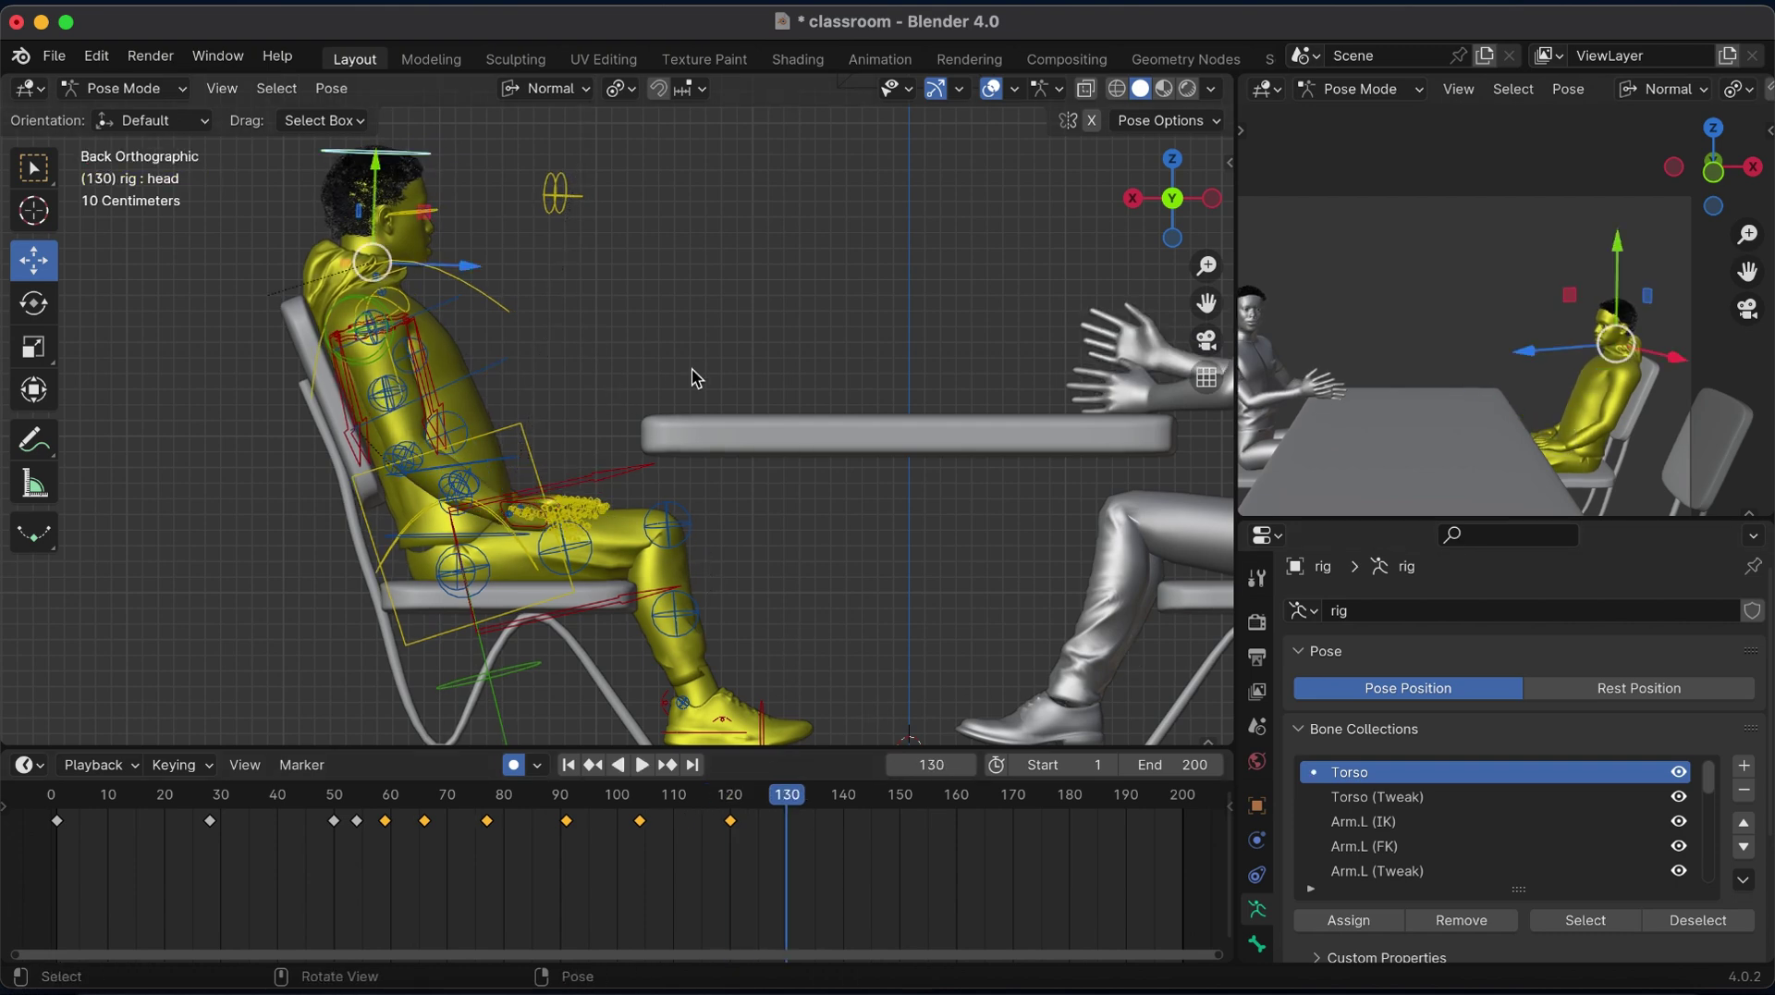
Turn the head slightly at frame 130, then tilt it on its X axis at frame 150.
{"action": "key", "text": "r"}
{"action": "left_click", "coordinate": [734, 610]}
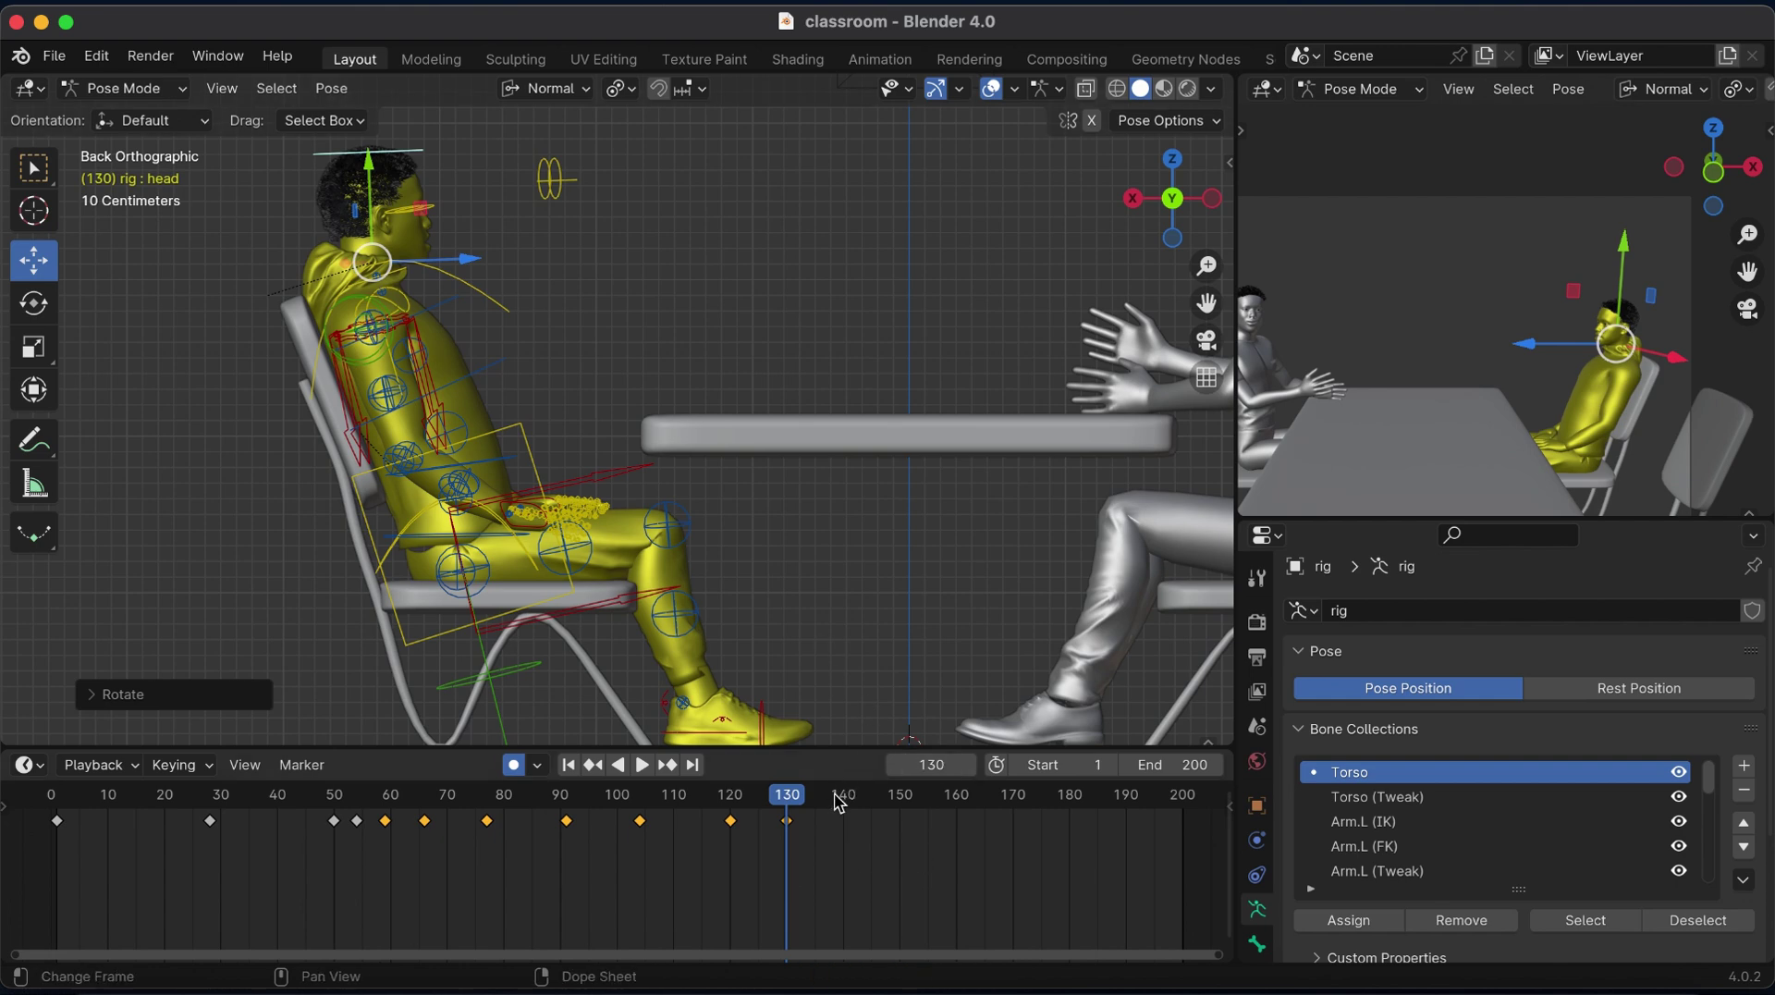
{"action": "left_click_drag", "start_coordinate": [837, 802], "coordinate": [899, 801]}
{"action": "key", "text": "r"}
{"action": "key", "text": "x"}
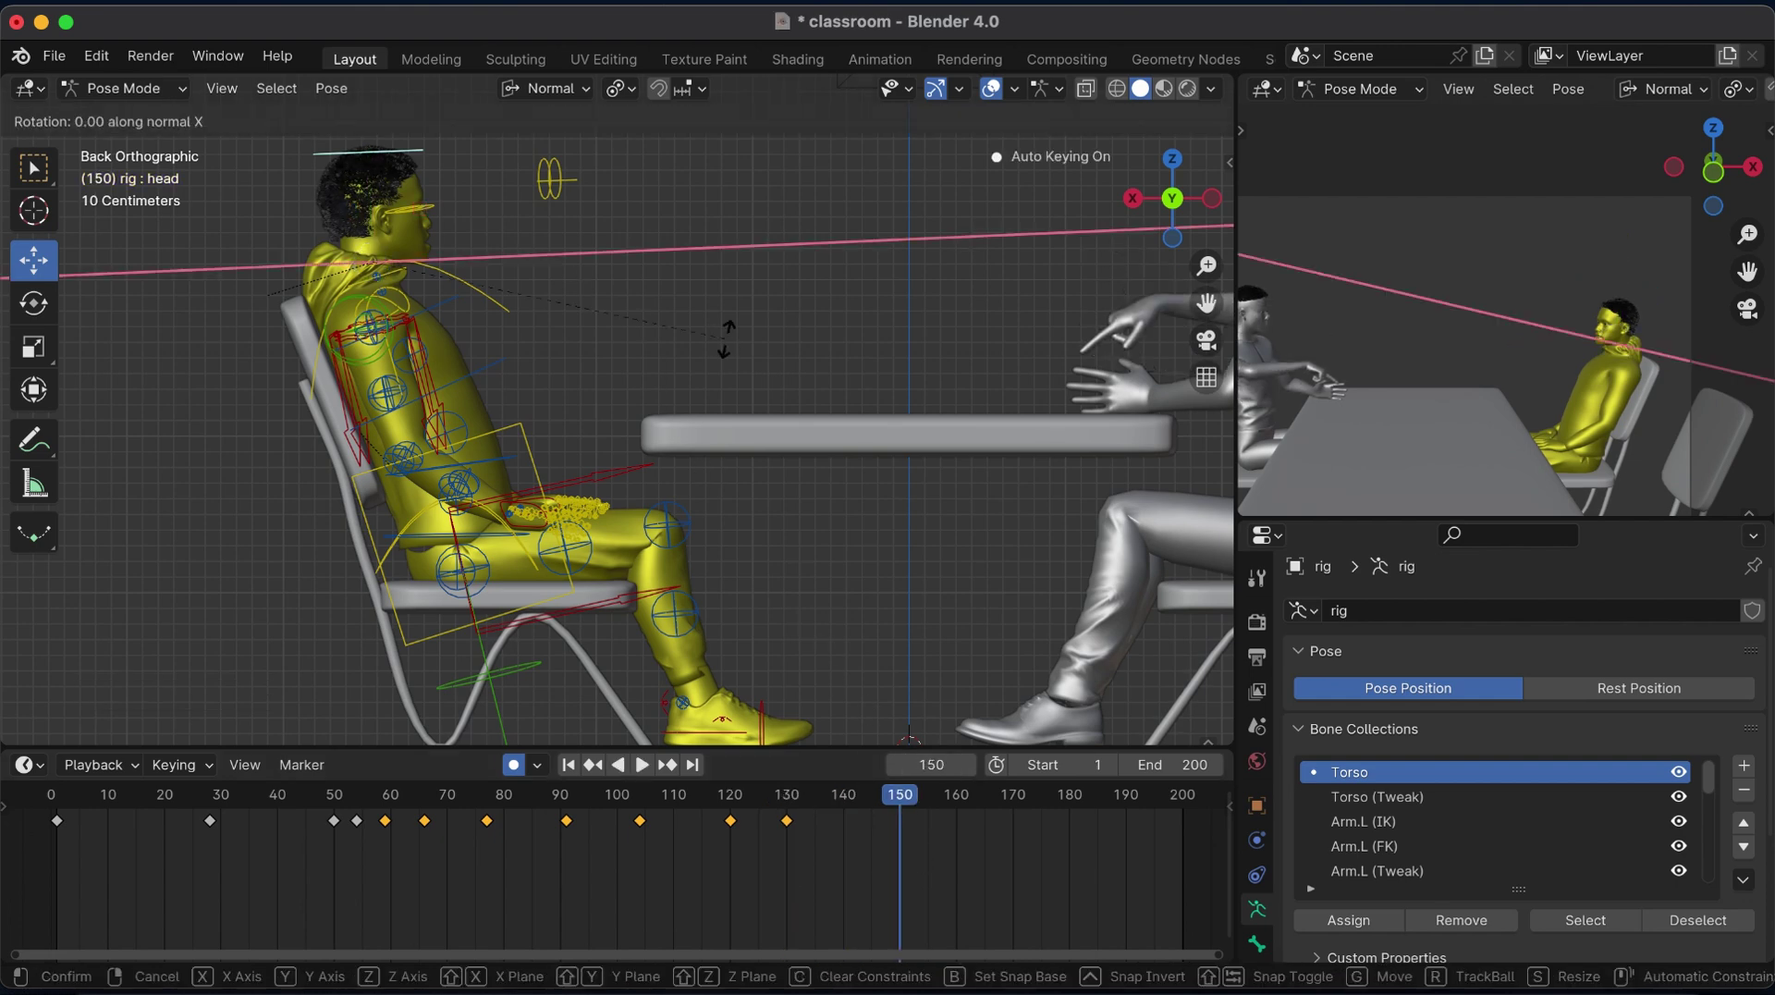
{"action": "left_click", "coordinate": [665, 365]}
Tilt the chest on its X axis at frame 150 and play back from frame 120.
{"action": "left_click", "coordinate": [416, 369]}
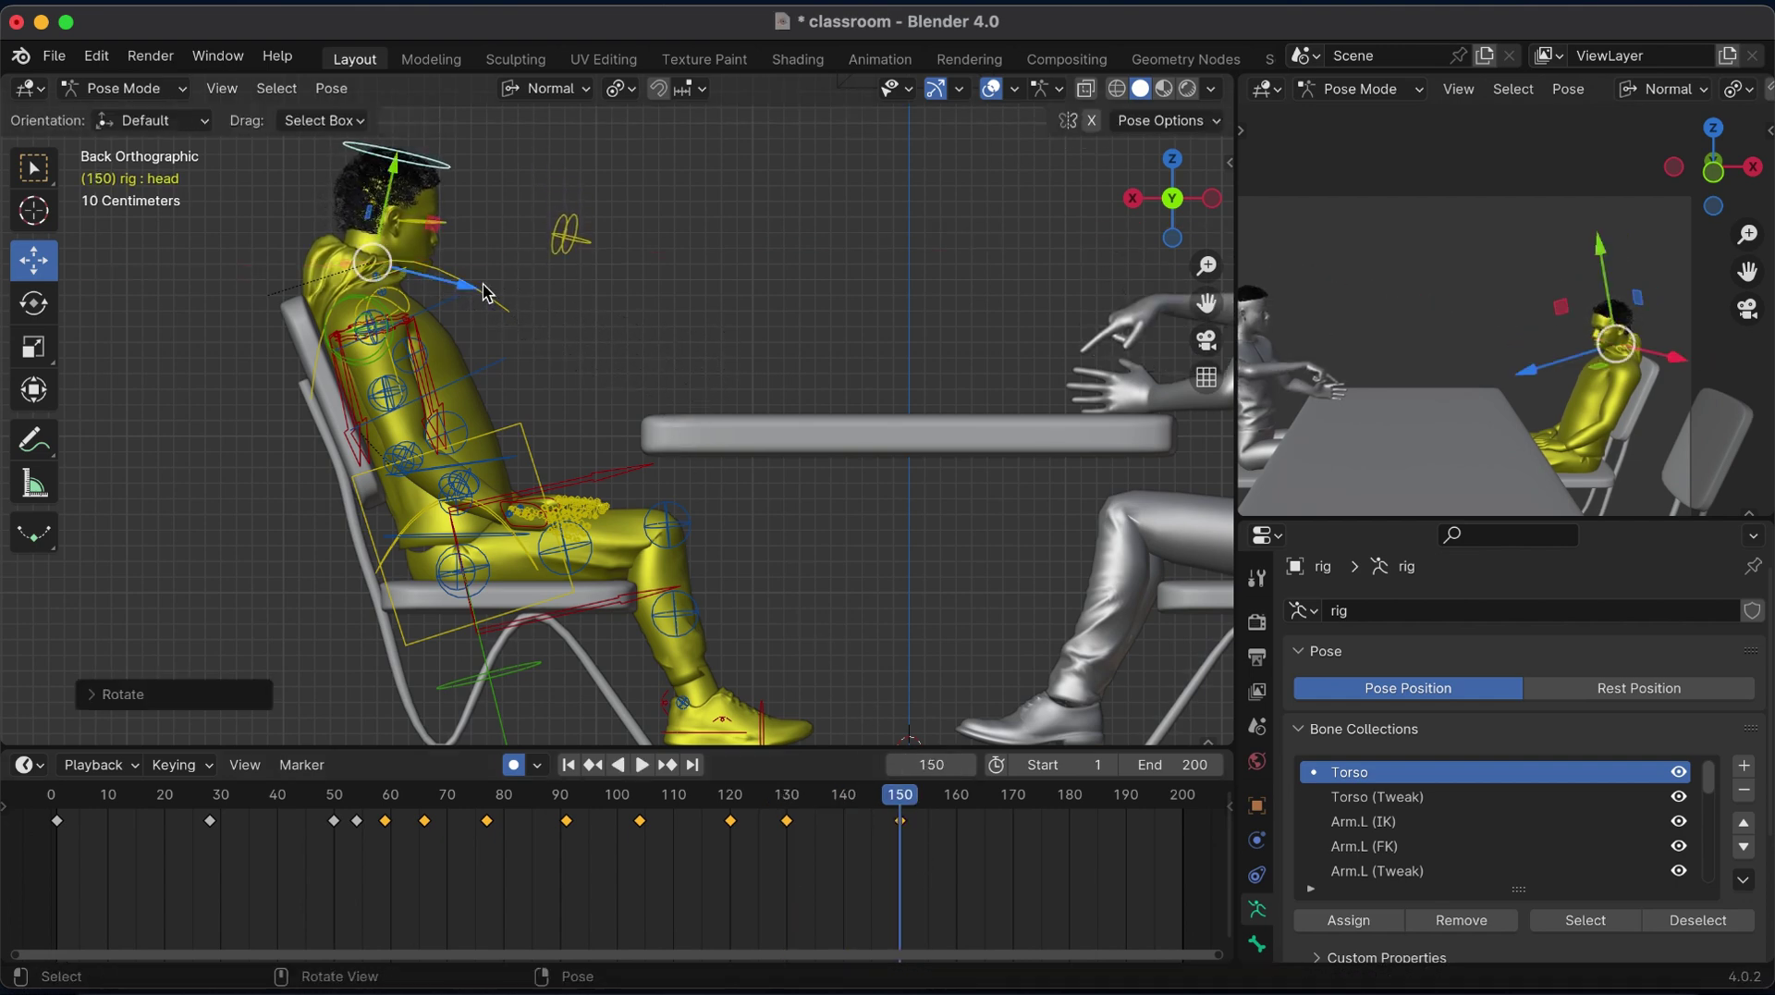
{"action": "key", "text": "r"}
{"action": "key", "text": "x"}
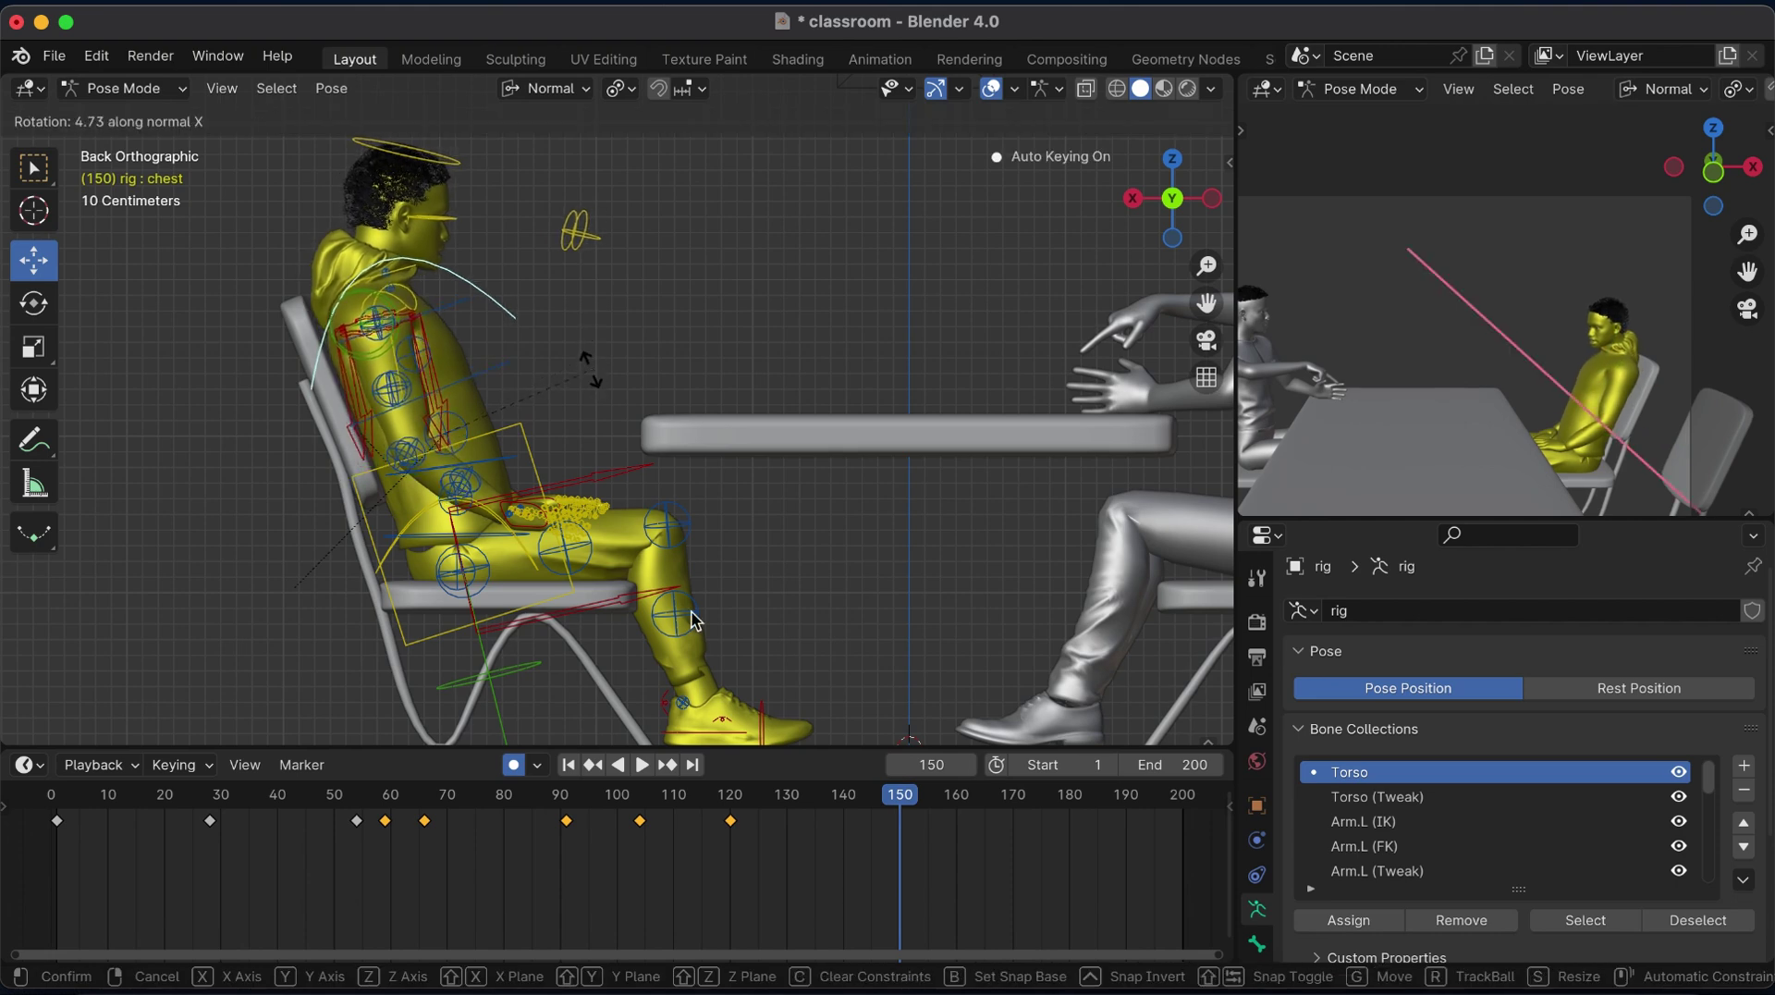
{"action": "left_click", "coordinate": [695, 621]}
{"action": "left_click", "coordinate": [737, 807]}
{"action": "key", "text": "space"}
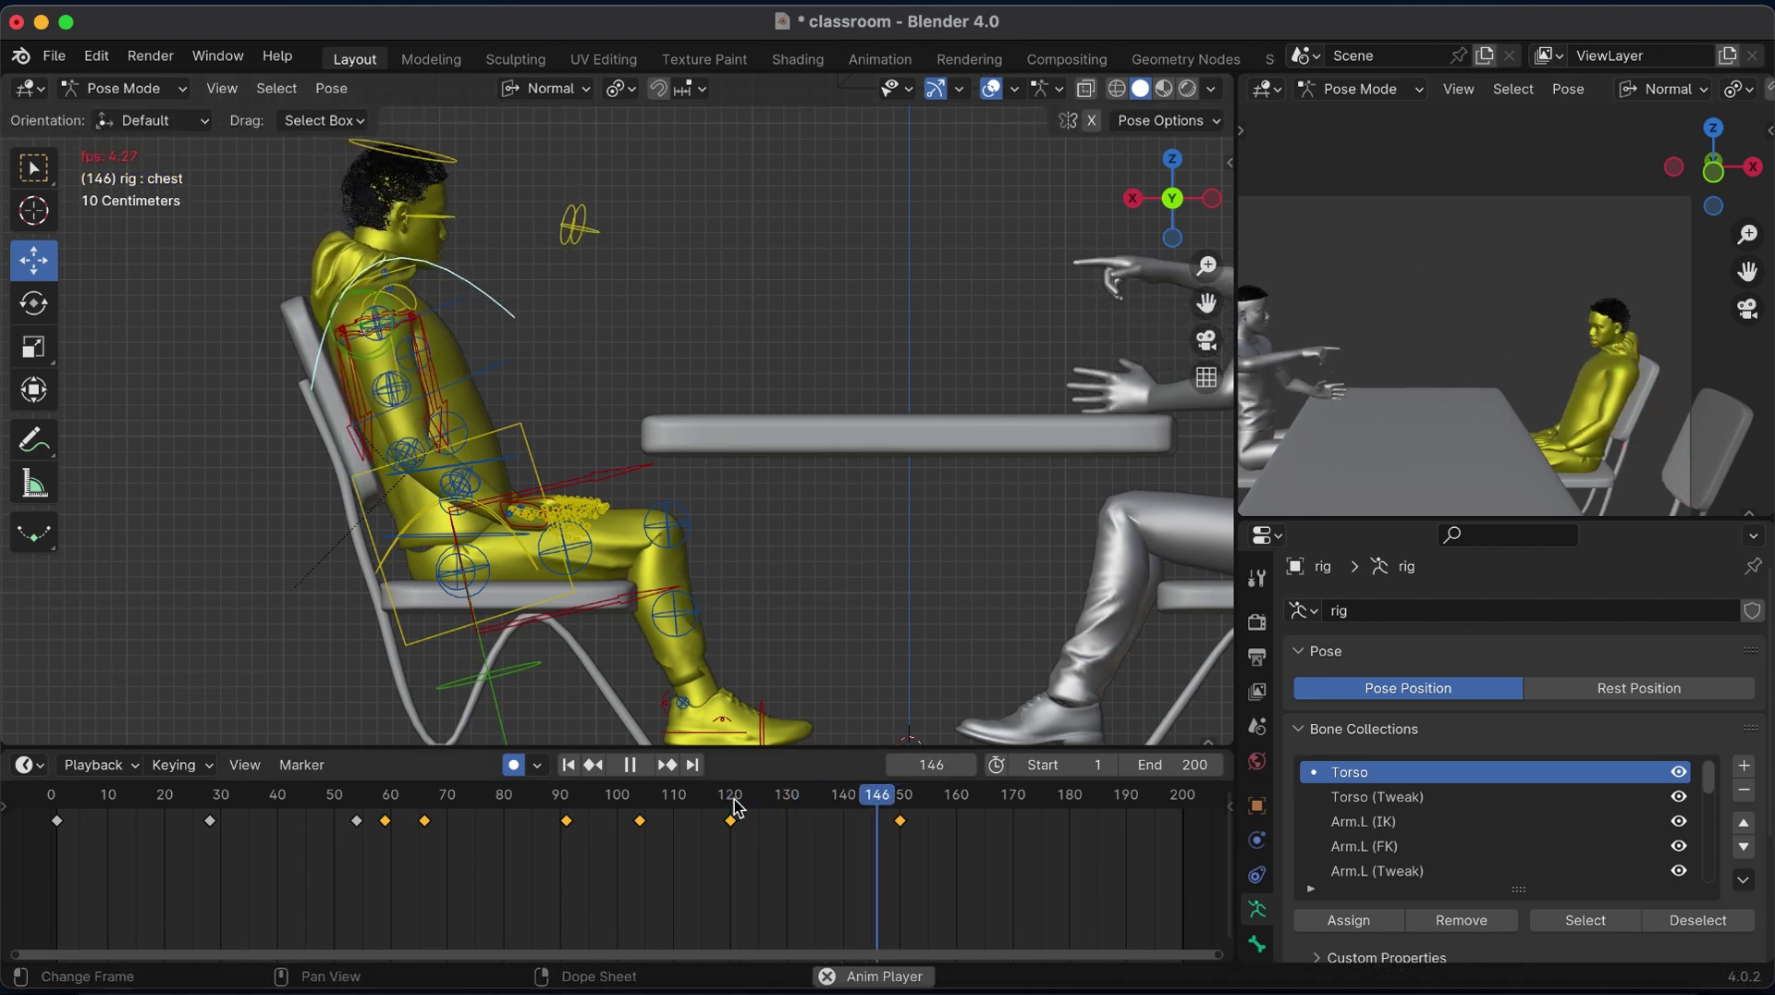
{"action": "key", "text": "space"}
At frame 165, rotate the head on its X axis and then its Z axis.
{"action": "left_click", "coordinate": [987, 805]}
{"action": "left_click", "coordinate": [462, 165]}
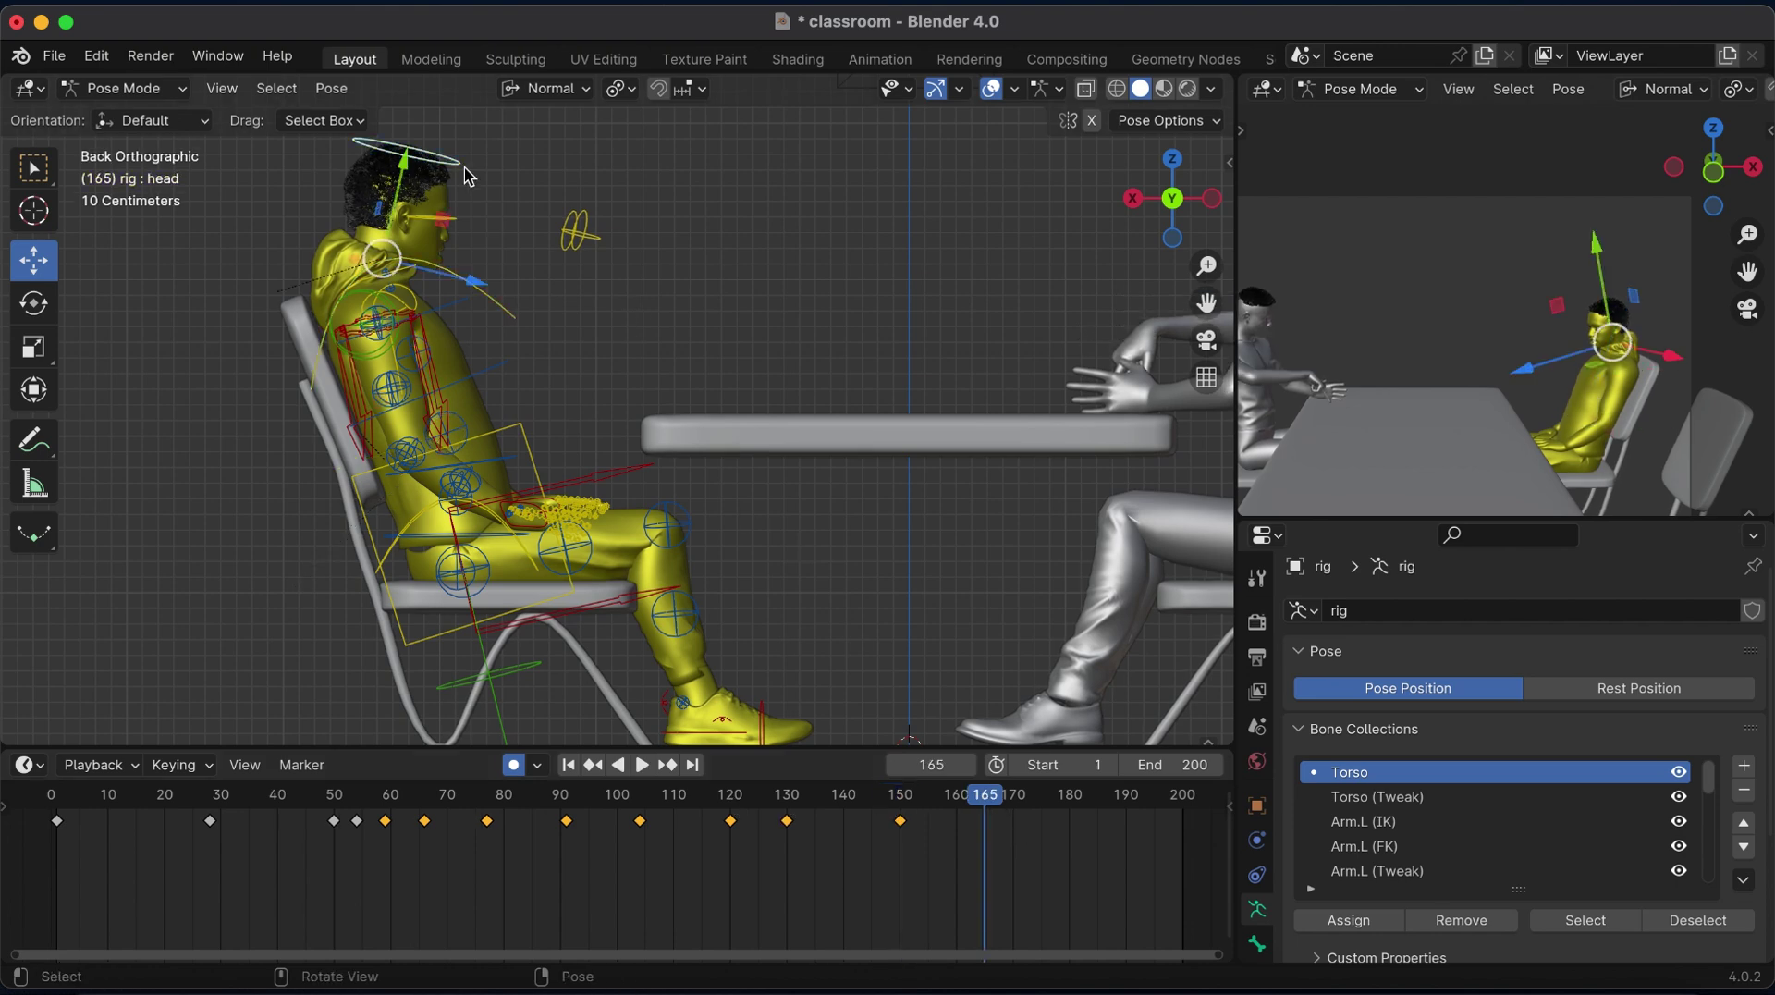
{"action": "key", "text": "r"}
{"action": "key", "text": "x"}
{"action": "left_click", "coordinate": [714, 396]}
{"action": "key", "text": "r"}
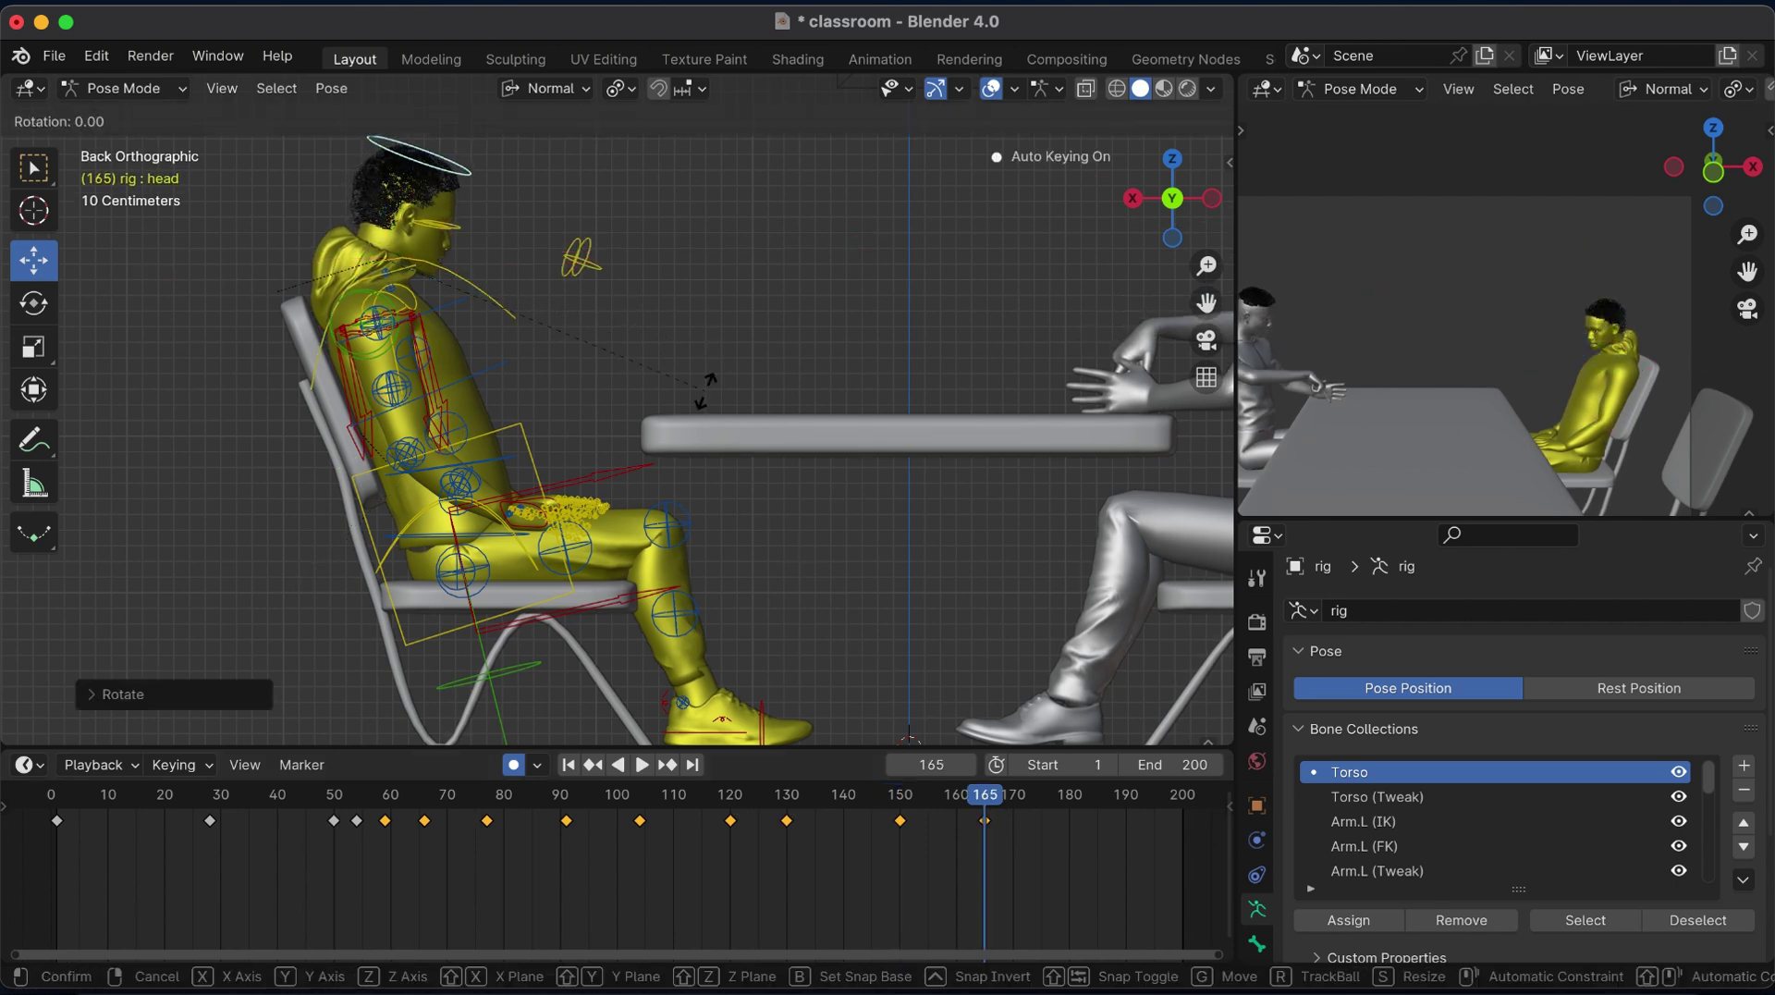
{"action": "key", "text": "z"}
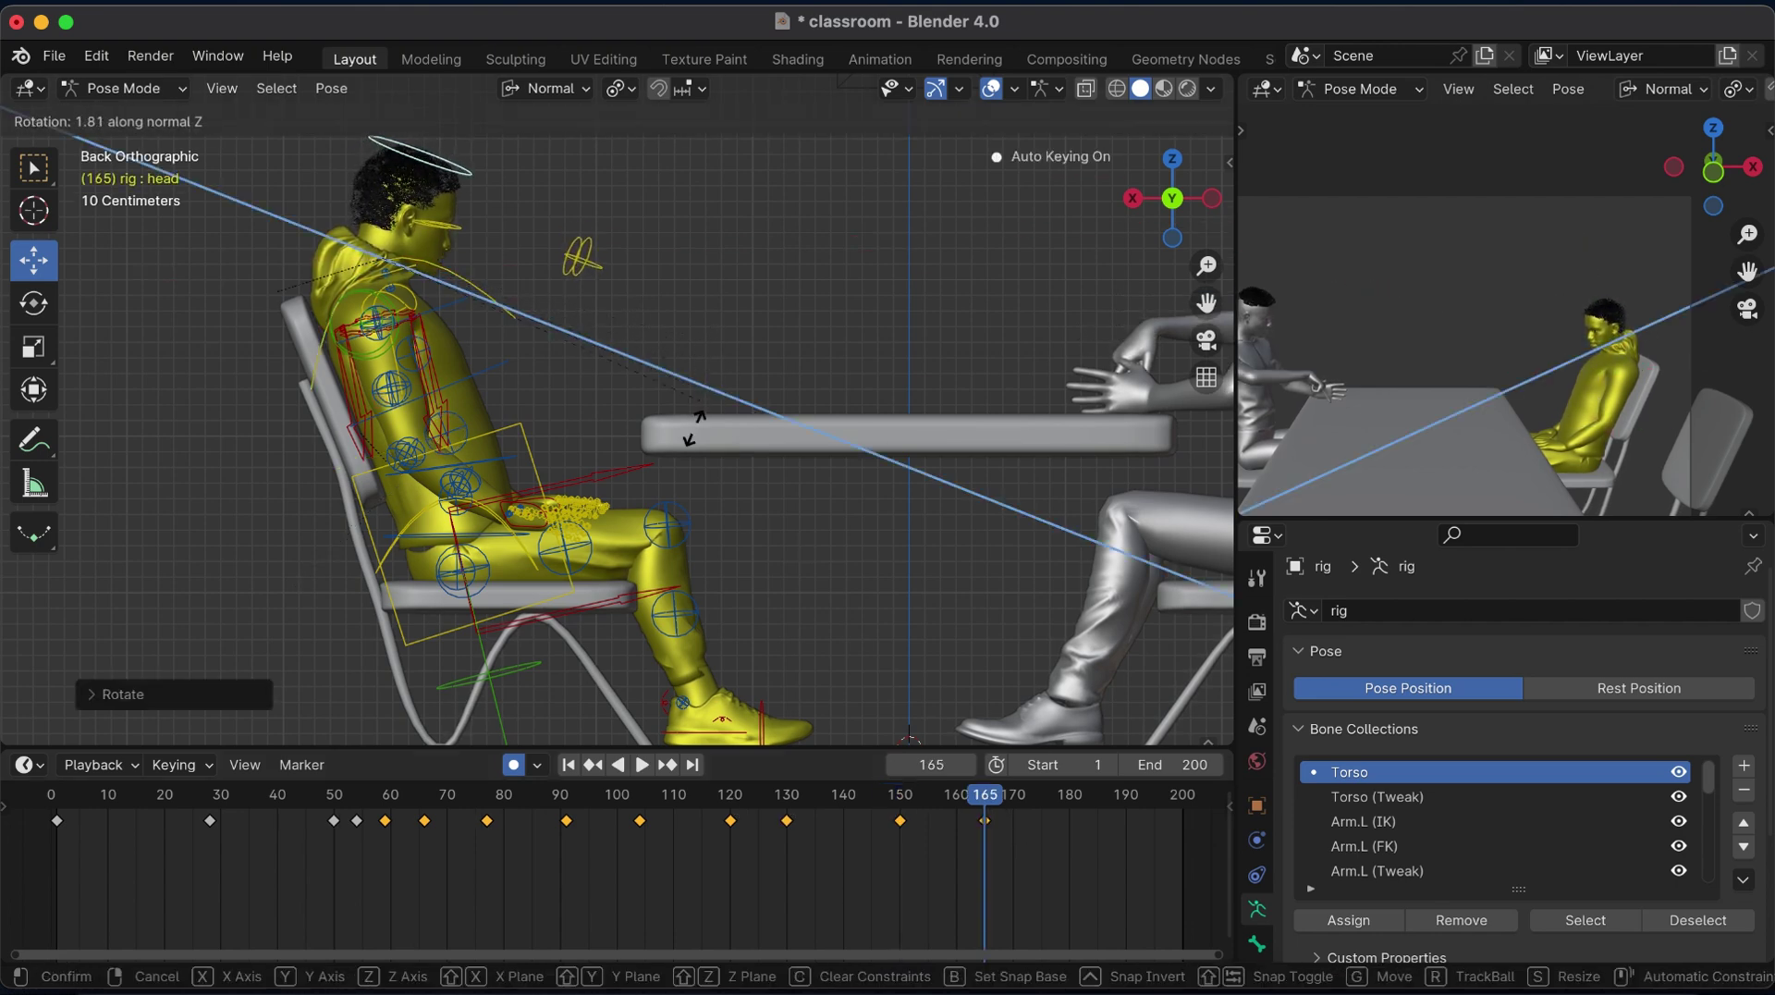
{"action": "left_click", "coordinate": [696, 506]}
At frame 185, rotate the head on Z and X so it droops forward.
{"action": "key", "text": "Up"}
{"action": "key", "text": "Up"}
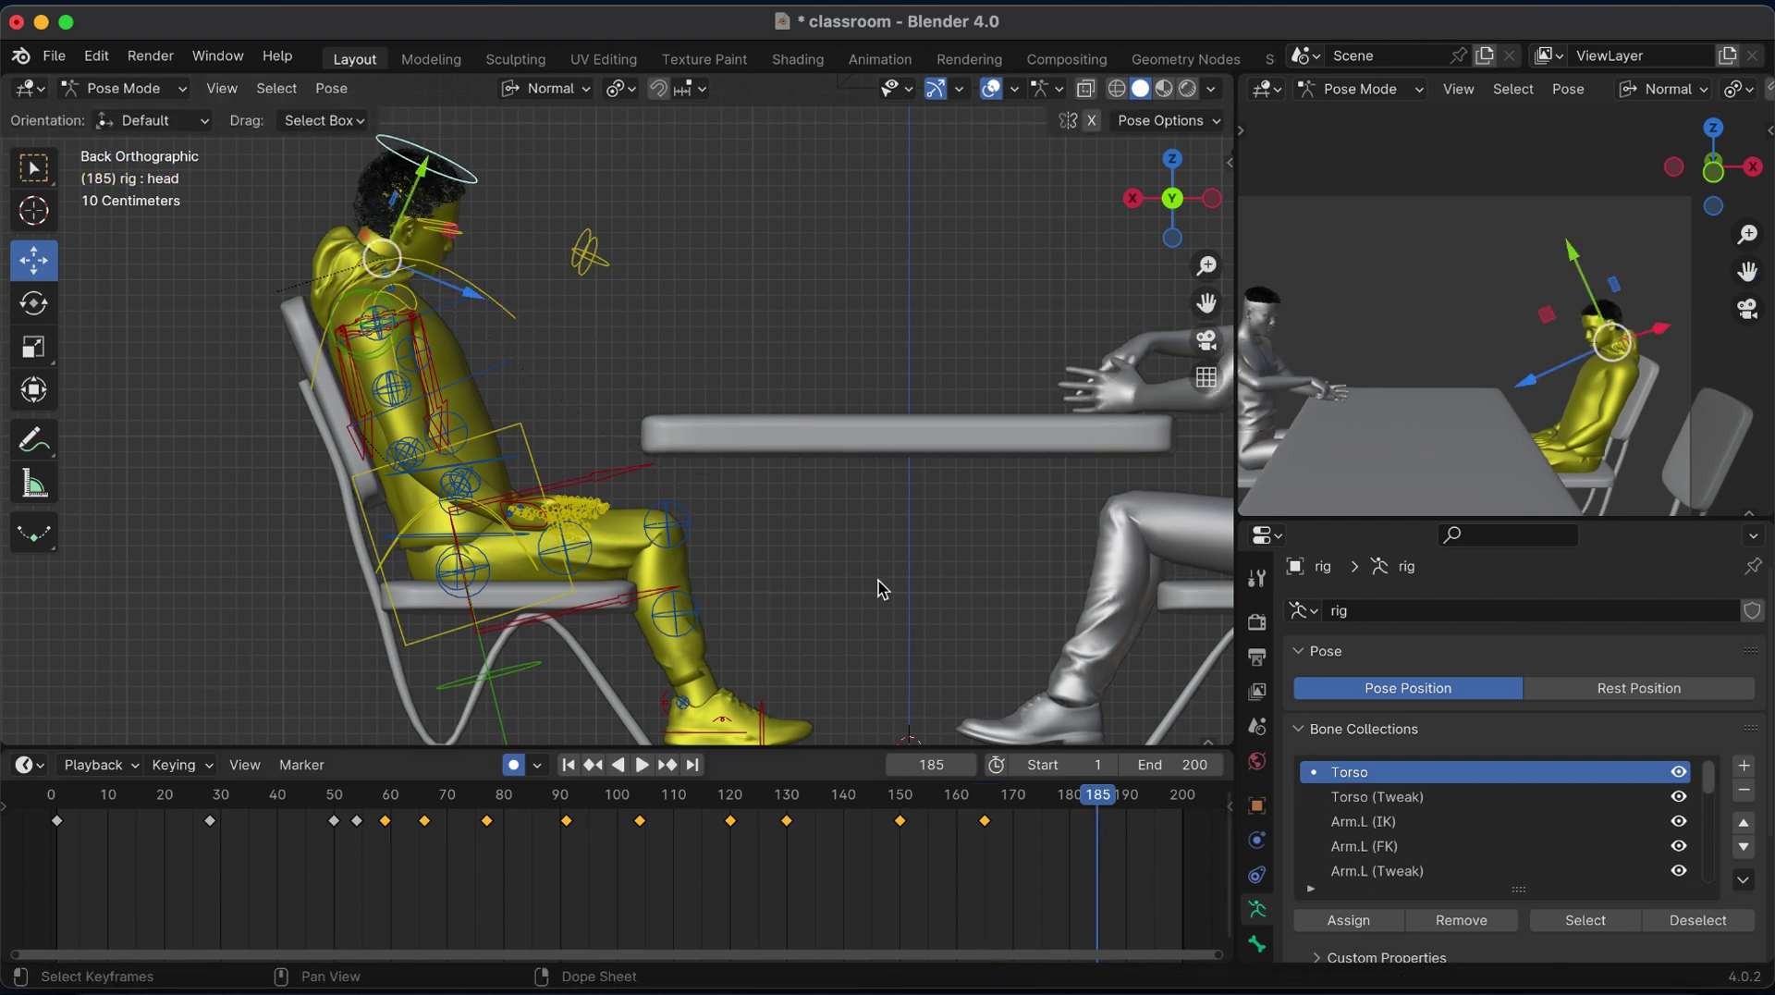
{"action": "key", "text": "r"}
{"action": "key", "text": "z"}
{"action": "left_click", "coordinate": [819, 427]}
{"action": "key", "text": "r"}
{"action": "key", "text": "x"}
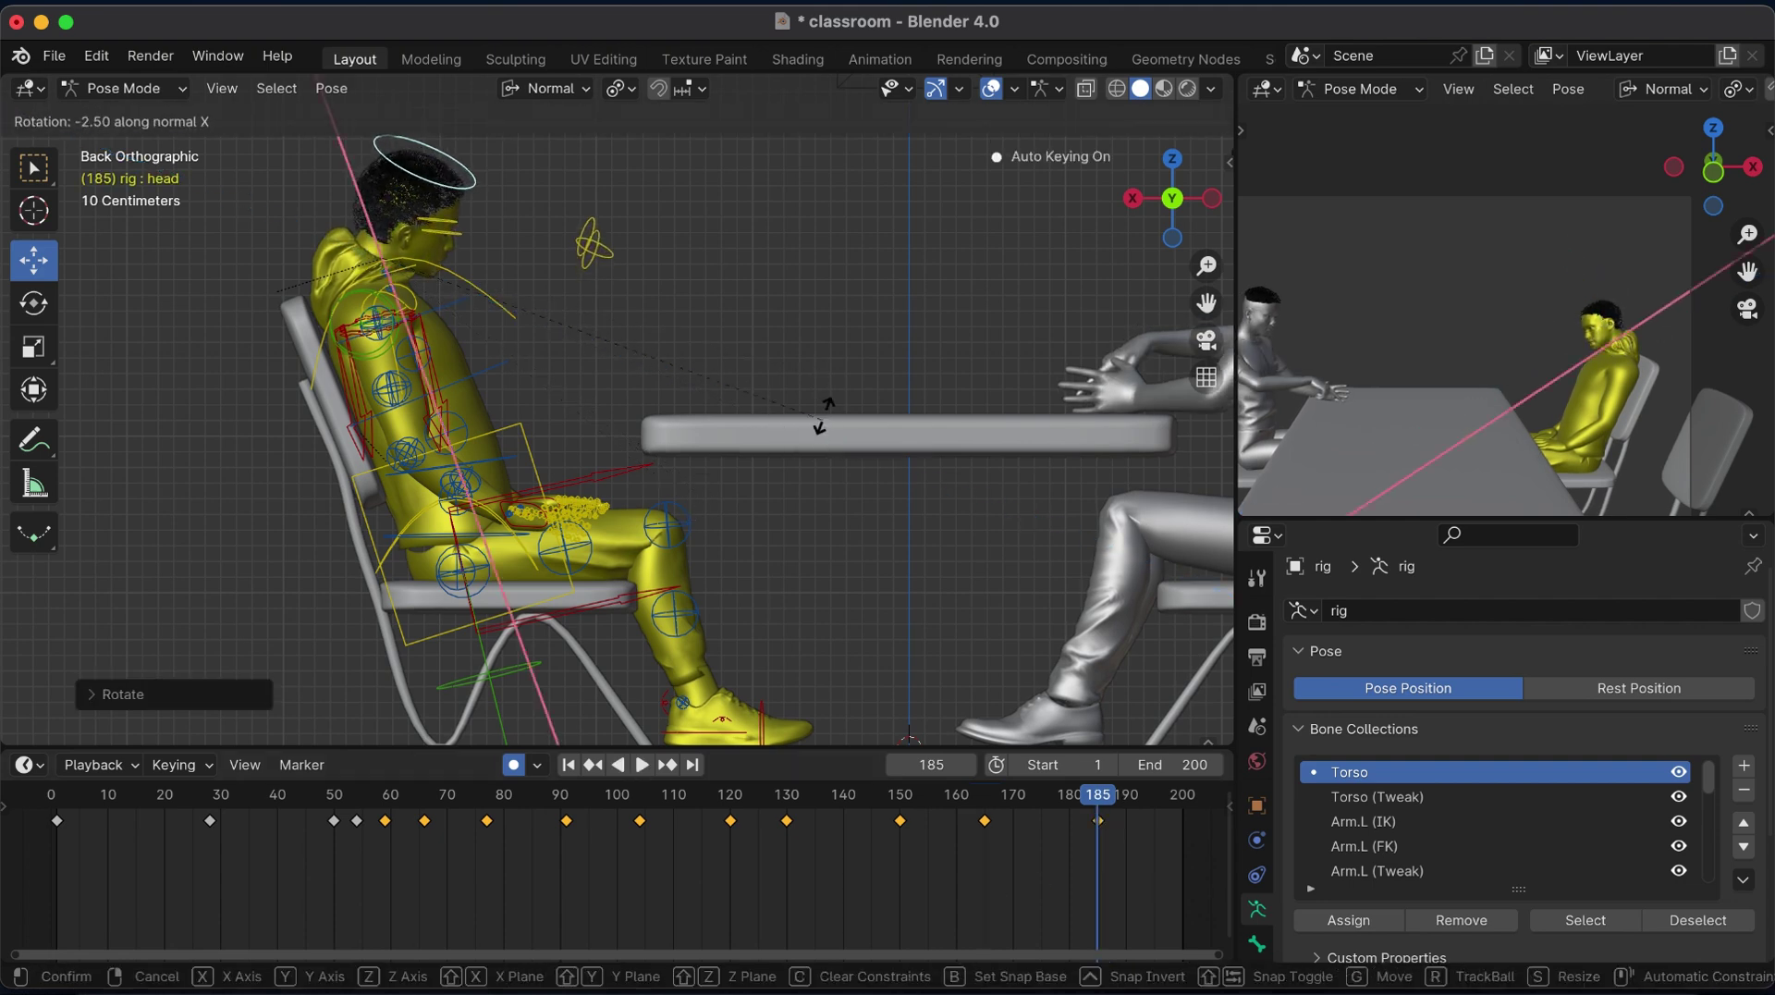
{"action": "left_click", "coordinate": [854, 591]}
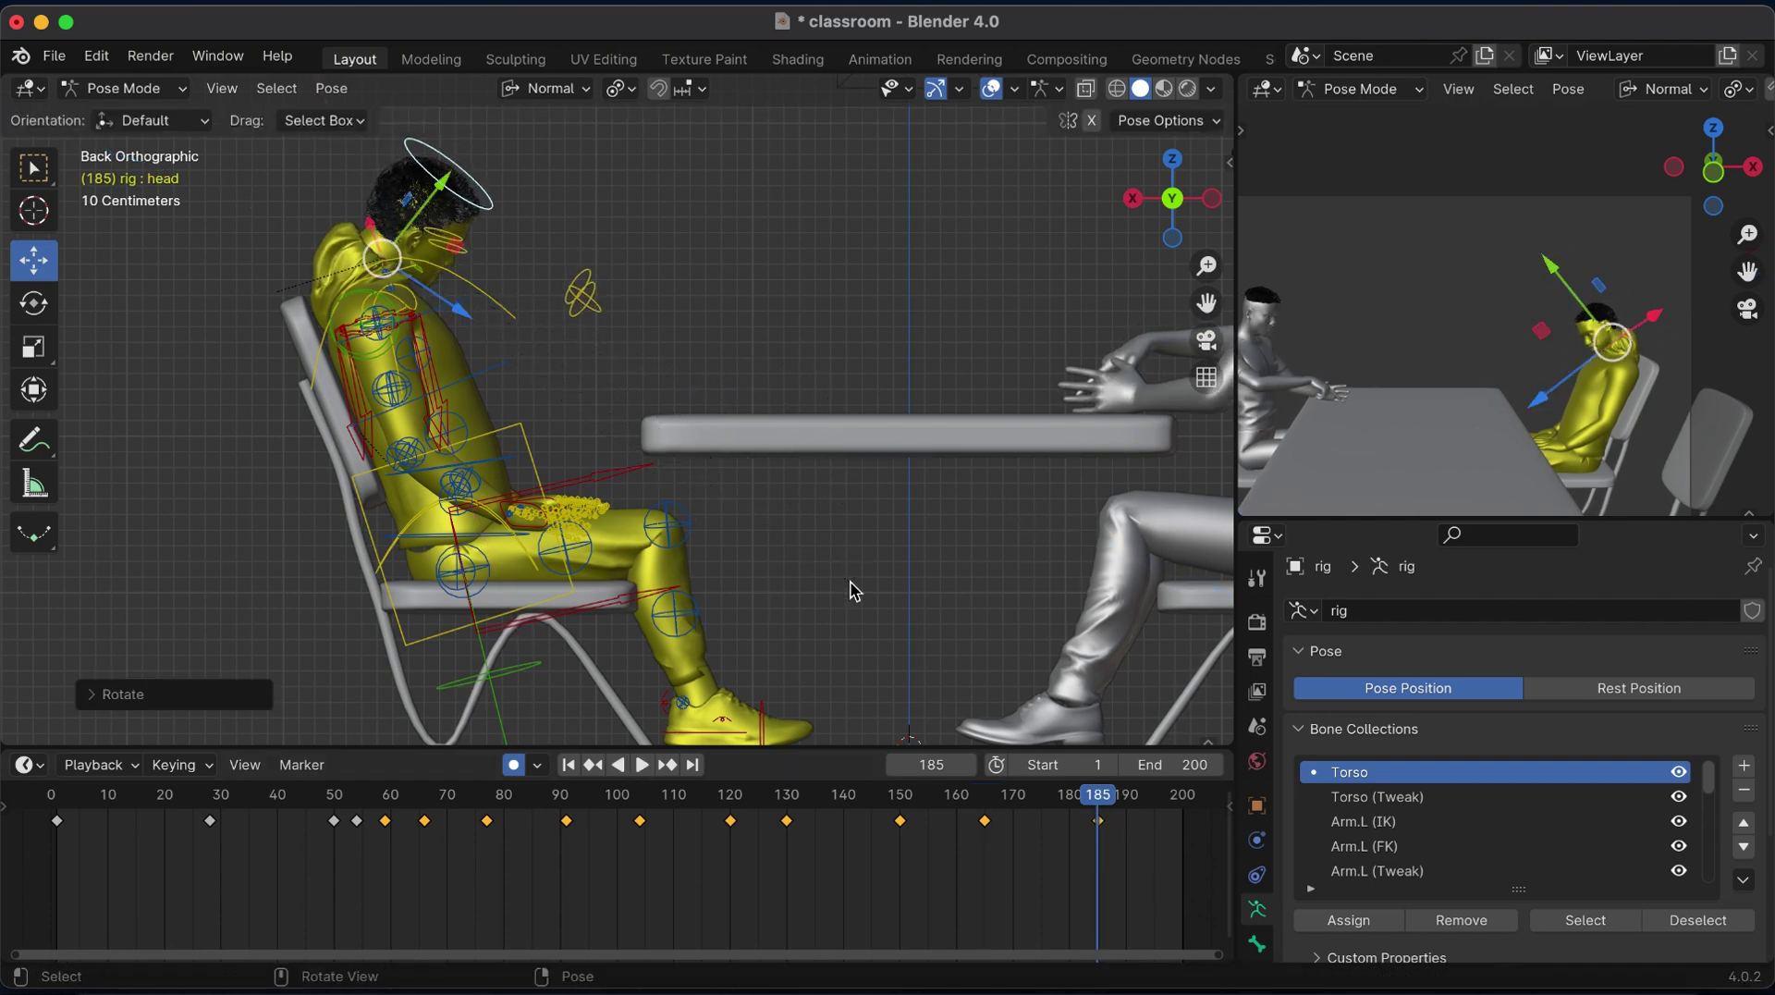
{"action": "left_click", "coordinate": [1190, 810]}
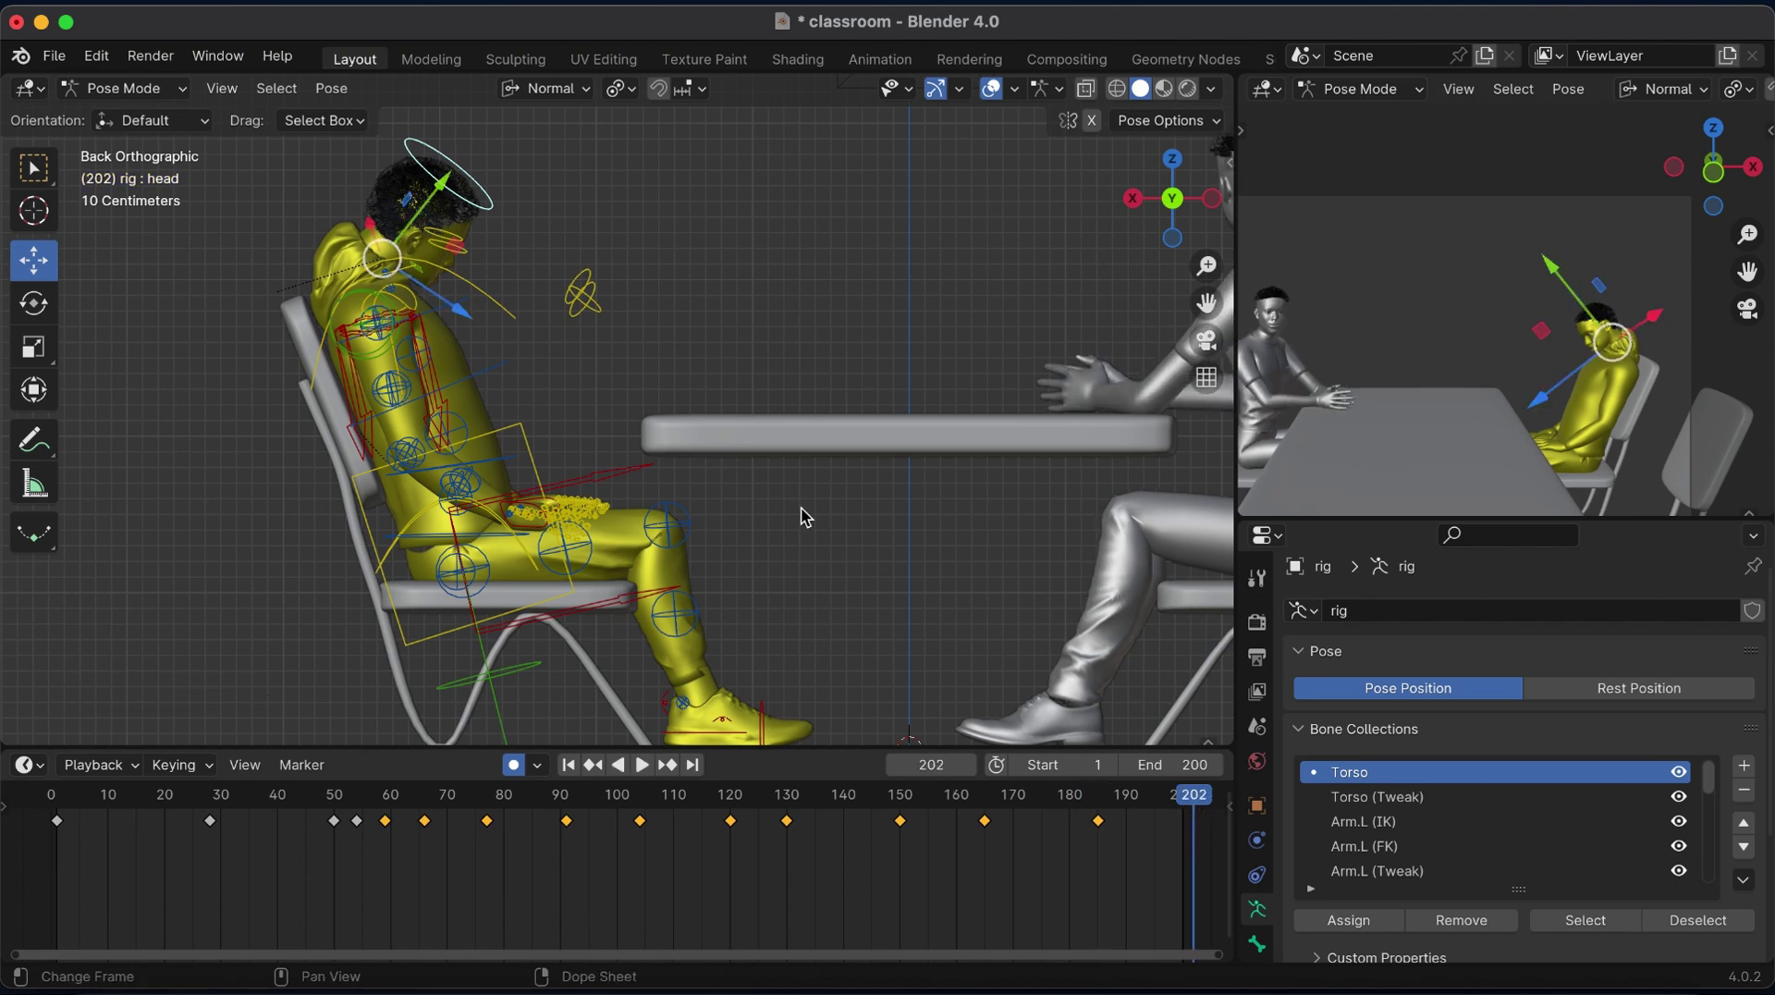
Rotate the head on its X axis for the final pose at frame 202.
{"action": "key", "text": "r"}
{"action": "key", "text": "x"}
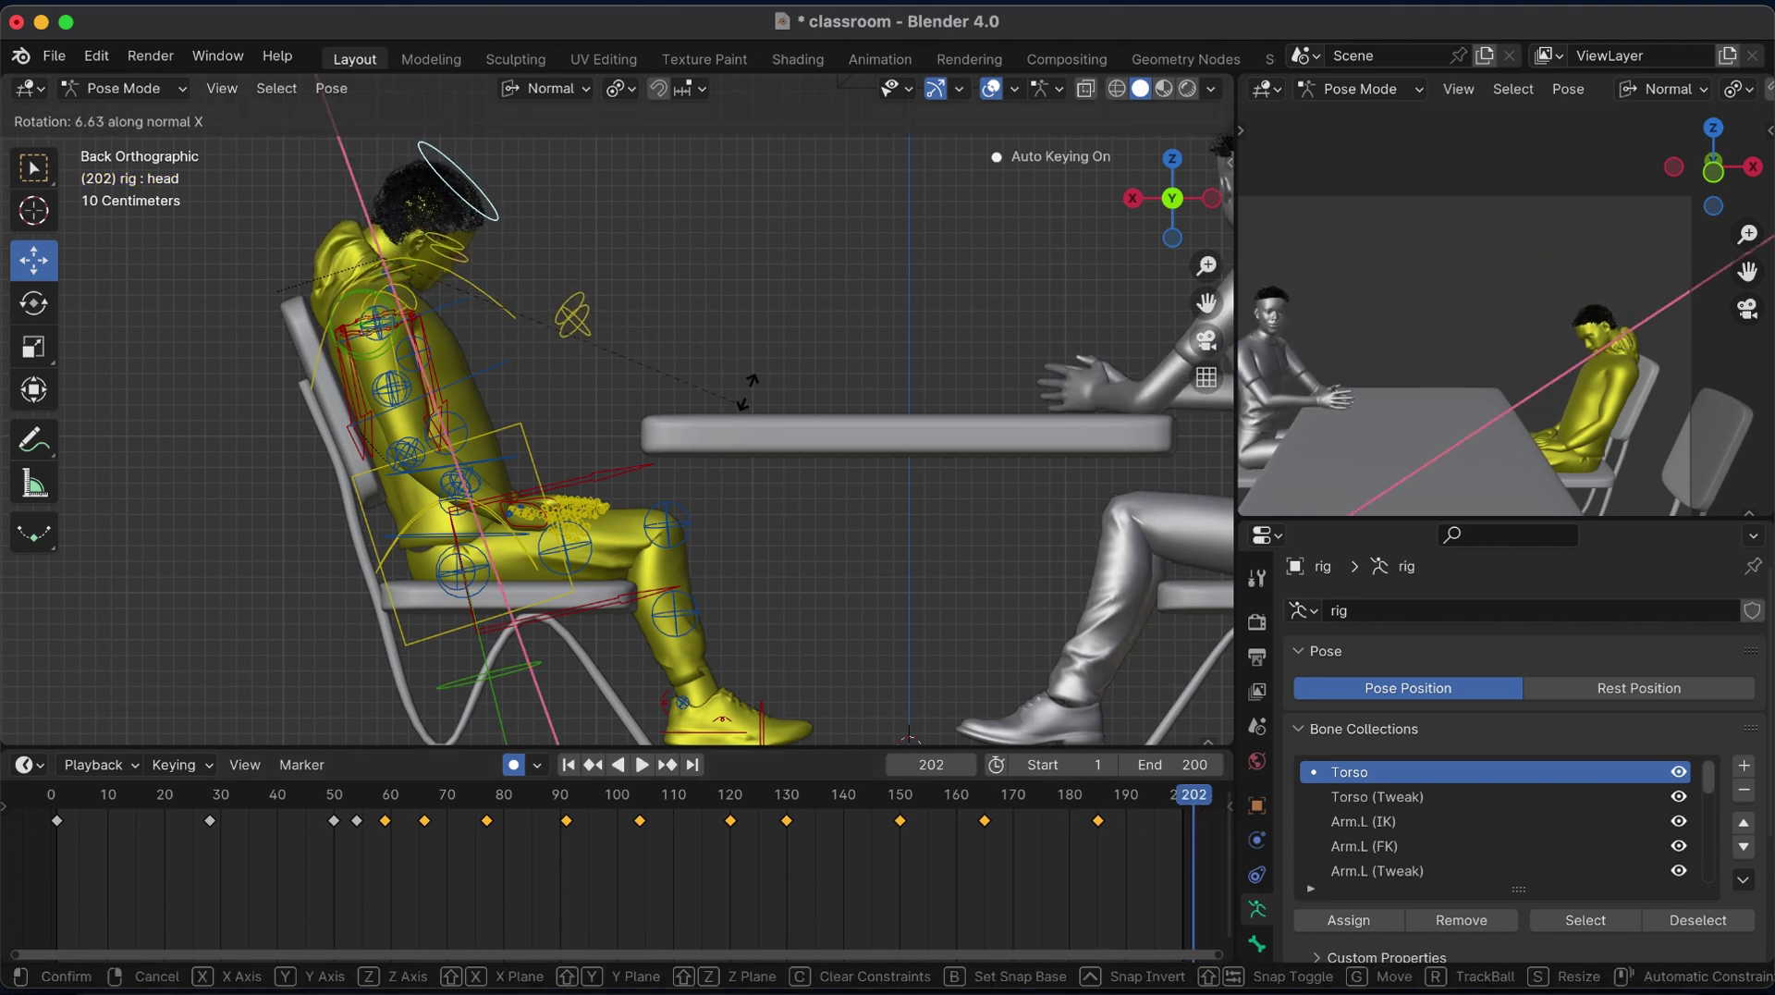
{"action": "left_click", "coordinate": [751, 388]}
Play the animation from about frame 57, then frame both characters and view through the camera.
{"action": "left_click", "coordinate": [376, 800]}
{"action": "key", "text": "space"}
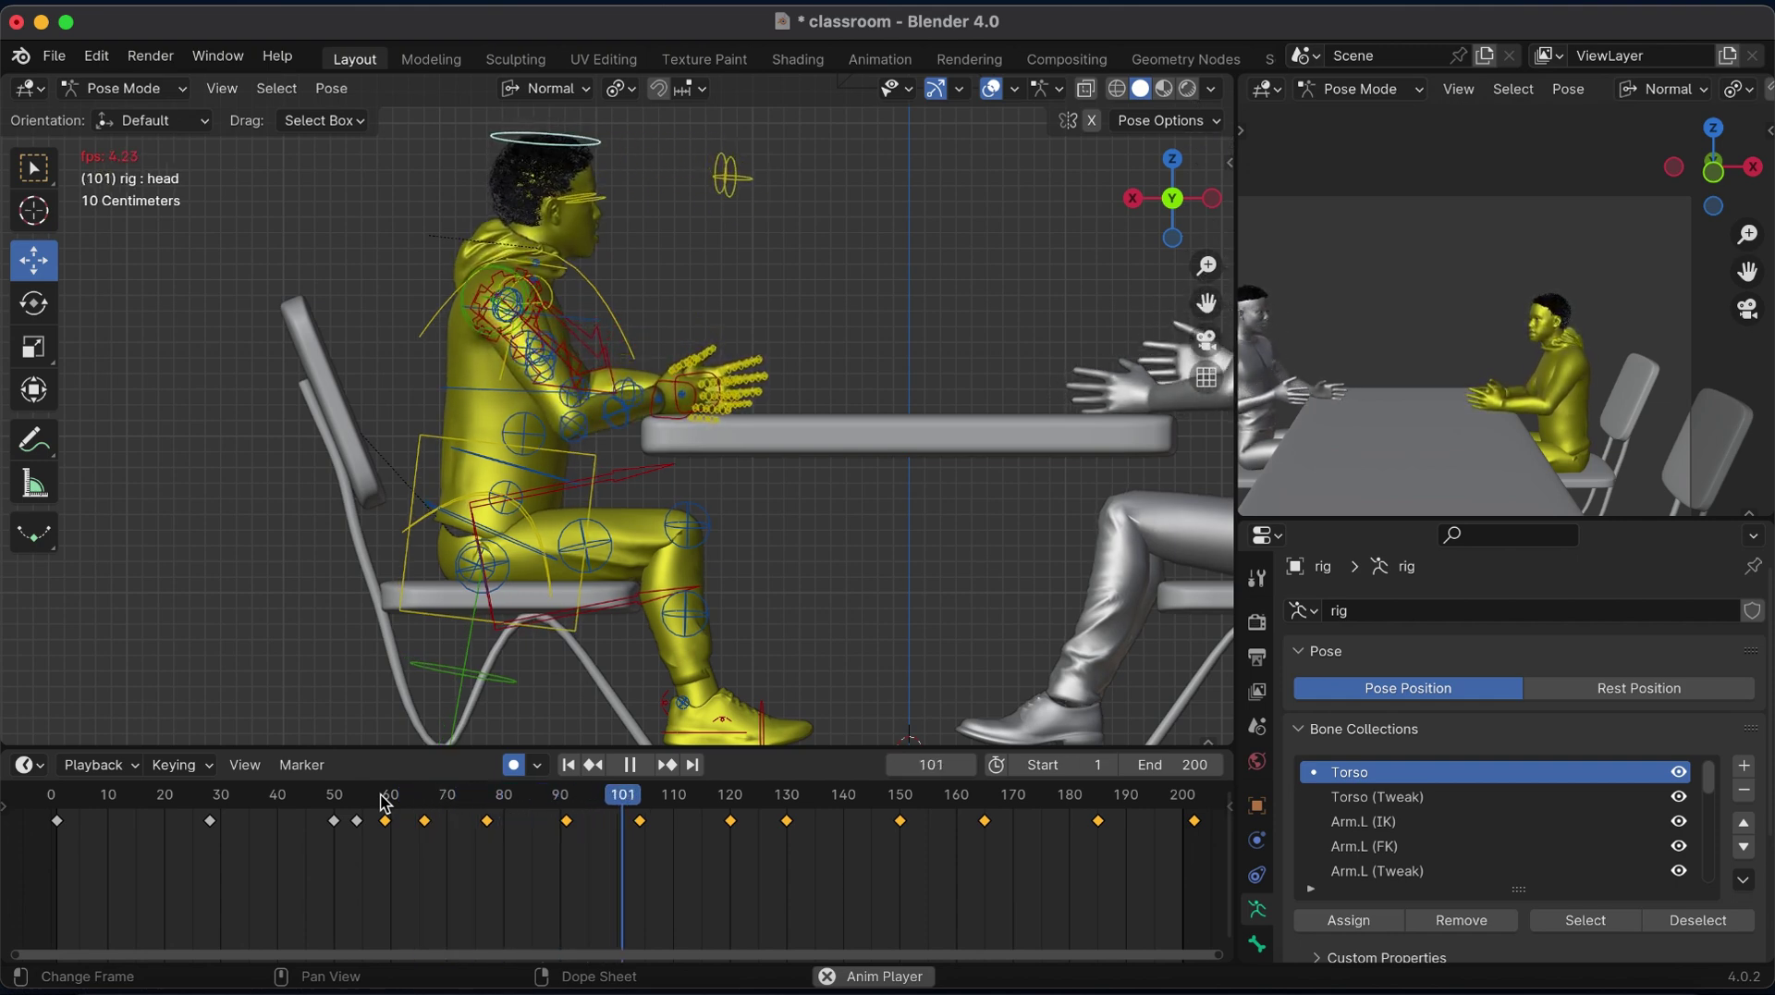
{"action": "key", "text": "space"}
{"action": "middle_click_drag", "start_coordinate": [974, 360], "coordinate": [697, 352], "text": "shift"}
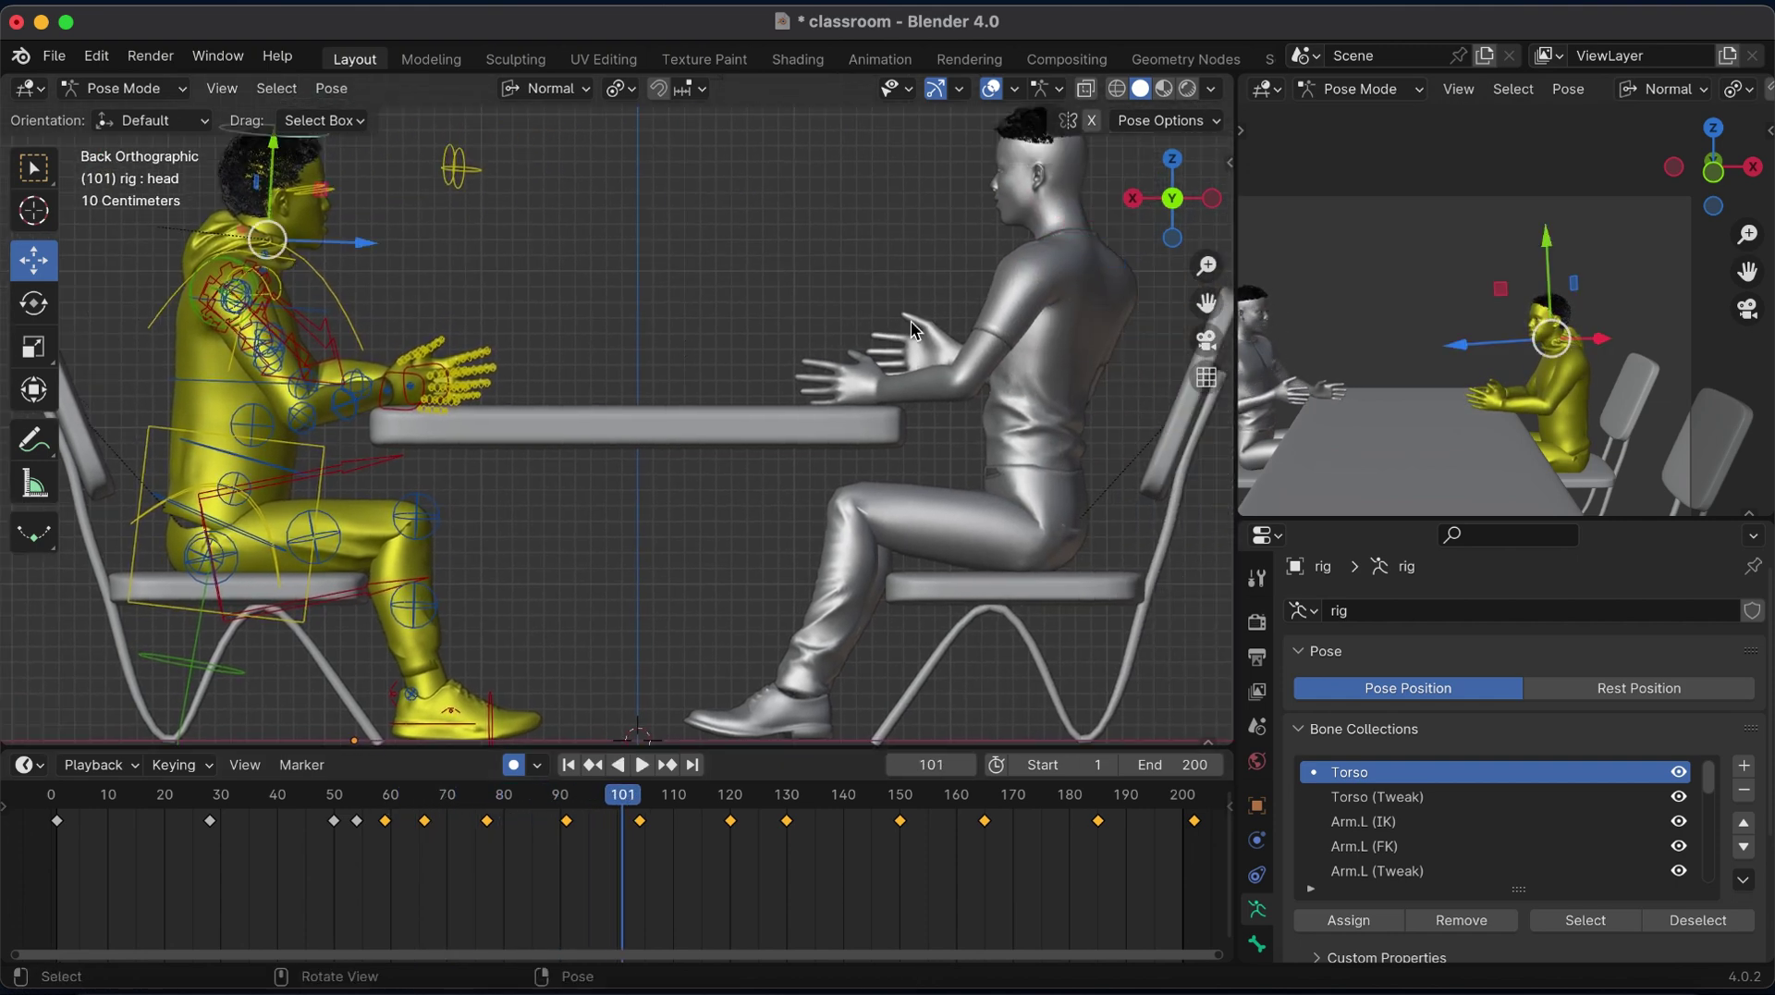
{"action": "left_click", "coordinate": [1205, 343]}
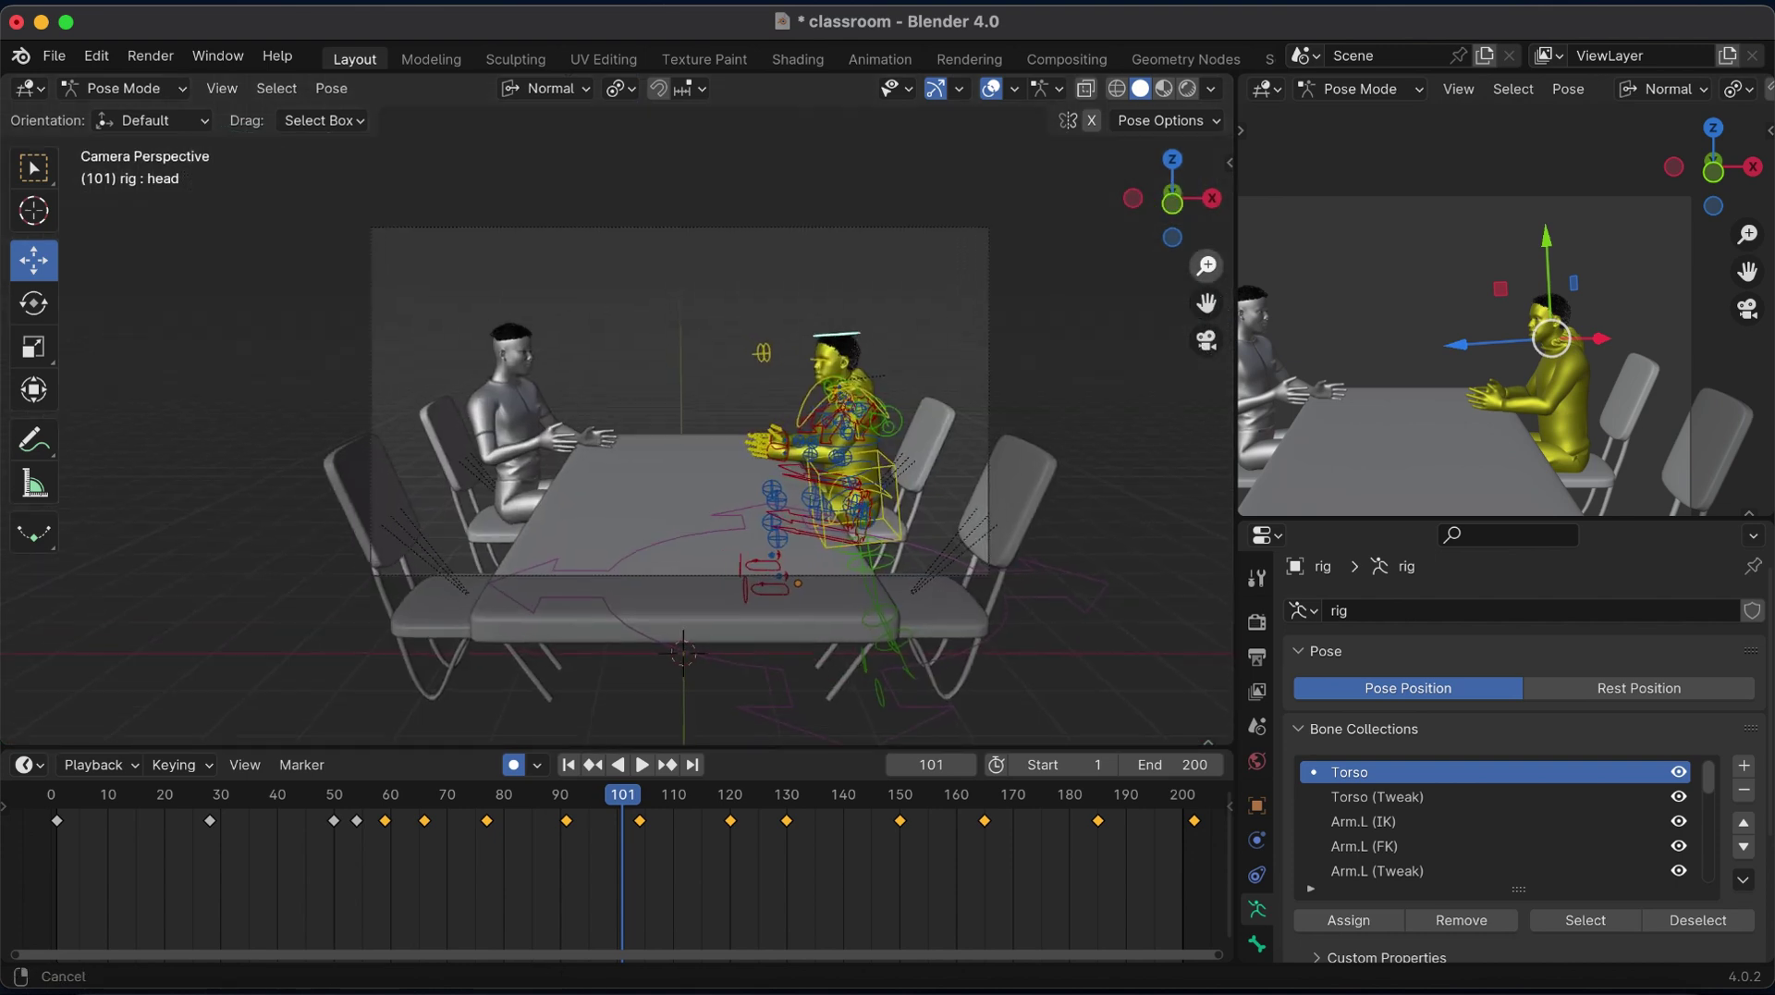